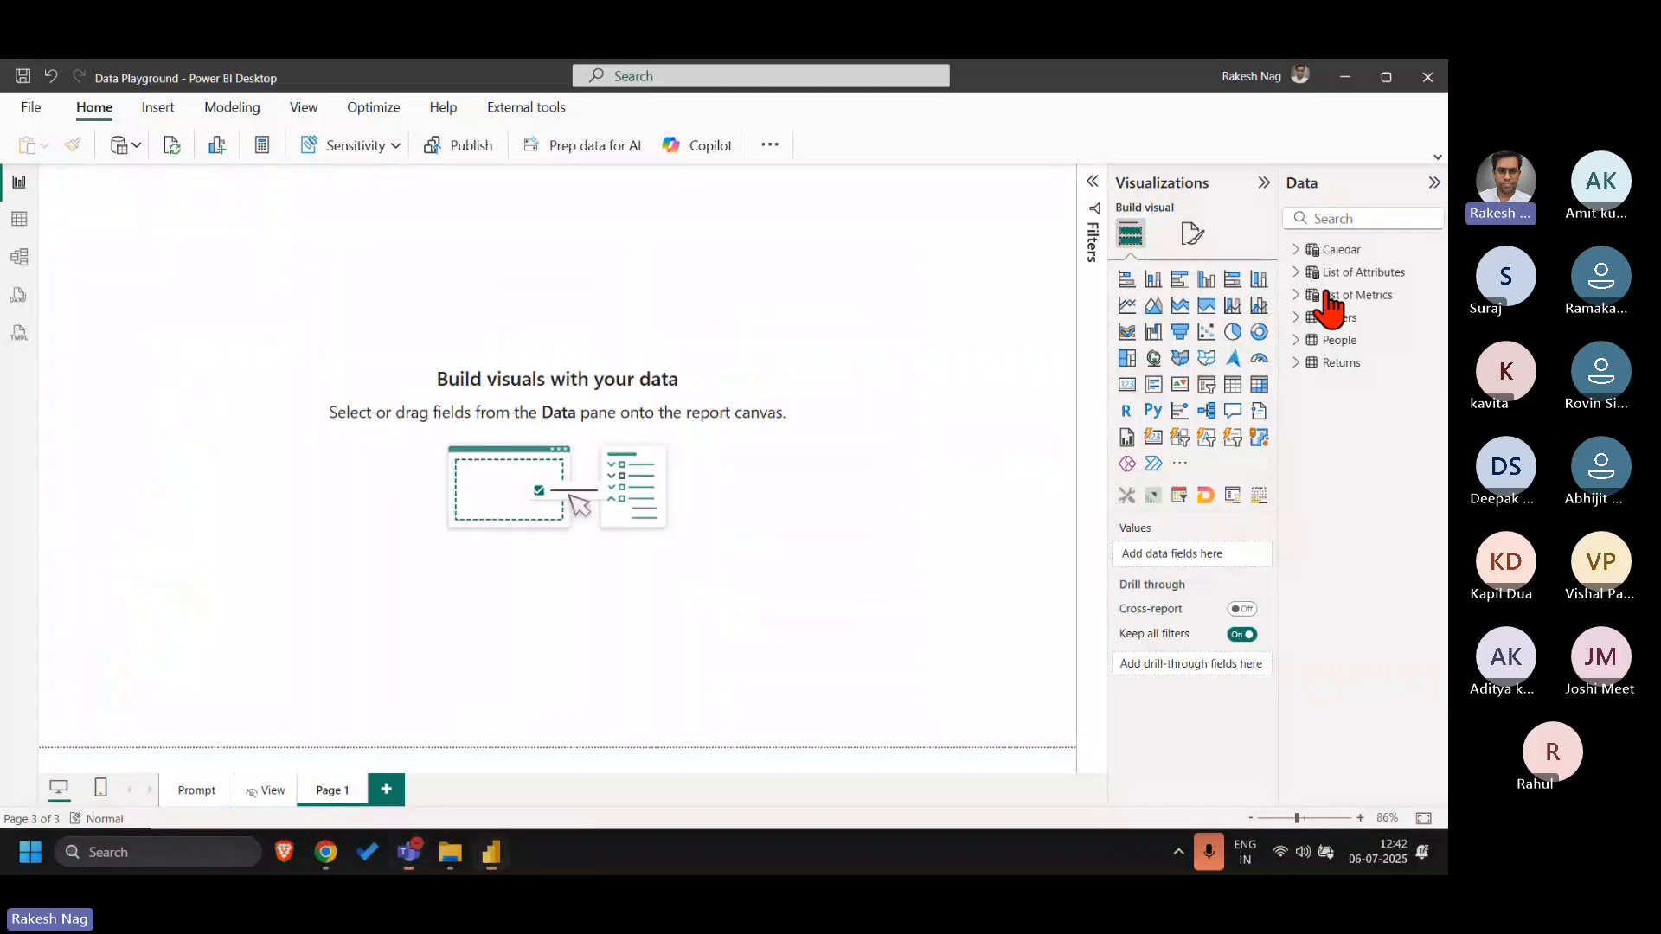
- Add a table visual to the page, move it to the lower-left corner, and enlarge it across most of the canvas
{"action": "left_click", "coordinate": [1233, 384]}
{"action": "left_click_drag", "start_coordinate": [195, 333], "coordinate": [204, 690]}
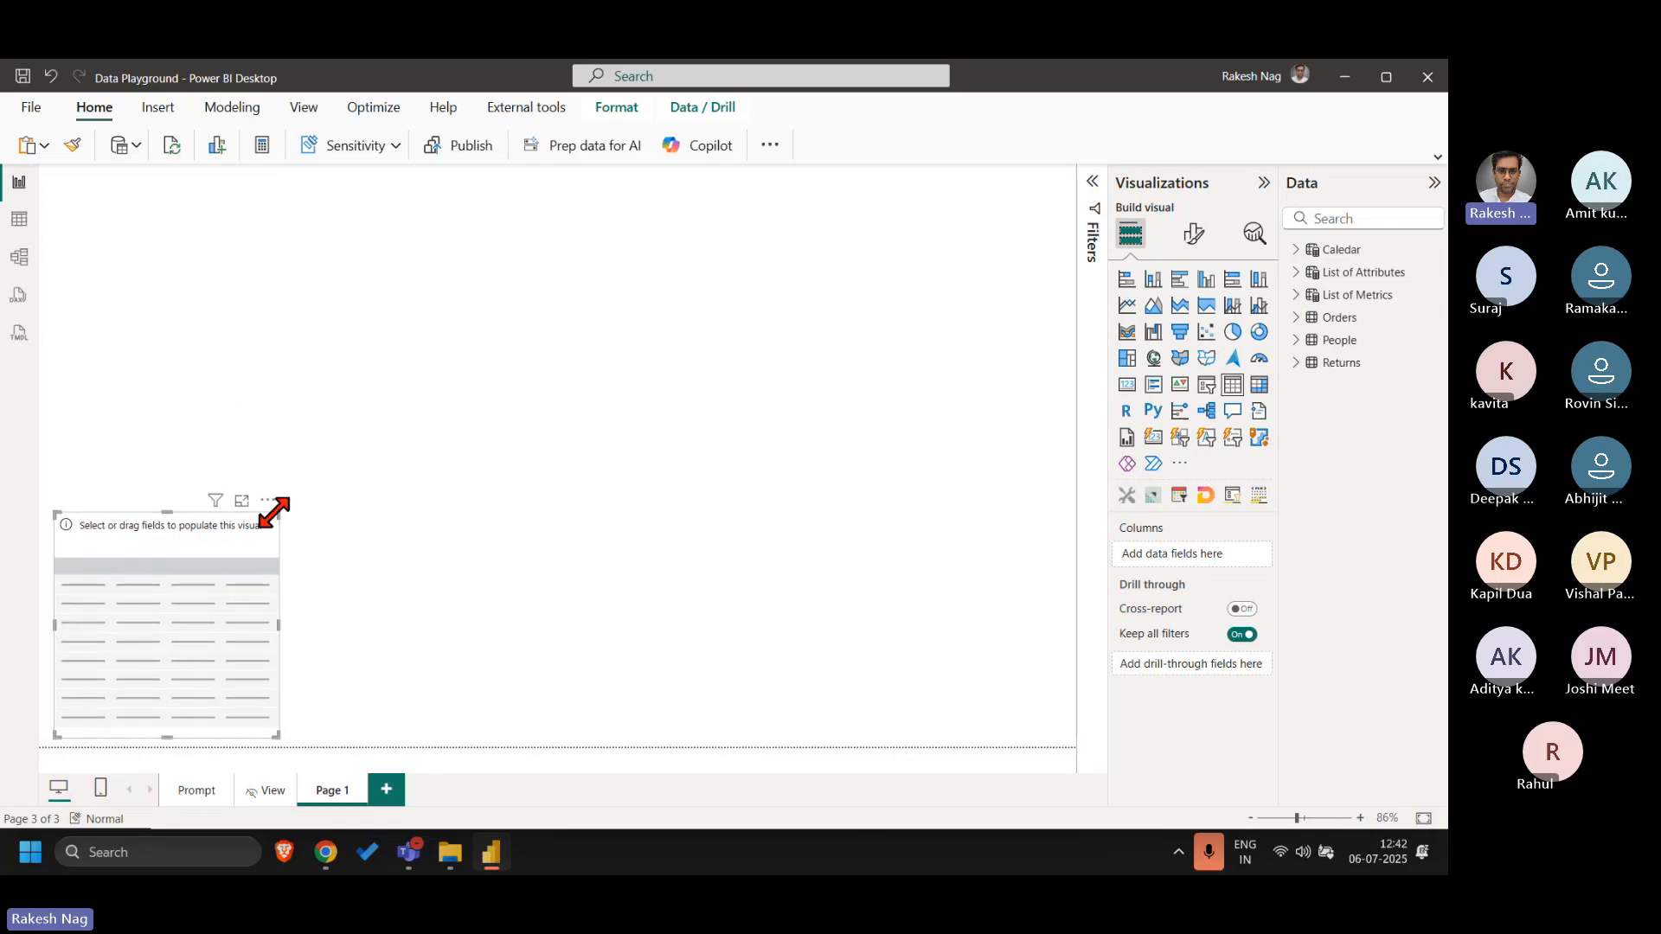
{"action": "left_click_drag", "start_coordinate": [274, 512], "coordinate": [1050, 286]}
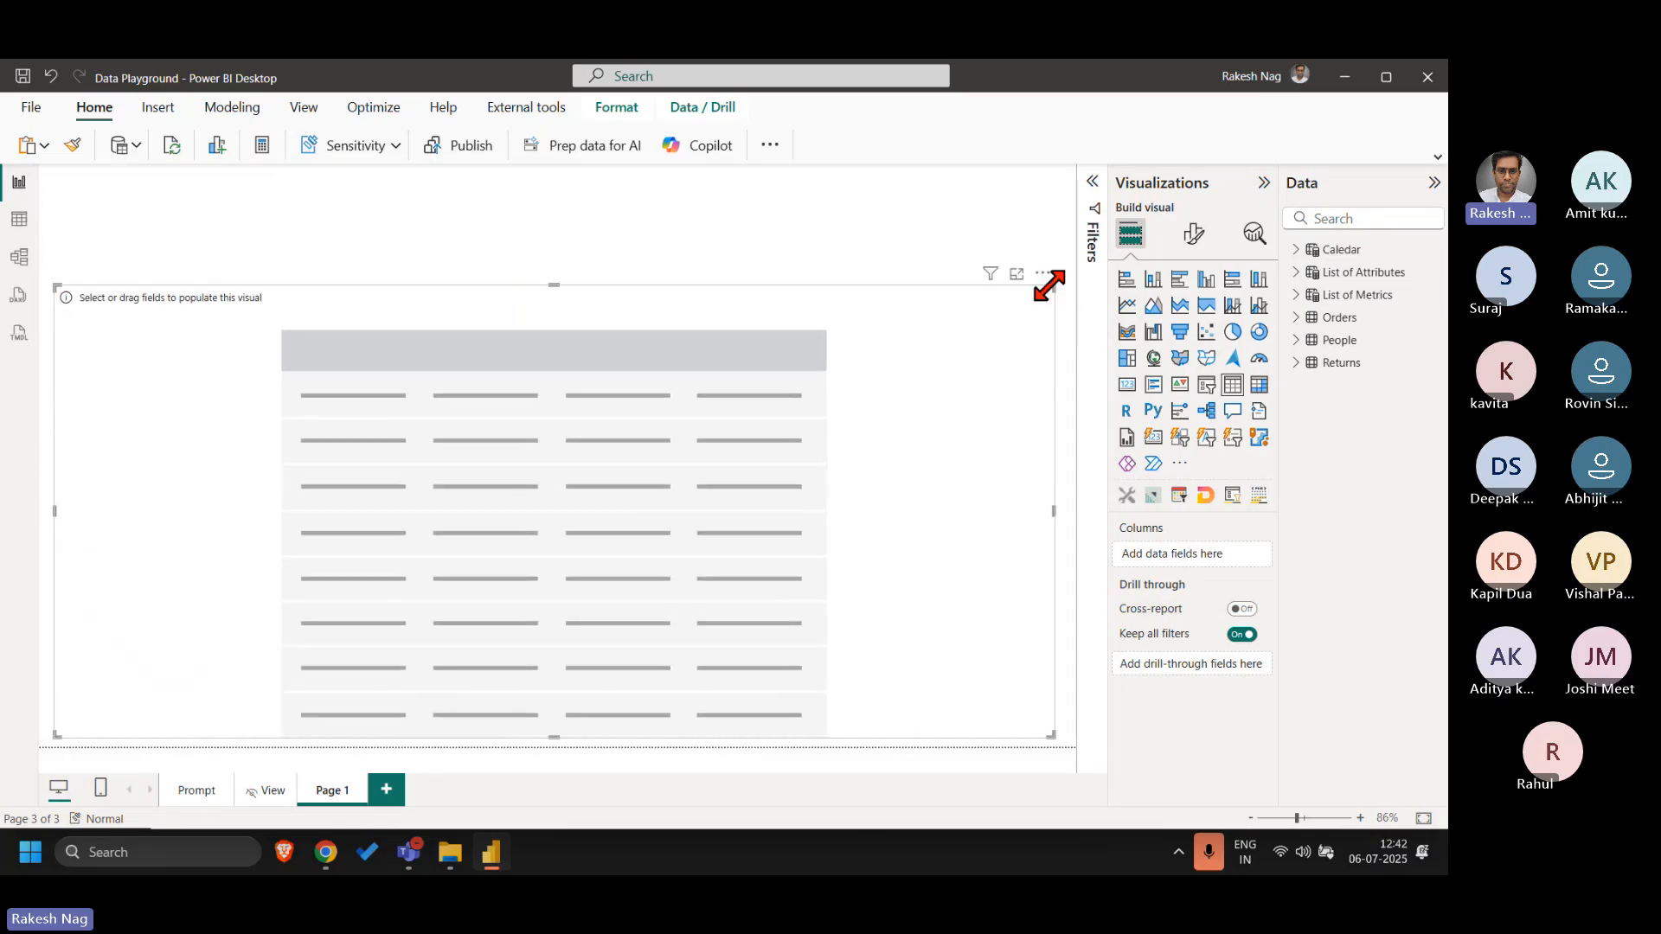
- Fill the table with the Category, Customer Name, Ship Mode and Sales fields from Orders
{"action": "left_click", "coordinate": [1298, 317]}
{"action": "left_click", "coordinate": [1325, 340]}
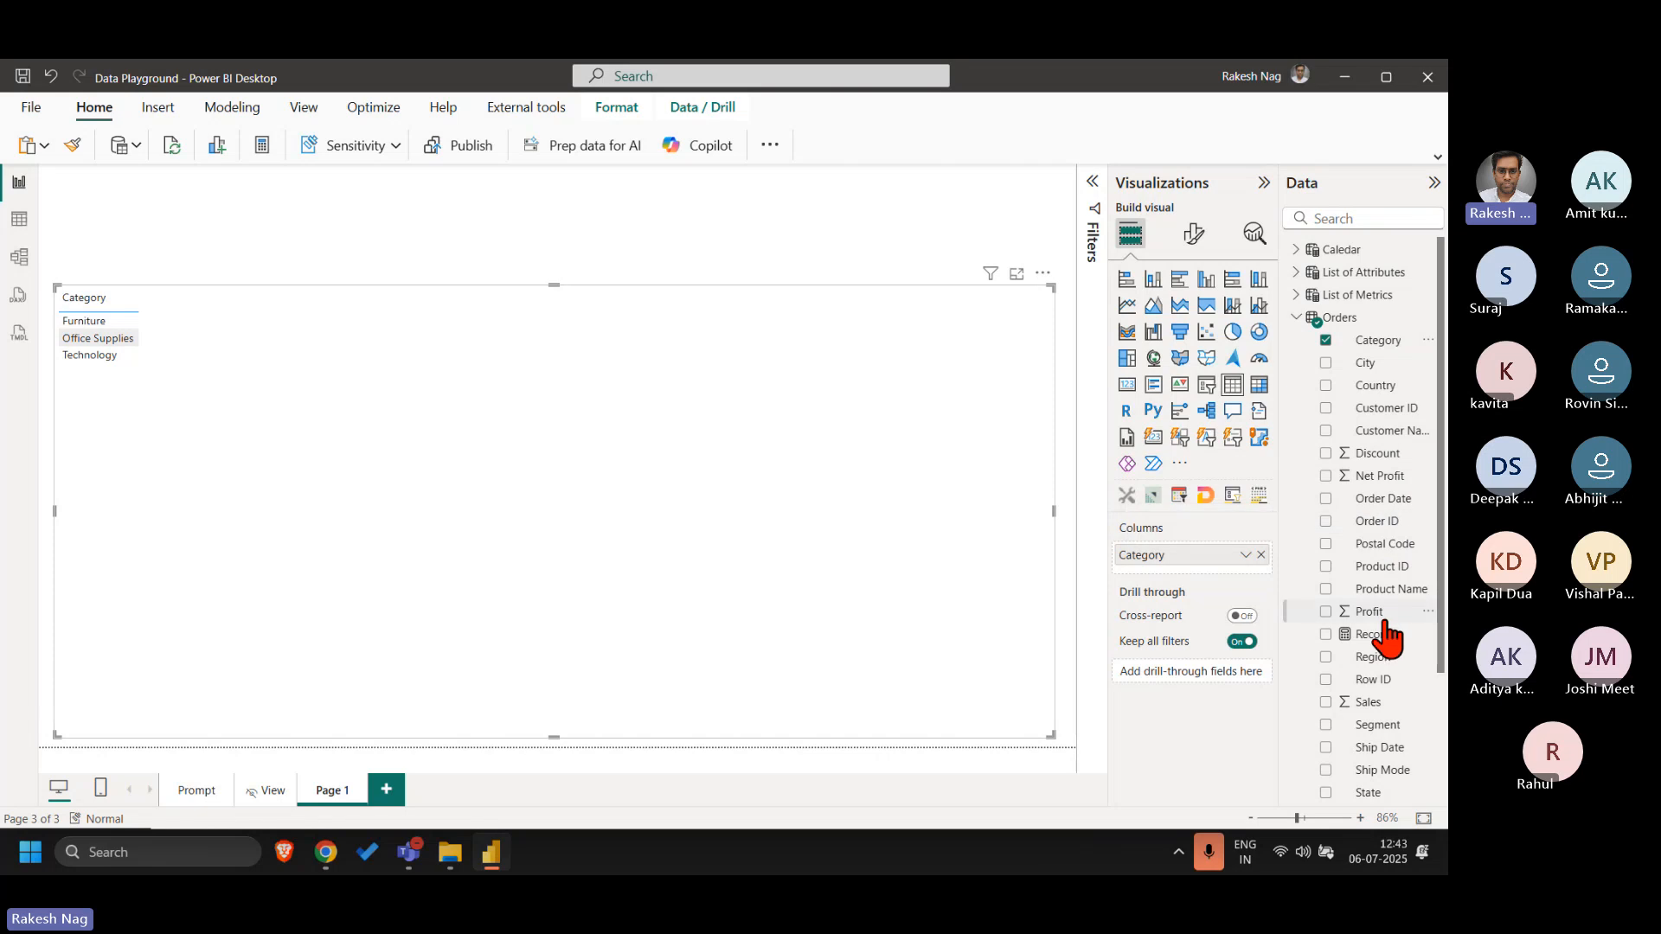
{"action": "left_click", "coordinate": [1327, 430]}
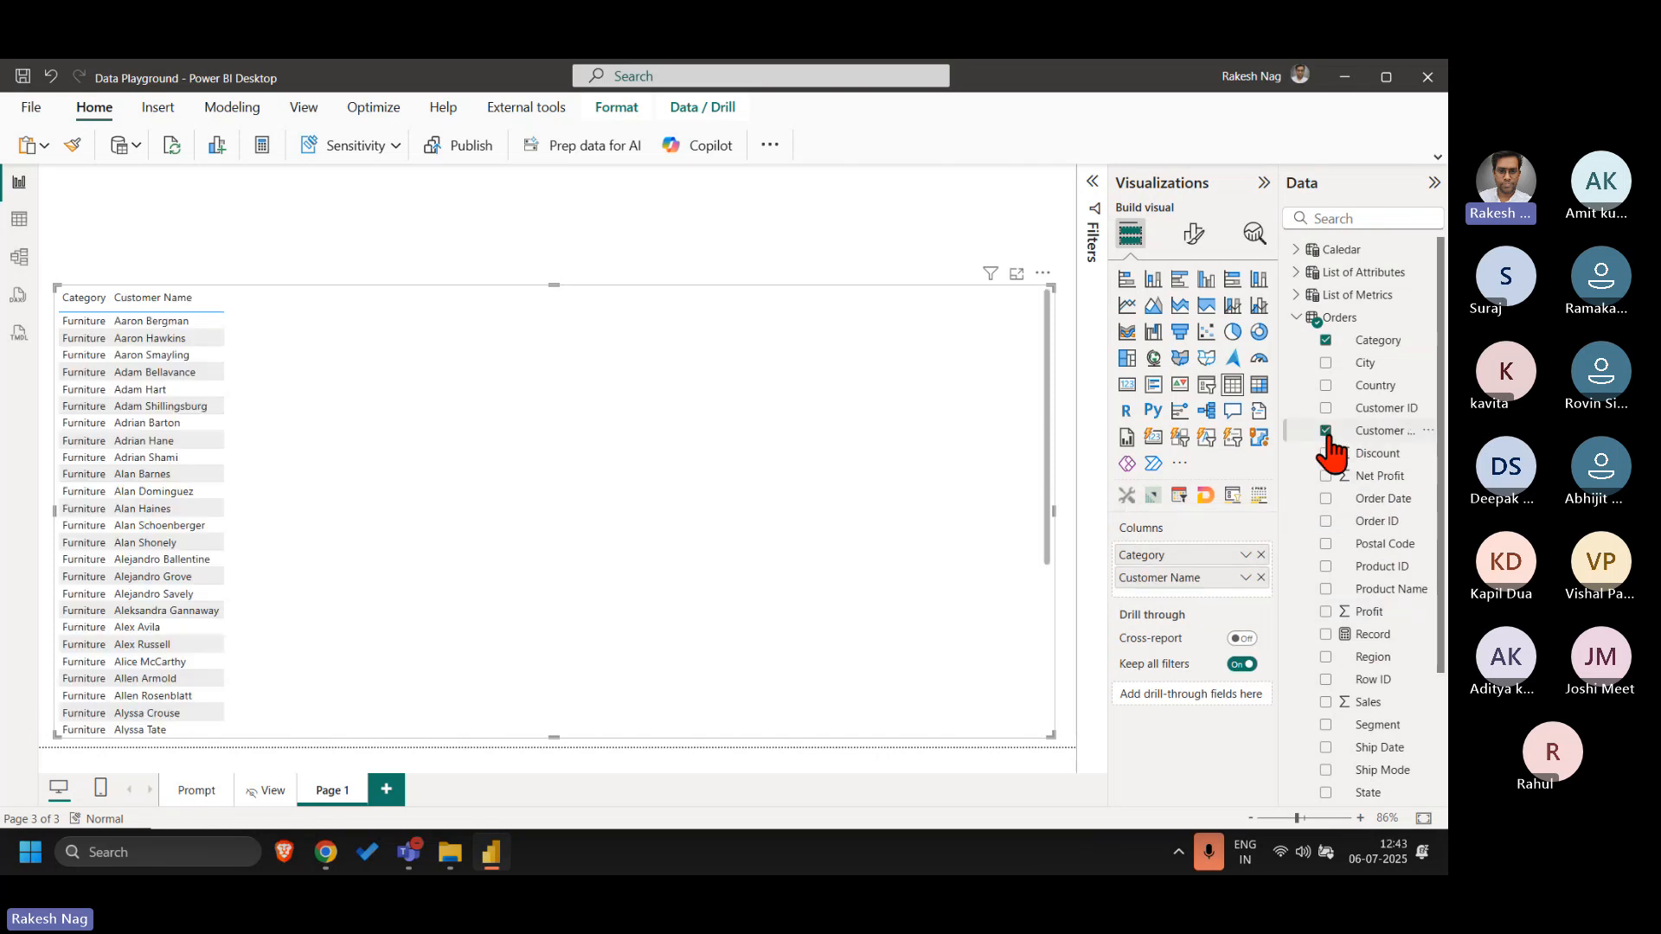
{"action": "scroll", "coordinate": [1379, 612], "scroll_direction": "down", "scroll_amount": 3}
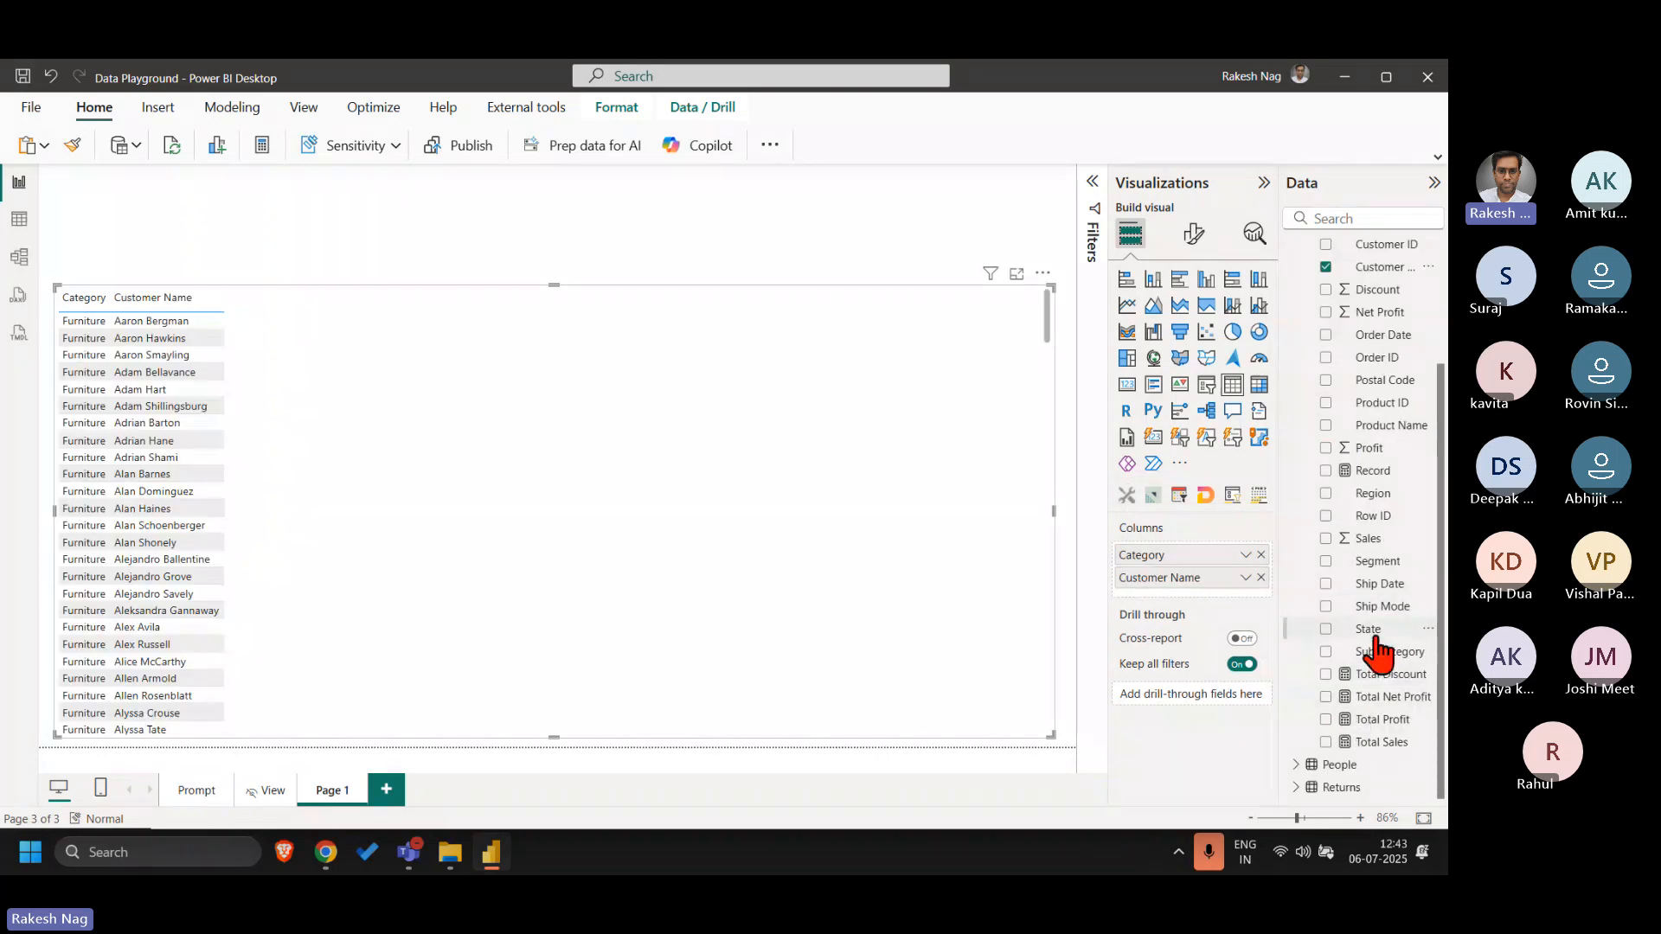
{"action": "left_click", "coordinate": [1326, 607]}
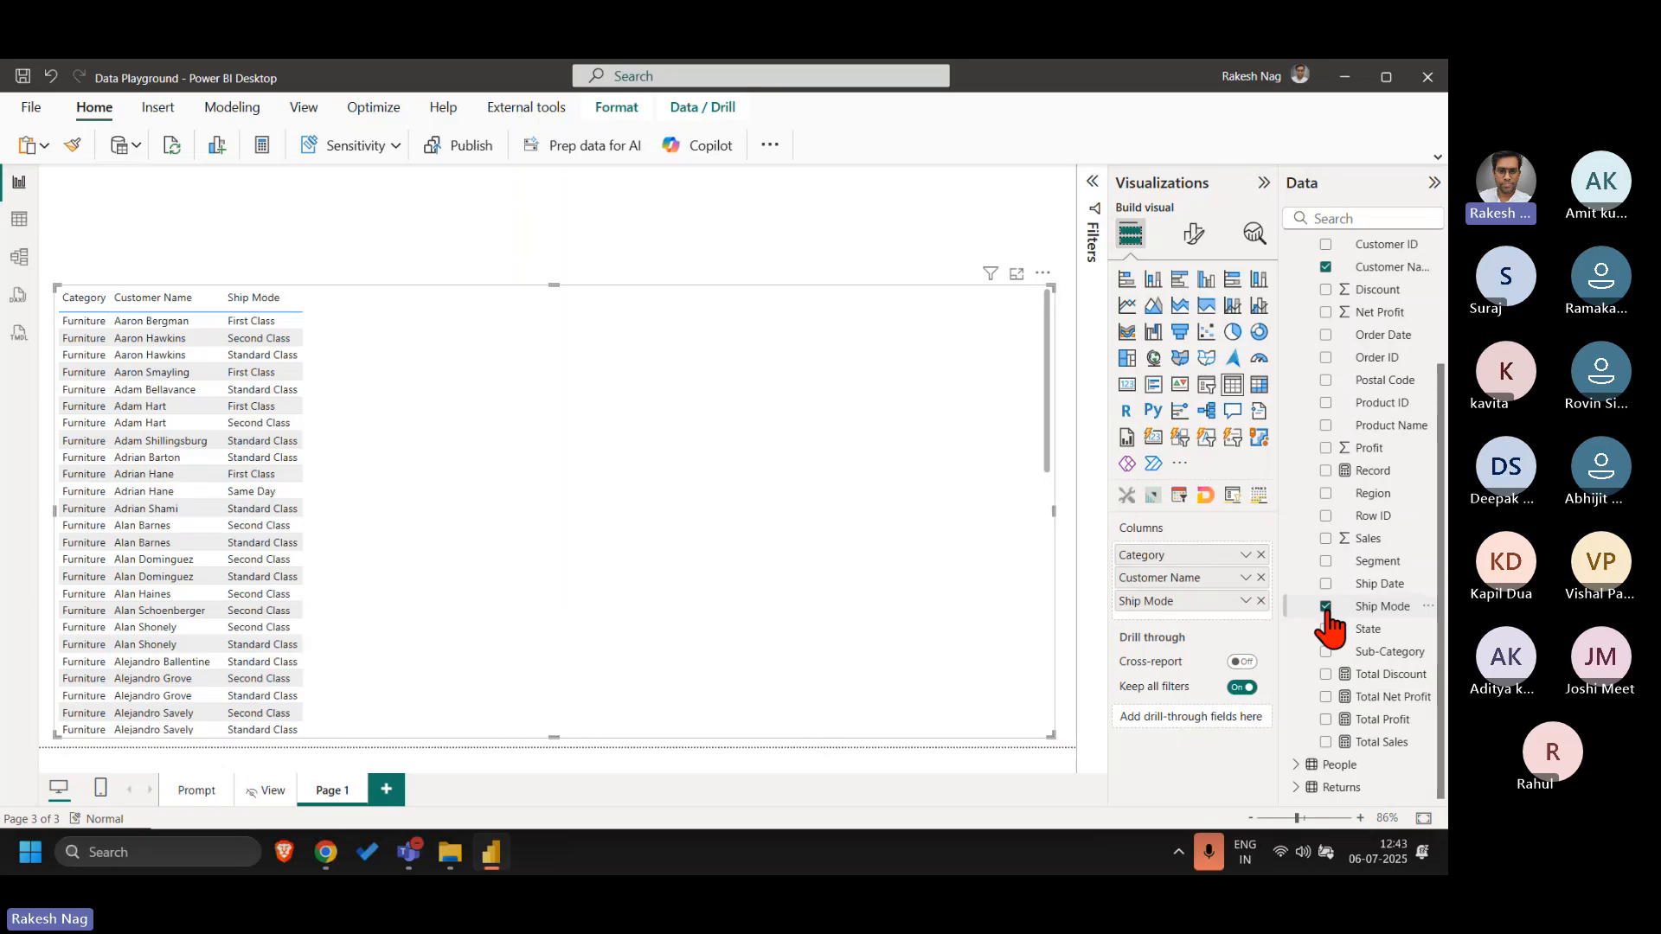
{"action": "left_click", "coordinate": [1365, 540]}
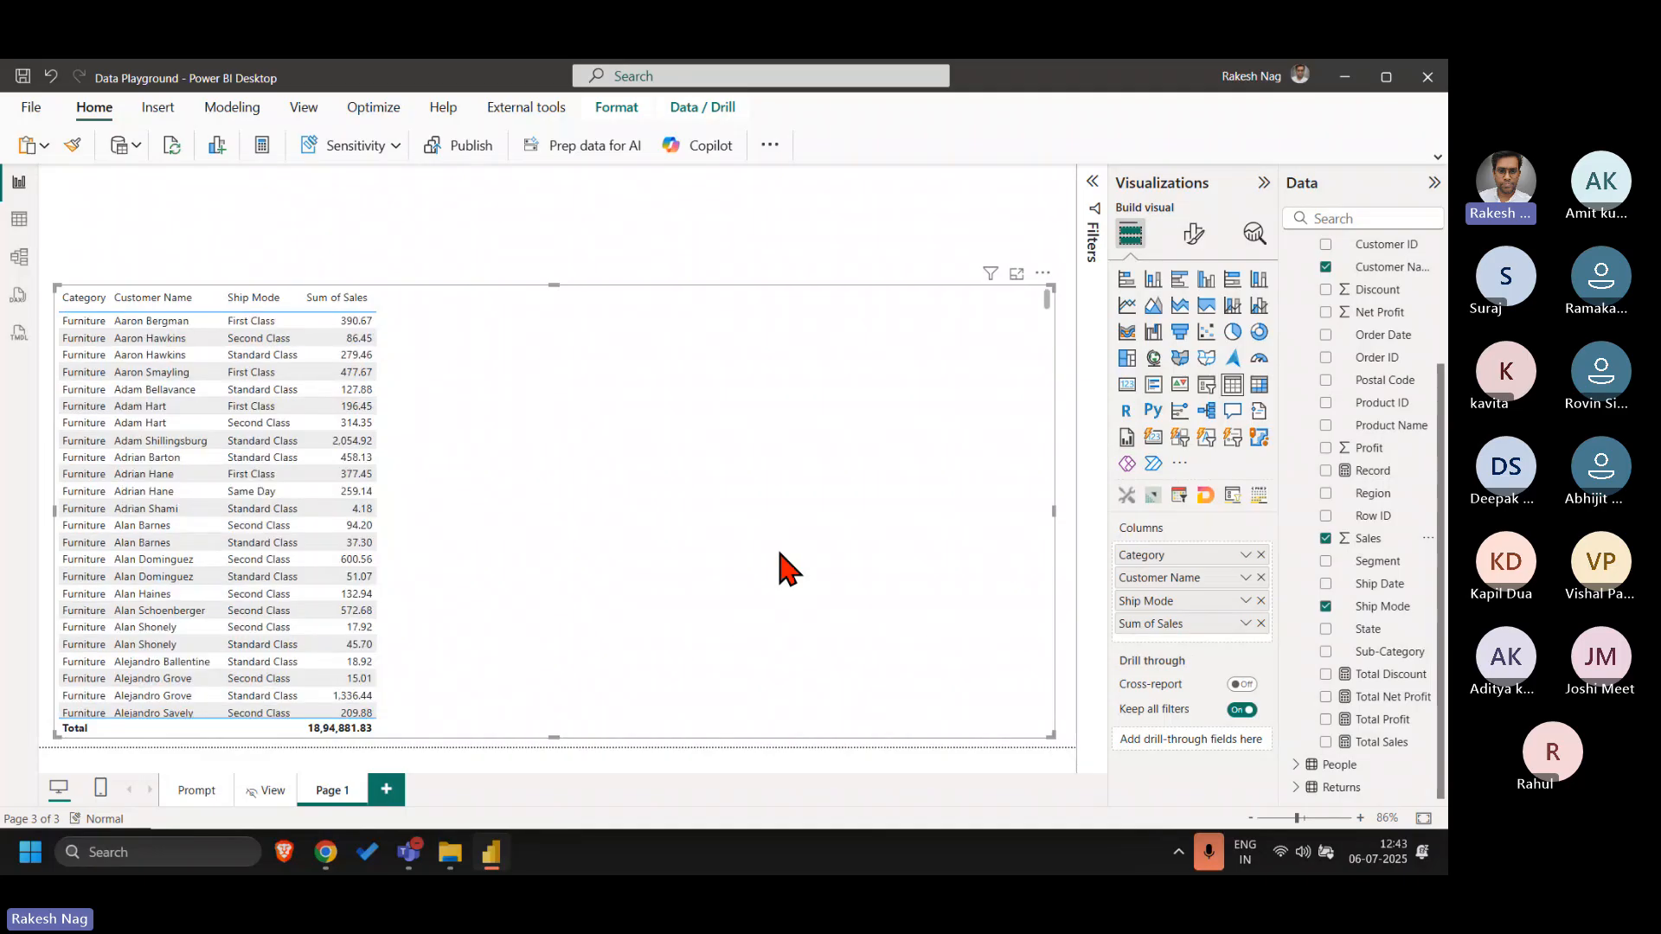
{"action": "left_click", "coordinate": [853, 271]}
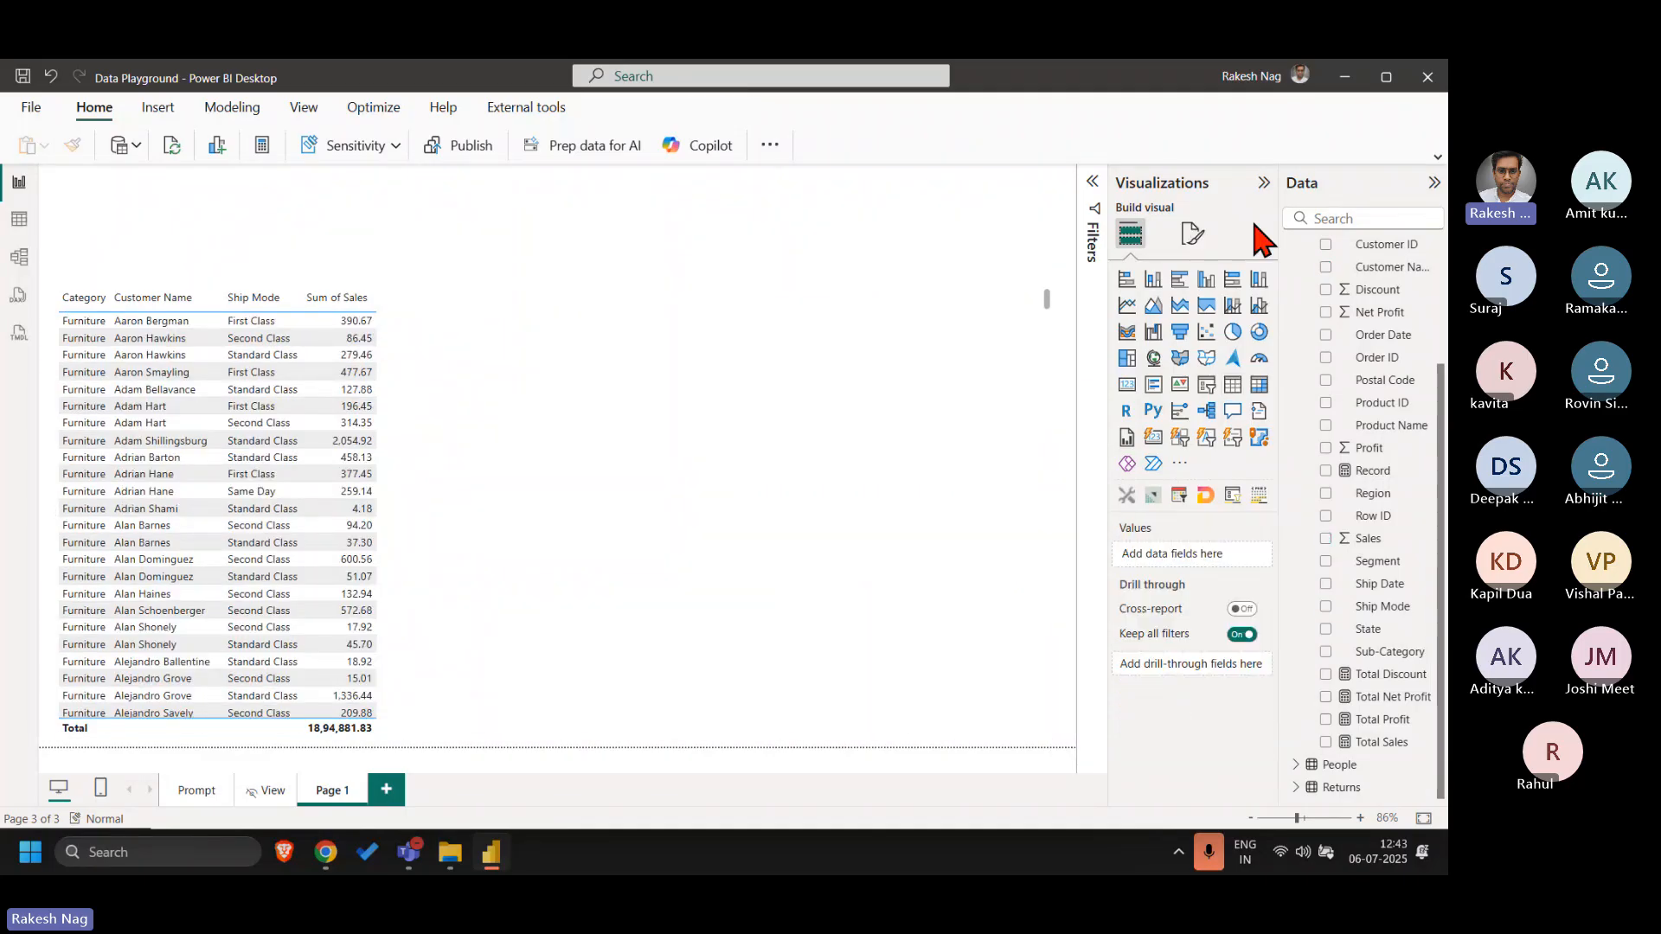
{"action": "left_click", "coordinate": [1191, 245]}
{"action": "left_click", "coordinate": [781, 468]}
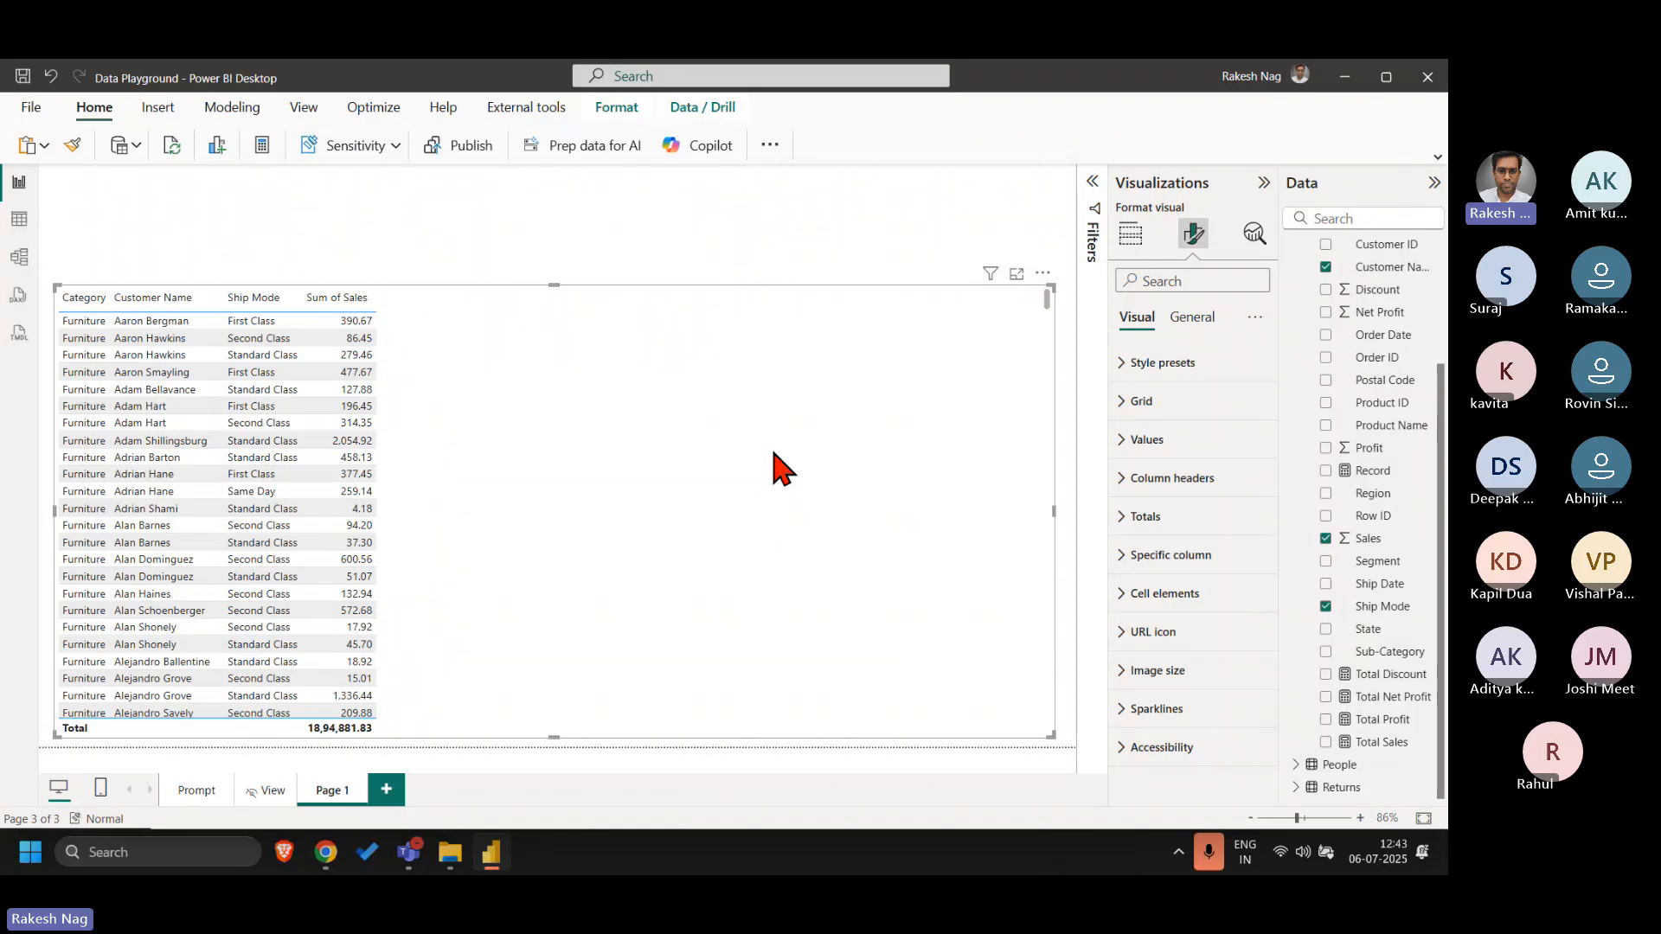
{"action": "left_click", "coordinate": [769, 227]}
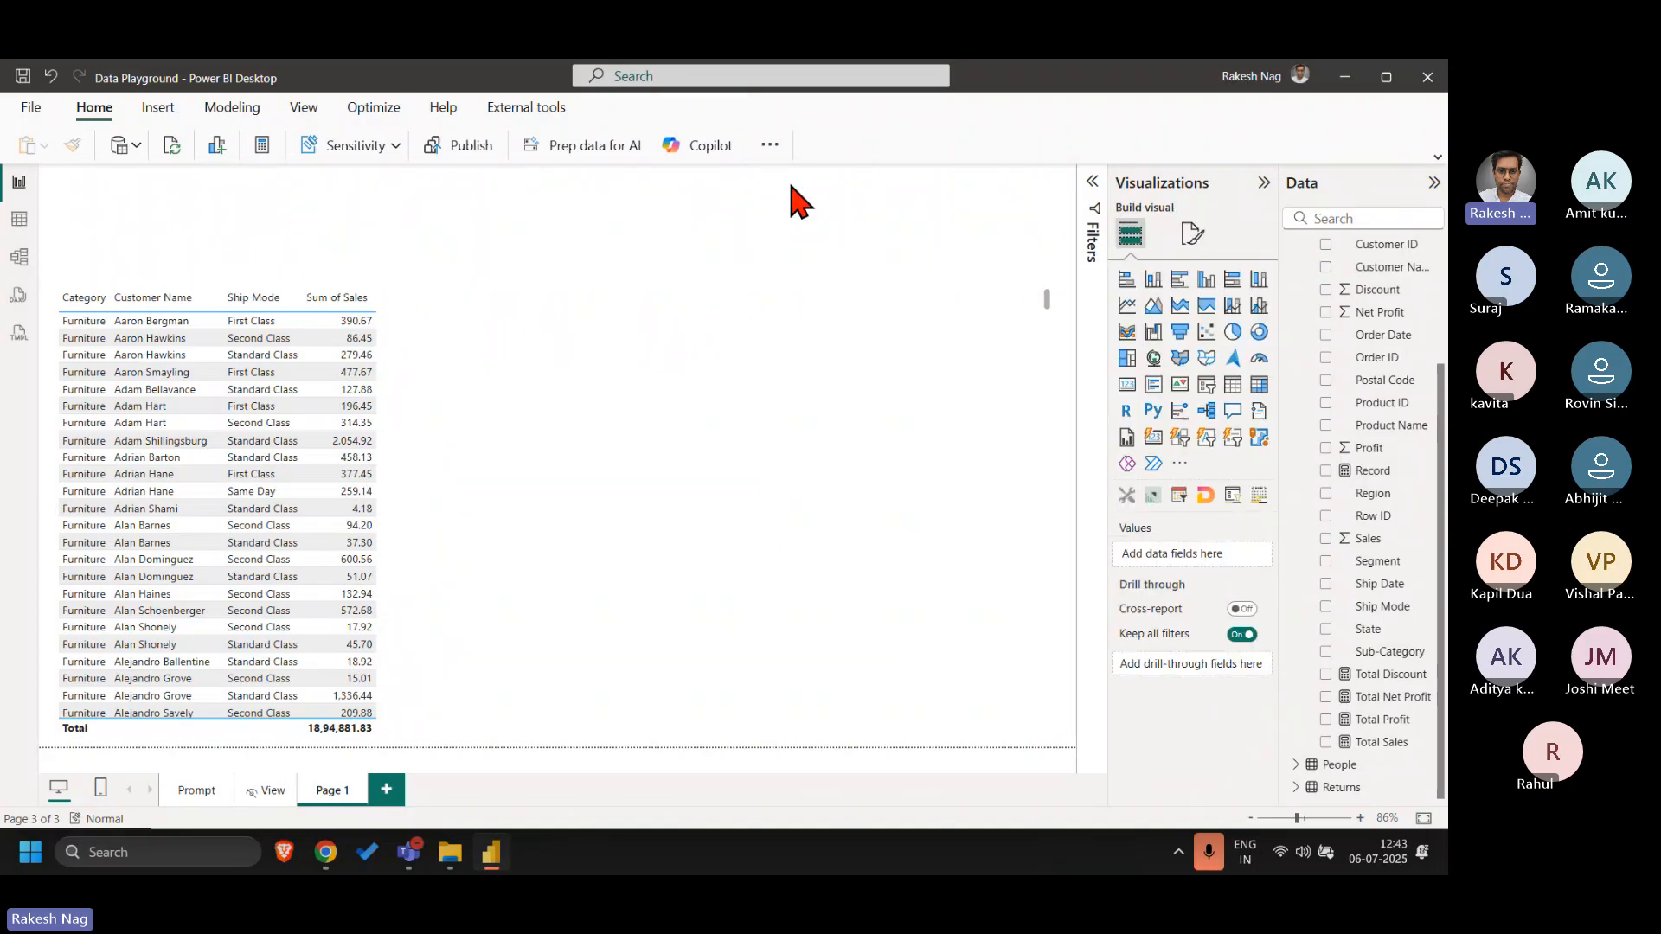
{"action": "left_click_drag", "start_coordinate": [738, 178], "coordinate": [1047, 261]}
{"action": "scroll", "coordinate": [660, 504], "scroll_direction": "down", "scroll_amount": 5}
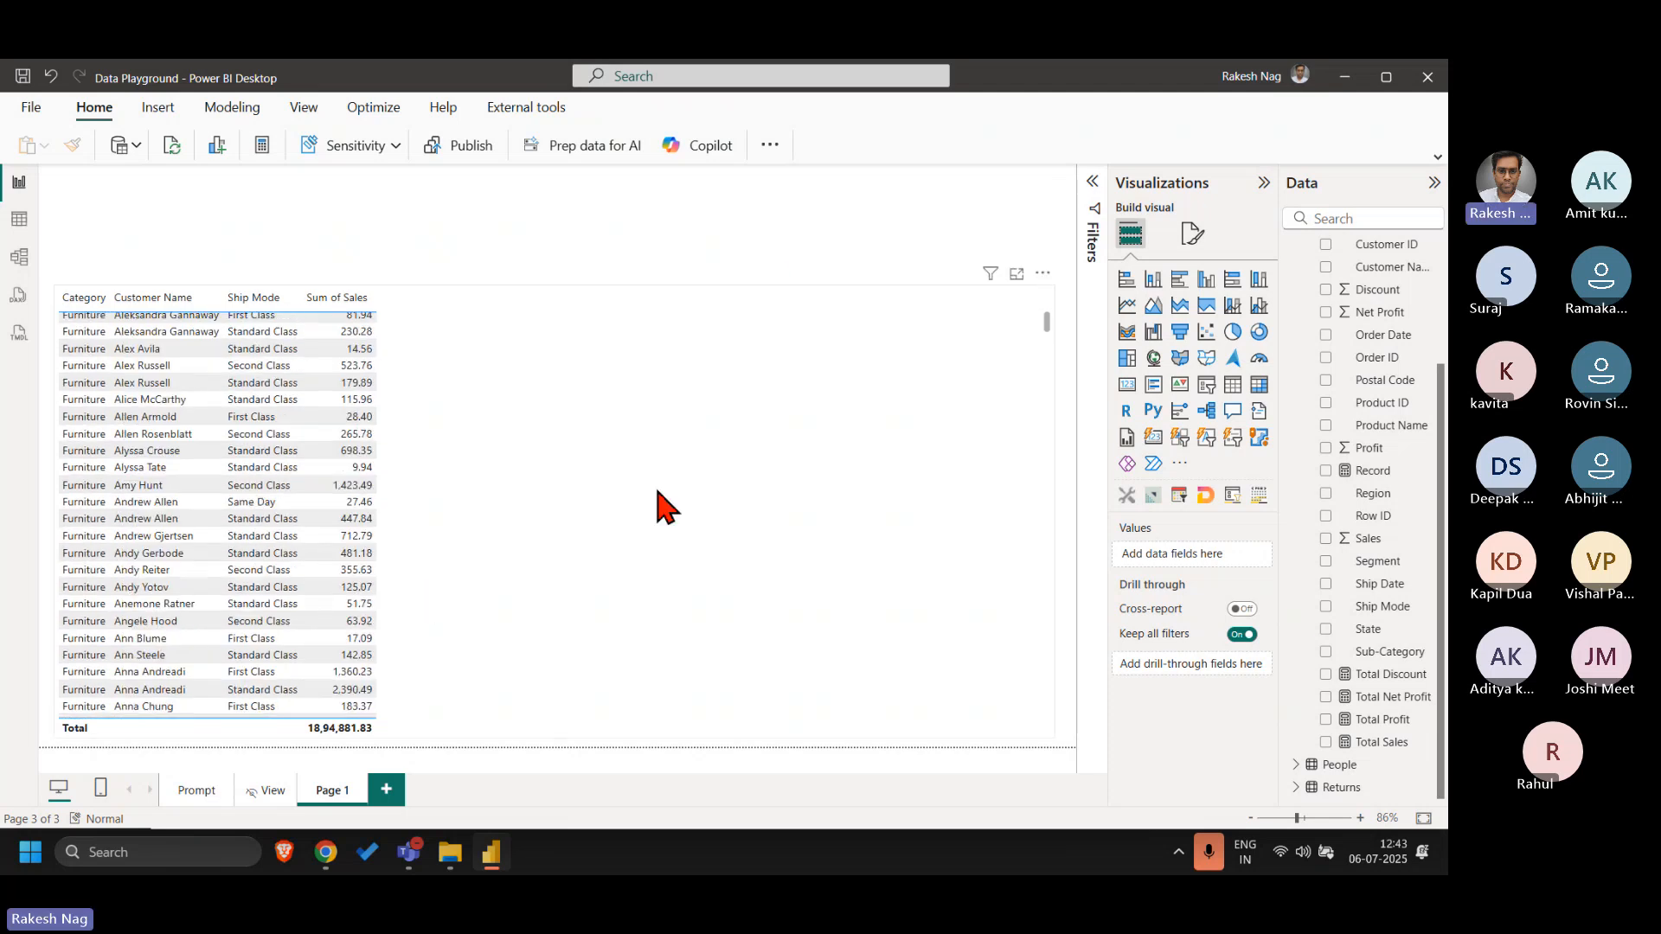
{"action": "scroll", "coordinate": [660, 505], "scroll_direction": "up", "scroll_amount": 5}
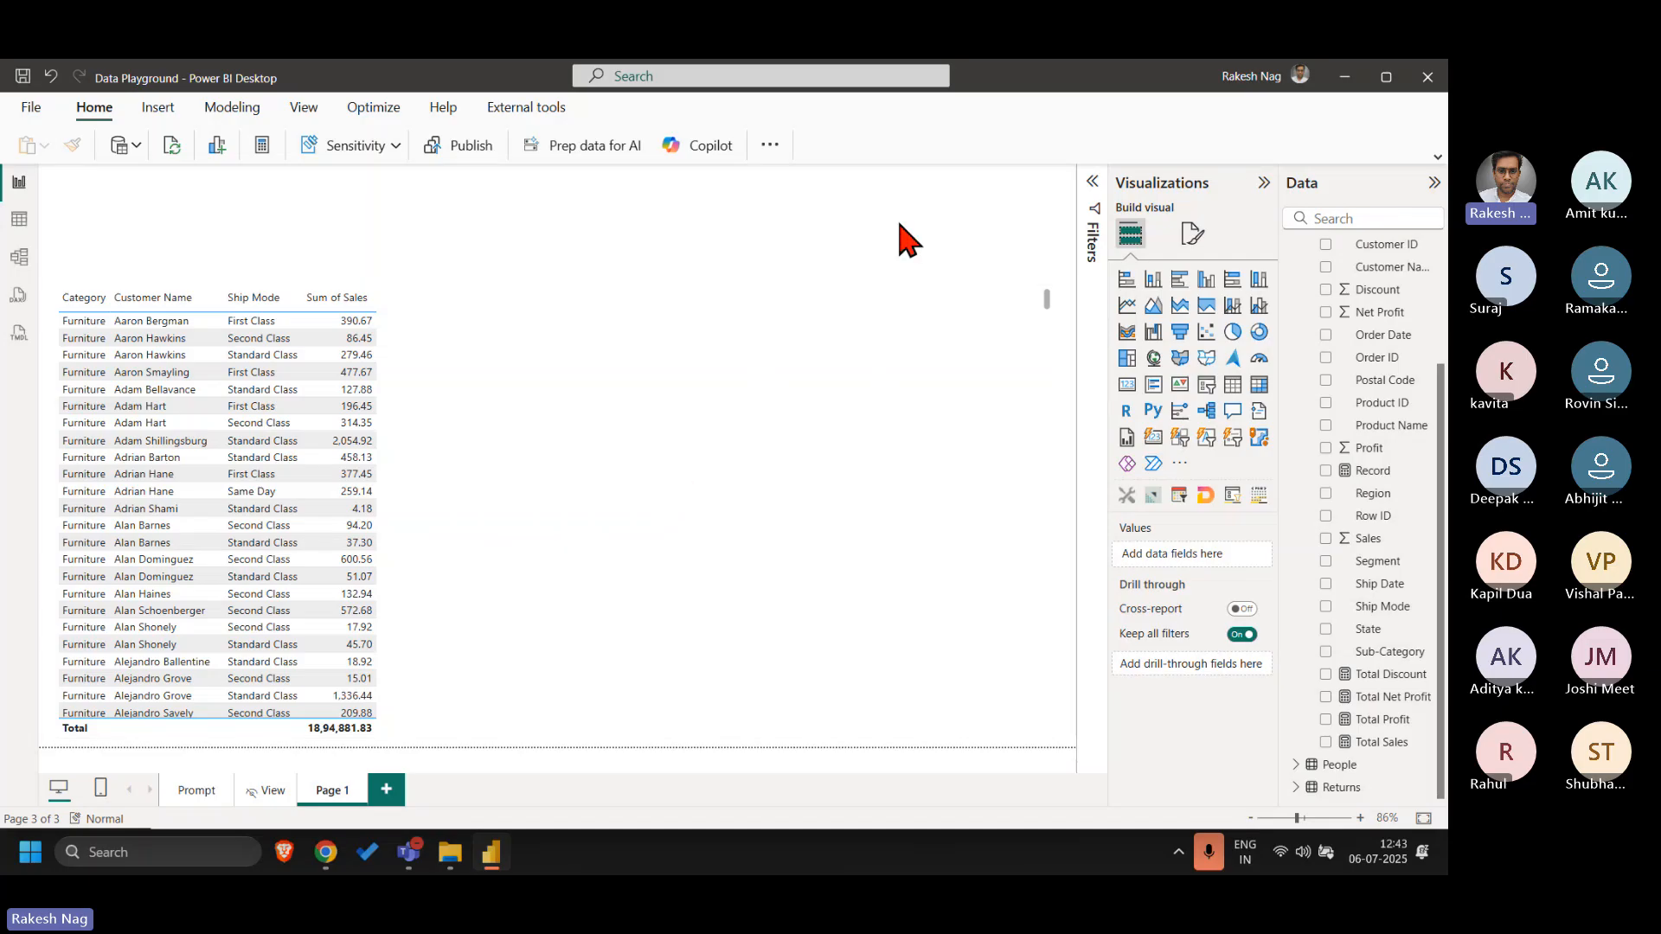
- Add an empty card visual in the page's upper-right corner and shrink it to fit above the table
{"action": "left_click", "coordinate": [1127, 384]}
{"action": "left_click_drag", "start_coordinate": [278, 326], "coordinate": [957, 260]}
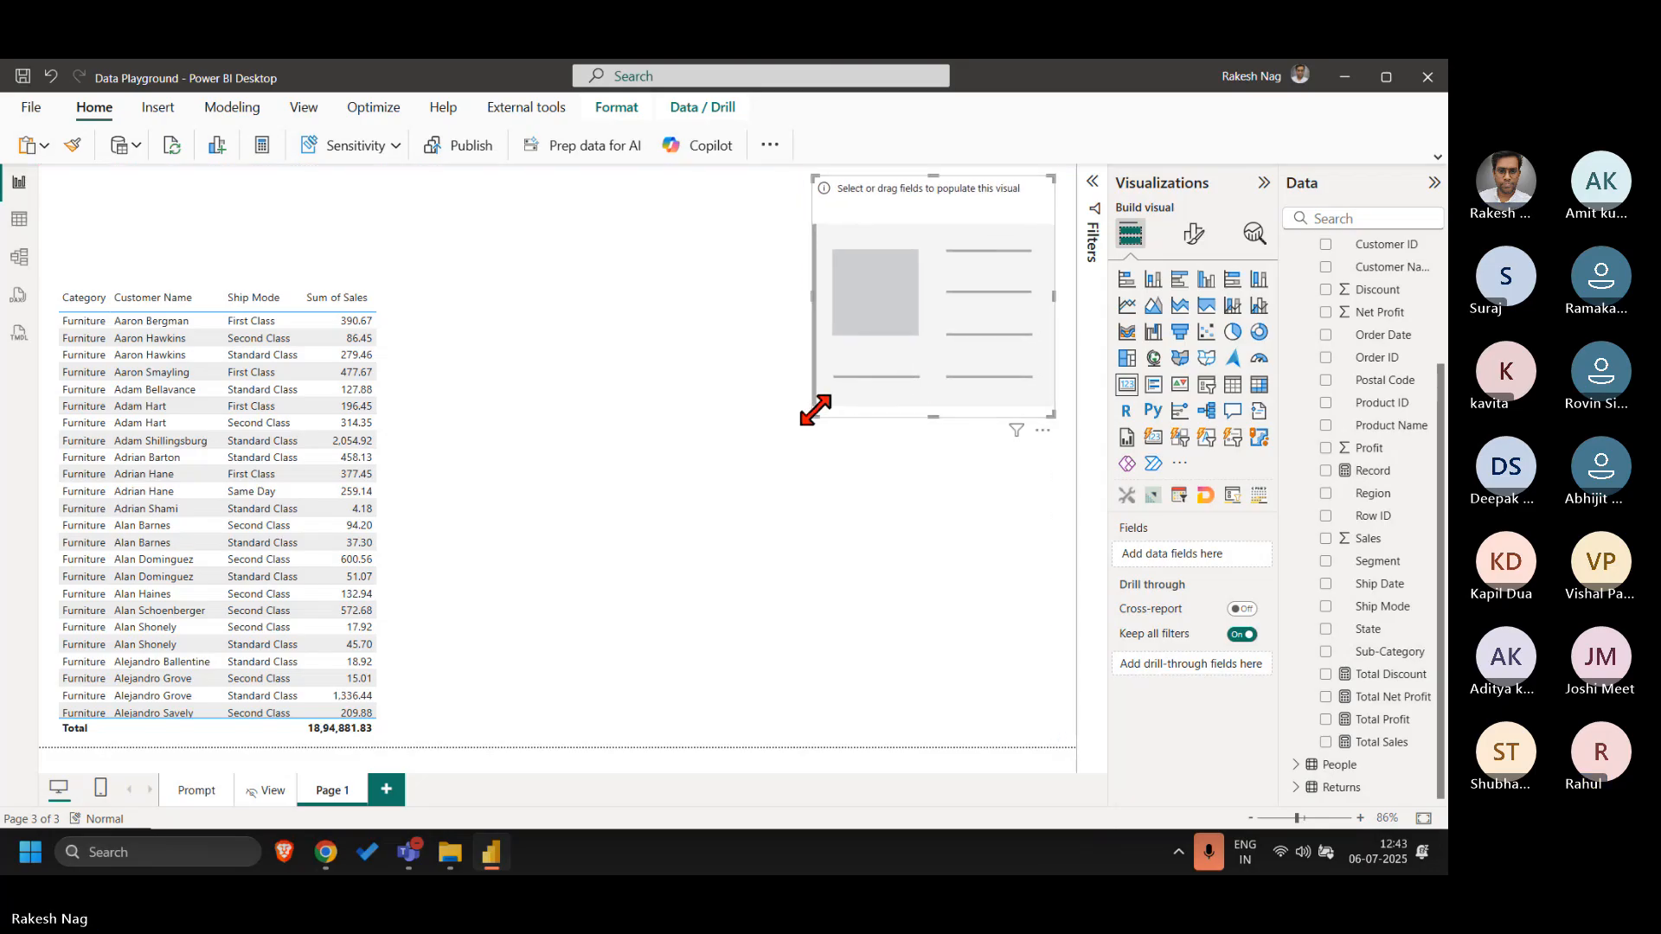
{"action": "left_click_drag", "start_coordinate": [816, 413], "coordinate": [807, 267]}
{"action": "left_click", "coordinate": [573, 208]}
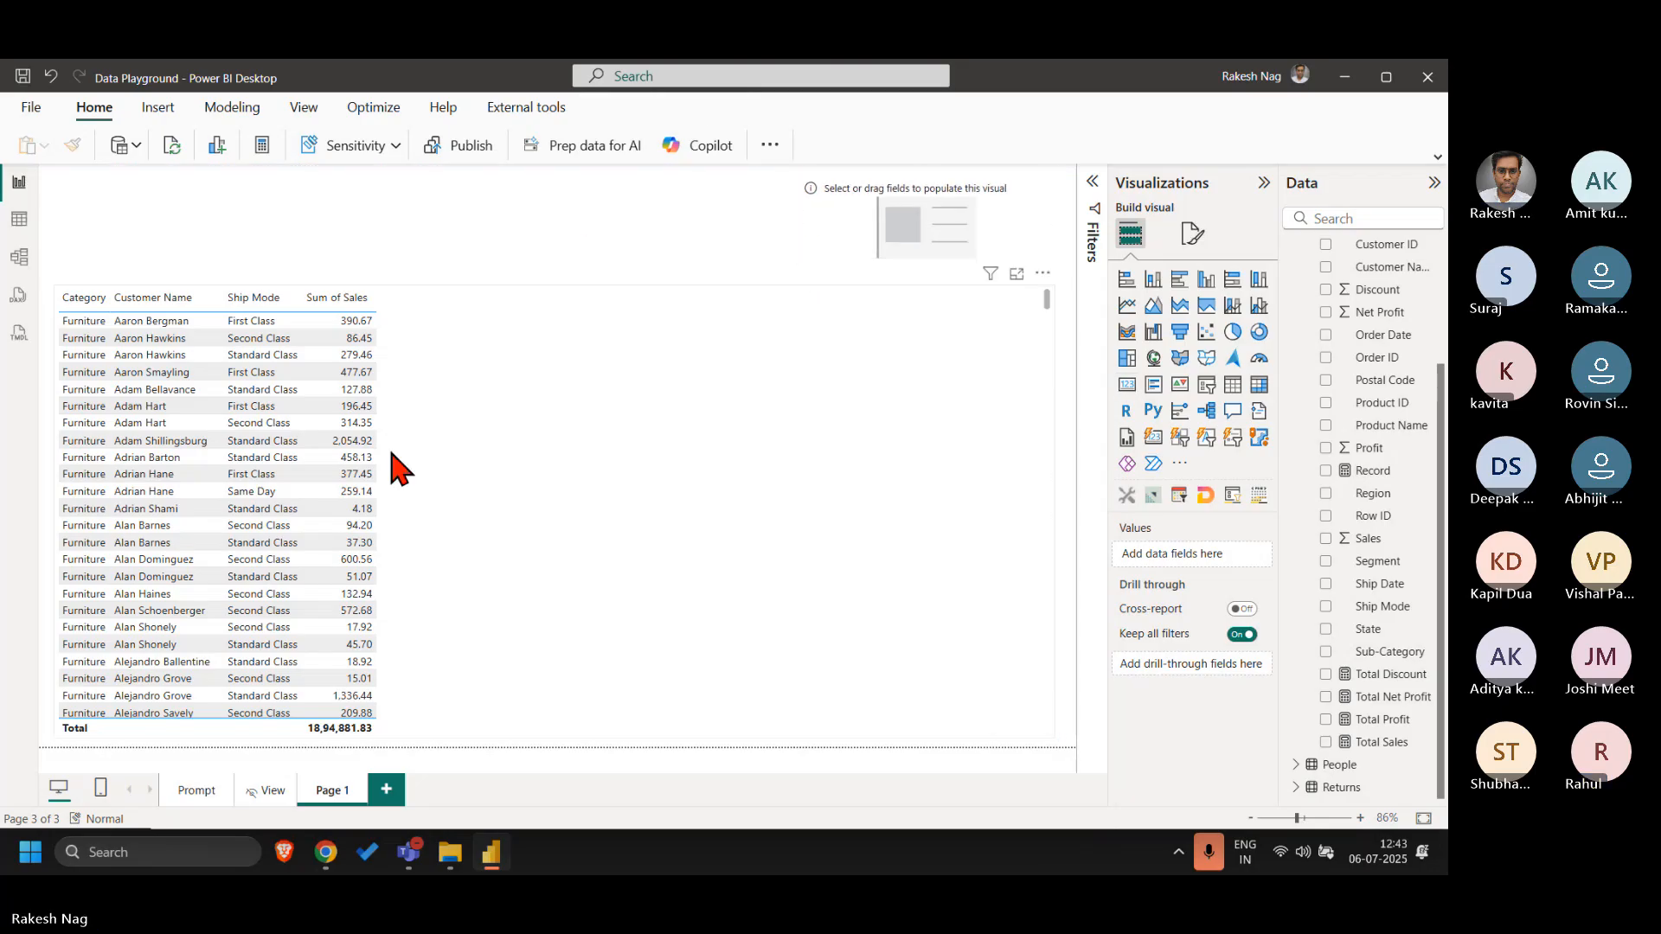
- Set the table's global font size to 14 in its grid options
{"action": "left_click", "coordinate": [541, 363]}
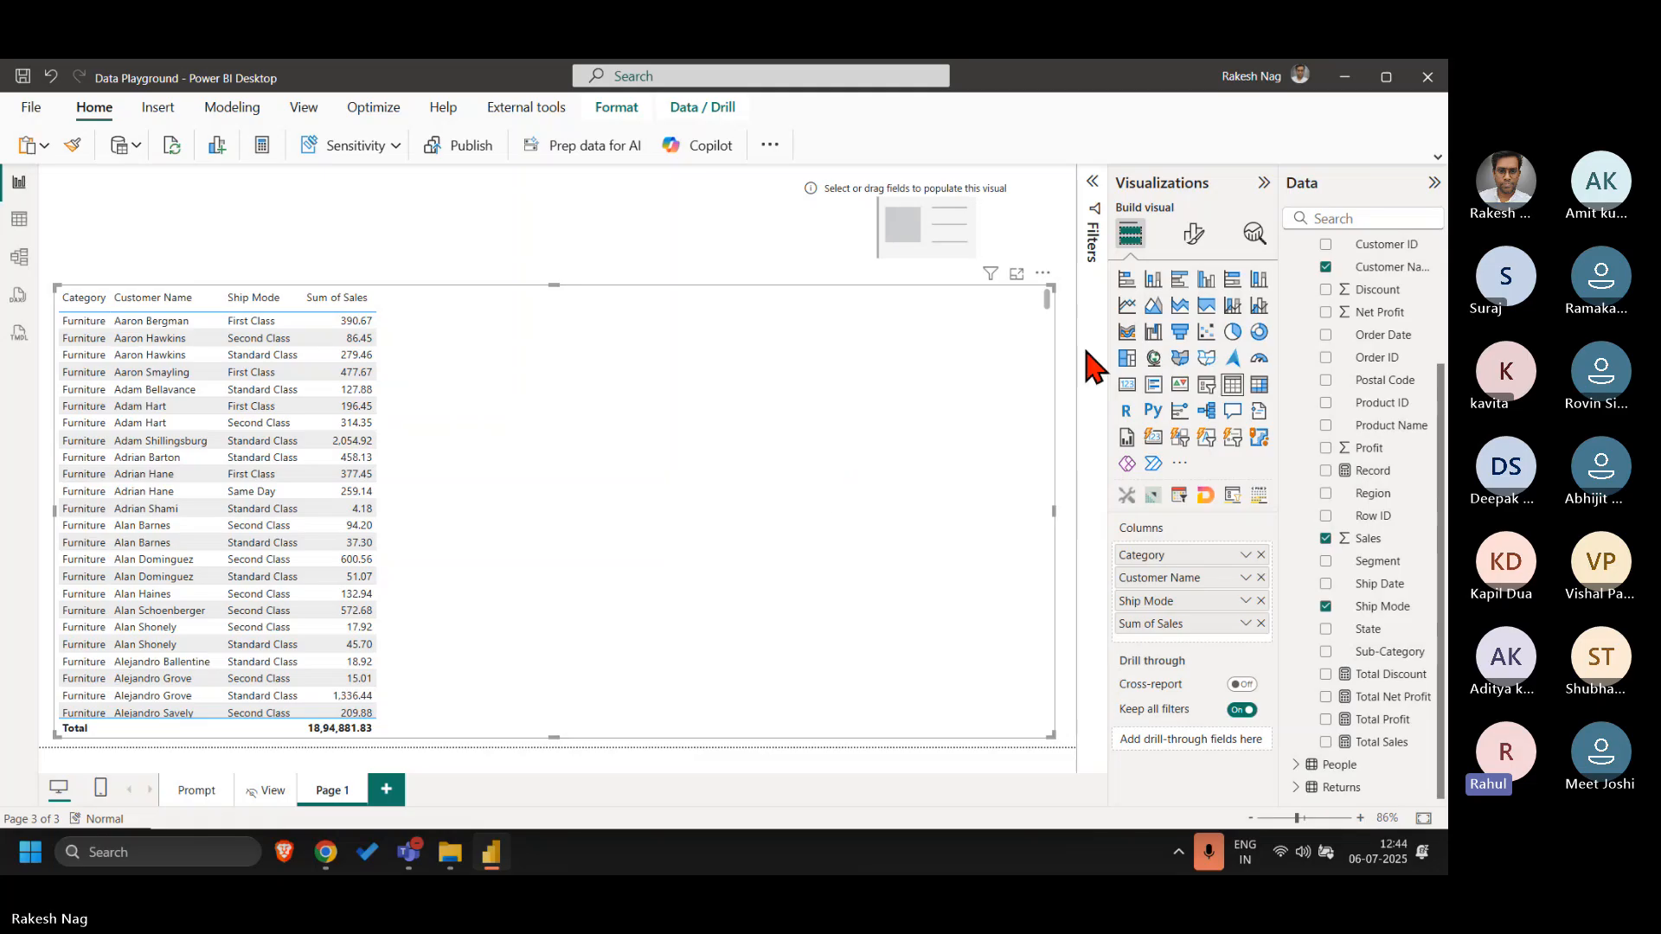
{"action": "left_click", "coordinate": [1194, 234]}
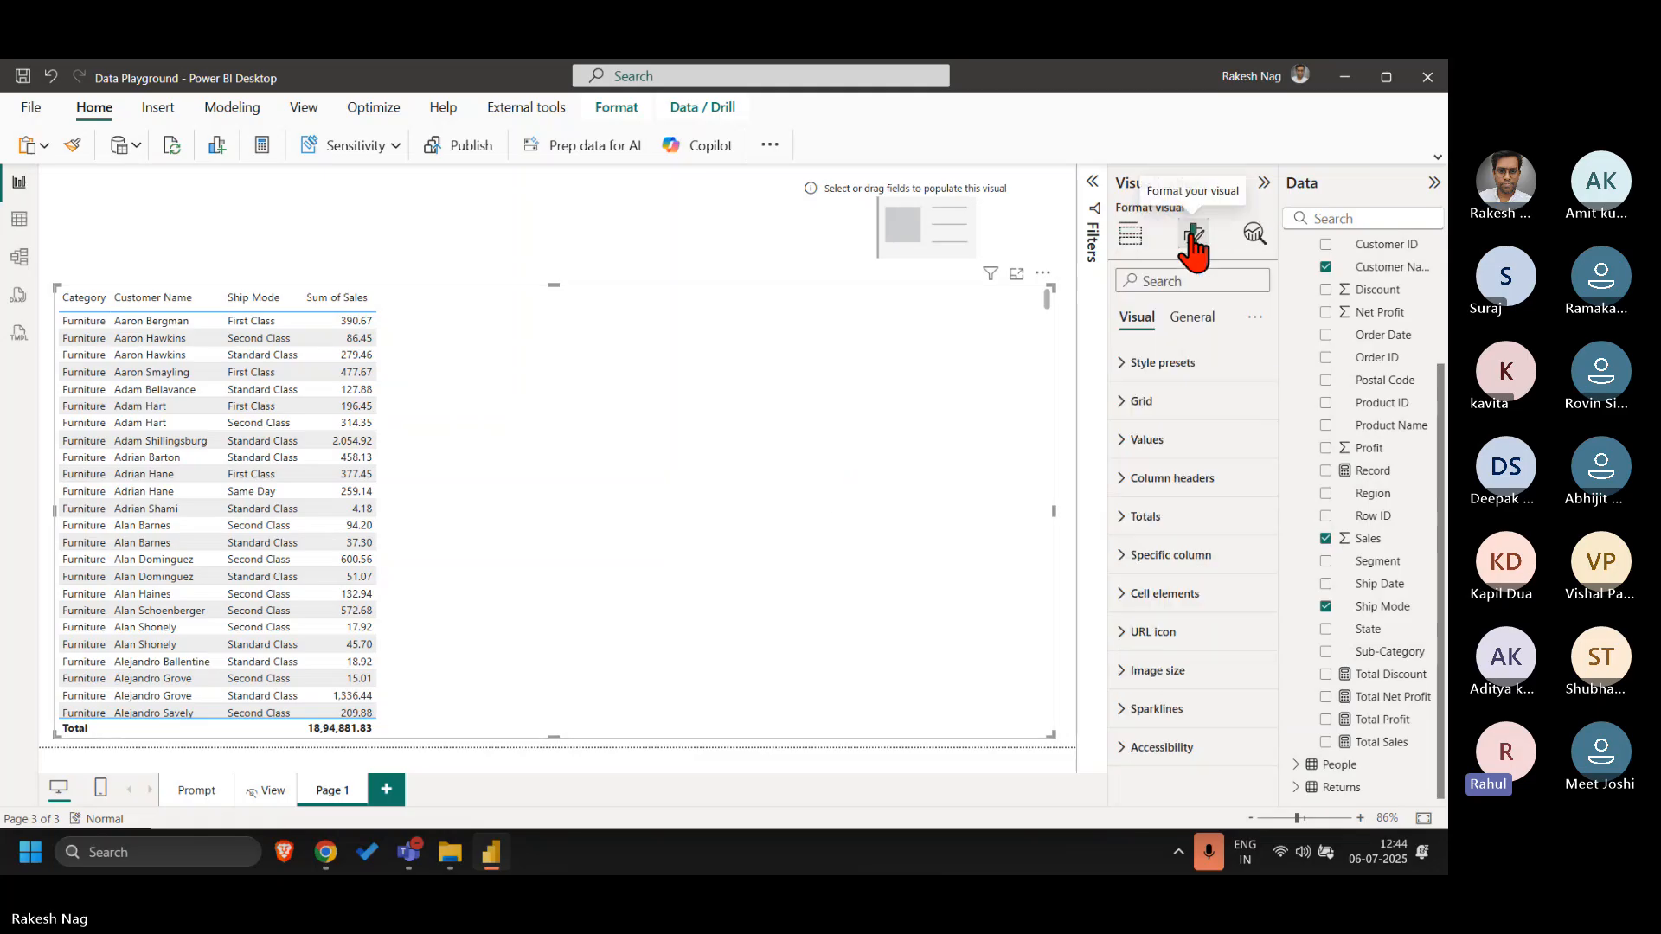
{"action": "left_click", "coordinate": [1177, 409]}
{"action": "left_click", "coordinate": [1194, 684]}
{"action": "scroll", "coordinate": [1199, 683], "scroll_direction": "down", "scroll_amount": 1}
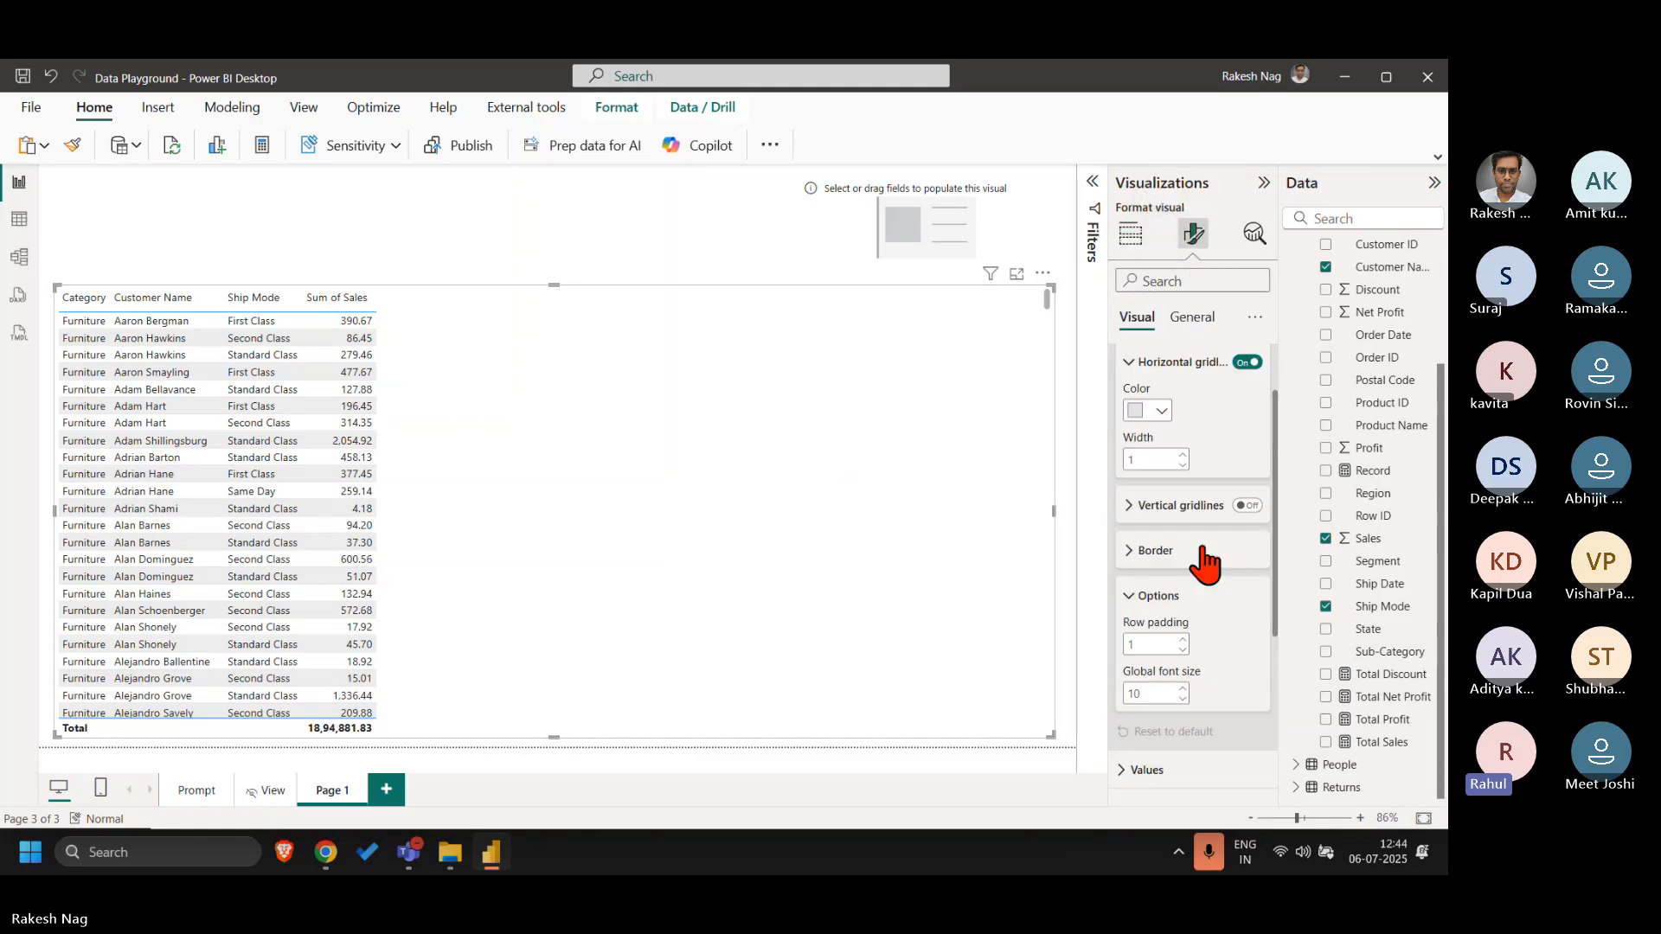
{"action": "scroll", "coordinate": [1205, 563], "scroll_direction": "down", "scroll_amount": 1}
{"action": "double_click", "coordinate": [1160, 612]}
{"action": "type", "text": "12"}
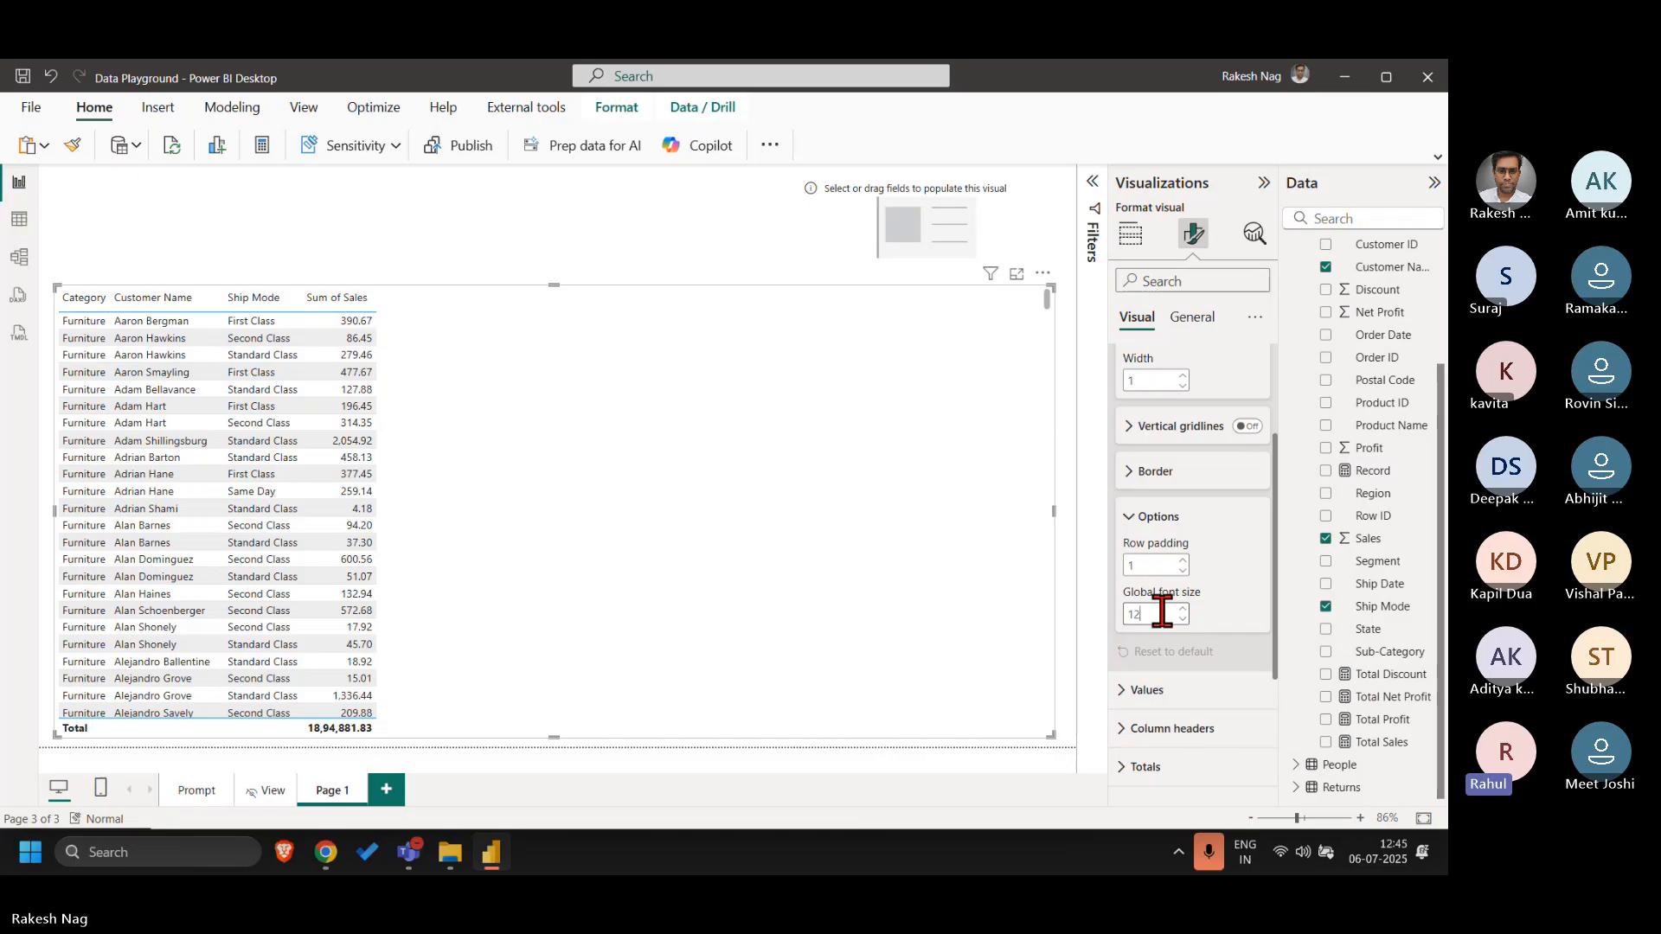
{"action": "key", "text": "Up"}
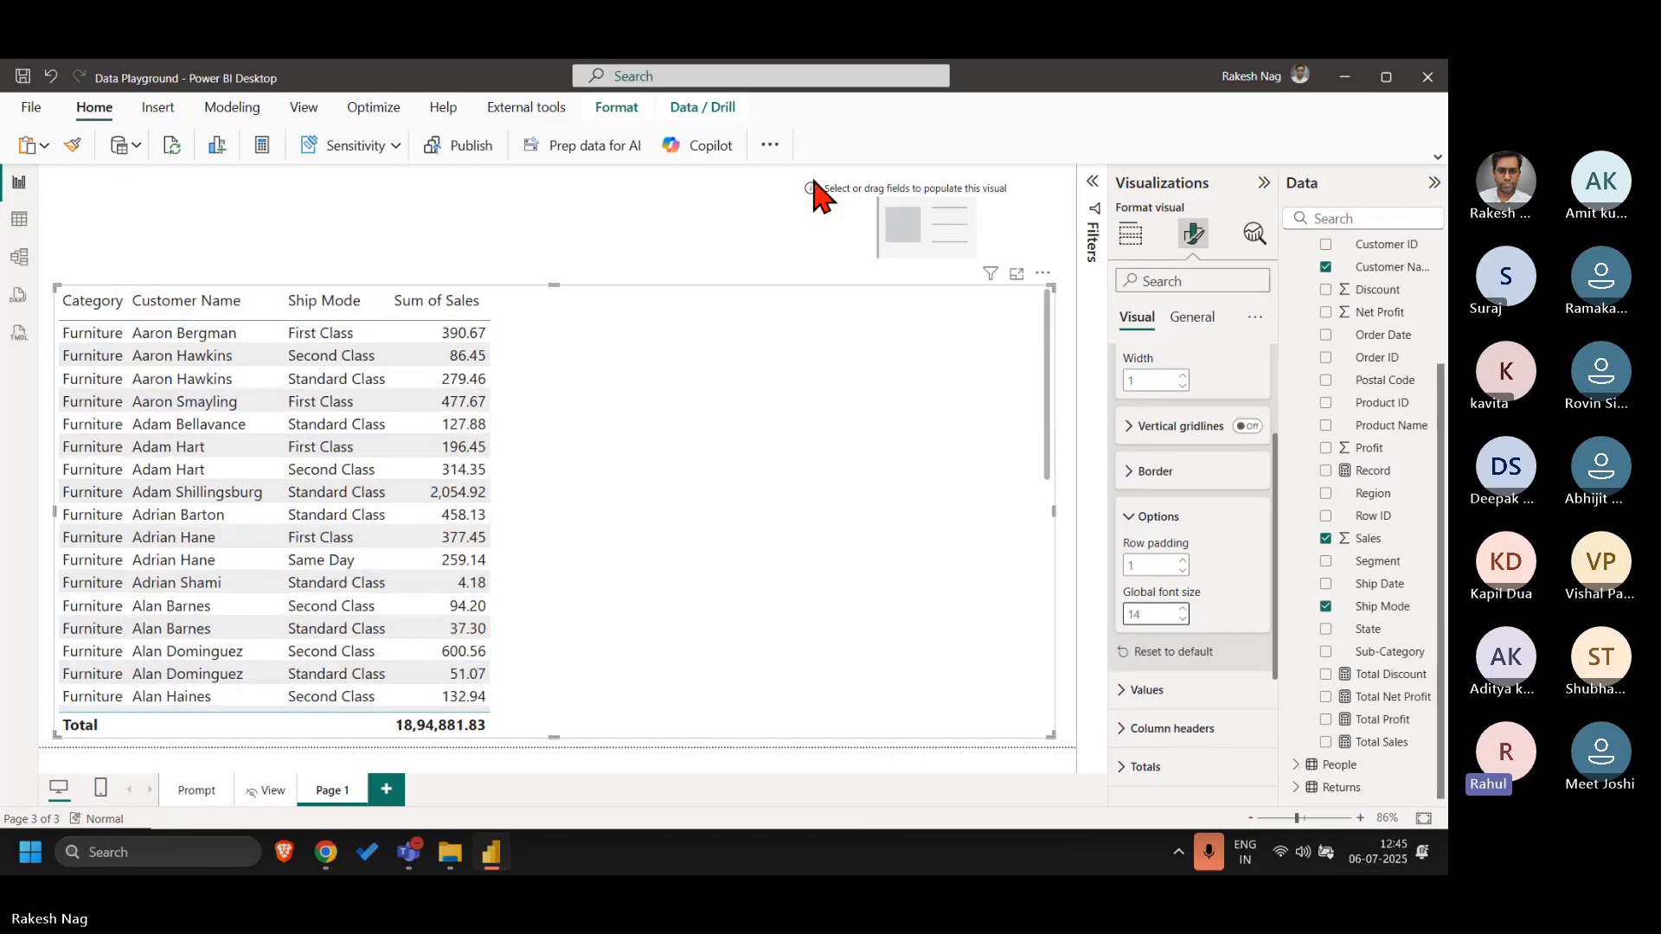
{"action": "left_click", "coordinate": [884, 235]}
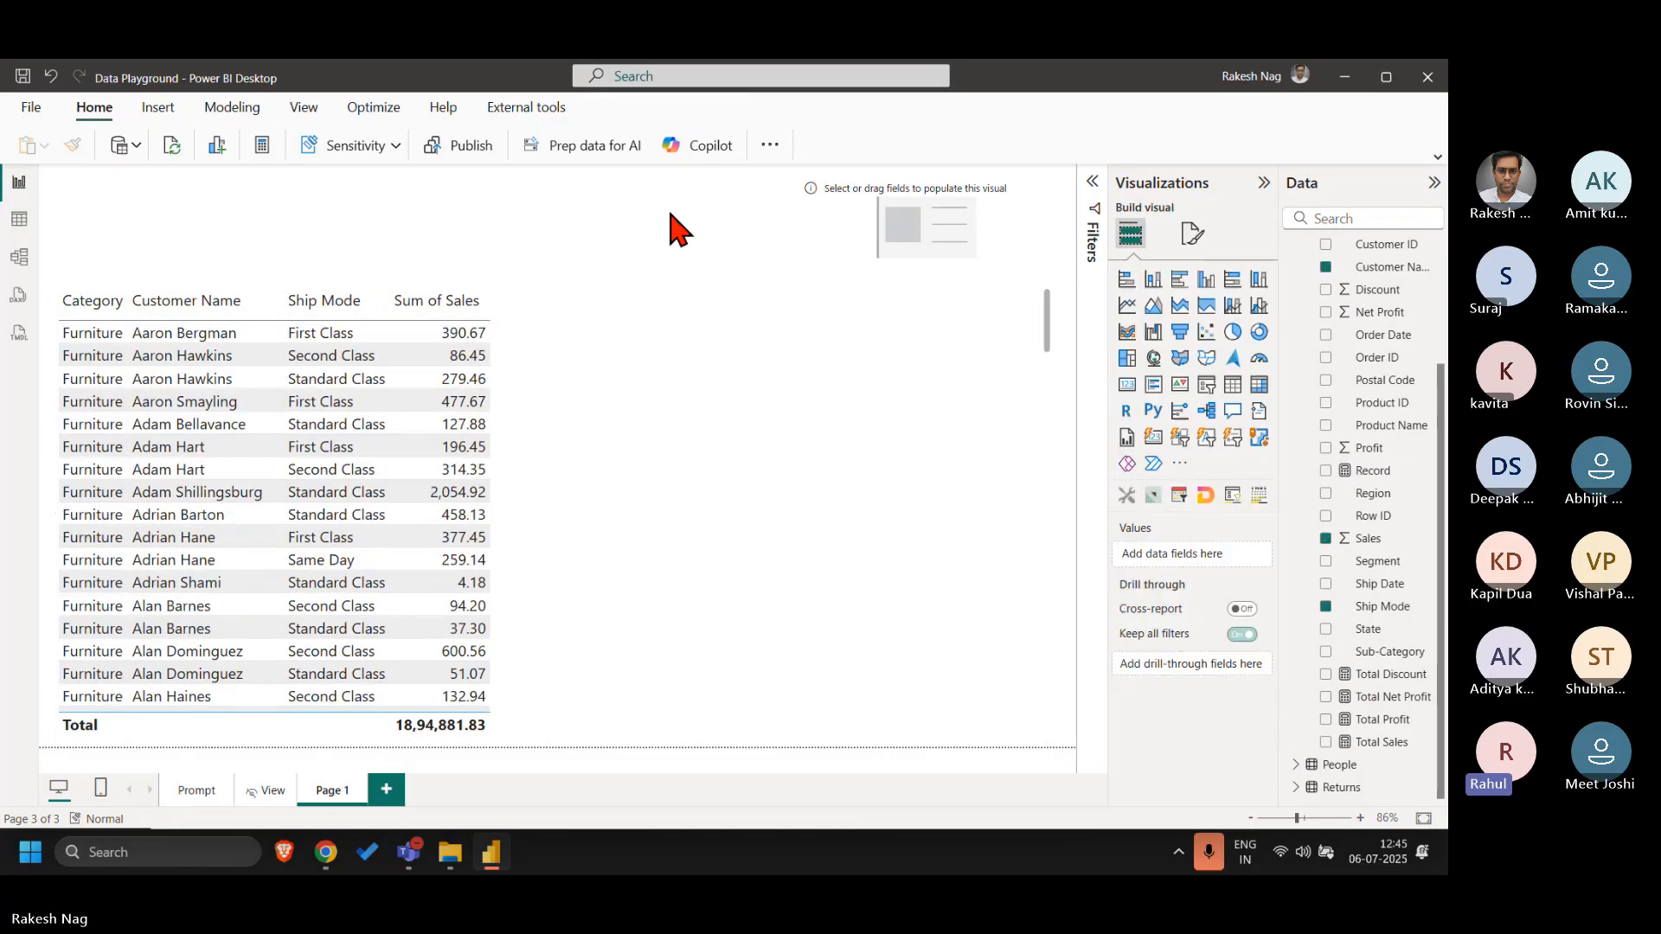
{"action": "left_click", "coordinate": [678, 365]}
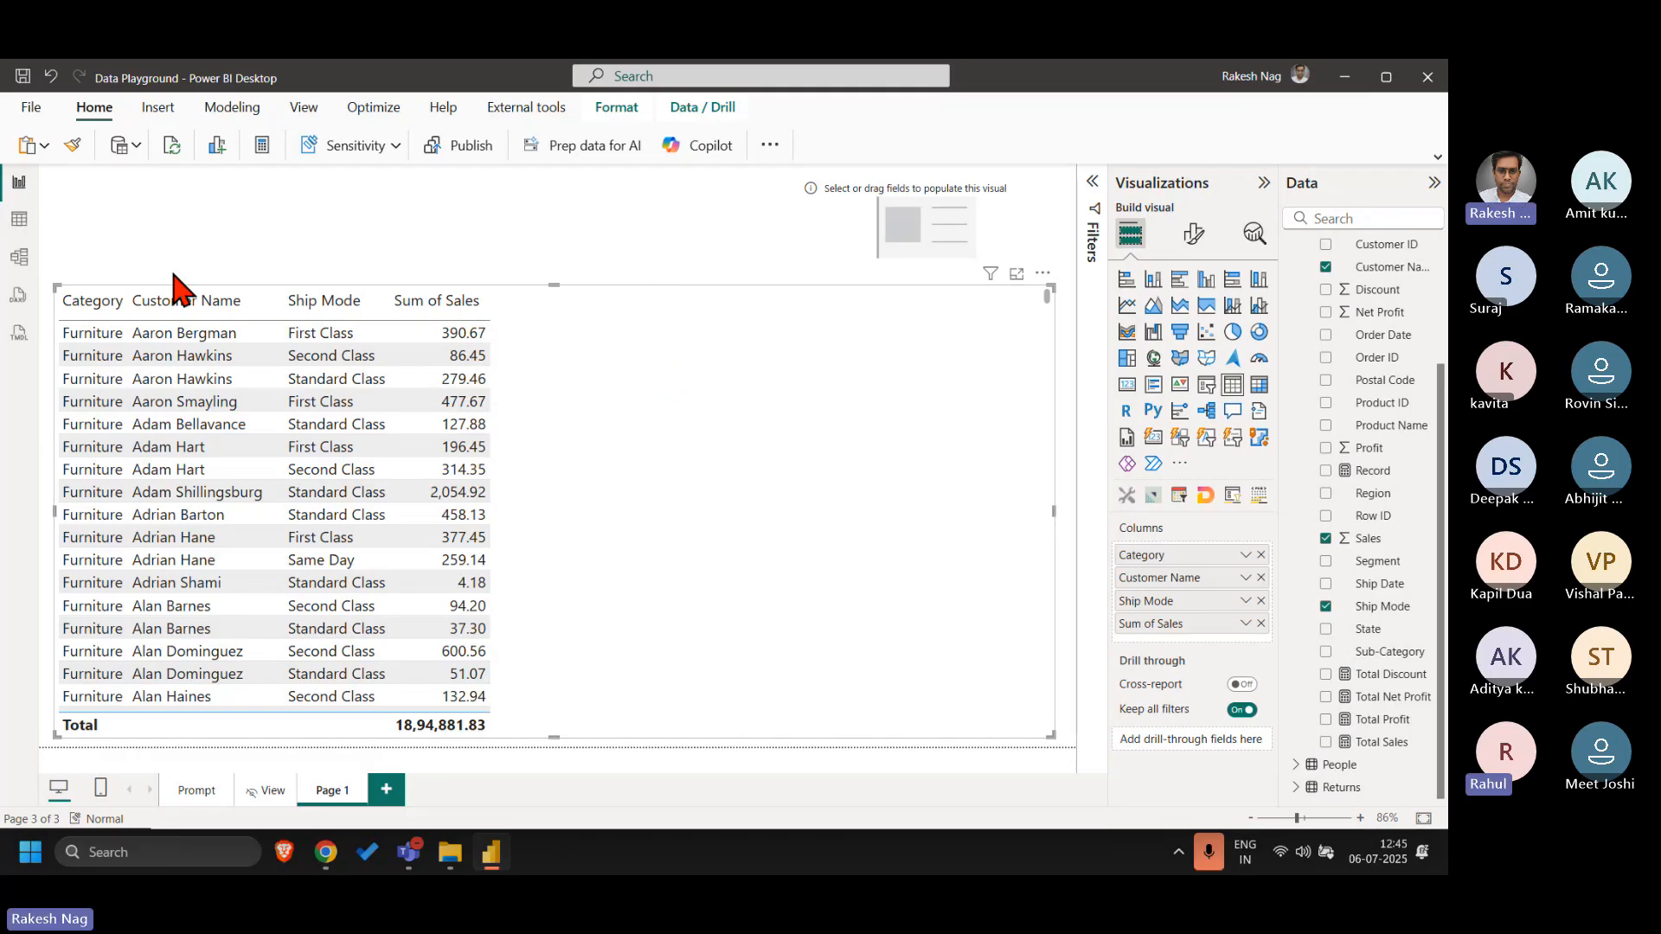
{"action": "left_click", "coordinate": [320, 401]}
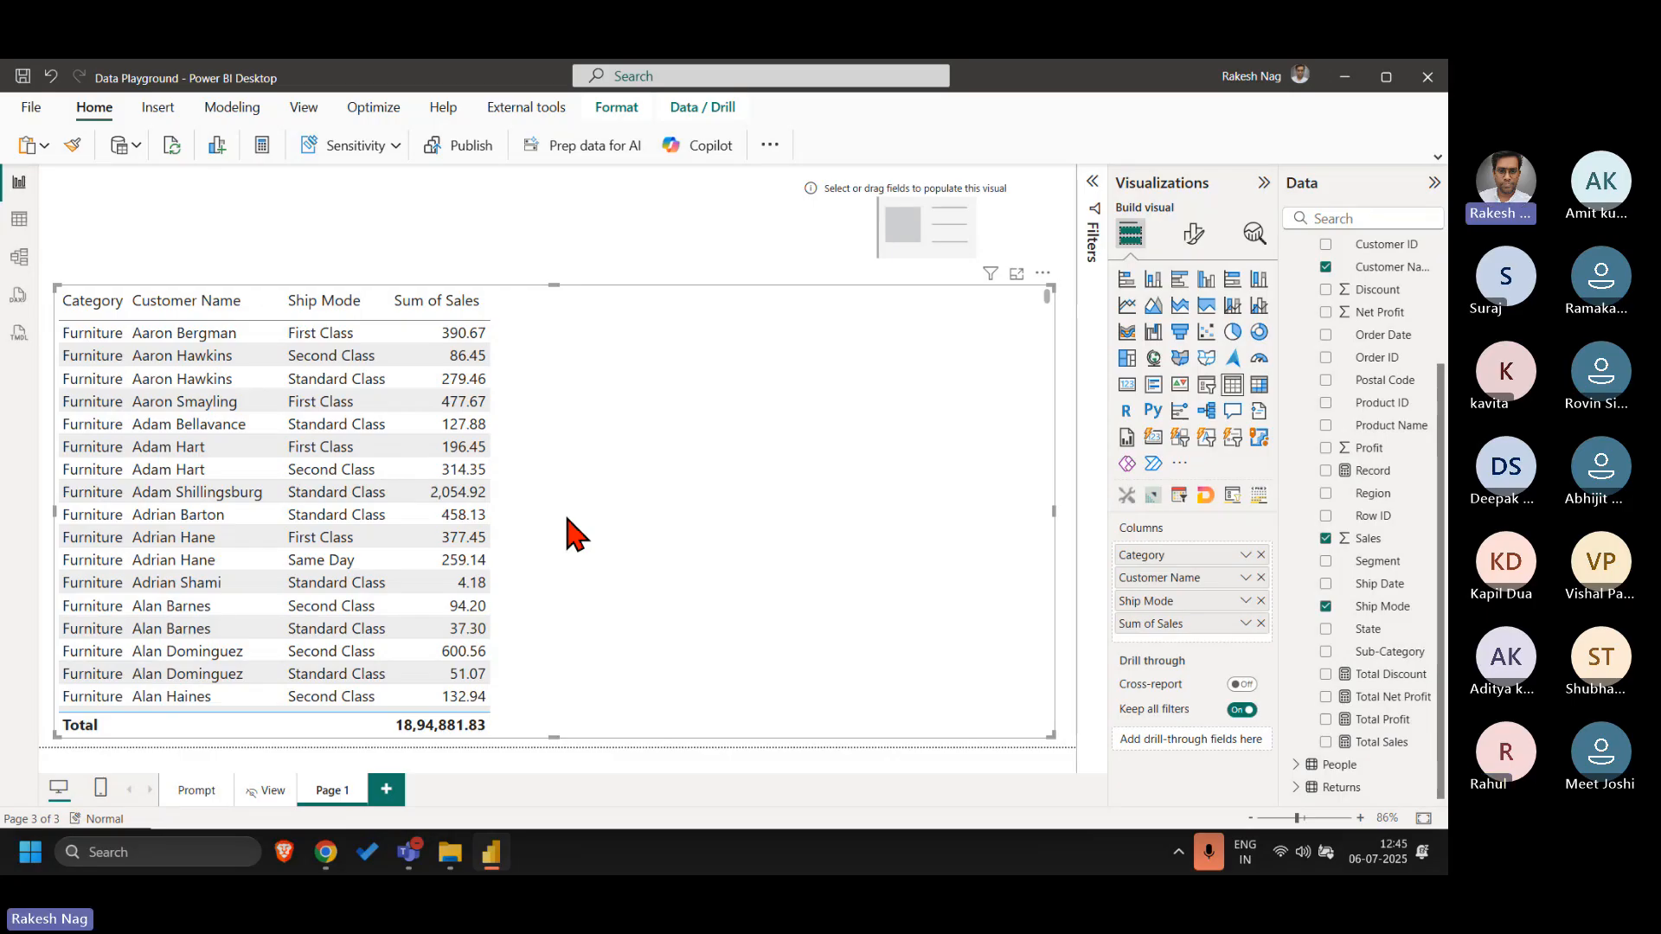
{"action": "left_click", "coordinate": [597, 223]}
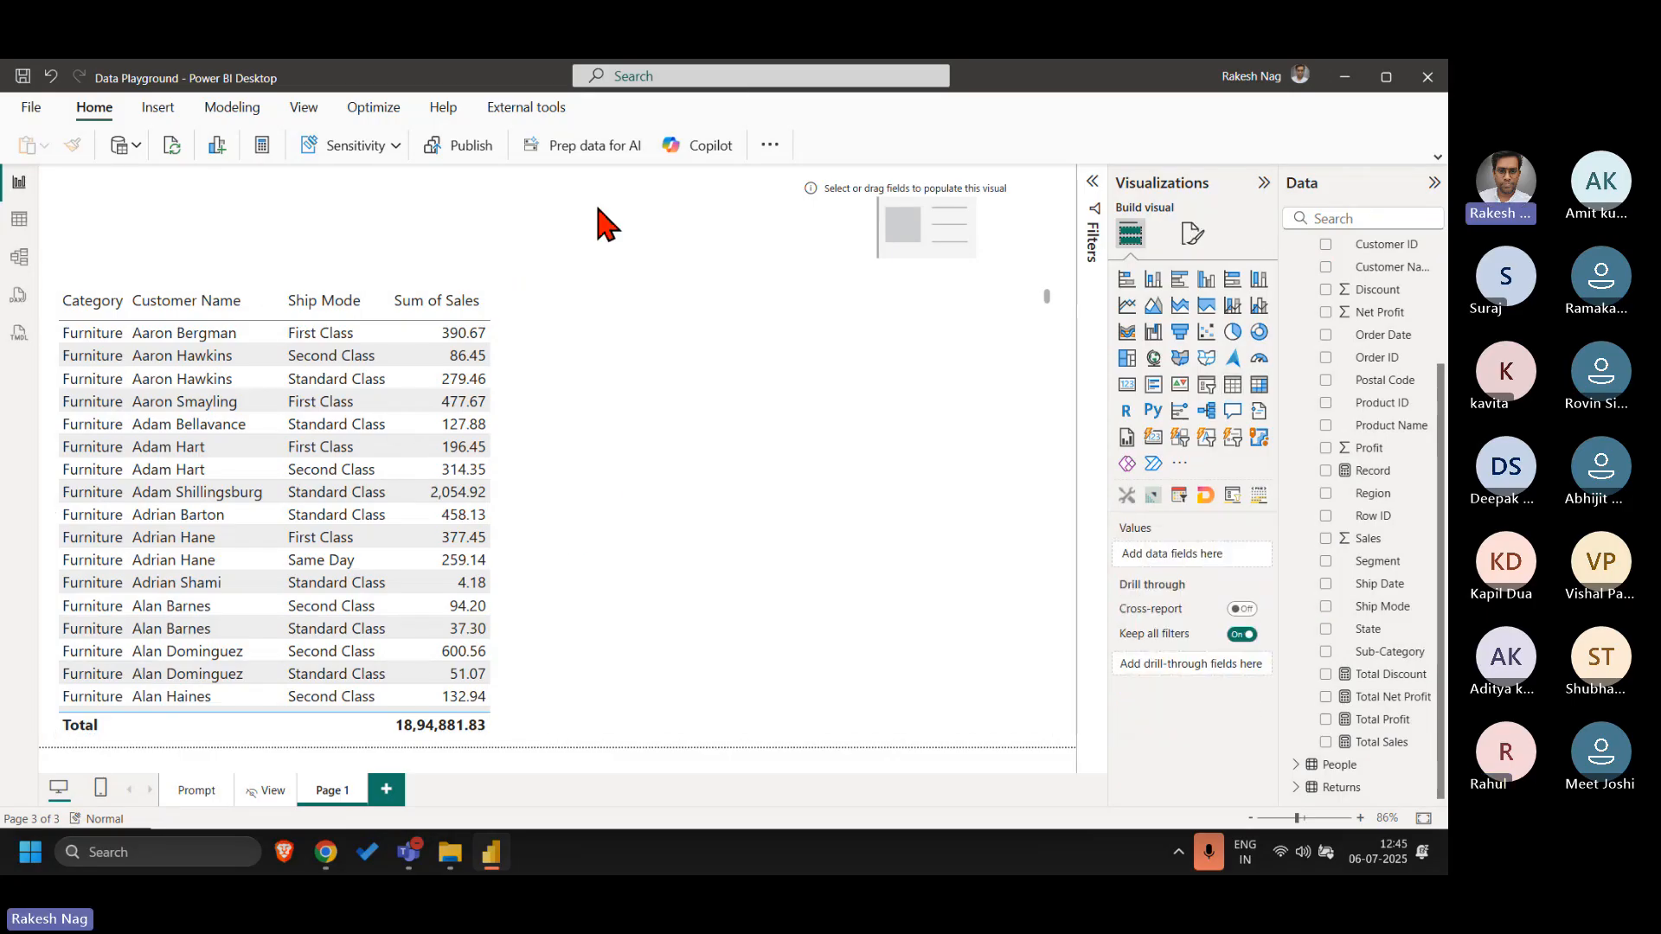
{"action": "left_click", "coordinate": [604, 470]}
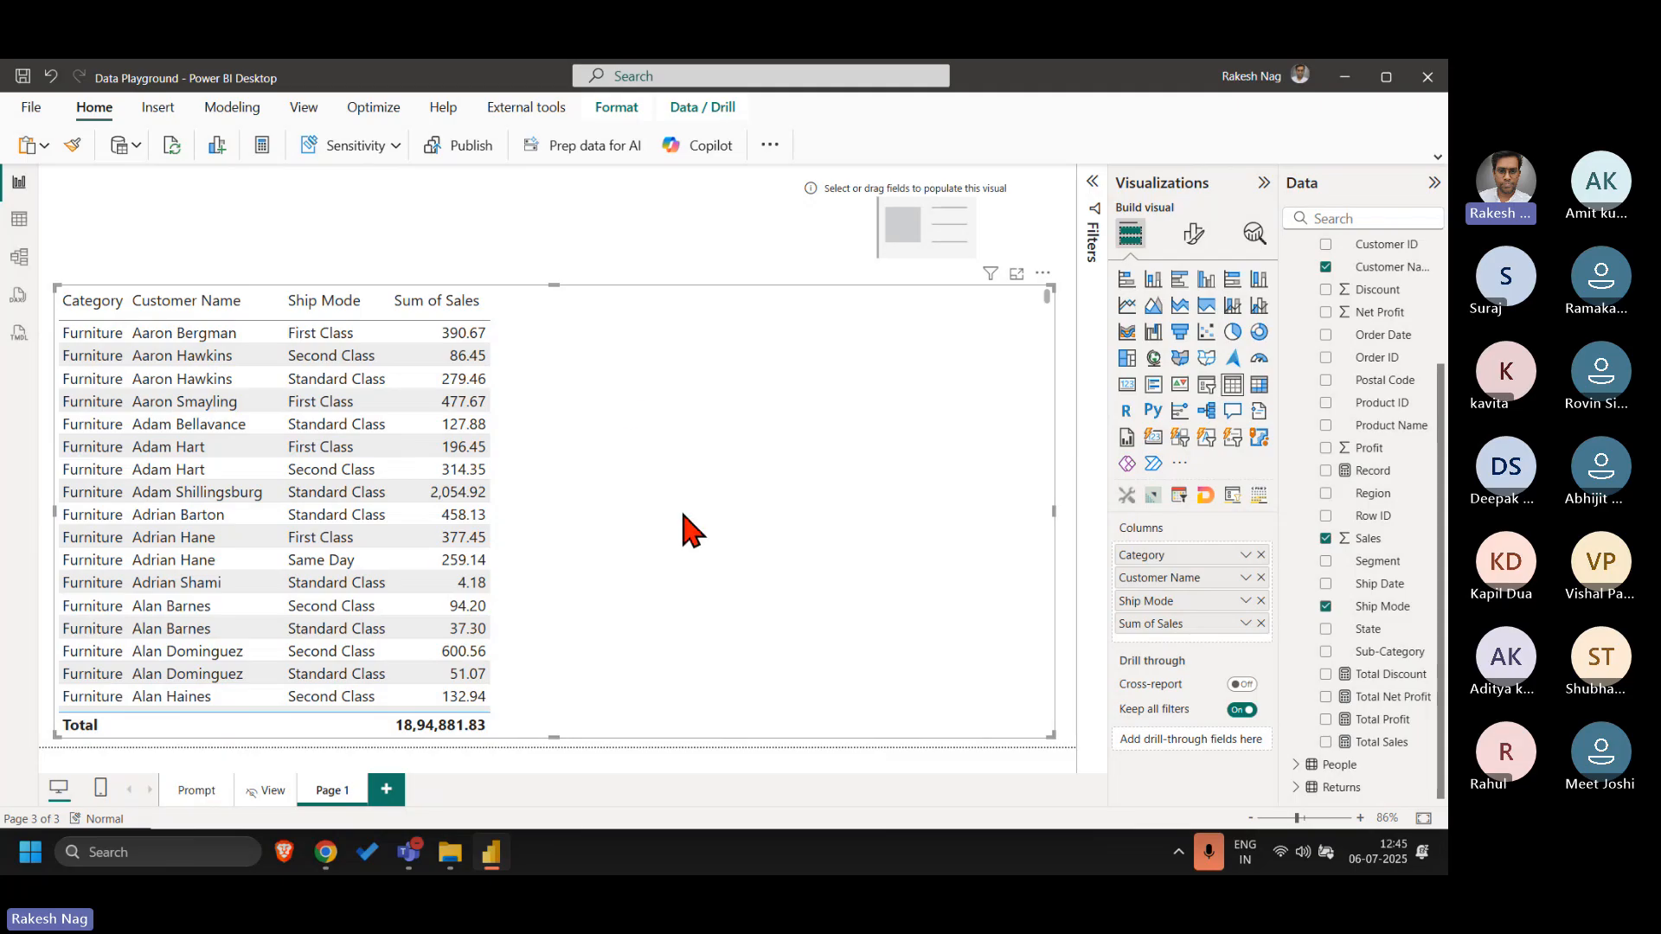
{"action": "left_click", "coordinate": [597, 215]}
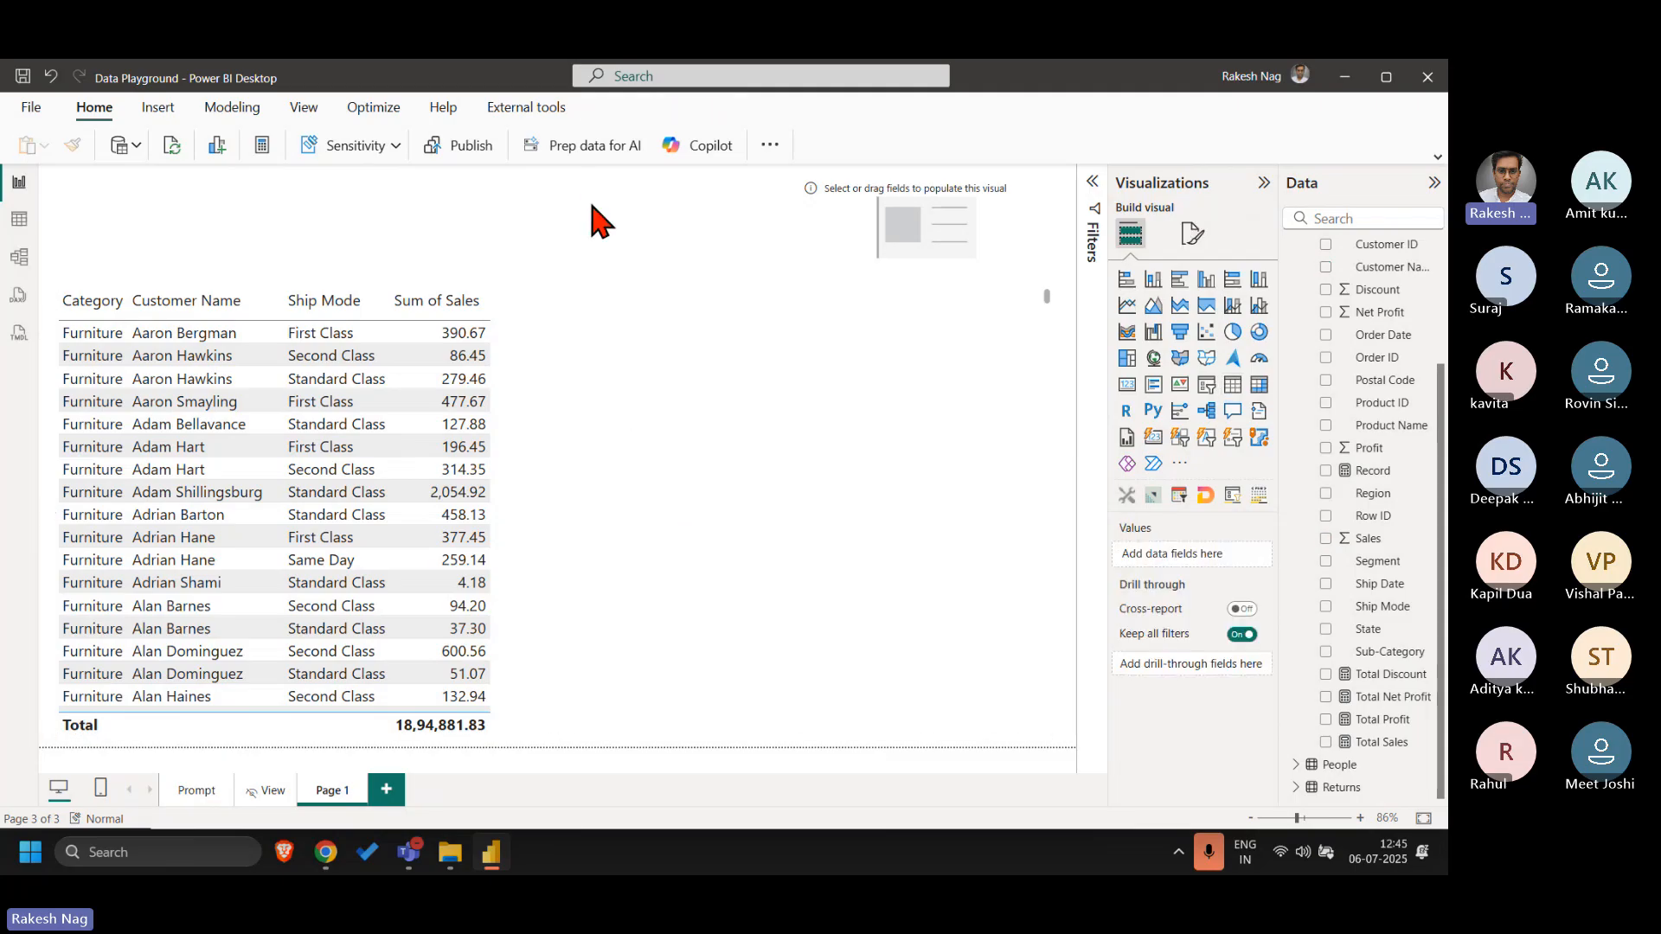
- Start a Performance analyzer recording and refresh the page's visuals
{"action": "left_click", "coordinate": [401, 113]}
{"action": "left_click", "coordinate": [581, 157]}
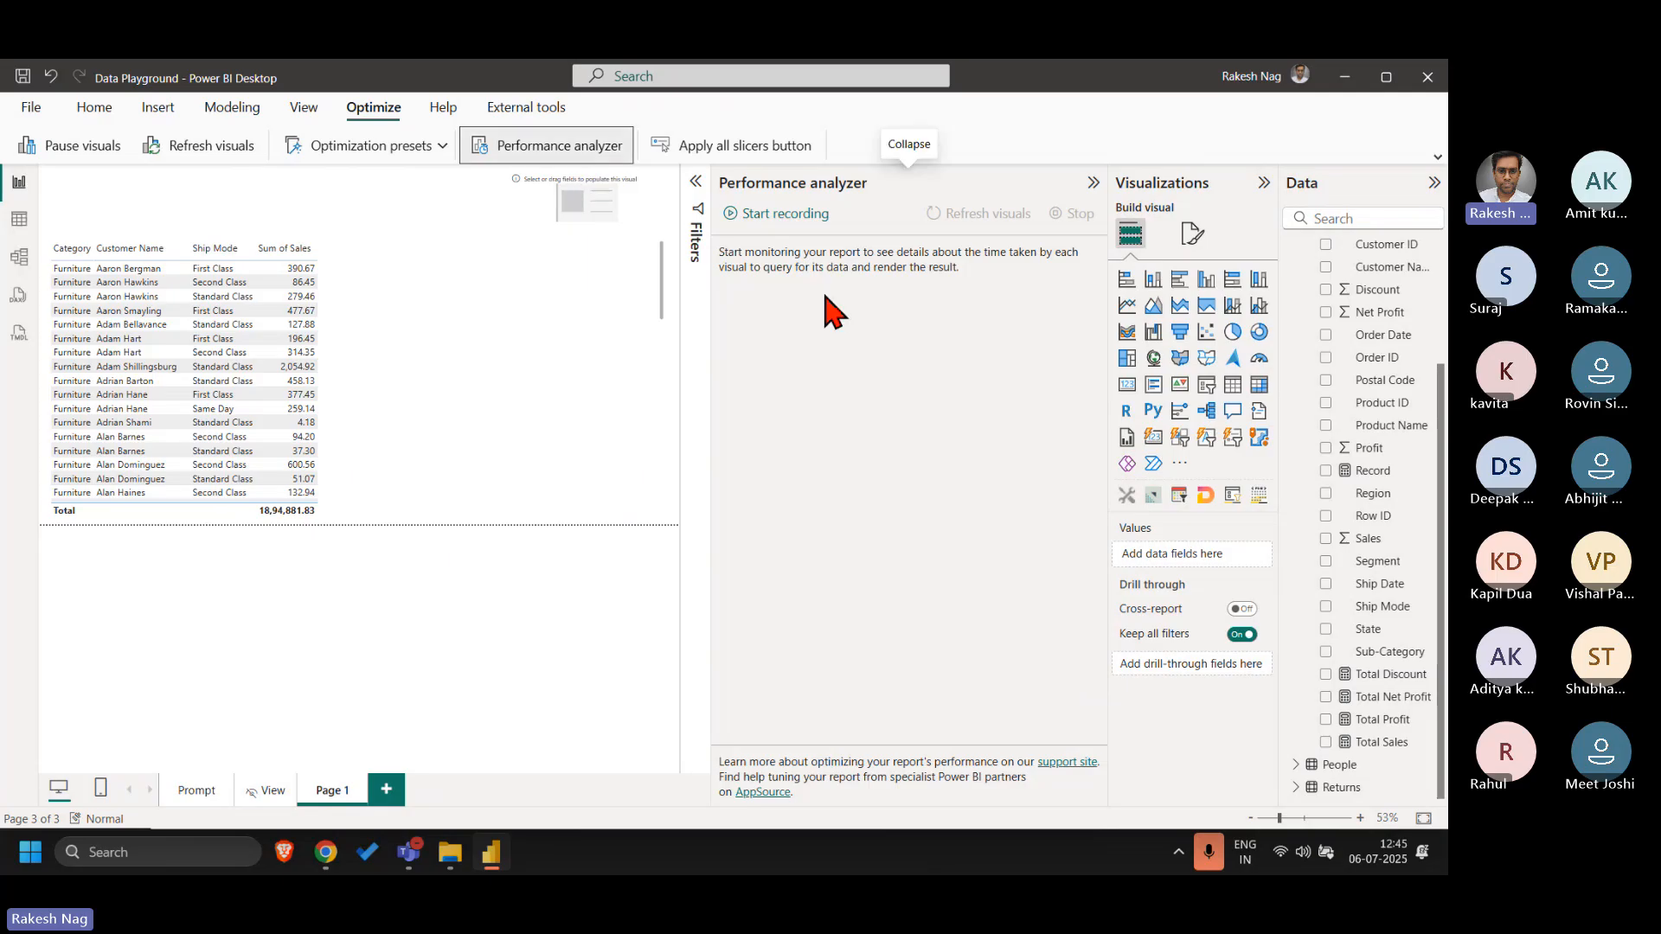
{"action": "left_click", "coordinate": [782, 214]}
{"action": "left_click", "coordinate": [980, 217]}
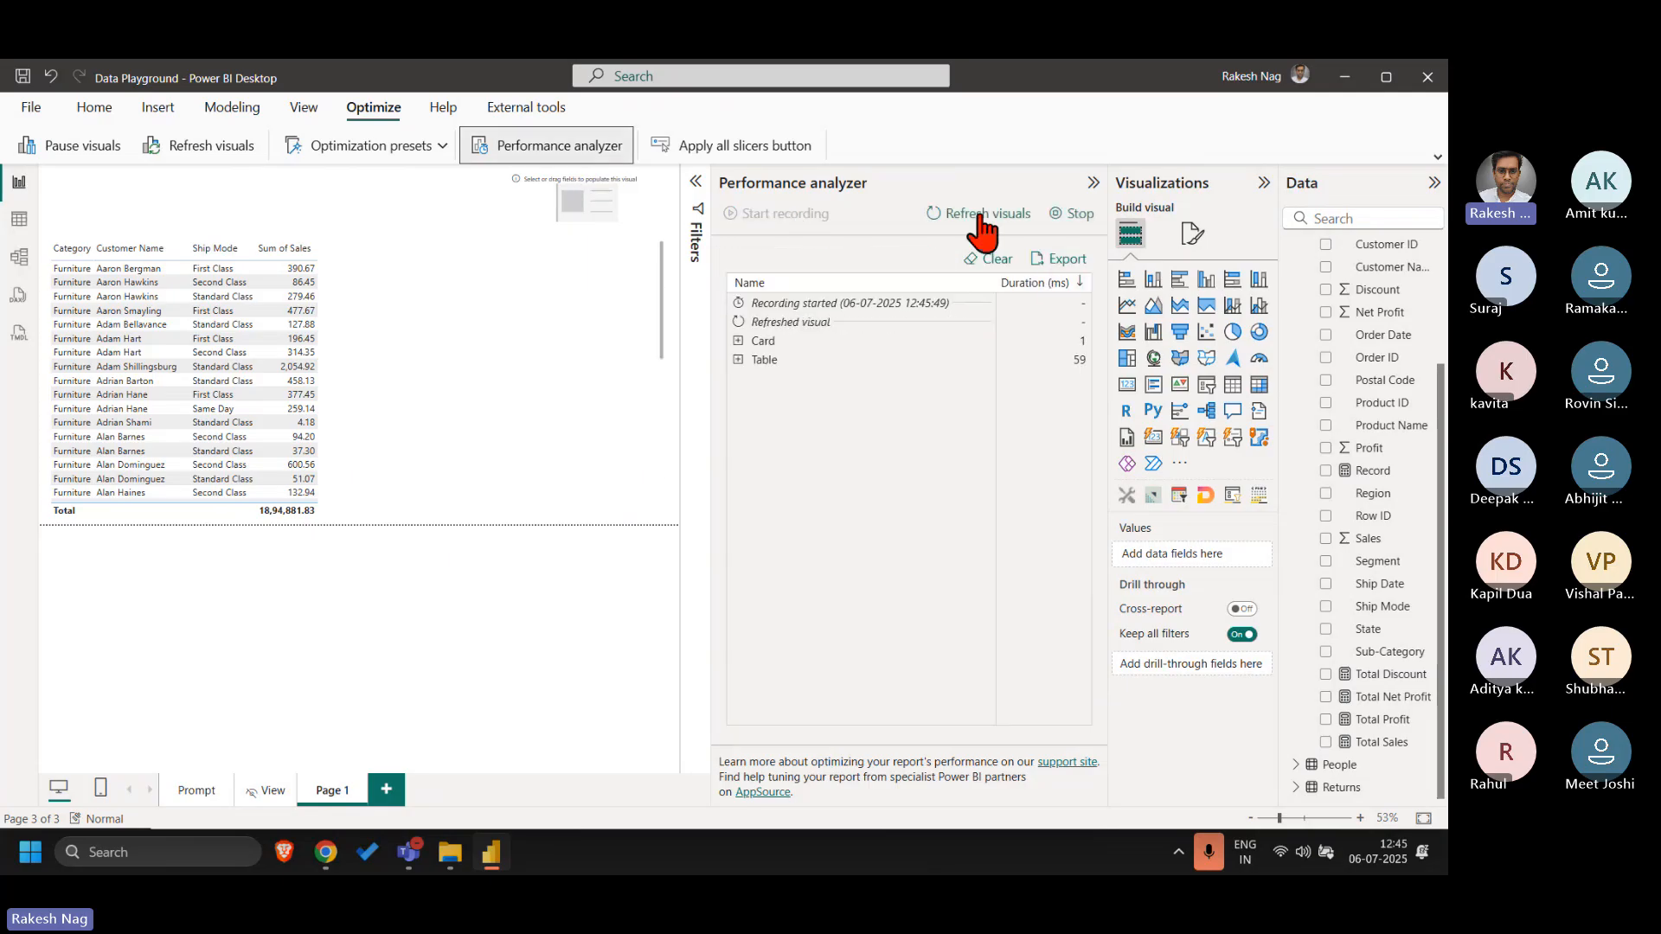
- Expand the Table entry in the recording and run its query in DAX query view, enlarging the query text
{"action": "left_click", "coordinate": [738, 360]}
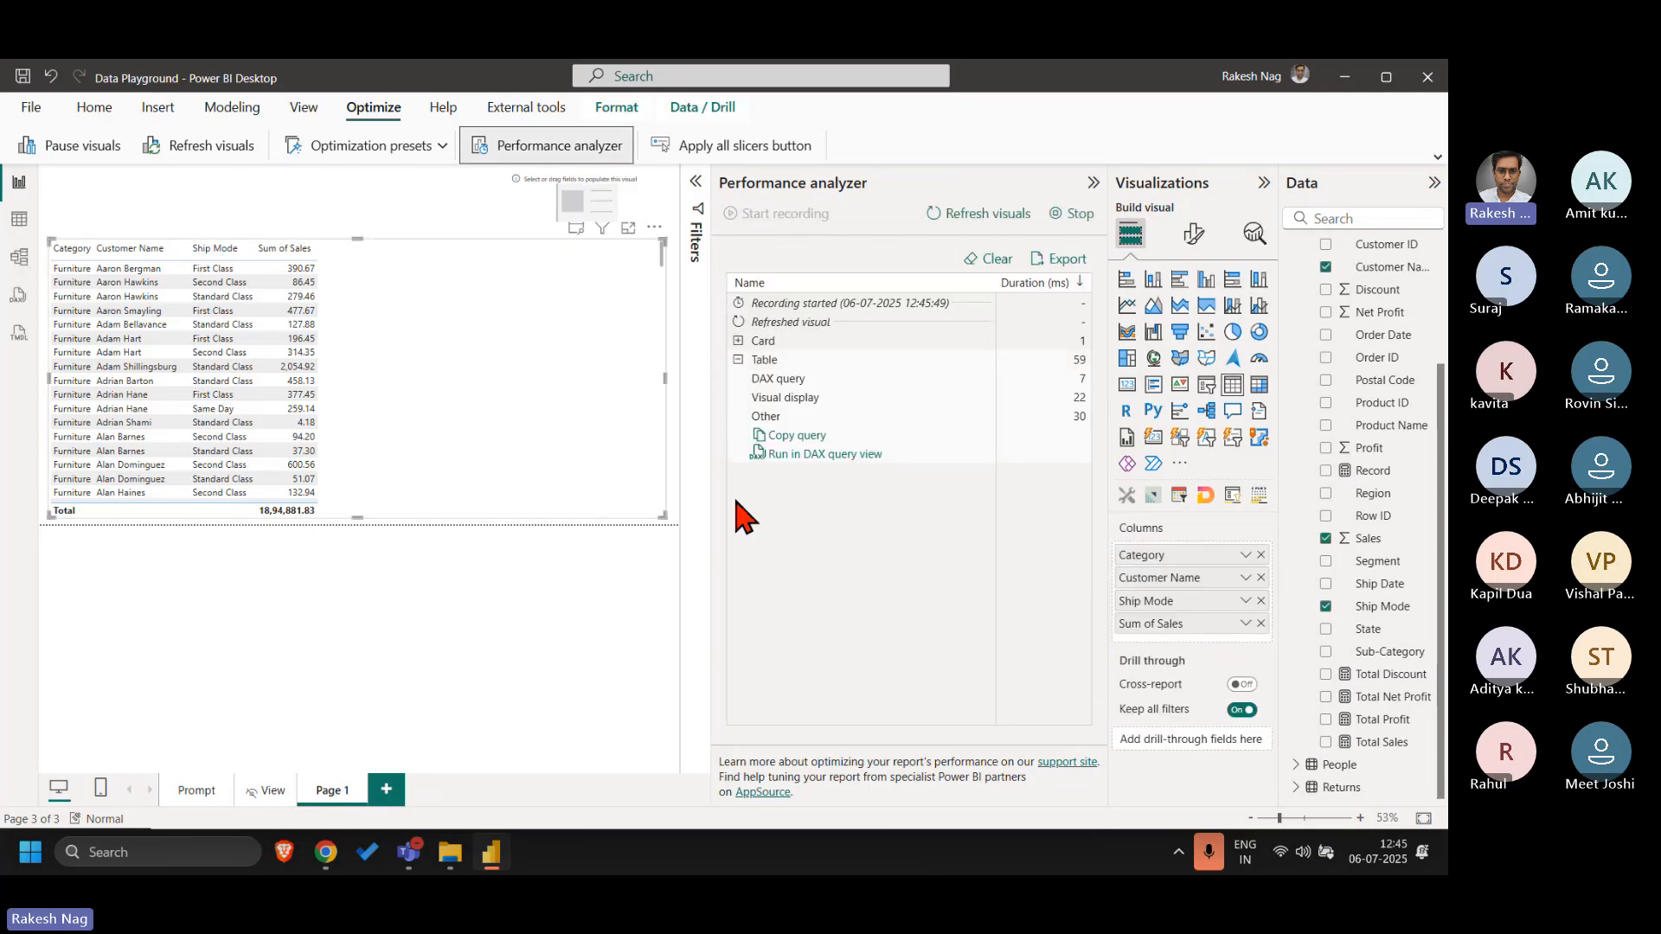
{"action": "left_click", "coordinate": [809, 455]}
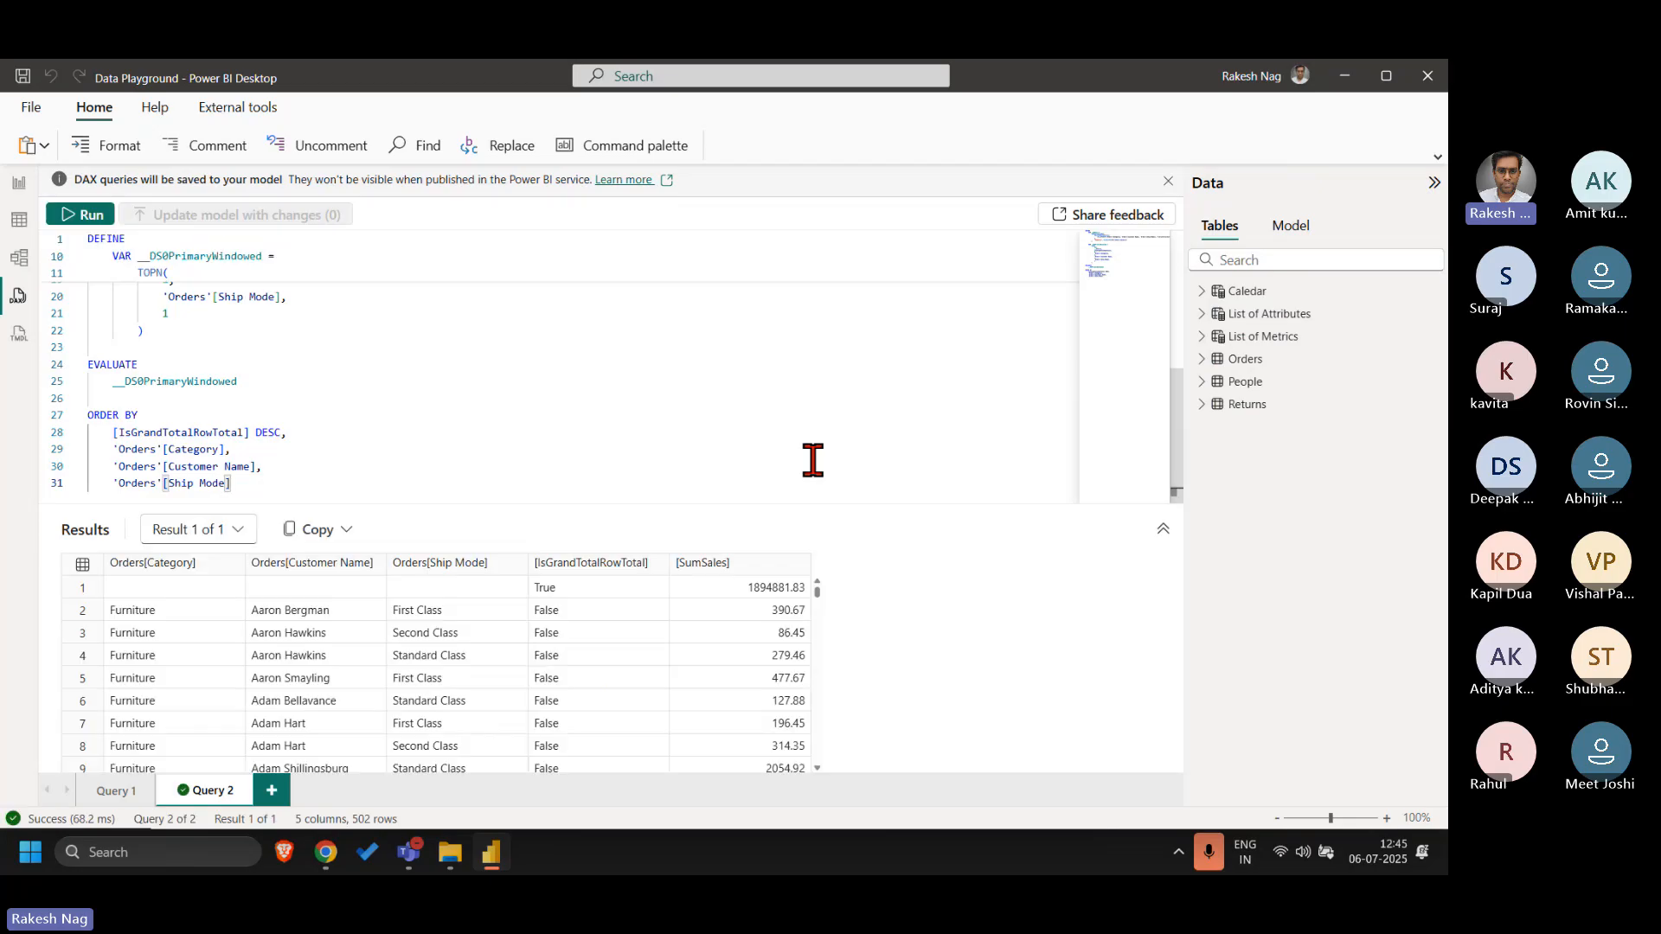
{"action": "scroll", "coordinate": [305, 364], "scroll_direction": "up", "scroll_amount": 9}
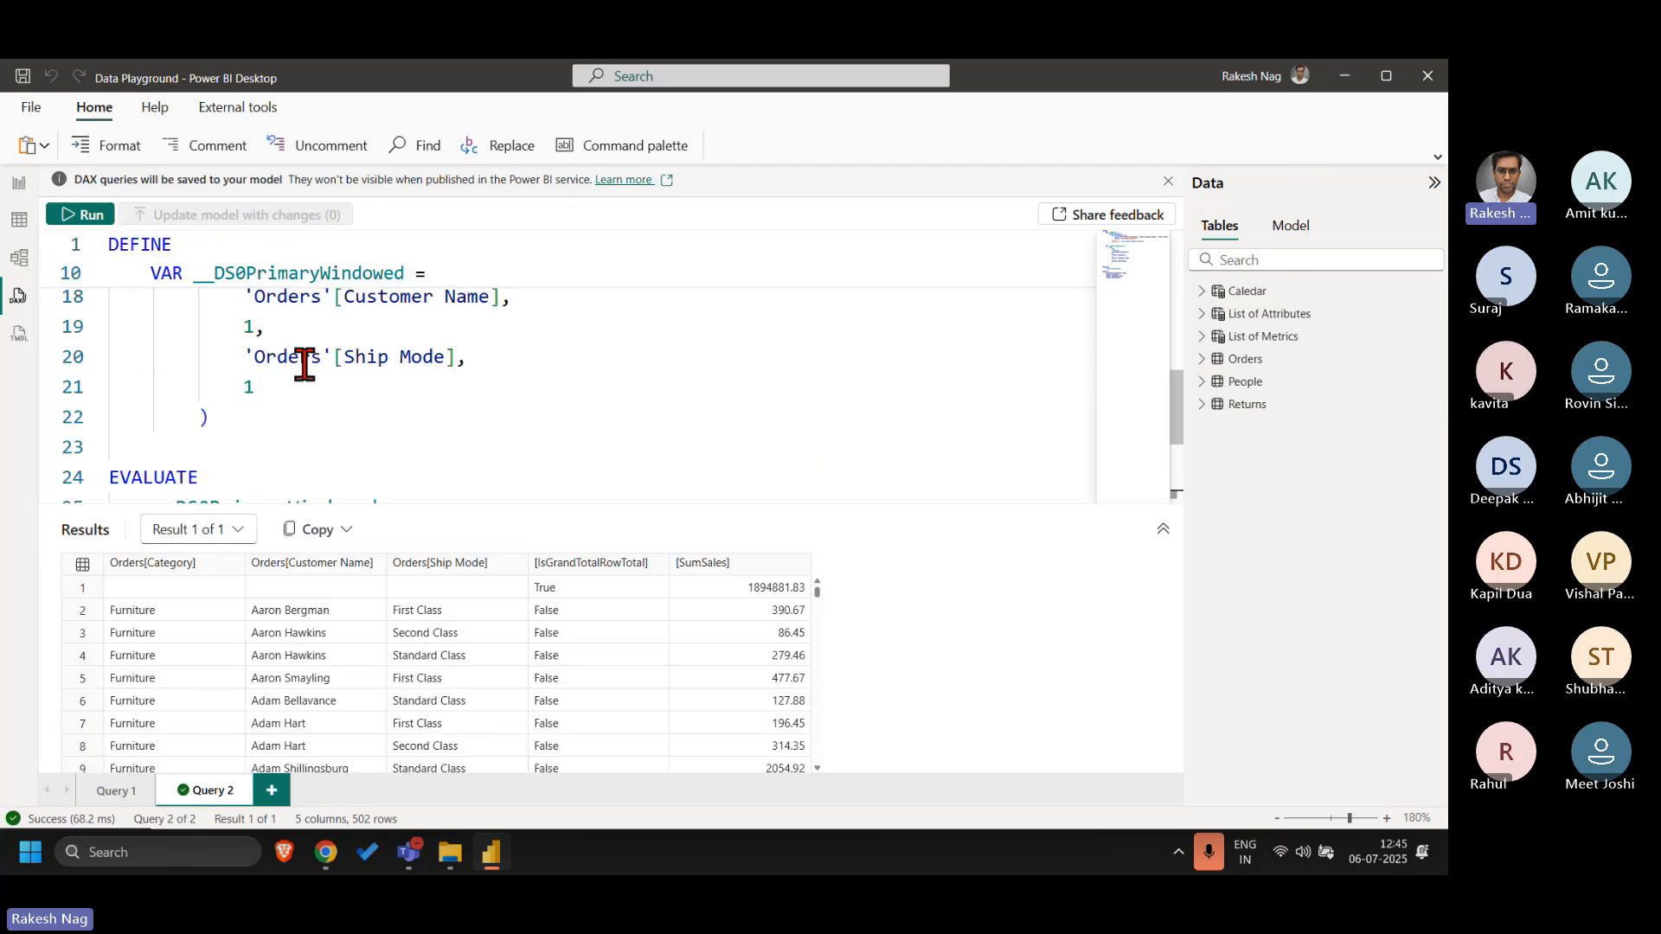
- Delete the ORDER BY clause and its sort columns from the end of the DAX query
{"action": "scroll", "coordinate": [305, 365], "scroll_direction": "down", "scroll_amount": 3}
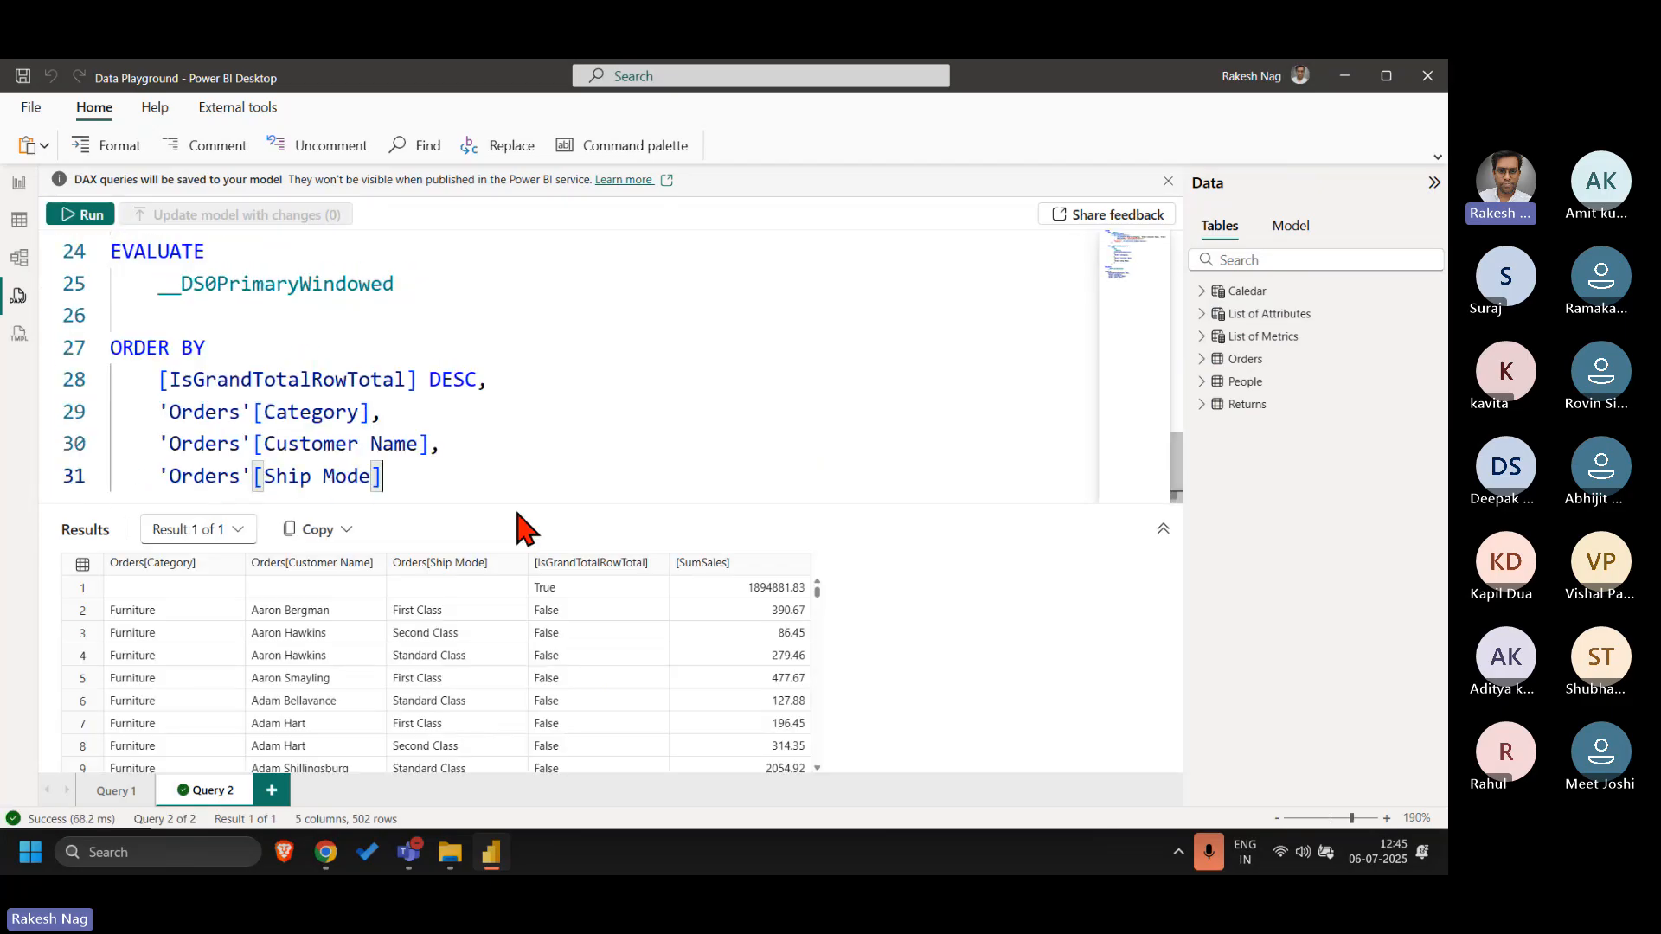
{"action": "key", "text": "shift+Up"}
{"action": "key", "text": "shift+Up"}
{"action": "key", "text": "shift+Up"}
{"action": "key", "text": "shift+Up"}
{"action": "key", "text": "shift+Up"}
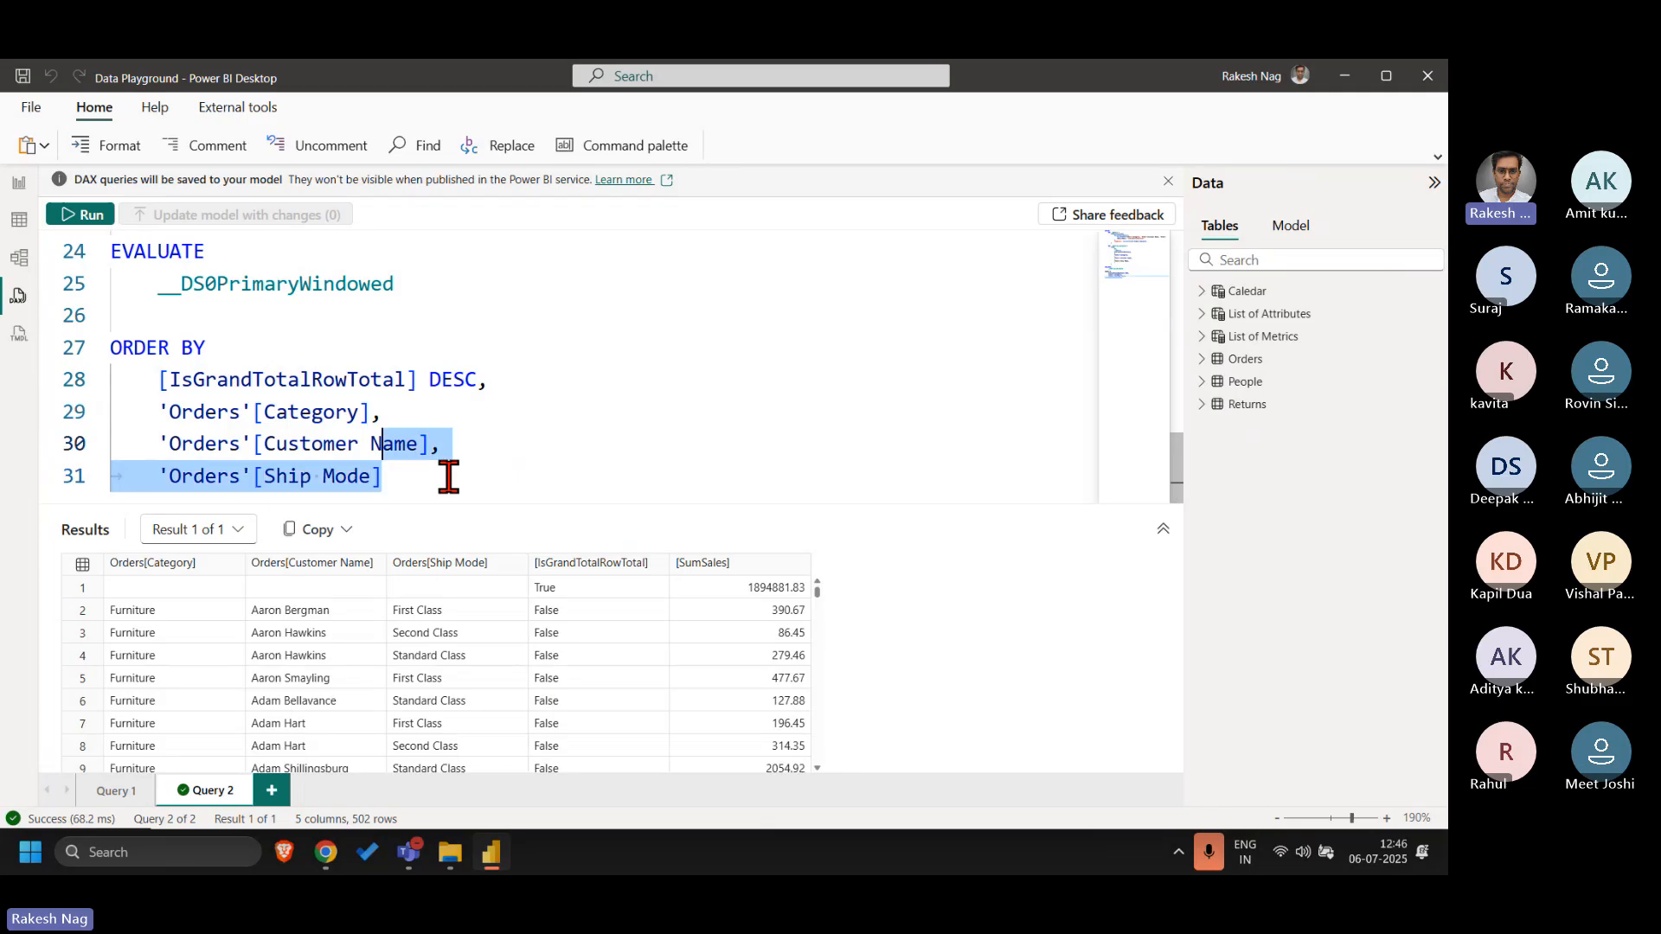
{"action": "key", "text": "BackSpace"}
{"action": "key", "text": "BackSpace"}
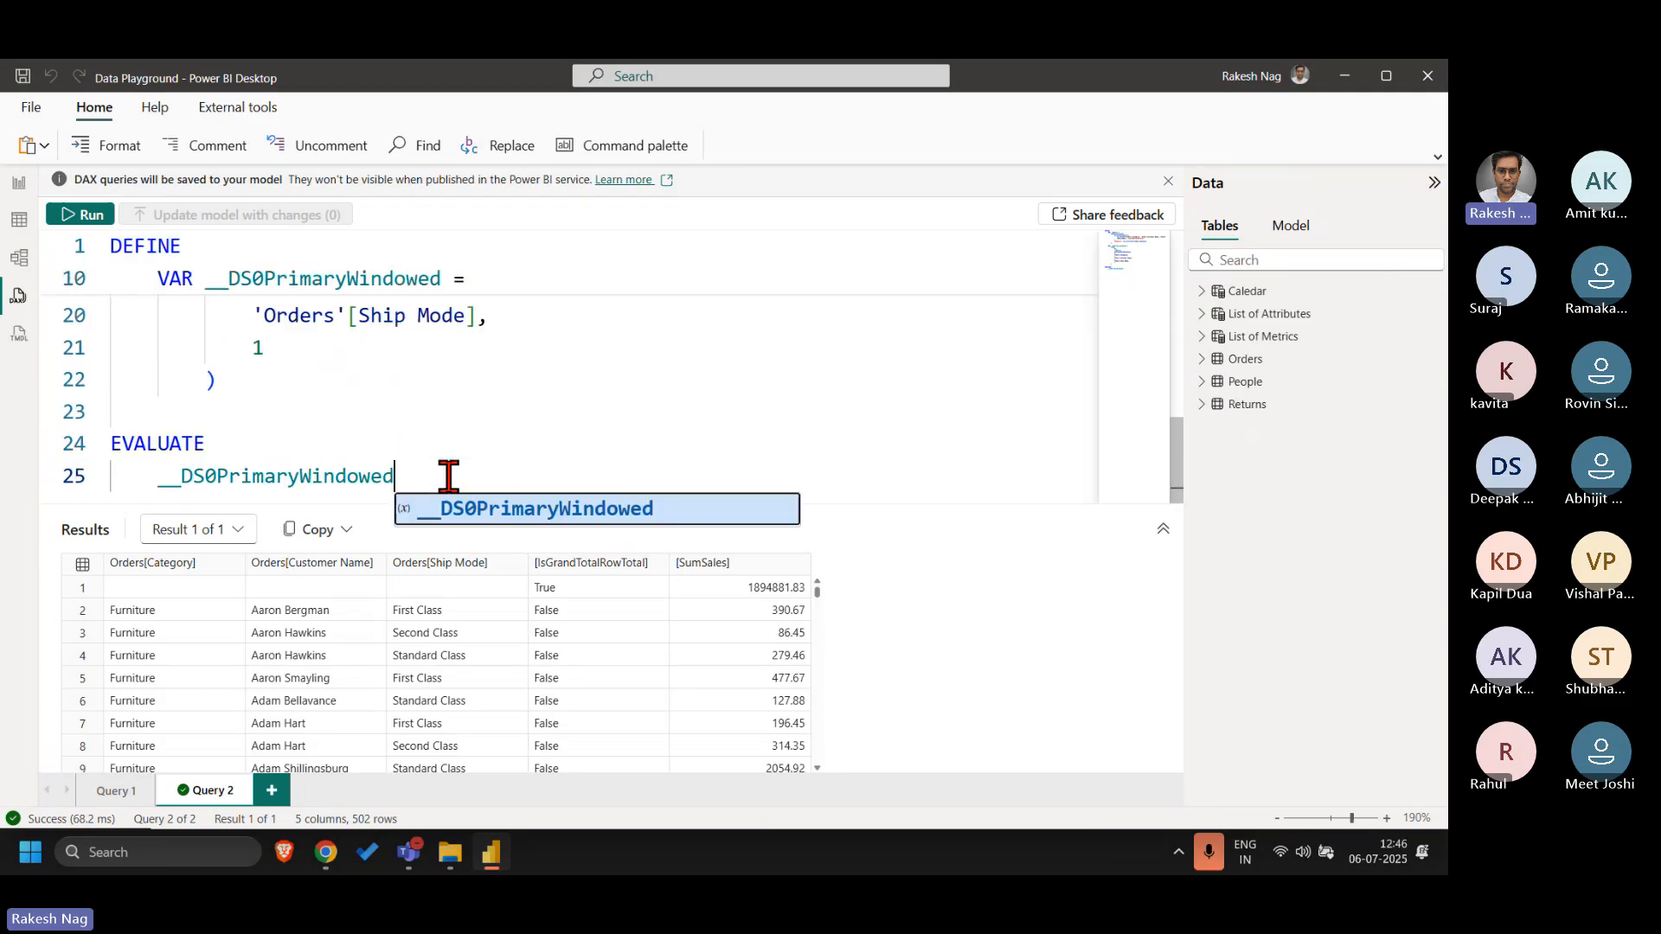
- Delete the whole __DS0PrimaryWindowed variable with its TOPN expression from the DAX query
{"action": "key", "text": "Escape"}
{"action": "key", "text": "Up"}
{"action": "key", "text": "Up"}
{"action": "key", "text": "shift+Up"}
{"action": "key", "text": "shift+Up"}
{"action": "key", "text": "shift+Up"}
{"action": "key", "text": "shift+Up"}
{"action": "key", "text": "shift+Up"}
{"action": "key", "text": "shift+Up"}
{"action": "key", "text": "shift+Up"}
{"action": "key", "text": "shift+Up"}
{"action": "key", "text": "shift+Up"}
{"action": "key", "text": "shift+Up"}
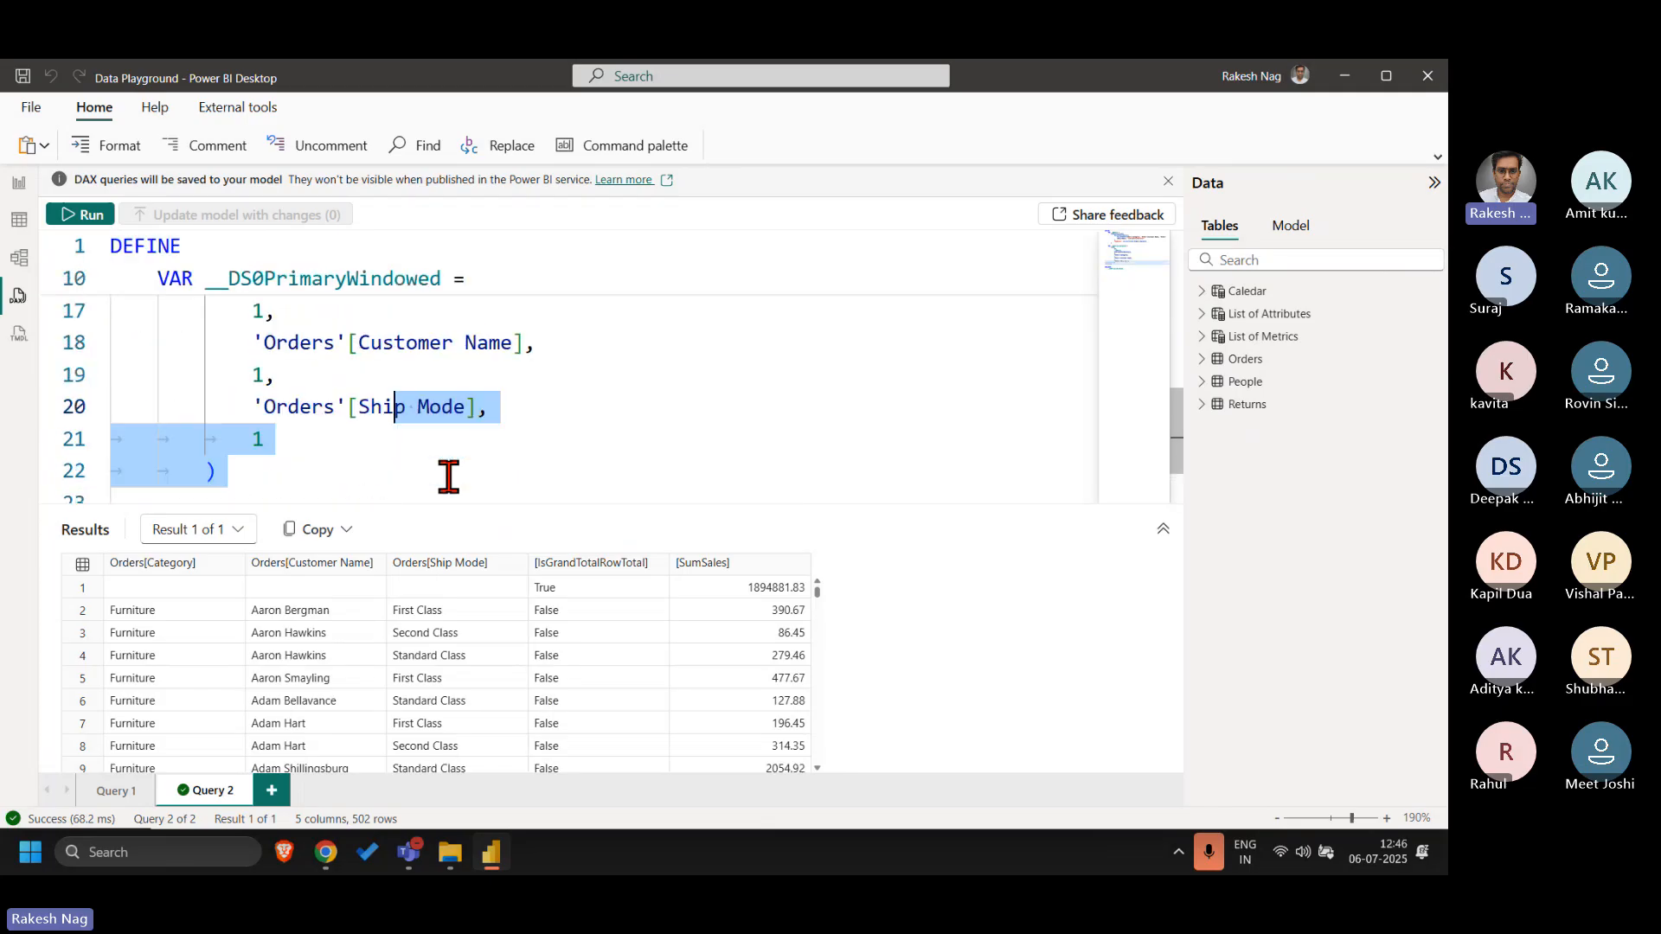
{"action": "key", "text": "shift+Up"}
{"action": "key", "text": "shift+Up"}
{"action": "key", "text": "shift+Up"}
{"action": "key", "text": "shift+Up"}
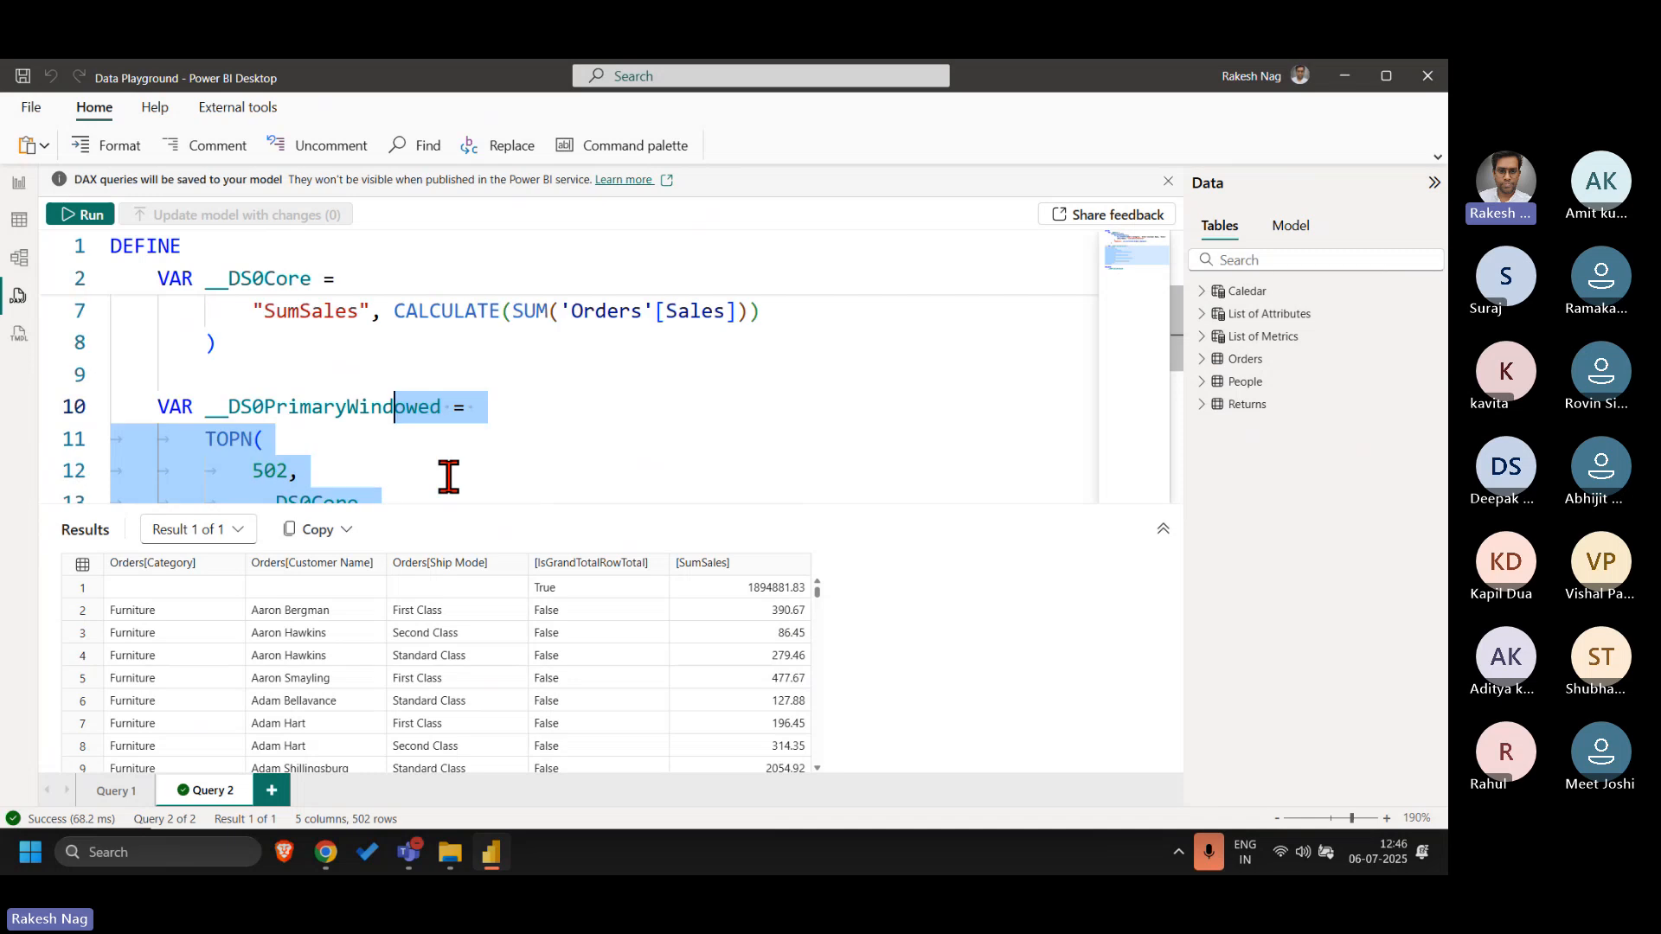
{"action": "key", "text": "BackSpace"}
{"action": "scroll", "coordinate": [448, 476], "scroll_direction": "down", "scroll_amount": 10}
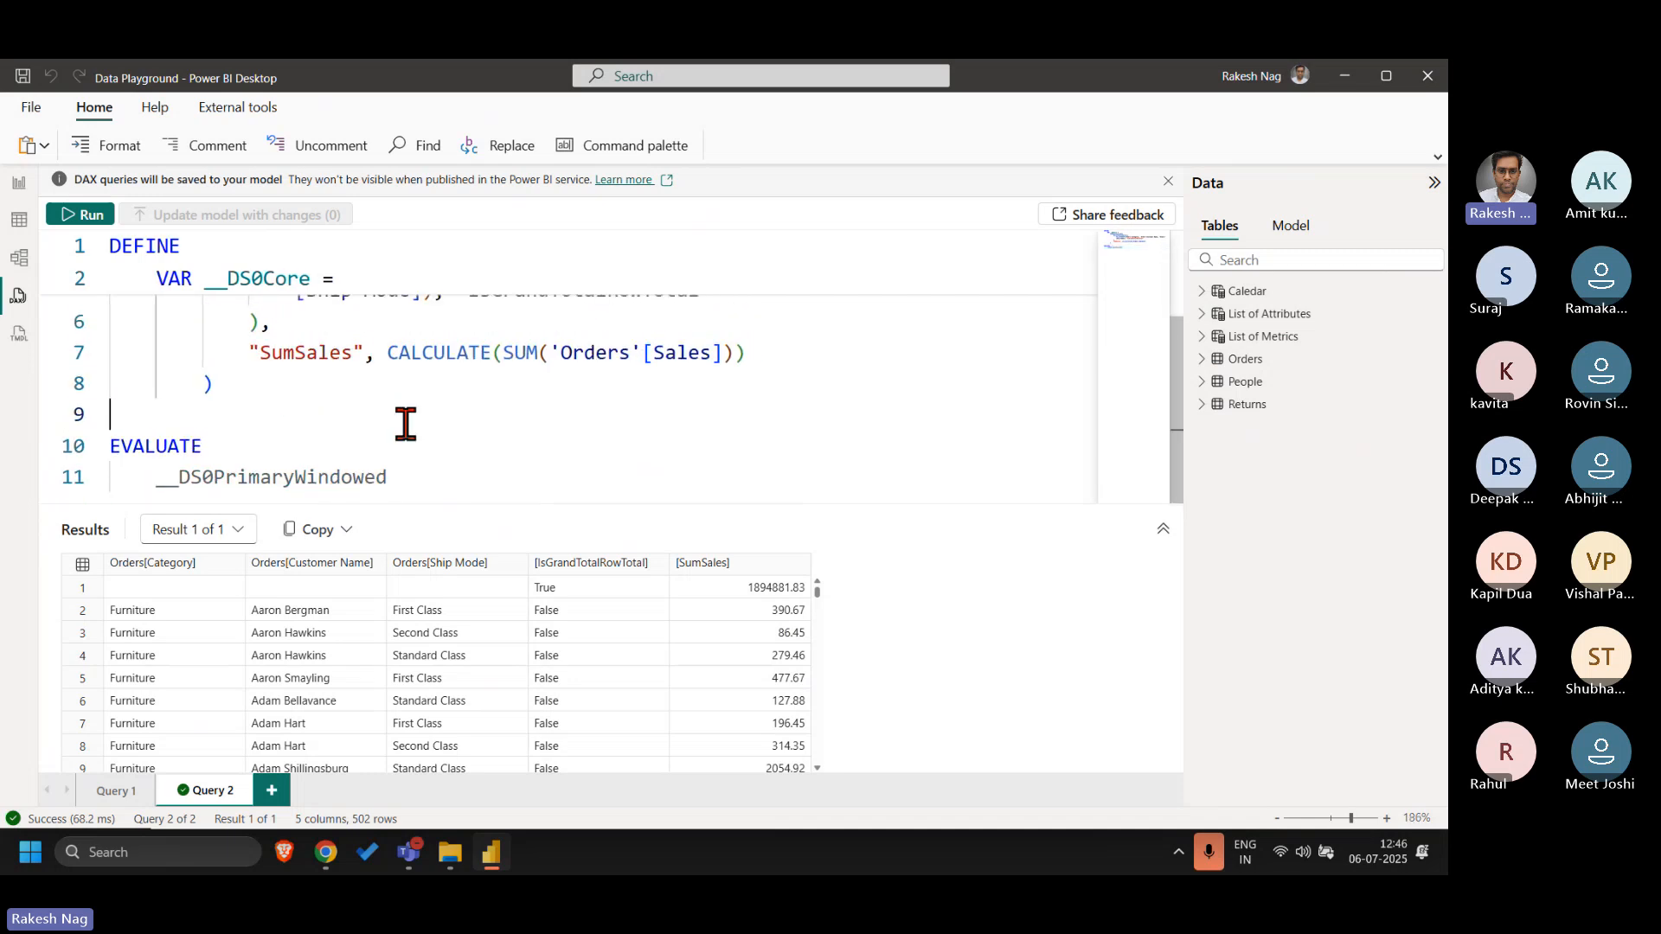
{"action": "scroll", "coordinate": [204, 345], "scroll_direction": "up", "scroll_amount": 3}
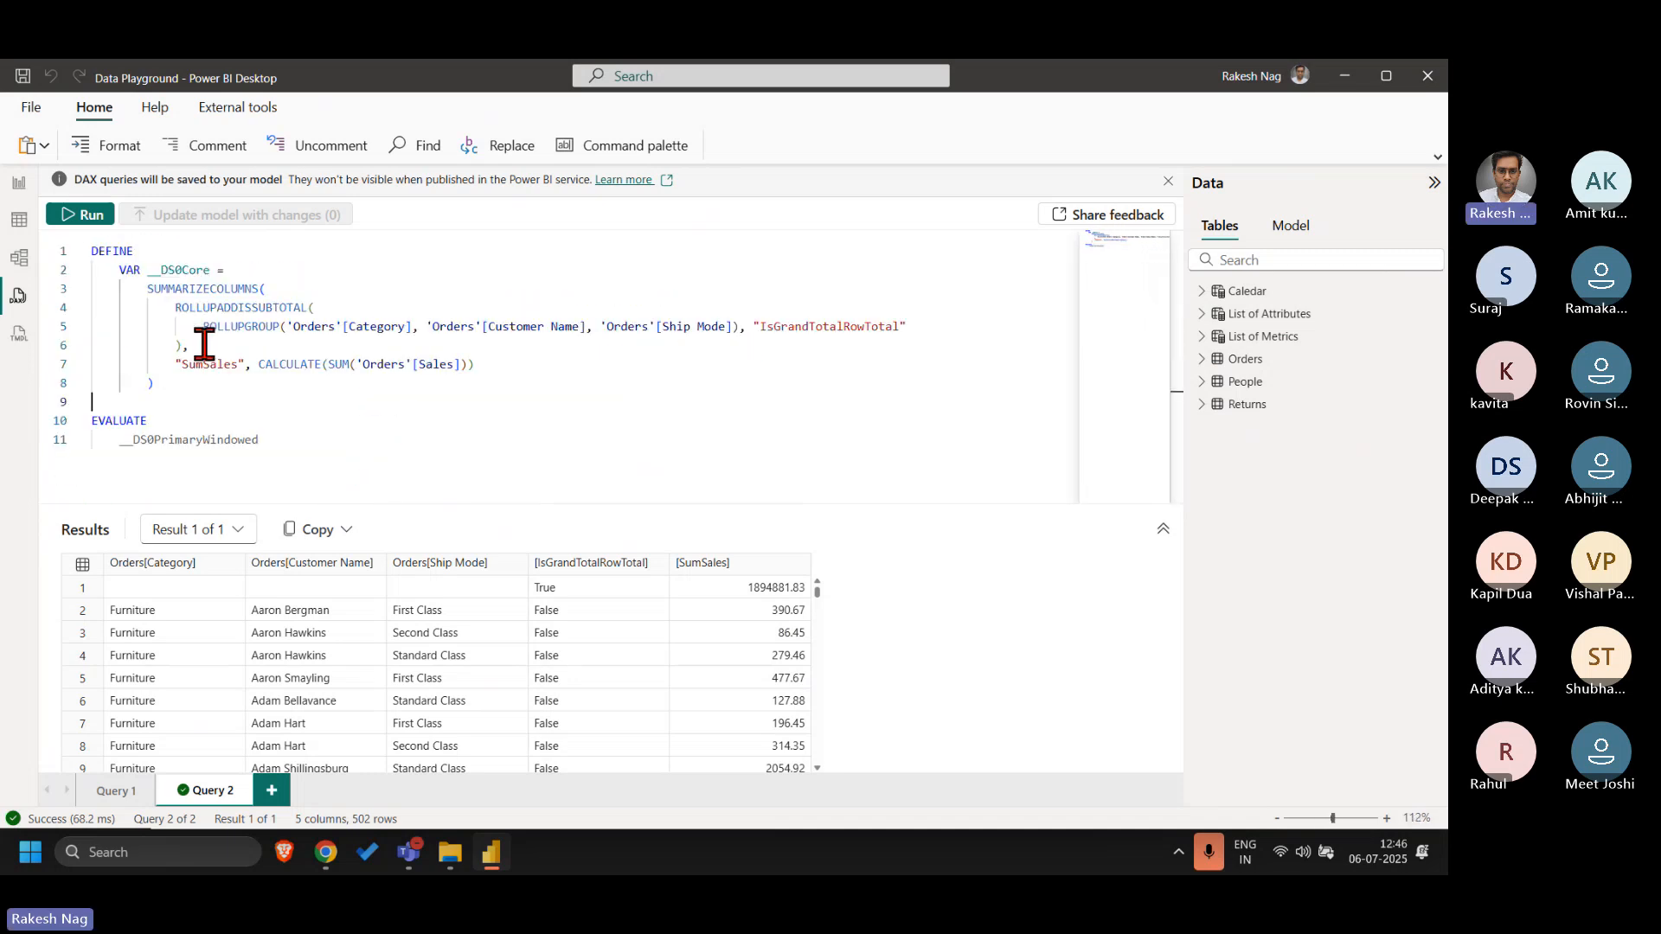
- Replace the variable returned by EVALUATE with __DS0Core
{"action": "double_click", "coordinate": [184, 270]}
{"action": "key", "text": "ctrl+c"}
{"action": "double_click", "coordinate": [196, 440]}
{"action": "key", "text": "ctrl+v"}
- Delete the ROLLUPADDISSUBTOTAL opening line inside SUMMARIZECOLUMNS
{"action": "left_click", "coordinate": [353, 313]}
{"action": "key", "text": "shift+Up"}
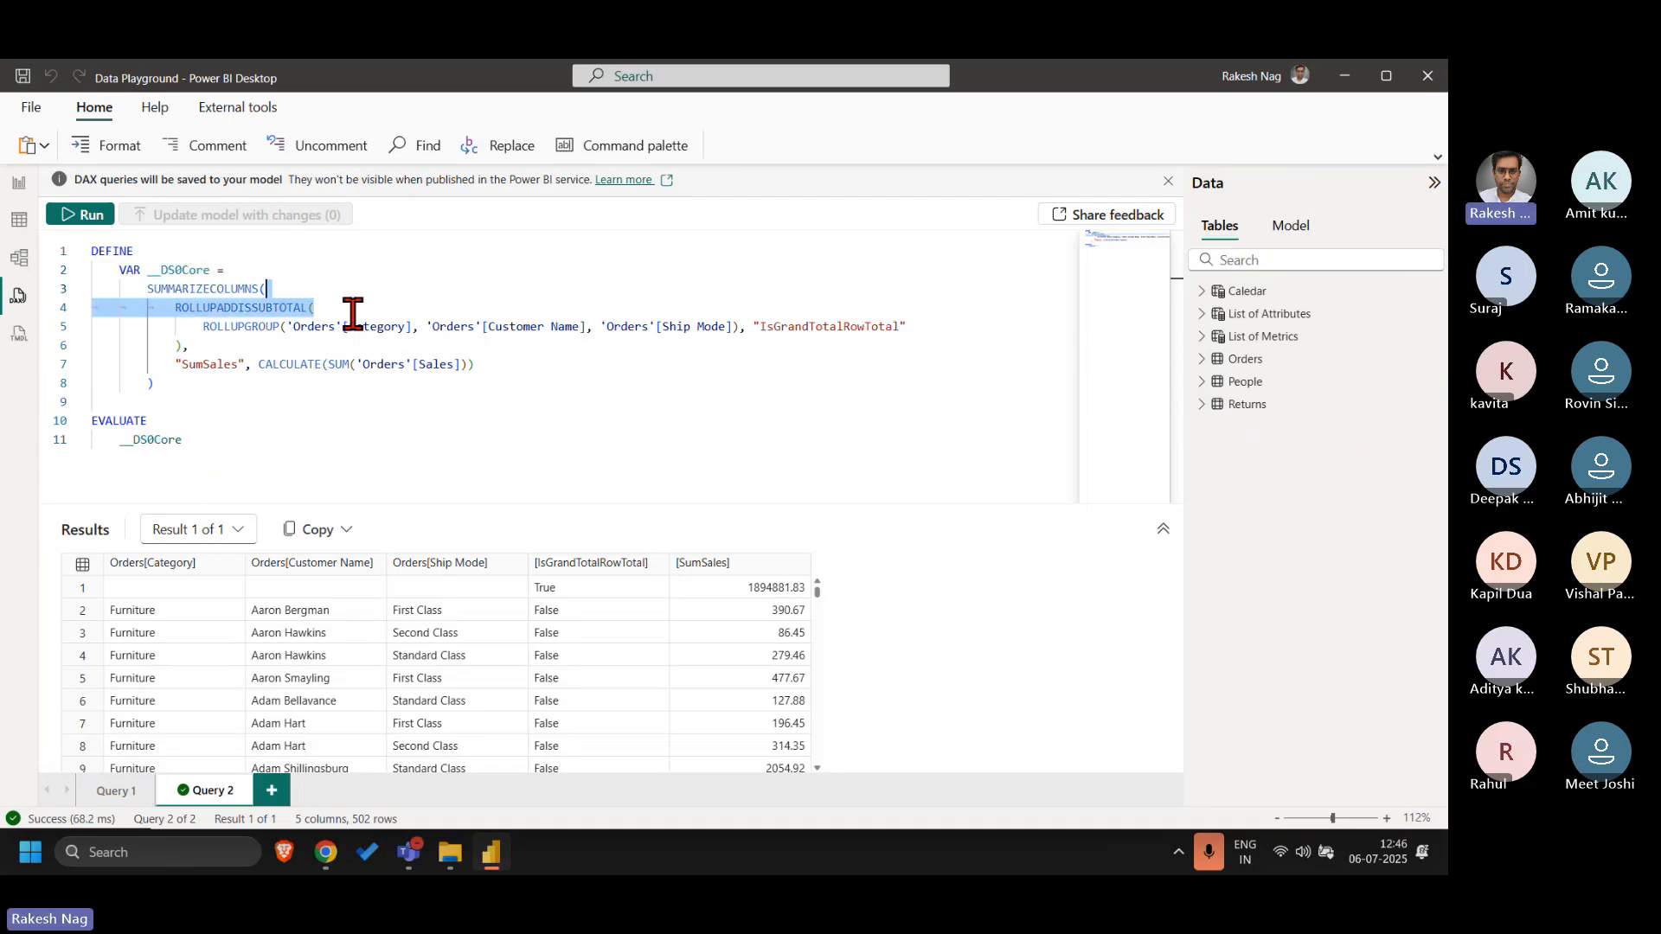
{"action": "key", "text": "Delete"}
- Remove the "IsGrandTotalRowTotal" argument and ROLLUPGROUP's closing parenthesis after the Ship Mode column, joining the following line to it
{"action": "left_click", "coordinate": [940, 309]}
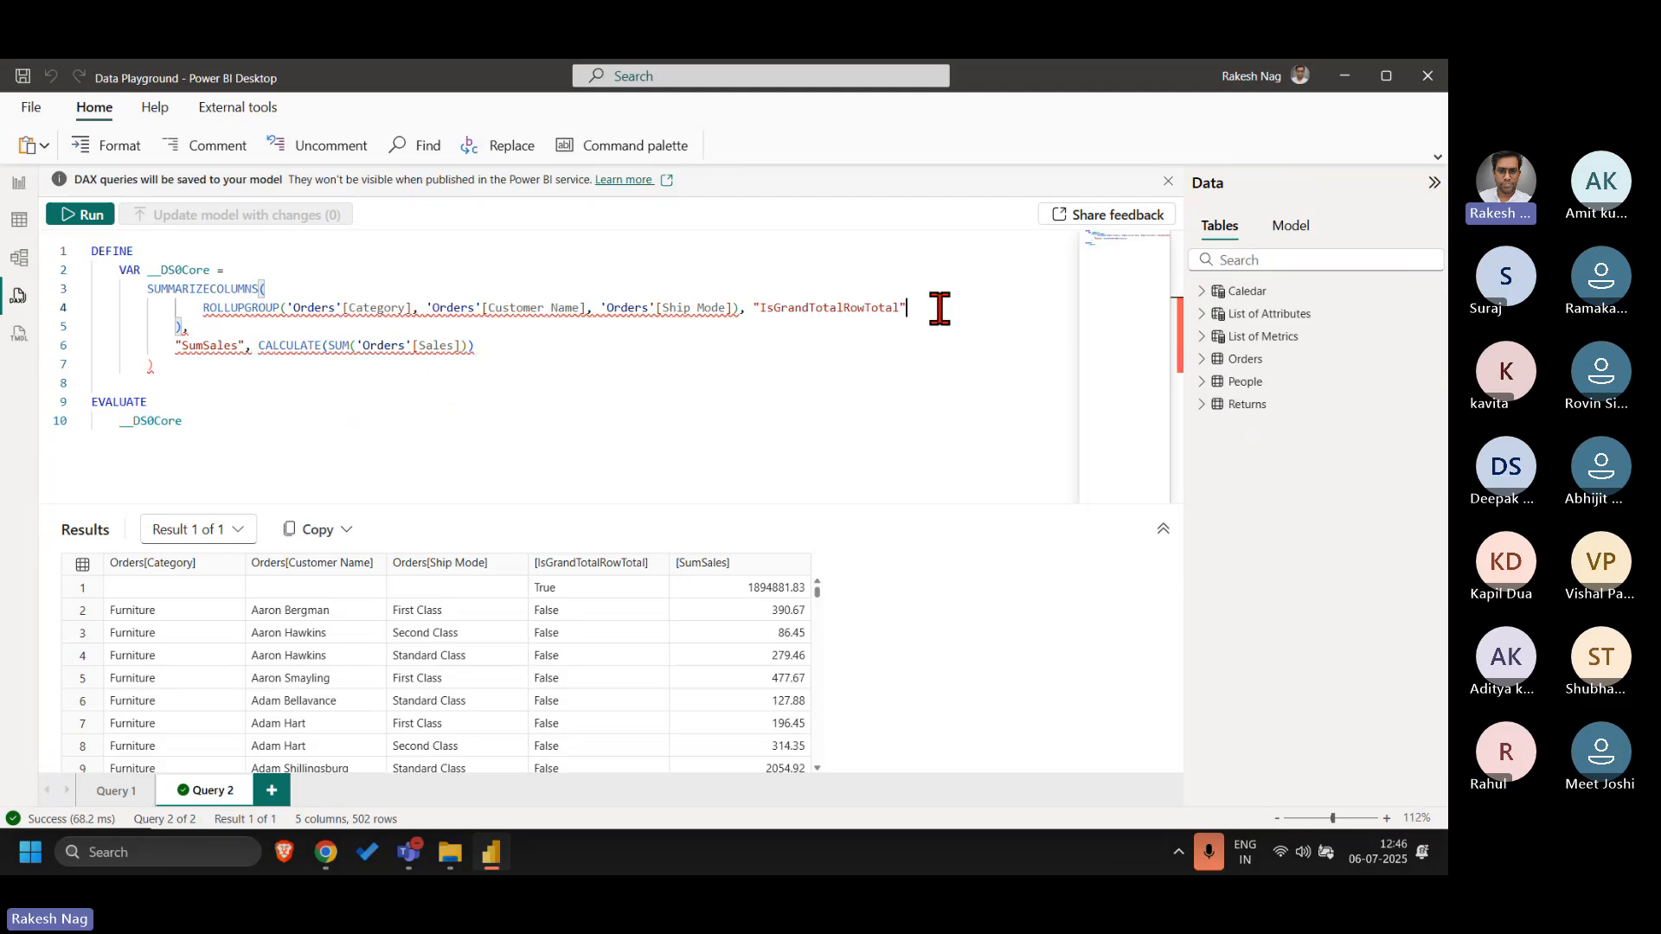
{"action": "key", "text": "shift+Left"}
{"action": "key", "text": "shift+Left"}
{"action": "key", "text": "shift+Left"}
{"action": "key", "text": "shift+Left"}
{"action": "key", "text": "shift+Left"}
{"action": "key", "text": "shift+Left"}
{"action": "key", "text": "shift+Left"}
{"action": "key", "text": "shift+Left"}
{"action": "key", "text": "shift+Left"}
{"action": "key", "text": "shift+Left"}
{"action": "key", "text": "shift+Left"}
{"action": "key", "text": "shift+Left"}
{"action": "key", "text": "shift+Left"}
{"action": "key", "text": "shift+Left"}
{"action": "key", "text": "shift+Left"}
{"action": "key", "text": "shift+Left"}
{"action": "key", "text": "shift+Left"}
{"action": "key", "text": "shift+Left"}
{"action": "key", "text": "shift+Left"}
{"action": "key", "text": "shift+Left"}
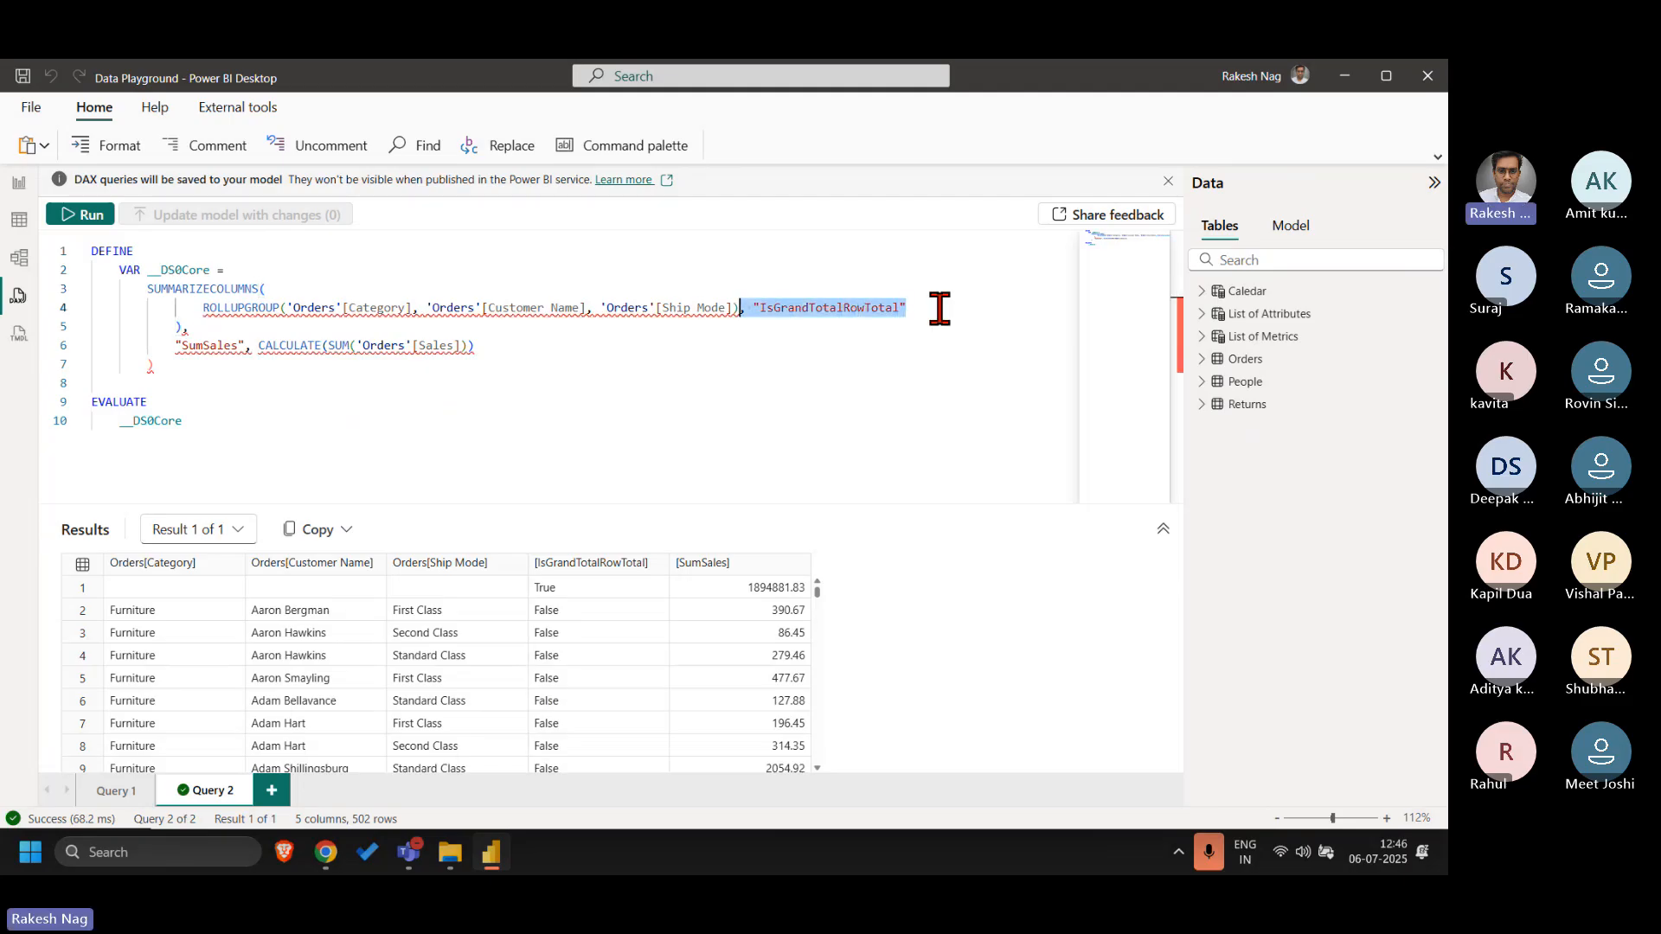
{"action": "key", "text": "shift+Left"}
{"action": "key", "text": "Delete"}
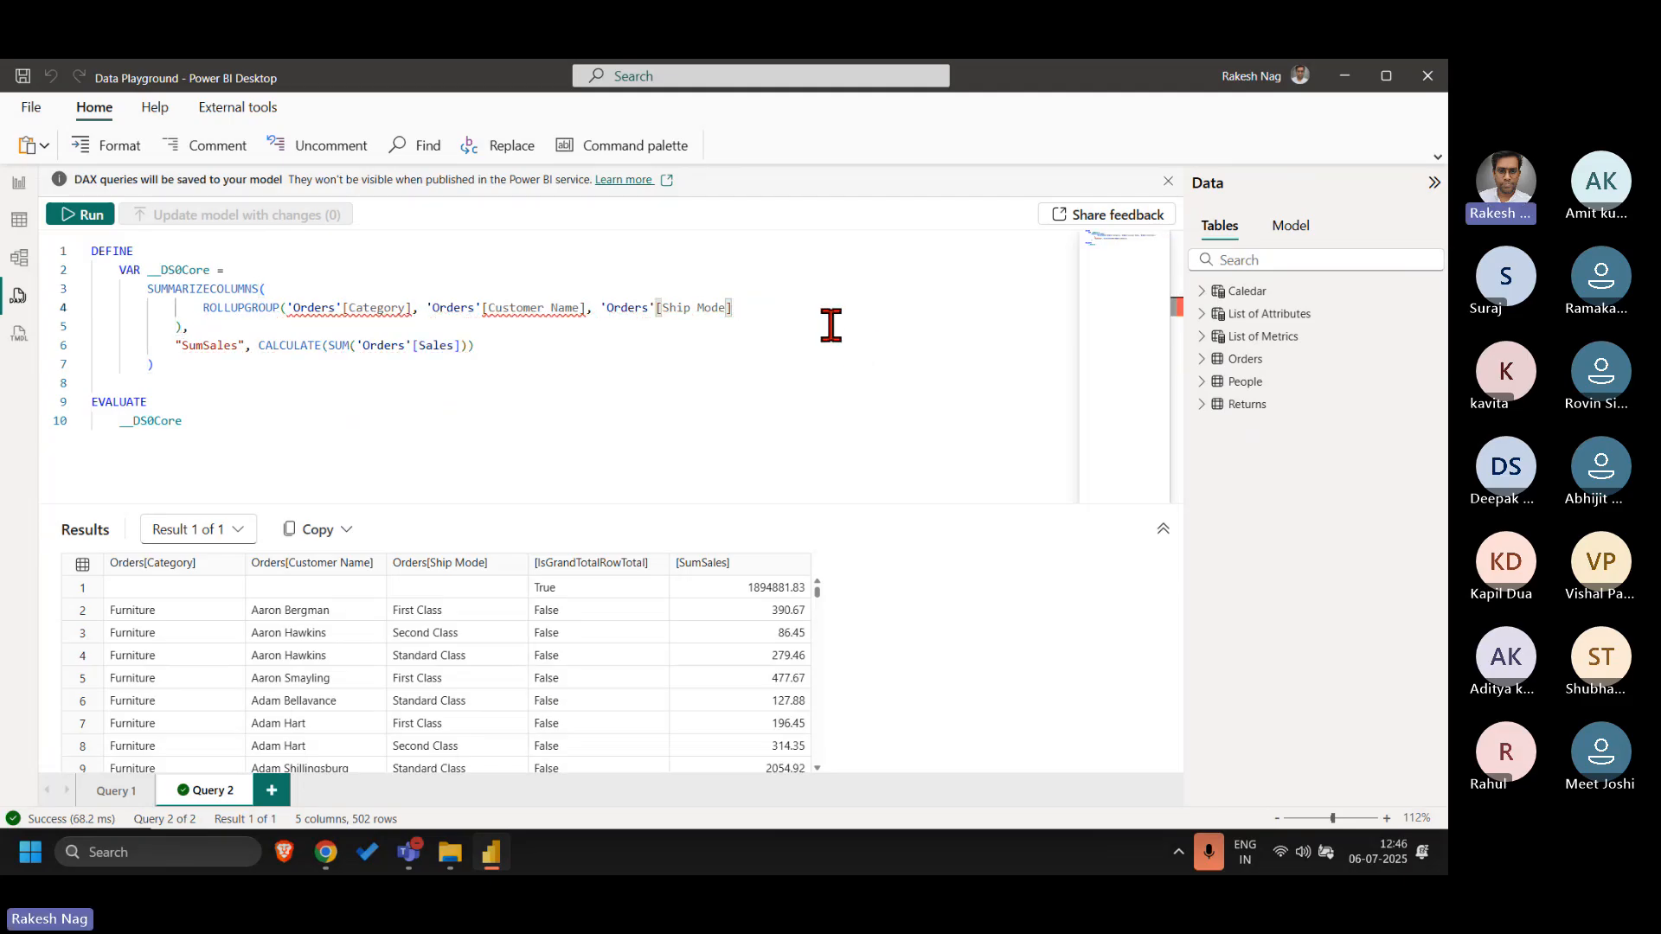
{"action": "key", "text": "Delete"}
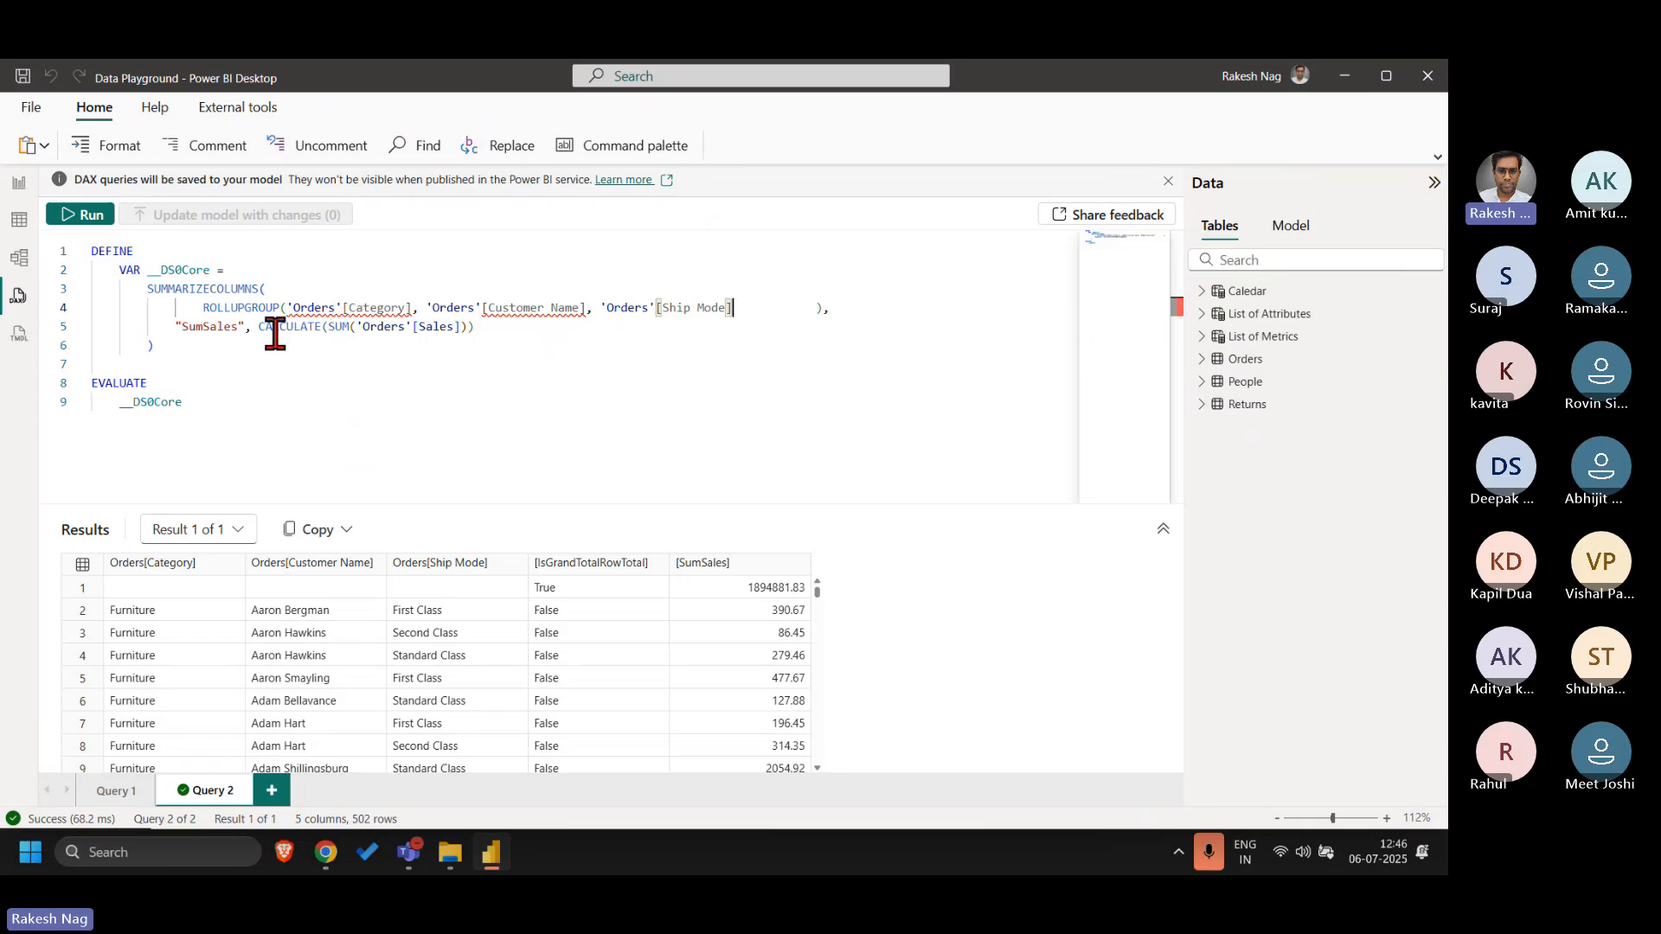
- Delete the ROLLUPGROUP opening so the Orders columns directly follow SUMMARIZECOLUMNS
{"action": "left_click", "coordinate": [289, 308]}
{"action": "left_click_drag", "start_coordinate": [291, 306], "coordinate": [283, 290]}
{"action": "key", "text": "Delete"}
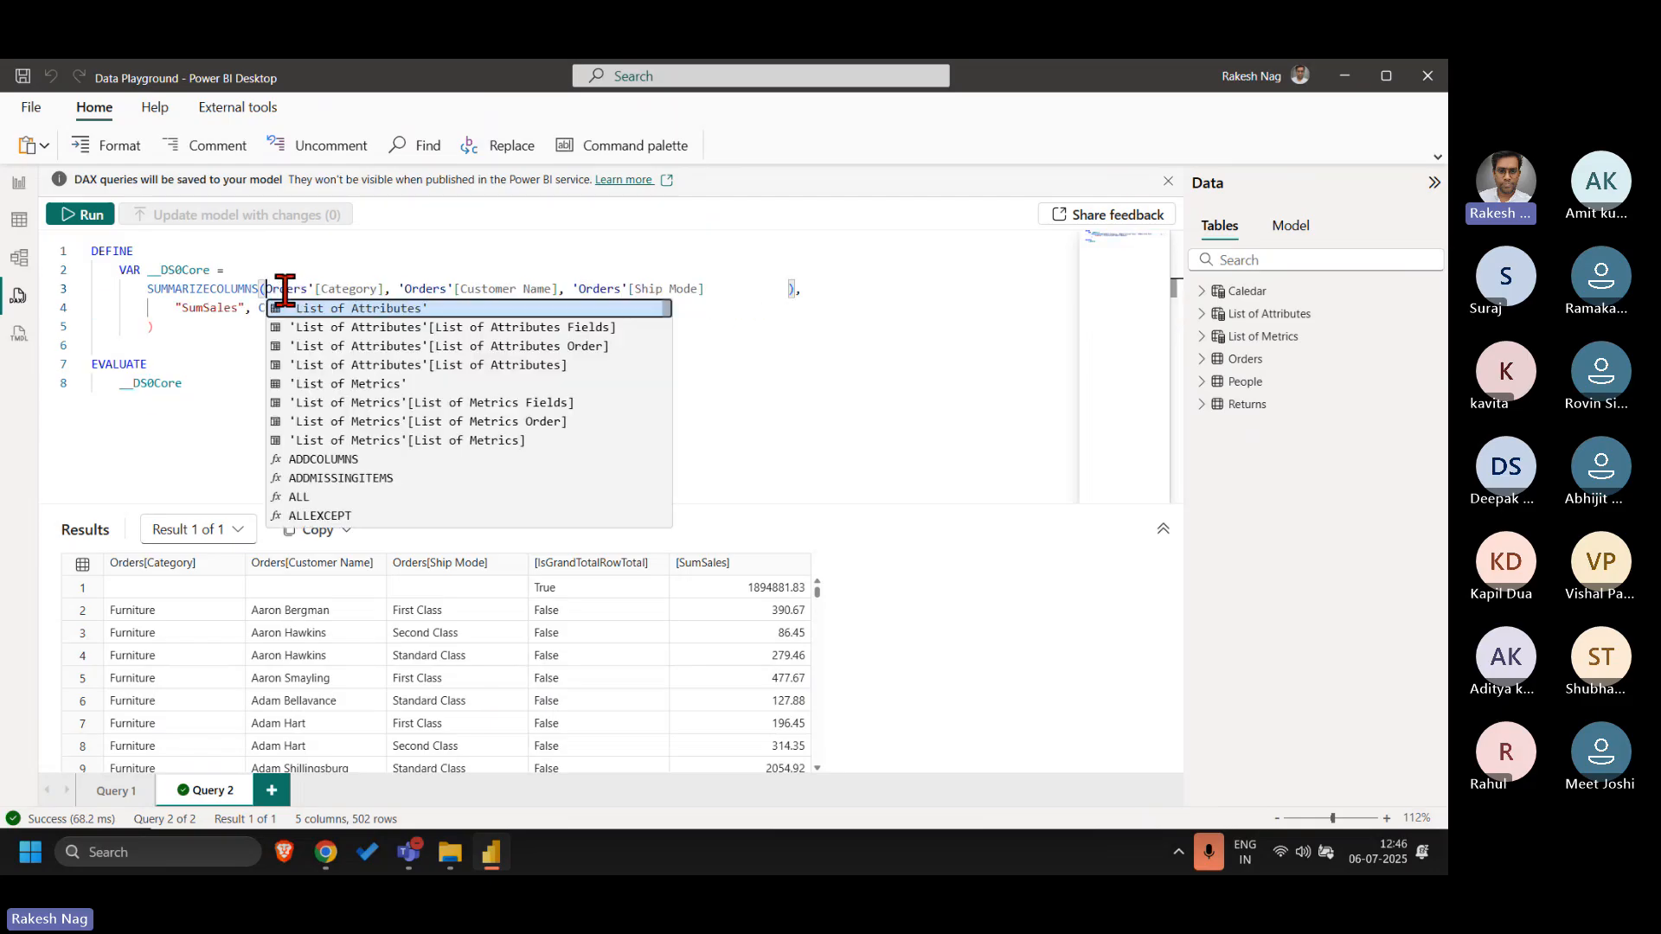
- Remove the leftover spaces and parenthesis after 'Orders'[Ship Mode], ending the column reference with "],"
{"action": "left_click", "coordinate": [734, 296]}
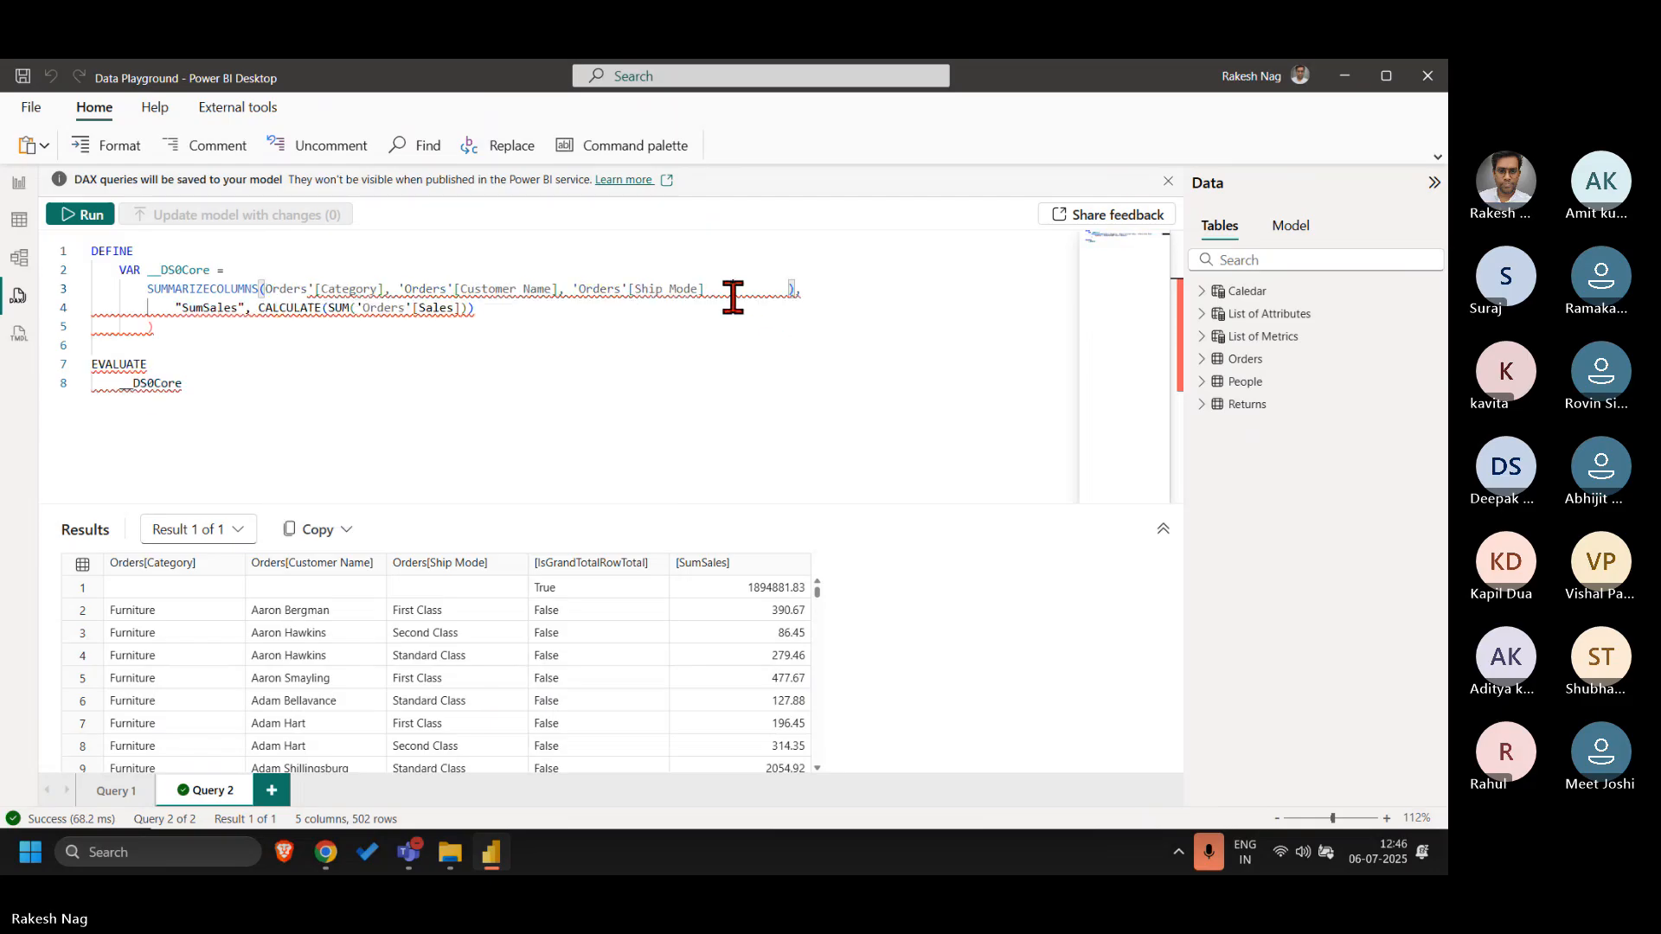
{"action": "left_click", "coordinate": [809, 293], "text": "shift"}
{"action": "key", "text": "shift+Left"}
{"action": "key", "text": "shift+Left"}
{"action": "key", "text": "shift+Left"}
{"action": "key", "text": "shift+Left"}
{"action": "key", "text": "shift+Left"}
{"action": "key", "text": "shift+Left"}
{"action": "key", "text": "shift+Left"}
{"action": "key", "text": "shift+Left"}
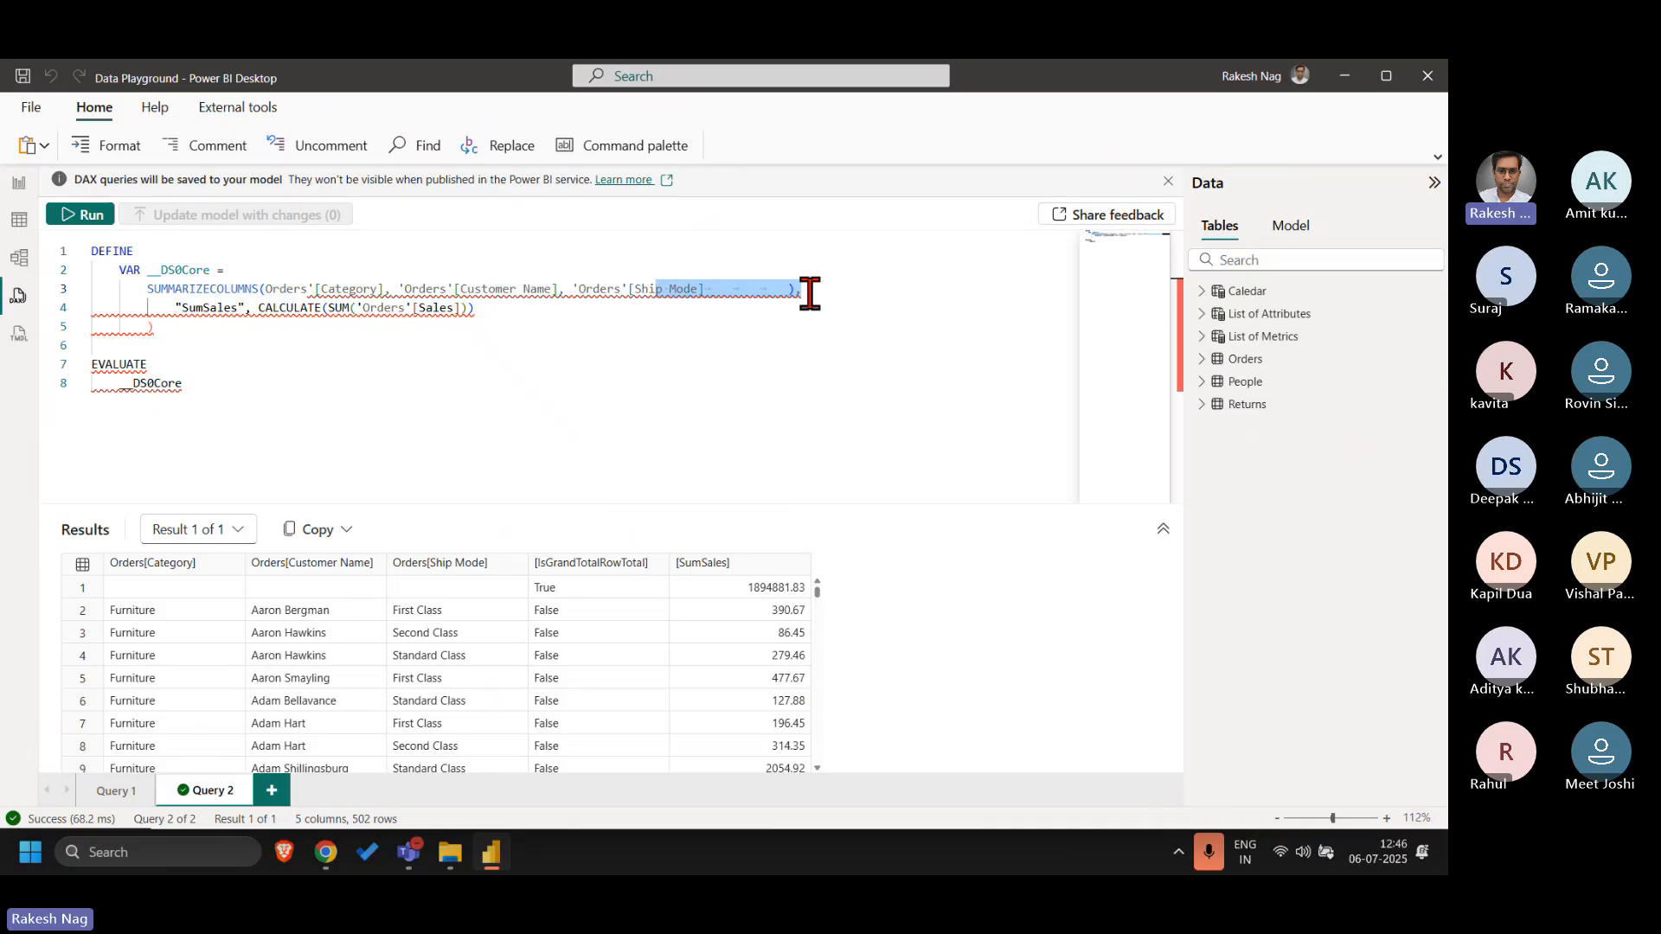
{"action": "key", "text": "shift+Right"}
{"action": "key", "text": "shift+Right"}
{"action": "key", "text": "shift+Right"}
{"action": "key", "text": "shift+Right"}
{"action": "key", "text": "shift+Right"}
{"action": "key", "text": "shift+Right"}
{"action": "type", "text": "],"}
{"action": "left_click", "coordinate": [673, 348]}
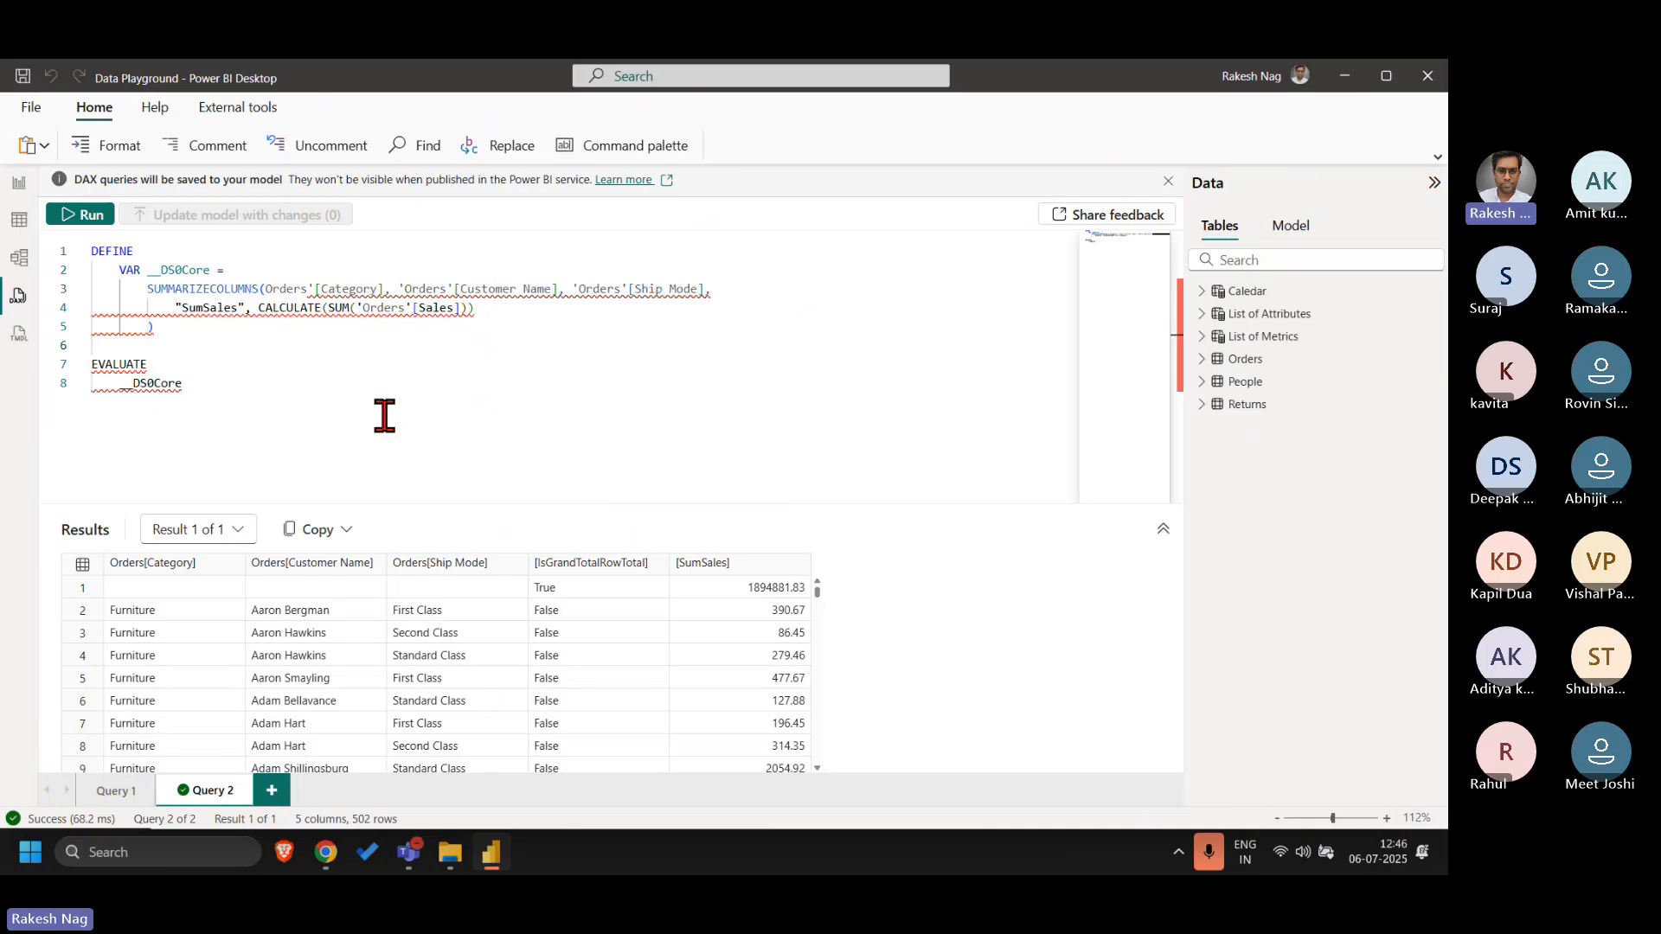
- Place the Category, Customer Name and Ship Mode columns on separate lines inside SUMMARIZECOLUMNS
{"action": "left_click", "coordinate": [263, 289]}
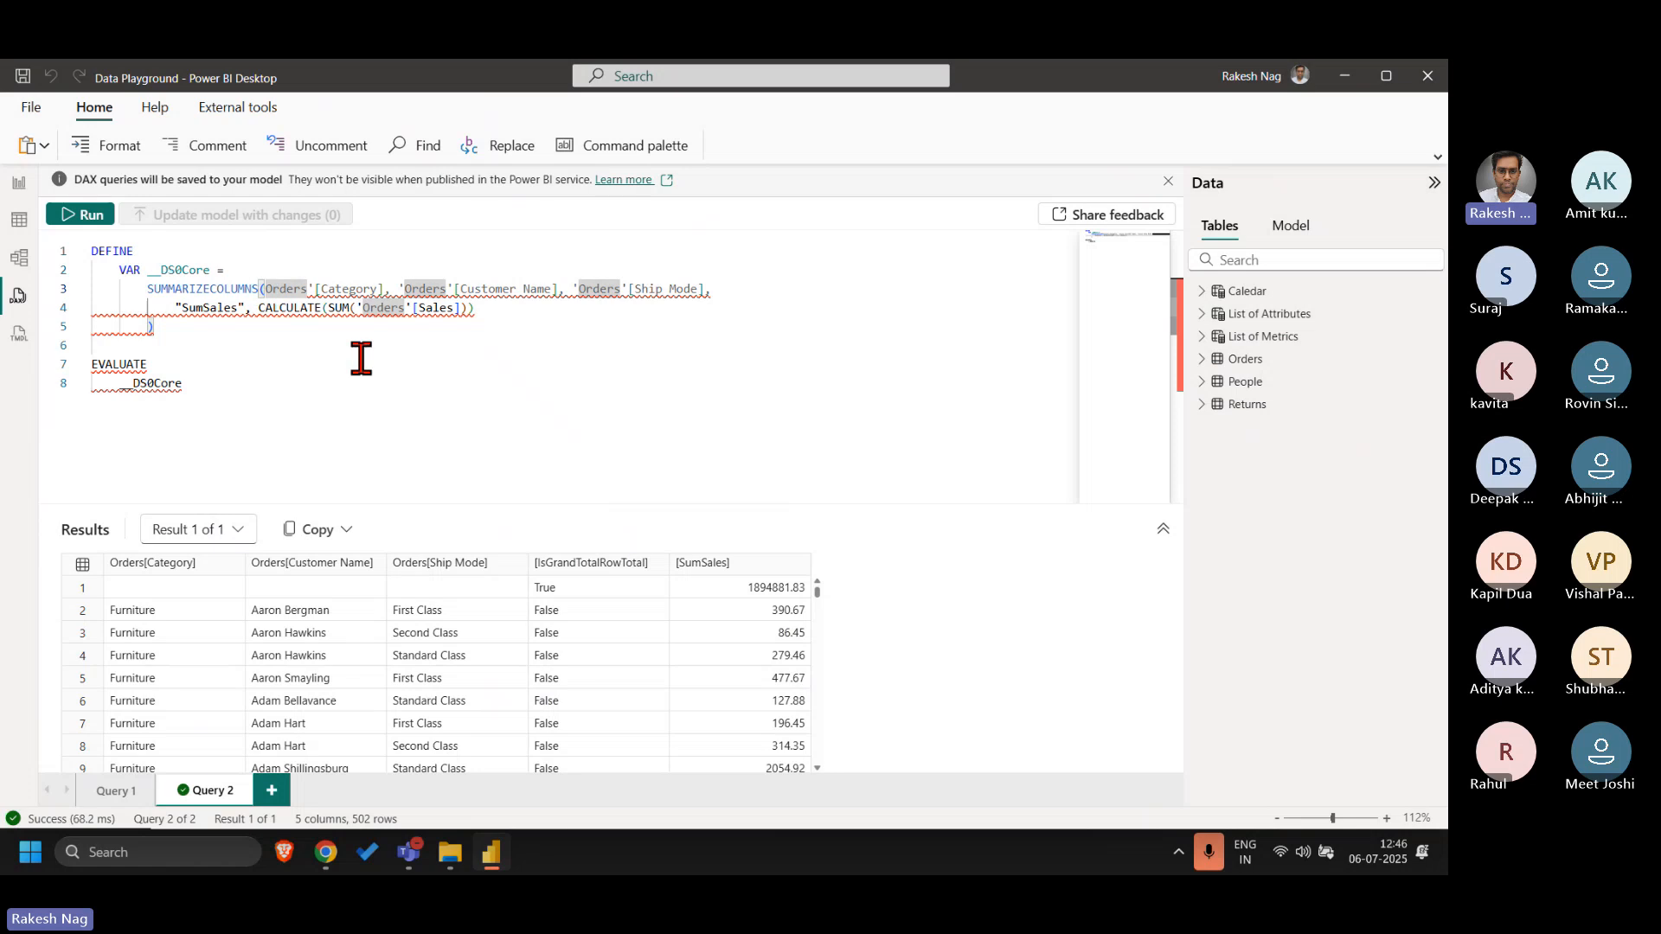
{"action": "key", "text": "Return"}
{"action": "key", "text": "Right"}
{"action": "key", "text": "Right"}
{"action": "key", "text": "Right"}
{"action": "key", "text": "Right"}
{"action": "key", "text": "Right"}
{"action": "key", "text": "Right"}
{"action": "key", "text": "Right"}
{"action": "key", "text": "Right"}
{"action": "key", "text": "Right"}
{"action": "key", "text": "Right"}
{"action": "key", "text": "Right"}
{"action": "key", "text": "Right"}
{"action": "key", "text": "Right"}
{"action": "key", "text": "Right"}
{"action": "key", "text": "Right"}
{"action": "key", "text": "Right"}
{"action": "key", "text": "Right"}
{"action": "key", "text": "Right"}
{"action": "key", "text": "Right"}
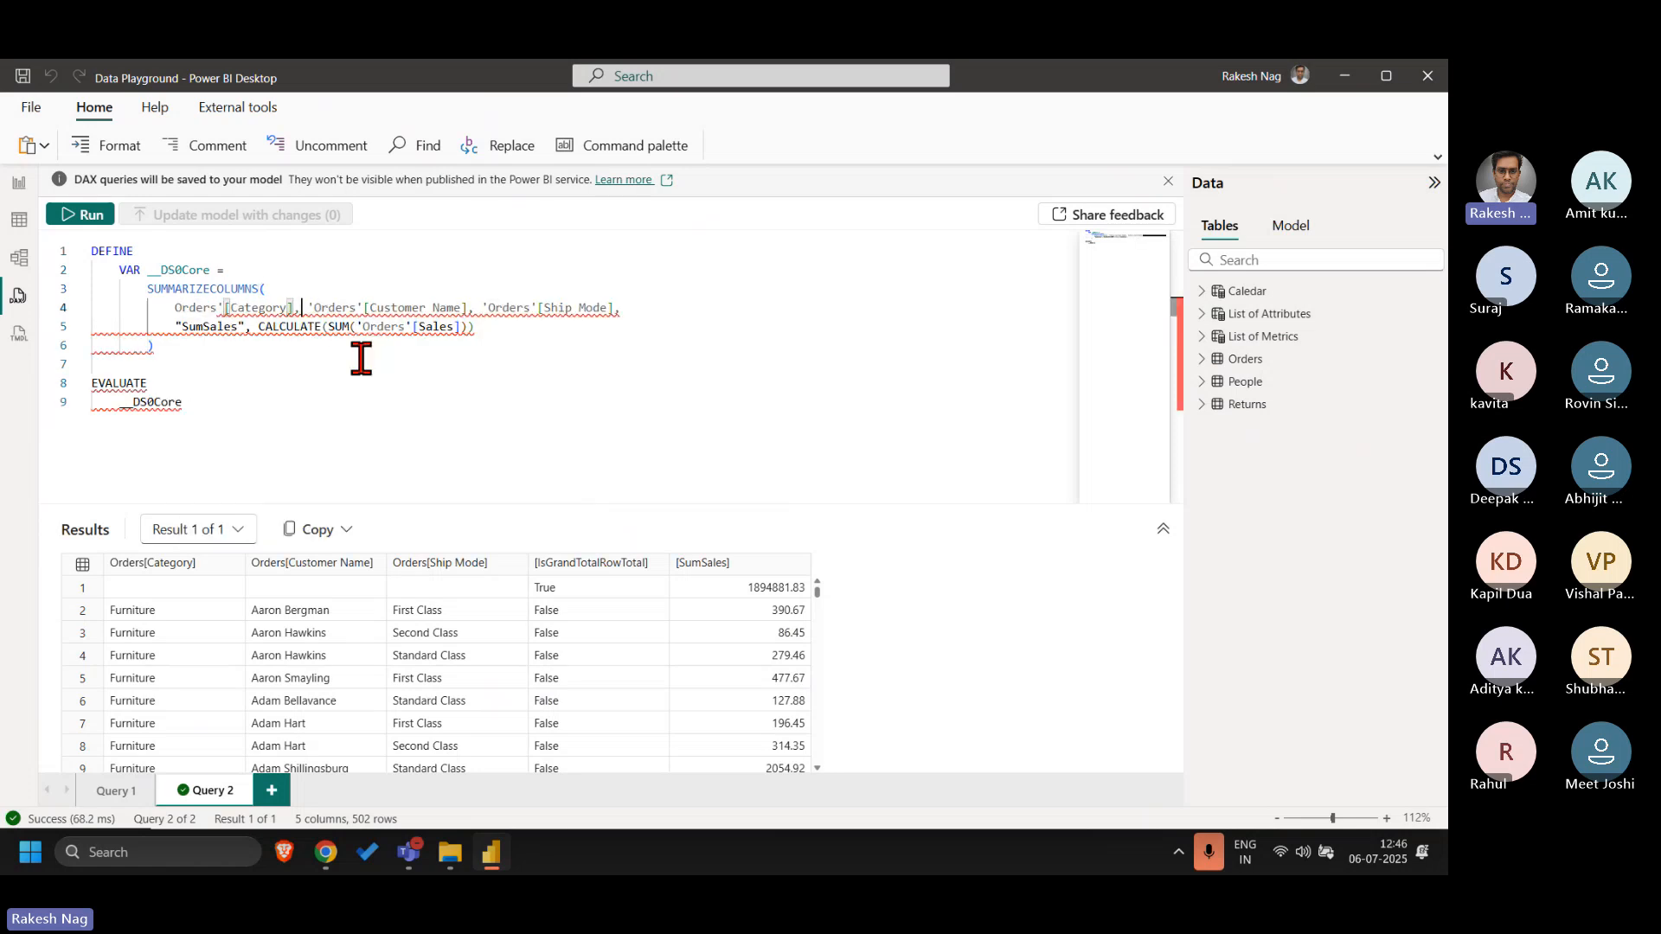
{"action": "key", "text": "Return"}
{"action": "key", "text": "Right"}
{"action": "key", "text": "Right"}
{"action": "key", "text": "Right"}
{"action": "key", "text": "Right"}
{"action": "key", "text": "Right"}
{"action": "key", "text": "Right"}
{"action": "key", "text": "Right"}
{"action": "key", "text": "Right"}
{"action": "key", "text": "Right"}
{"action": "key", "text": "Right"}
{"action": "key", "text": "Right"}
{"action": "key", "text": "Right"}
{"action": "key", "text": "Right"}
{"action": "key", "text": "Right"}
{"action": "key", "text": "Right"}
{"action": "key", "text": "Right"}
{"action": "key", "text": "Right"}
{"action": "key", "text": "Right"}
{"action": "key", "text": "Right"}
{"action": "key", "text": "Right"}
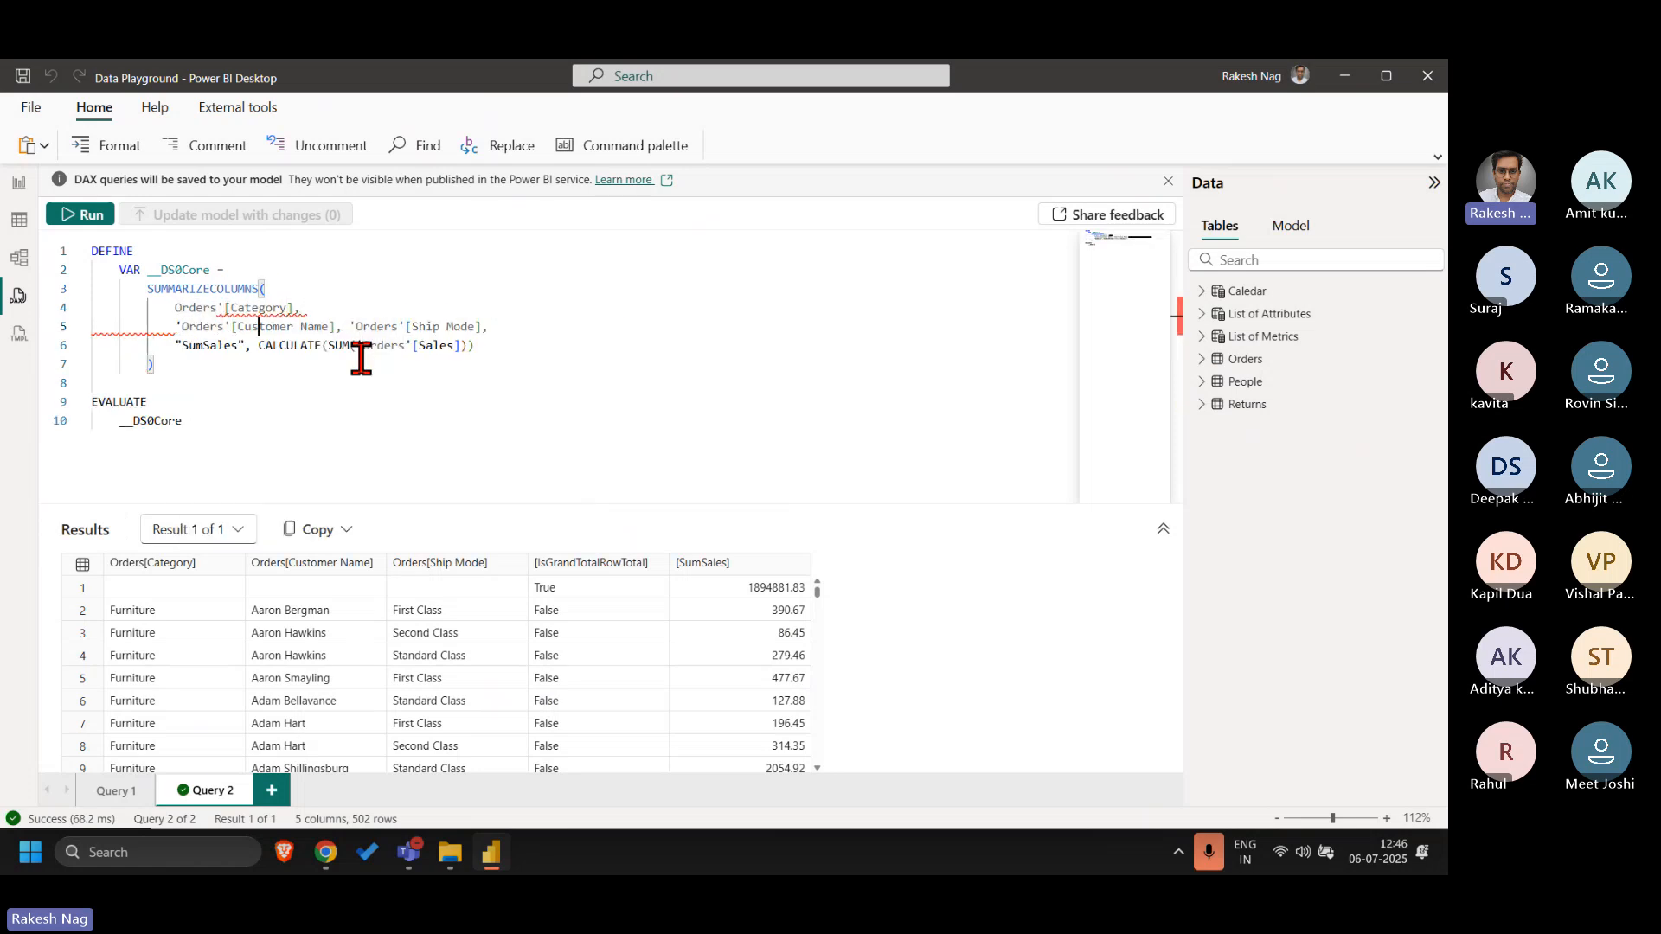
{"action": "key", "text": "Return"}
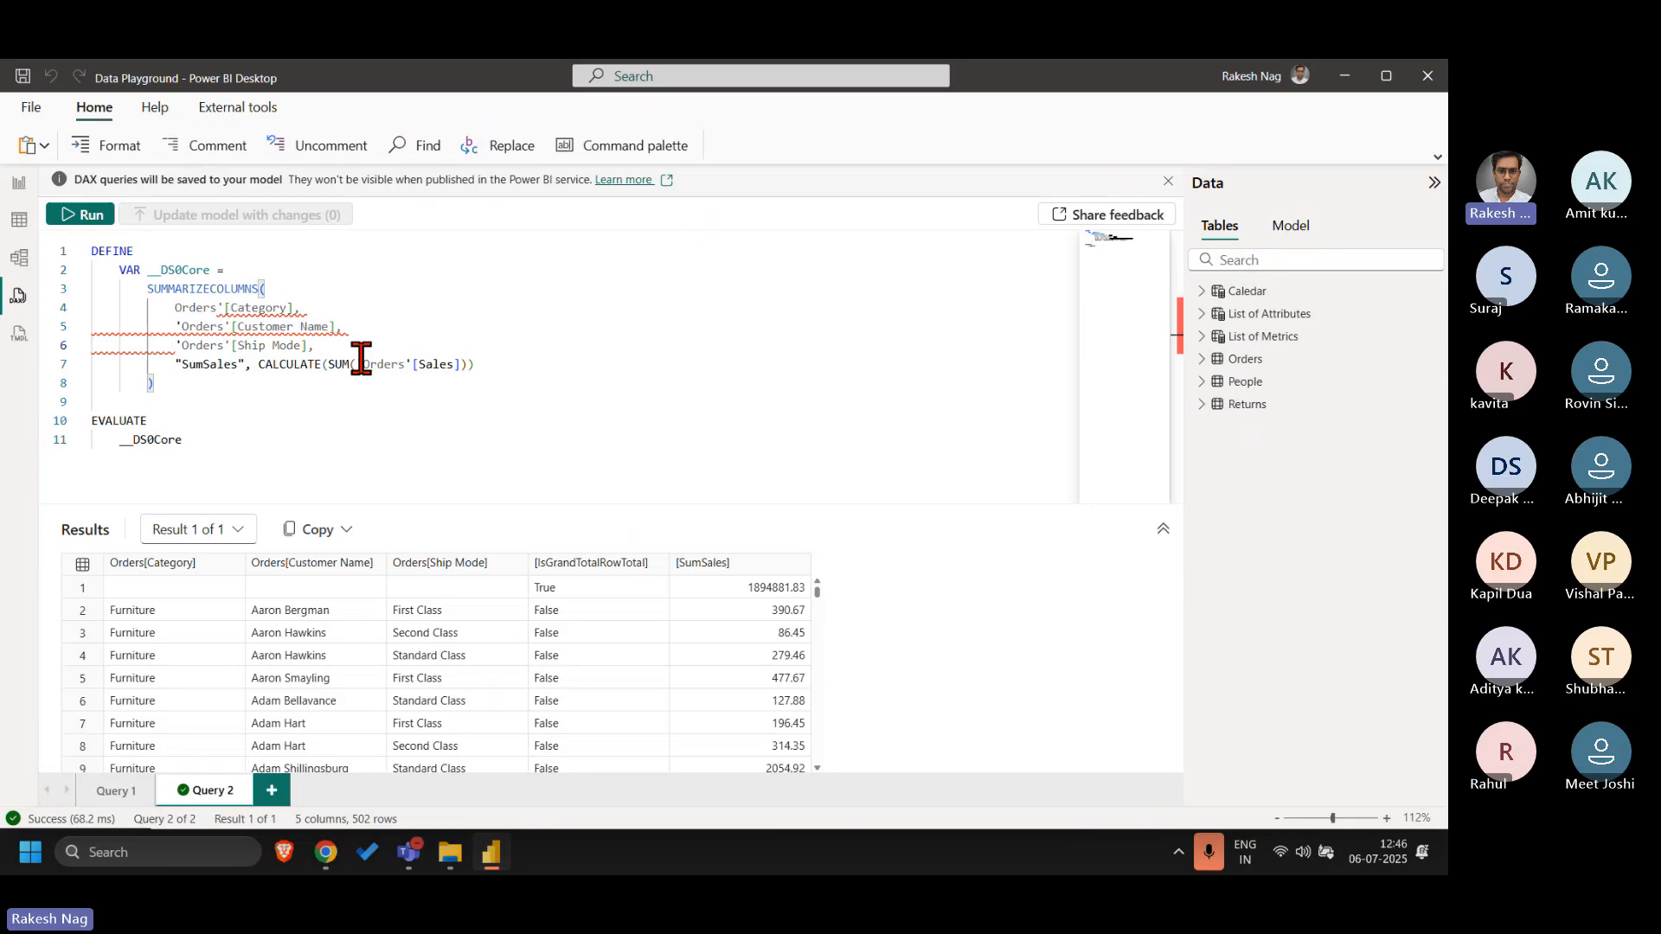
{"action": "left_click", "coordinate": [362, 345]}
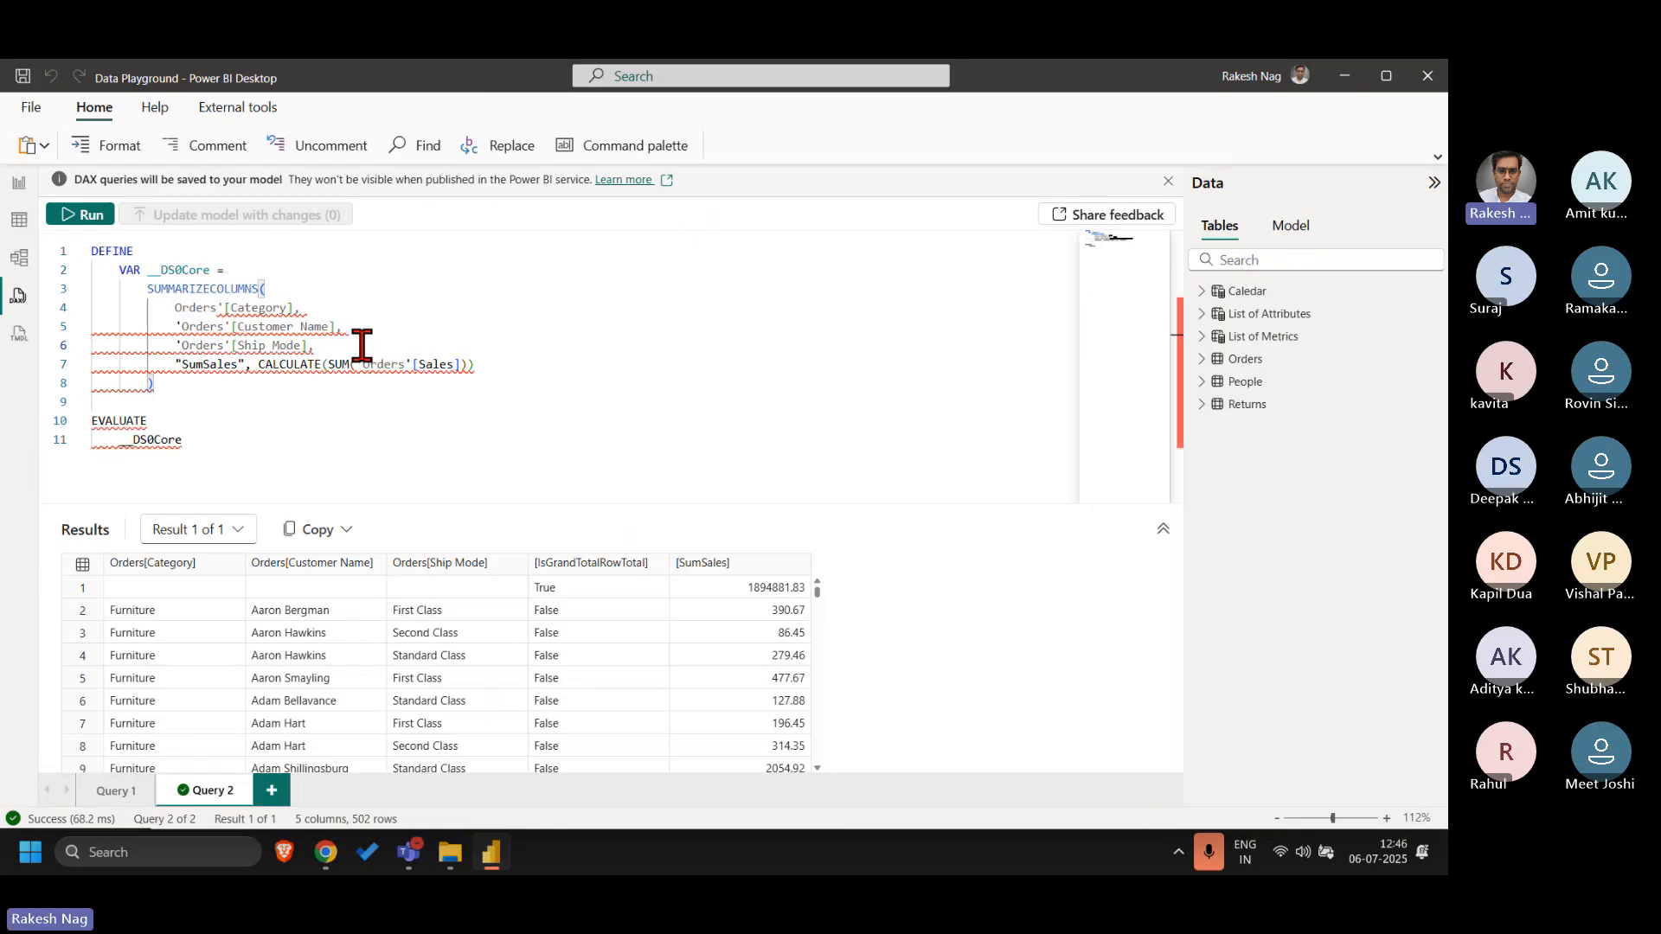
{"action": "left_click", "coordinate": [495, 365]}
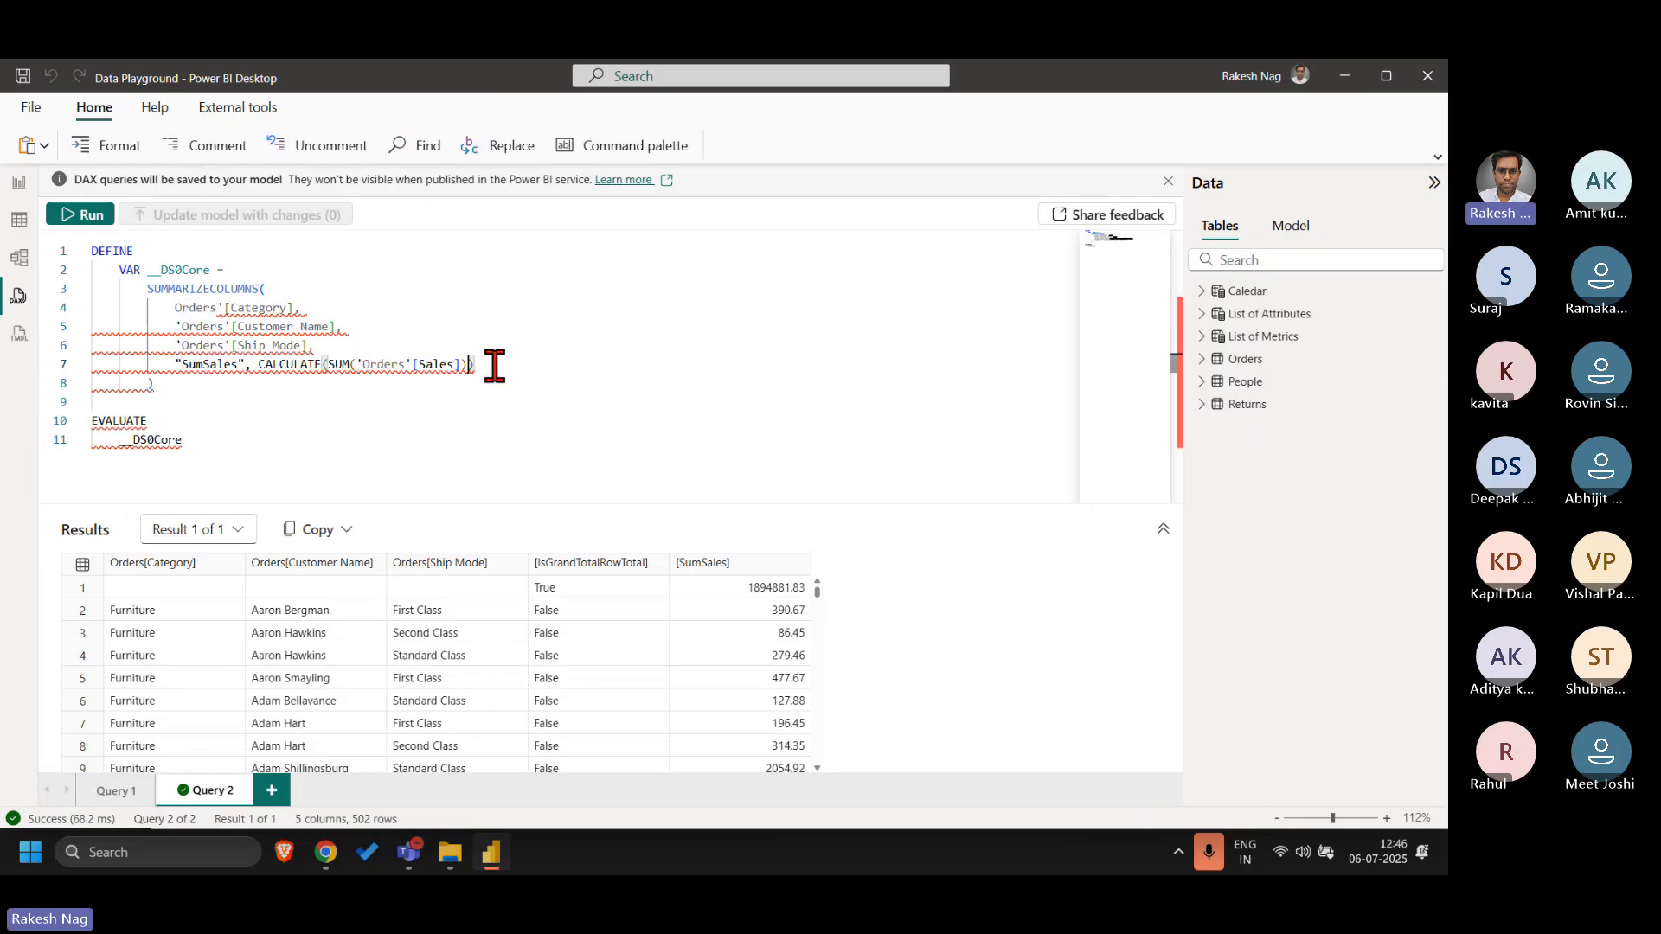
{"action": "key", "text": "BackSpace"}
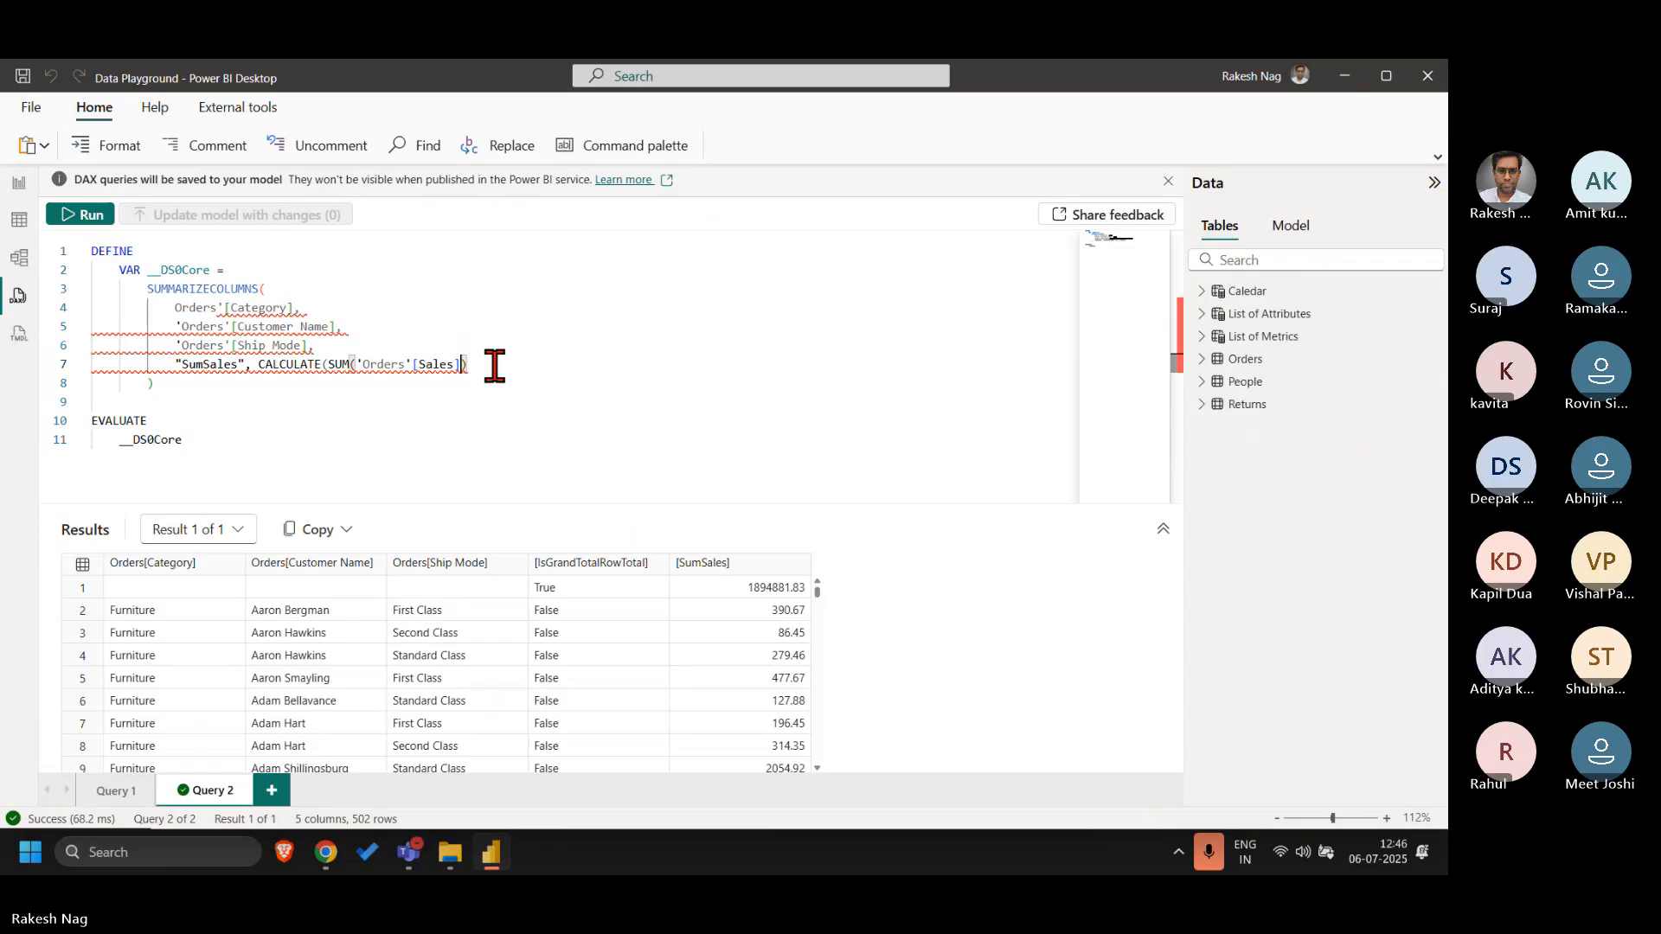
{"action": "type", "text": ")"}
- Restore the missing opening single quote before Orders in the Category column reference
{"action": "left_click", "coordinate": [412, 328]}
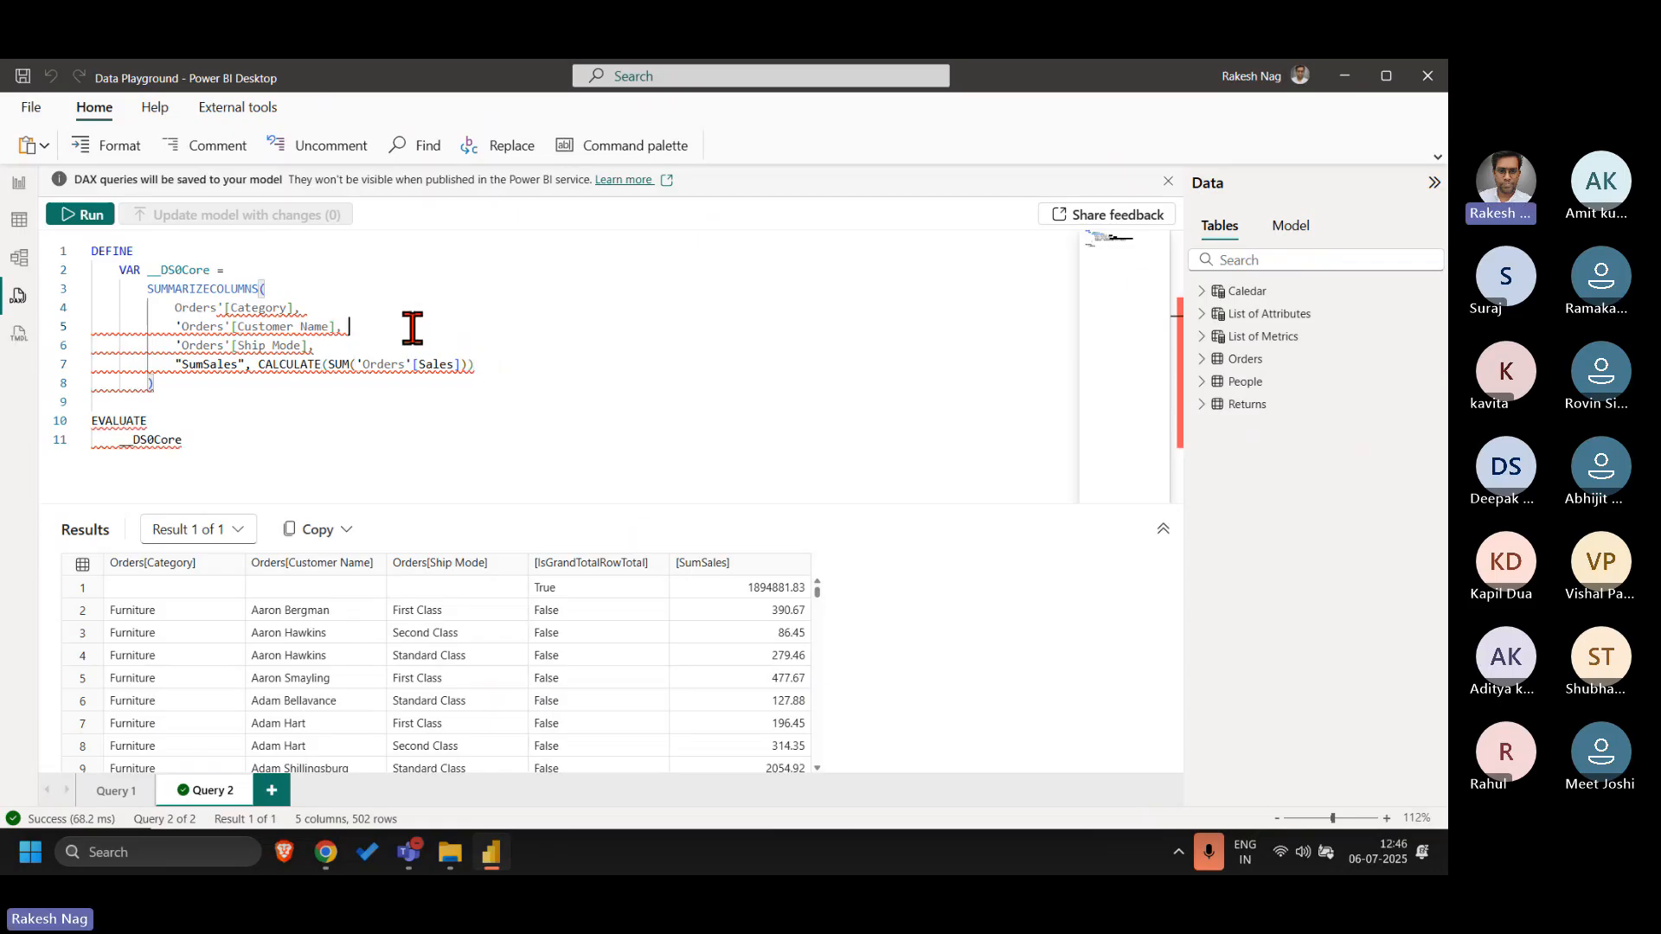
{"action": "key", "text": "Up"}
{"action": "key", "text": "Left"}
{"action": "key", "text": "Left"}
{"action": "key", "text": "Left"}
{"action": "key", "text": "Left"}
{"action": "key", "text": "Left"}
{"action": "key", "text": "Left"}
{"action": "key", "text": "Left"}
{"action": "key", "text": "Left"}
{"action": "key", "text": "Left"}
{"action": "key", "text": "Left"}
{"action": "key", "text": "Left"}
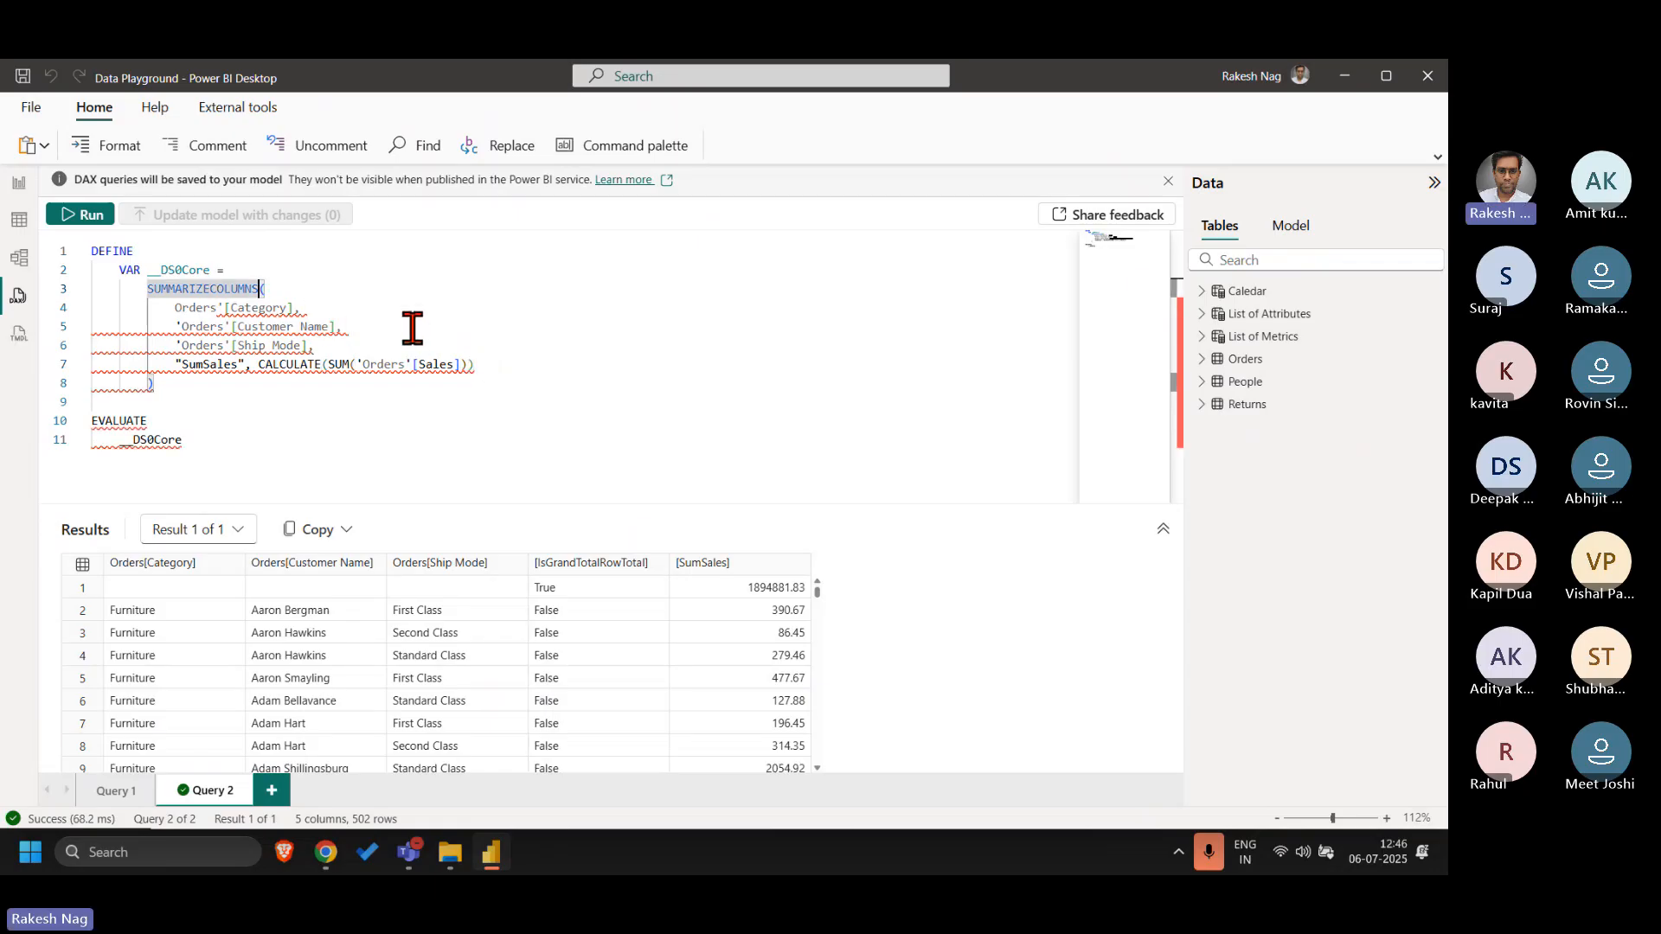
{"action": "key", "text": "Down"}
{"action": "key", "text": "Left"}
{"action": "key", "text": "Left"}
{"action": "key", "text": "Left"}
{"action": "key", "text": "Right"}
{"action": "key", "text": "Right"}
{"action": "key", "text": "Right"}
{"action": "key", "text": "Right"}
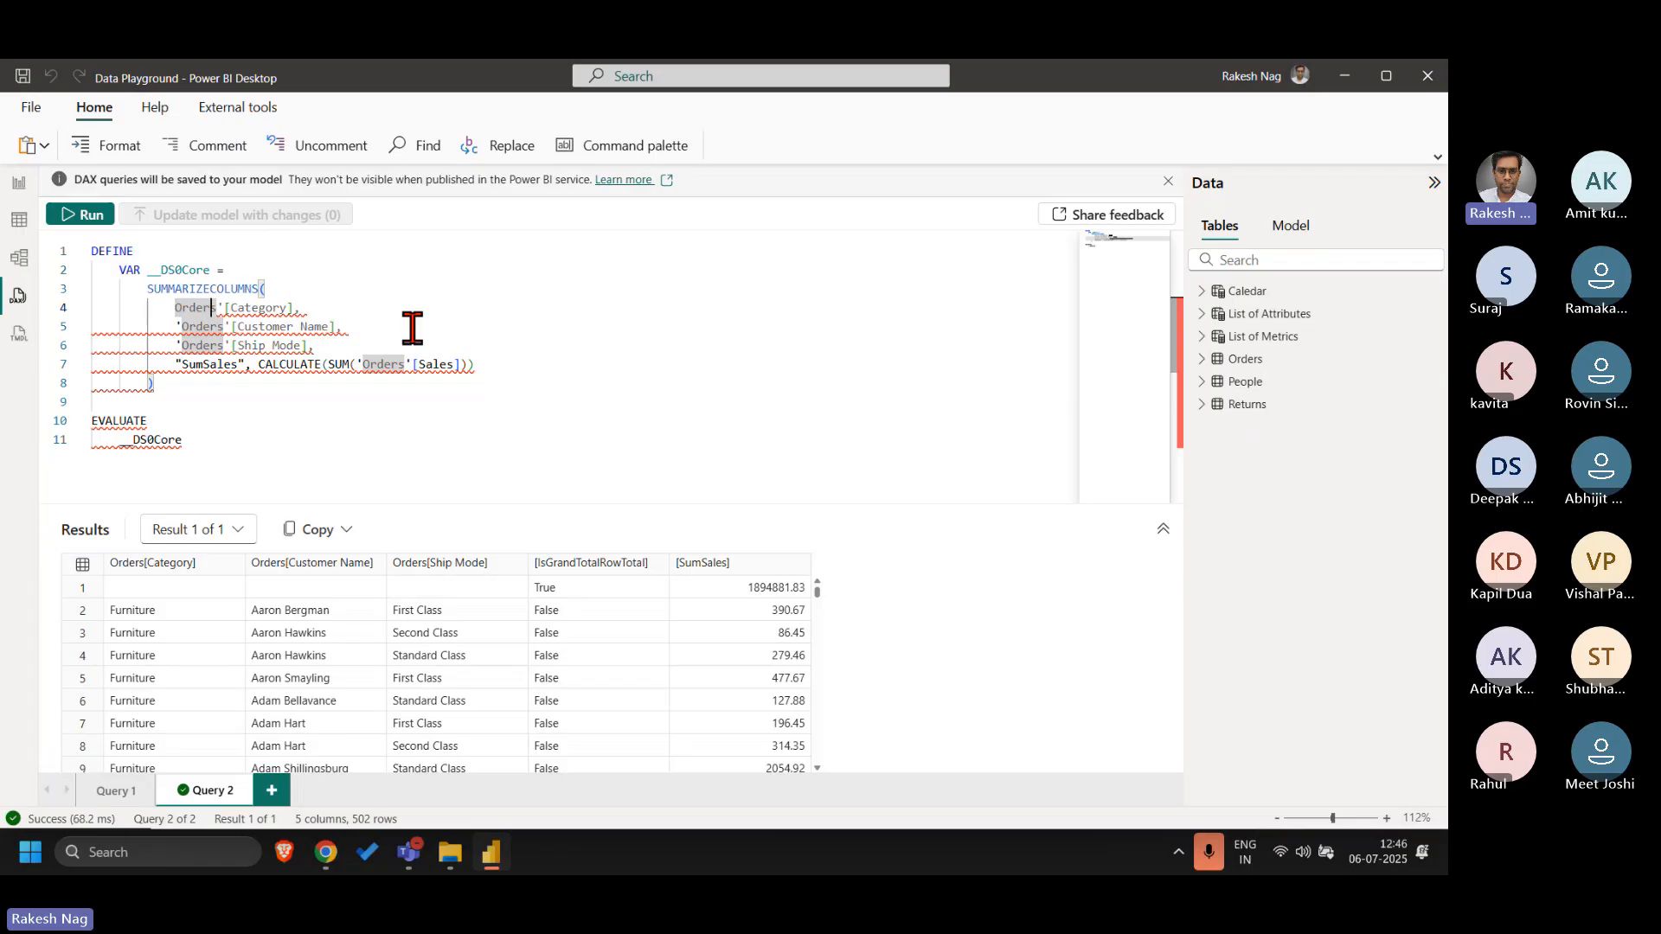
{"action": "key", "text": "Right"}
{"action": "key", "text": "Right"}
{"action": "key", "text": "Left"}
{"action": "key", "text": "Left"}
{"action": "key", "text": "Left"}
{"action": "key", "text": "Left"}
{"action": "key", "text": "Left"}
{"action": "key", "text": "Left"}
{"action": "key", "text": "Left"}
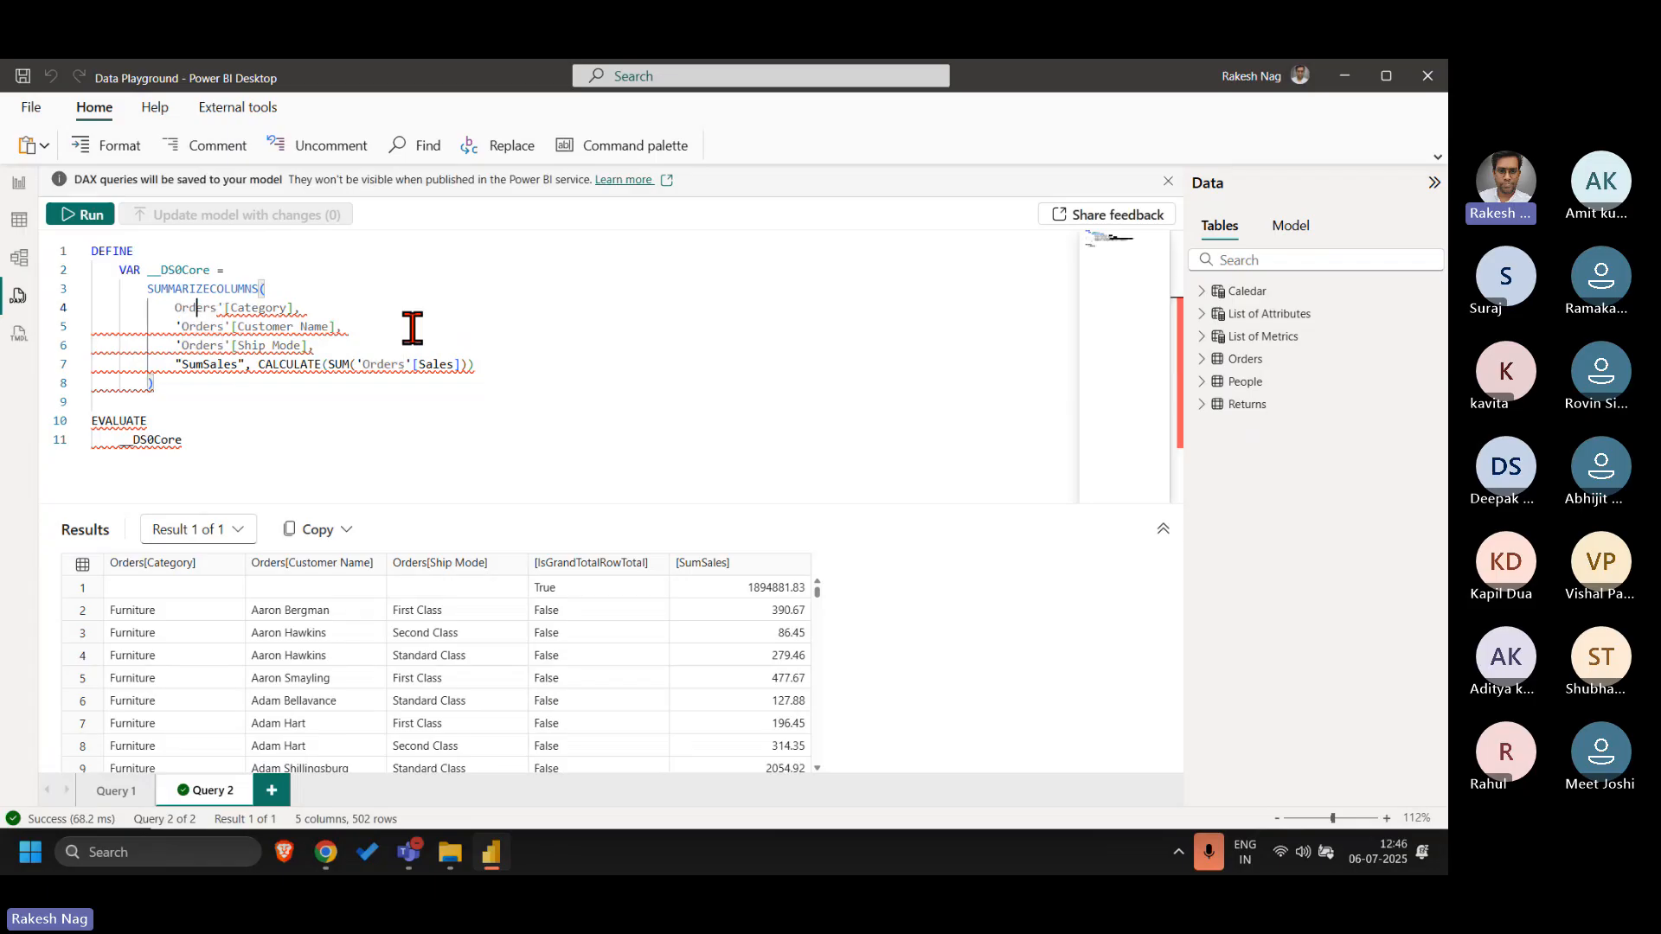
{"action": "type", "text": "'"}
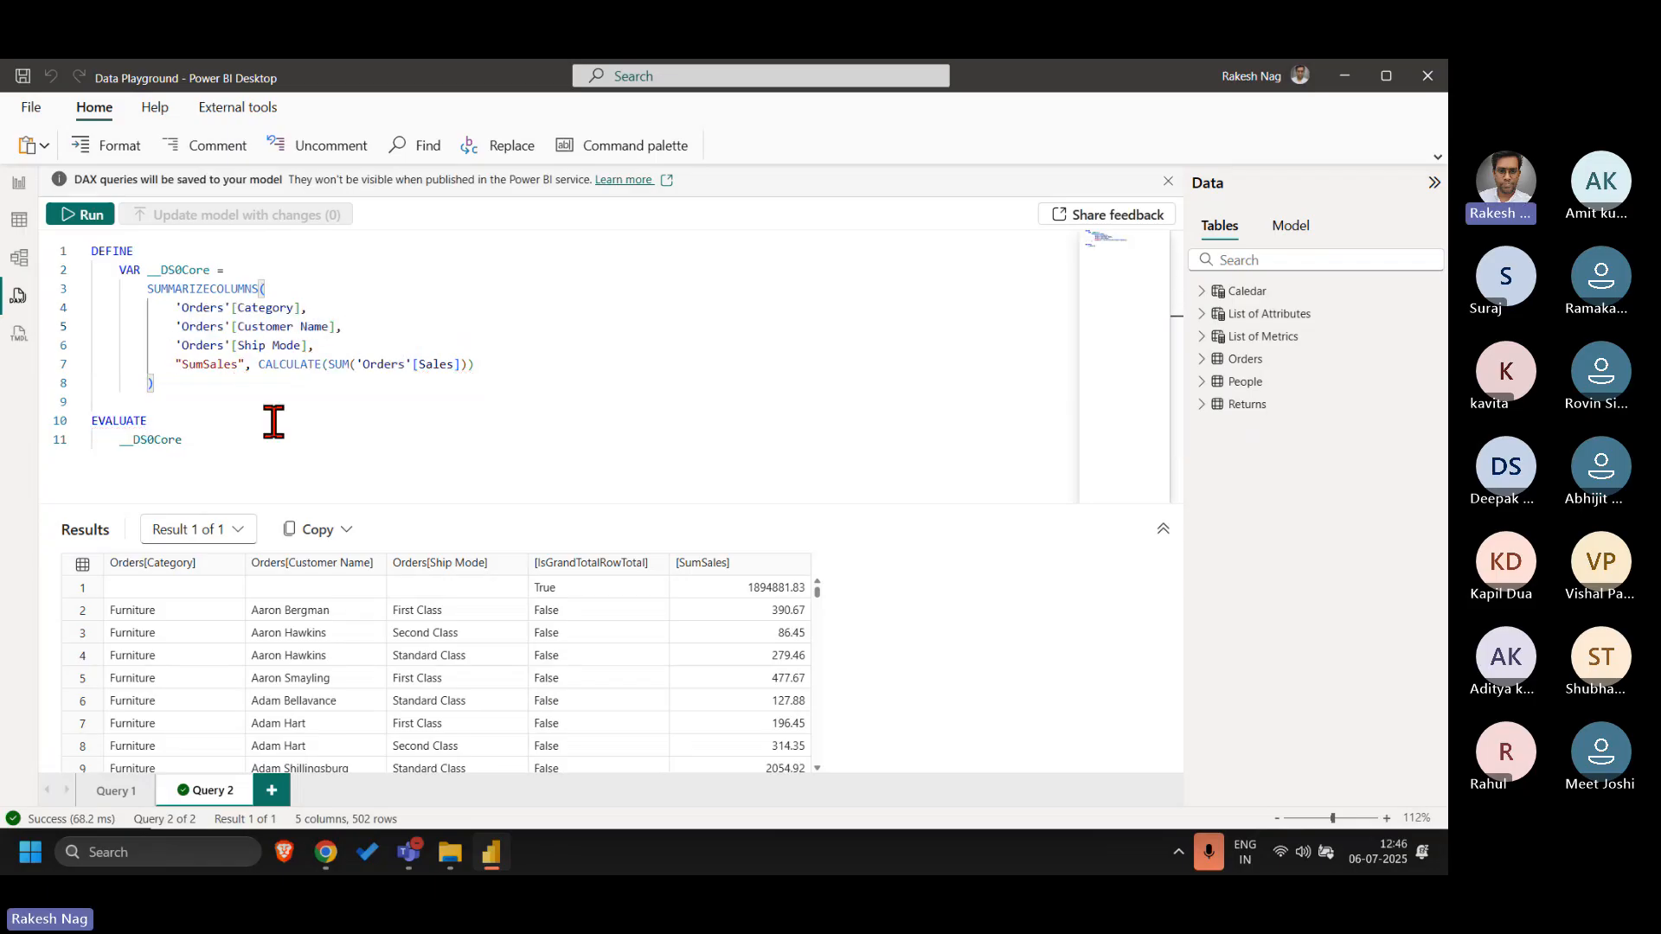
- Run the simplified SUMMARIZECOLUMNS query that evaluates __DS0Core
{"action": "left_click", "coordinate": [171, 378]}
{"action": "left_click", "coordinate": [147, 288], "text": "shift"}
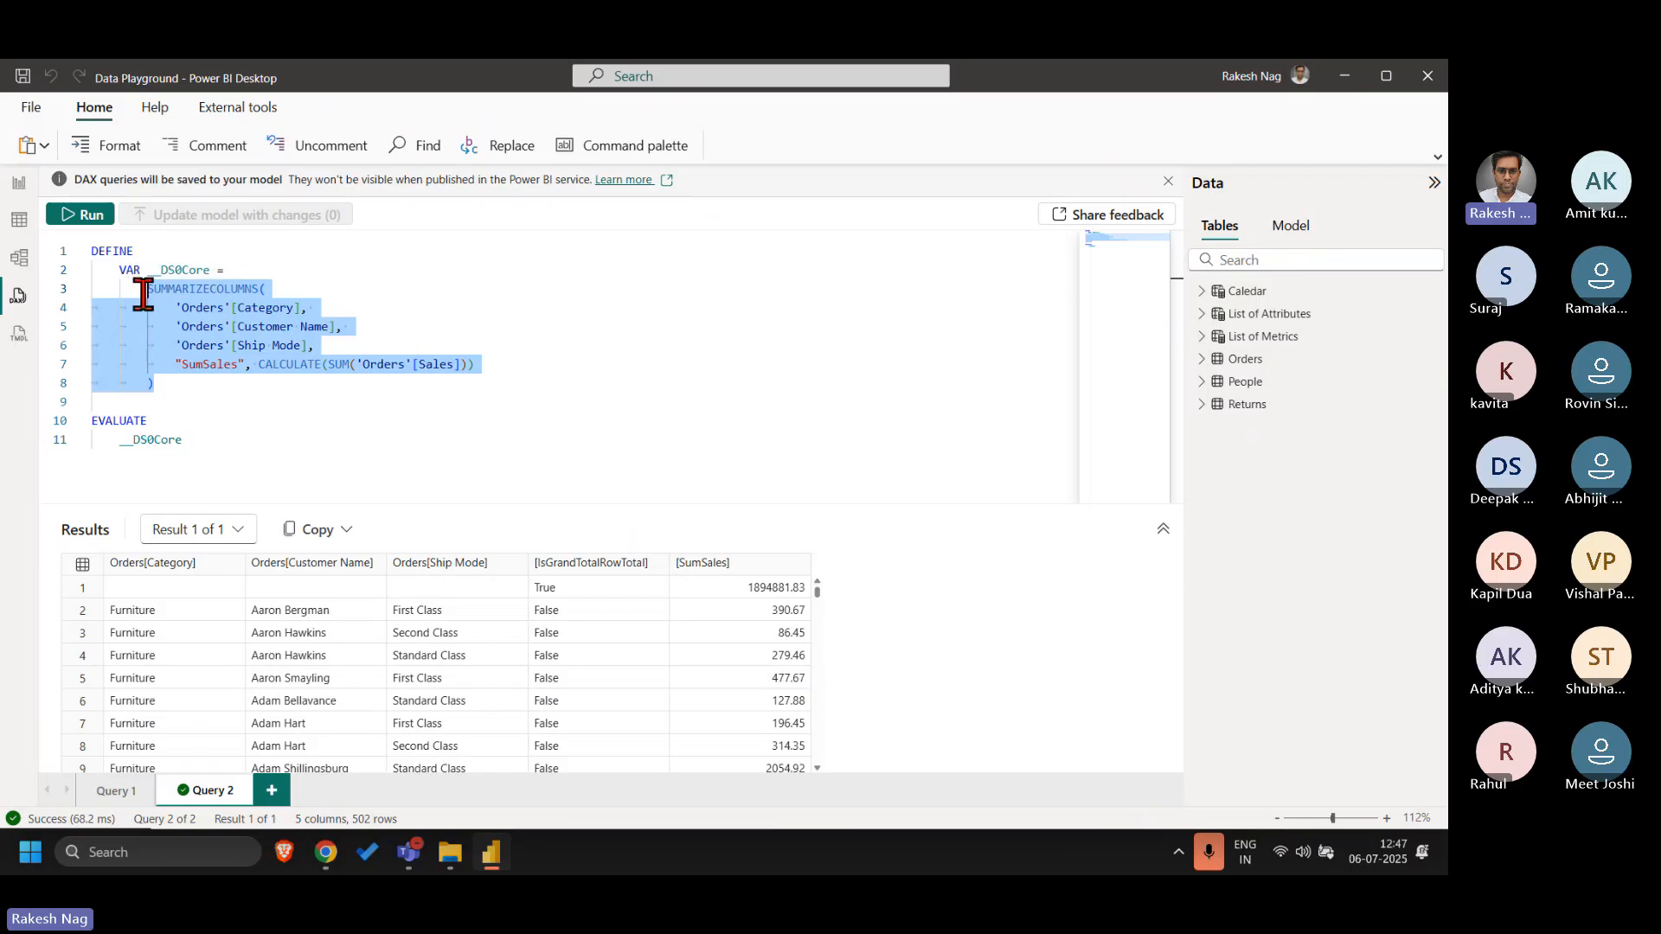
{"action": "left_click", "coordinate": [194, 445]}
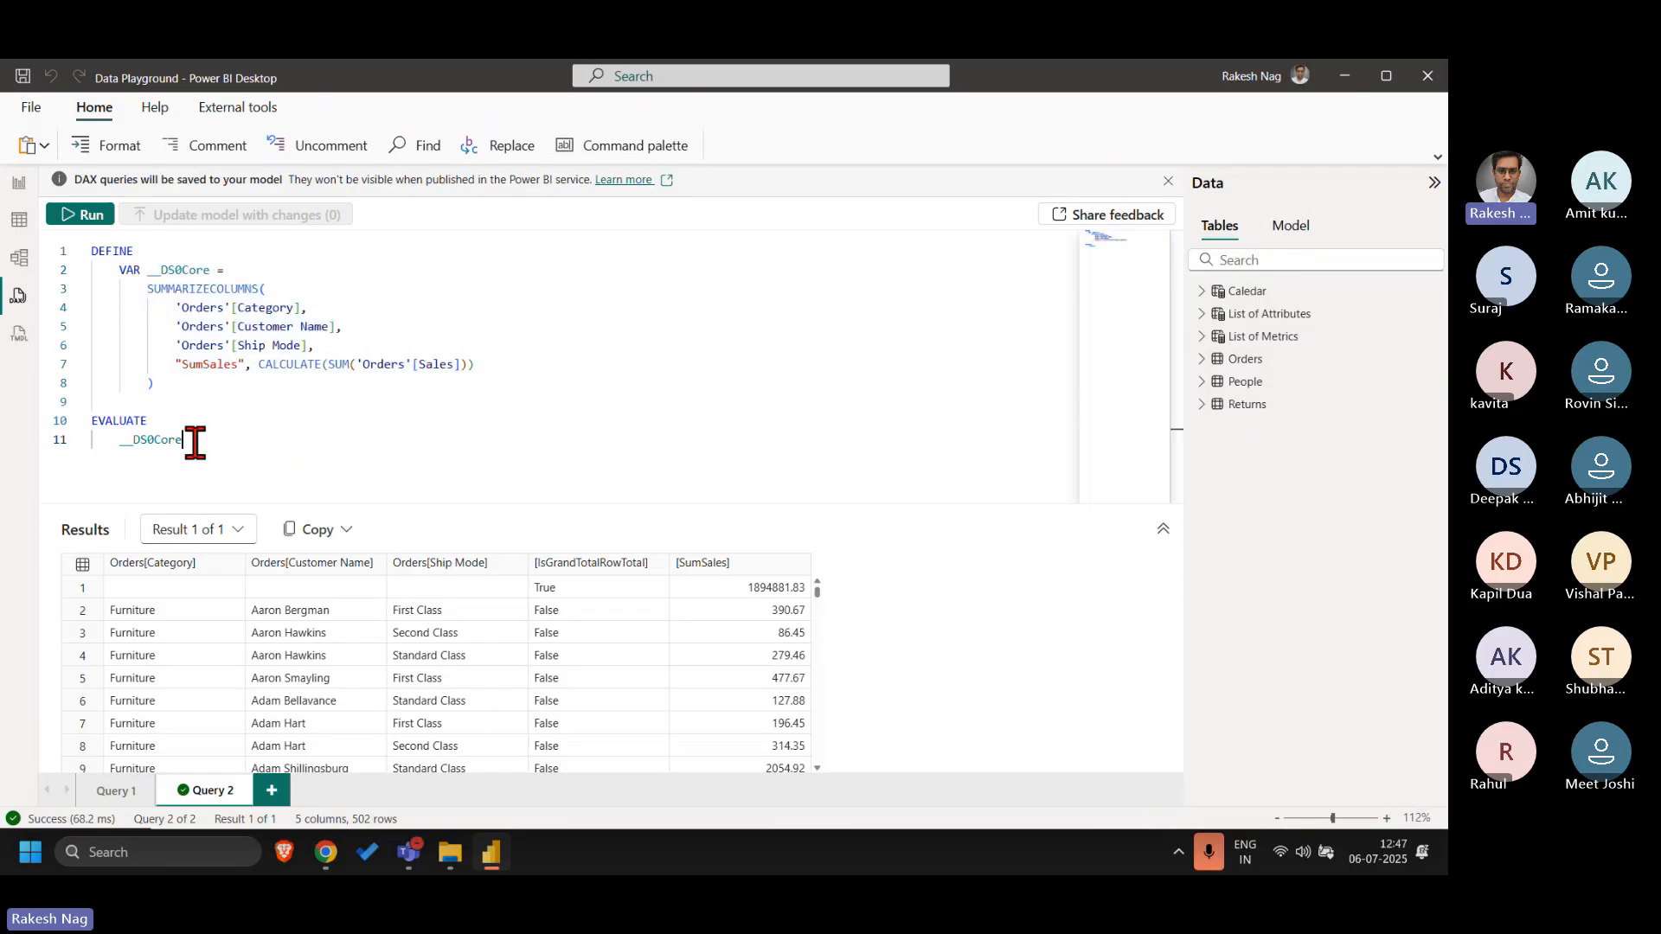
{"action": "left_click", "coordinate": [87, 217]}
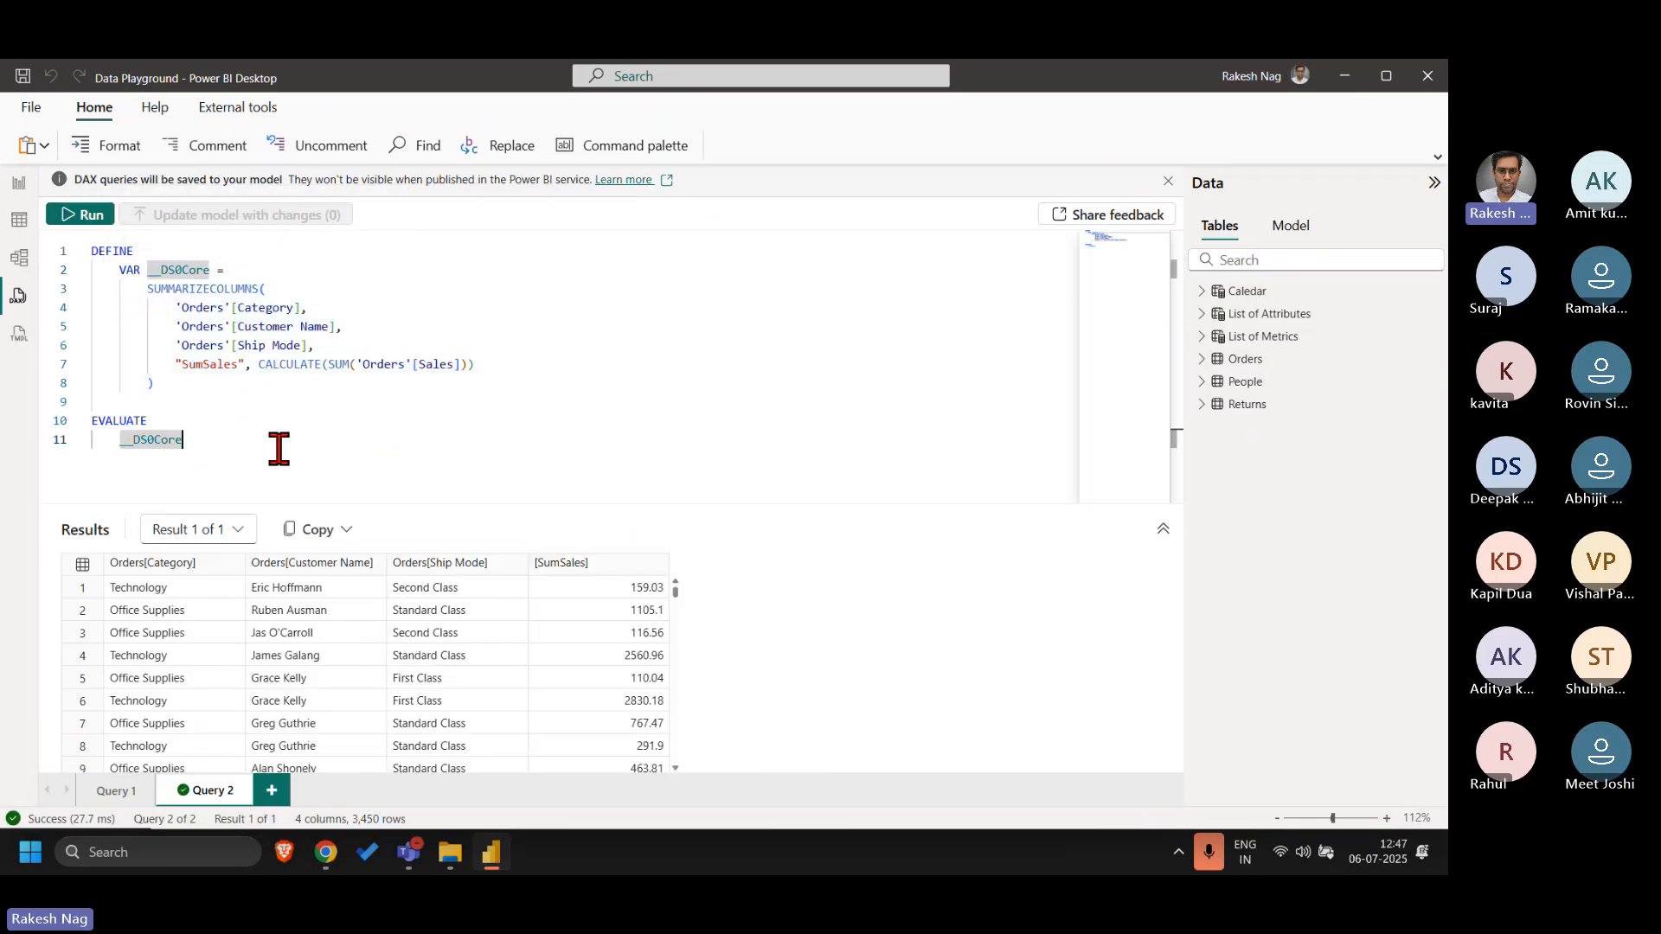
- Wrap __DS0Core in a Countrows function under EVALUATE
{"action": "key", "text": "Up"}
{"action": "key", "text": "Right"}
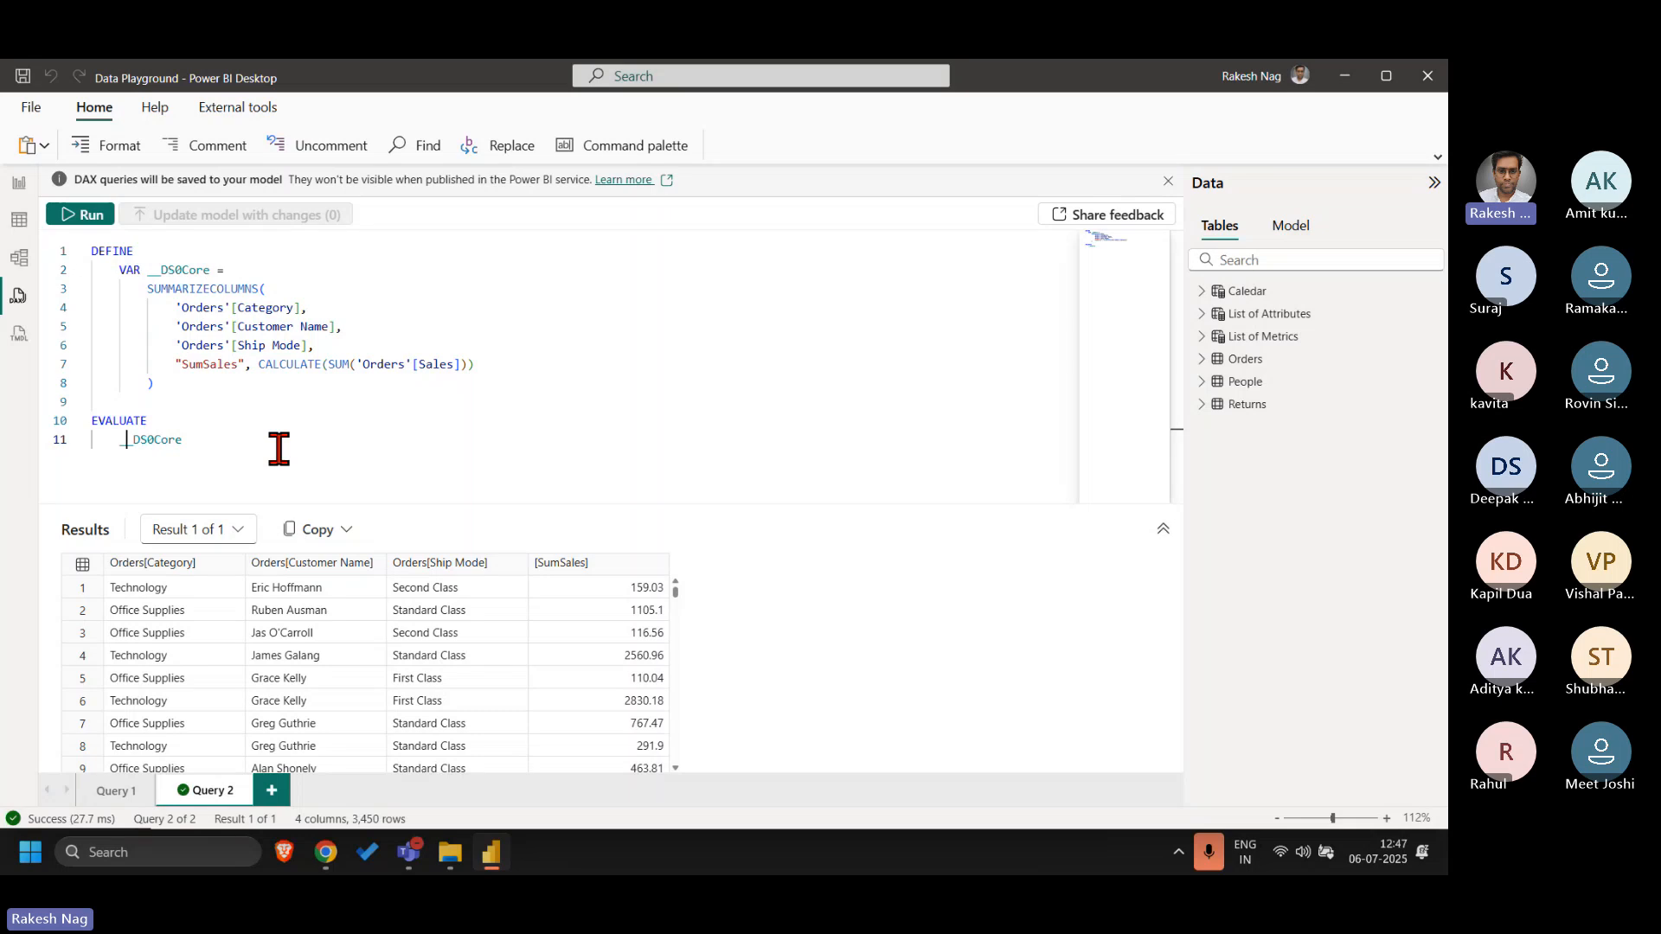
{"action": "type", "text": "Countrows"}
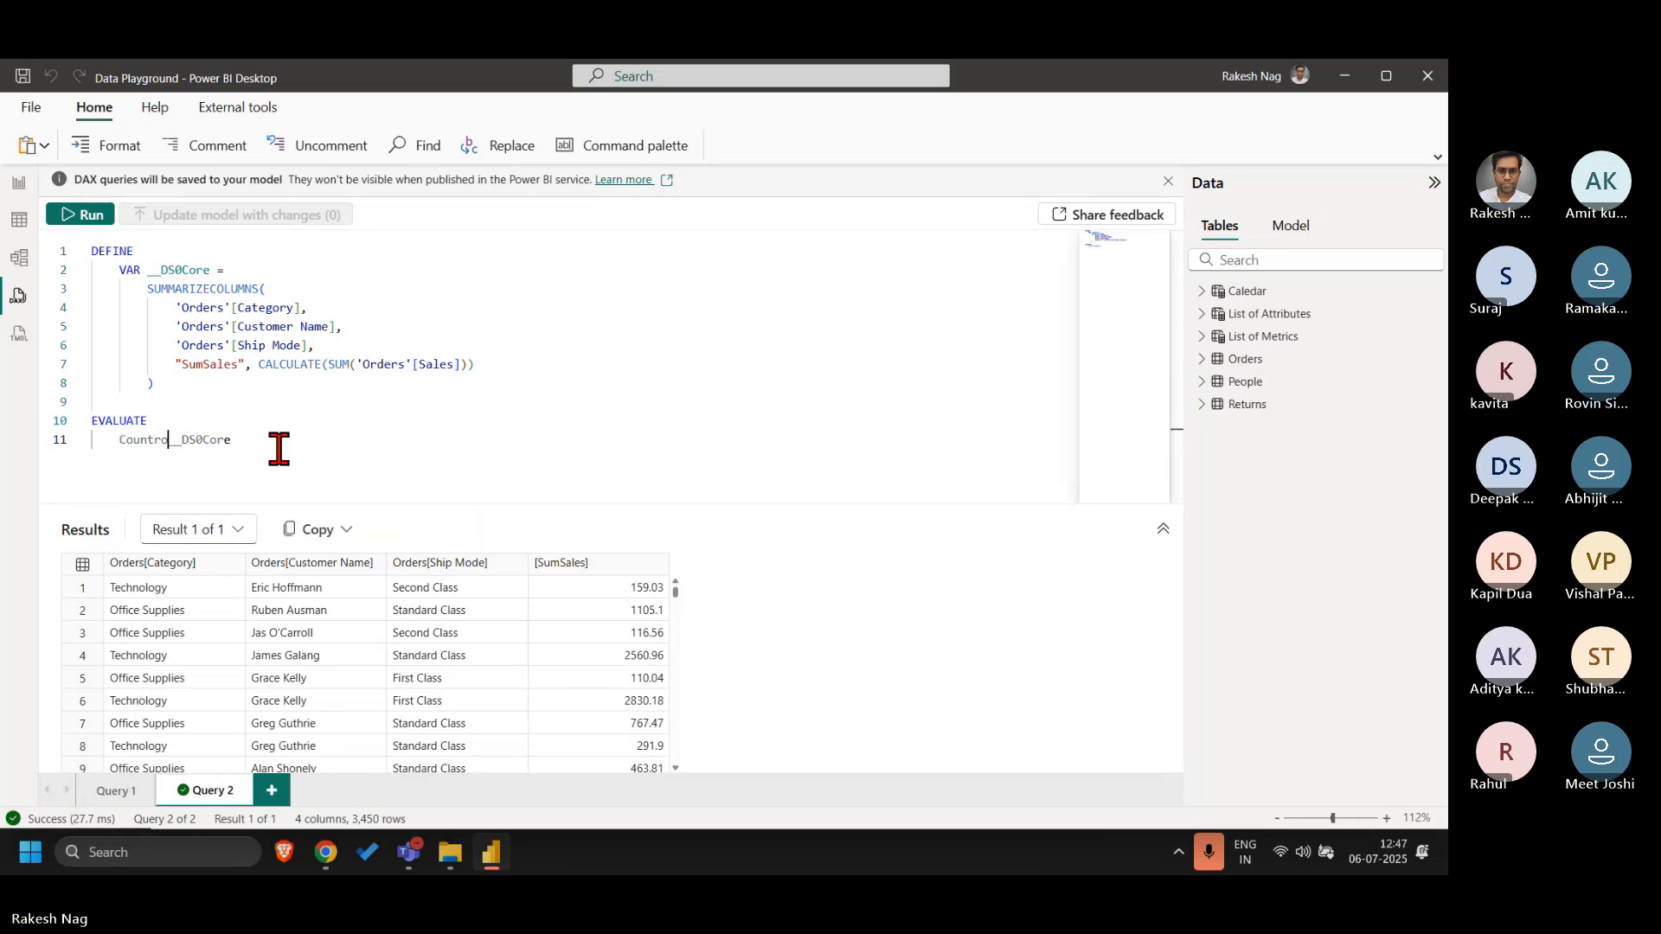
{"action": "type", "text": "("}
{"action": "key", "text": "End"}
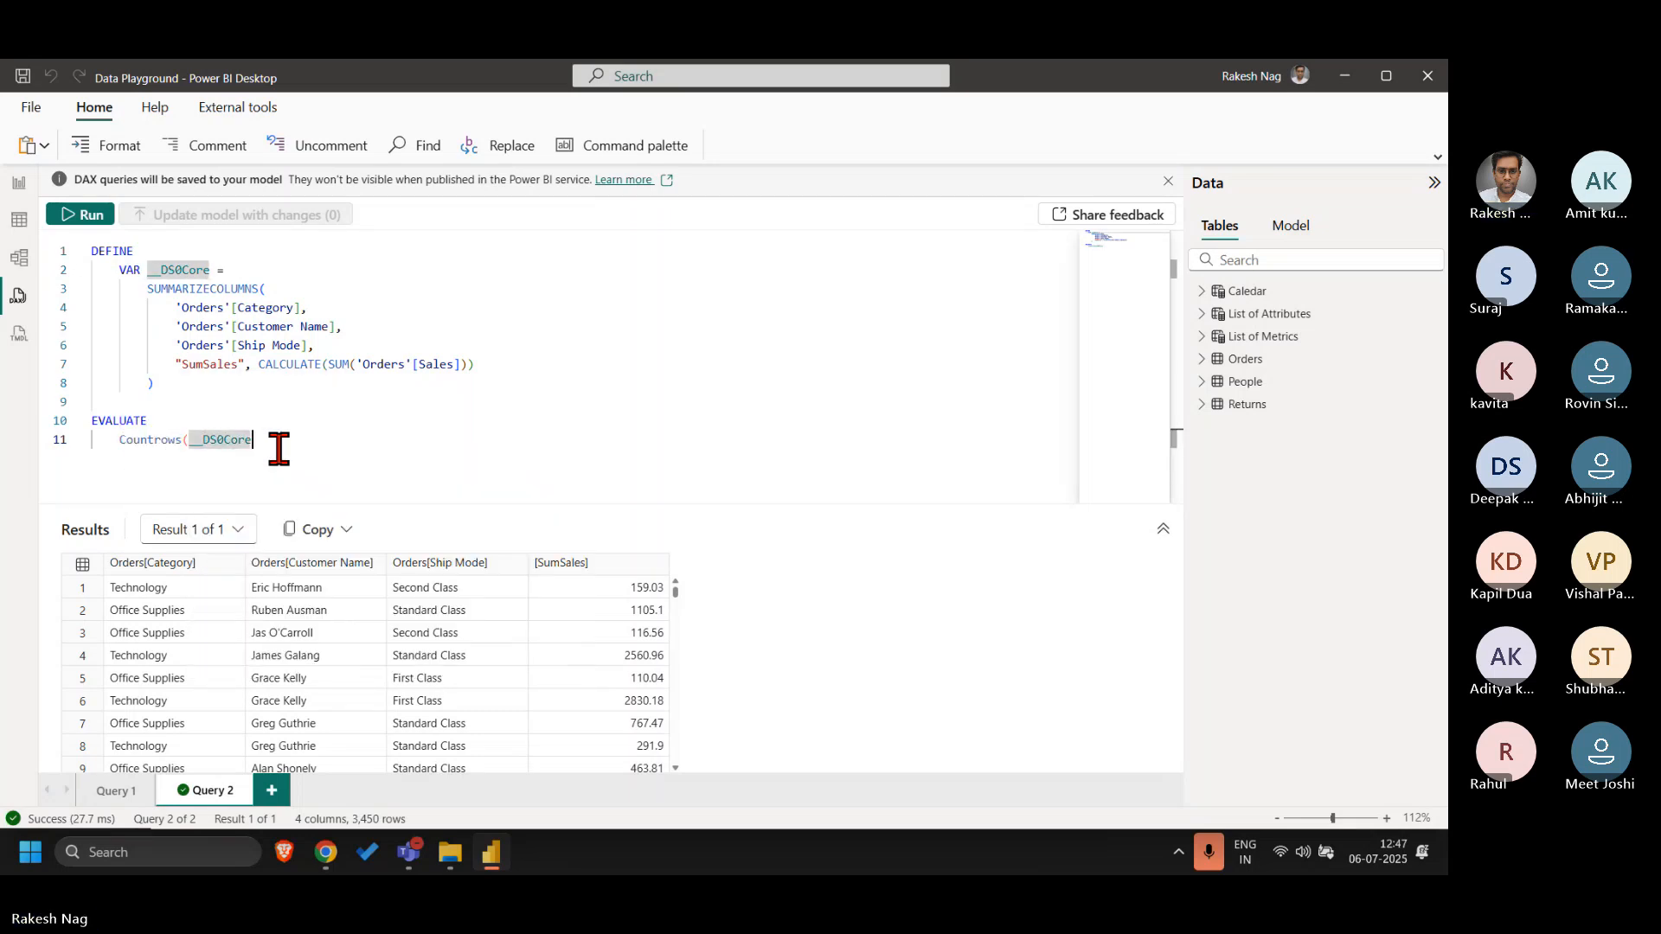
{"action": "type", "text": ")"}
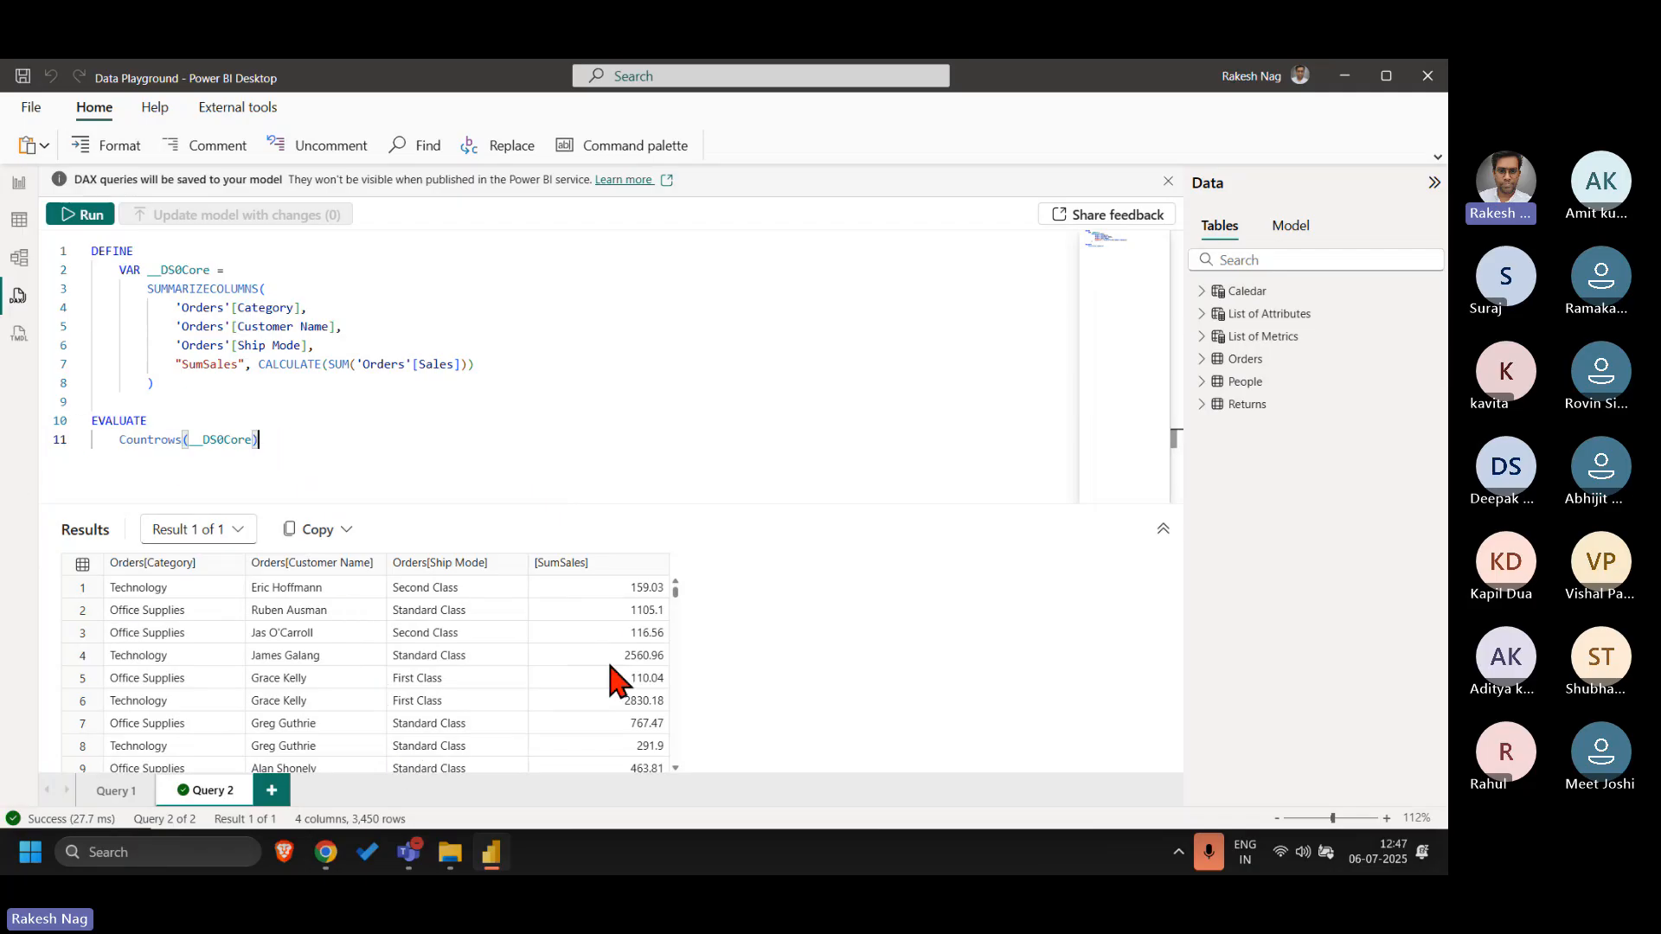
- Enclose the Countrows(__DS0Core) expression in curly braces and run the query
{"action": "left_click_drag", "start_coordinate": [121, 439], "coordinate": [345, 449]}
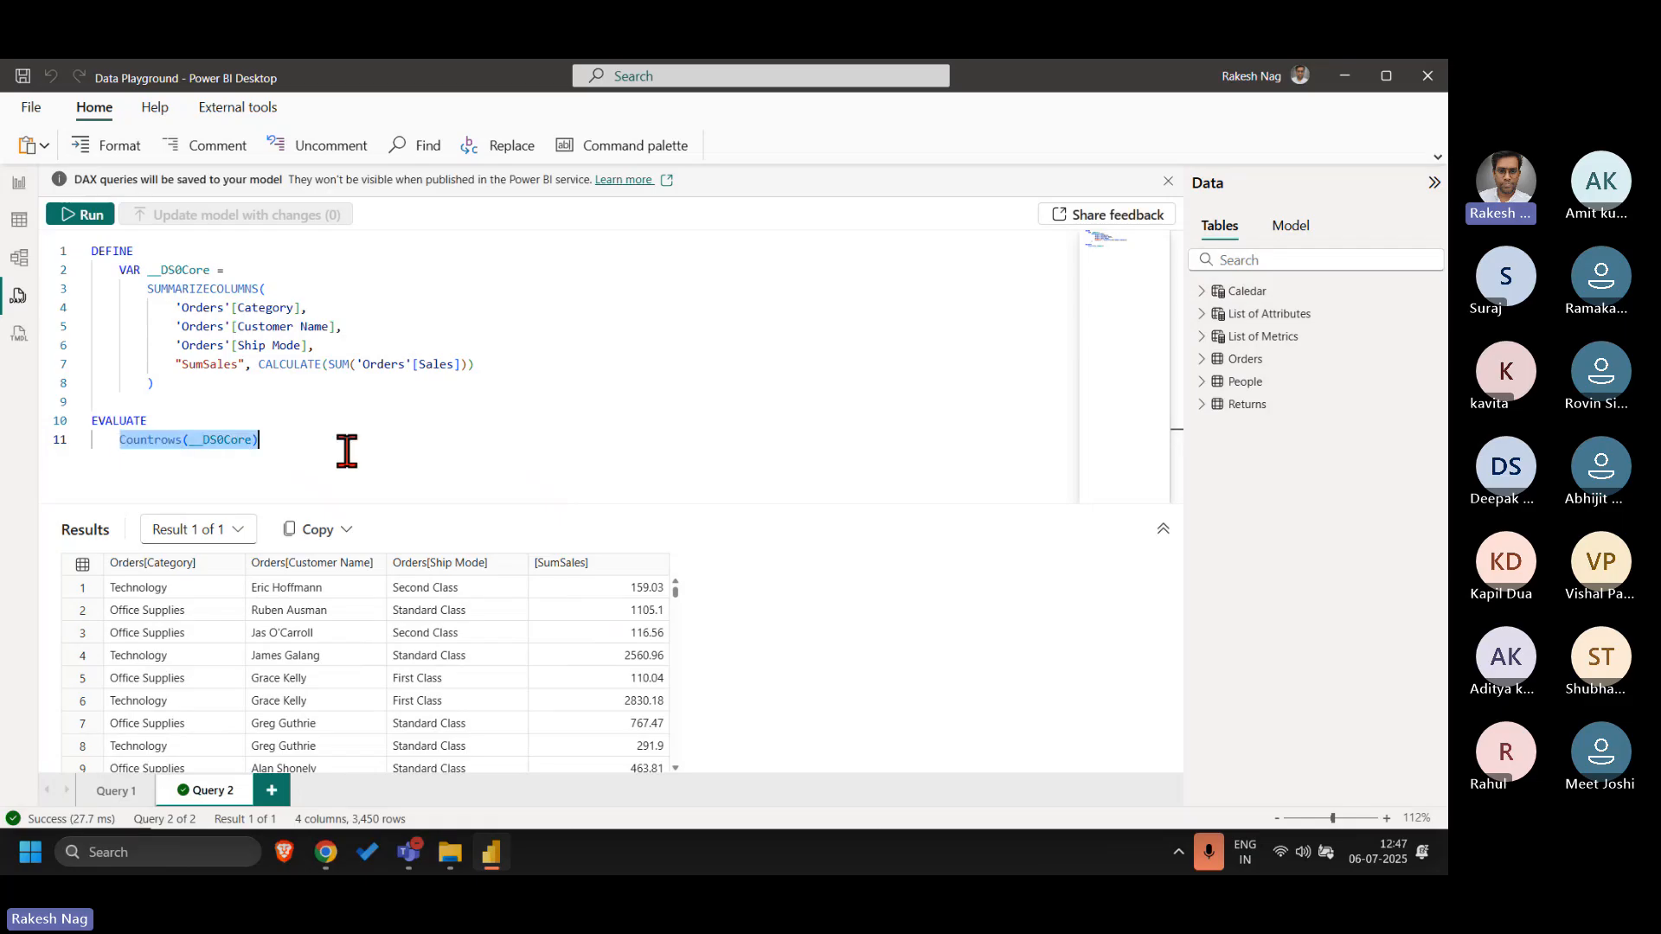
{"action": "left_click", "coordinate": [347, 450]}
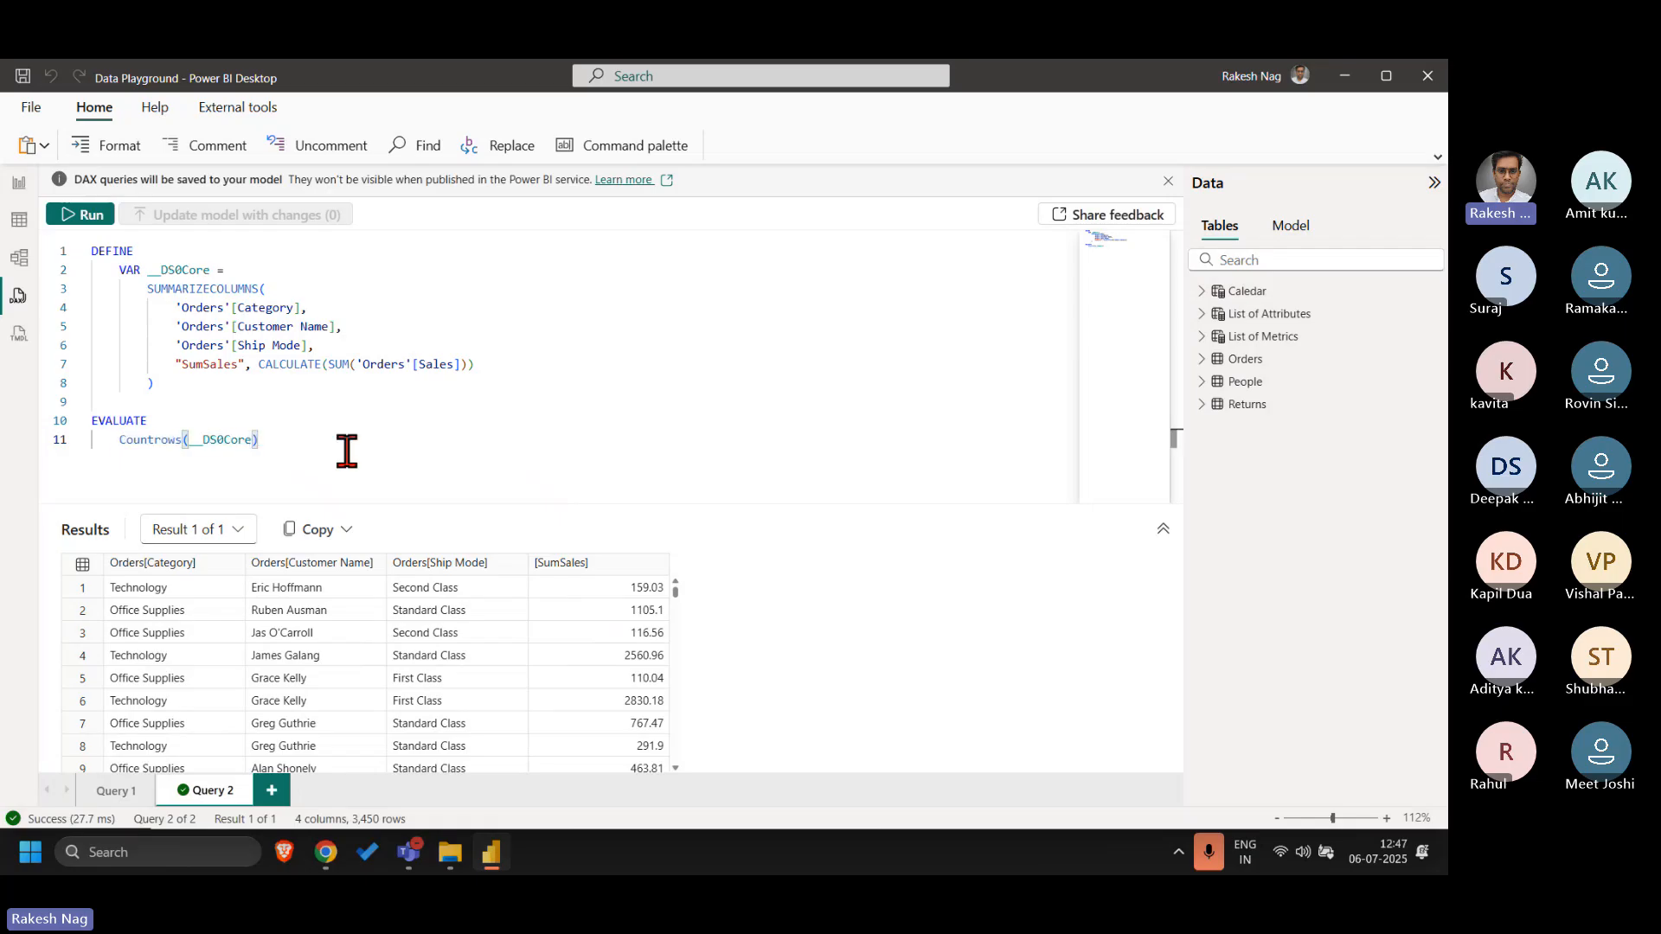
{"action": "type", "text": ")"}
{"action": "type", "text": "{"}
{"action": "left_click", "coordinate": [92, 216]}
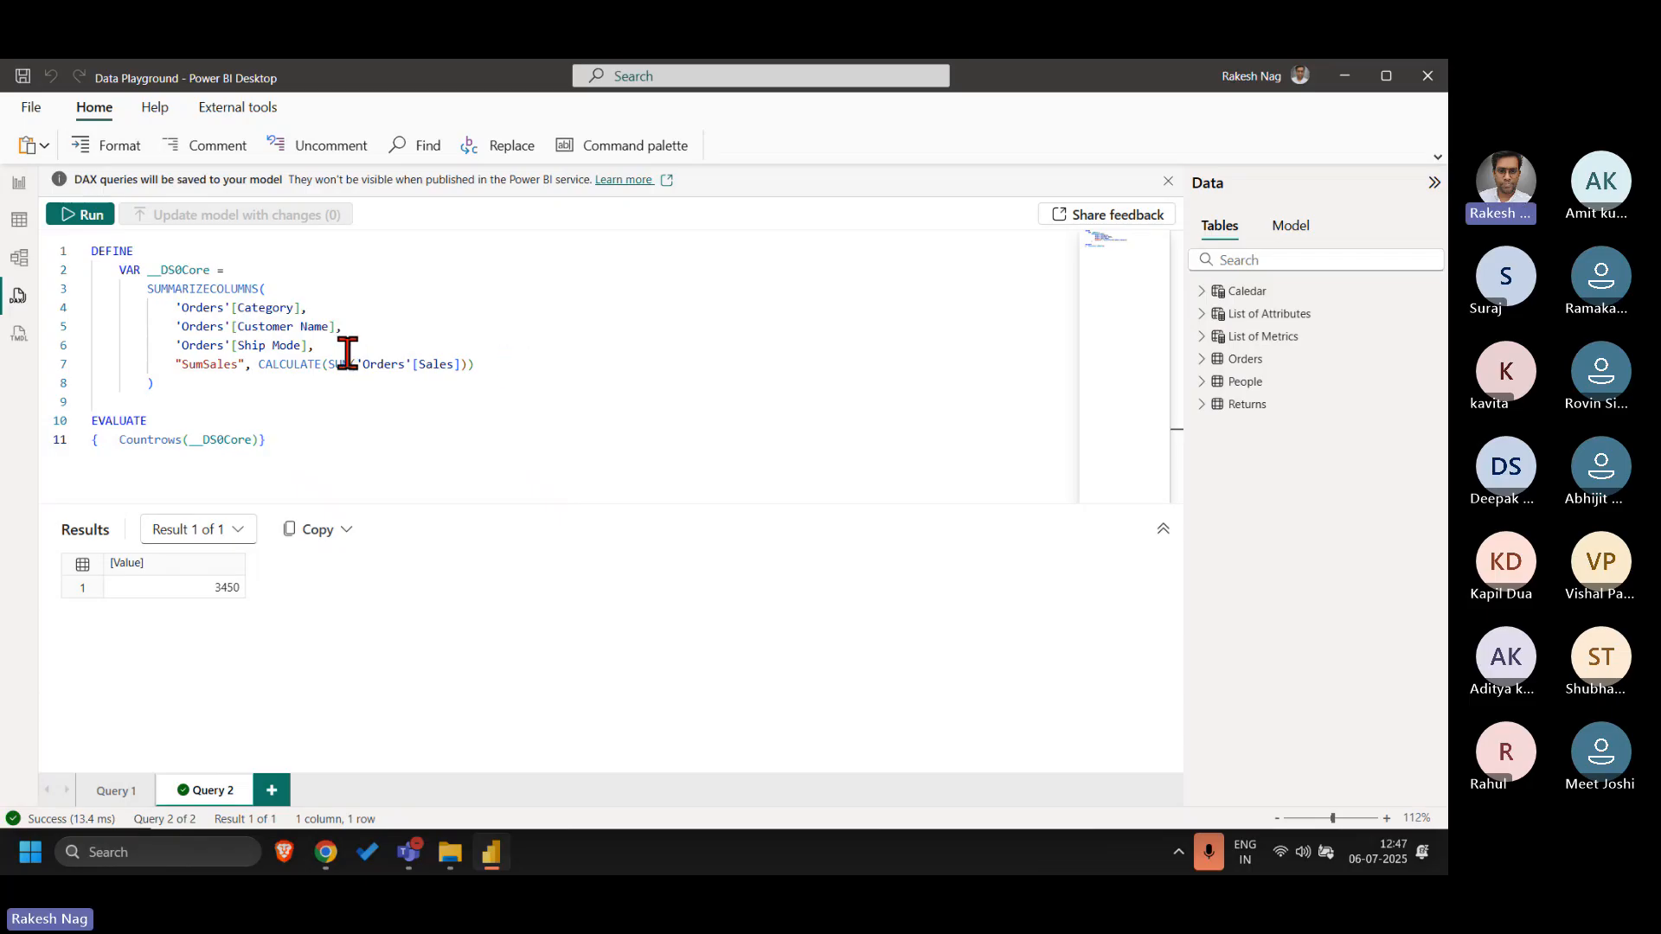
- Copy the entire row-count query and return to the report page with the Performance analyzer collapsed
{"action": "left_click_drag", "start_coordinate": [345, 351], "coordinate": [44, 311]}
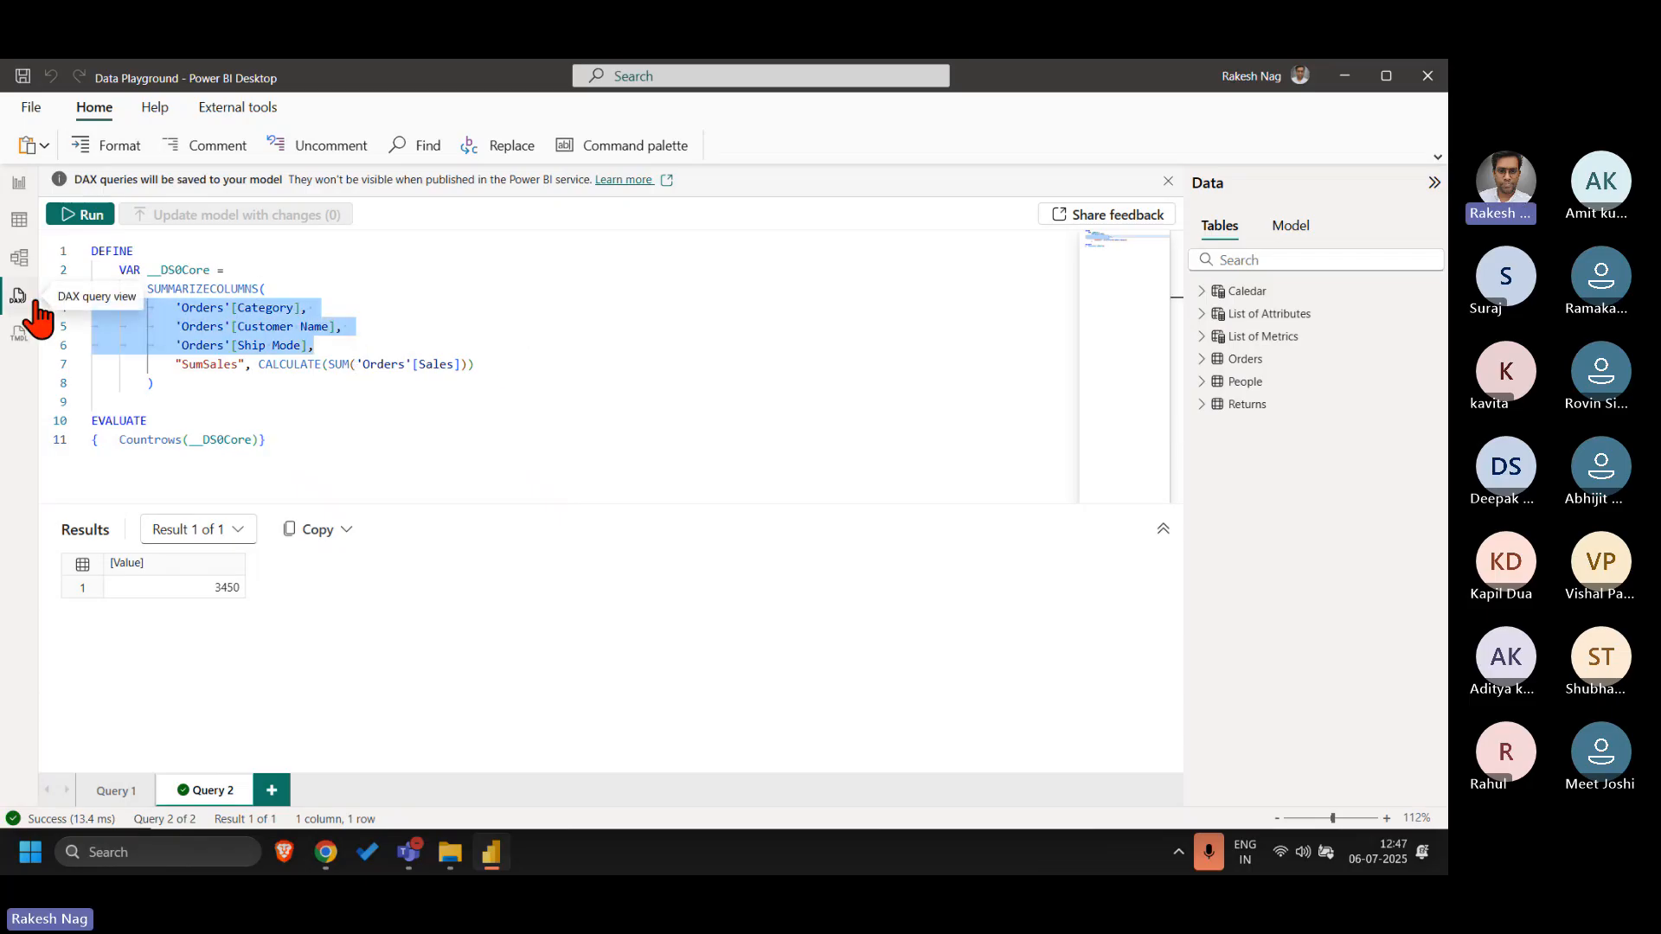
{"action": "left_click", "coordinate": [334, 449]}
{"action": "key", "text": "ctrl+a"}
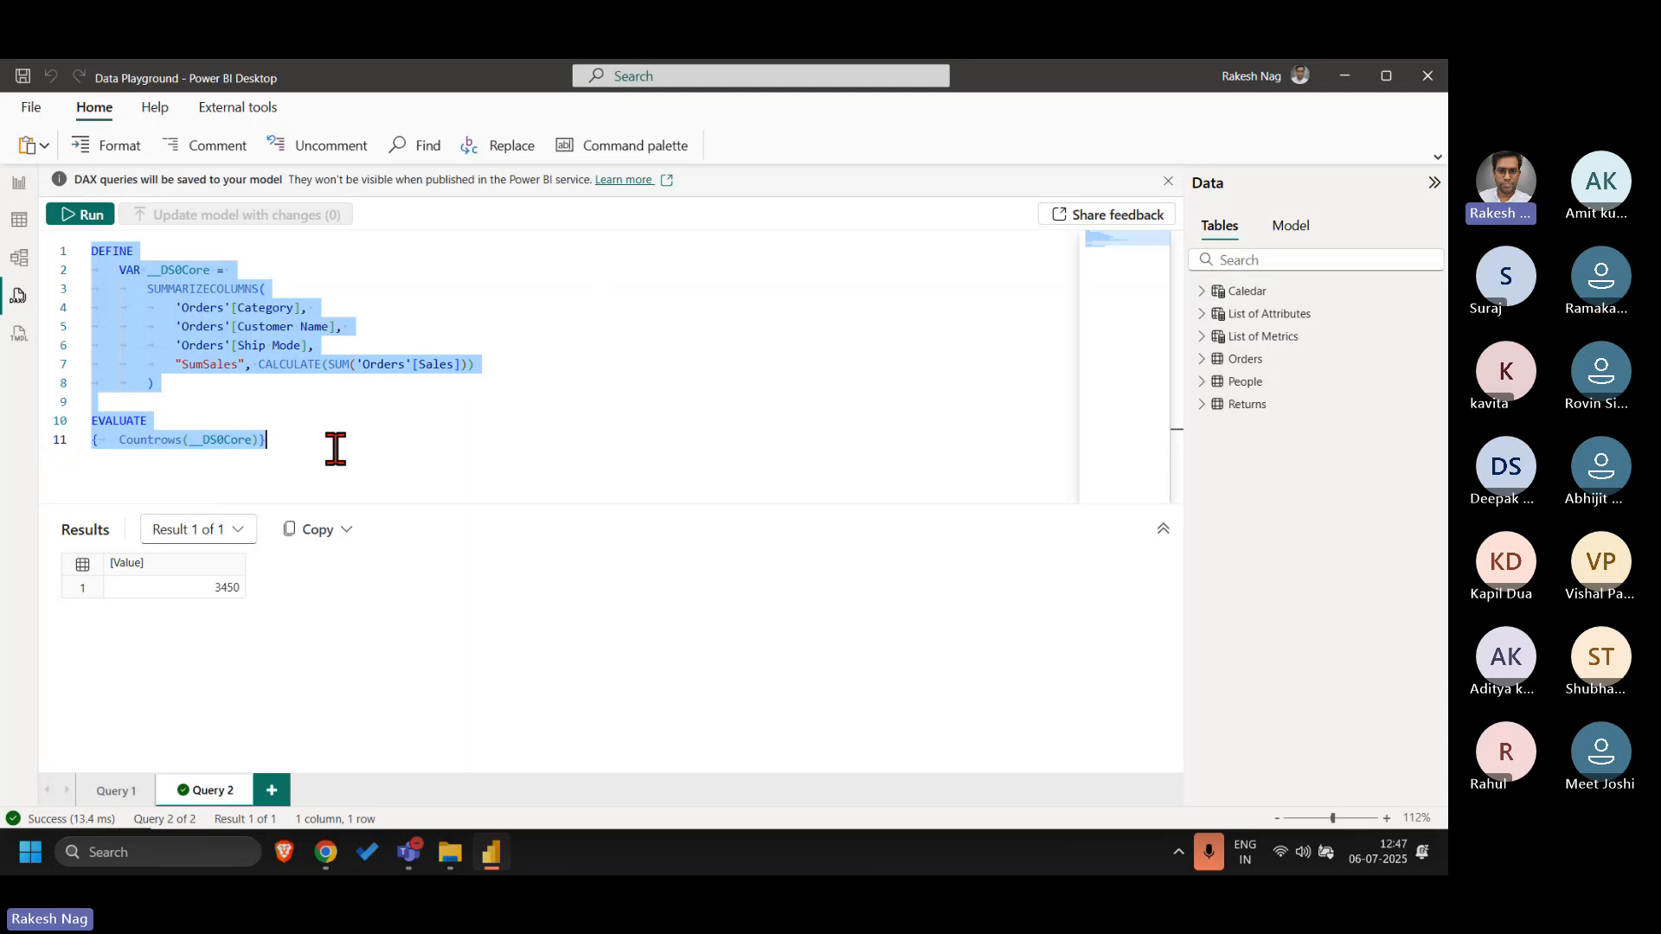
{"action": "left_click", "coordinate": [18, 185]}
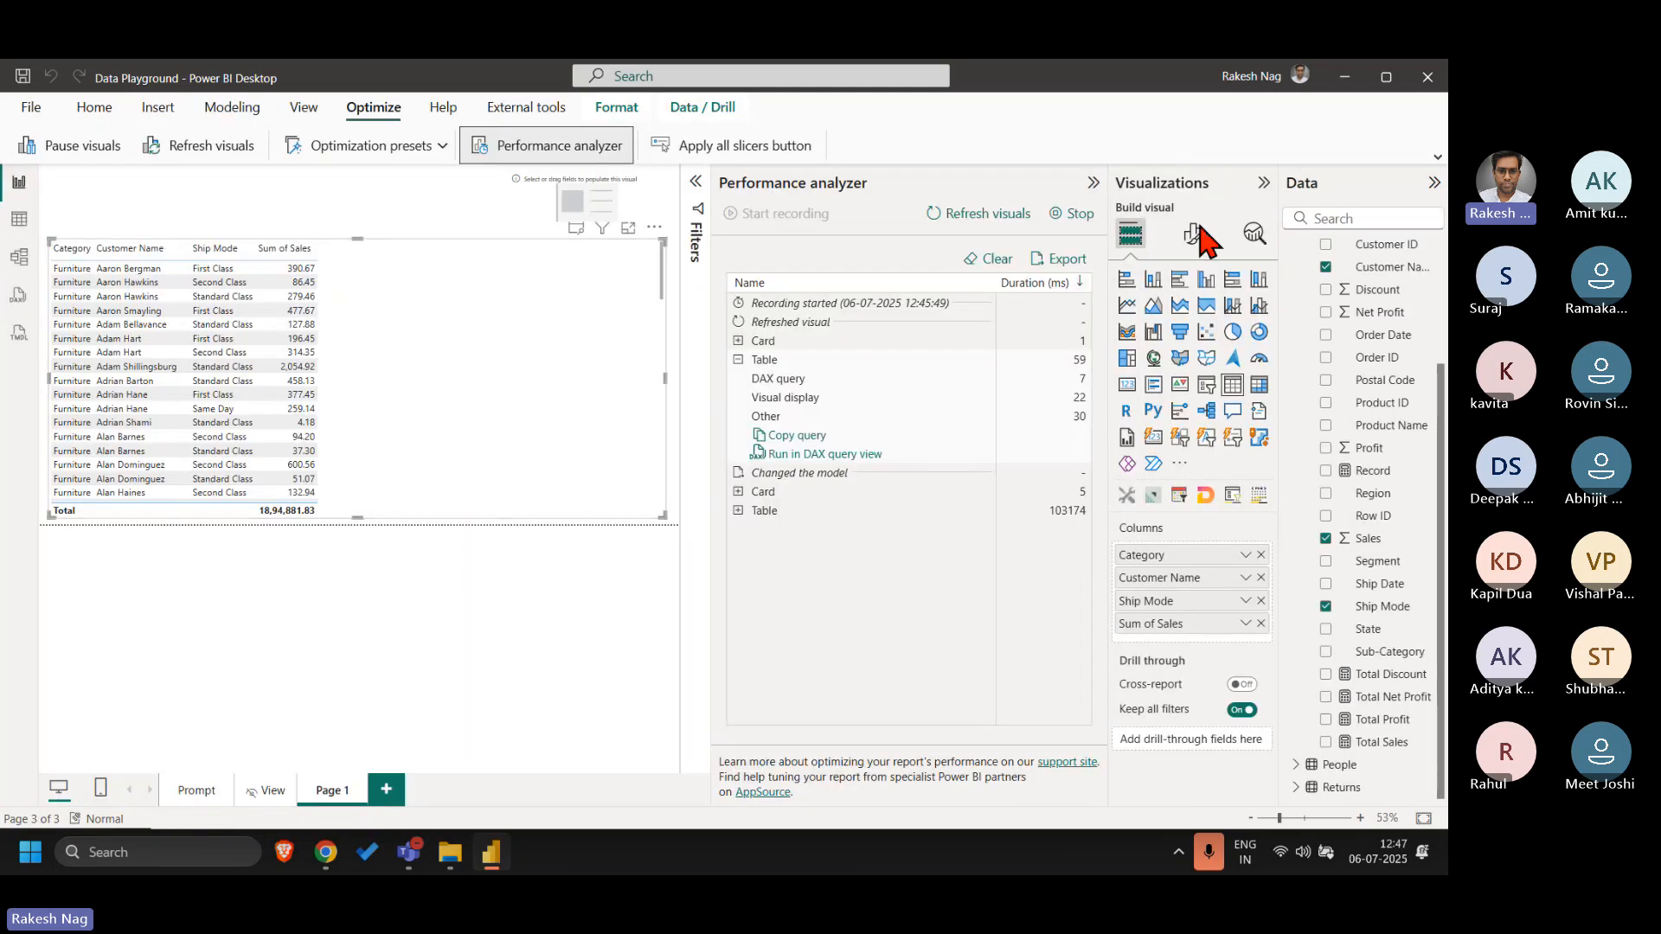
{"action": "left_click", "coordinate": [1093, 182]}
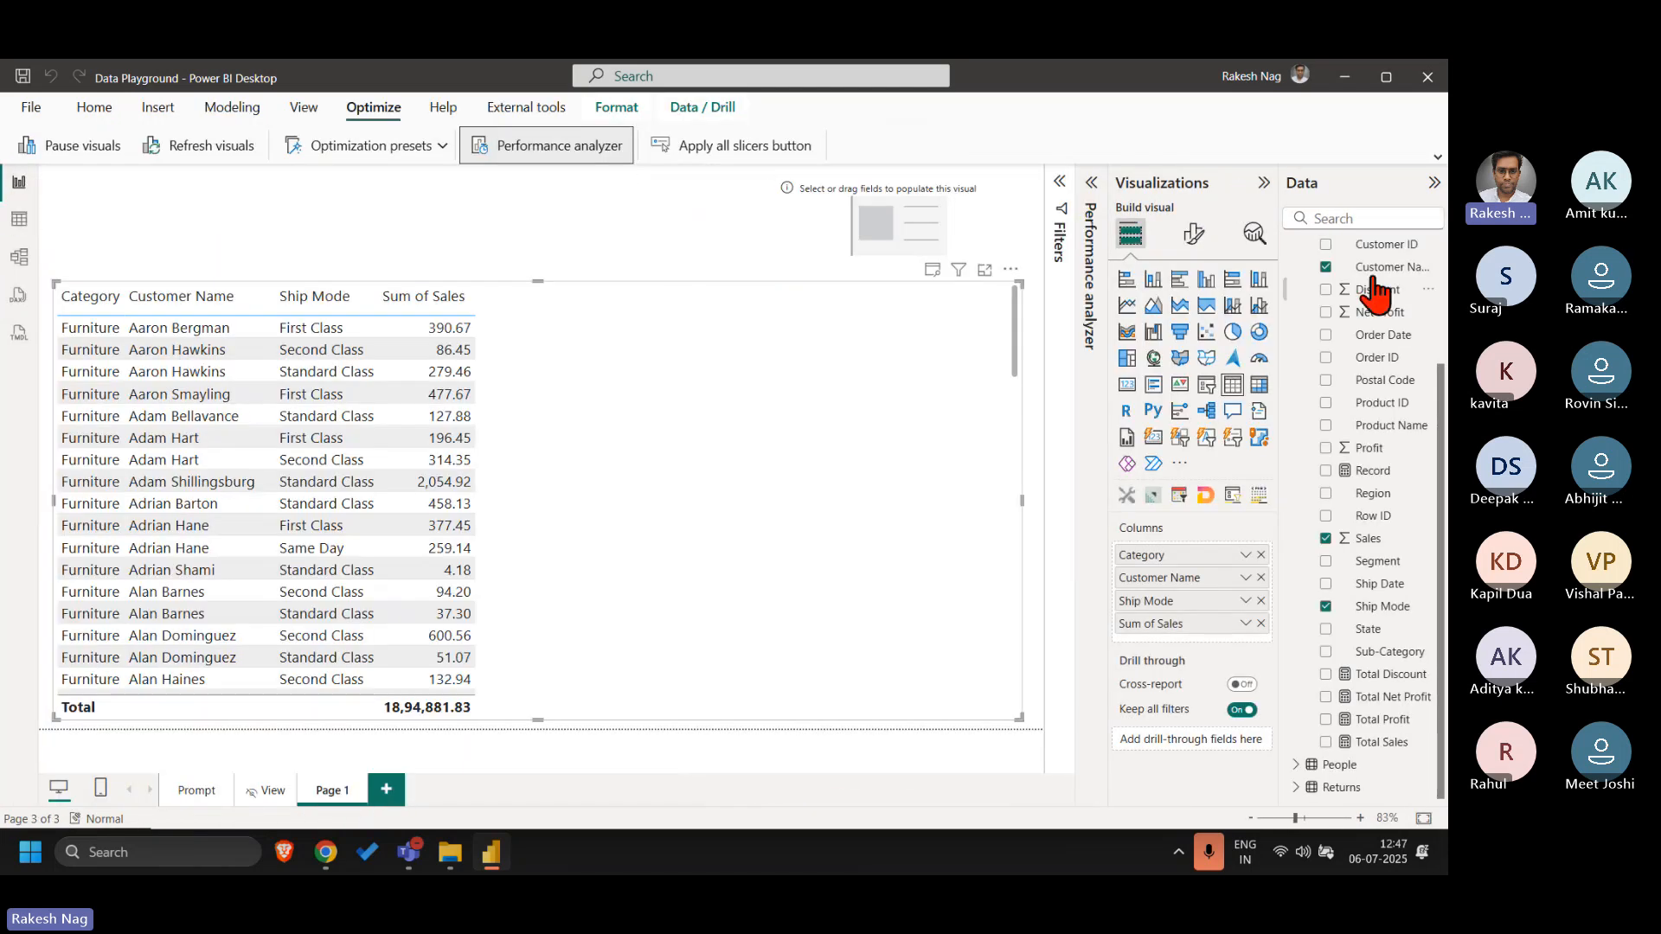
{"action": "scroll", "coordinate": [1353, 522], "scroll_direction": "up", "scroll_amount": 3}
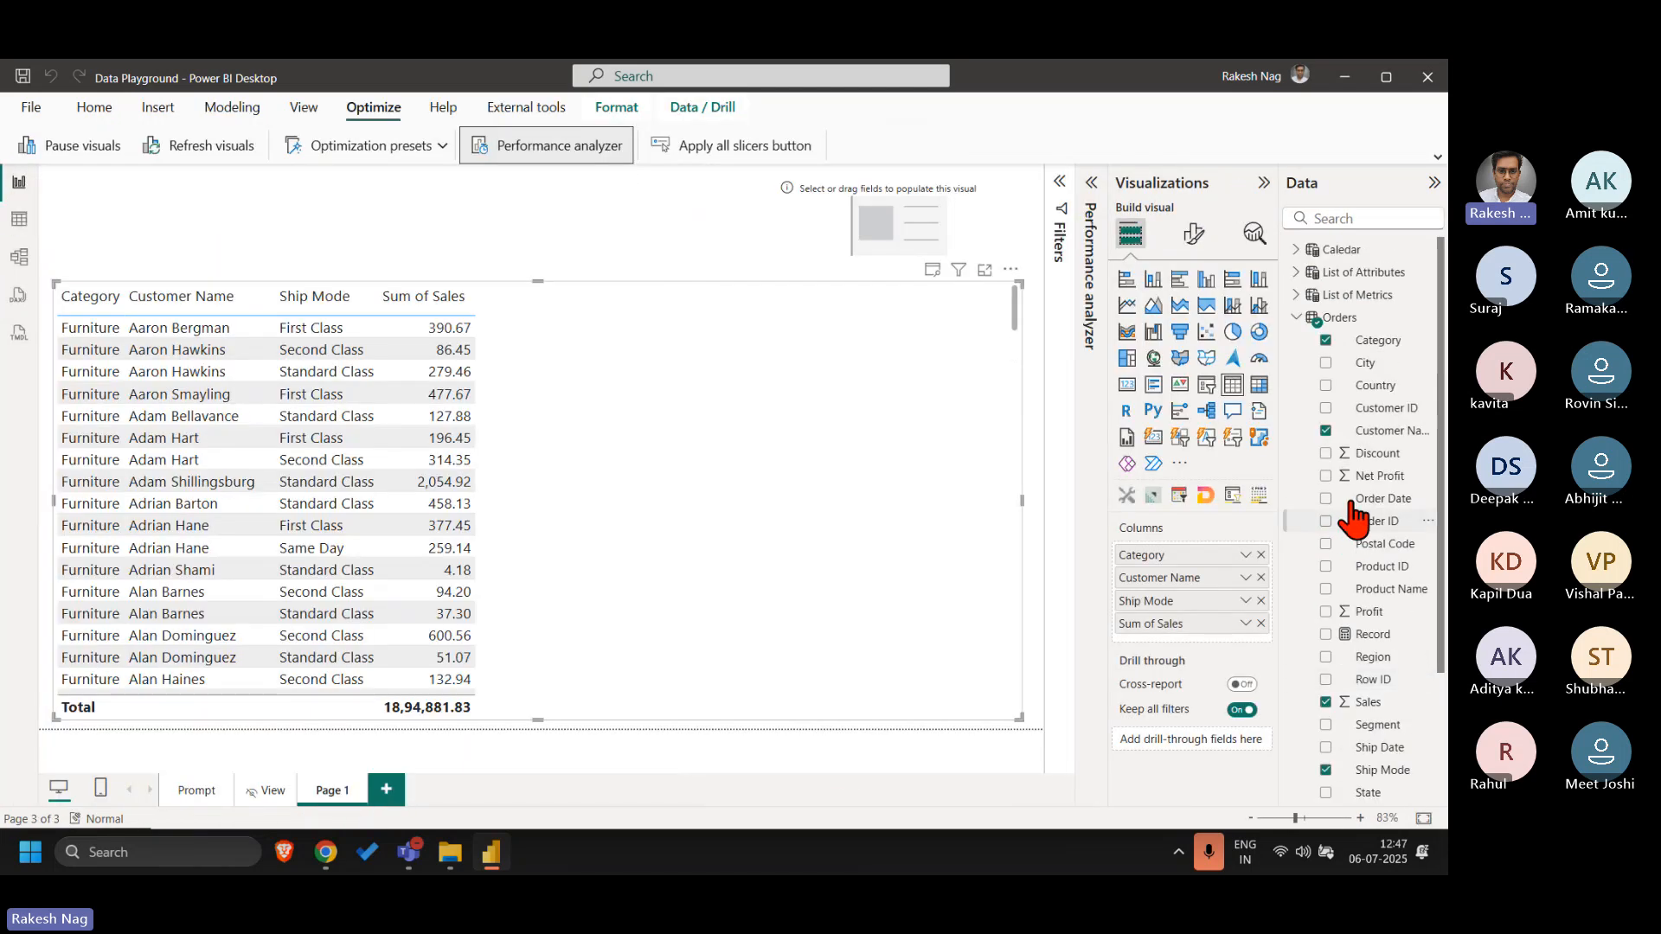
{"action": "right_click", "coordinate": [1358, 327]}
{"action": "left_click", "coordinate": [1273, 353]}
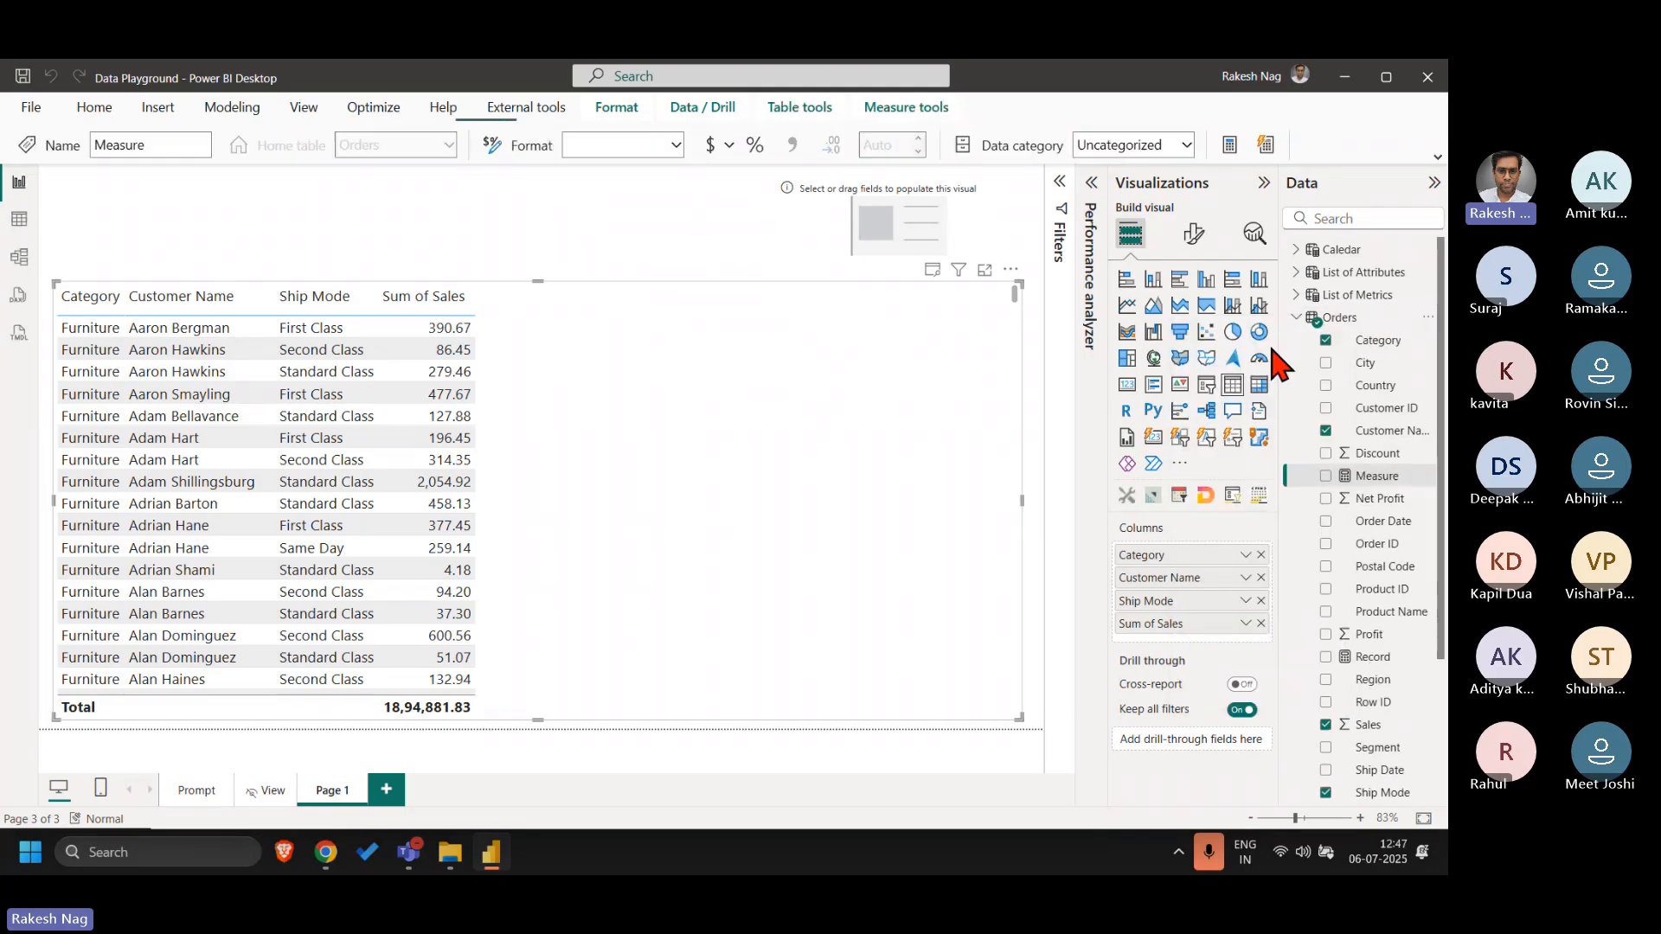
{"action": "left_click", "coordinate": [1337, 318]}
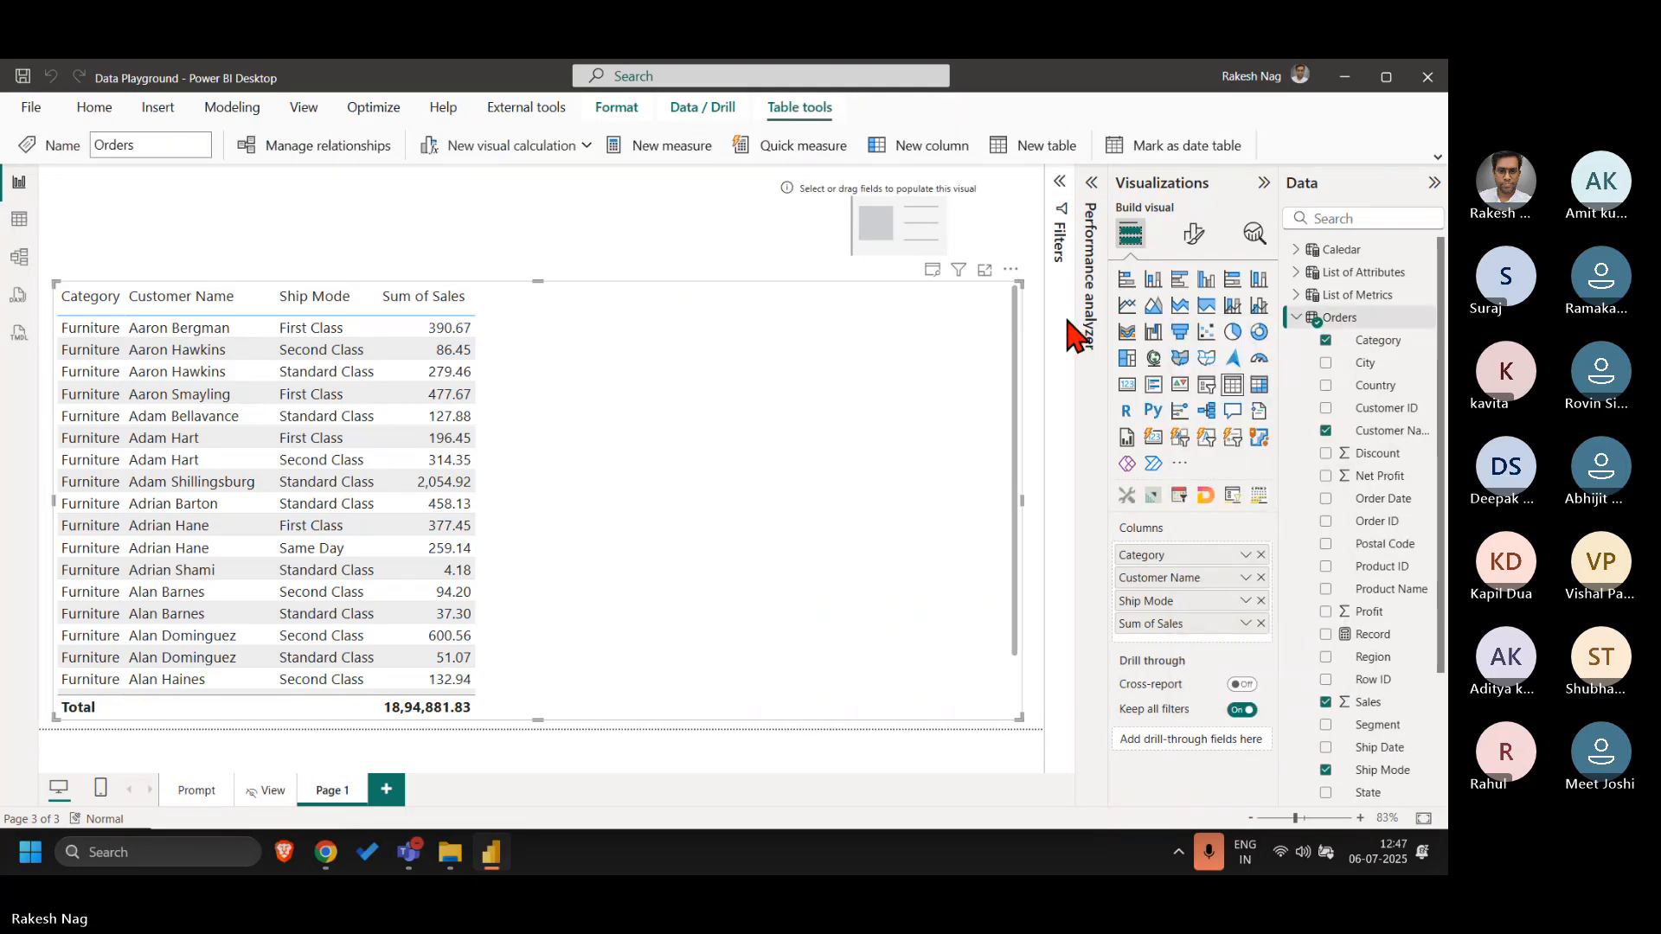
- Create a measure named Record in the Caledar table with the copied row-count query as its expression
{"action": "left_click", "coordinate": [1296, 318]}
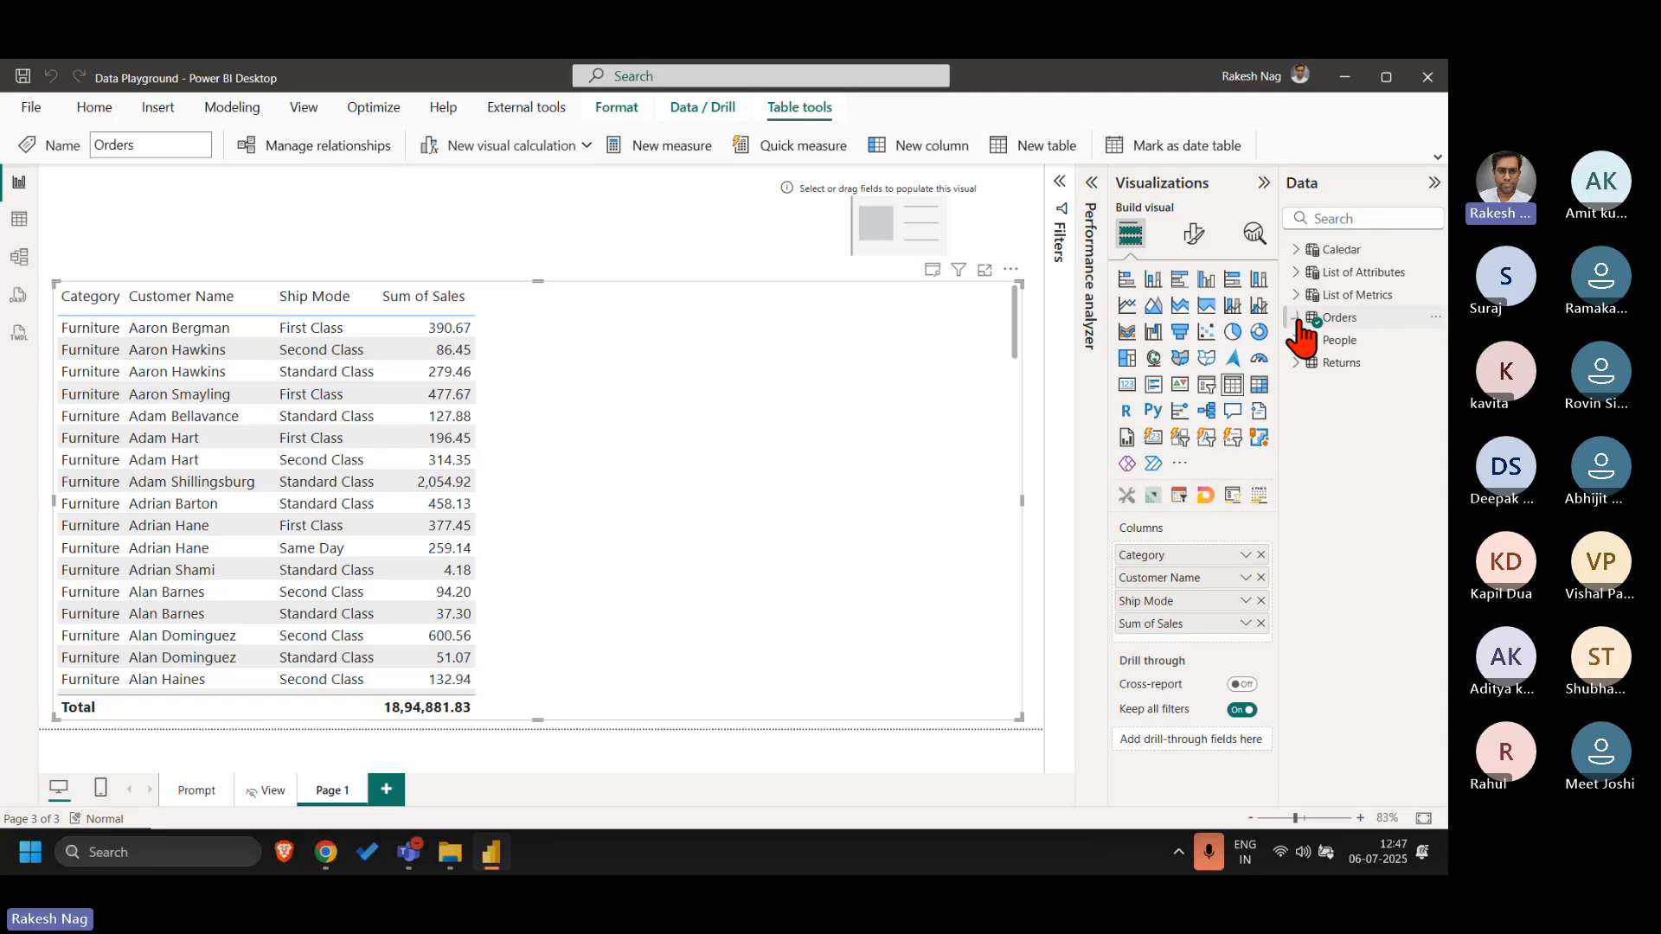
{"action": "left_click", "coordinate": [1297, 250]}
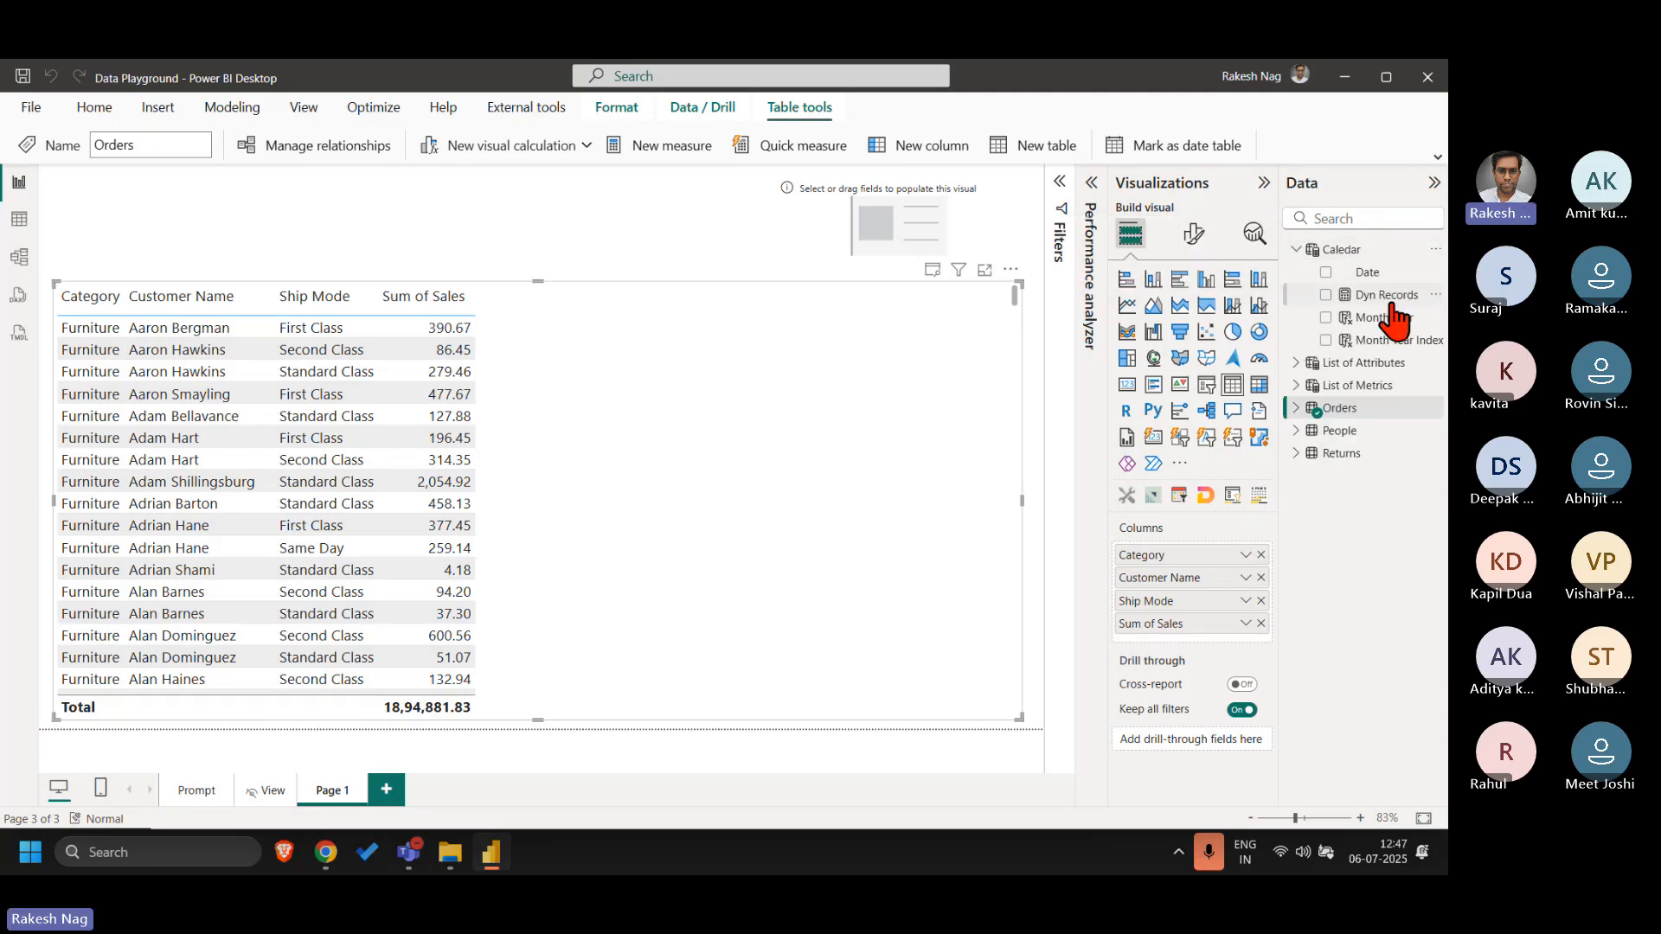
{"action": "right_click", "coordinate": [1347, 259]}
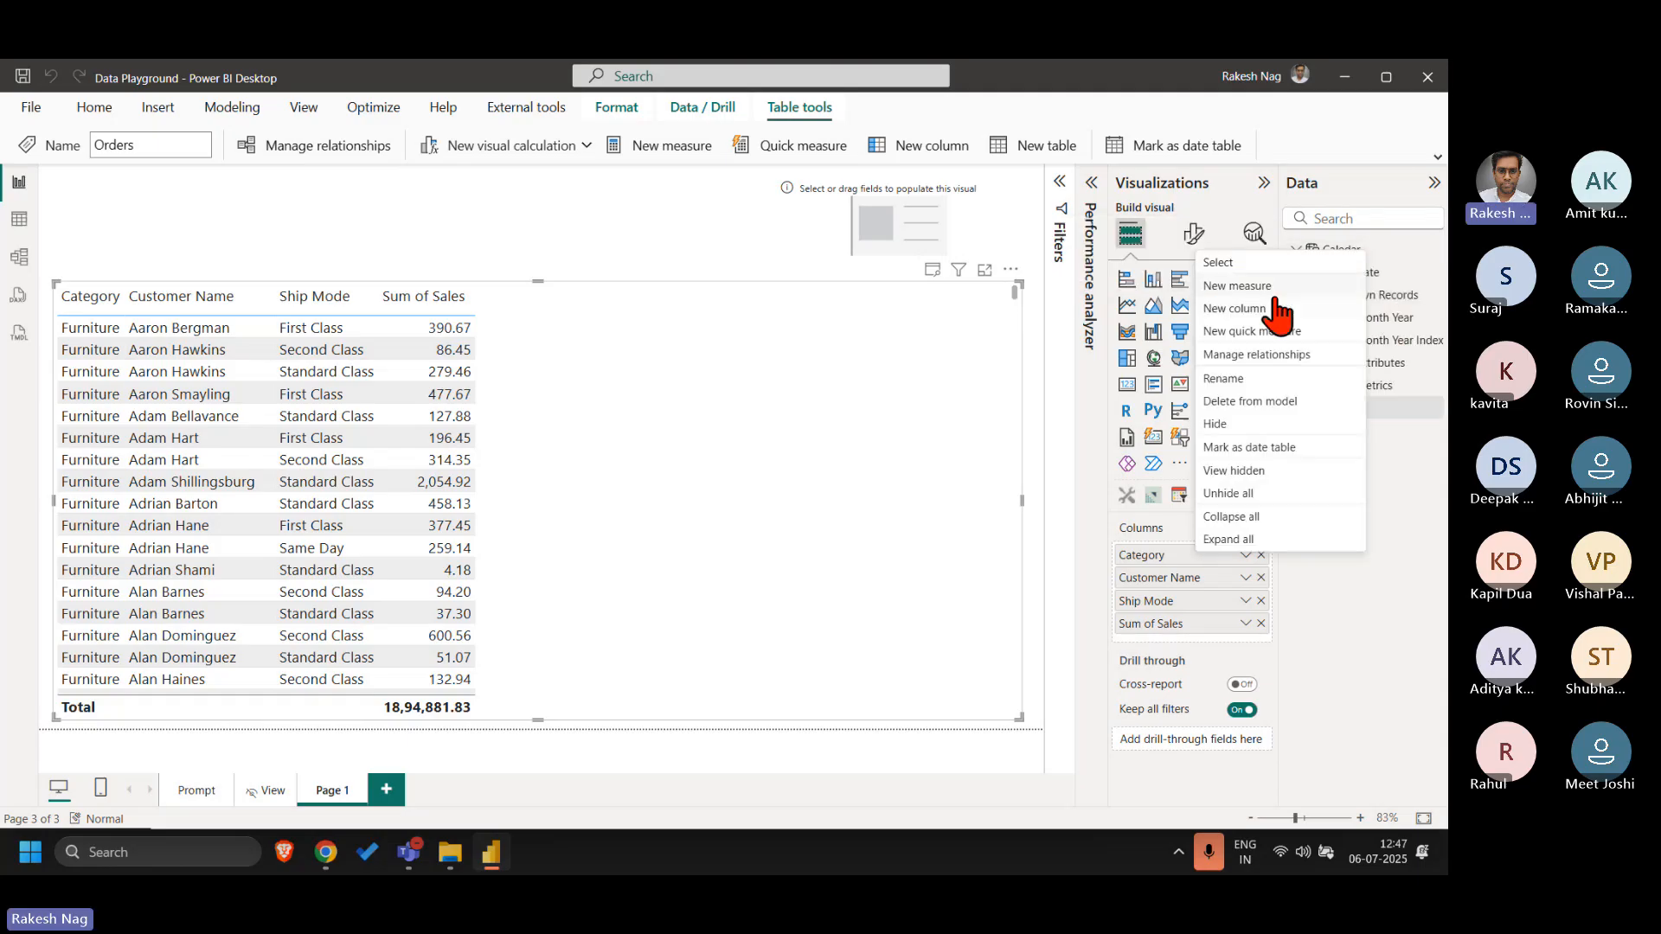
{"action": "left_click", "coordinate": [1274, 292]}
{"action": "type", "text": "Record = DEFINE"}
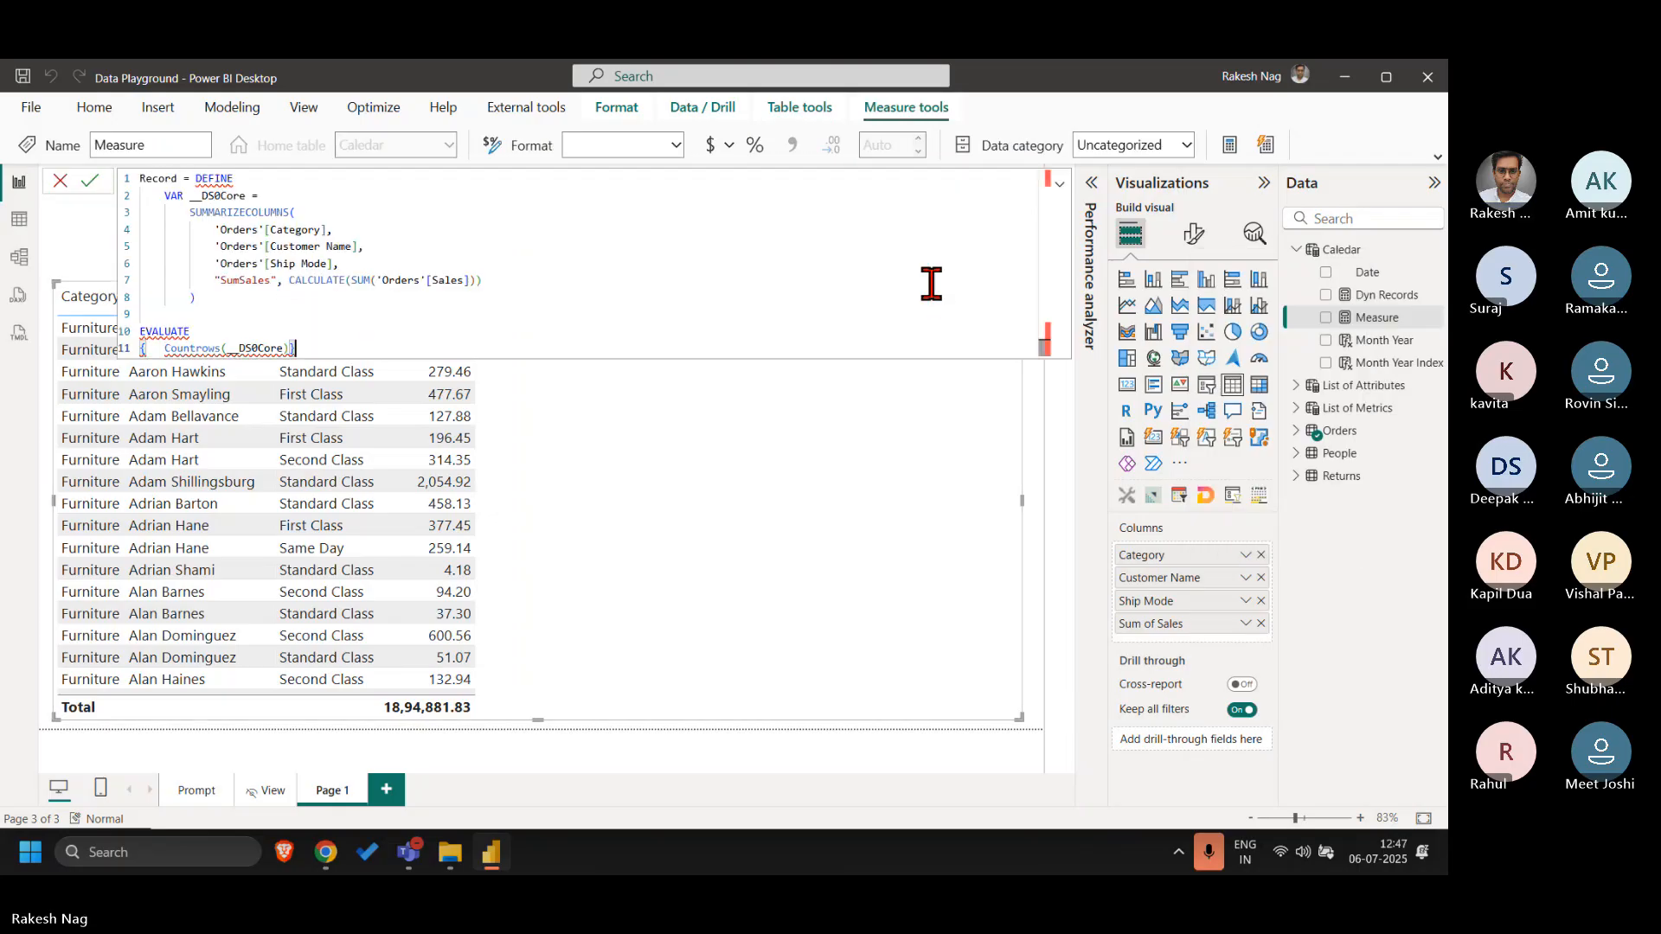
{"action": "type", "text": "= DEFINE     VAR __DS0Core =         SUMMARIZECOLUMNS(             'Orders'[Category],             'Orders'[Customer Name],             'Orders'[Ship Mode],             \"SumSales\", CALCULATE(SUM('Orders'[Sales]))         )  EVALUATE { Countrows(__DS0Core)}"}
{"action": "scroll", "coordinate": [497, 259], "scroll_direction": "up", "scroll_amount": 2}
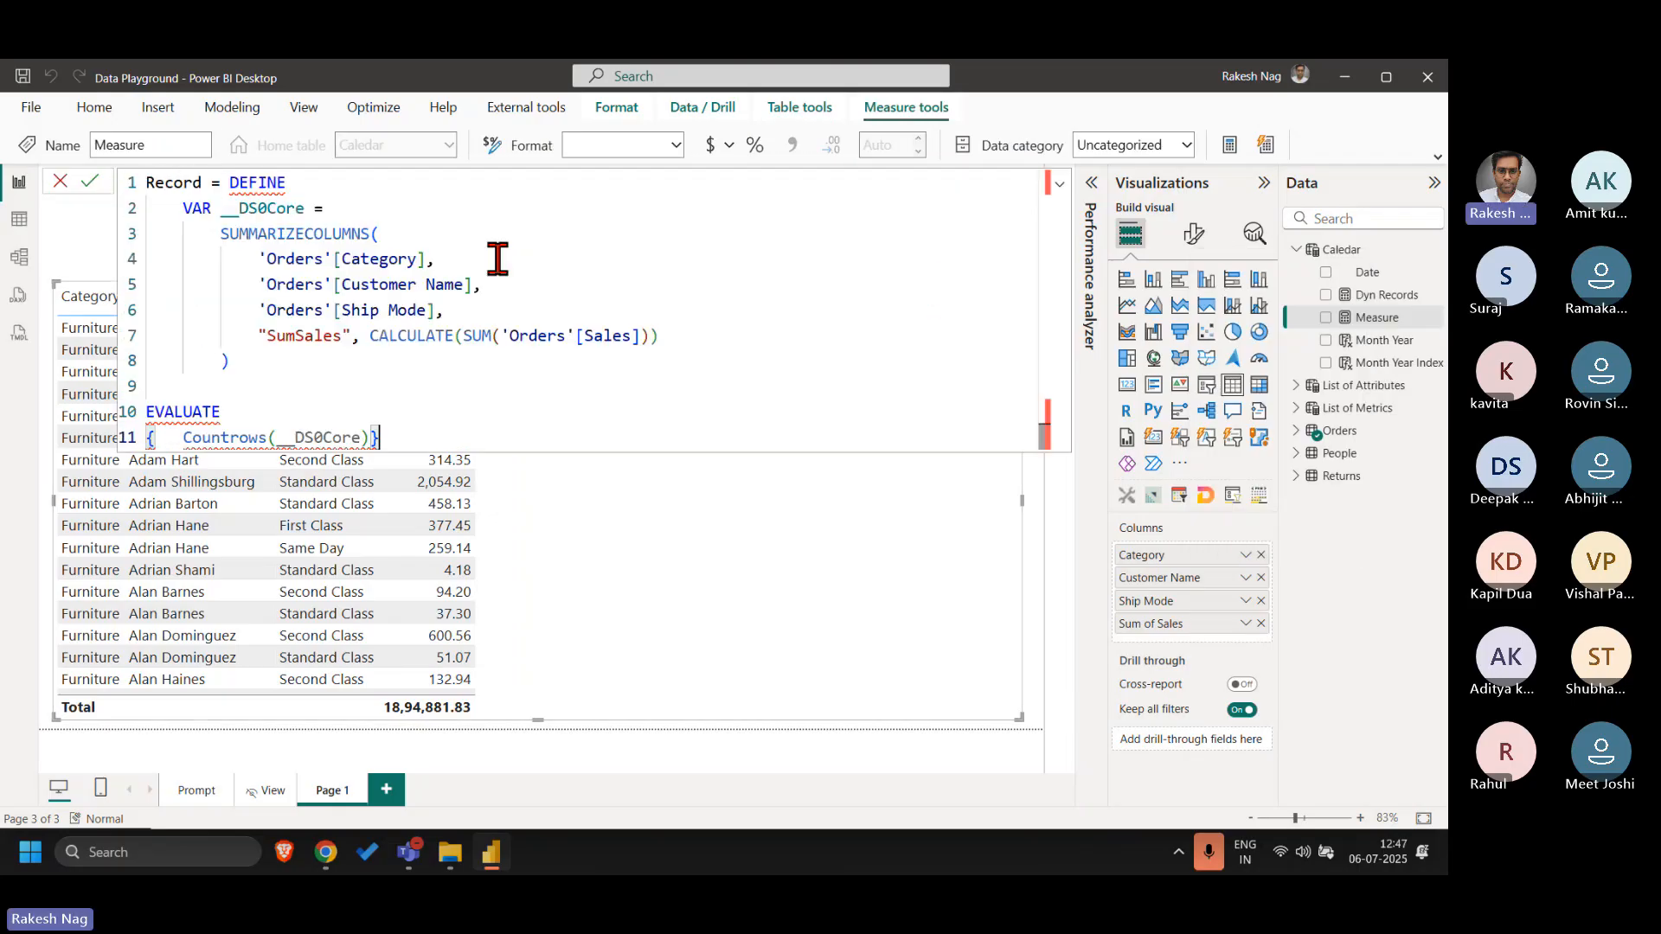
- Remove the DEFINE keyword from the Record measure and outdent the VAR __DS0Core line
{"action": "left_click", "coordinate": [290, 180]}
{"action": "key", "text": "BackSpace"}
{"action": "key", "text": "BackSpace"}
{"action": "key", "text": "BackSpace"}
{"action": "key", "text": "BackSpace"}
{"action": "key", "text": "BackSpace"}
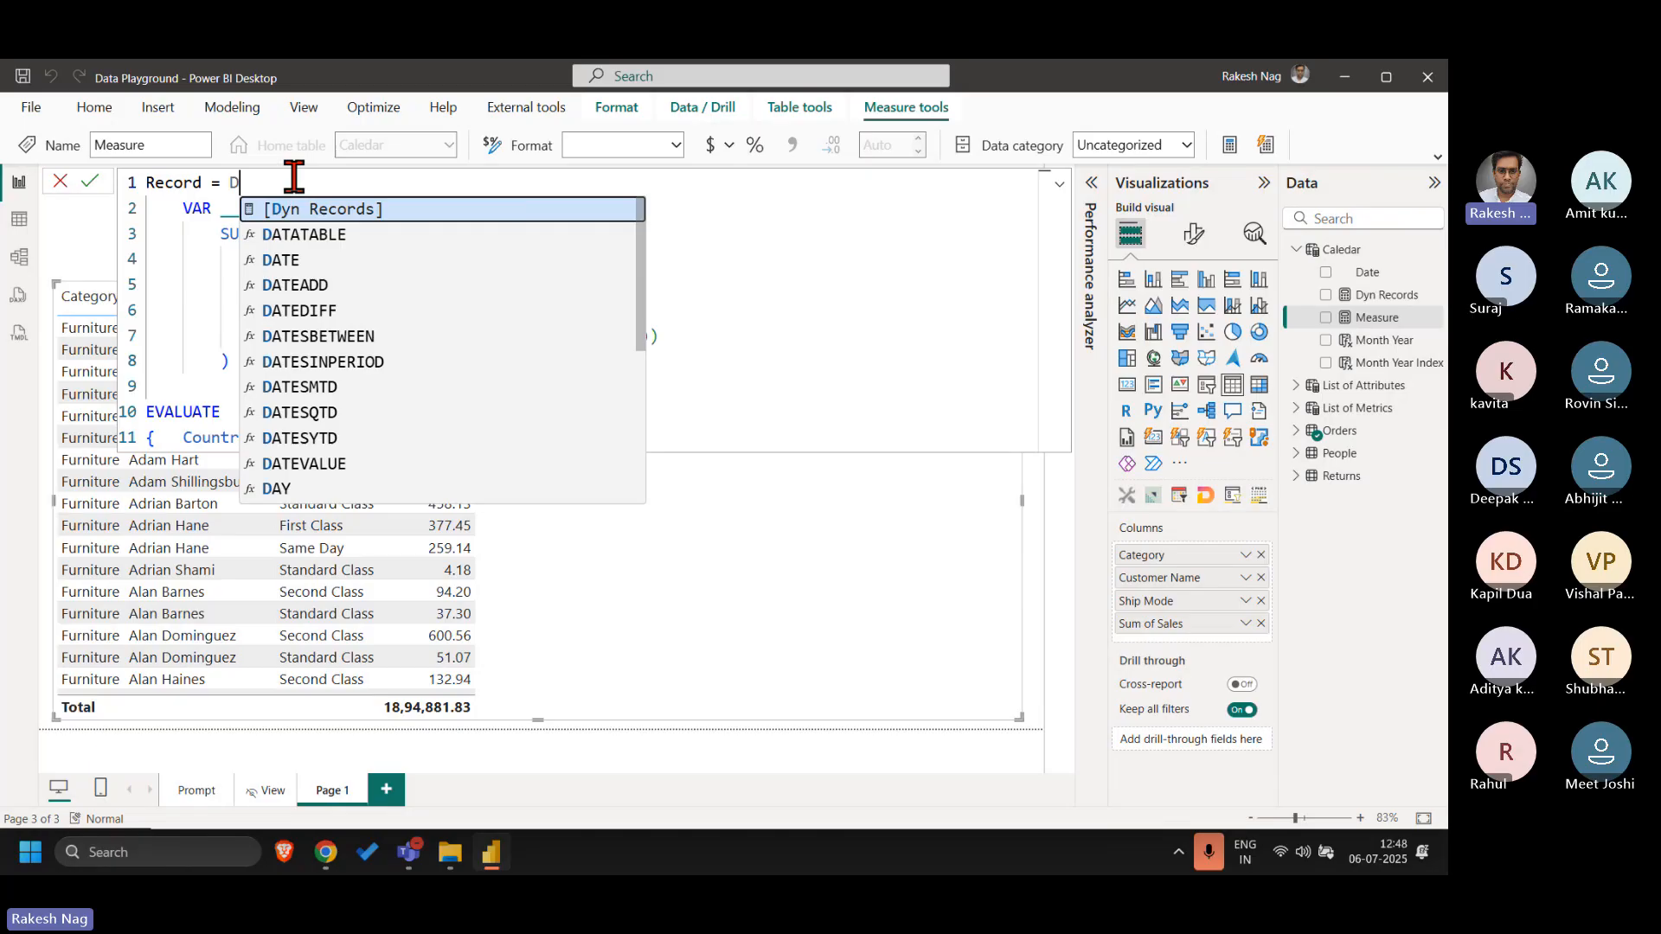
{"action": "key", "text": "BackSpace"}
{"action": "left_click", "coordinate": [362, 205]}
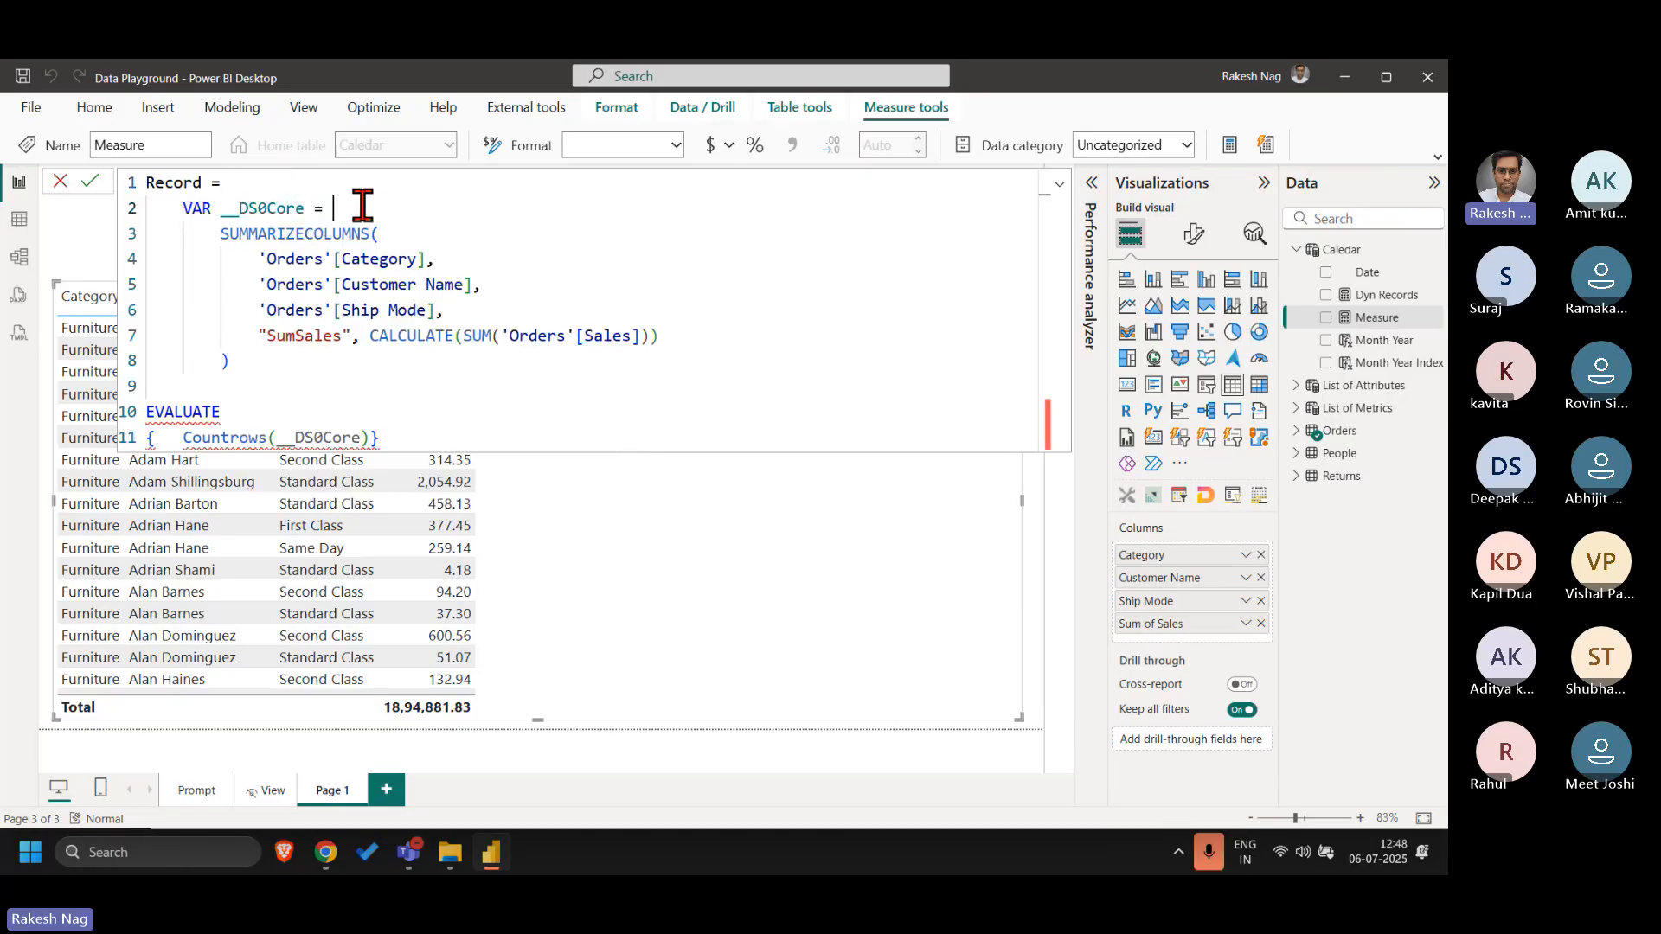
{"action": "key", "text": "shift+Tab"}
- Replace the EVALUATE keyword in the measure with RETURN
{"action": "double_click", "coordinate": [296, 411]}
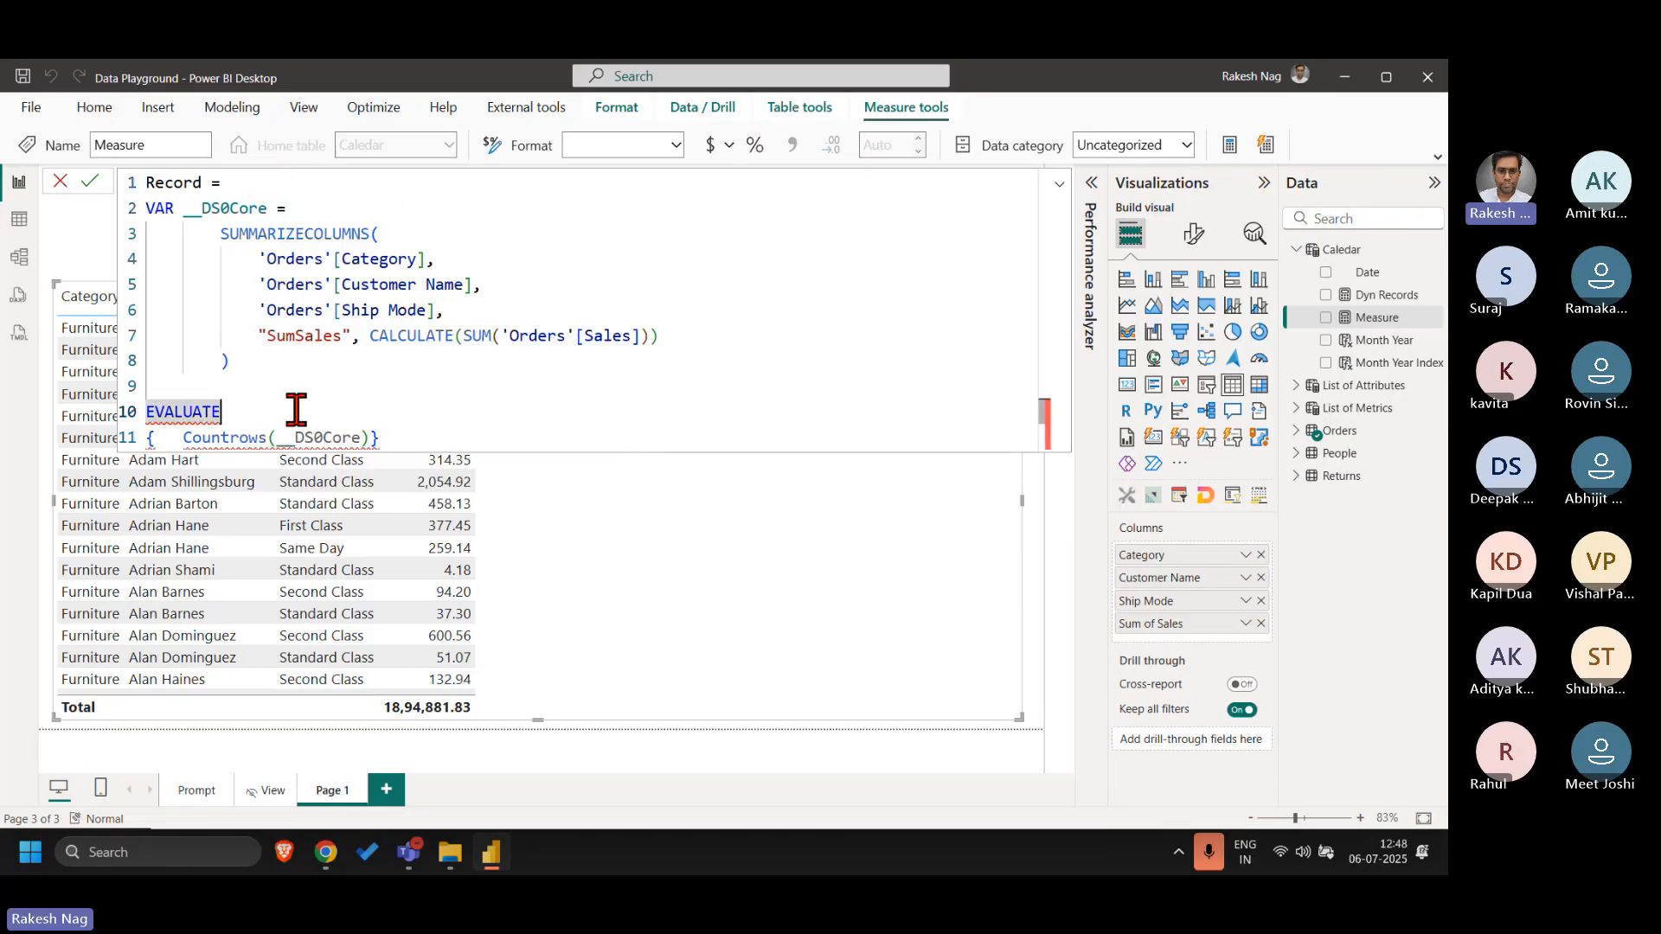
{"action": "key", "text": "BackSpace"}
{"action": "key", "text": "BackSpace"}
{"action": "type", "text": "re"}
{"action": "key", "text": "Tab"}
{"action": "key", "text": "Down"}
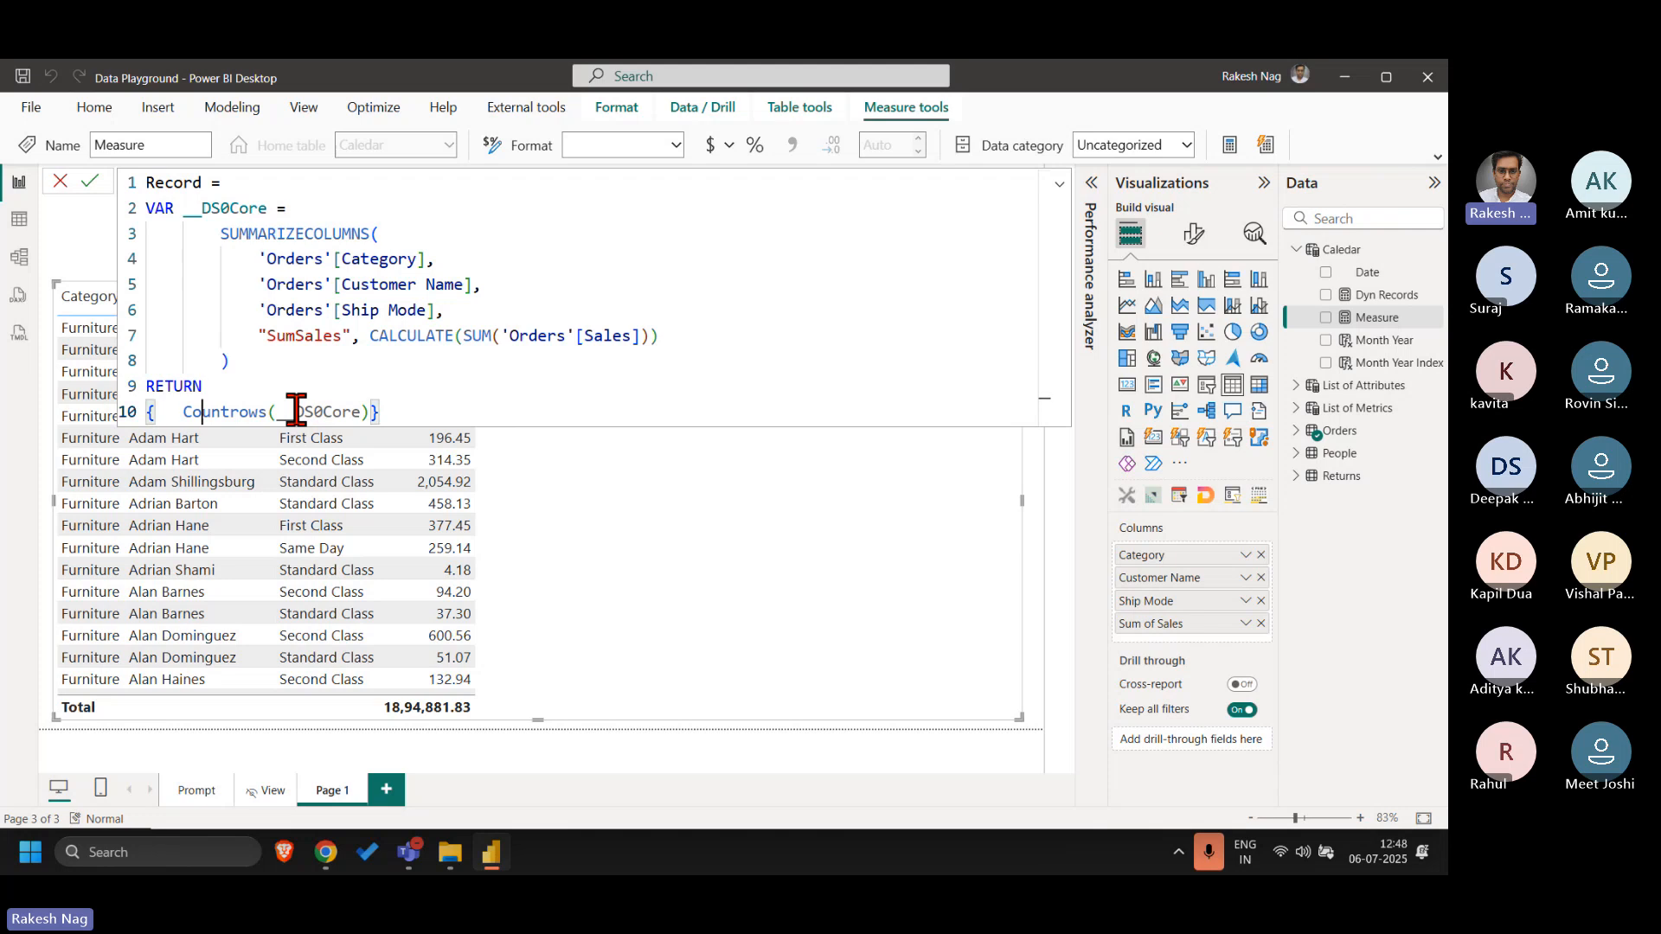
- Strip the curly braces and indentation from Countrows(__DS0Core), keep it on its own line below RETURN, and submit the formula
{"action": "key", "text": "Home"}
{"action": "key", "text": "BackSpace"}
{"action": "key", "text": "BackSpace"}
{"action": "key", "text": "BackSpace"}
{"action": "key", "text": "BackSpace"}
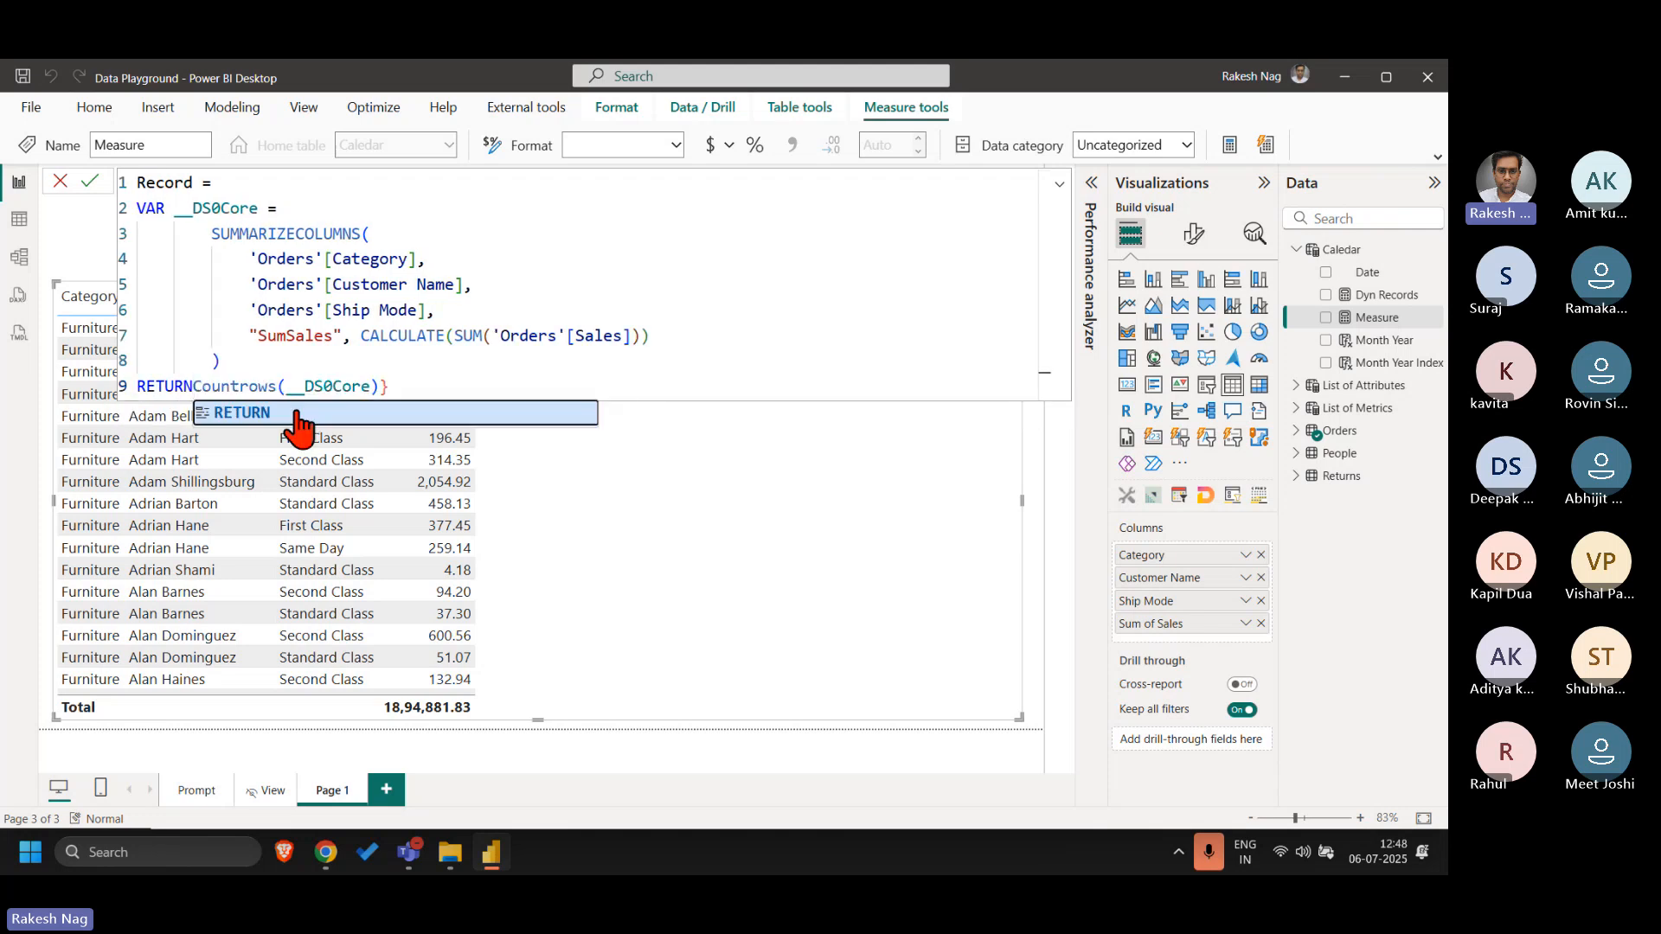
{"action": "key", "text": "shift+Return"}
{"action": "key", "text": "End"}
{"action": "key", "text": "BackSpace"}
{"action": "key", "text": "Return"}
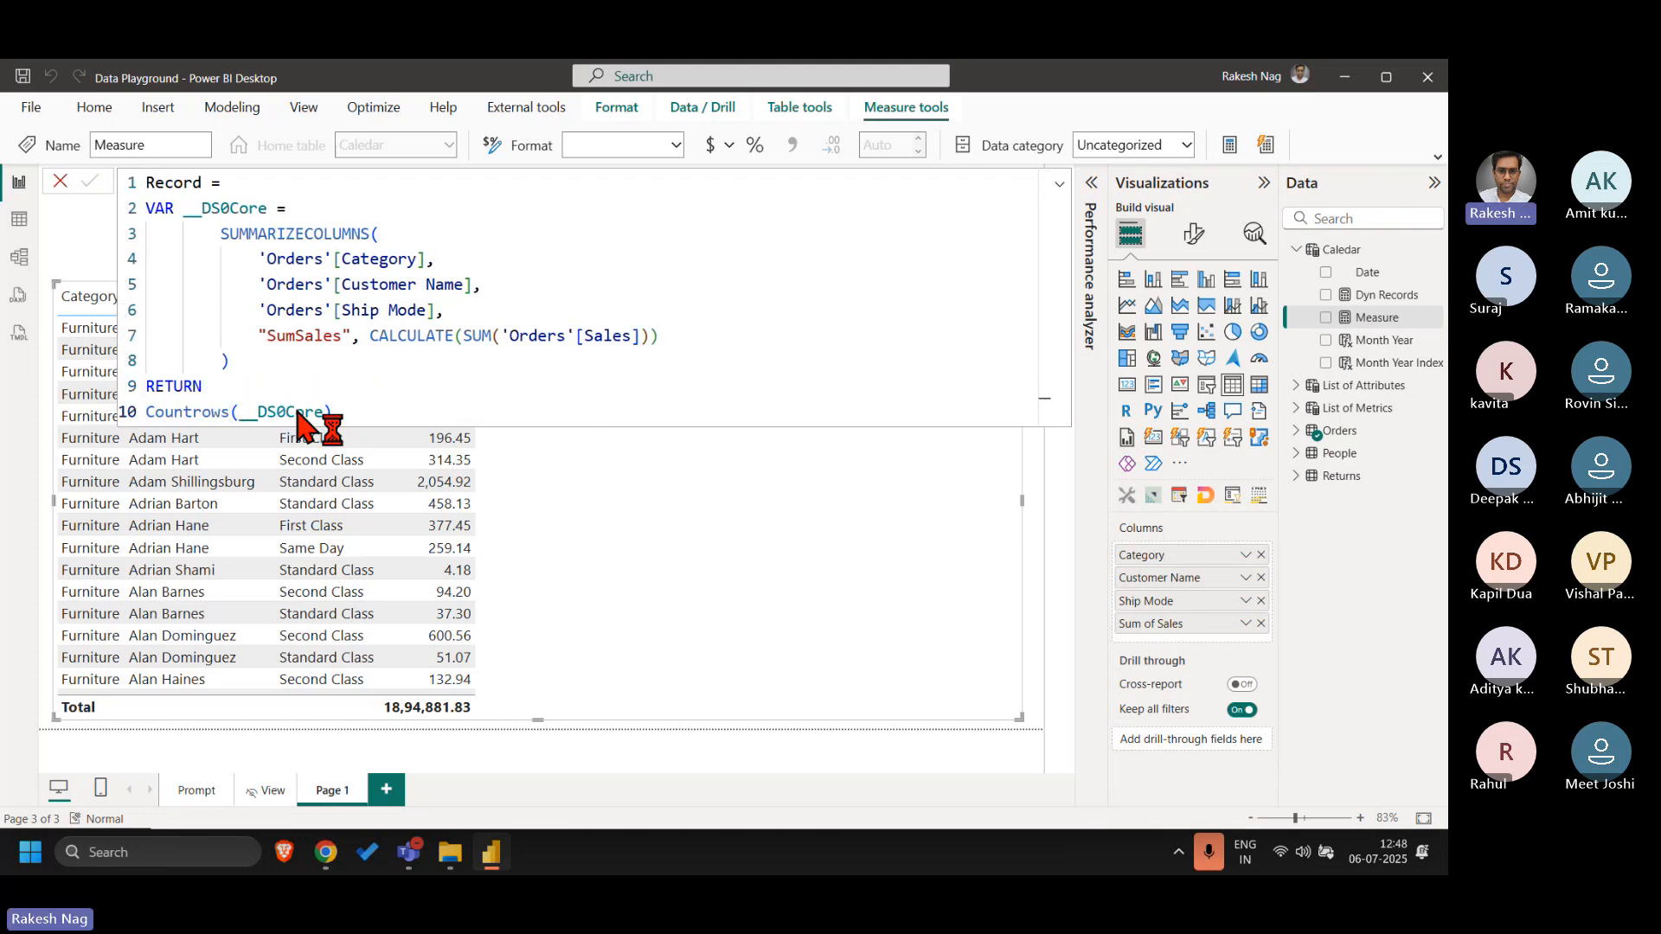
- Rename the measure to Record 2 in its formula and commit it
{"action": "left_click", "coordinate": [938, 489]}
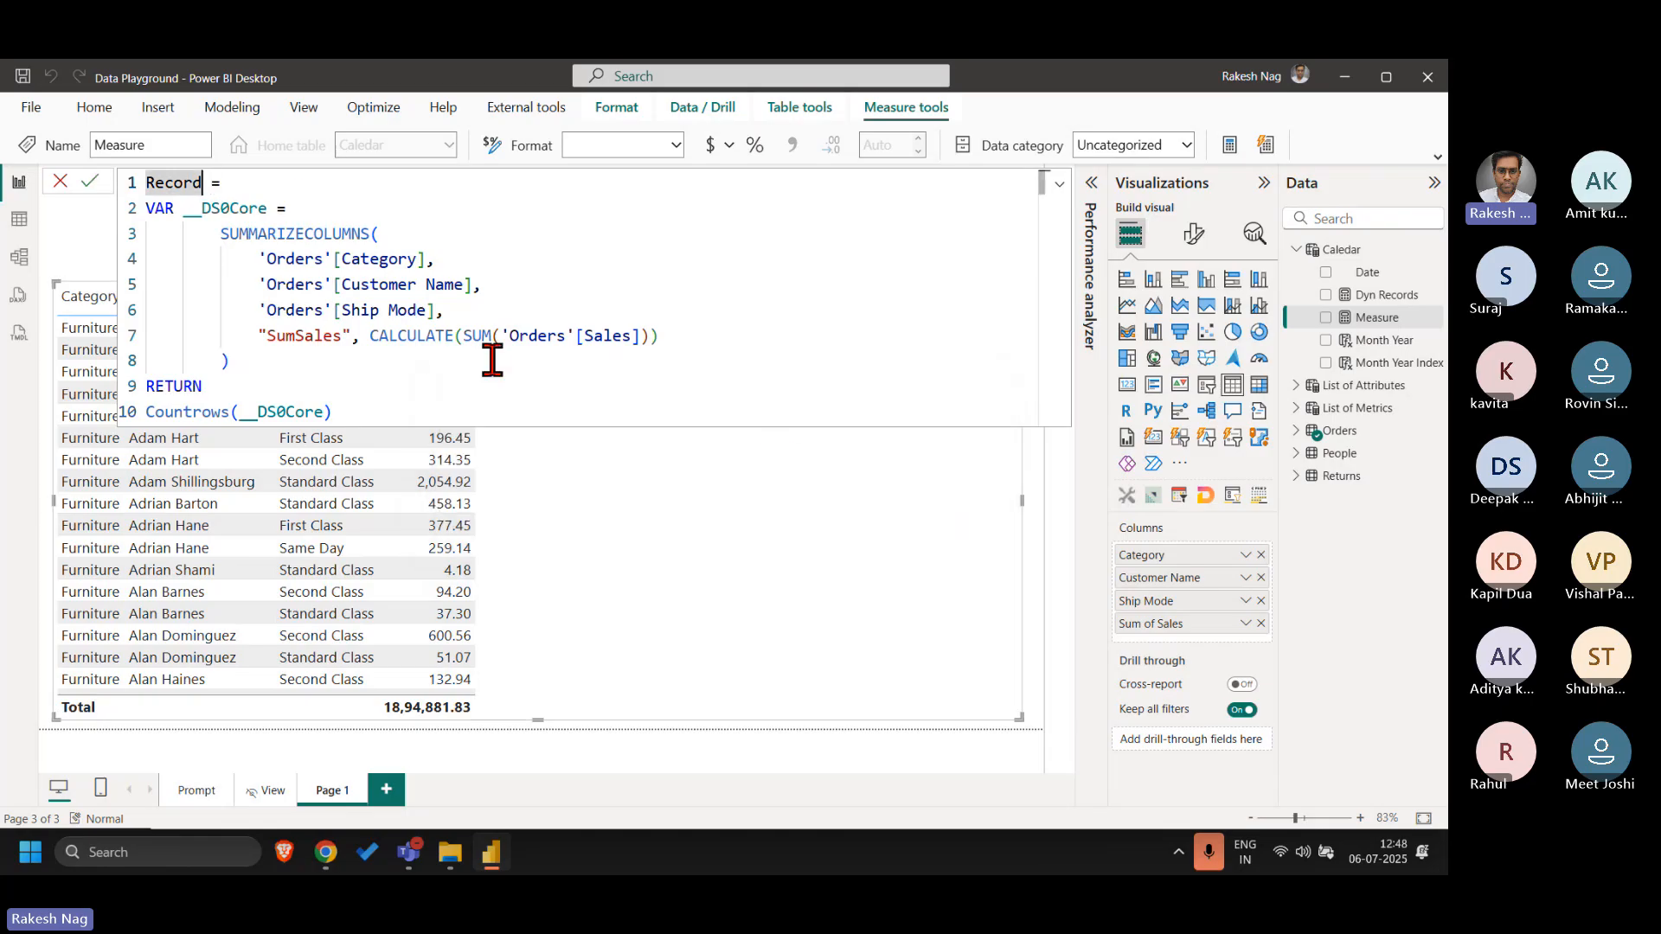
{"action": "type", "text": "2"}
{"action": "key", "text": "Return"}
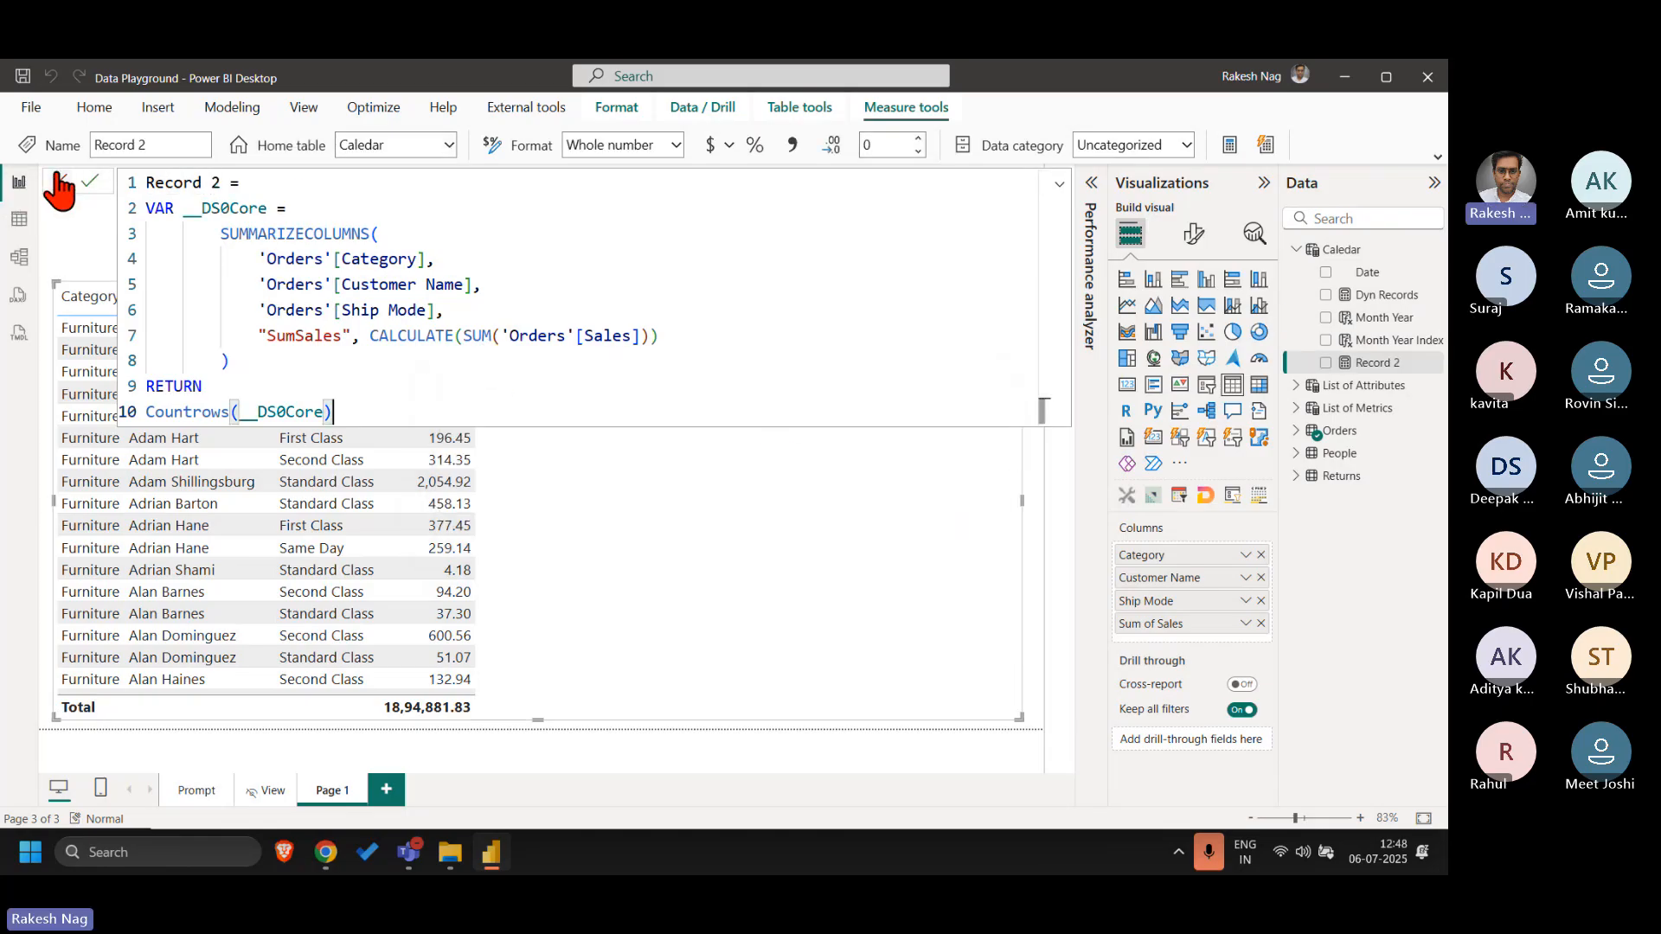
{"action": "left_click", "coordinate": [59, 186]}
- Show the Record 2 measure in the empty card visual above the sales table
{"action": "left_click", "coordinate": [909, 229]}
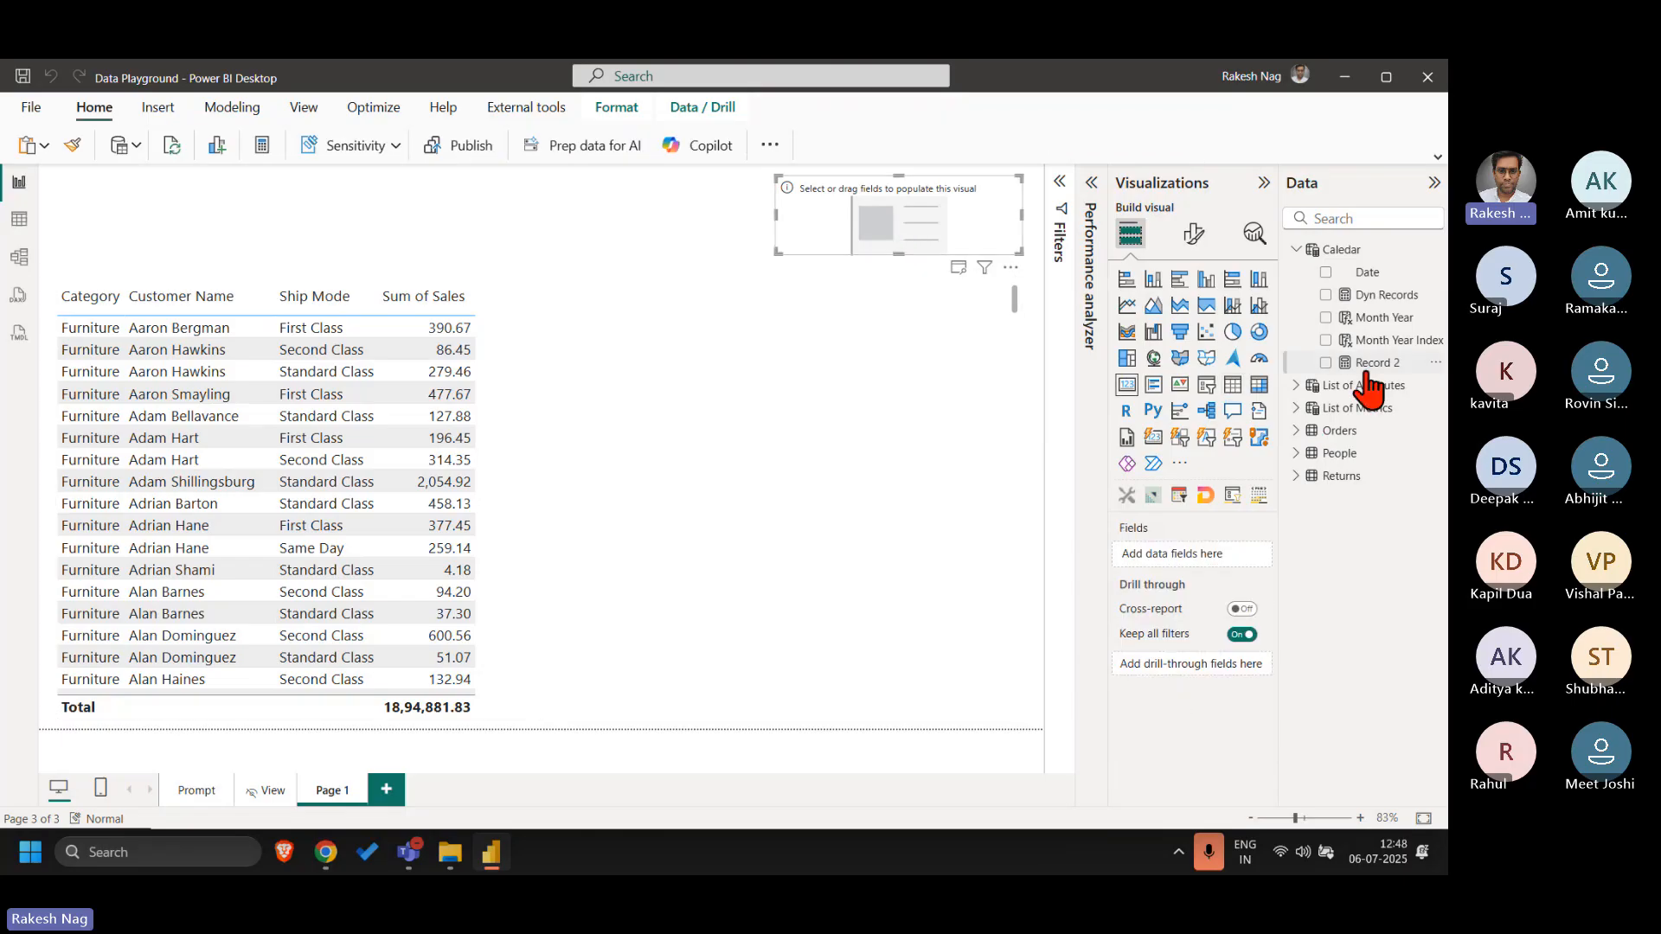
{"action": "left_click", "coordinate": [1326, 363]}
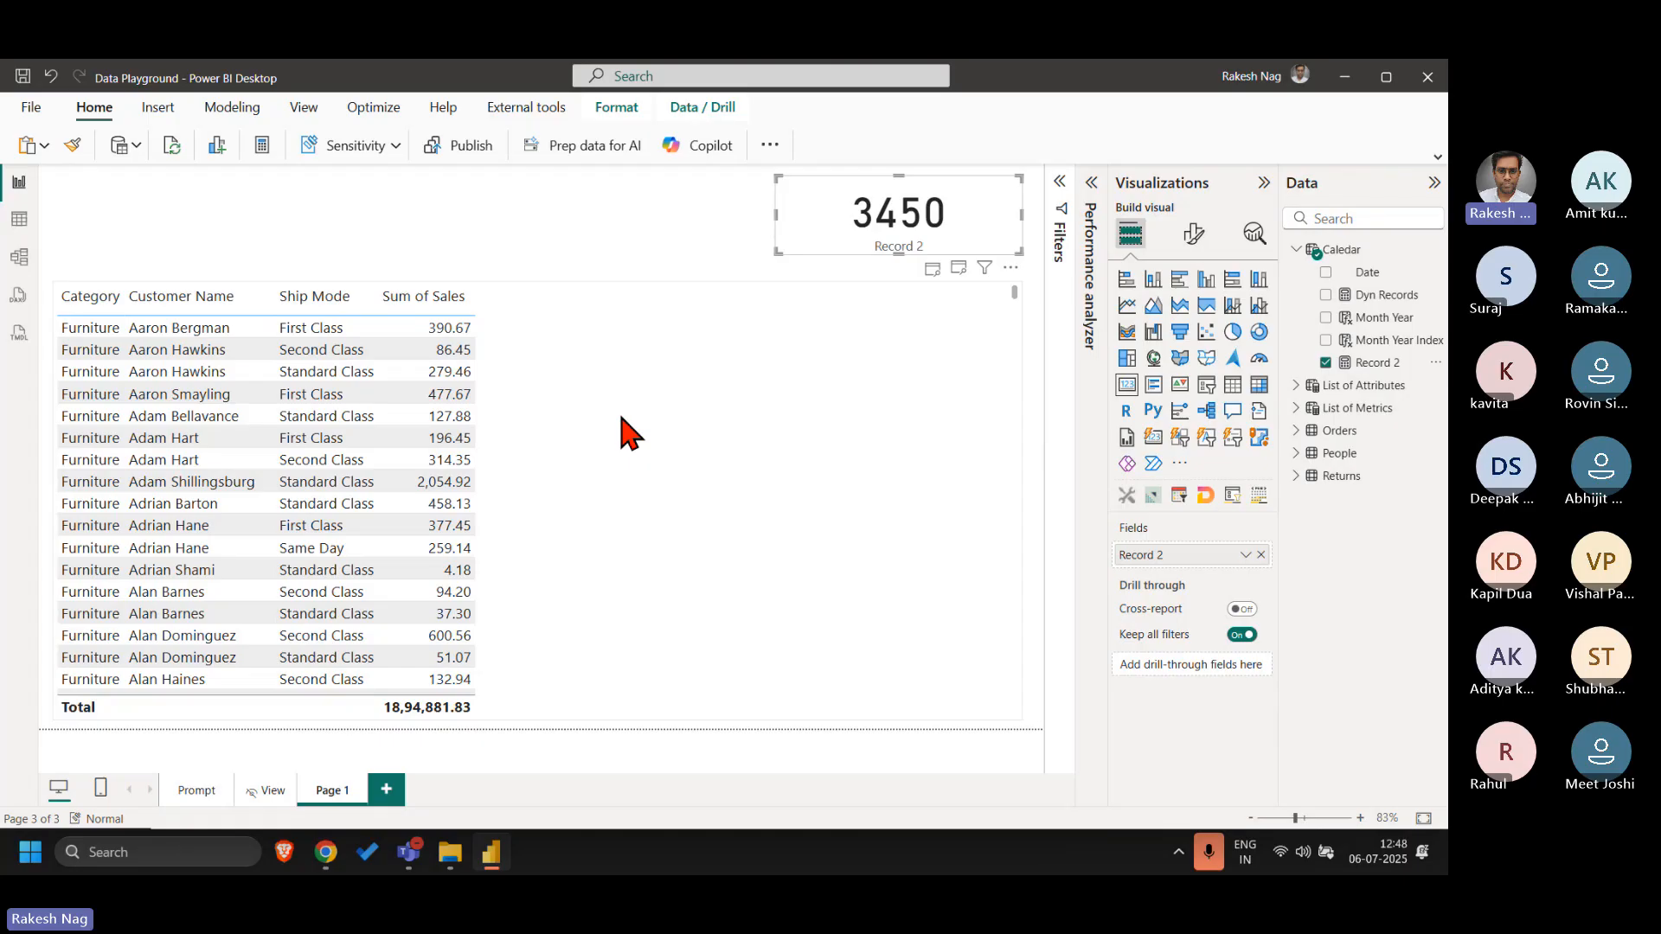
{"action": "left_click", "coordinate": [614, 231]}
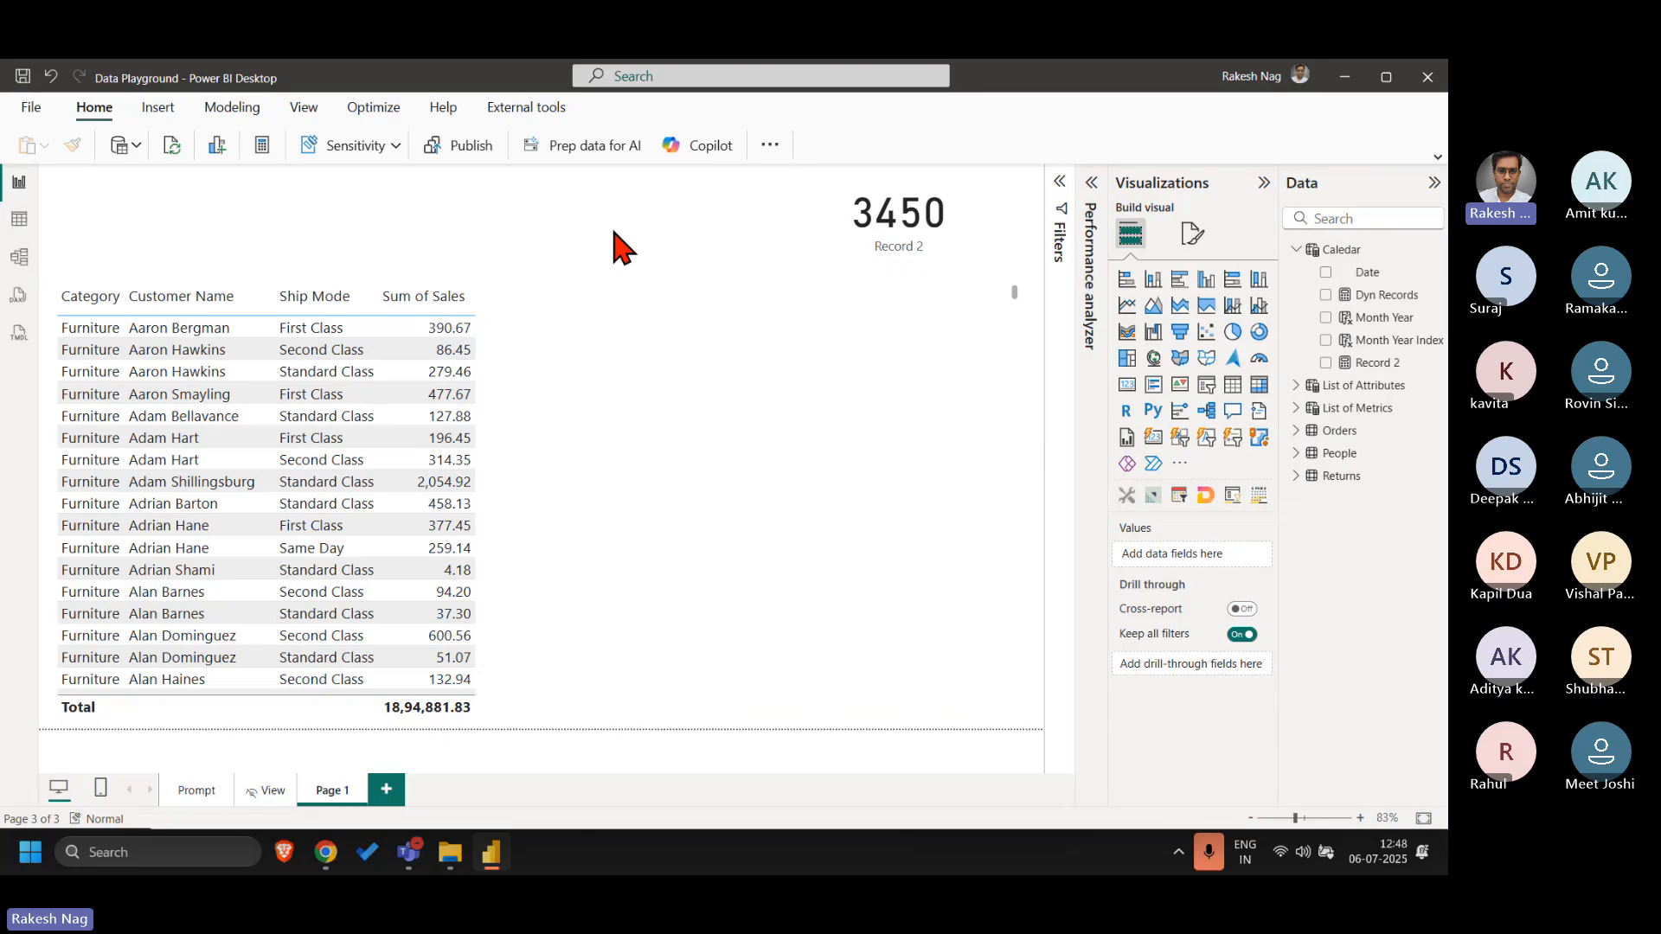
- Set the global font size of the Detailed View table on the View page to 14
{"action": "left_click", "coordinate": [199, 792]}
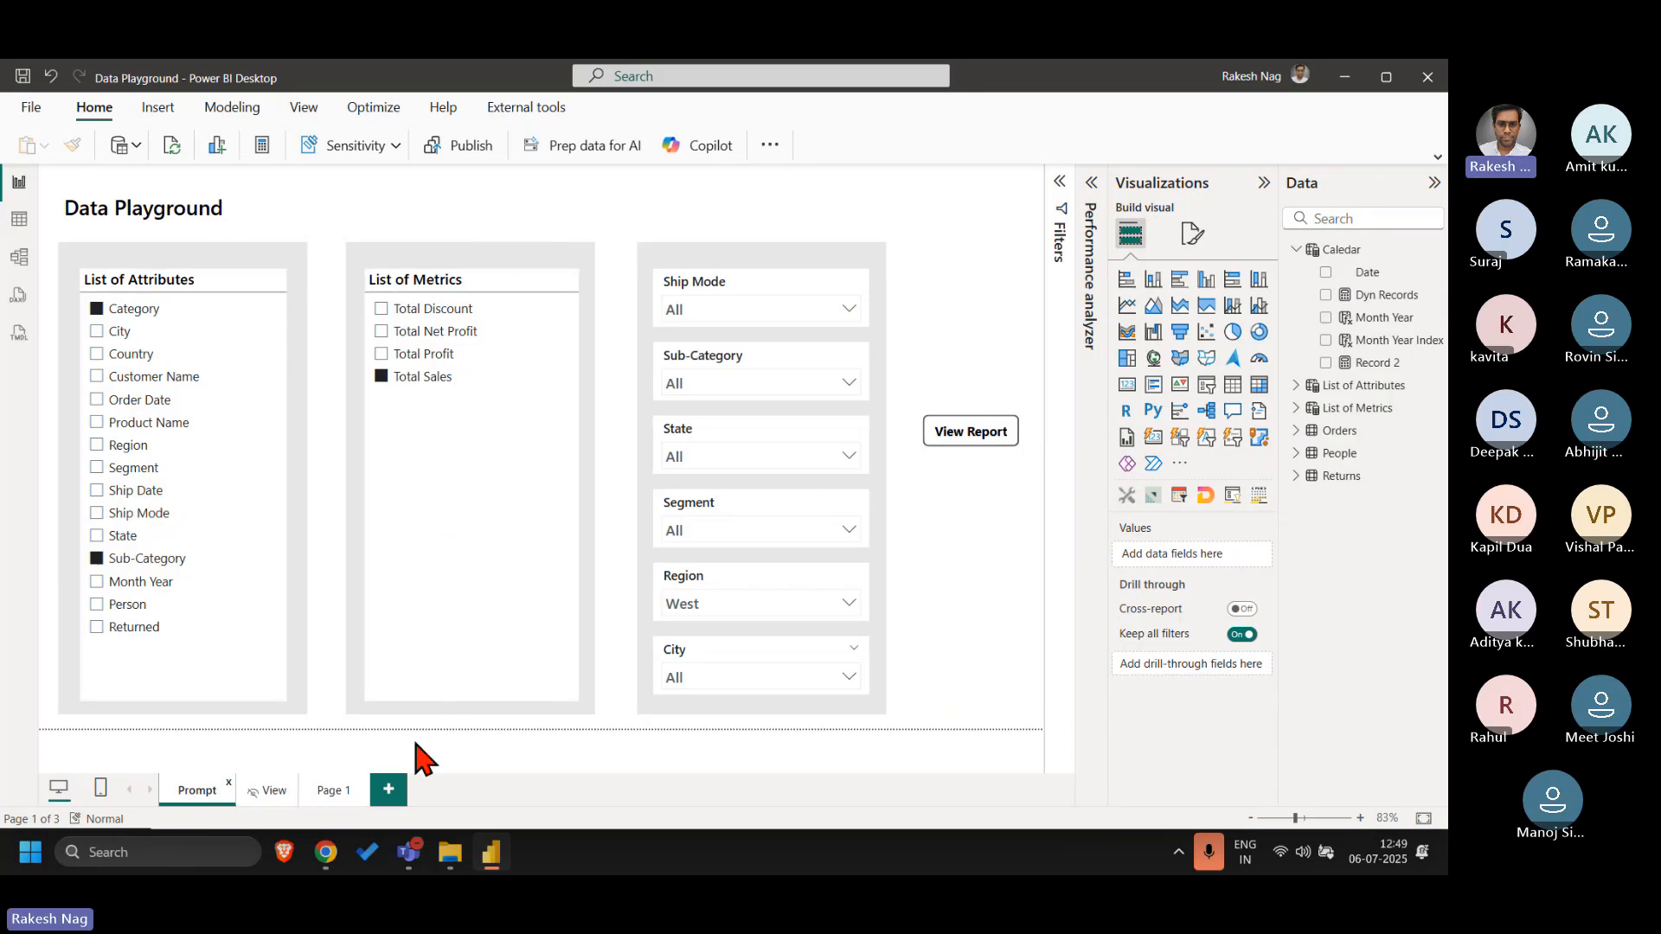
{"action": "left_click", "coordinate": [272, 791]}
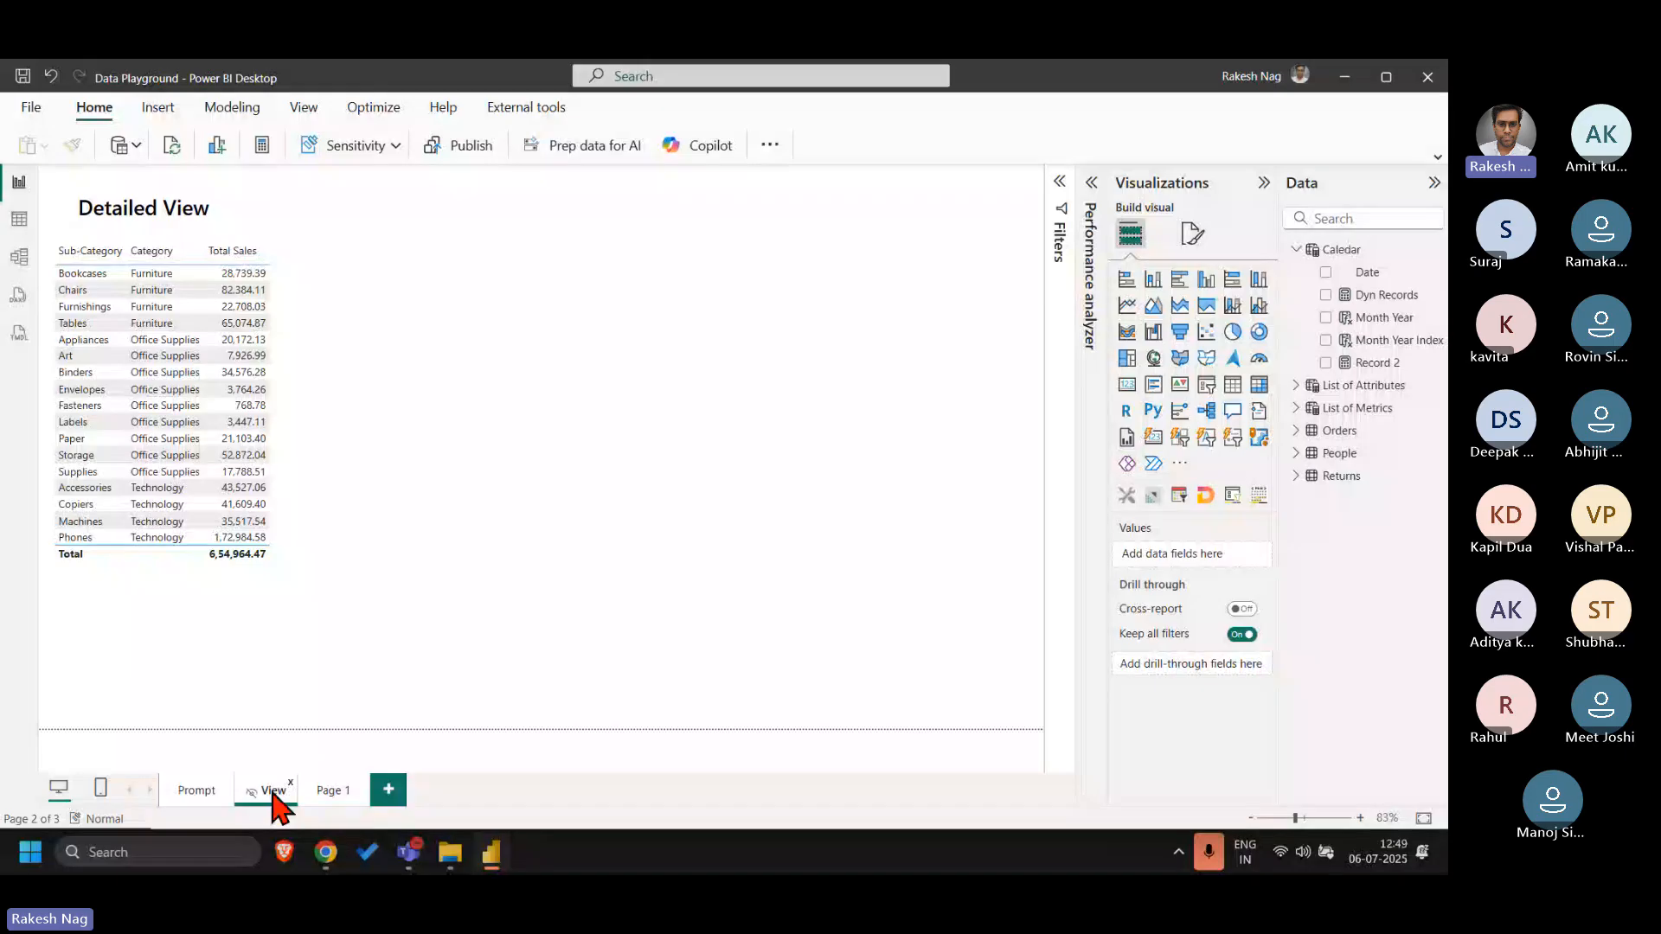
{"action": "left_click", "coordinate": [294, 372]}
{"action": "left_click", "coordinate": [1195, 244]}
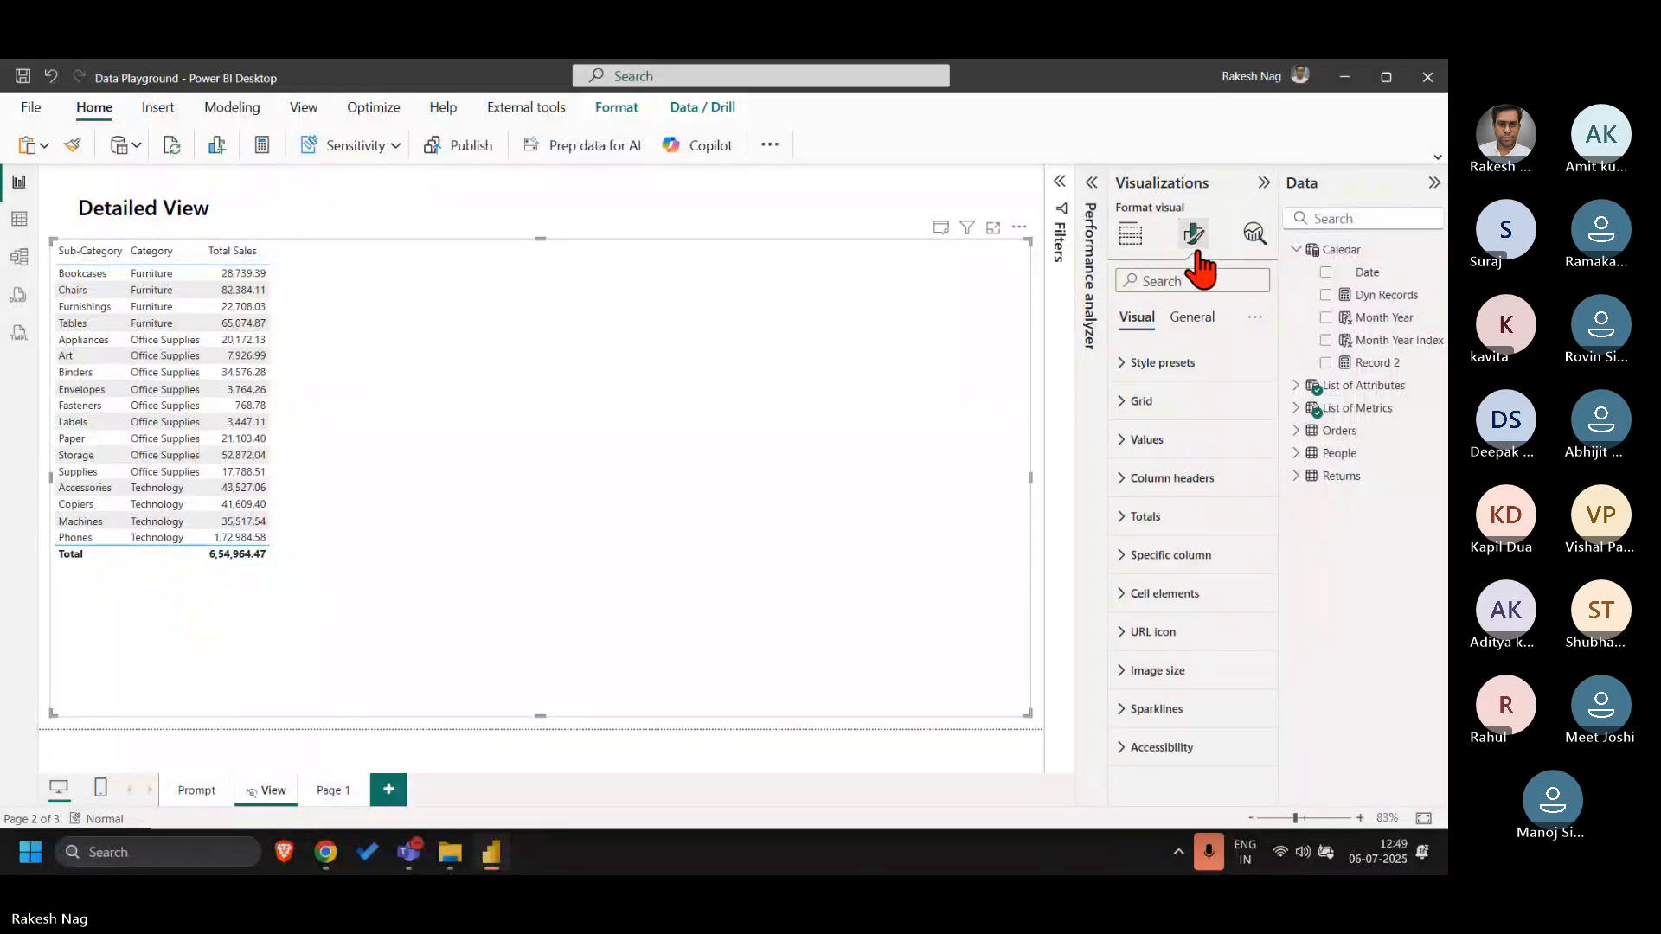
{"action": "left_click", "coordinate": [1189, 400]}
{"action": "left_click", "coordinate": [1194, 688]}
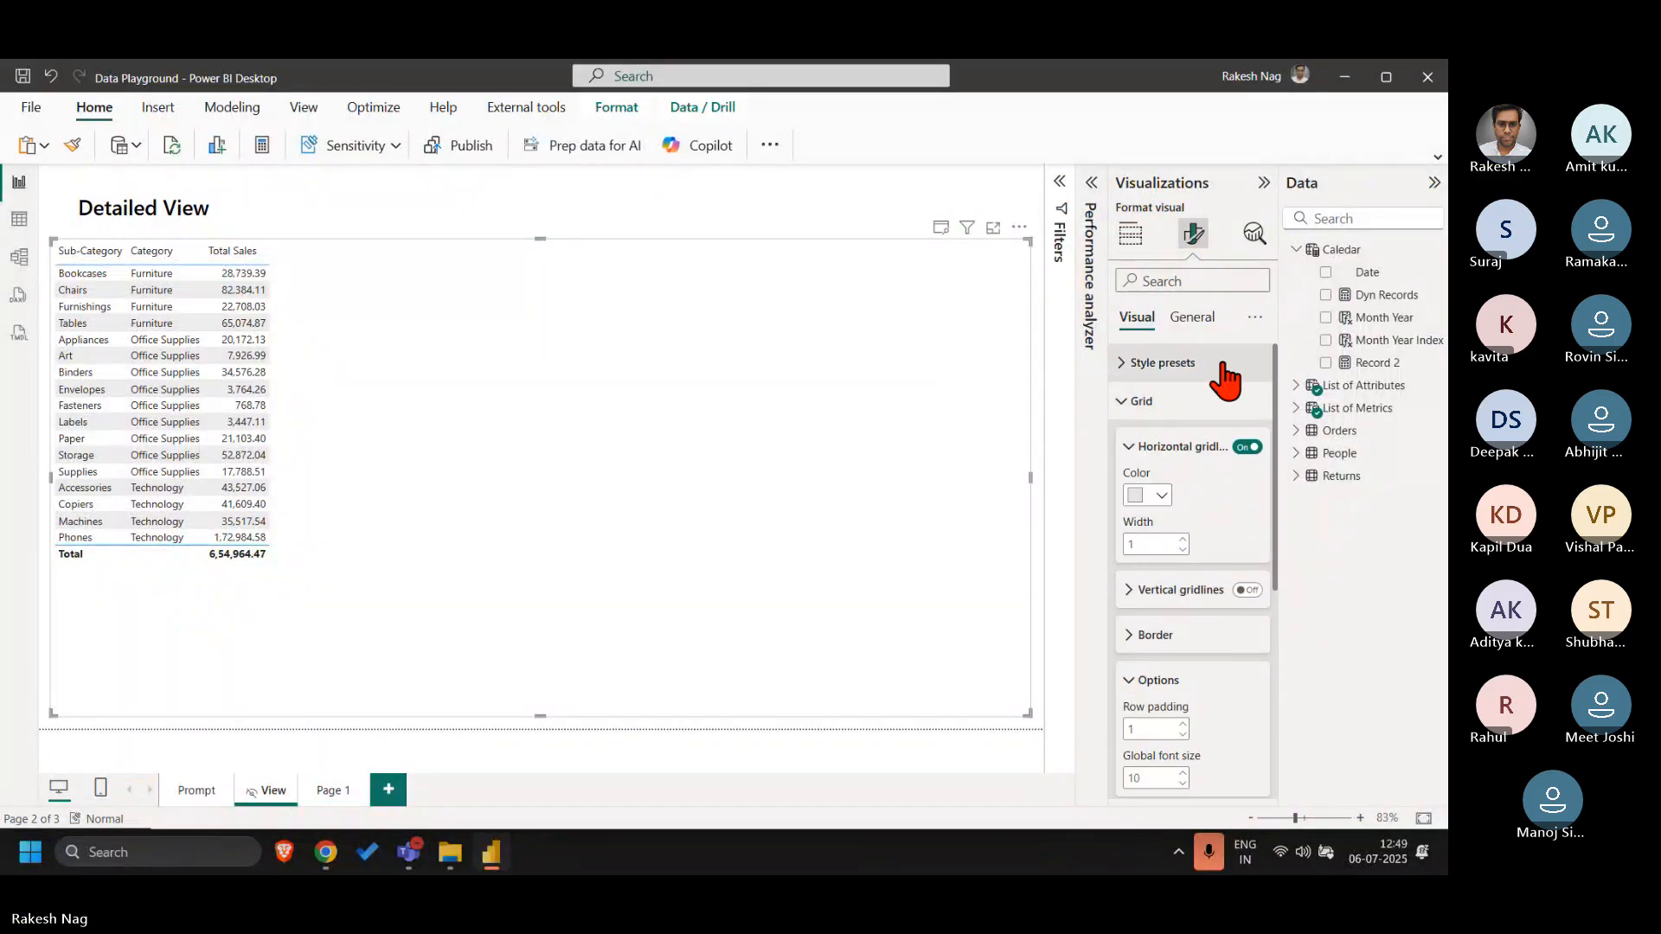
{"action": "left_click", "coordinate": [1177, 448]}
{"action": "left_click", "coordinate": [1150, 680]}
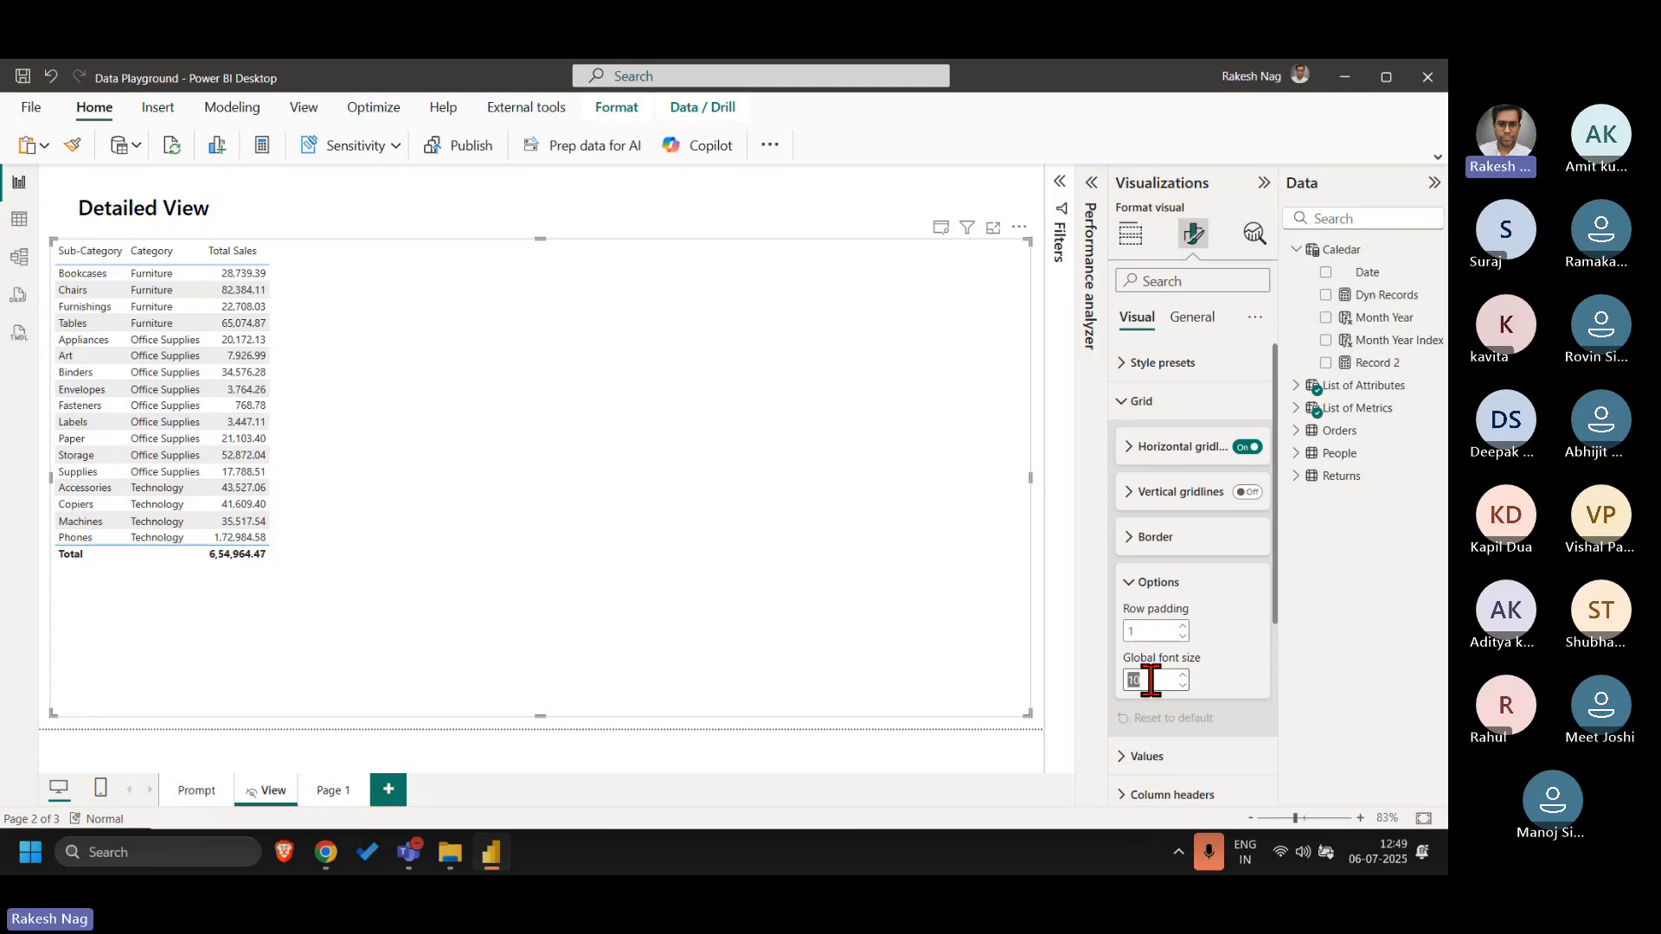
{"action": "type", "text": "14"}
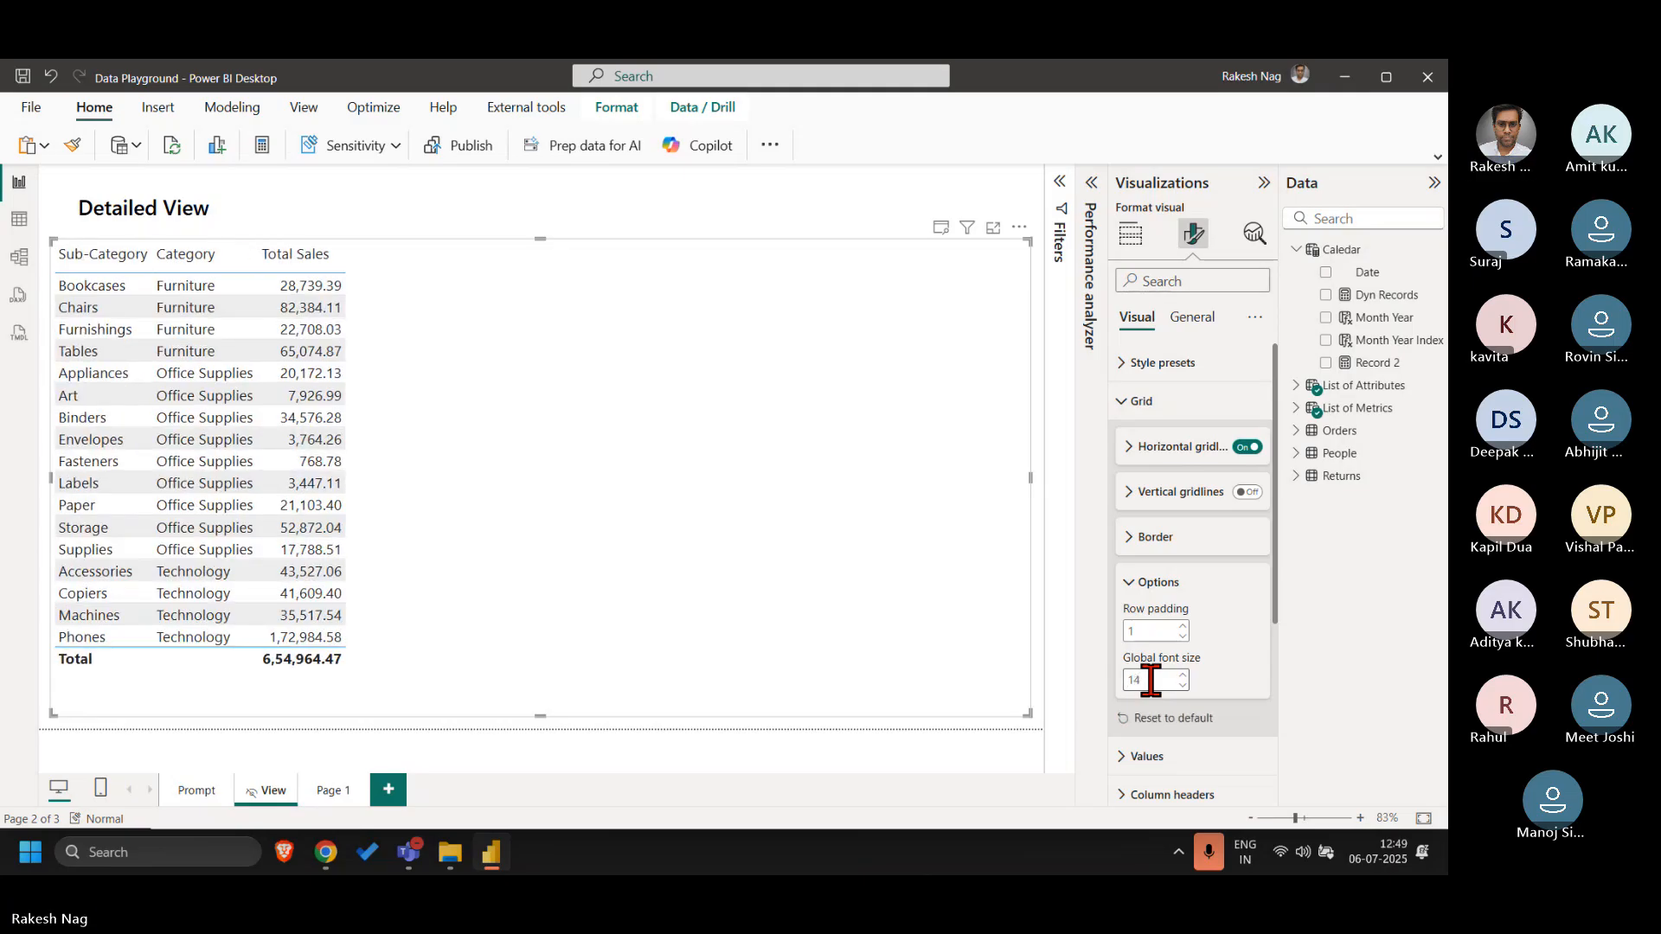
{"action": "left_click", "coordinate": [605, 223]}
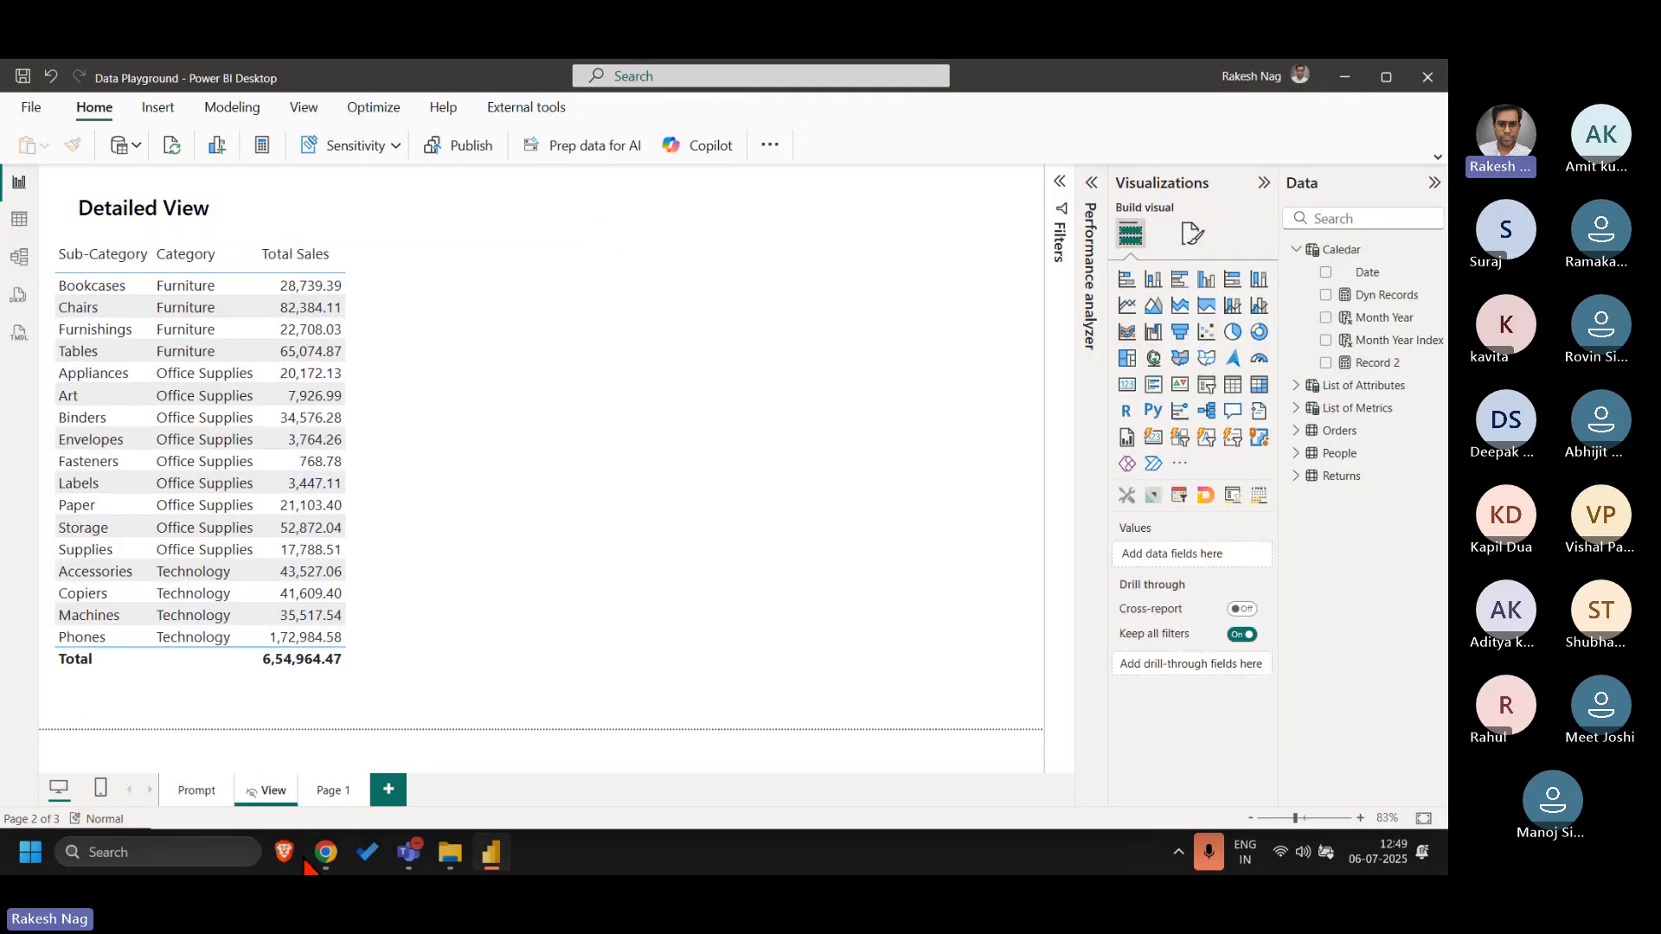
- Return to the Prompt page and open the detailed report with View Report
{"action": "left_click", "coordinate": [208, 794]}
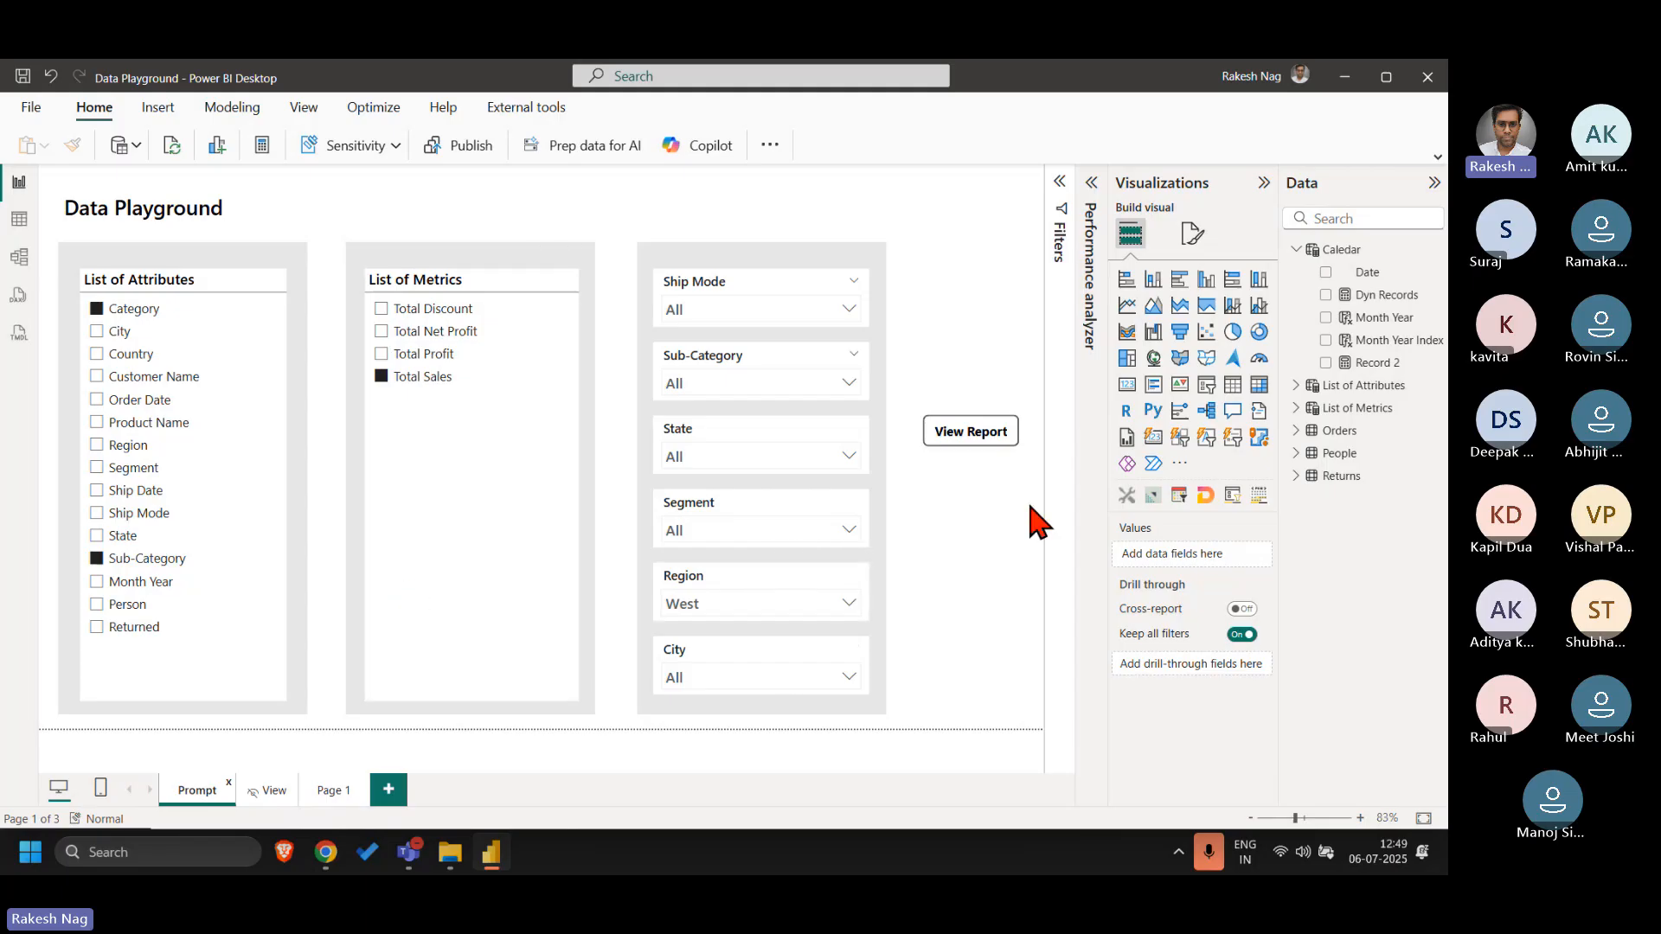
{"action": "left_click", "coordinate": [940, 441], "text": "ctrl"}
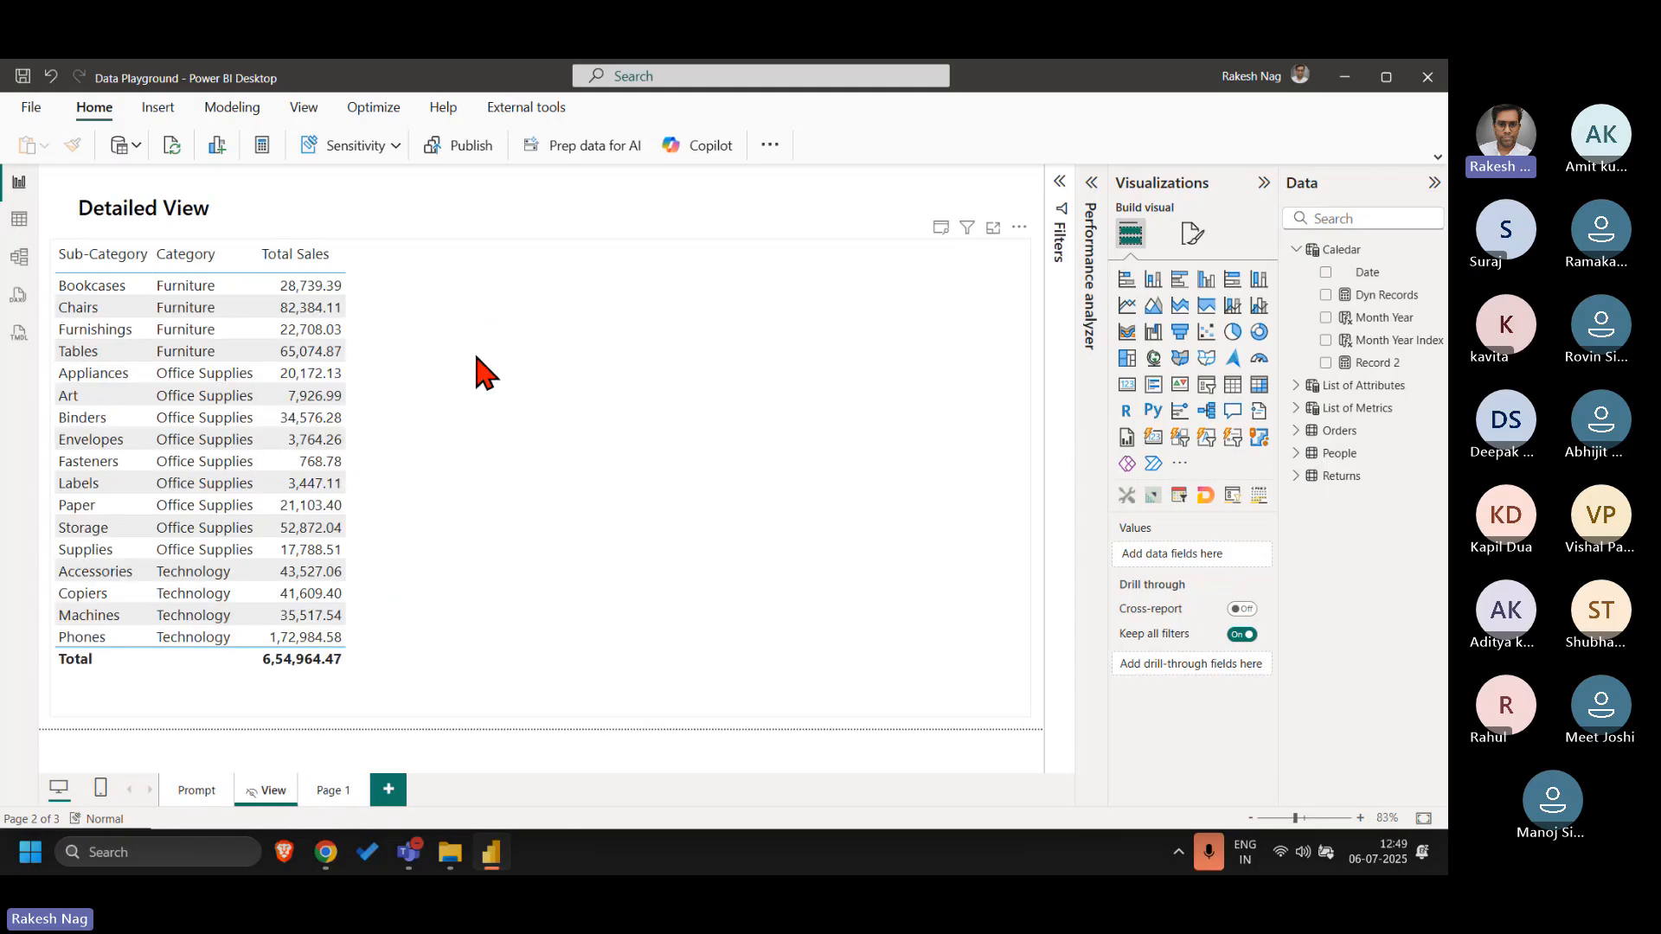
- On the Prompt page, choose the Region and Segment attributes with the Total Profit metric and open the report with View Report
{"action": "left_click", "coordinate": [200, 791]}
{"action": "left_click", "coordinate": [138, 446]}
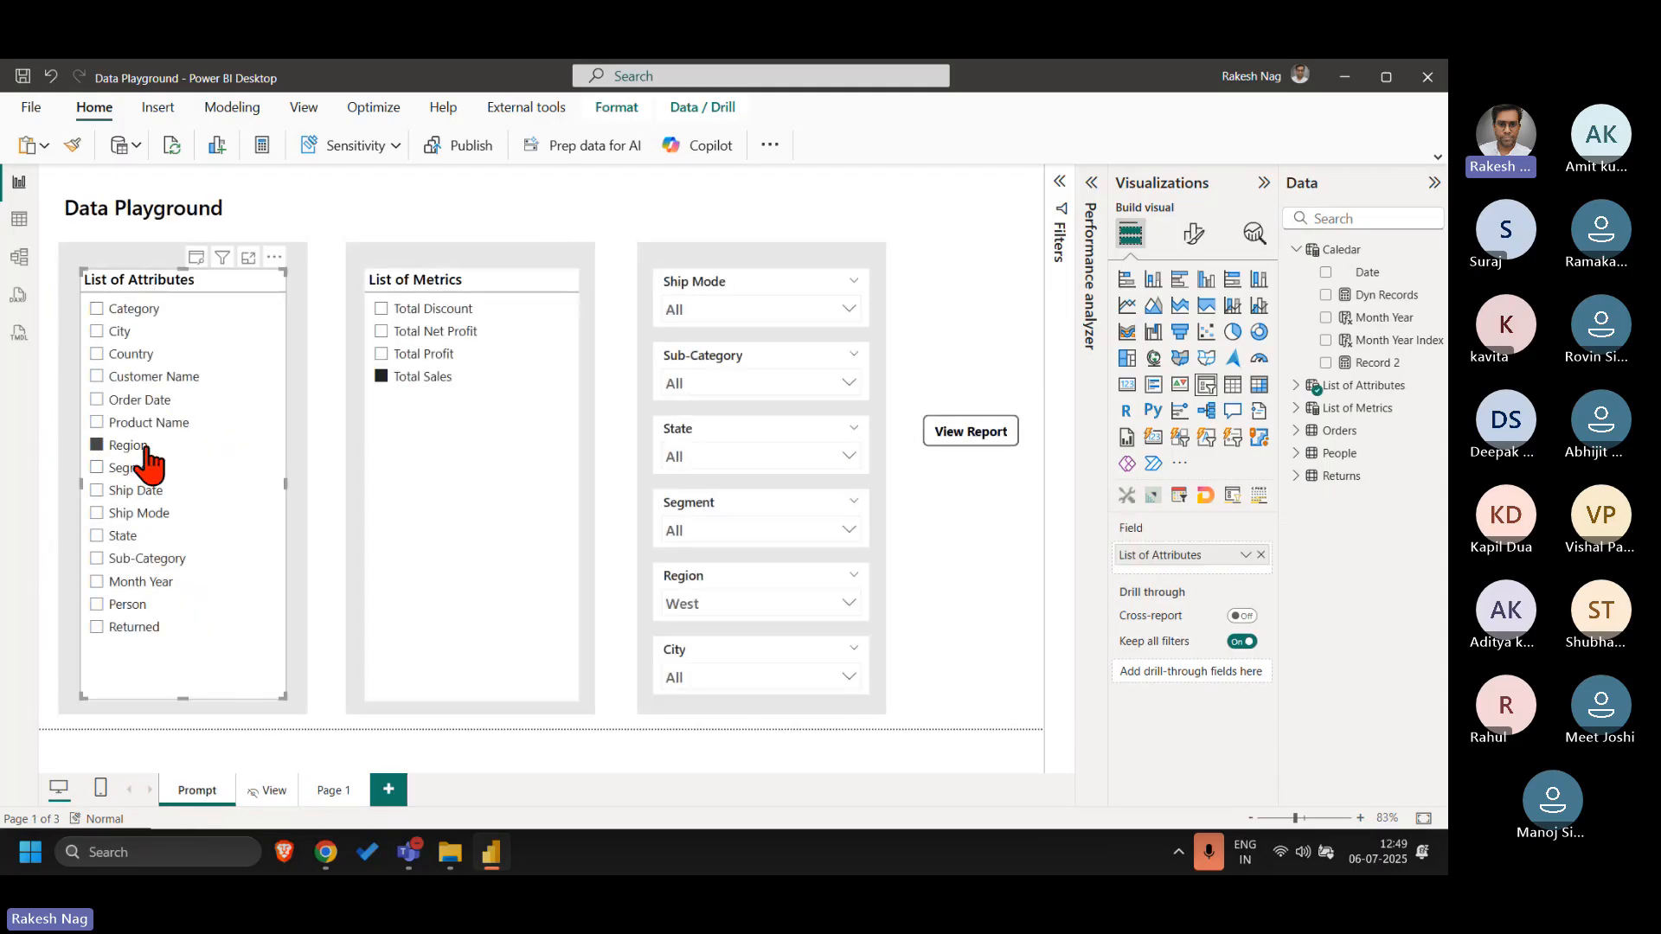
{"action": "left_click", "coordinate": [131, 469], "text": "ctrl"}
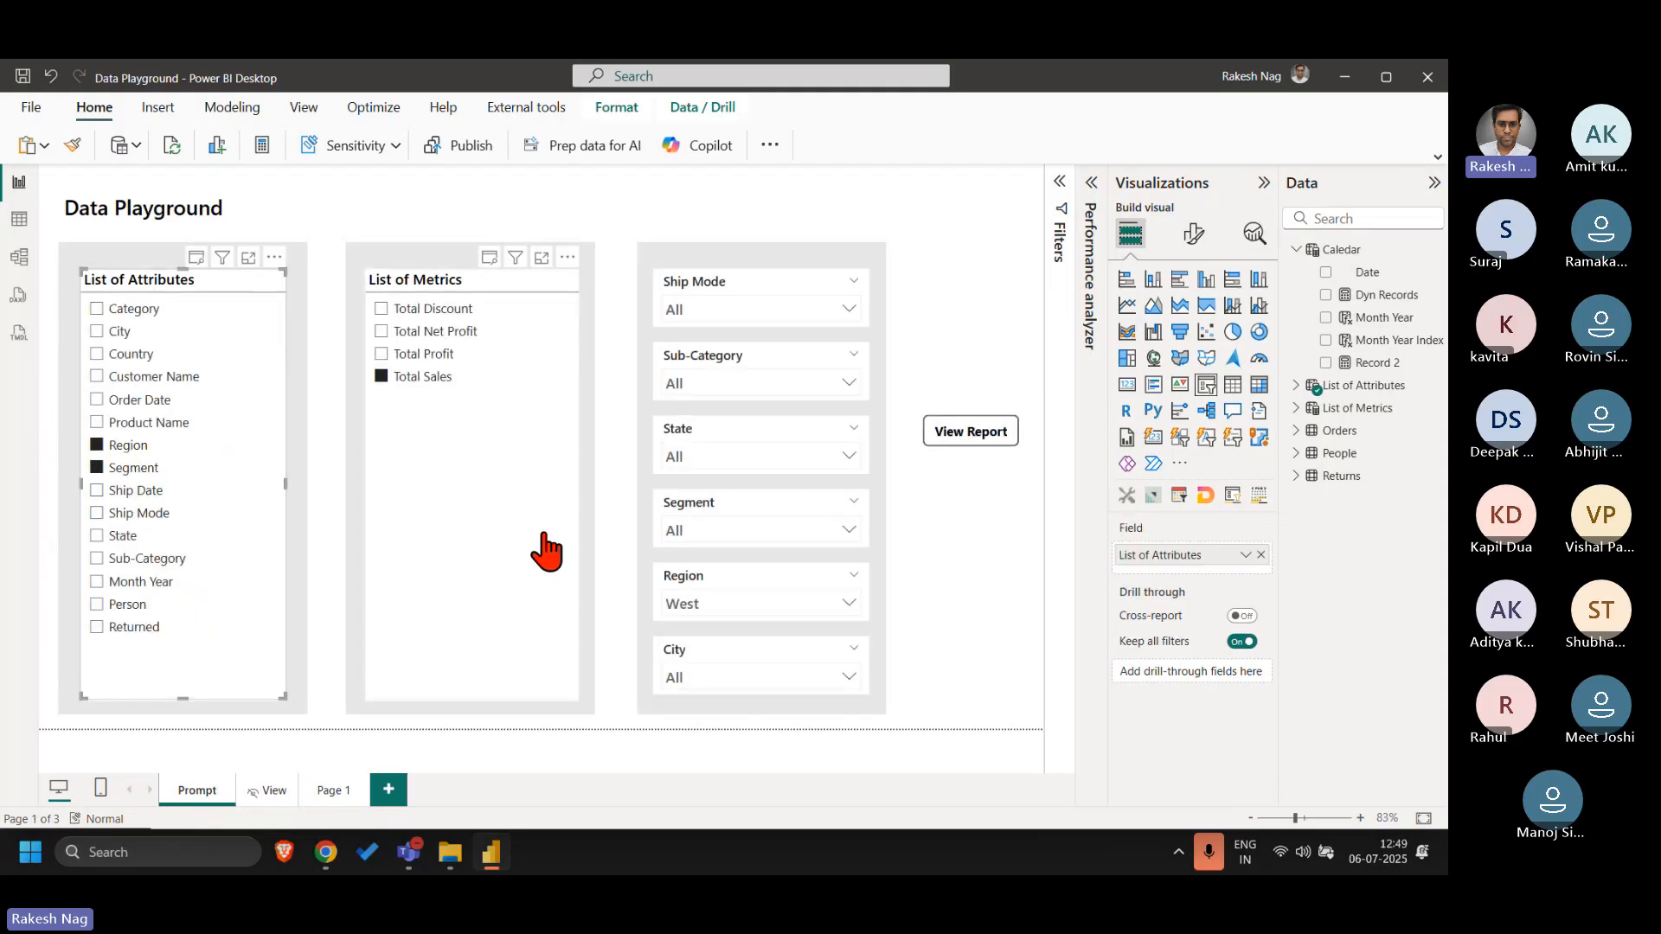
{"action": "left_click", "coordinate": [436, 355]}
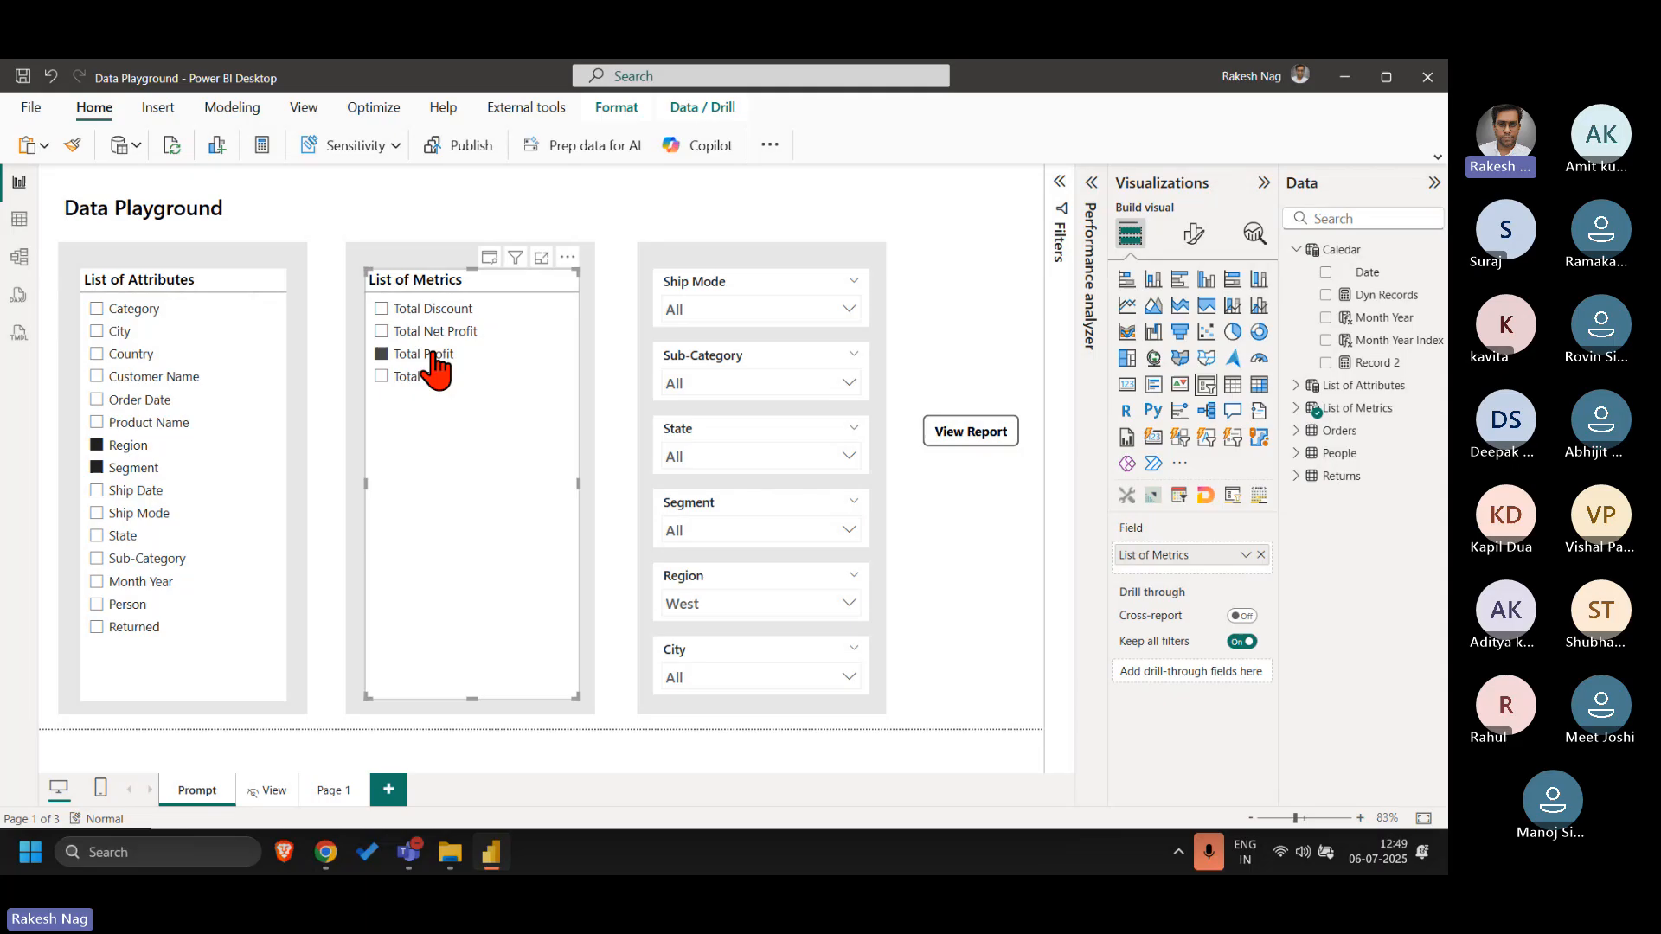
{"action": "left_click", "coordinate": [972, 441], "text": "ctrl"}
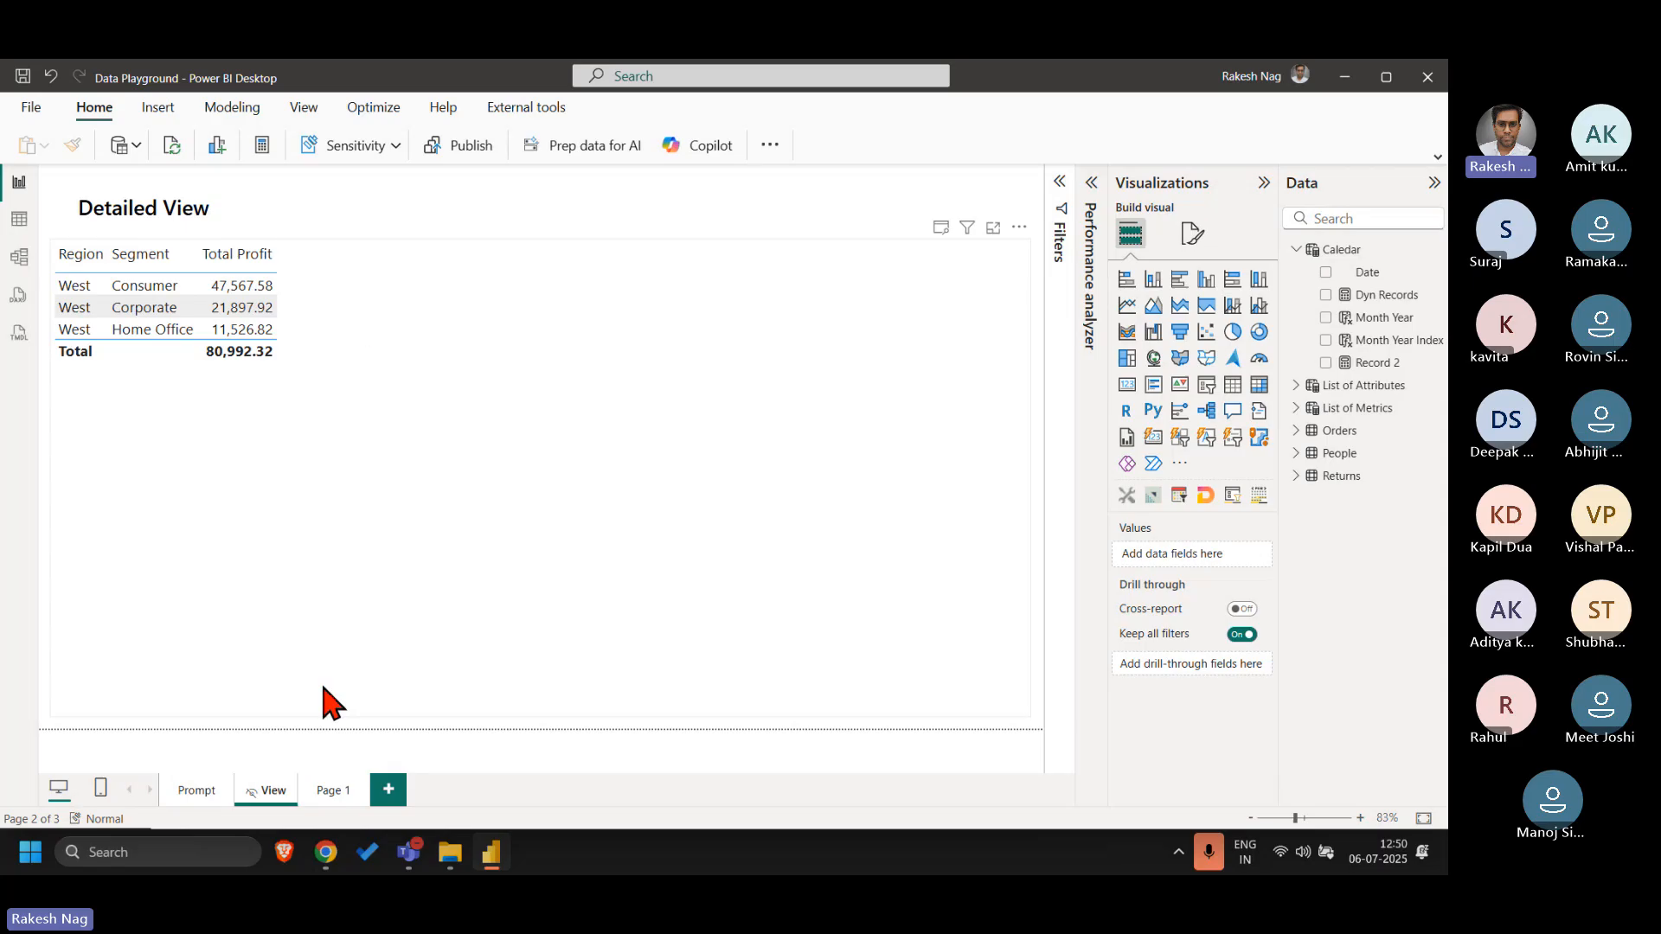
- Return to the Prompt page, reset the Region slicer to All and open the report again with View Report
{"action": "left_click", "coordinate": [197, 791]}
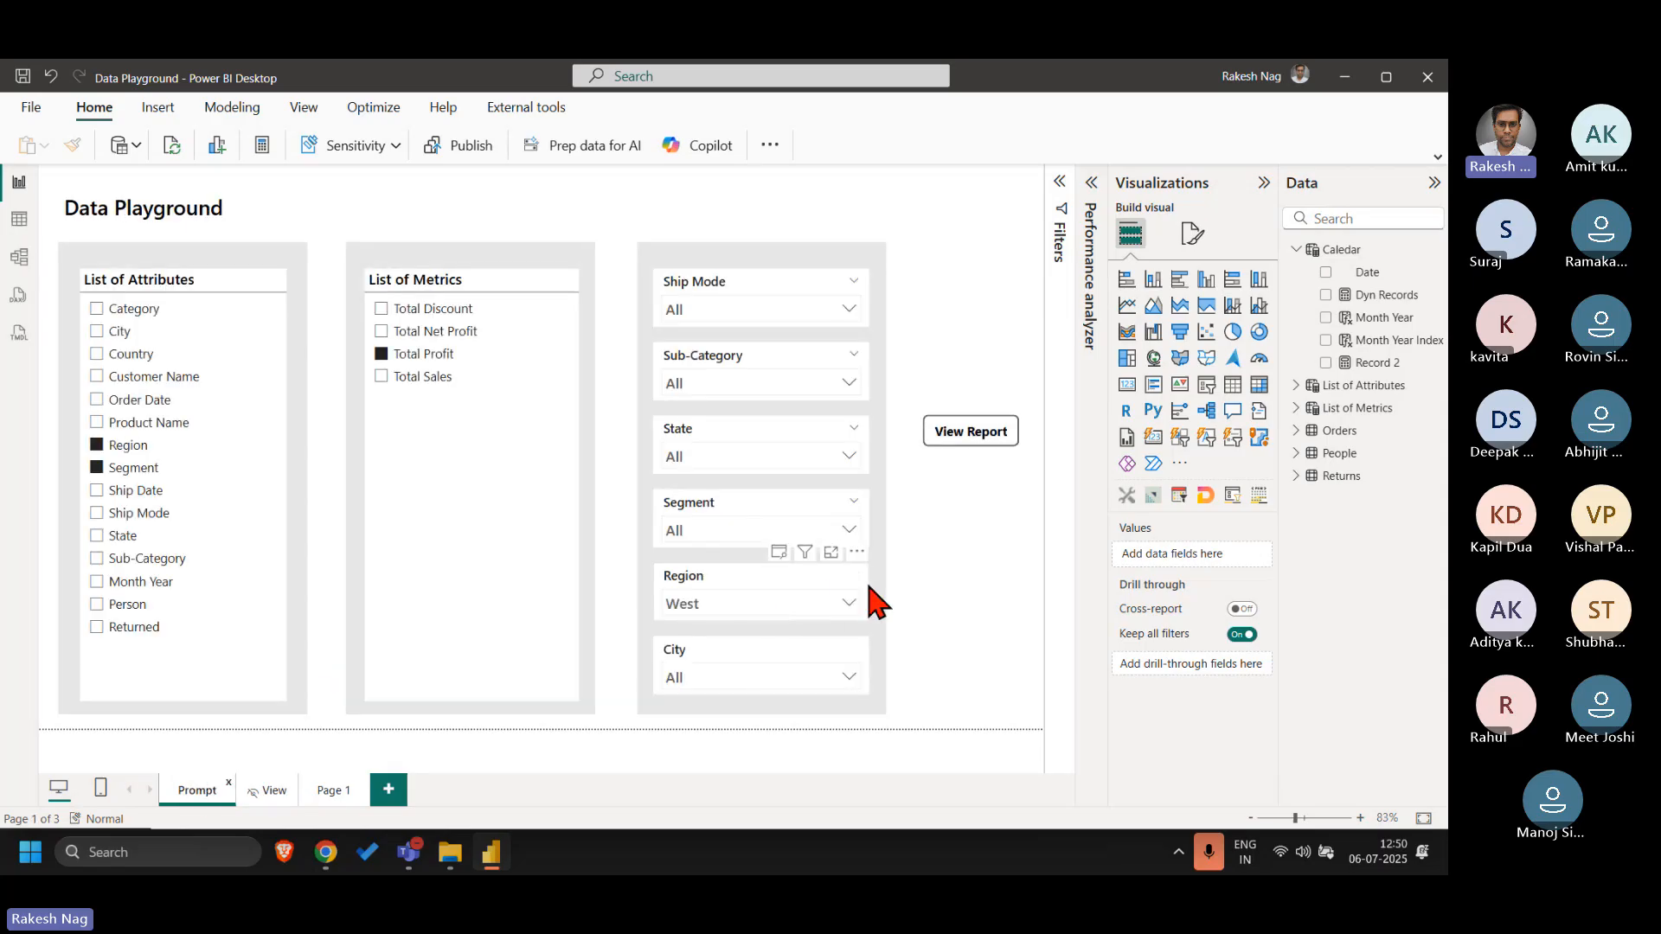
{"action": "left_click", "coordinate": [969, 442], "text": "ctrl"}
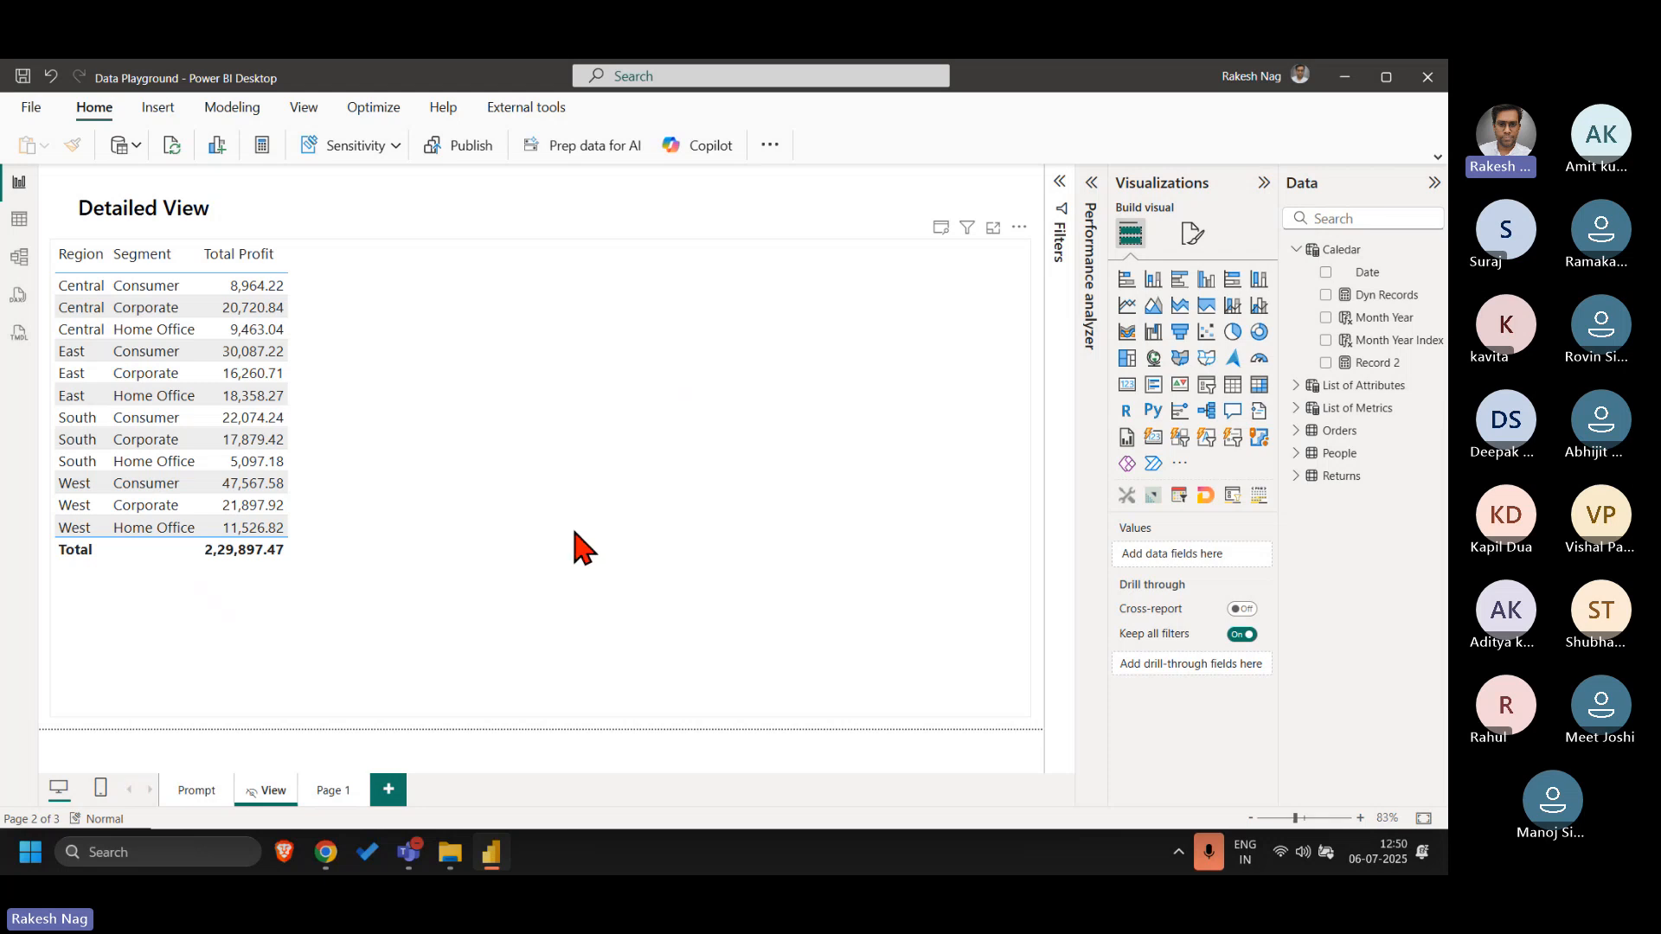
- Add Sub-Category to the chosen attributes on the Prompt page, open the report and look through the rows of its table
{"action": "left_click", "coordinate": [196, 793]}
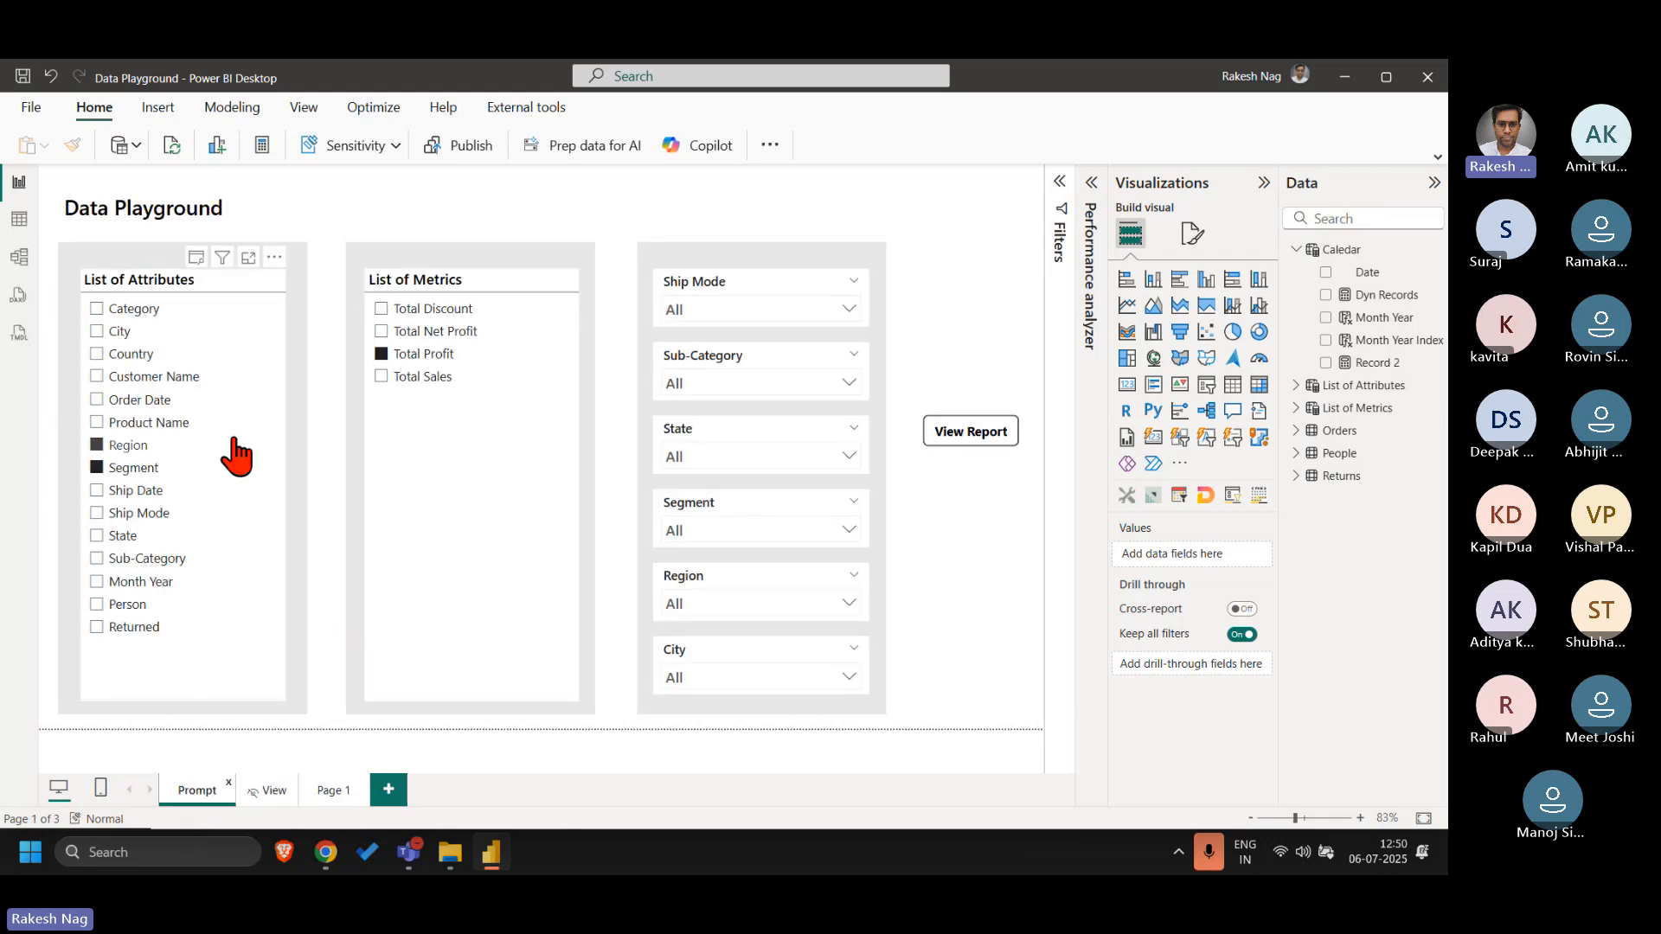
{"action": "left_click", "coordinate": [144, 564]}
{"action": "left_click", "coordinate": [970, 434], "text": "ctrl"}
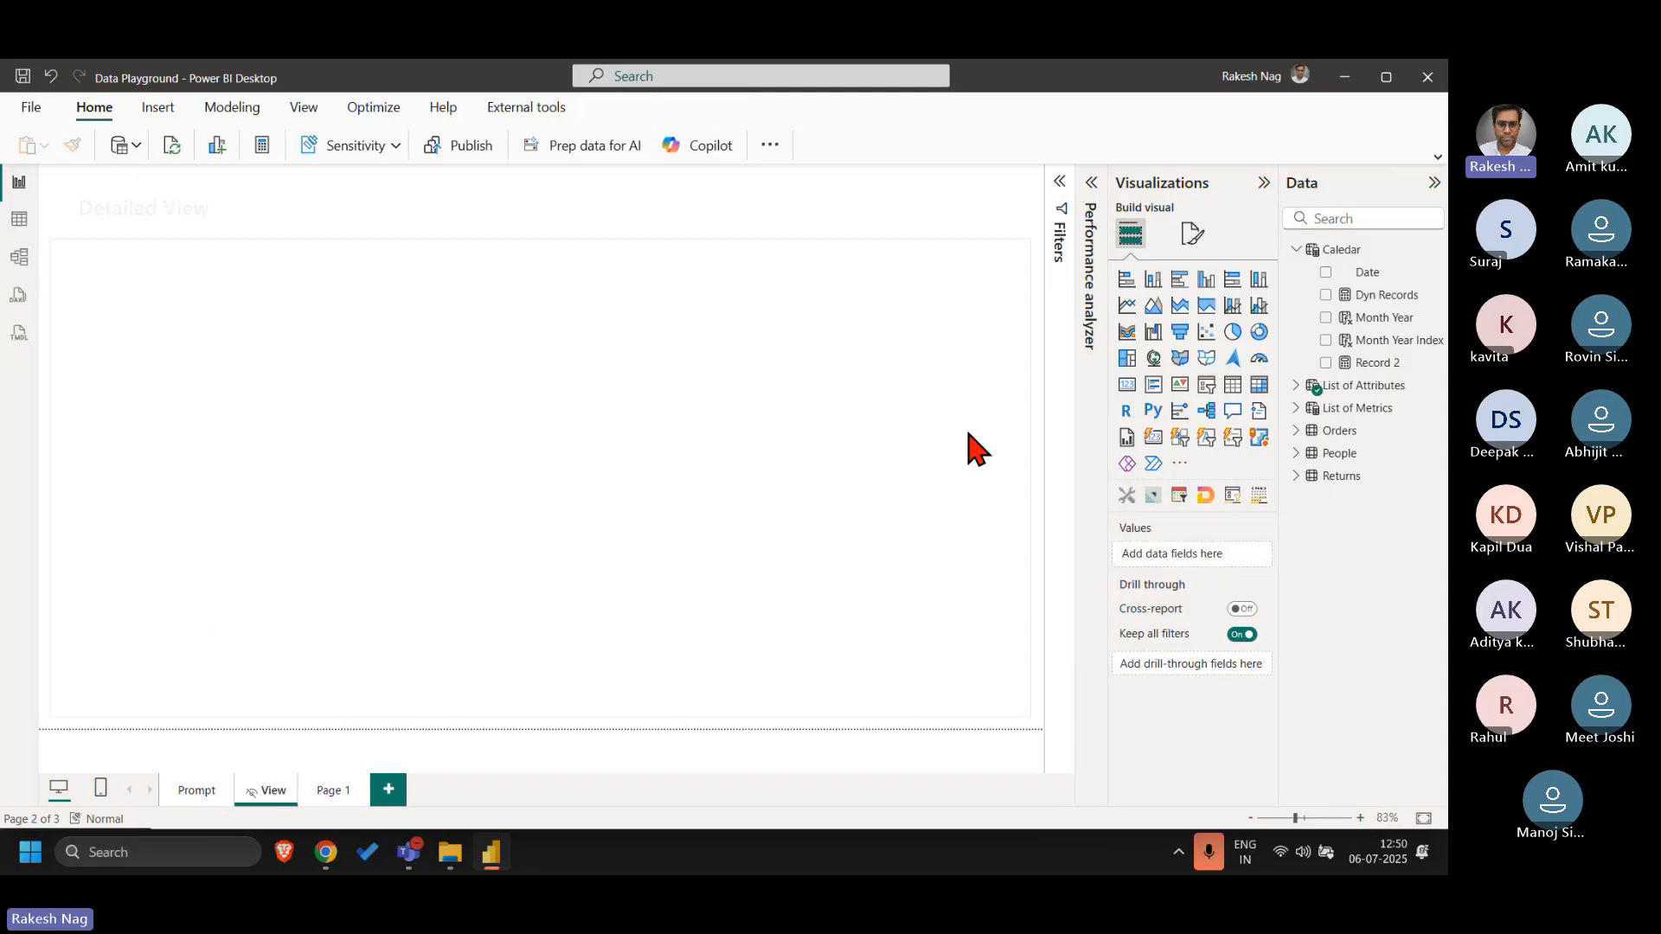
{"action": "scroll", "coordinate": [582, 519], "scroll_direction": "down", "scroll_amount": 15}
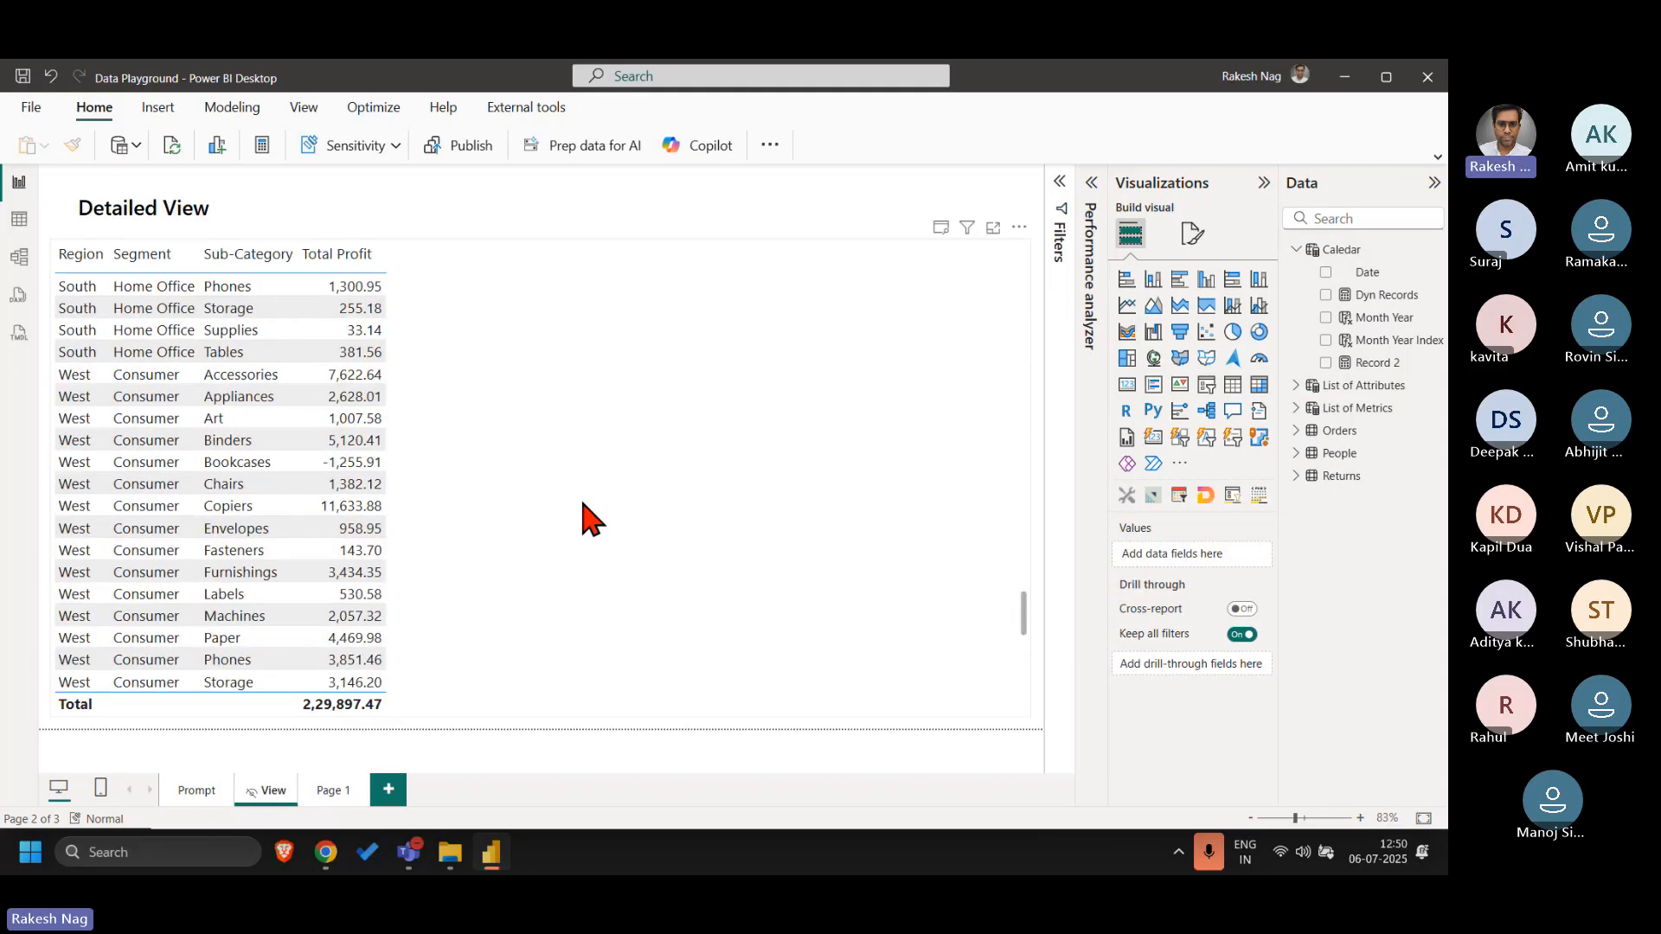
{"action": "scroll", "coordinate": [583, 519], "scroll_direction": "up", "scroll_amount": 20}
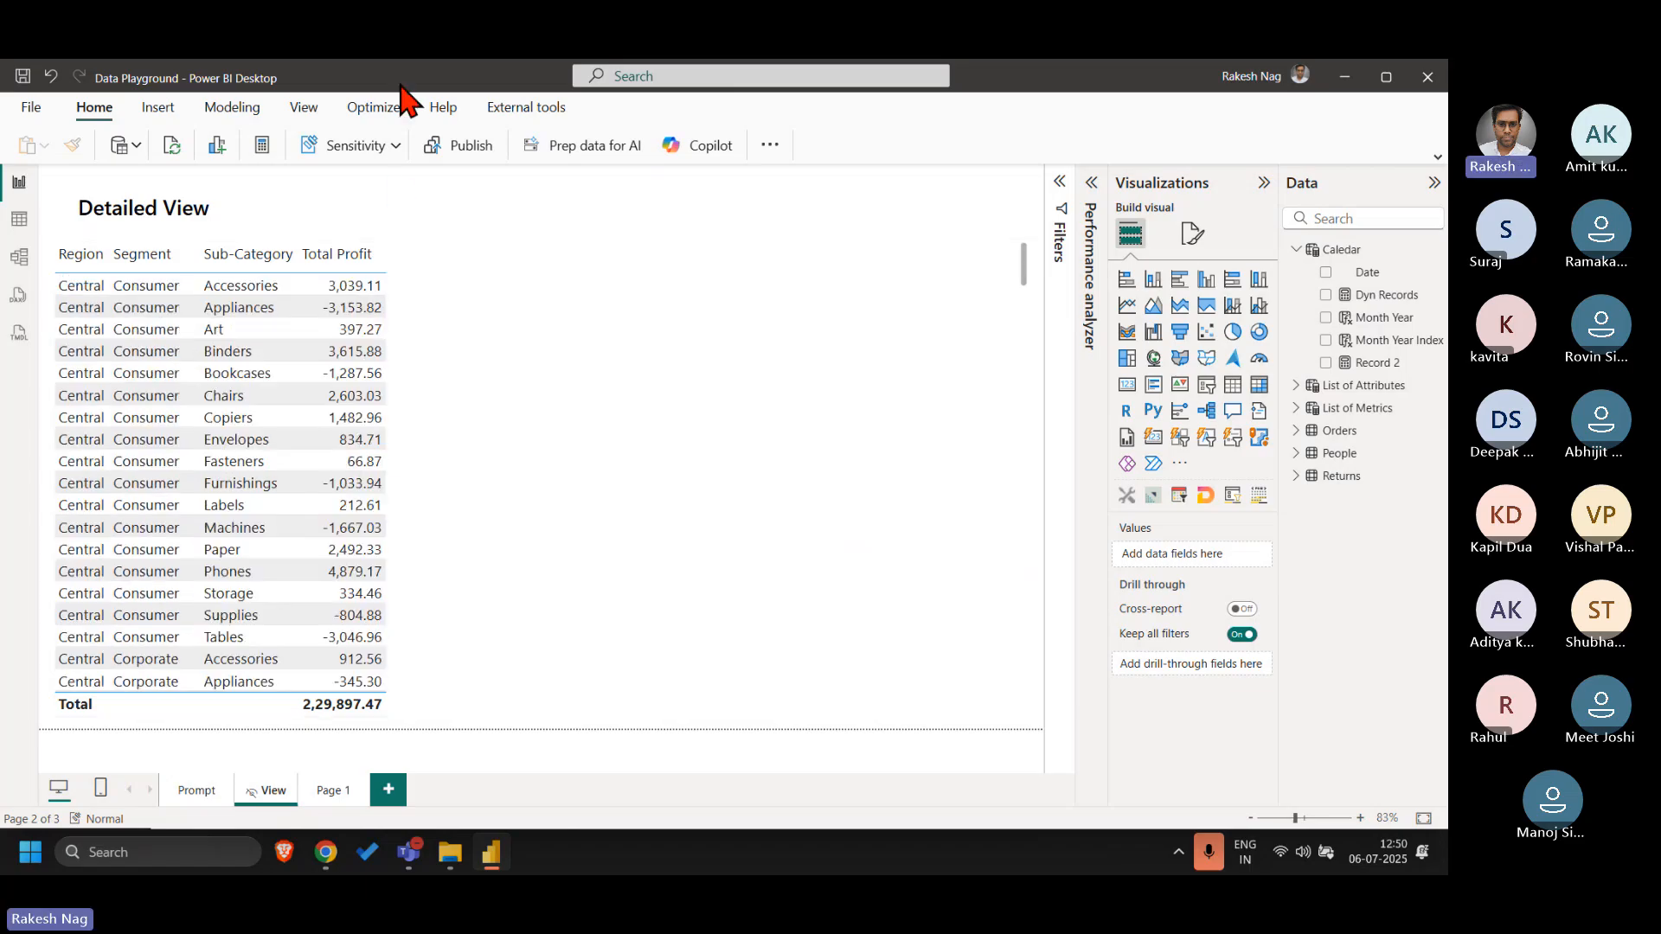
- Close the Performance analyzer and narrow the Detailed View title box to fit its text
{"action": "left_click", "coordinate": [374, 108]}
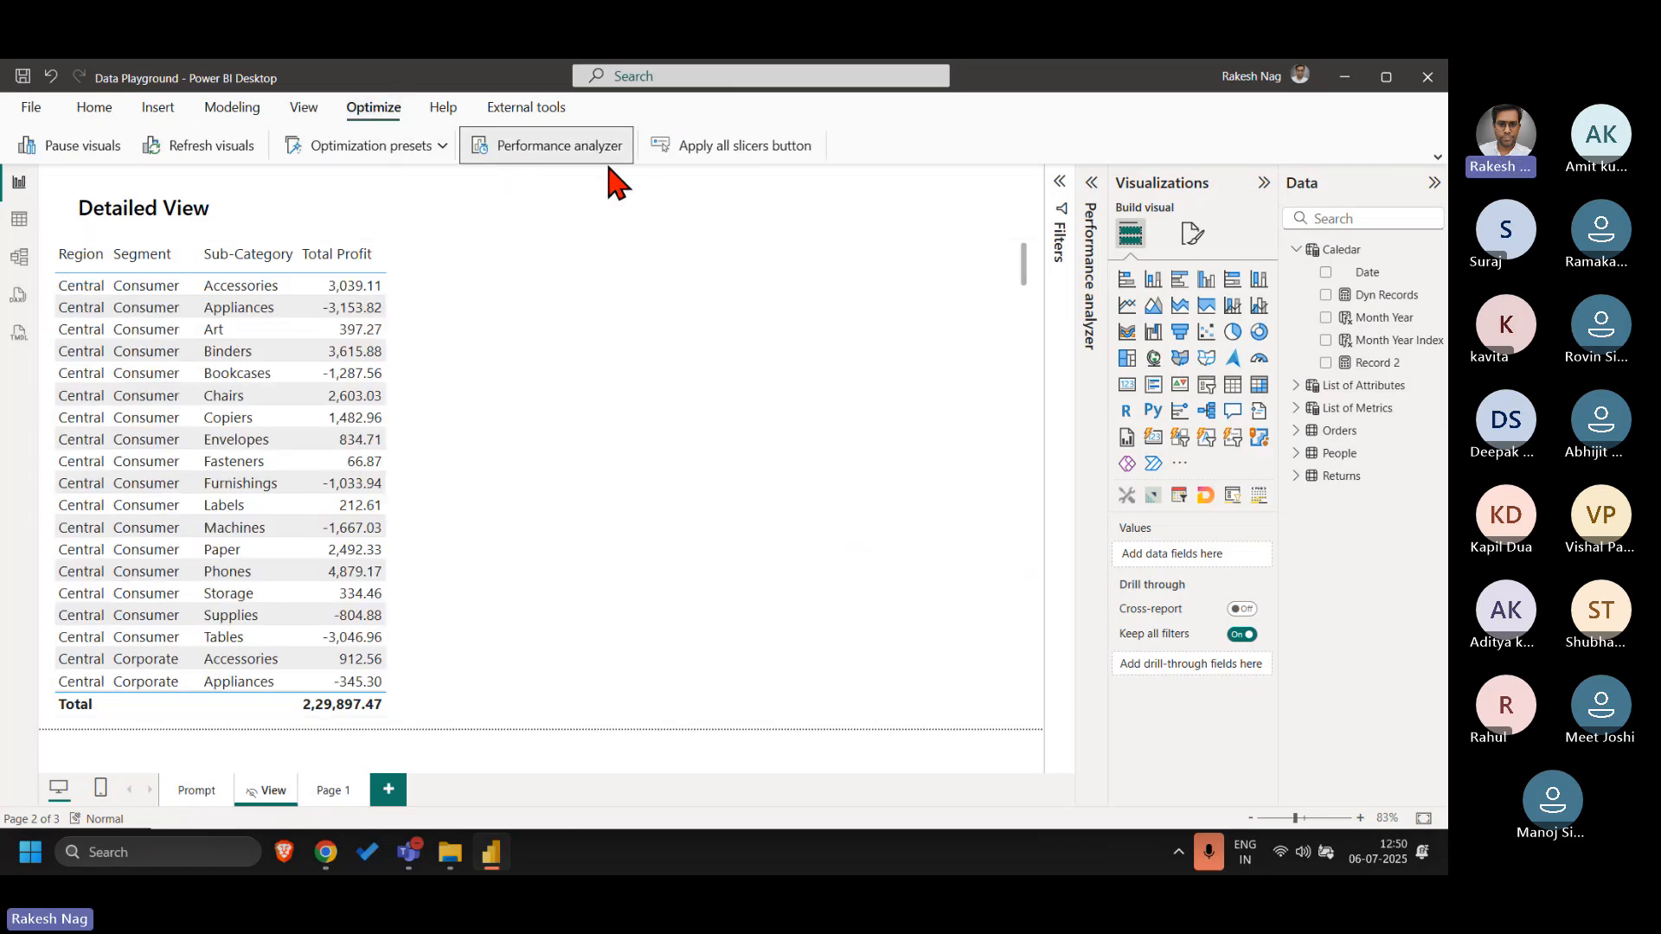
{"action": "left_click", "coordinate": [580, 163]}
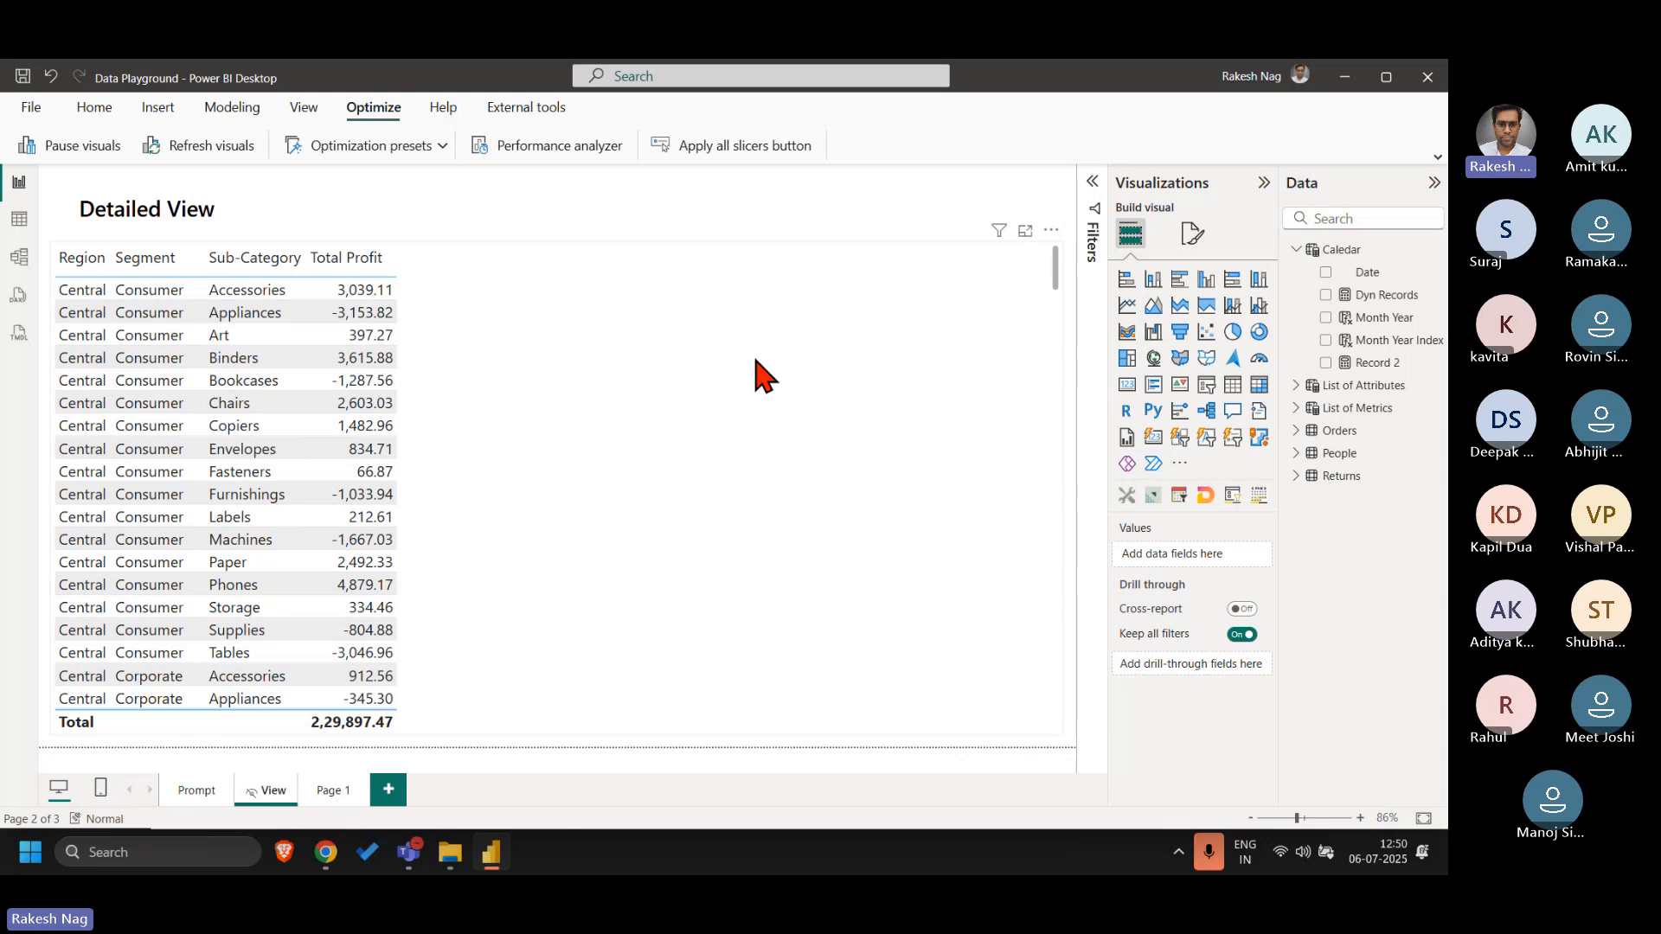
{"action": "left_click", "coordinate": [213, 226]}
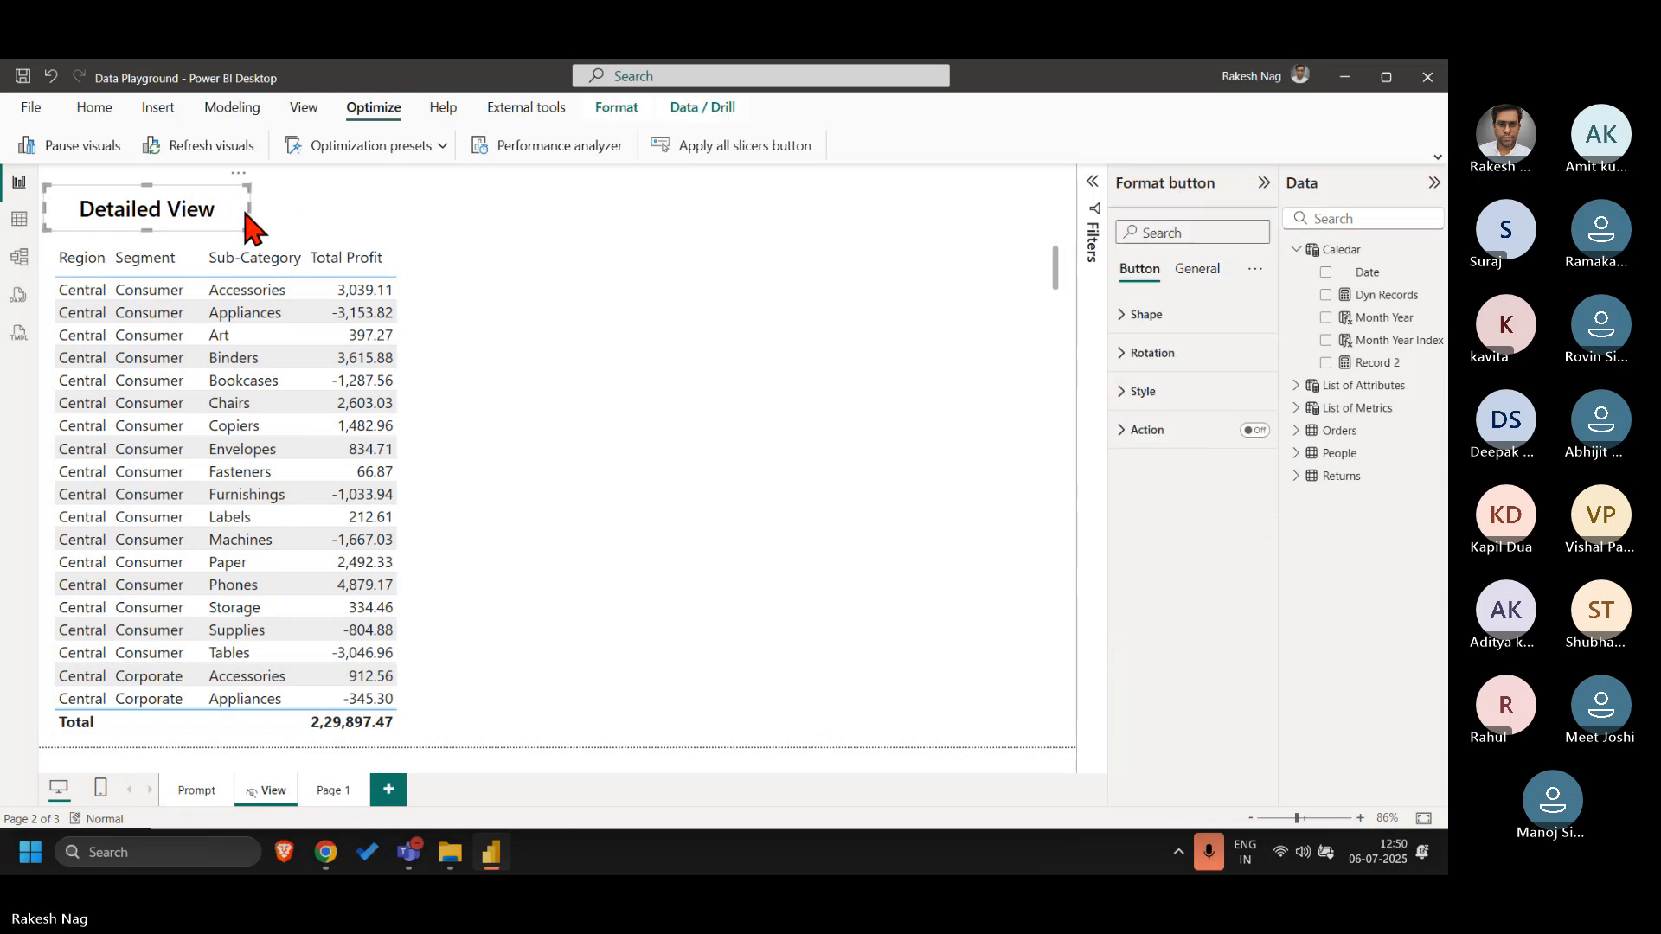
{"action": "left_click_drag", "start_coordinate": [250, 210], "coordinate": [204, 208]}
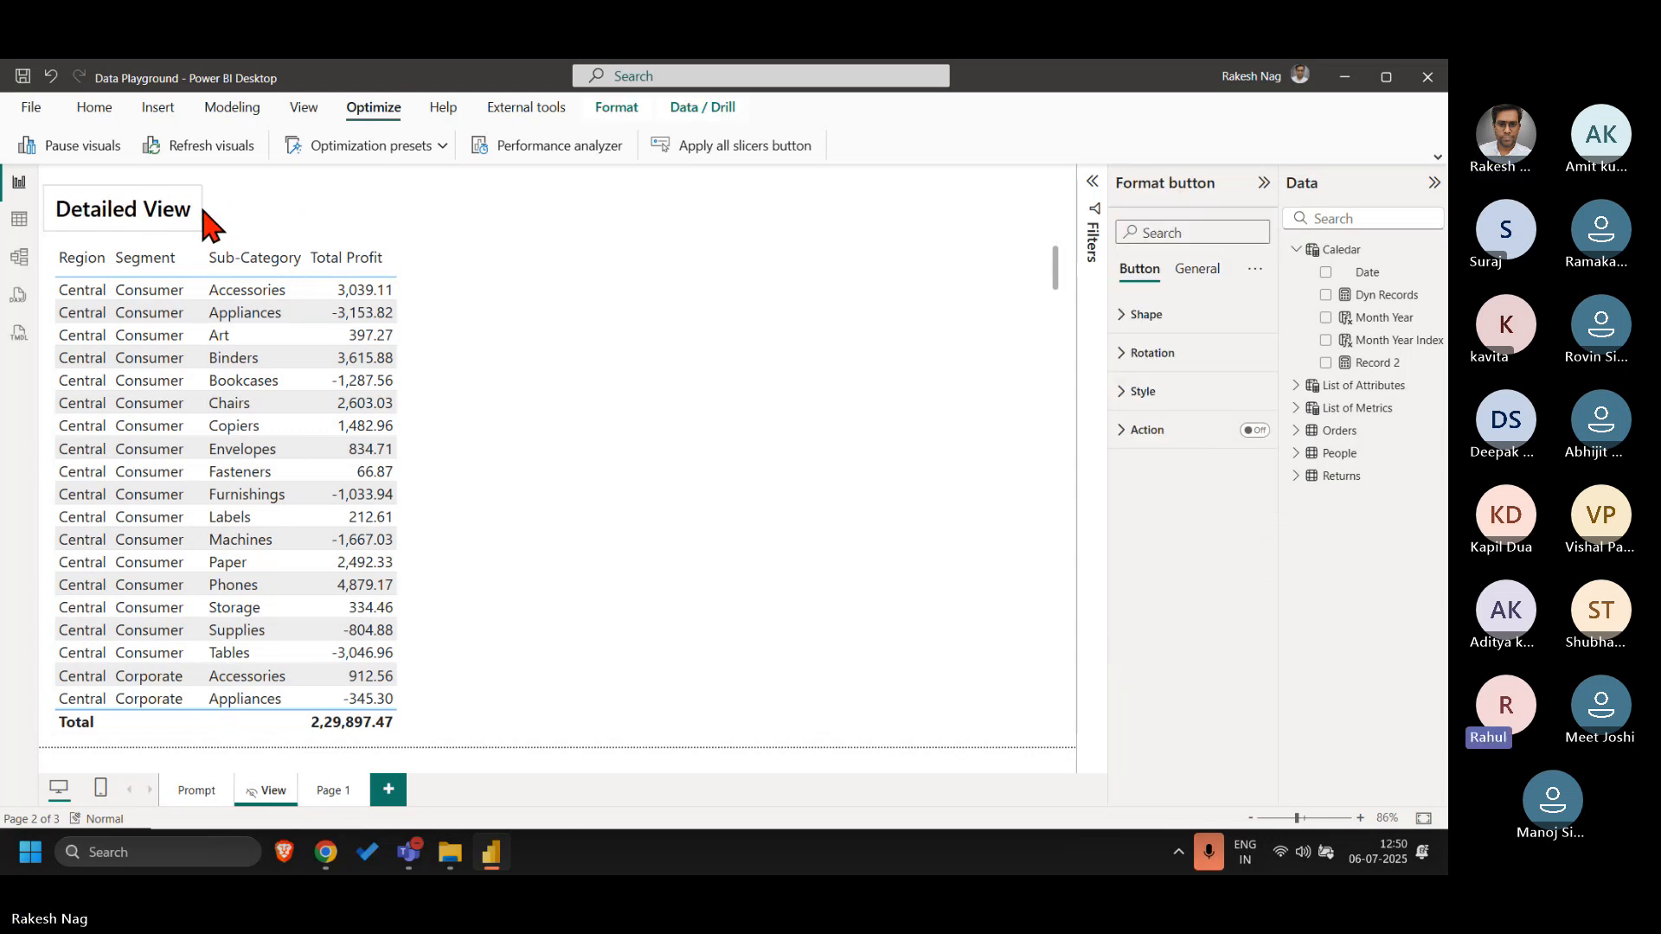
{"action": "left_click", "coordinate": [283, 204]}
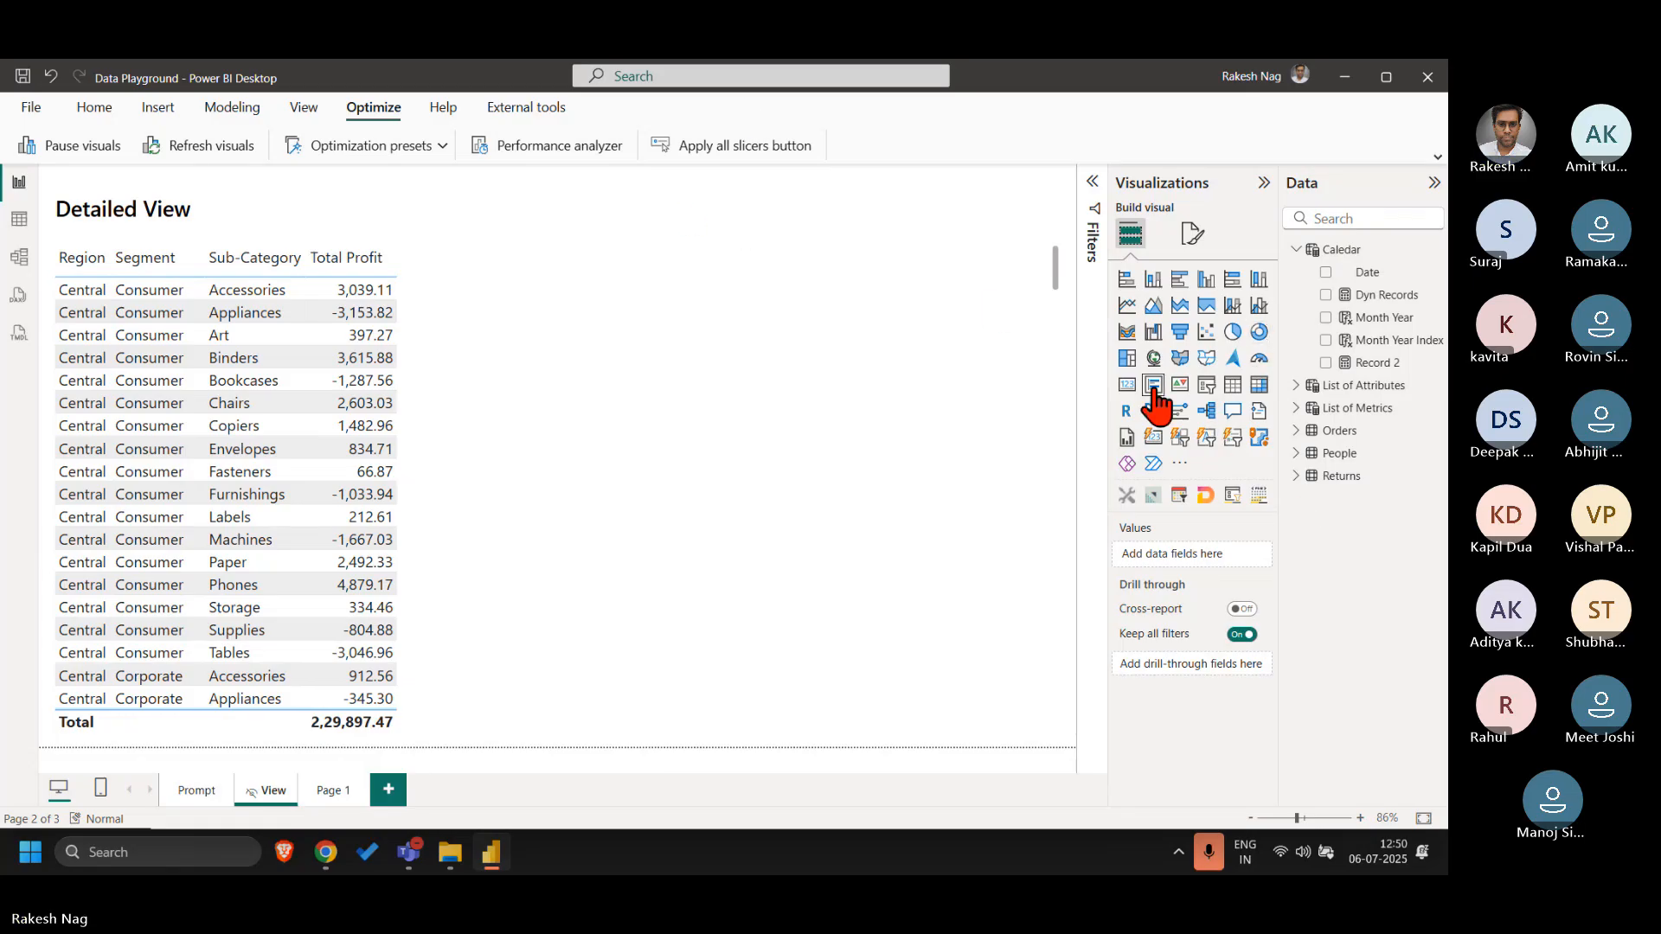
- Add an empty card visual to the View page and shrink it to fit above the table, opposite the Detailed View title
{"action": "left_click", "coordinate": [1127, 384]}
{"action": "left_click_drag", "start_coordinate": [271, 370], "coordinate": [982, 291]}
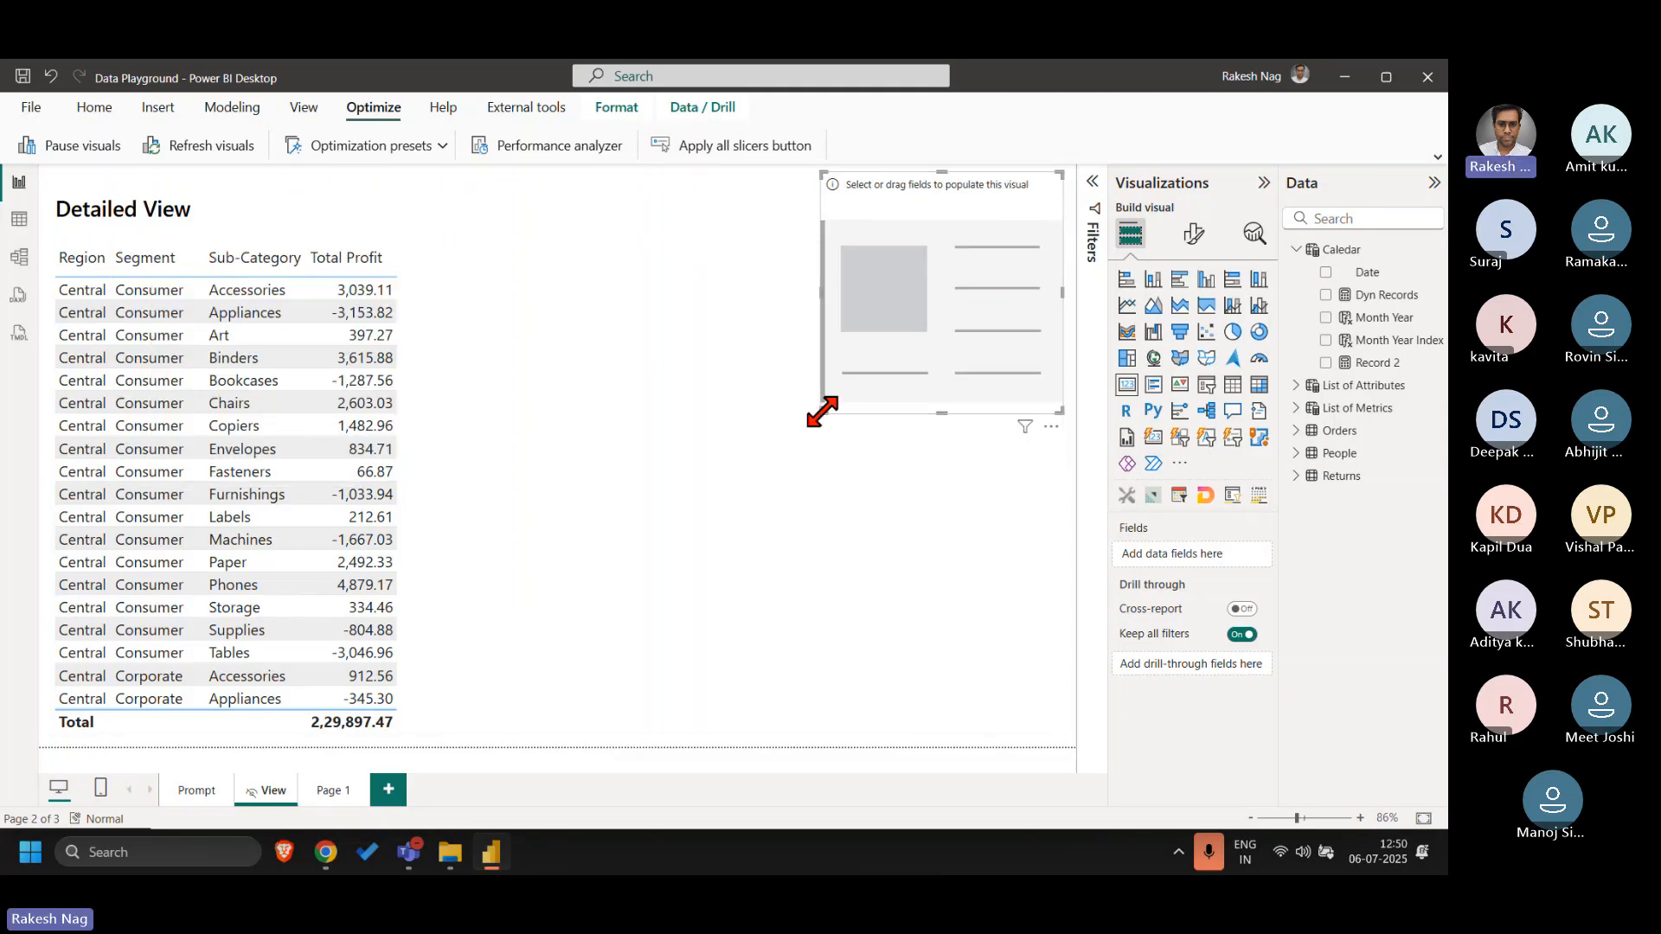
{"action": "left_click_drag", "start_coordinate": [822, 413], "coordinate": [849, 231]}
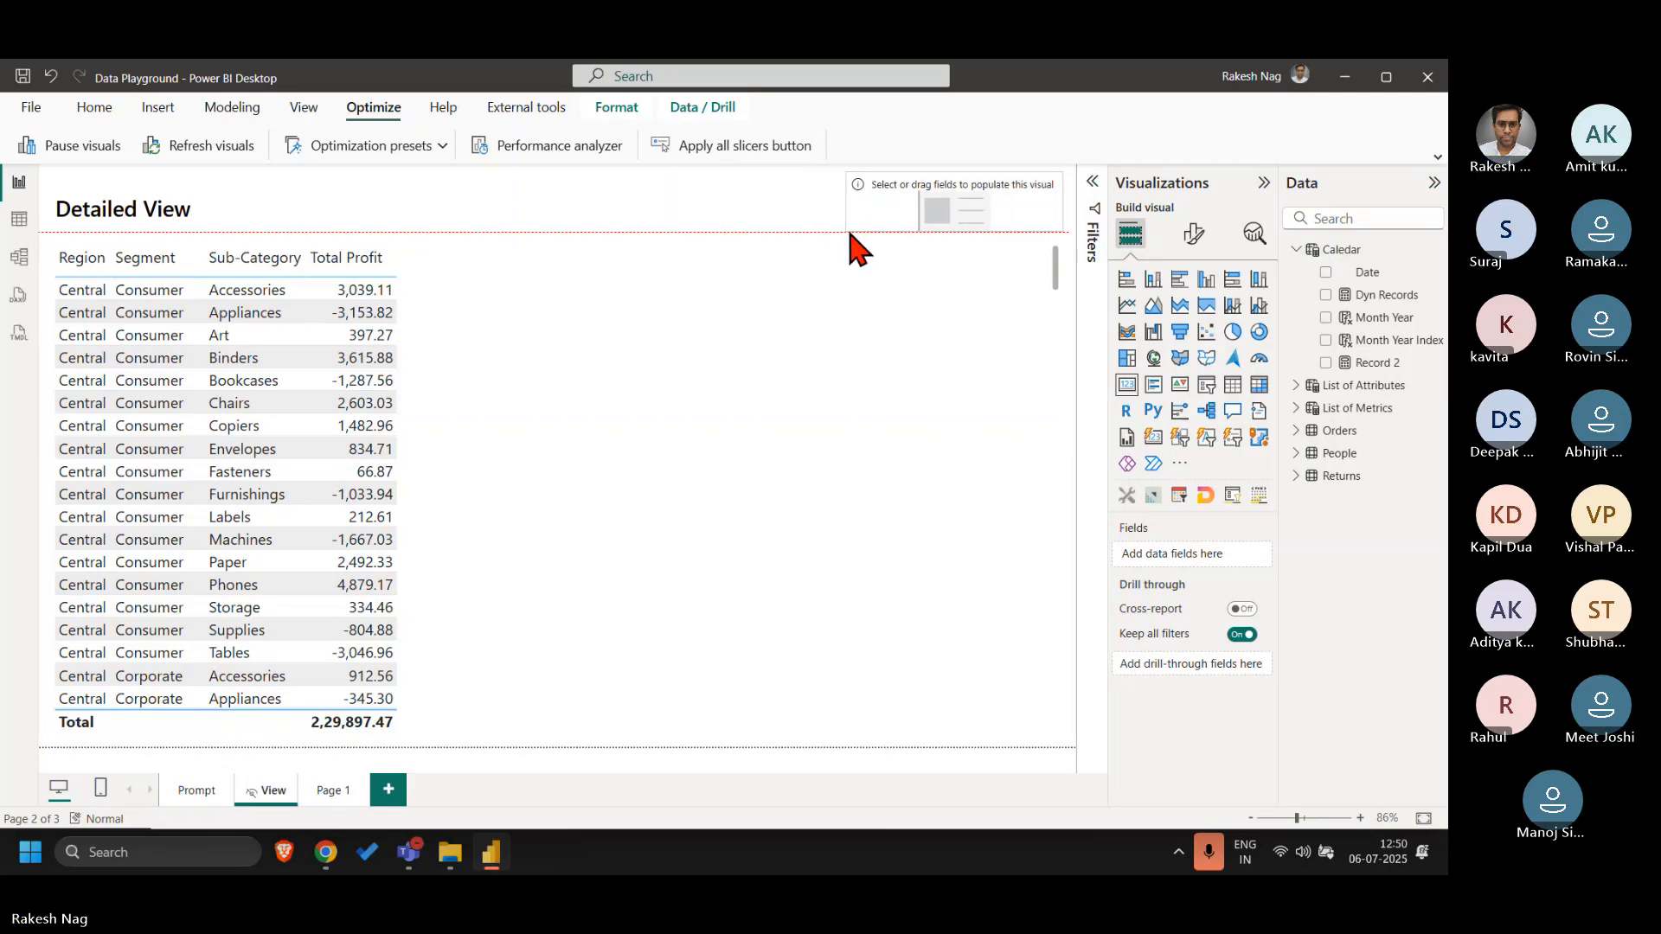
{"action": "left_click", "coordinate": [760, 227]}
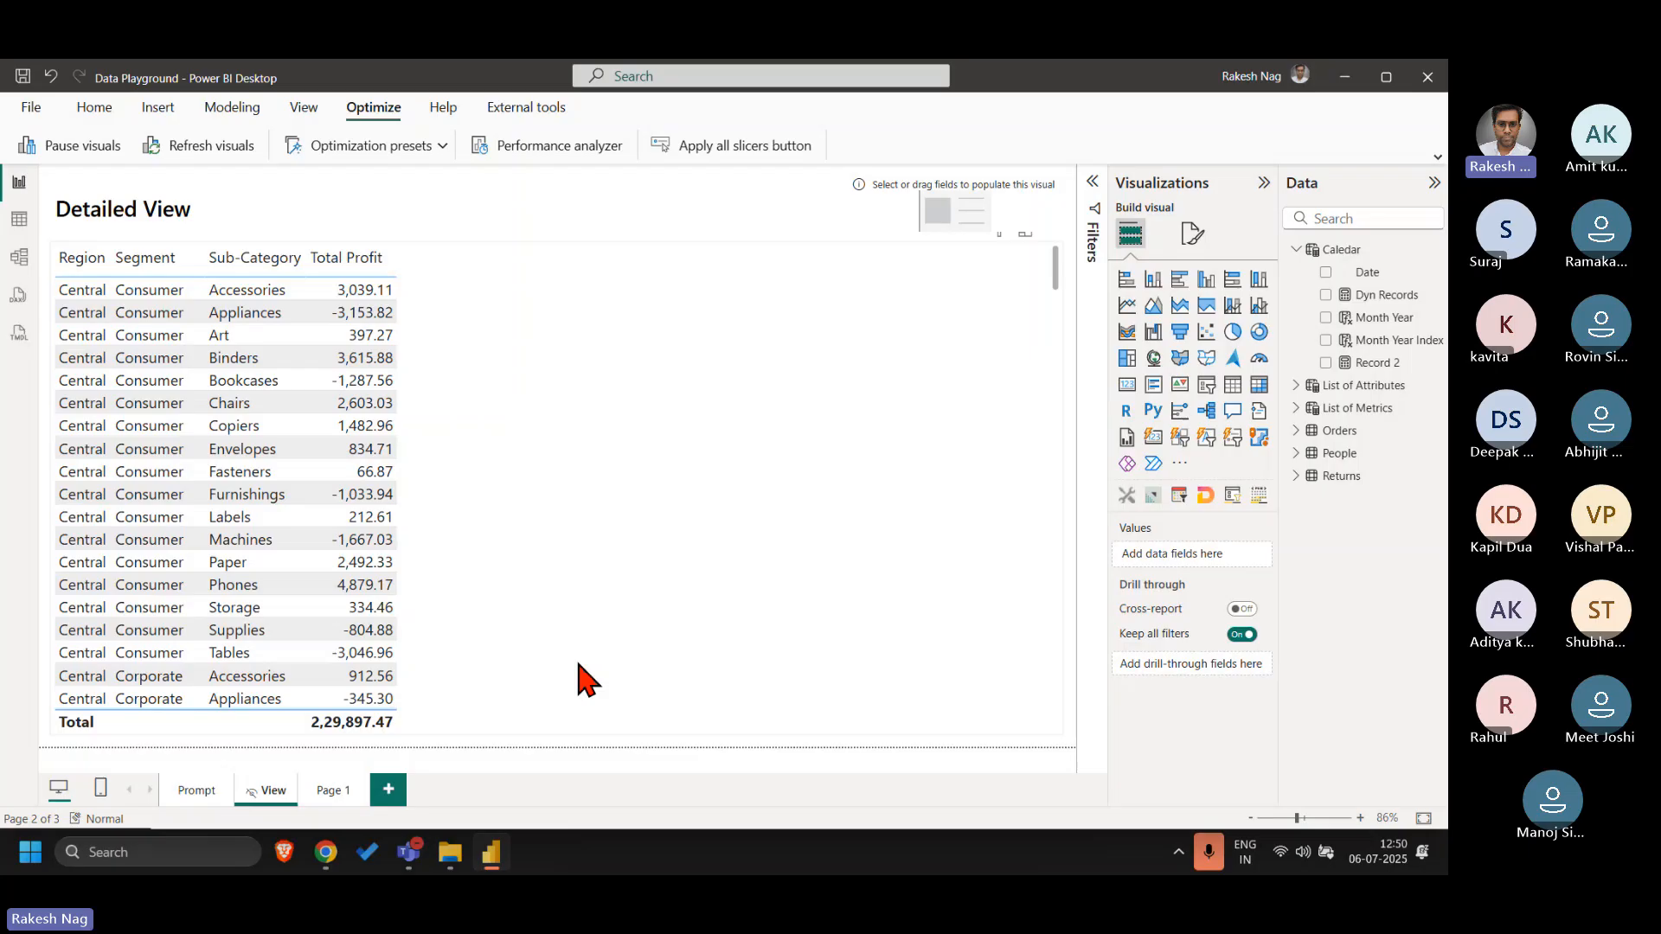
- Examine the List of Attributes field parameter's definition and the List of Metrics slicer on the Prompt page, and return to the View page
{"action": "left_click", "coordinate": [197, 792]}
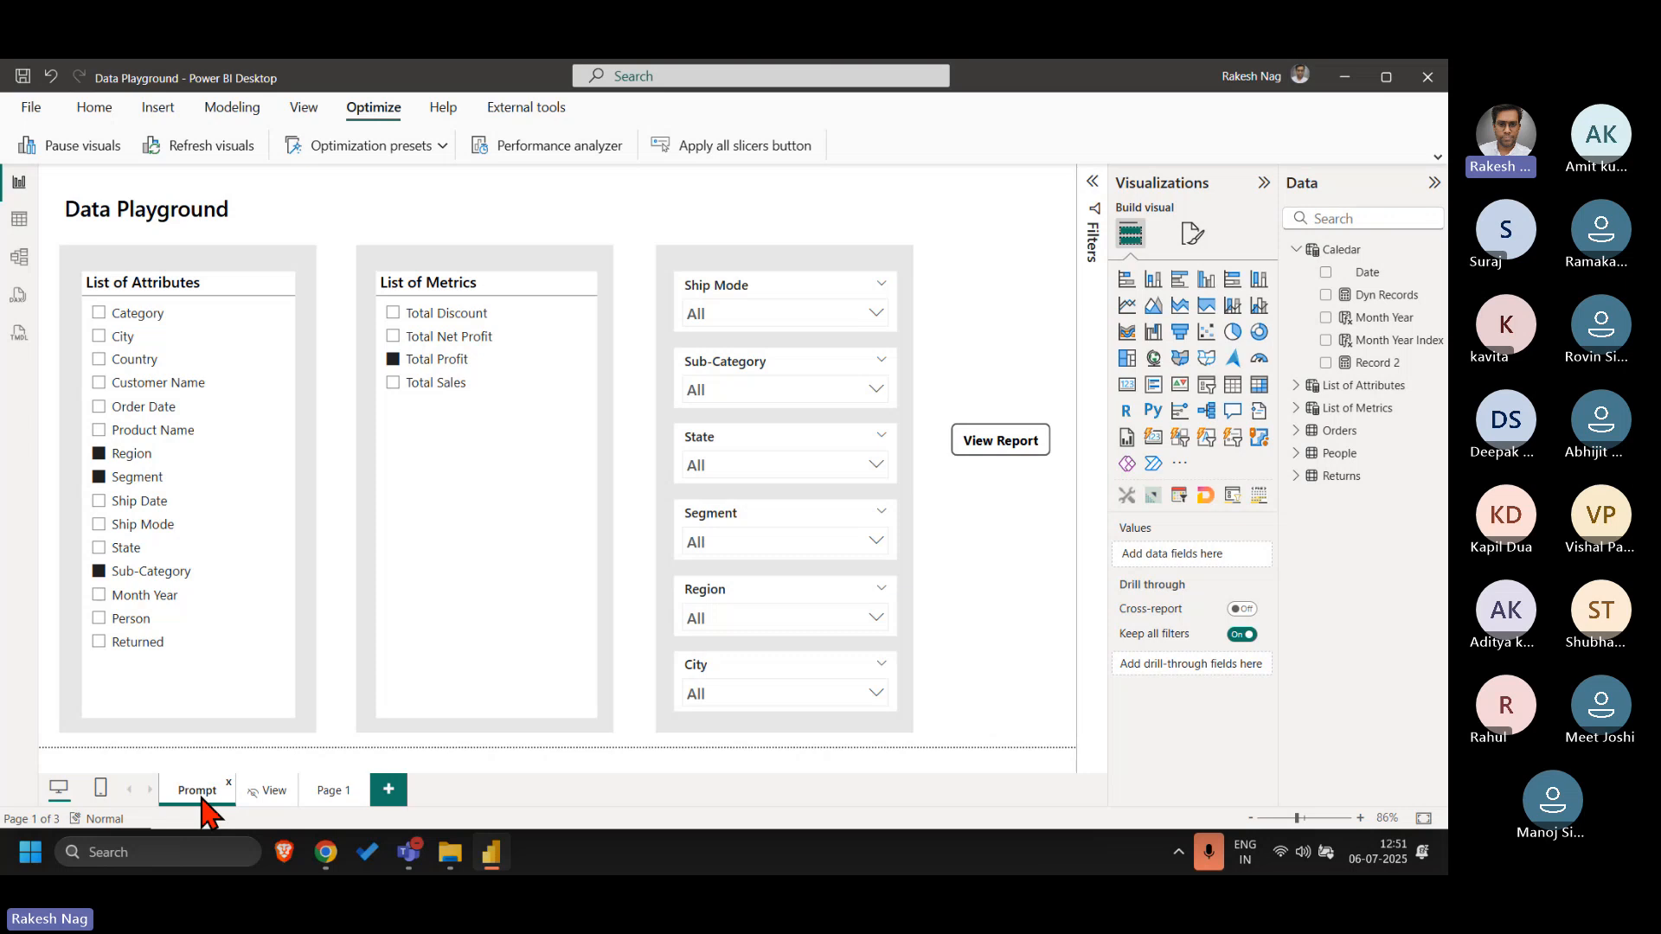
{"action": "left_click", "coordinate": [202, 286]}
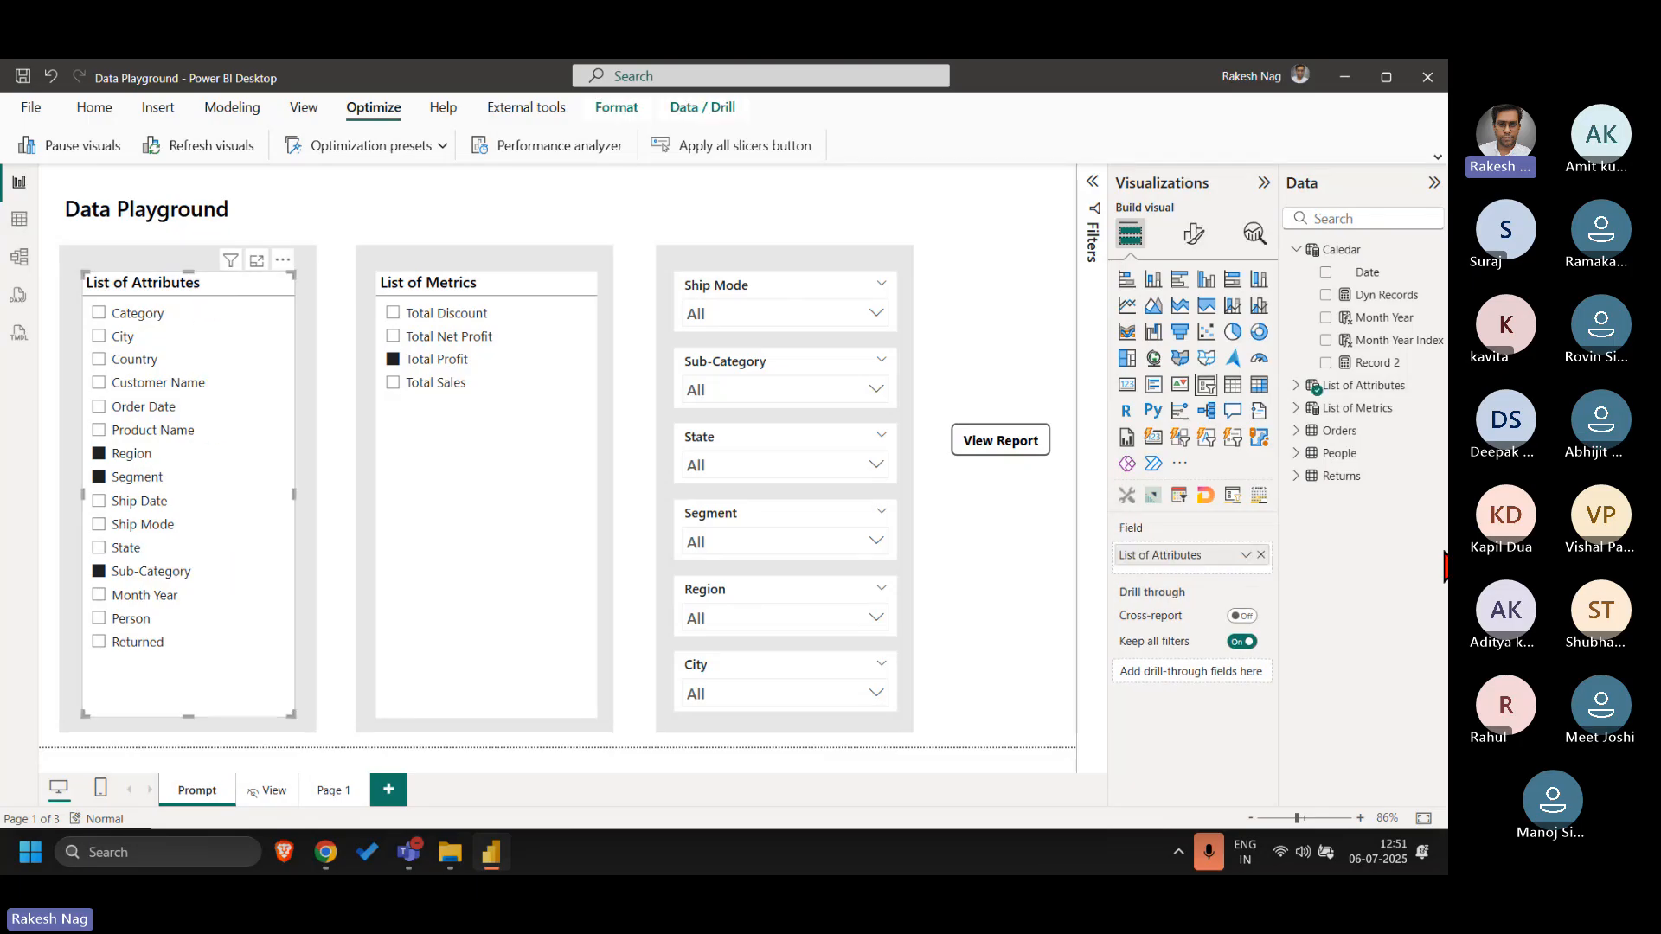
{"action": "left_click", "coordinate": [1370, 390]}
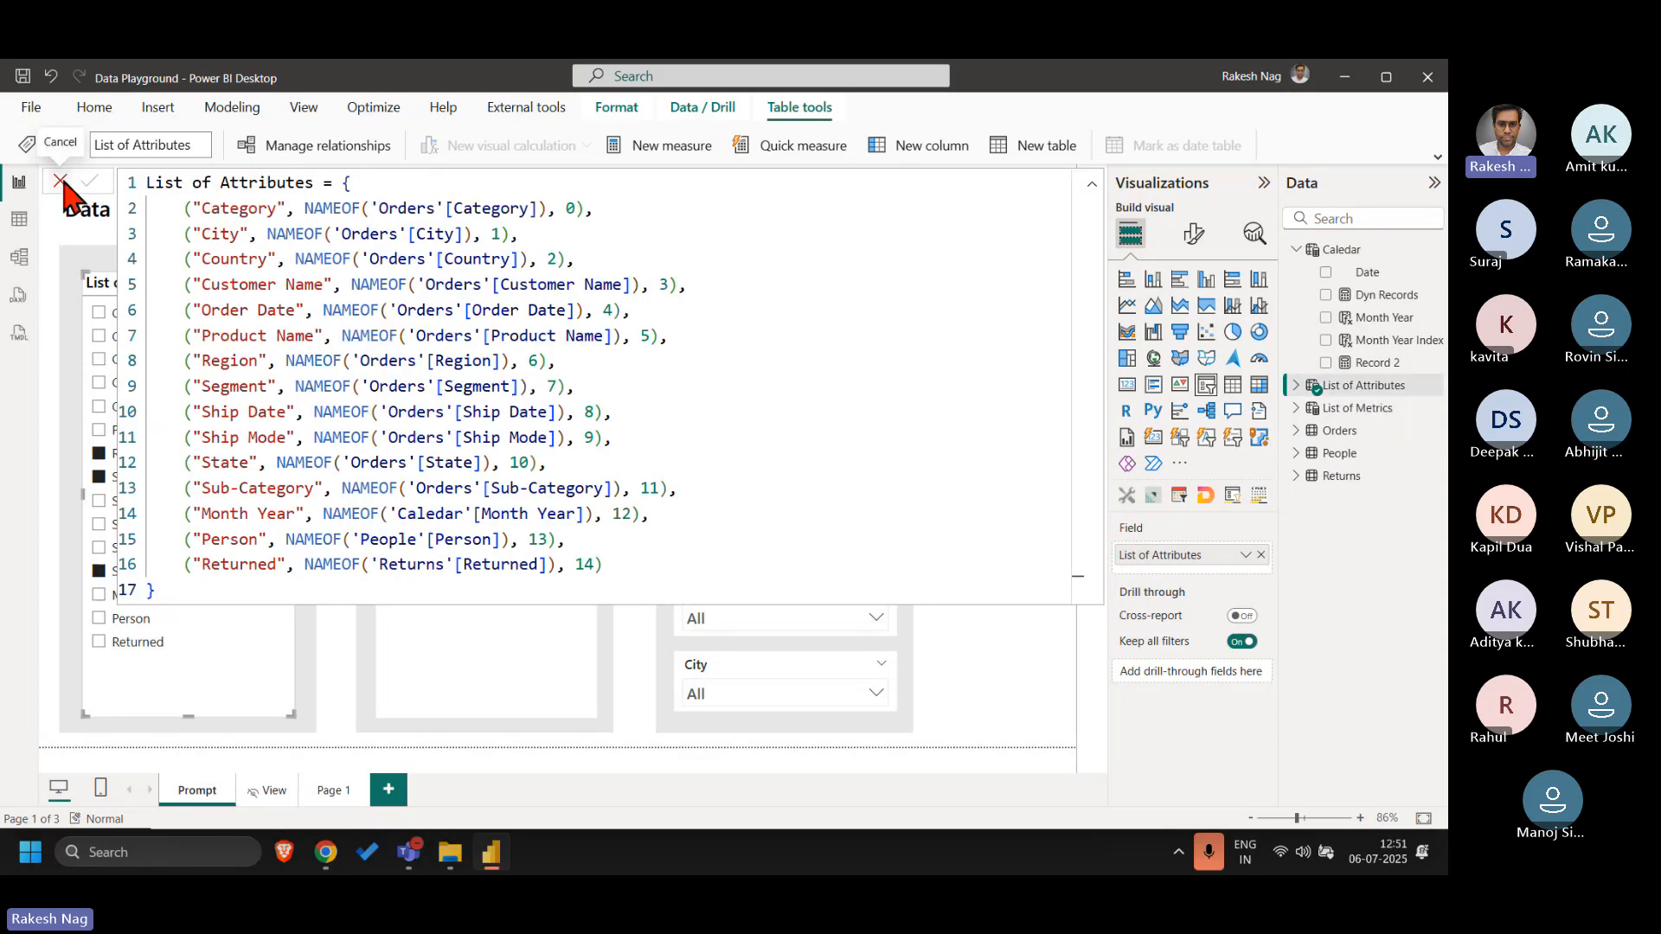
{"action": "left_click", "coordinate": [104, 205]}
{"action": "left_click", "coordinate": [459, 294]}
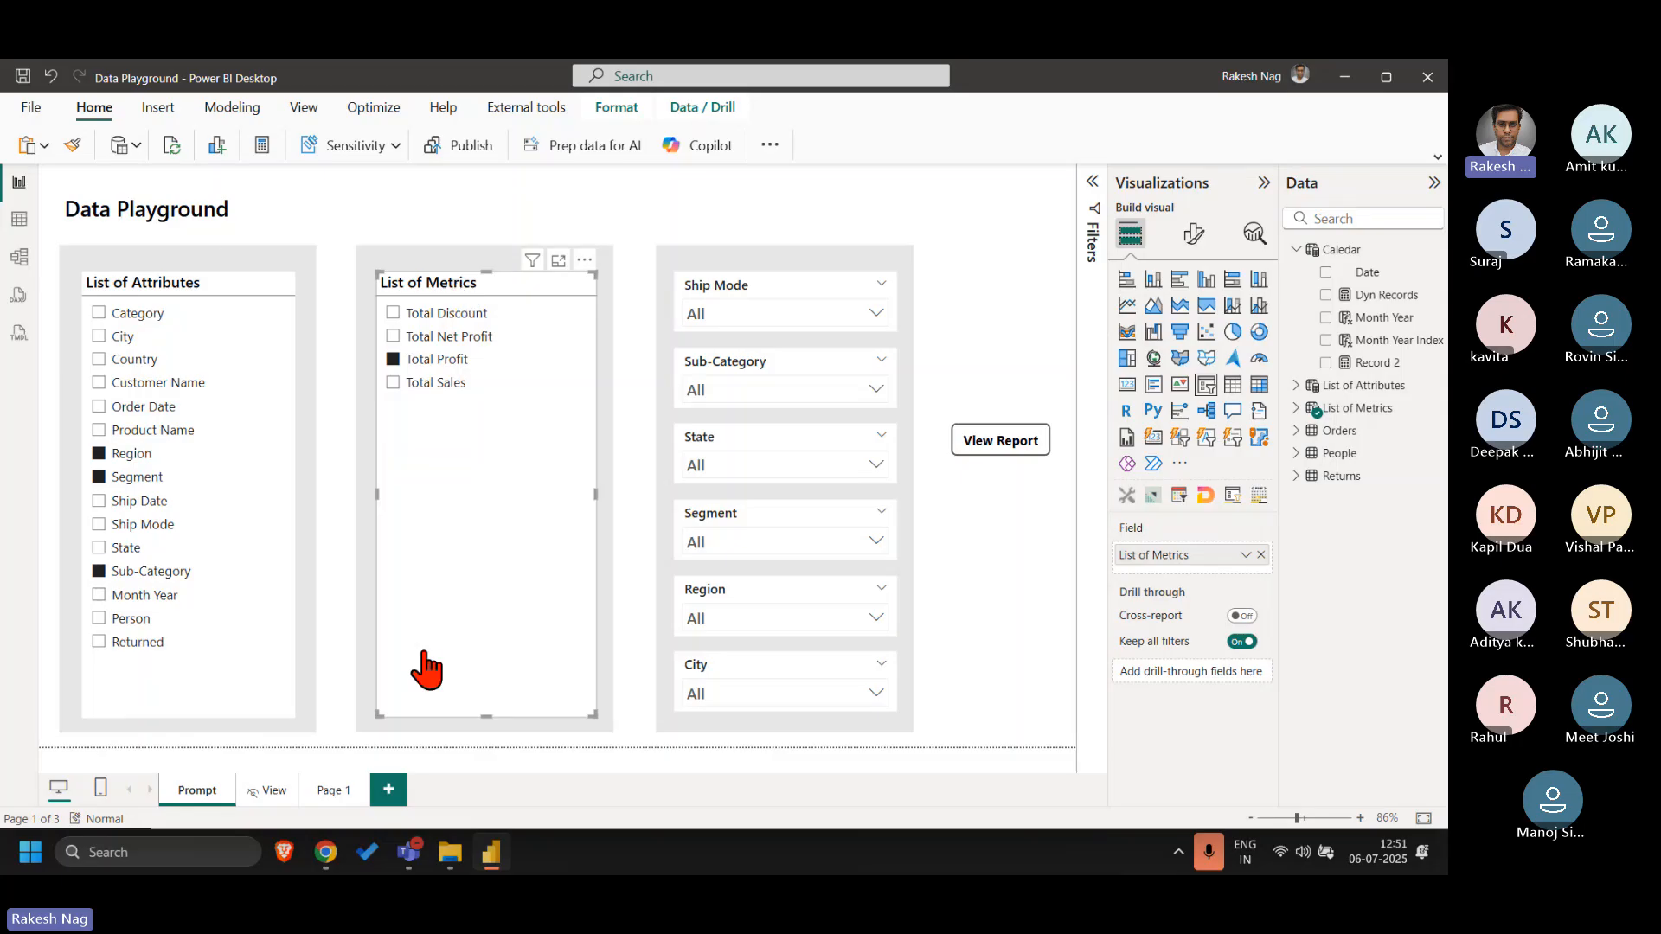
{"action": "left_click", "coordinate": [268, 789]}
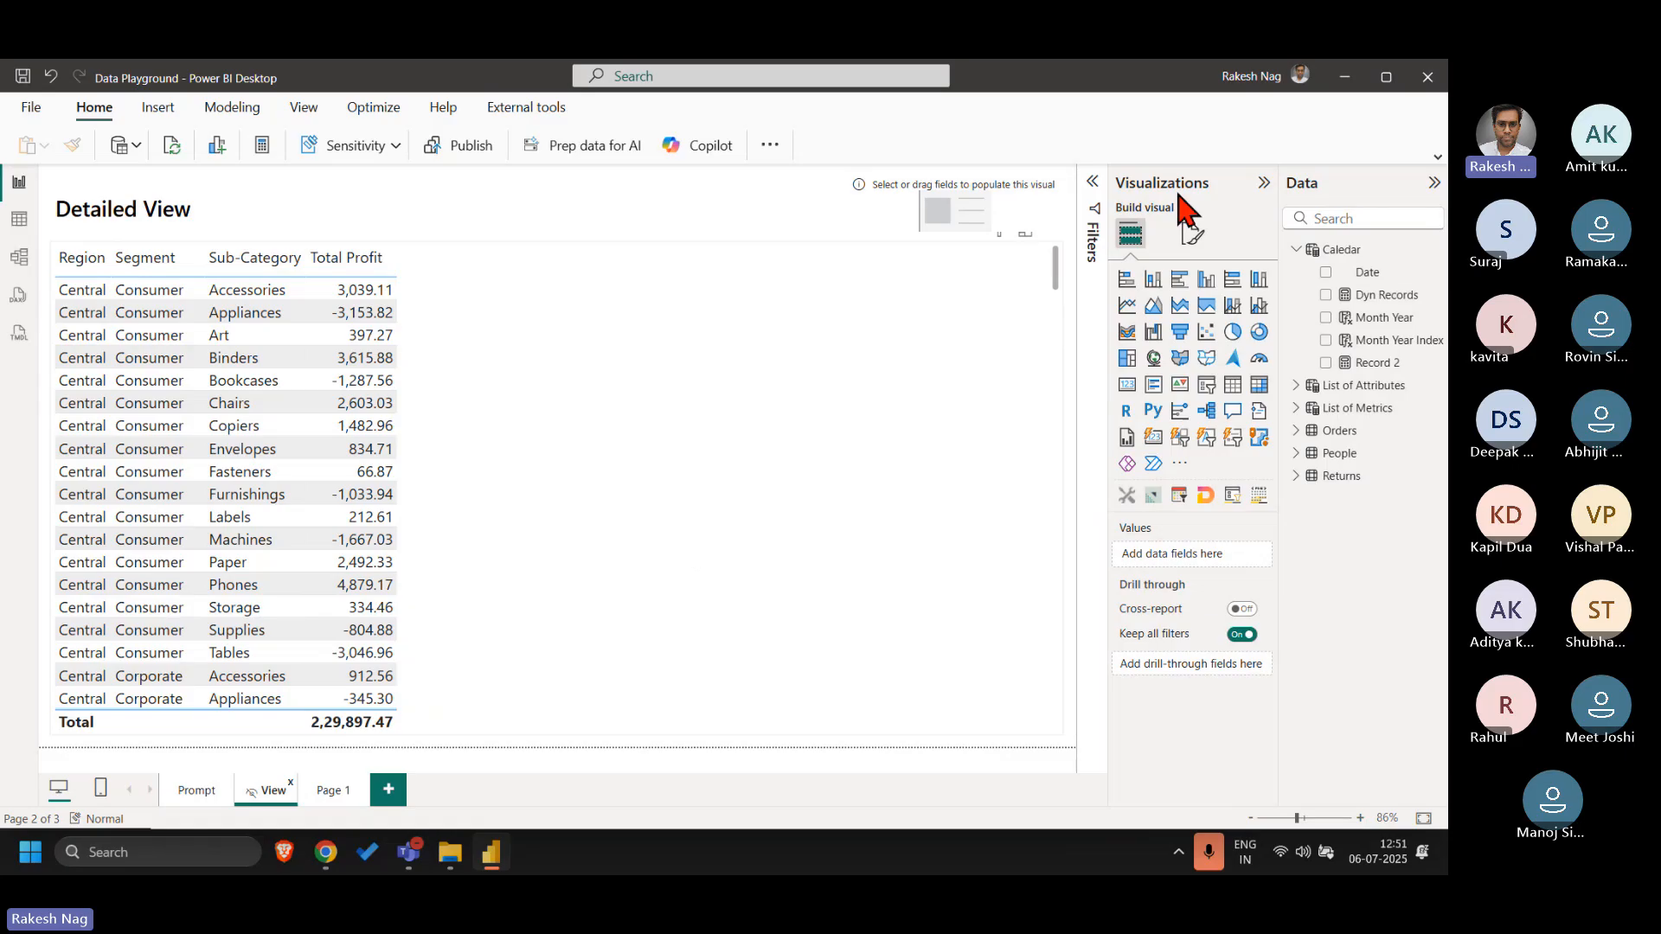
- Create a measure named Dynamic RowCount in the Caledar table with the placeholder value 1
{"action": "right_click", "coordinate": [1350, 251]}
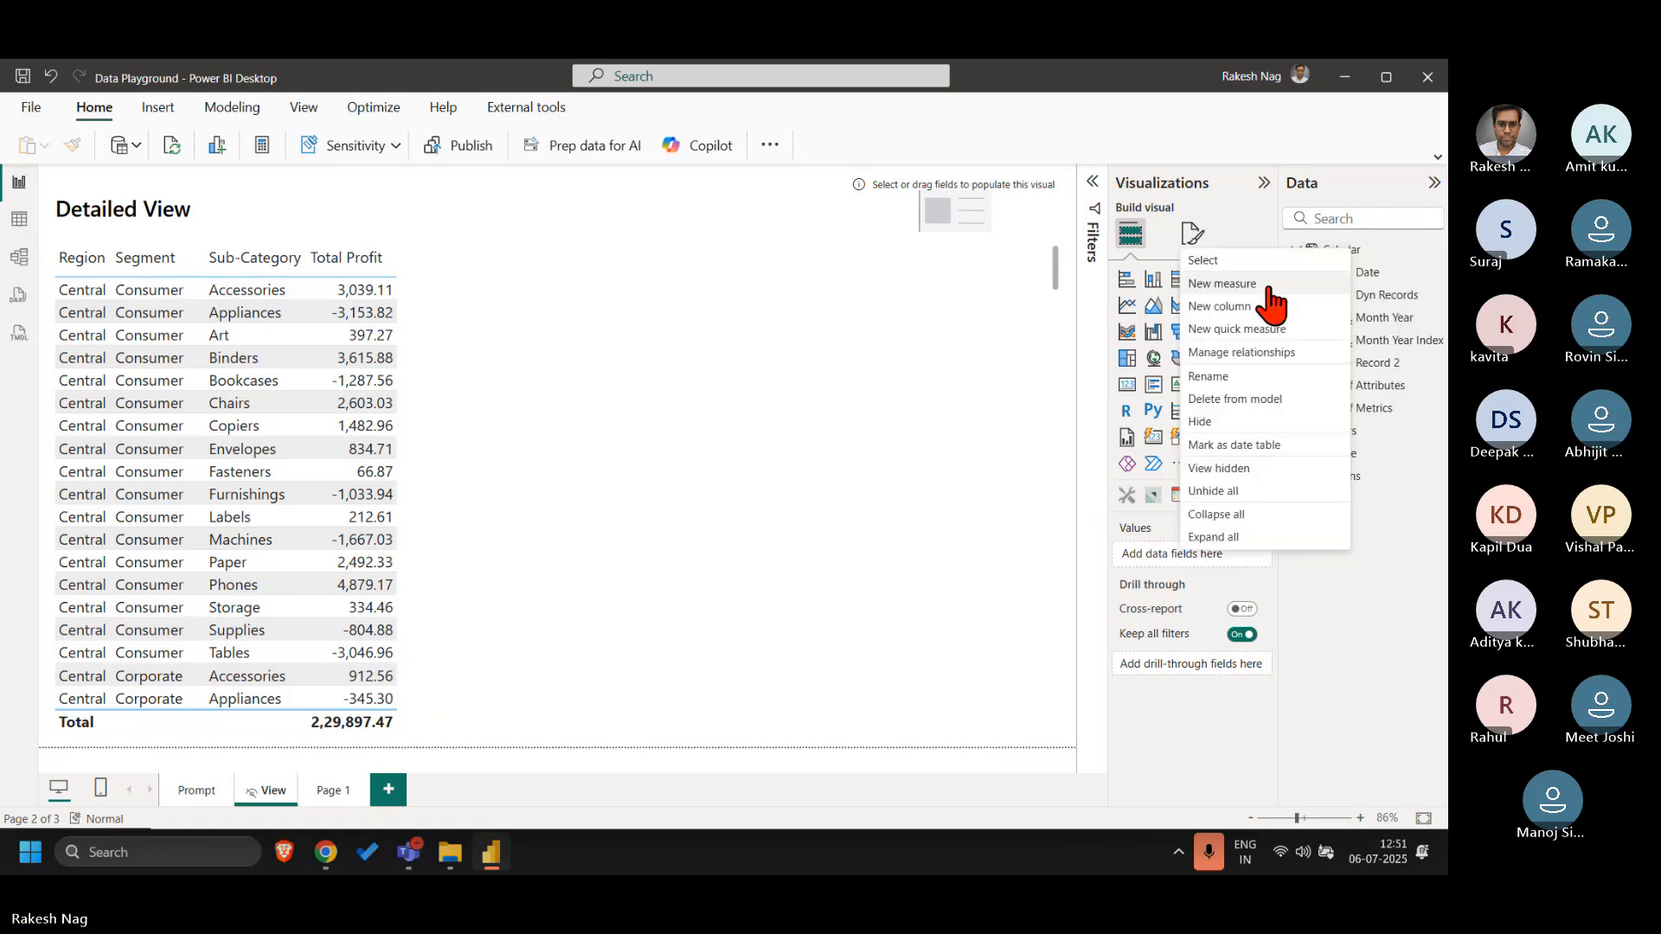
{"action": "left_click", "coordinate": [1269, 288]}
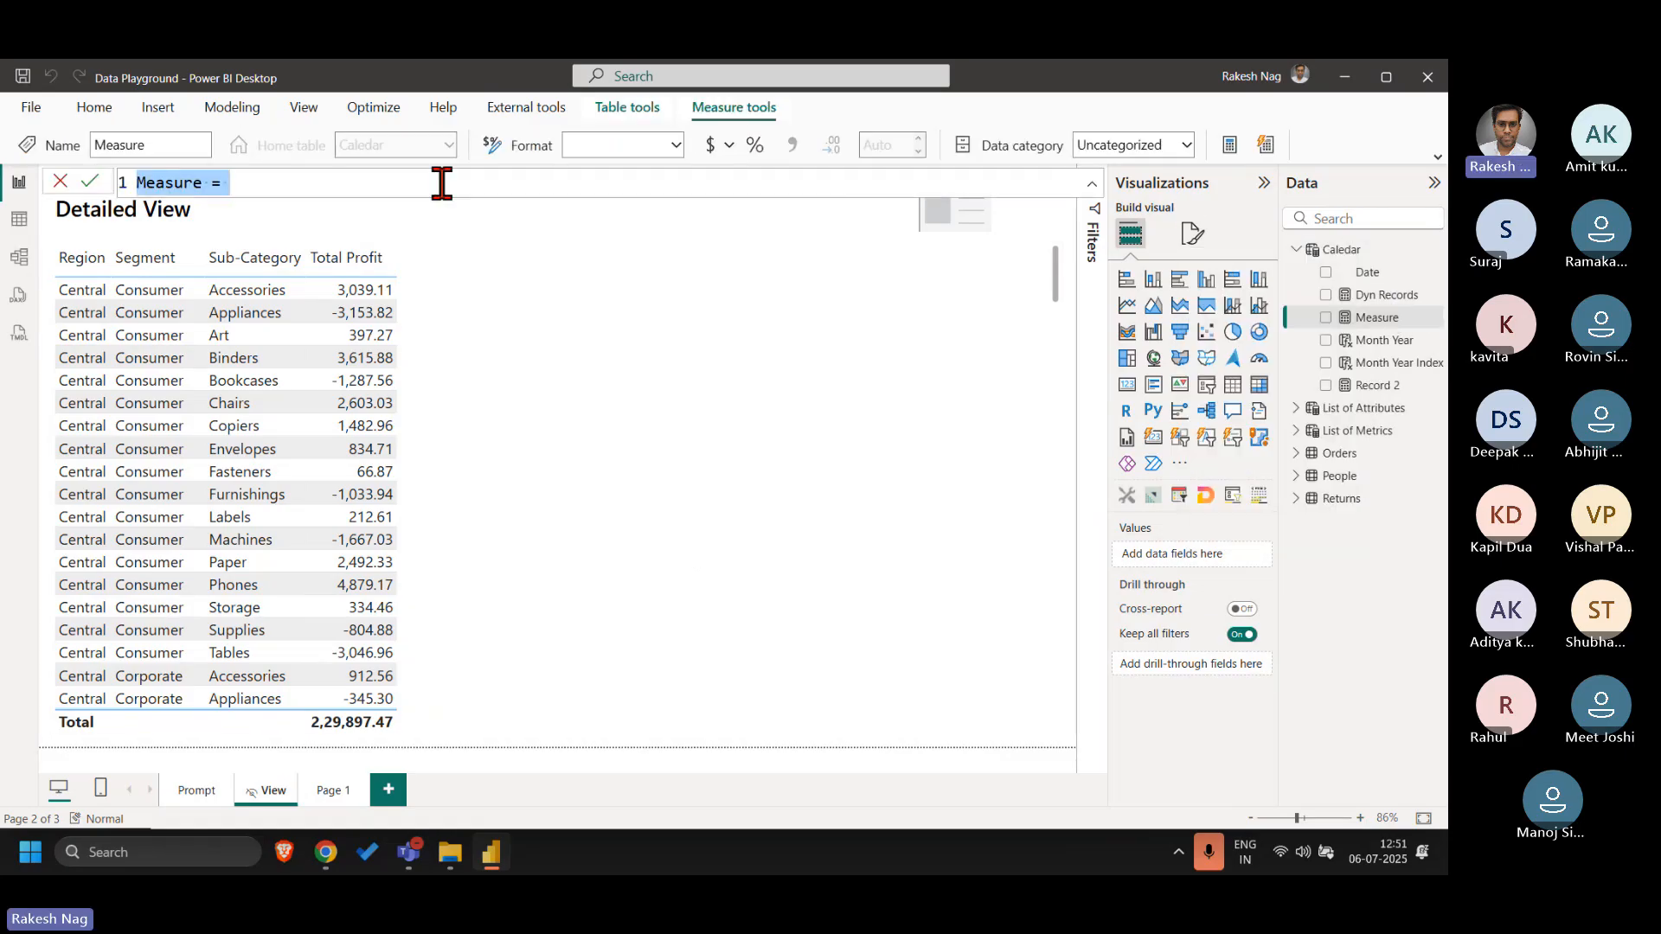
{"action": "key", "text": "ctrl+a"}
{"action": "key", "text": "BackSpace"}
{"action": "type", "text": "Dynamic "}
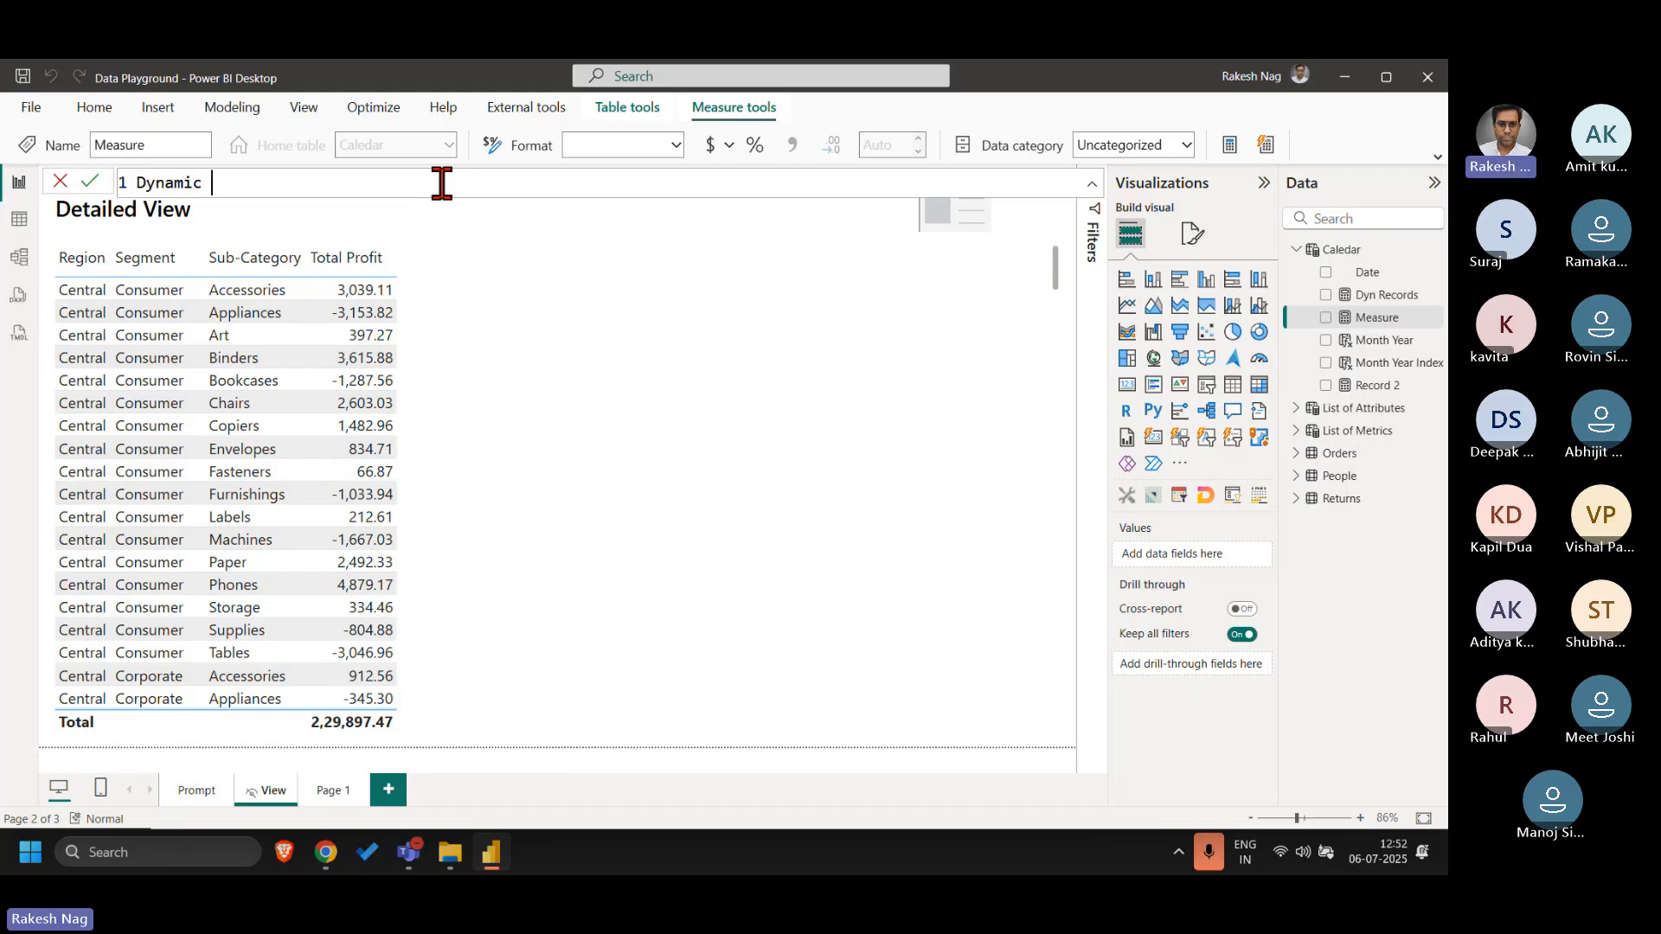
{"action": "type", "text": "RowCount ="}
{"action": "key", "text": "shift+Return"}
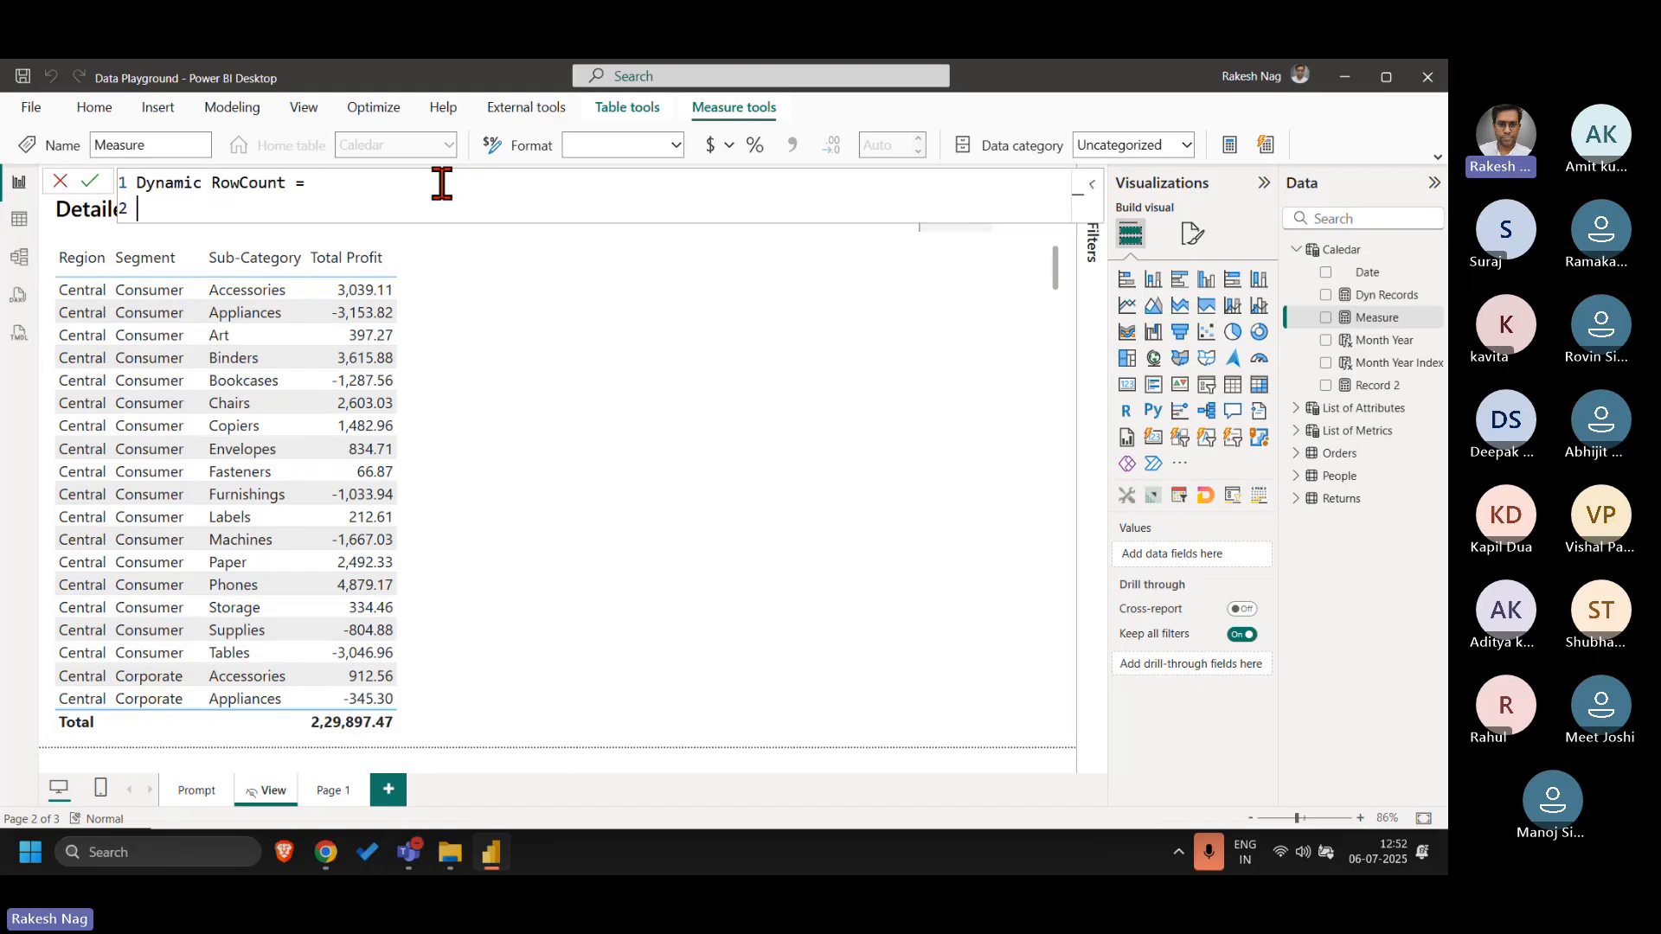
{"action": "left_click", "coordinate": [441, 183]}
{"action": "type", "text": "1"}
{"action": "key", "text": "Return"}
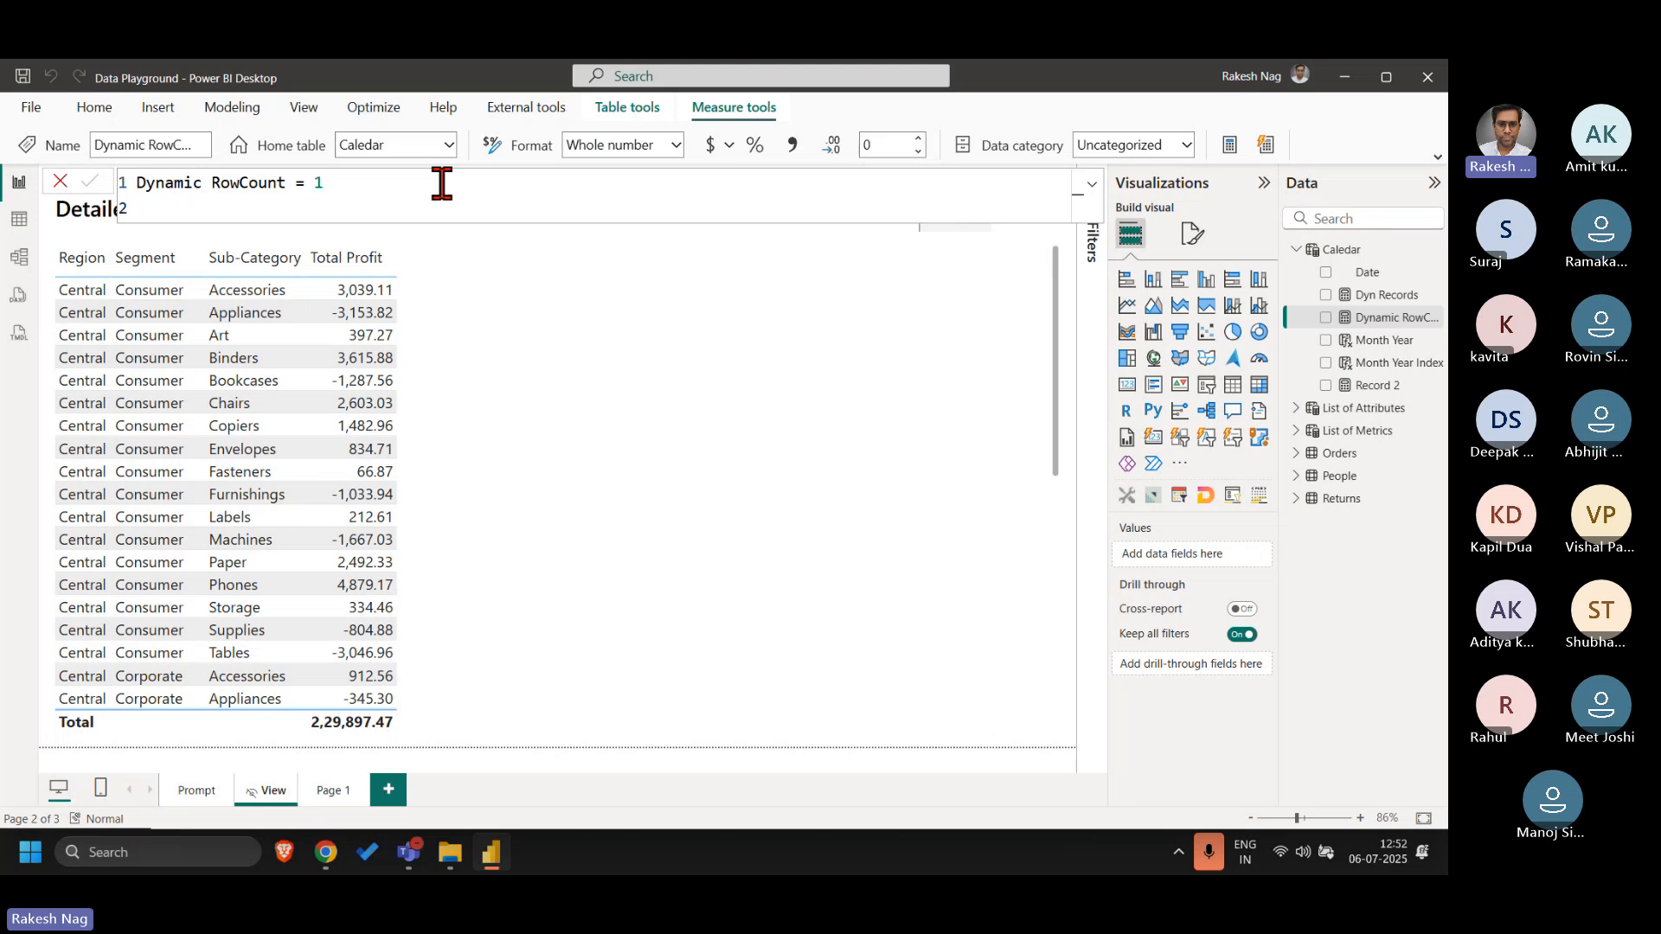
- Narrow the Detailed View table visual to free the space beside it
{"action": "left_click", "coordinate": [744, 446]}
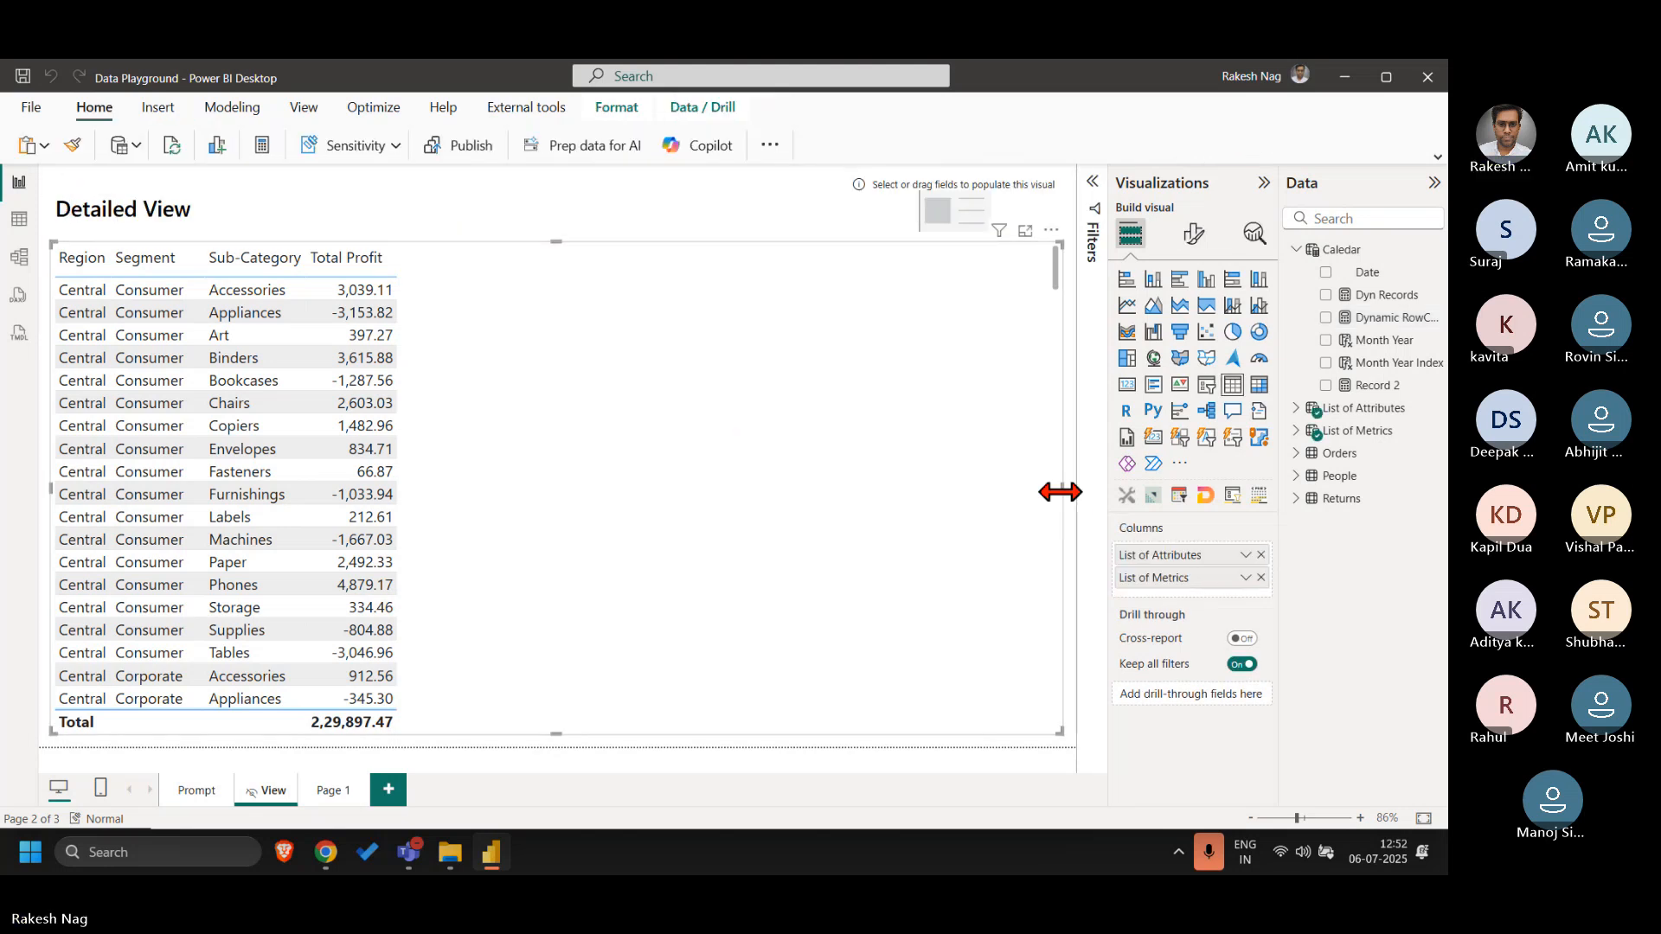
{"action": "left_click_drag", "start_coordinate": [1063, 491], "coordinate": [489, 550]}
- Move the empty card into the free space beside the table, enlarge it and show the Dynamic RowCount measure in it
{"action": "left_click", "coordinate": [1020, 221]}
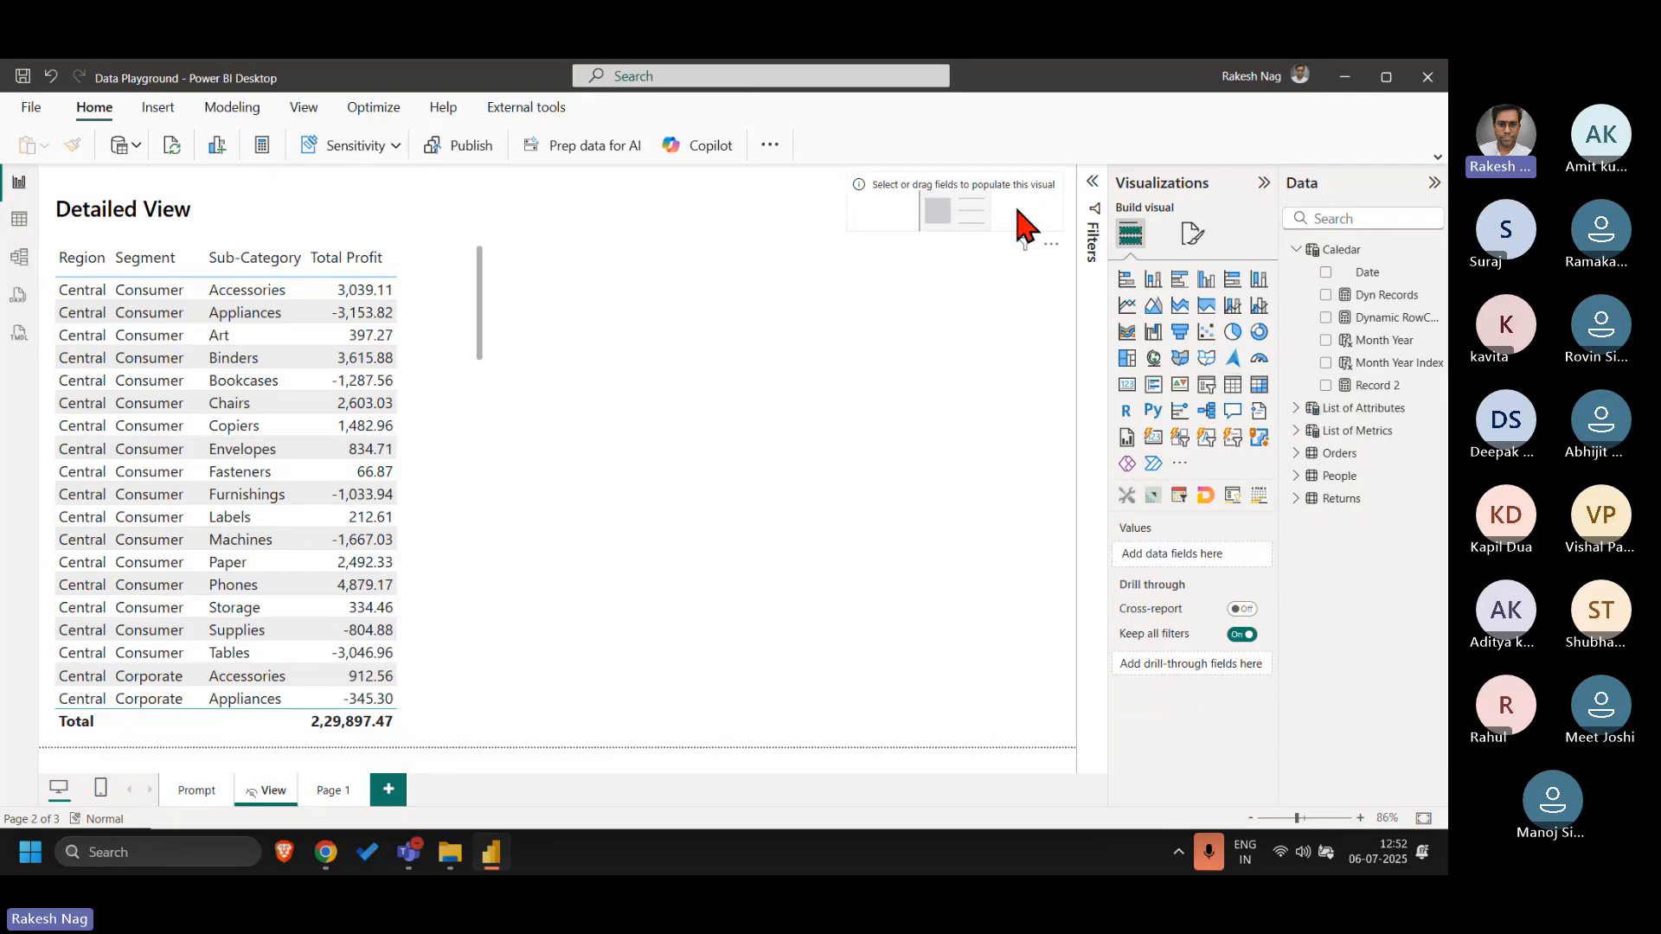
{"action": "left_click_drag", "start_coordinate": [983, 214], "coordinate": [930, 535]}
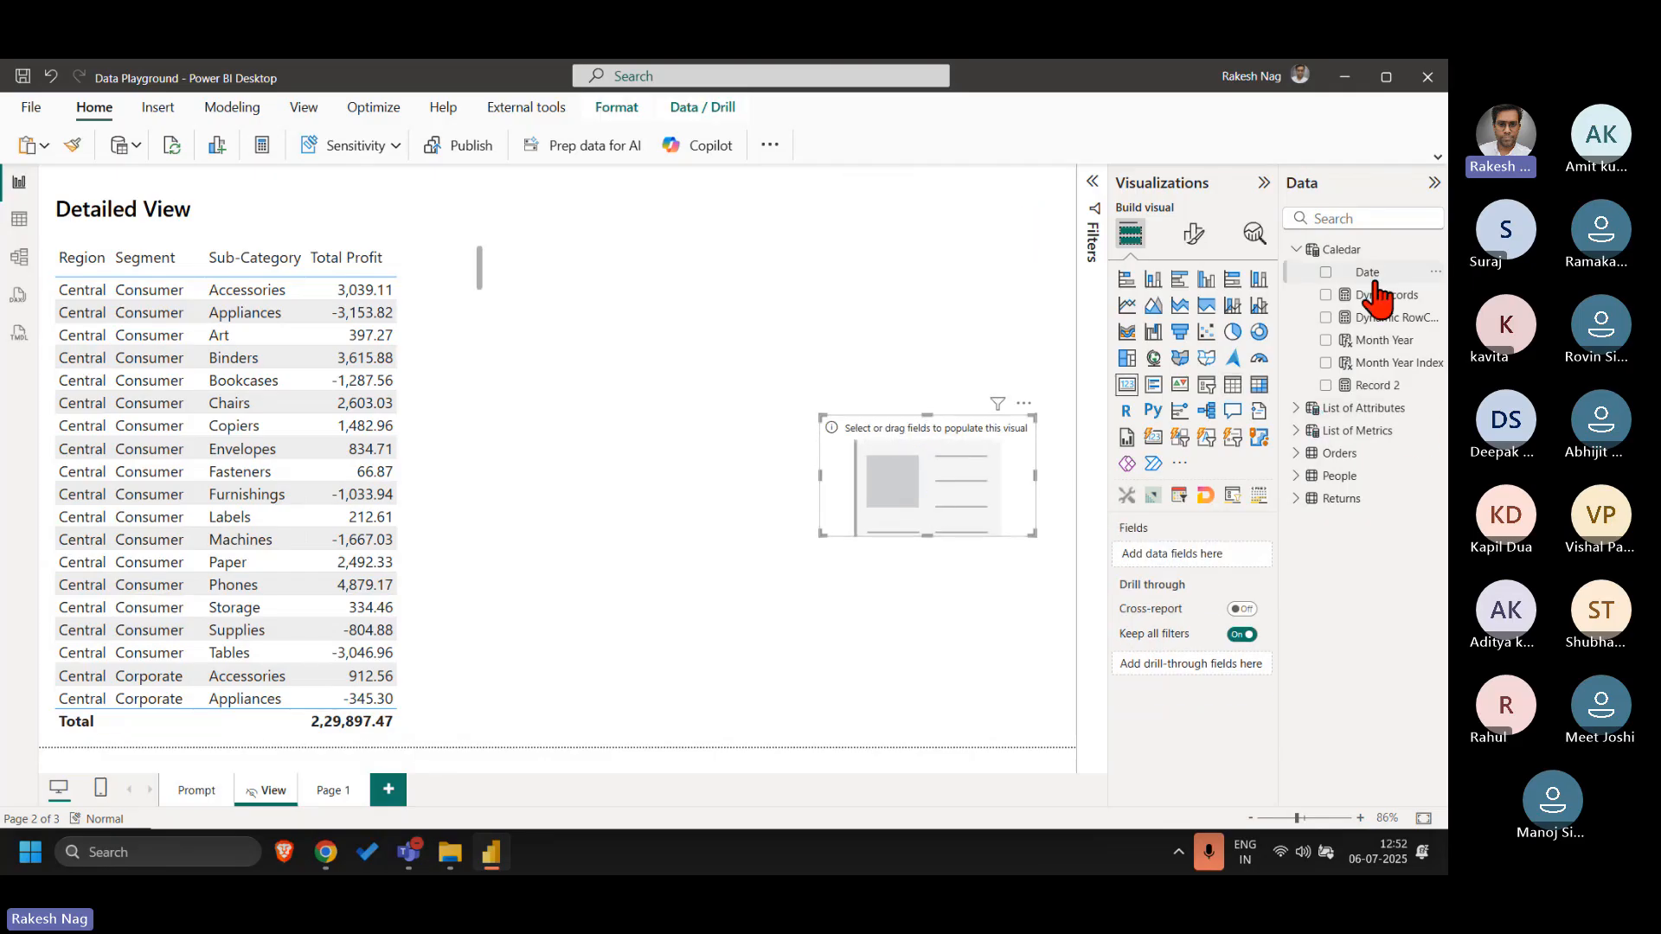
{"action": "left_click", "coordinate": [1326, 317]}
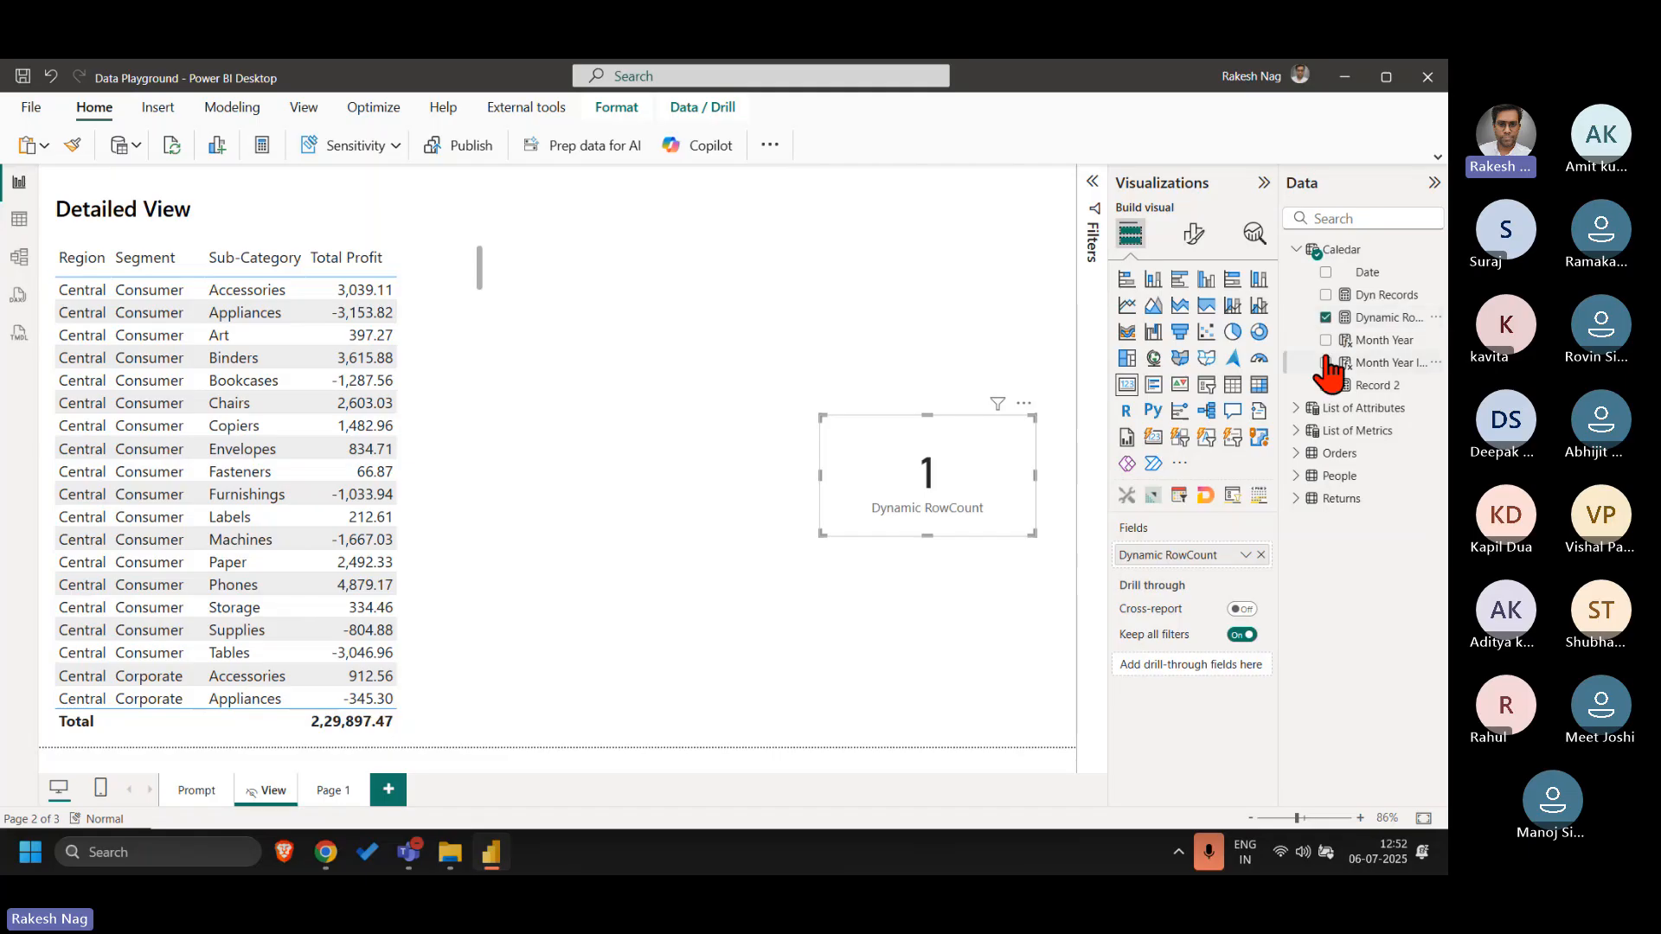
{"action": "left_click", "coordinate": [1358, 319]}
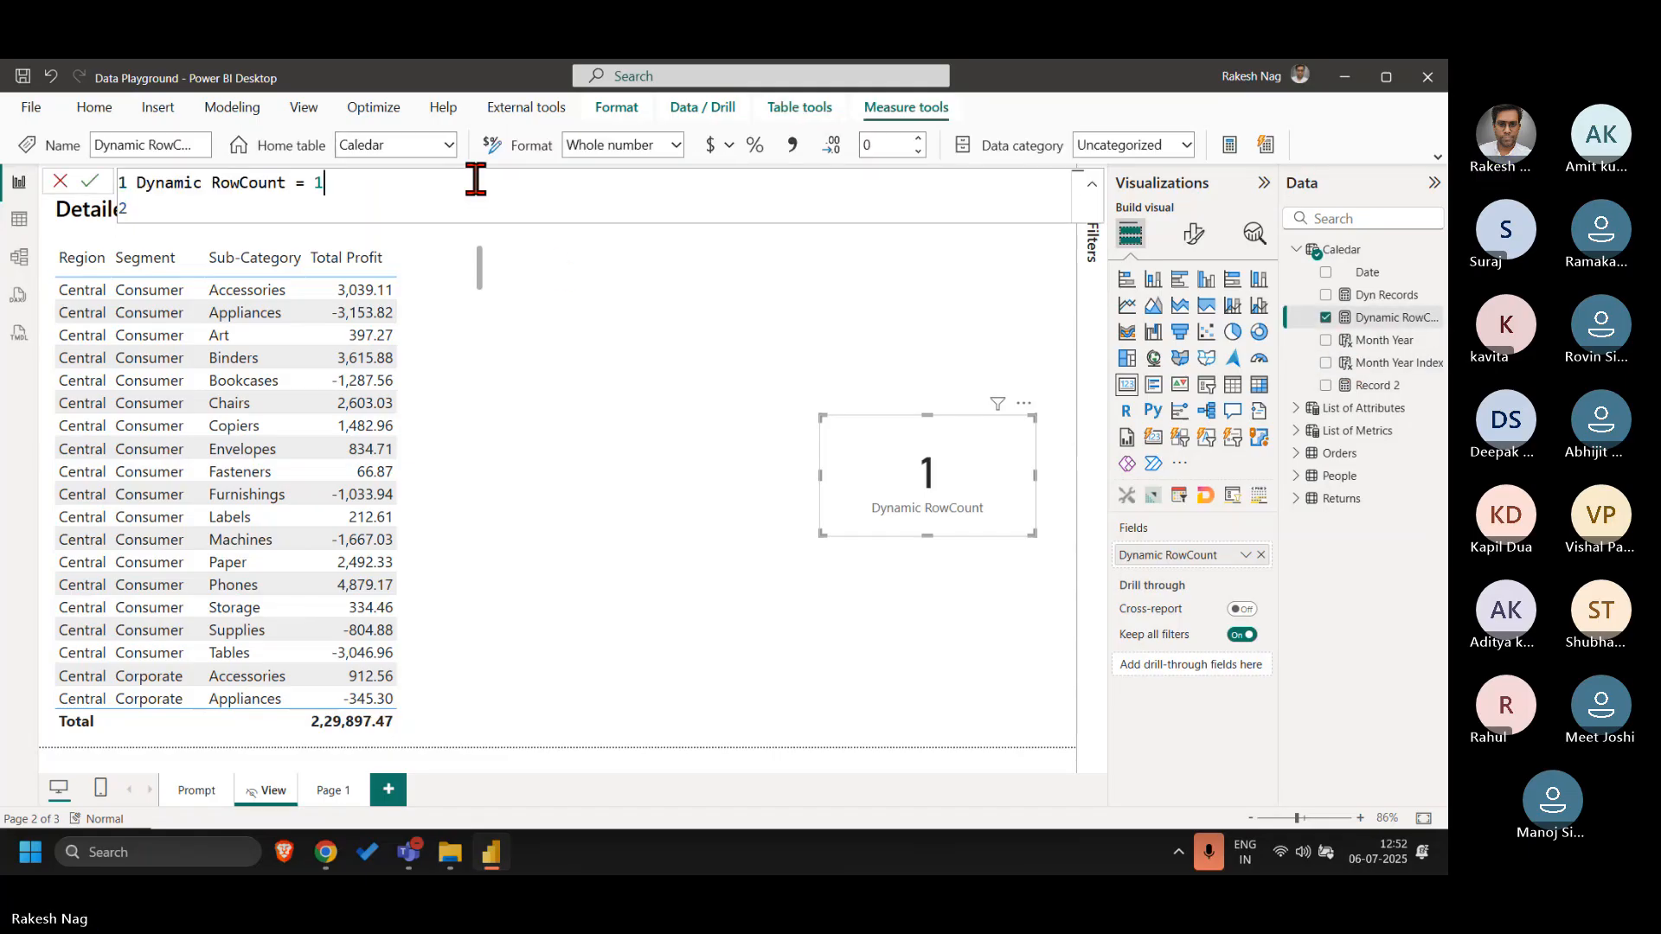
{"action": "key", "text": "BackSpace"}
{"action": "key", "text": "shift+Return"}
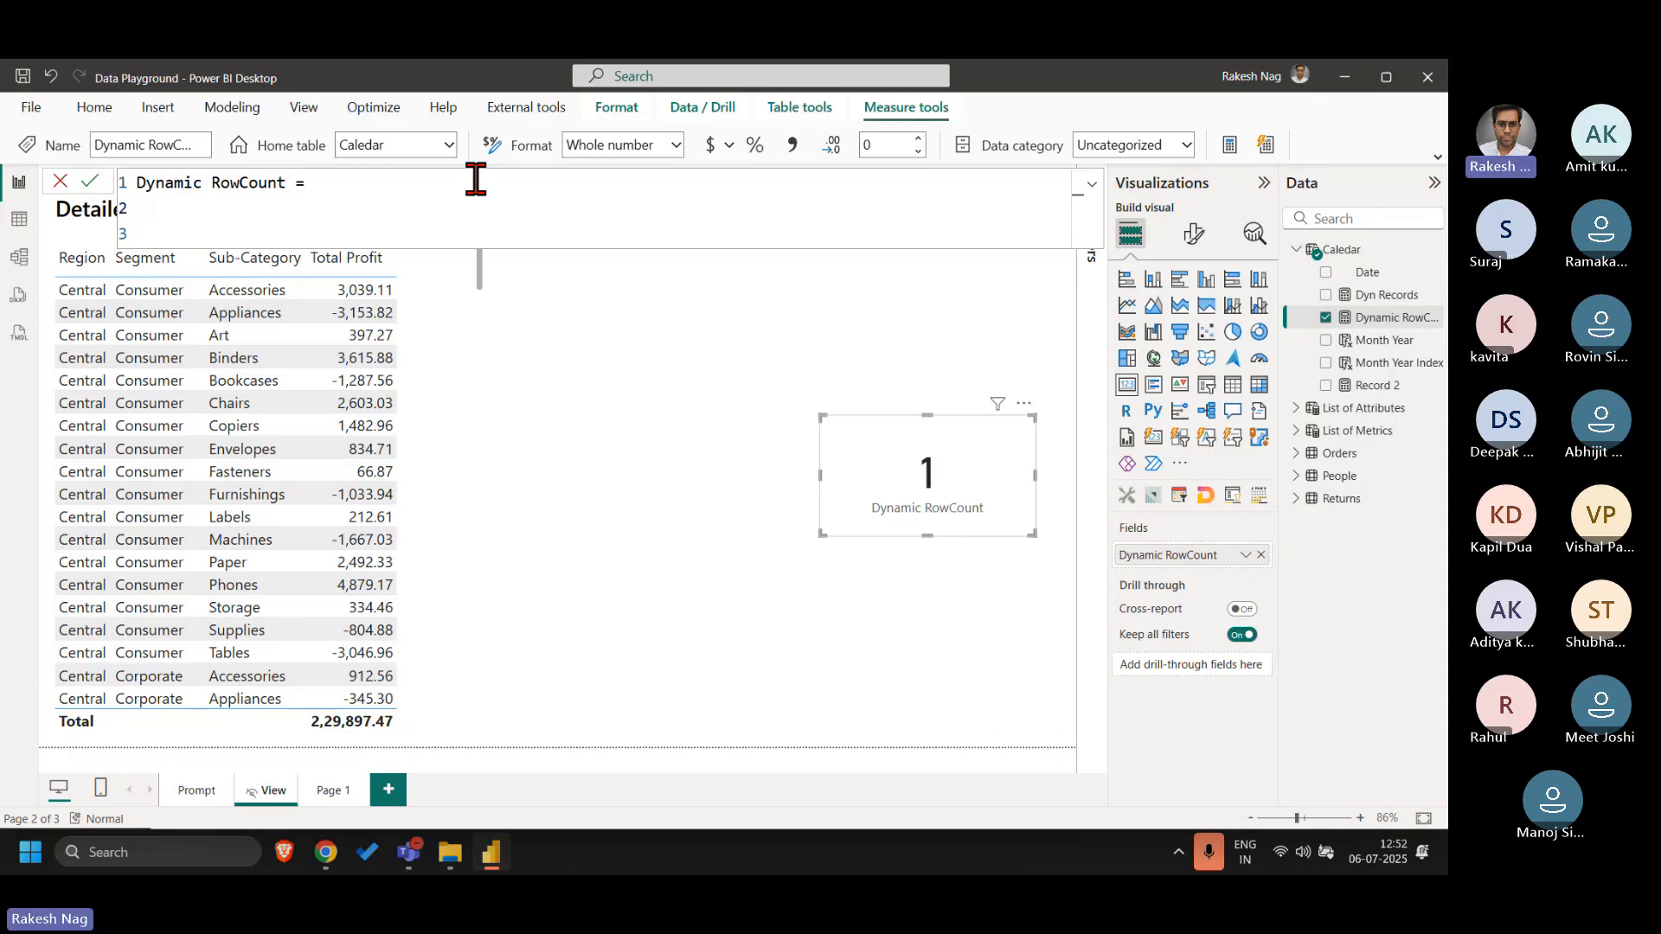
{"action": "key", "text": "Escape"}
- Switch to Excel, create a blank workbook and enlarge the sheet view
{"action": "key", "text": "super"}
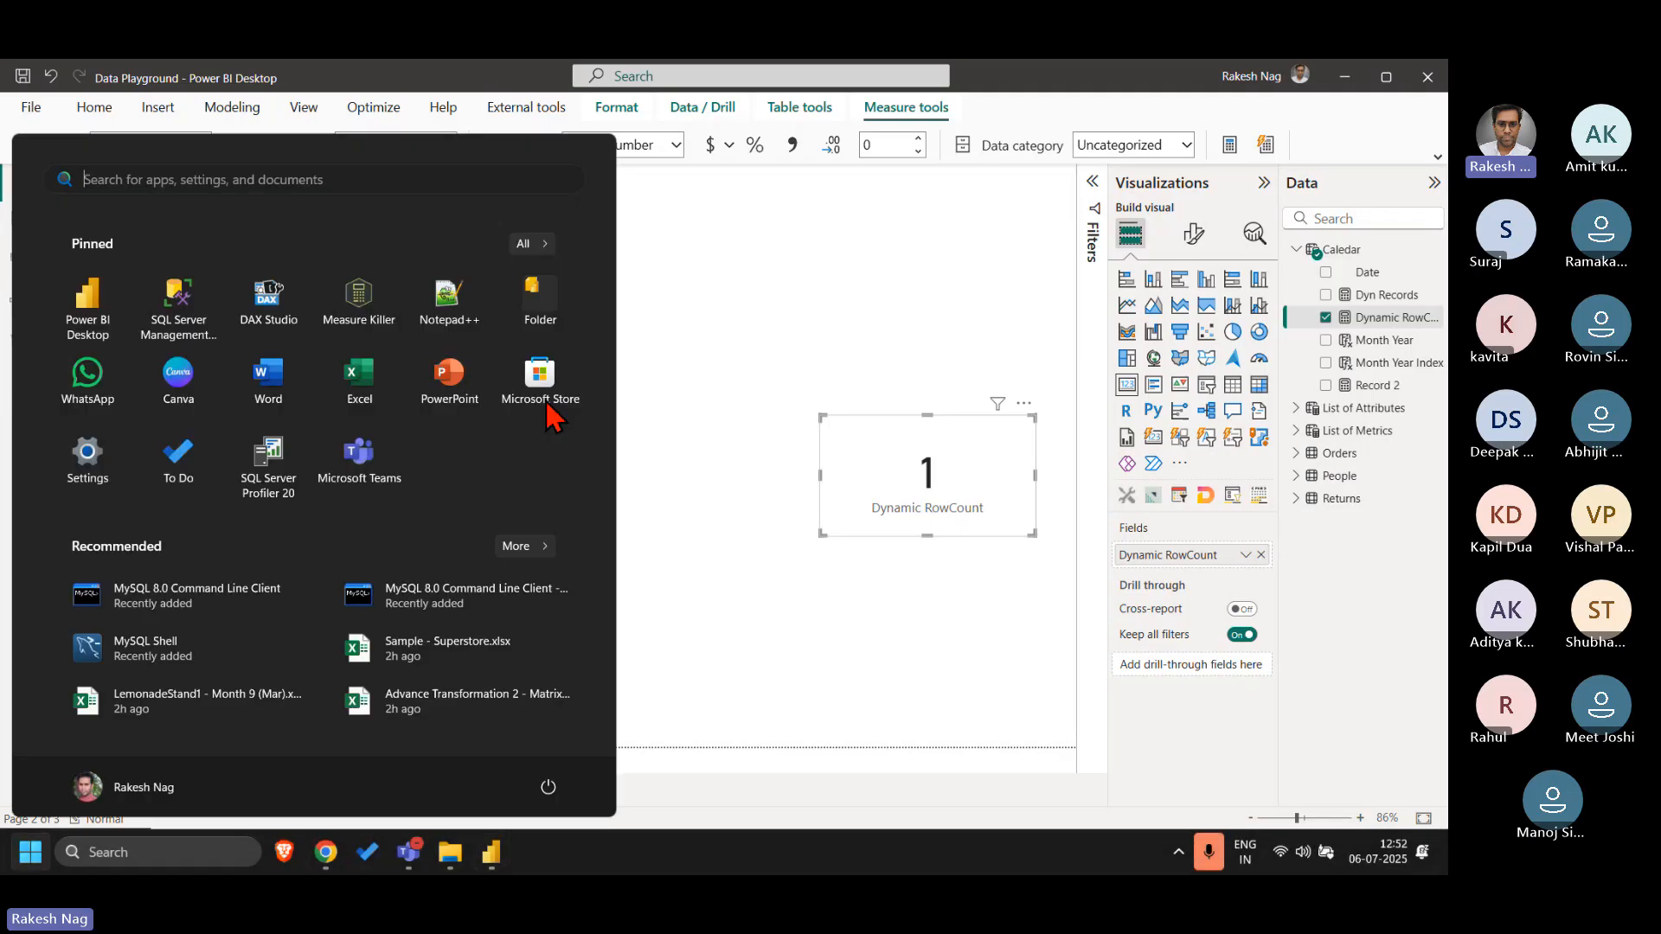
{"action": "left_click", "coordinate": [360, 379]}
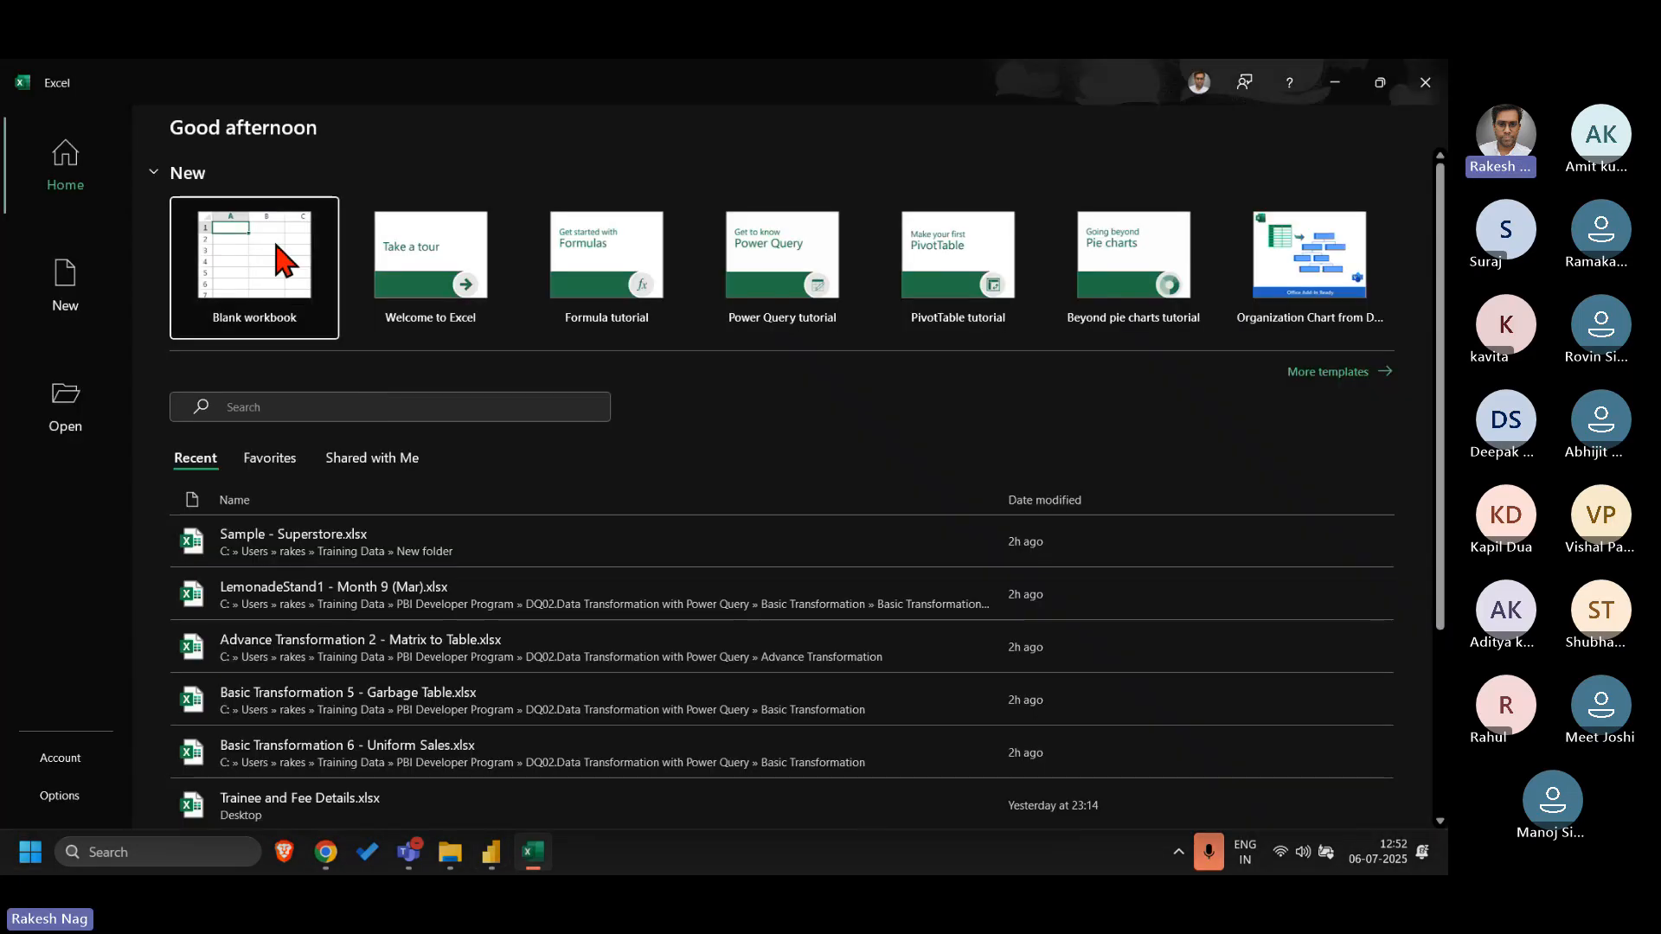
{"action": "left_click", "coordinate": [284, 260]}
{"action": "left_click", "coordinate": [226, 310]}
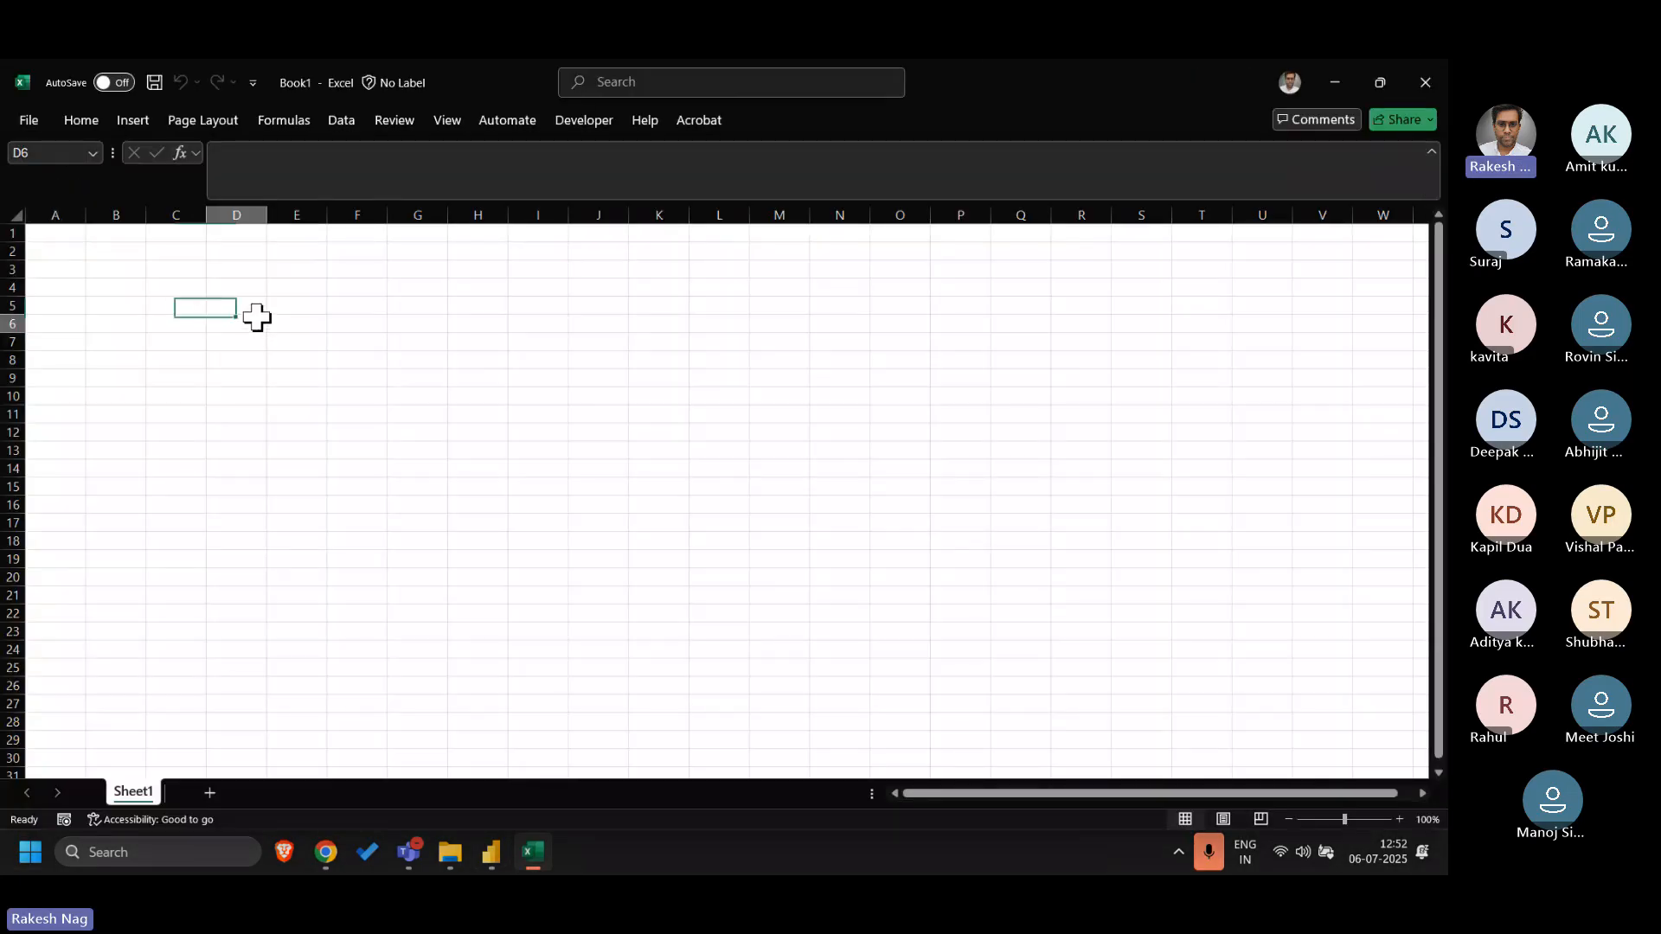
{"action": "scroll", "coordinate": [256, 315], "scroll_direction": "up", "scroll_amount": 6}
{"action": "left_click", "coordinate": [408, 387]}
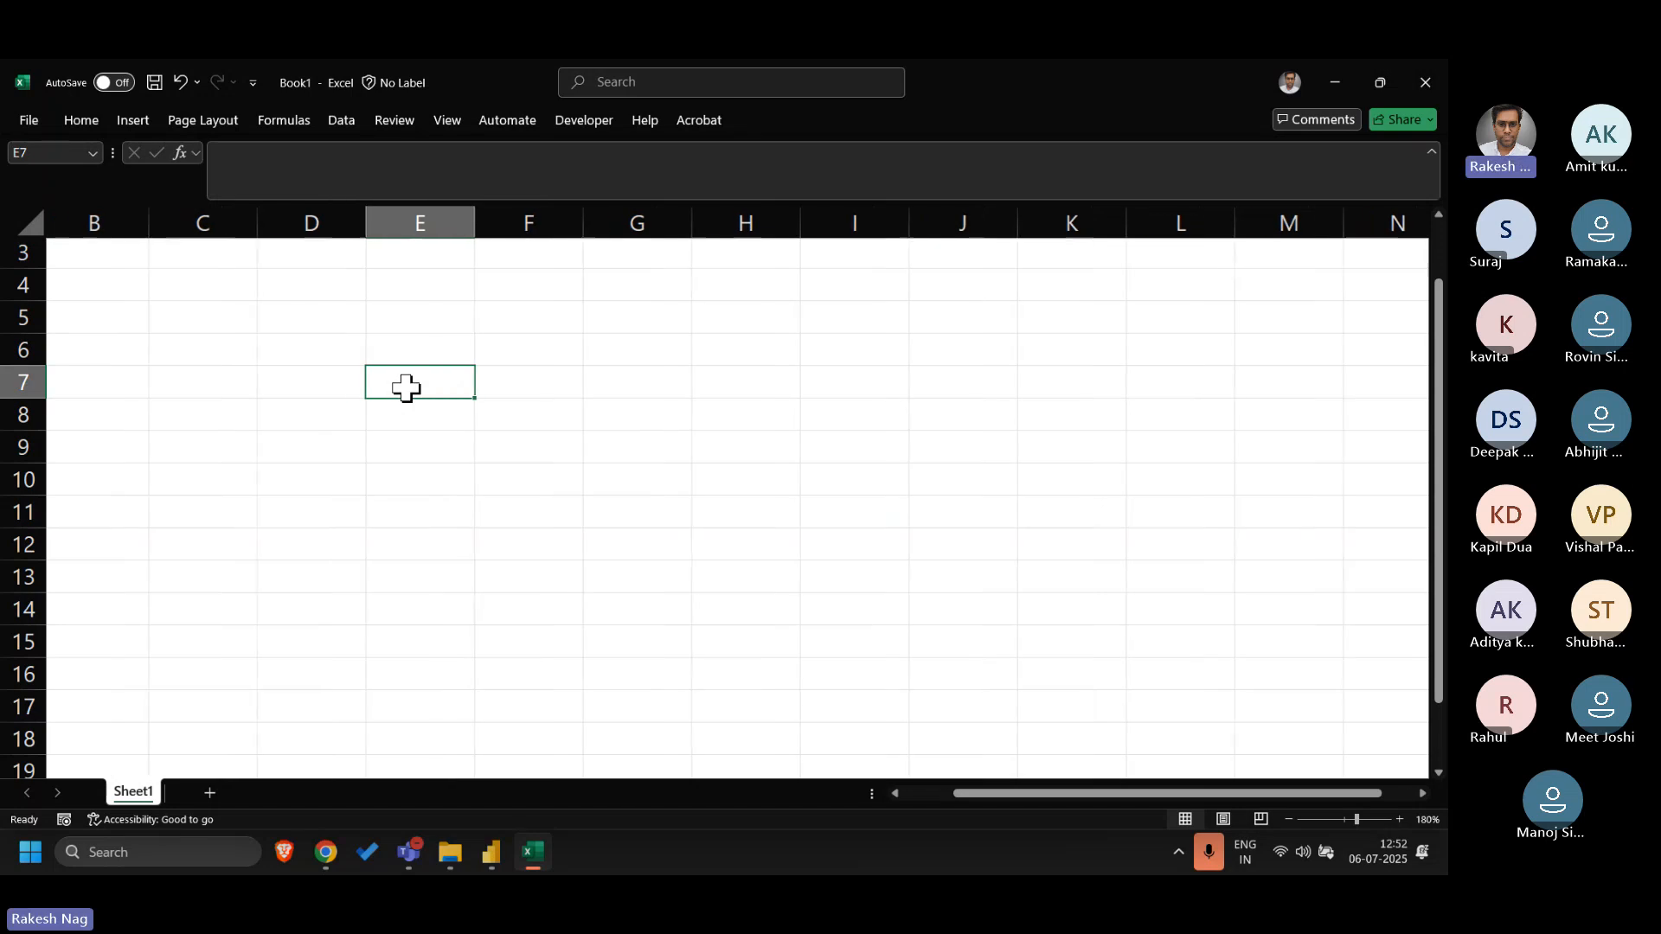
- Apply all borders to the range D6:K15 to form an empty grid
{"action": "left_click", "coordinate": [331, 363]}
{"action": "key", "text": "shift+Right"}
{"action": "key", "text": "shift+Right"}
{"action": "key", "text": "shift+Right"}
{"action": "key", "text": "shift+Right"}
{"action": "key", "text": "shift+Right"}
{"action": "key", "text": "shift+Right"}
{"action": "key", "text": "shift+Right"}
{"action": "key", "text": "shift+Right"}
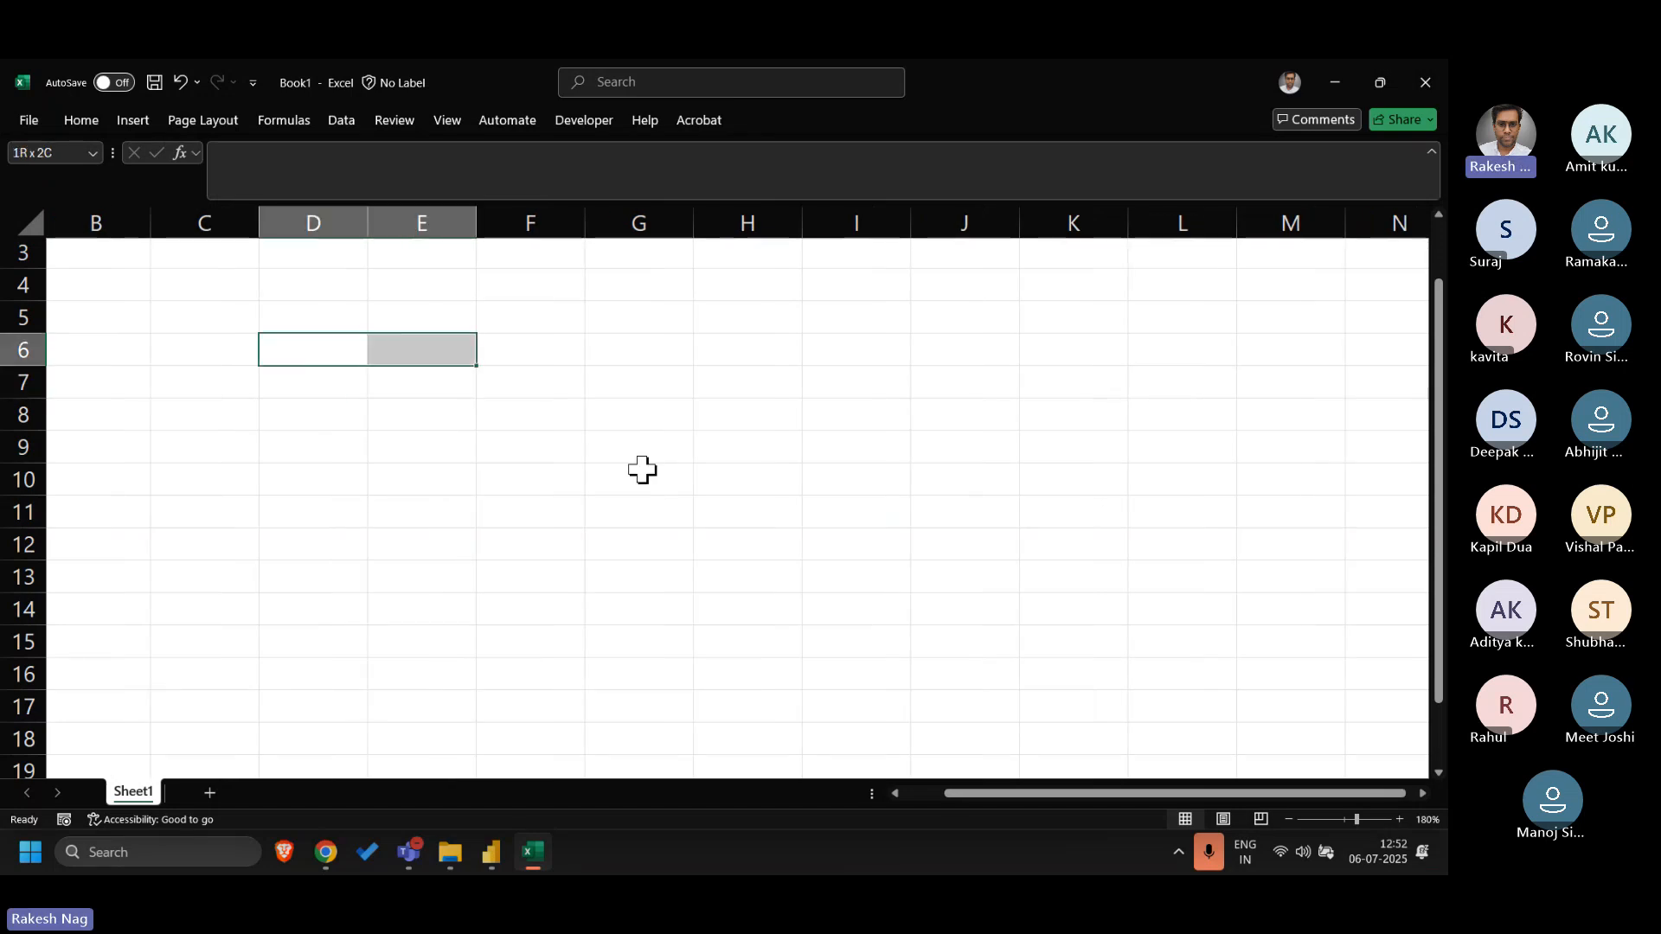
{"action": "key", "text": "shift+Left"}
{"action": "key", "text": "shift+Down"}
{"action": "key", "text": "shift+Down"}
{"action": "key", "text": "shift+Down"}
{"action": "key", "text": "shift+Down"}
{"action": "key", "text": "shift+Down"}
{"action": "key", "text": "shift+Down"}
{"action": "key", "text": "shift+Down"}
{"action": "key", "text": "shift+Down"}
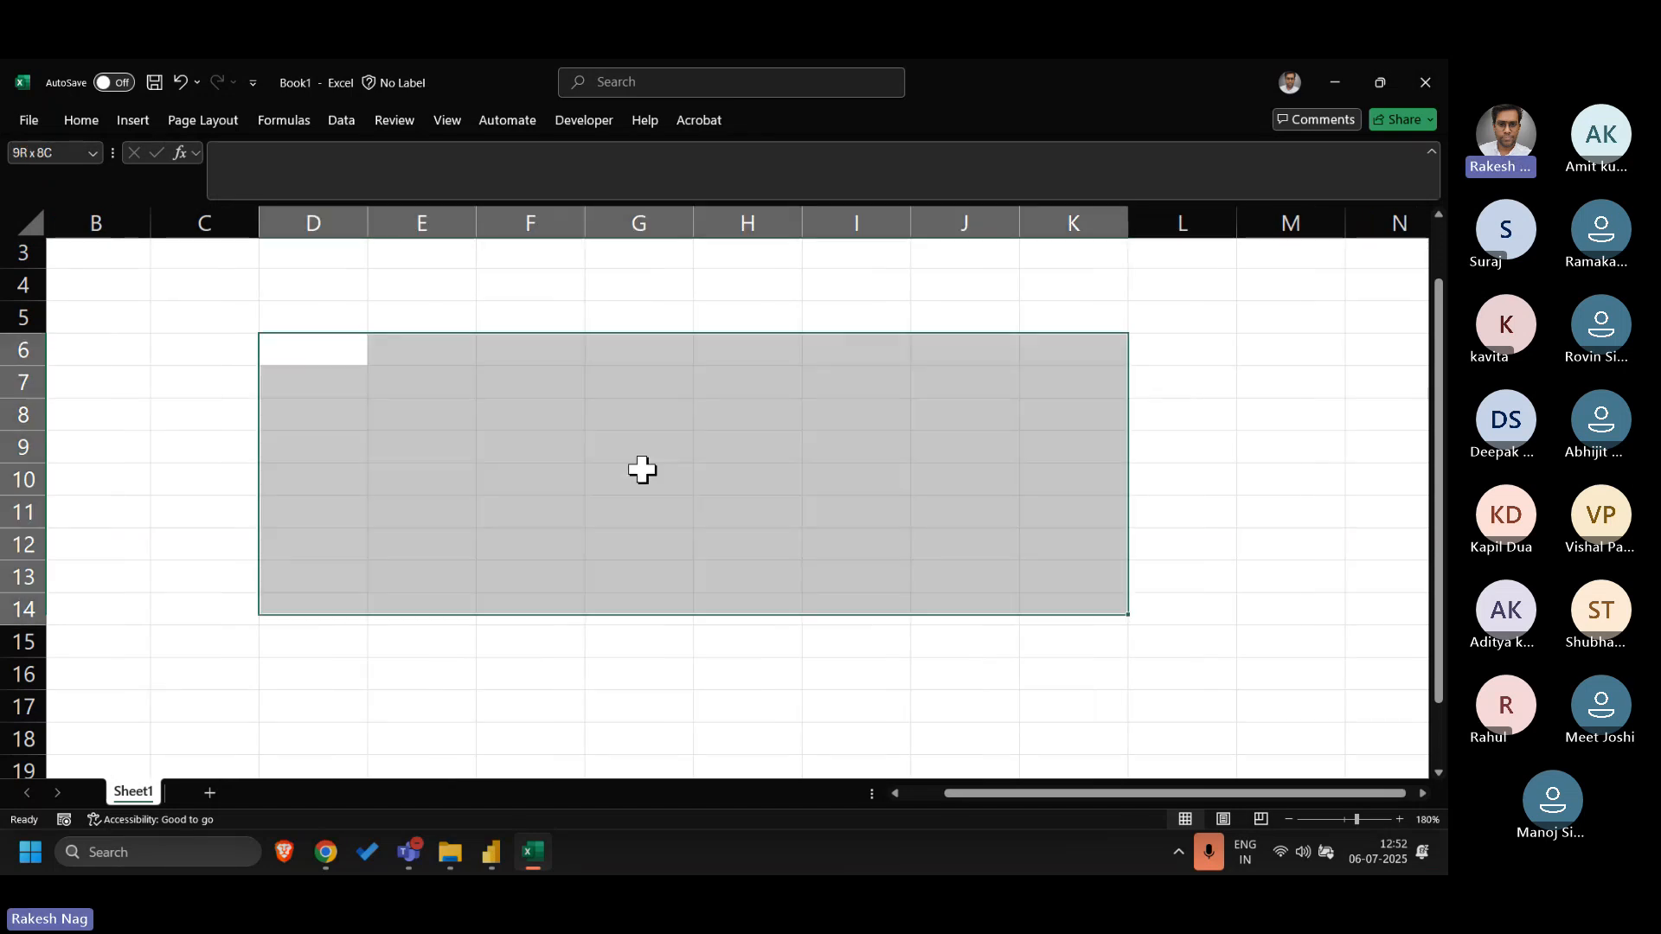
{"action": "key", "text": "shift+Down"}
{"action": "key", "text": "alt+h"}
{"action": "key", "text": "b"}
{"action": "key", "text": "a"}
- Enter the headers Col1, Col2 and Col3 in D5:F5 above the grid
{"action": "key", "text": "Left"}
{"action": "key", "text": "Left"}
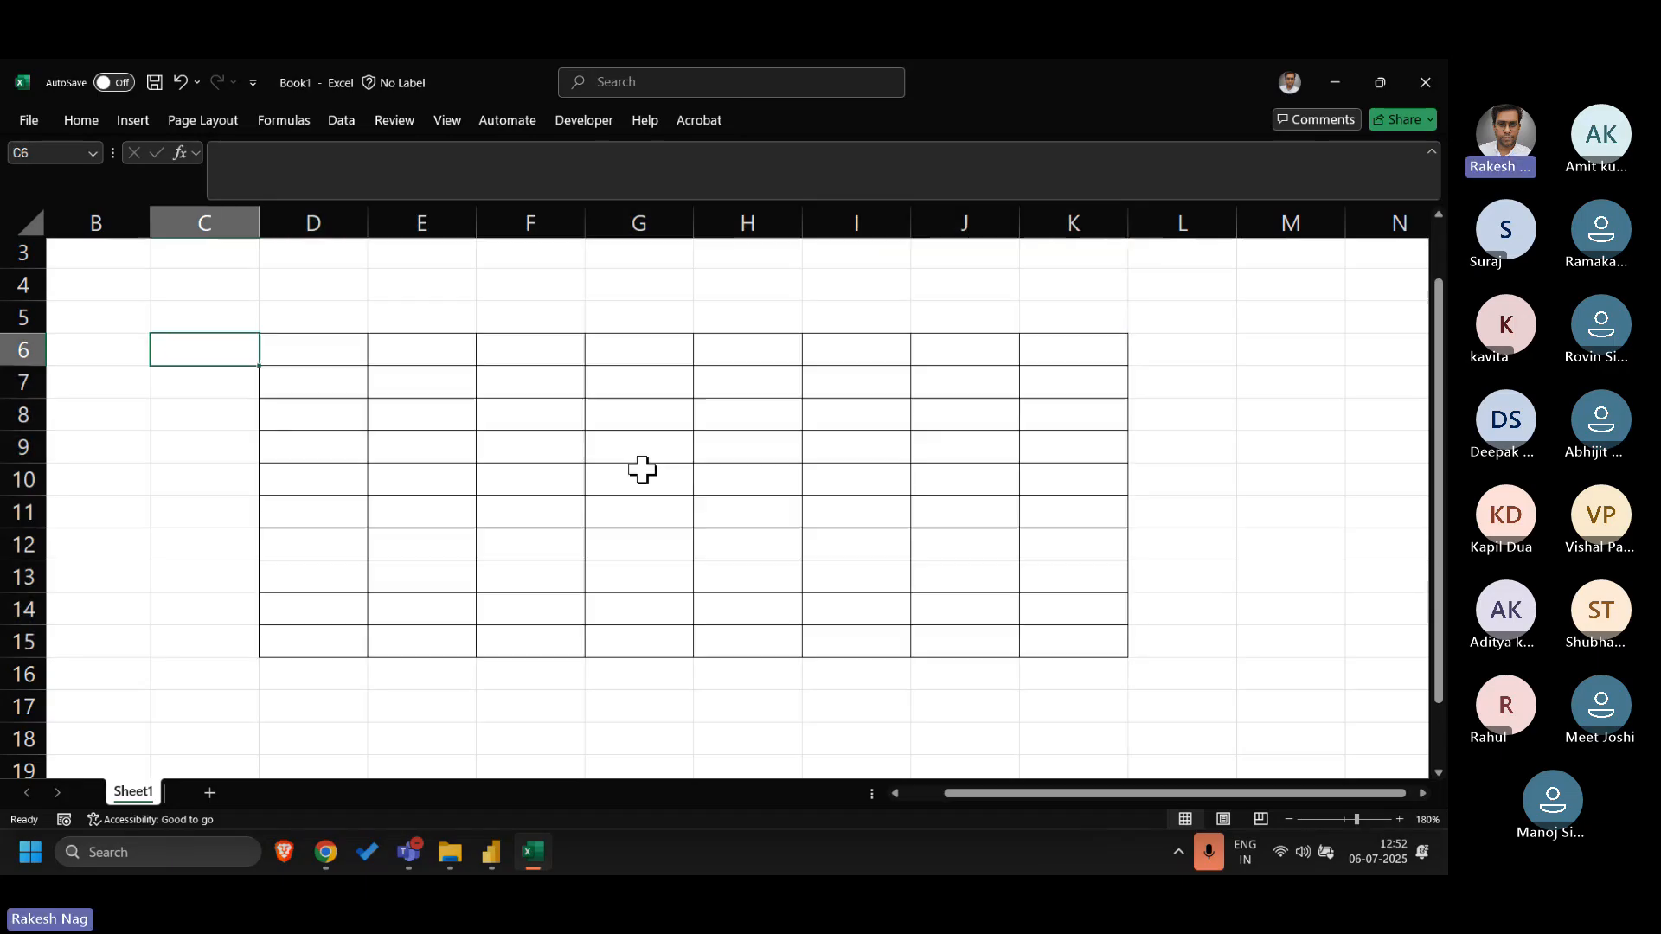
{"action": "key", "text": "Up"}
{"action": "key", "text": "Up"}
{"action": "key", "text": "Right"}
{"action": "key", "text": "Right"}
{"action": "key", "text": "Down"}
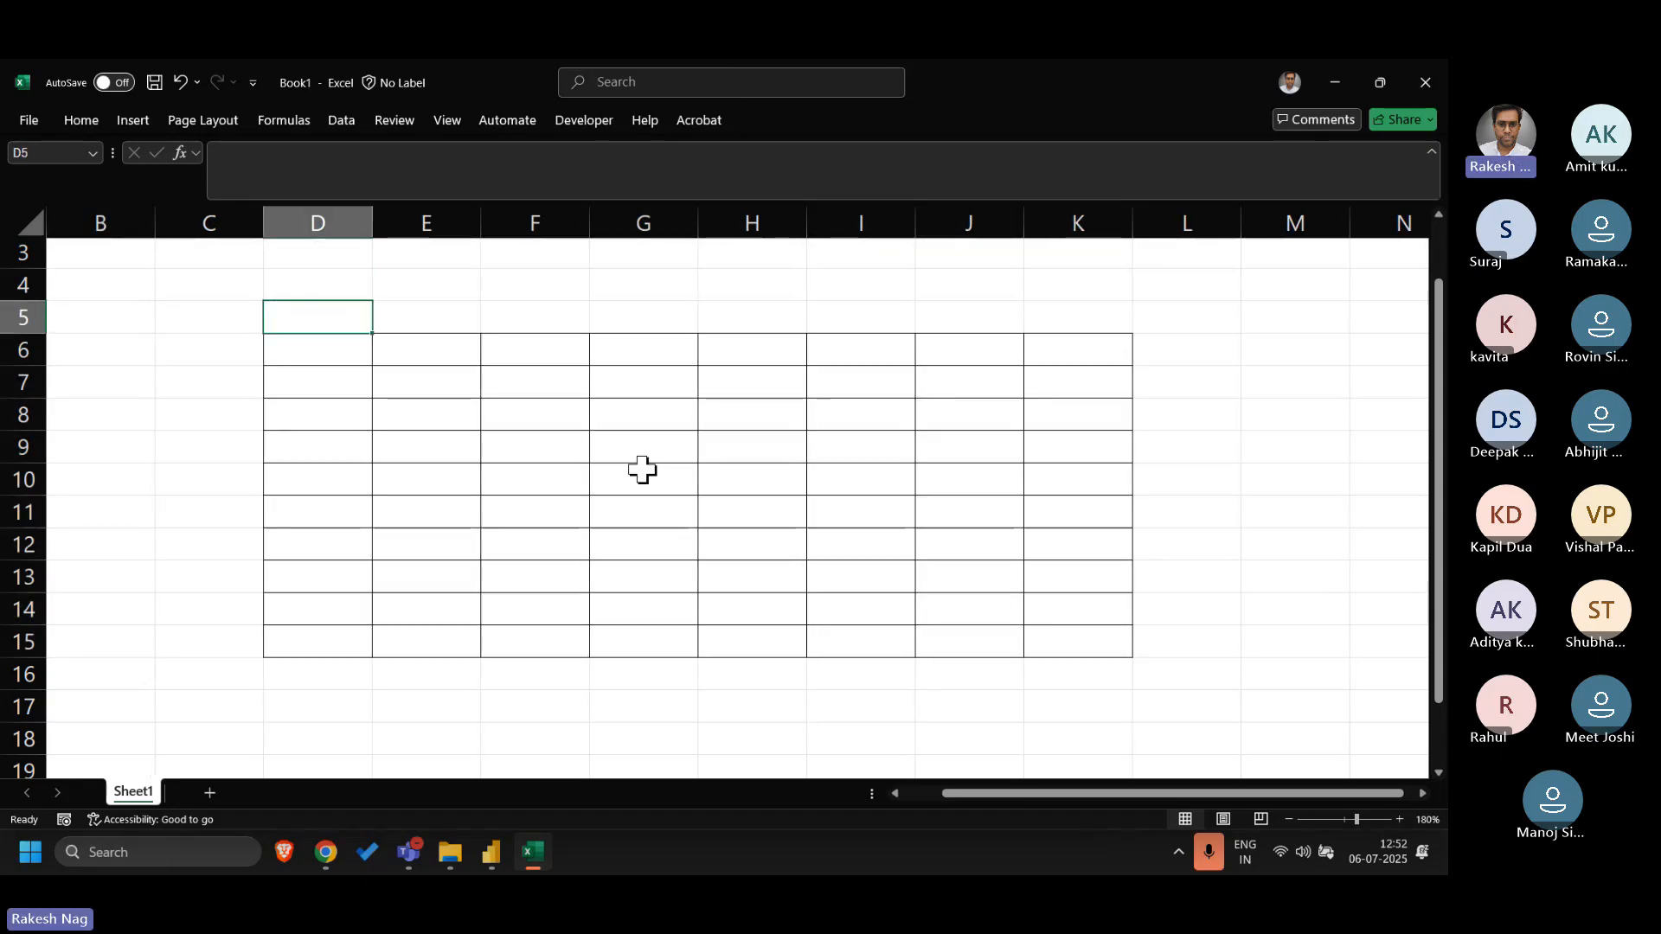
{"action": "type", "text": "Col1"}
{"action": "key", "text": "Tab"}
{"action": "type", "text": "Col2"}
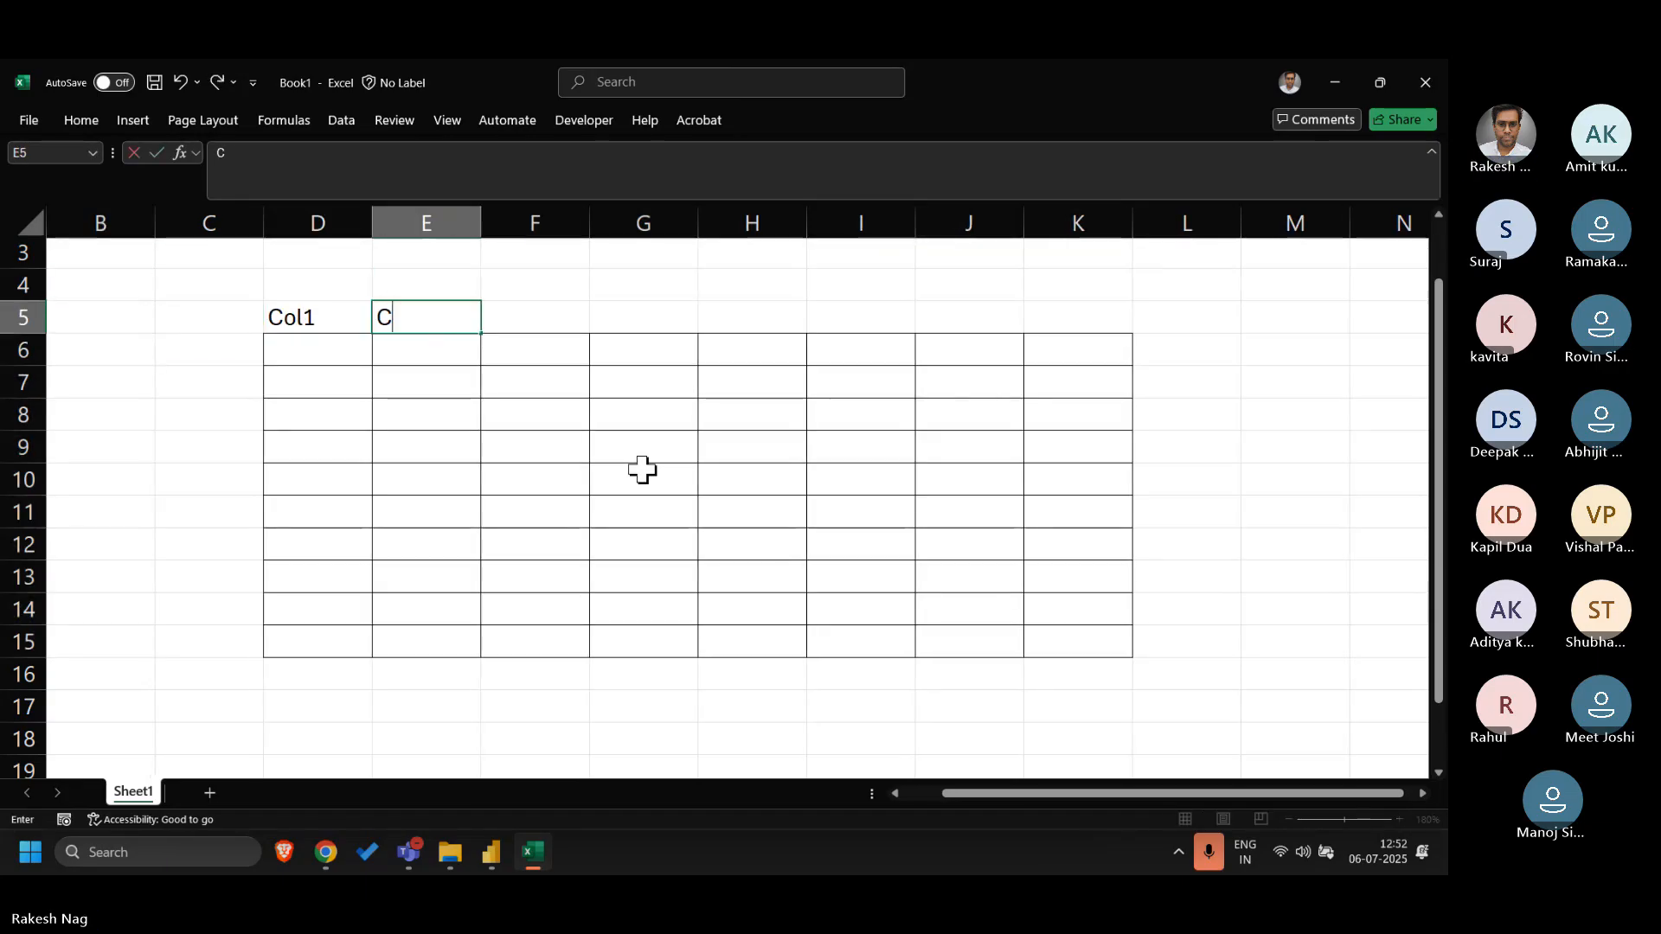
{"action": "key", "text": "Tab"}
{"action": "key", "text": "Right"}
{"action": "key", "text": "Right"}
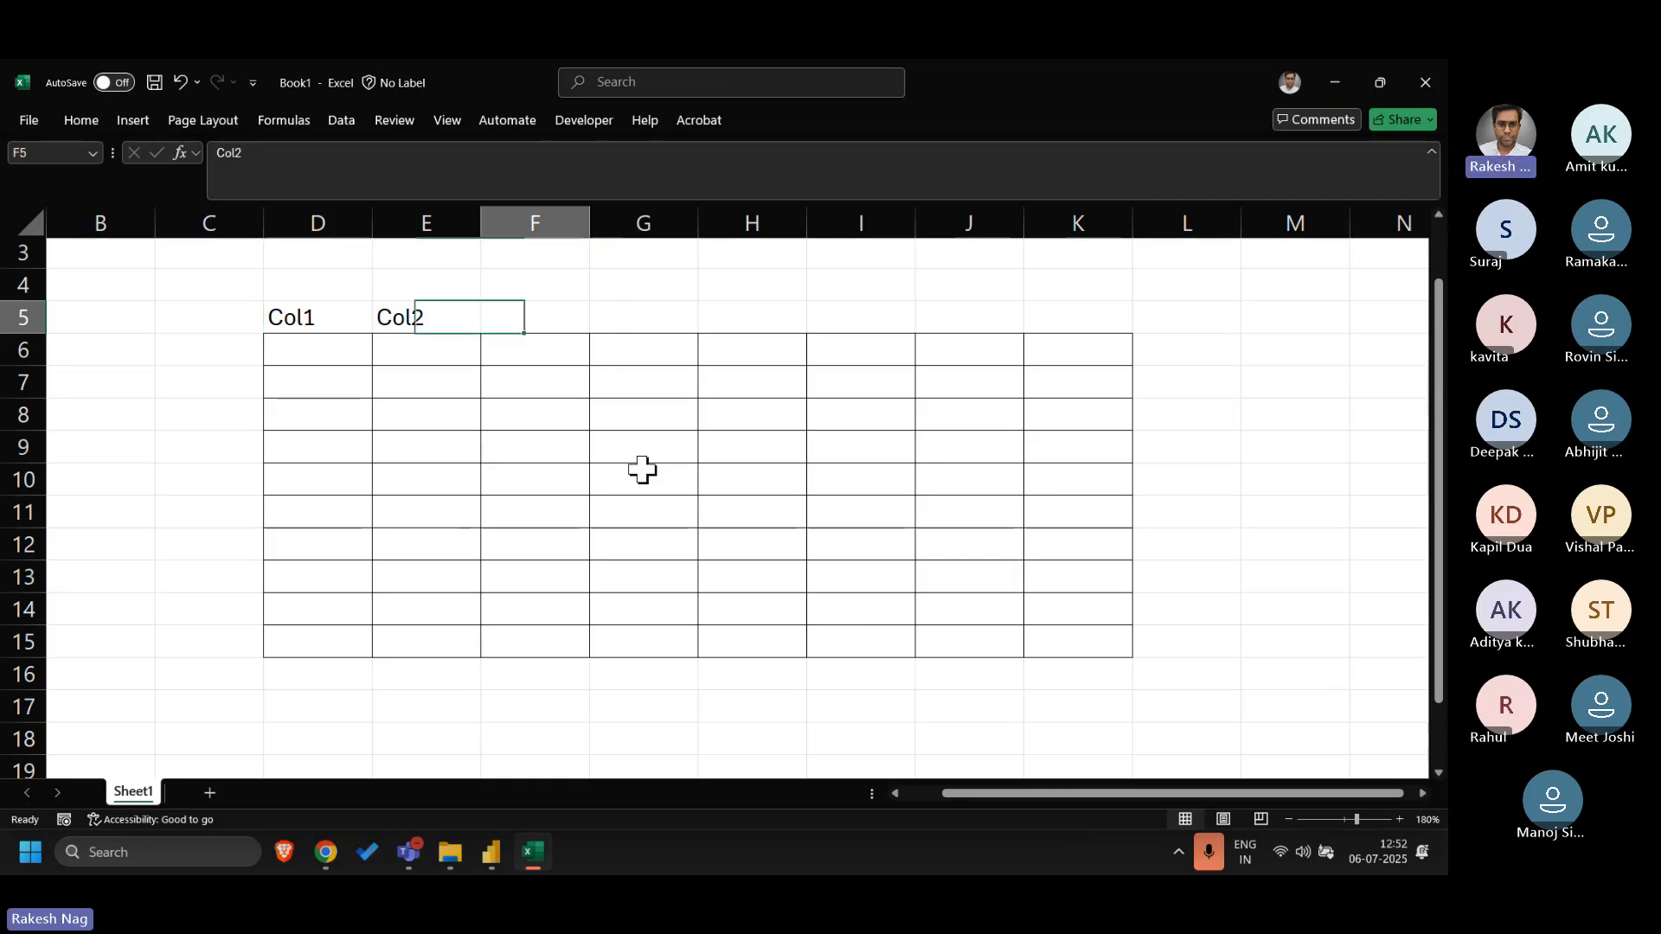
{"action": "type", "text": "Col3"}
{"action": "key", "text": "Tab"}
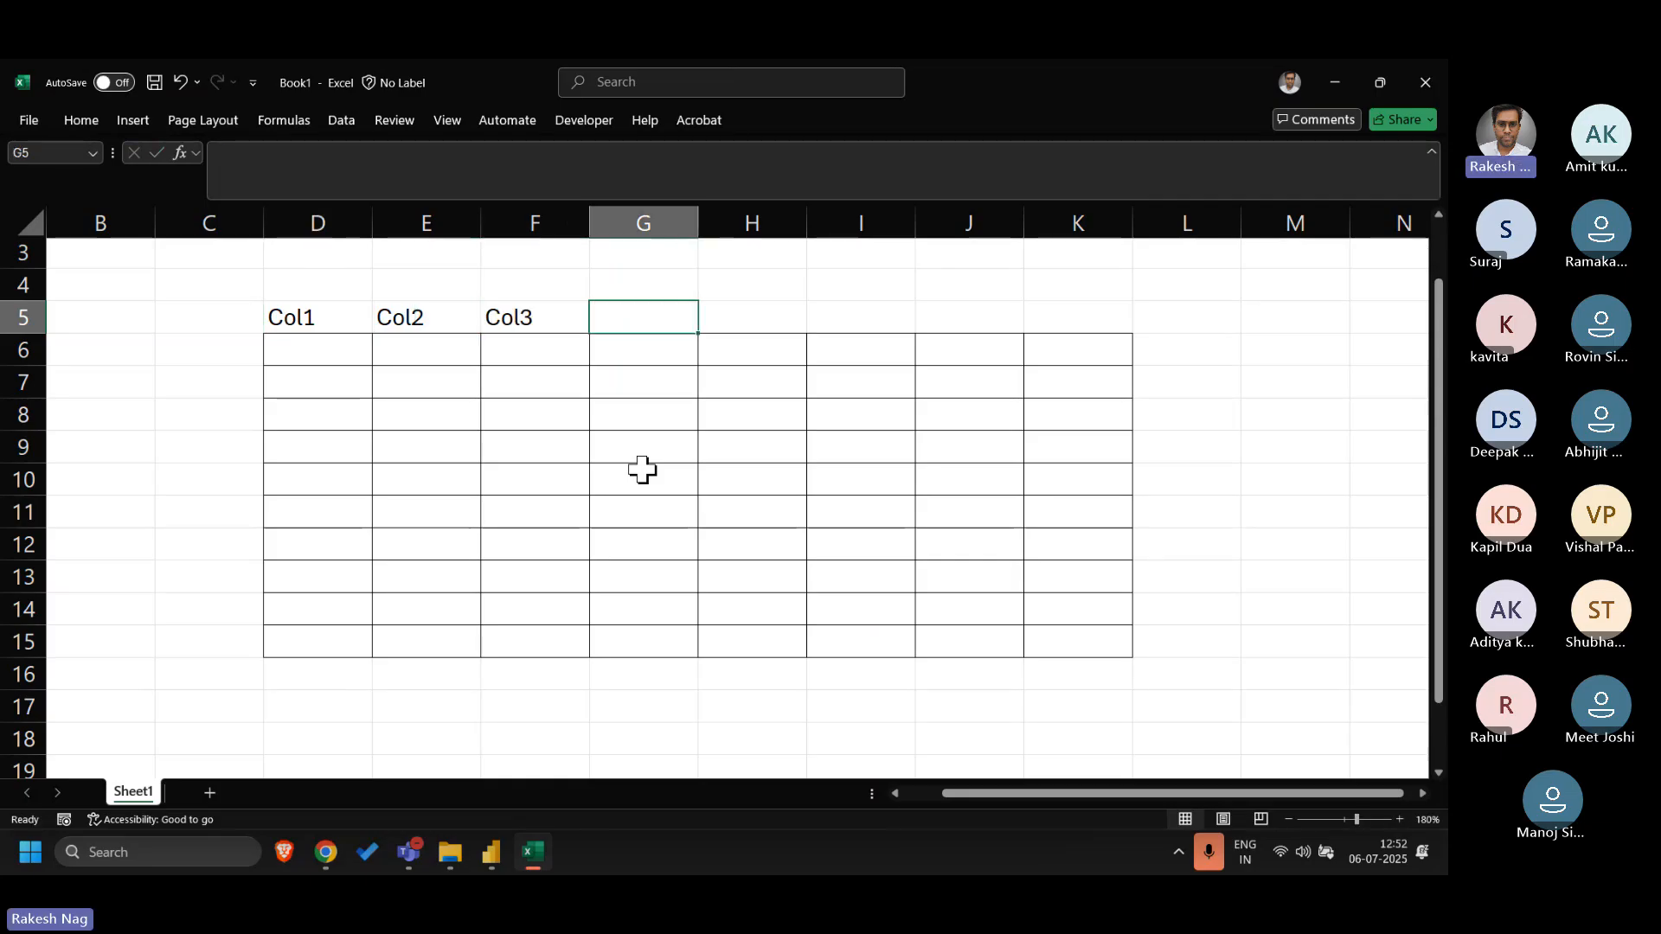
- Extend the header series in row 5 through Col8 in K5
{"action": "key", "text": "ctrl+Left"}
{"action": "key", "text": "ctrl+Left"}
{"action": "key", "text": "ctrl+shift+Right"}
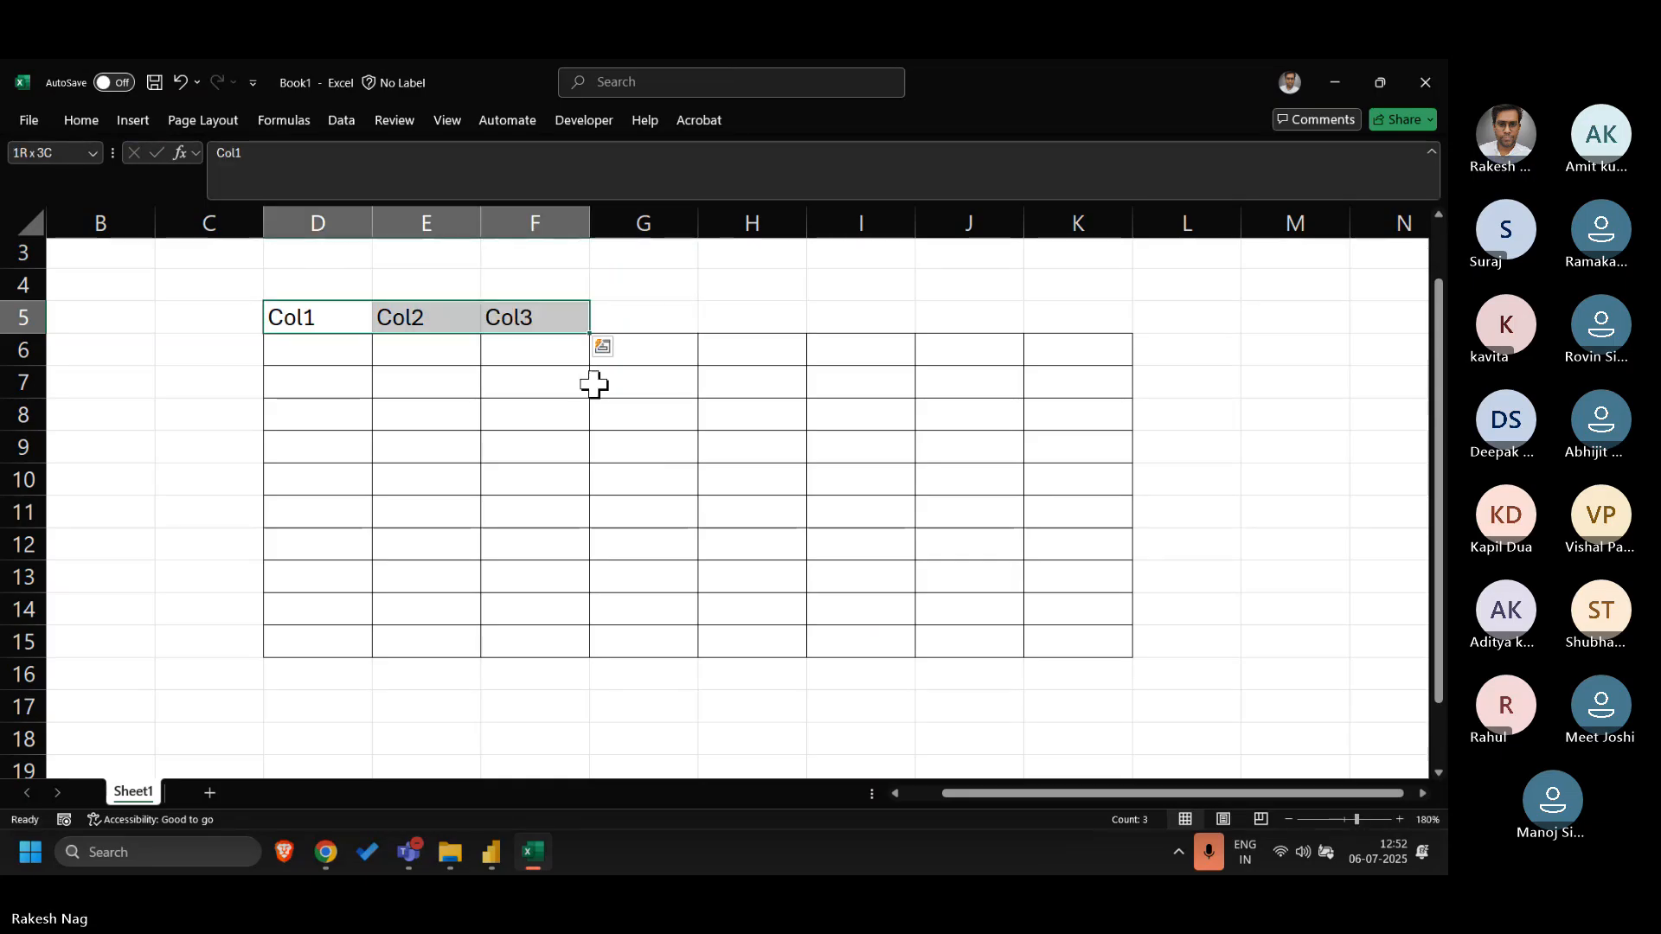
{"action": "left_click_drag", "start_coordinate": [591, 335], "coordinate": [1121, 332]}
{"action": "left_click", "coordinate": [597, 441]}
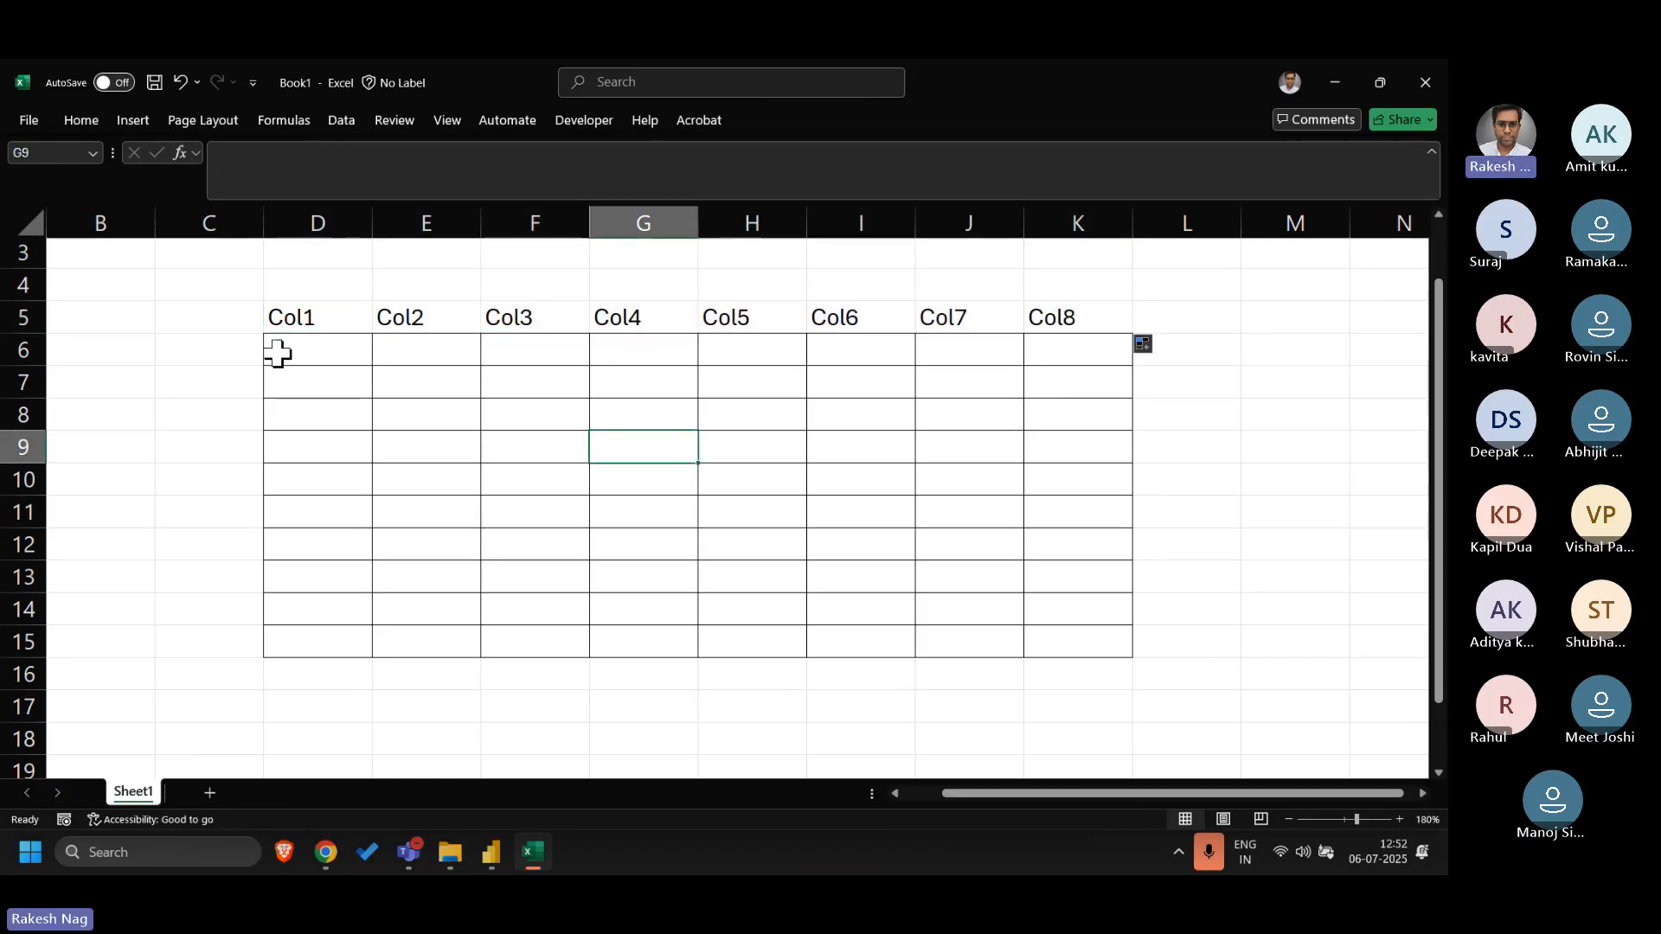
- Enter the values 1 and 2 in D6 and D7 under Col1
{"action": "left_click", "coordinate": [278, 356]}
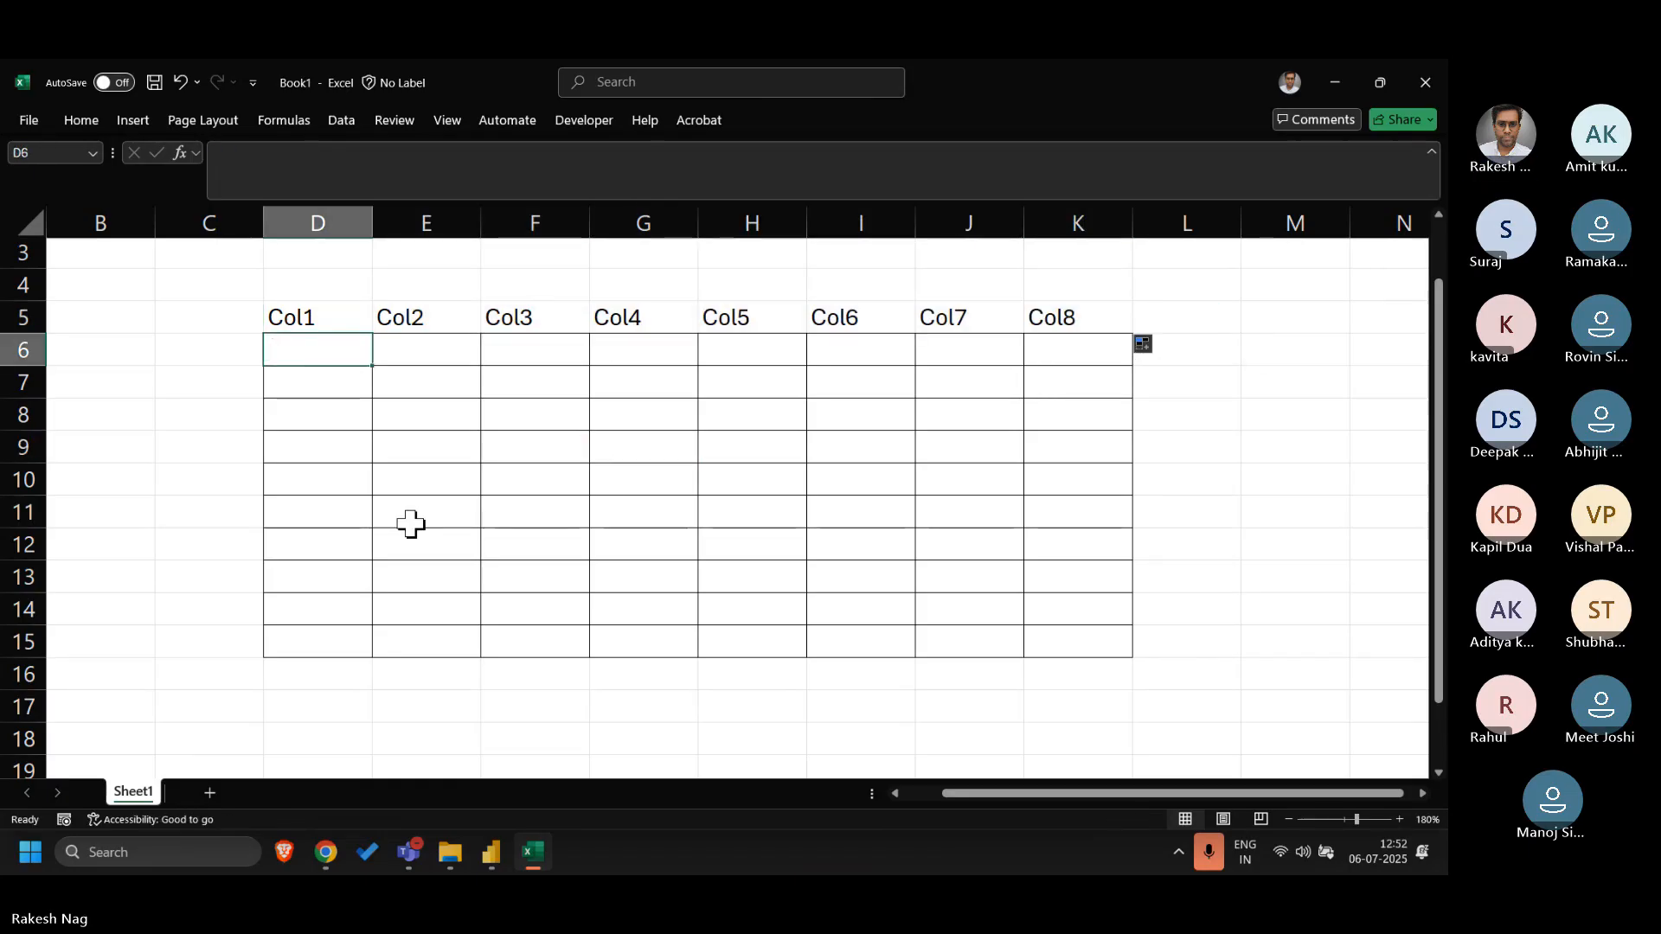
{"action": "key", "text": "Up"}
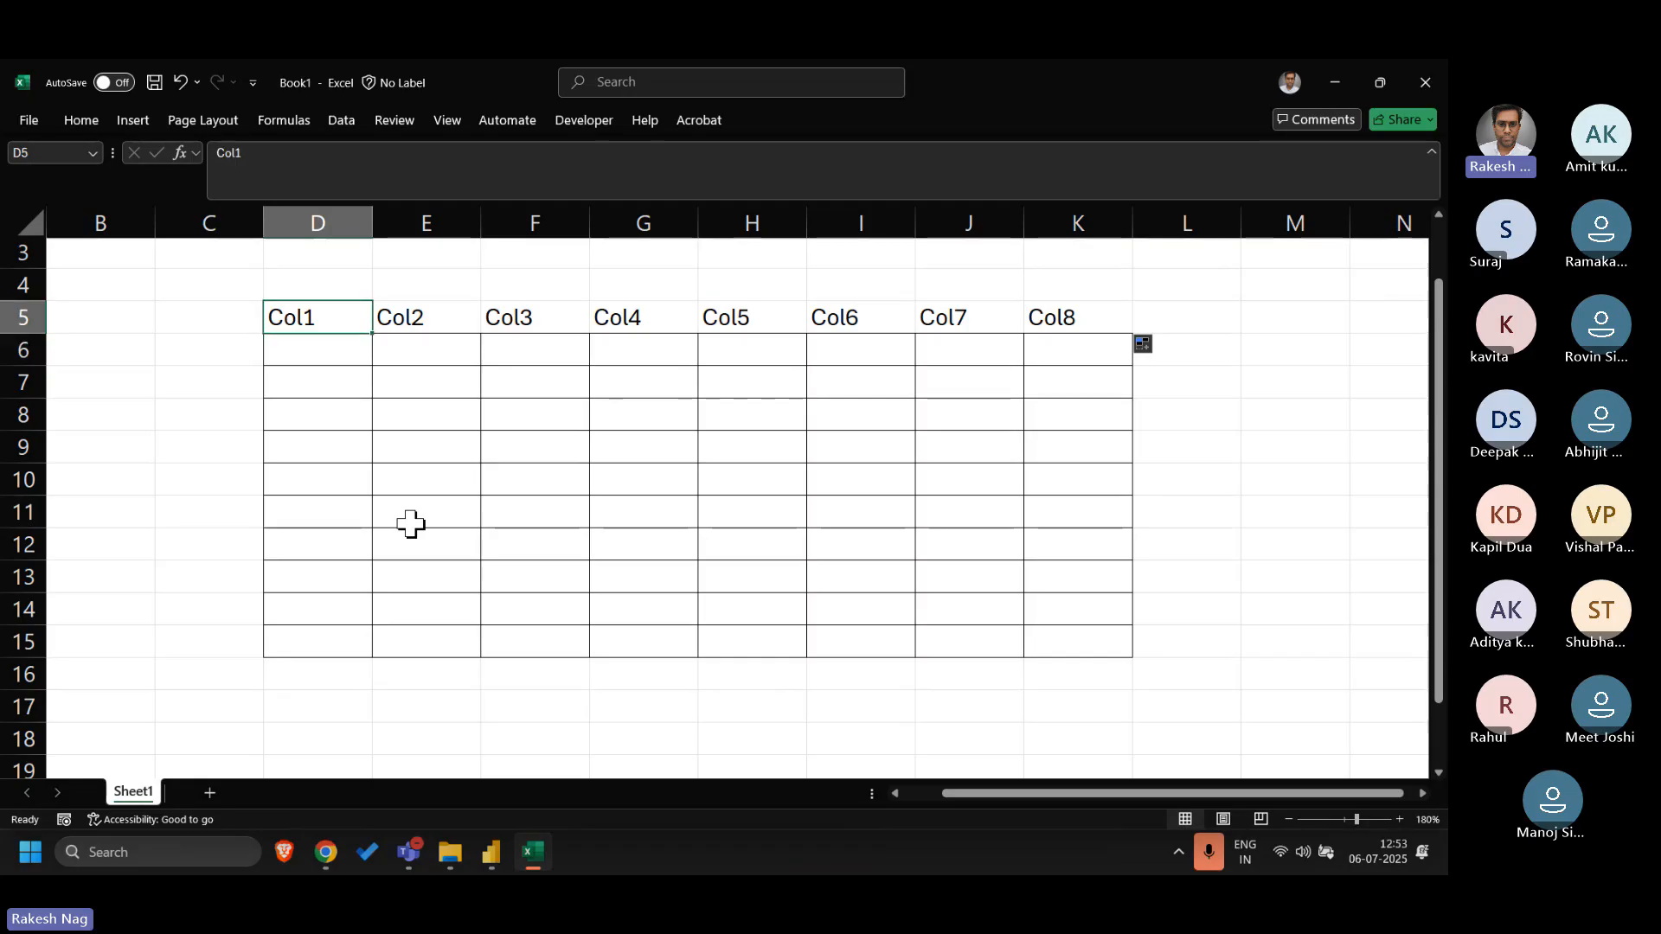
{"action": "key", "text": "Down"}
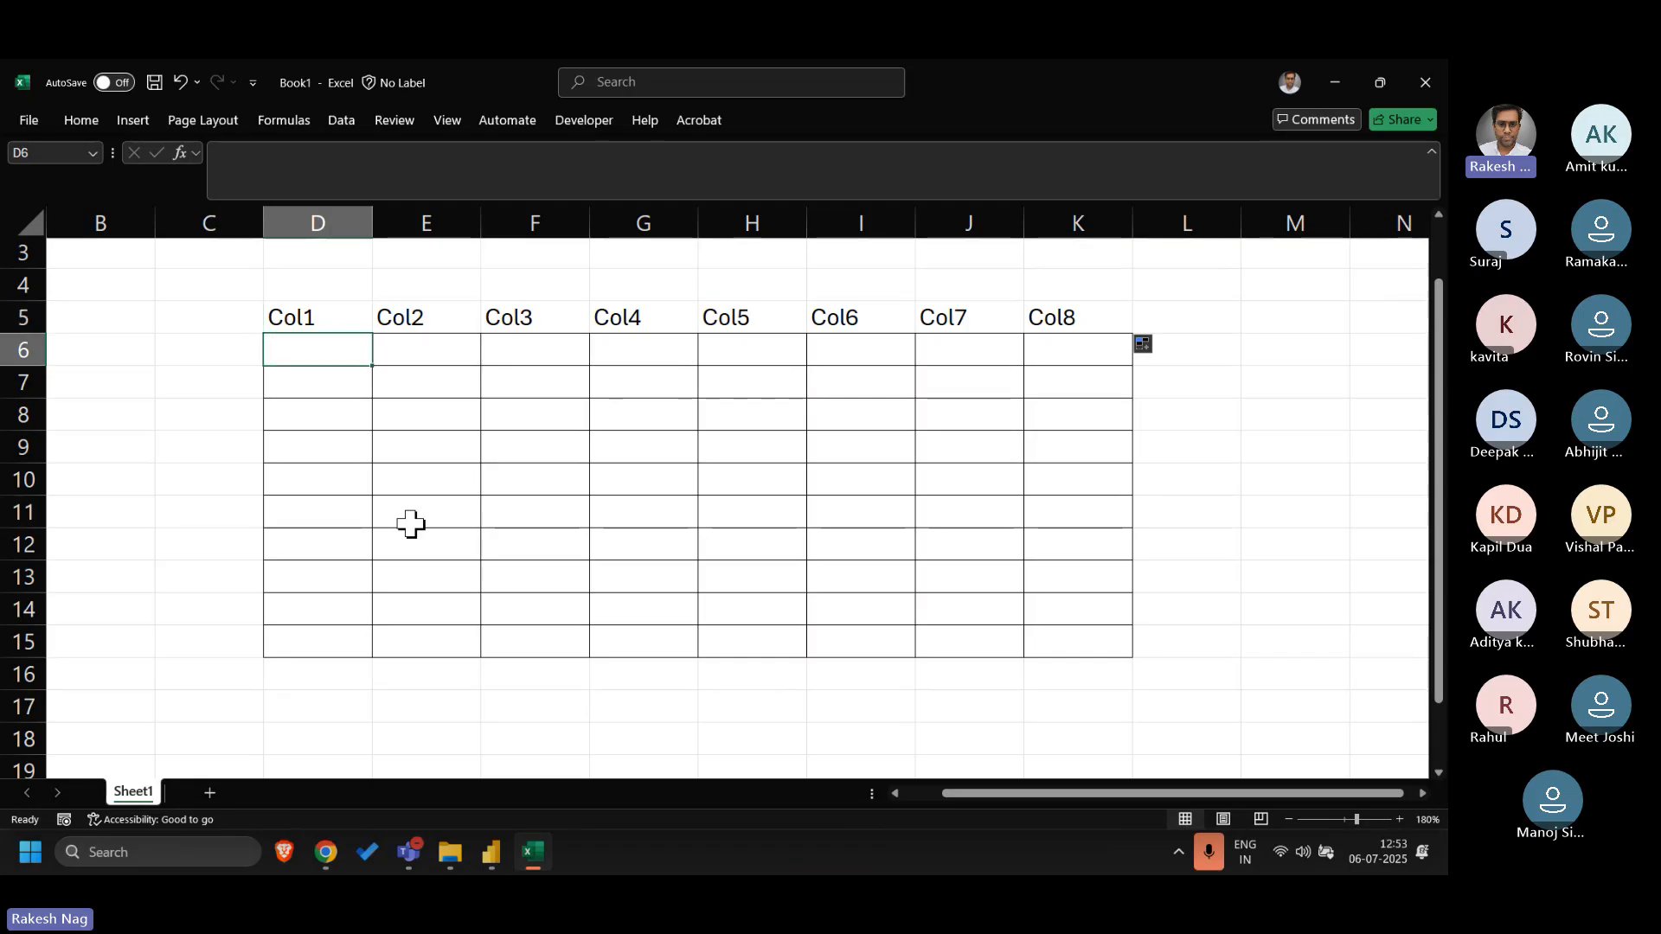
{"action": "type", "text": "1"}
{"action": "key", "text": "Return"}
{"action": "type", "text": "2"}
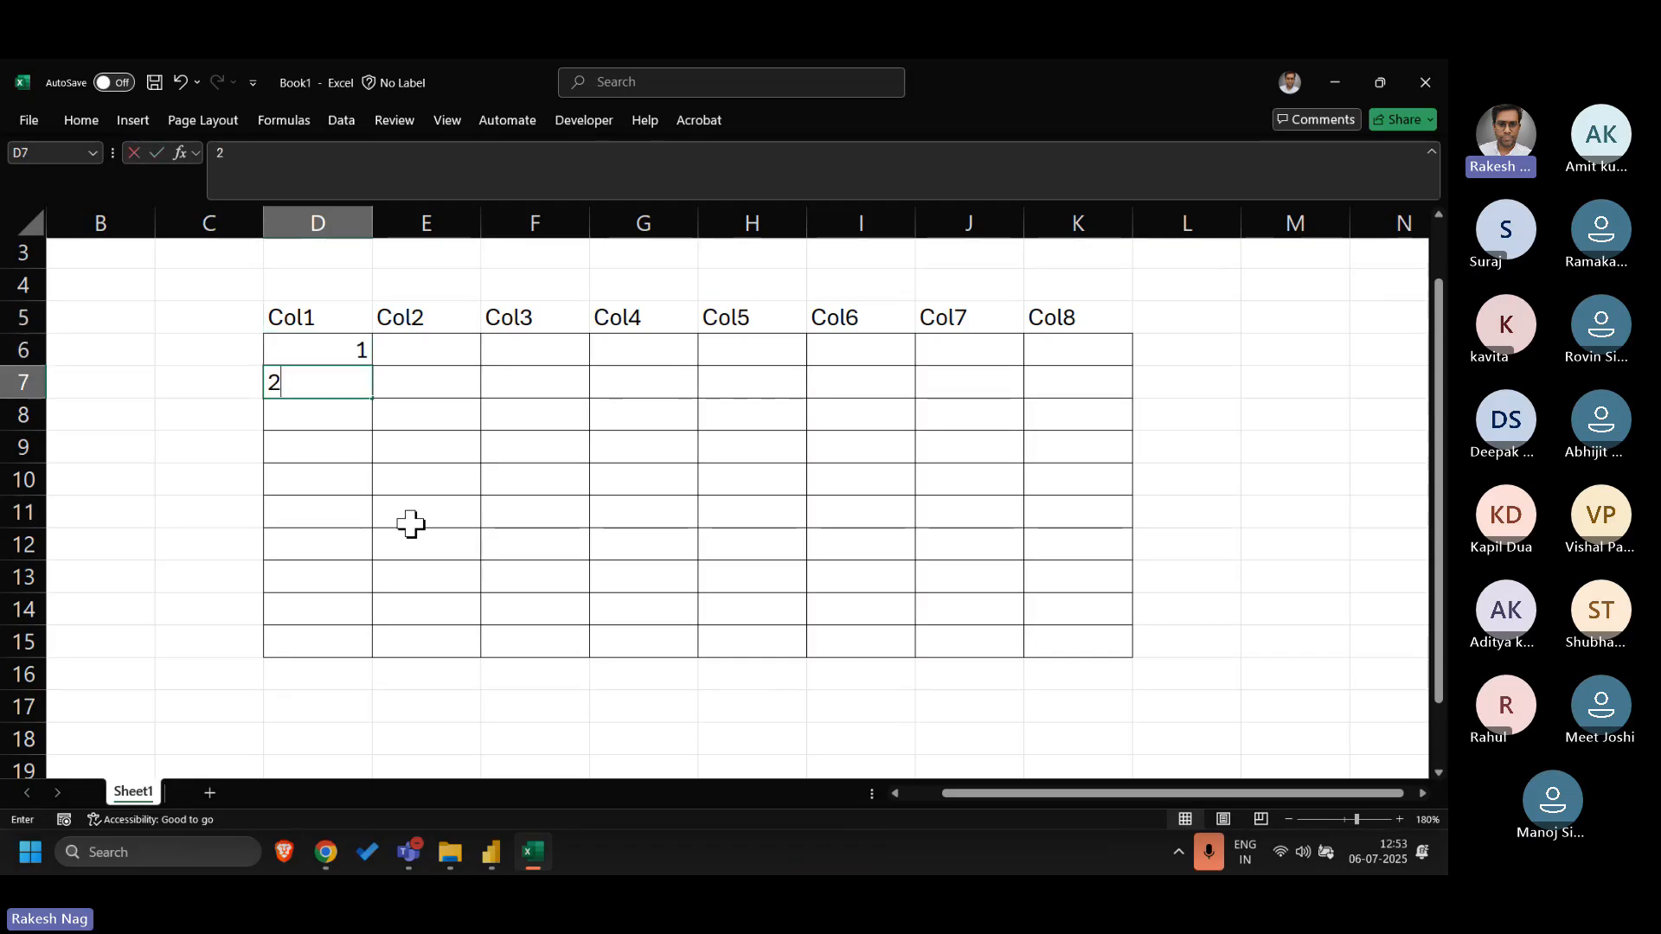
{"action": "key", "text": "Return"}
{"action": "type", "text": "32"}
{"action": "key", "text": "BackSpace"}
{"action": "key", "text": "BackSpace"}
{"action": "type", "text": "3"}
{"action": "key", "text": "Escape"}
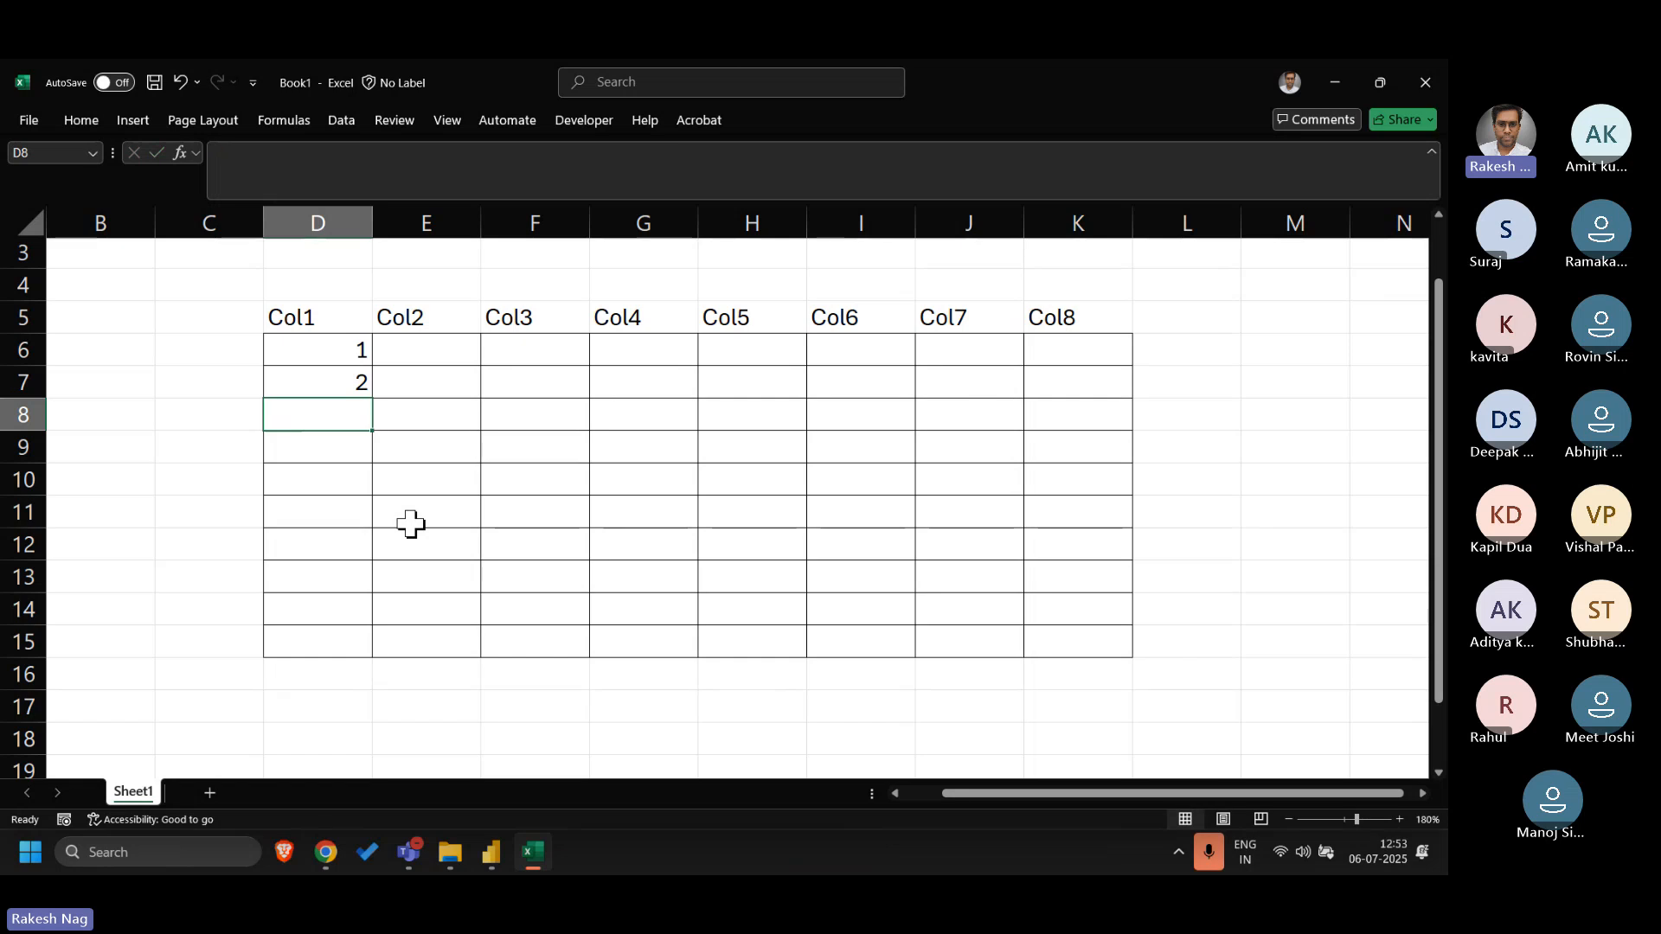
{"action": "key", "text": "Up"}
{"action": "key", "text": "Up"}
{"action": "key", "text": "Down"}
{"action": "key", "text": "Down"}
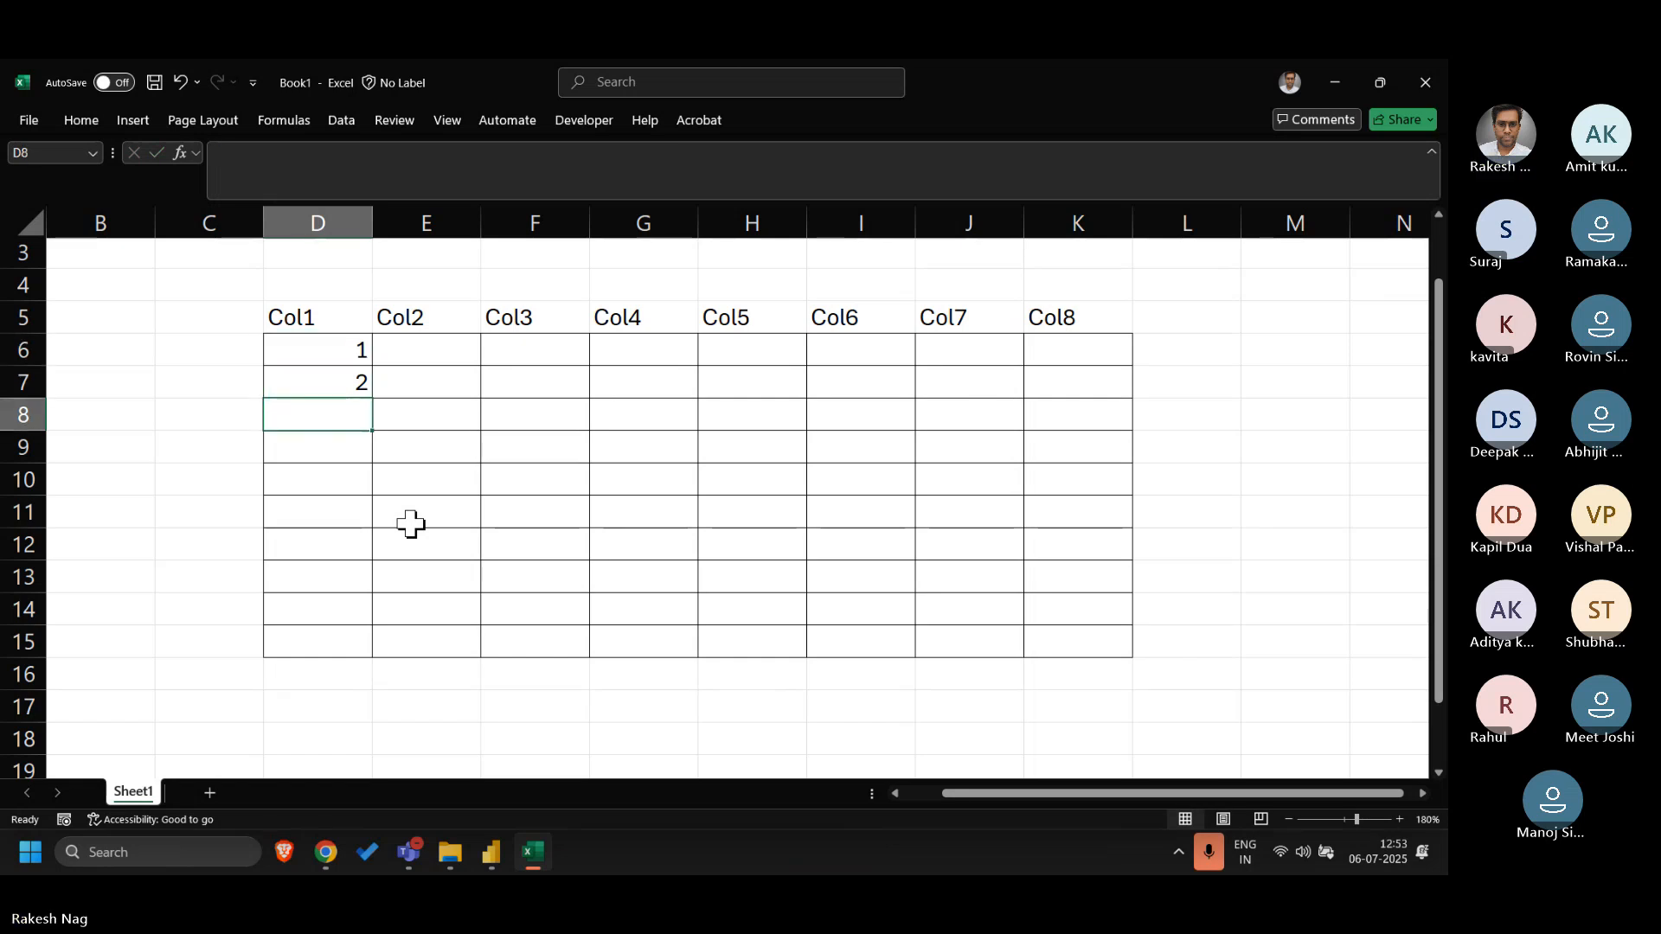
- Enter the row numbers 1, 2 and 3 in B6:B8 beside the grid
{"action": "key", "text": "Up"}
{"action": "key", "text": "Up"}
{"action": "key", "text": "Left"}
{"action": "key", "text": "Left"}
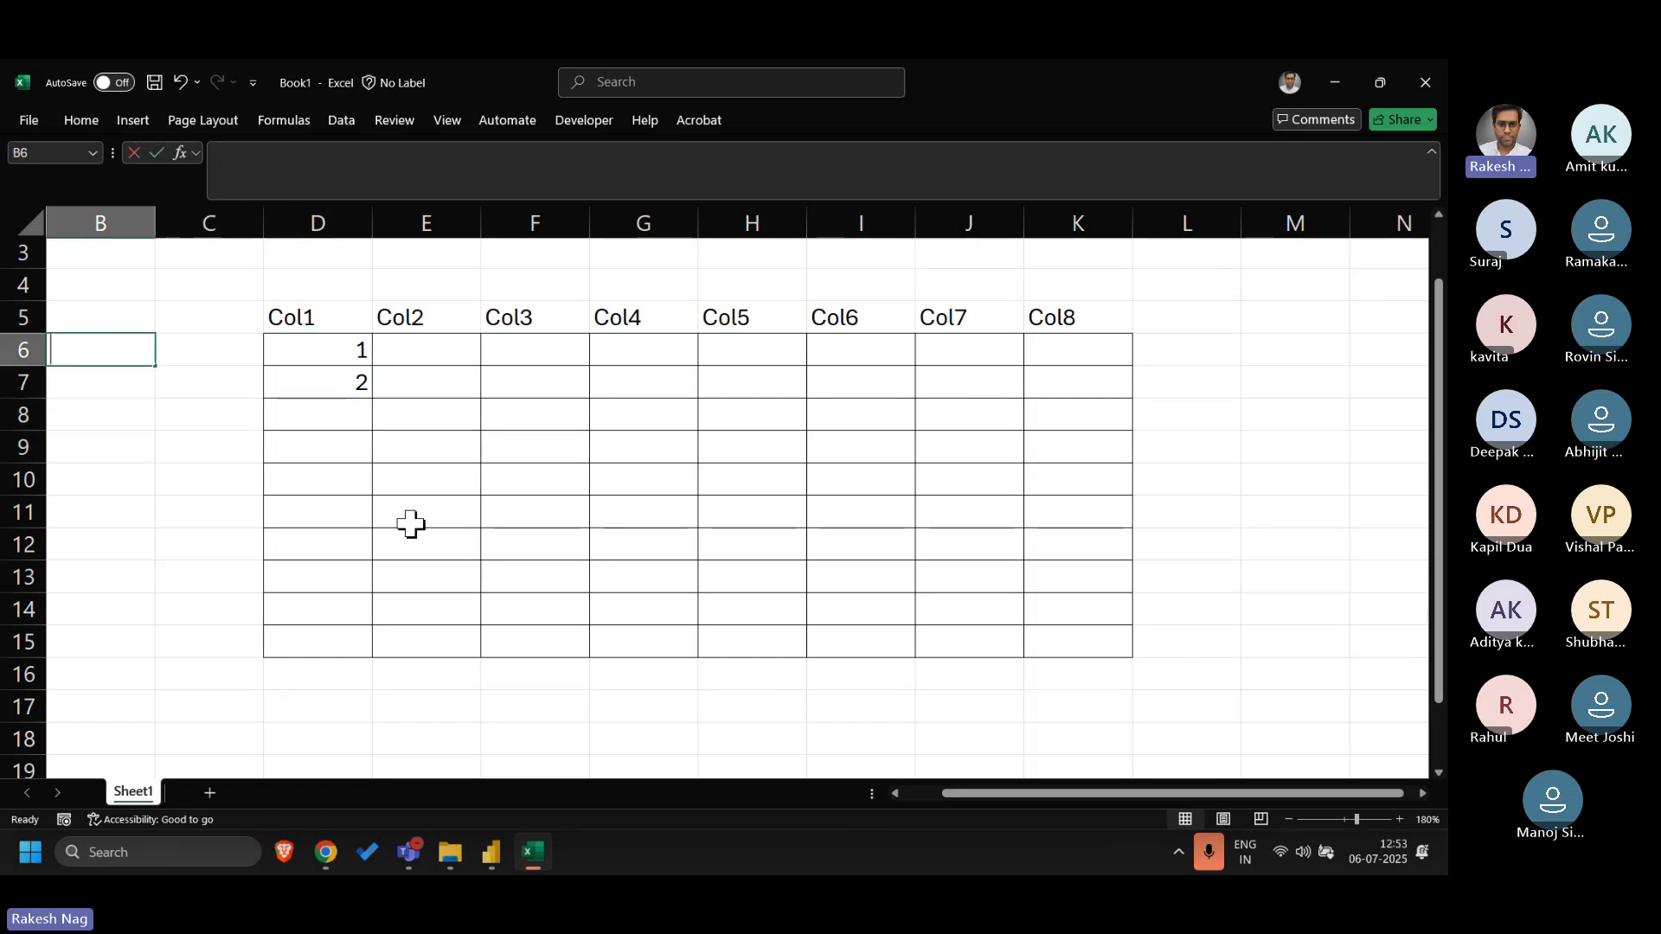
{"action": "type", "text": "1"}
{"action": "key", "text": "Return"}
{"action": "type", "text": "2"}
{"action": "key", "text": "Return"}
{"action": "type", "text": "3"}
{"action": "key", "text": "Return"}
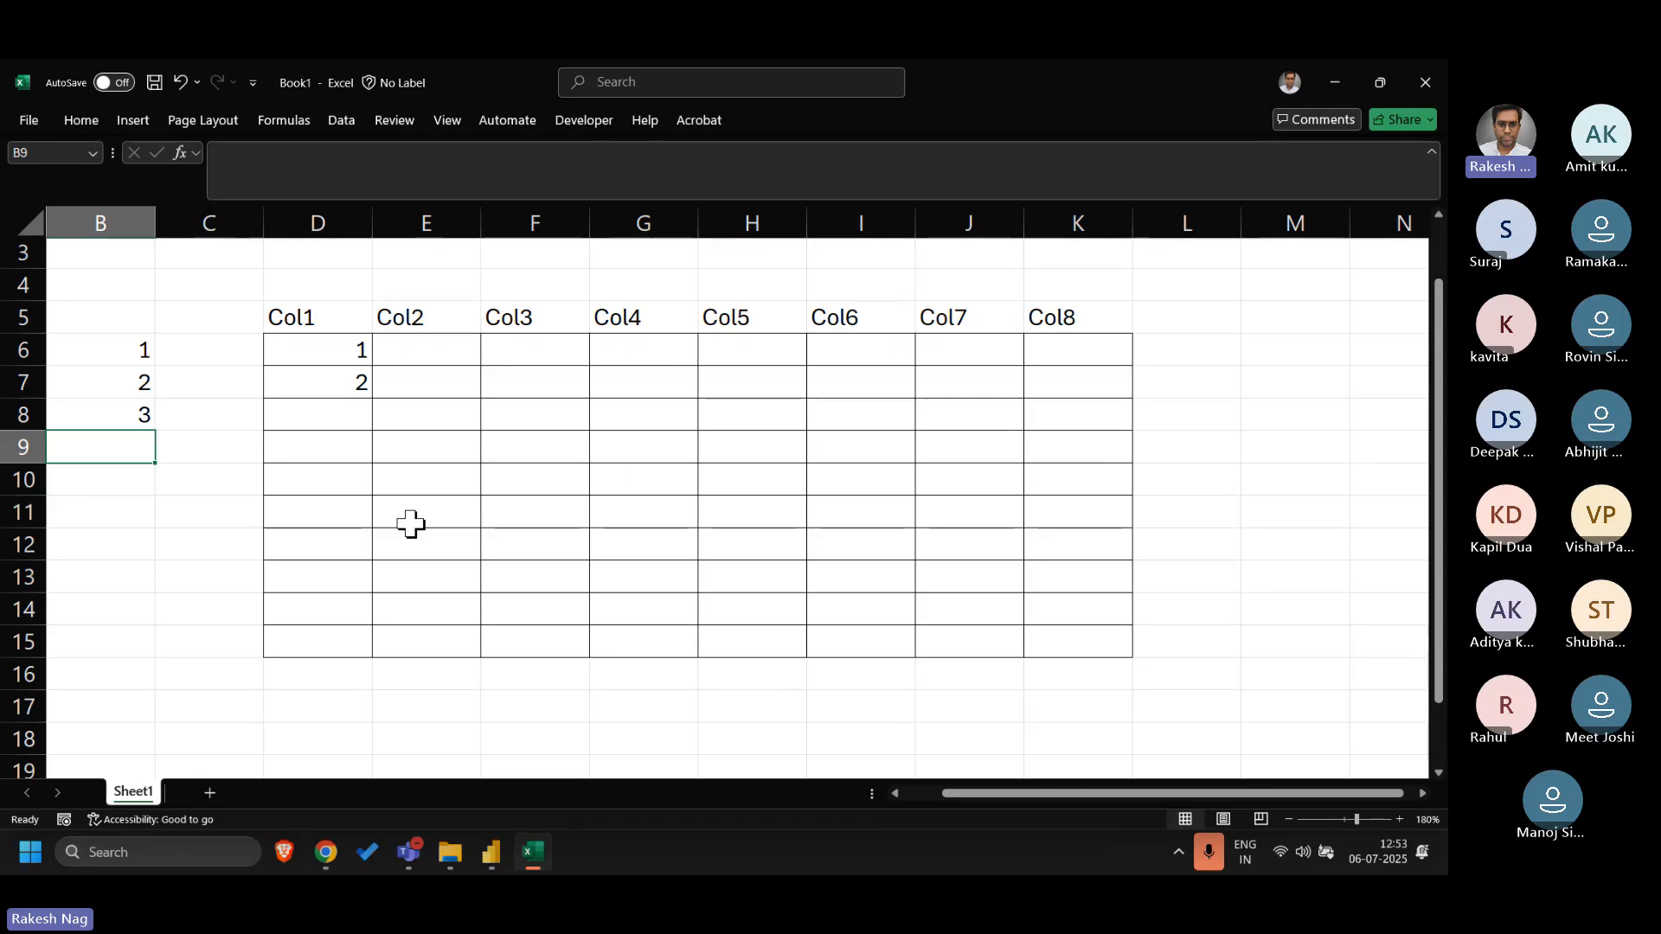
- Extend the row number series in column B down to 10 in B15
{"action": "key", "text": "Up"}
{"action": "key", "text": "Up"}
{"action": "key", "text": "Up"}
{"action": "key", "text": "shift+Down"}
{"action": "key", "text": "shift+Down"}
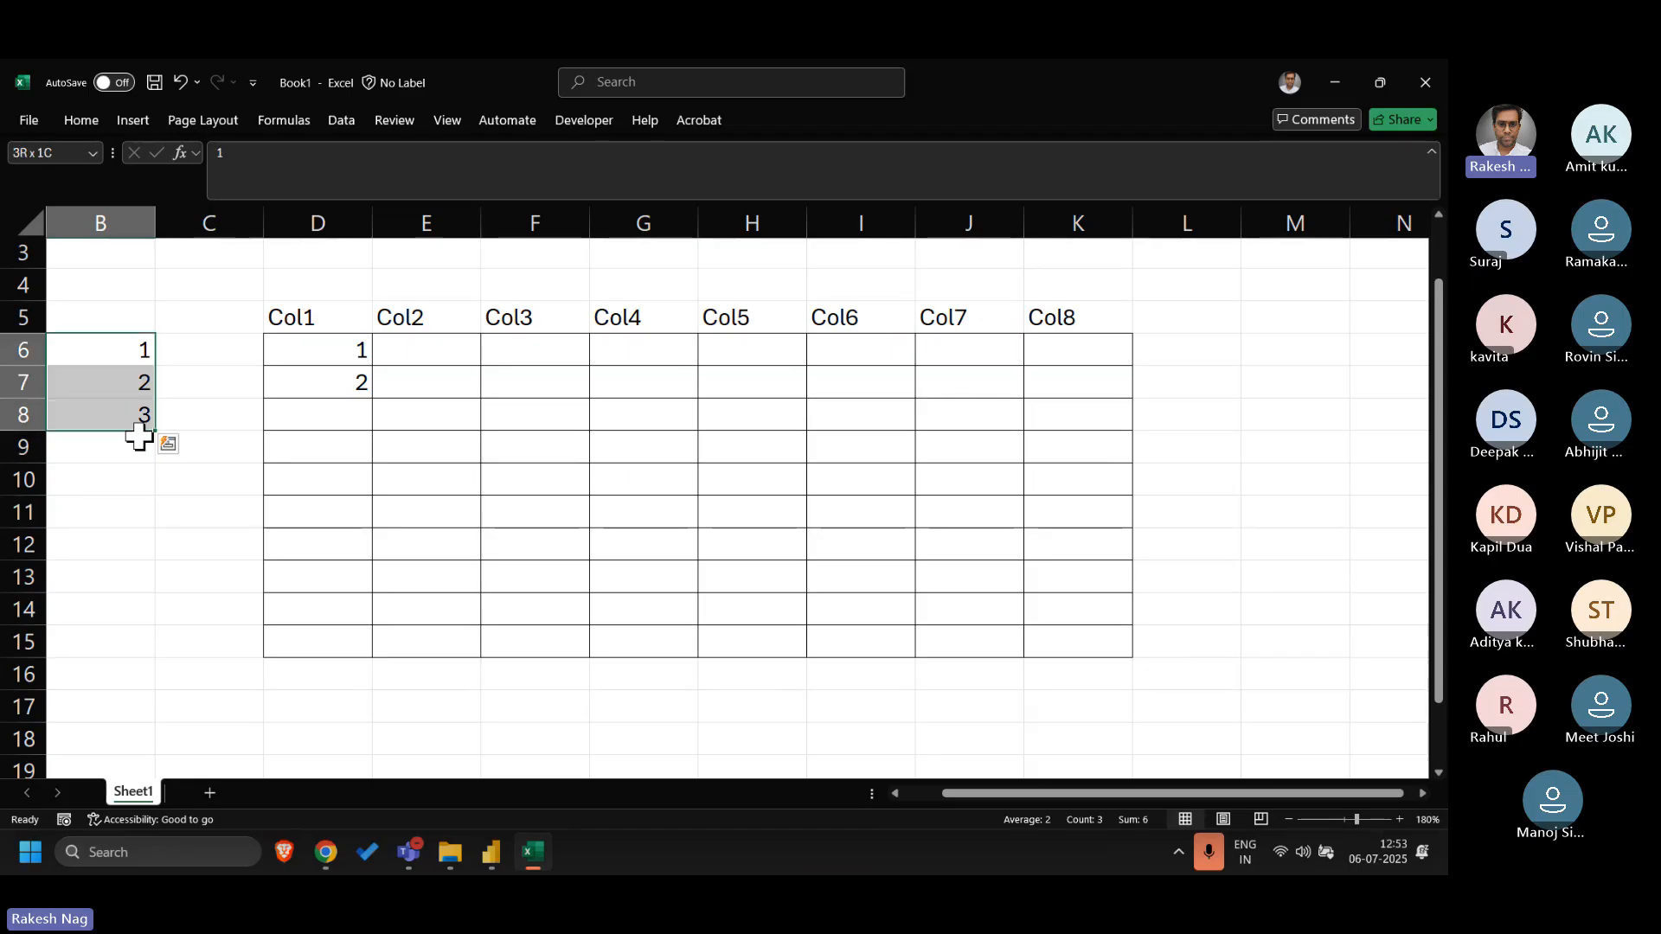
{"action": "left_click_drag", "start_coordinate": [152, 427], "coordinate": [163, 660]}
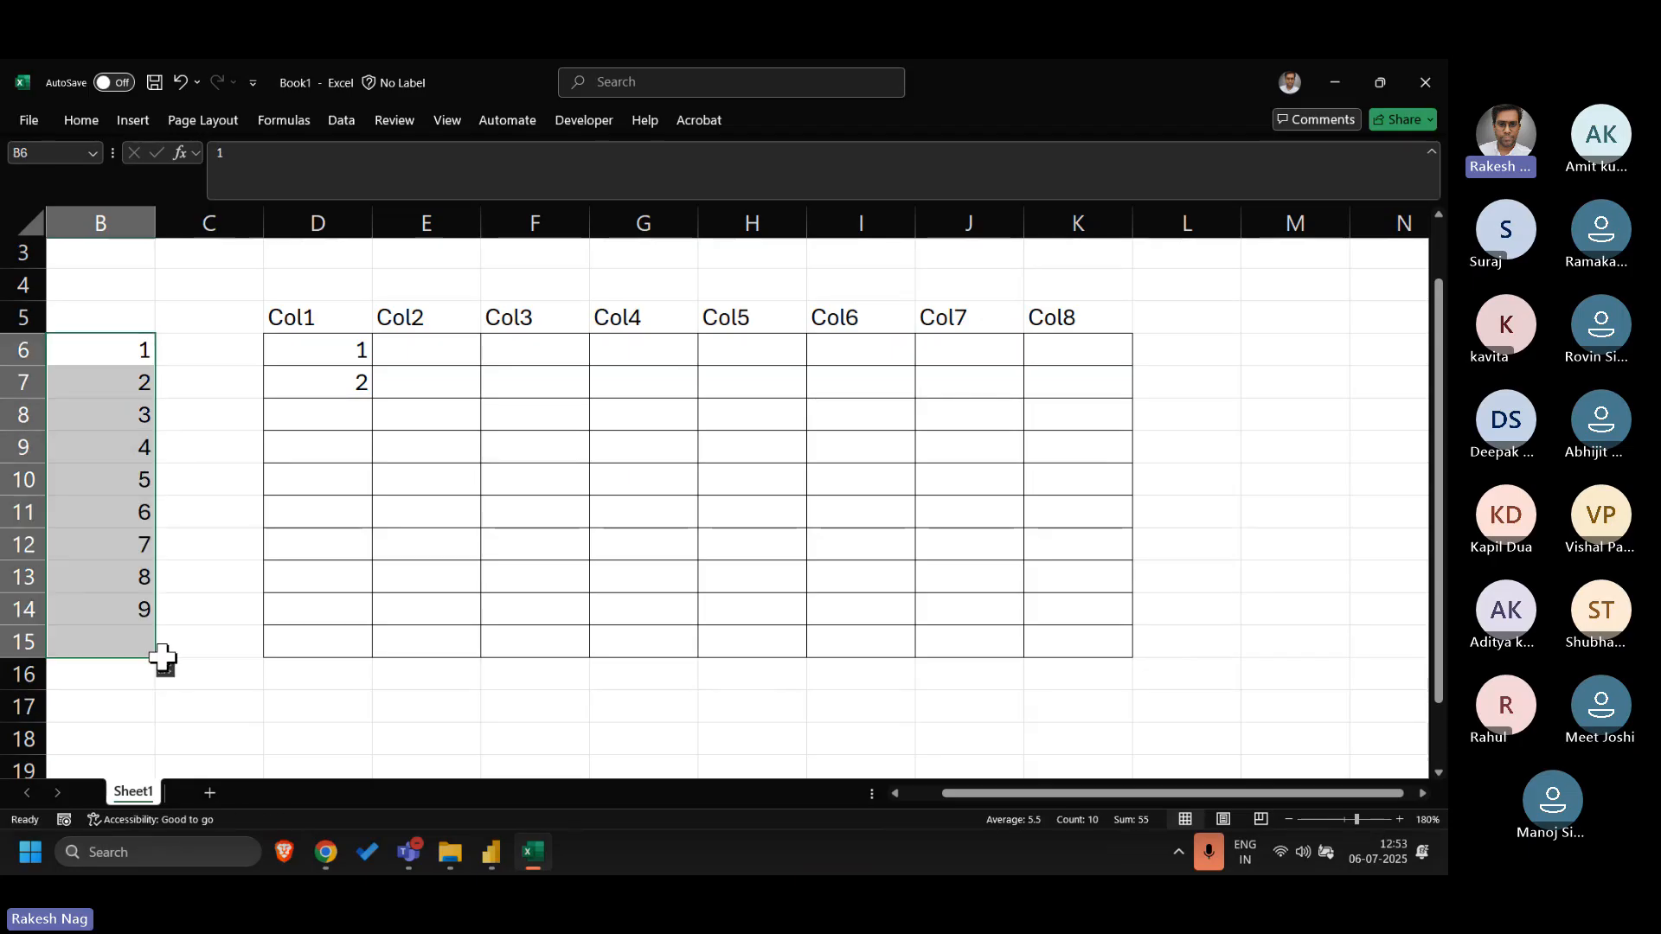
- Clear the two values from D6:D7 under Col1
{"action": "left_click", "coordinate": [356, 348]}
{"action": "key", "text": "shift+Down"}
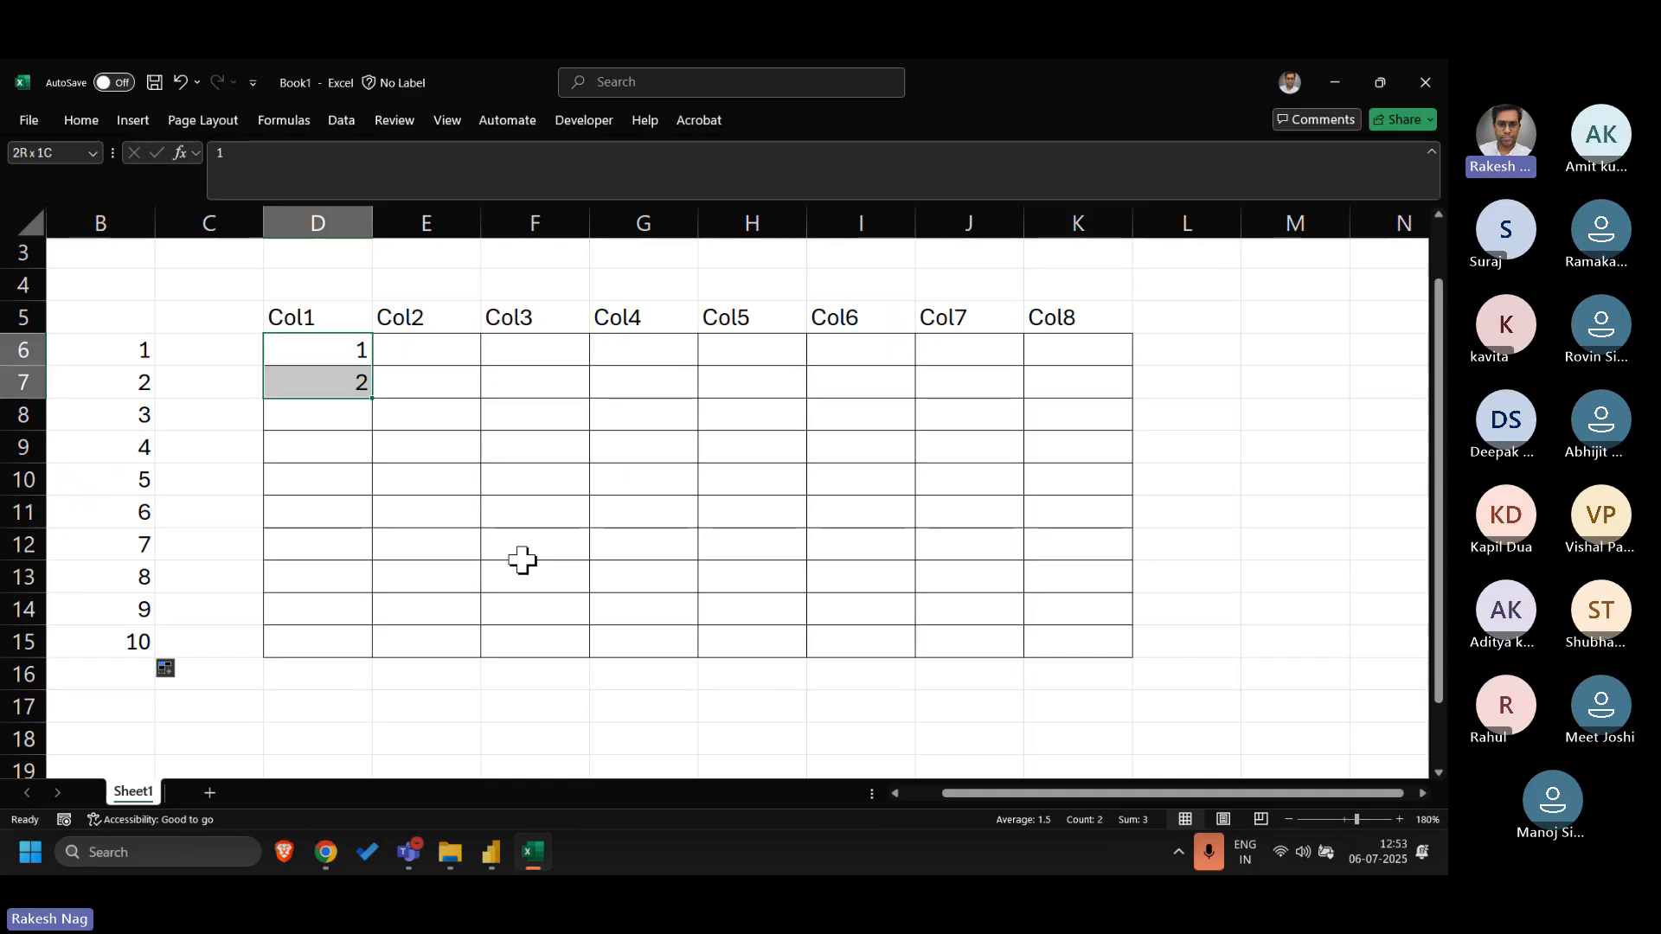
{"action": "key", "text": "Delete"}
{"action": "left_click", "coordinate": [403, 372]}
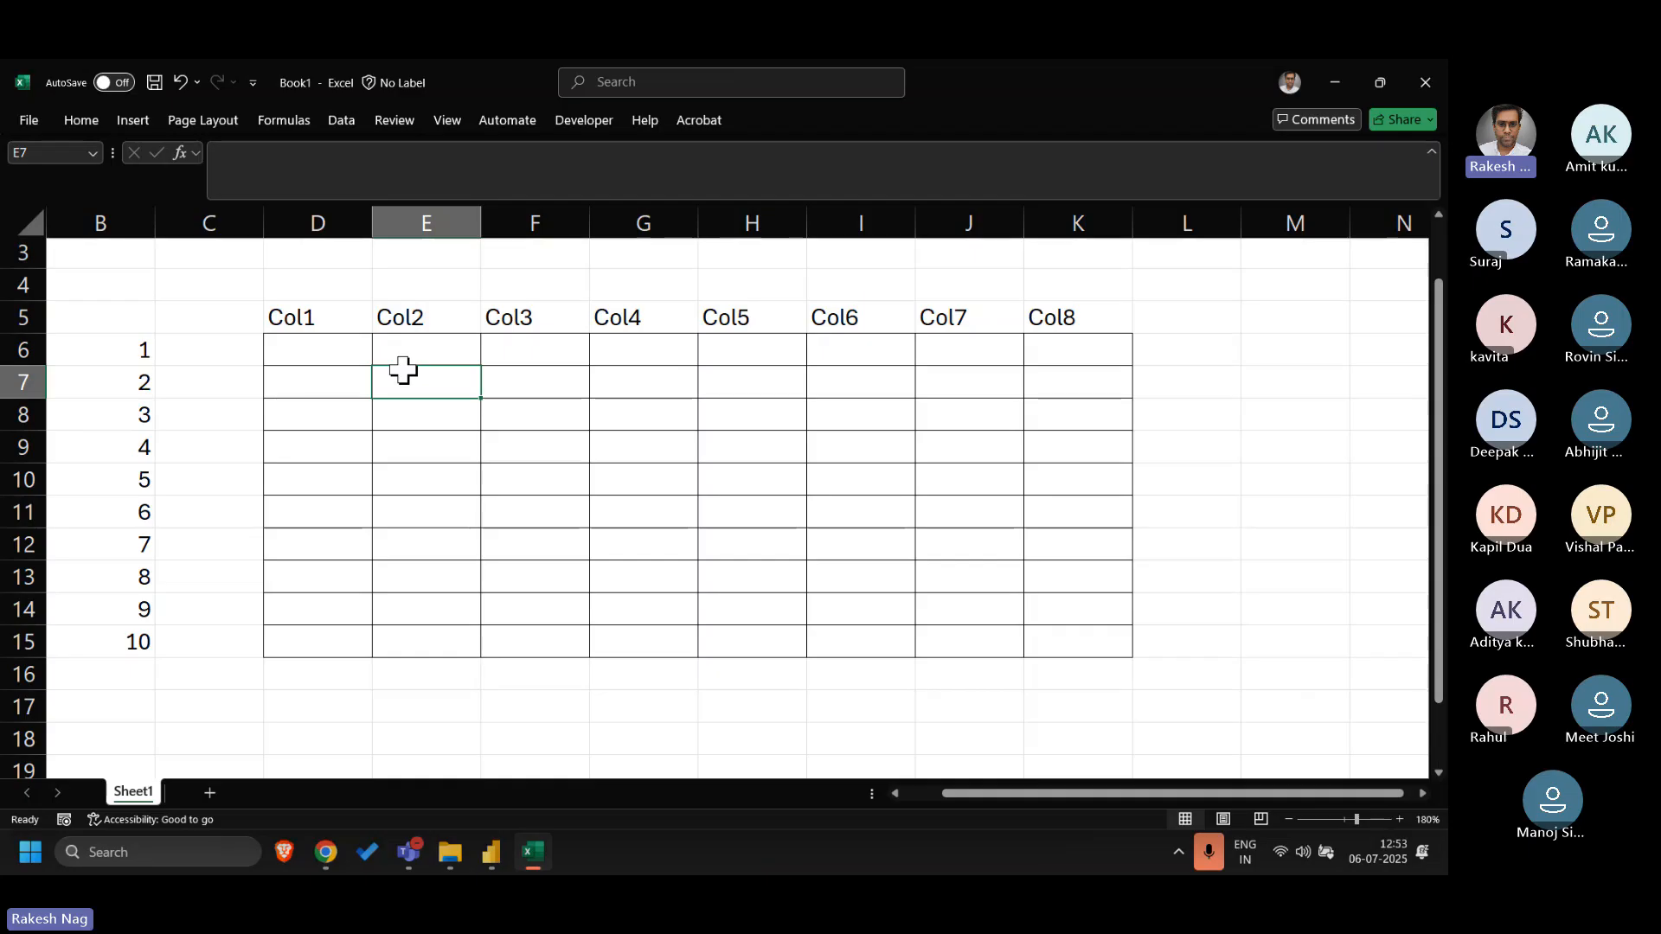
{"action": "left_click_drag", "start_coordinate": [319, 308], "coordinate": [321, 280]}
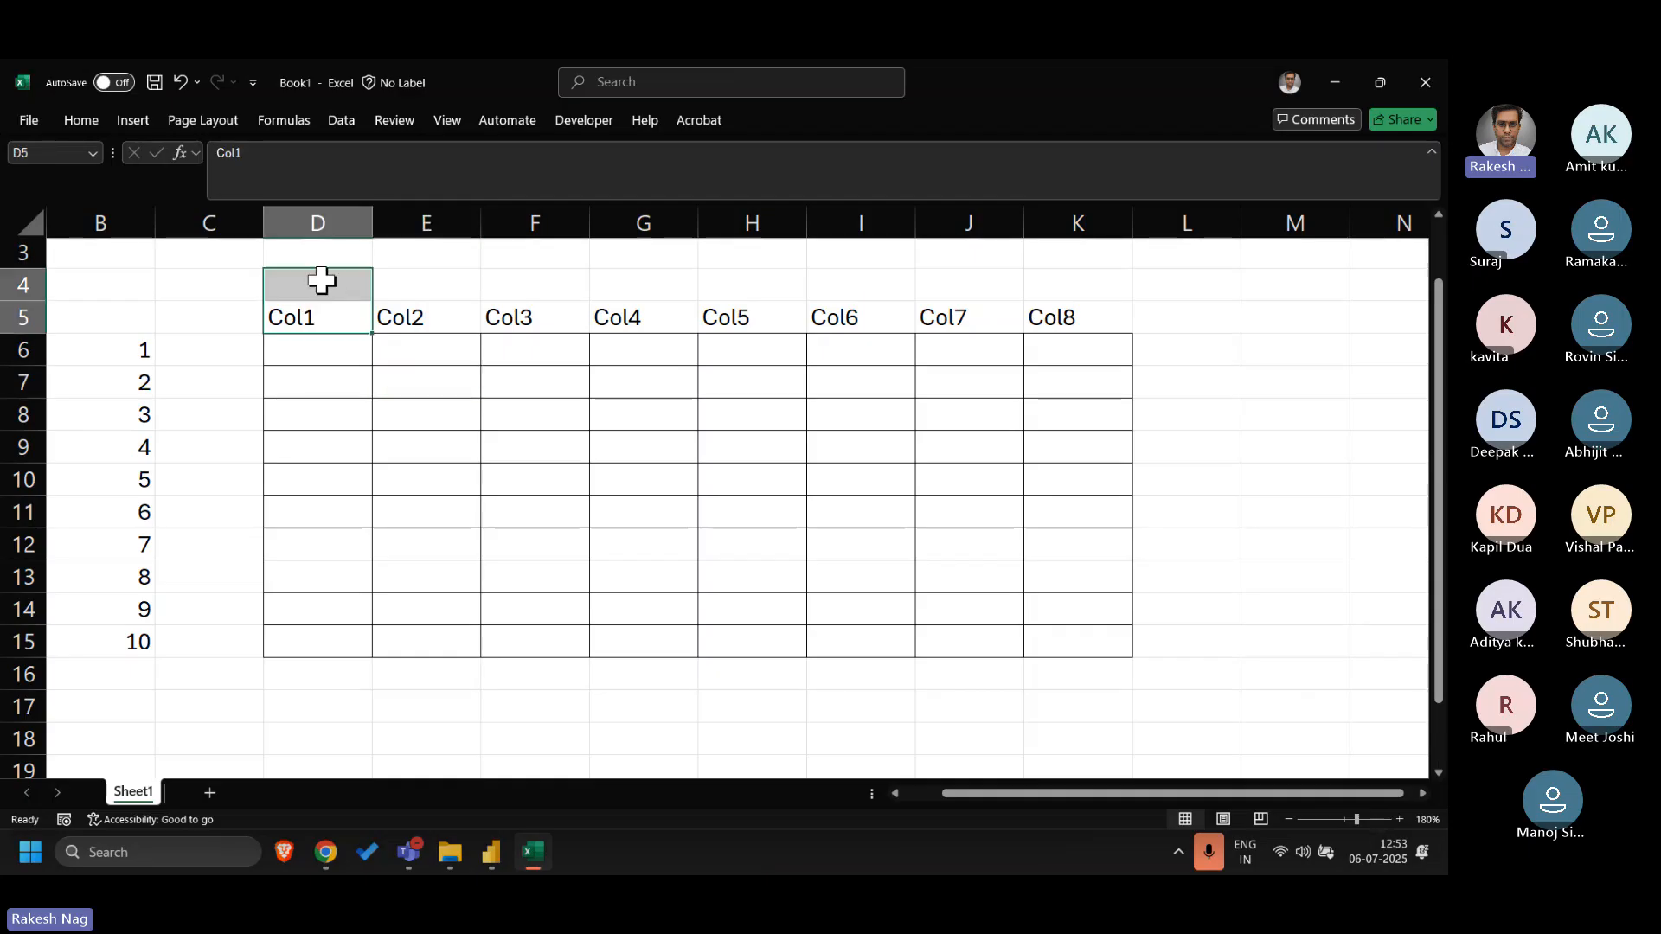
{"action": "left_click_drag", "start_coordinate": [415, 317], "coordinate": [1070, 312]}
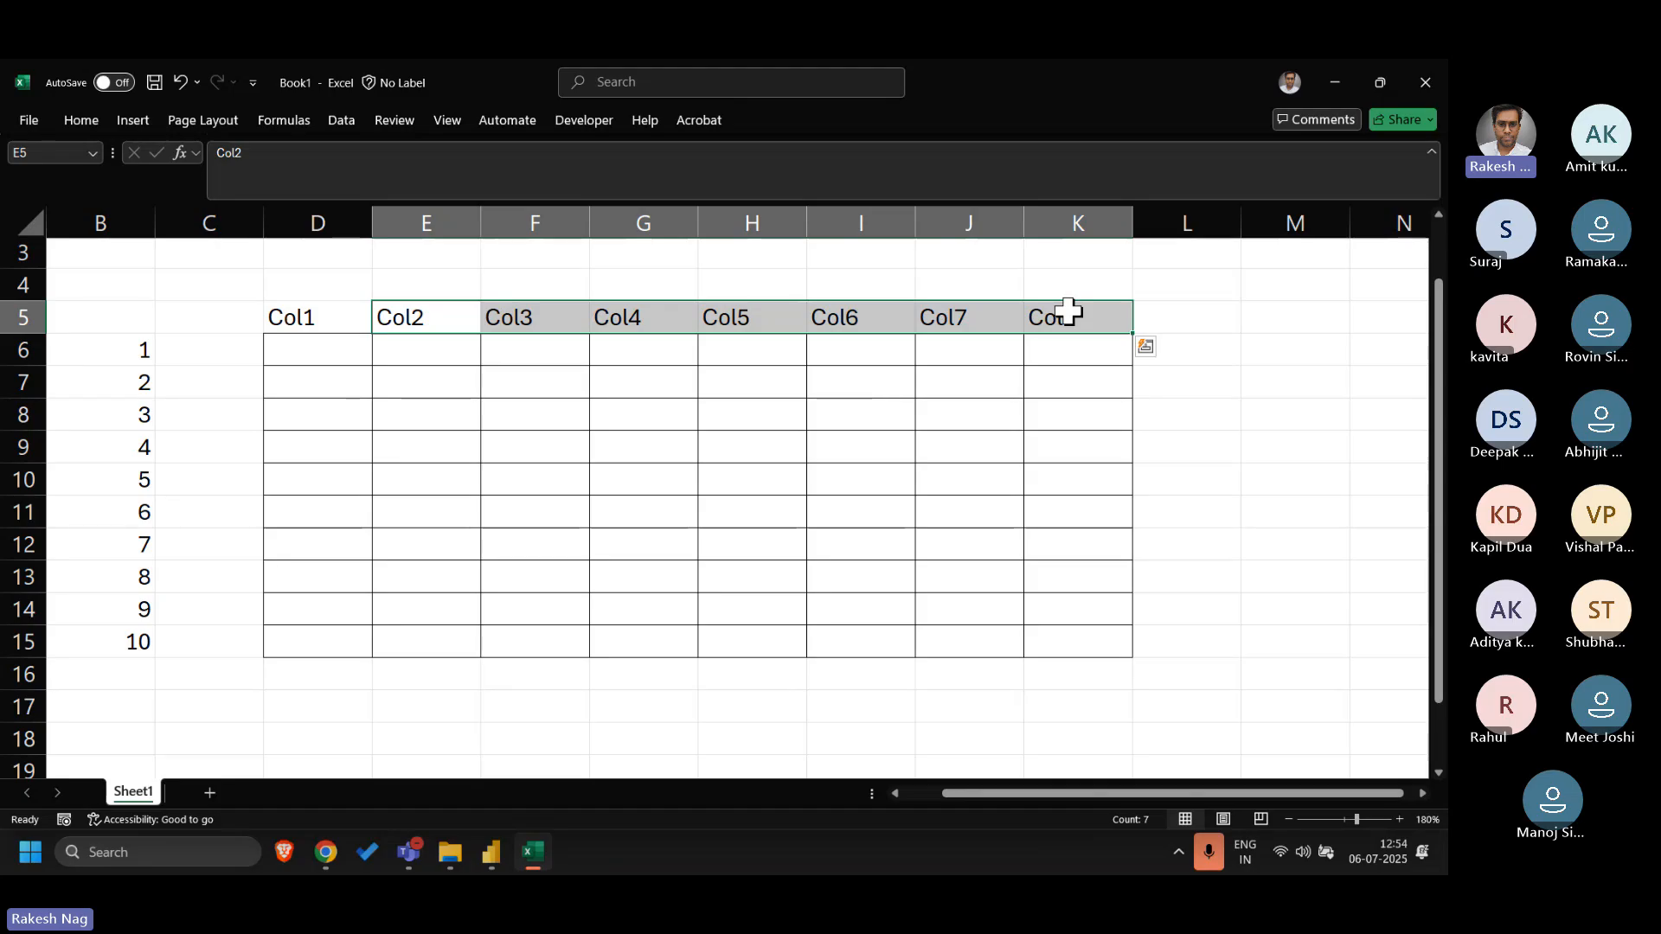
{"action": "key", "text": "Left"}
{"action": "key", "text": "Left"}
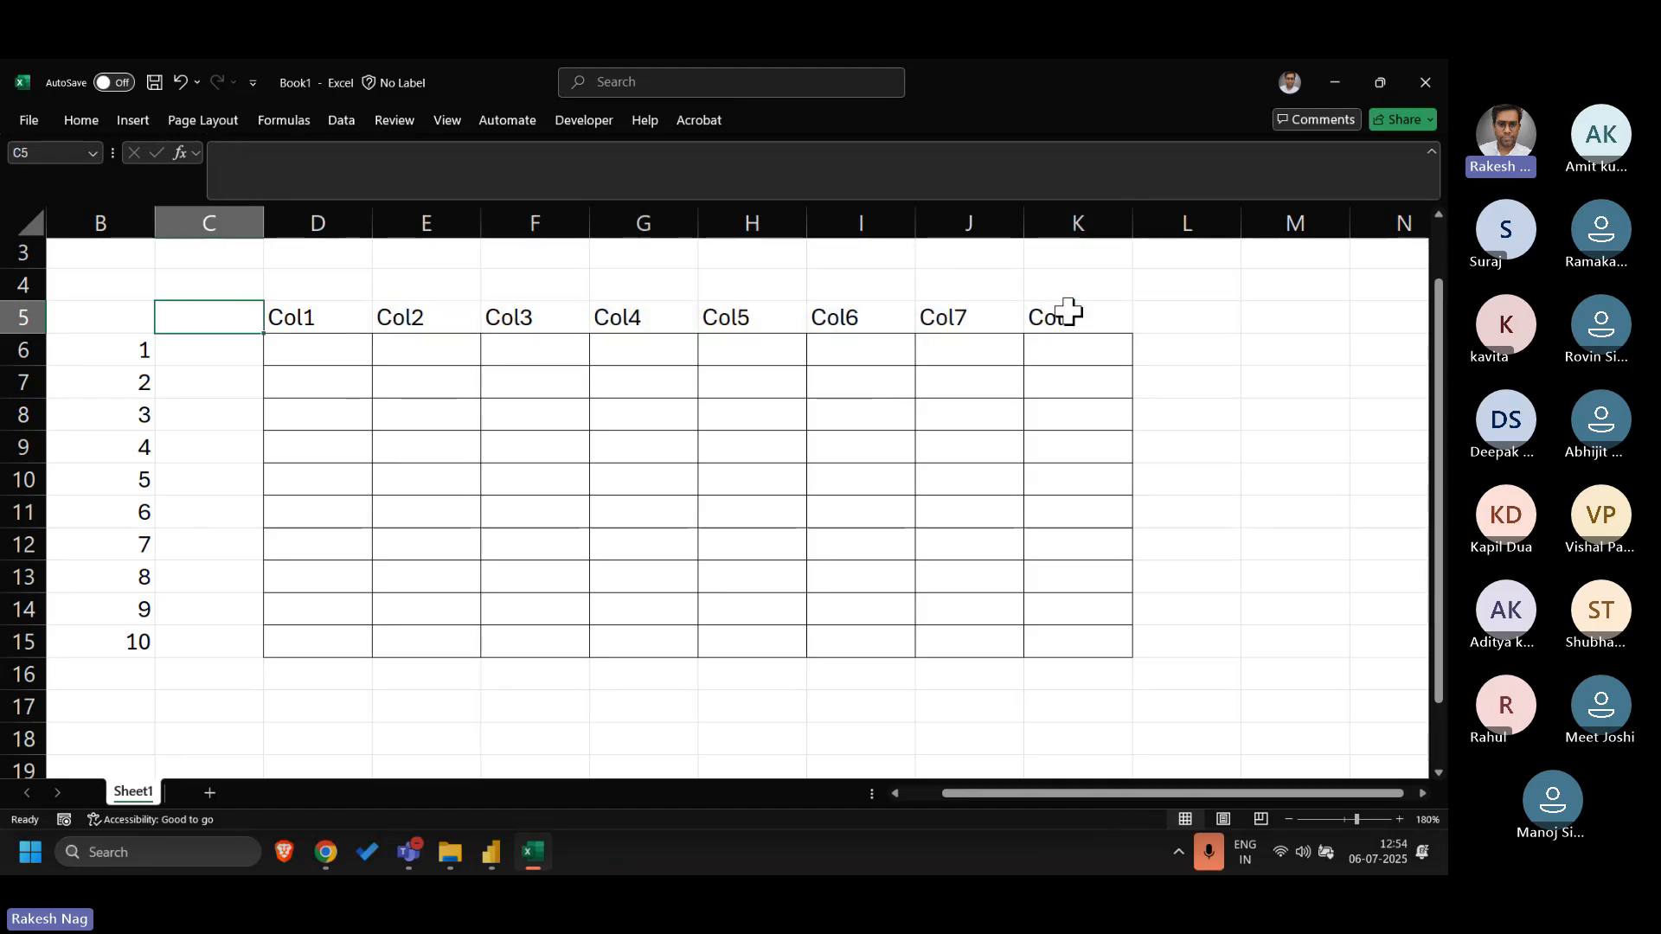
{"action": "key", "text": "Right"}
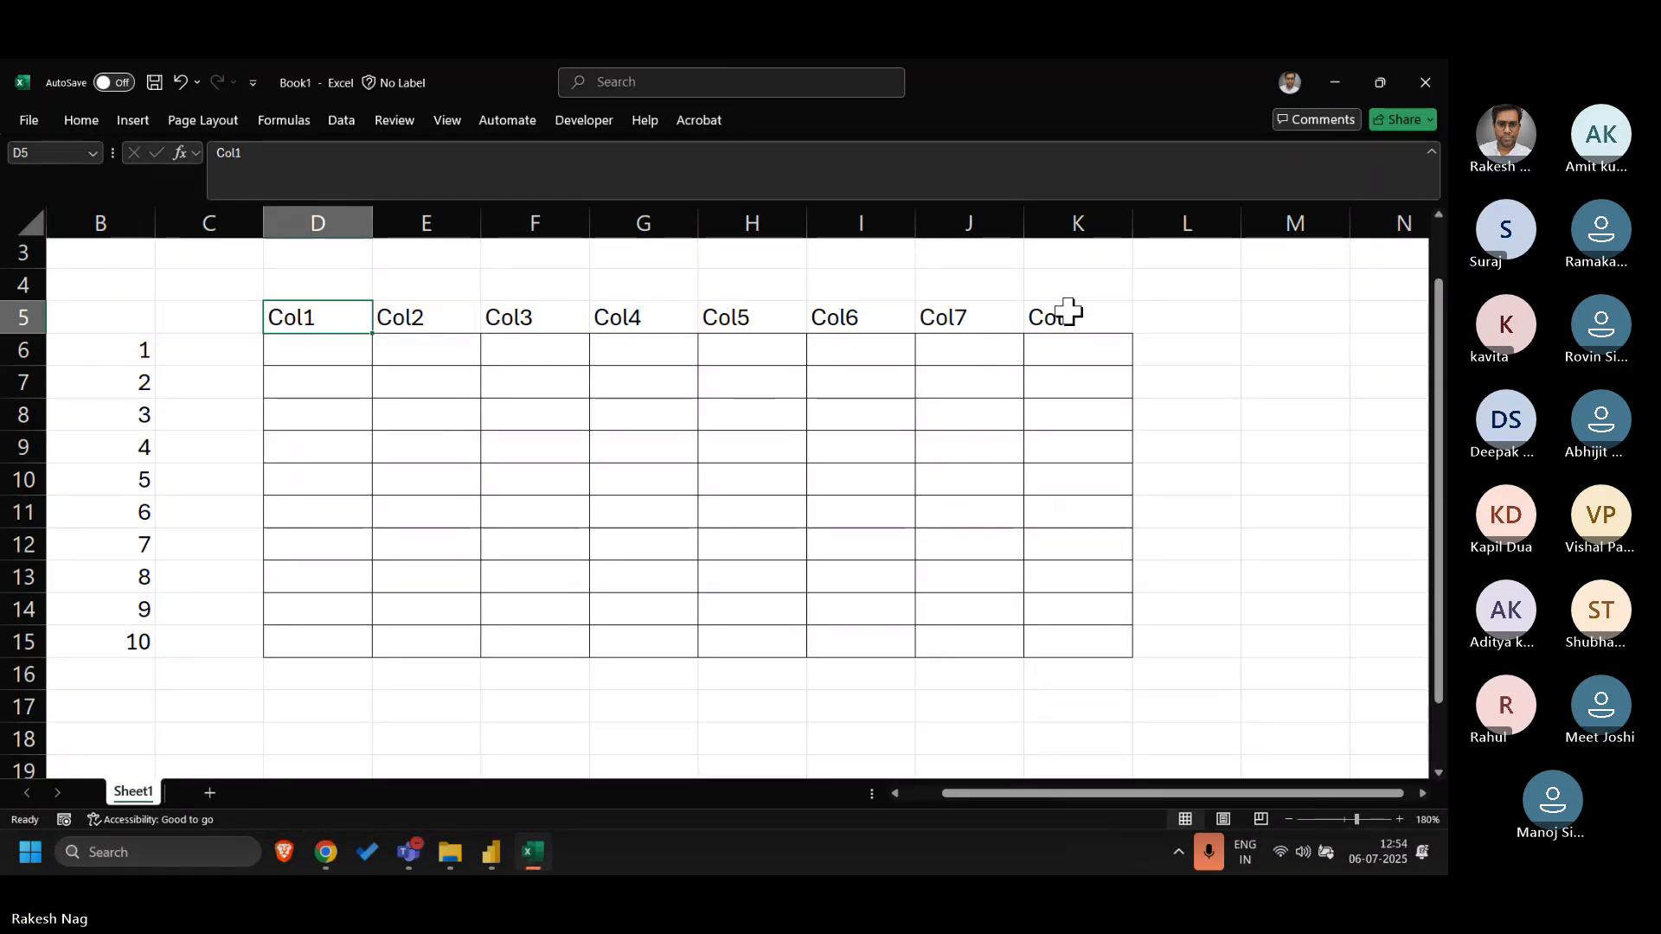
- Label the Col1 column with the text Selected in D4
{"action": "left_click", "coordinate": [337, 286]}
{"action": "type", "text": "Selected"}
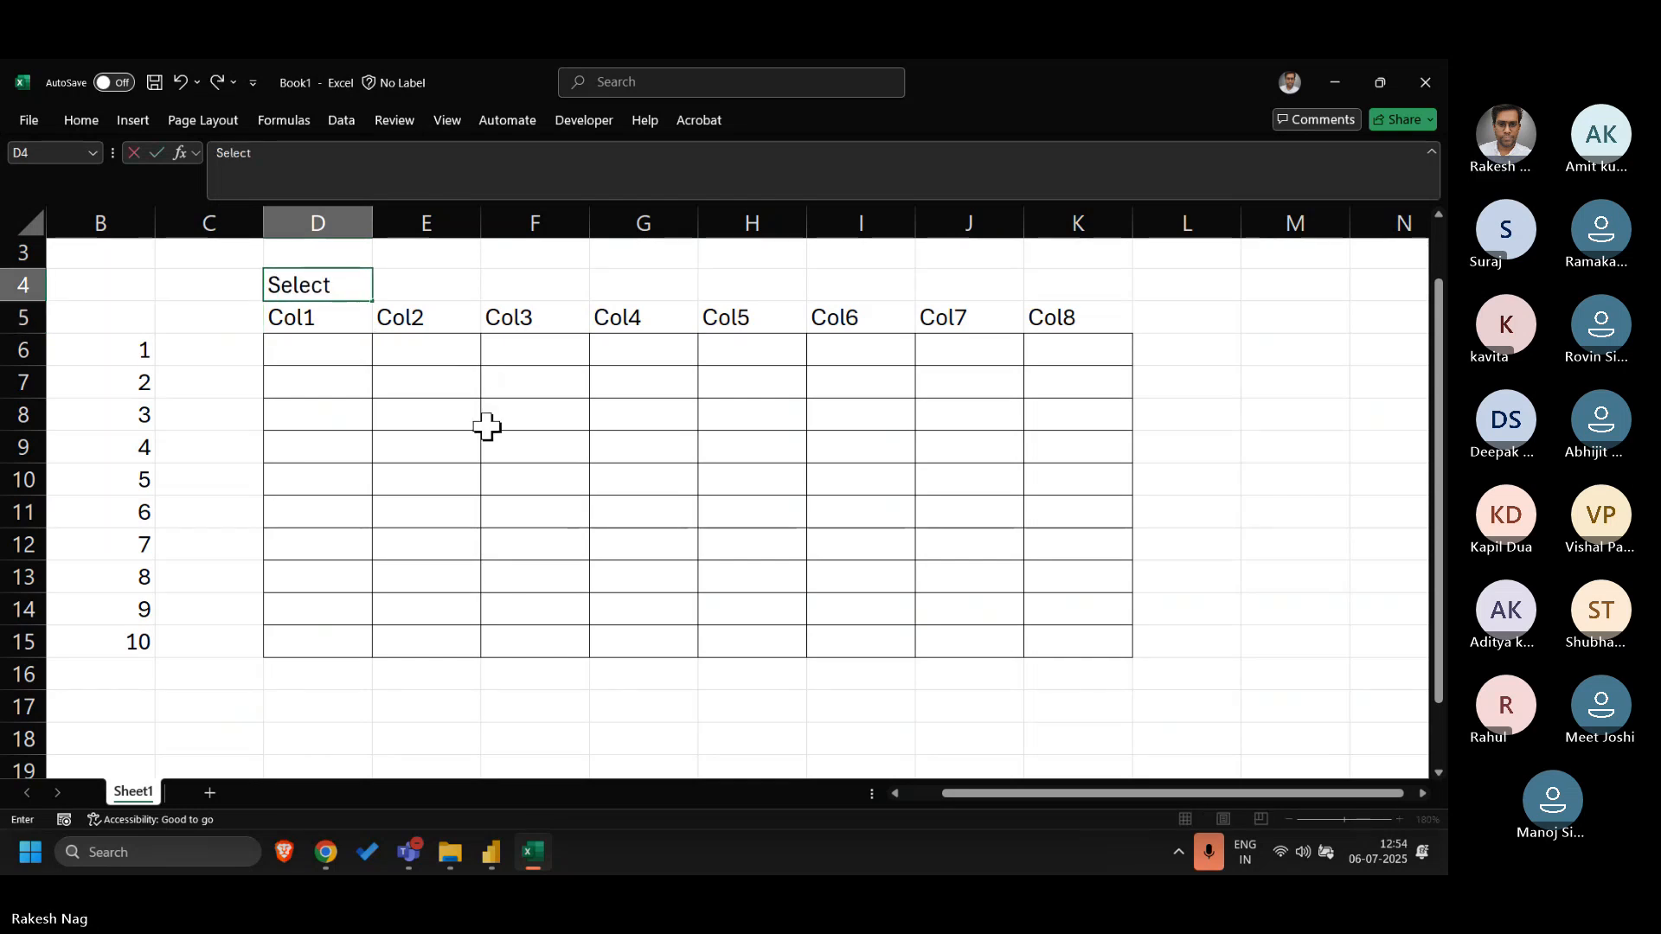
{"action": "key", "text": "Return"}
{"action": "key", "text": "Right"}
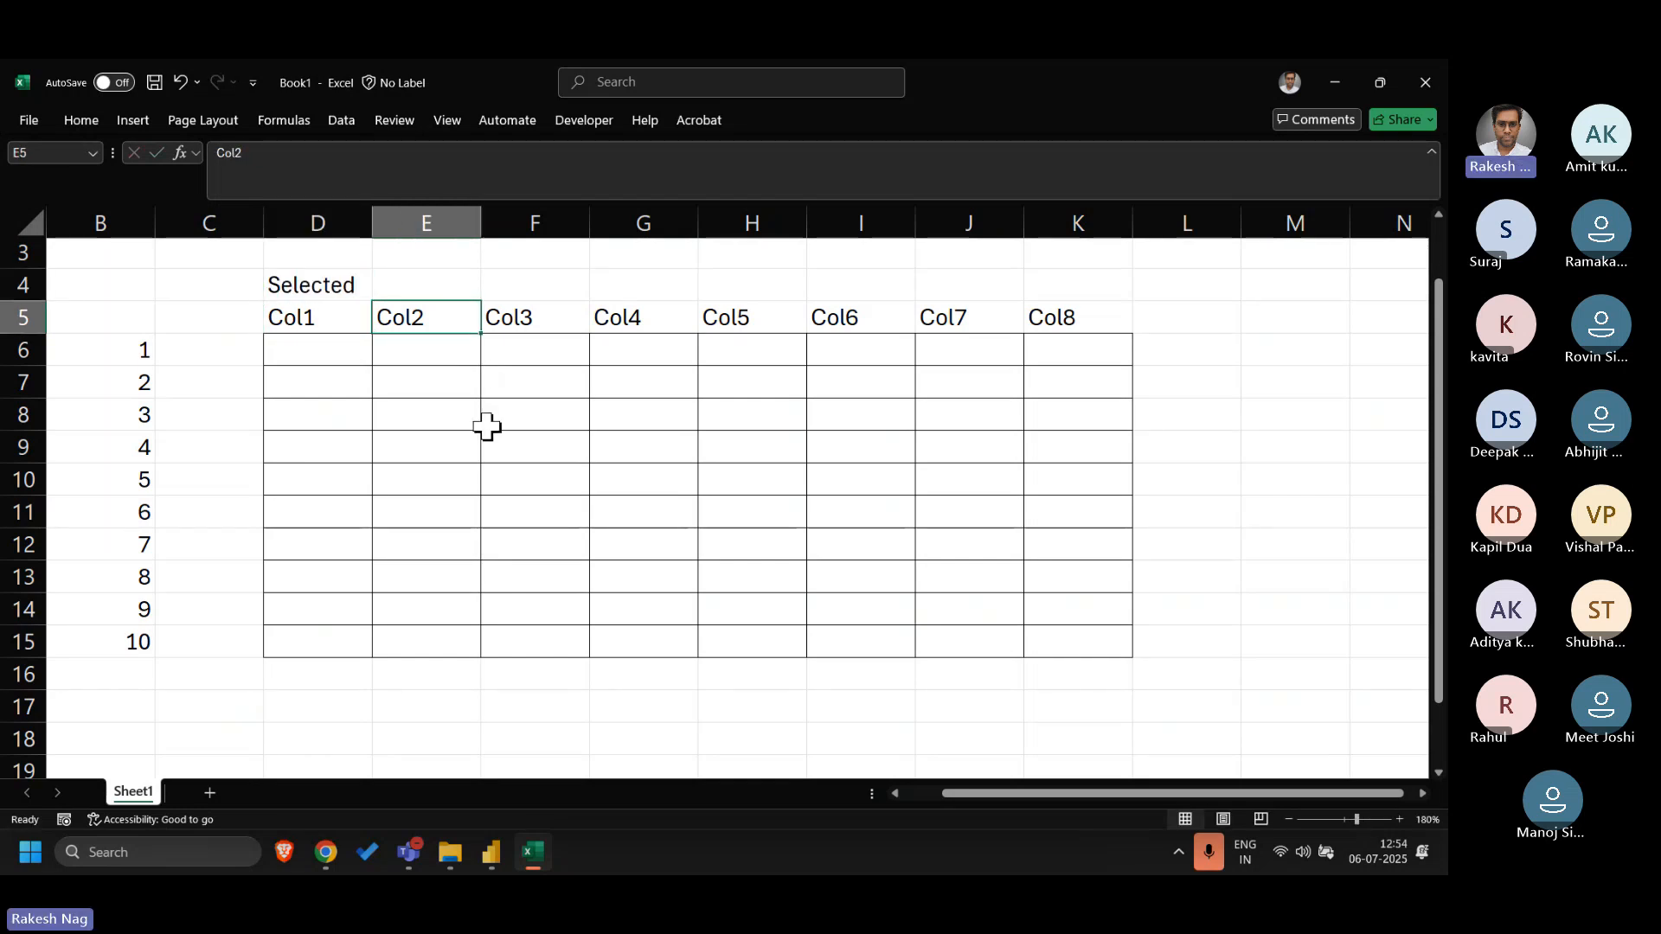
{"action": "key", "text": "ctrl+shift+Right"}
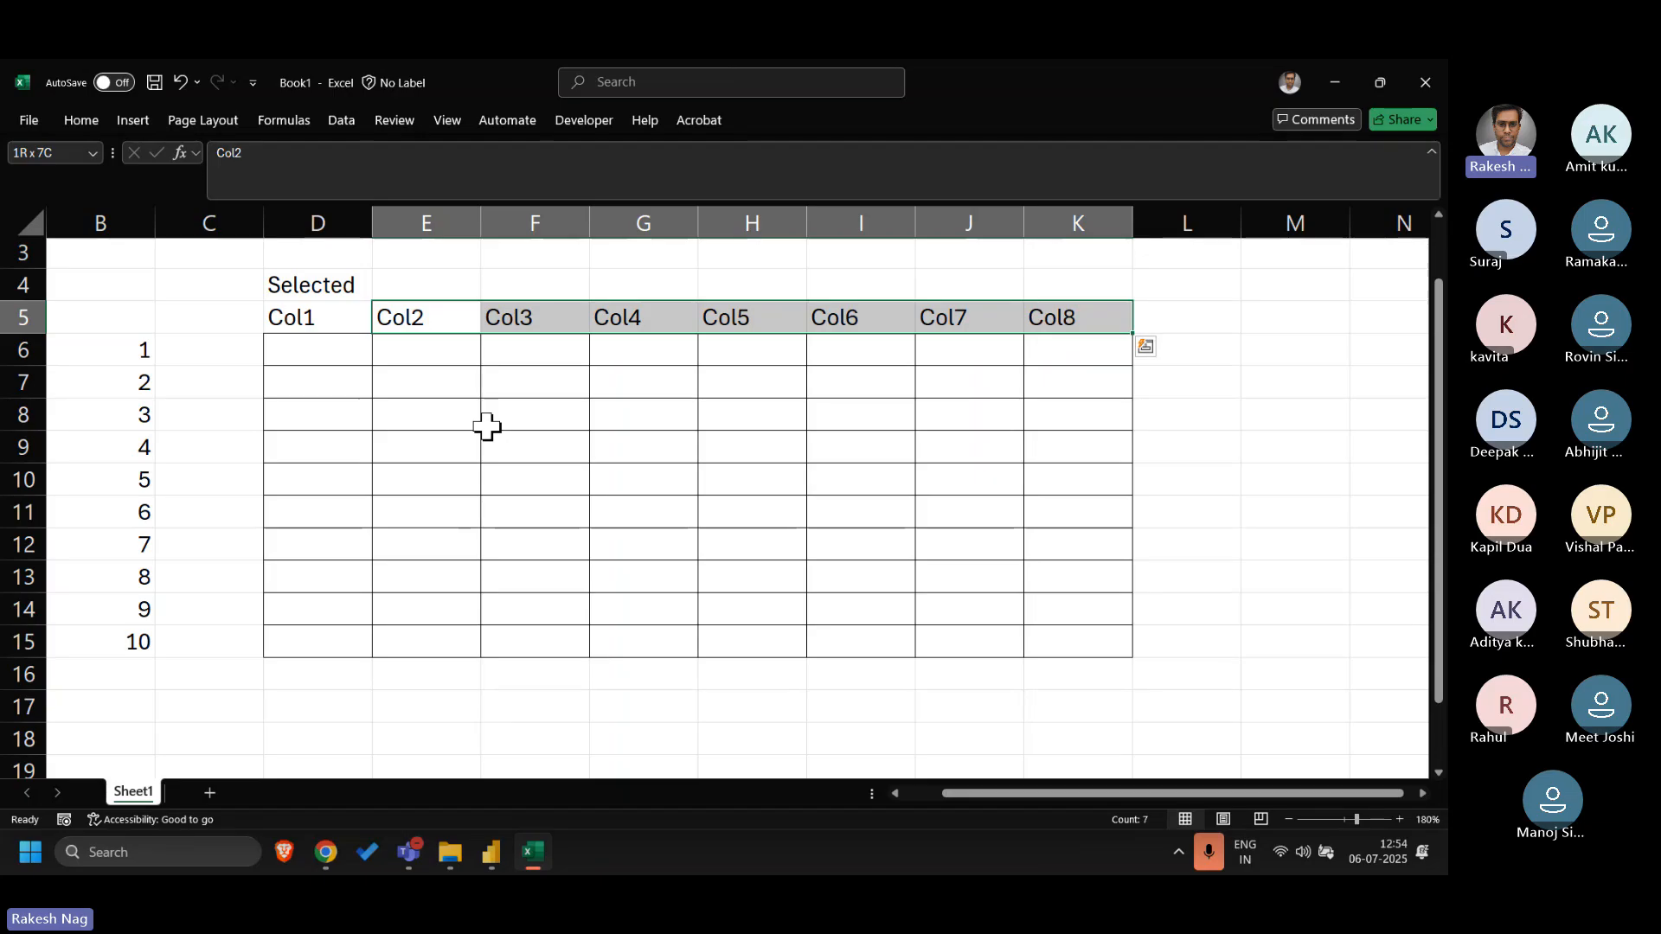
{"action": "key", "text": "Left"}
{"action": "key", "text": "Left"}
{"action": "key", "text": "Right"}
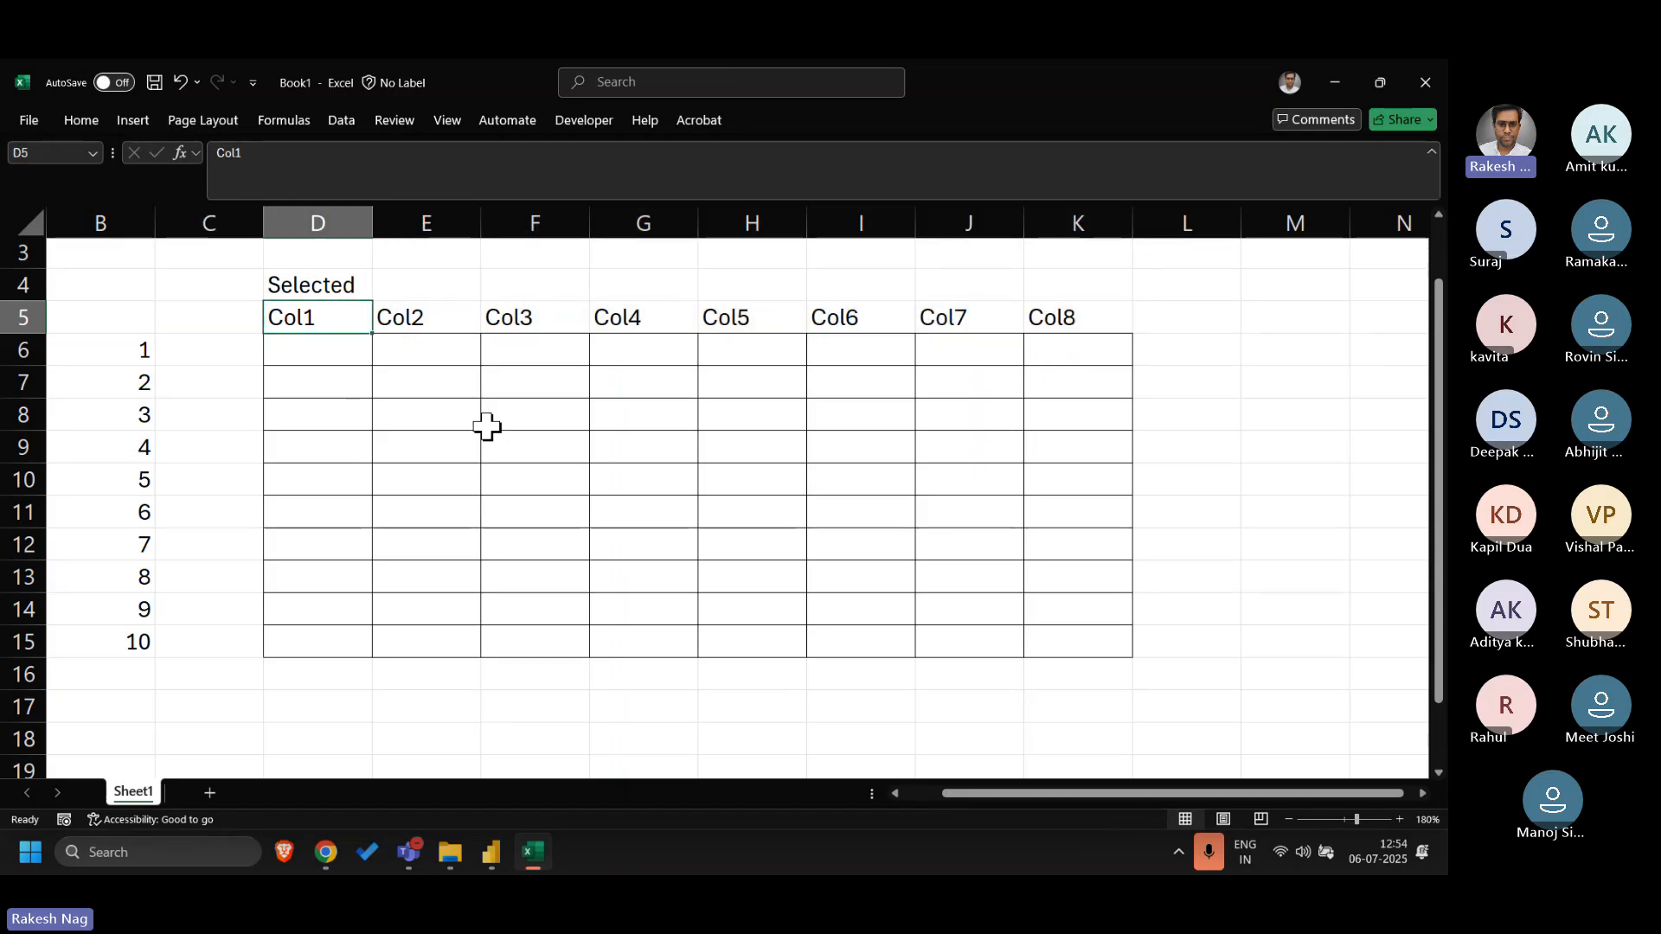
- Copy the numbers 1 to 4 from B6:B9 into D6:D9 under Col1
{"action": "left_click_drag", "start_coordinate": [147, 355], "coordinate": [143, 457]}
{"action": "key", "text": "ctrl+c"}
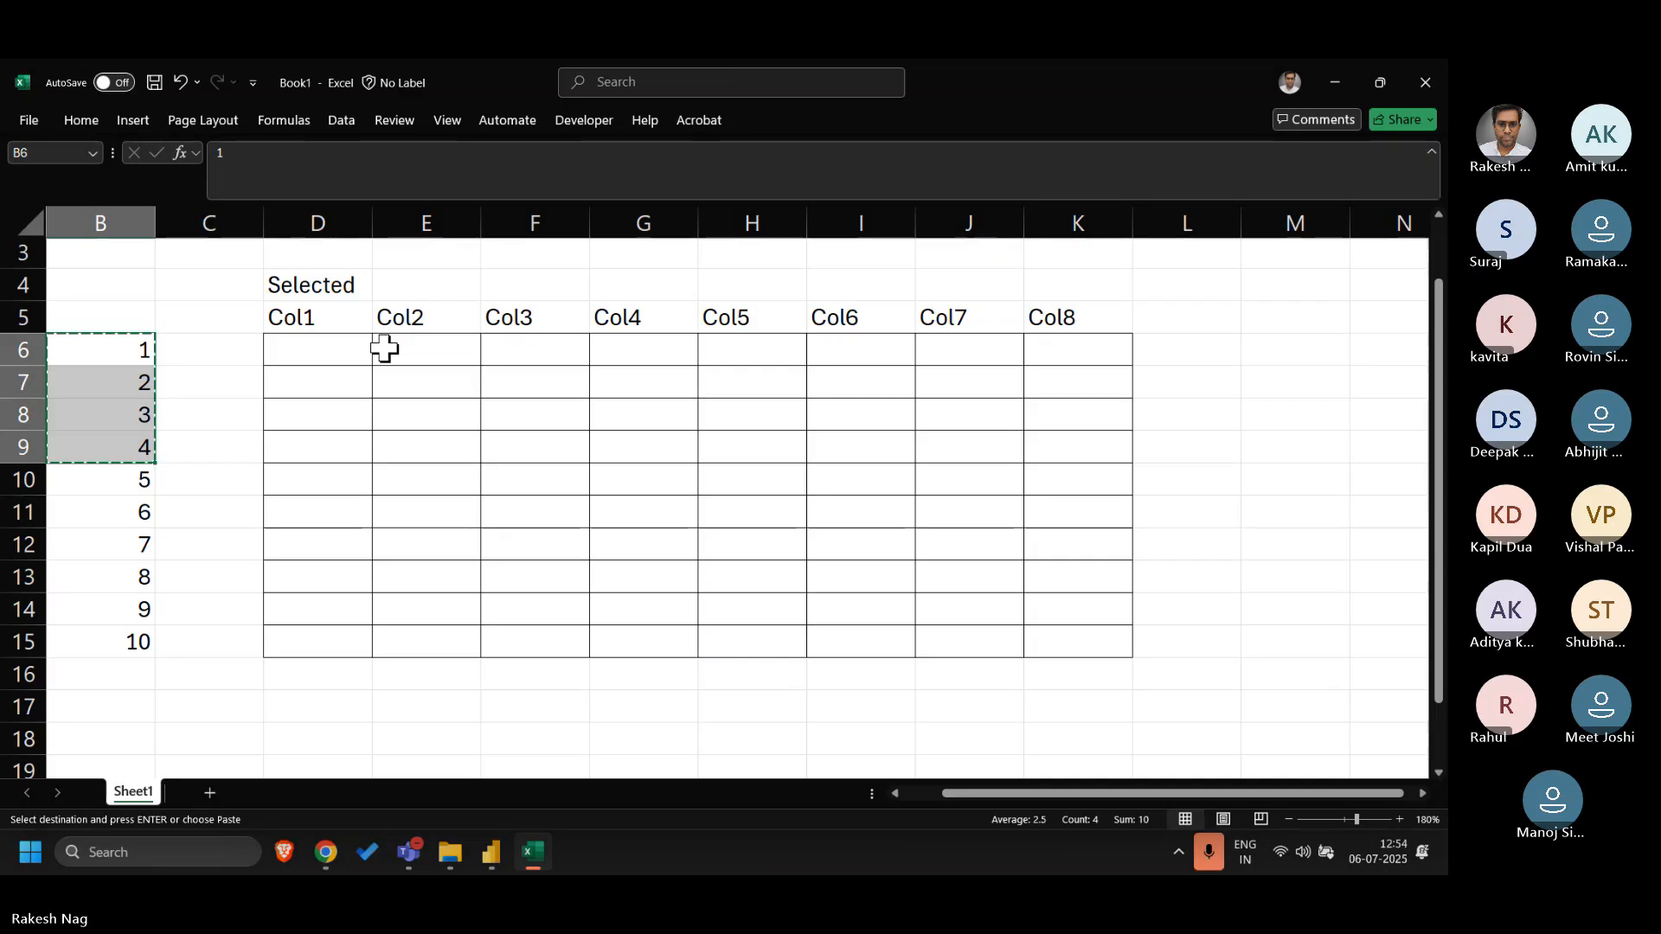
{"action": "left_click", "coordinate": [363, 348]}
{"action": "key", "text": "Return"}
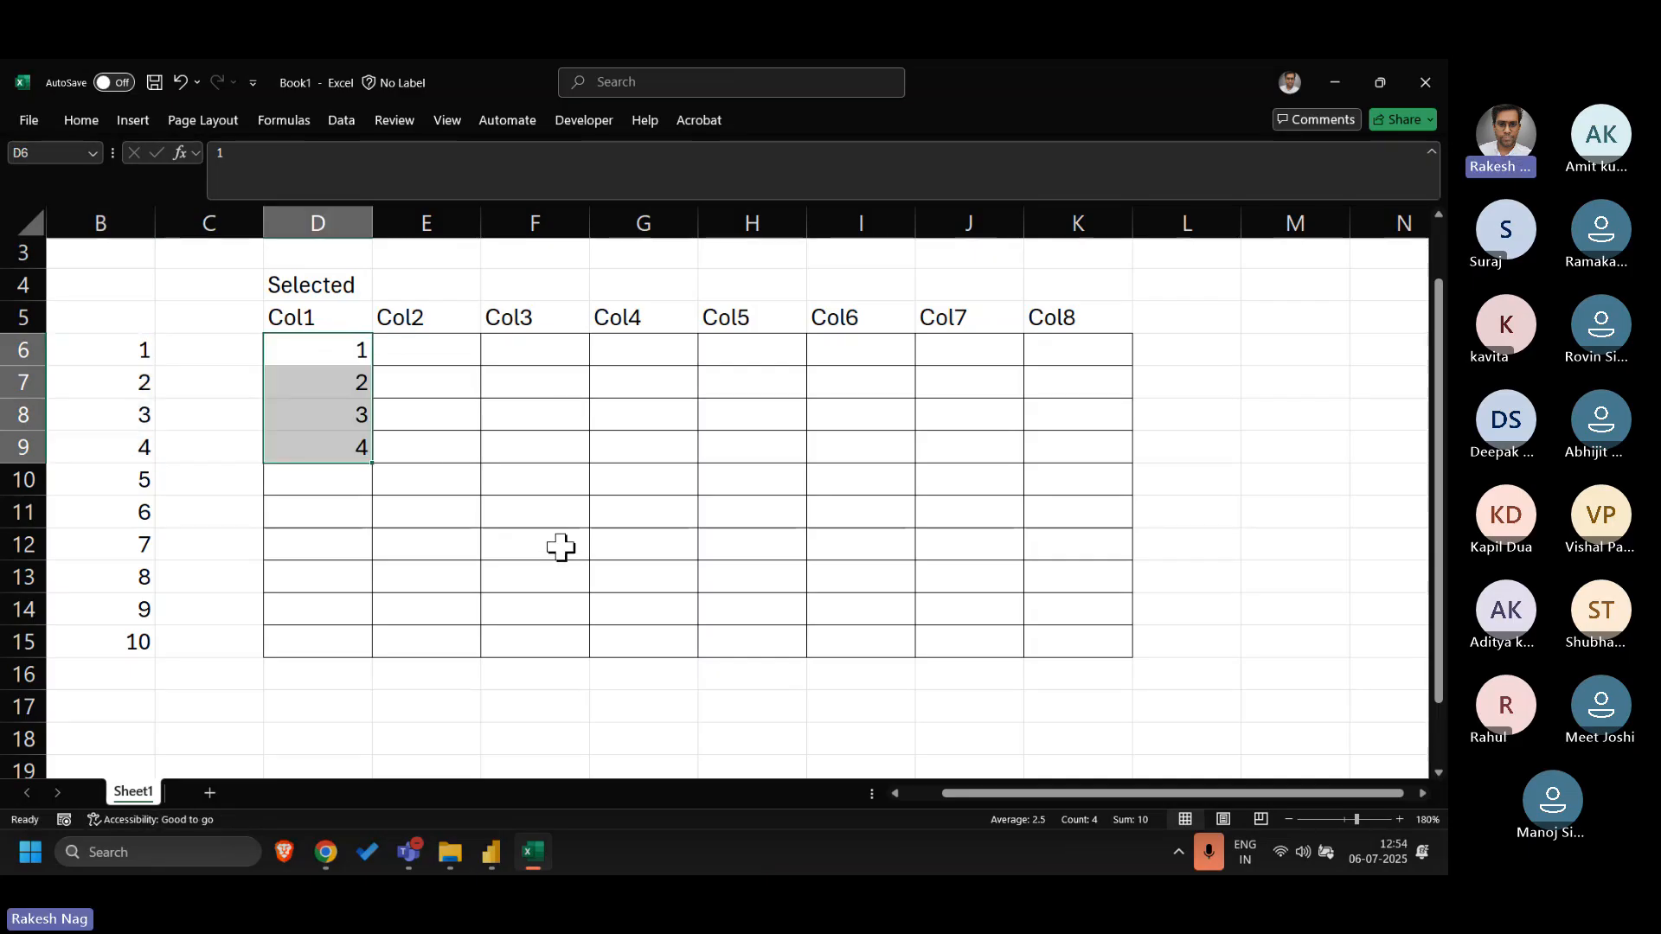
- Undo the paste of the numbers 1 to 4 into D6:D9 under Col1
{"action": "left_click_drag", "start_coordinate": [276, 279], "coordinate": [1090, 678]}
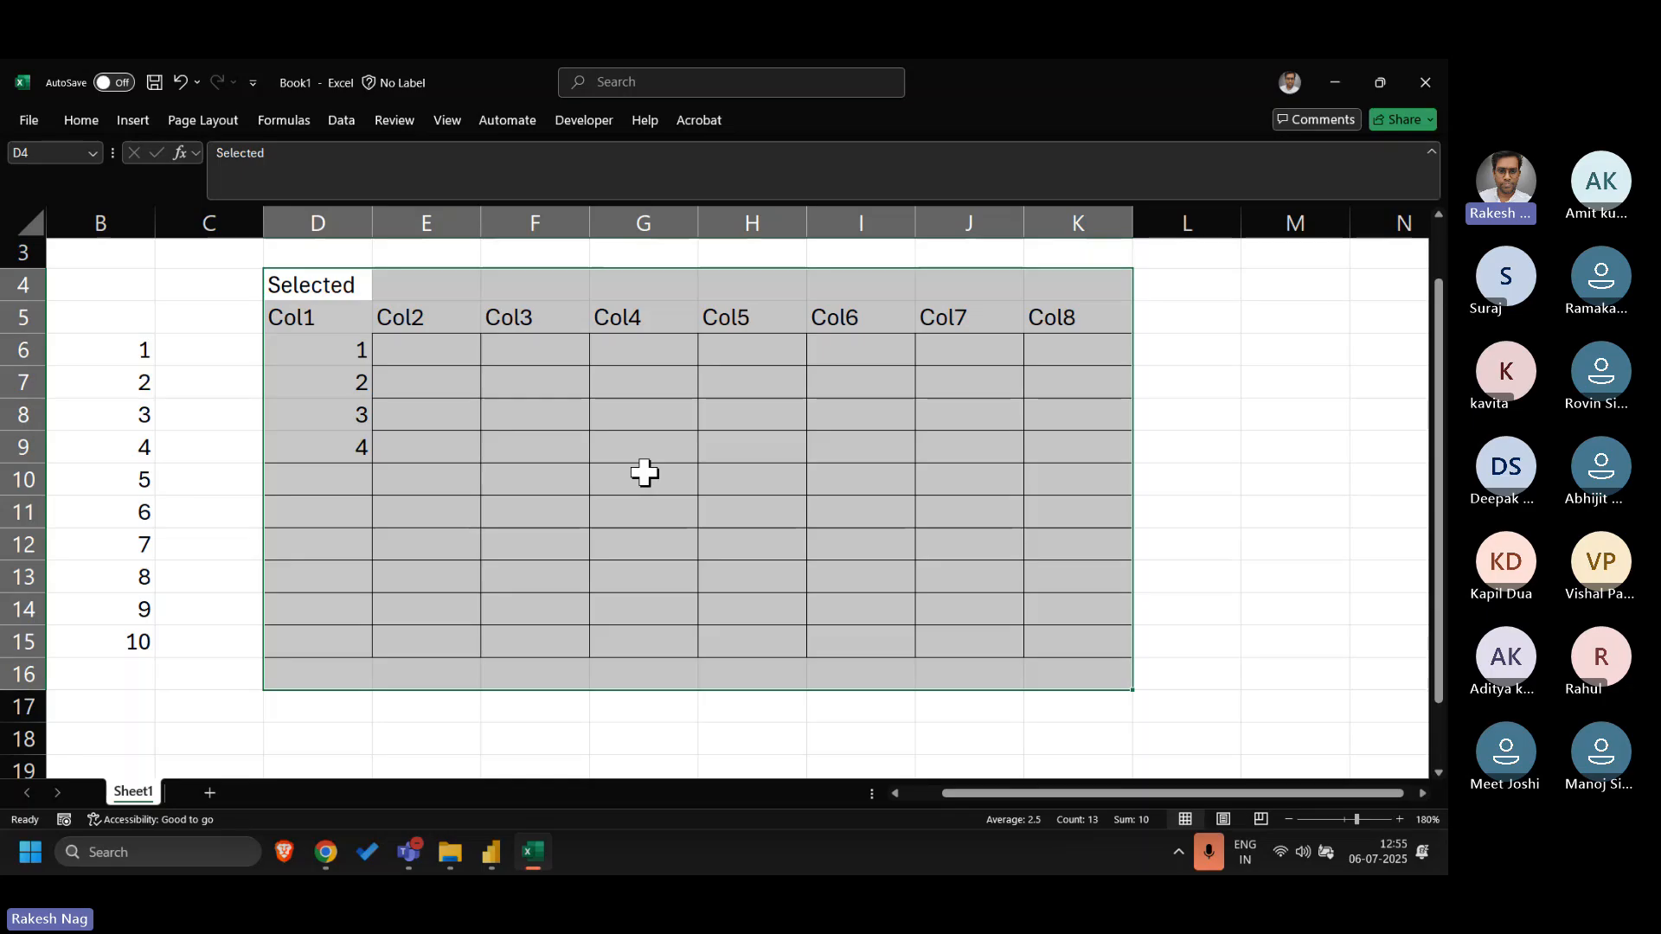
{"action": "key", "text": "ctrl+z"}
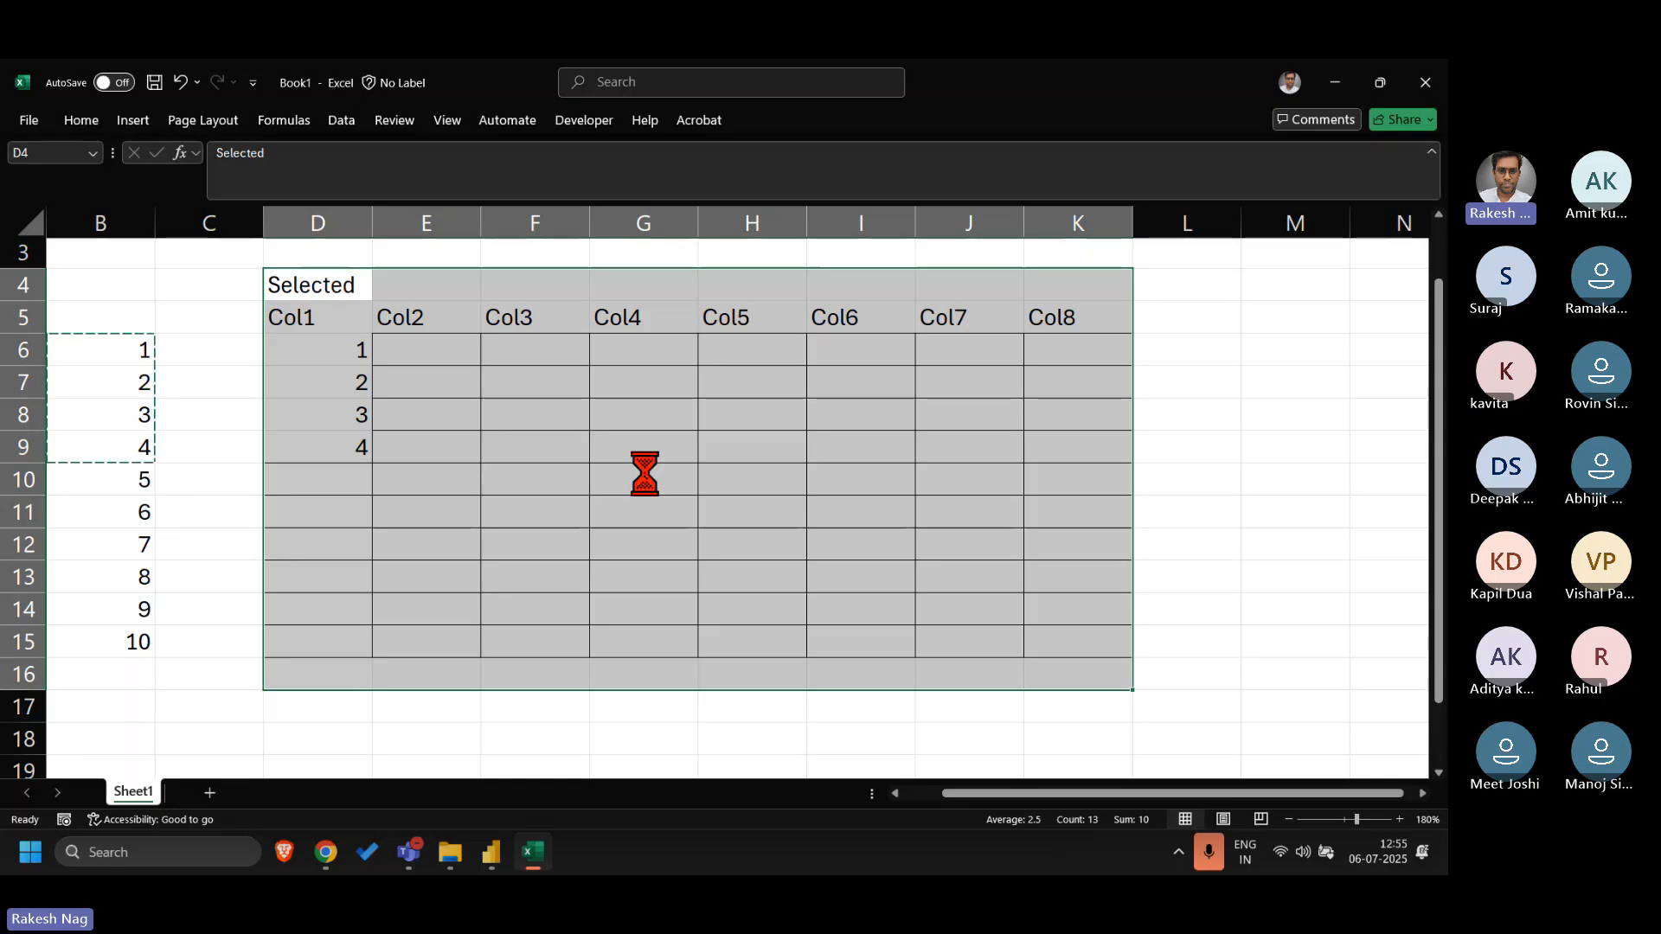
{"action": "key", "text": "Escape"}
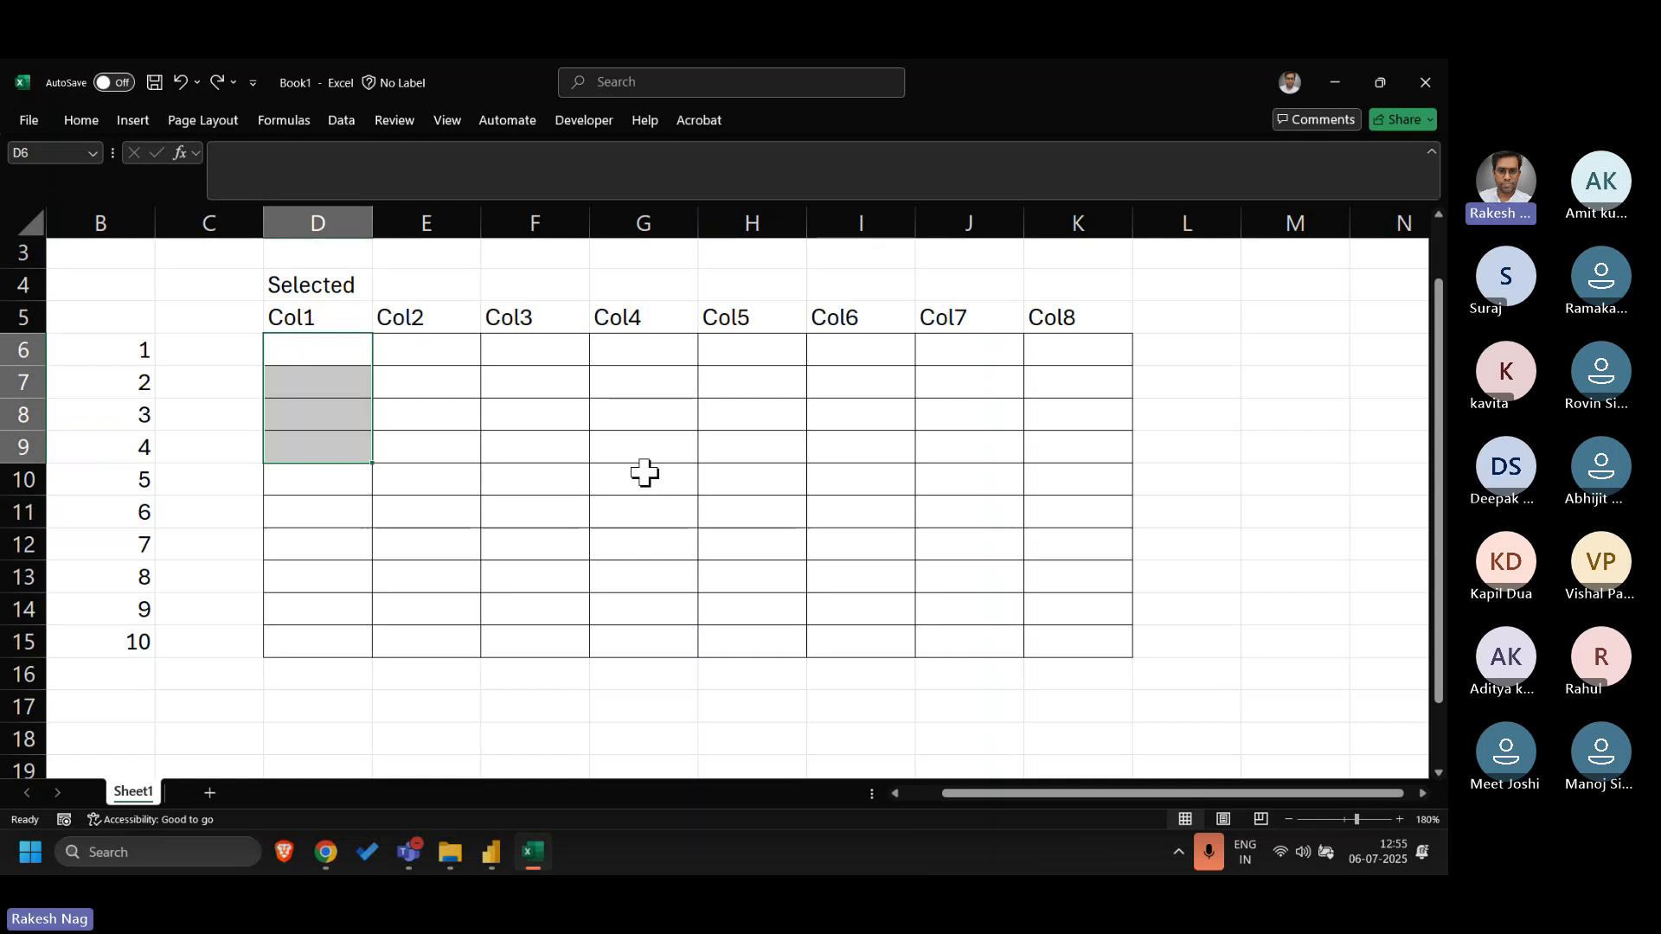
- Copy the row numbers 1 to 10 from B6:B15
{"action": "key", "text": "Left"}
{"action": "key", "text": "Left"}
{"action": "key", "text": "ctrl+shift+Down"}
{"action": "key", "text": "ctrl+c"}
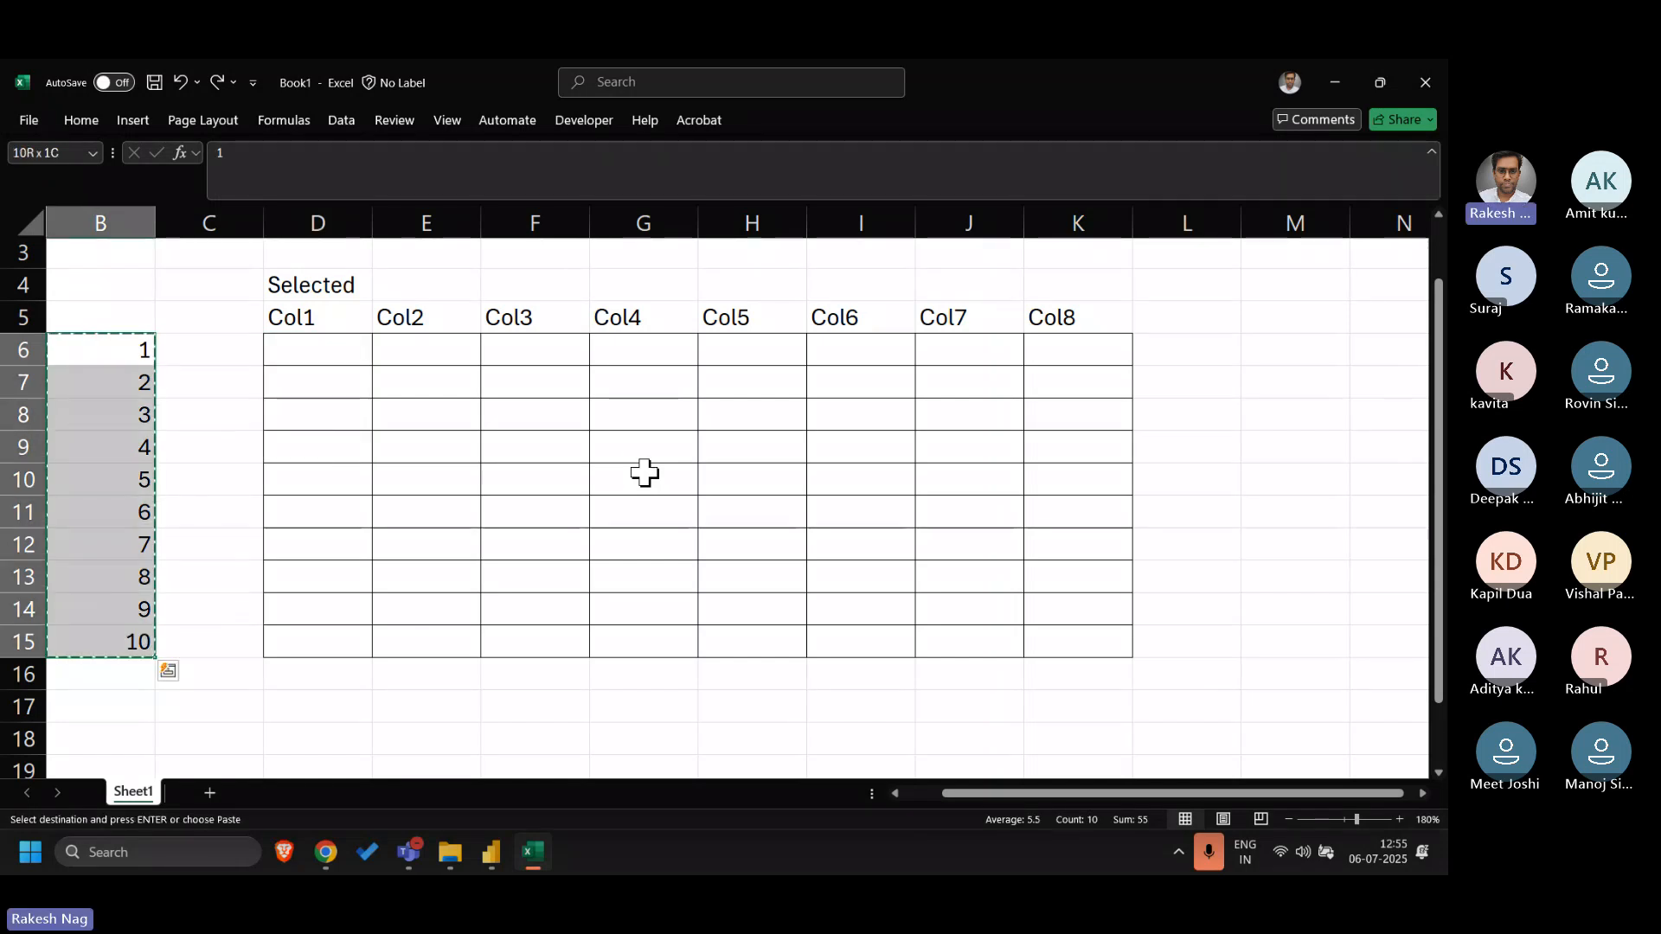
- Try an ordinary paste of the copied numbers into D6:D15 under Col1, and undo it
{"action": "key", "text": "Right"}
{"action": "key", "text": "Right"}
{"action": "key", "text": "ctrl+v"}
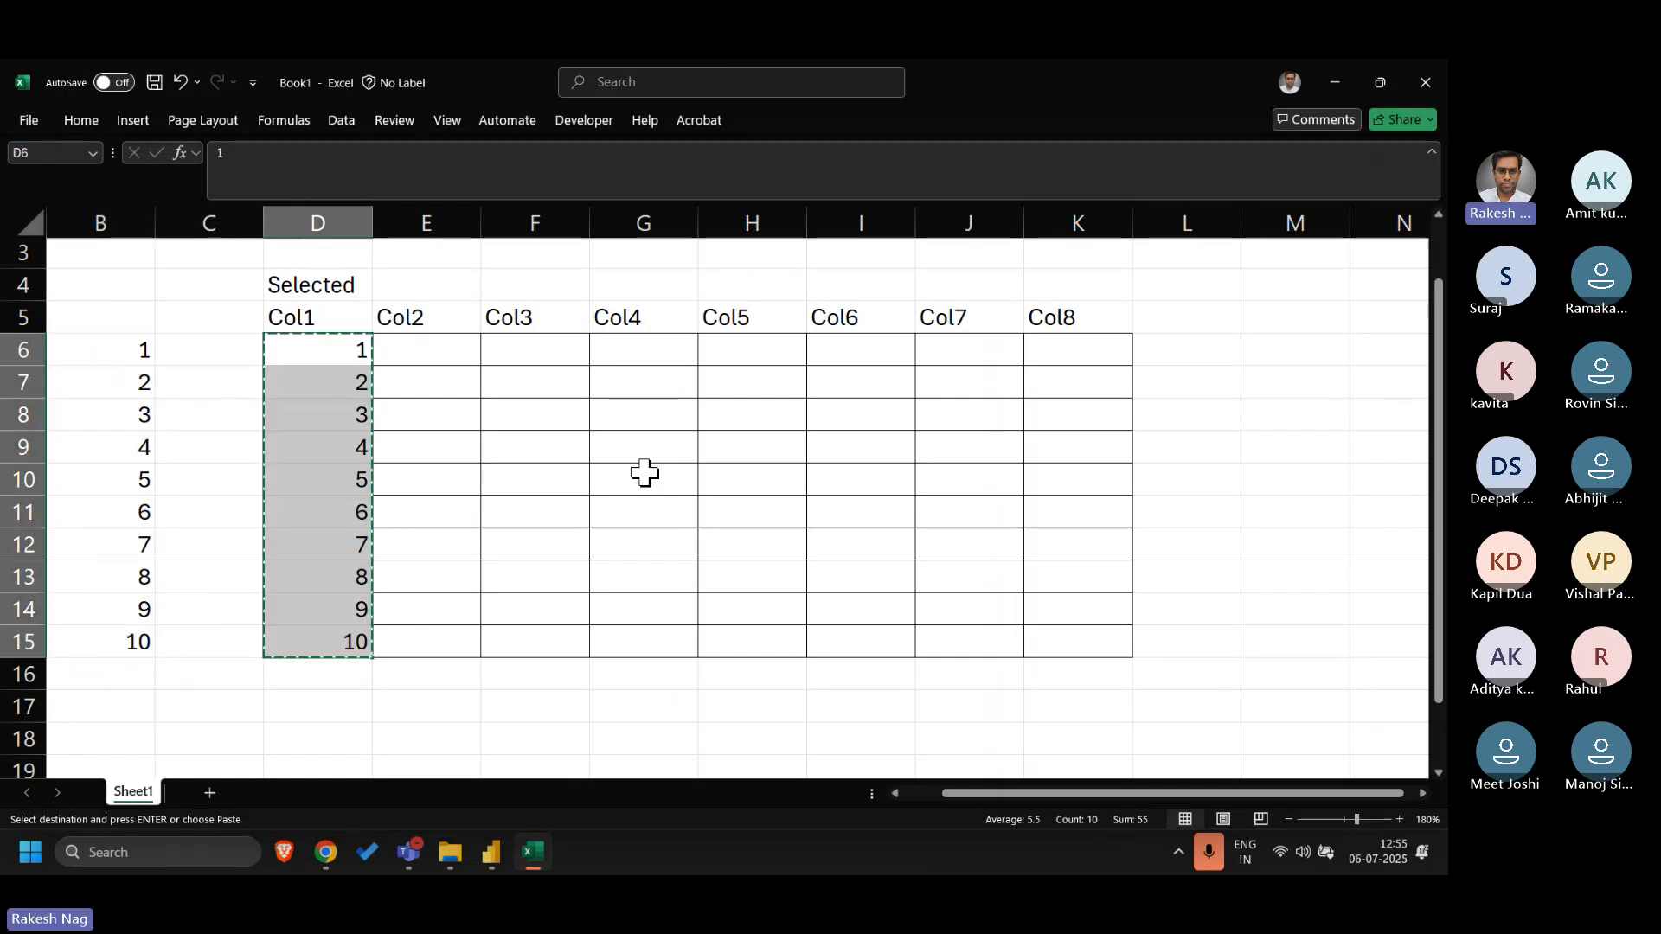
{"action": "key", "text": "ctrl+z"}
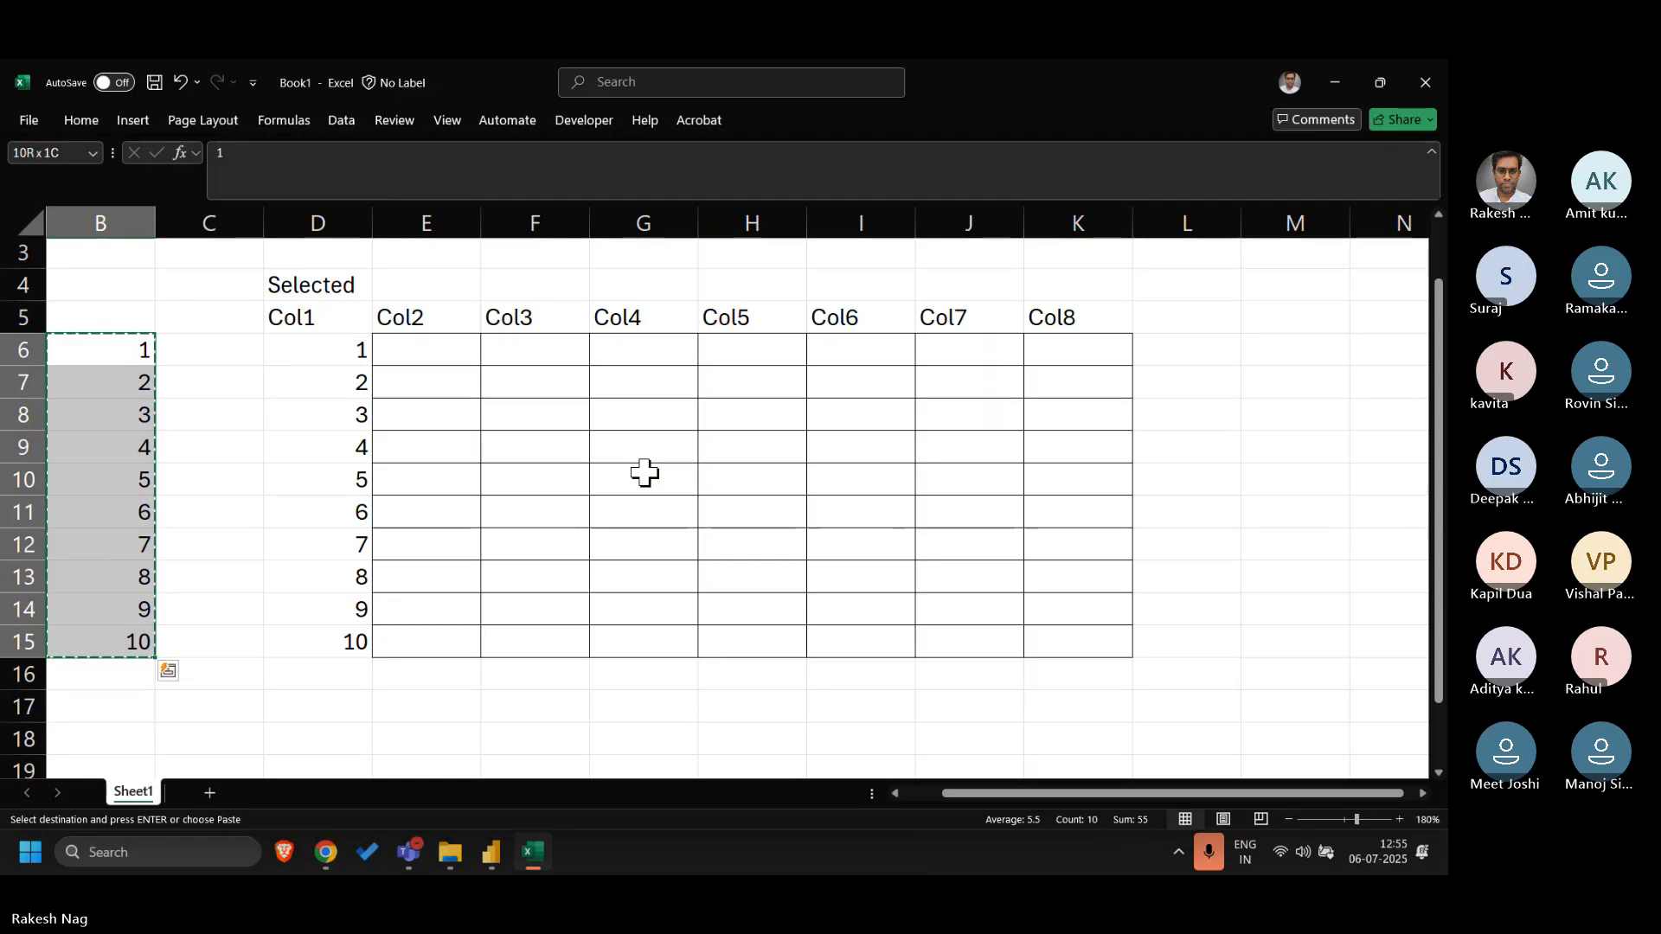
- Paste the copied numbers 1 to 10 as values into D6:D15 under Col1, keeping the cell borders
{"action": "key", "text": "Left"}
{"action": "key", "text": "Right"}
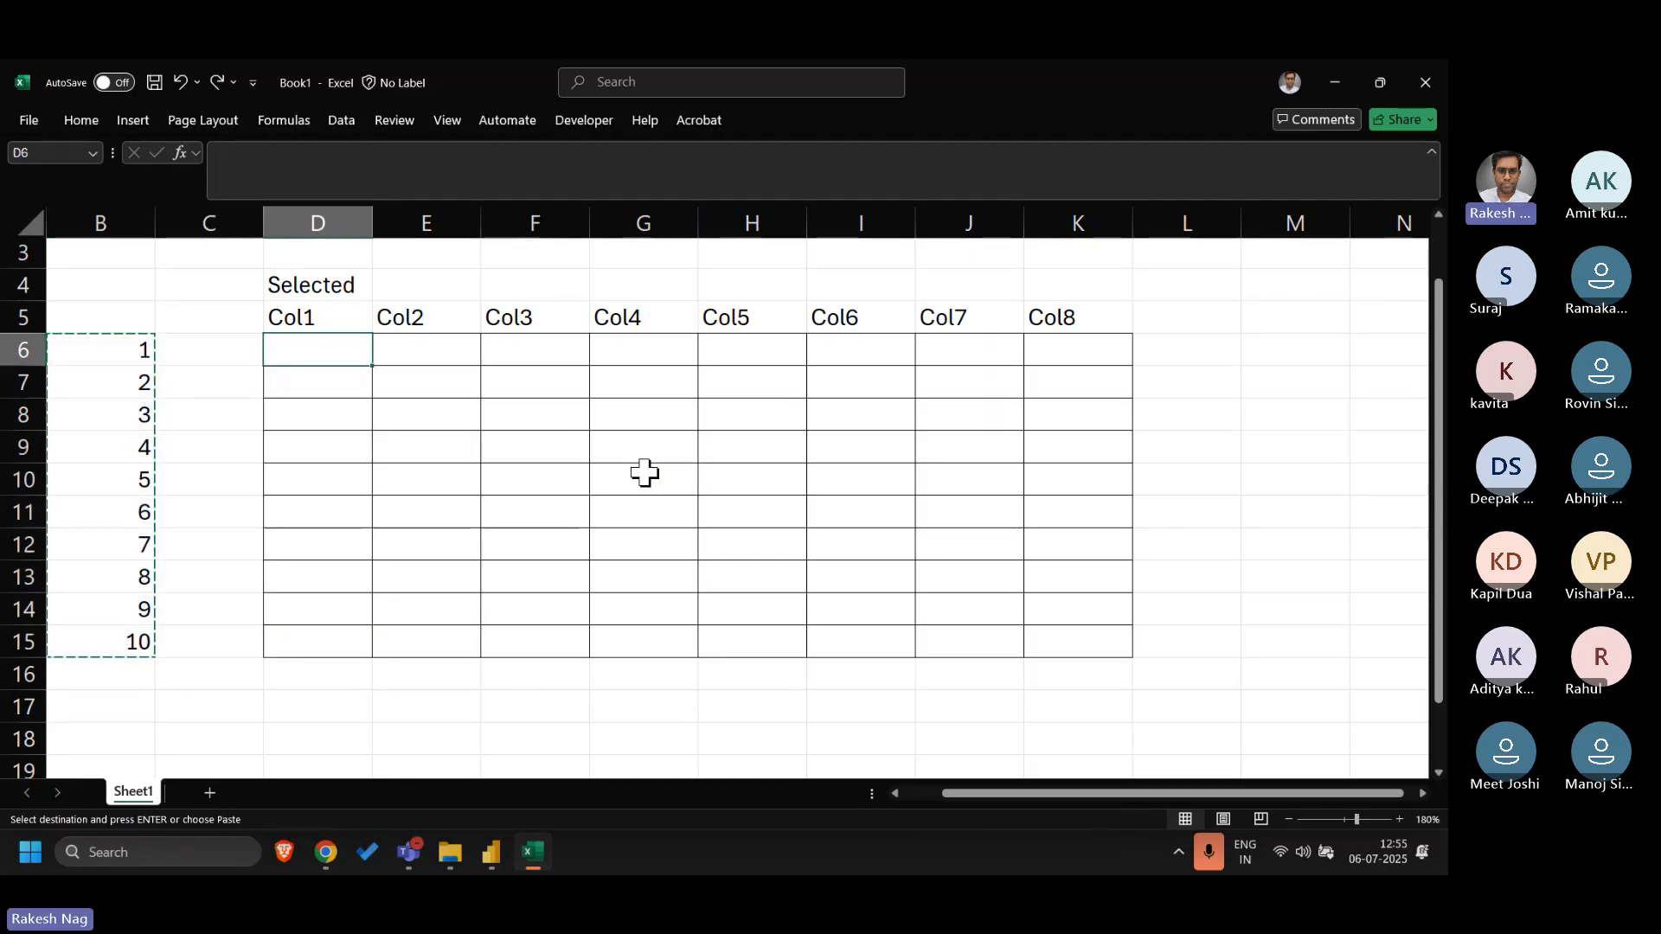
{"action": "key", "text": "ctrl+alt+v"}
{"action": "key", "text": "Return"}
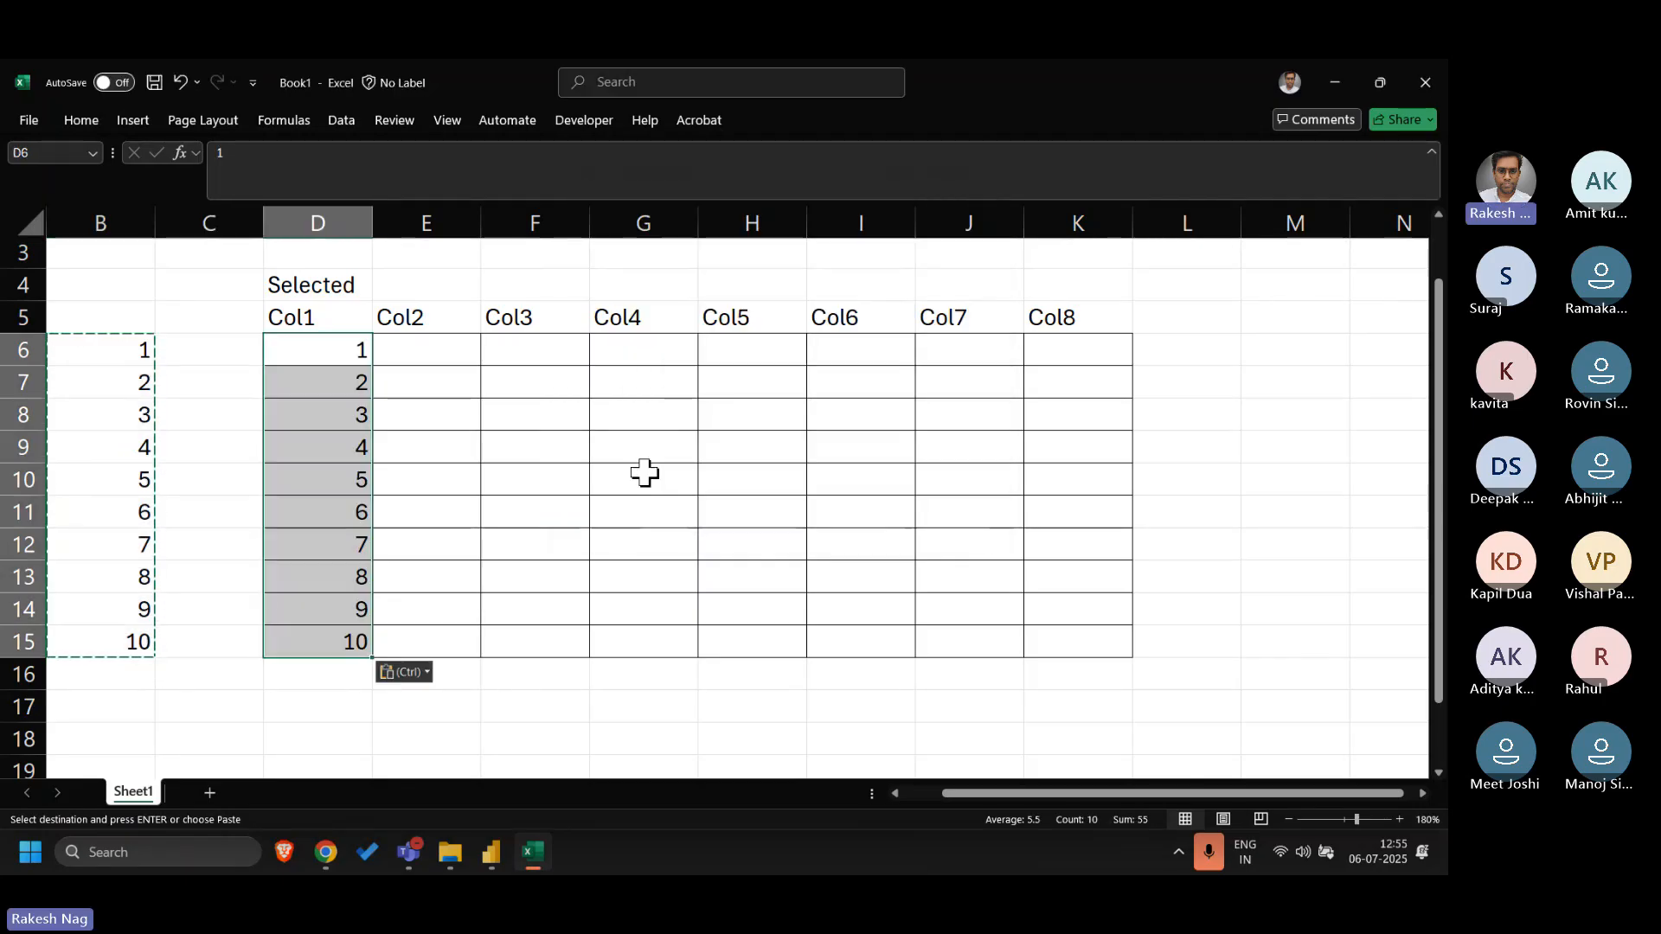
{"action": "key", "text": "Escape"}
- Fill all cells of E6:K15, under Col2 to Col8, with the text null
{"action": "key", "text": "Right"}
{"action": "key", "text": "shift+Right"}
{"action": "key", "text": "shift+Right"}
{"action": "key", "text": "shift+Right"}
{"action": "key", "text": "shift+Right"}
{"action": "key", "text": "shift+Right"}
{"action": "key", "text": "shift+Right"}
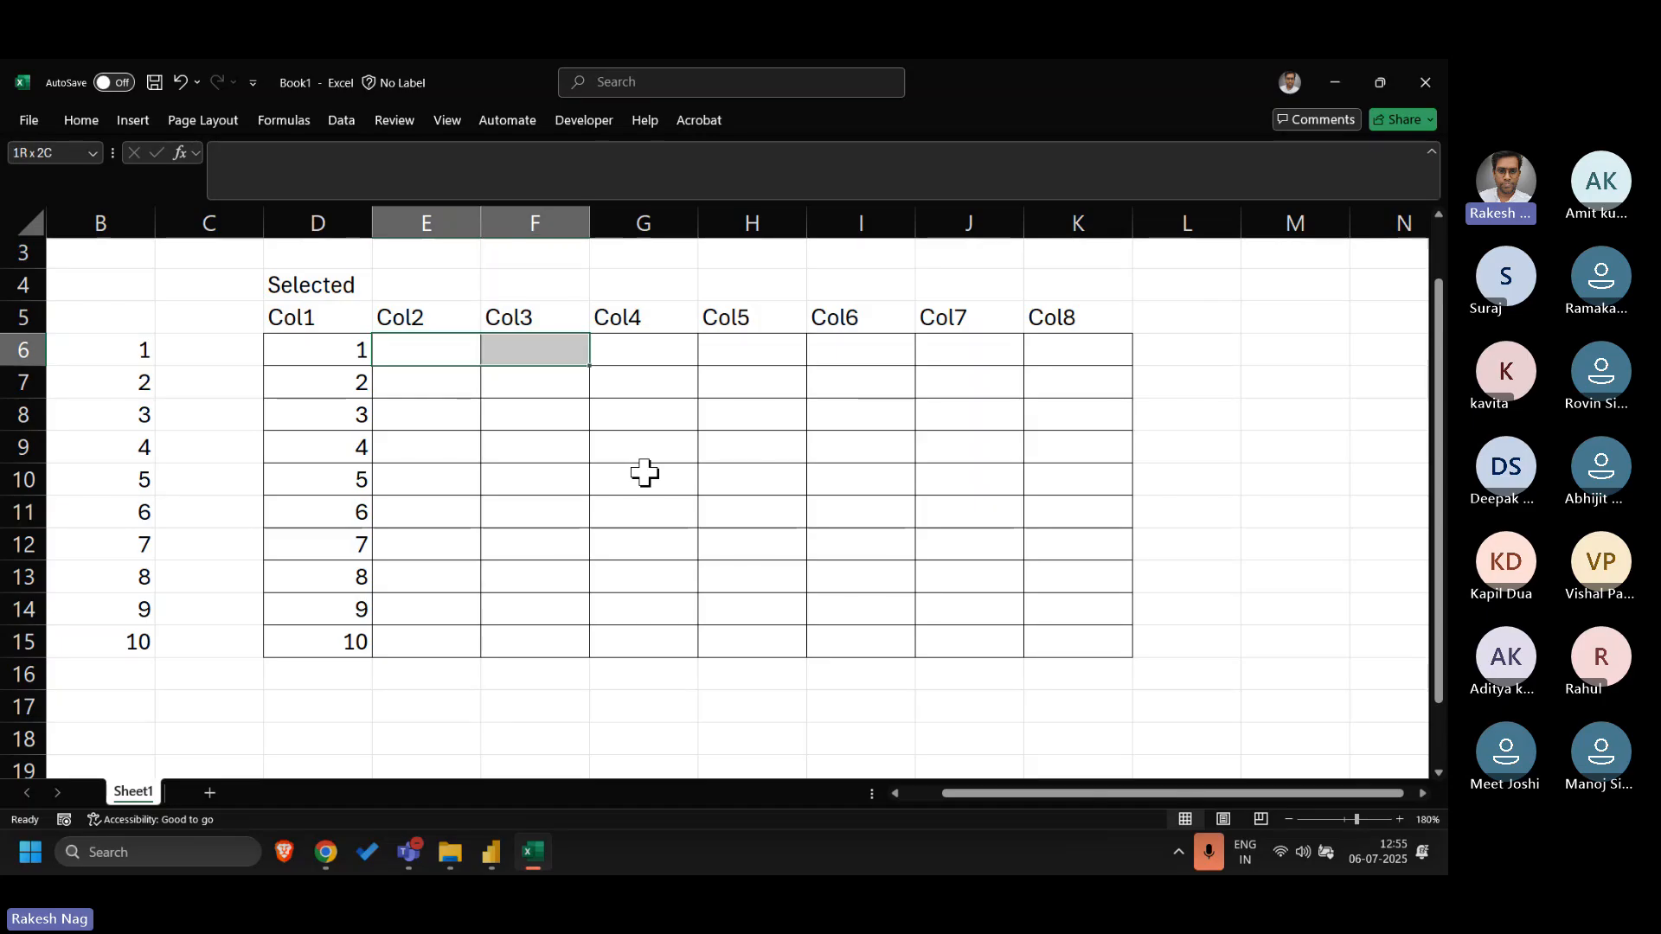
{"action": "key", "text": "shift+Down"}
{"action": "key", "text": "shift+Down"}
{"action": "key", "text": "shift+Down"}
{"action": "key", "text": "shift+Down"}
{"action": "key", "text": "shift+Down"}
{"action": "key", "text": "shift+Down"}
{"action": "key", "text": "shift+Down"}
{"action": "key", "text": "shift+Down"}
{"action": "key", "text": "shift+Down"}
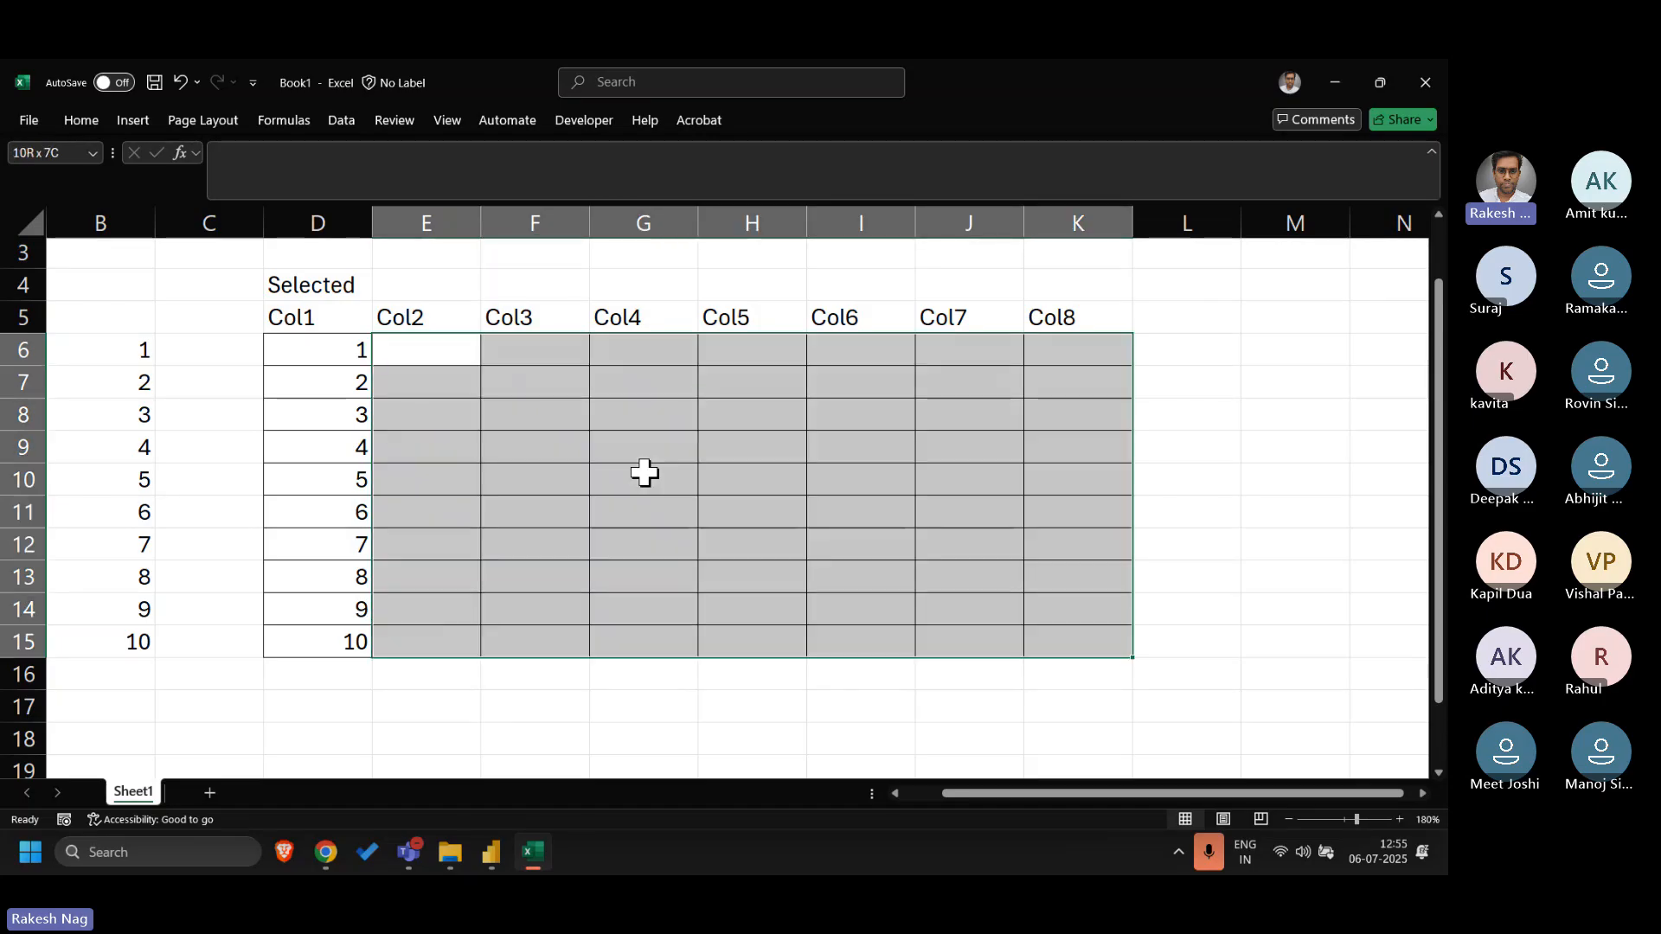
{"action": "type", "text": "null"}
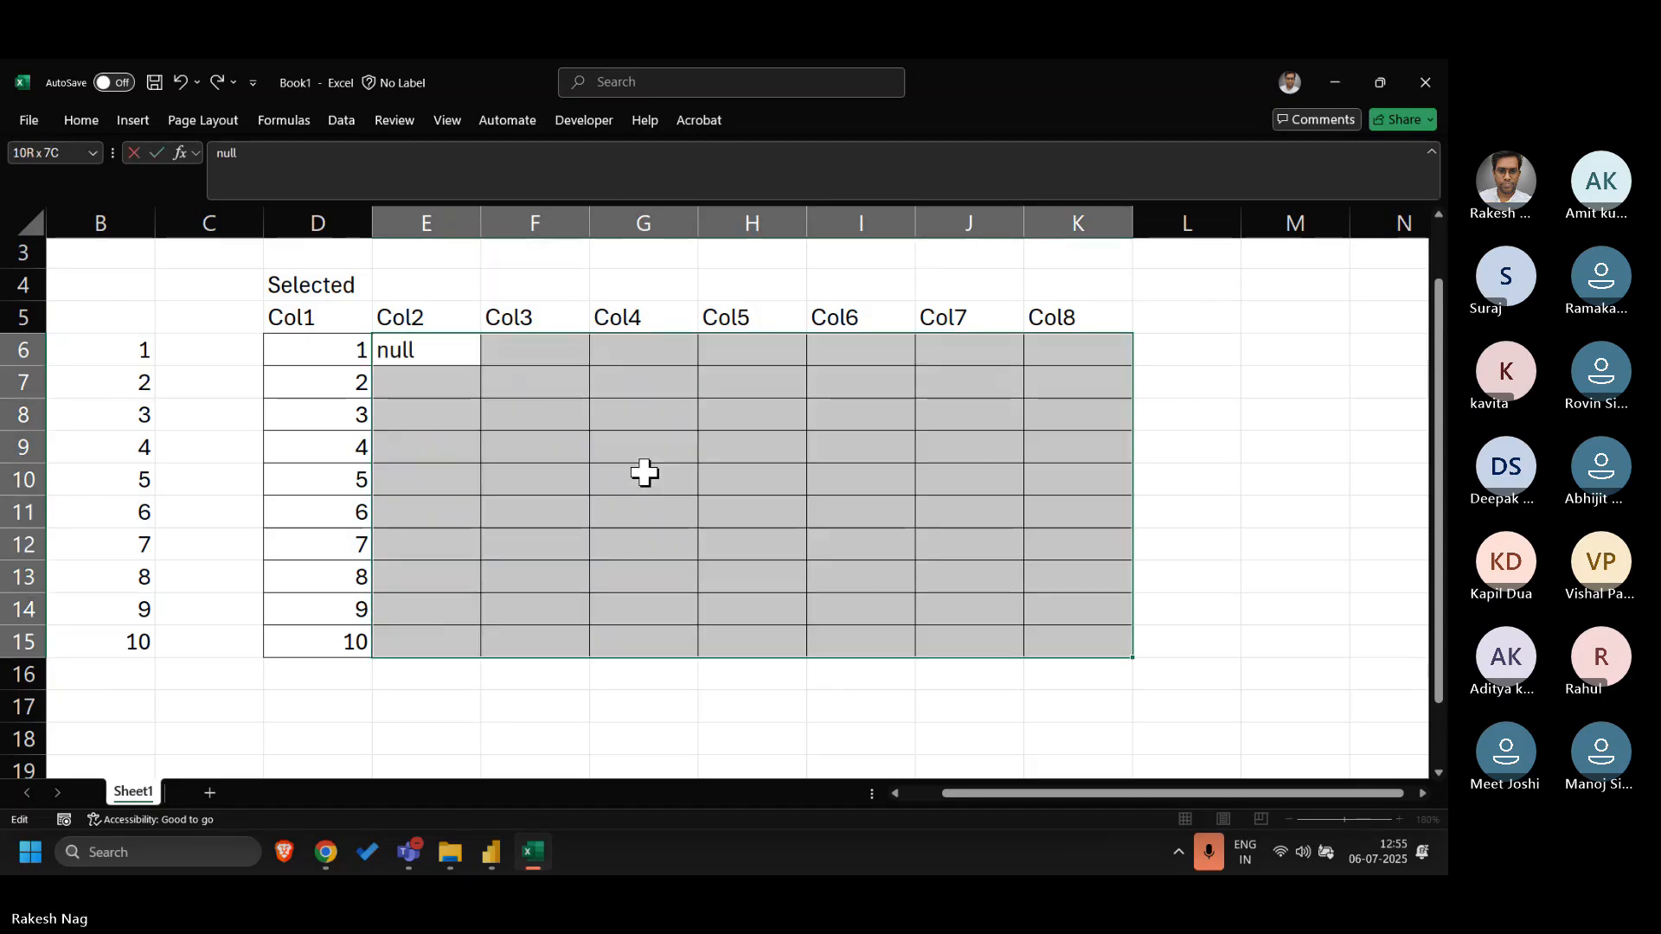
{"action": "key", "text": "ctrl+Return"}
{"action": "key", "text": "Left"}
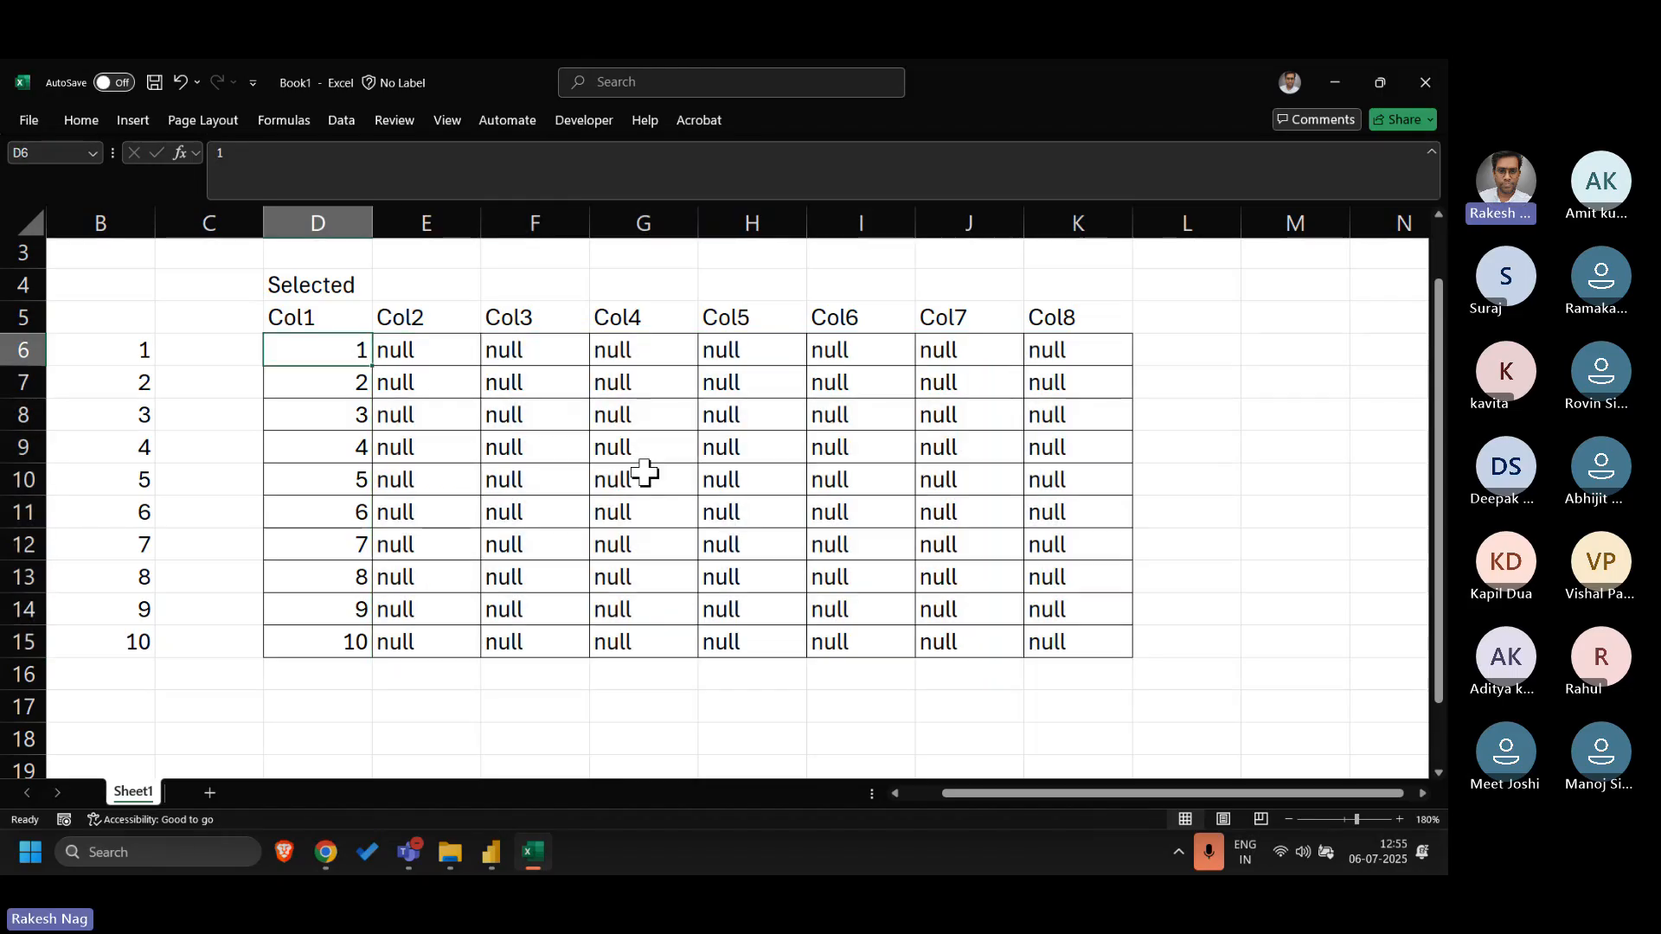
- Clear the numbers 5 to 10 from D10:D15 under Col1
{"action": "left_click", "coordinate": [428, 317]}
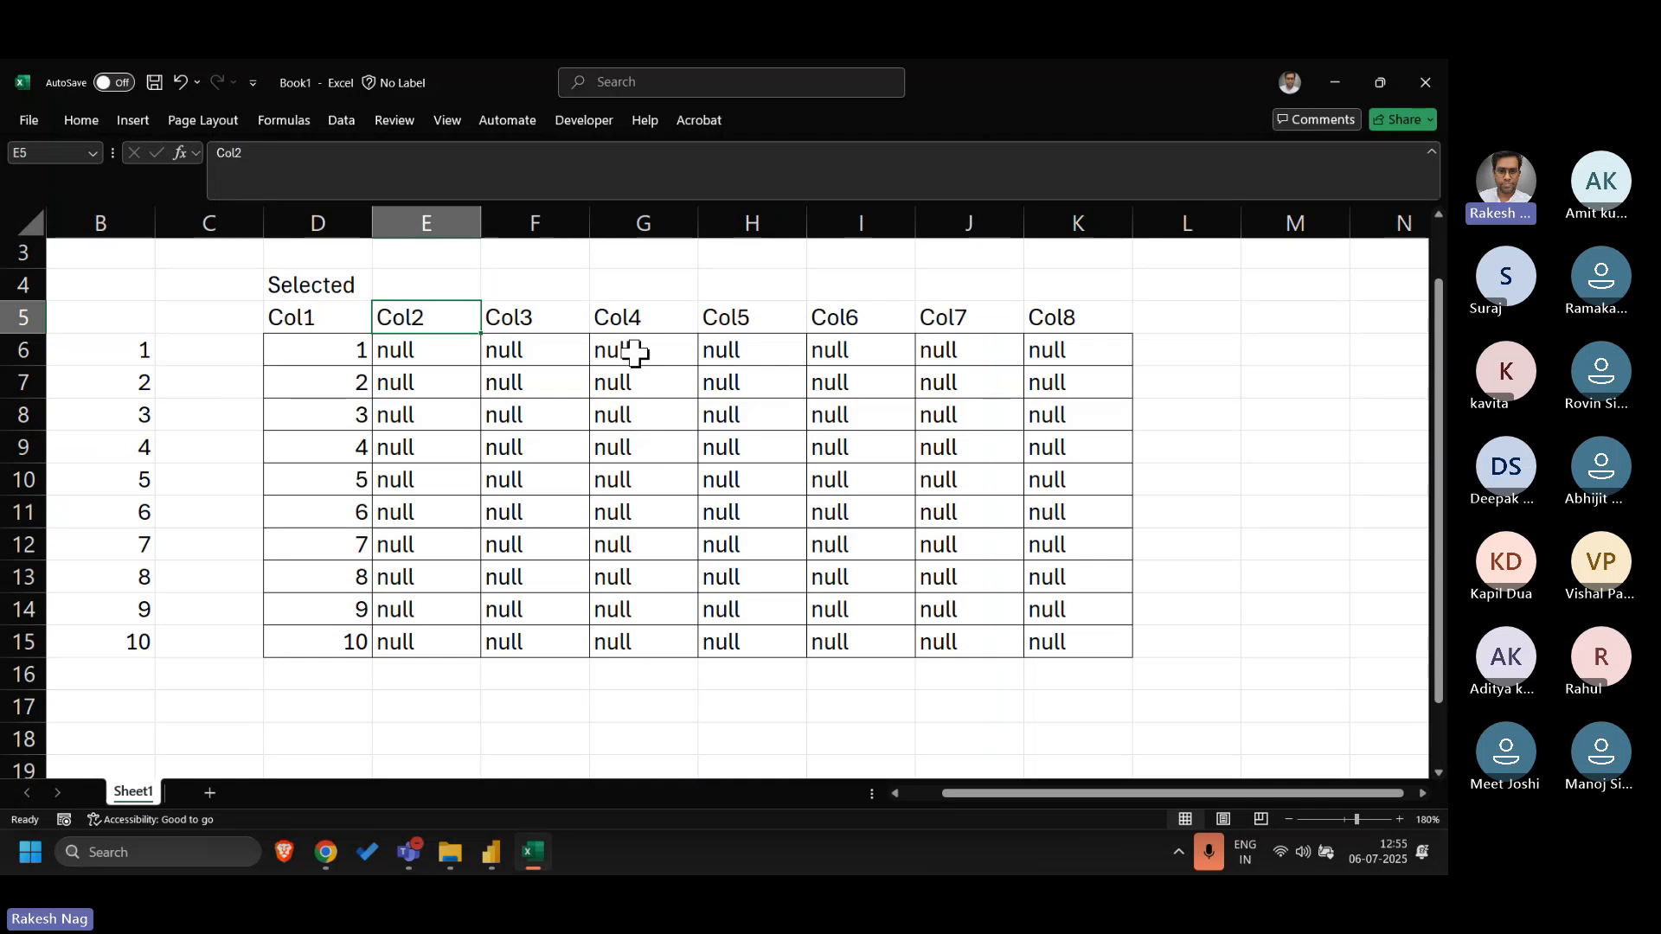
{"action": "key", "text": "Down"}
{"action": "key", "text": "ctrl+shift+Right"}
{"action": "key", "text": "ctrl+shift+Down"}
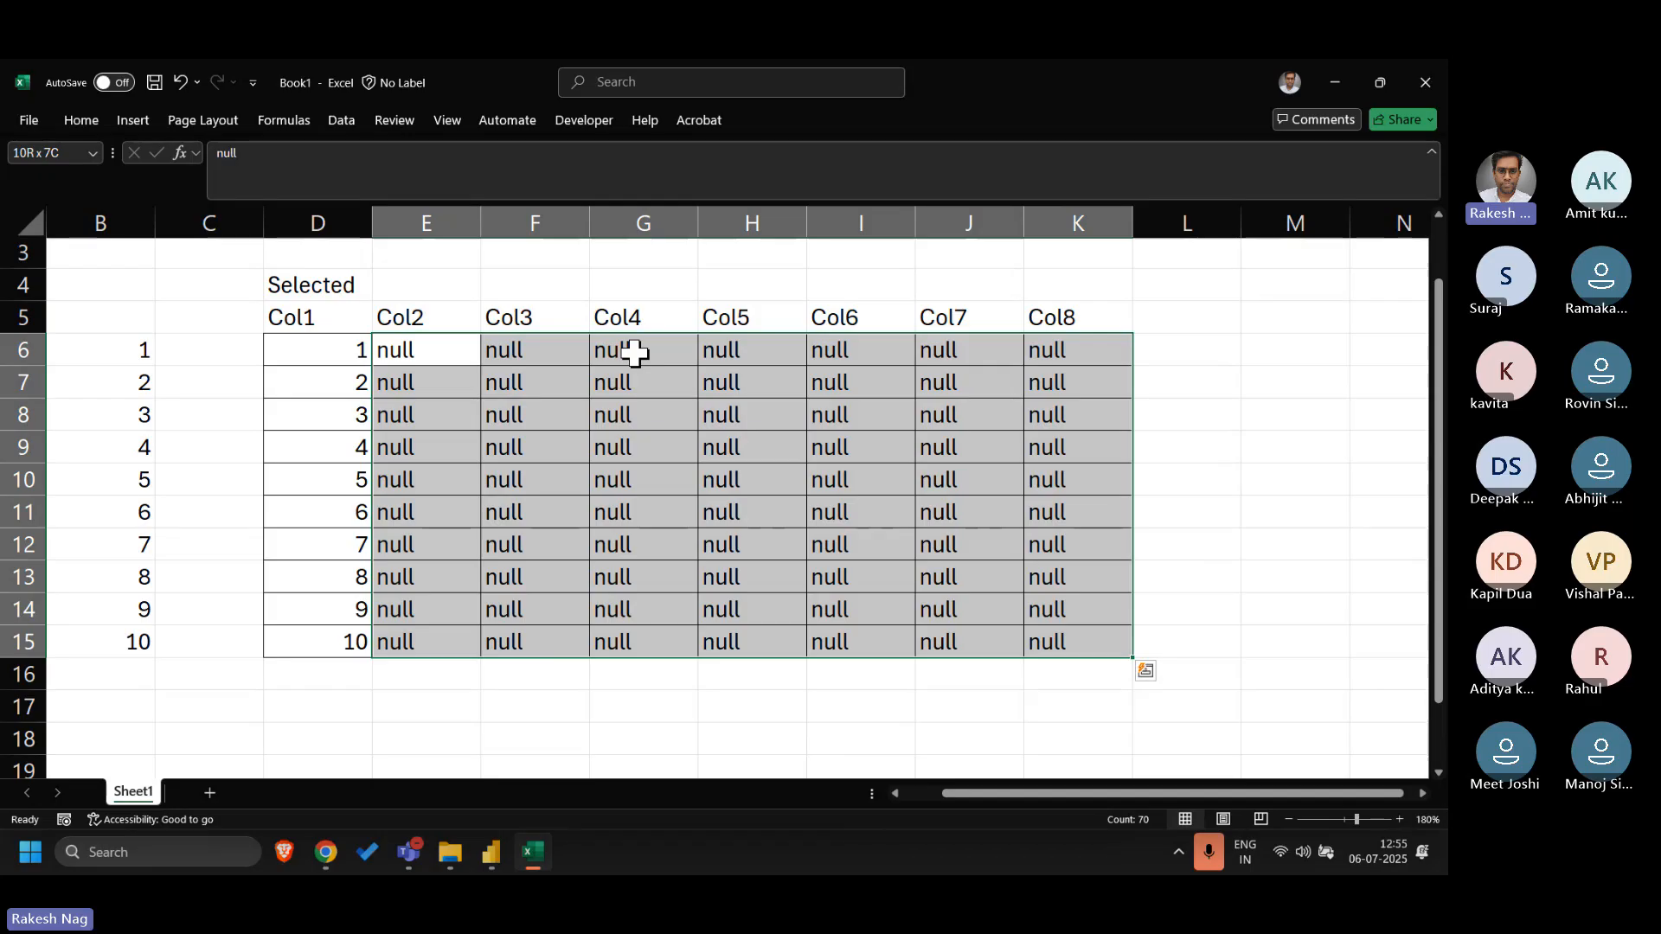
{"action": "key", "text": "Left"}
{"action": "key", "text": "Down"}
{"action": "key", "text": "Down"}
{"action": "key", "text": "Down"}
{"action": "key", "text": "Down"}
{"action": "key", "text": "ctrl+shift+Down"}
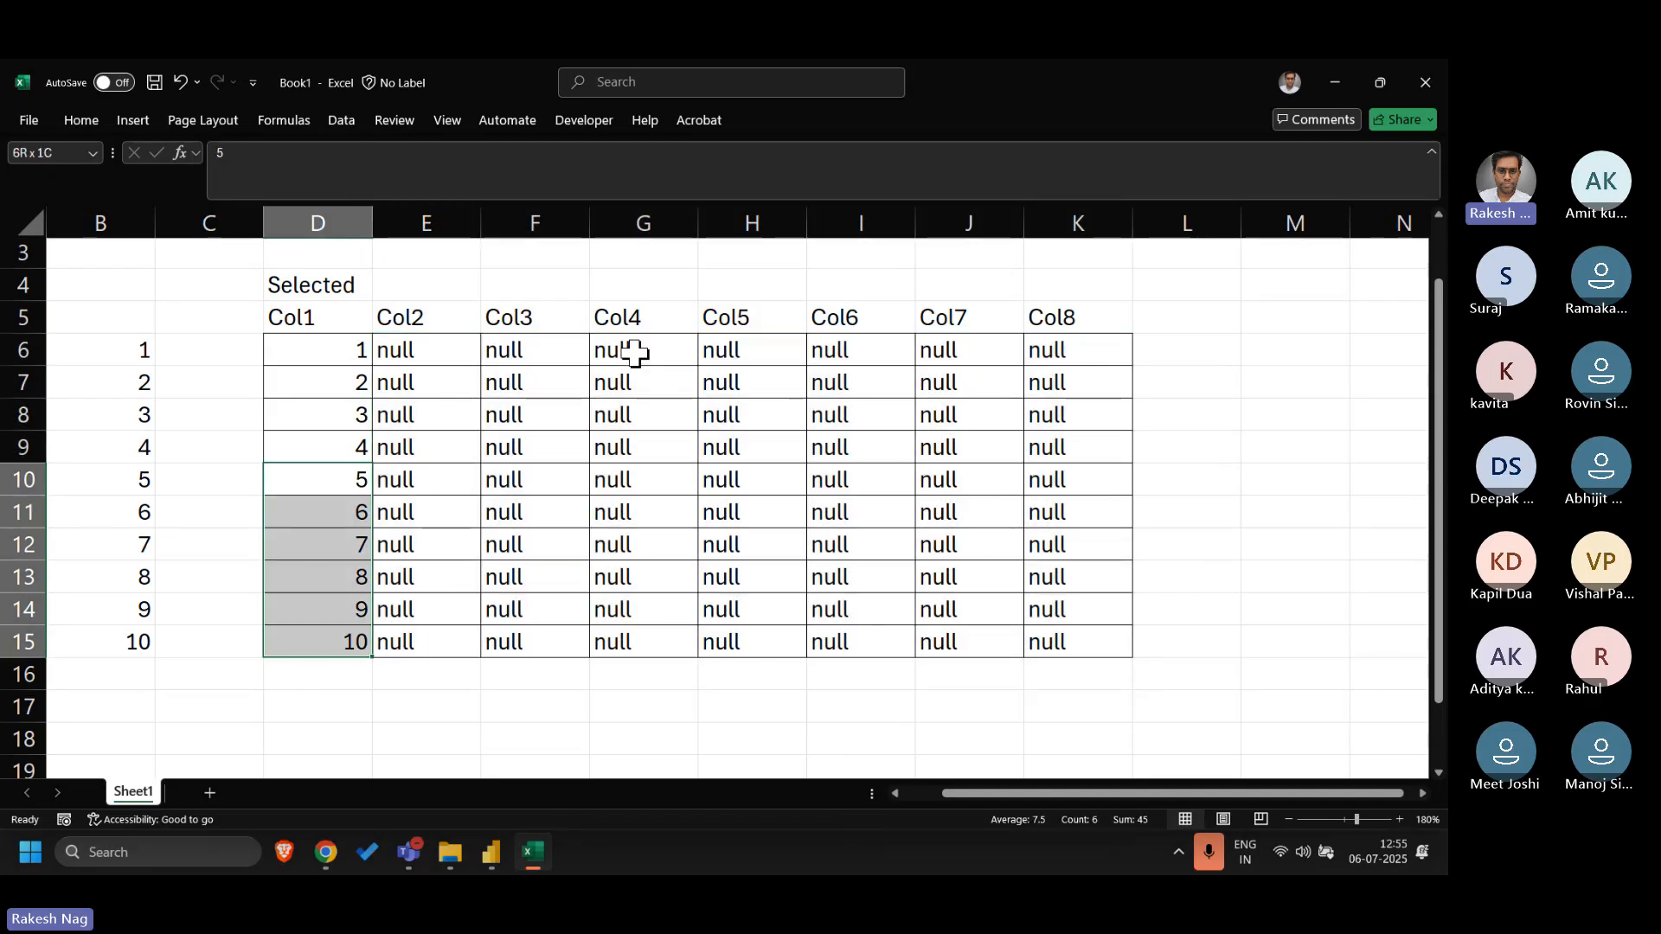
{"action": "key", "text": "Delete"}
- Highlight the header and first four data rows in D5:K9, and the null block in E6:K15, to examine them
{"action": "key", "text": "Up"}
{"action": "key", "text": "Up"}
{"action": "key", "text": "Up"}
{"action": "key", "text": "Up"}
{"action": "key", "text": "Up"}
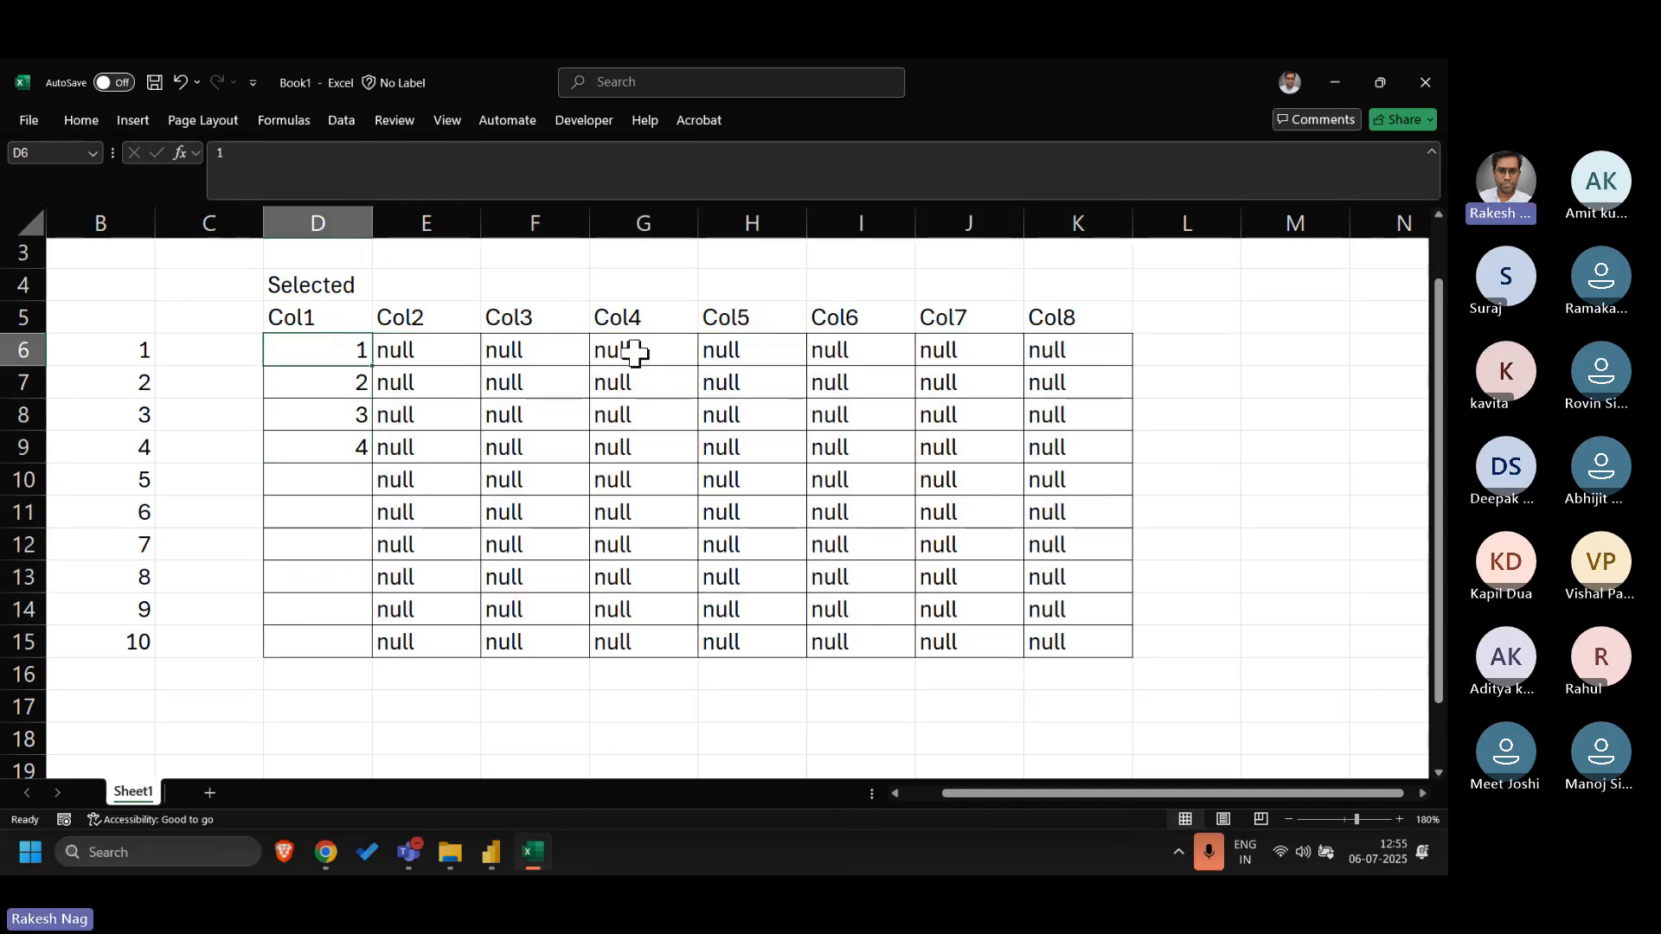
{"action": "key", "text": "shift+Down"}
{"action": "key", "text": "shift+Down"}
{"action": "key", "text": "shift+Down"}
{"action": "key", "text": "shift+Down"}
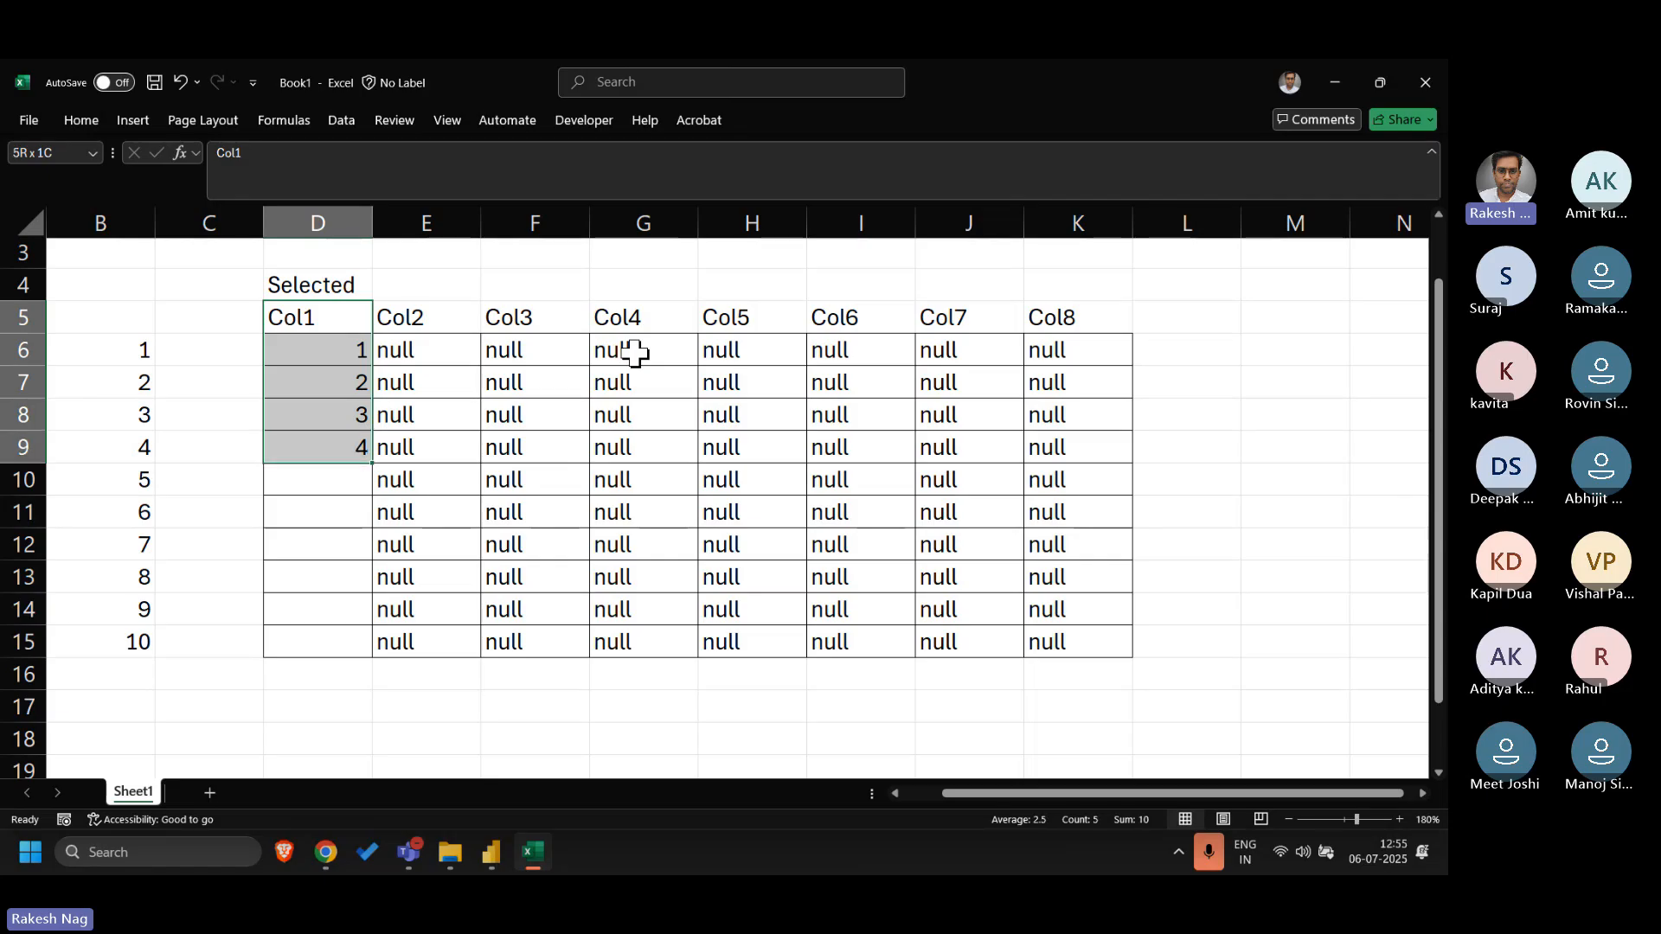
{"action": "key", "text": "shift+Right"}
{"action": "key", "text": "shift+Right"}
{"action": "key", "text": "shift+Right"}
{"action": "key", "text": "shift+Right"}
{"action": "key", "text": "shift+Right"}
{"action": "key", "text": "shift+Right"}
{"action": "key", "text": "shift+Right"}
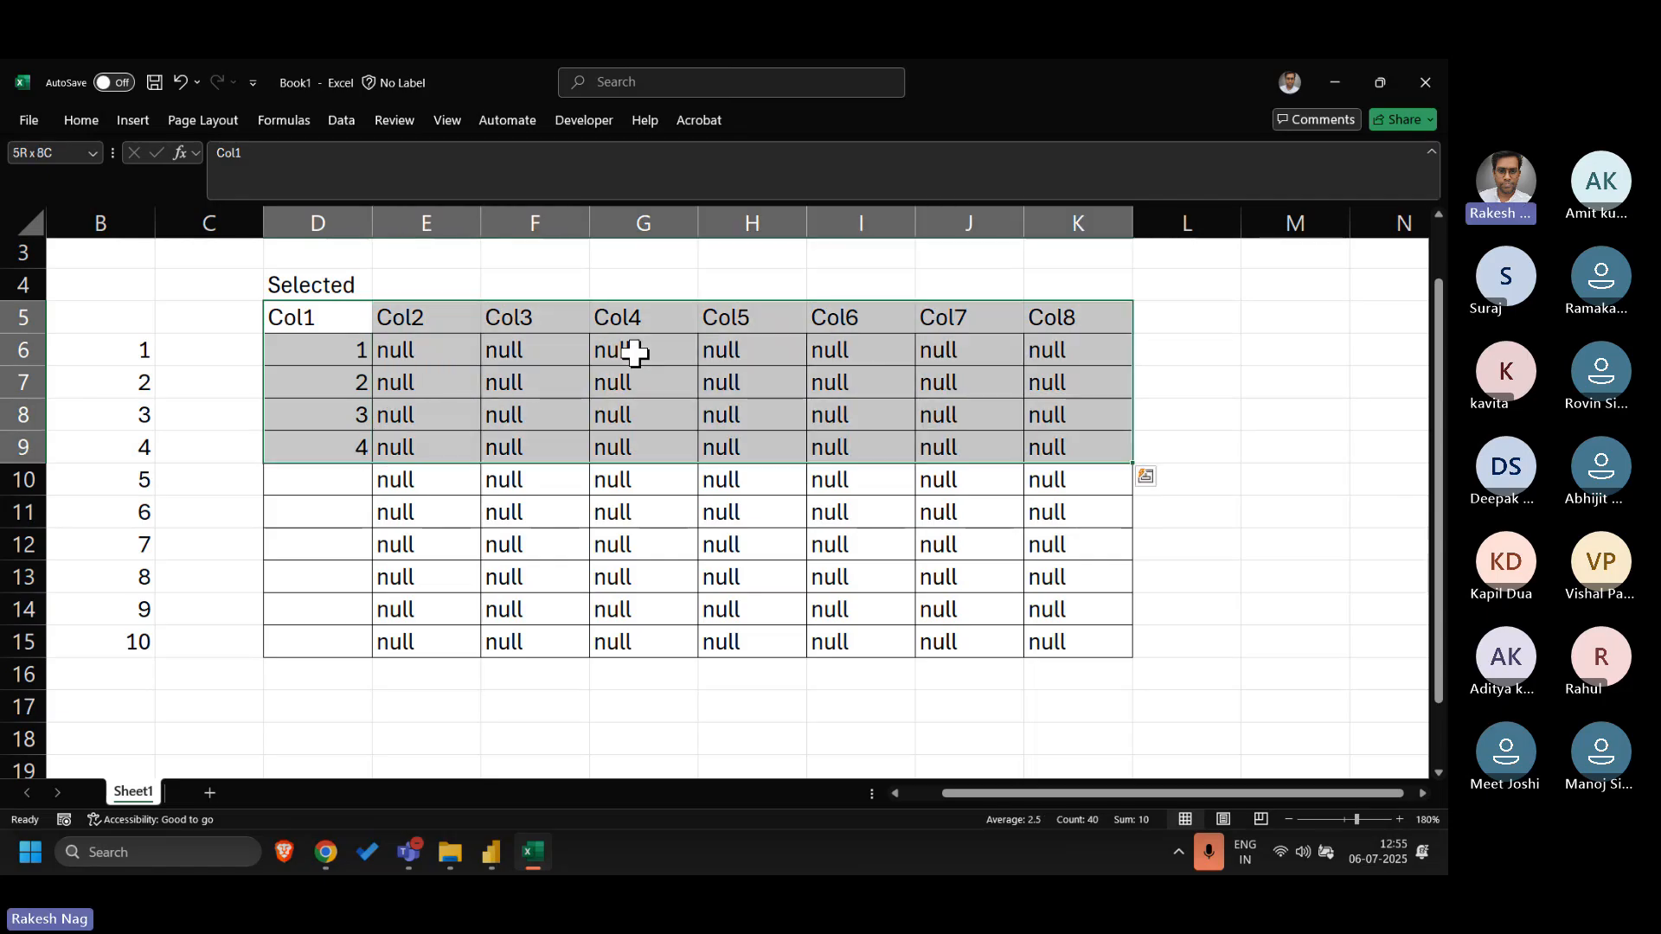
{"action": "left_click", "coordinate": [446, 349]}
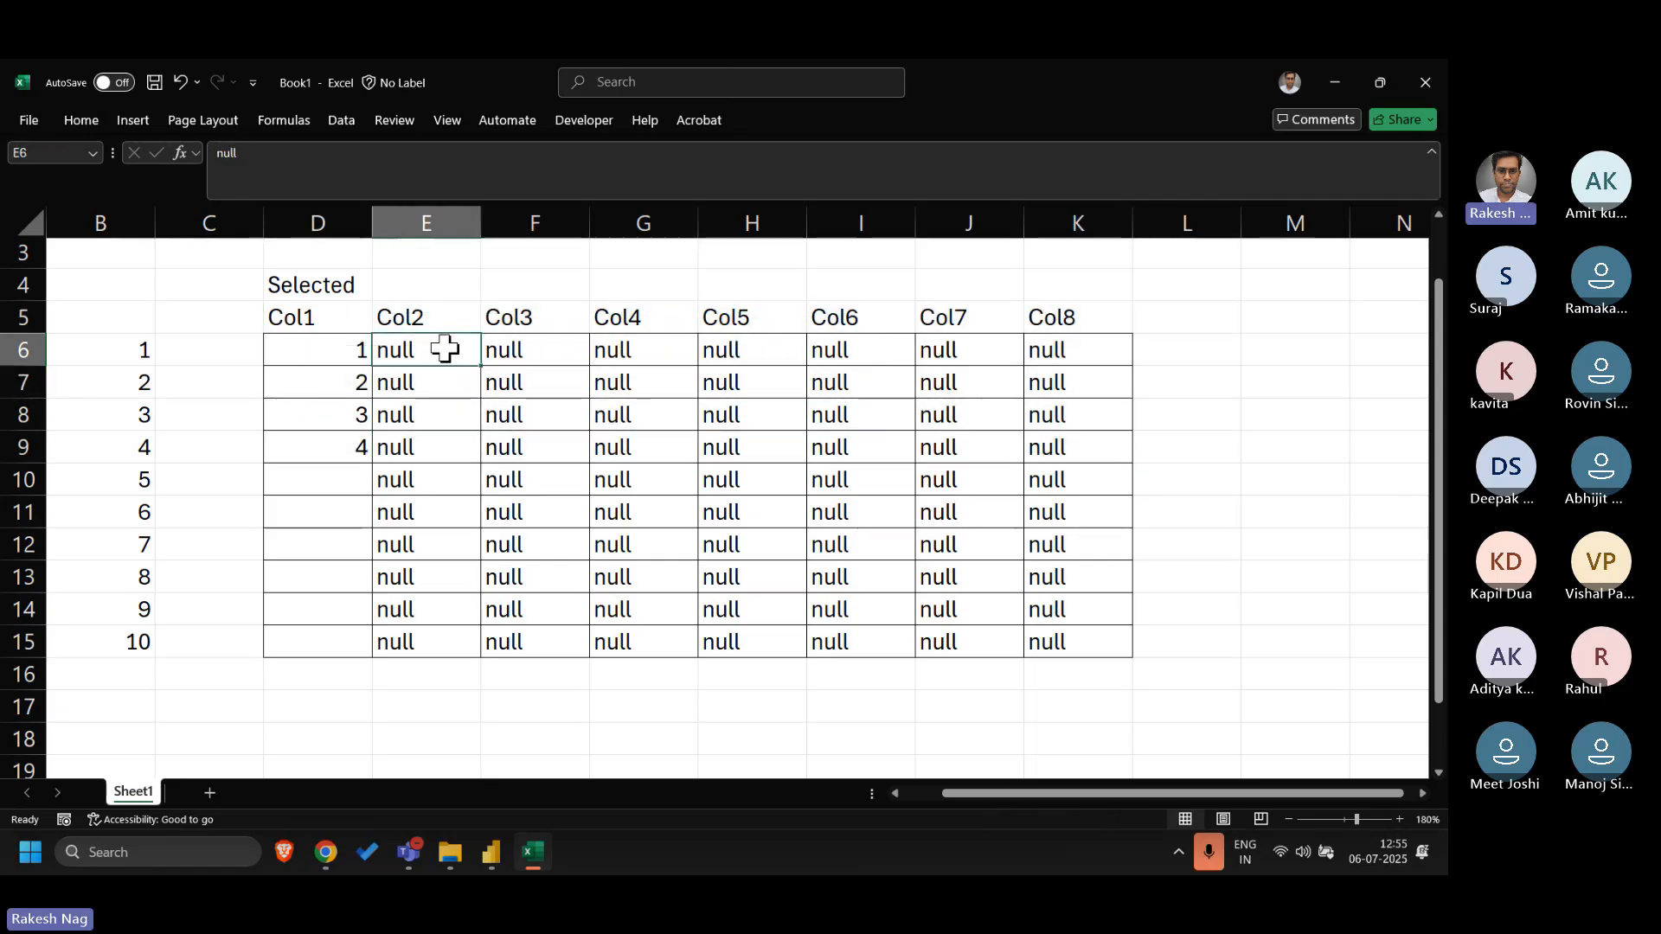
{"action": "left_click", "coordinate": [1073, 640], "text": "shift"}
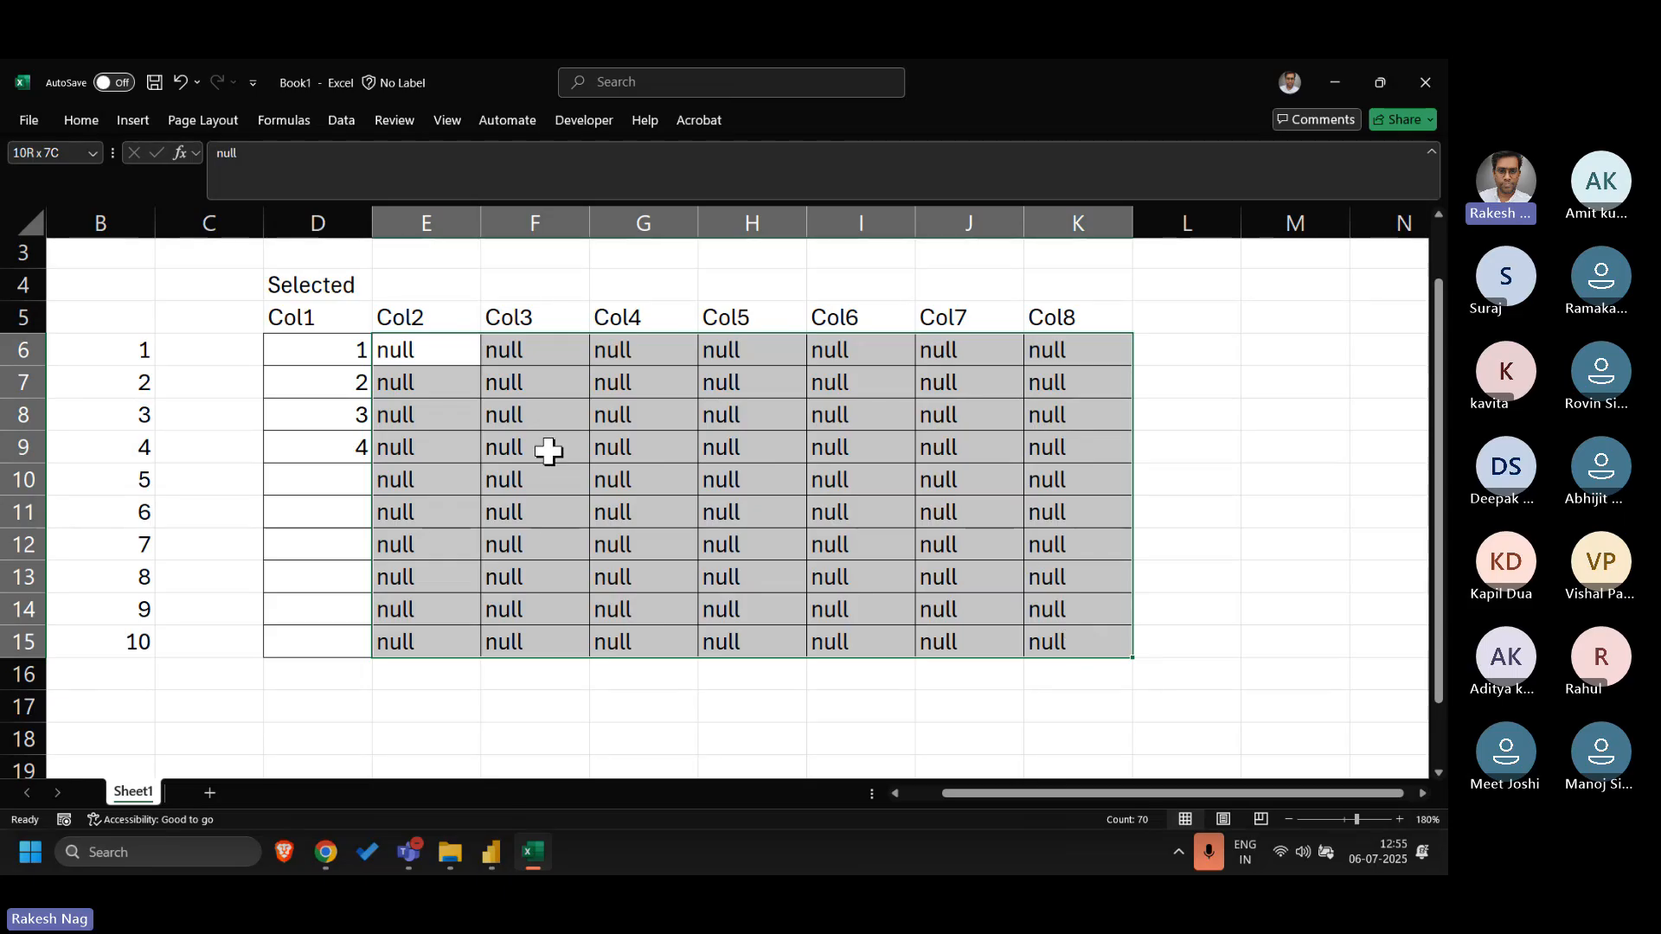
- Clear the null entries from E10:K15, below the fourth data row
{"action": "left_click", "coordinate": [251, 473]}
{"action": "left_click_drag", "start_coordinate": [250, 473], "coordinate": [1181, 672]}
{"action": "key", "text": "Delete"}
{"action": "left_click", "coordinate": [794, 515]}
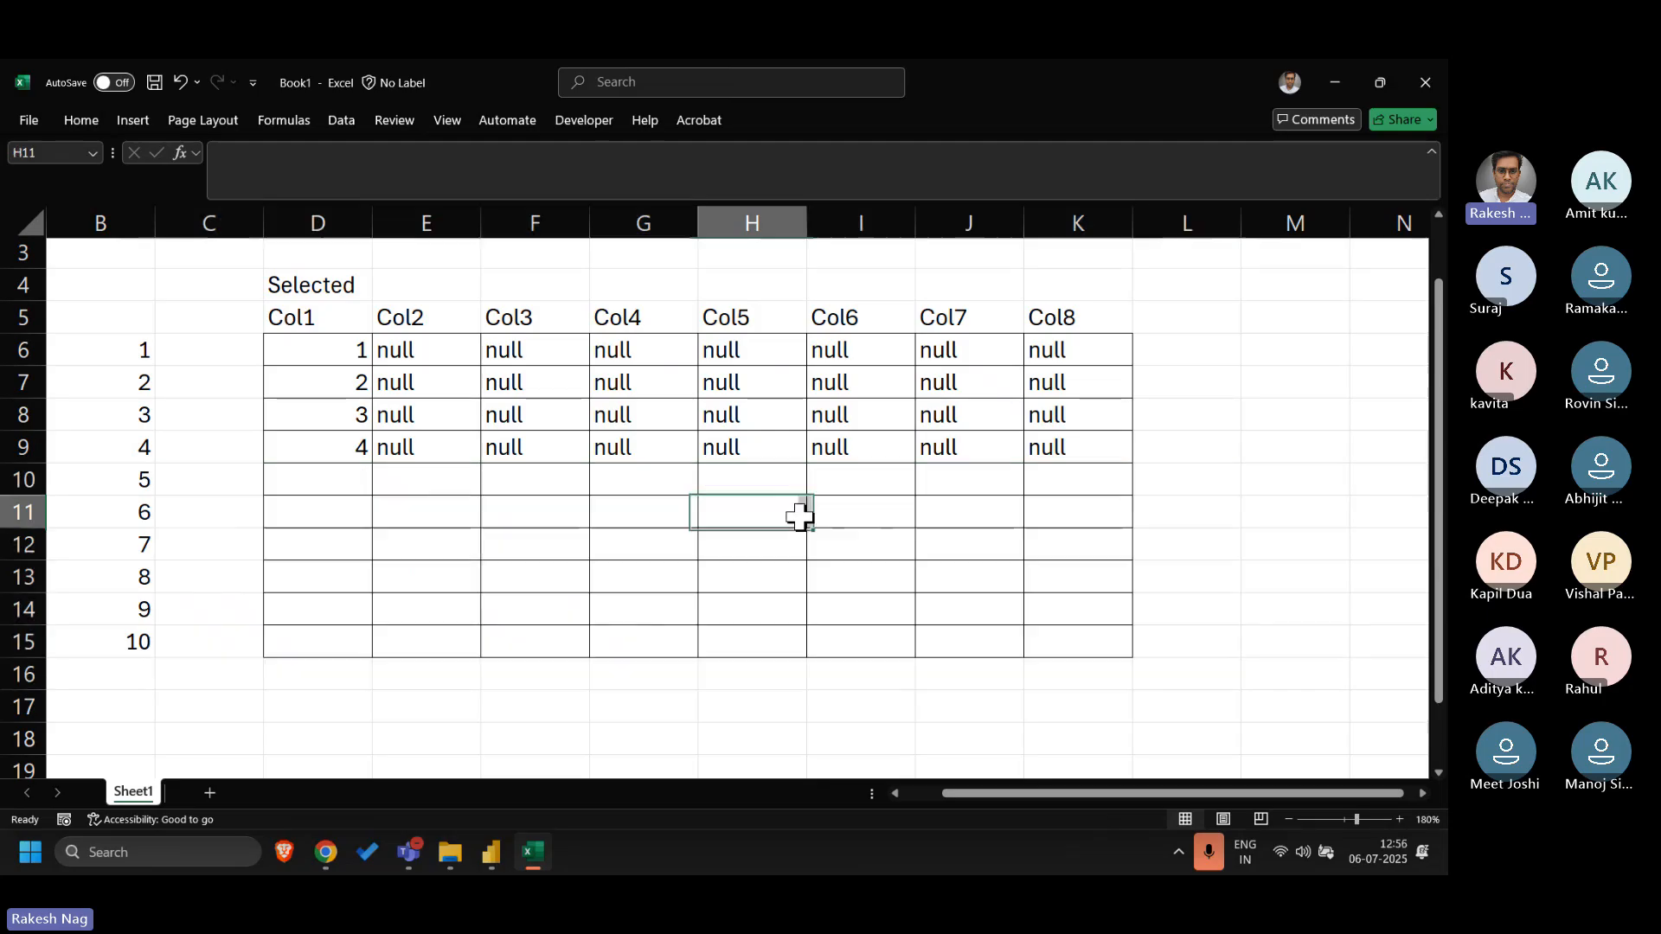
- Copy the numbers 1 to 8 from B6:B13 and paste them as values into H6:H13 under Col5
{"action": "left_click_drag", "start_coordinate": [123, 349], "coordinate": [156, 573]}
{"action": "key", "text": "ctrl+c"}
{"action": "left_click", "coordinate": [761, 350]}
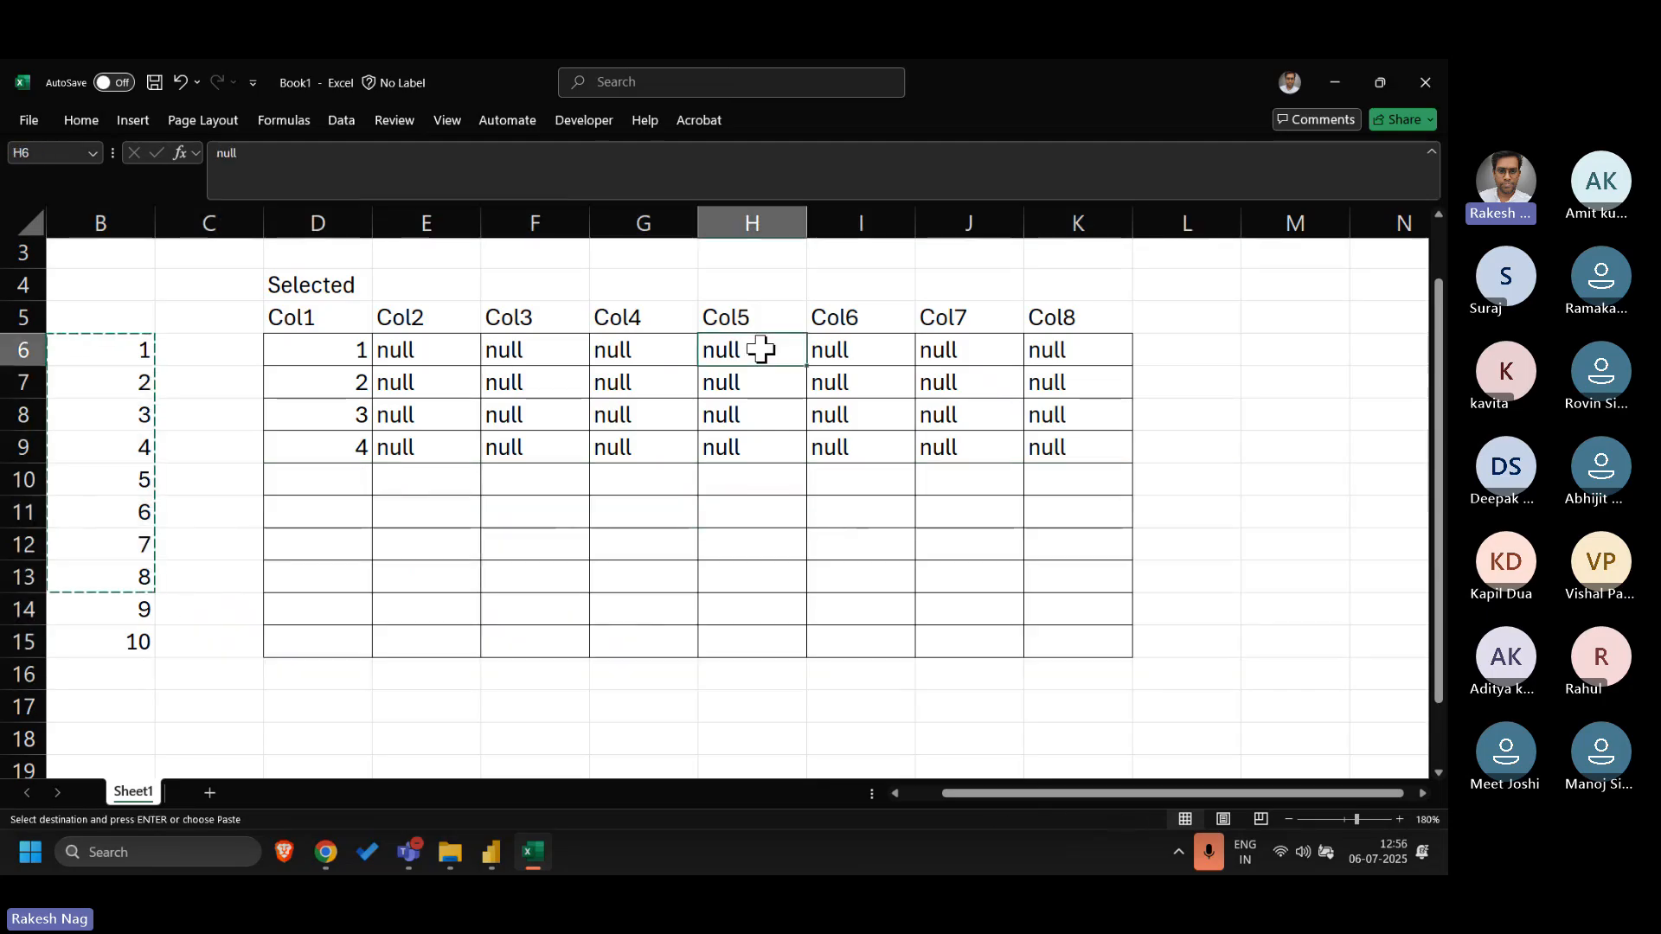
{"action": "key", "text": "ctrl+alt+v"}
{"action": "key", "text": "Return"}
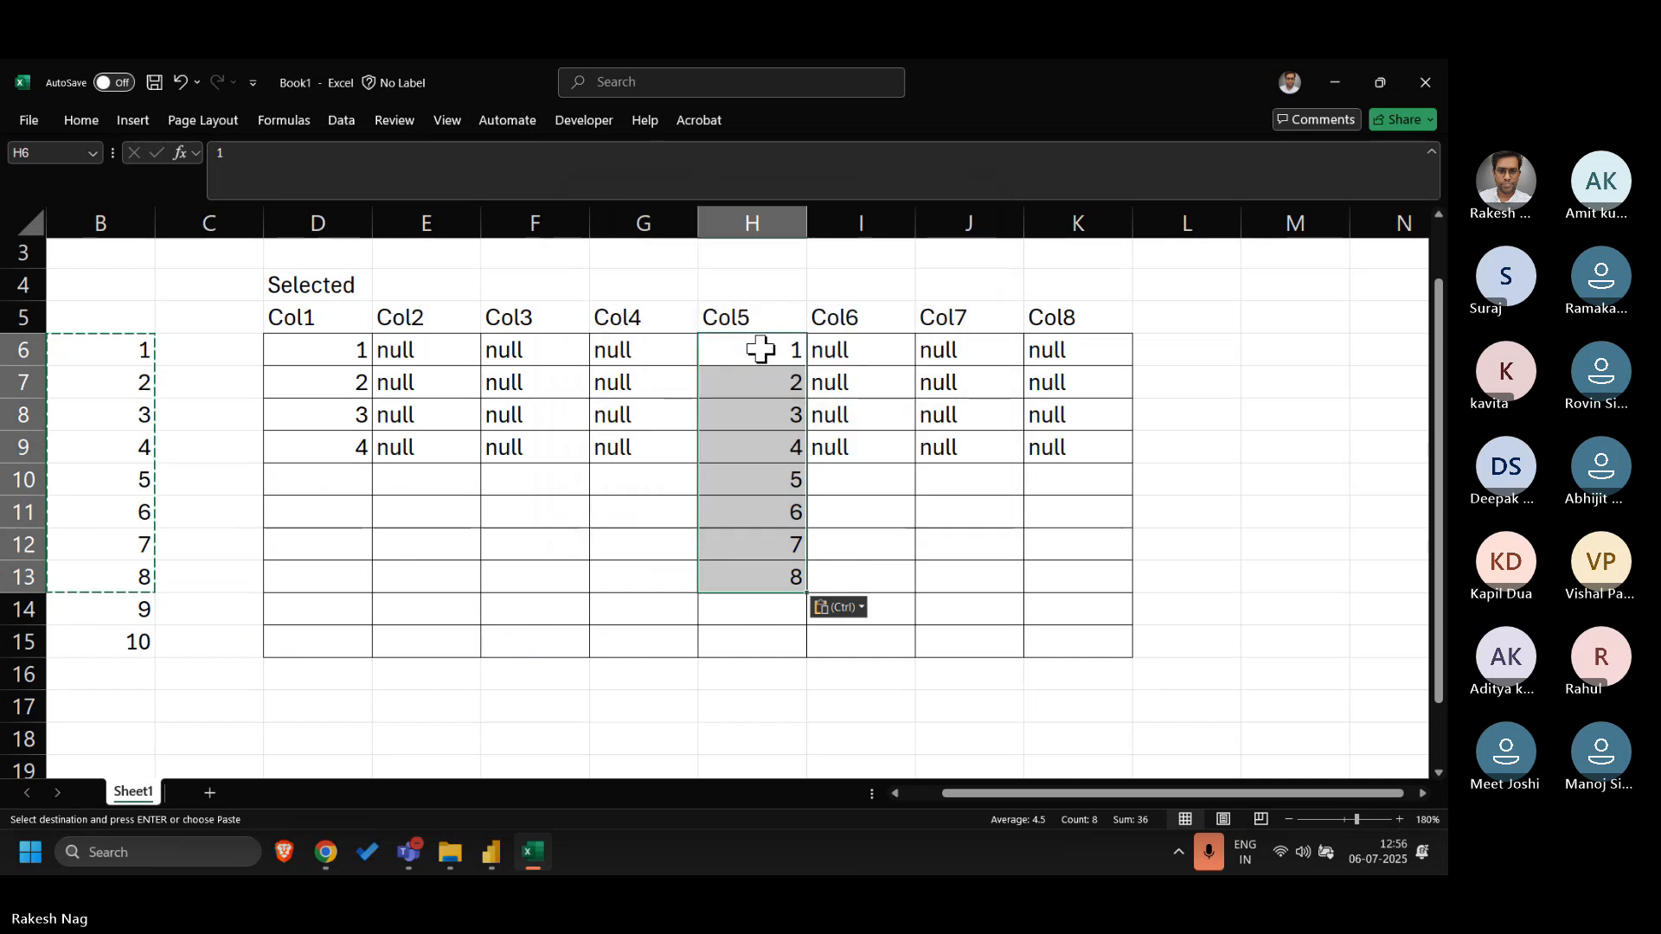
{"action": "key", "text": "Escape"}
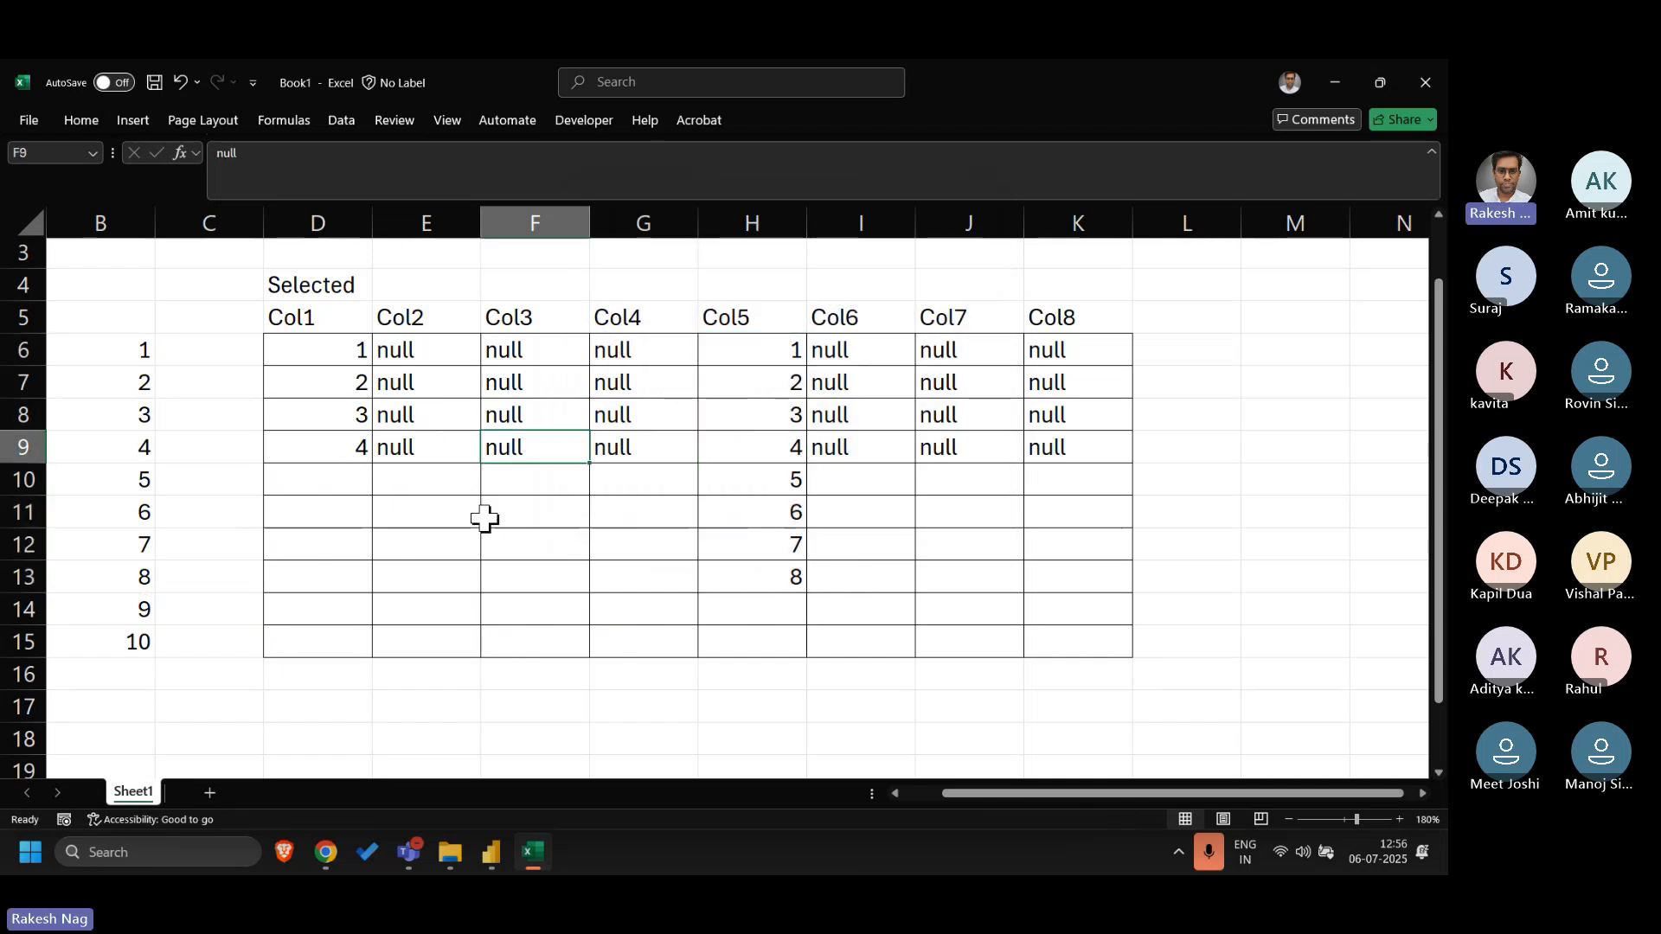
- Extend the null entries from row 9 down to row 13 in columns E to G and I to K
{"action": "mouse_move", "coordinate": [391, 449]}
{"action": "left_mouse_down"}
{"action": "mouse_move", "coordinate": [631, 482]}
{"action": "mouse_move", "coordinate": [680, 593]}
{"action": "left_mouse_up"}
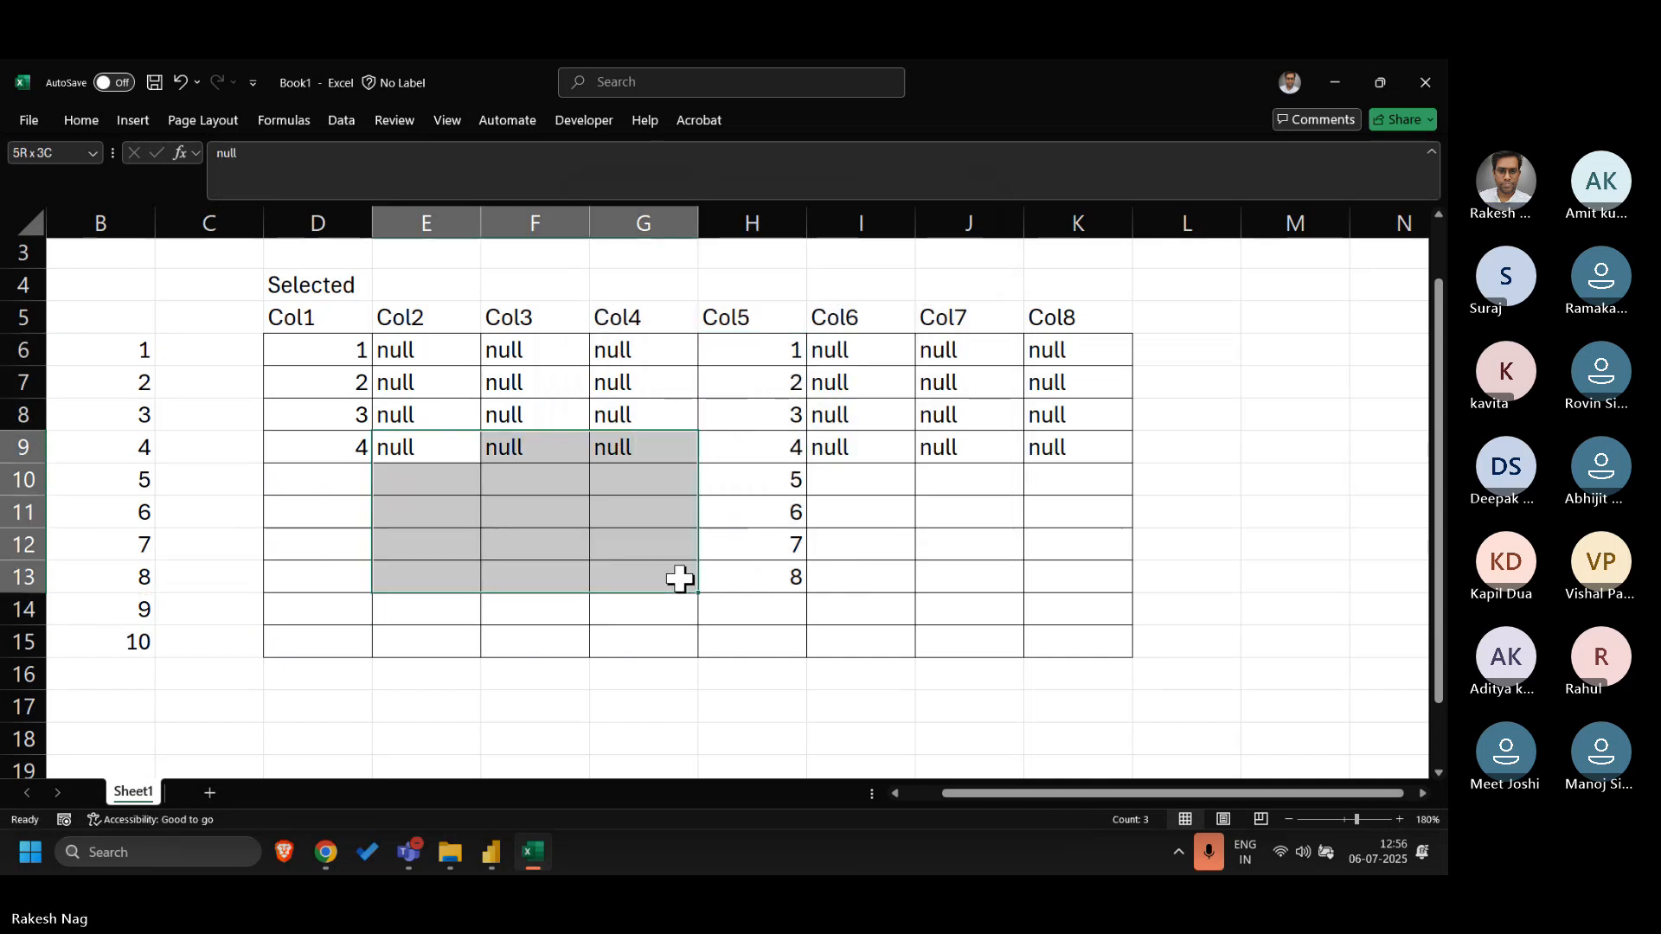
{"action": "key", "text": "ctrl+v"}
{"action": "left_click", "coordinate": [869, 444]}
{"action": "left_click_drag", "start_coordinate": [870, 443], "coordinate": [1068, 563]}
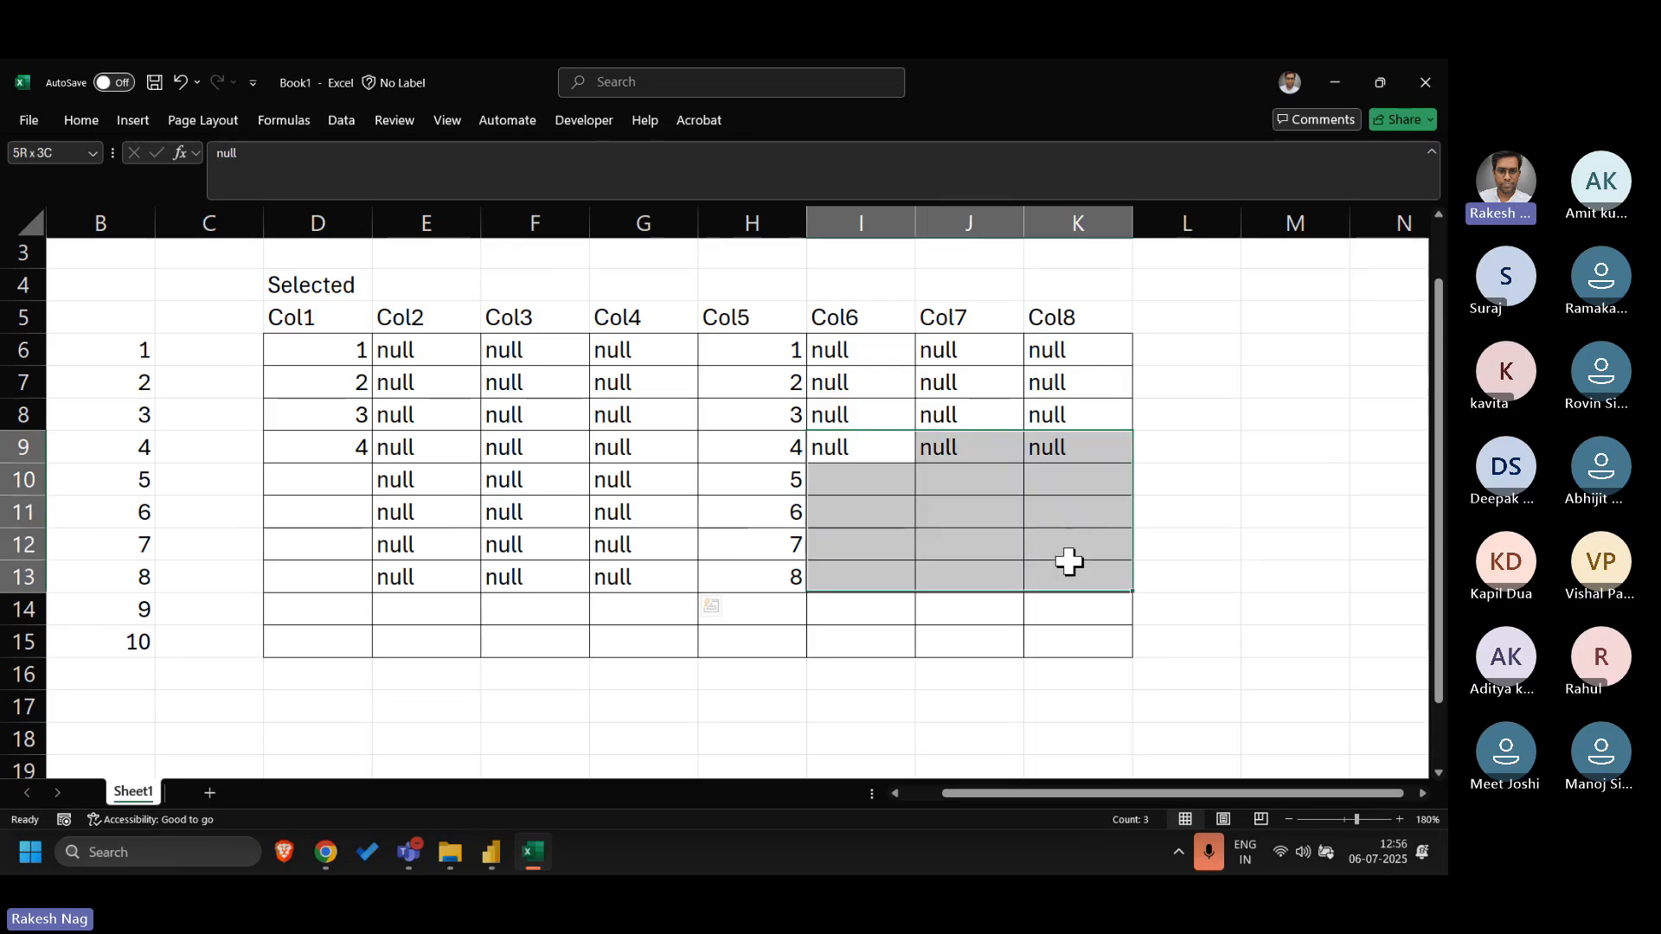
{"action": "type", "text": "null\tnull\tnull null\tnull\tnull null\tnull\tnull null\tnull\tnull"}
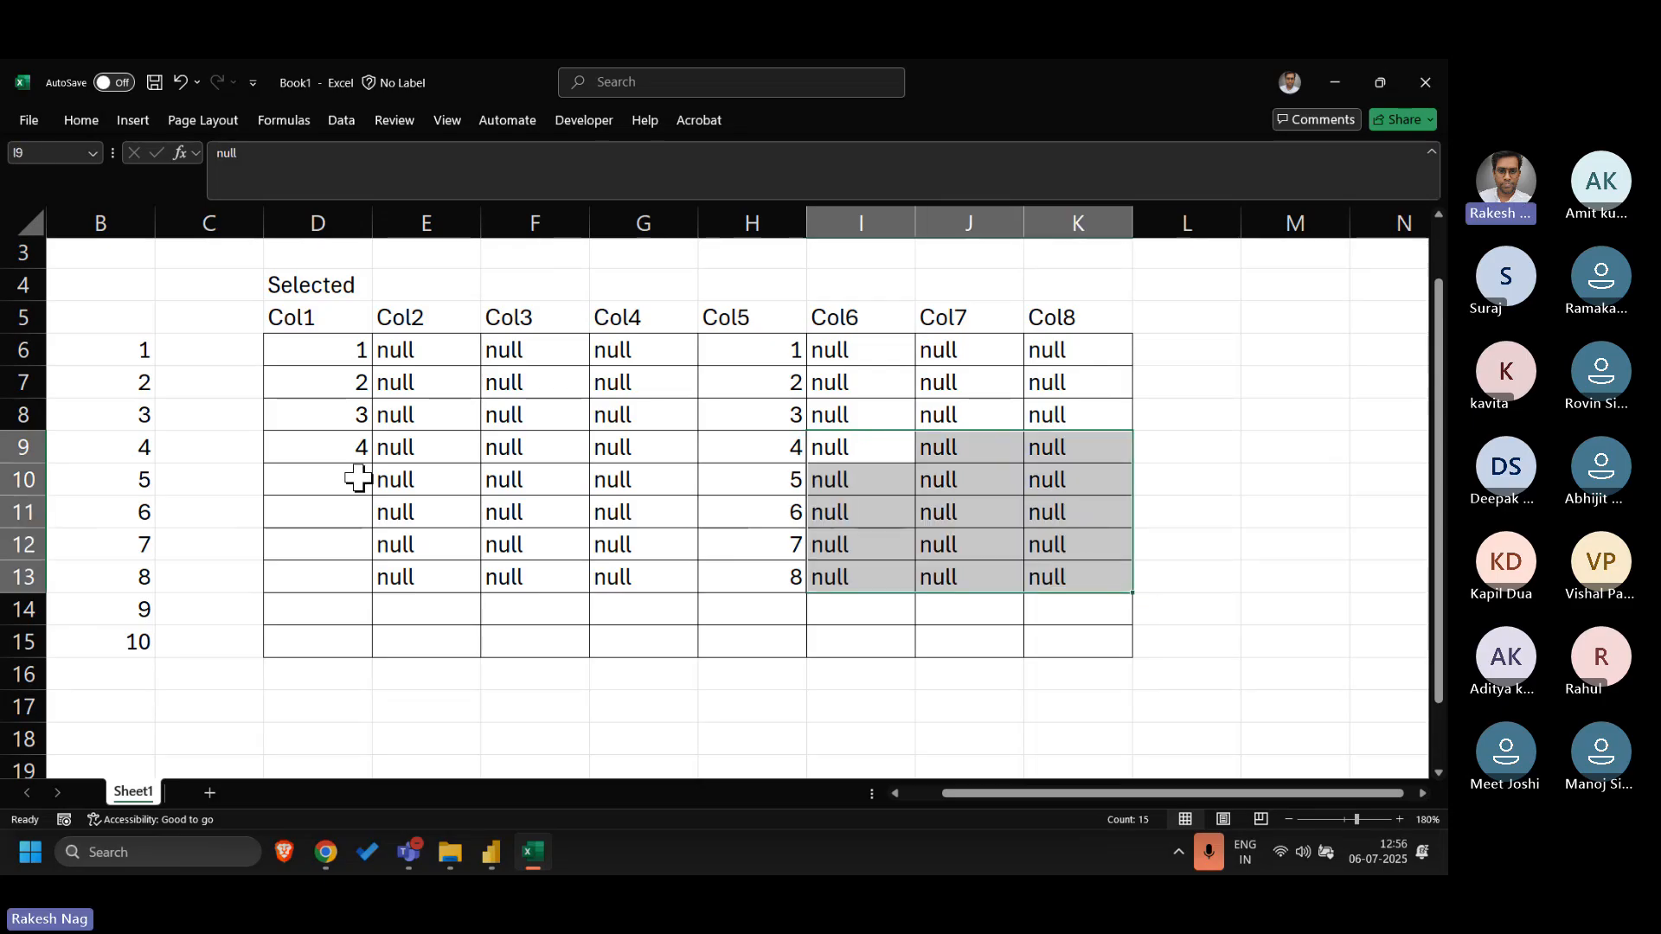
- Fill D10:D13 under Col1 with null, and highlight the completed grid in D5:K13
{"action": "left_click", "coordinate": [429, 478]}
{"action": "key", "text": "ctrl+c"}
{"action": "key", "text": "Left"}
{"action": "key", "text": "ctrl+v"}
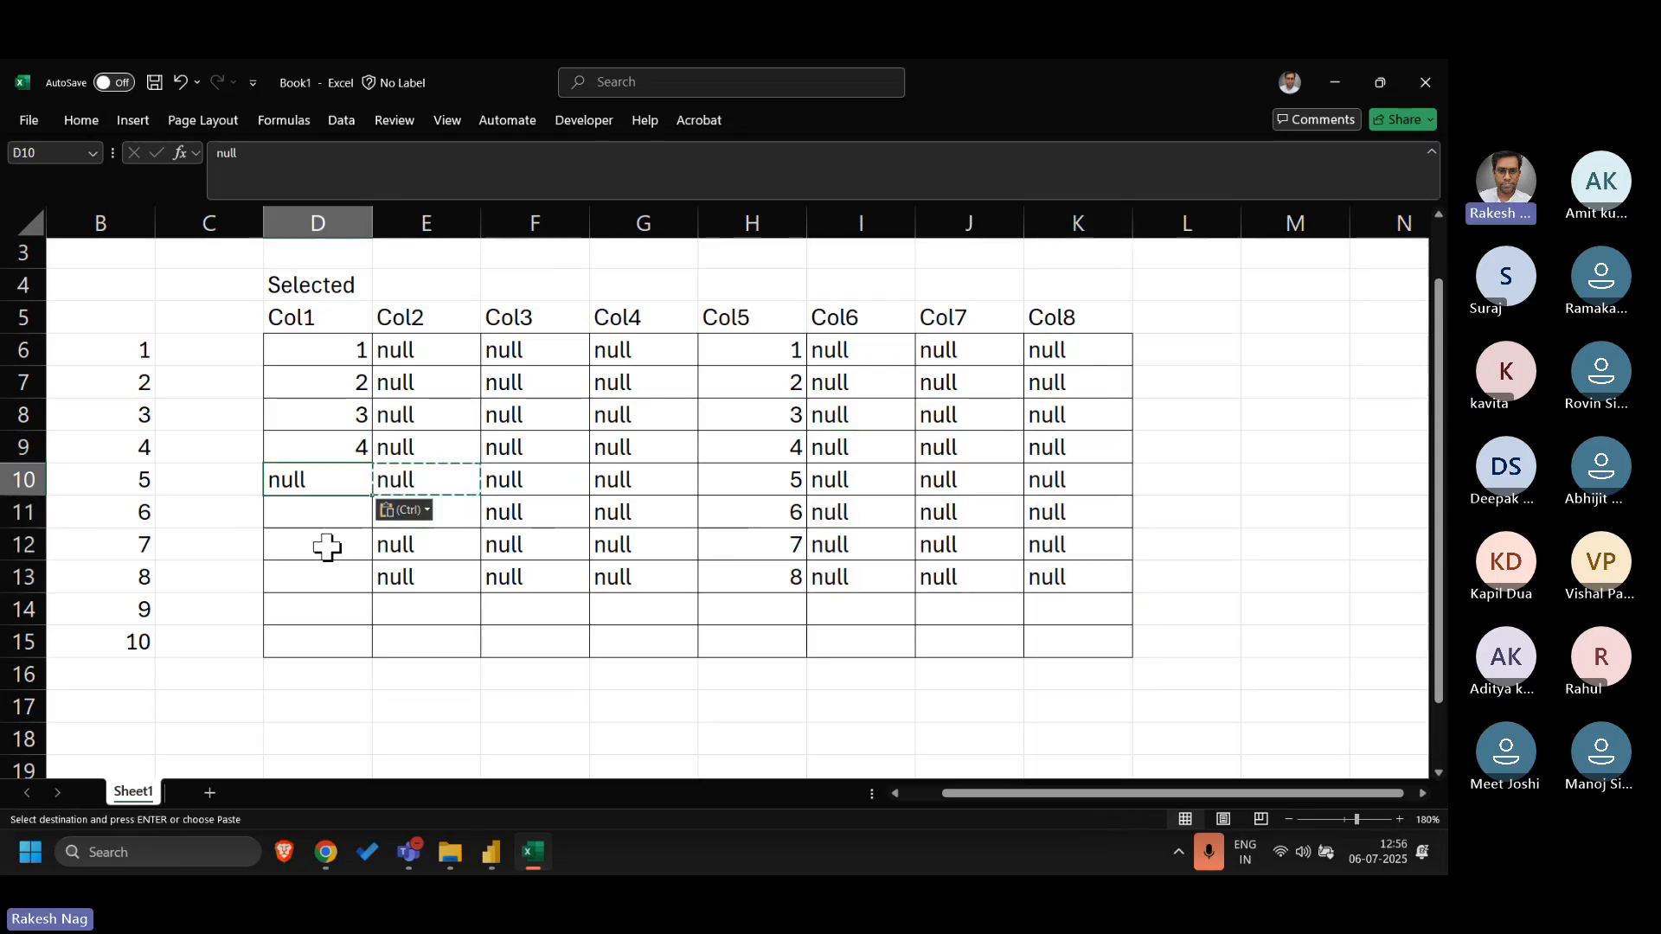
{"action": "left_click", "coordinate": [336, 575], "text": "shift"}
{"action": "key", "text": "Return"}
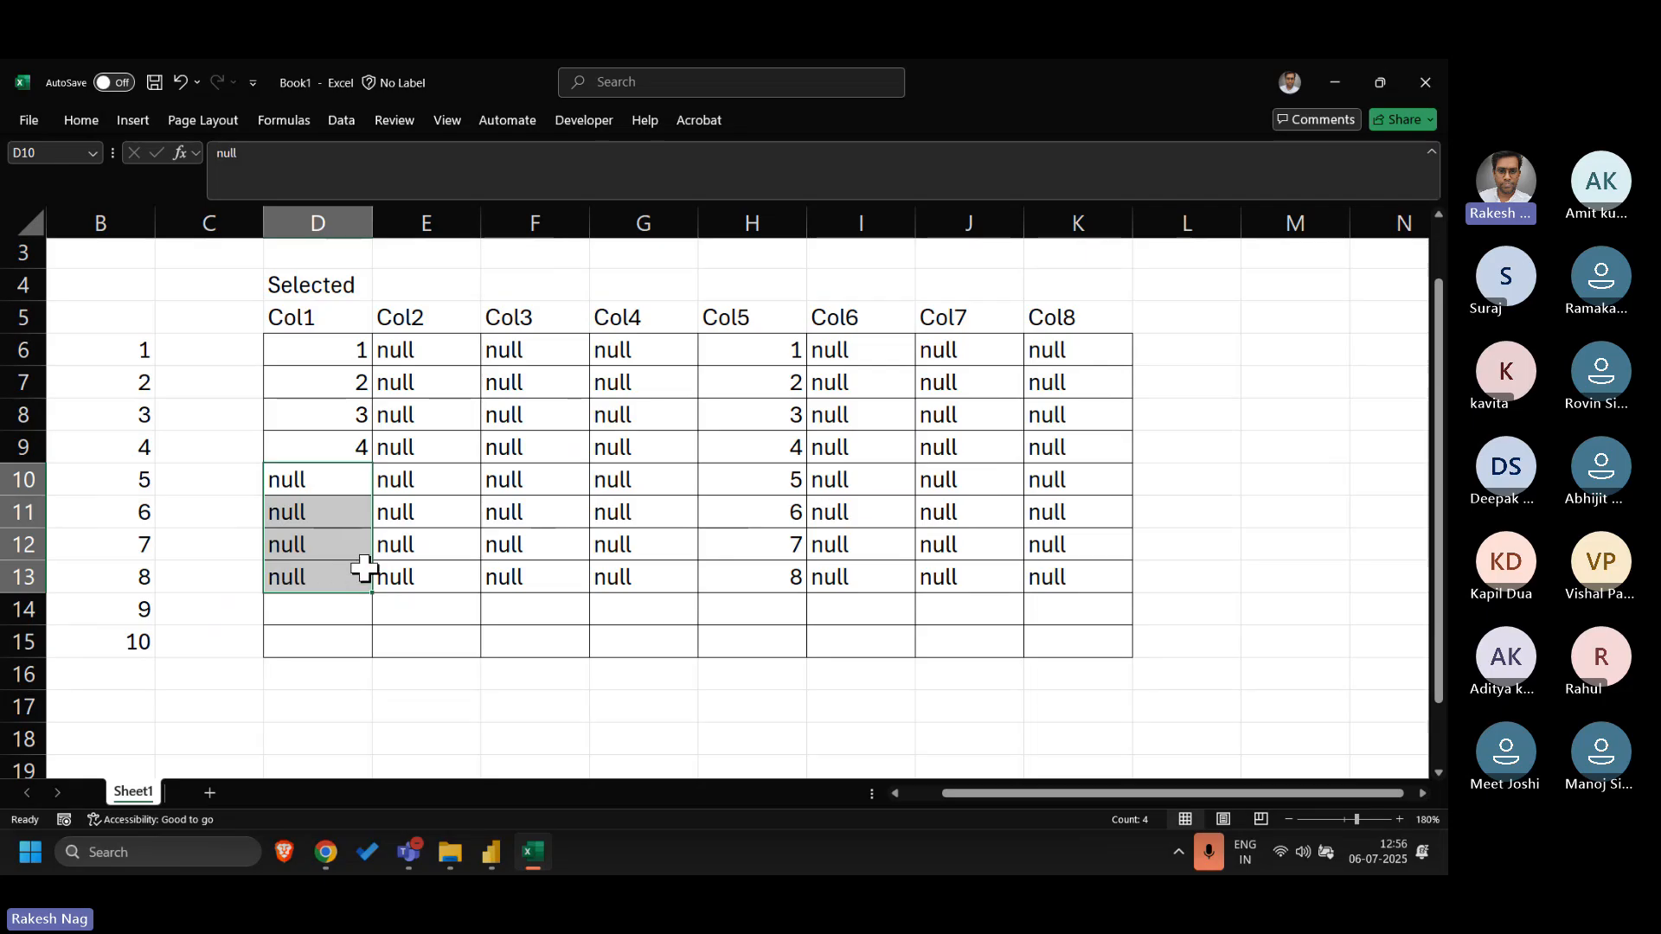
{"action": "left_click", "coordinate": [578, 636]}
{"action": "left_click_drag", "start_coordinate": [295, 315], "coordinate": [1105, 582]}
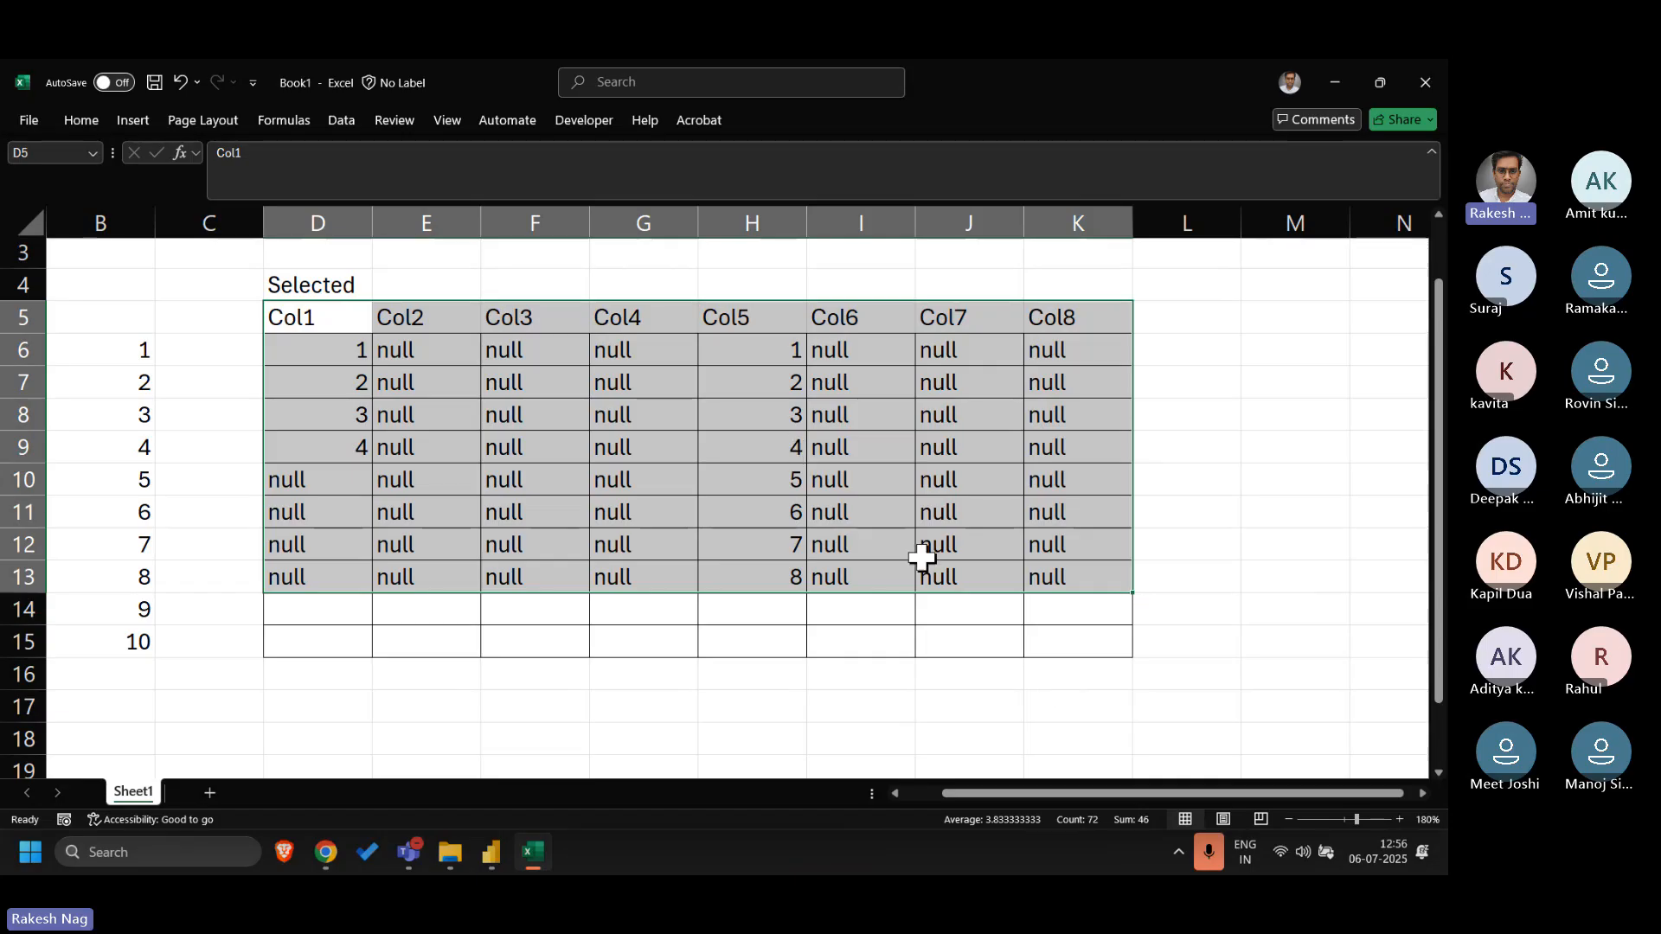
{"action": "left_click", "coordinate": [1207, 406]}
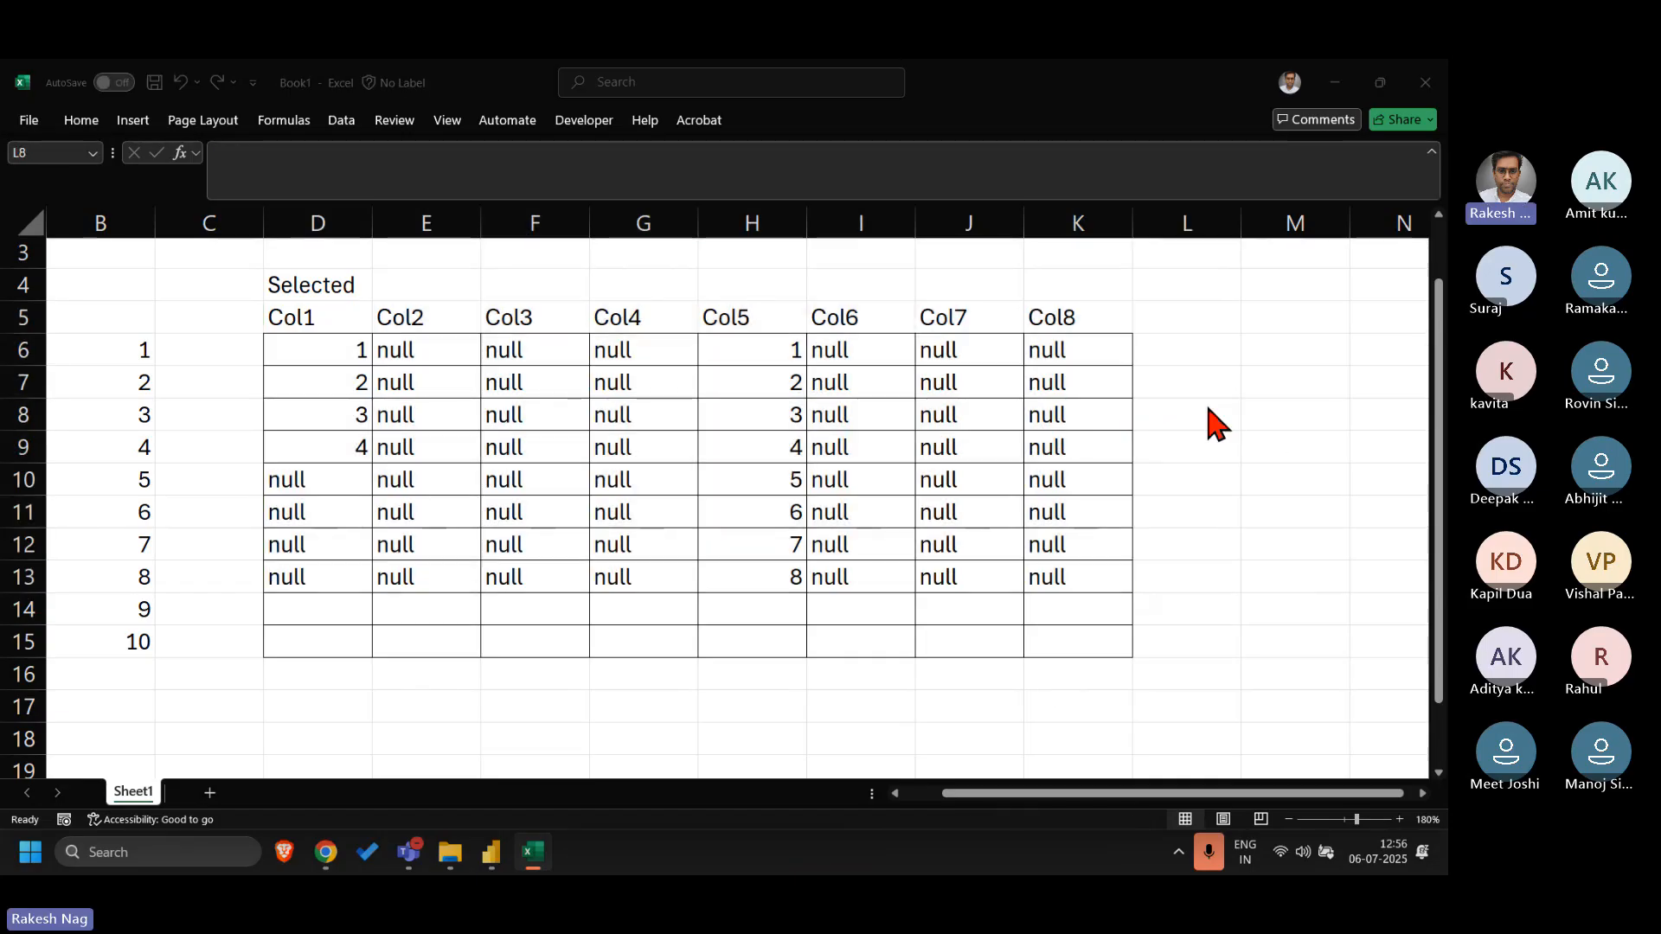
- Switch from the Excel grid to the Detailed View page of the Power BI report
{"action": "key", "text": "alt+Tab"}
{"action": "left_click", "coordinate": [906, 275]}
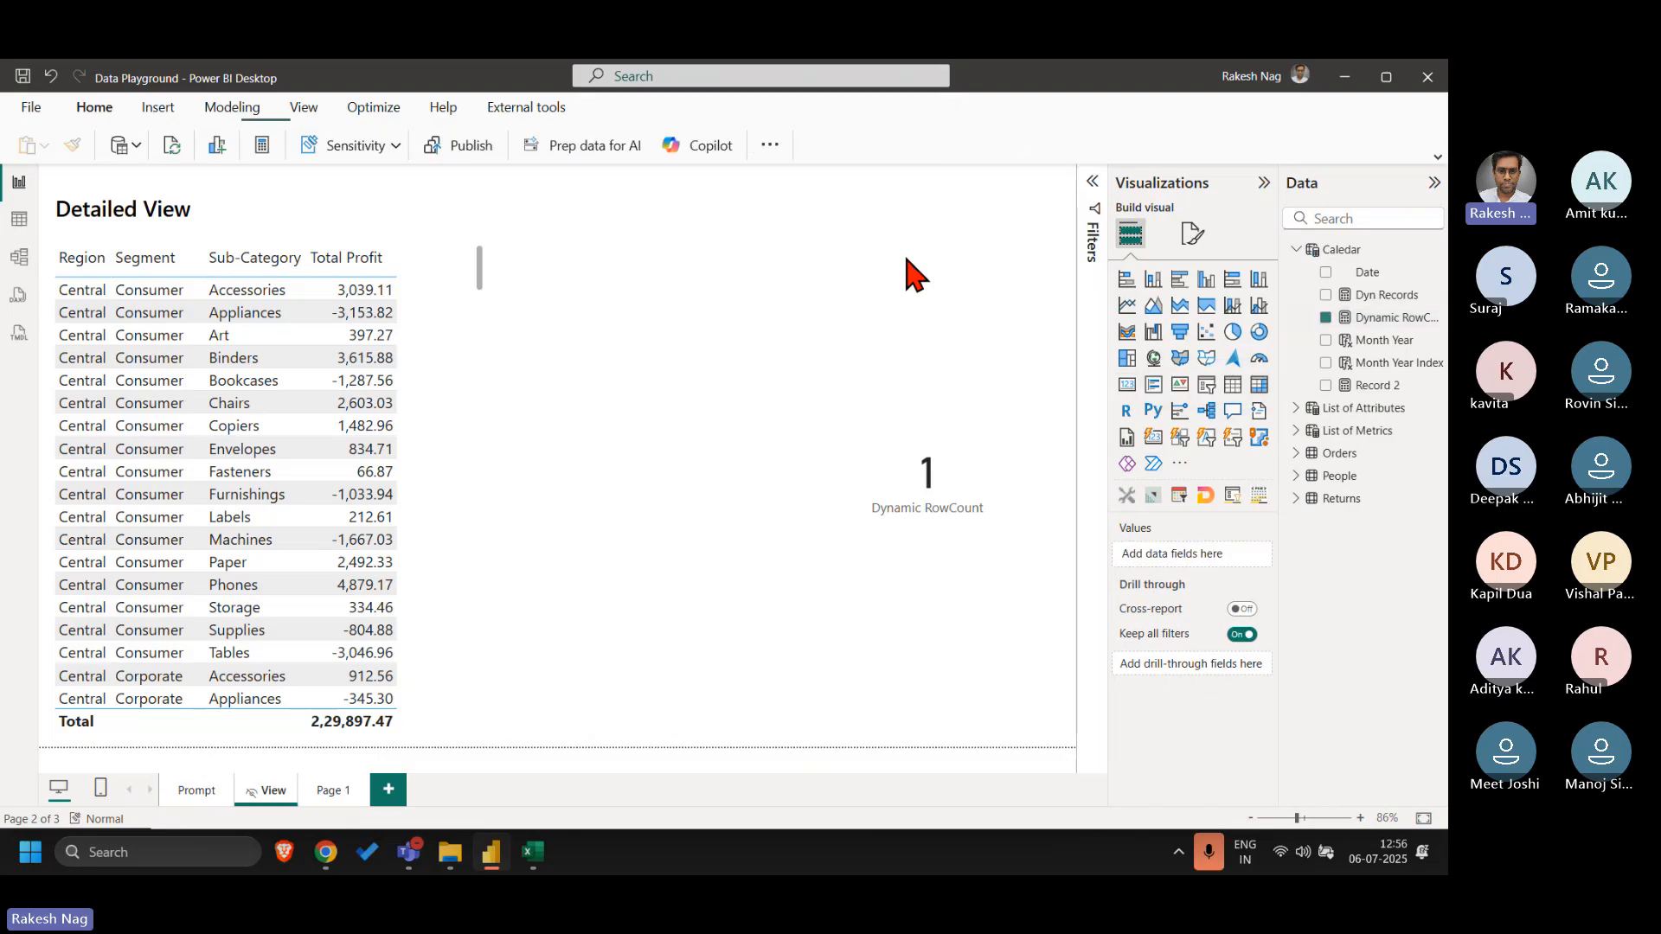
{"action": "left_click", "coordinate": [1393, 318]}
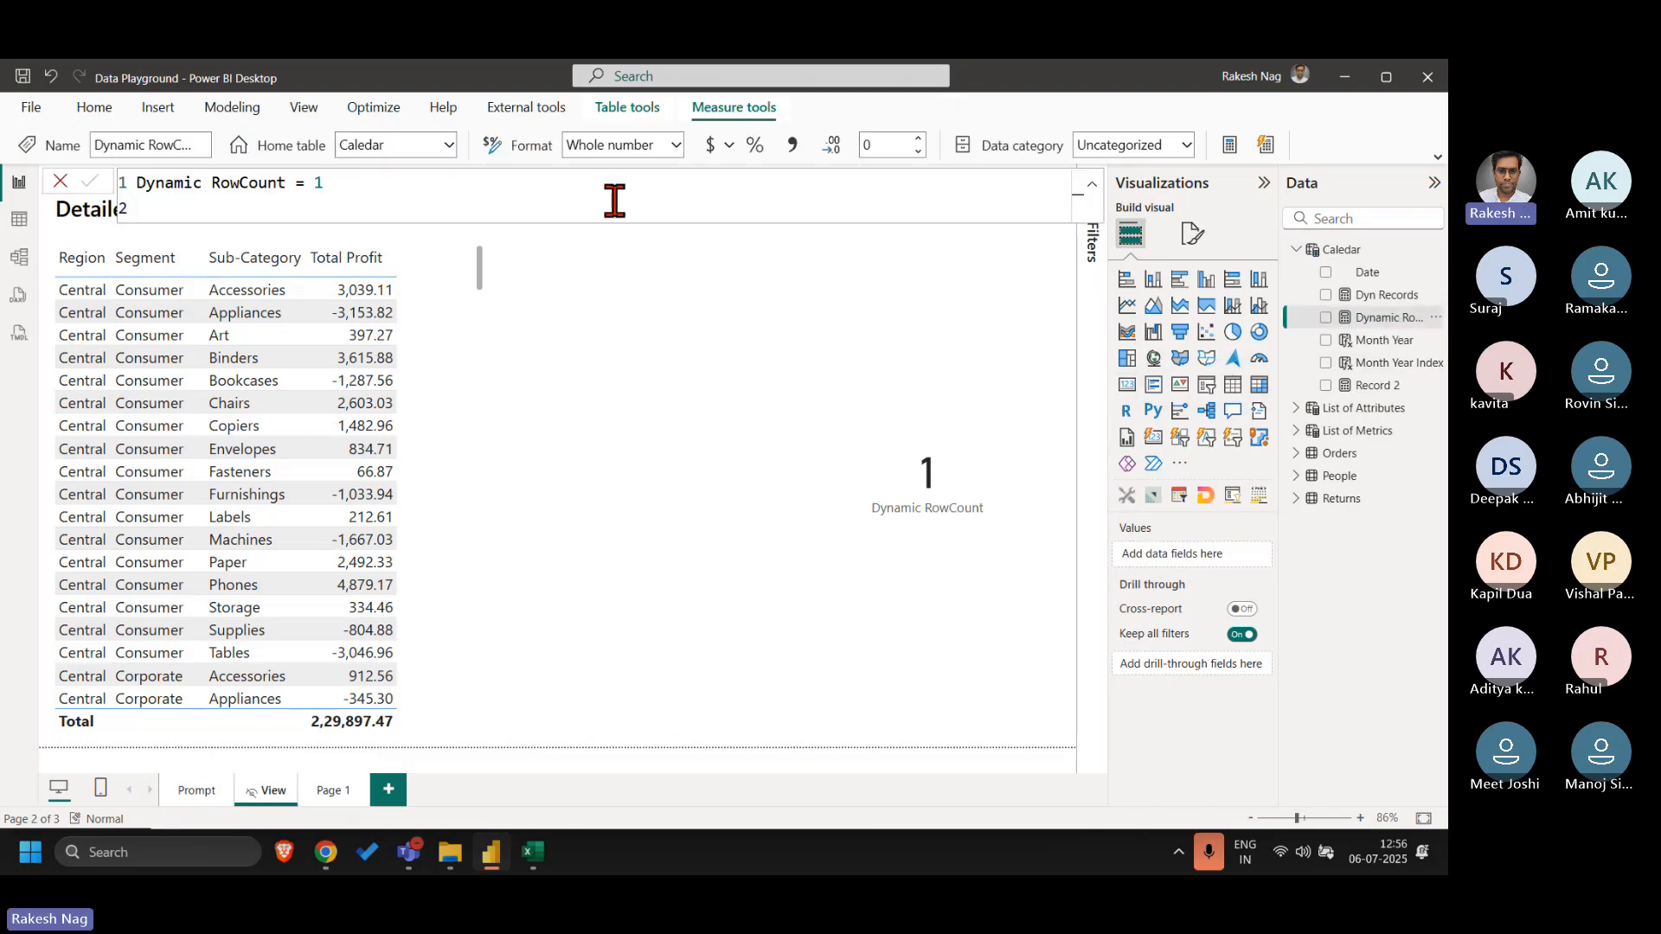
{"action": "left_click", "coordinate": [508, 188]}
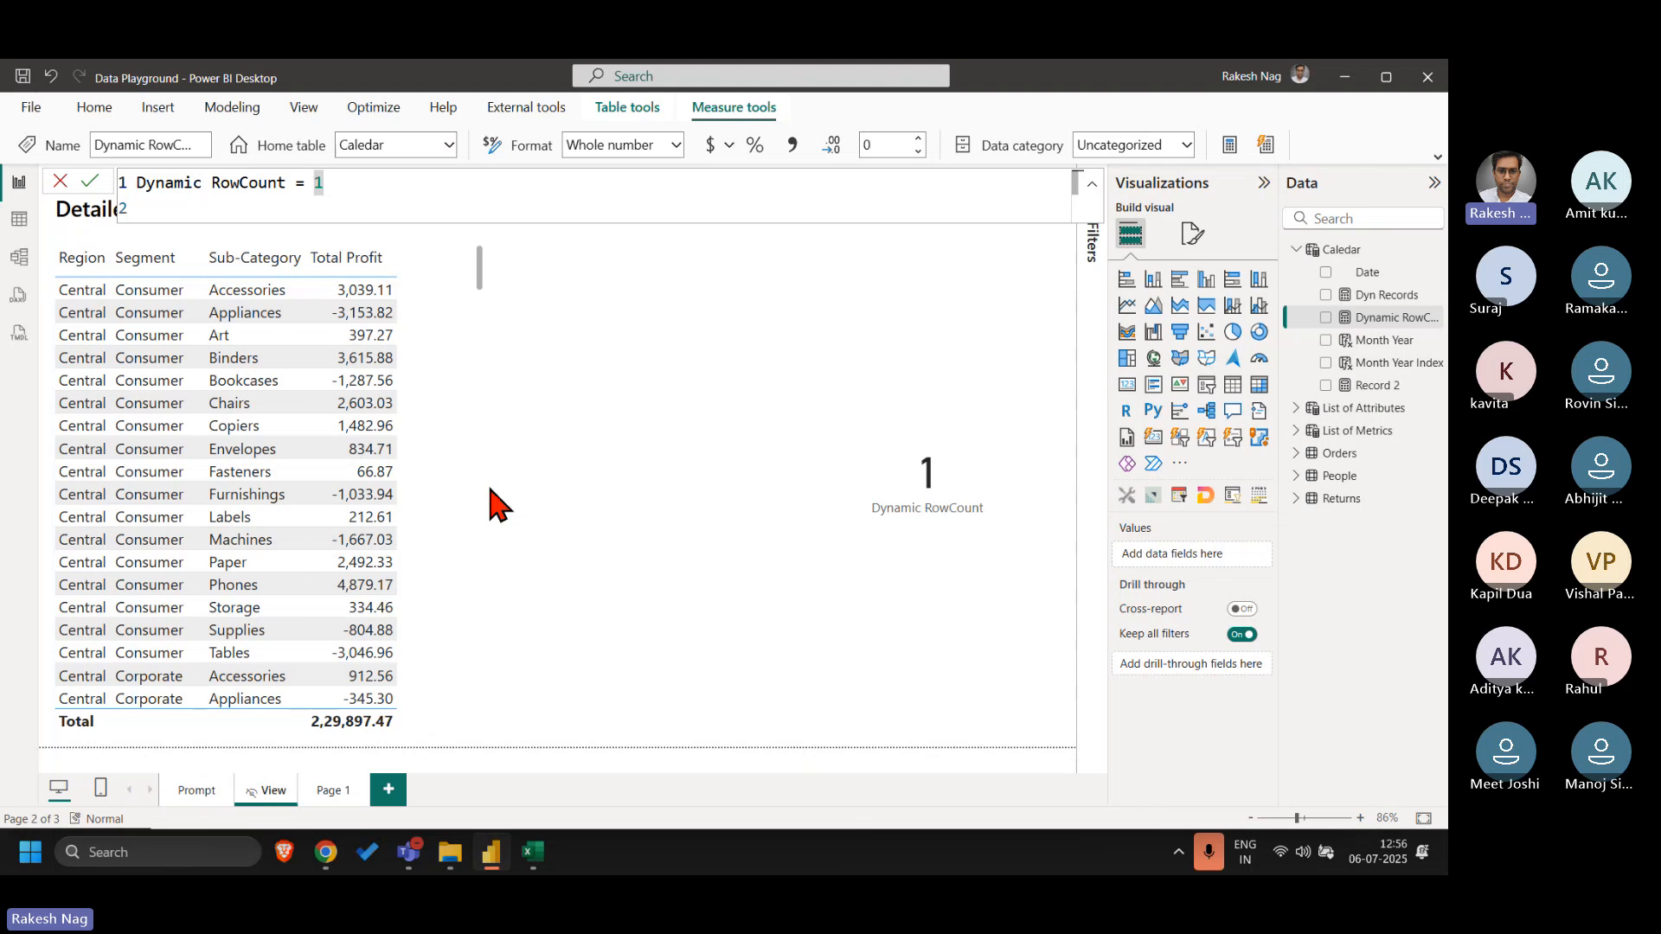
{"action": "key", "text": "shift+Return"}
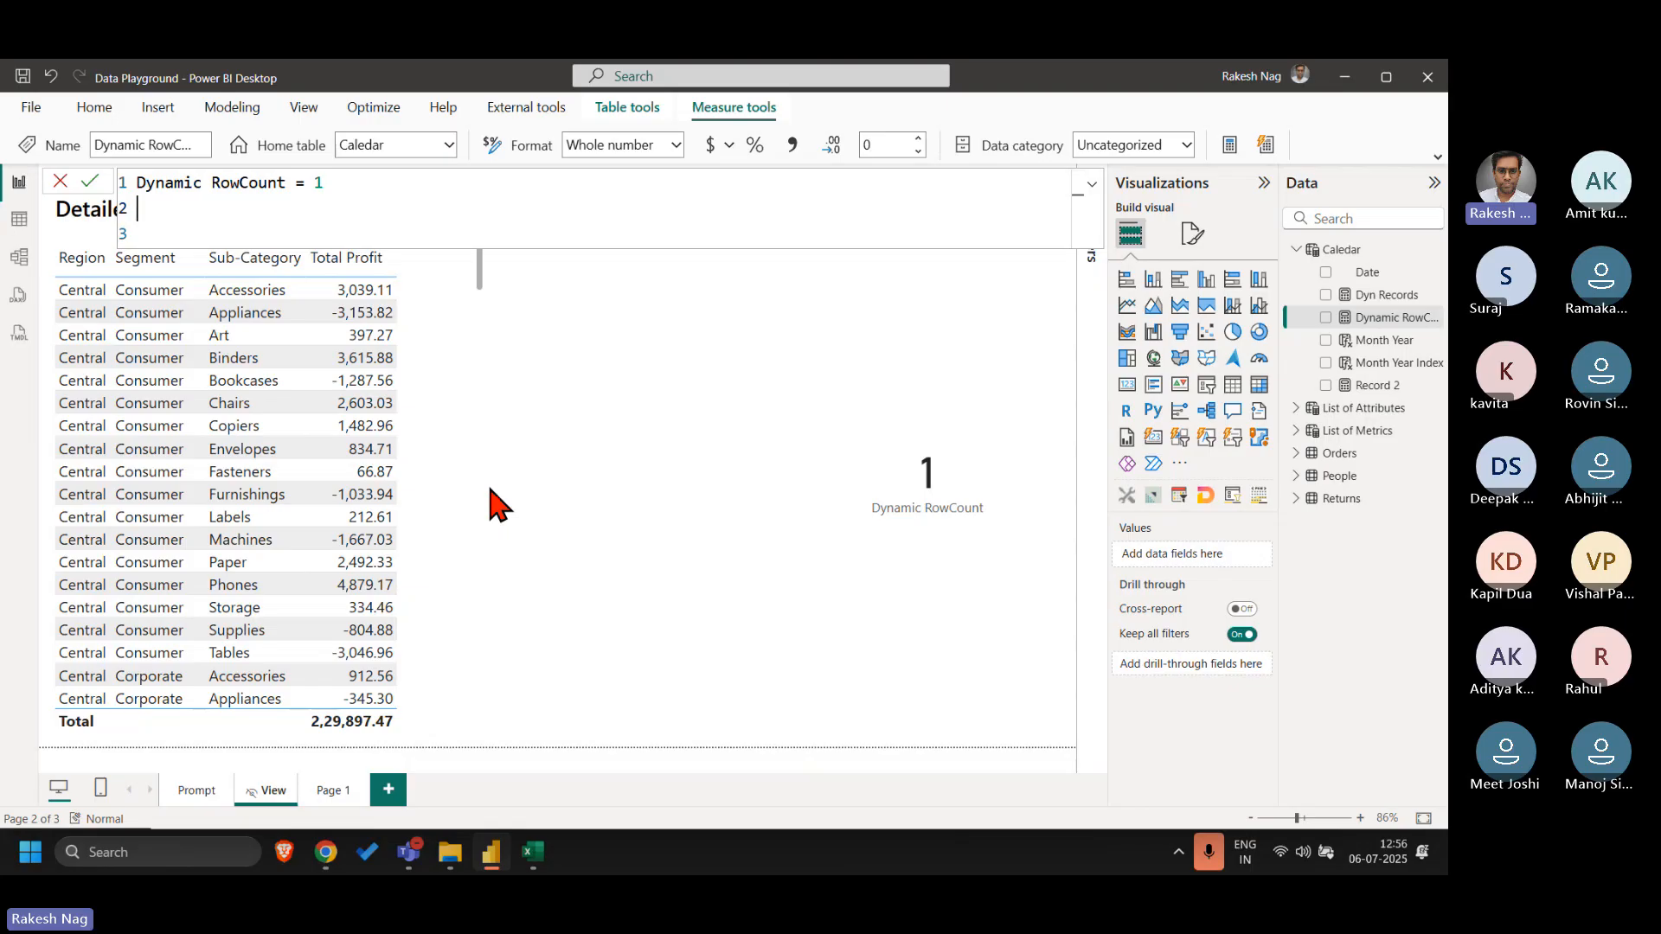
{"action": "left_click", "coordinate": [61, 181]}
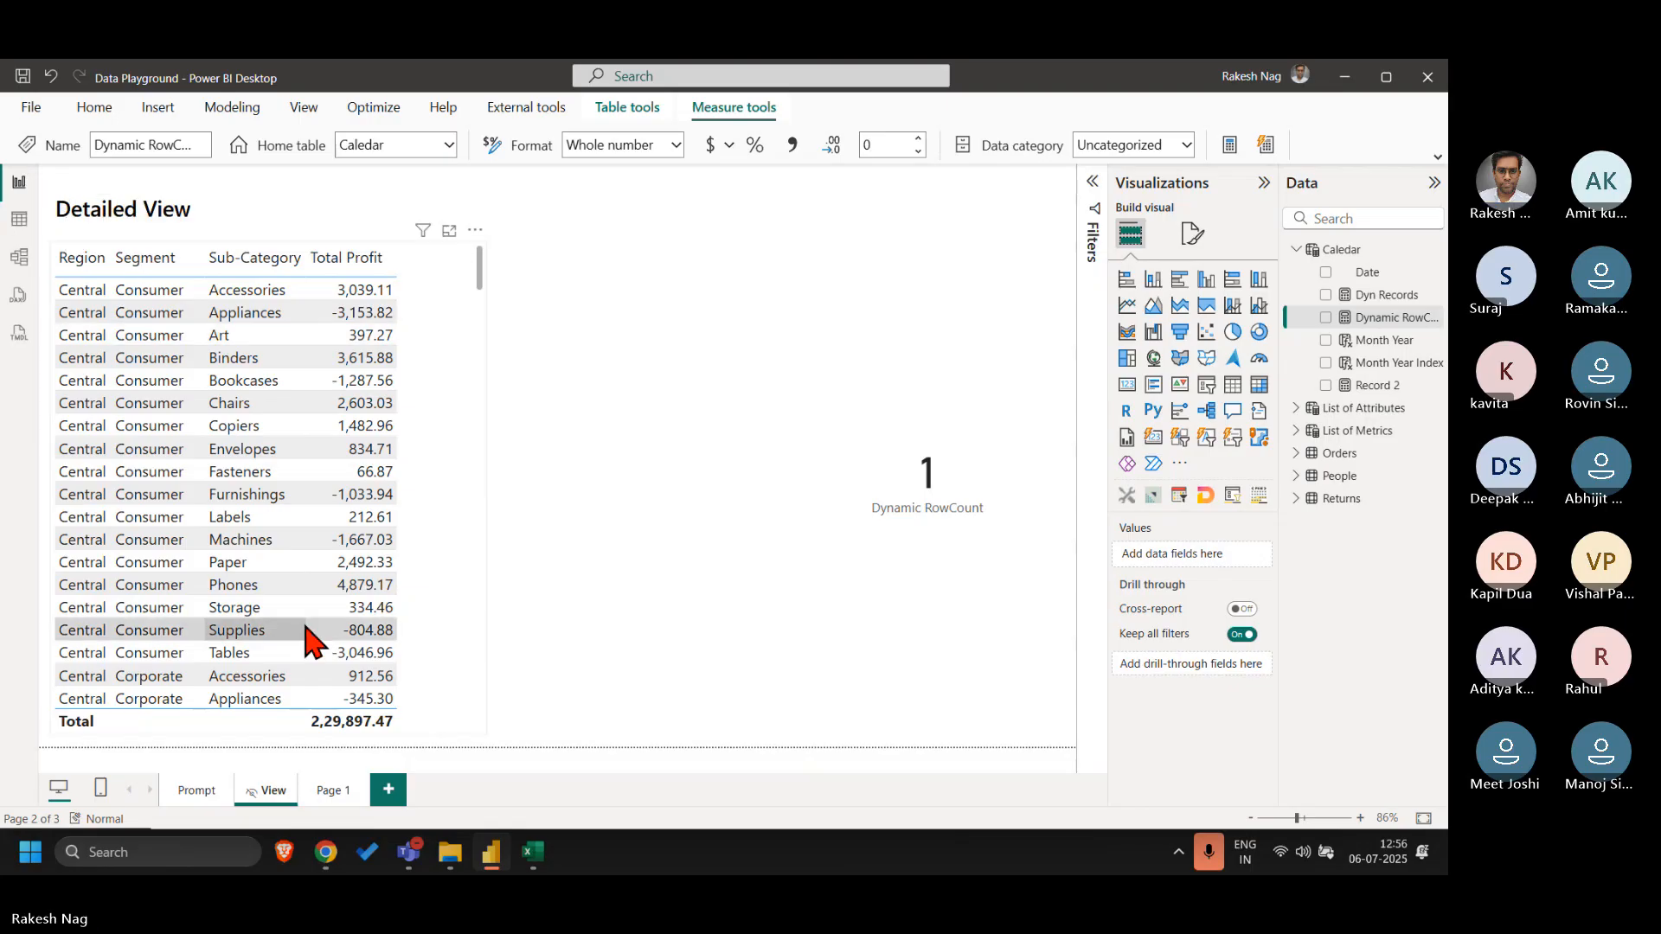
- Review the attributes chosen in the List of Attributes slicer on the Prompt page, and return to the View page
{"action": "left_click", "coordinate": [202, 791]}
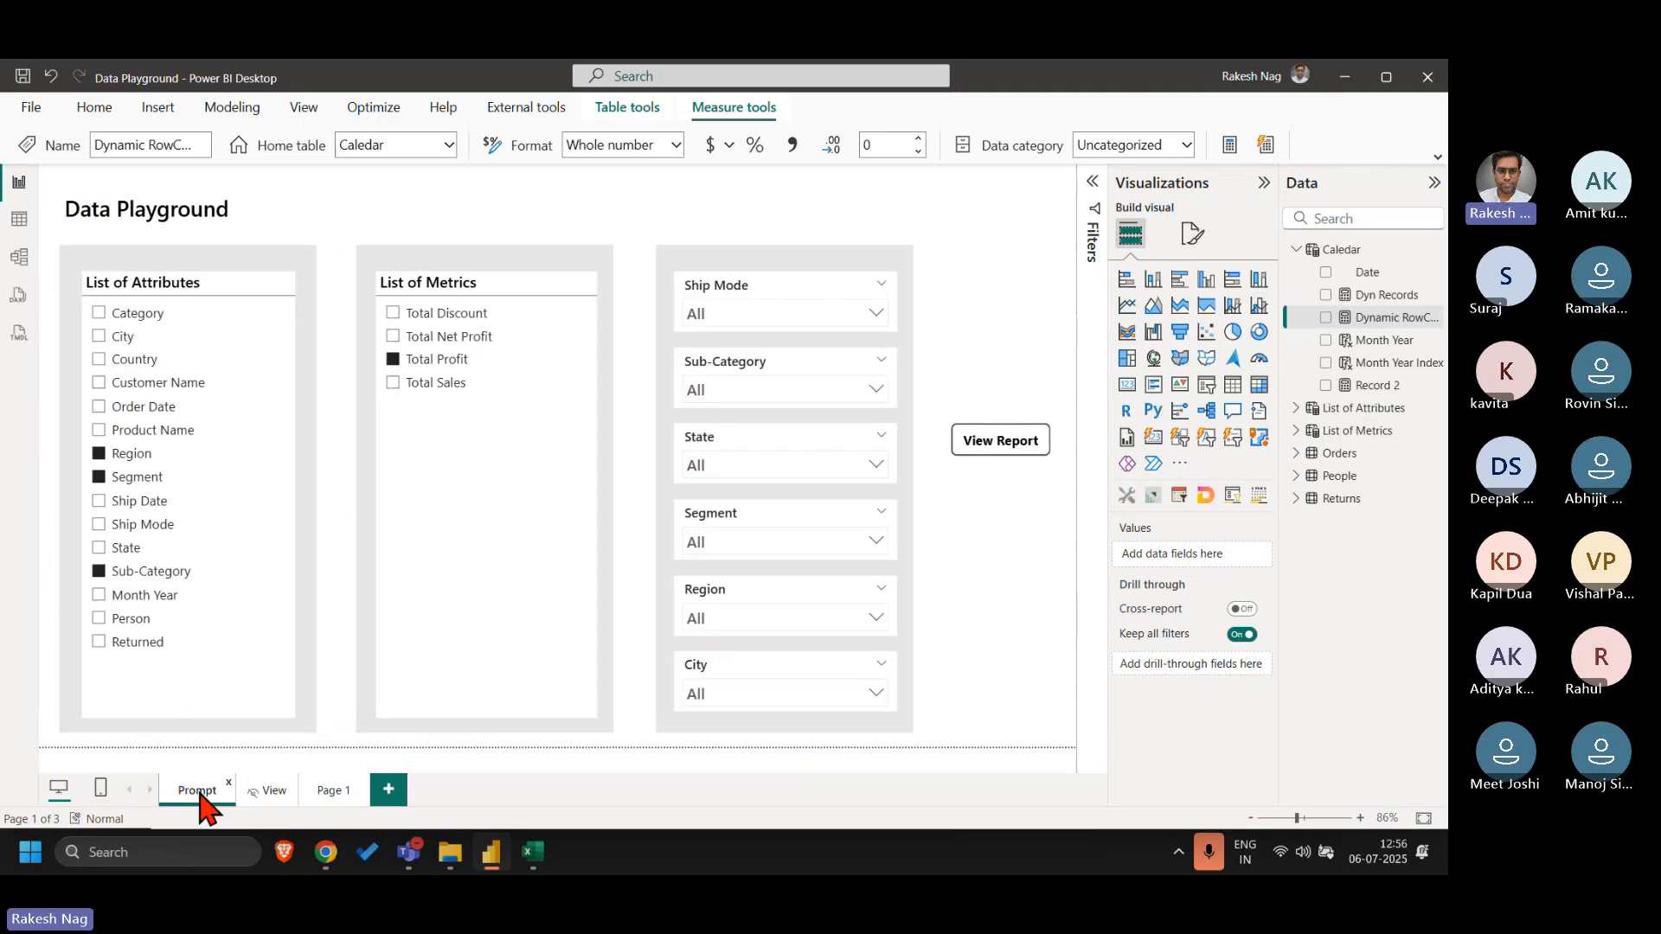
{"action": "left_click", "coordinate": [205, 286]}
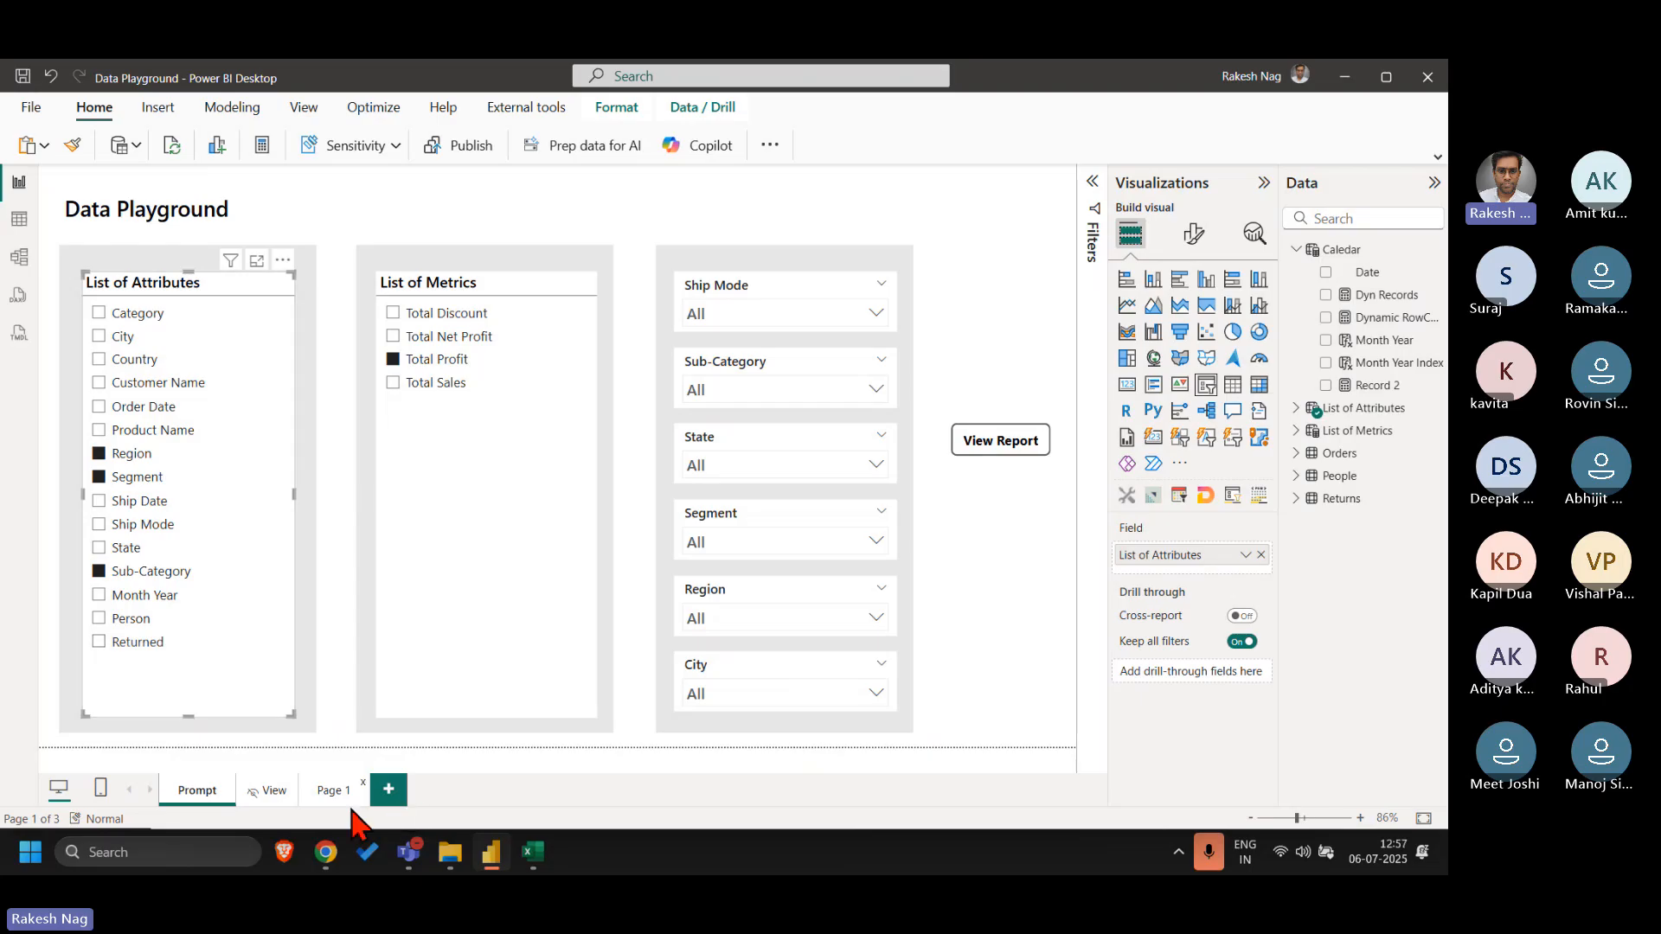
{"action": "left_click", "coordinate": [275, 792]}
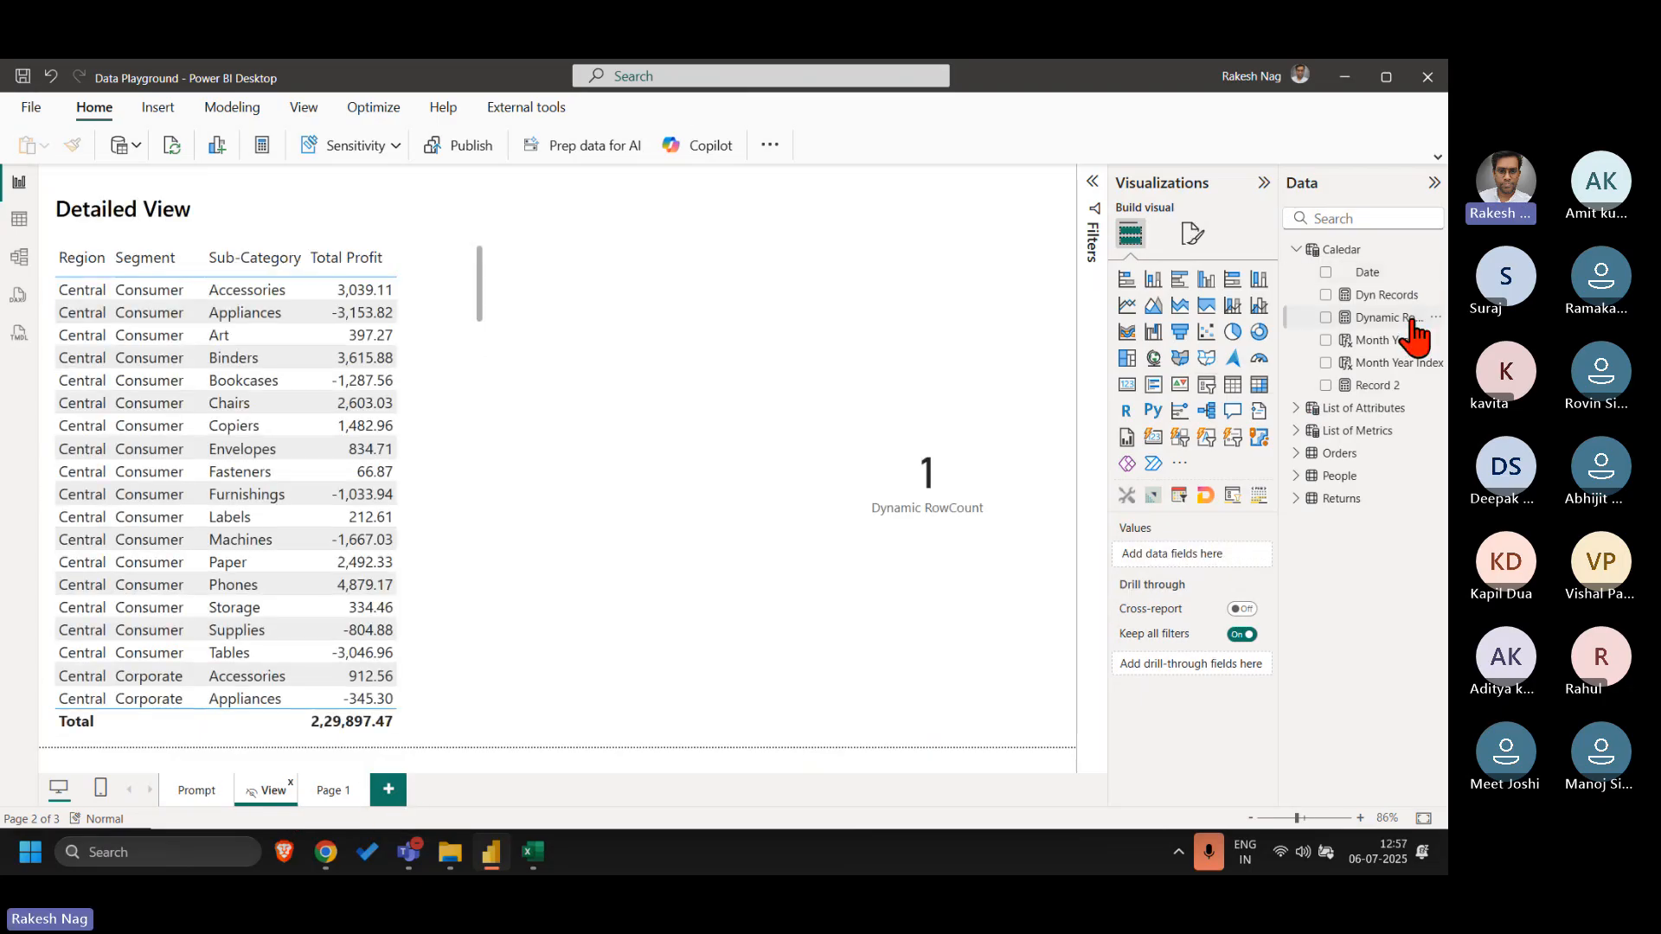
- Rewrite the Dynamic RowCount measure to begin with a variable Att that applies DISTINCT to the List of Attributes table
{"action": "left_click", "coordinate": [1385, 324]}
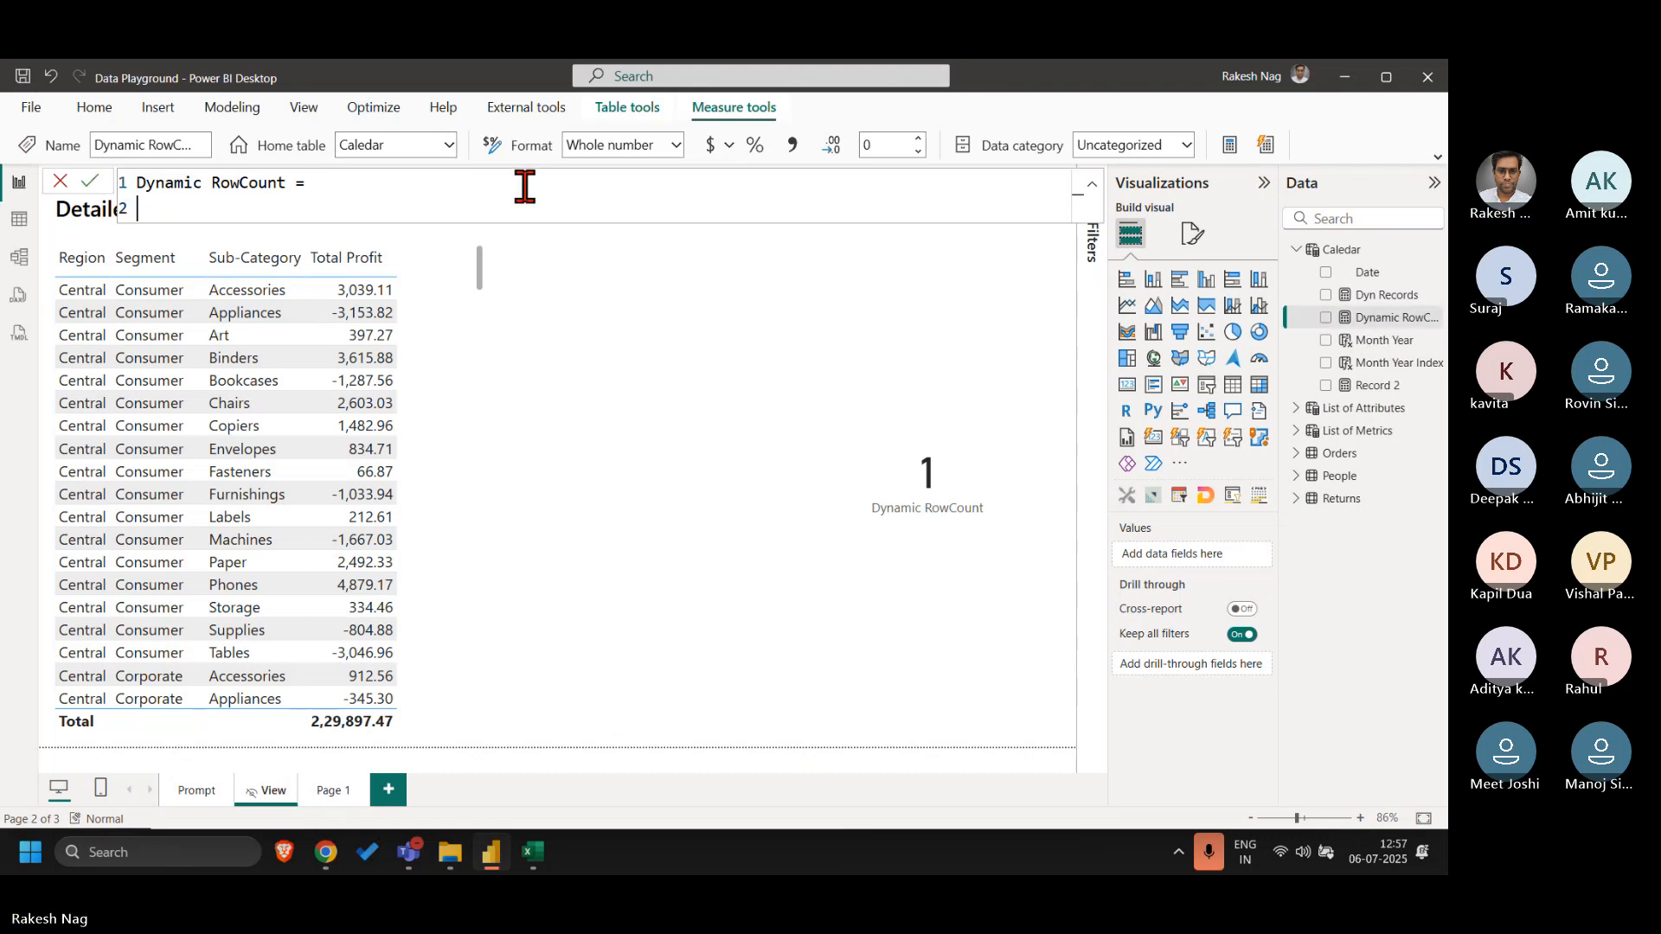
{"action": "type", "text": "Var "}
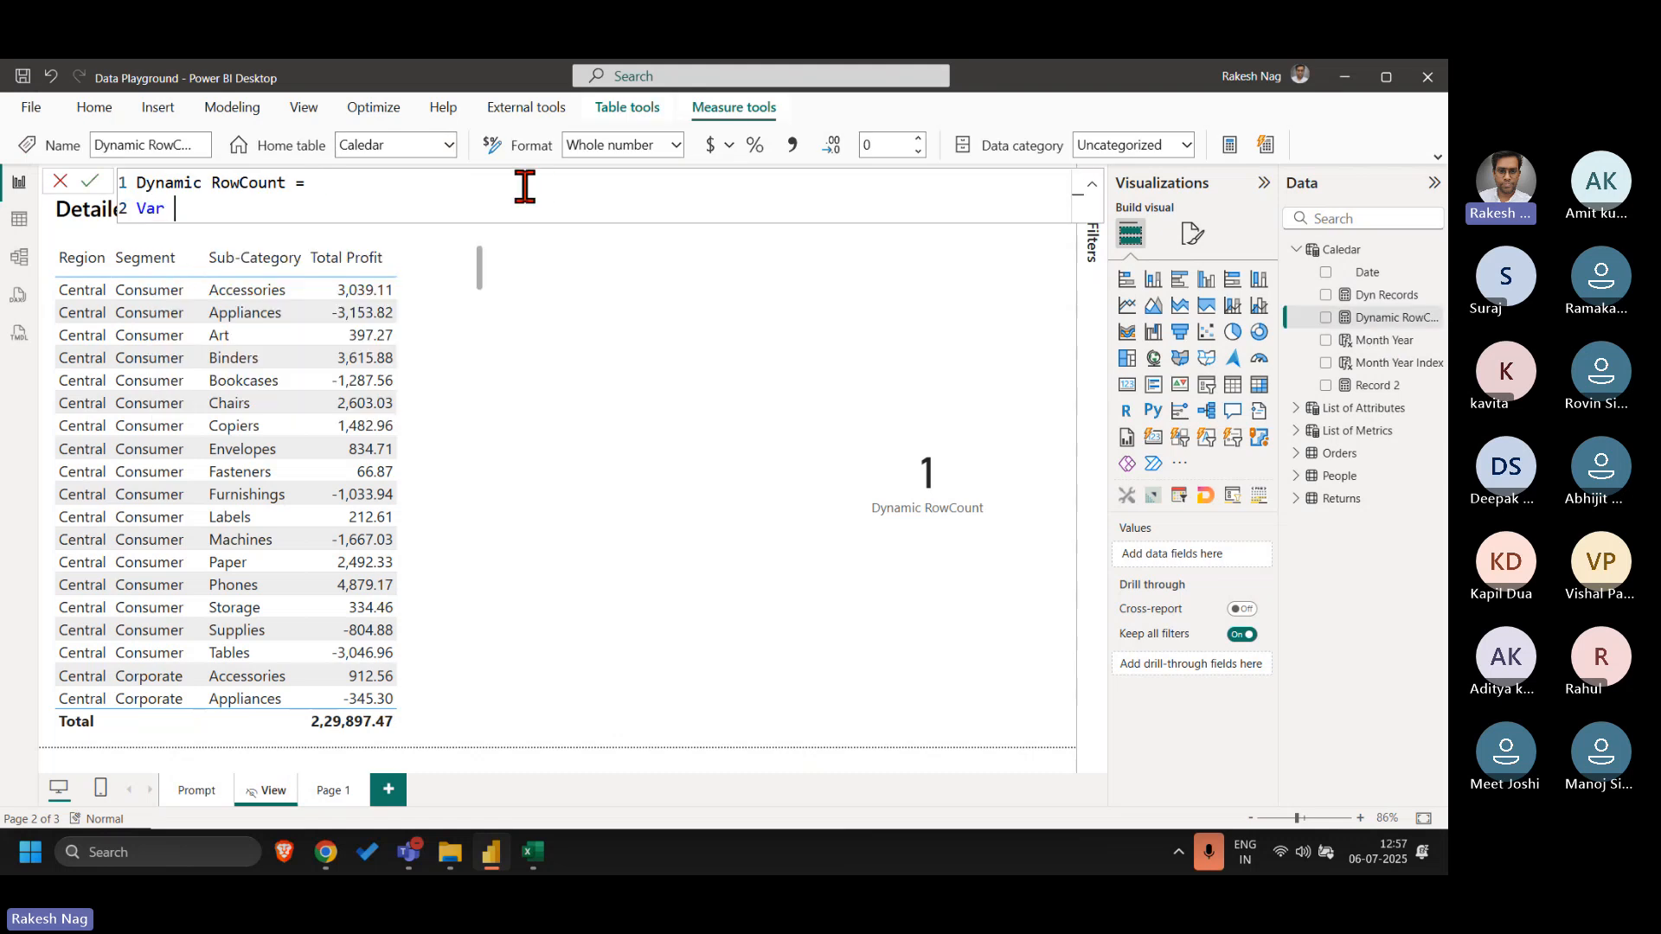
{"action": "type", "text": "Att = dis"}
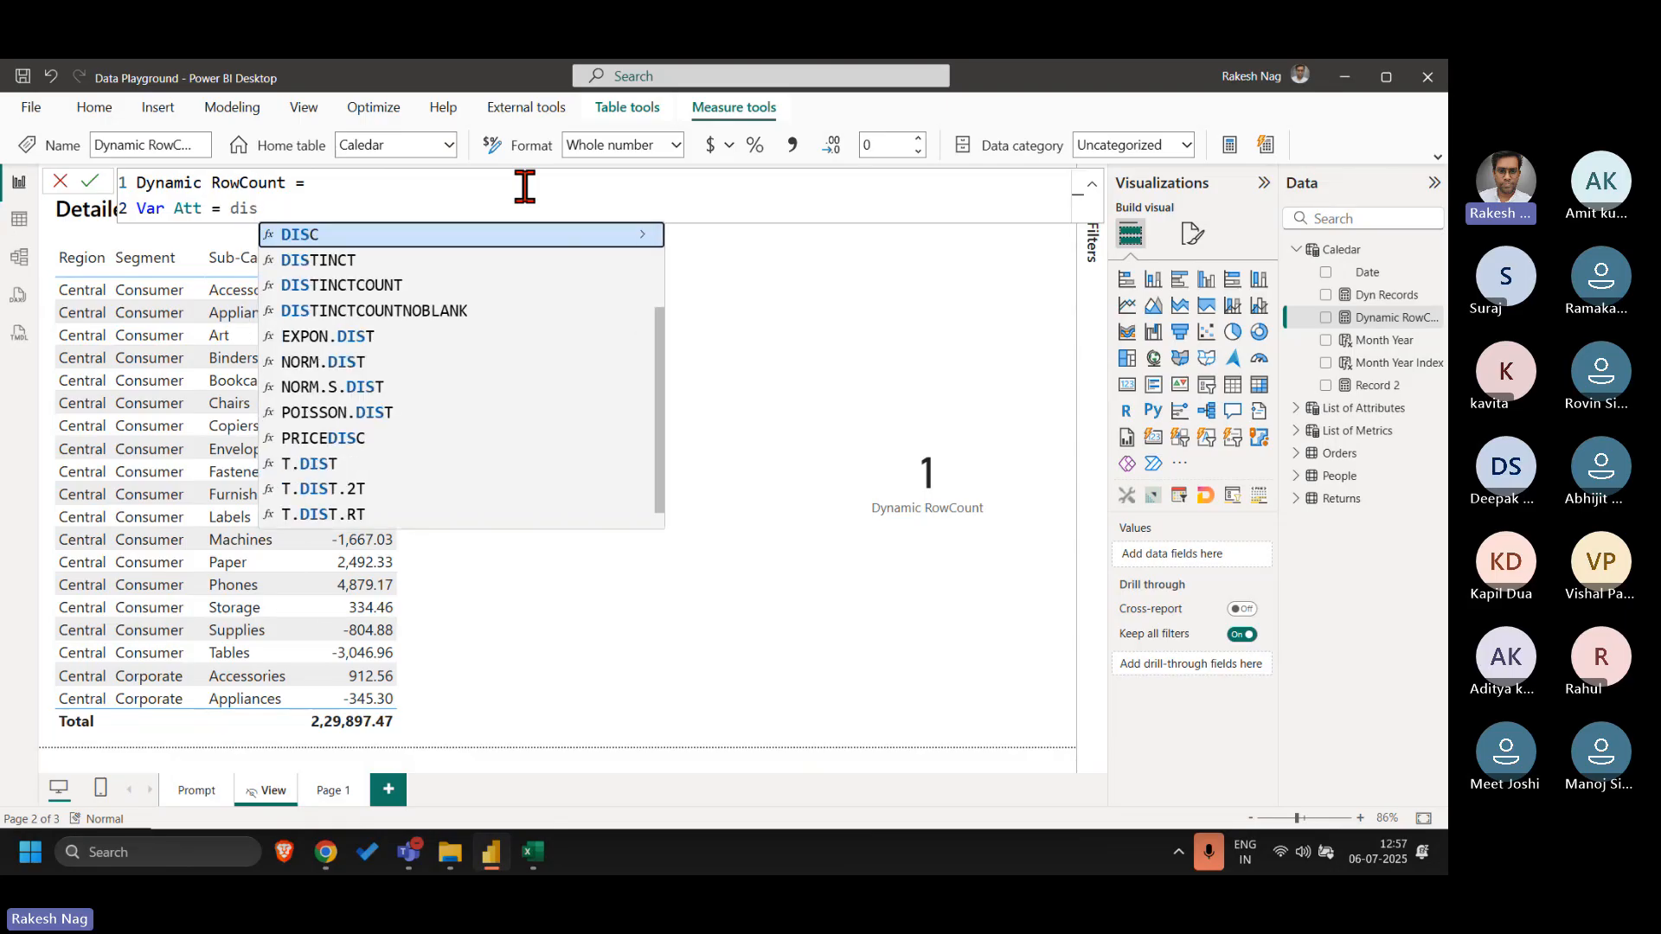
{"action": "key", "text": "Down"}
{"action": "key", "text": "Tab"}
{"action": "key", "text": "Tab"}
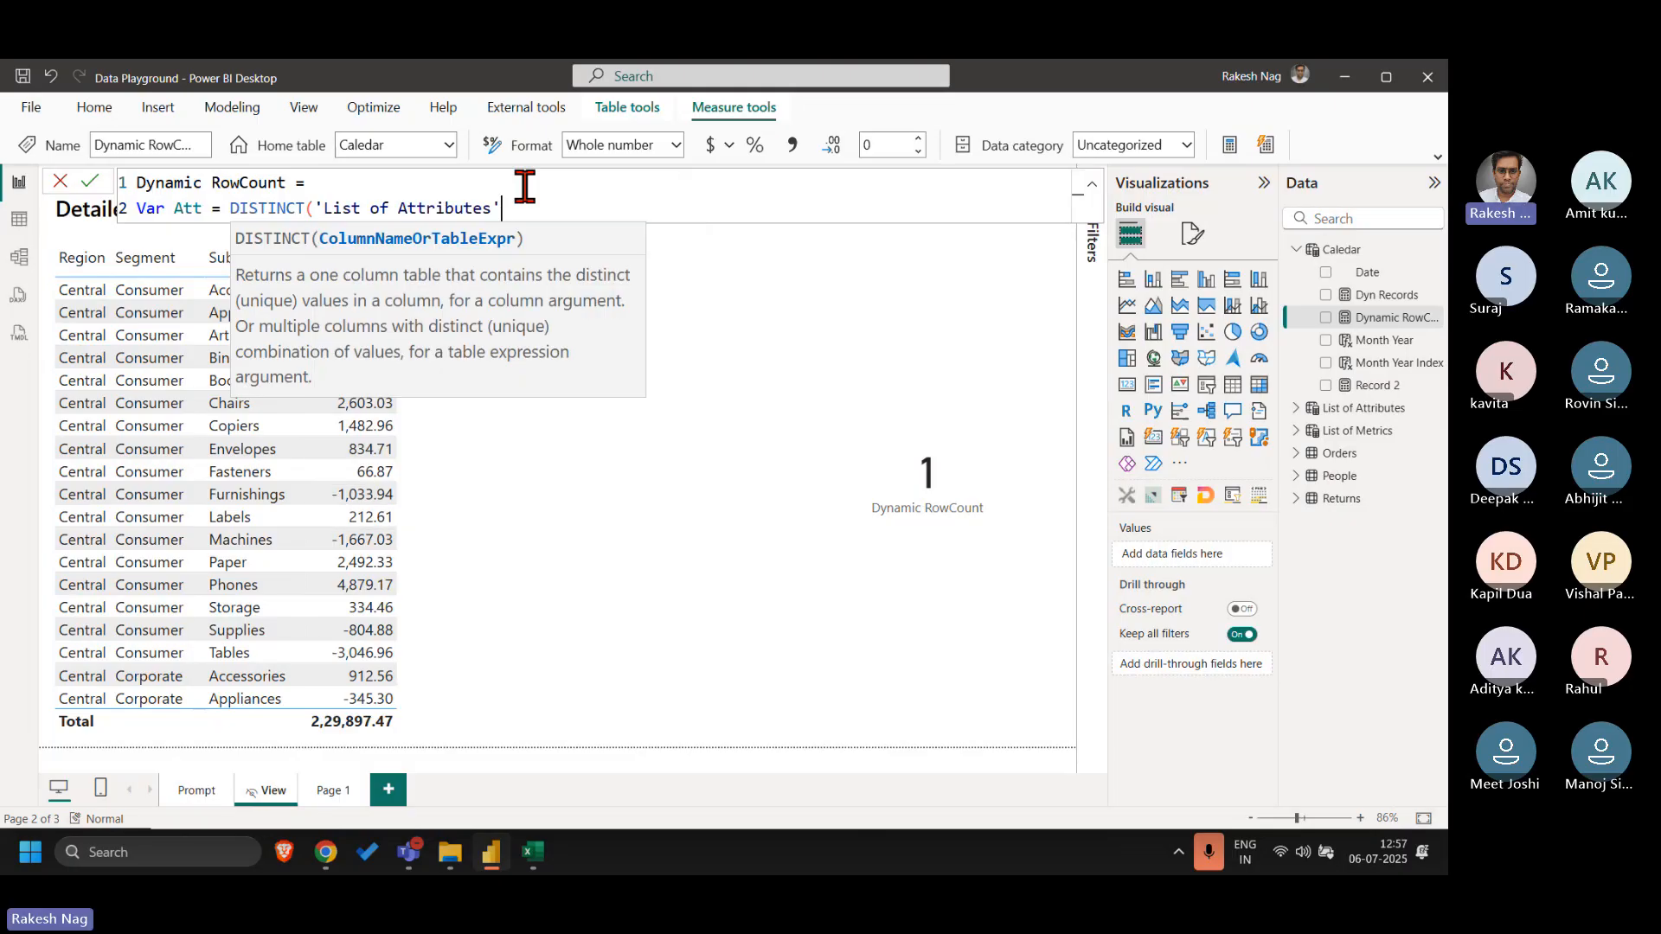
- Complete the Att variable as DISTINCT('List of Attributes'[List of Attributes Fields])
{"action": "type", "text": "["}
{"action": "key", "text": "Down"}
{"action": "key", "text": "Tab"}
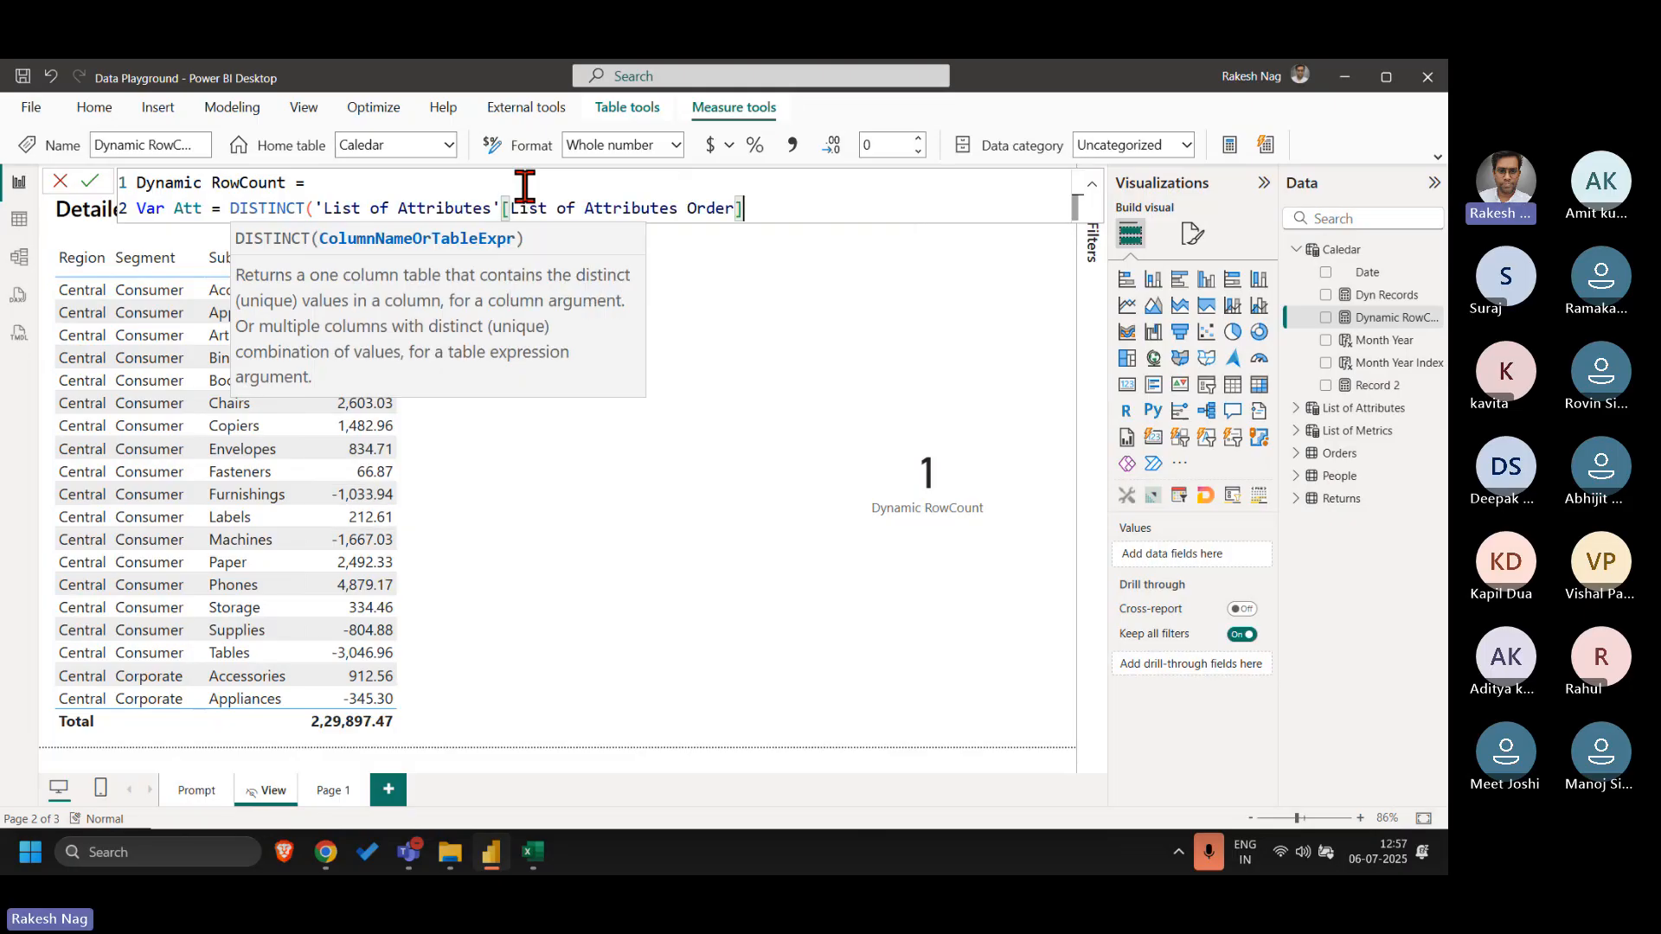
{"action": "key", "text": "BackSpace"}
{"action": "key", "text": "BackSpace"}
{"action": "key", "text": "BackSpace"}
{"action": "key", "text": "BackSpace"}
{"action": "key", "text": "BackSpace"}
{"action": "key", "text": "BackSpace"}
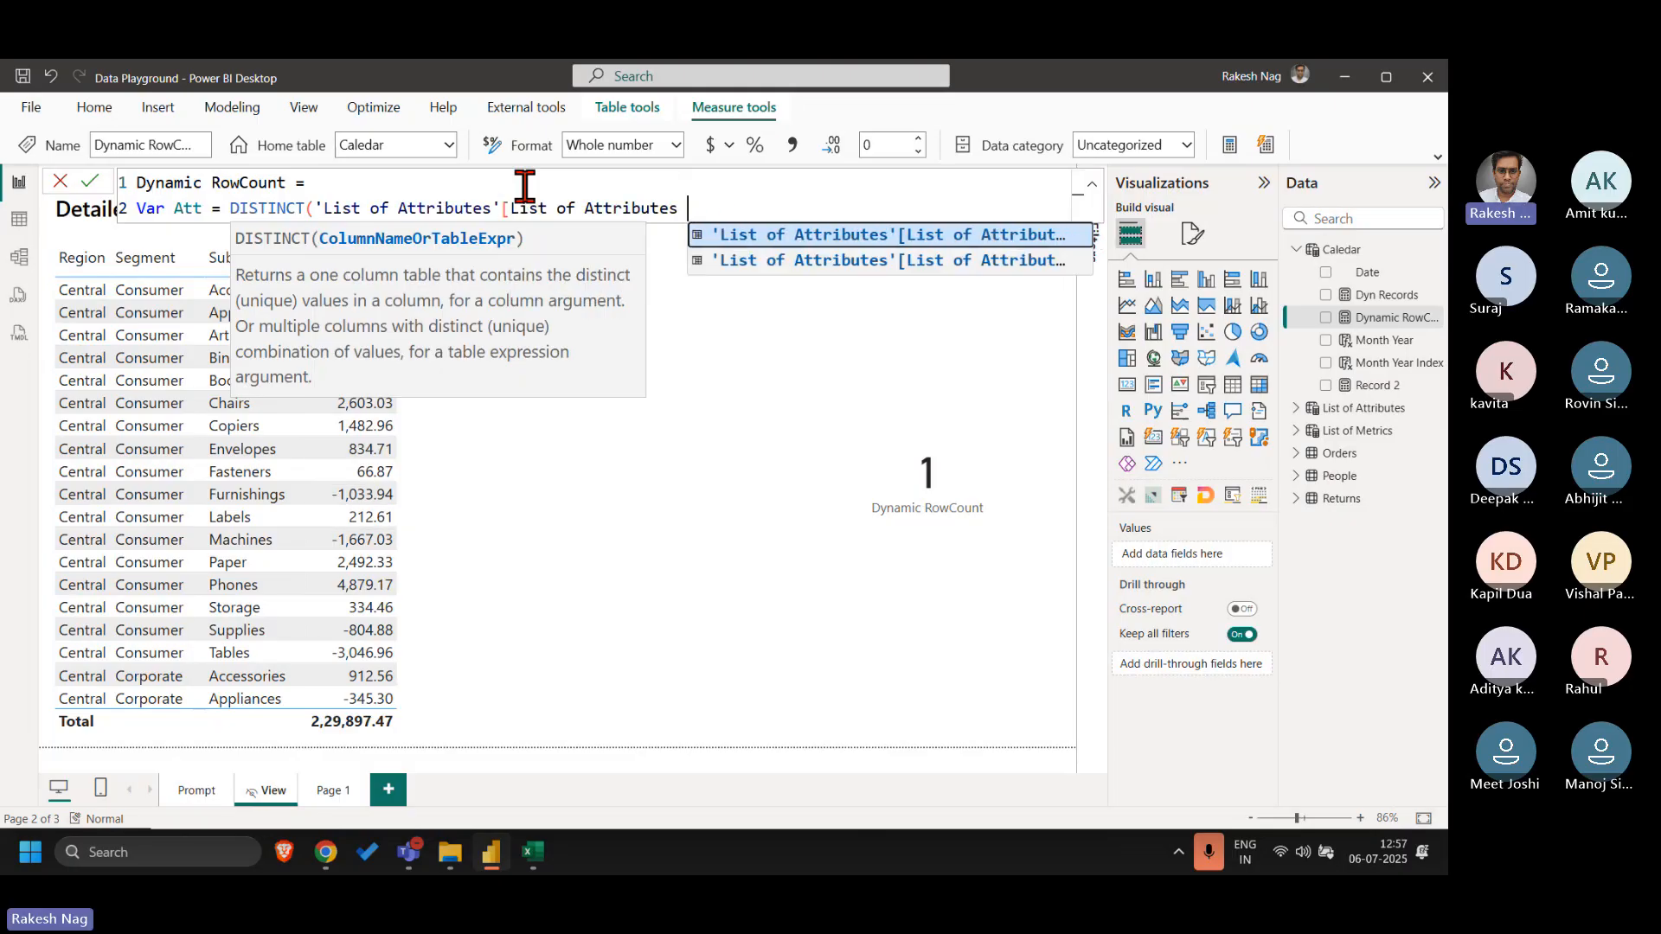
{"action": "key", "text": "Tab"}
{"action": "type", "text": ")"}
{"action": "key", "text": "shift+Return"}
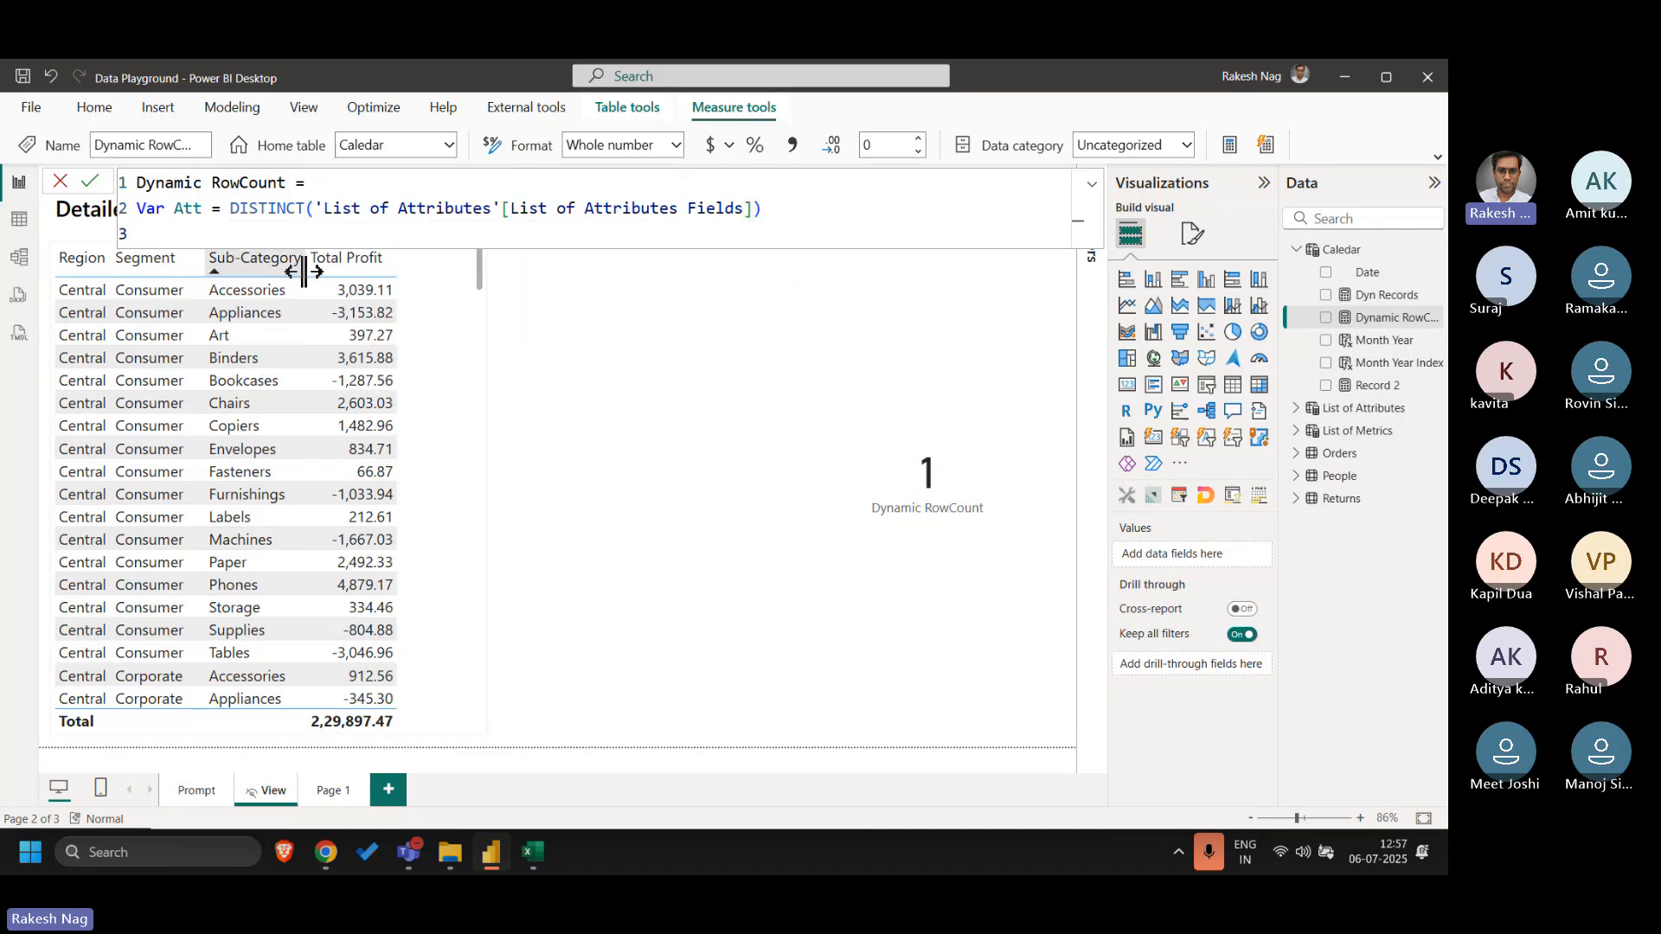
- Add a RETURN clause giving 1 as a placeholder result and commit the Dynamic RowCount measure
{"action": "type", "text": "re"}
{"action": "key", "text": "Tab"}
{"action": "key", "text": "shift+Return"}
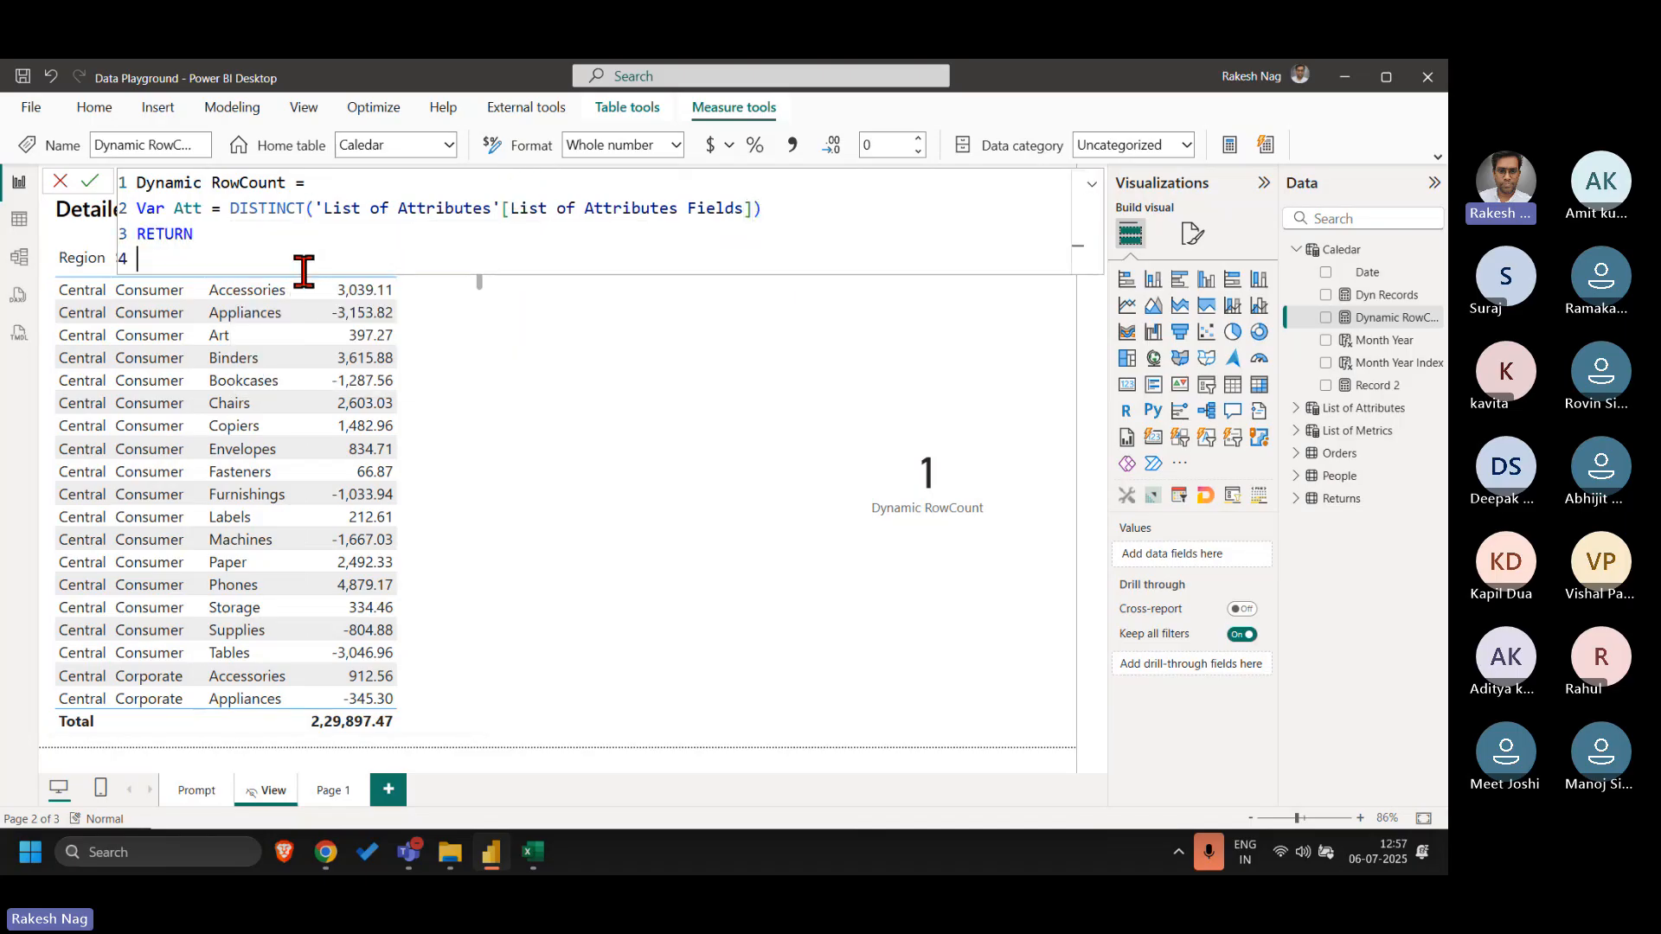
{"action": "type", "text": "1"}
{"action": "key", "text": "Return"}
- Examine the List of Attributes Fields column in the table data and compare it with the attributes on the Prompt page
{"action": "left_click", "coordinate": [21, 220]}
{"action": "left_click", "coordinate": [1306, 408]}
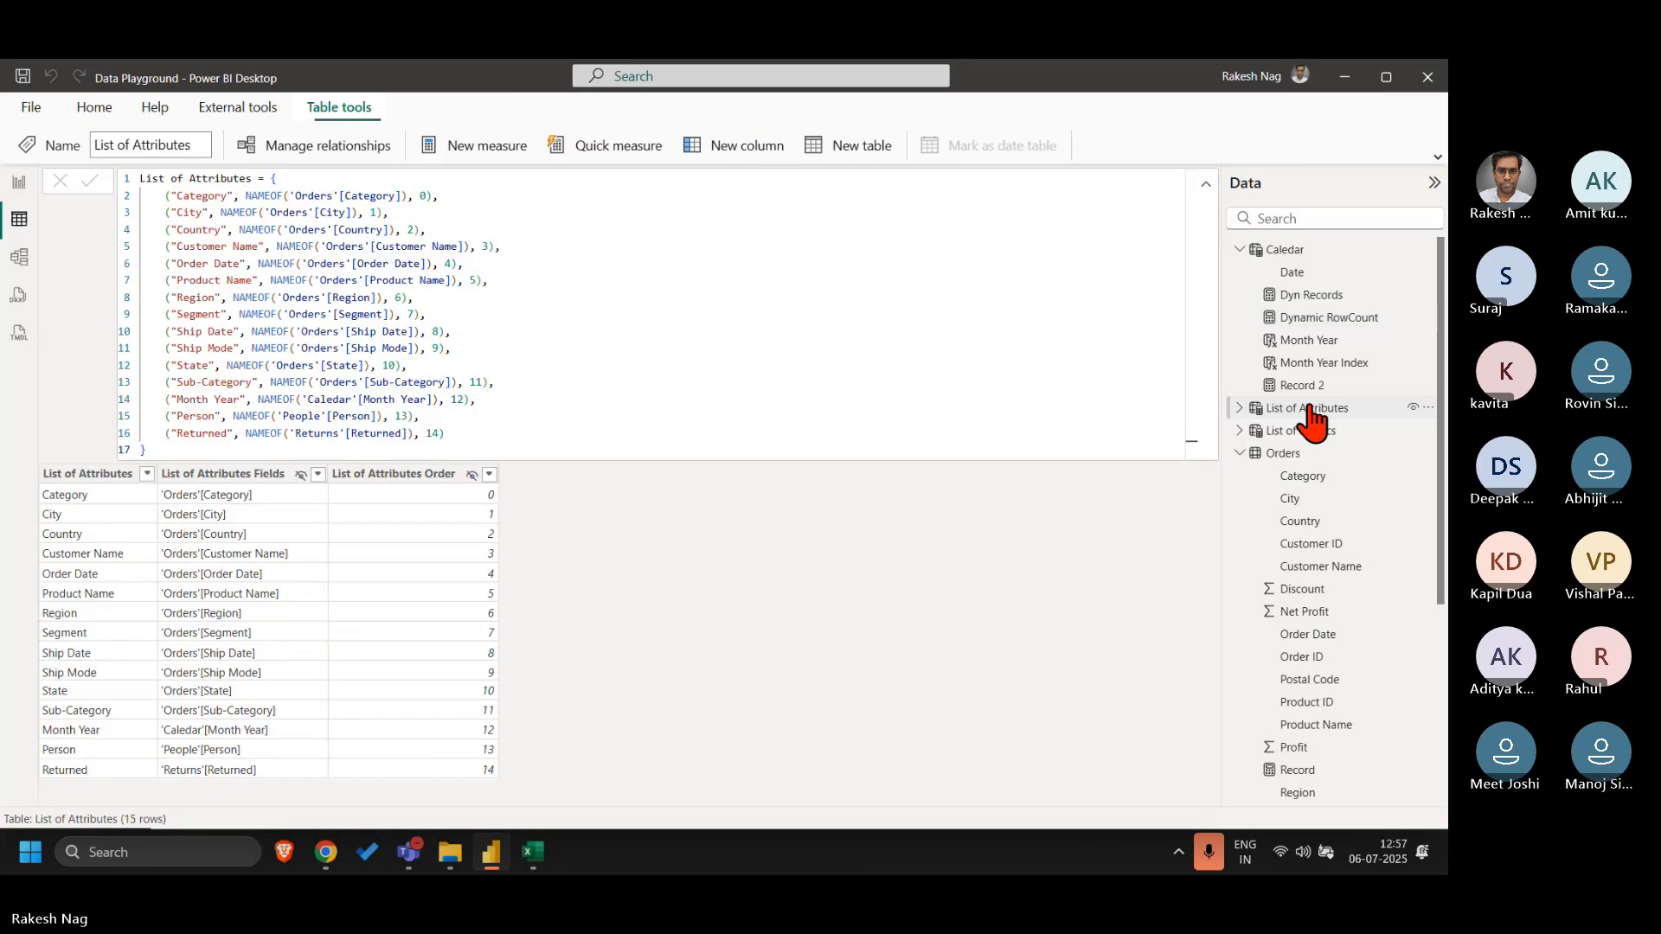
{"action": "left_click", "coordinate": [1205, 185]}
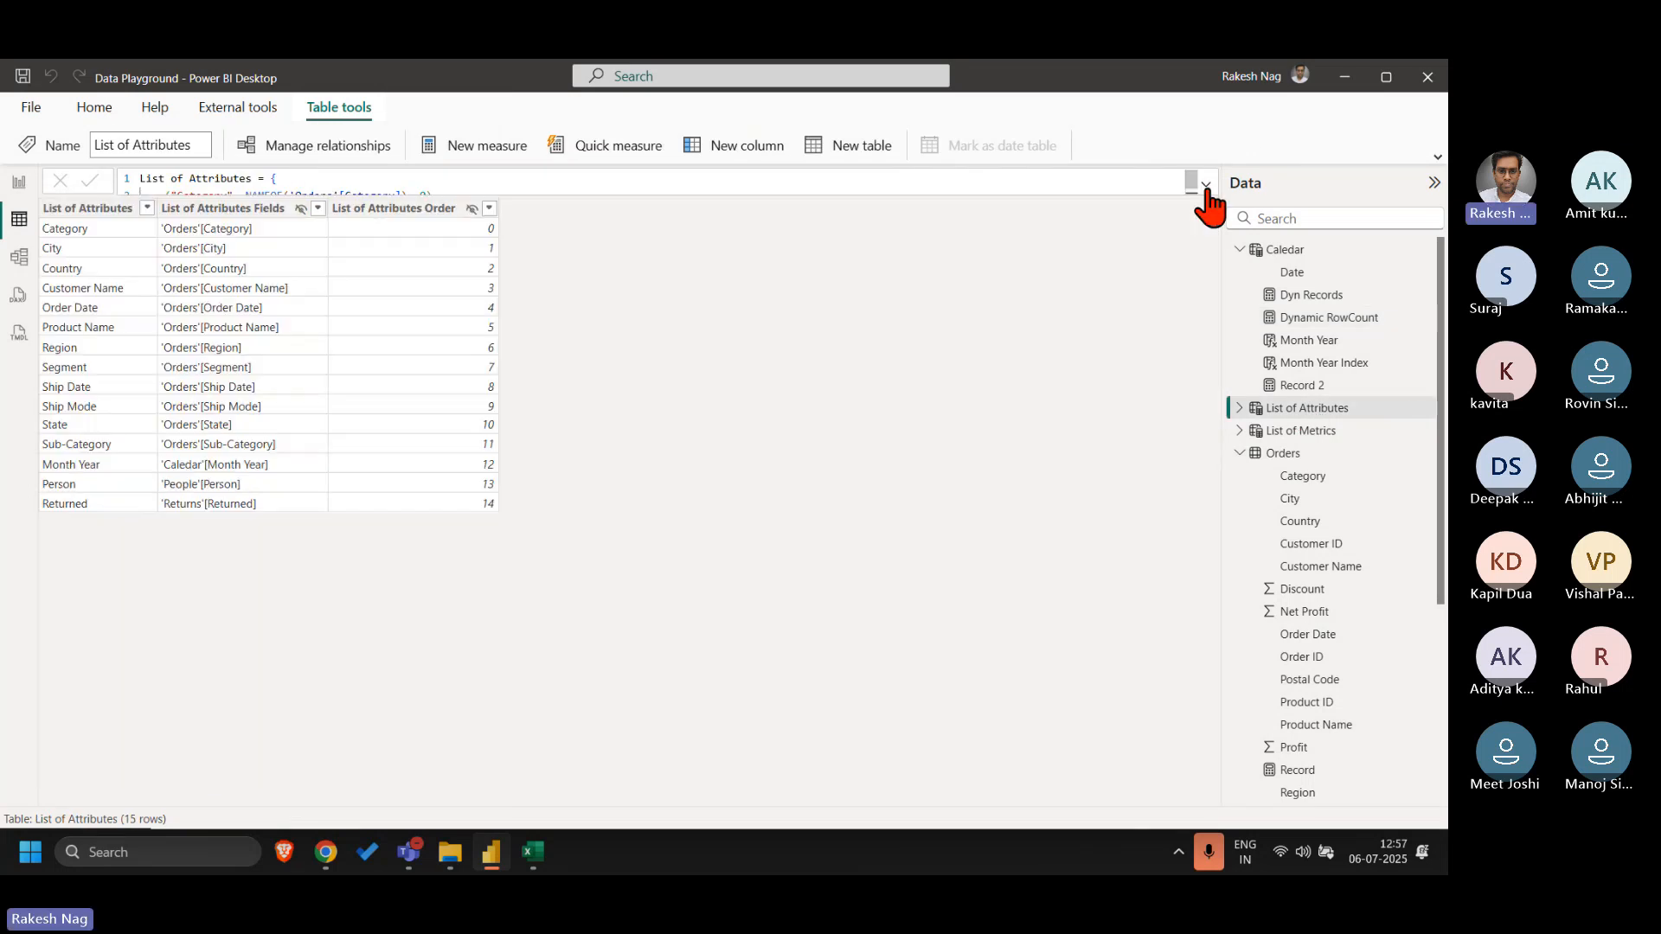
{"action": "left_click", "coordinate": [270, 209]}
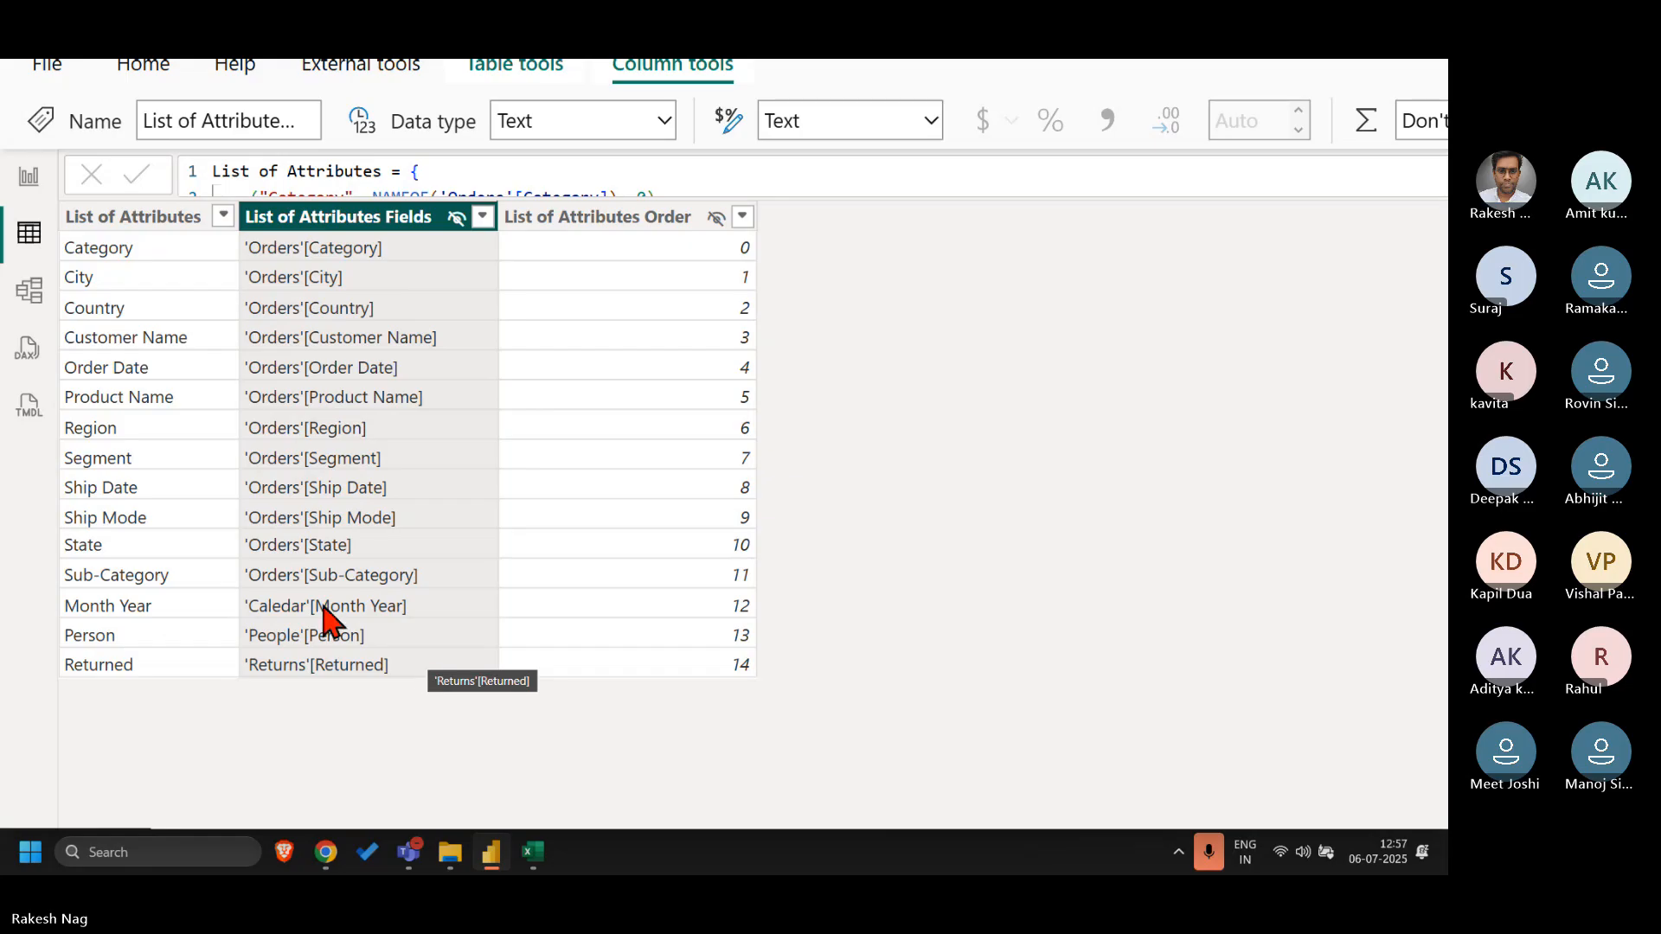
{"action": "left_click", "coordinate": [28, 175]}
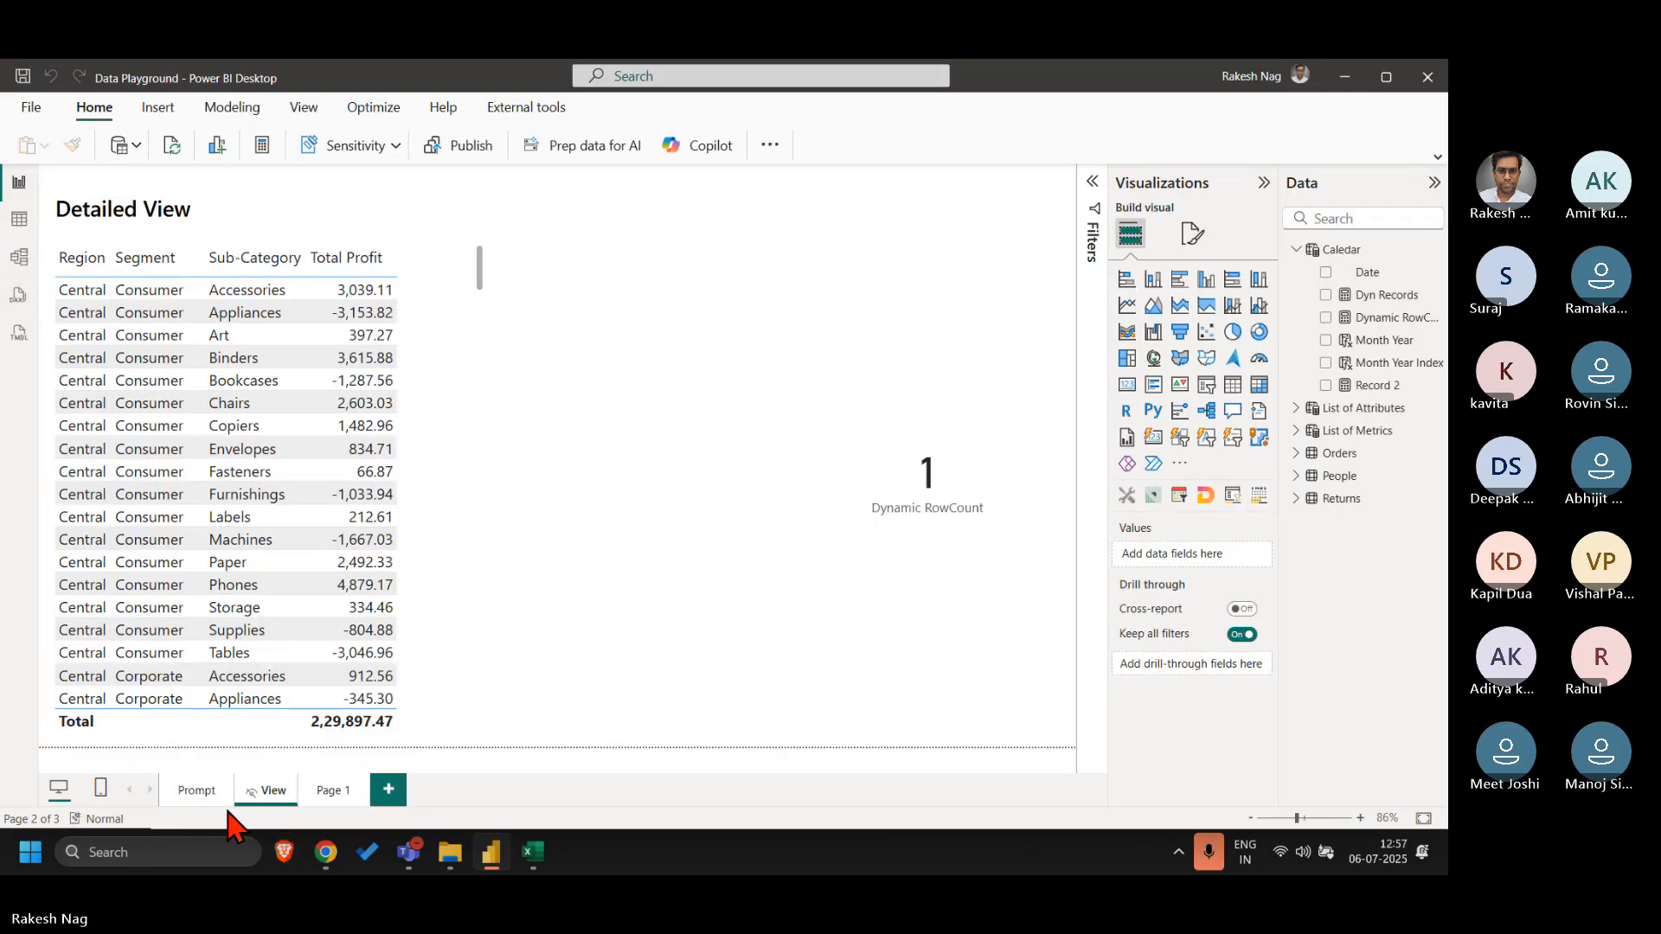
{"action": "left_click", "coordinate": [195, 792]}
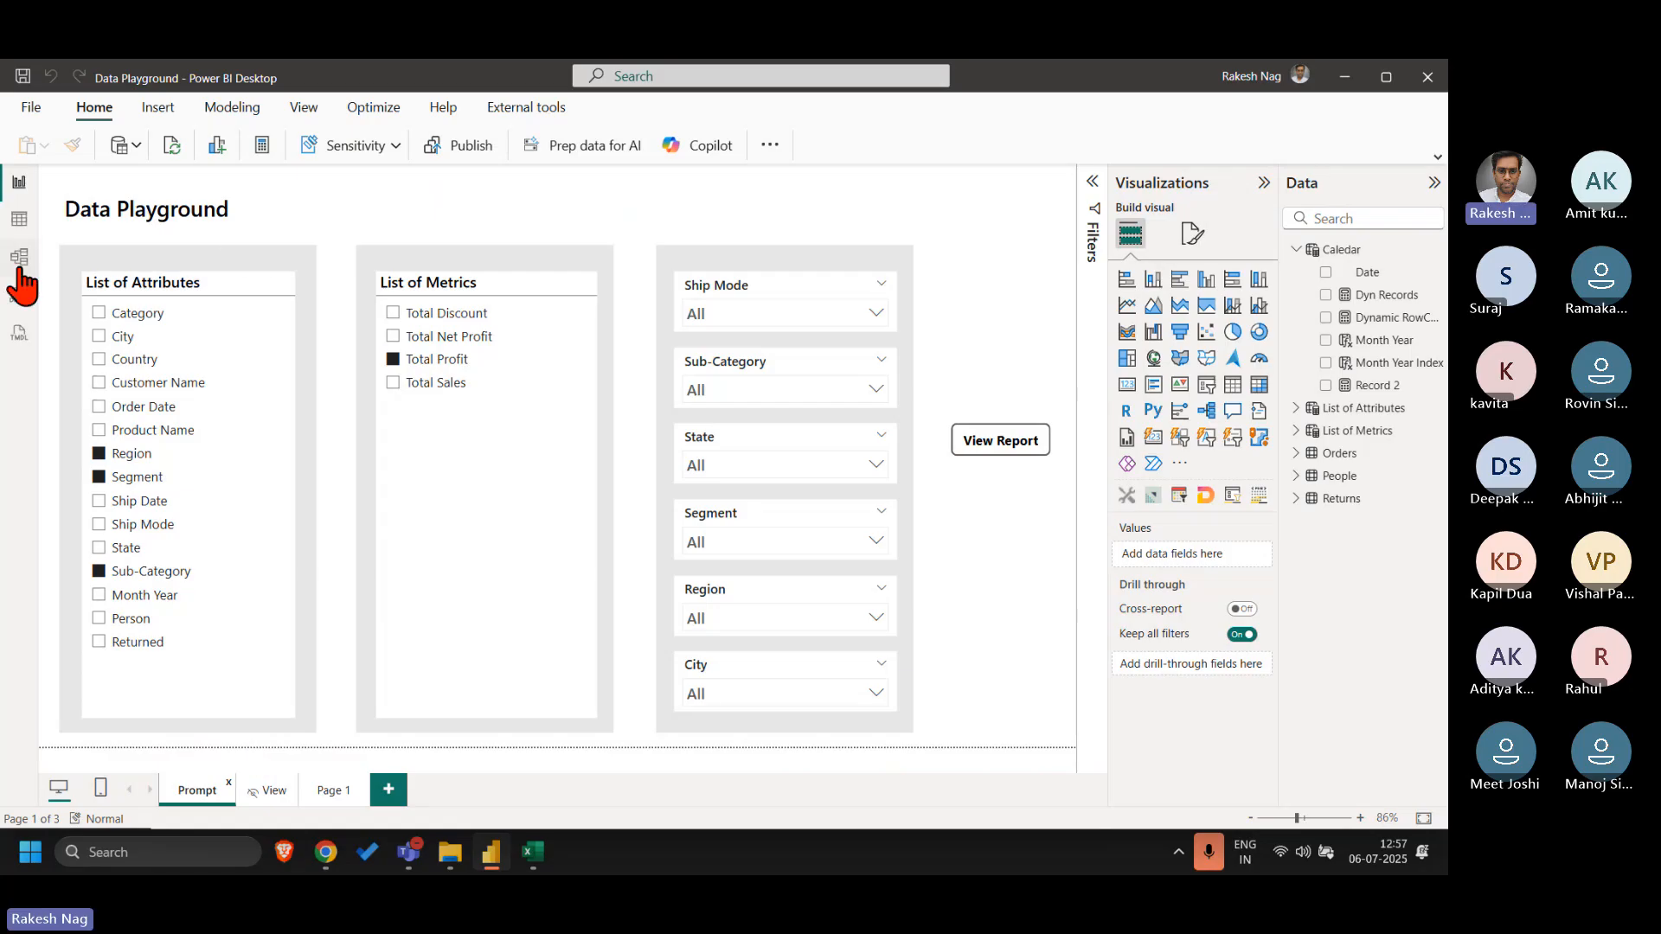
{"action": "left_click", "coordinate": [19, 218]}
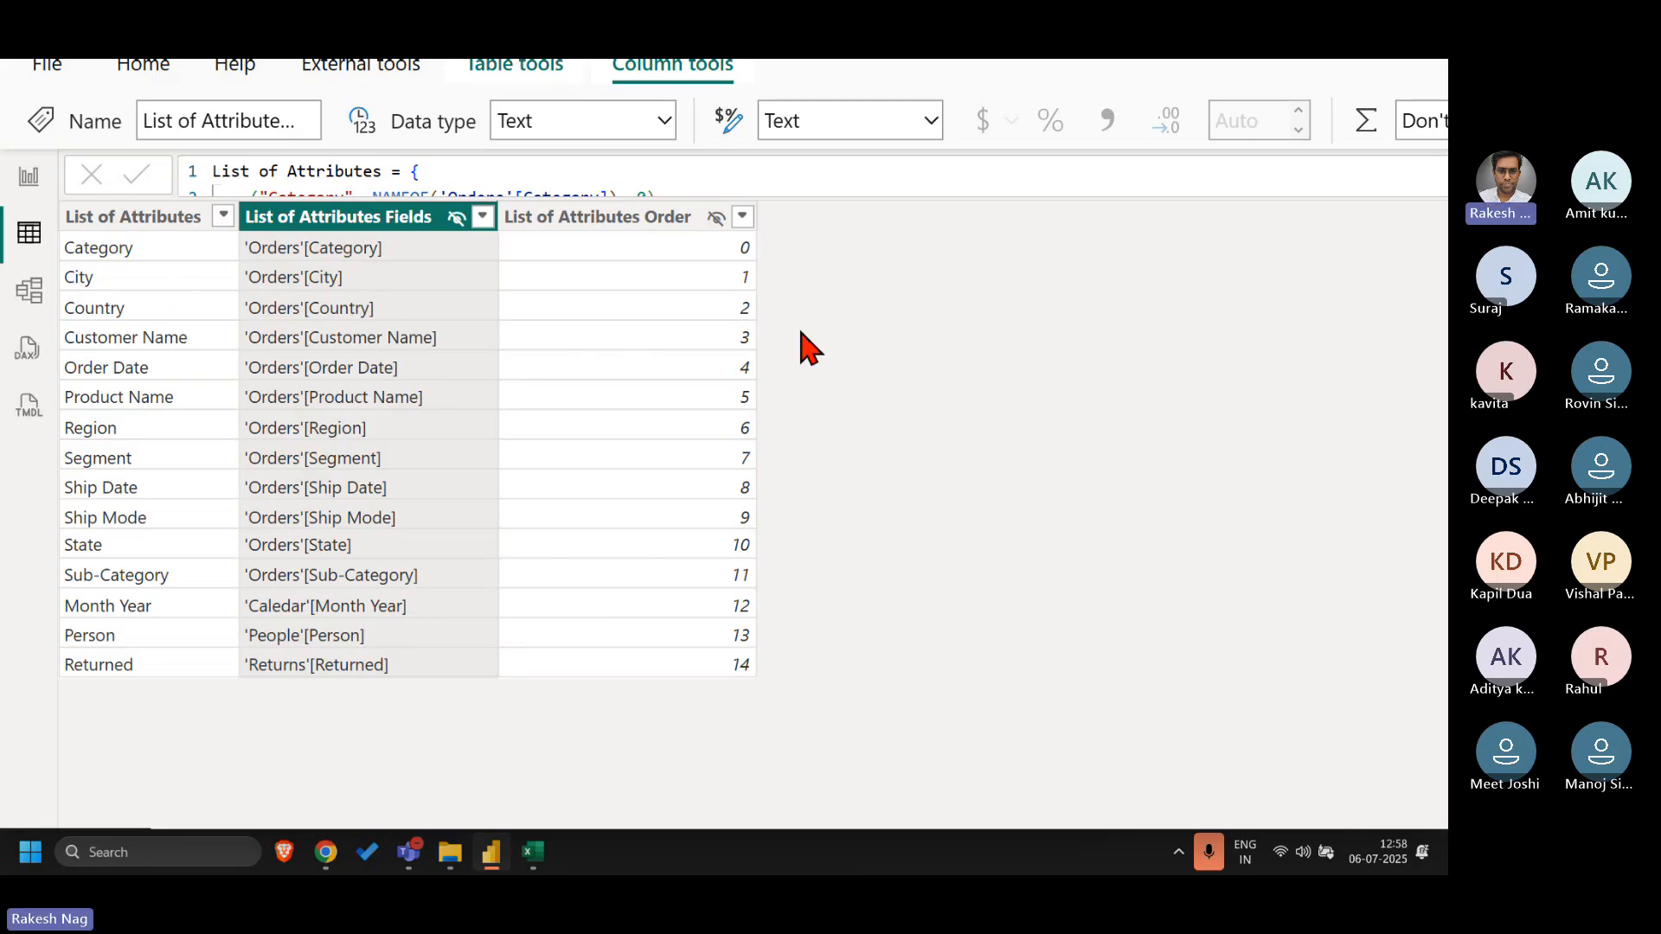
{"action": "left_click", "coordinate": [28, 181]}
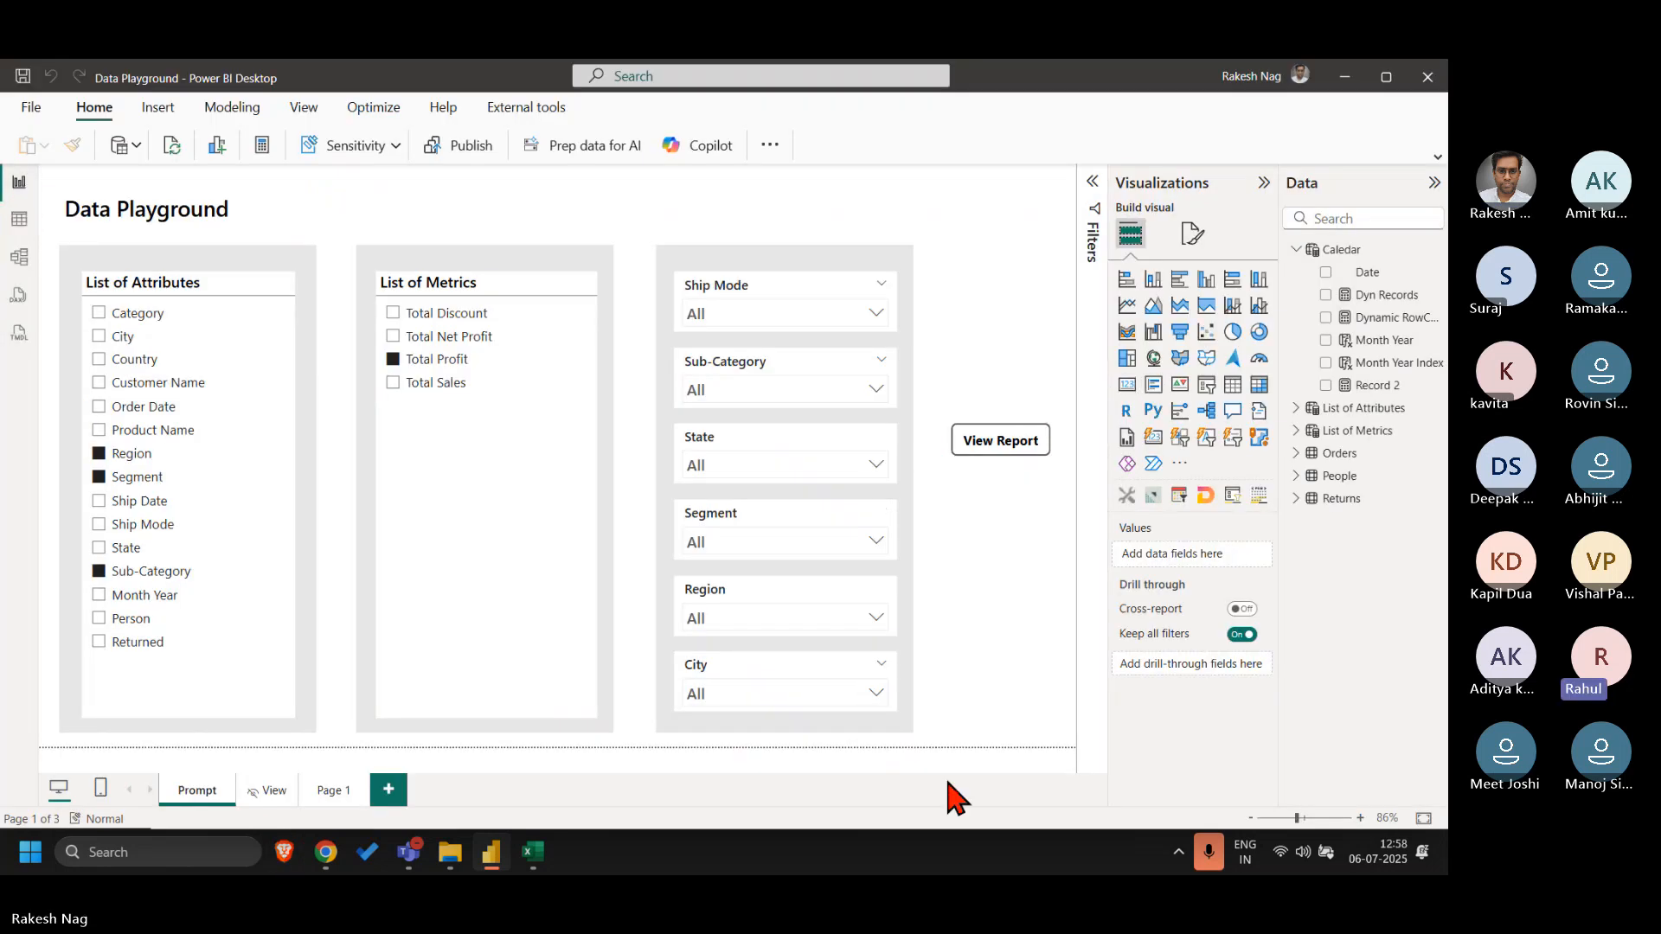
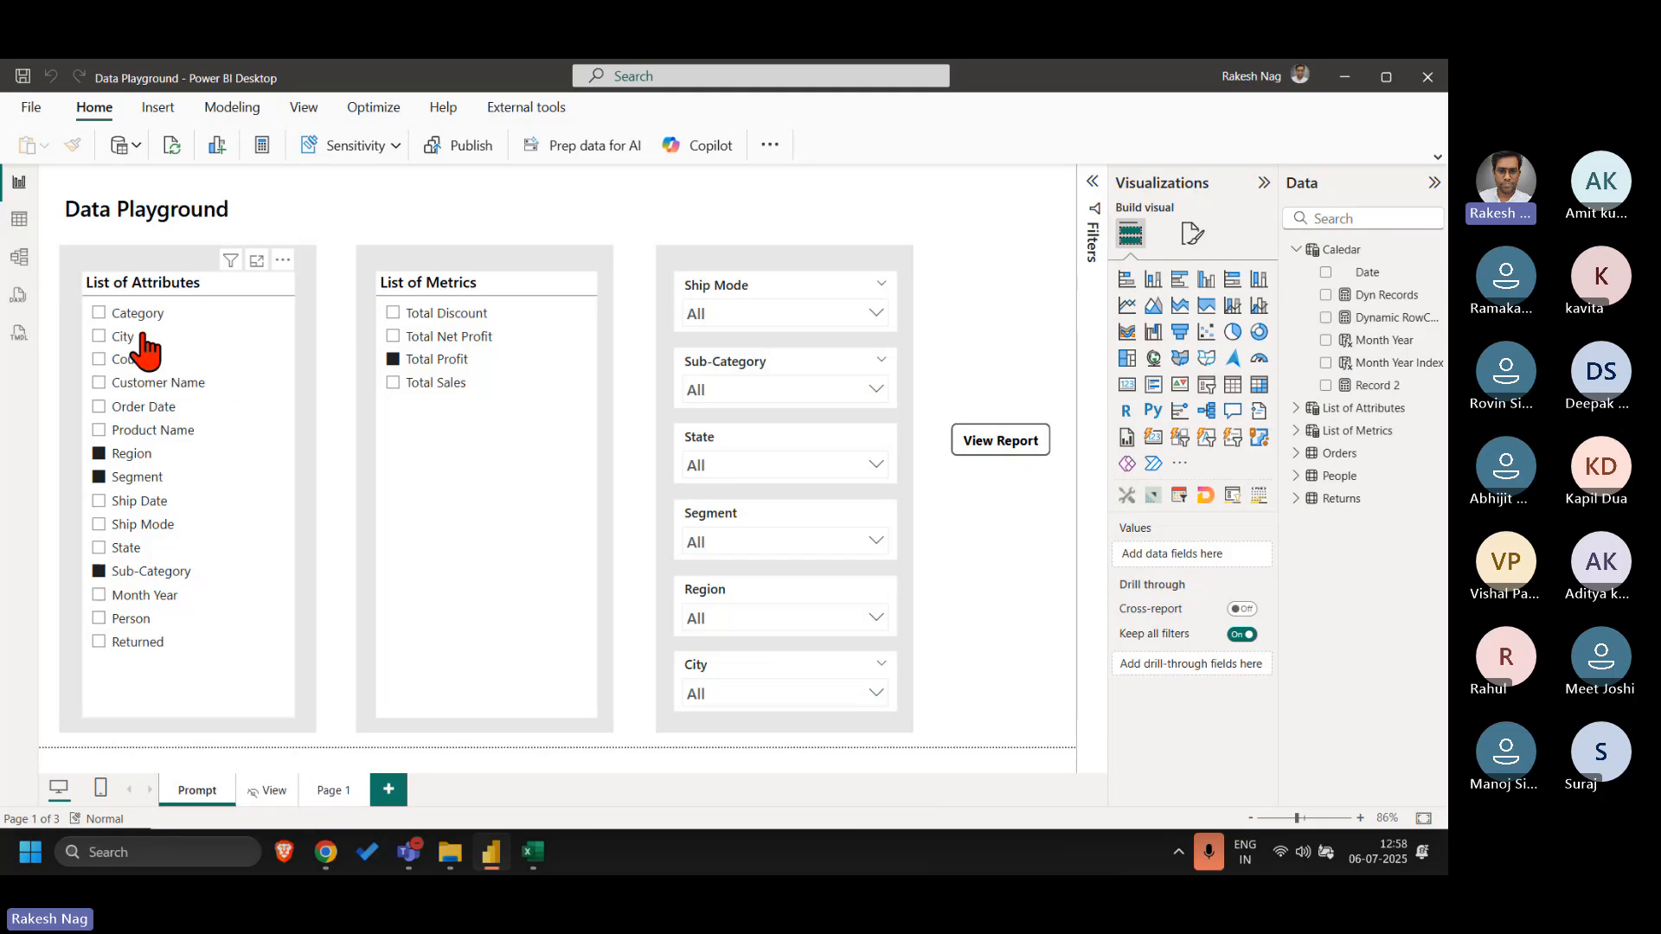
- Change the Dynamic RowCount measure to return COUNTROWS(Att) and commit it
{"action": "left_click", "coordinate": [1387, 320]}
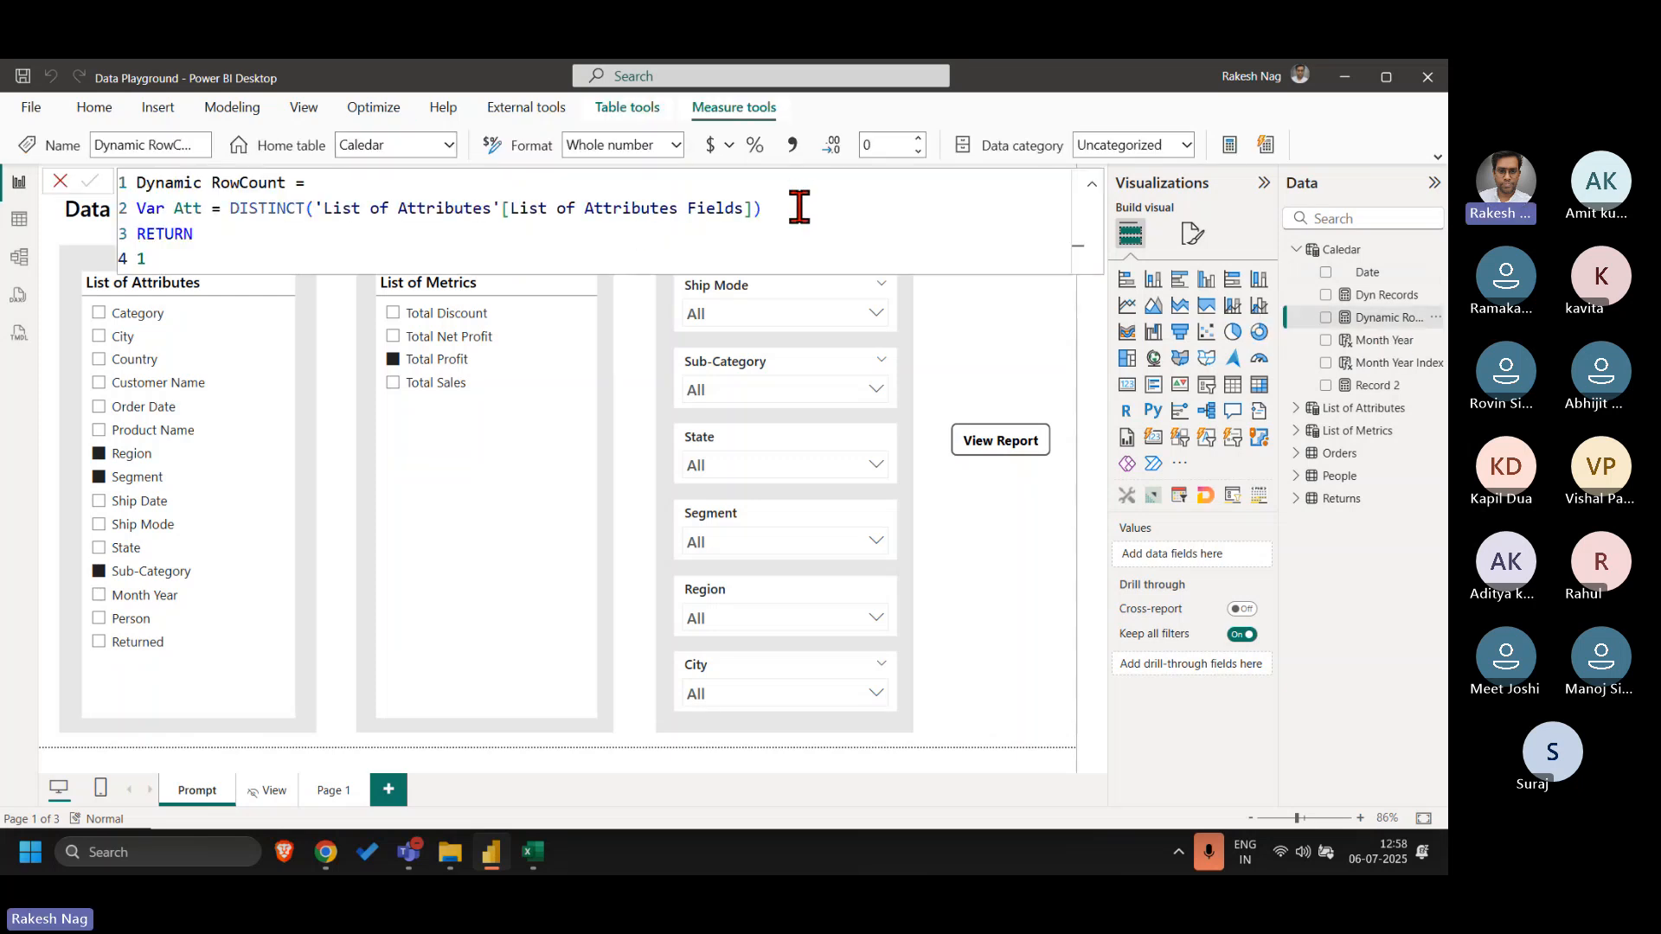
{"action": "left_click_drag", "start_coordinate": [765, 209], "coordinate": [167, 211]}
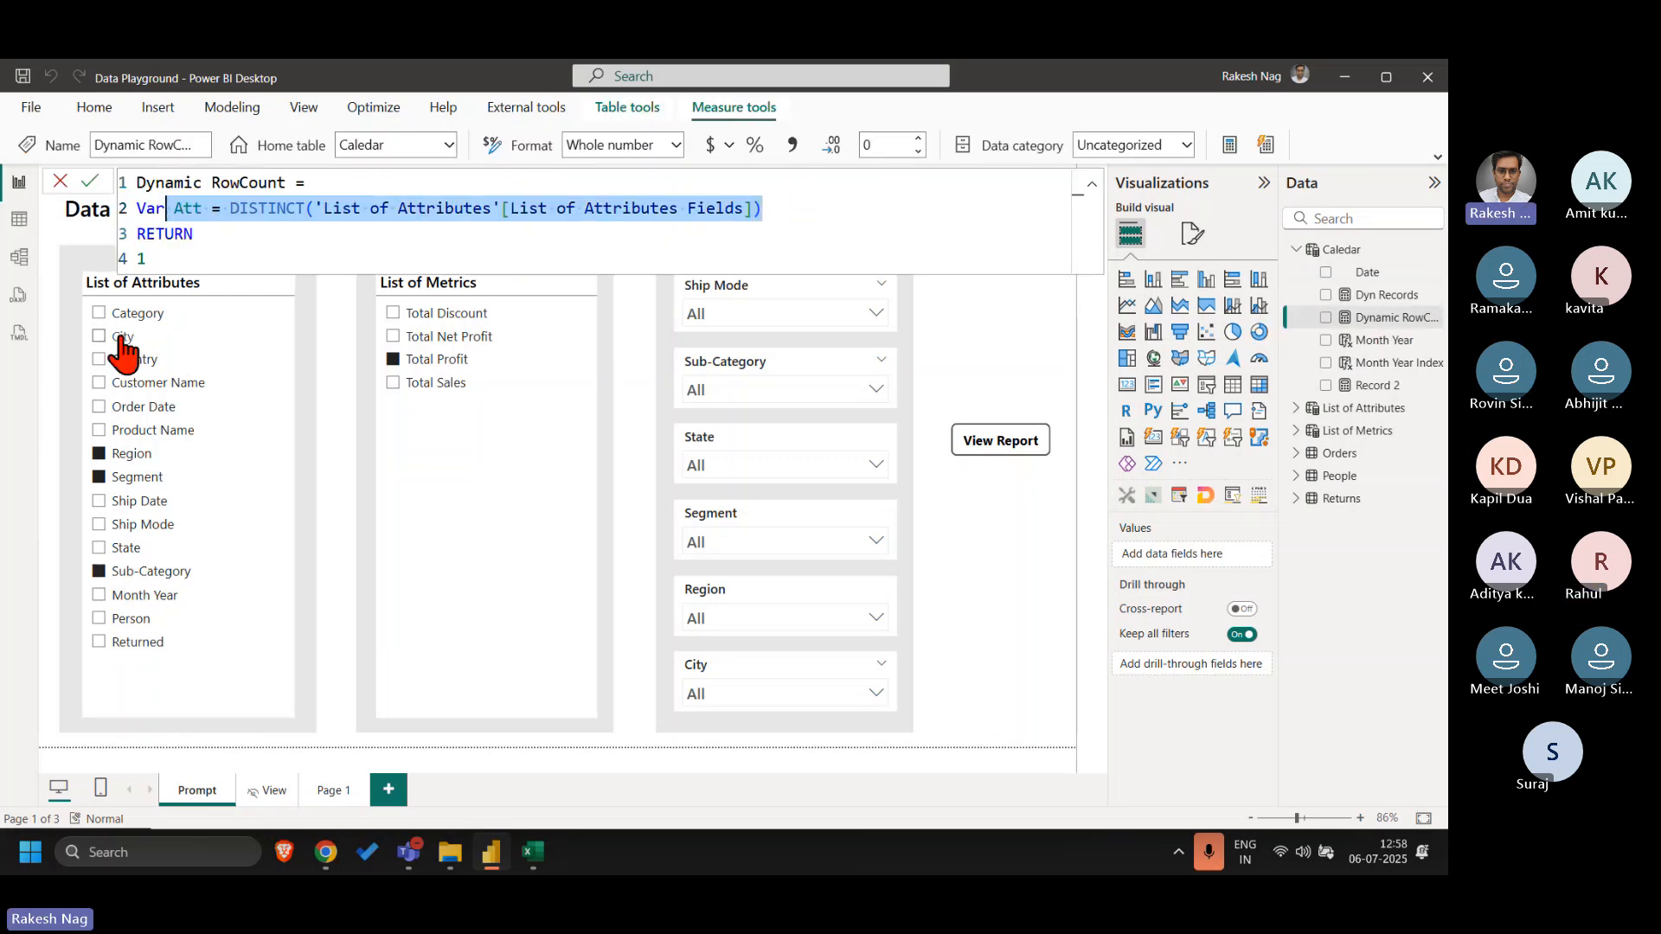
{"action": "left_click", "coordinate": [636, 256]}
{"action": "key", "text": "BackSpace"}
{"action": "type", "text": "C"}
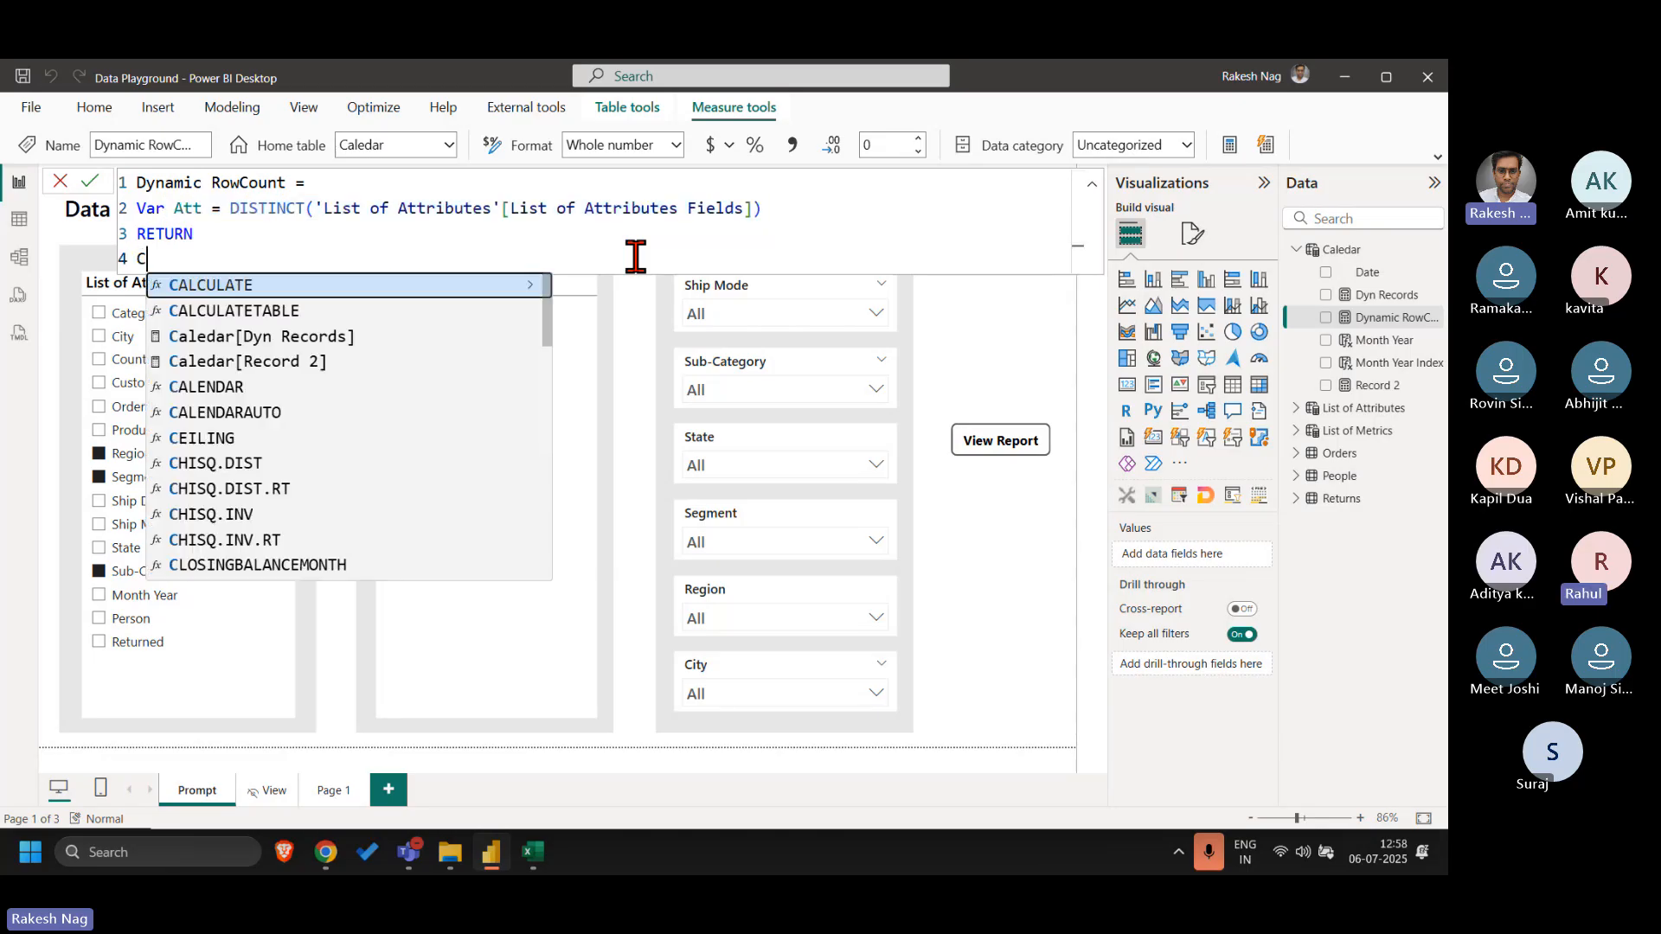
{"action": "type", "text": "ountr"}
{"action": "key", "text": "Tab"}
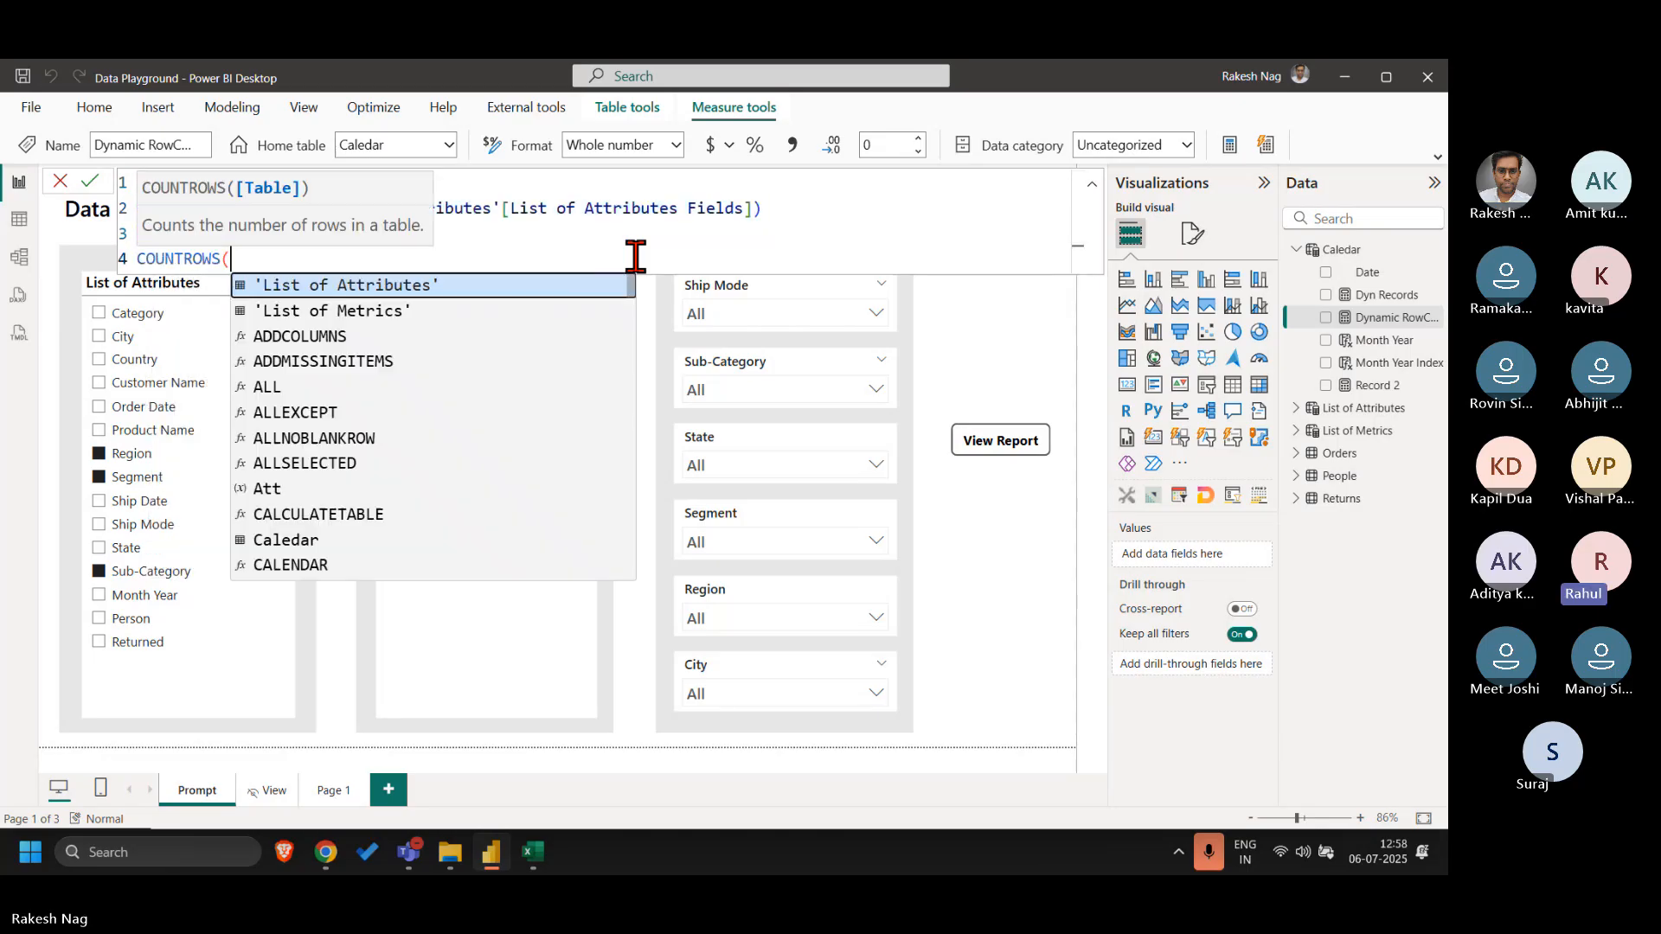
{"action": "type", "text": "att"}
{"action": "key", "text": "Tab"}
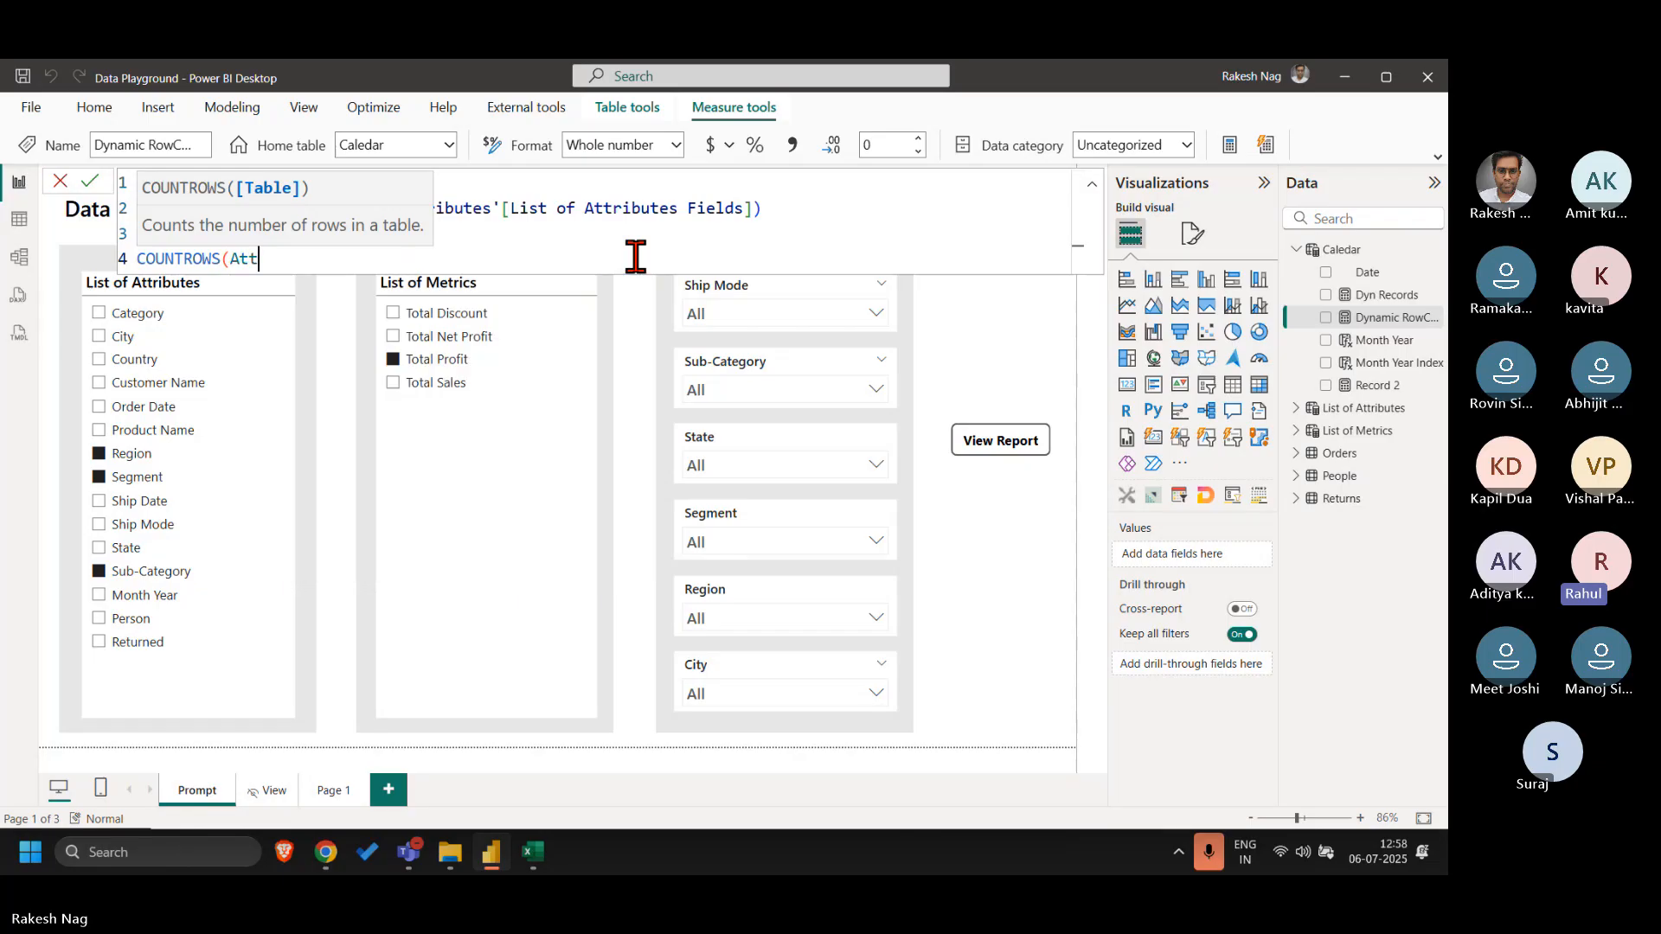
{"action": "type", "text": ")"}
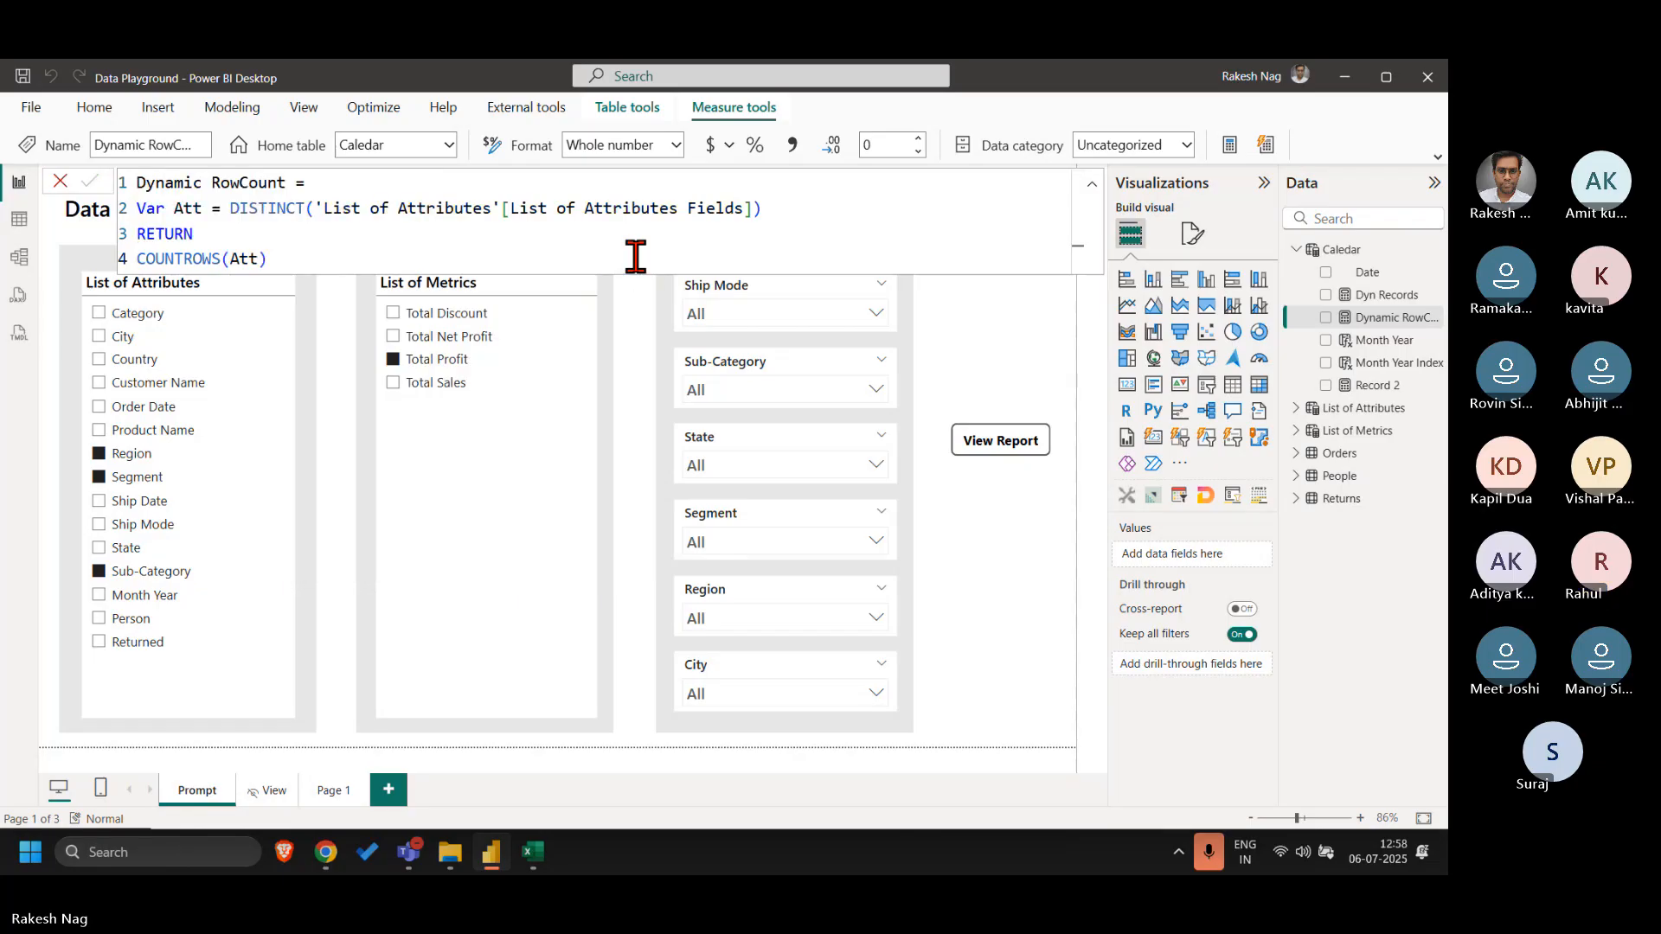
{"action": "left_click", "coordinate": [64, 181]}
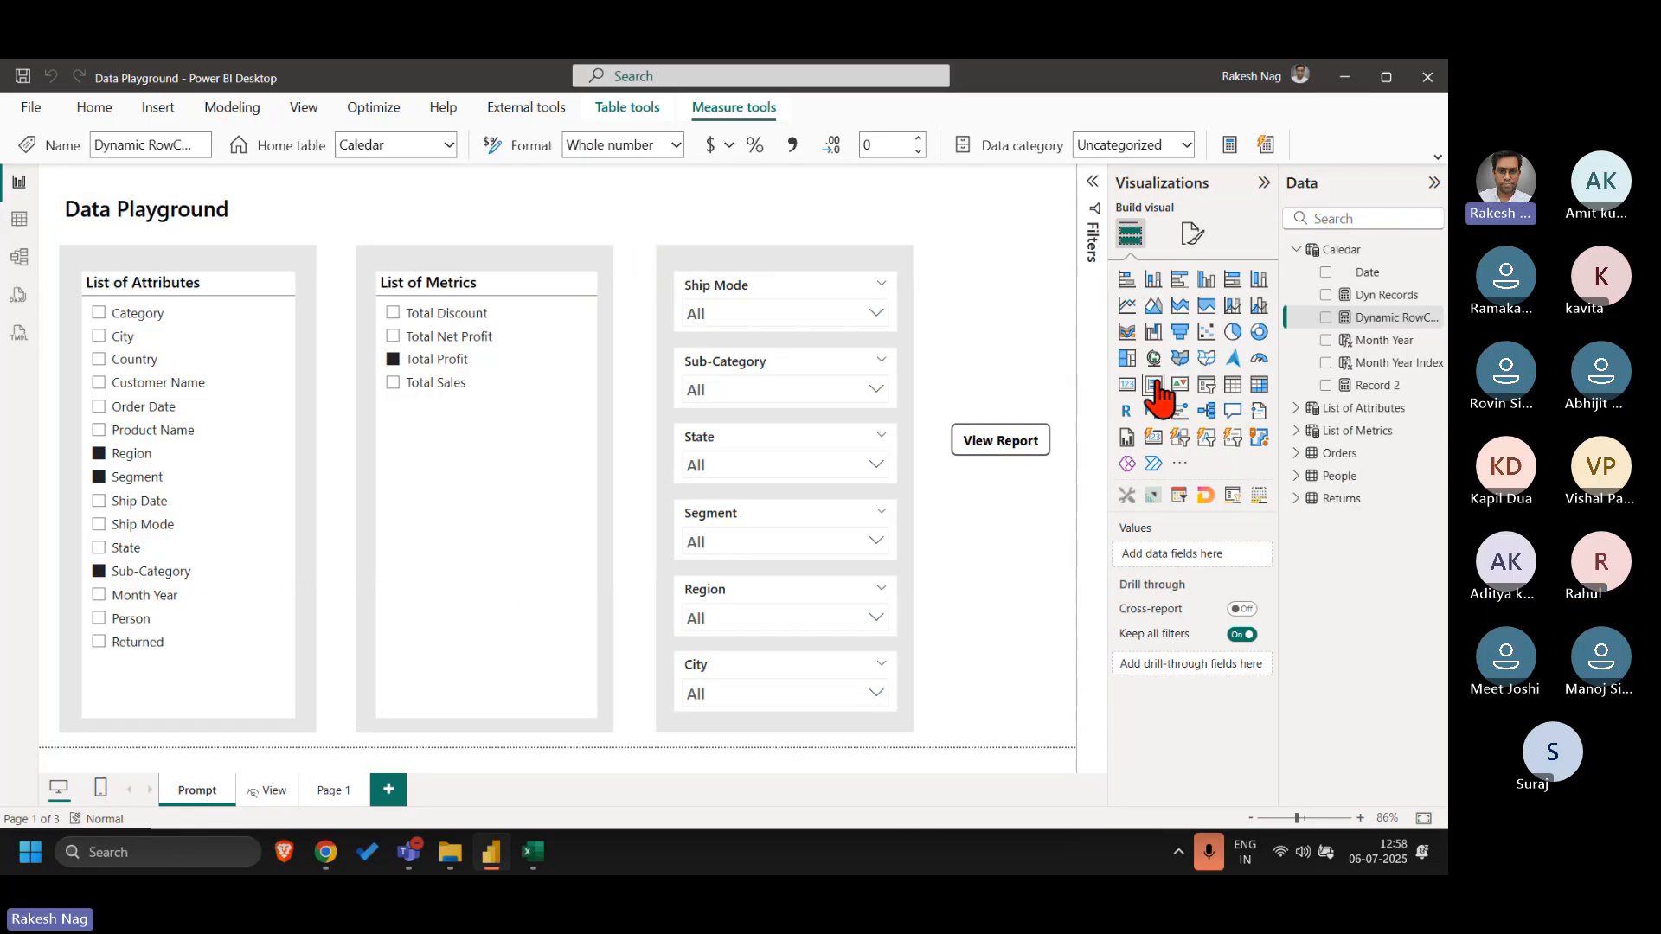
- Add a card visual showing Dynamic RowCount to the Prompt page
{"action": "left_click", "coordinate": [1127, 385]}
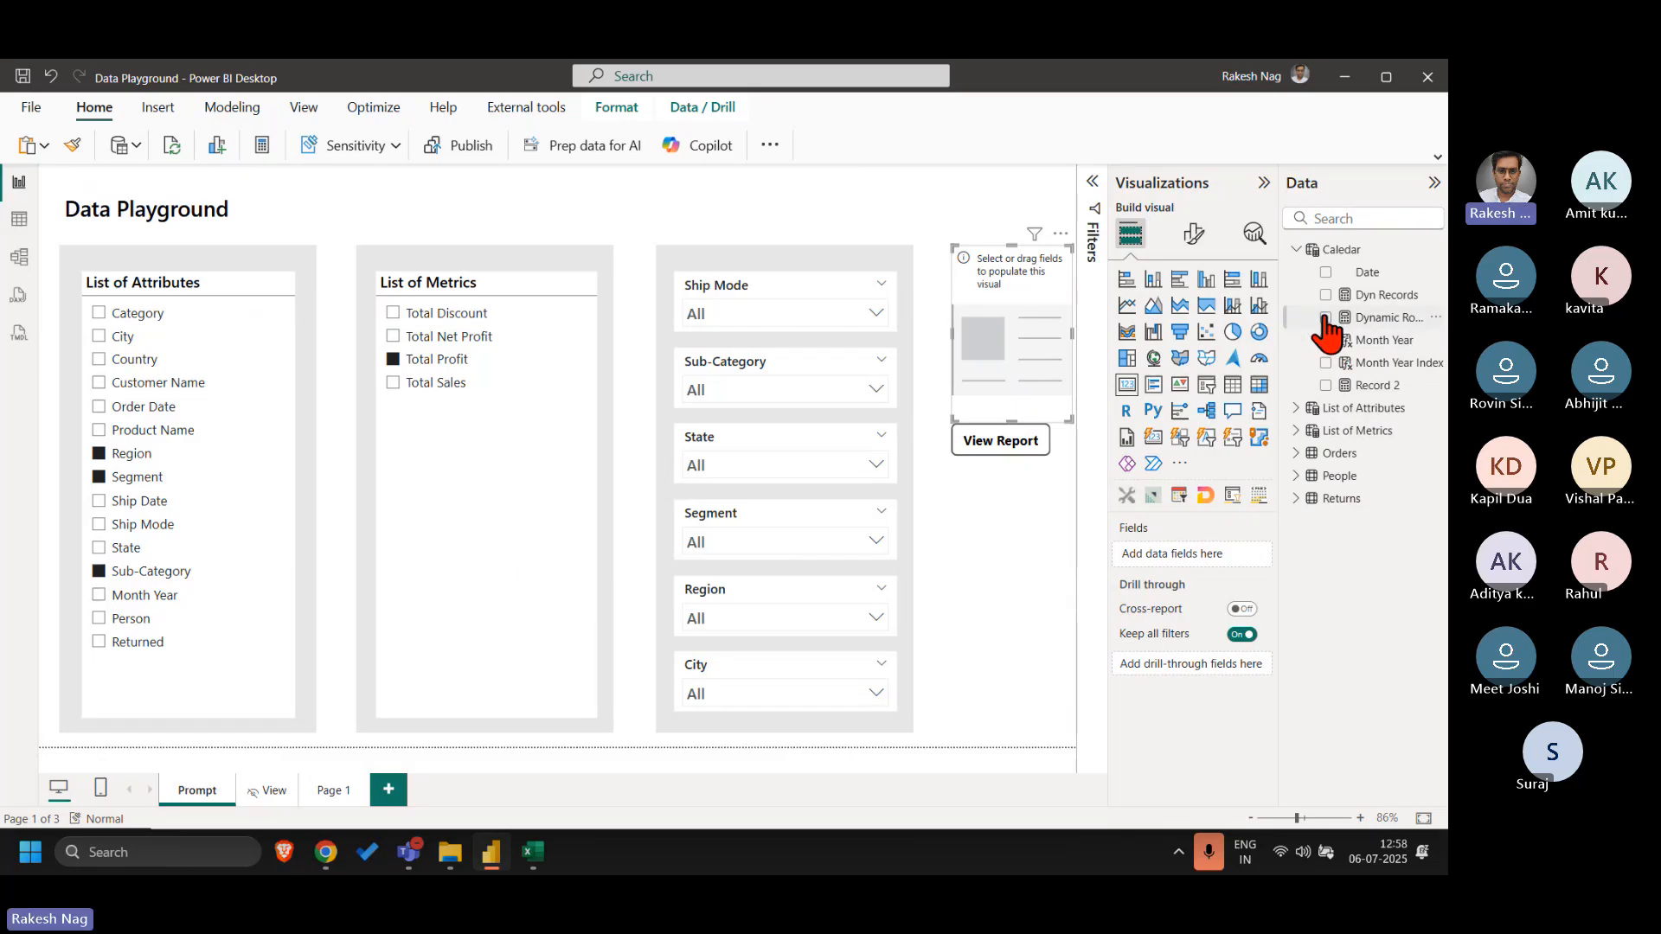
{"action": "left_click", "coordinate": [1325, 317]}
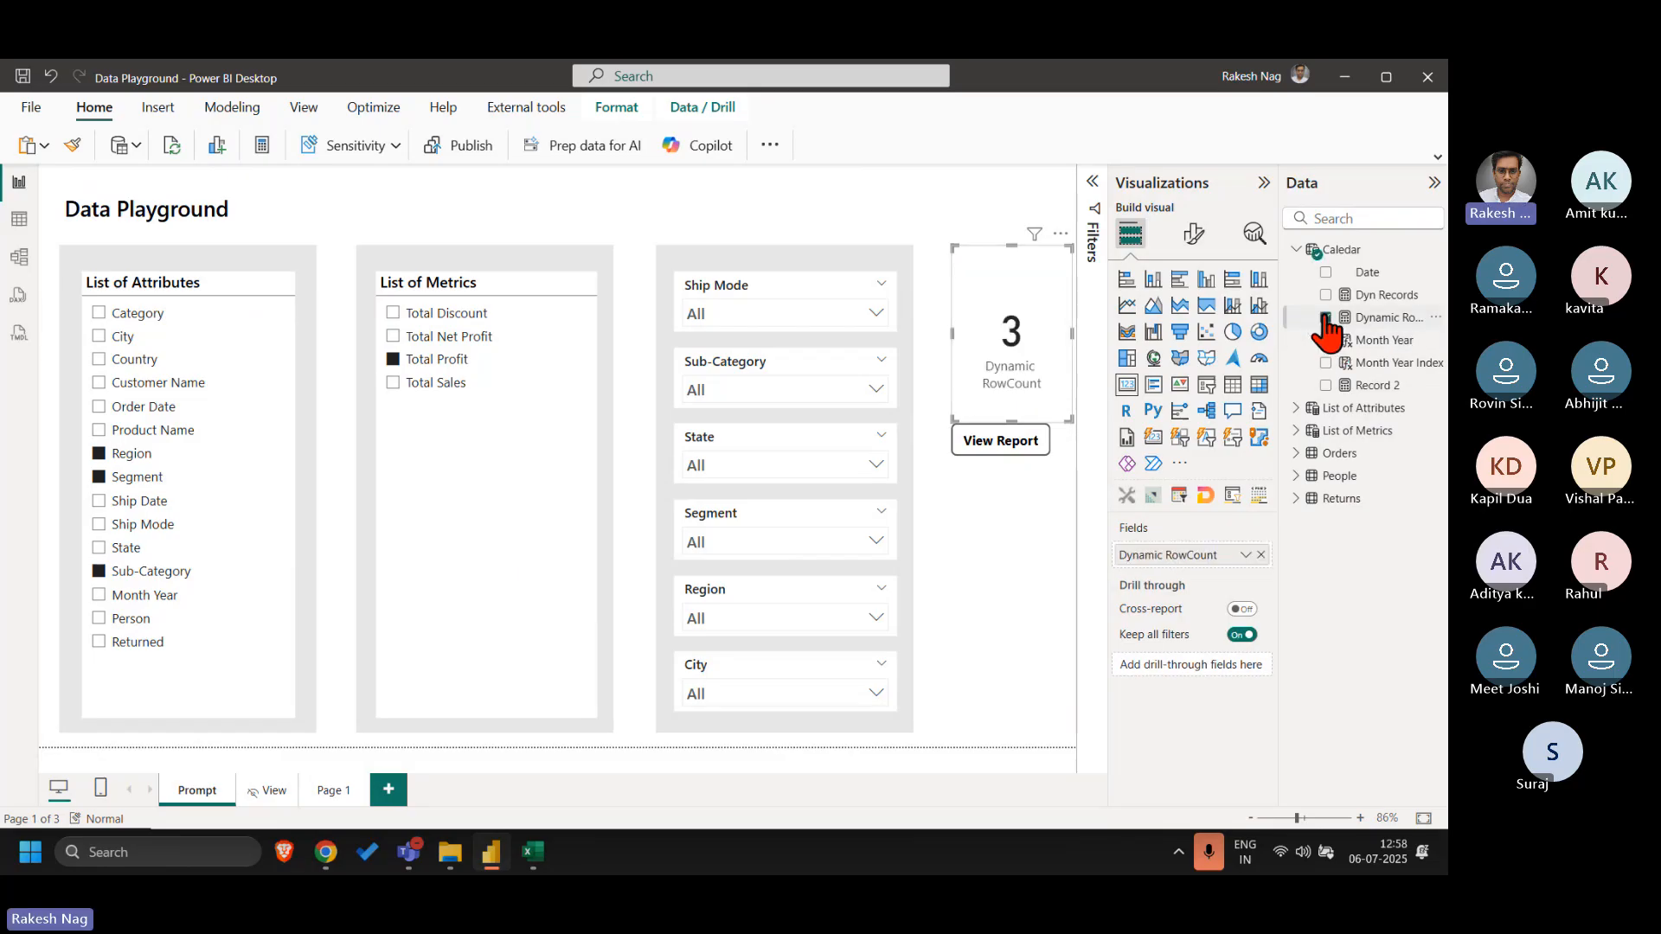
- Test the count by adding Ship Mode and Order Date to the attribute selection, and then selecting only Ship Date
{"action": "left_click", "coordinate": [132, 525]}
{"action": "left_click", "coordinate": [173, 407]}
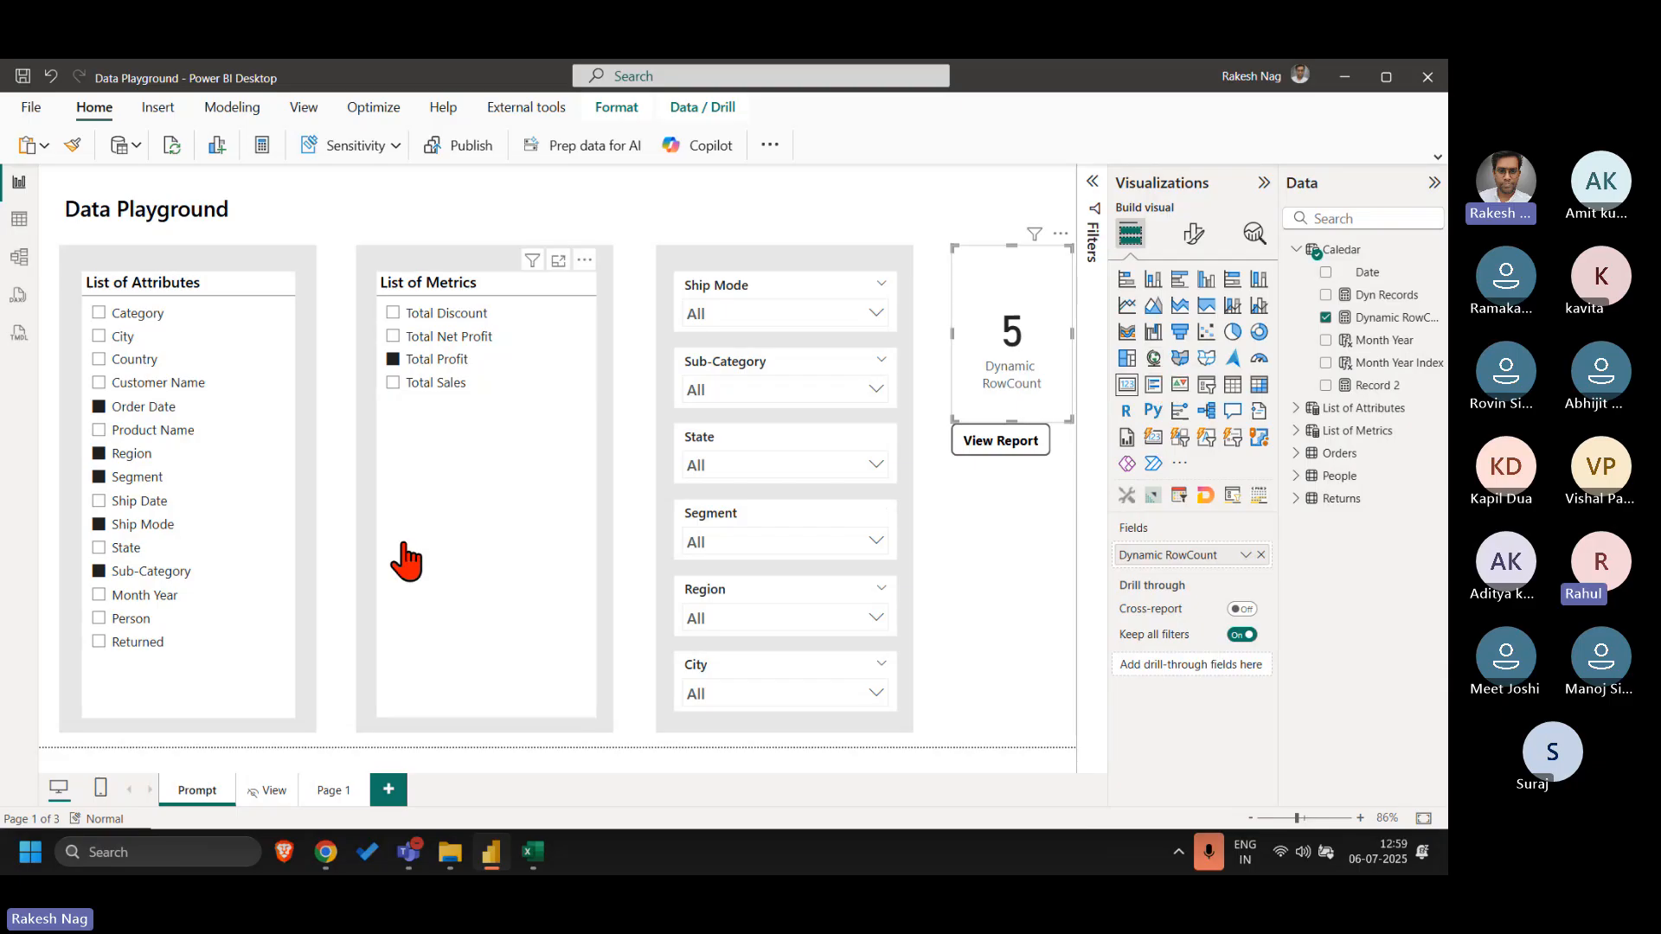
{"action": "left_click", "coordinate": [136, 530]}
{"action": "left_click", "coordinate": [132, 503]}
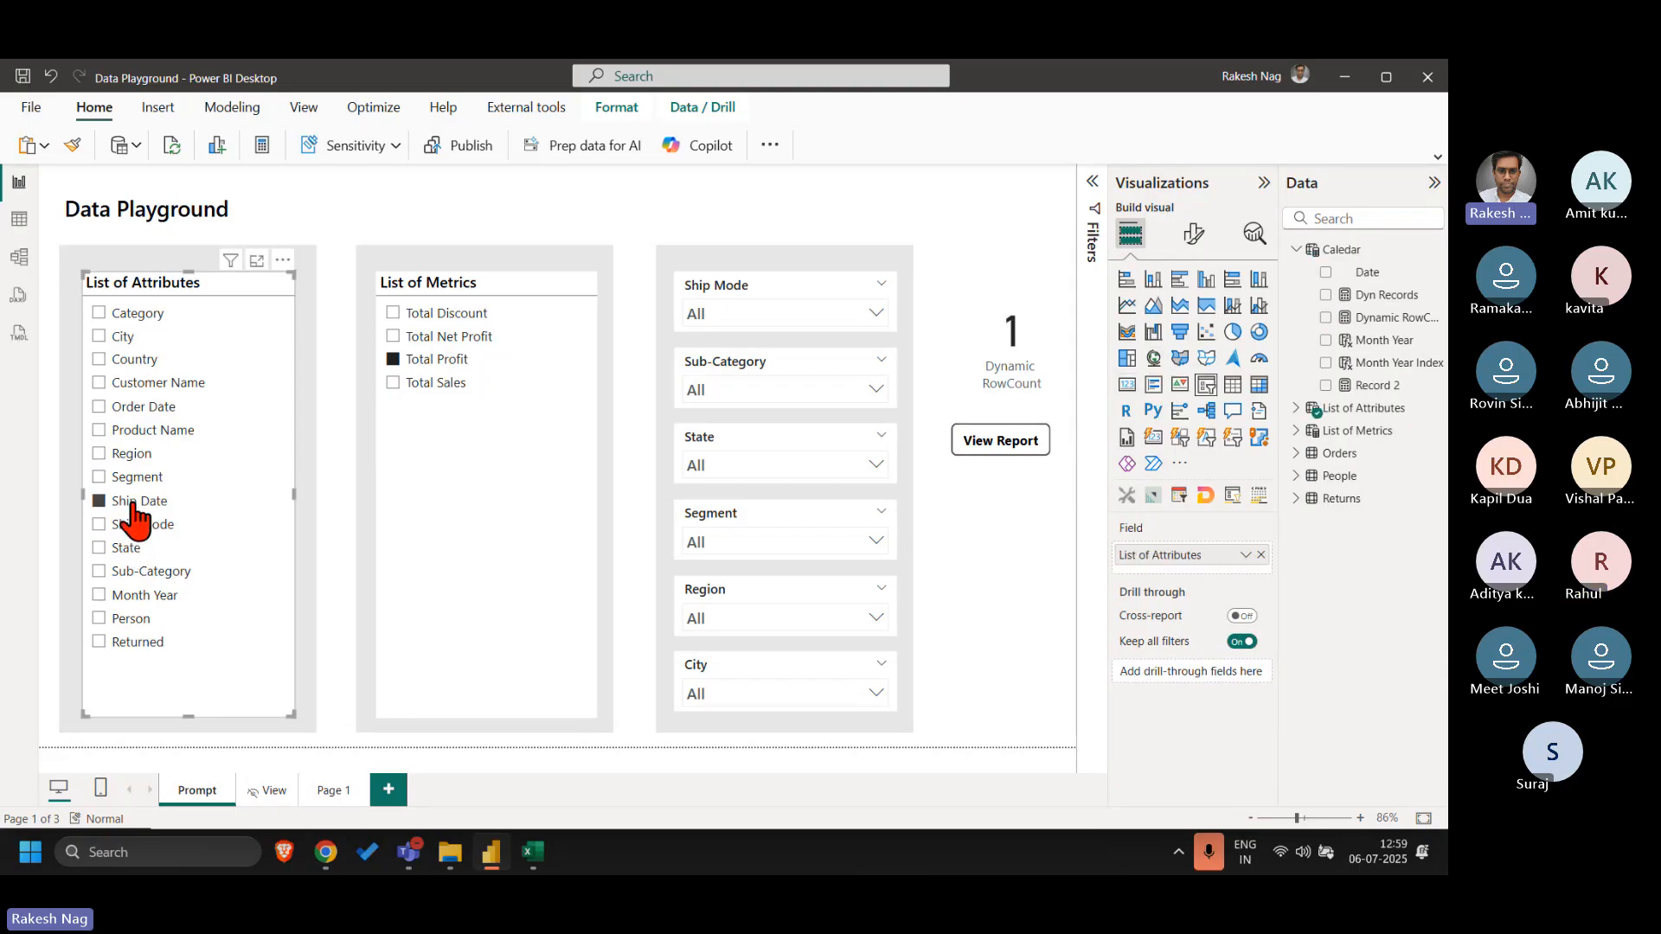
- Select only Region and Ship Mode in the attribute list and open the View page with the detailed table
{"action": "left_click", "coordinate": [132, 502]}
{"action": "left_click", "coordinate": [129, 454]}
{"action": "left_click", "coordinate": [134, 528]}
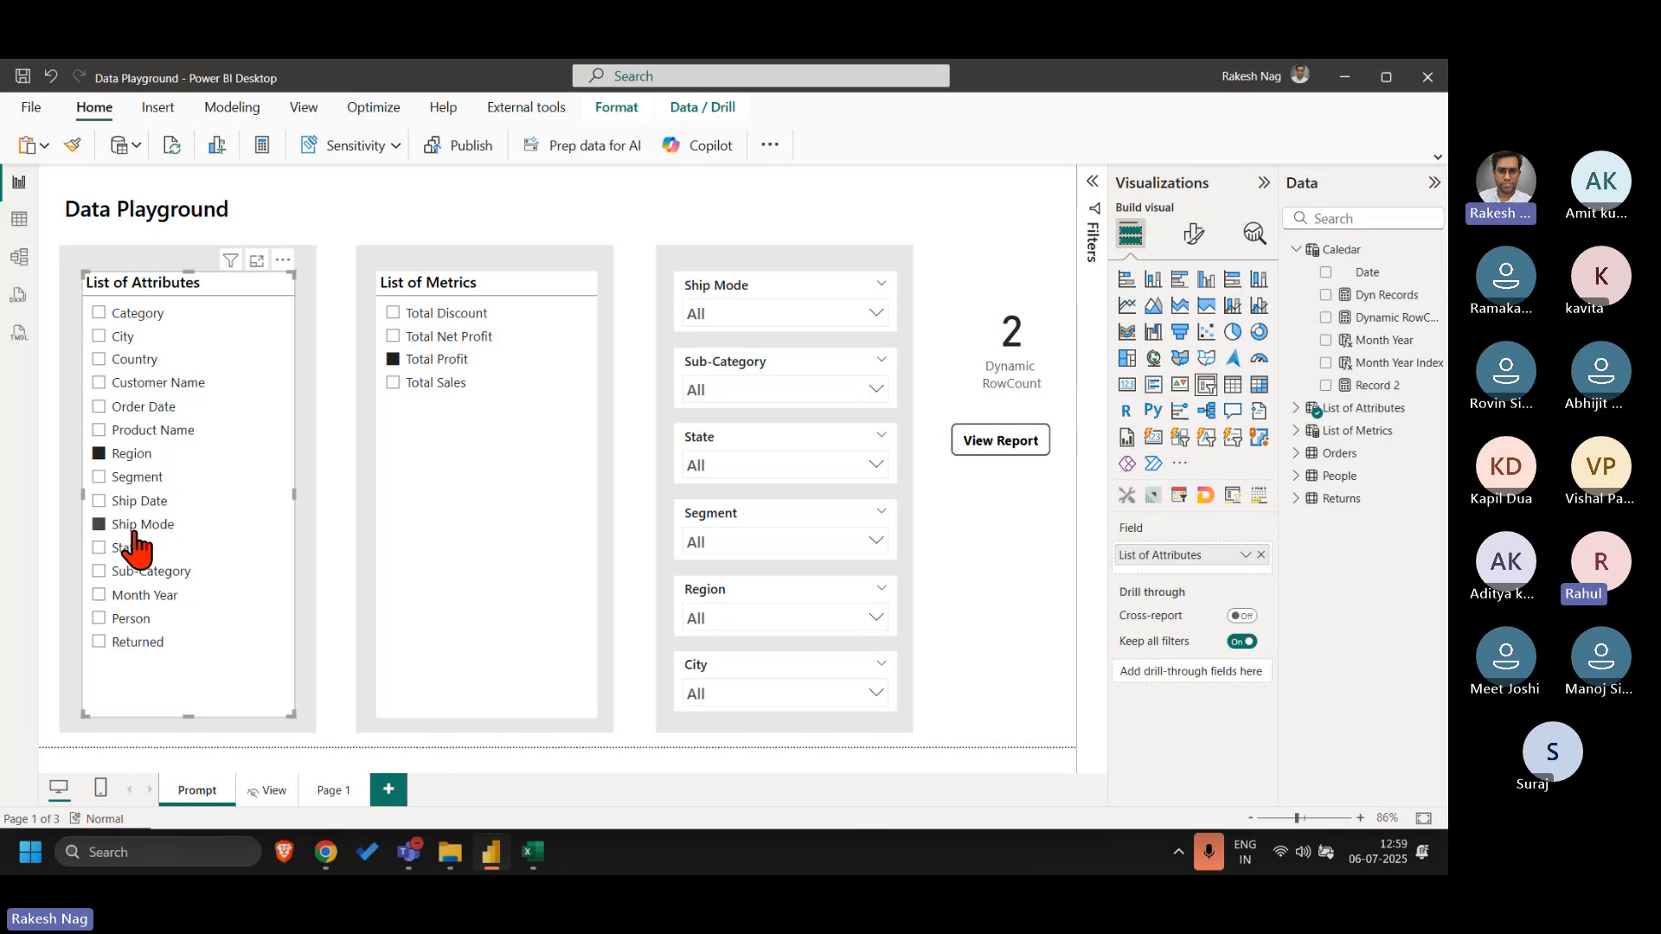
{"action": "left_click", "coordinate": [1048, 361]}
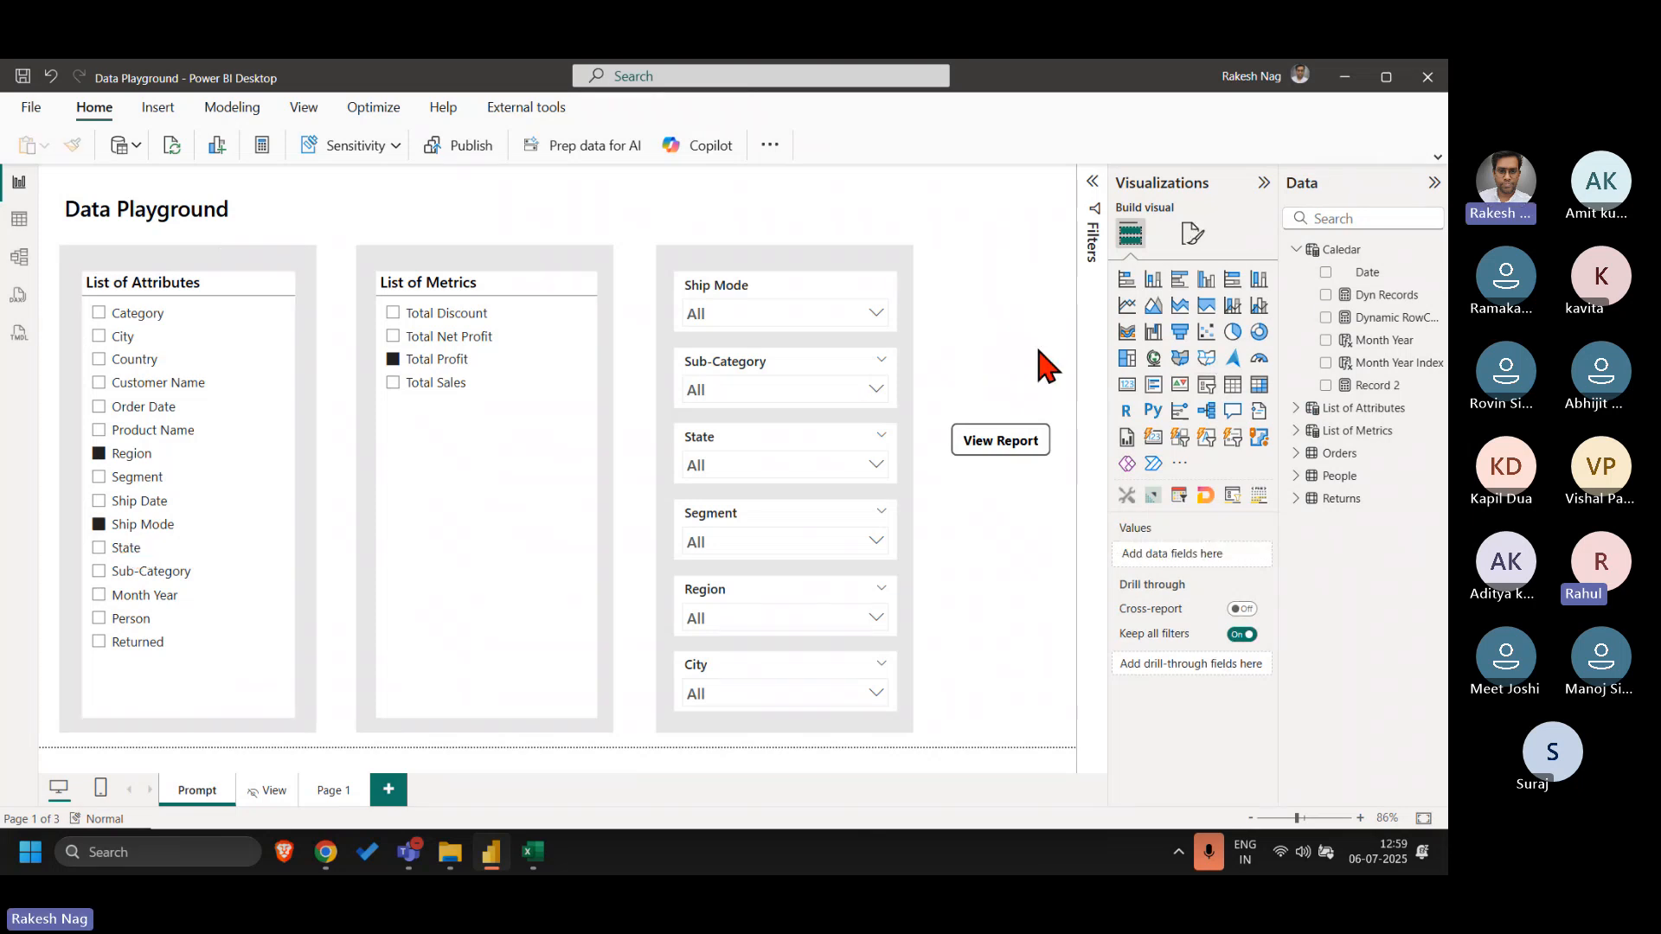
{"action": "left_click", "coordinate": [275, 791]}
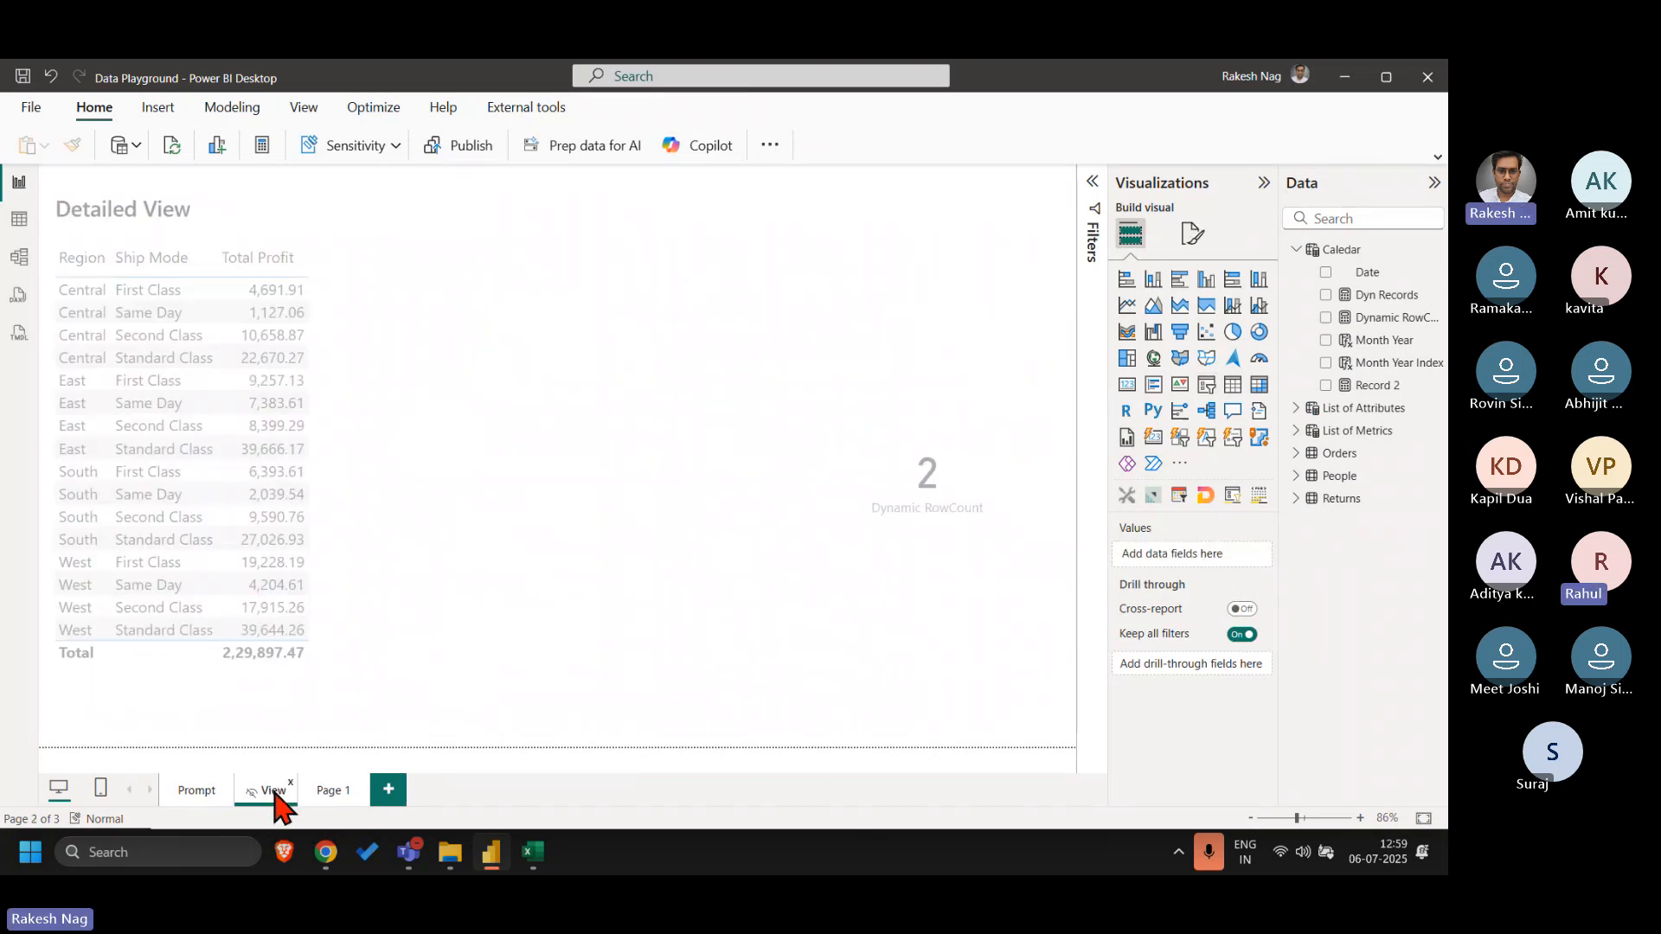
{"action": "left_click", "coordinate": [919, 500]}
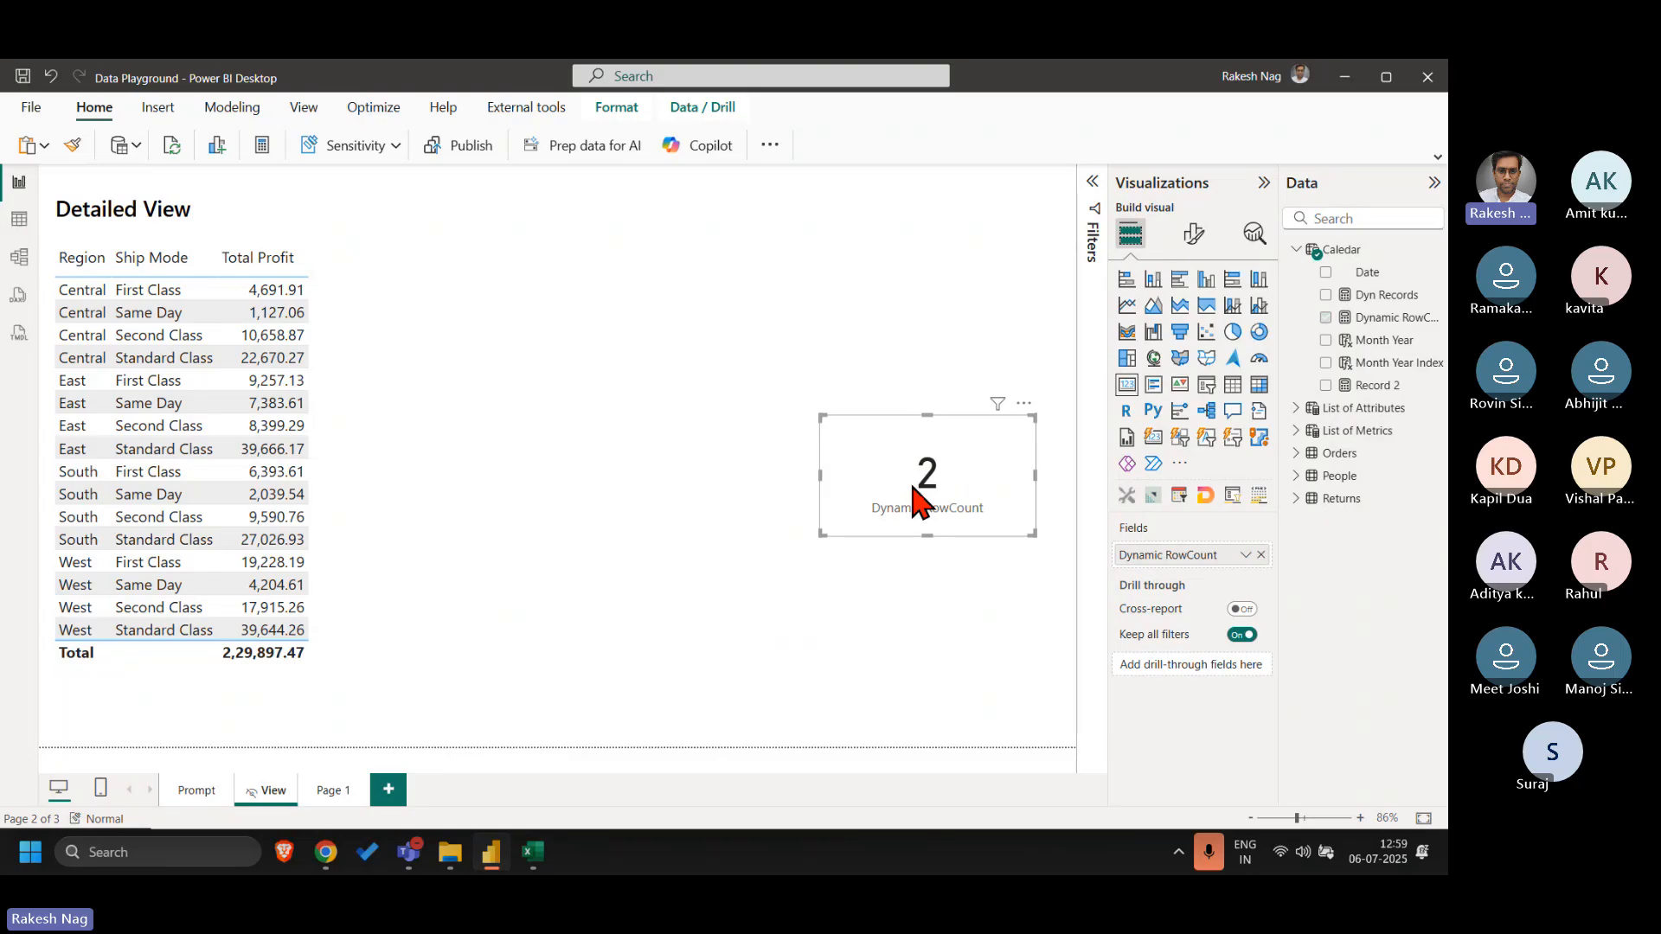
{"action": "left_click", "coordinate": [1389, 317]}
{"action": "left_click", "coordinate": [347, 264]}
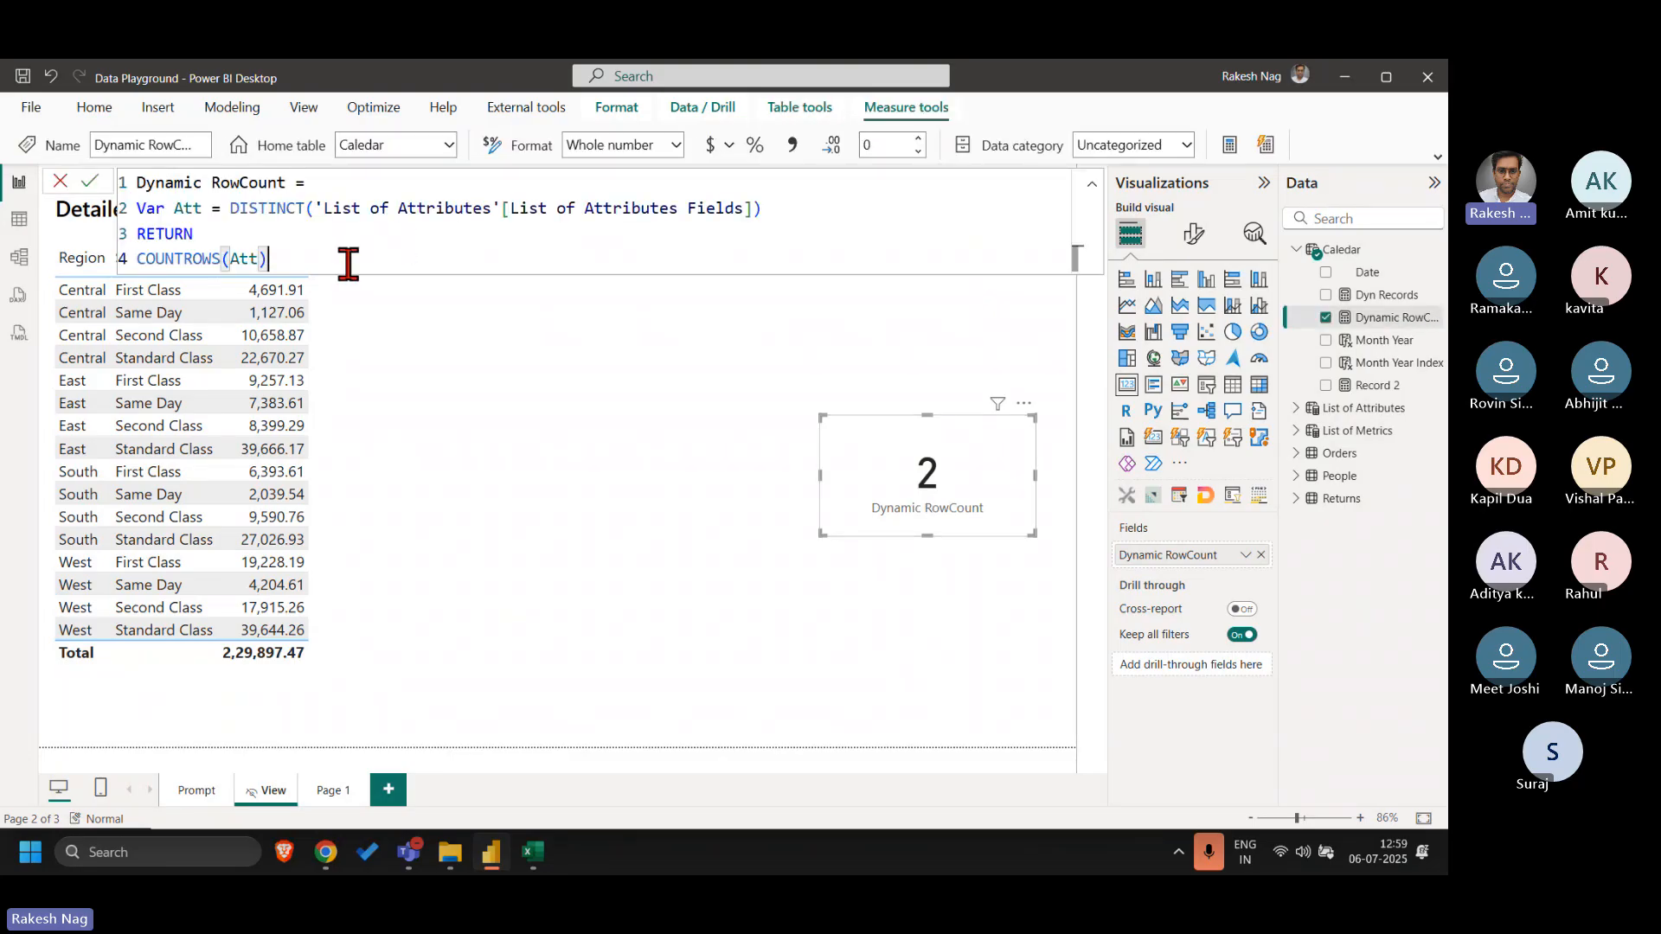
{"action": "key", "text": "shift+Home"}
{"action": "key", "text": "BackSpace"}
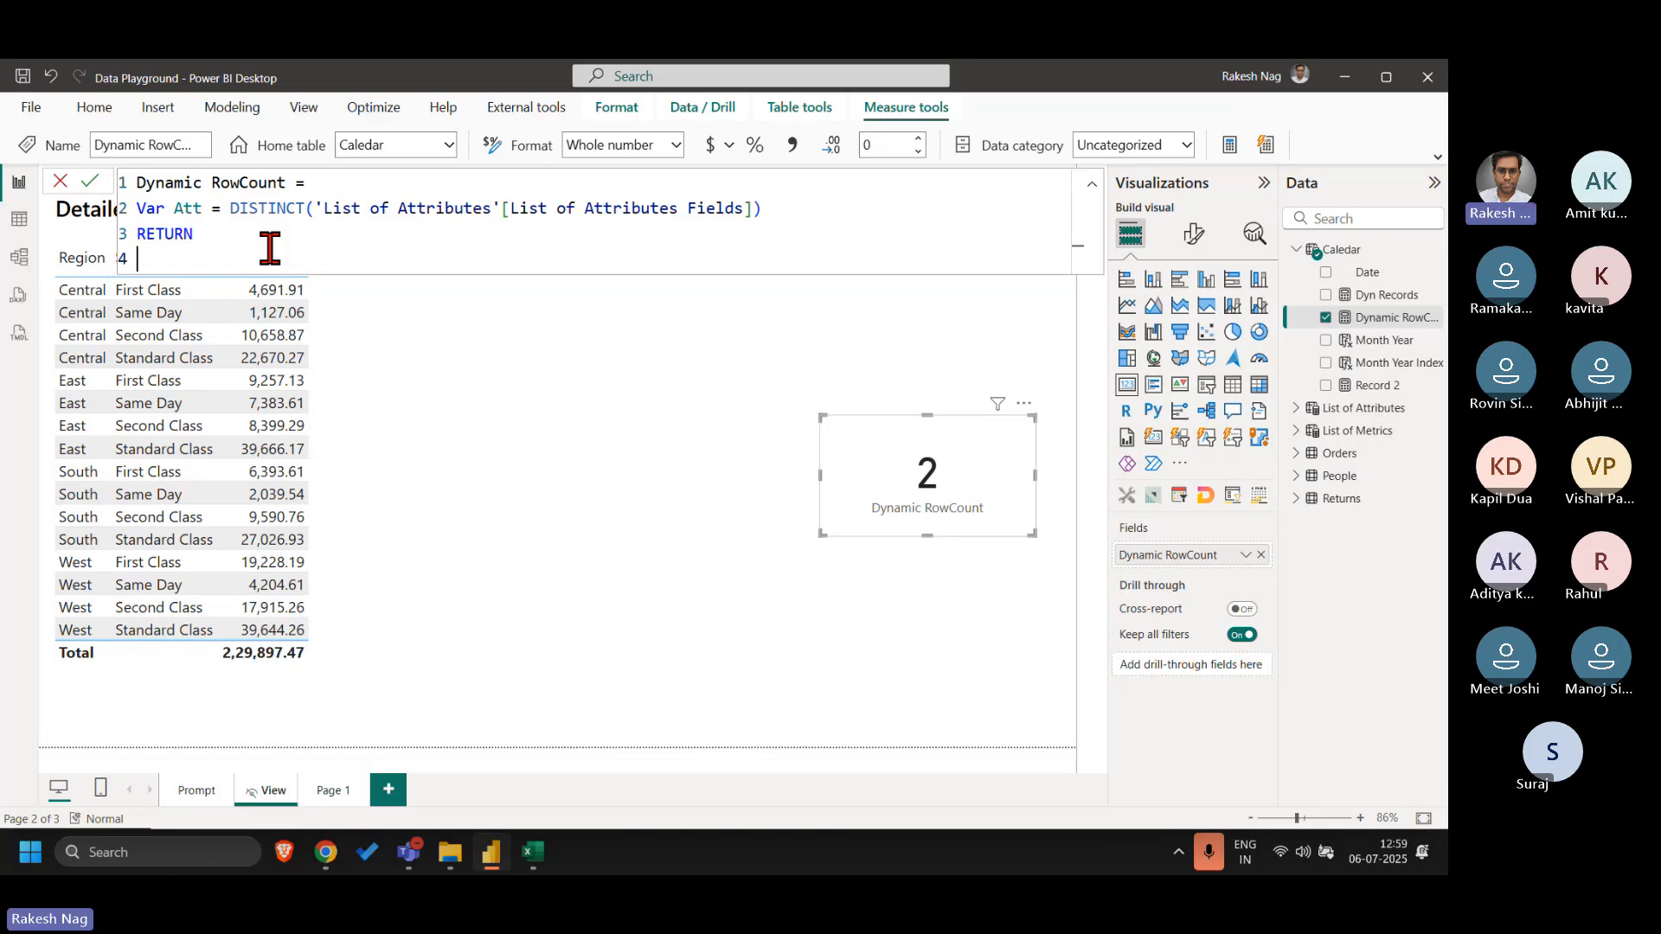
{"action": "left_click", "coordinate": [316, 208]}
{"action": "left_click", "coordinate": [755, 208], "text": "shift"}
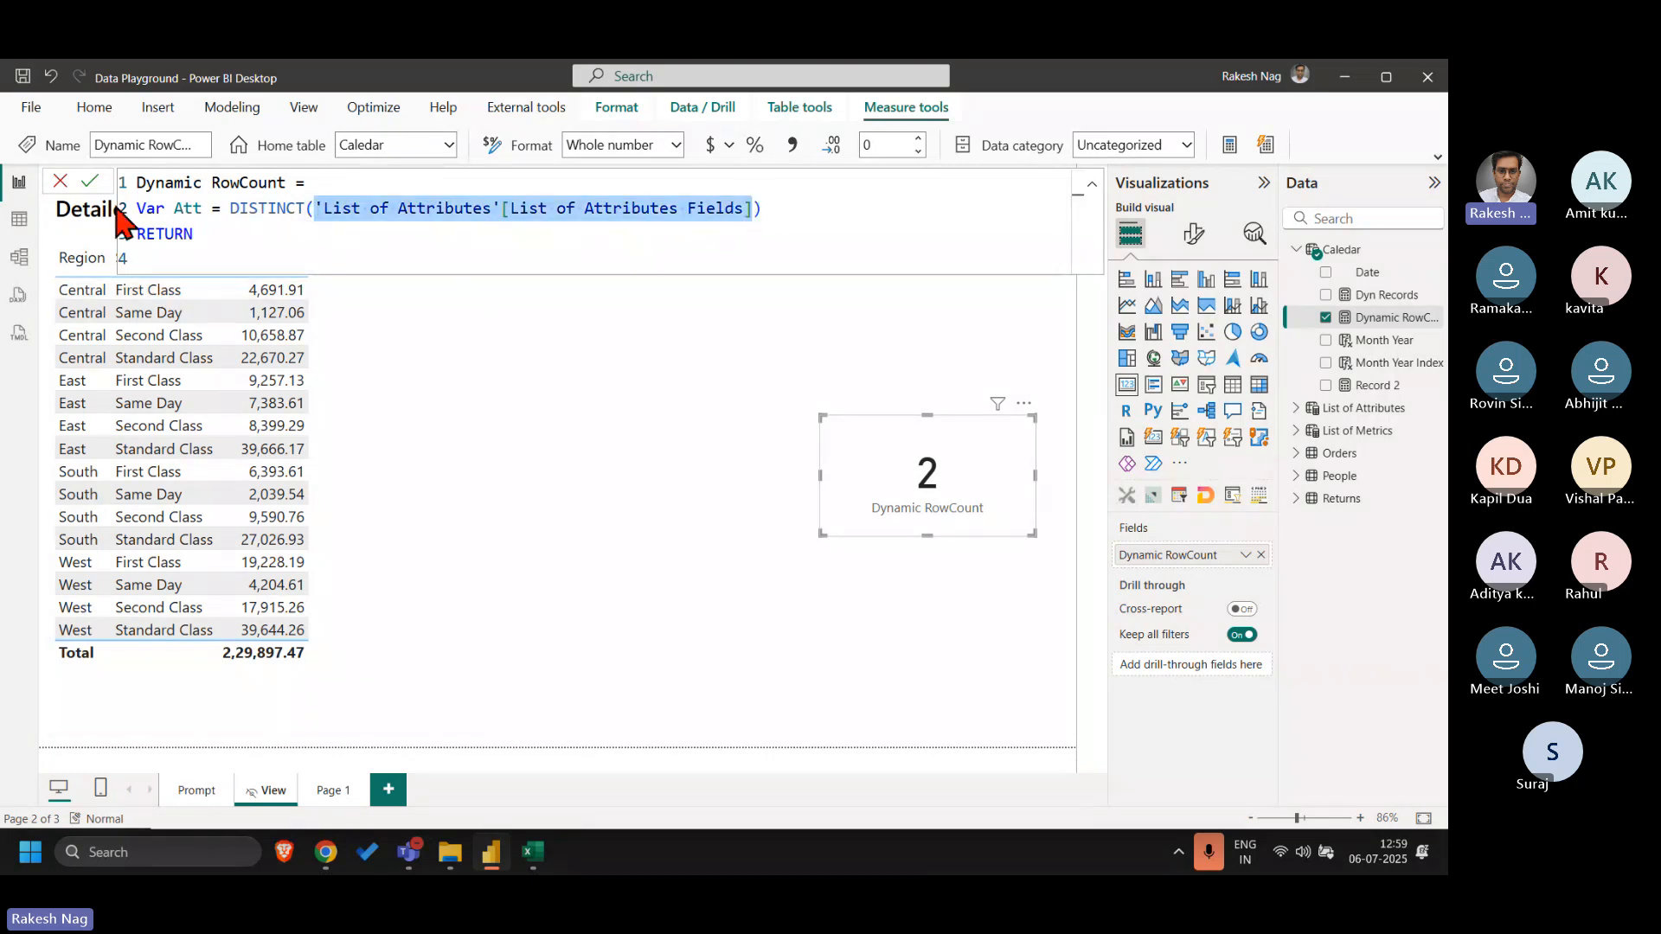
{"action": "left_click", "coordinate": [87, 218]}
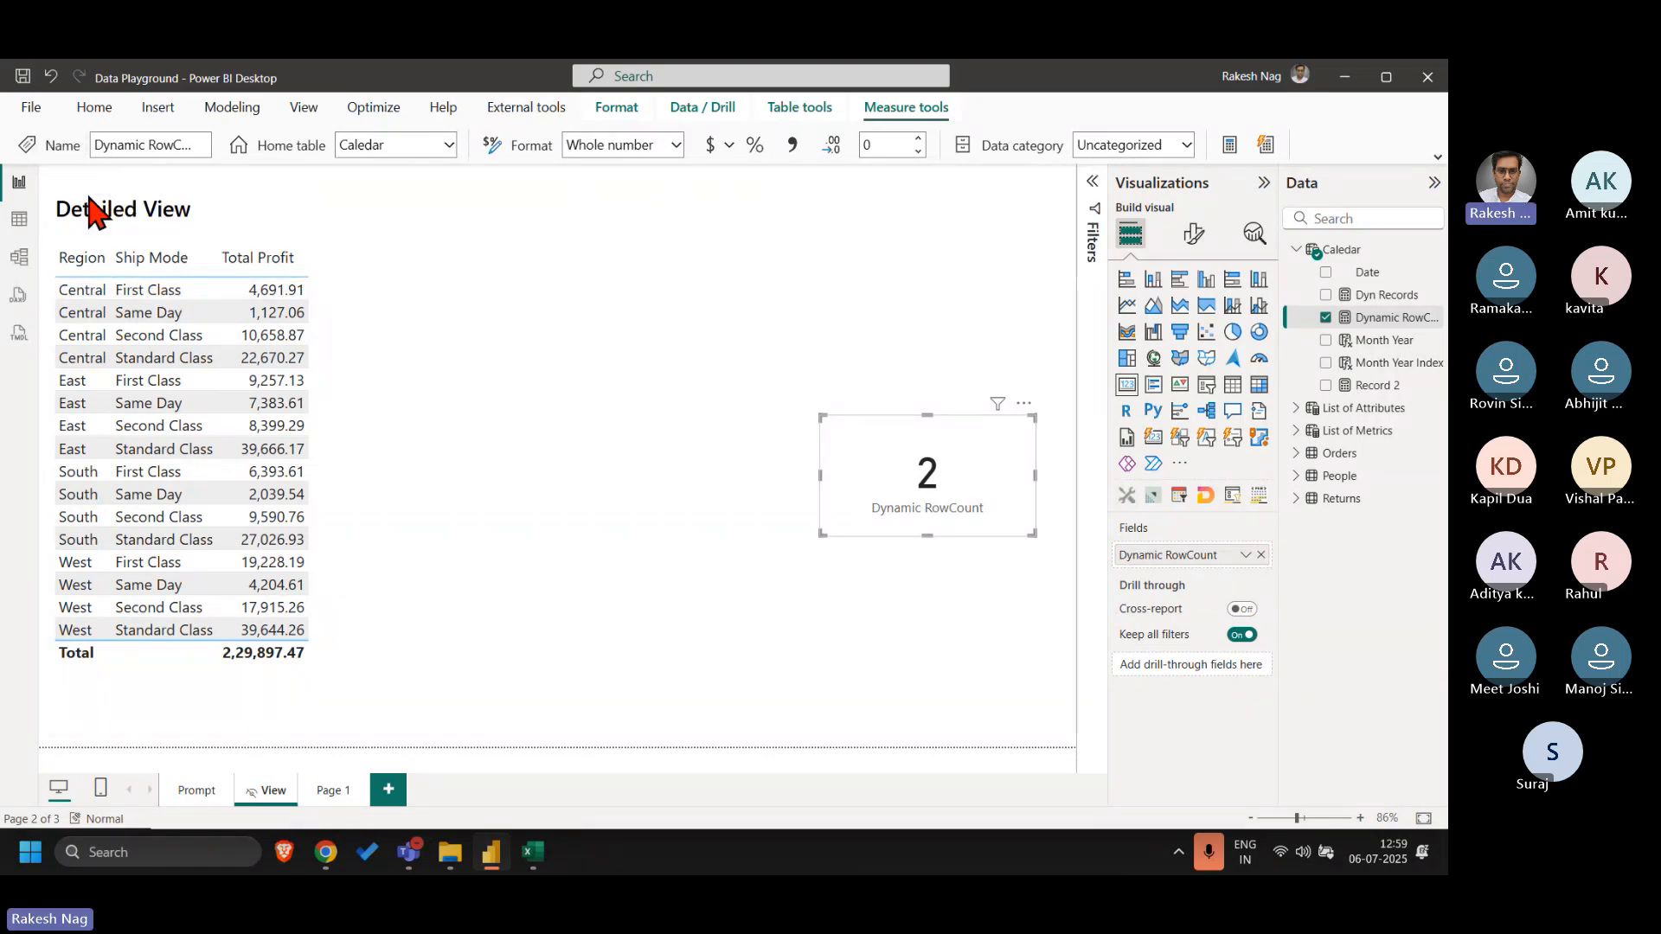
- Compare the List of Attributes and List of Attributes Fields columns in the table data
{"action": "left_click", "coordinate": [511, 476]}
{"action": "left_click", "coordinate": [381, 379]}
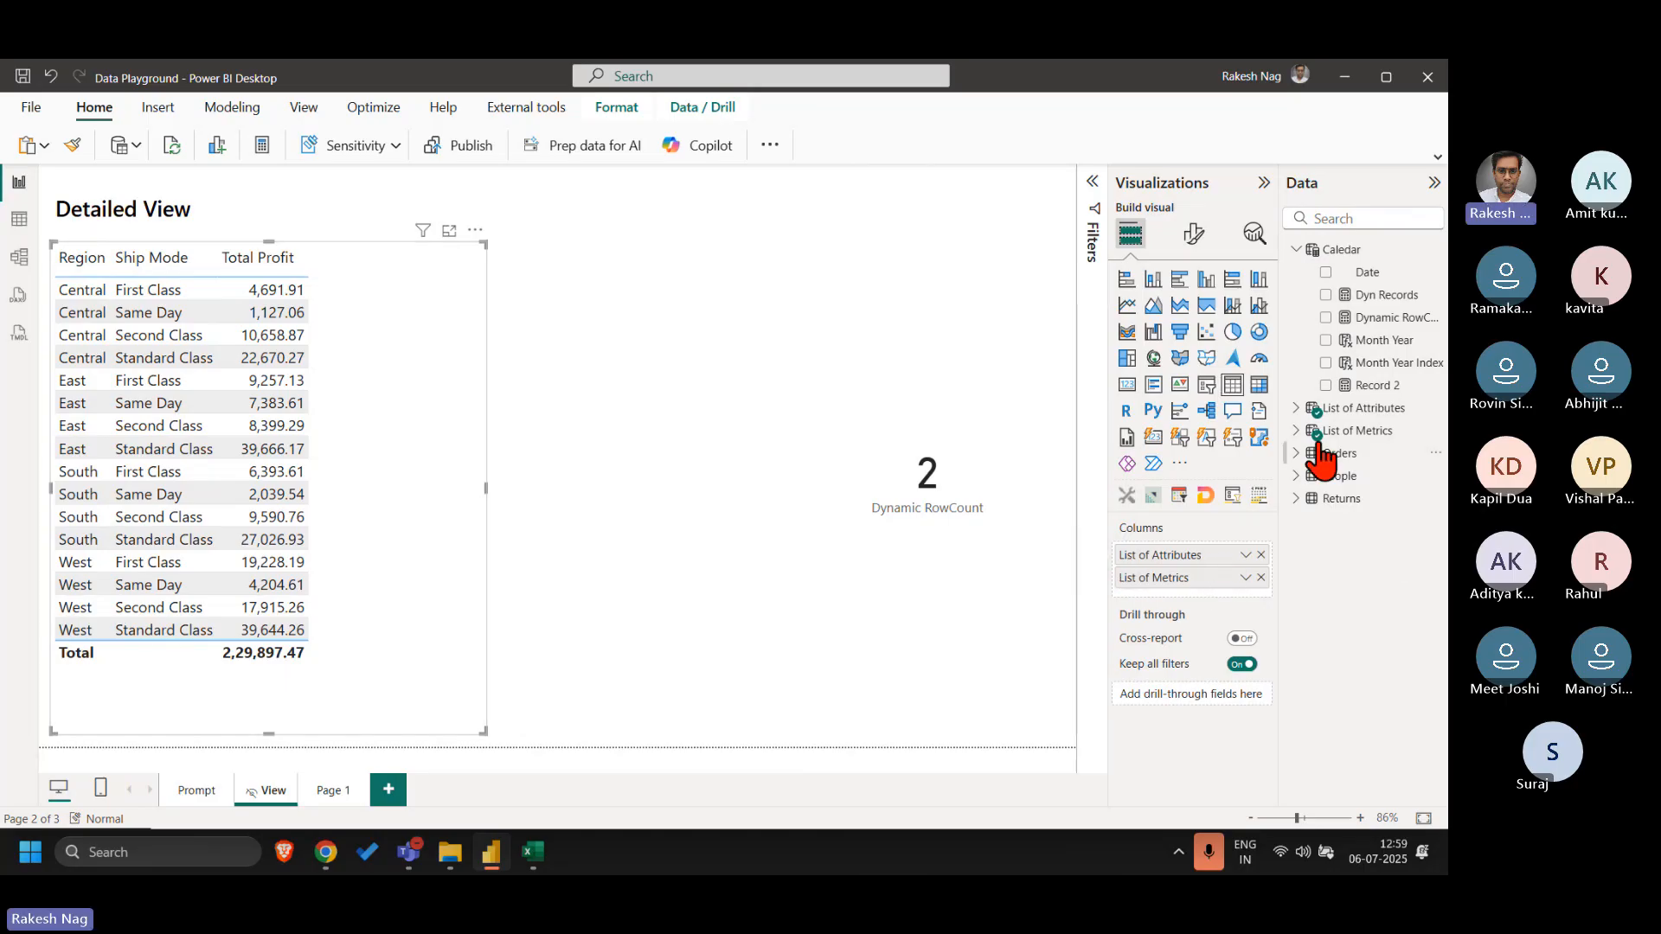
{"action": "left_click", "coordinate": [1296, 408]}
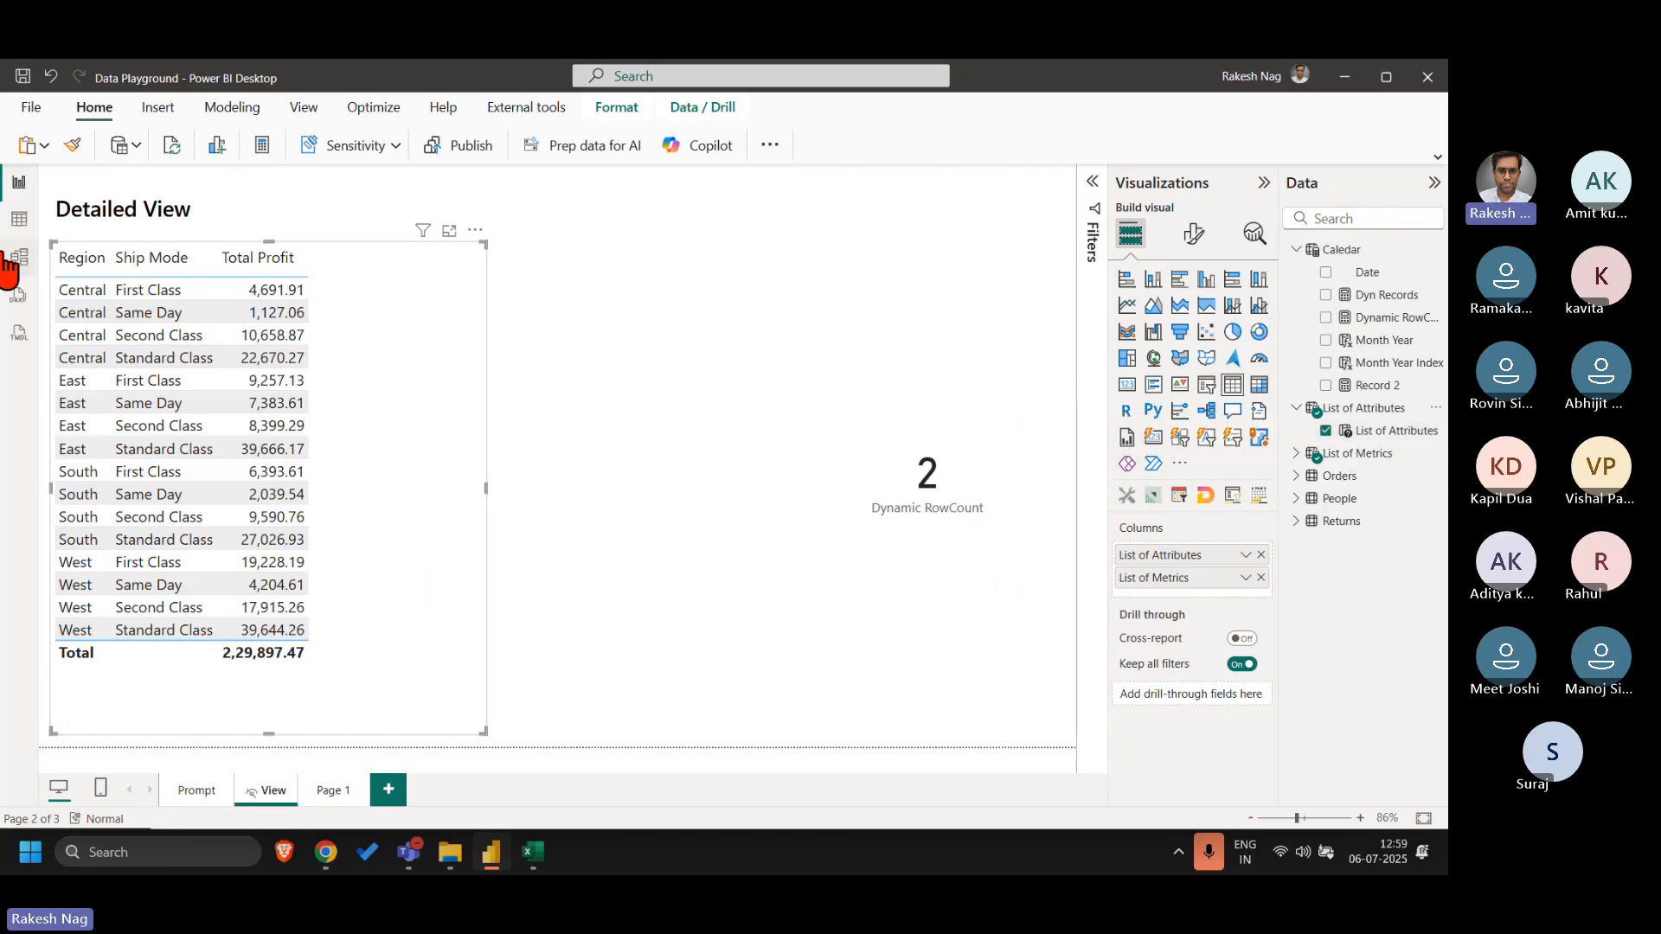
{"action": "left_click", "coordinate": [19, 219]}
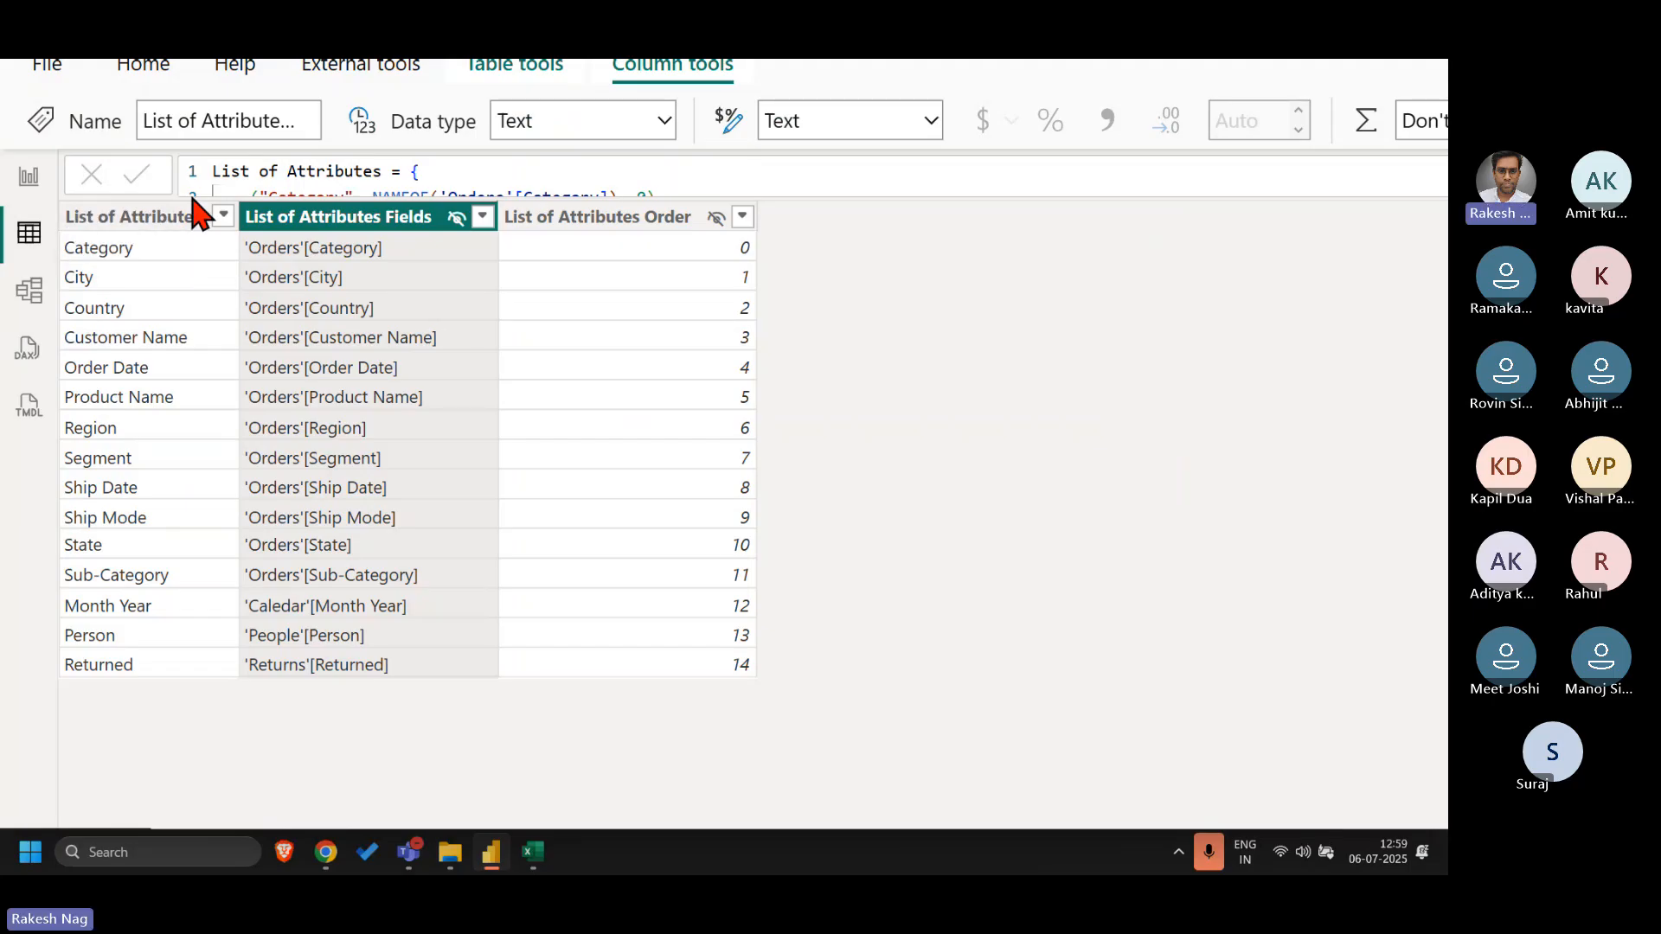
{"action": "left_click", "coordinate": [162, 218]}
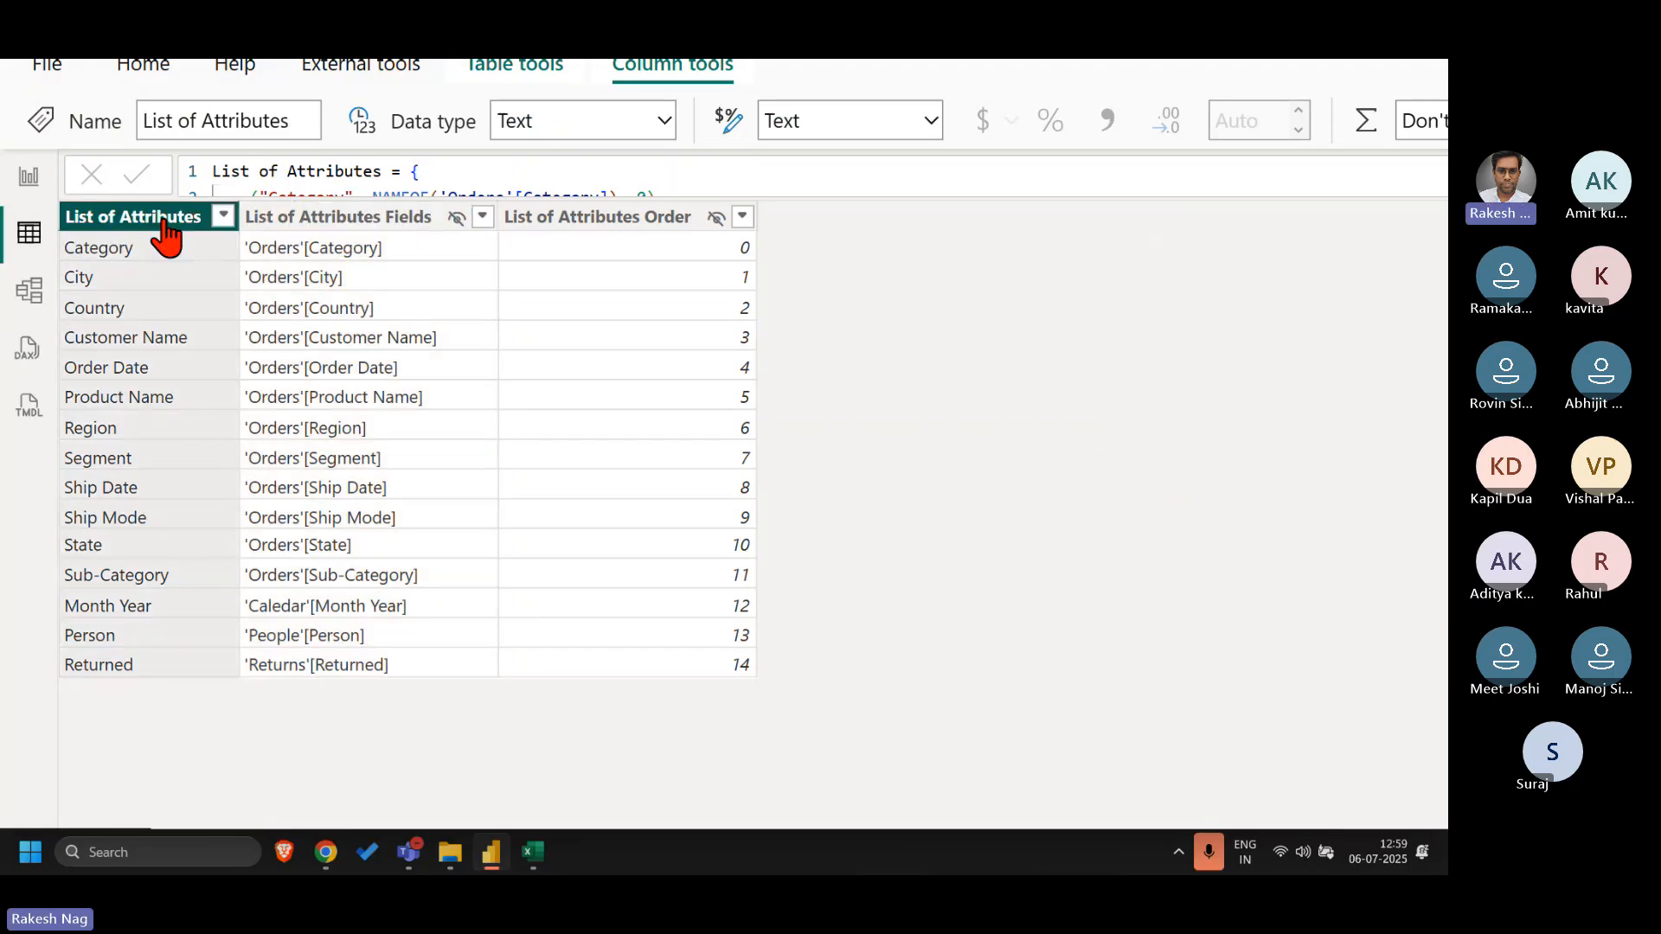
{"action": "left_click", "coordinate": [403, 223]}
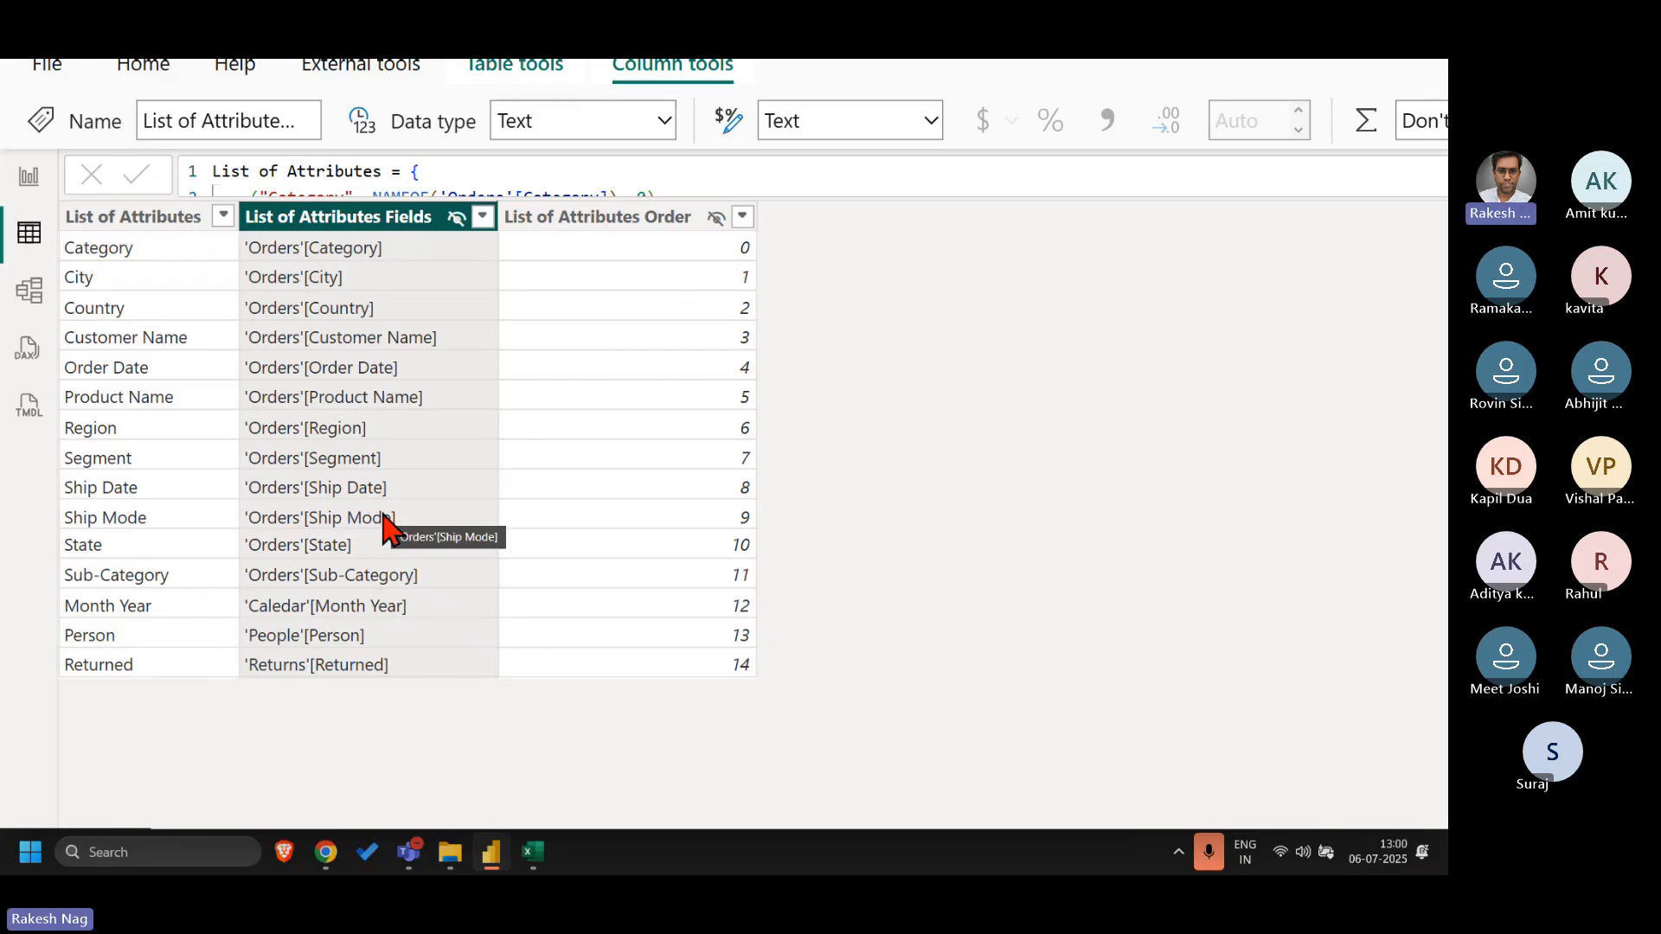
{"action": "left_click", "coordinate": [26, 182]}
- Open the Dynamic RowCount measure's formula and remove COUNTROWS(Att) from its RETURN part
{"action": "left_click", "coordinate": [918, 474]}
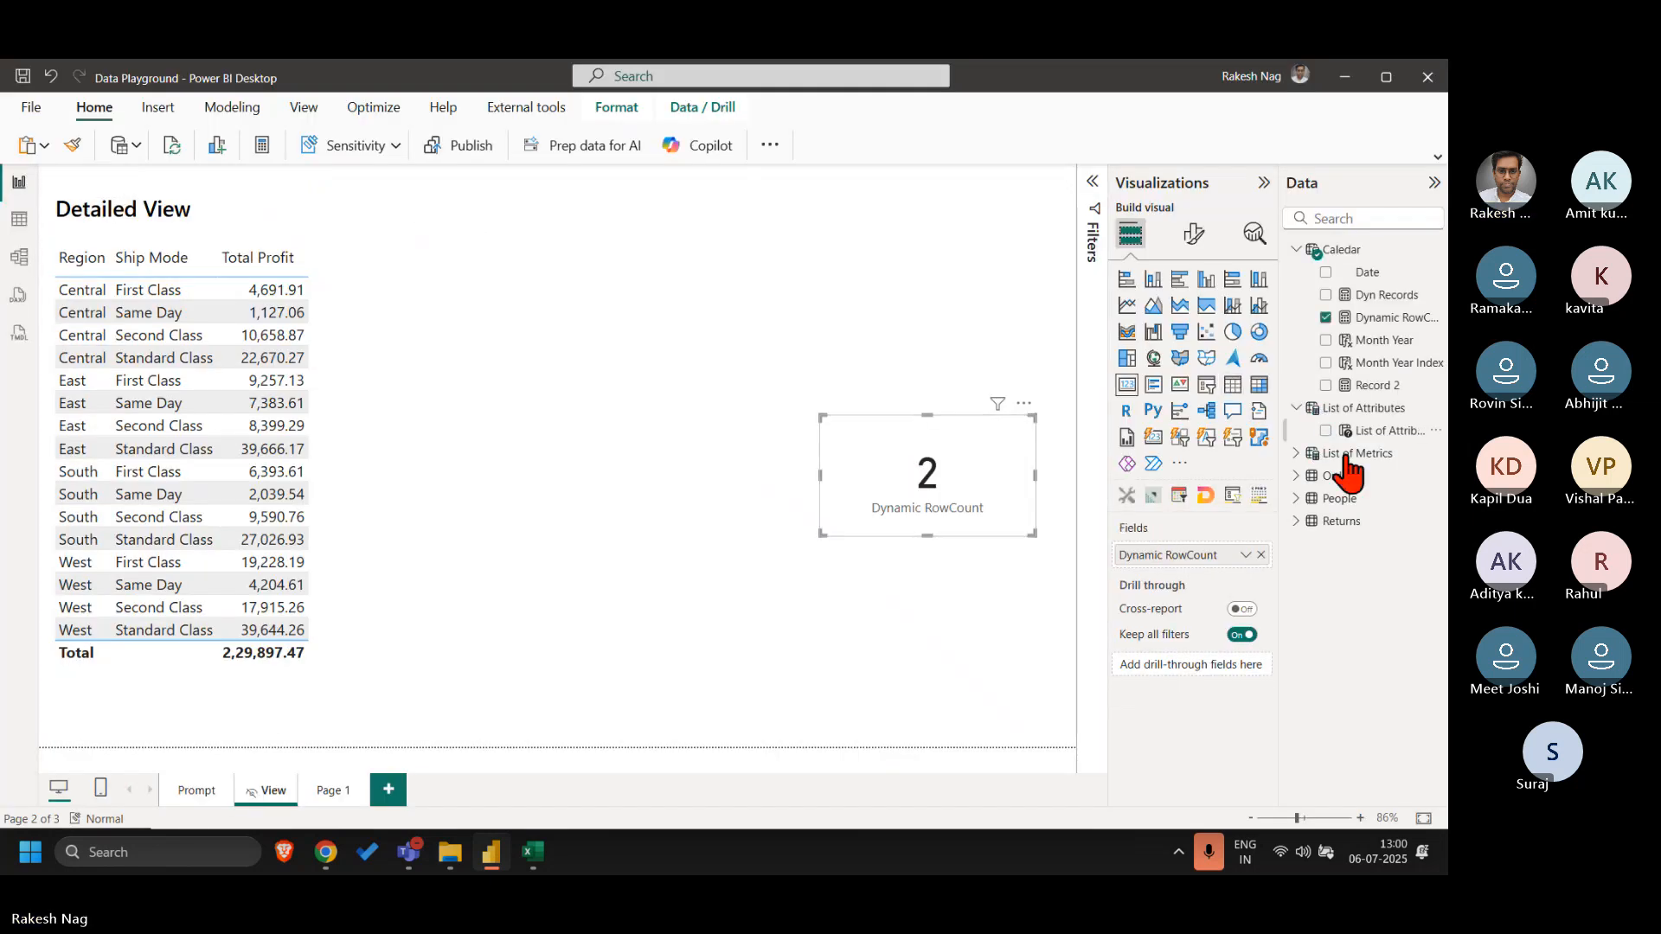
{"action": "left_click", "coordinate": [1382, 318]}
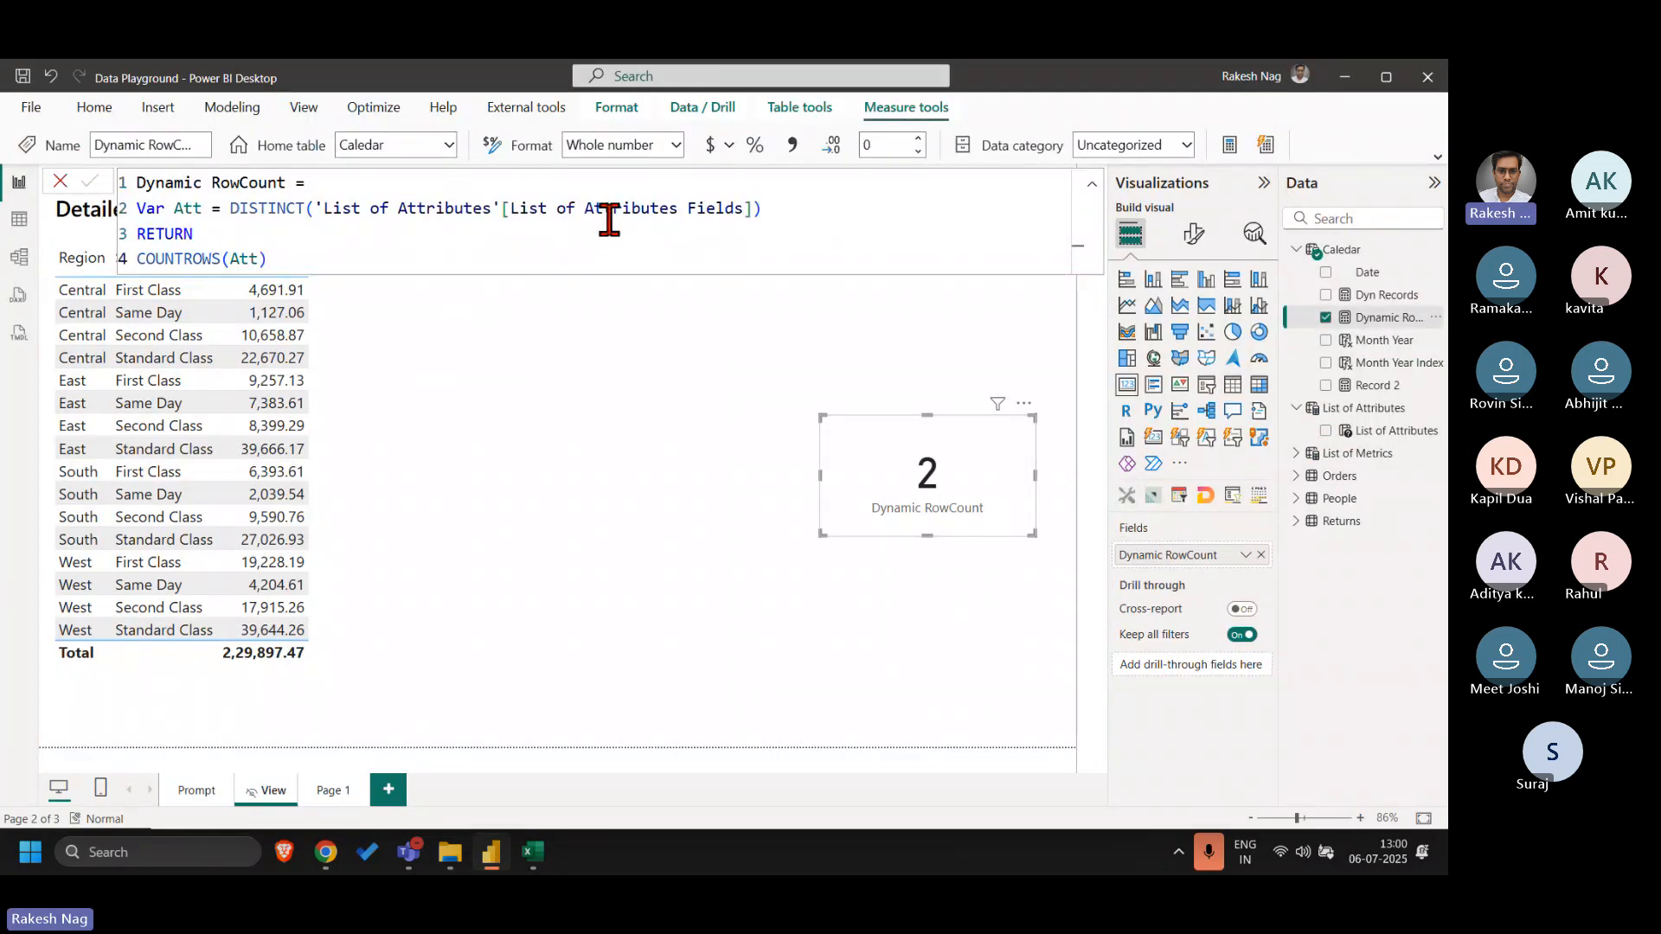
{"action": "left_click", "coordinate": [761, 208]}
{"action": "left_click", "coordinate": [227, 208], "text": "shift"}
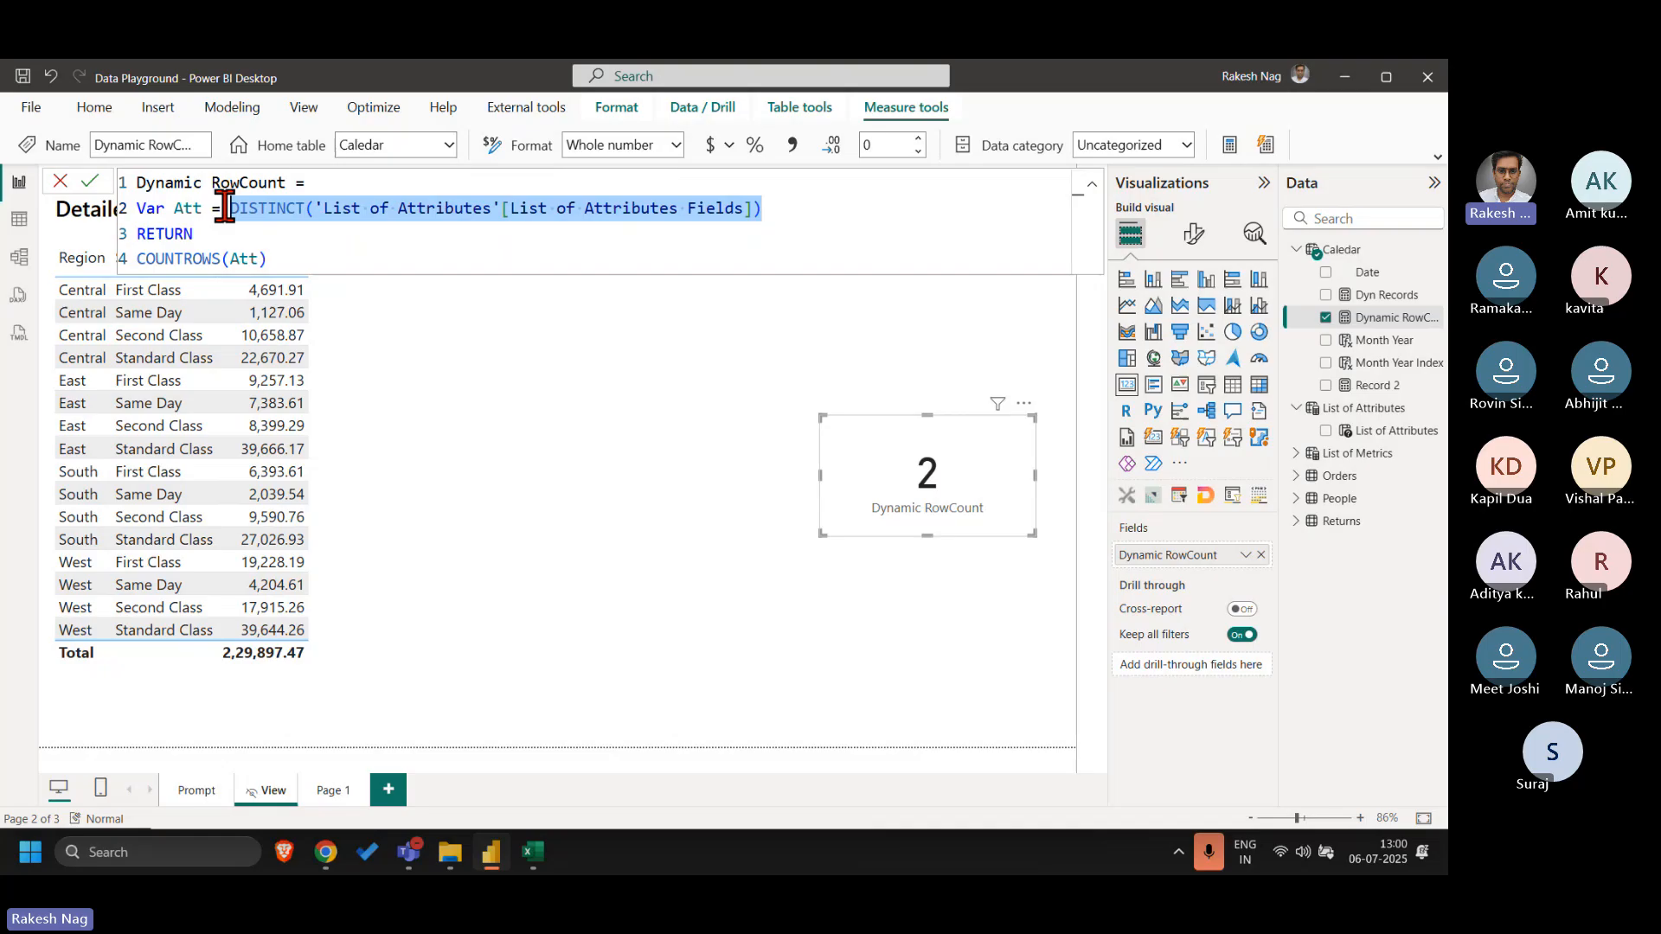
{"action": "left_click", "coordinate": [279, 258]}
{"action": "key", "text": "shift+Home"}
{"action": "key", "text": "BackSpace"}
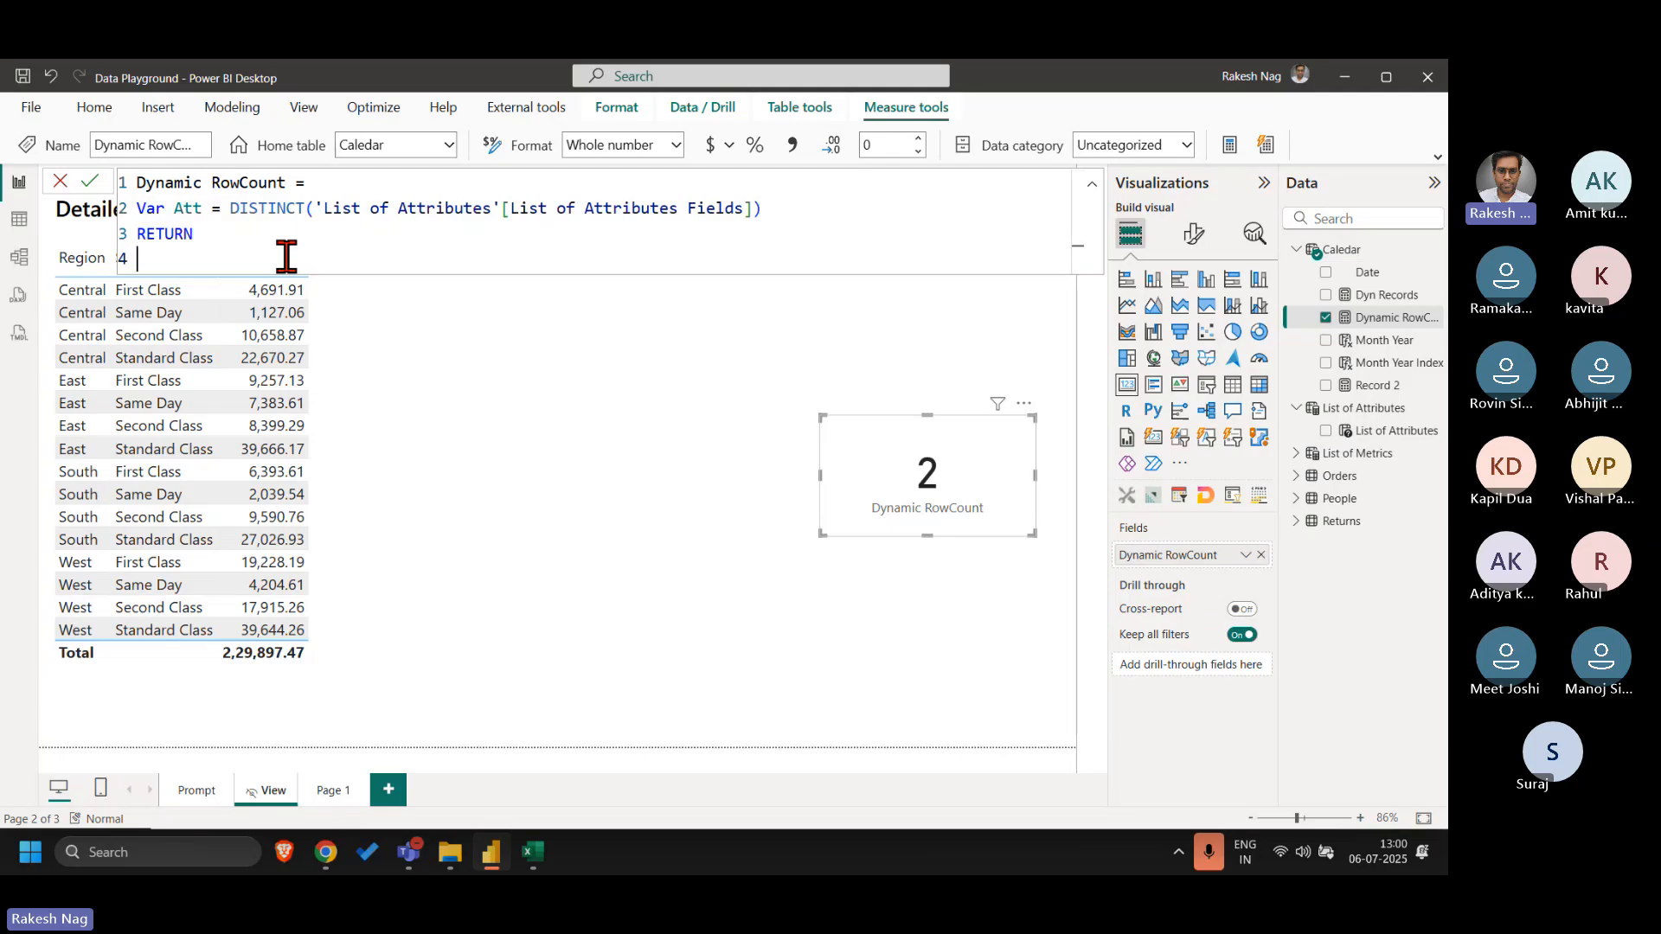
- Begin an ADDCOLUMNS expression after RETURN with Orders as its table argument
{"action": "type", "text": "addco"}
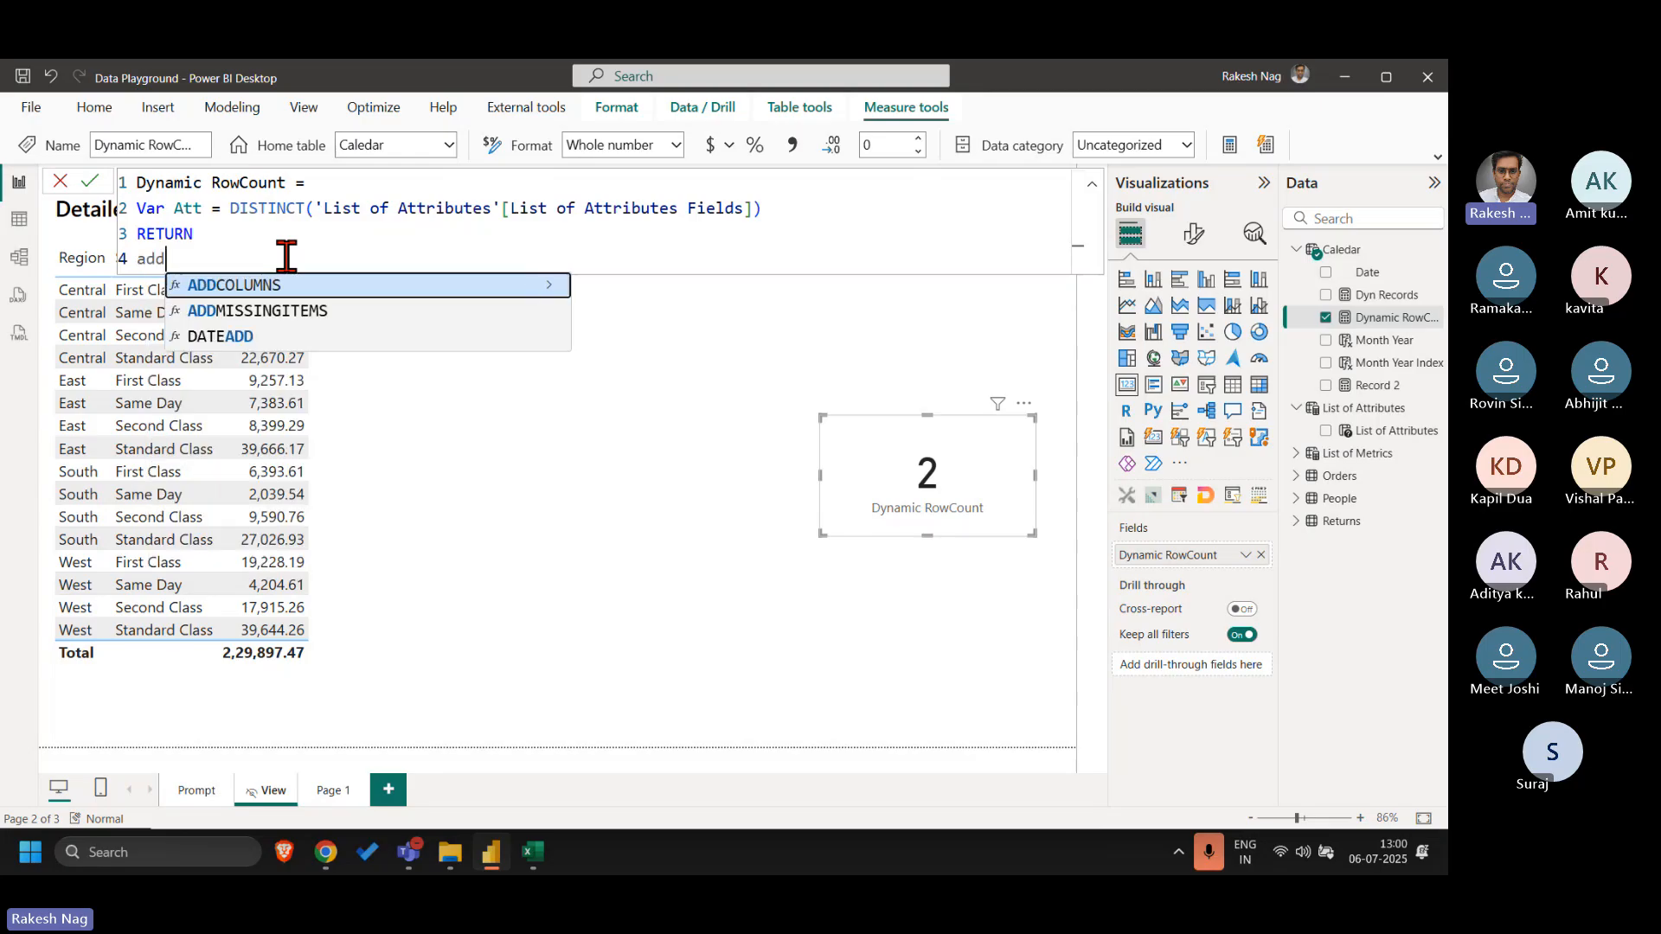
{"action": "key", "text": "Tab"}
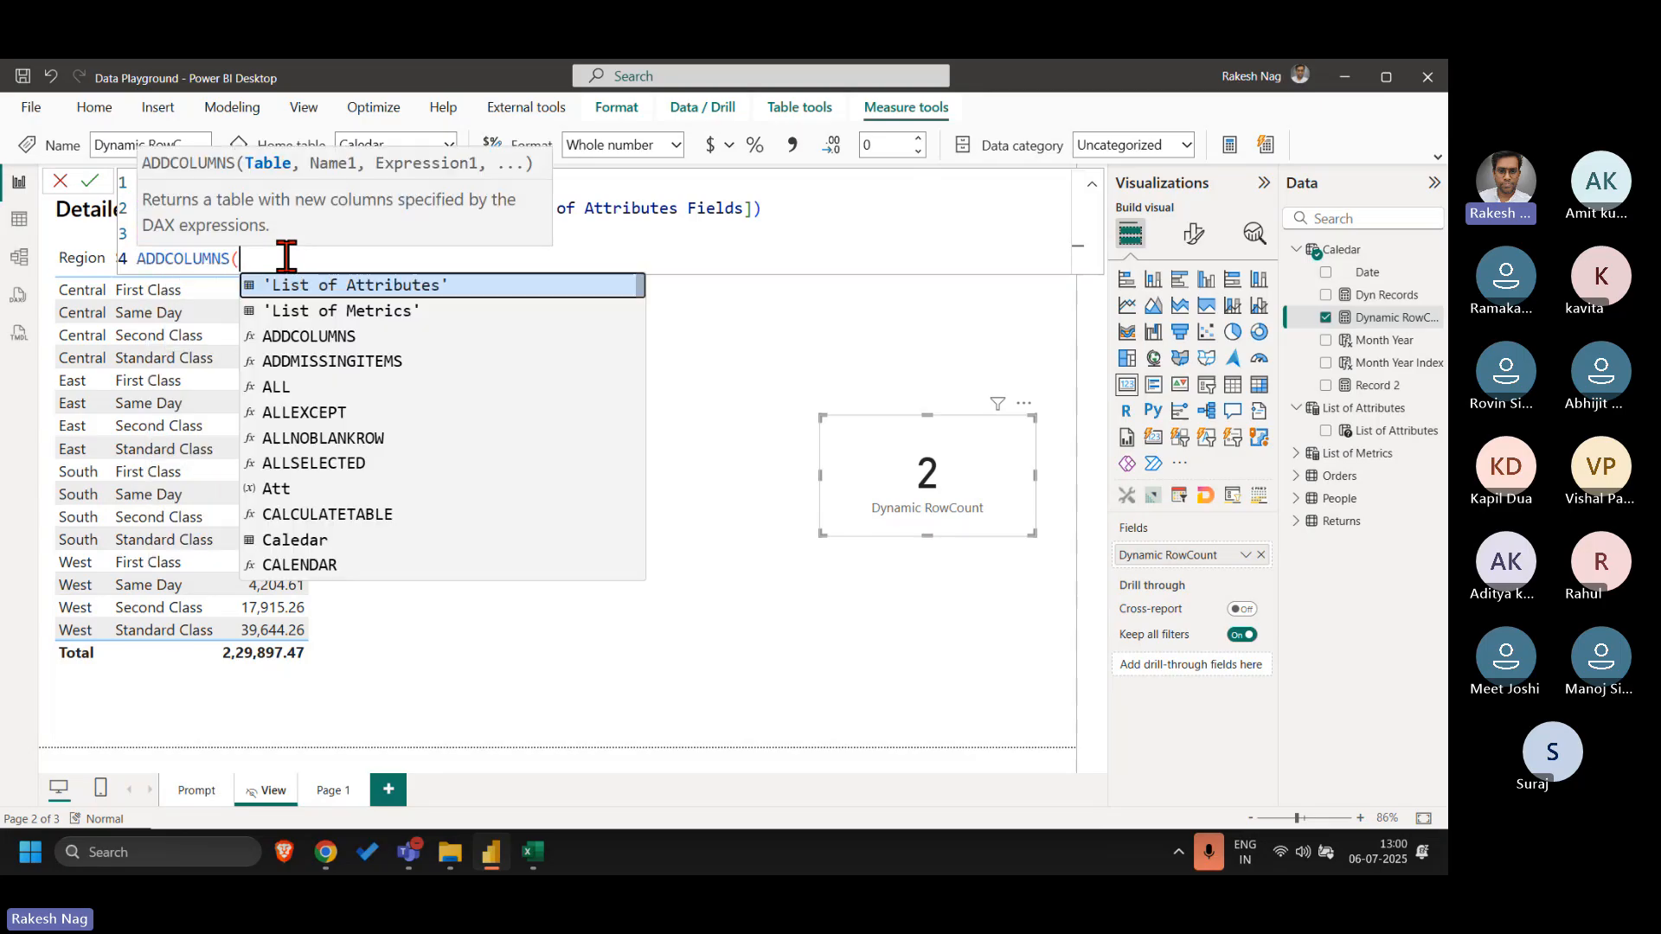
{"action": "type", "text": "Ordersm"}
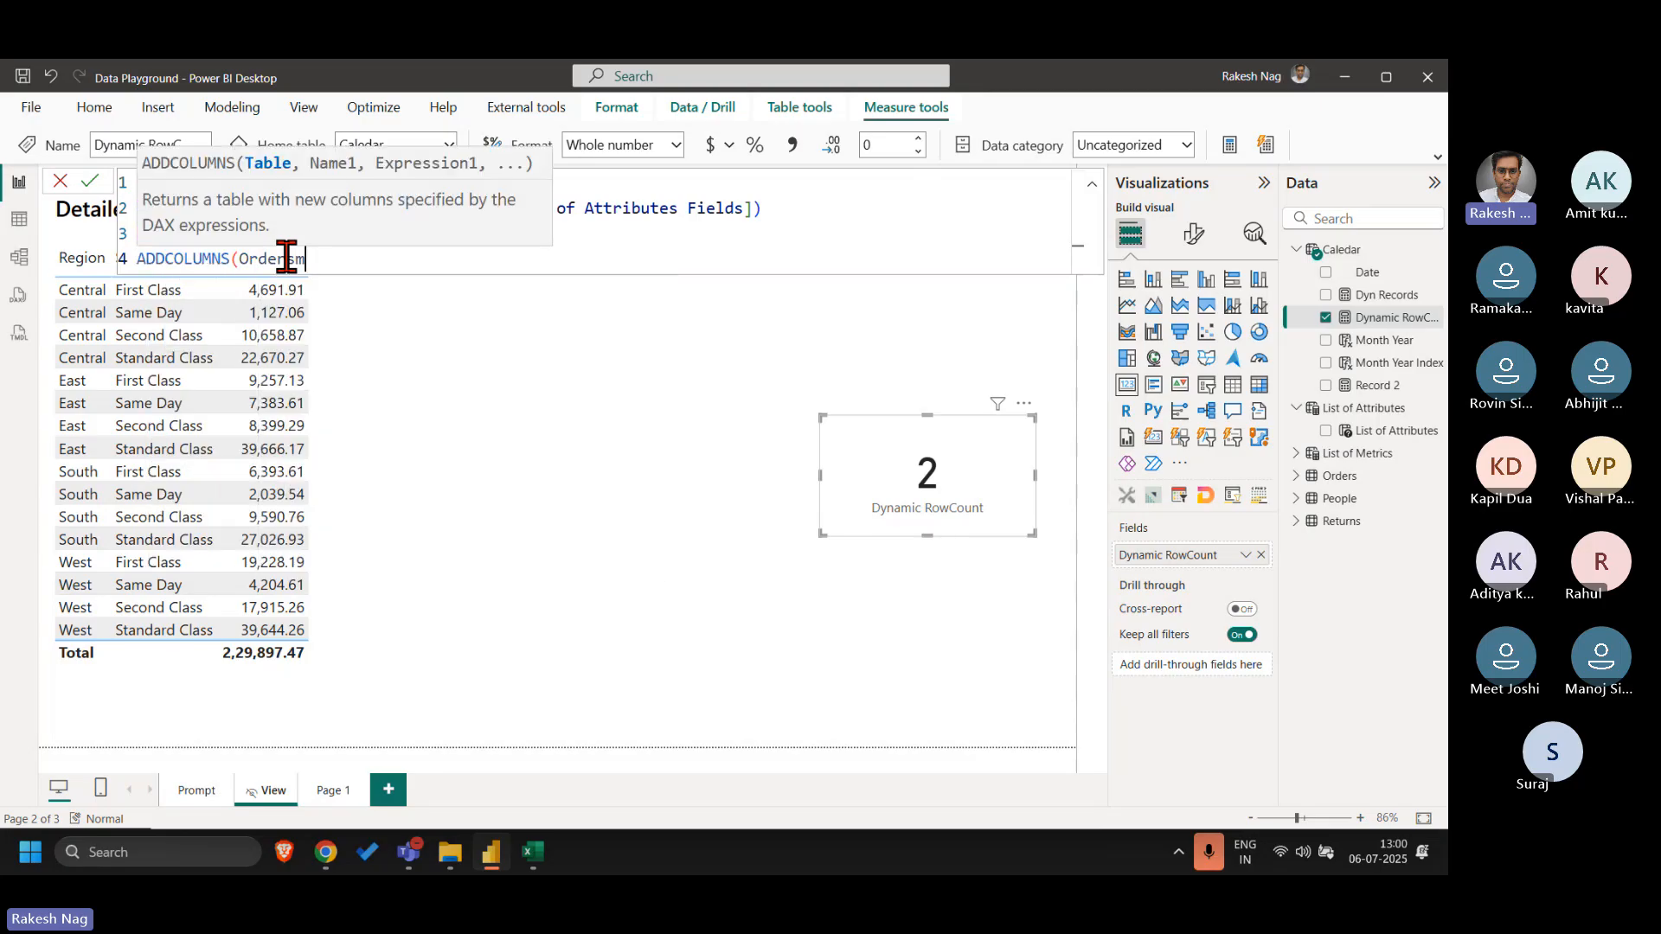
{"action": "key", "text": "BackSpace"}
{"action": "type", "text": ","}
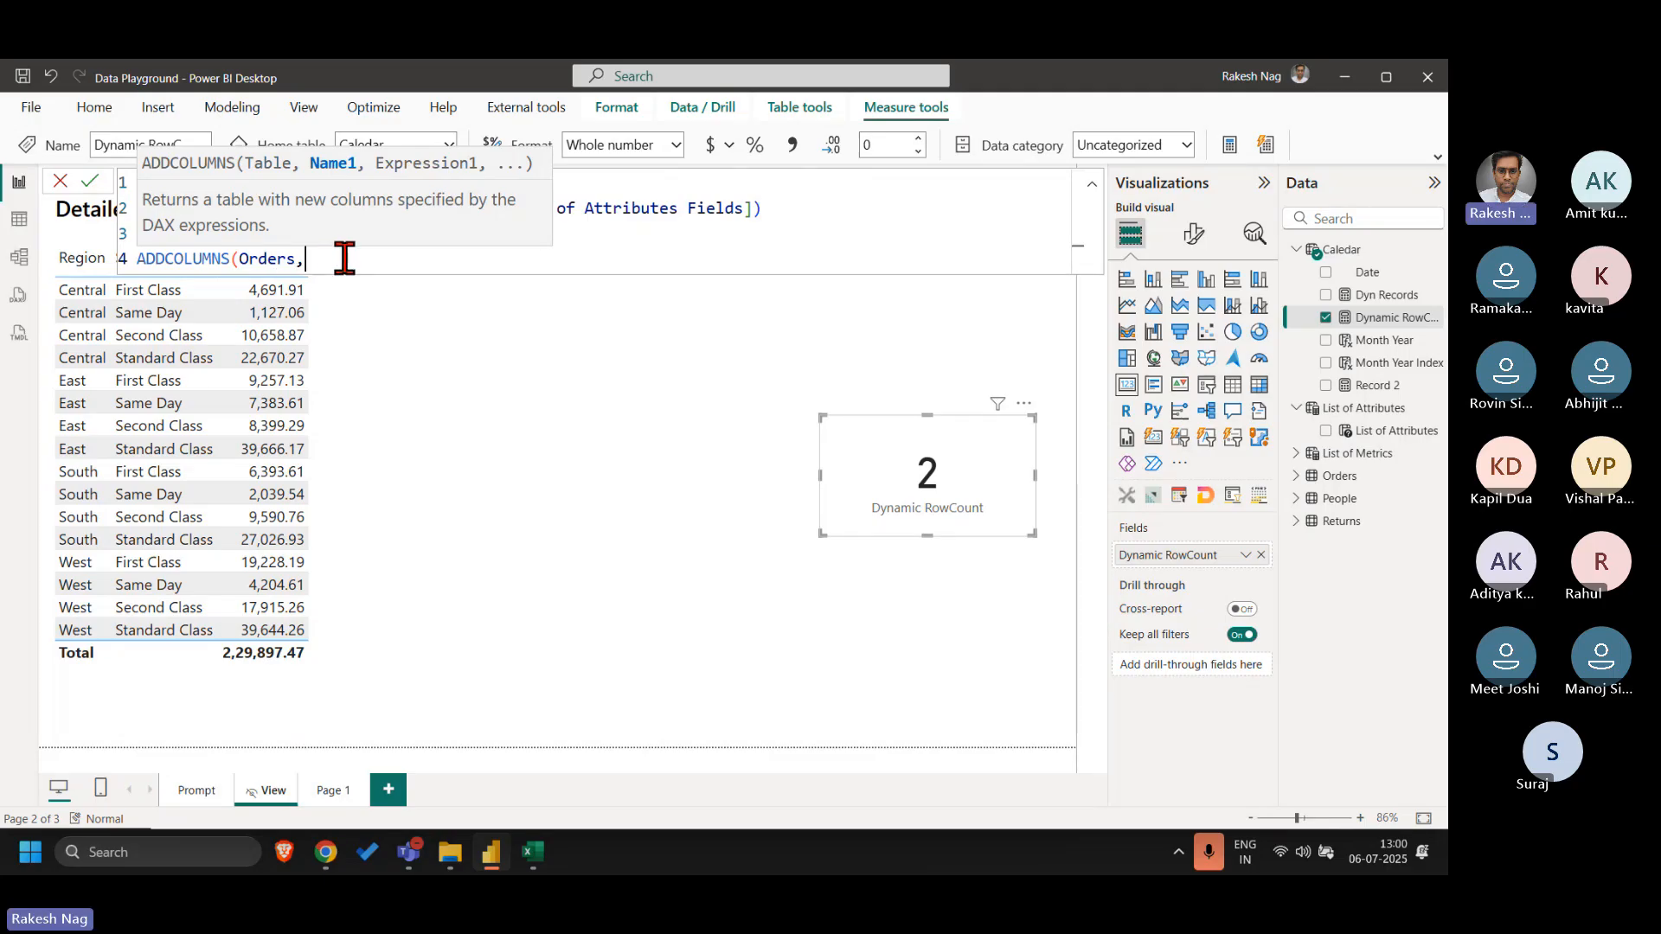
{"action": "double_click", "coordinate": [274, 259]}
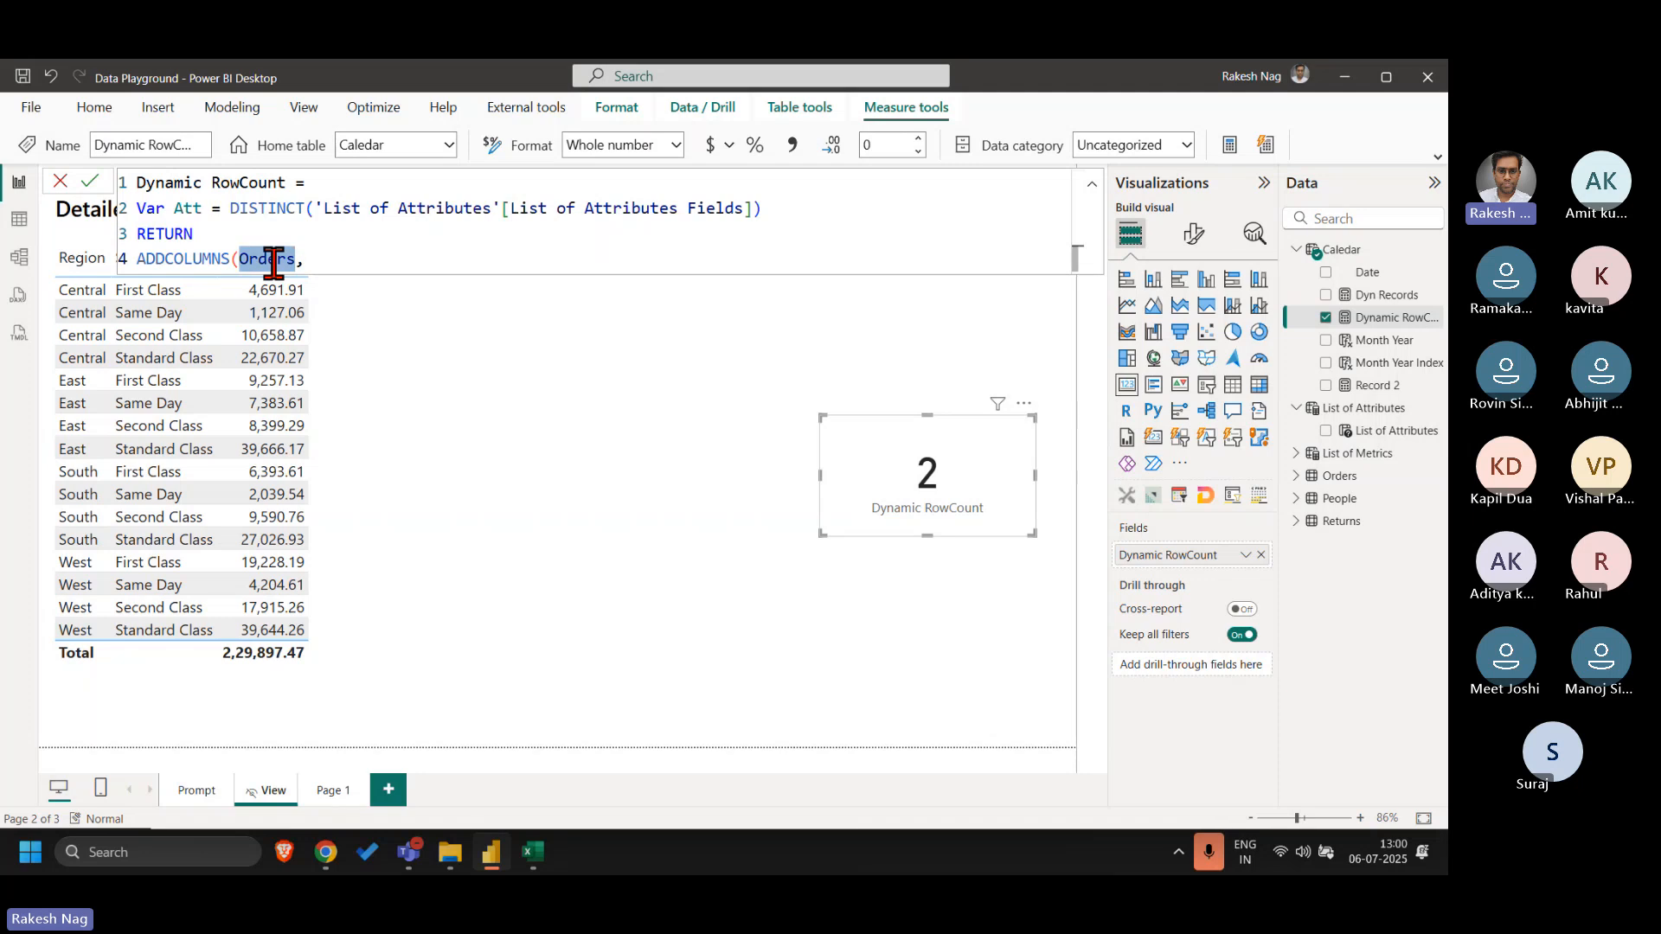
{"action": "left_click", "coordinate": [354, 270]}
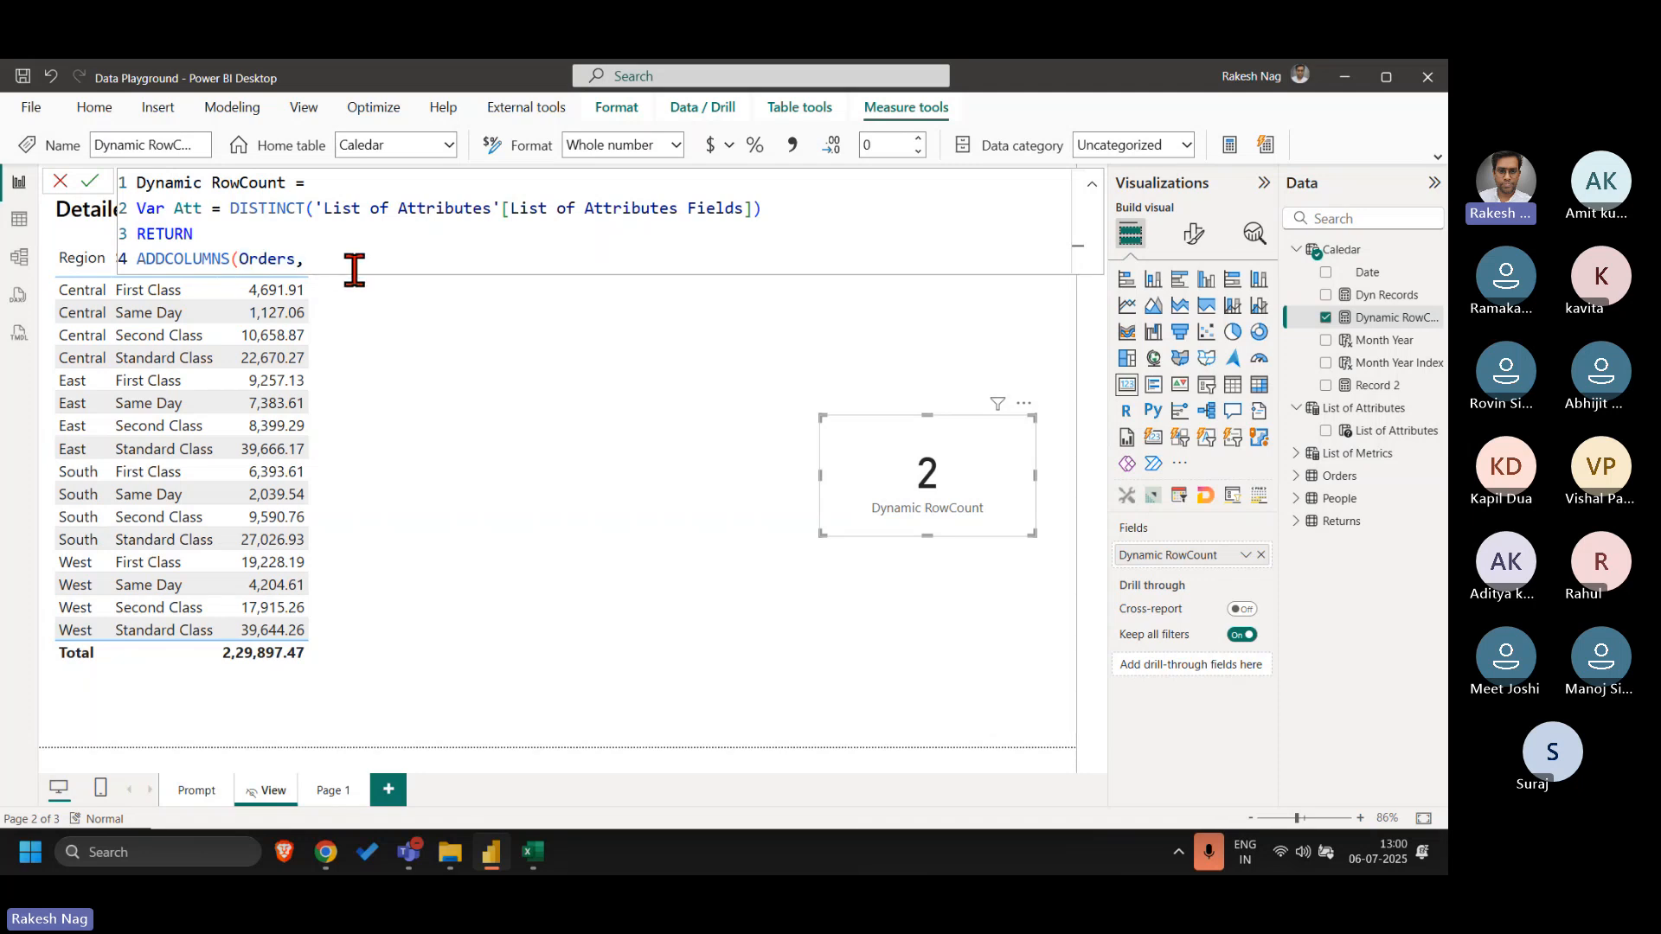
- Add a "Region" column on a new line of ADDCOLUMNS, with an IF expression that starts with Orders[Region]
{"action": "key", "text": "shift+Return"}
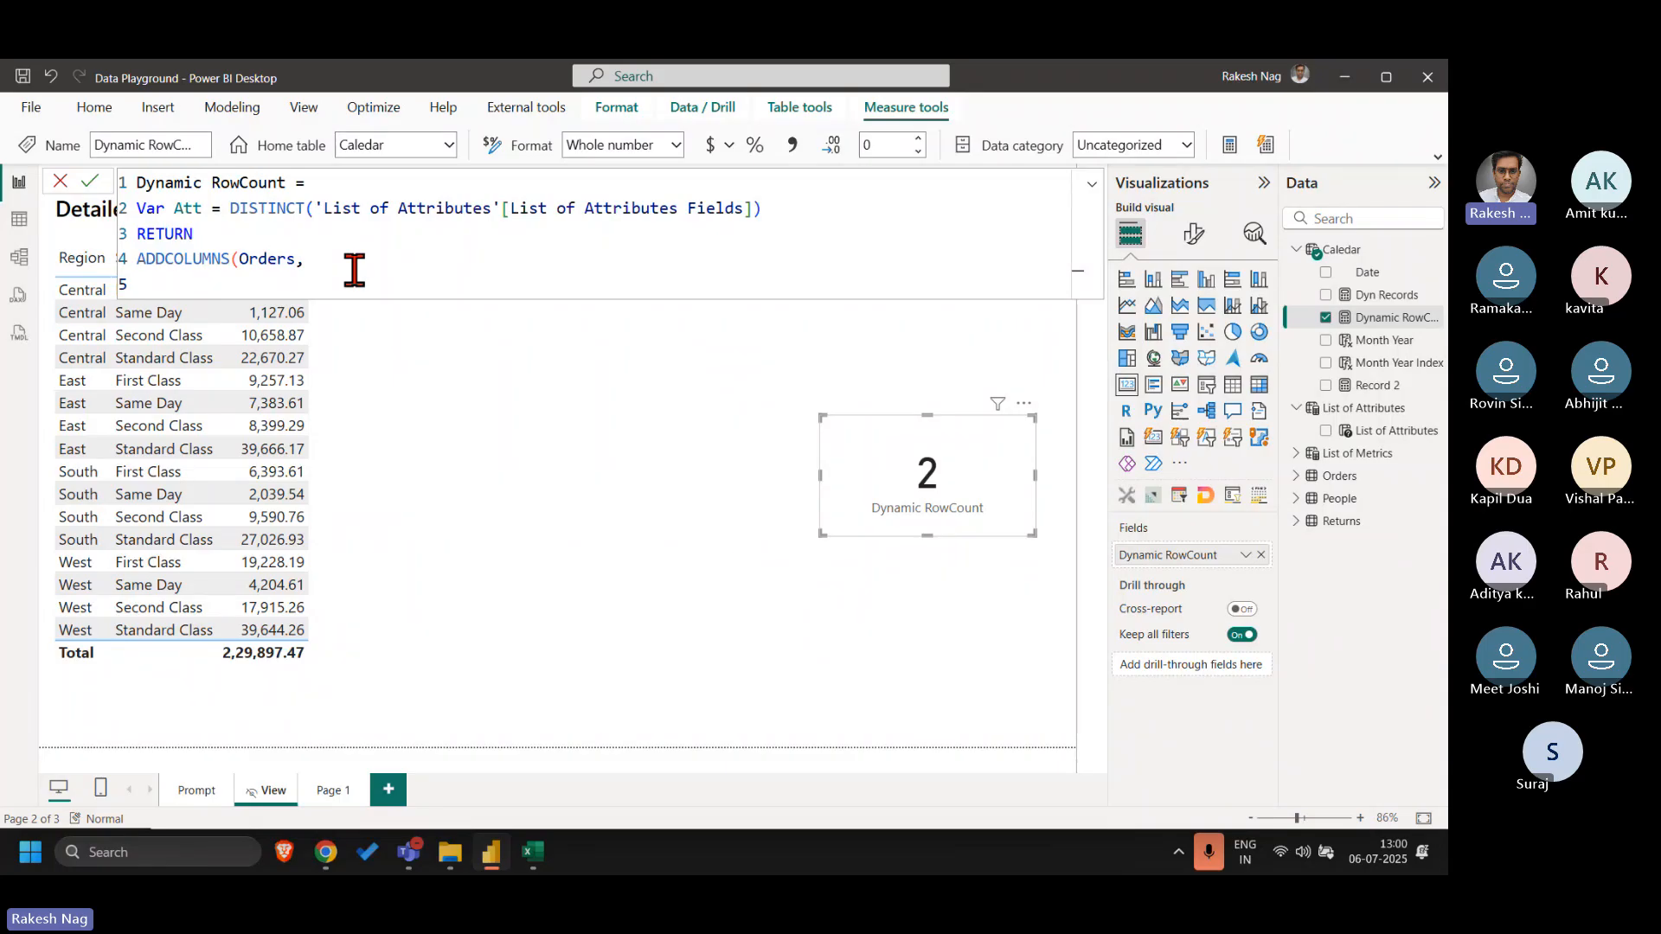
{"action": "type", "text": "\"\"Region\""}
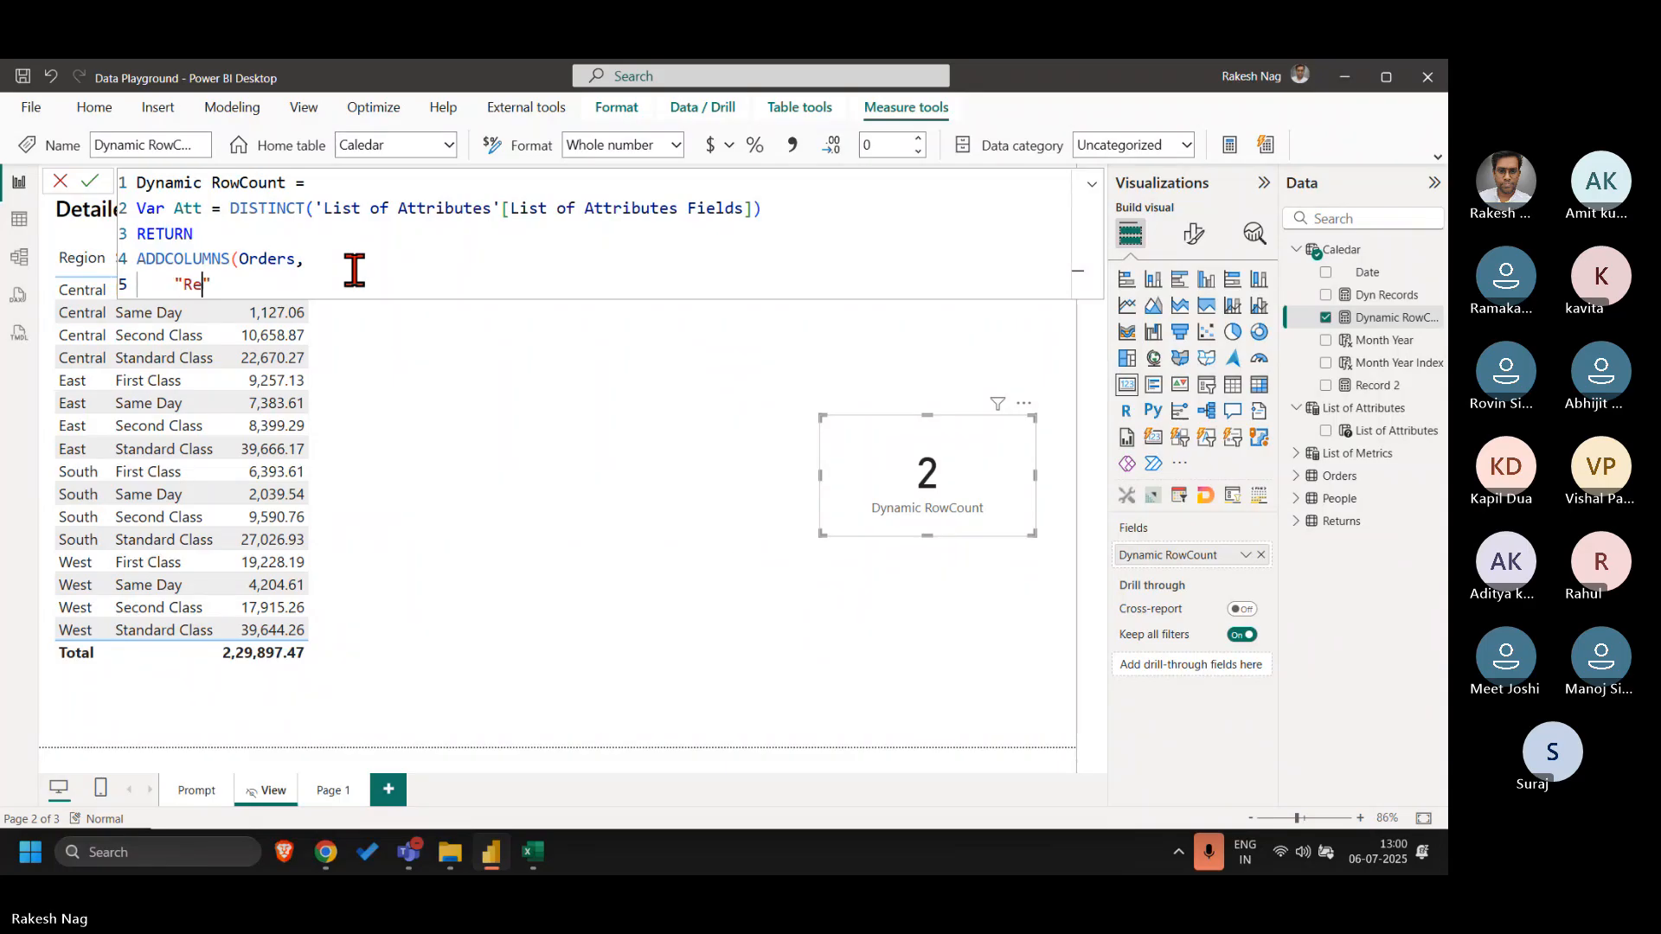
{"action": "type", "text": ","}
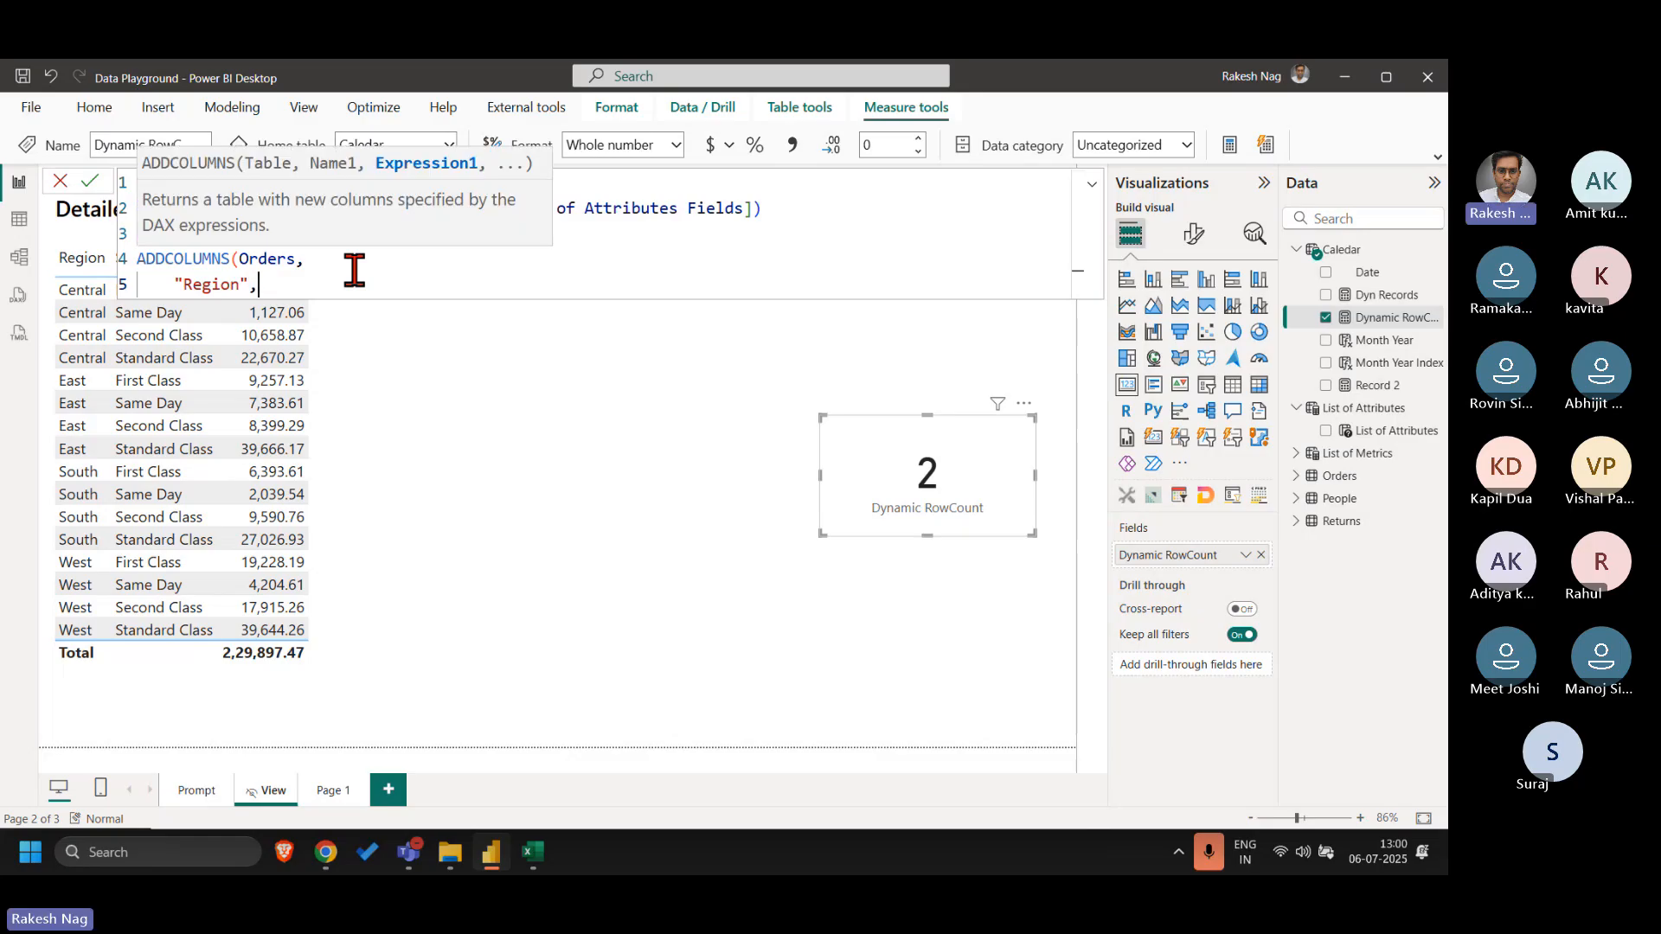
{"action": "type", "text": "IF("}
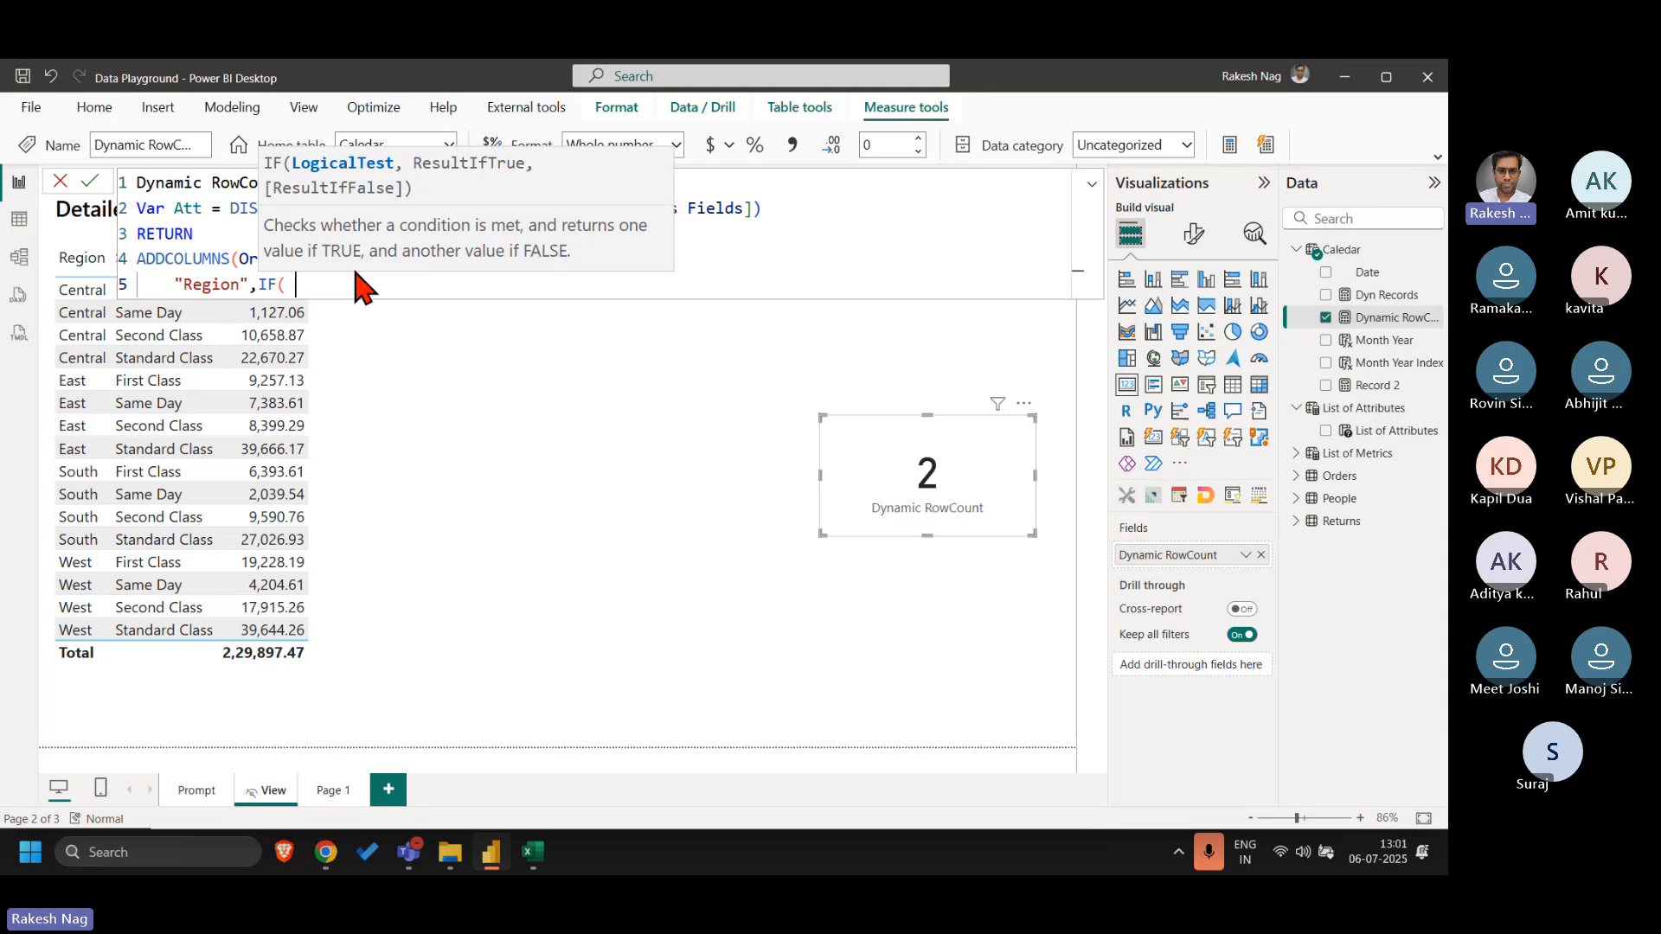
{"action": "left_click", "coordinate": [820, 225]}
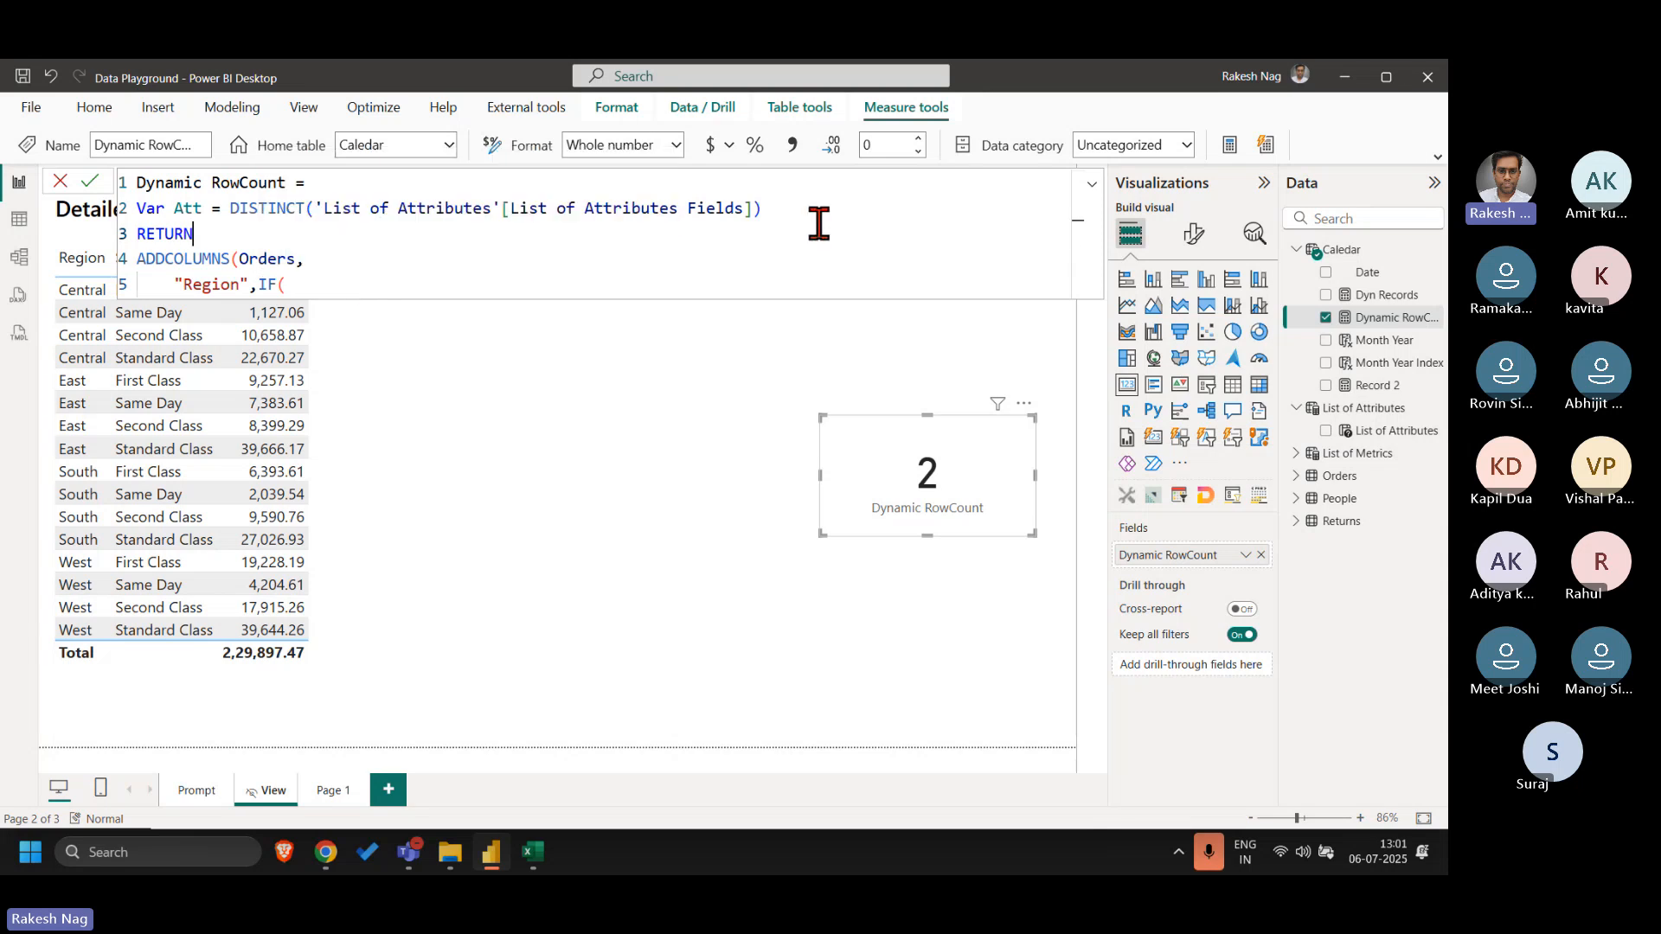
{"action": "left_click", "coordinate": [377, 288]}
{"action": "type", "text": "Orders"}
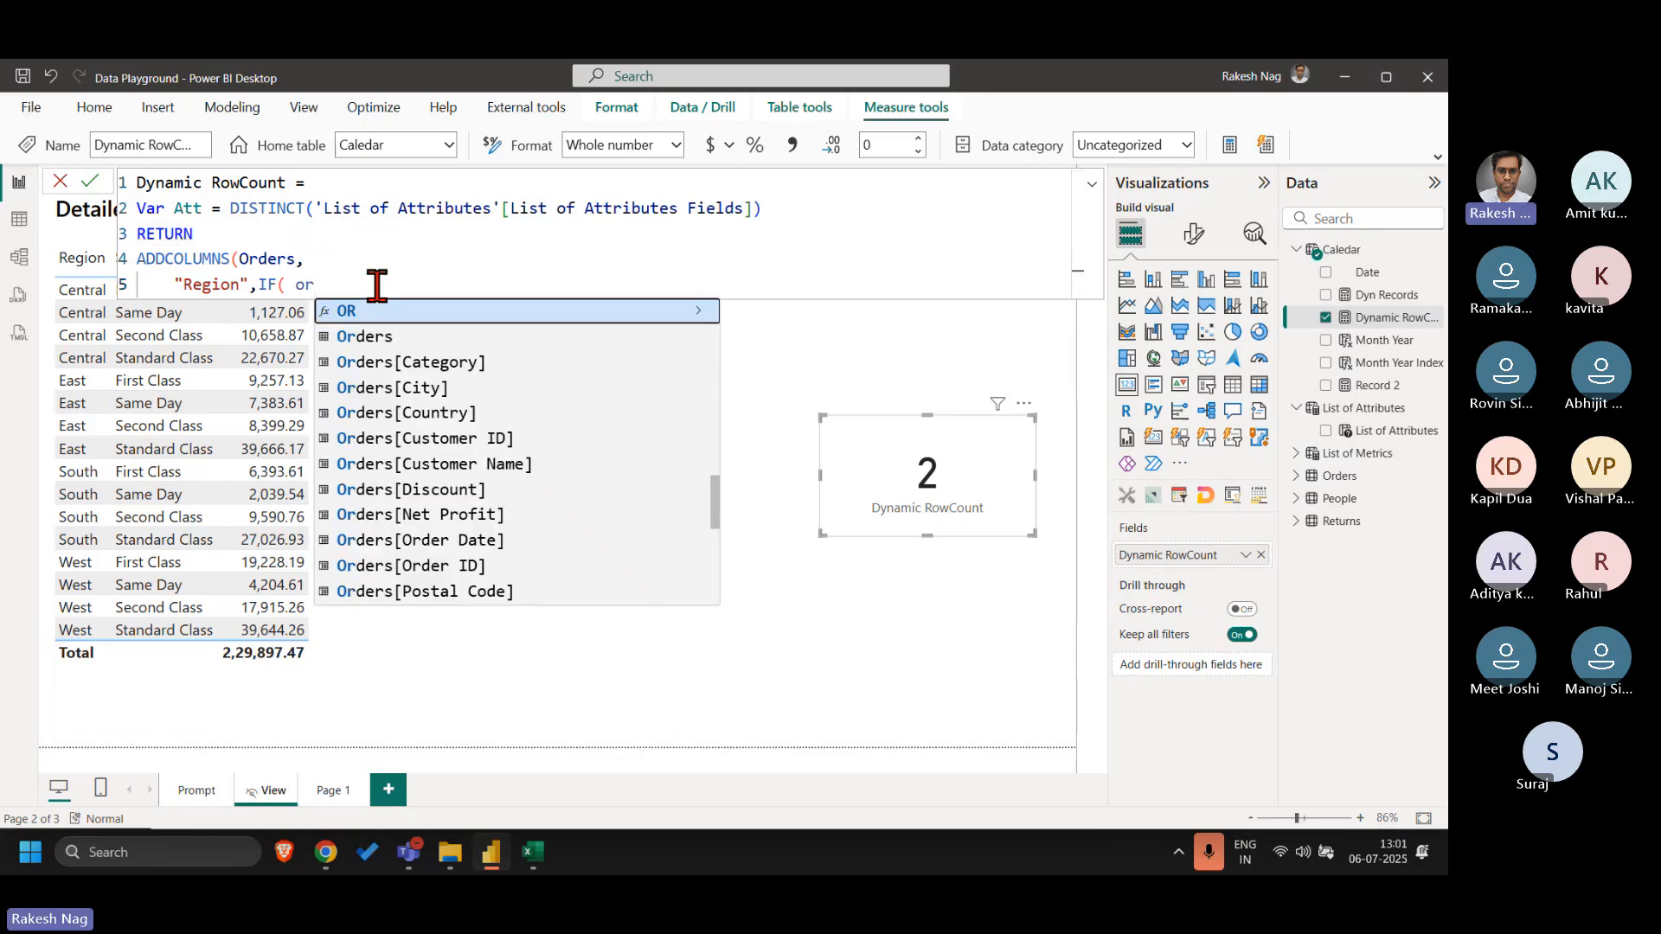
{"action": "type", "text": "[re"}
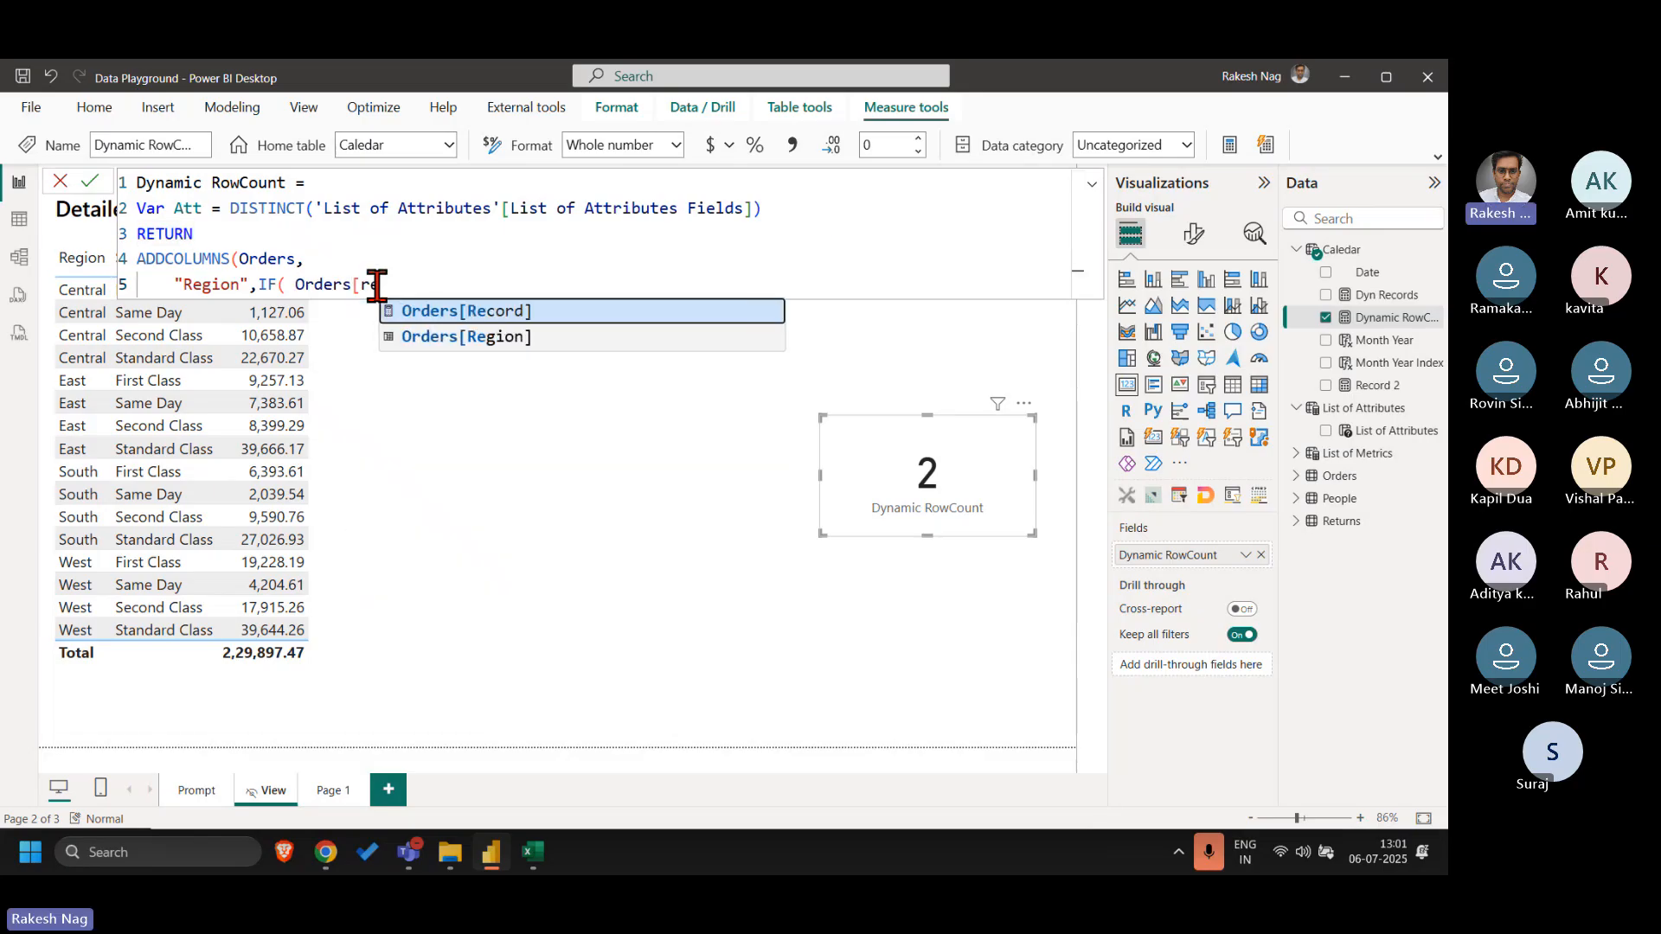
{"action": "type", "text": "g"}
{"action": "key", "text": "Tab"}
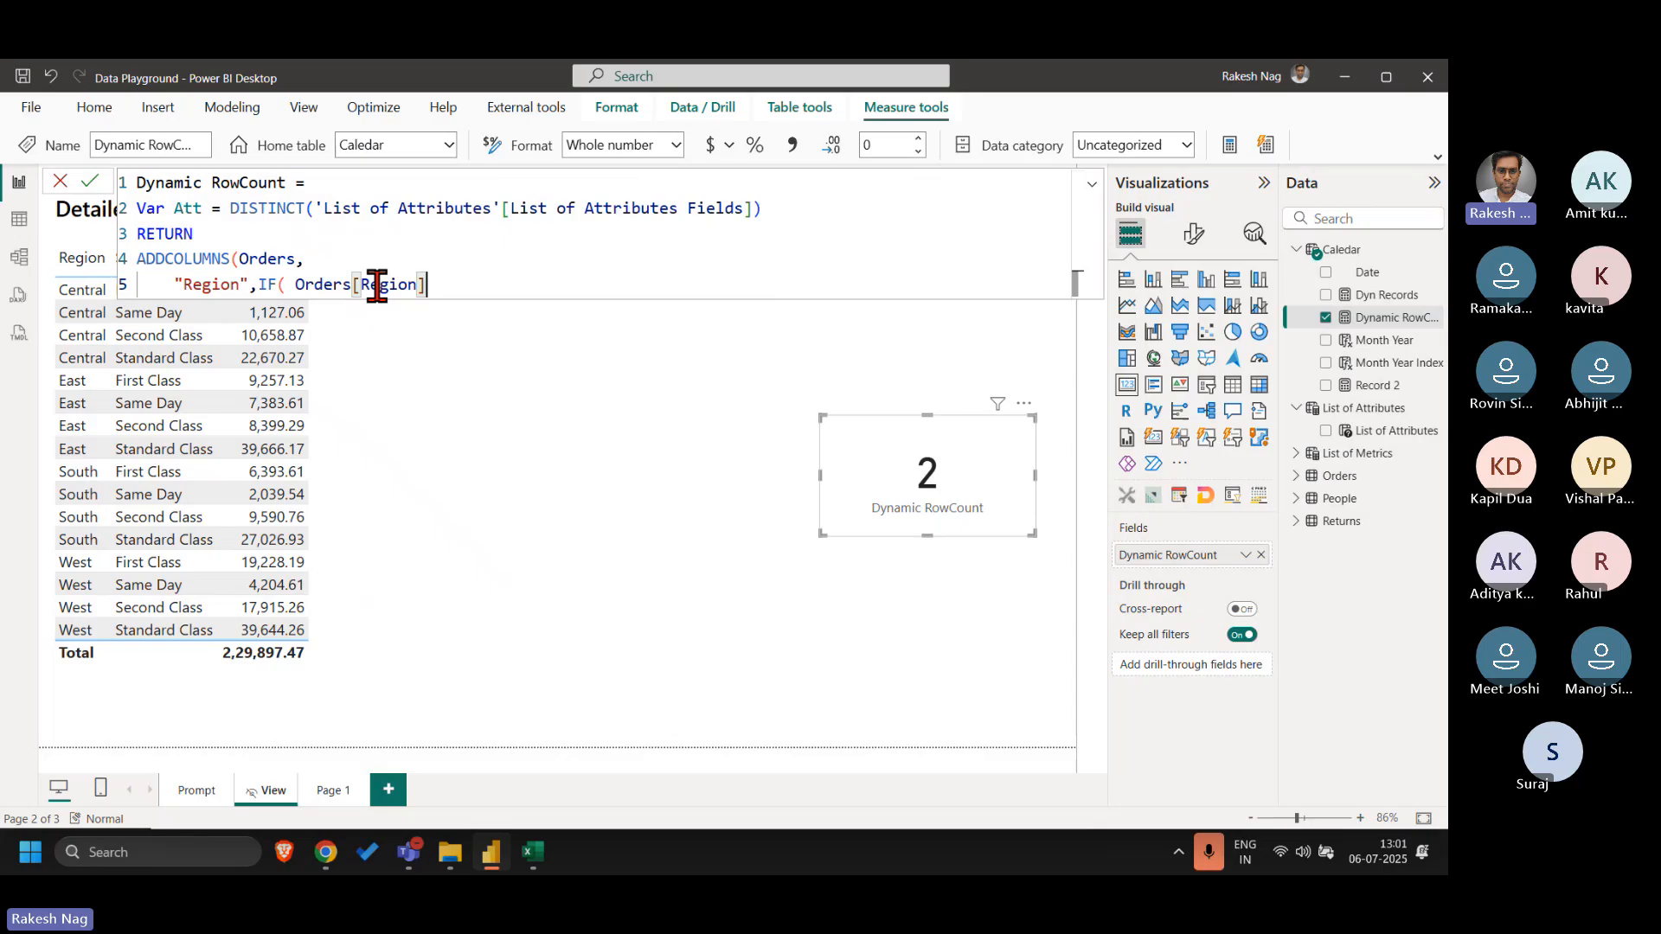
- Wrap the Orders[Region] reference at the start of the IF expression in the NAMEOF function
{"action": "key", "text": "shift+Left"}
{"action": "key", "text": "shift+Left"}
{"action": "key", "text": "shift+Left"}
{"action": "key", "text": "shift+Left"}
{"action": "key", "text": "shift+Left"}
{"action": "key", "text": "shift+Left"}
{"action": "key", "text": "shift+Left"}
{"action": "key", "text": "shift+Left"}
{"action": "key", "text": "shift+Left"}
{"action": "key", "text": "shift+Left"}
{"action": "key", "text": "shift+Left"}
{"action": "key", "text": "shift+Left"}
{"action": "key", "text": "shift+Left"}
{"action": "key", "text": "shift+Left"}
{"action": "key", "text": "ctrl+c"}
{"action": "key", "text": "BackSpace"}
{"action": "type", "text": "Name"}
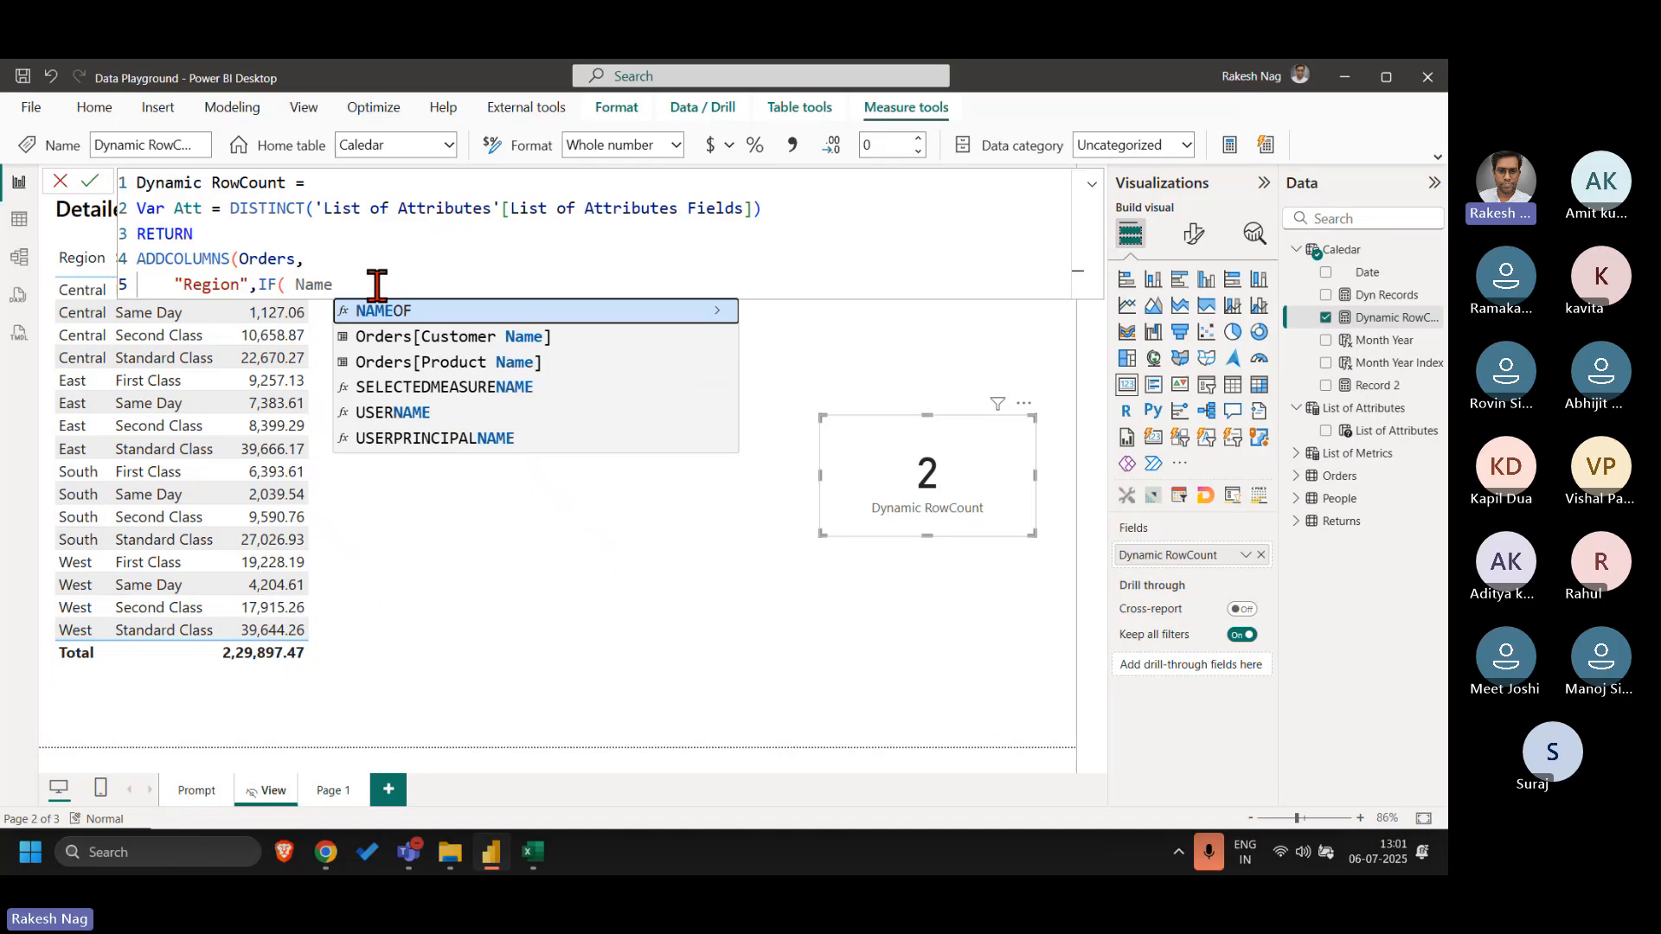
{"action": "key", "text": "Tab"}
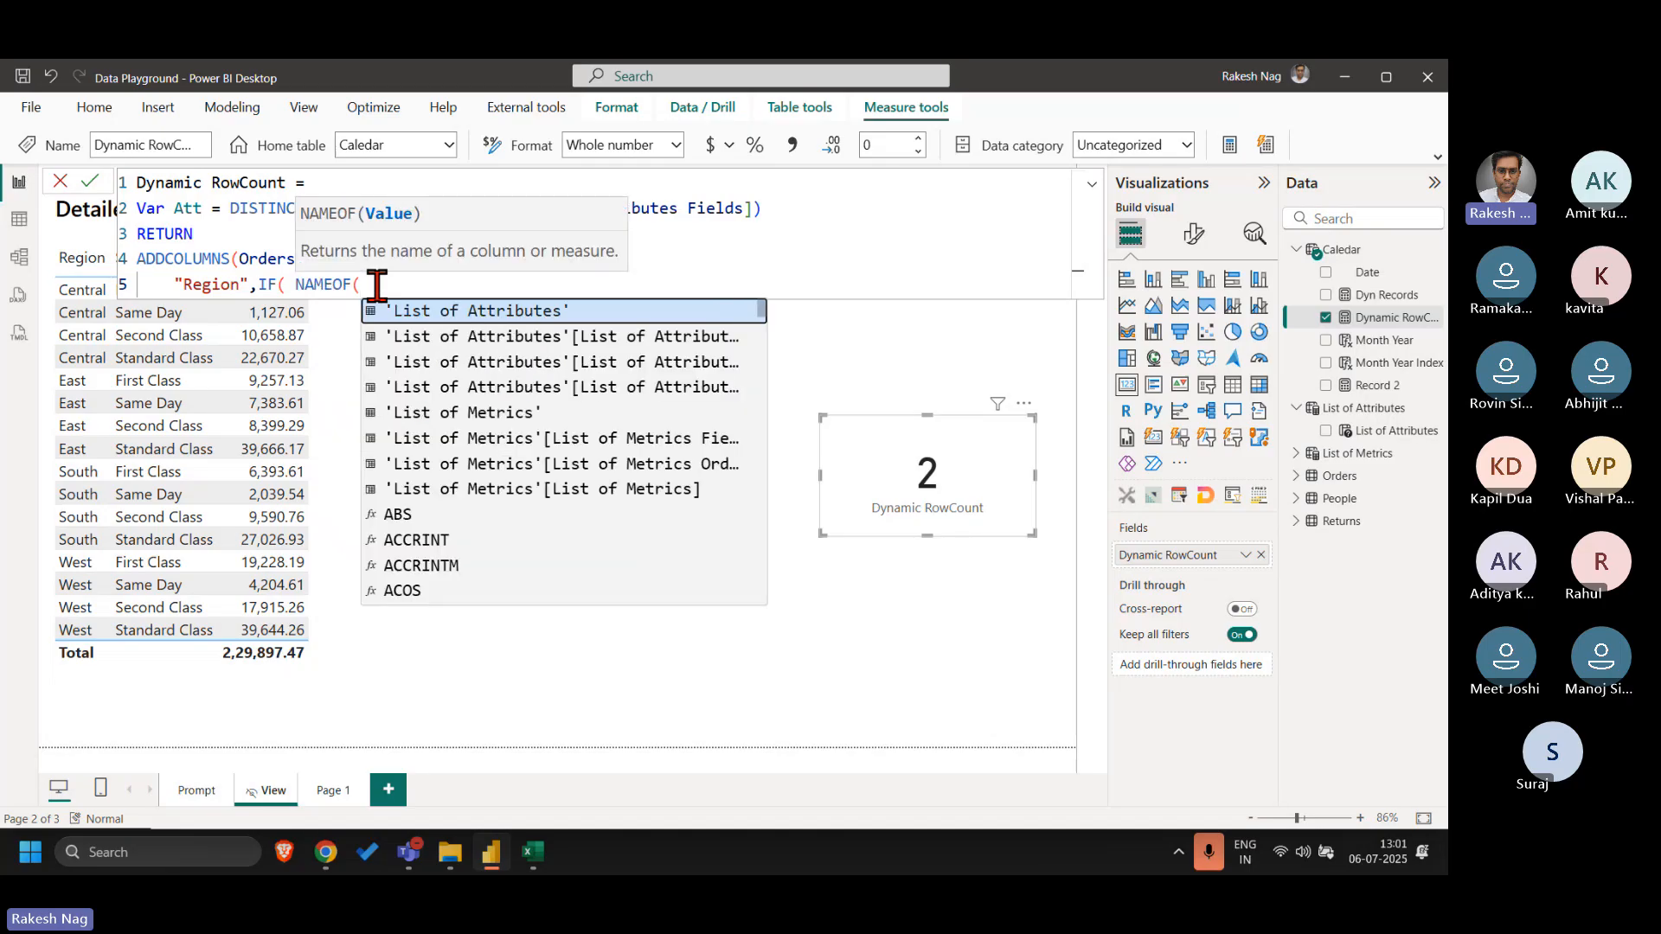
{"action": "key", "text": "ctrl+v"}
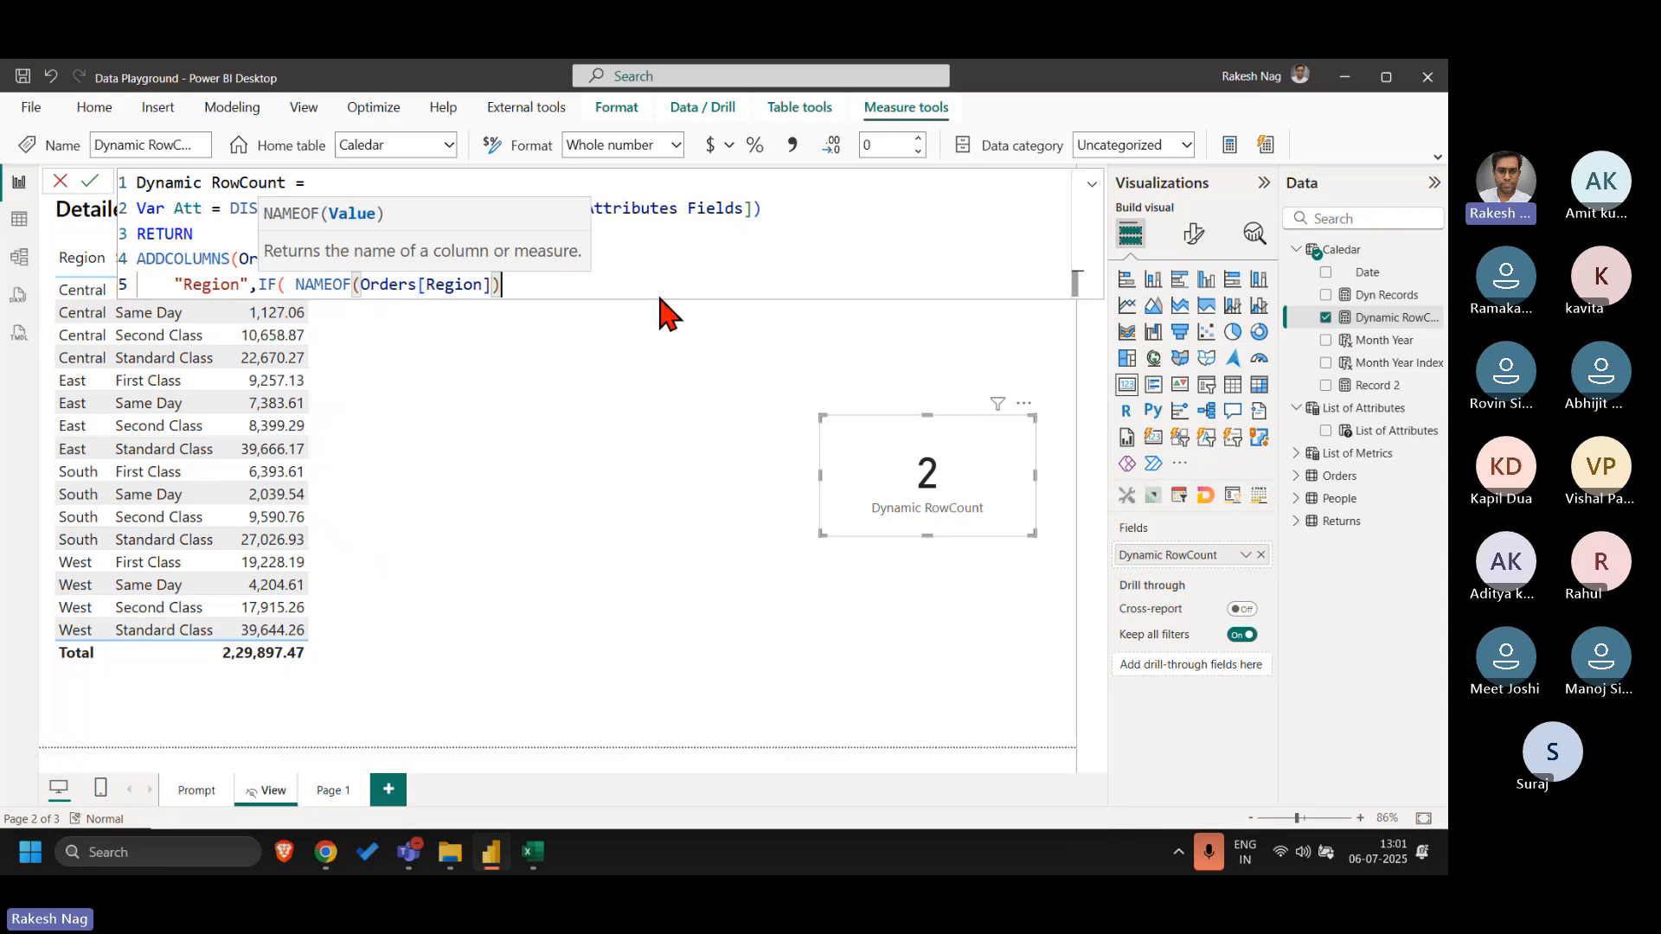
- Close NAMEOF and complete the IF condition so it tests whether the Region field name is in the Att variable
{"action": "type", "text": ") in"}
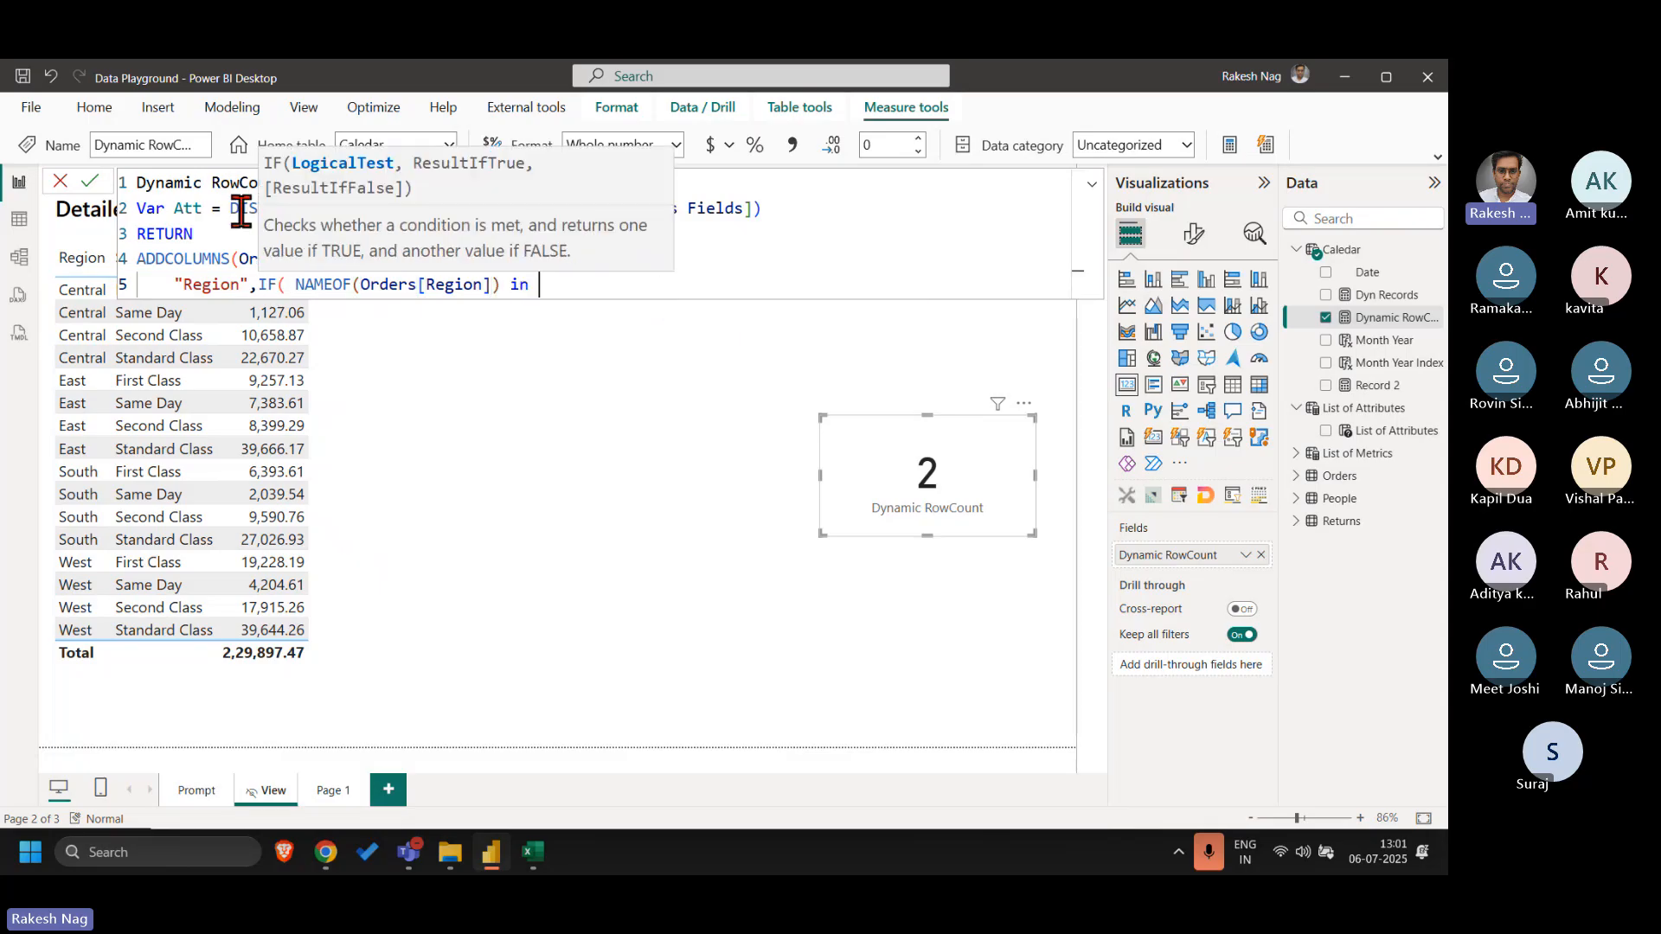
{"action": "double_click", "coordinate": [182, 210]}
{"action": "key", "text": "ctrl+c"}
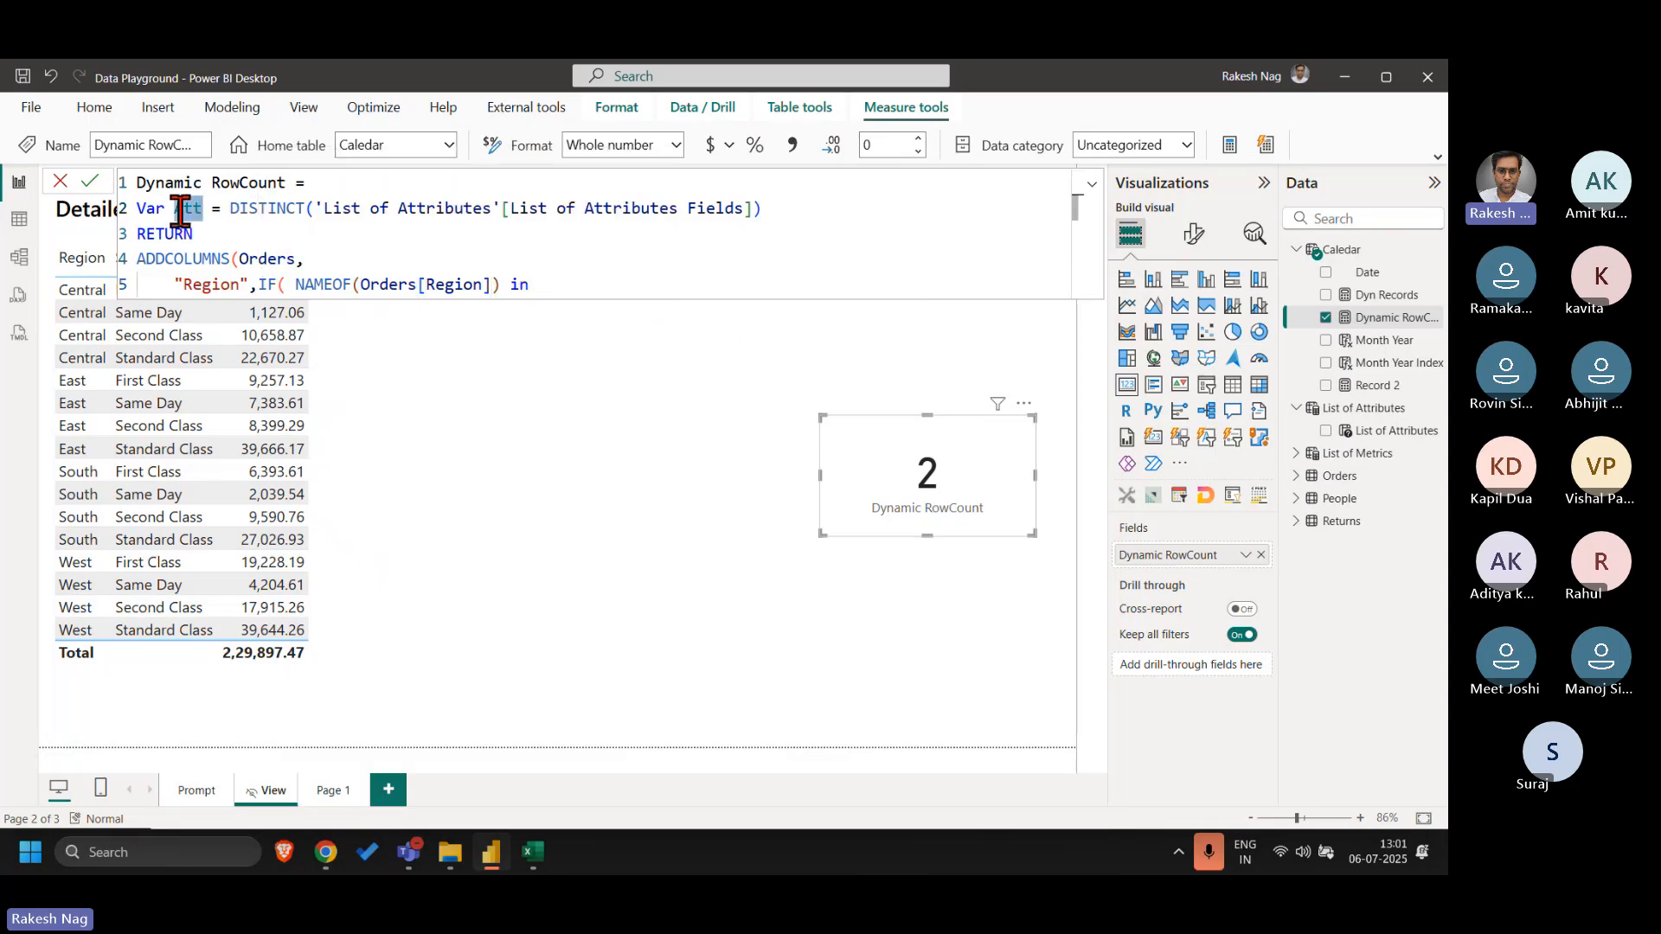
{"action": "left_click", "coordinate": [610, 294]}
{"action": "key", "text": "ctrl+v"}
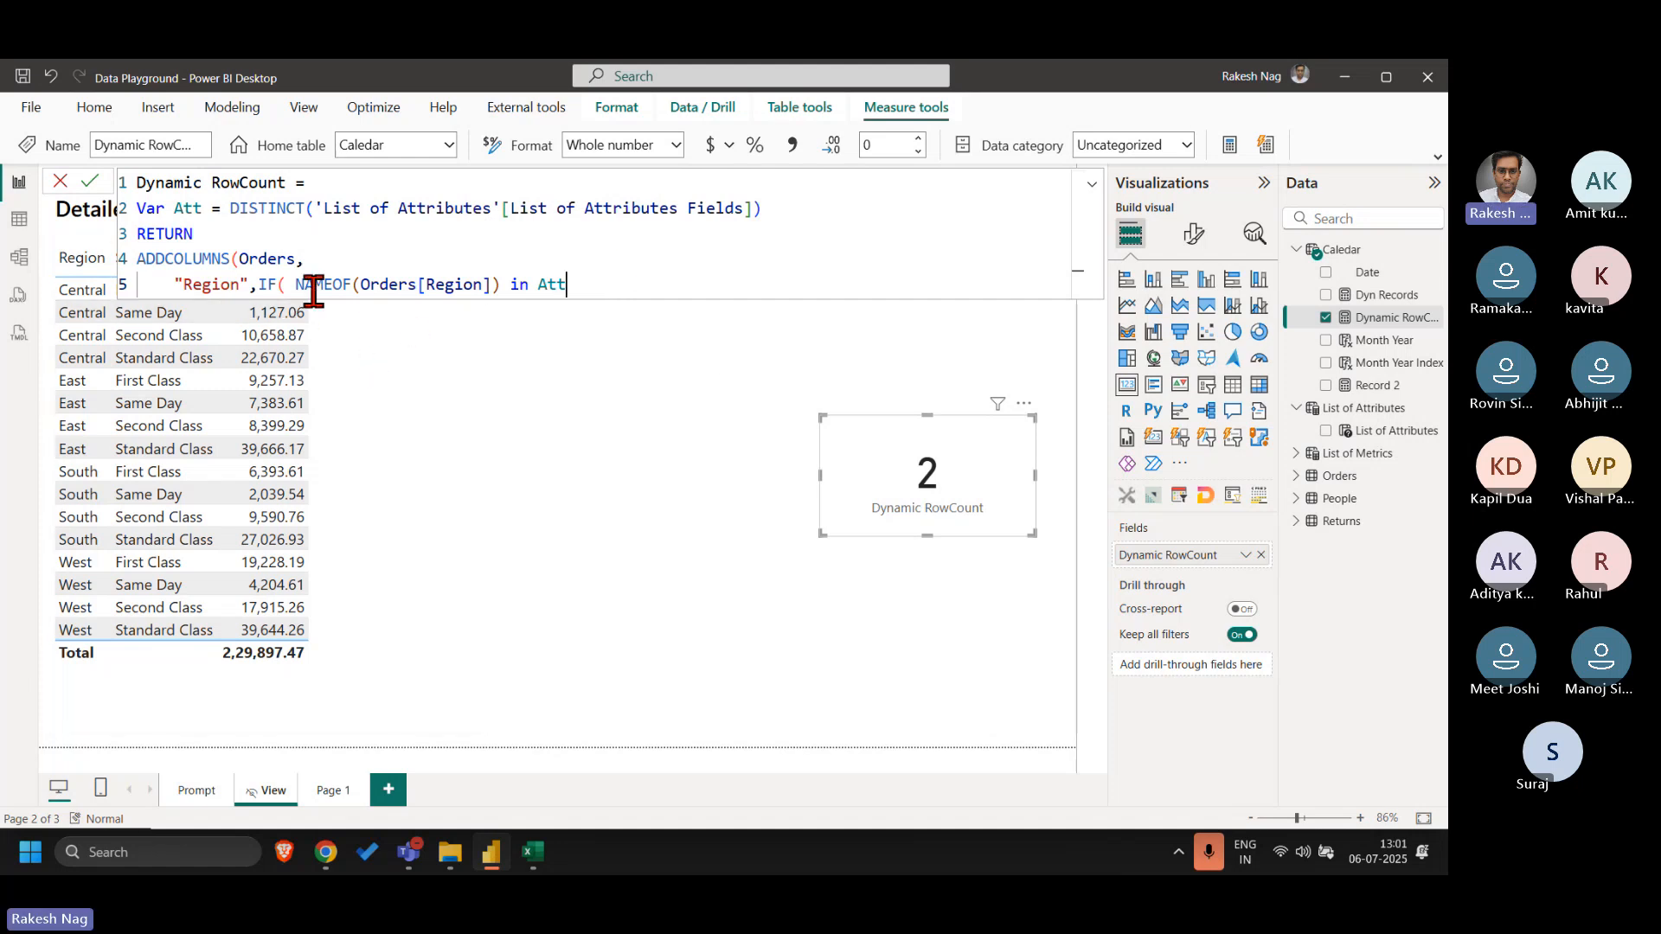
{"action": "left_click_drag", "start_coordinate": [295, 285], "coordinate": [571, 284]}
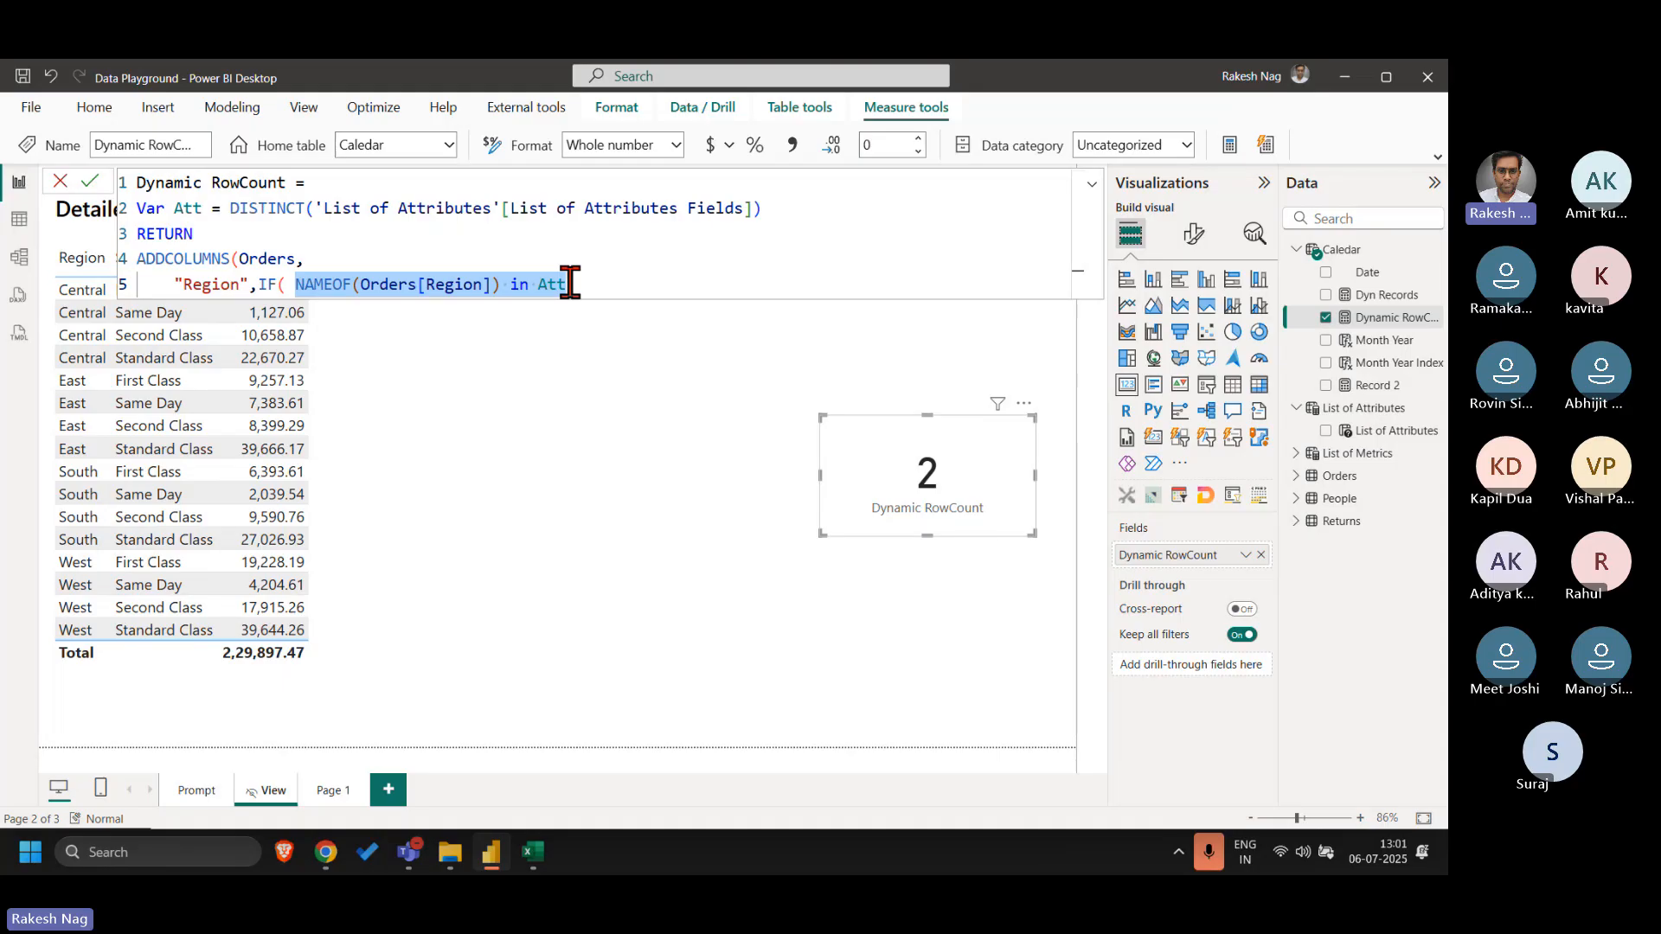
{"action": "left_click", "coordinate": [571, 284]}
- Add Orders[Region] as the IF's true result, then close IF and close ADDCOLUMNS on a new line
{"action": "type", "text": ","}
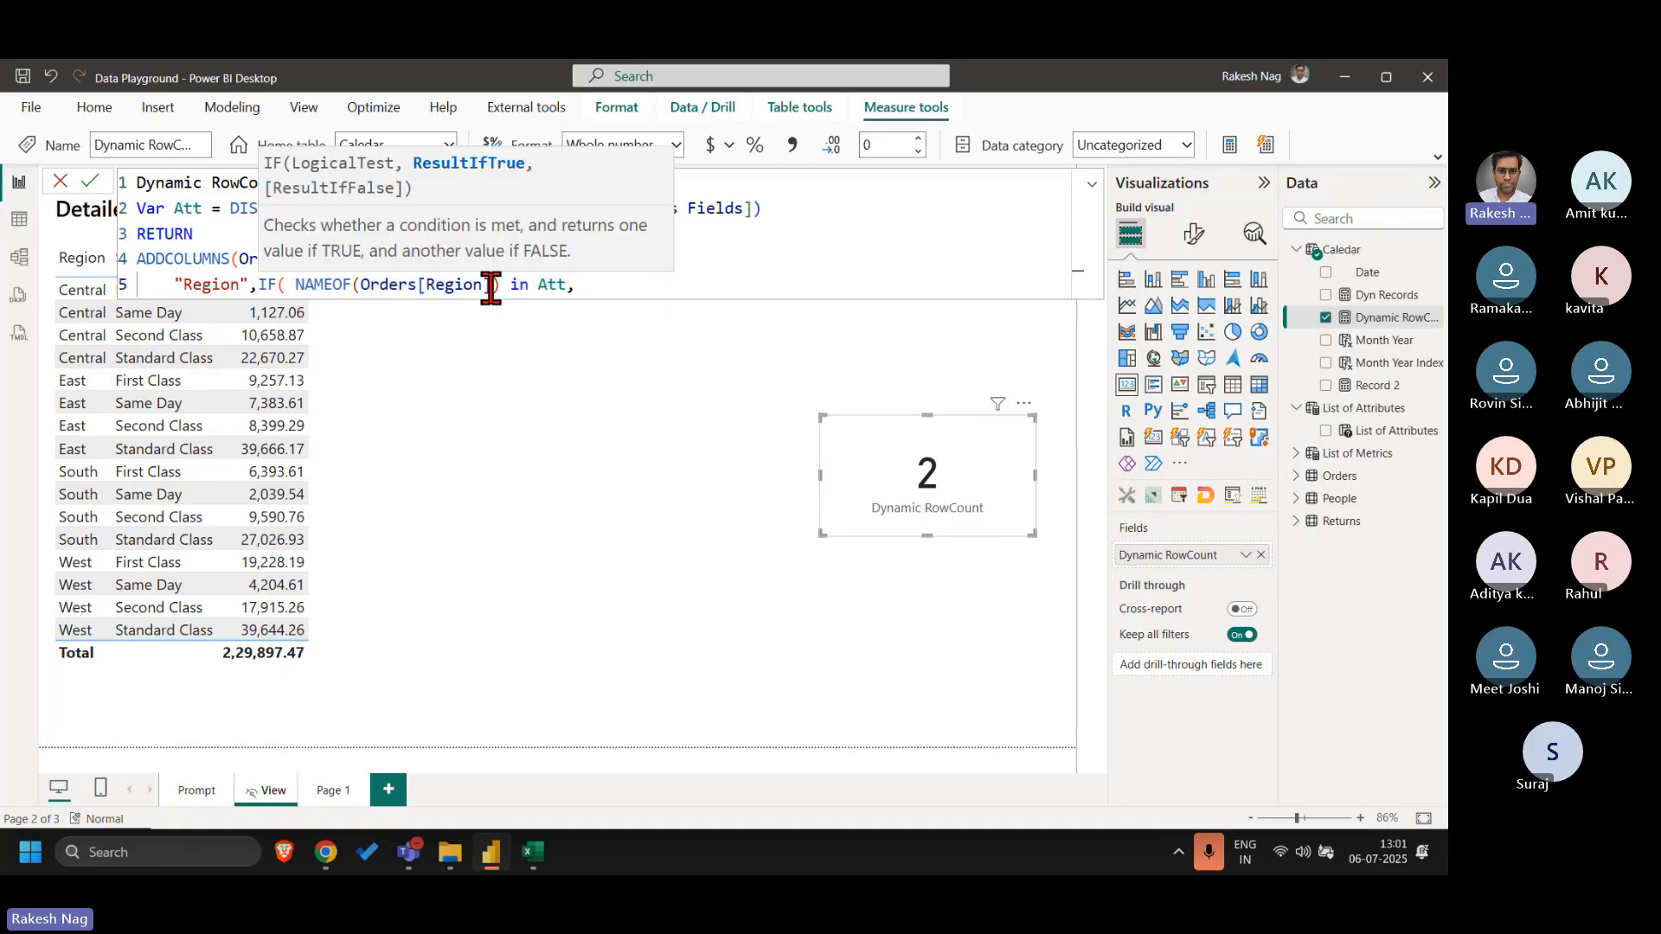
{"action": "left_click_drag", "start_coordinate": [495, 286], "coordinate": [360, 283]}
{"action": "key", "text": "ctrl+c"}
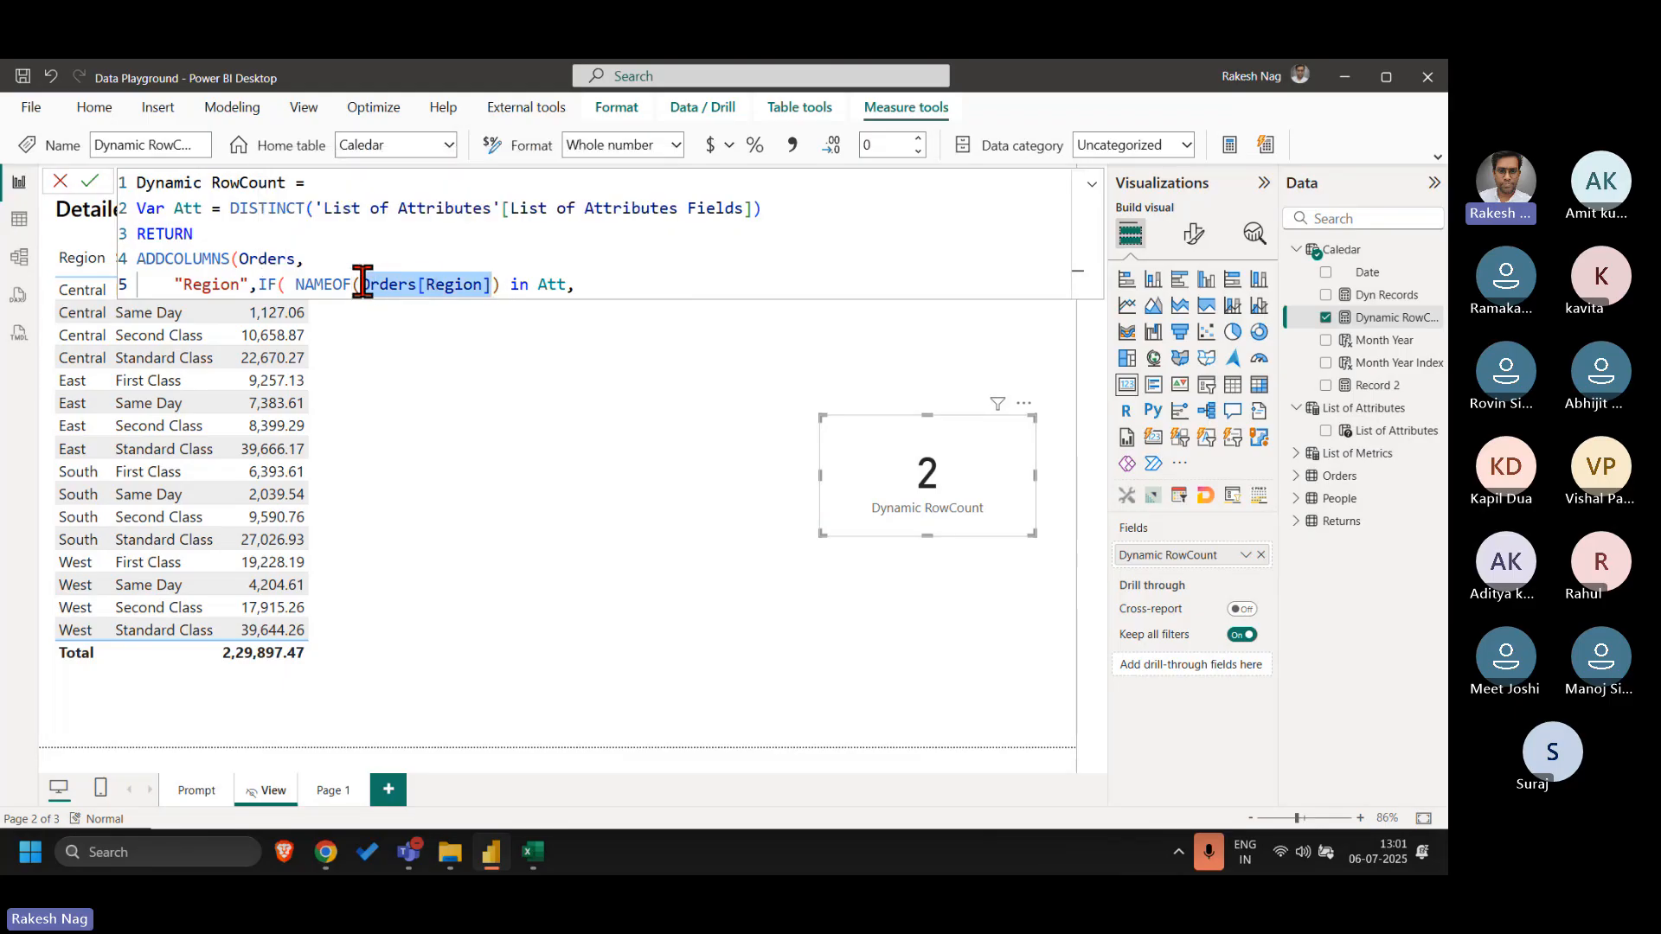
{"action": "left_click", "coordinate": [628, 291]}
{"action": "key", "text": "ctrl+v"}
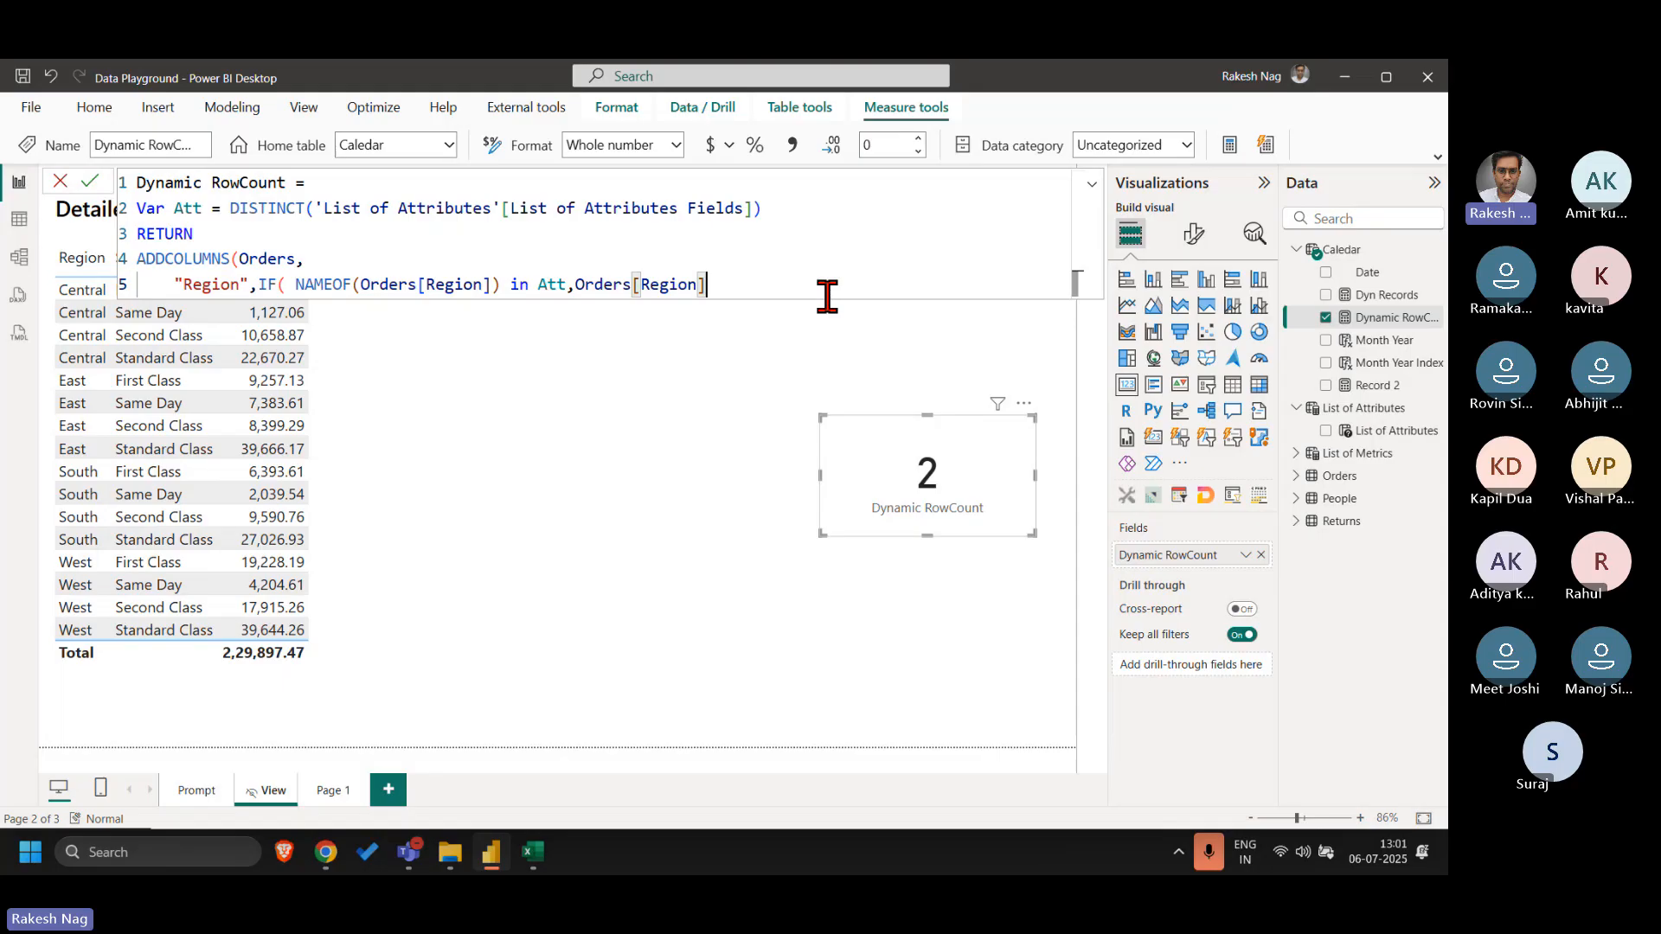
{"action": "type", "text": ")"}
{"action": "key", "text": "Return"}
{"action": "type", "text": ")"}
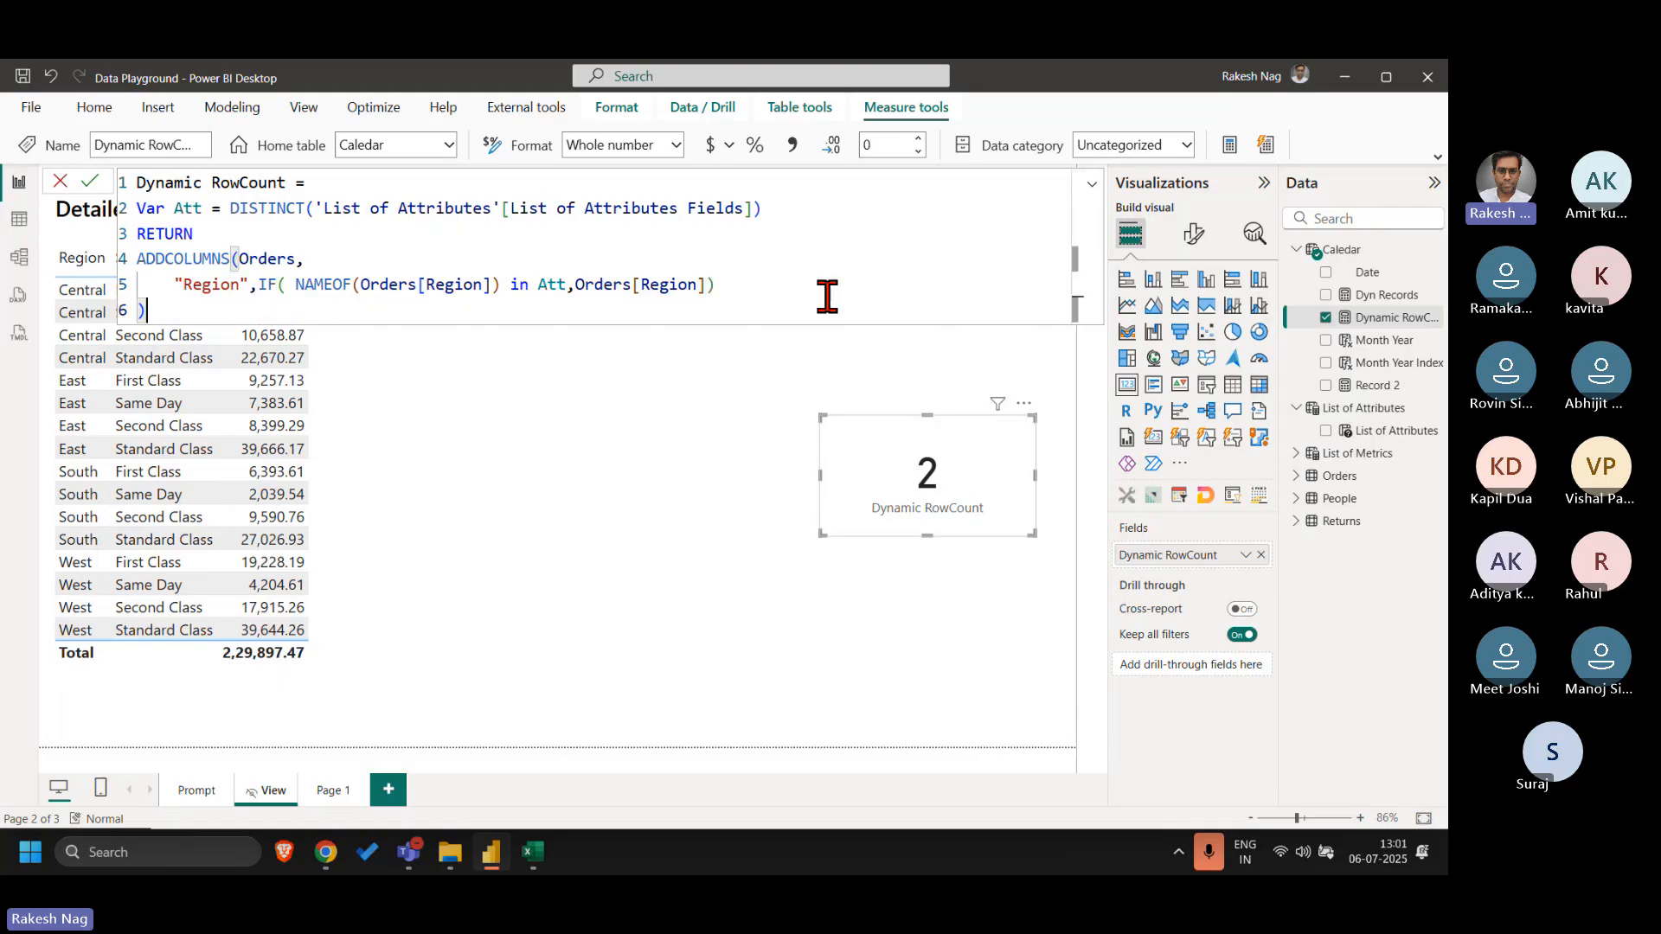
{"action": "left_click", "coordinate": [827, 296]}
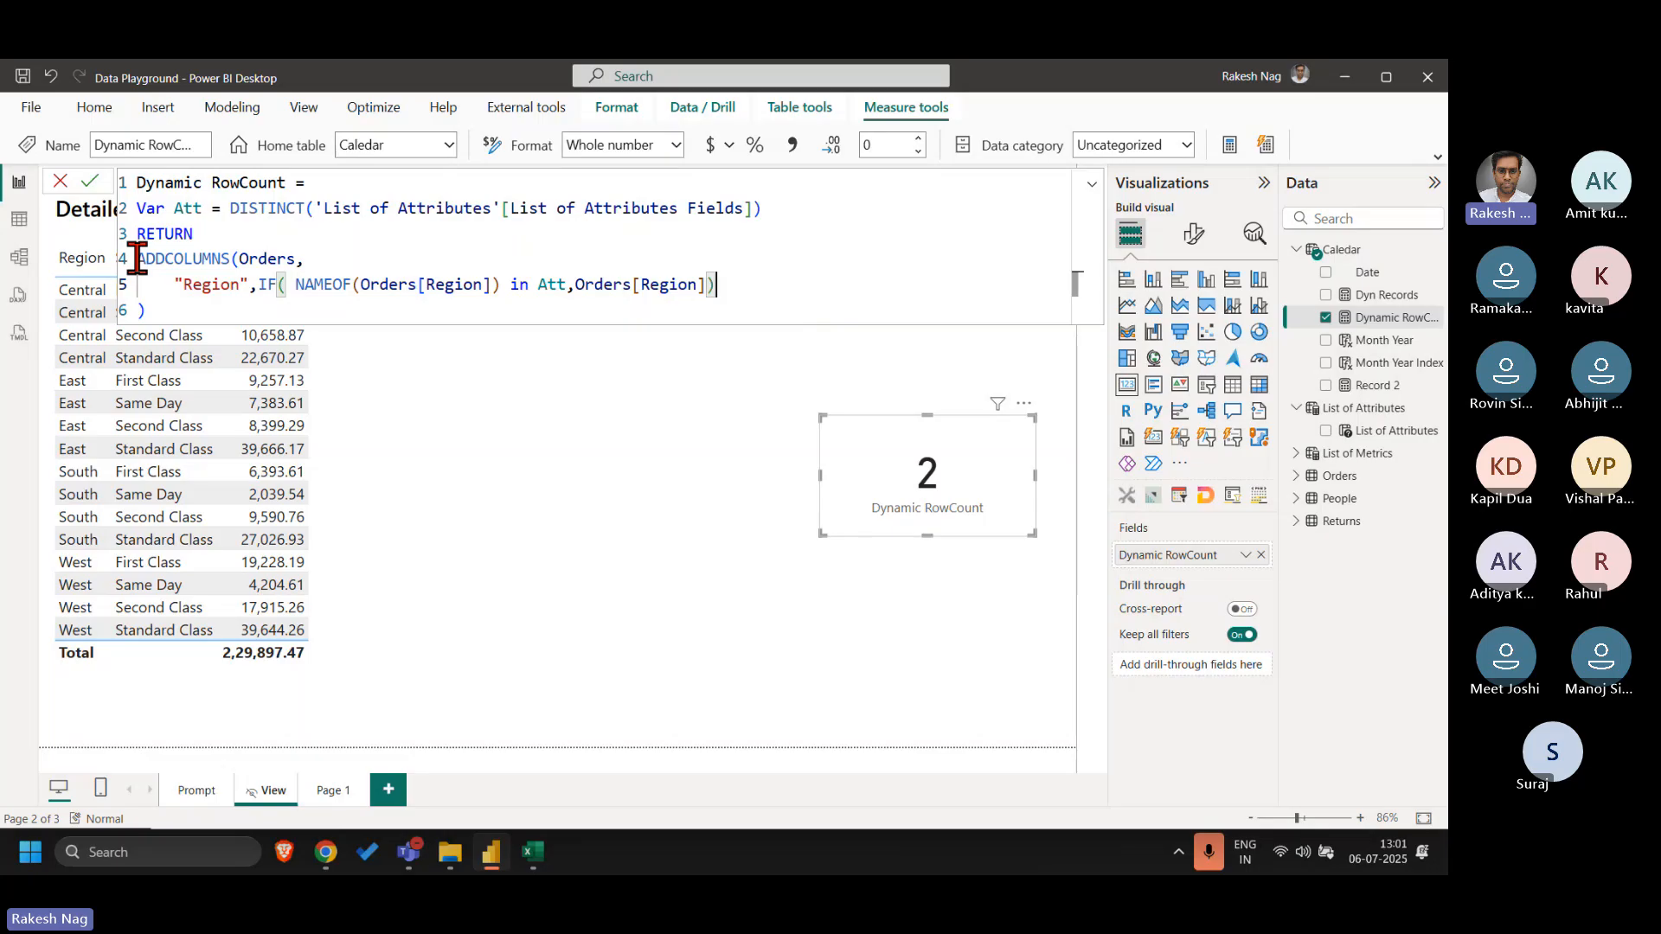
- Enclose the whole ADDCOLUMNS expression in COUNTROWS after RETURN and commit the measure
{"action": "left_click_drag", "start_coordinate": [138, 260], "coordinate": [164, 320]}
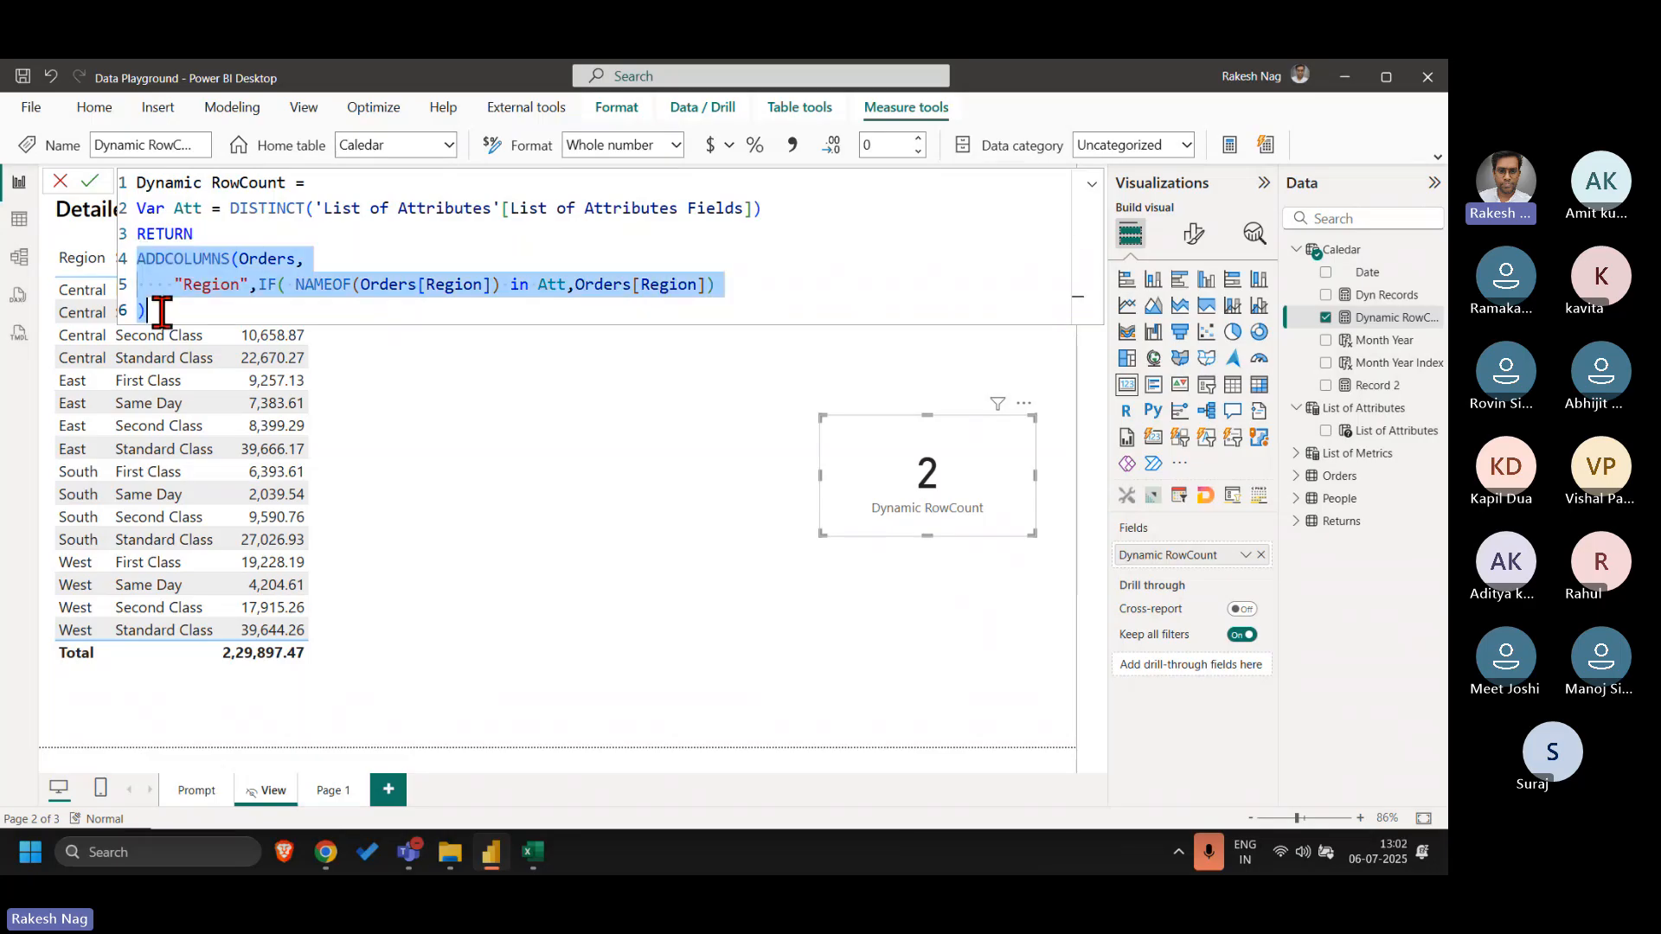
{"action": "double_click", "coordinate": [295, 230]}
{"action": "key", "text": "Return"}
{"action": "type", "text": "Countr"}
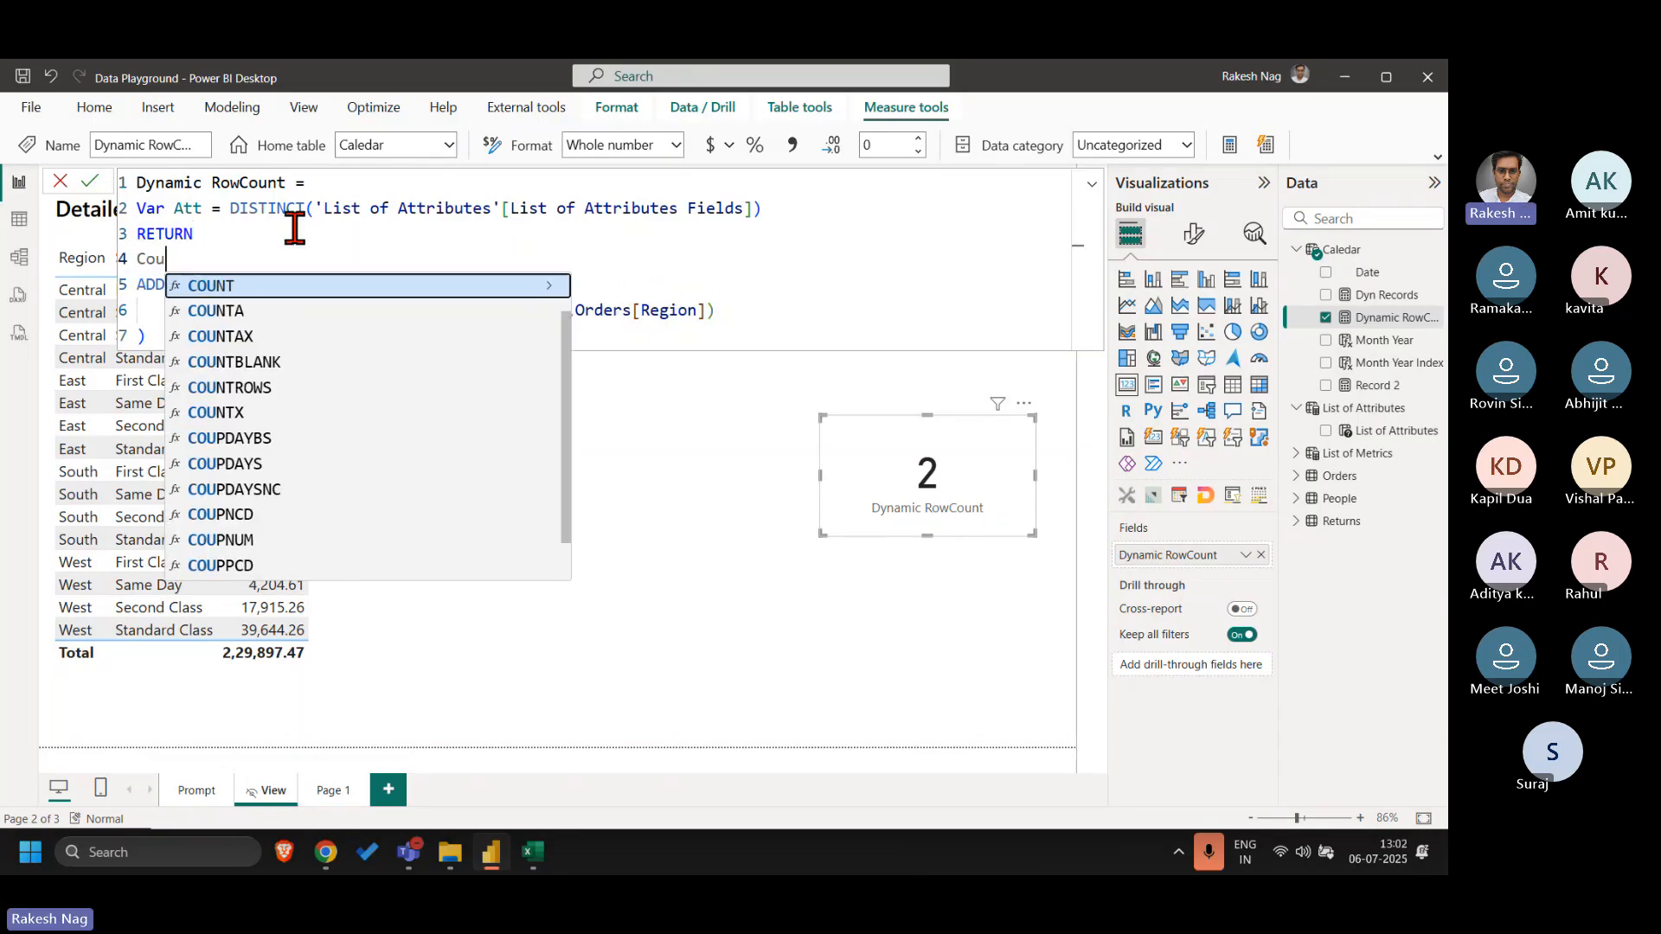
{"action": "key", "text": "Tab"}
{"action": "left_click", "coordinate": [205, 334]}
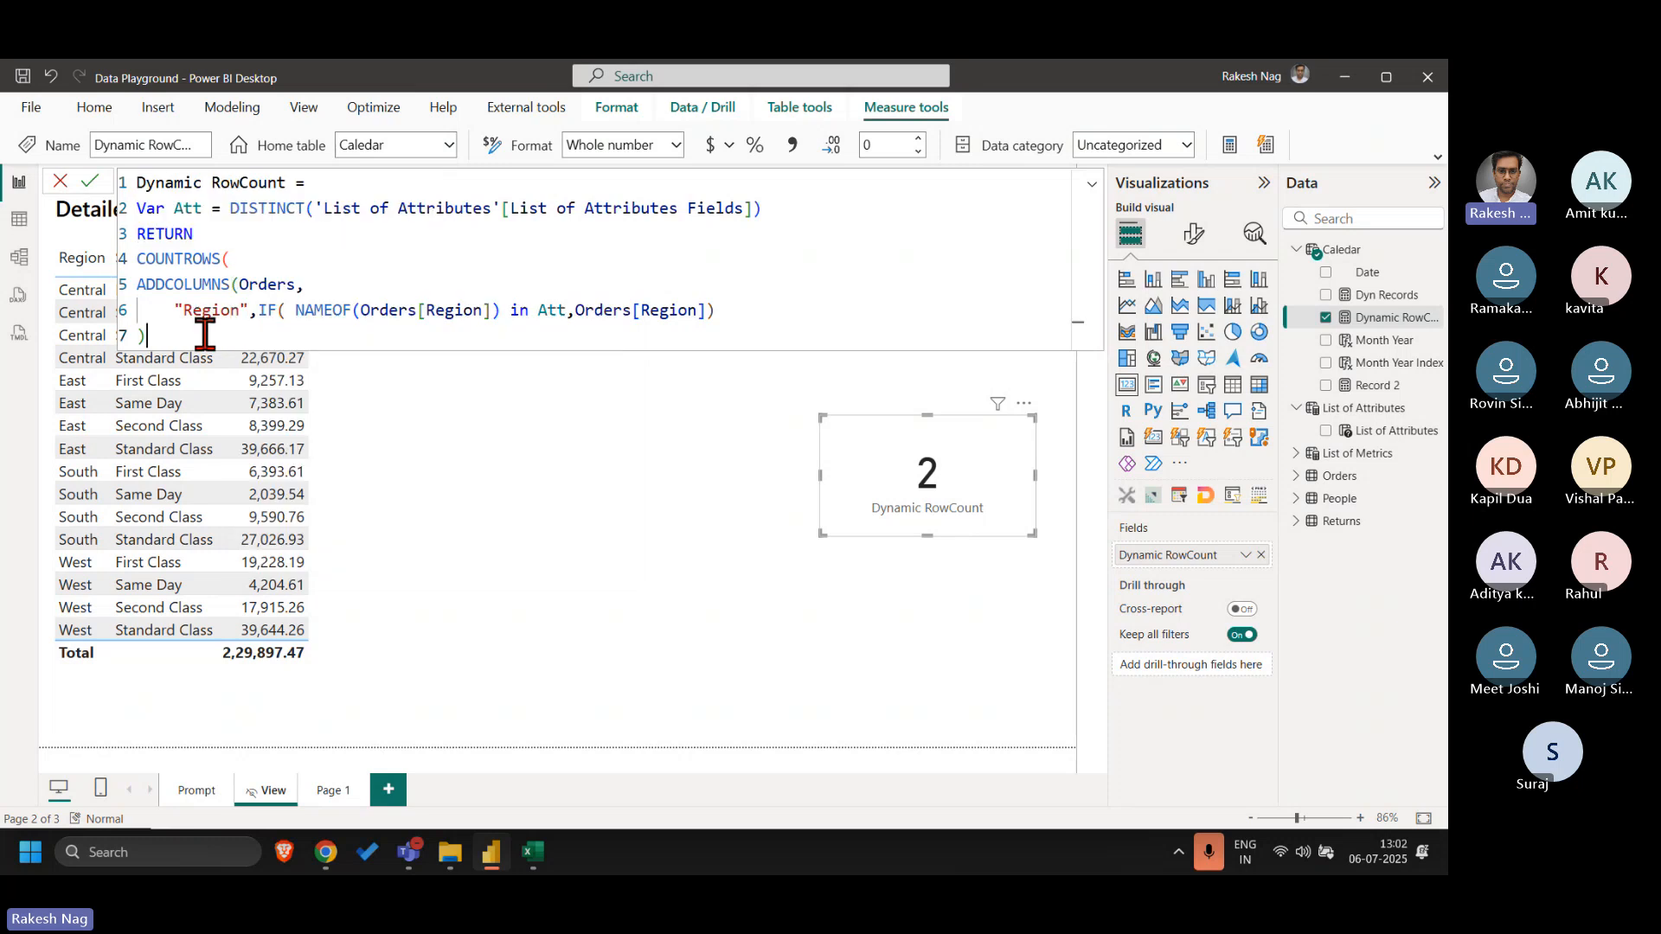
{"action": "type", "text": ")"}
{"action": "key", "text": "Return"}
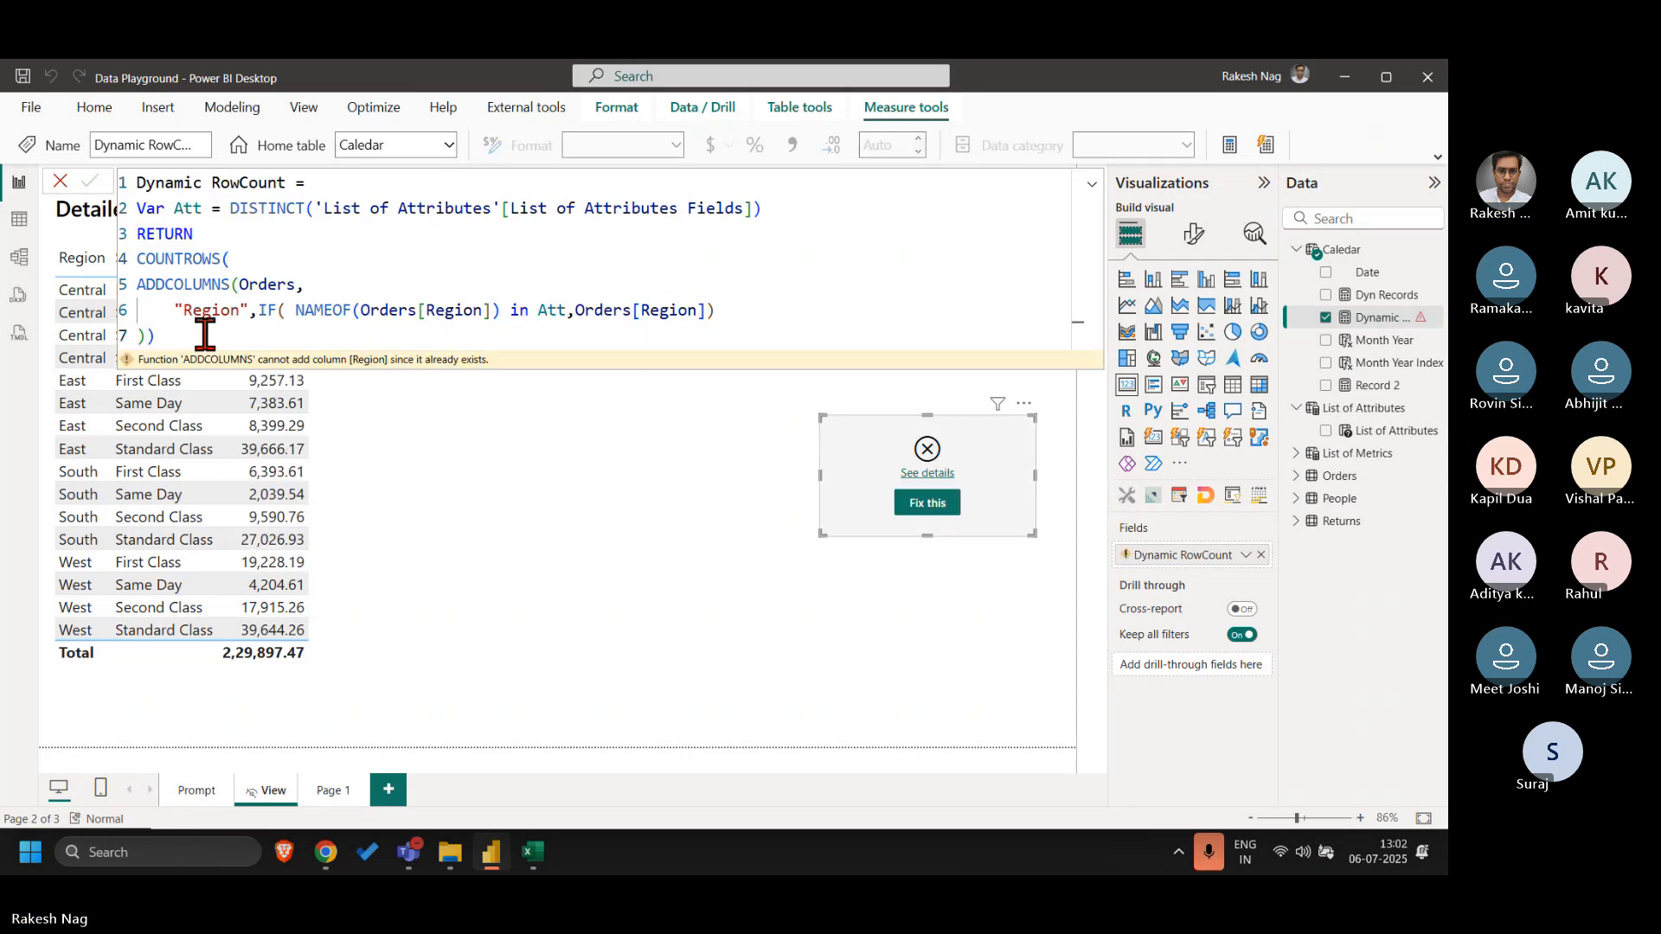
- Move ADDCOLUMNS' closing parenthesis to the end of the IF line, leaving COUNTROWS' parenthesis on its own line
{"action": "left_click", "coordinate": [360, 334]}
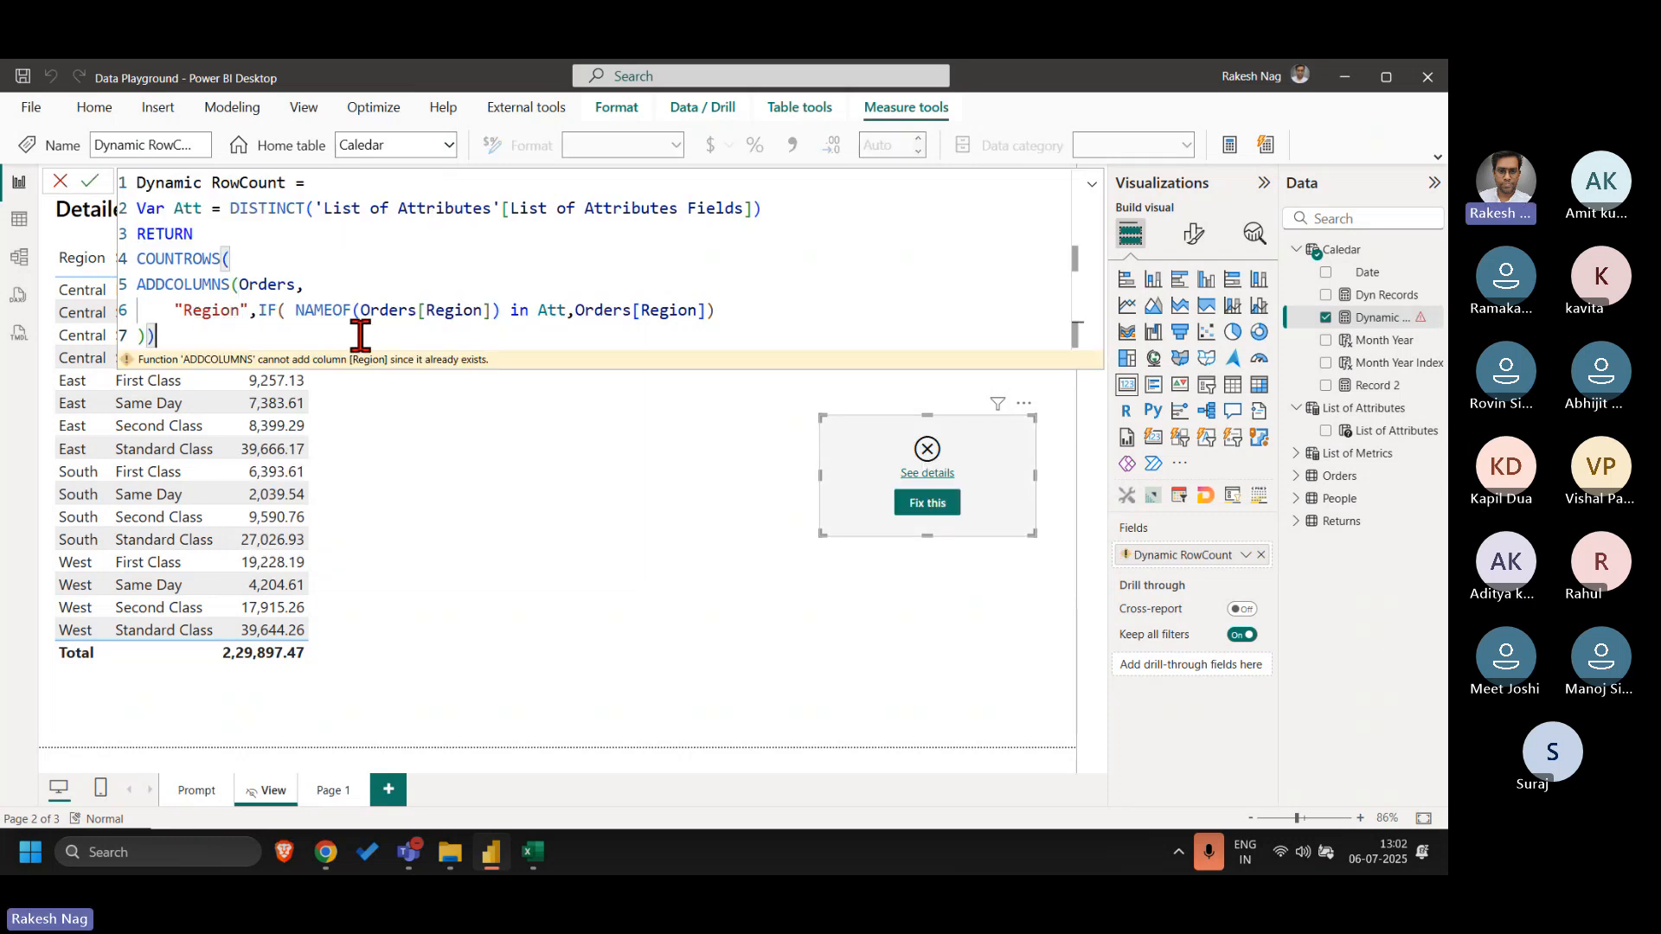
{"action": "left_click", "coordinate": [768, 311]}
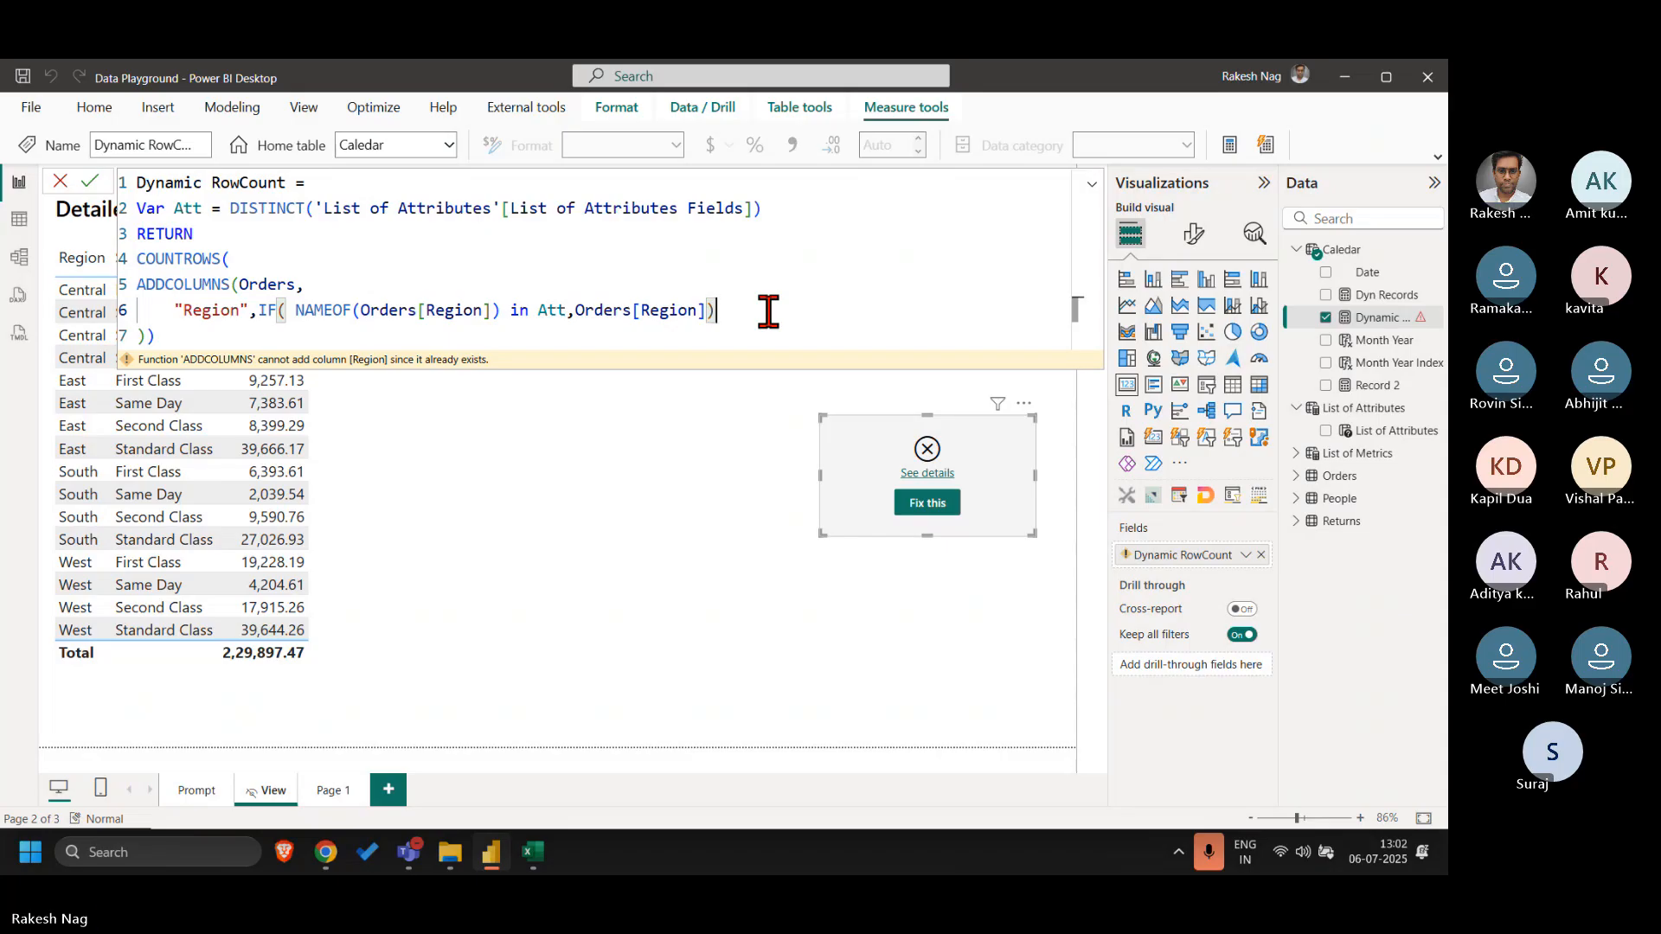
{"action": "left_click", "coordinate": [912, 327]}
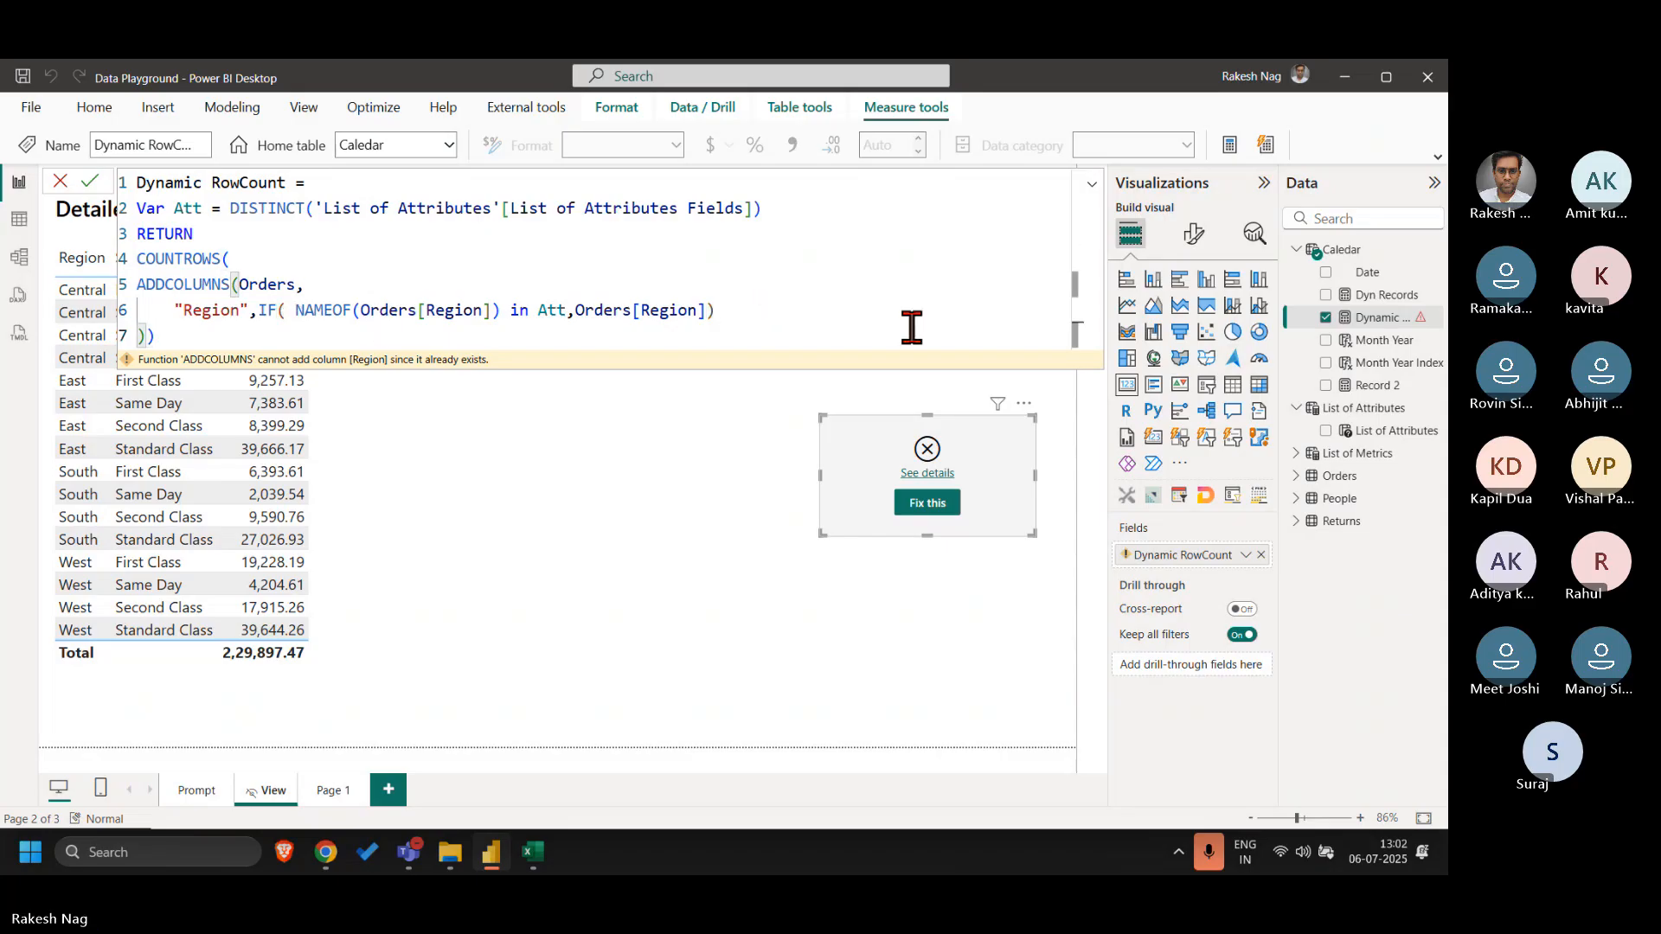
{"action": "key", "text": "BackSpace"}
{"action": "key", "text": "Right"}
{"action": "key", "text": "Return"}
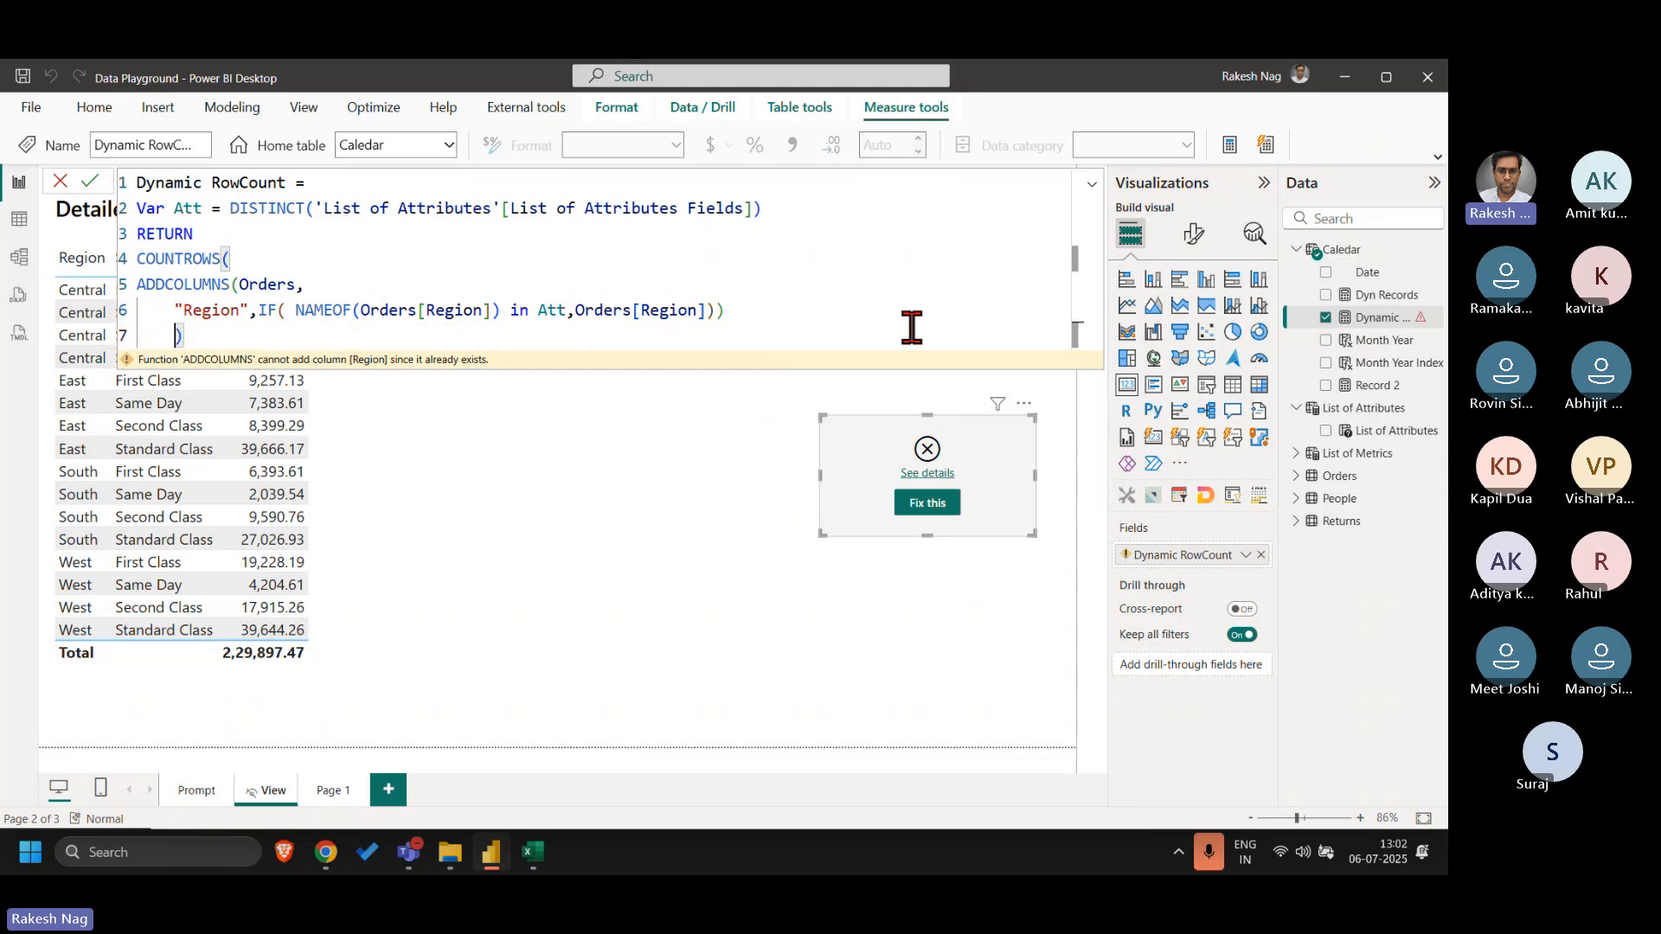
{"action": "left_click", "coordinate": [810, 319]}
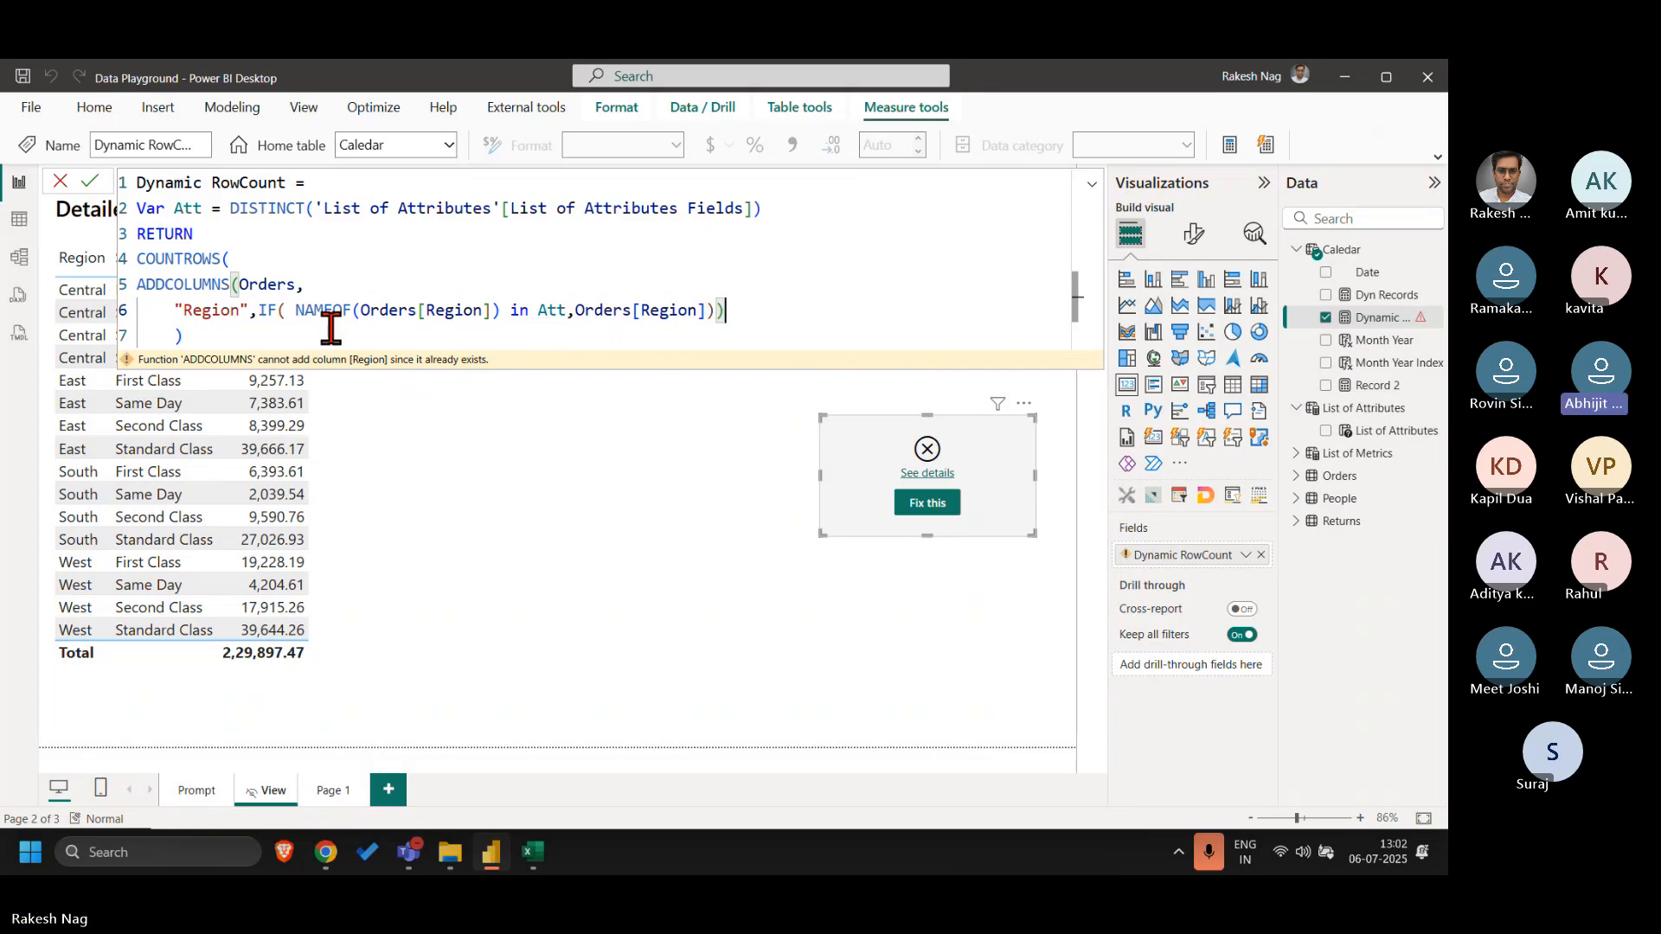
- Rename the column added by ADDCOLUMNS to "_Region" and commit the measure
{"action": "double_click", "coordinate": [262, 284]}
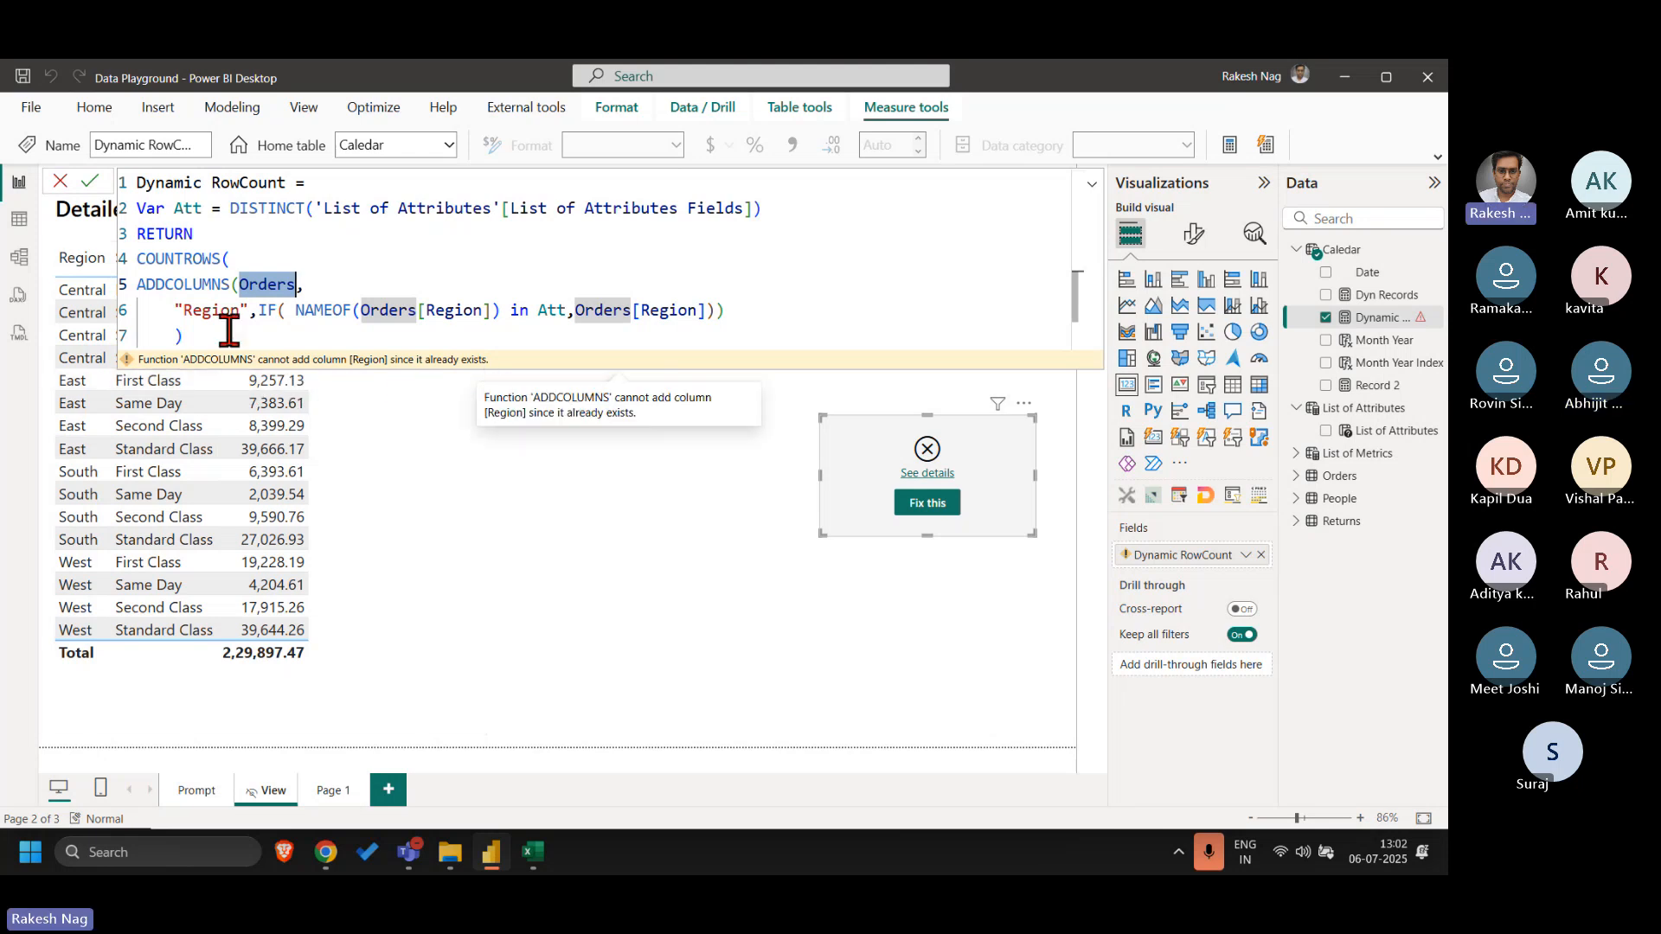
{"action": "left_click", "coordinate": [183, 313]}
{"action": "type", "text": "_"}
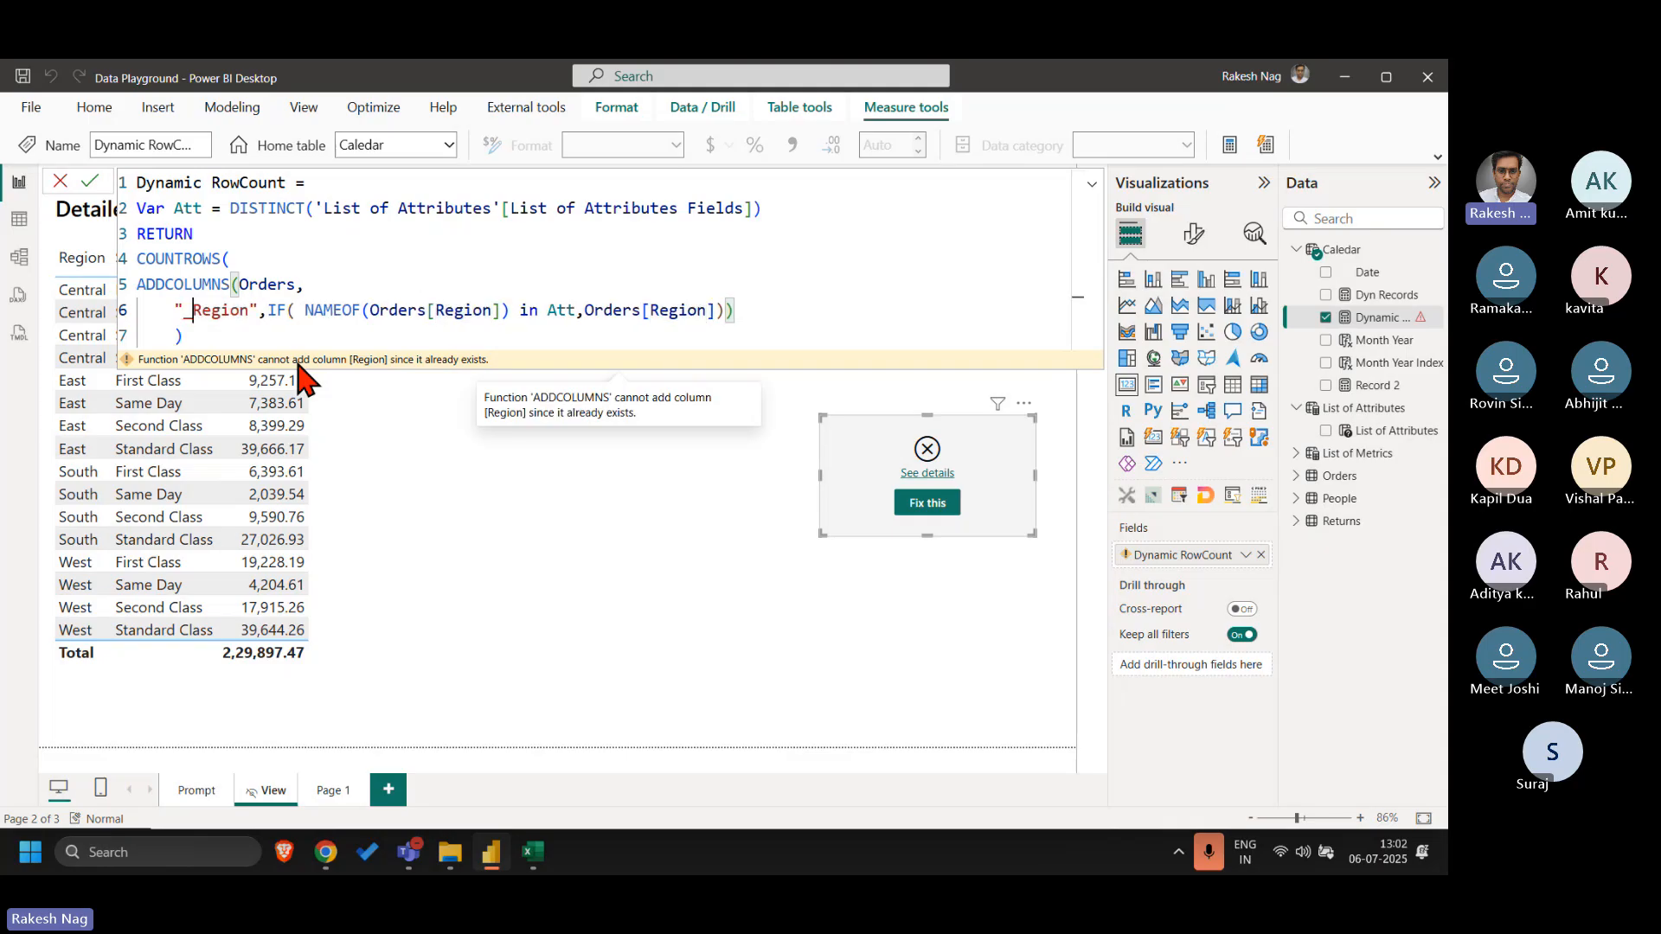
{"action": "key", "text": "Return"}
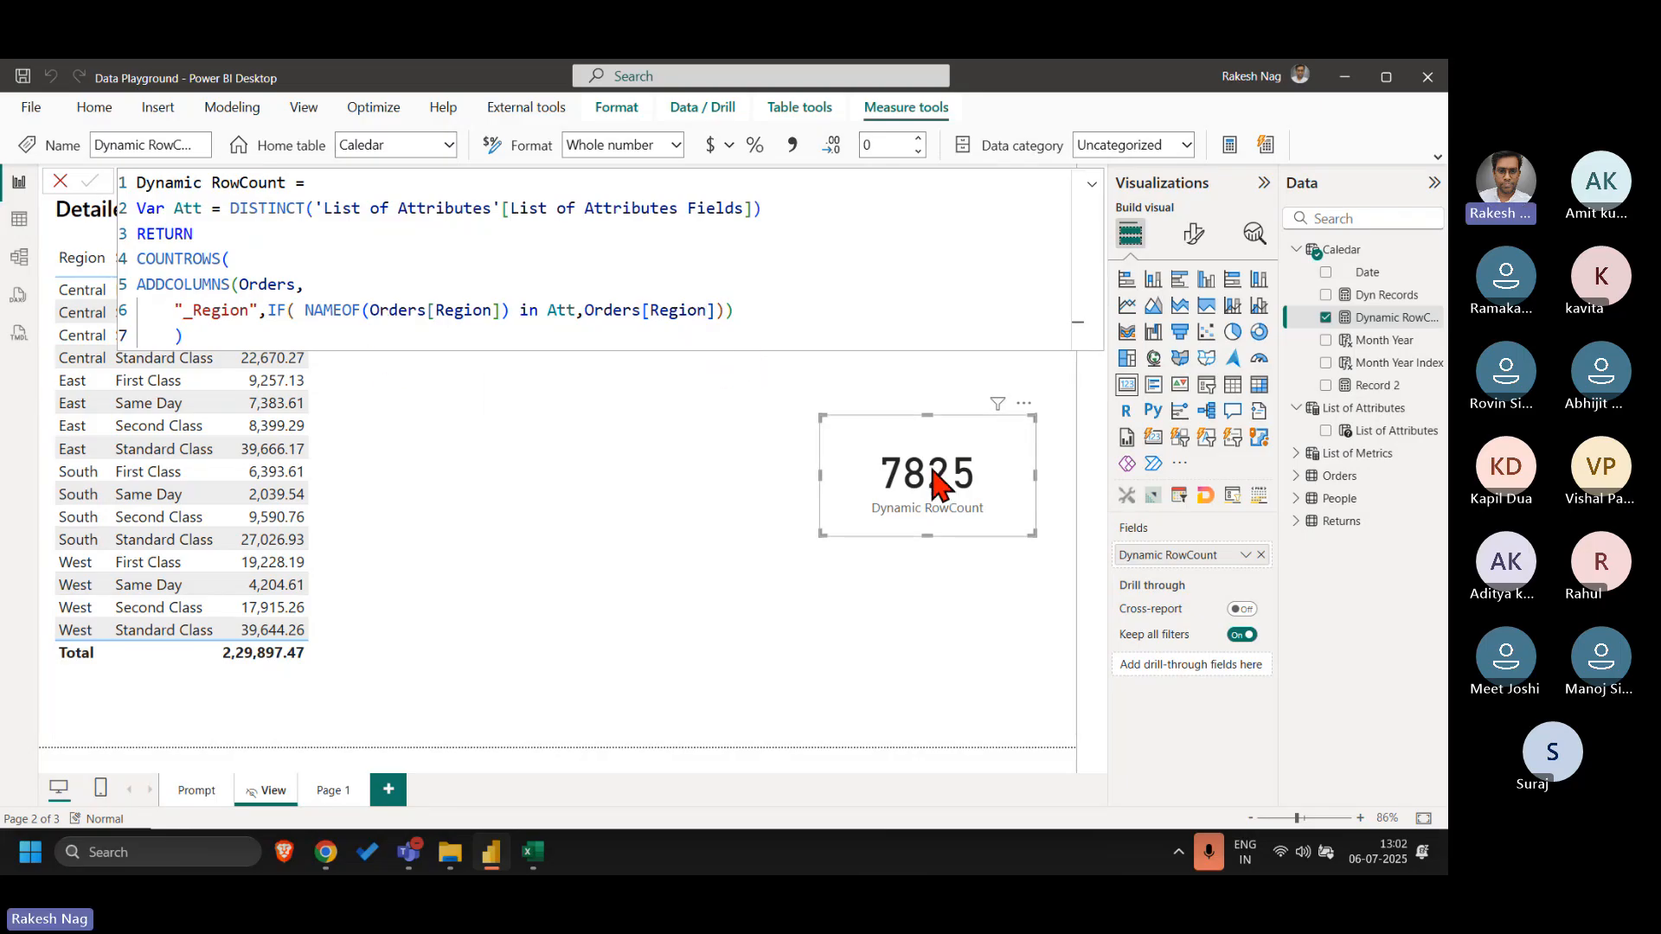
- Begin a SUMMARIZE function on a new line inside COUNTROWS, directly before ADDCOLUMNS
{"action": "double_click", "coordinate": [179, 285]}
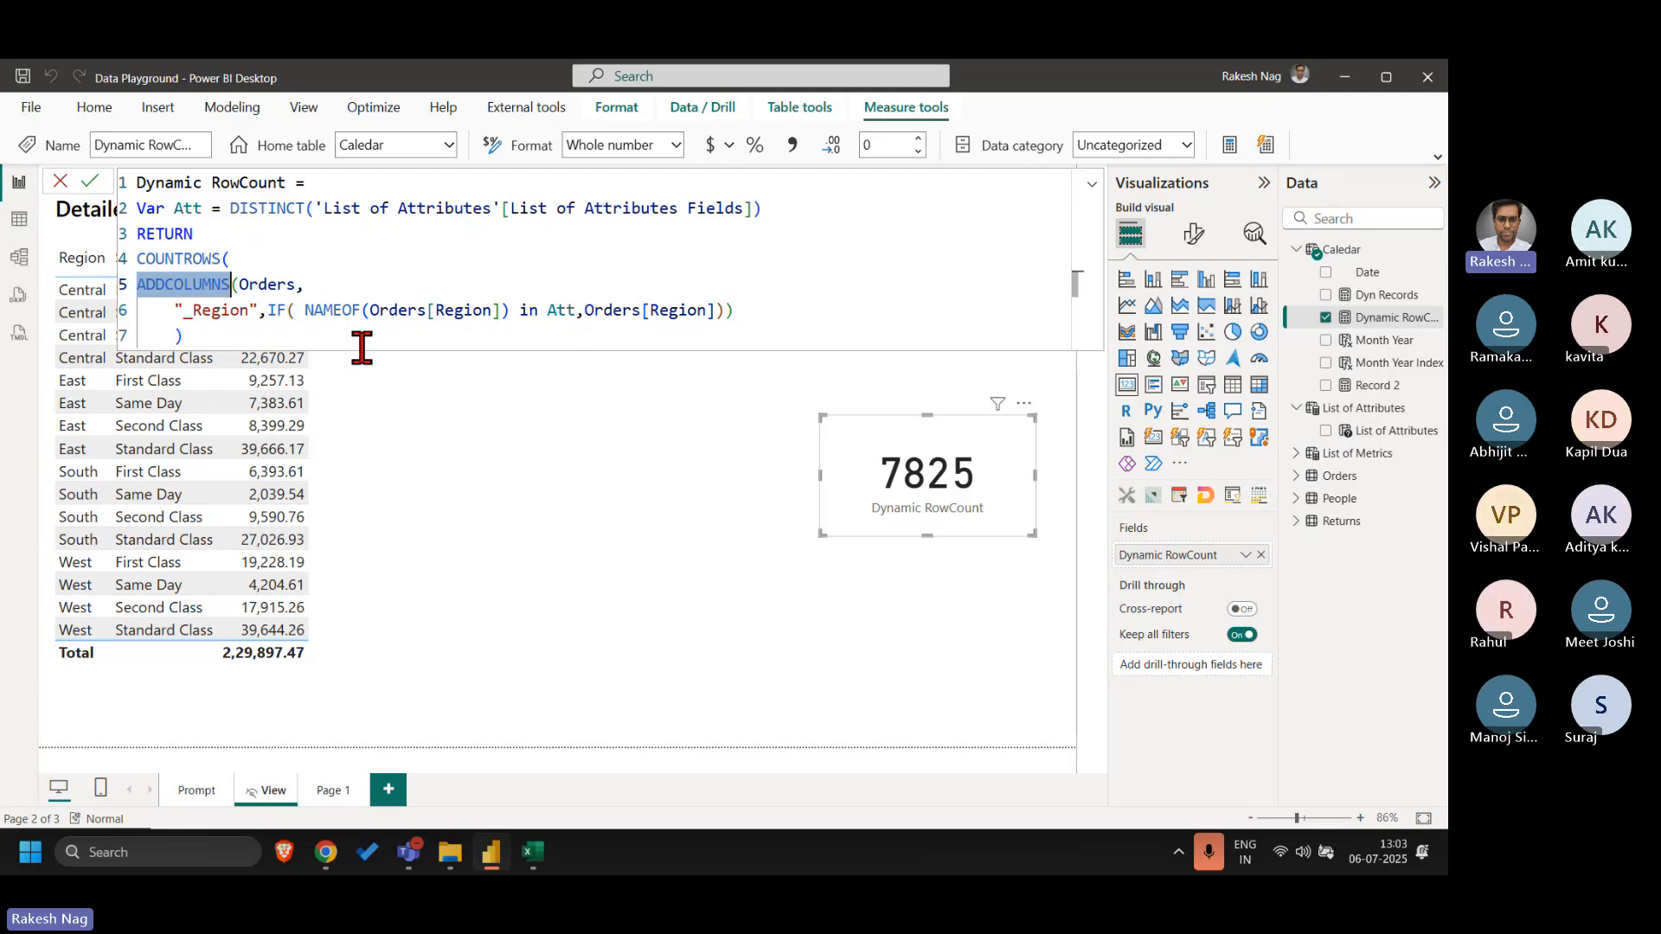
{"action": "double_click", "coordinate": [271, 283]}
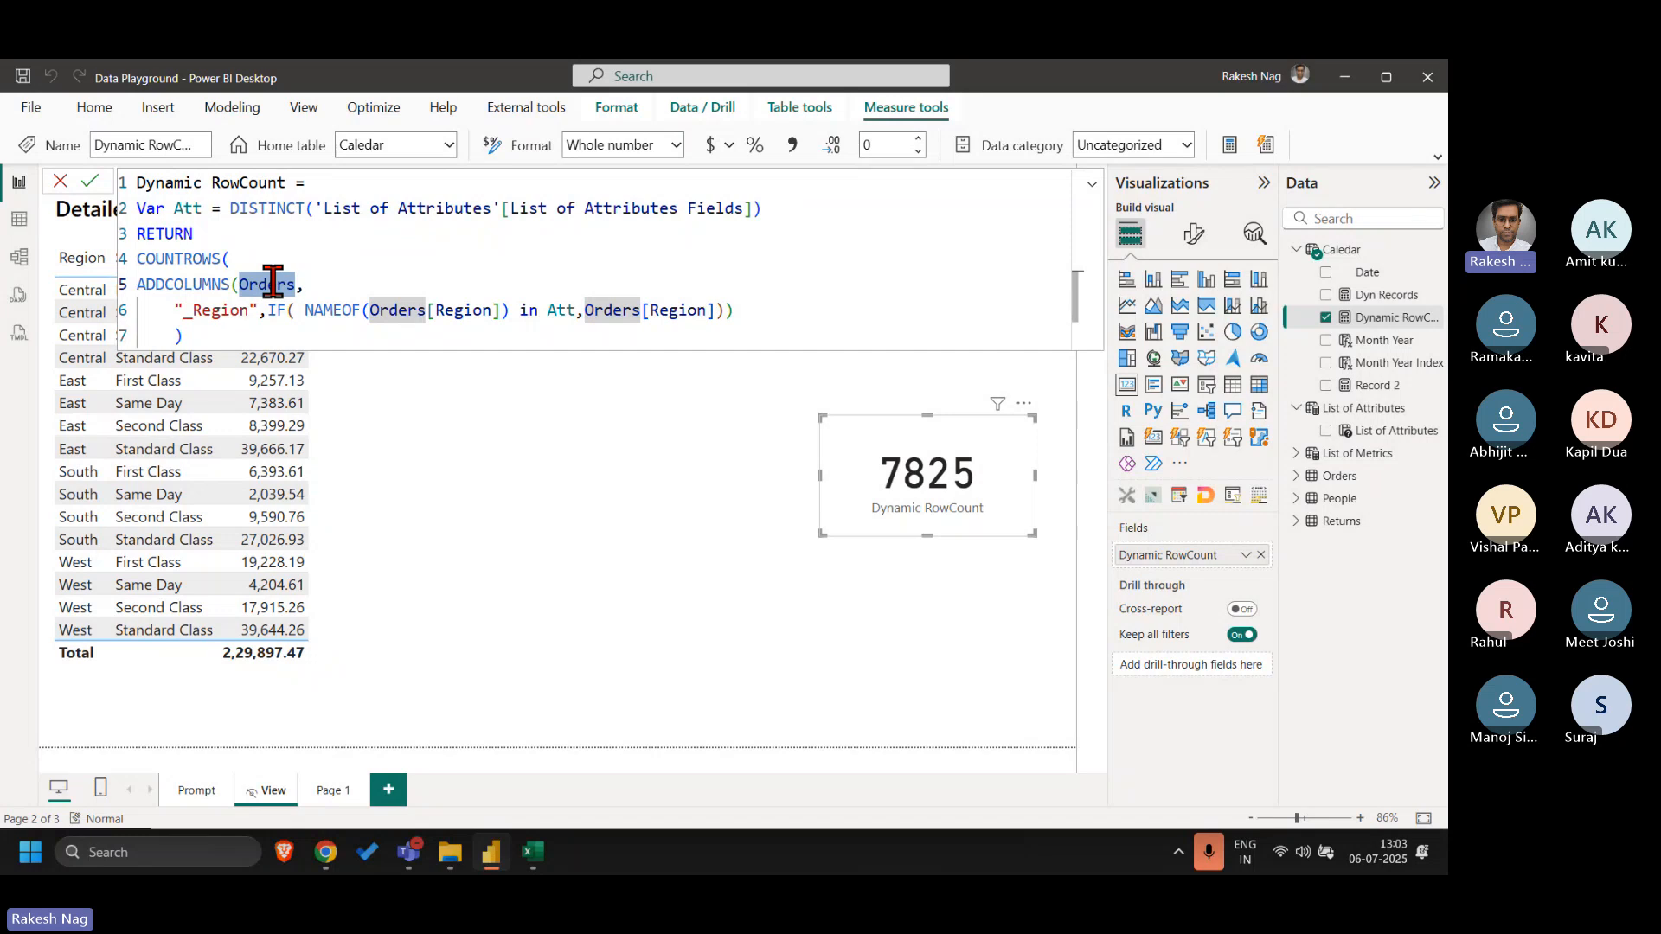
{"action": "left_click", "coordinate": [261, 256]}
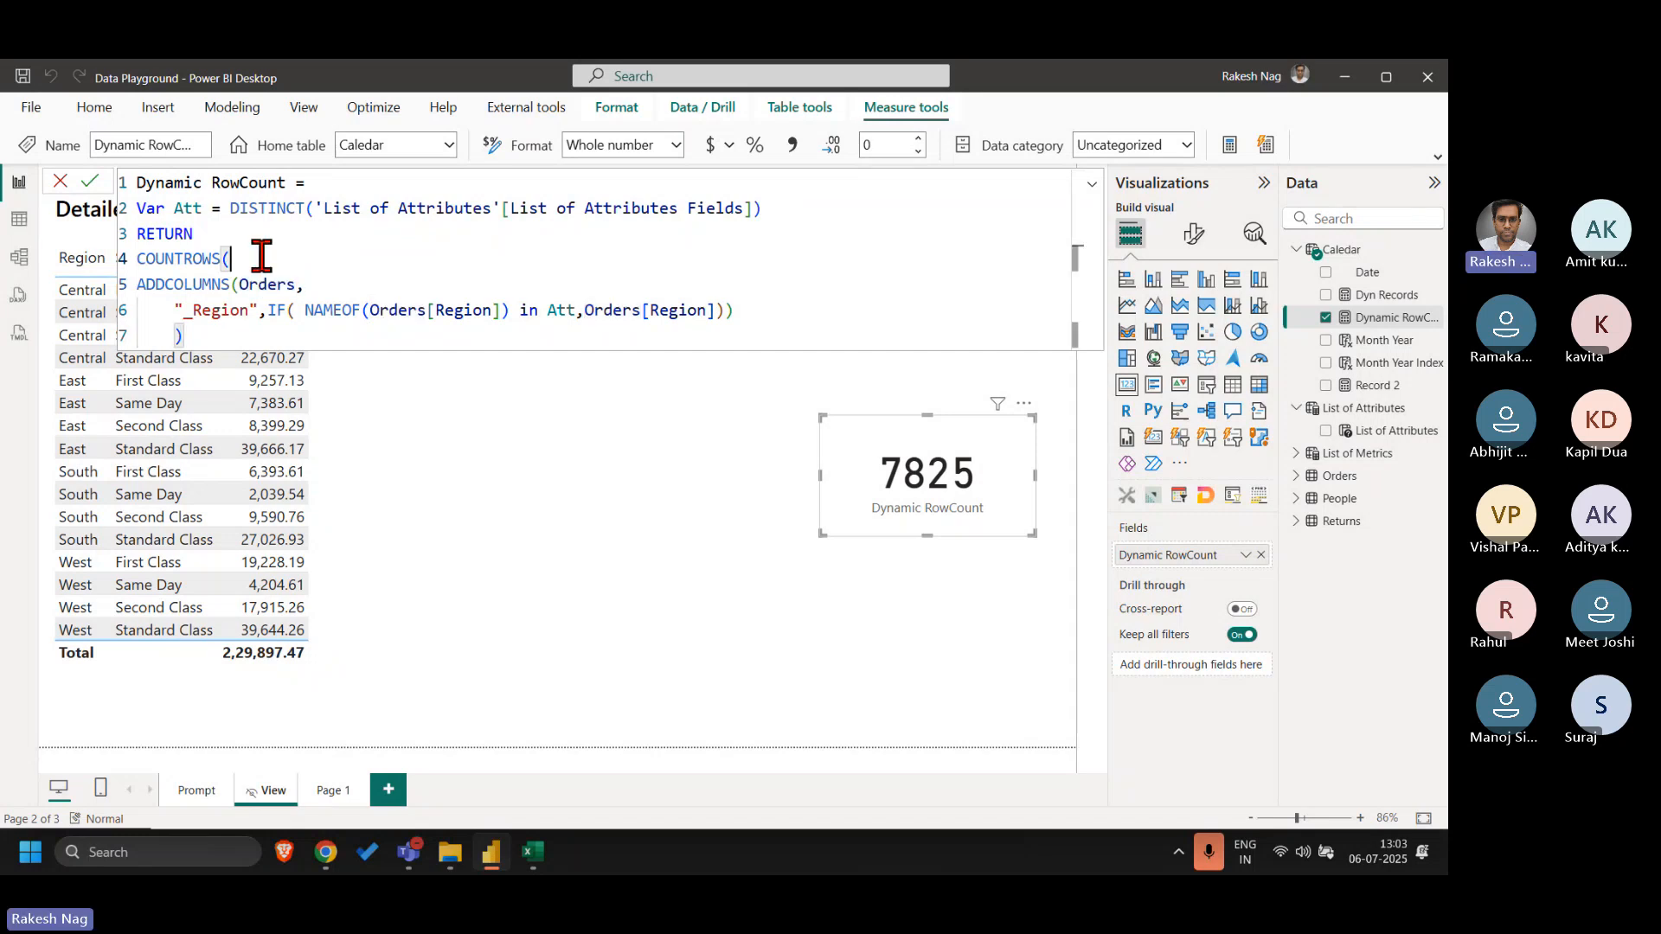
{"action": "key", "text": "shift+Return"}
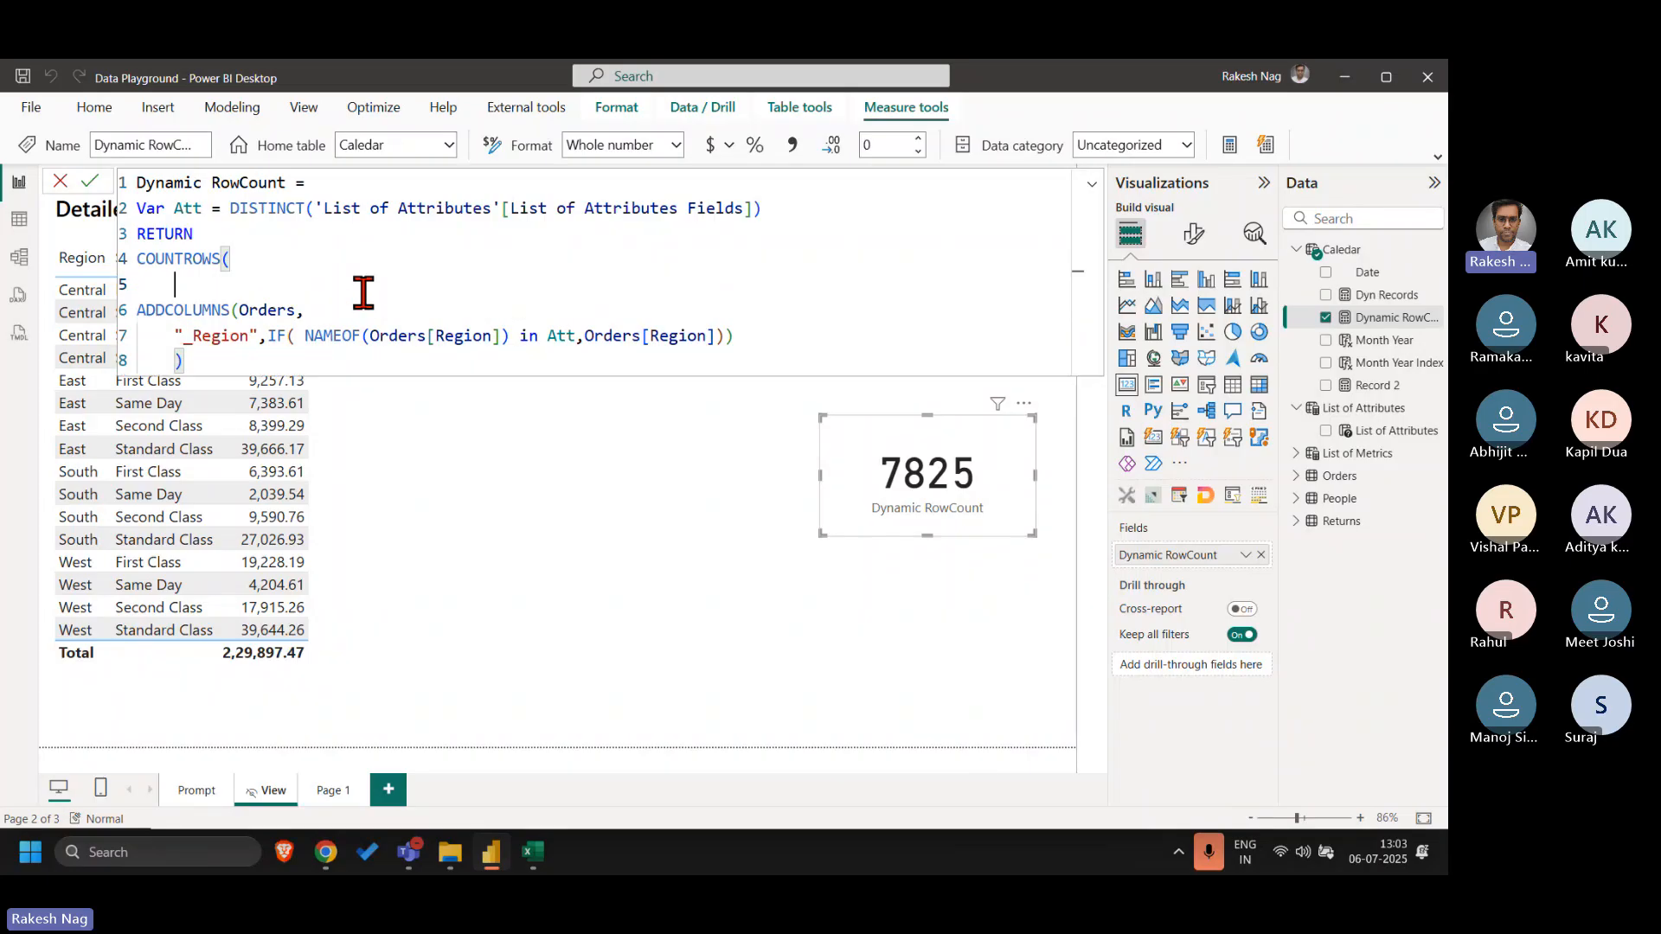
{"action": "type", "text": "SUMMARIZE("}
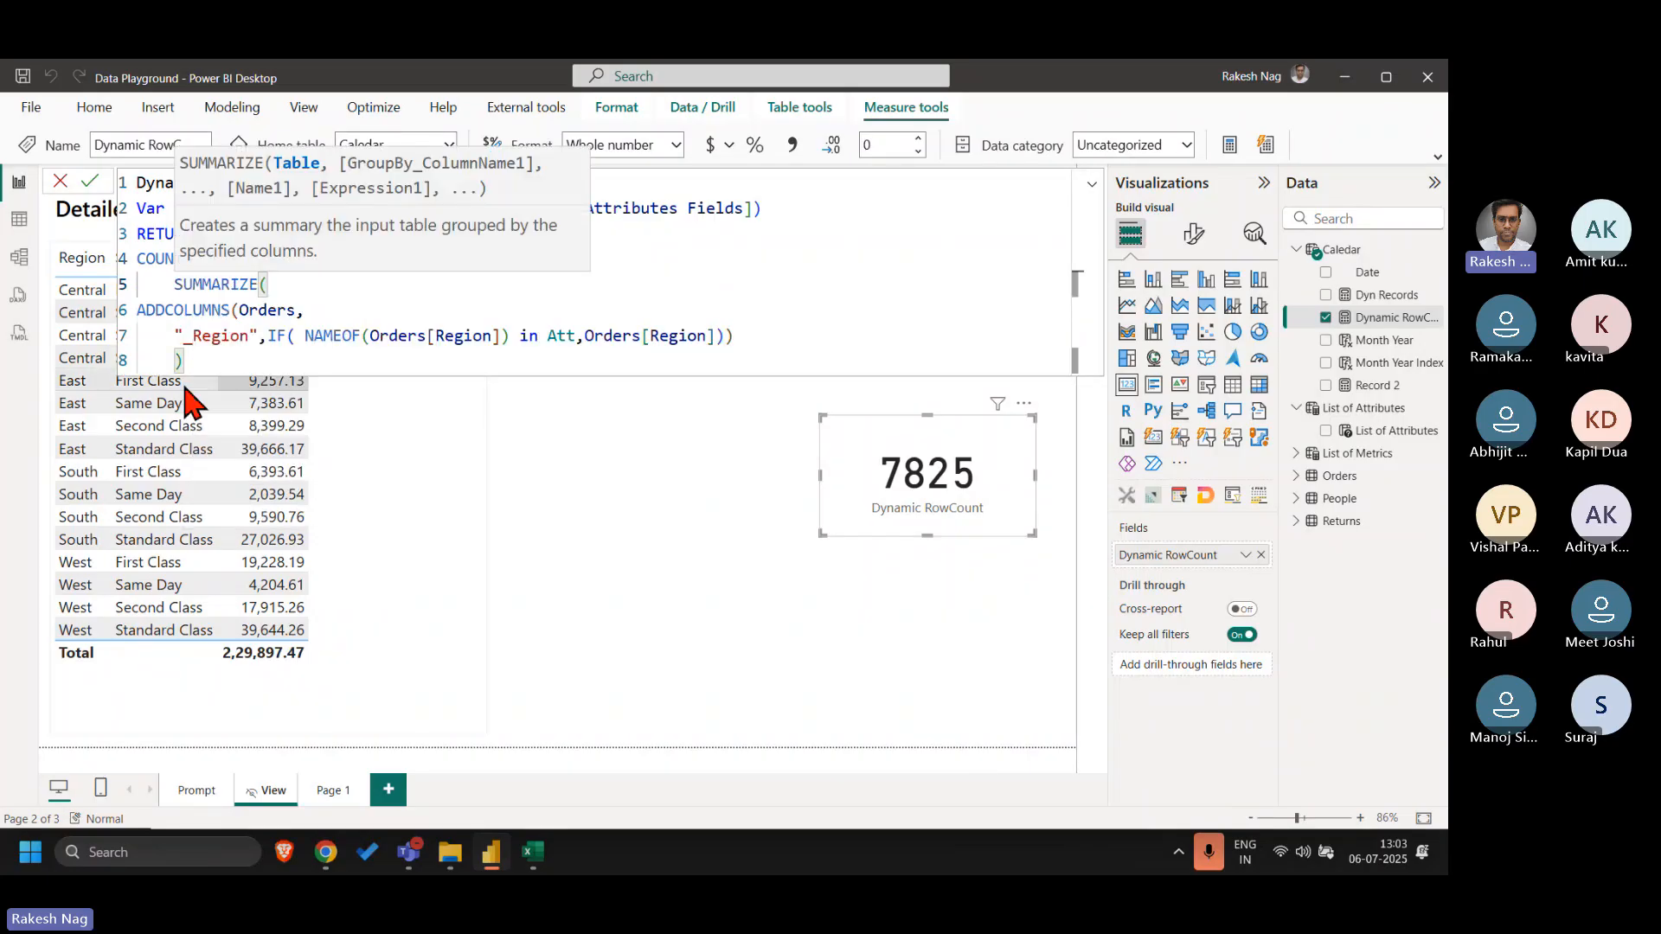
- Indent the ADDCOLUMNS expression and its "_Region" line two levels so they nest inside SUMMARIZE
{"action": "left_click", "coordinate": [751, 337]}
{"action": "key", "text": "shift+Up"}
{"action": "key", "text": "shift+Up"}
{"action": "key", "text": "shift+Right"}
{"action": "key", "text": "Tab"}
{"action": "key", "text": "Tab"}
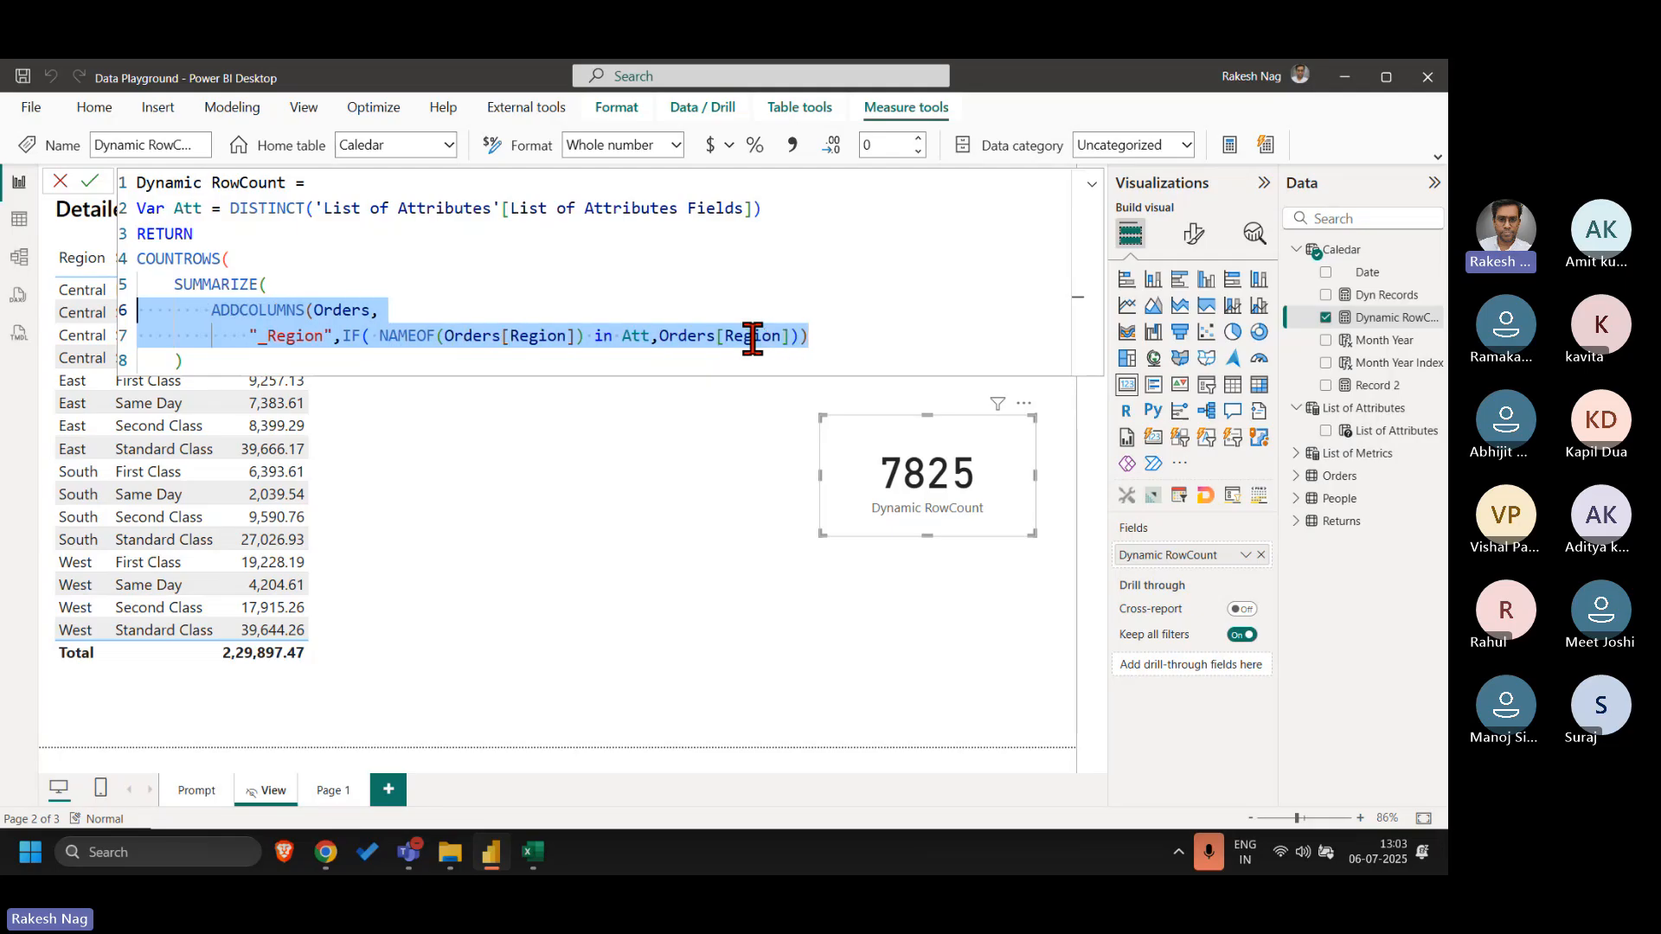
{"action": "key", "text": "Right"}
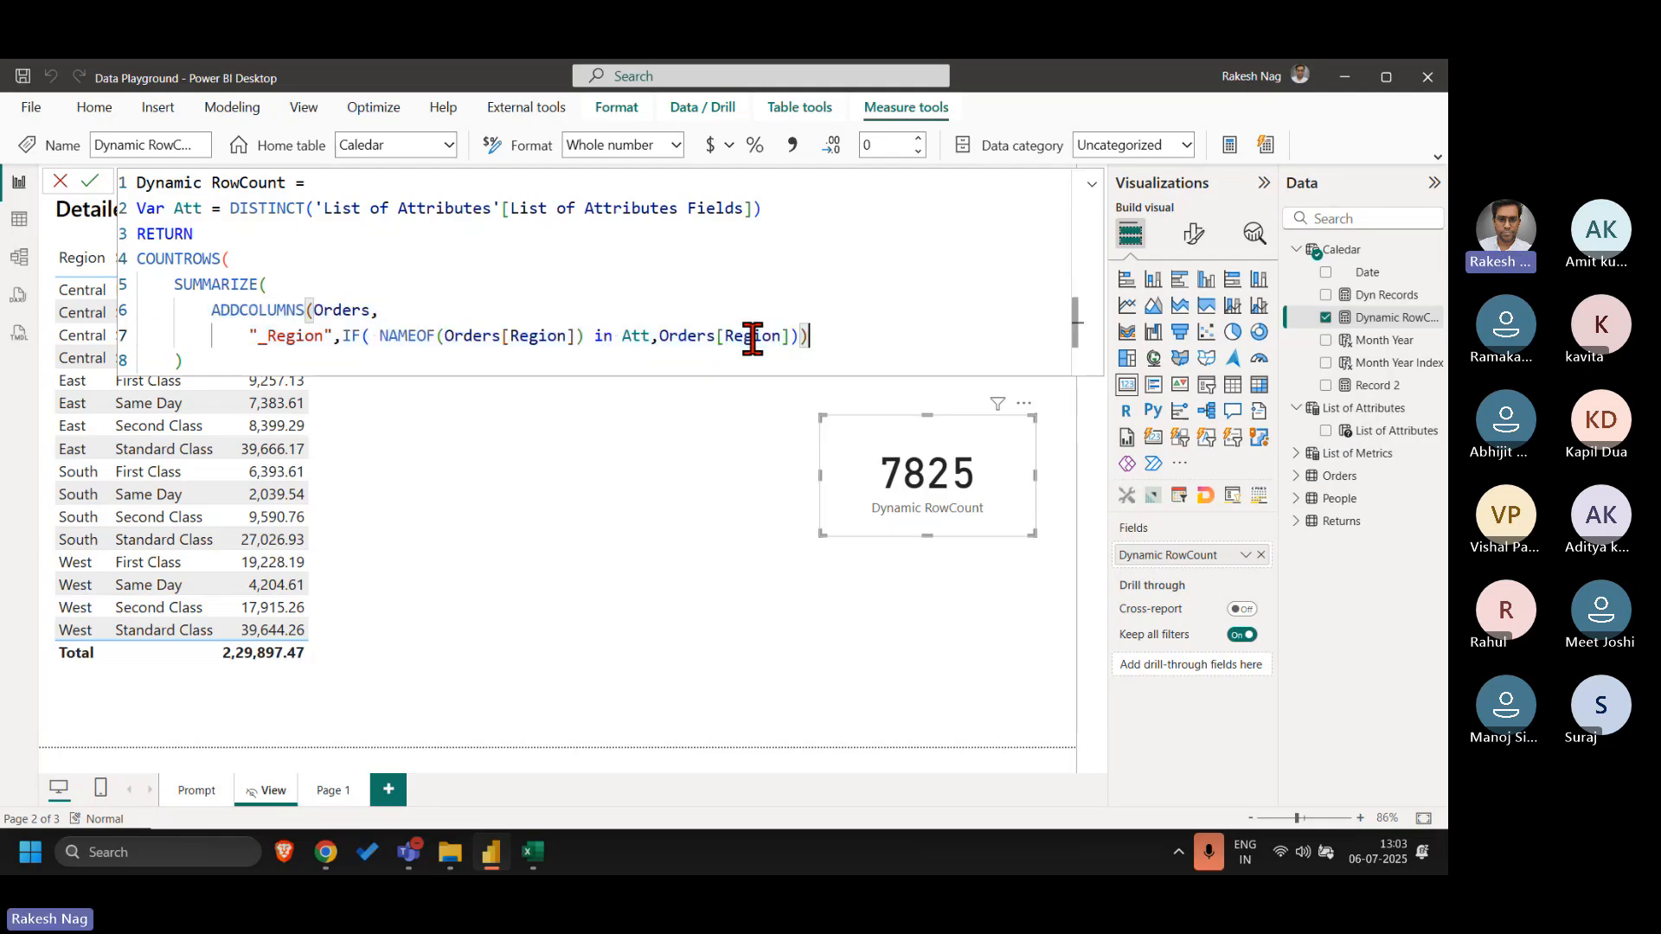
{"action": "key", "text": "Down"}
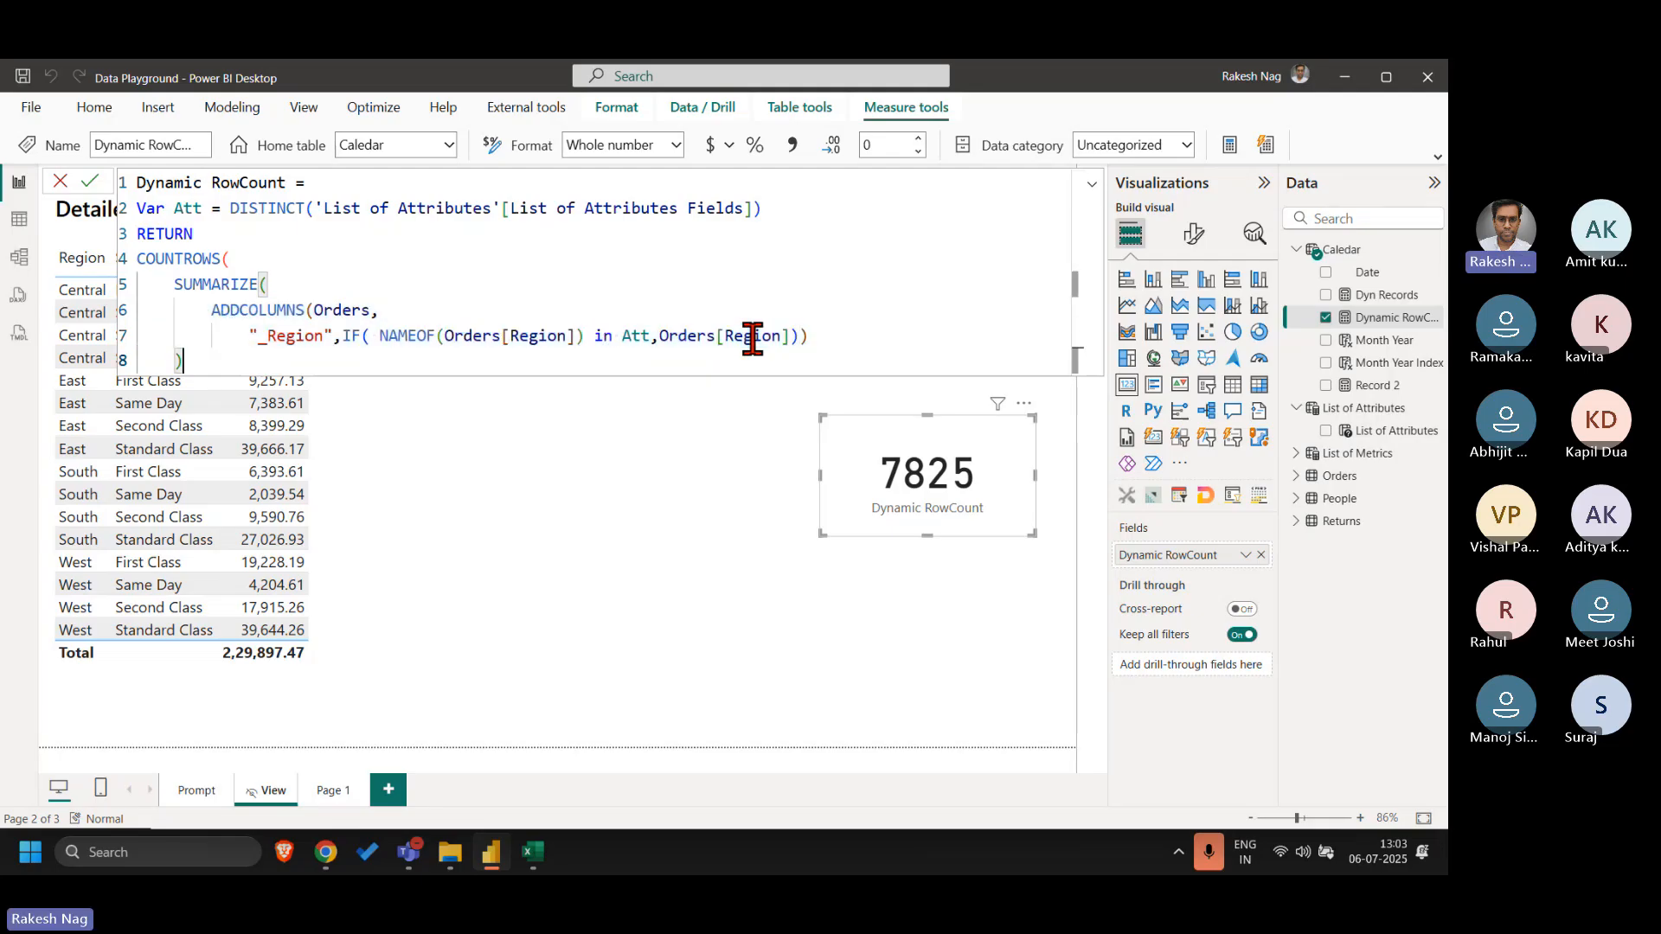
{"action": "type", "text": ","}
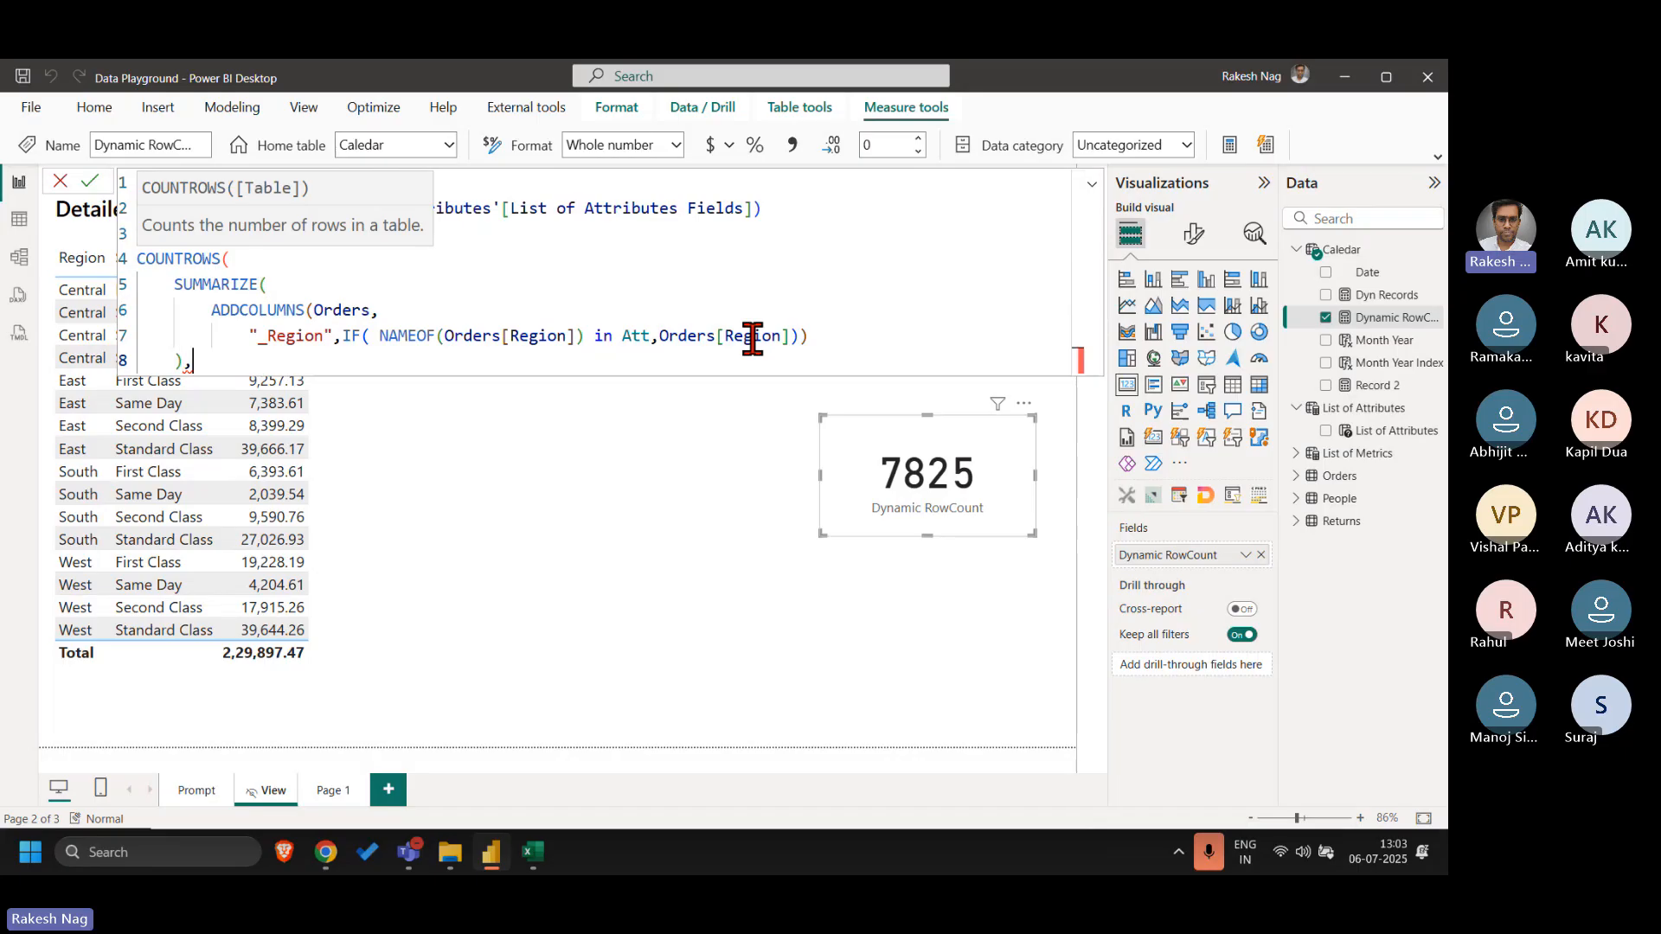
{"action": "type", "text": "["}
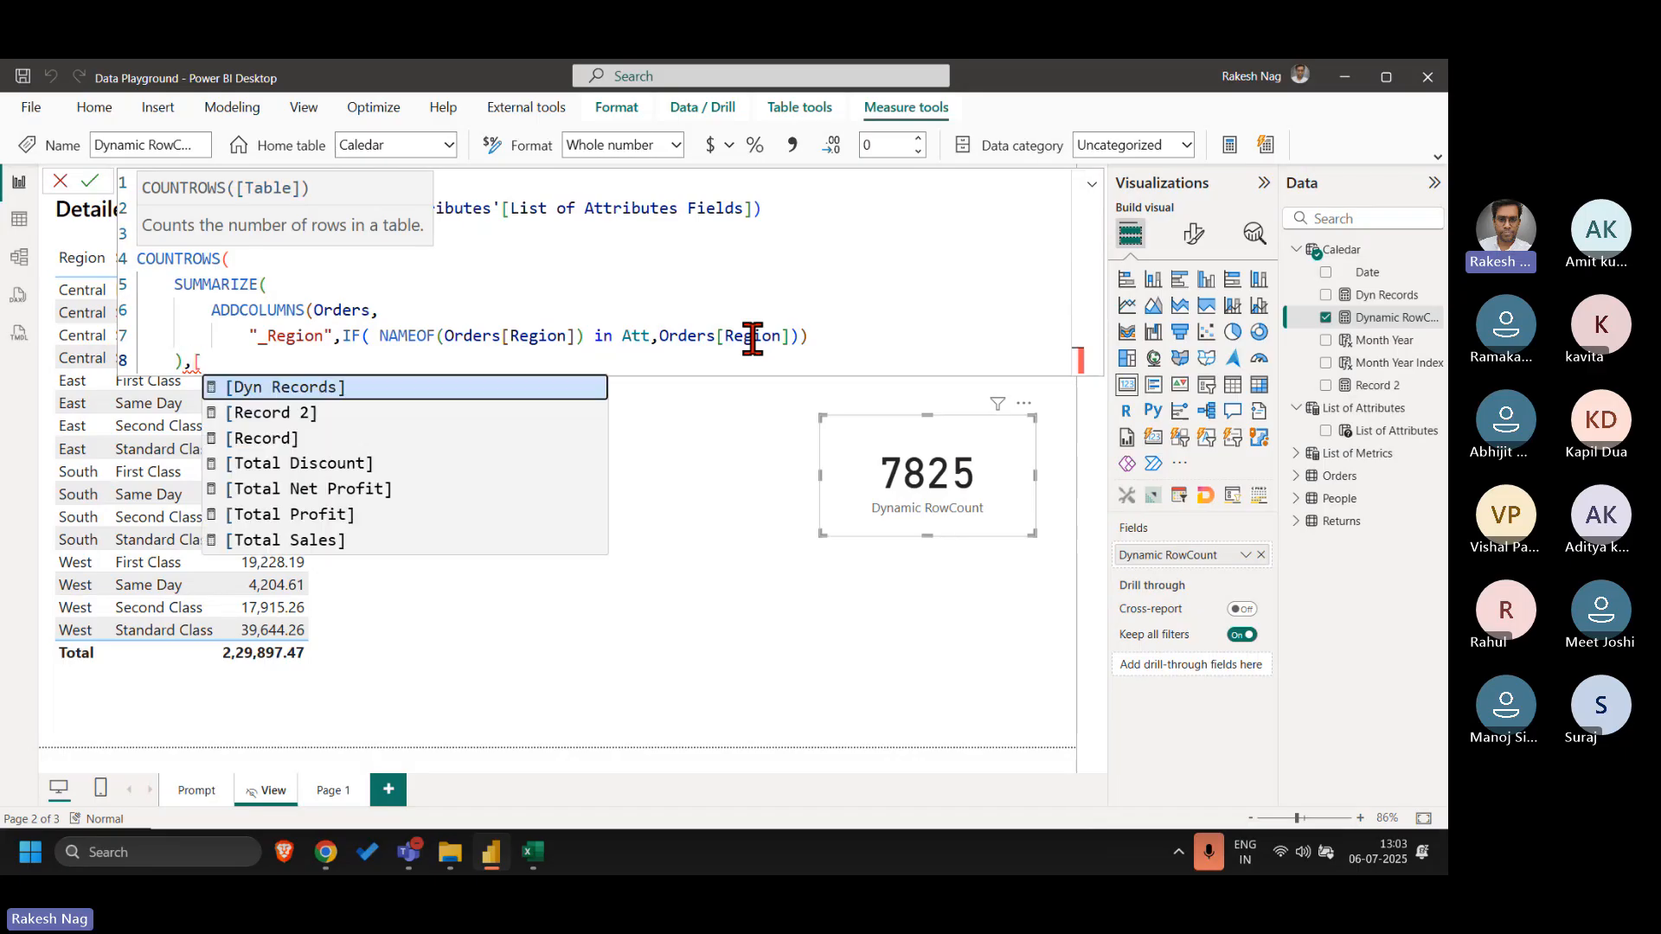
{"action": "type", "text": "_"}
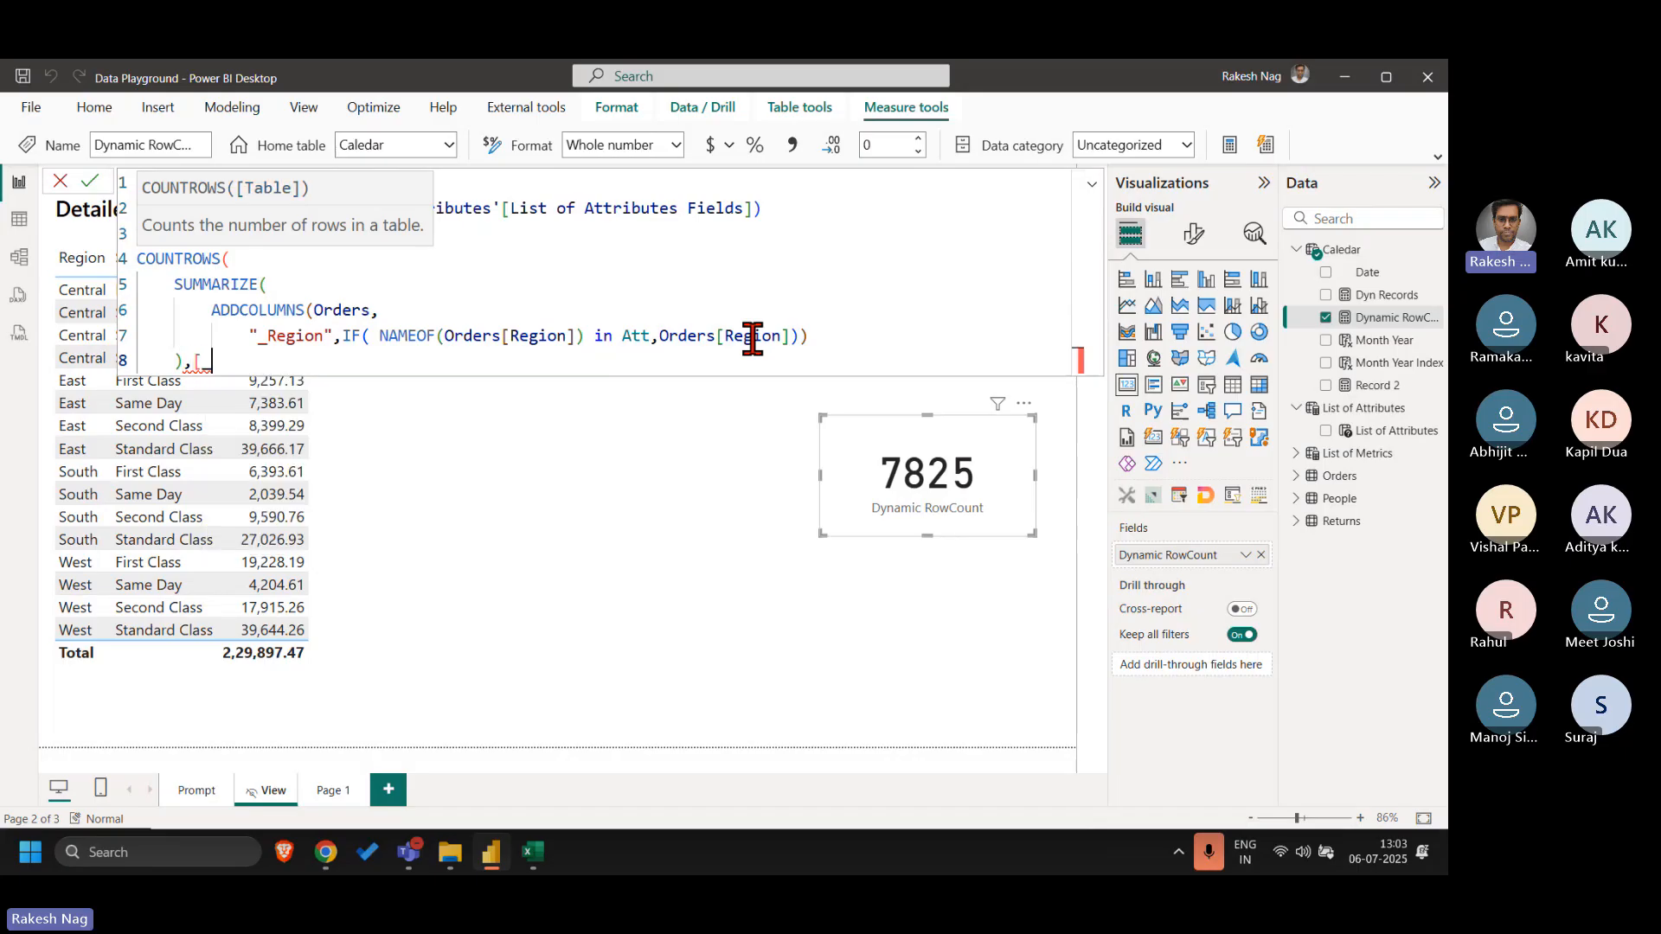
{"action": "key", "text": "BackSpace"}
{"action": "key", "text": "BackSpace"}
- Add [_Region] as the SUMMARIZE group-by column after ADDCOLUMNS, on its own line
{"action": "left_click", "coordinate": [895, 336]}
{"action": "type", "text": ",[_Region"}
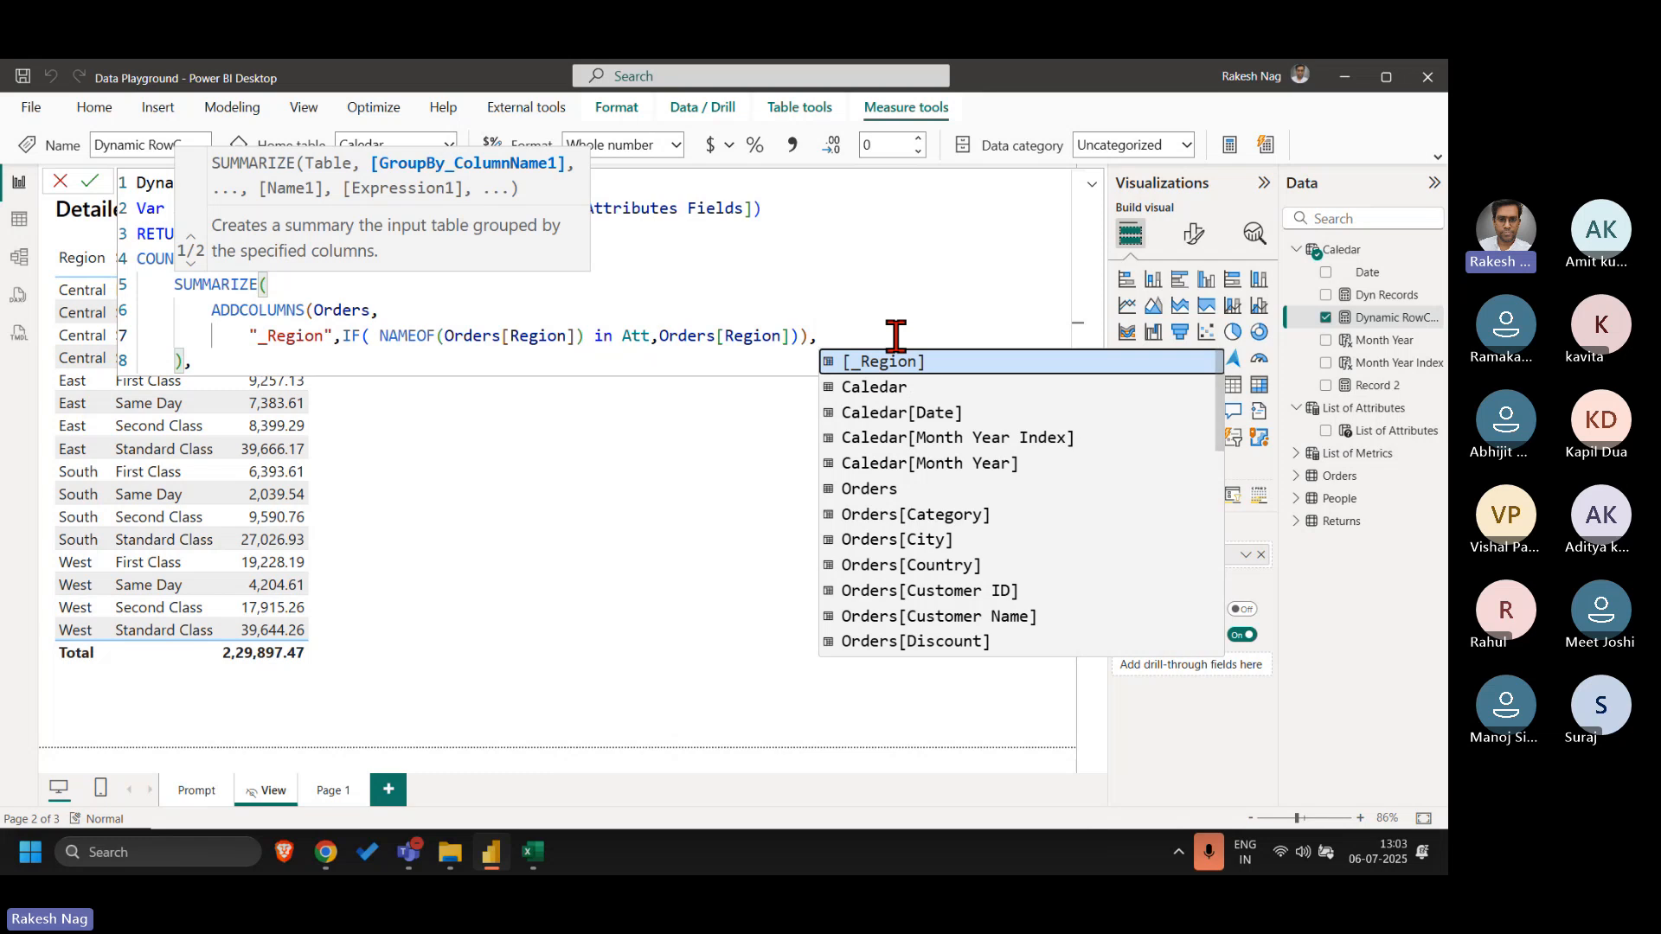
{"action": "key", "text": "Left"}
{"action": "key", "text": "Left"}
{"action": "key", "text": "Left"}
{"action": "key", "text": "Left"}
{"action": "key", "text": "Left"}
{"action": "key", "text": "Left"}
{"action": "key", "text": "Left"}
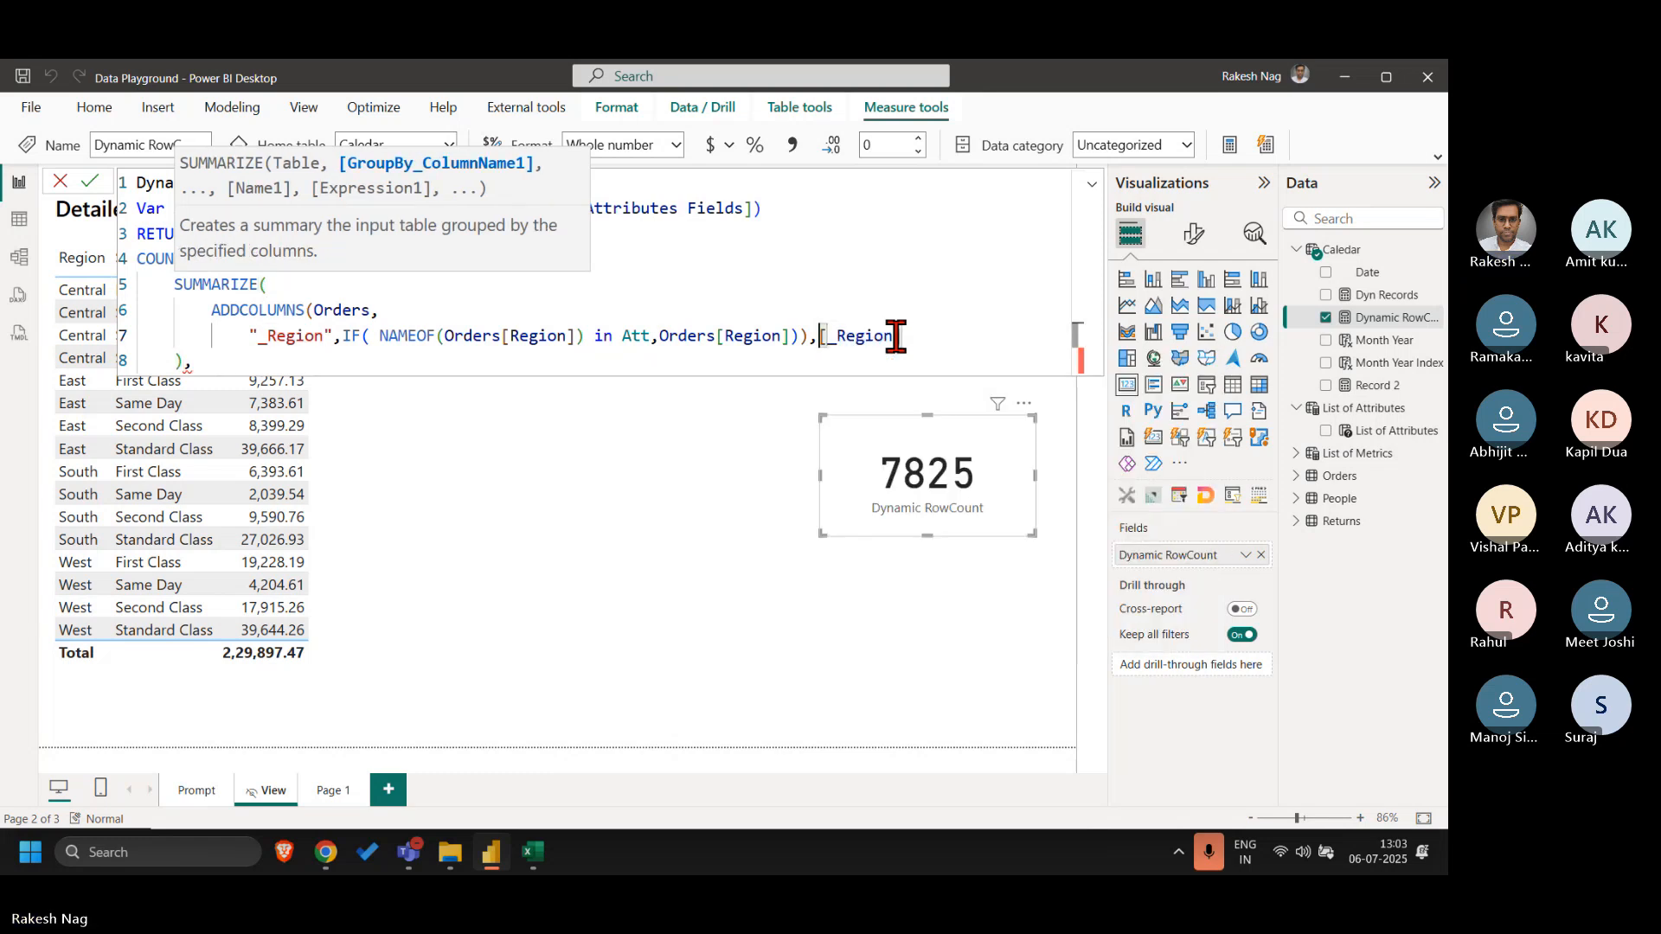
{"action": "key", "text": "shift+Return"}
- Replace the stray comma after SUMMARIZE with a parenthesis closing COUNTROWS, and commit the Dynamic RowCount measure
{"action": "left_click", "coordinate": [393, 353]}
{"action": "key", "text": "Down"}
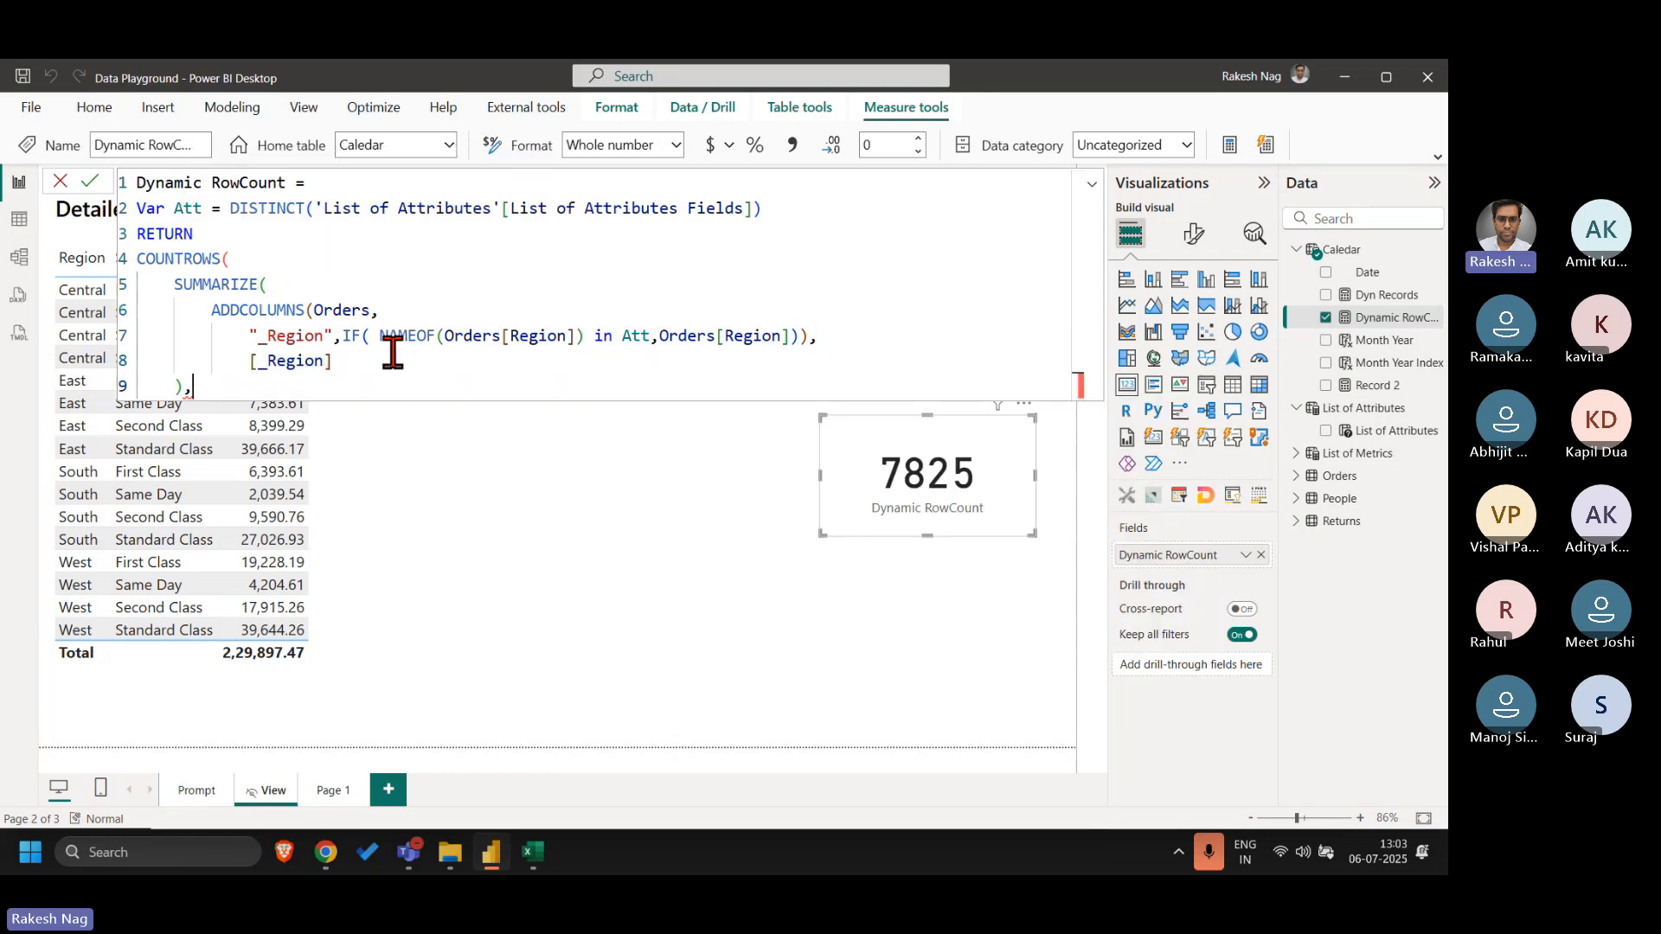
{"action": "key", "text": "BackSpace"}
{"action": "type", "text": ")"}
{"action": "key", "text": "Return"}
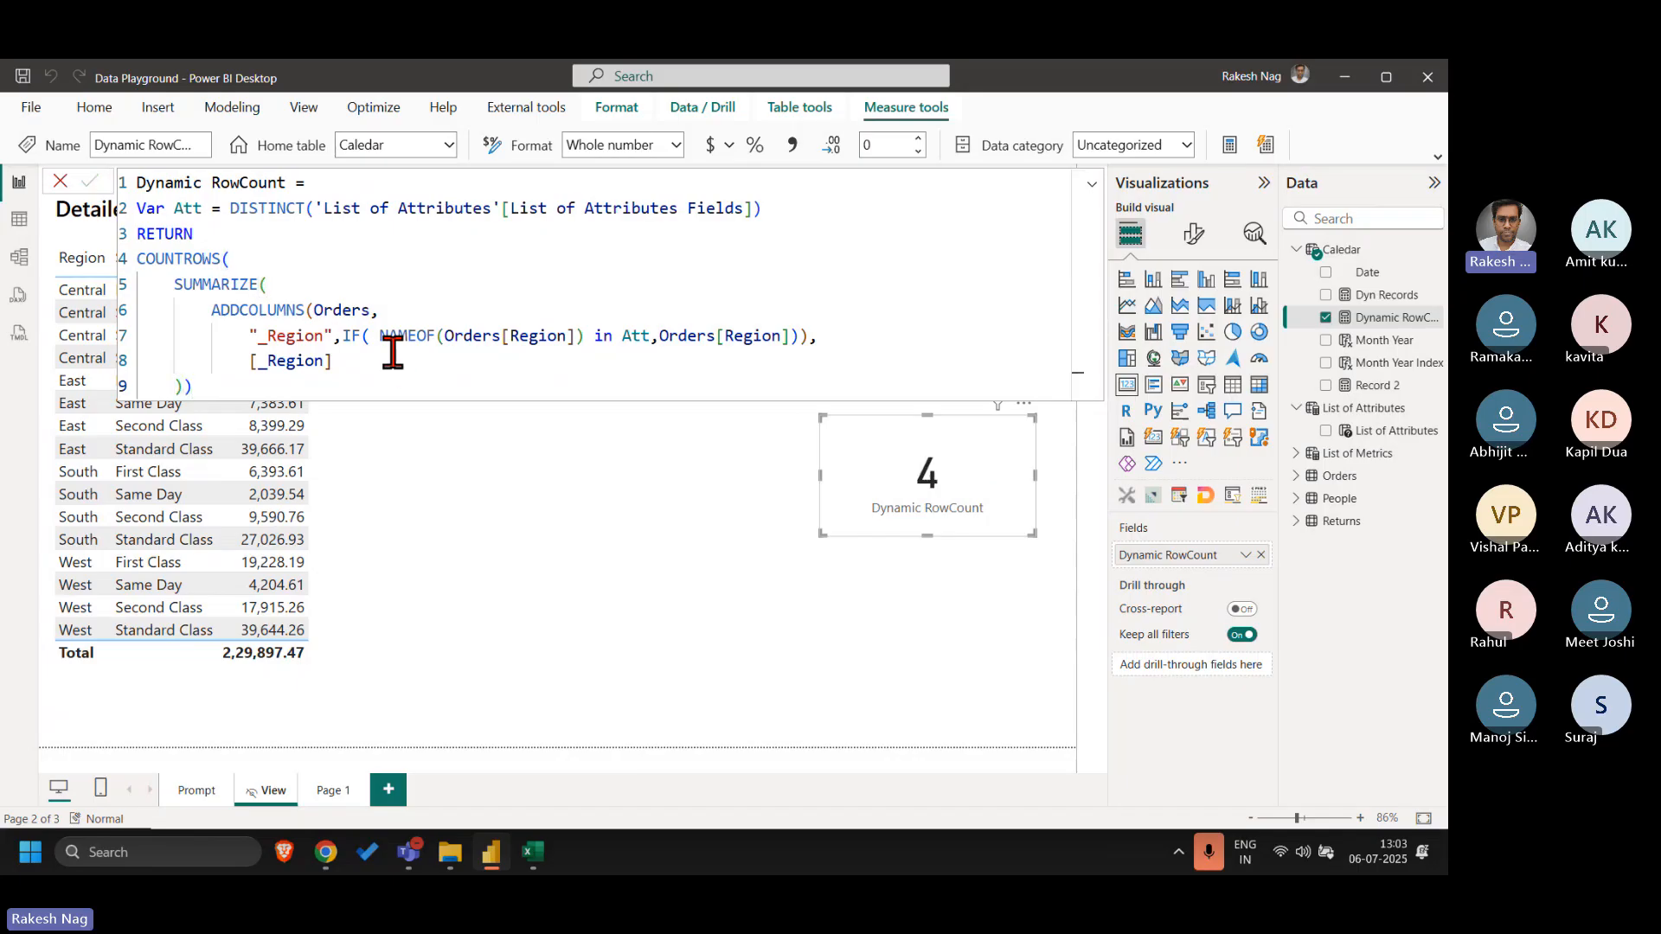
- Duplicate the "_Region" column definition on a new line below it, without the trailing comma
{"action": "double_click", "coordinate": [295, 337]}
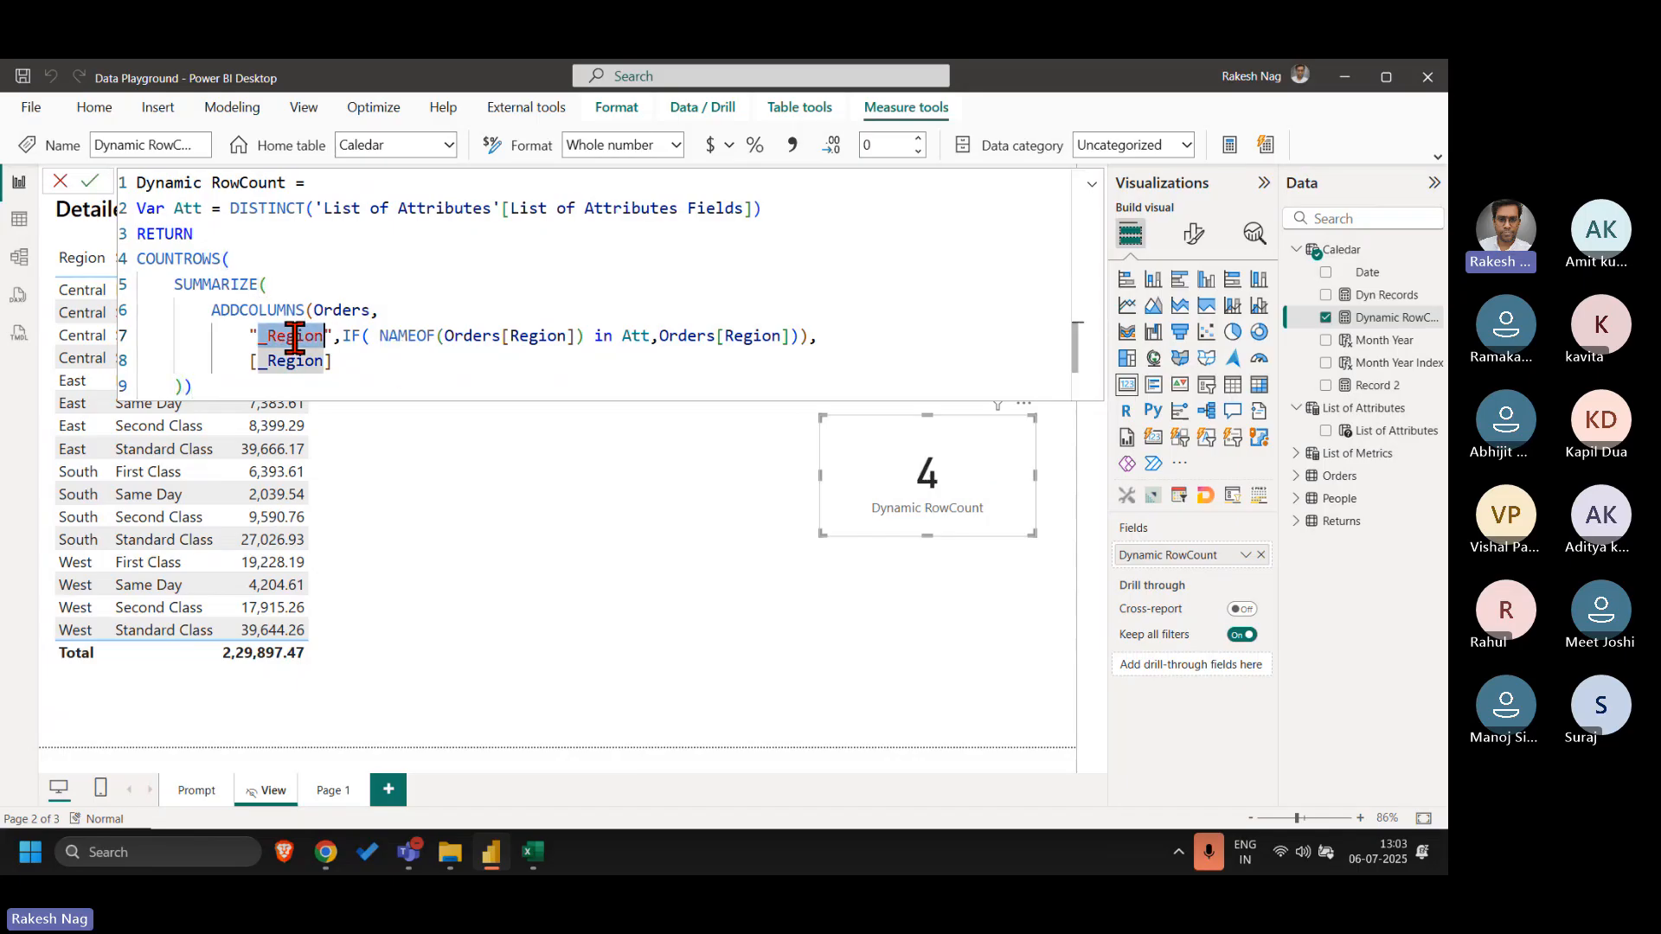
{"action": "left_click", "coordinate": [425, 364]}
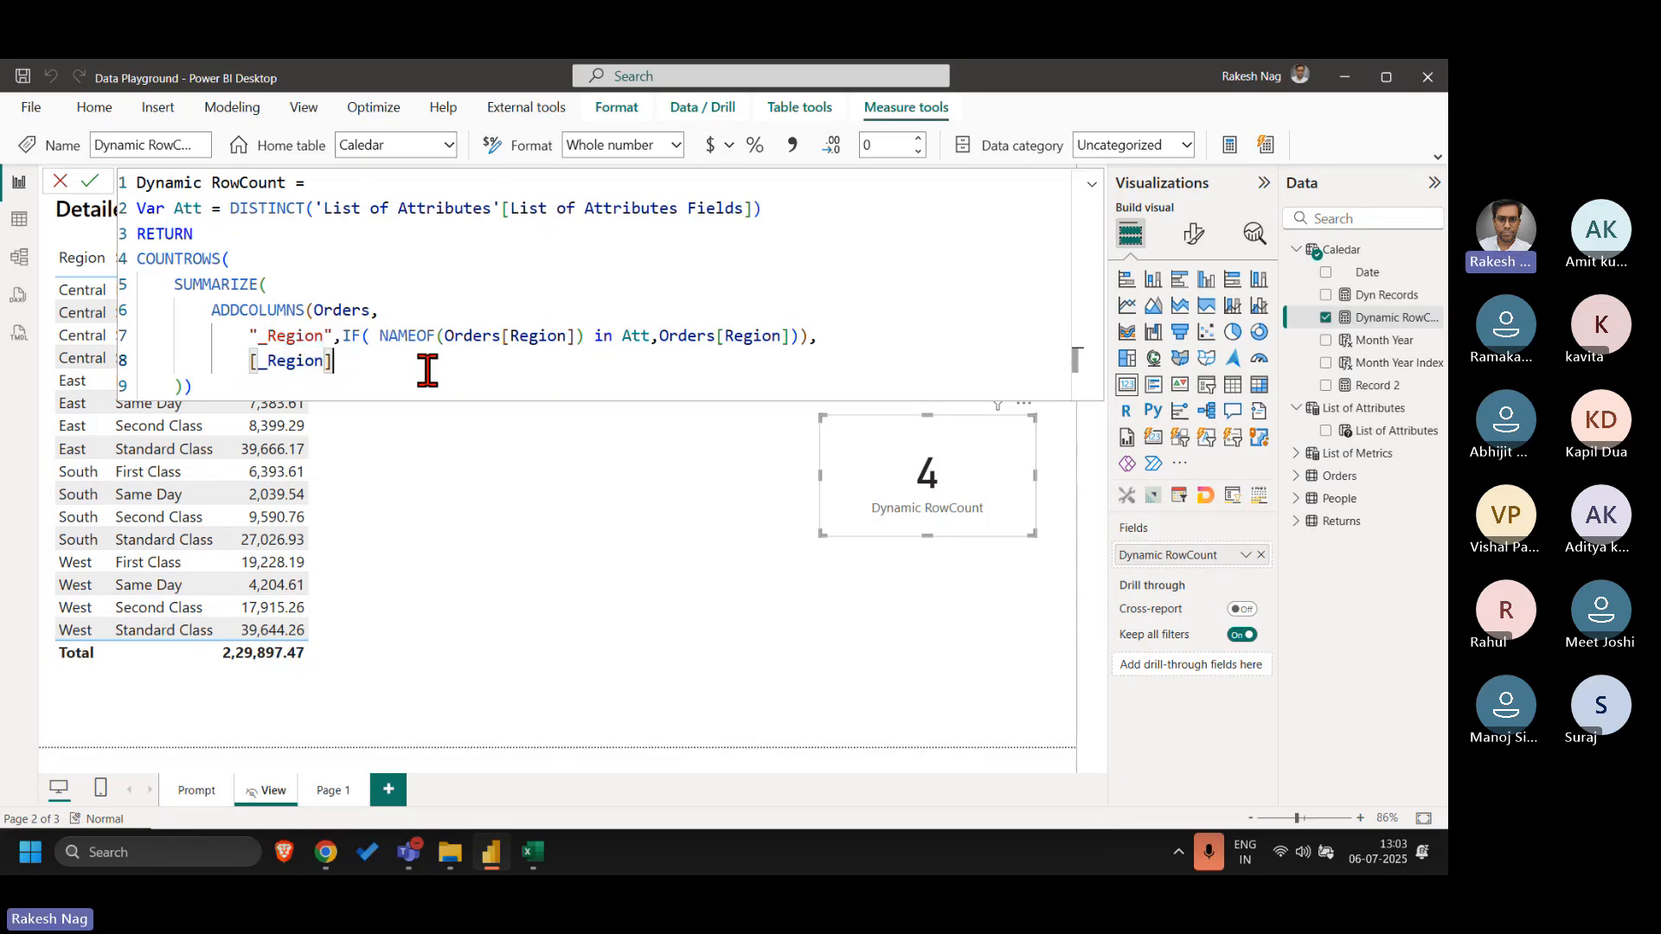
{"action": "left_click", "coordinate": [838, 337]}
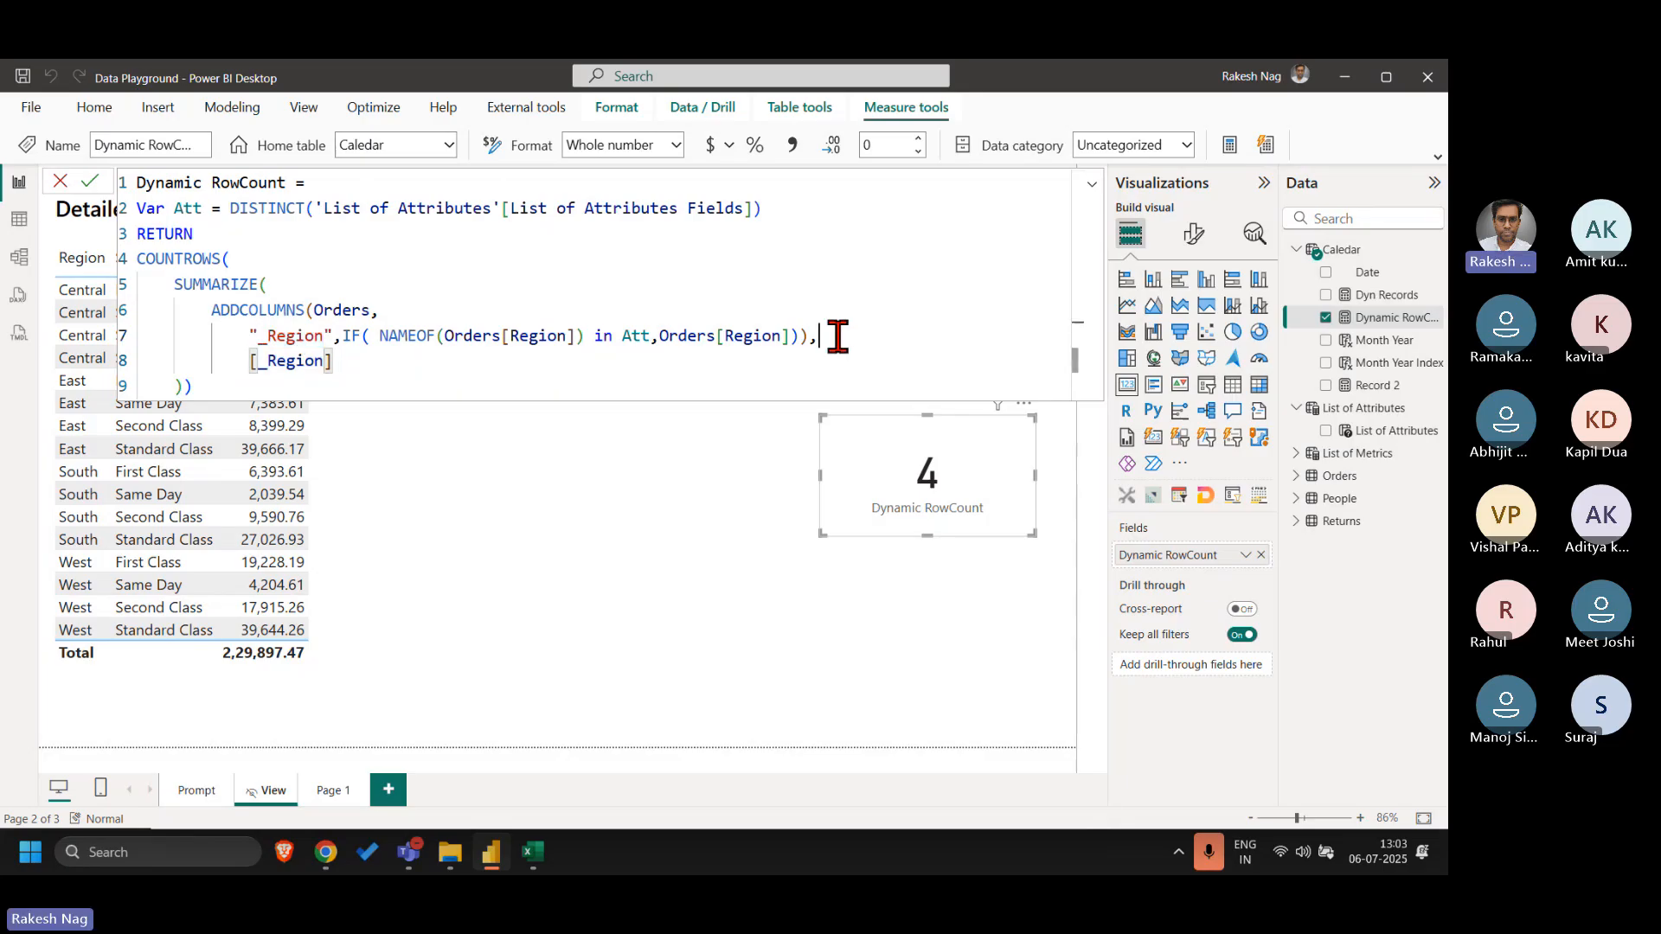
{"action": "left_click", "coordinate": [245, 336], "text": "shift"}
{"action": "key", "text": "ctrl+c"}
{"action": "key", "text": "End"}
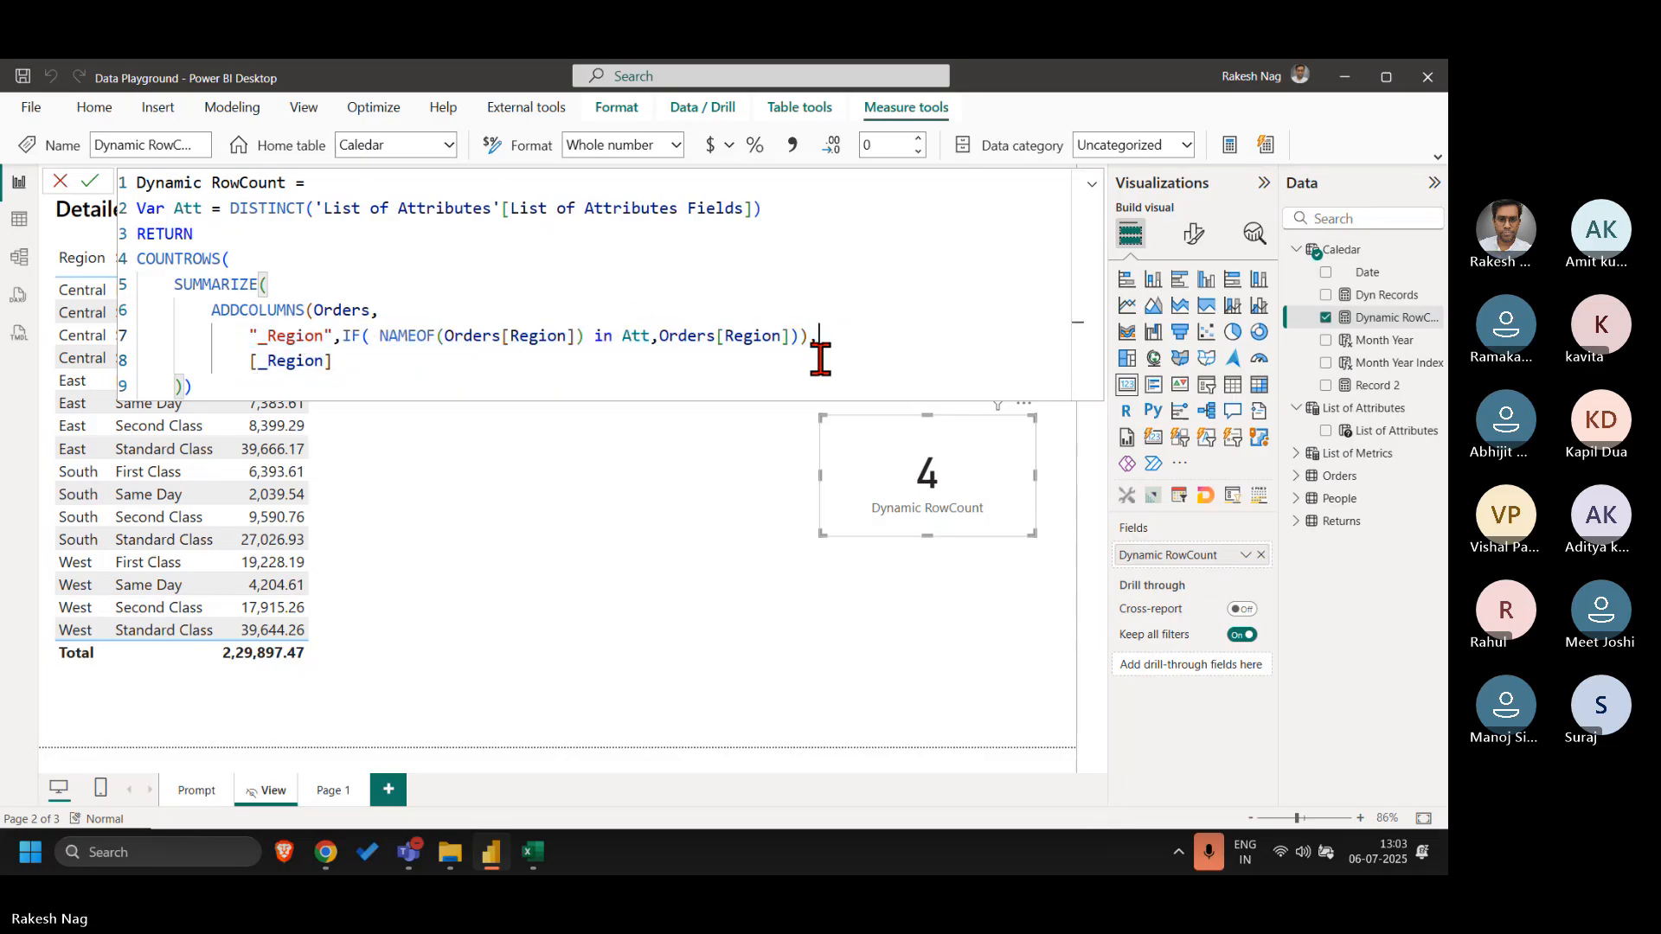
{"action": "key", "text": "Return"}
{"action": "key", "text": "ctrl+v"}
{"action": "key", "text": "BackSpace"}
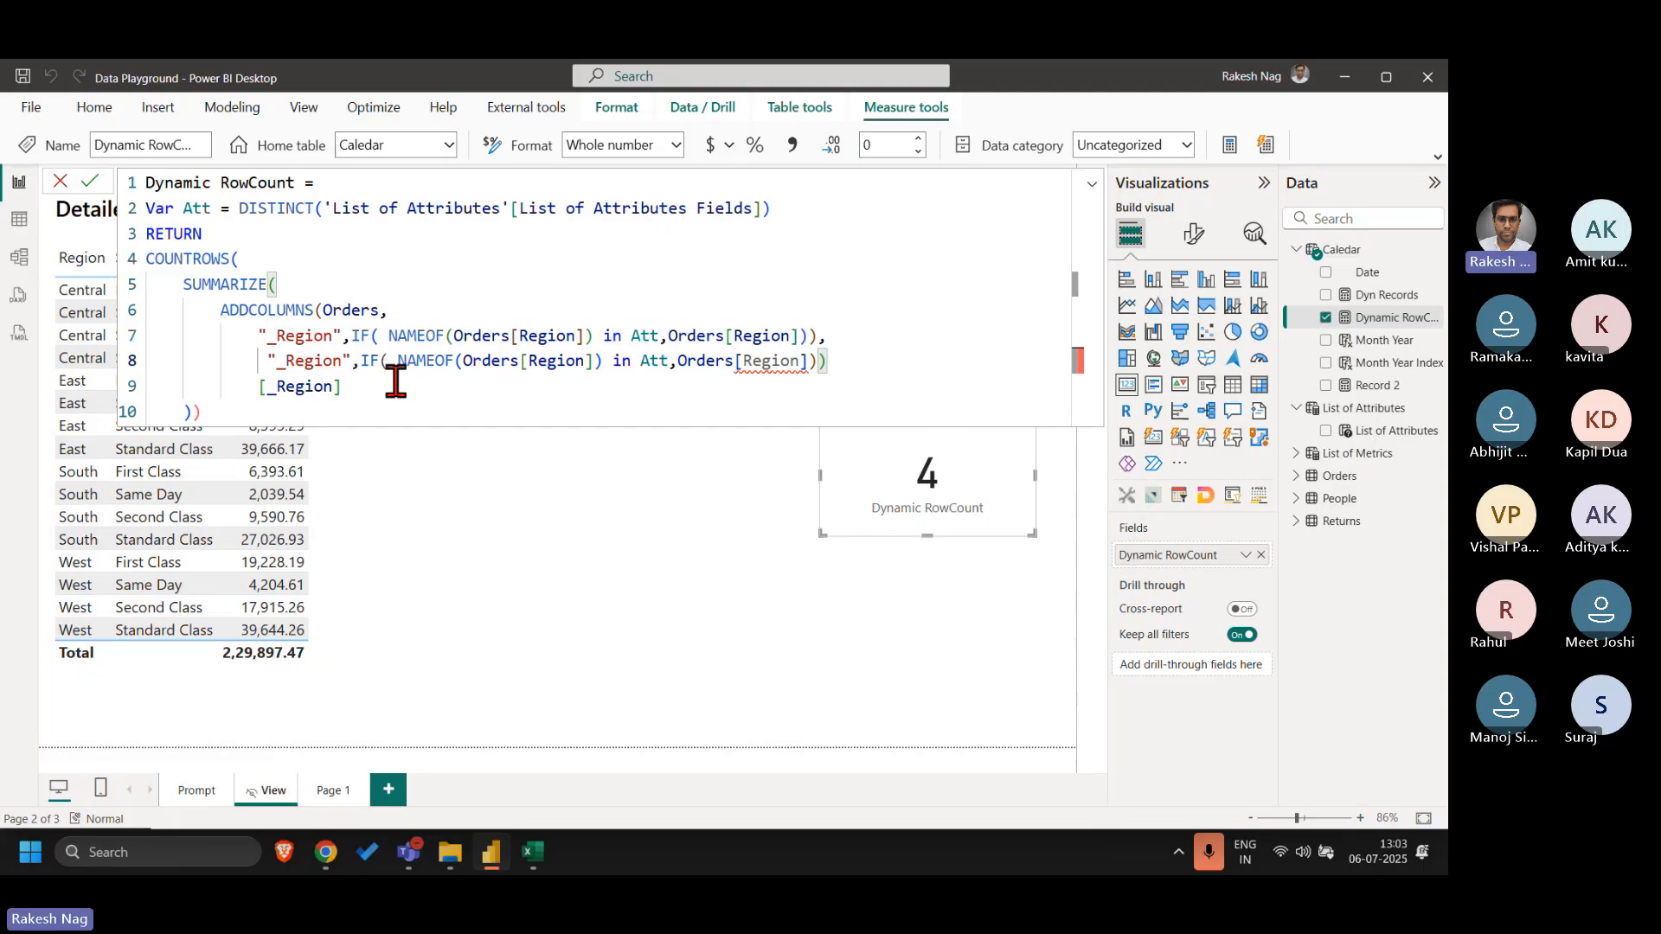
- Rename the duplicated column definition to "ShipMode"
{"action": "double_click", "coordinate": [288, 360]}
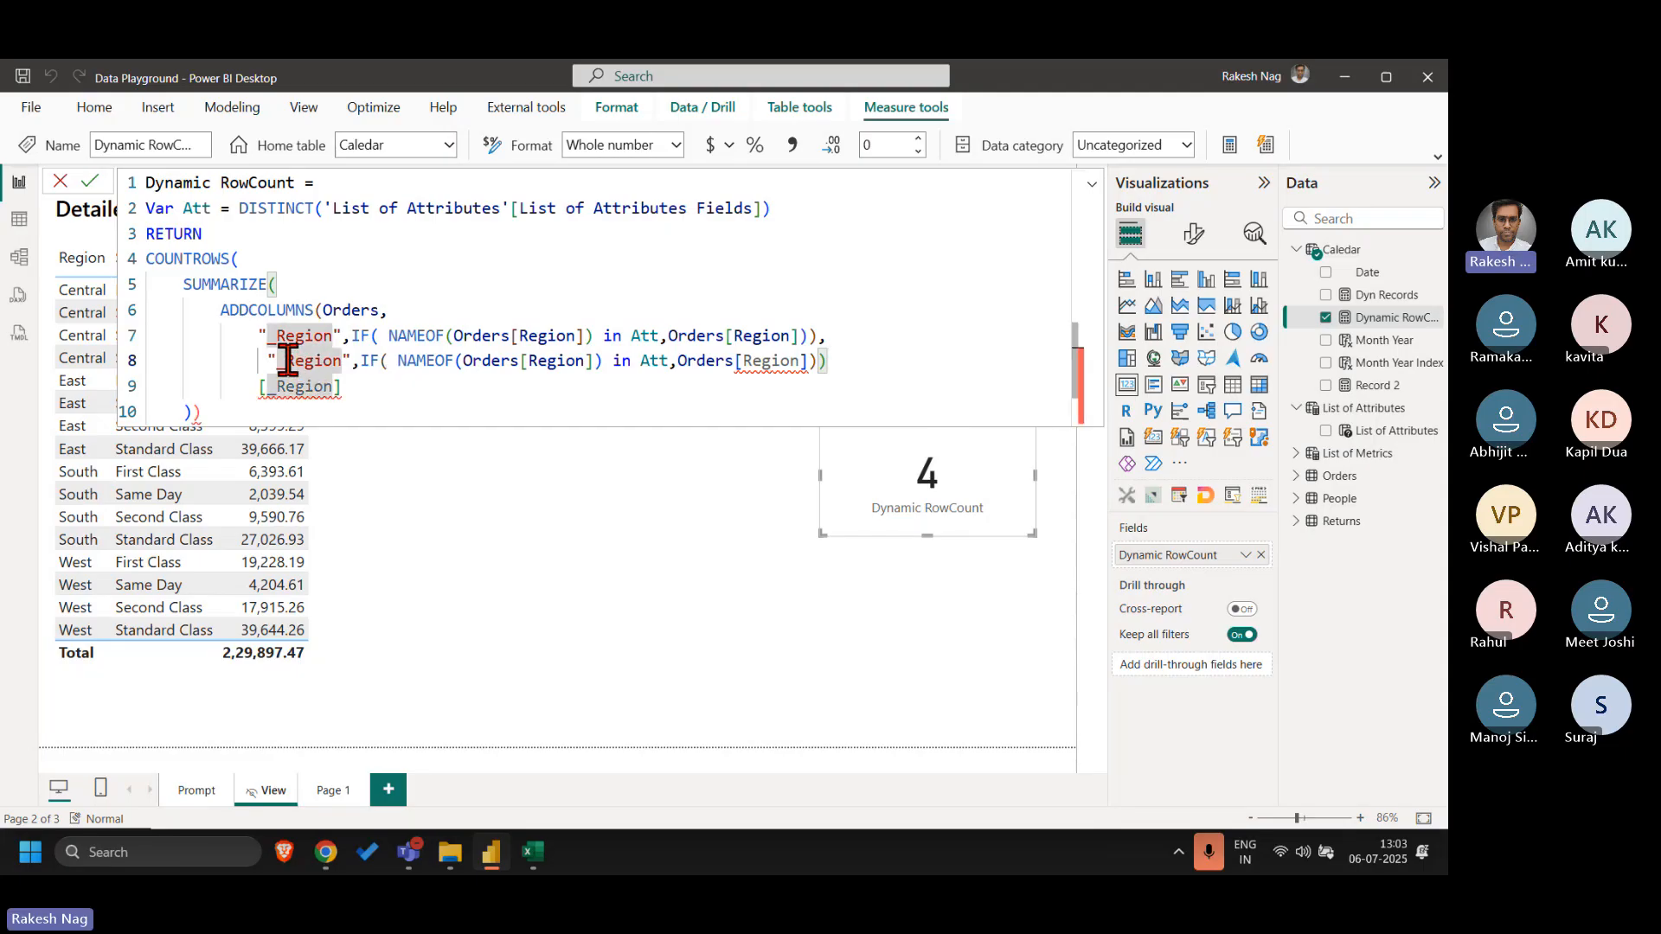
{"action": "left_click", "coordinate": [287, 359]}
{"action": "key", "text": "BackSpace"}
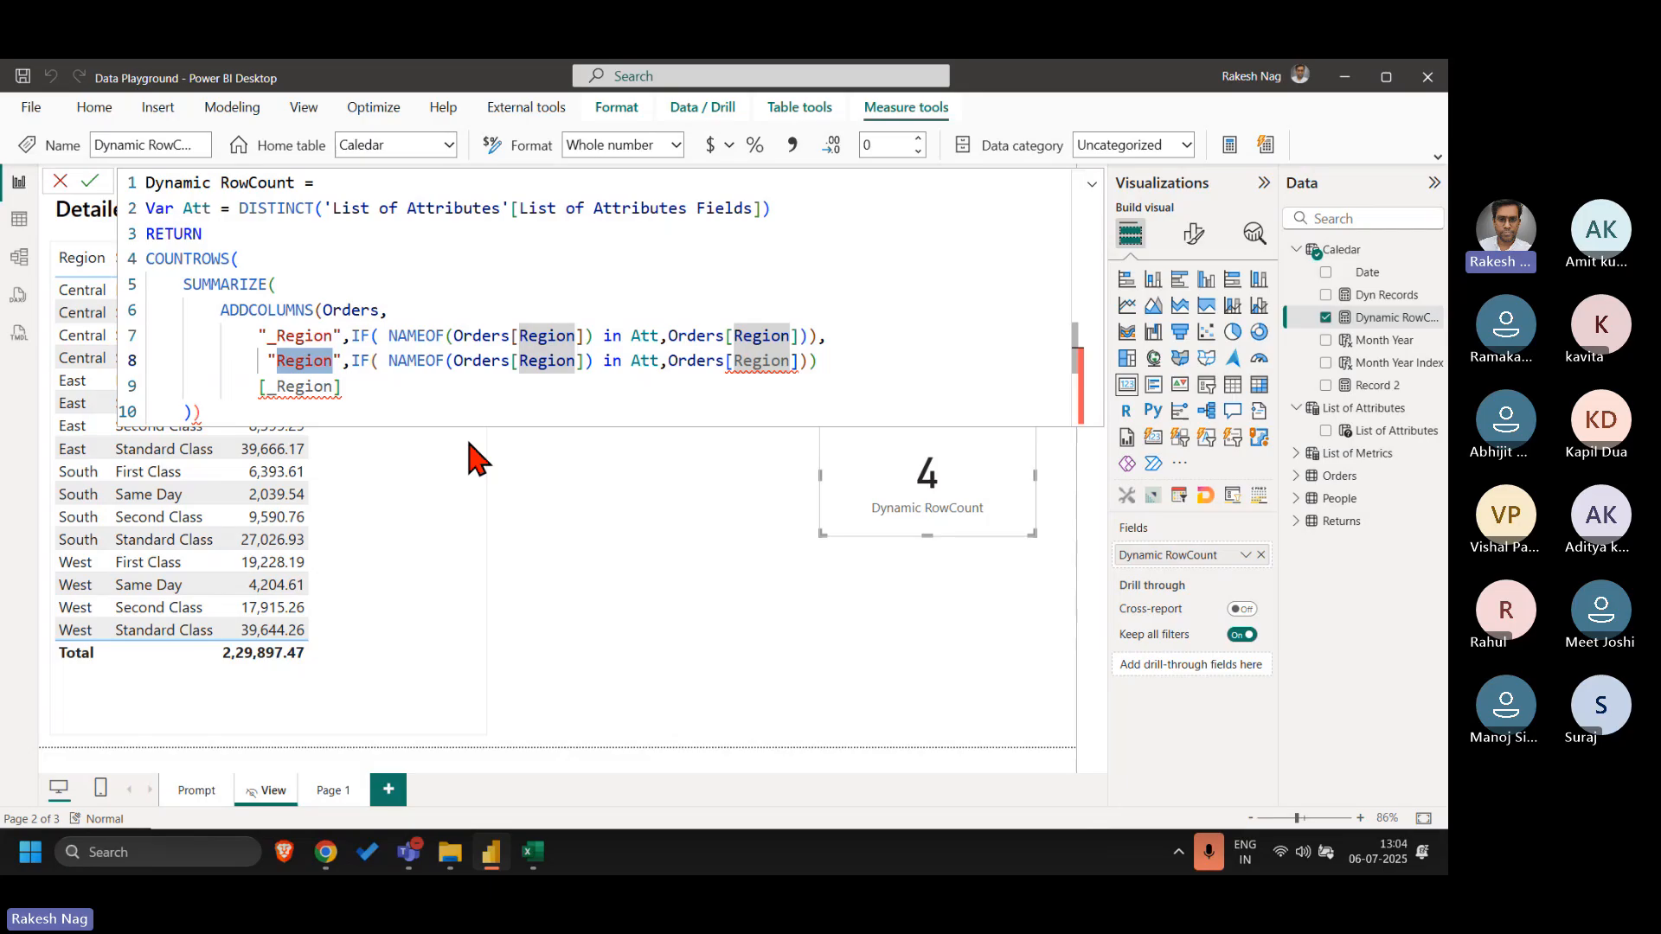
{"action": "type", "text": "ShipMode"}
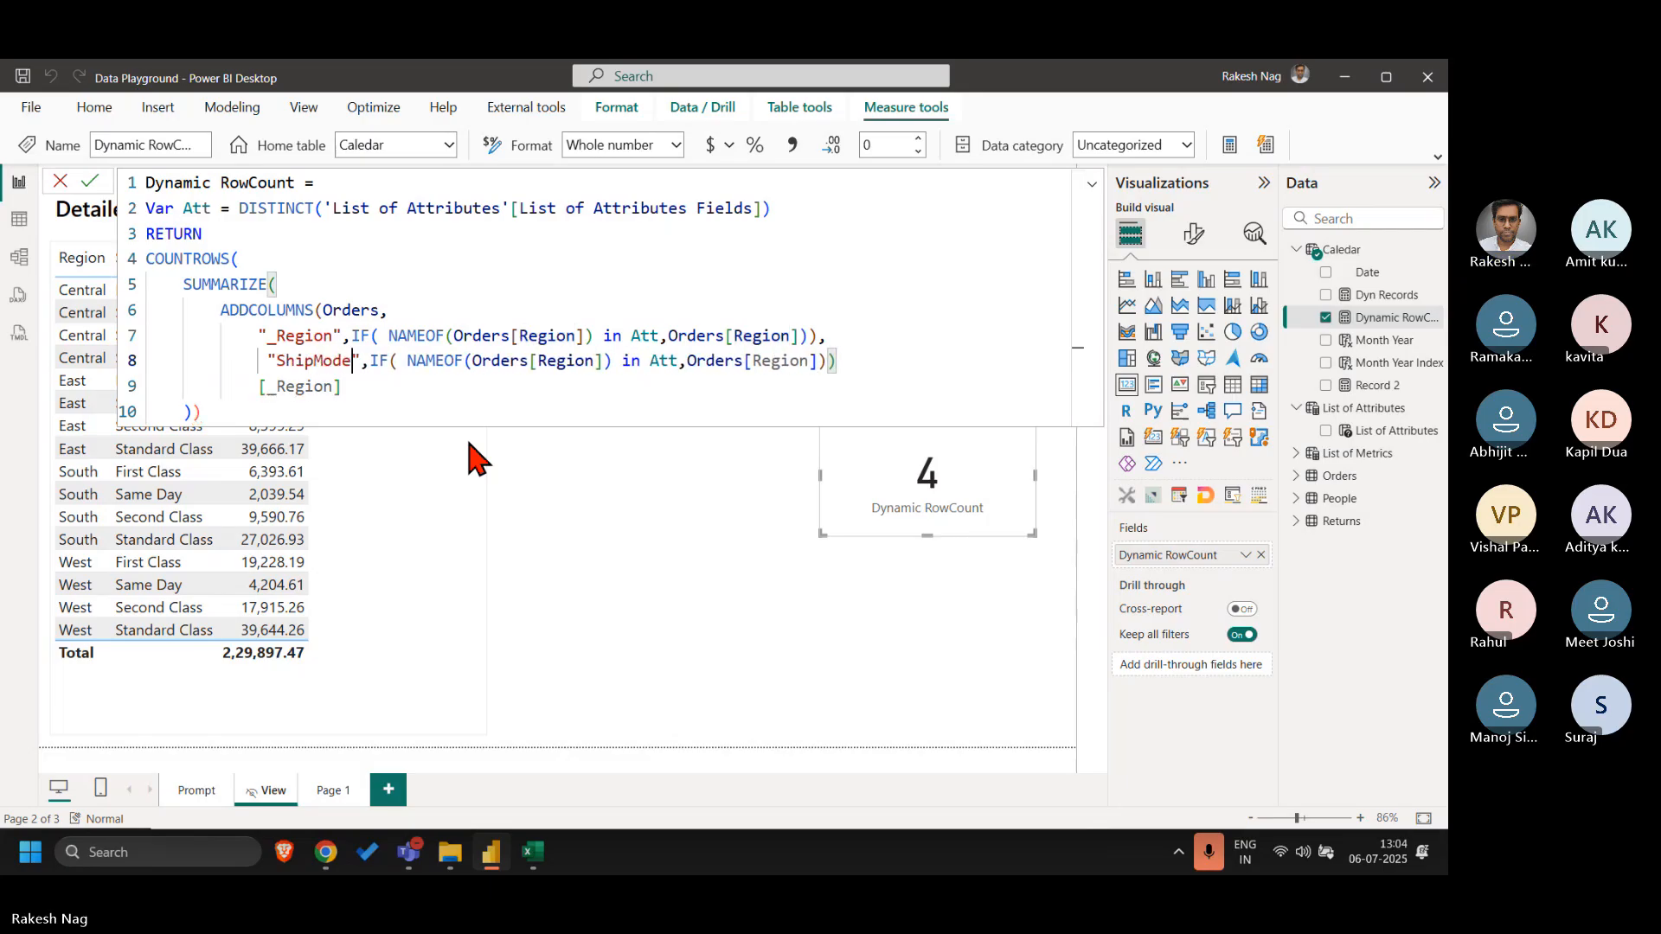
- Point both the NAMEOF argument and the returned column in the "ShipMode" definition to Orders[Ship Mode]
{"action": "double_click", "coordinate": [780, 361]}
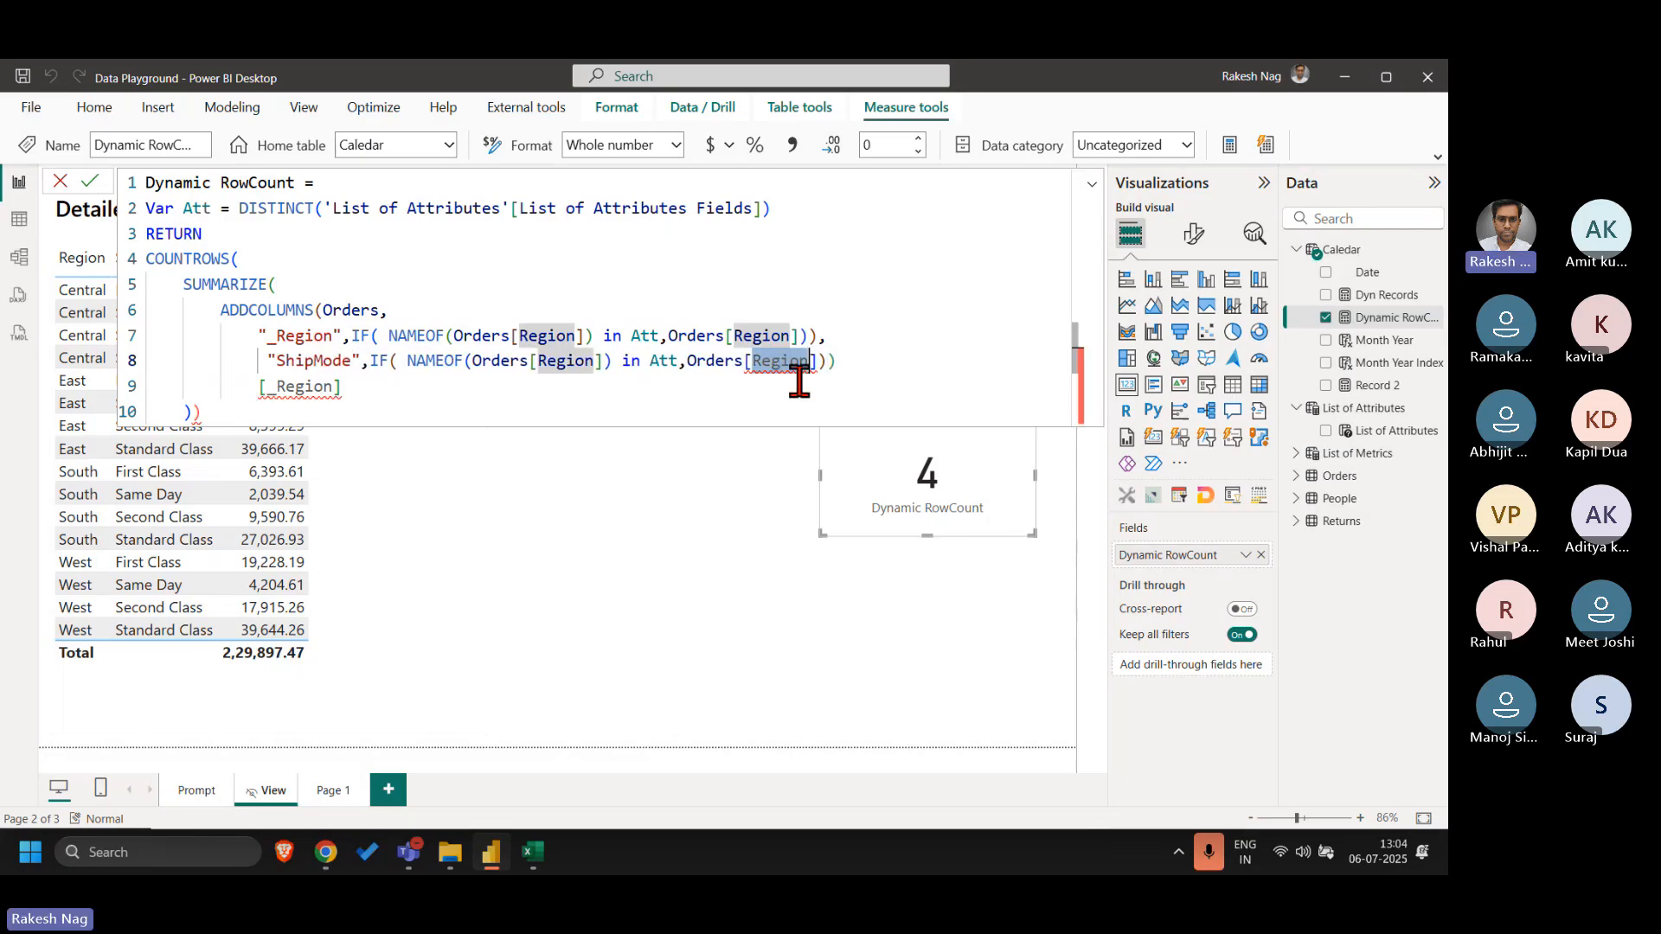
{"action": "type", "text": "Ship Mode"}
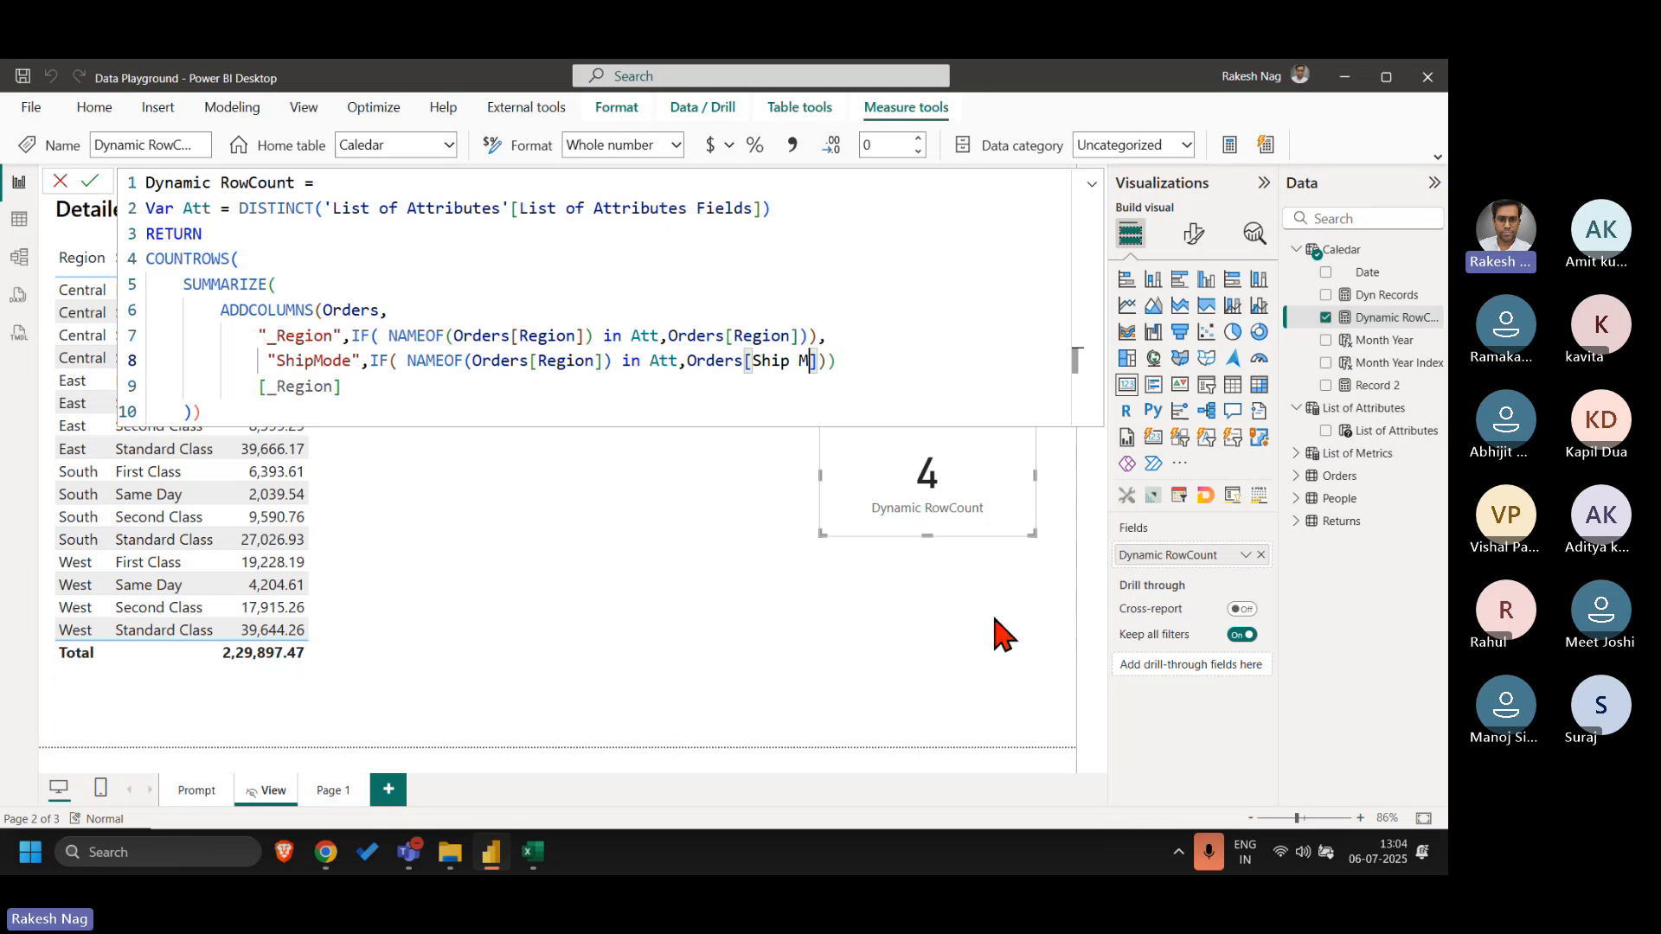
{"action": "key", "text": "Left"}
{"action": "key", "text": "Left"}
{"action": "key", "text": "Left"}
{"action": "key", "text": "Left"}
{"action": "key", "text": "Left"}
{"action": "key", "text": "Left"}
{"action": "key", "text": "Left"}
{"action": "key", "text": "Left"}
{"action": "key", "text": "Left"}
{"action": "key", "text": "Left"}
{"action": "key", "text": "Left"}
{"action": "key", "text": "Left"}
{"action": "key", "text": "Left"}
{"action": "key", "text": "Left"}
{"action": "key", "text": "Left"}
{"action": "key", "text": "Left"}
{"action": "key", "text": "Left"}
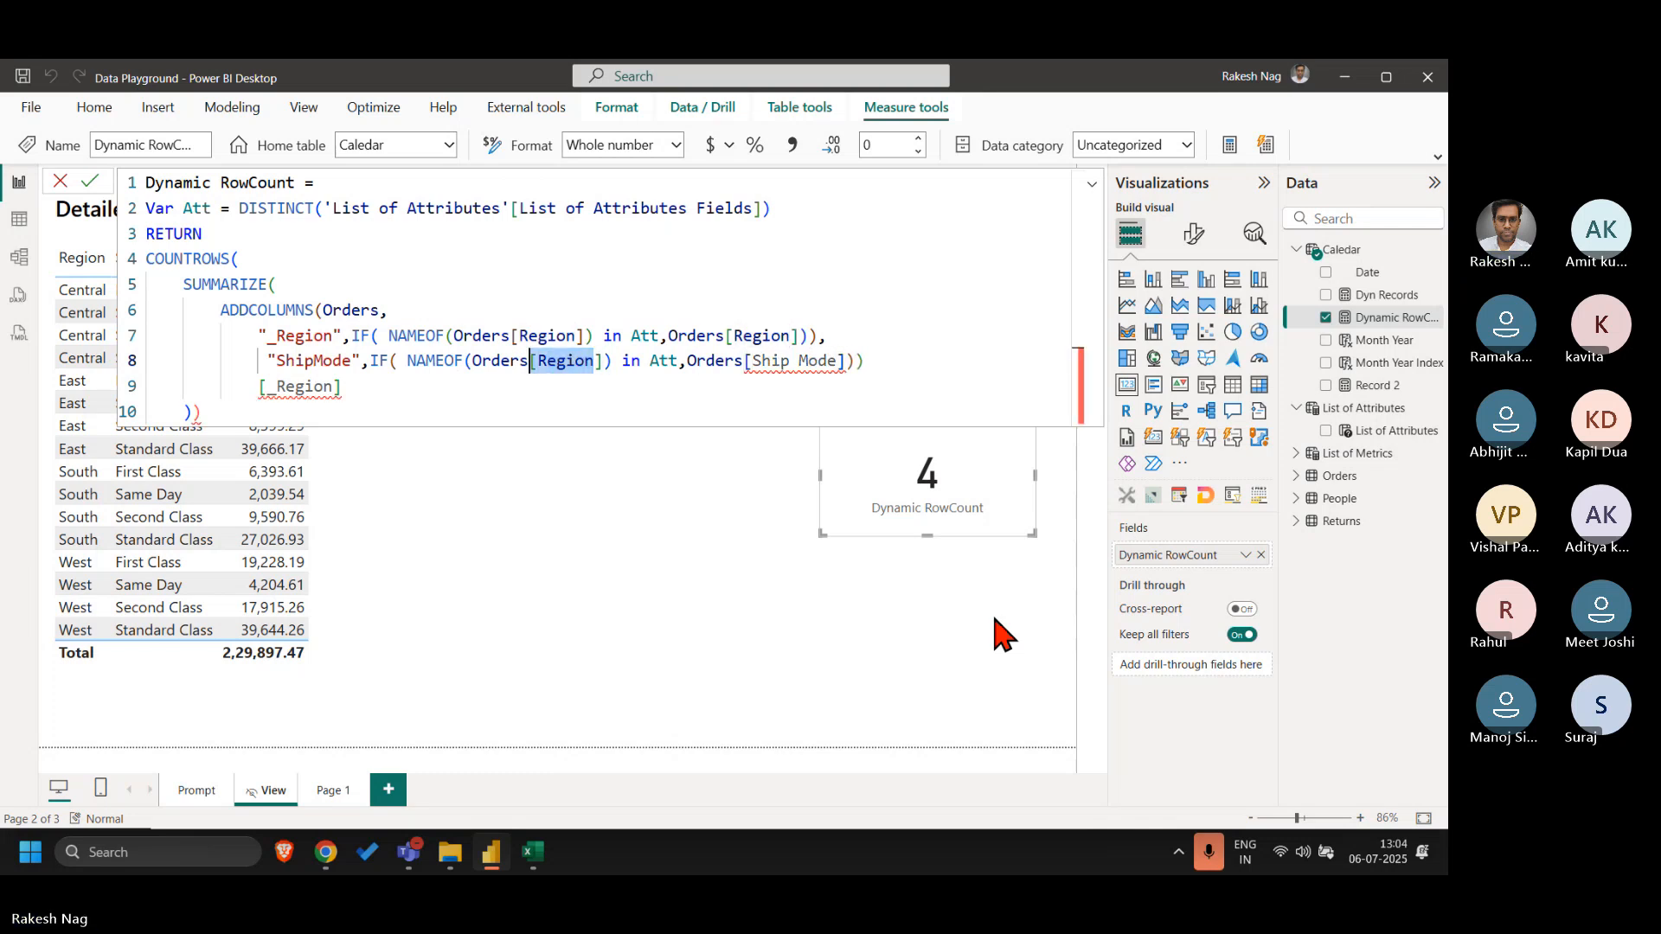
{"action": "key", "text": "Left"}
{"action": "key", "text": "ctrl+shift+Right"}
{"action": "type", "text": "Shi"}
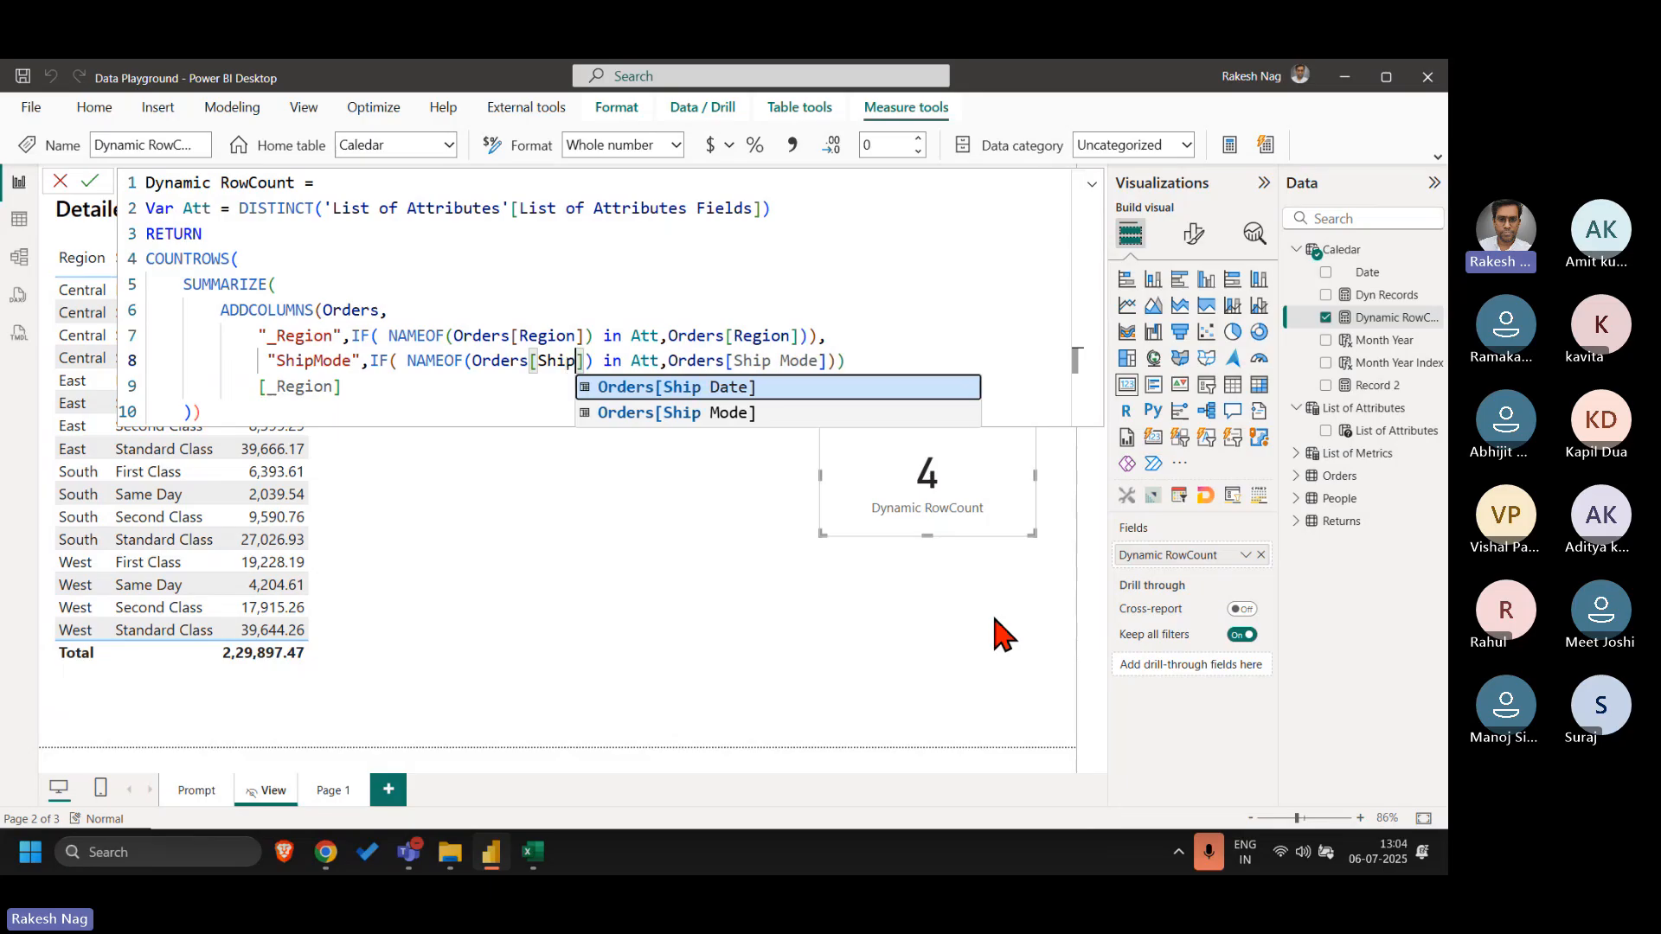
{"action": "key", "text": "Down"}
{"action": "key", "text": "Tab"}
- Remove the extra space before "ShipMode" so its line aligns with the "_Region" line
{"action": "left_click", "coordinate": [936, 370]}
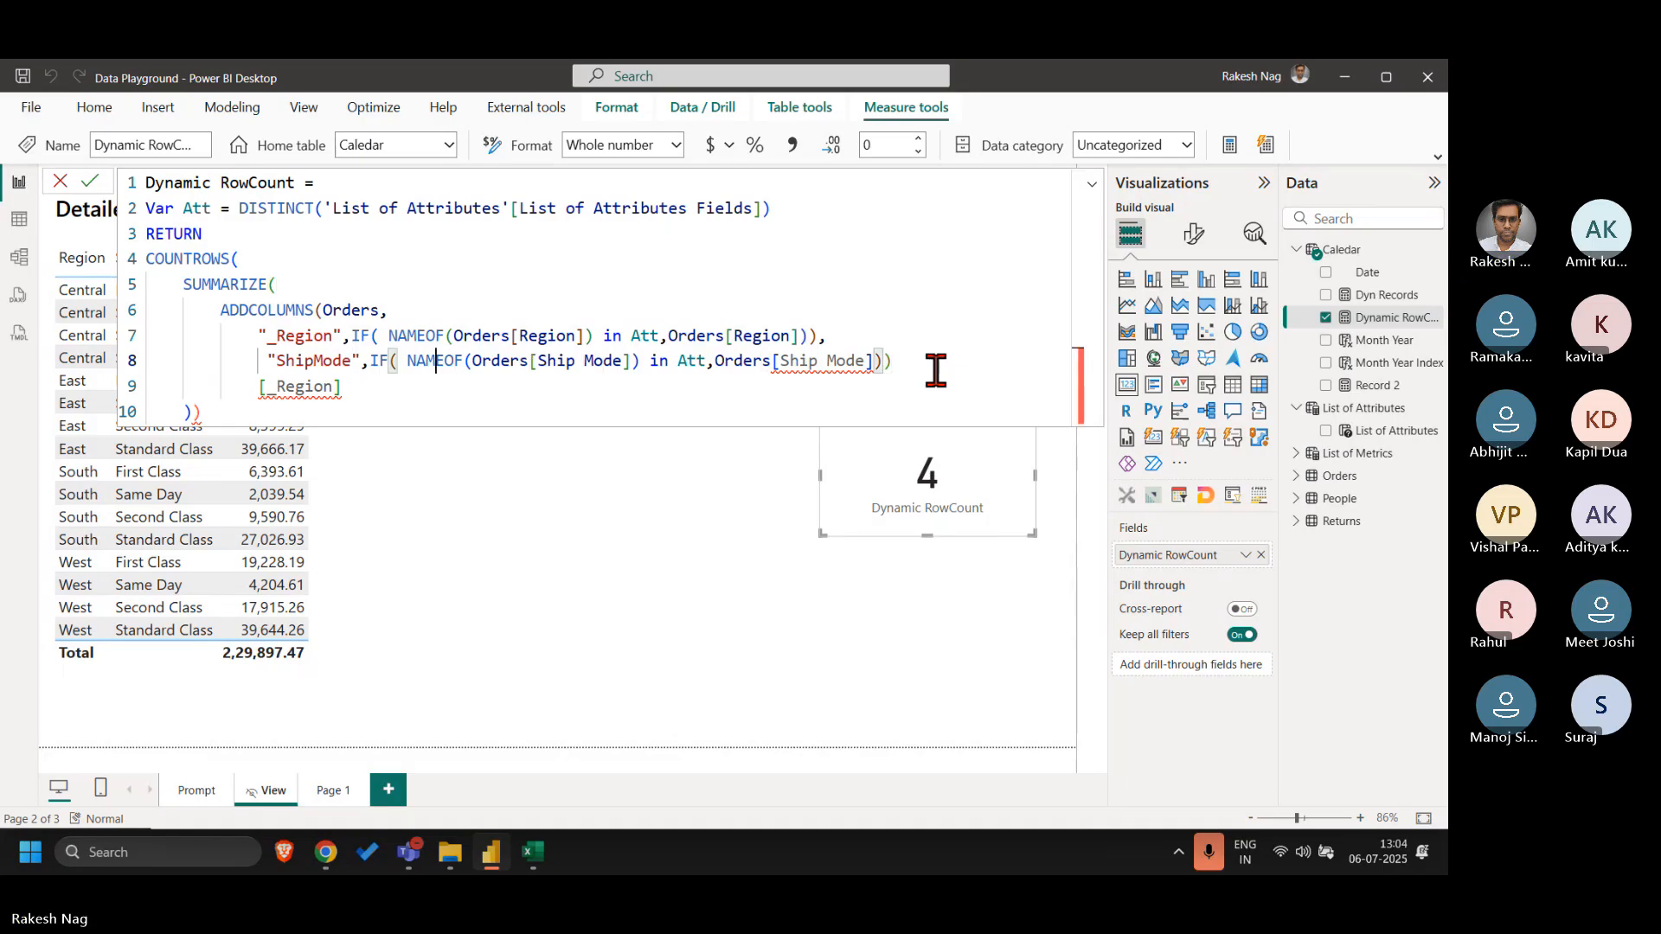
{"action": "key", "text": "Left"}
{"action": "key", "text": "Left"}
{"action": "key", "text": "Left"}
{"action": "key", "text": "Left"}
{"action": "key", "text": "Left"}
{"action": "key", "text": "Left"}
{"action": "key", "text": "Left"}
{"action": "key", "text": "Left"}
{"action": "key", "text": "Left"}
{"action": "key", "text": "Left"}
{"action": "key", "text": "Left"}
{"action": "key", "text": "Left"}
{"action": "key", "text": "Left"}
{"action": "key", "text": "Left"}
{"action": "key", "text": "Left"}
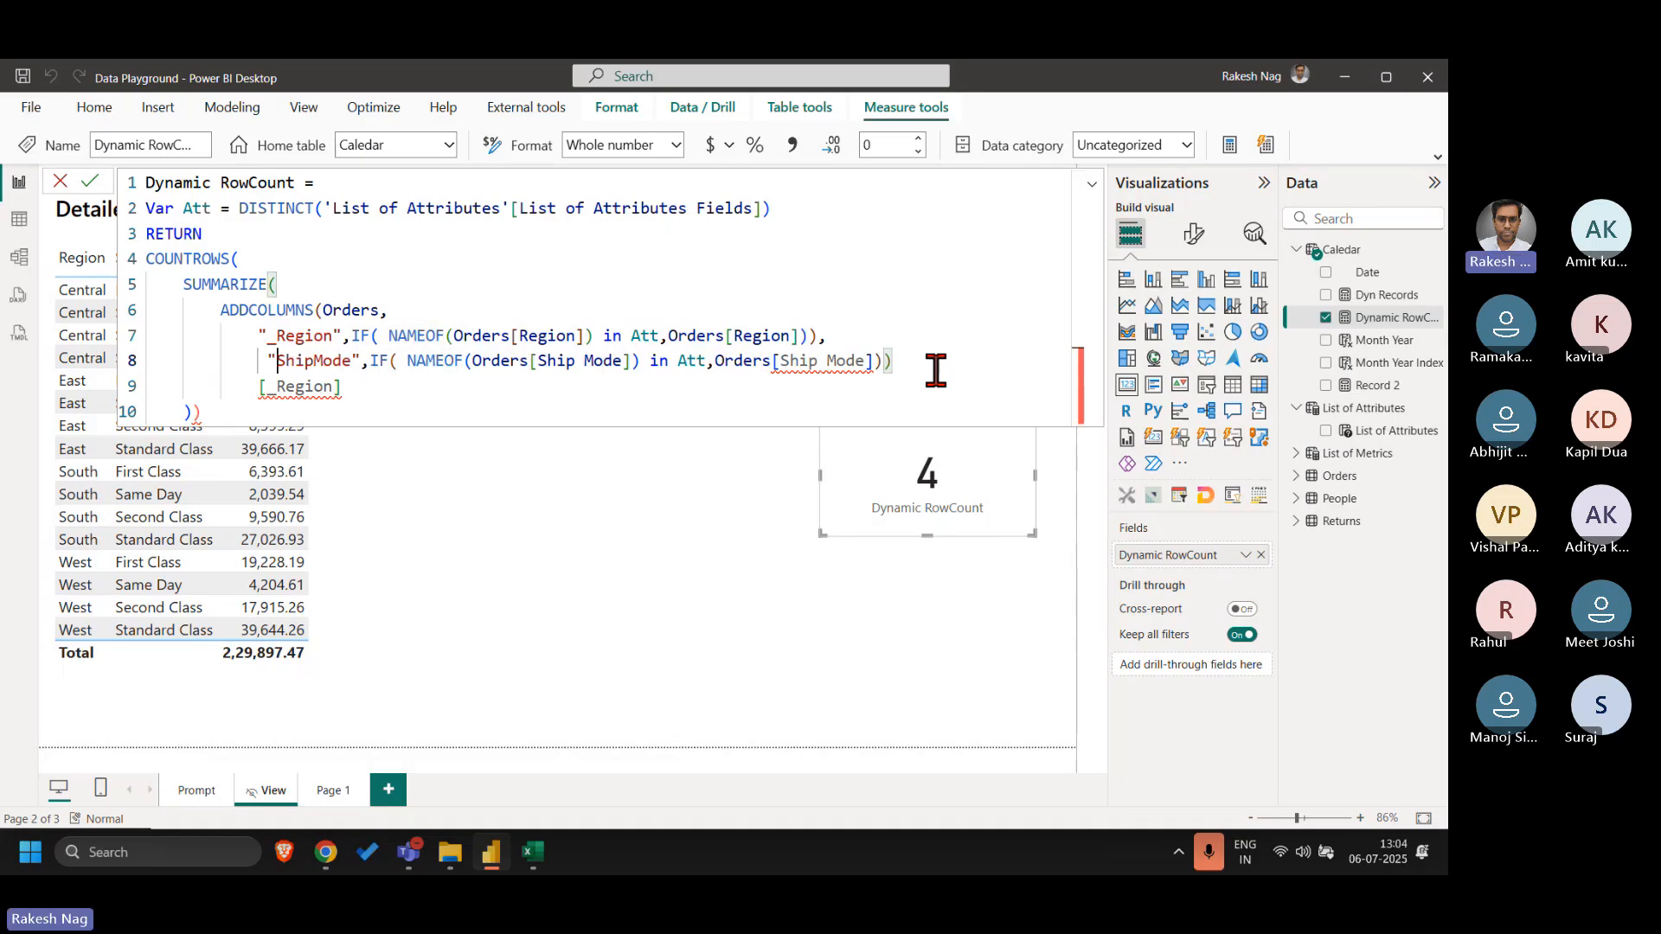
{"action": "key", "text": "Delete"}
{"action": "key", "text": "Right"}
{"action": "key", "text": "Right"}
{"action": "key", "text": "Right"}
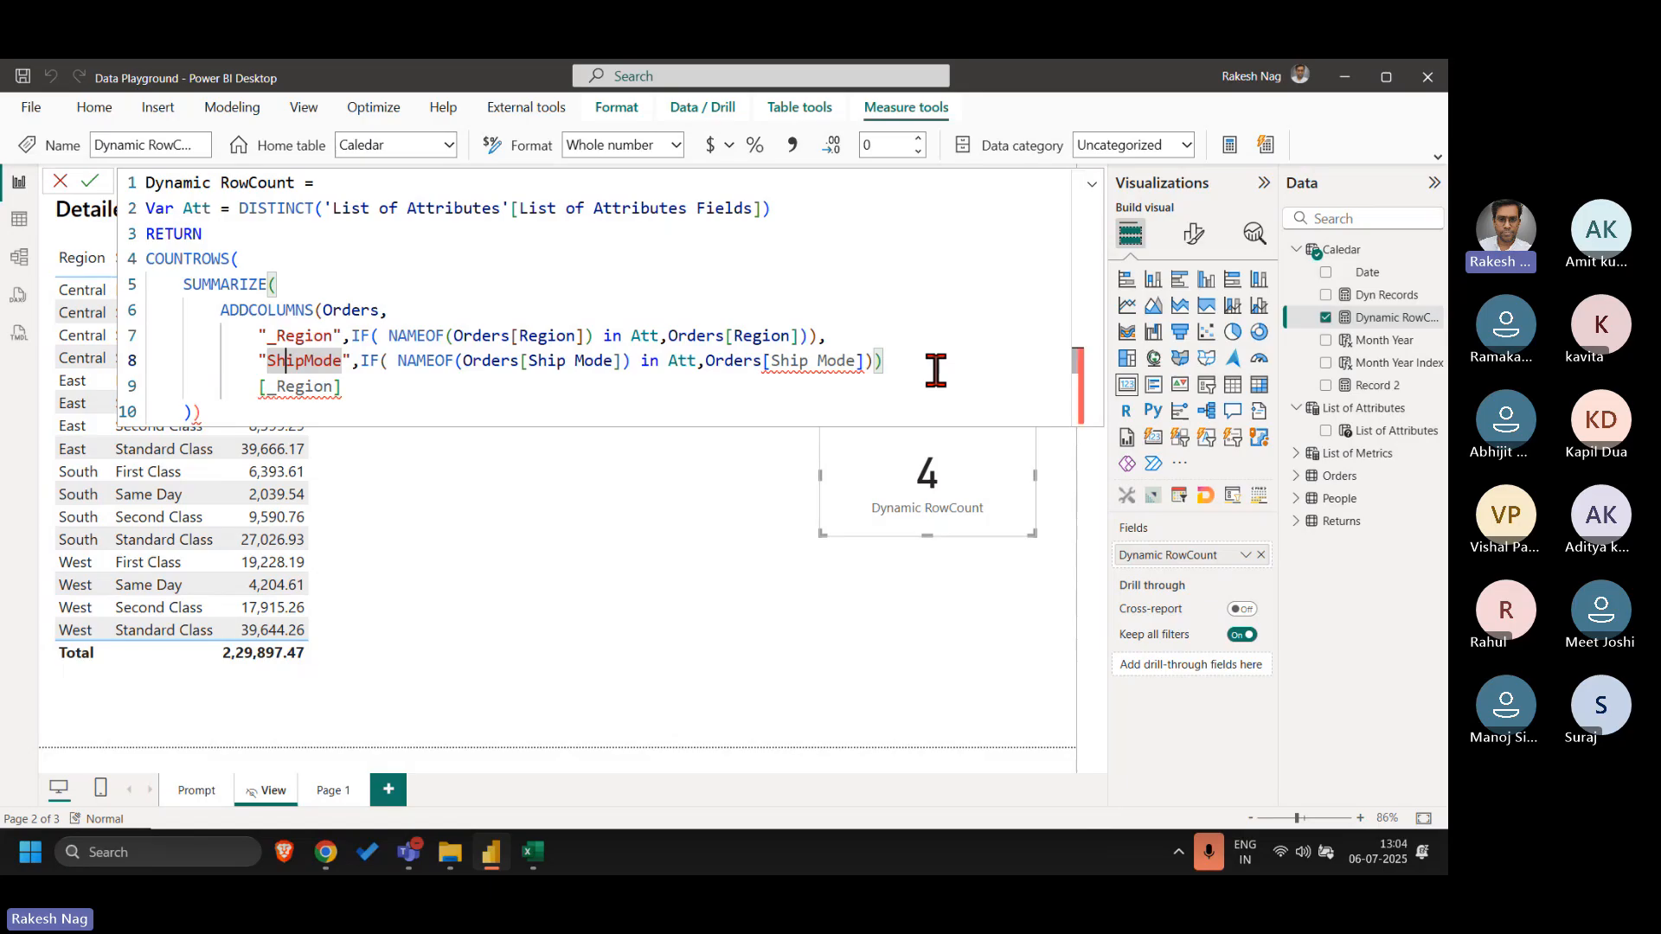
- Remove the parenthesis closing ADDCOLUMNS after the "_Region" expression and add a comma on its own line below the "ShipMode" expression
{"action": "left_click", "coordinate": [872, 335]}
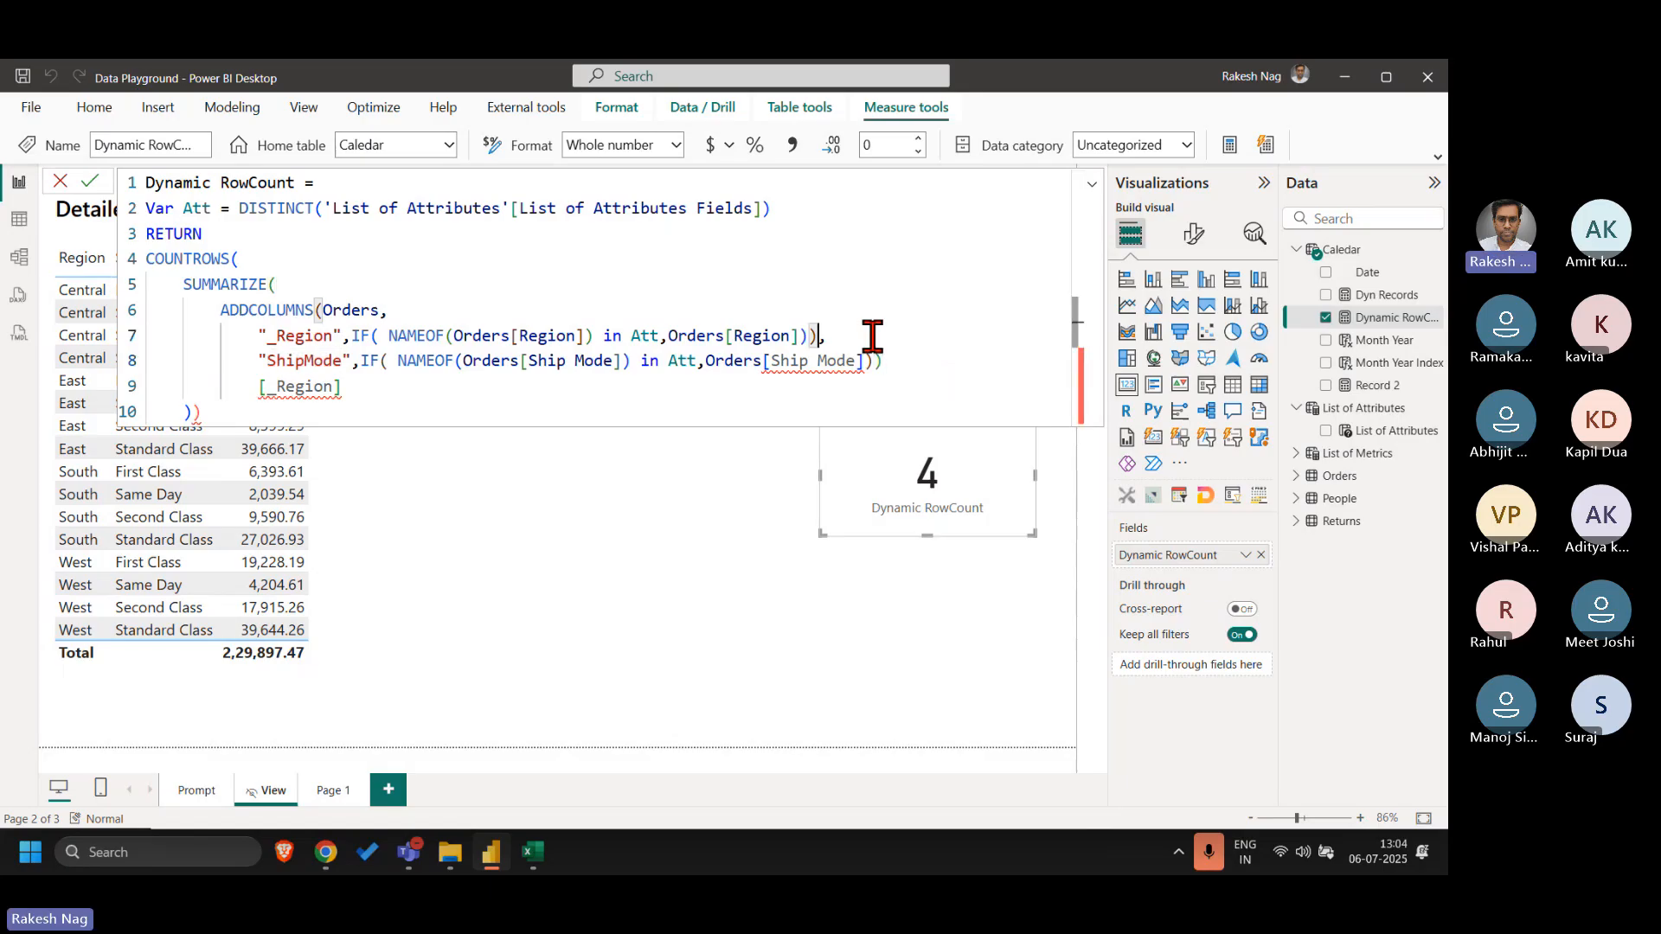
{"action": "key", "text": "BackSpace"}
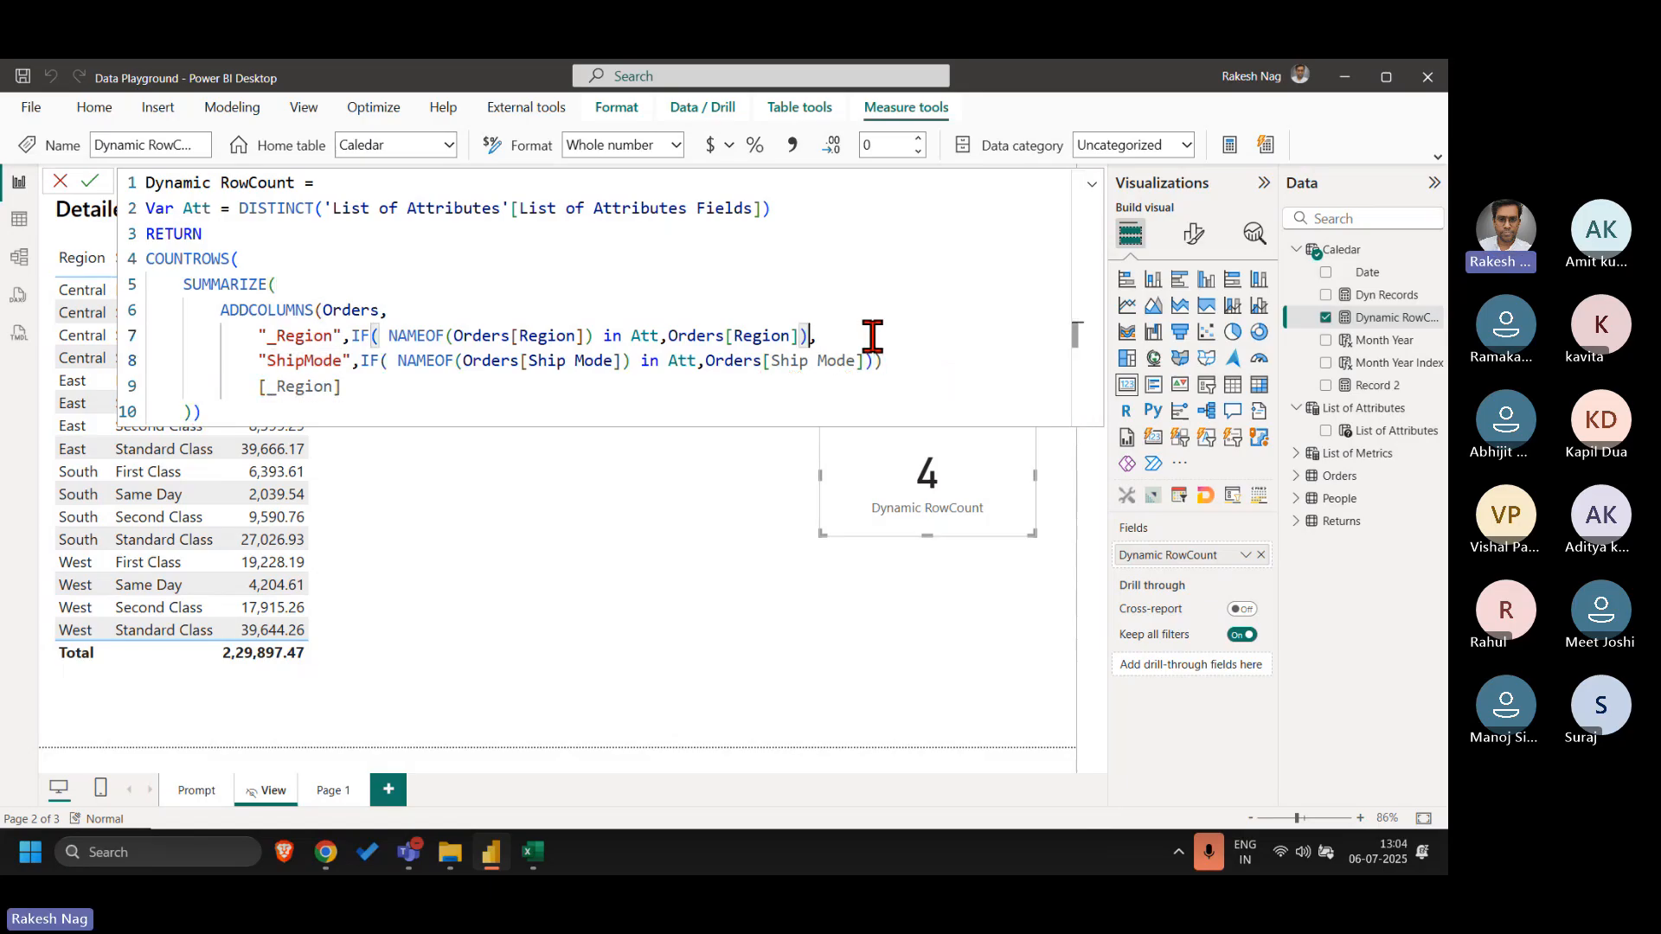
{"action": "left_click", "coordinate": [924, 374]}
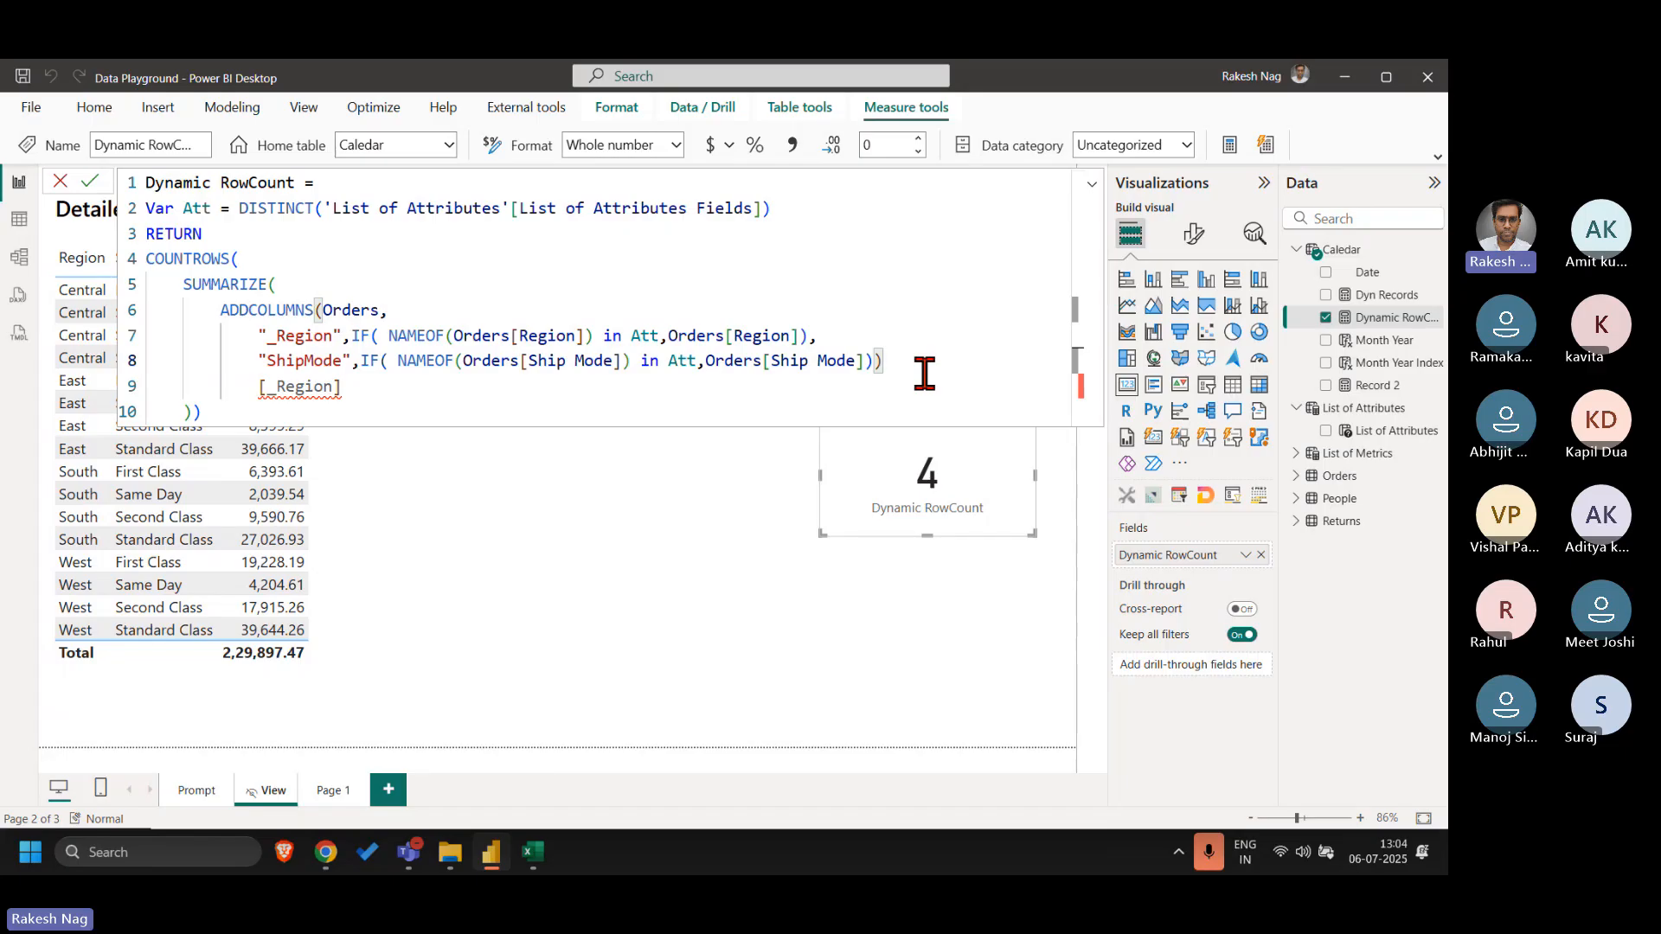
{"action": "type", "text": "),"}
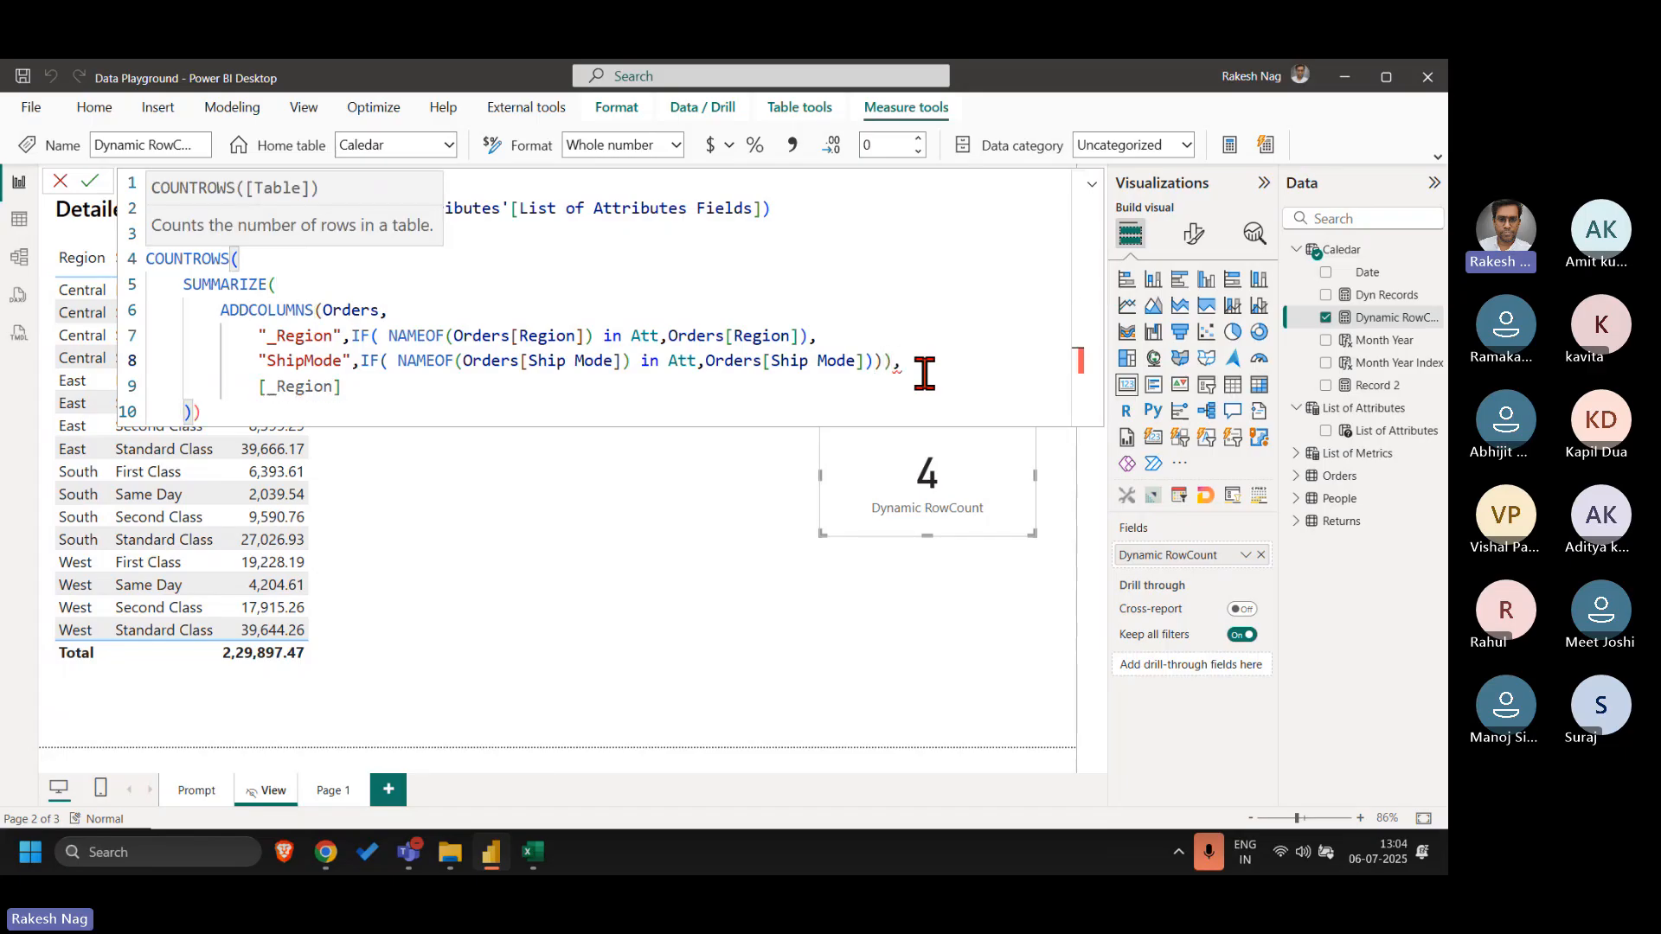
{"action": "key", "text": "Left"}
{"action": "key", "text": "Left"}
{"action": "key", "text": "Return"}
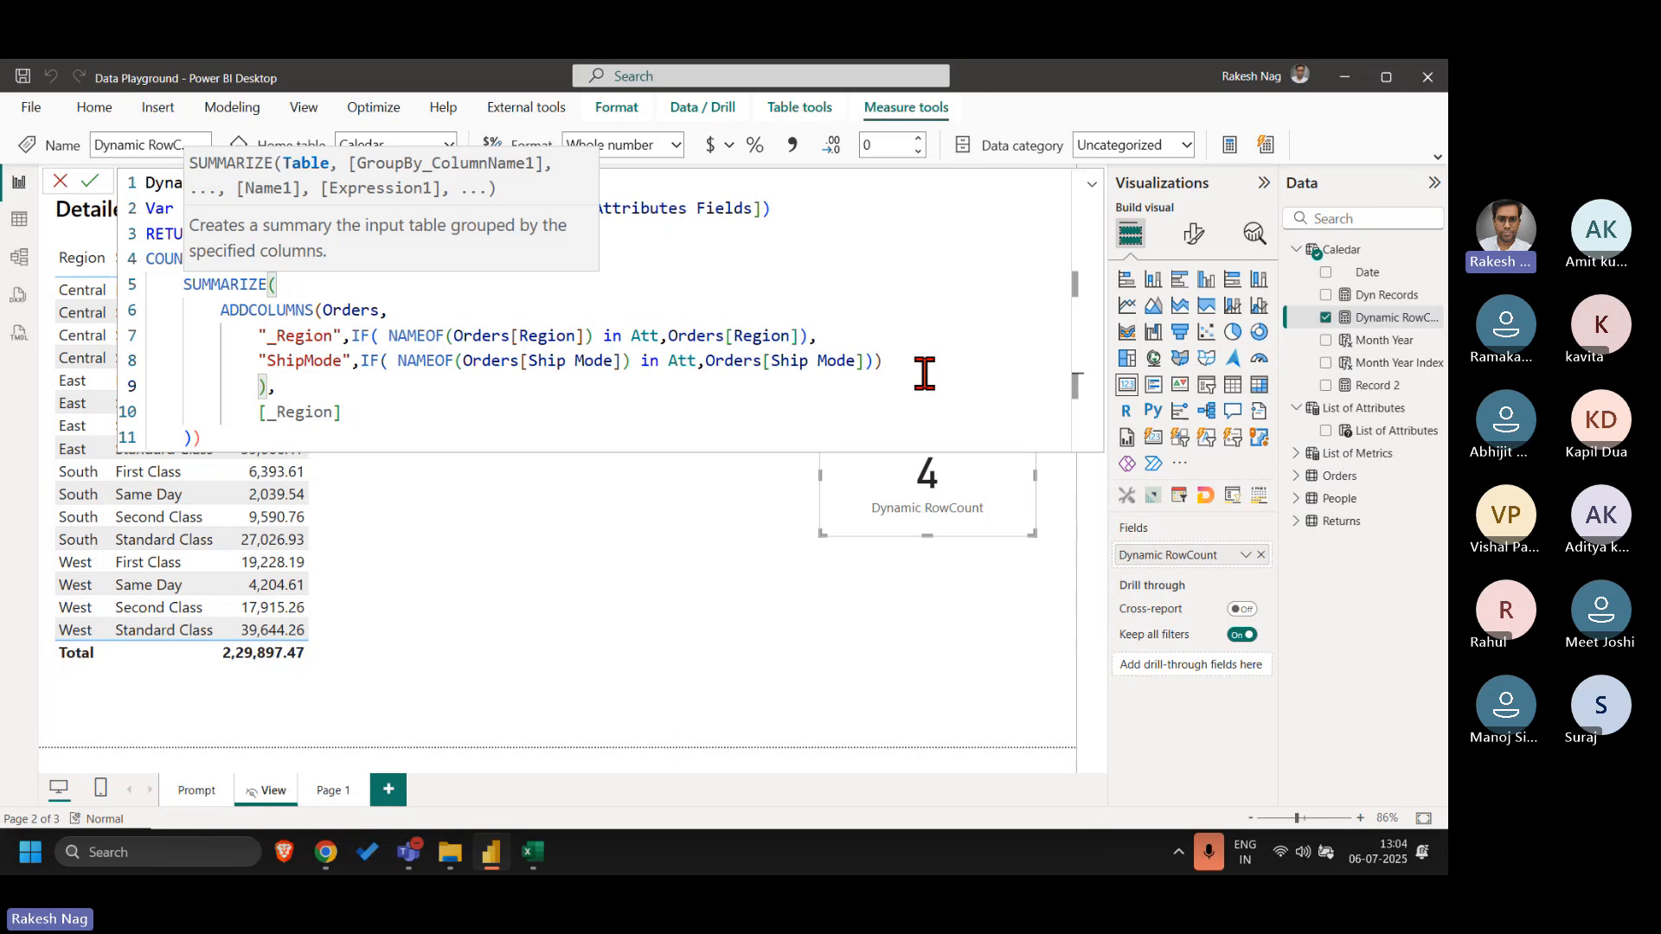
{"action": "key", "text": "Delete"}
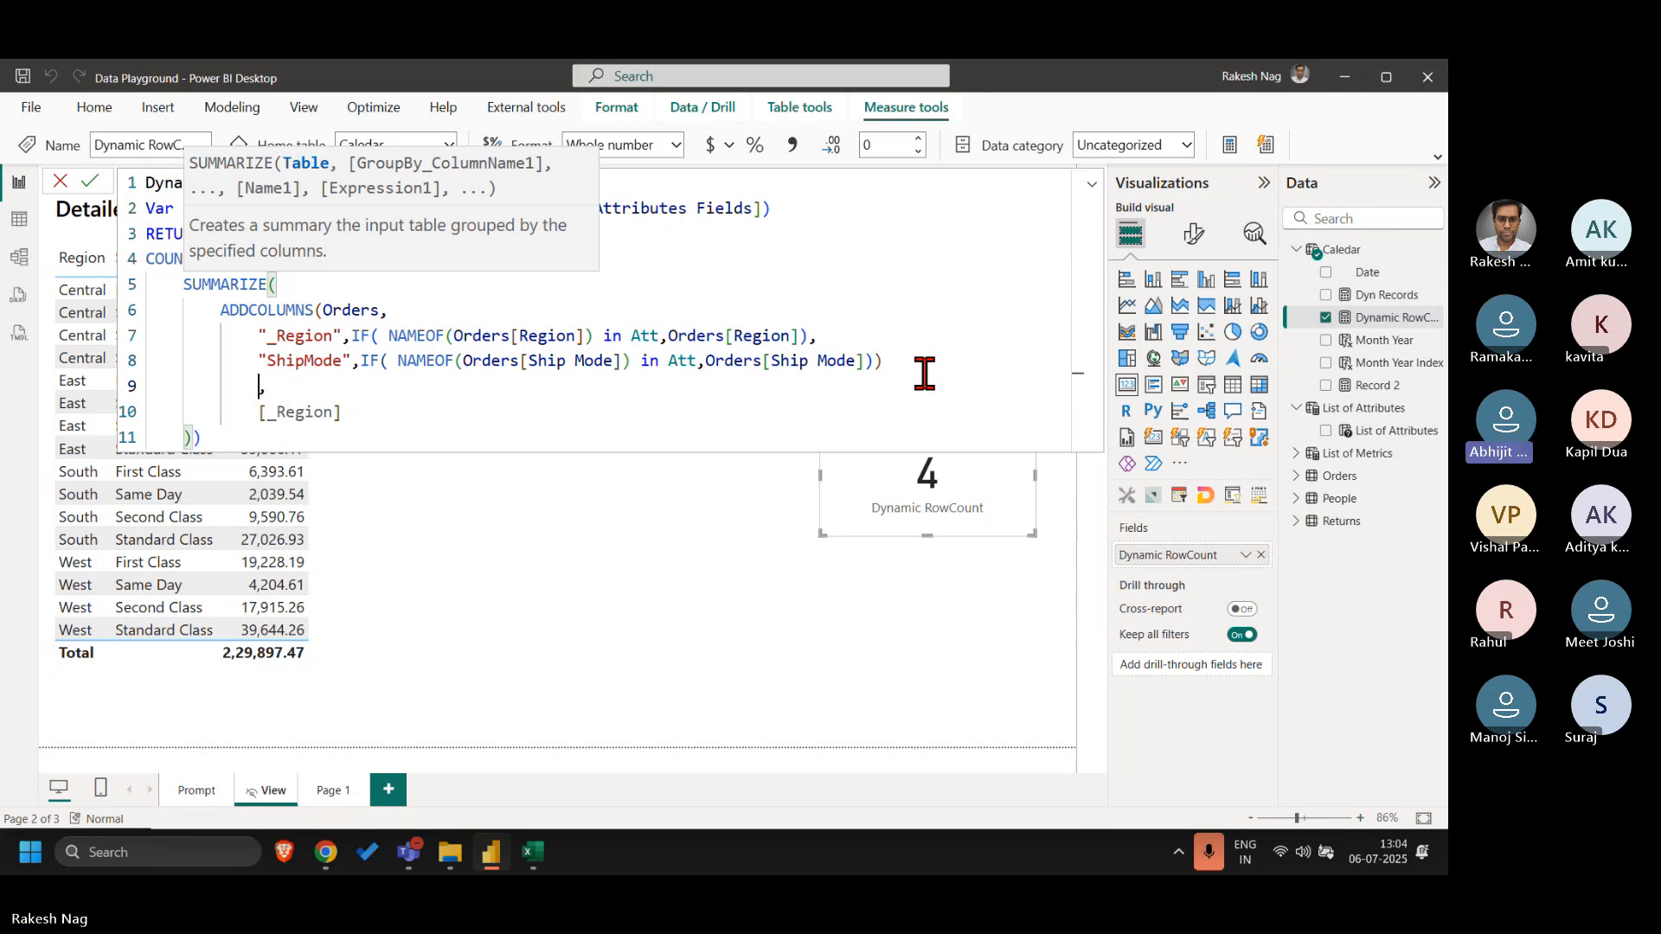
- Move the closing parenthesis of ADDCOLUMNS onto its own line below the "ShipMode" definition
{"action": "left_click", "coordinate": [925, 373]}
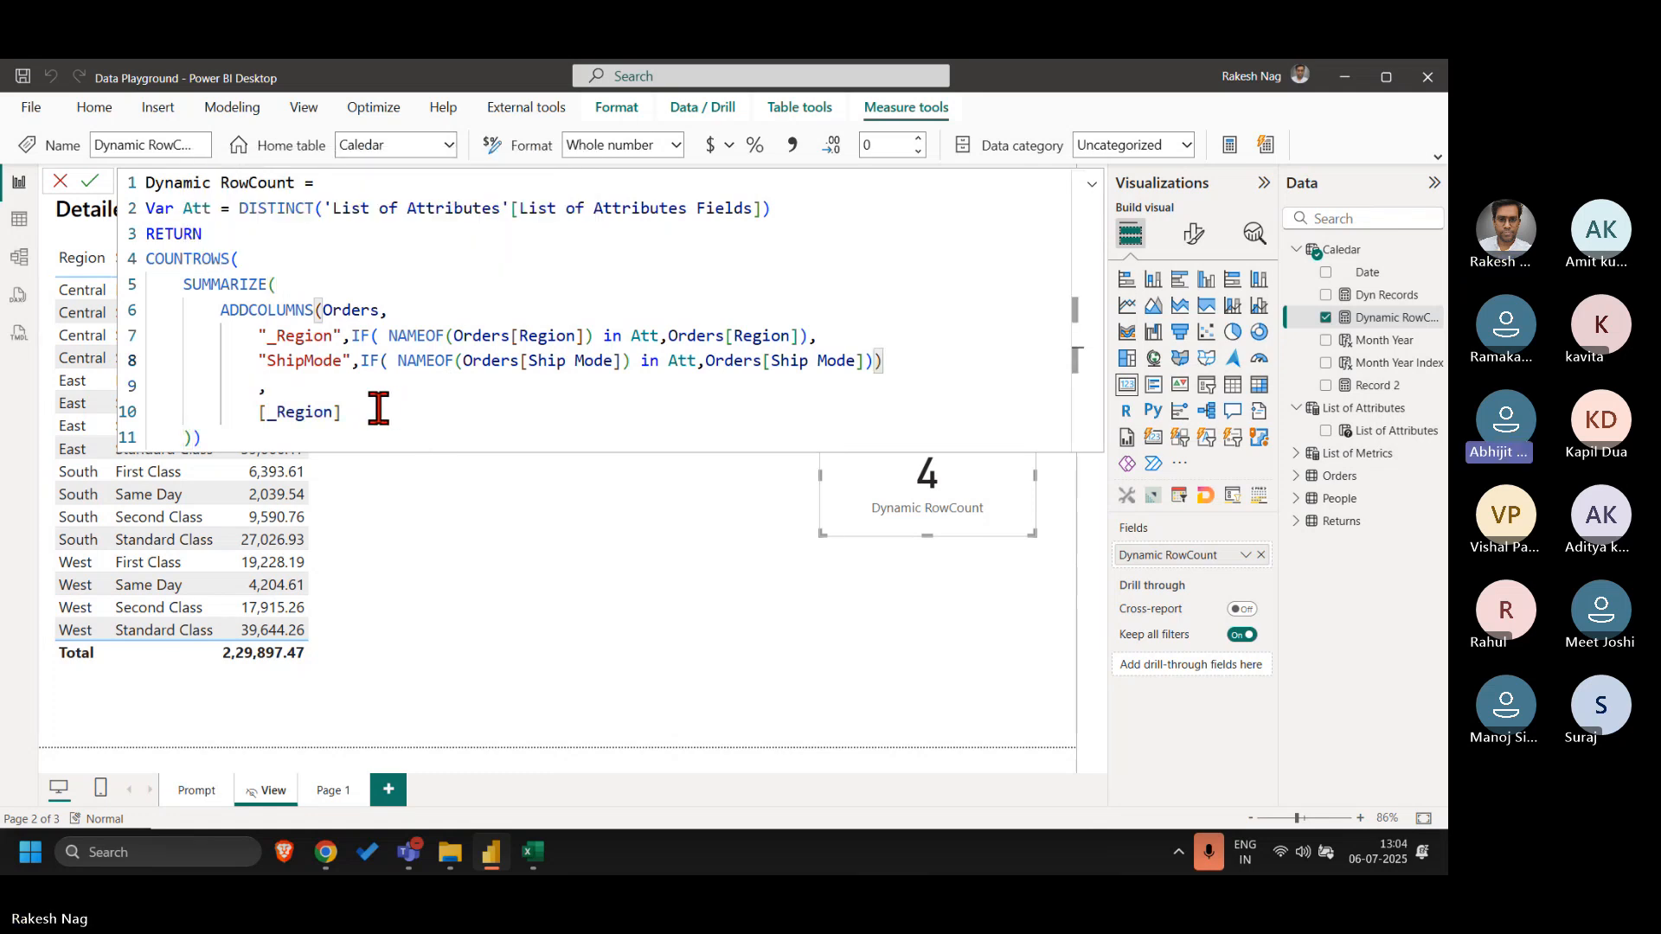
{"action": "left_click", "coordinate": [581, 374]}
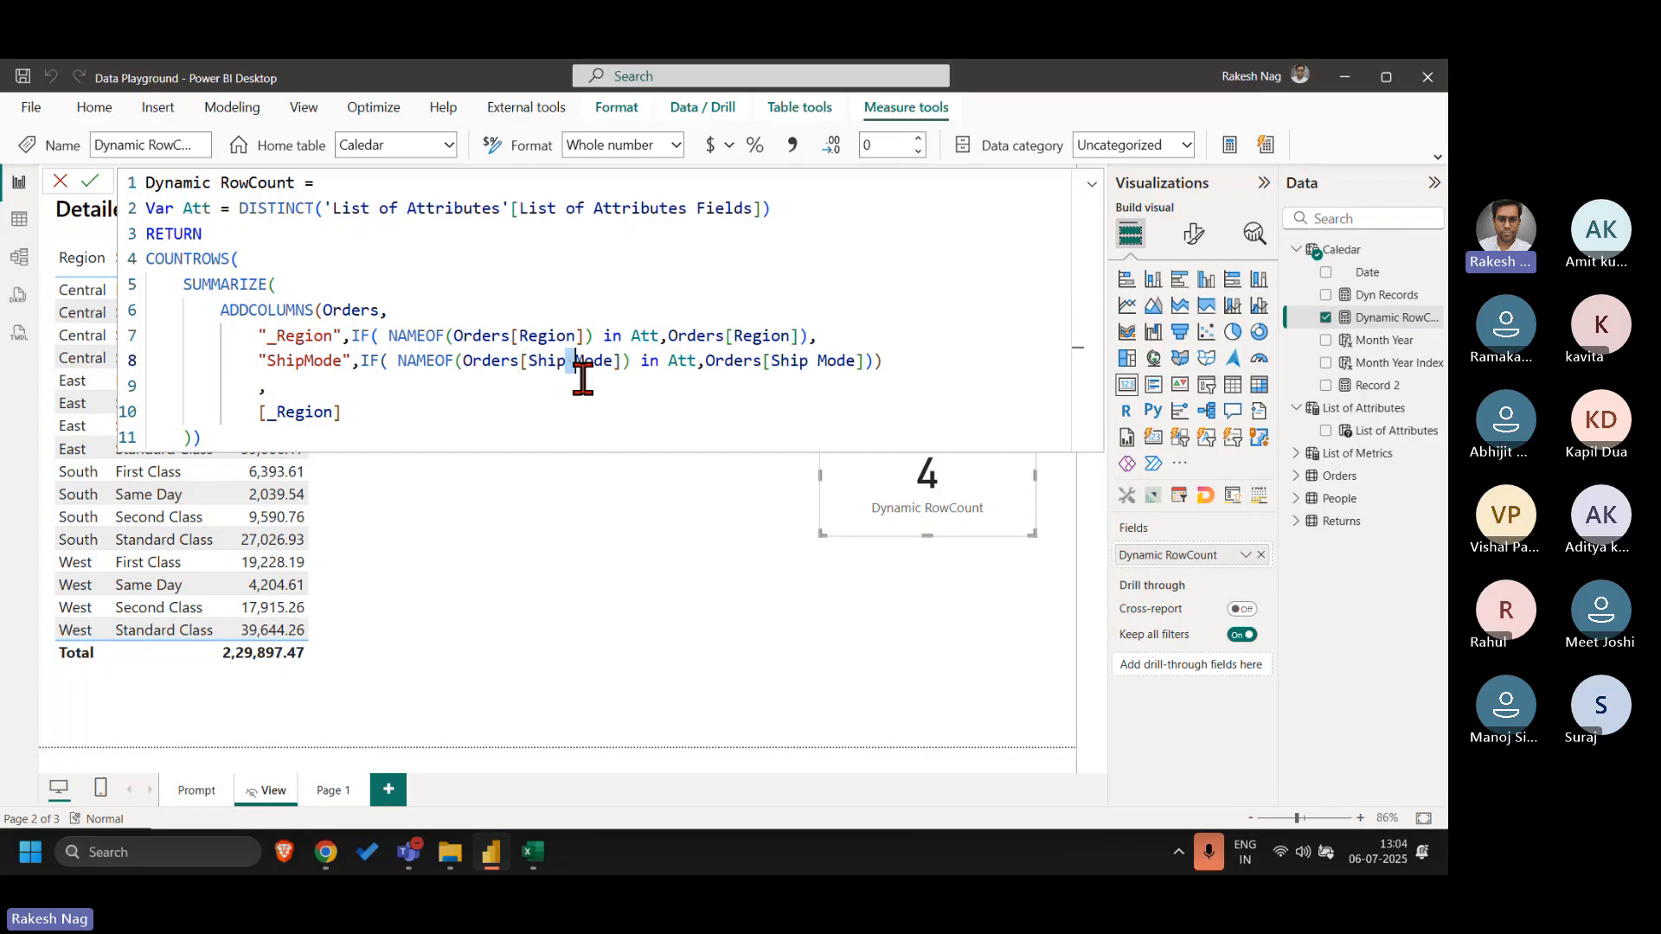
{"action": "left_click", "coordinate": [916, 365]}
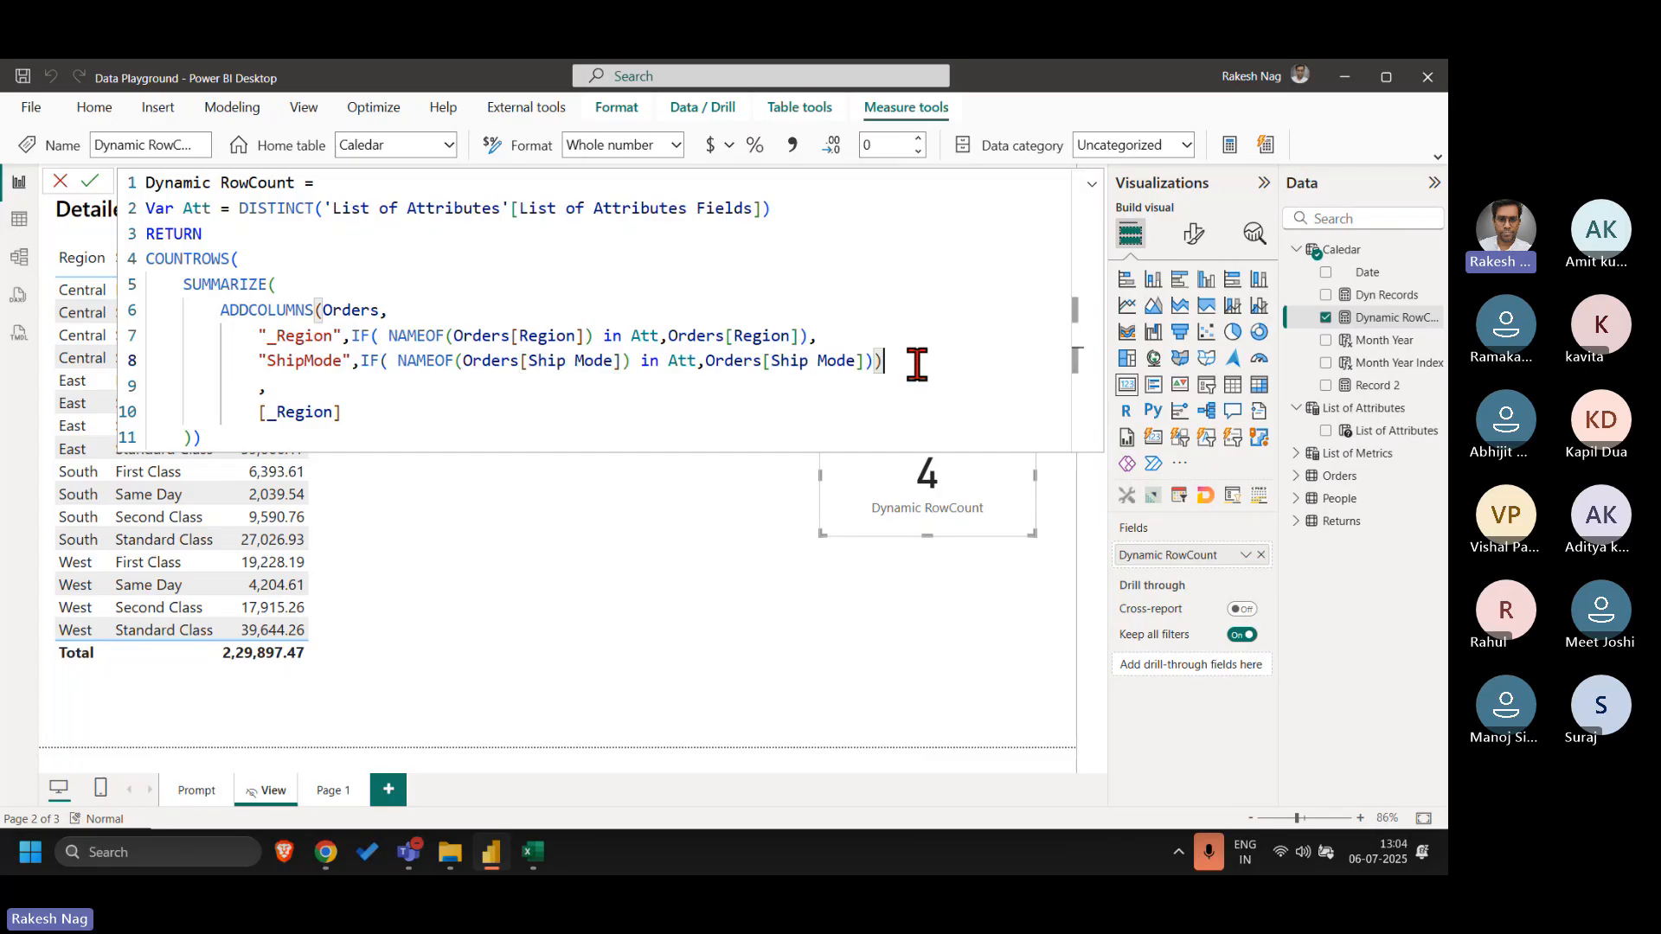
{"action": "key", "text": "Left"}
{"action": "key", "text": "Return"}
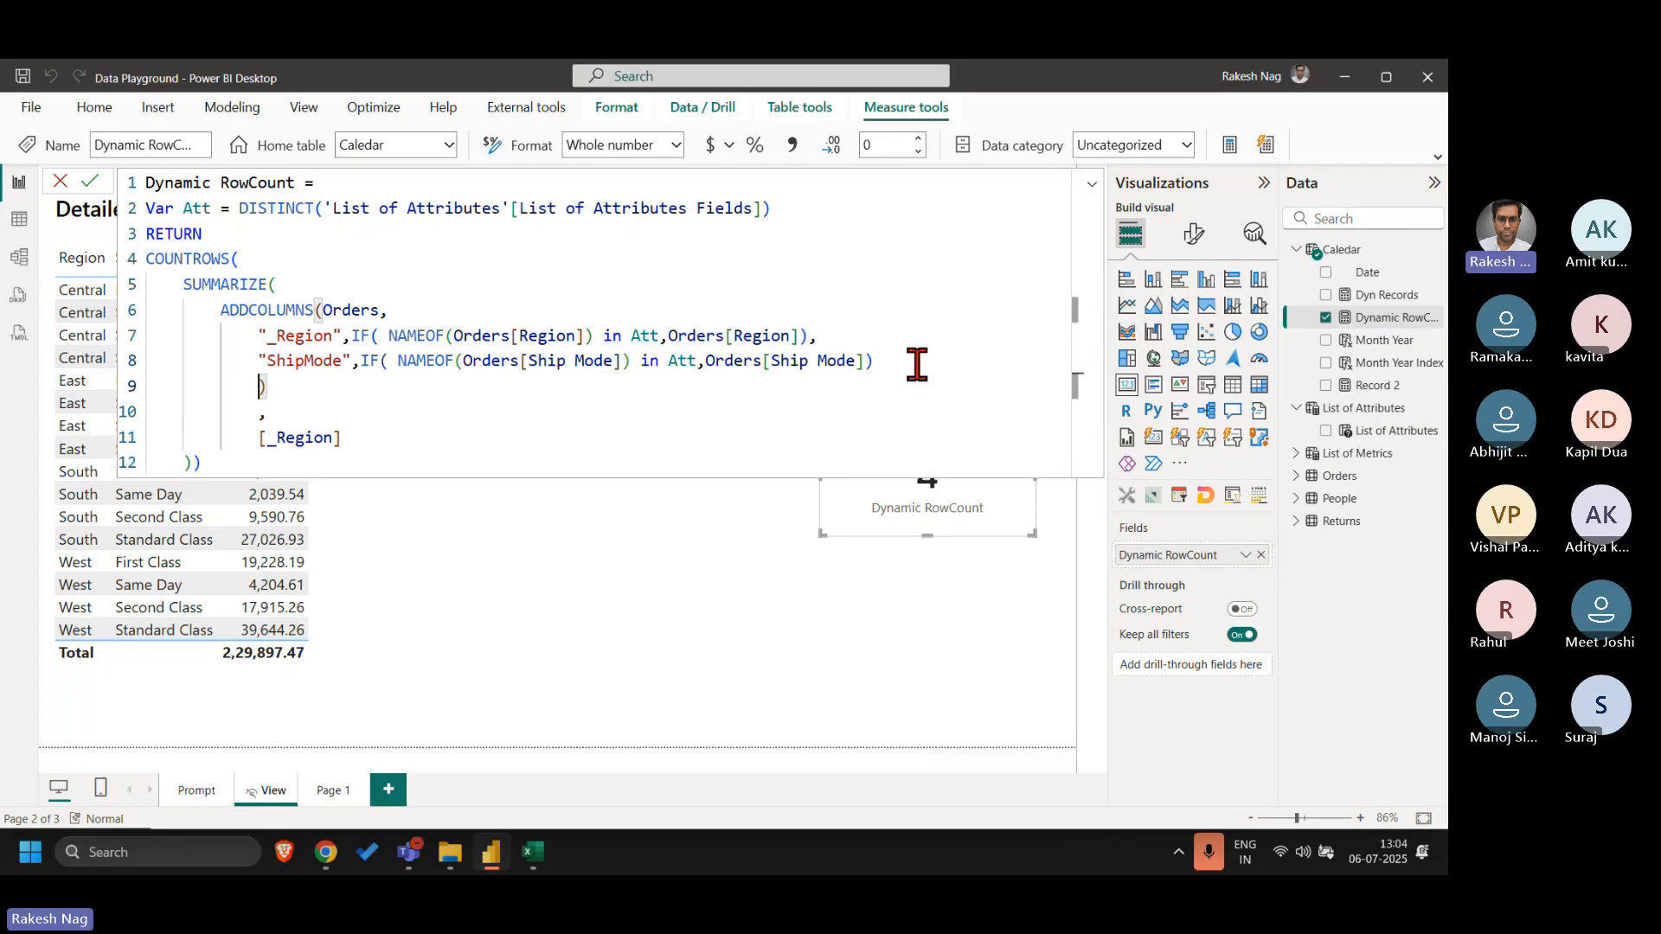
- Join the separating comma onto the line of the parenthesis closing ADDCOLUMNS in the Dynamic RowCount formula
{"action": "left_click", "coordinate": [900, 370]}
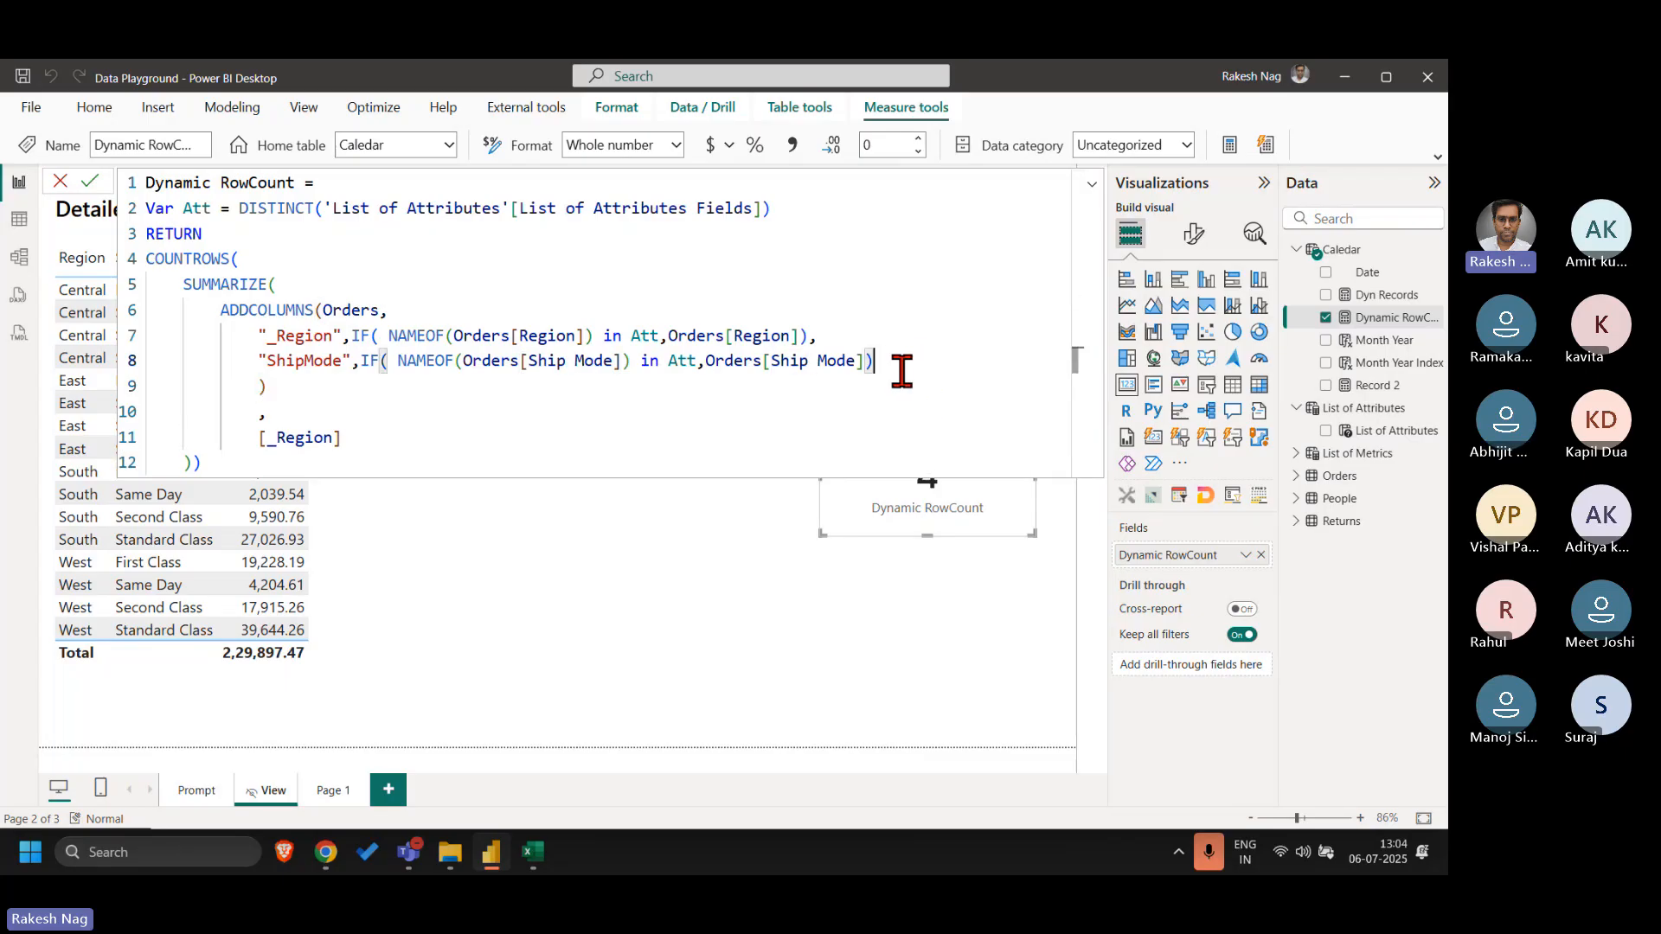
{"action": "left_click", "coordinate": [540, 386]}
{"action": "key", "text": "Delete"}
{"action": "key", "text": "Delete"}
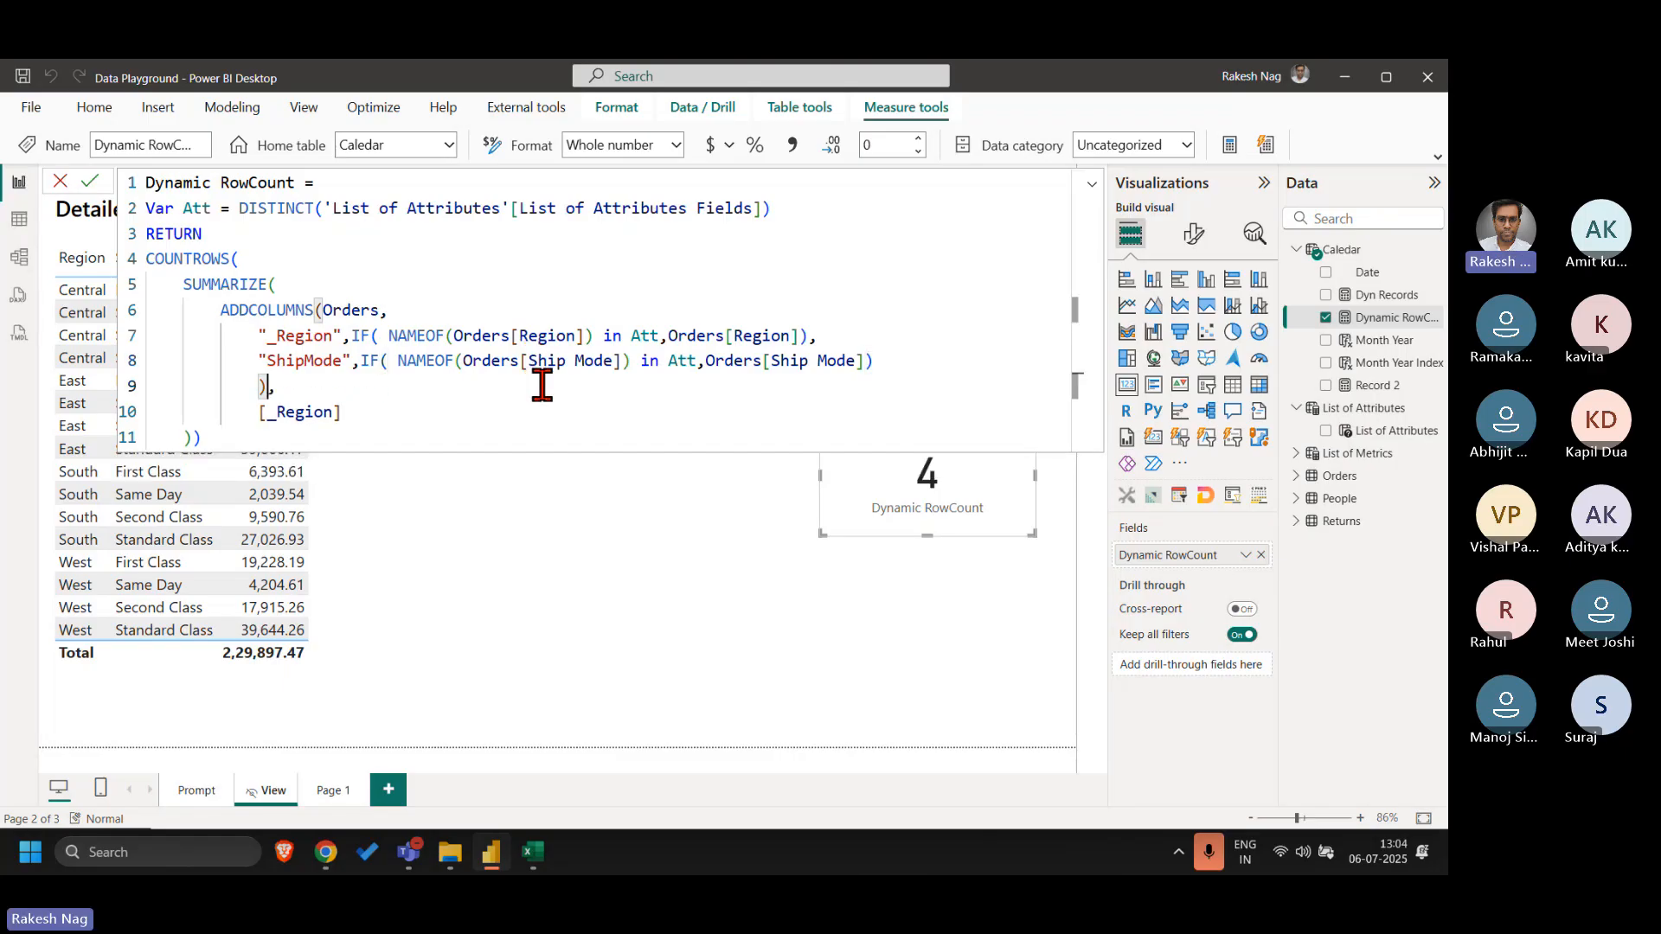
- Add [ShipMode] as the second SUMMARIZE grouping column on its own line below [_Region], and commit the measure
{"action": "left_click", "coordinate": [396, 413]}
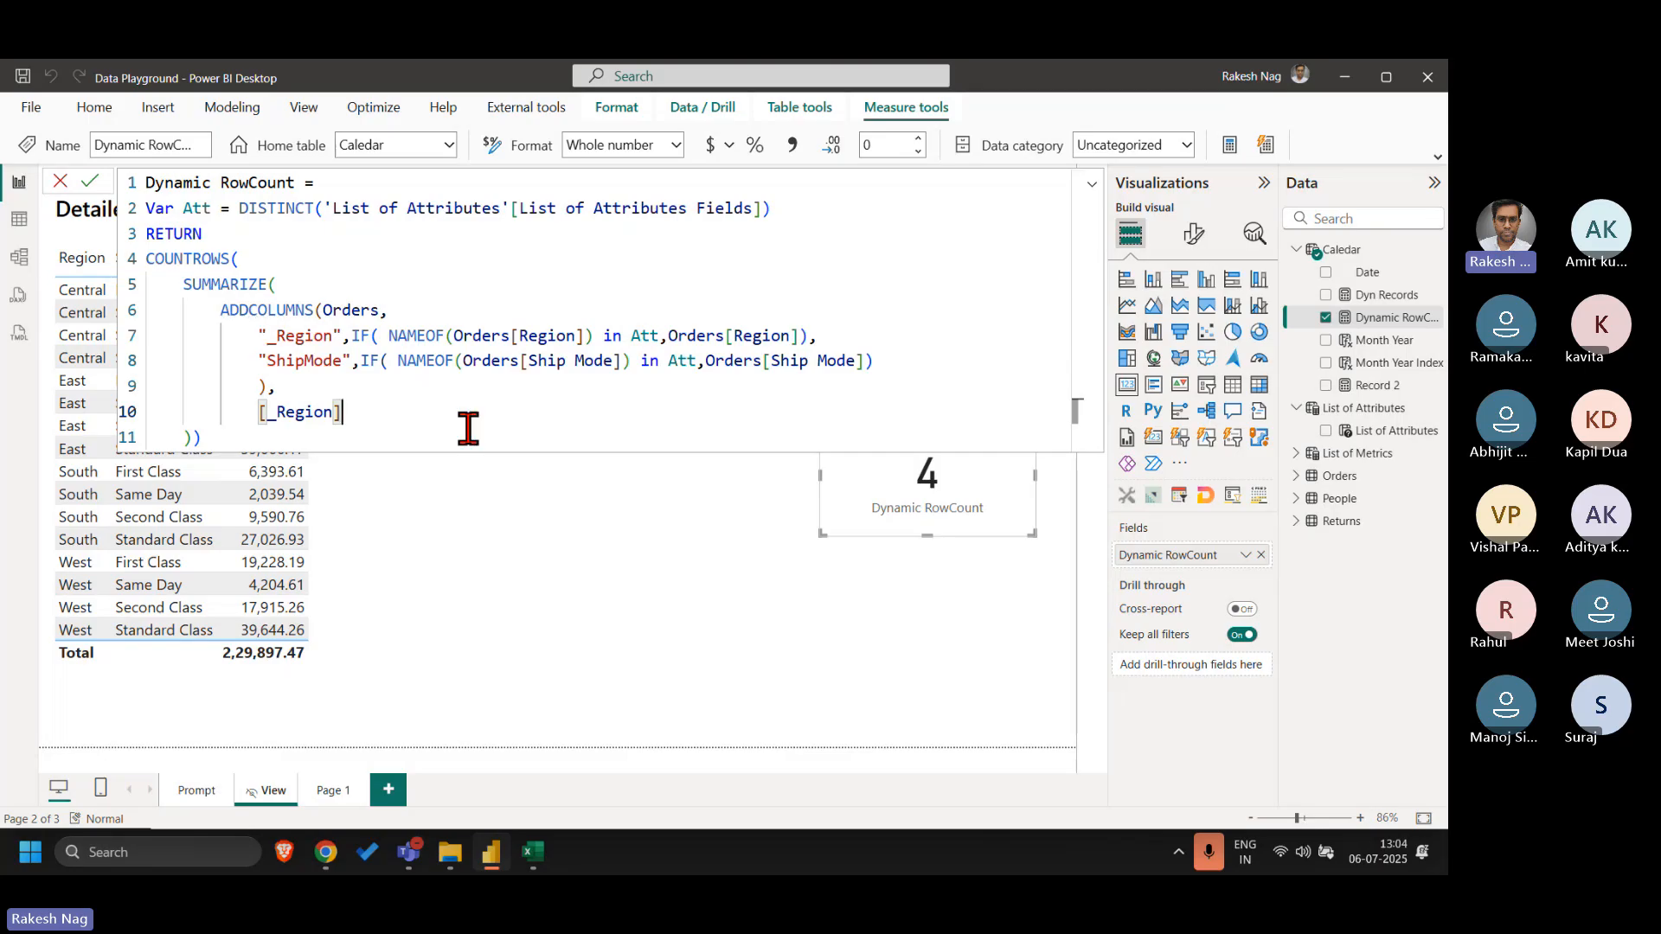
{"action": "type", "text": ","}
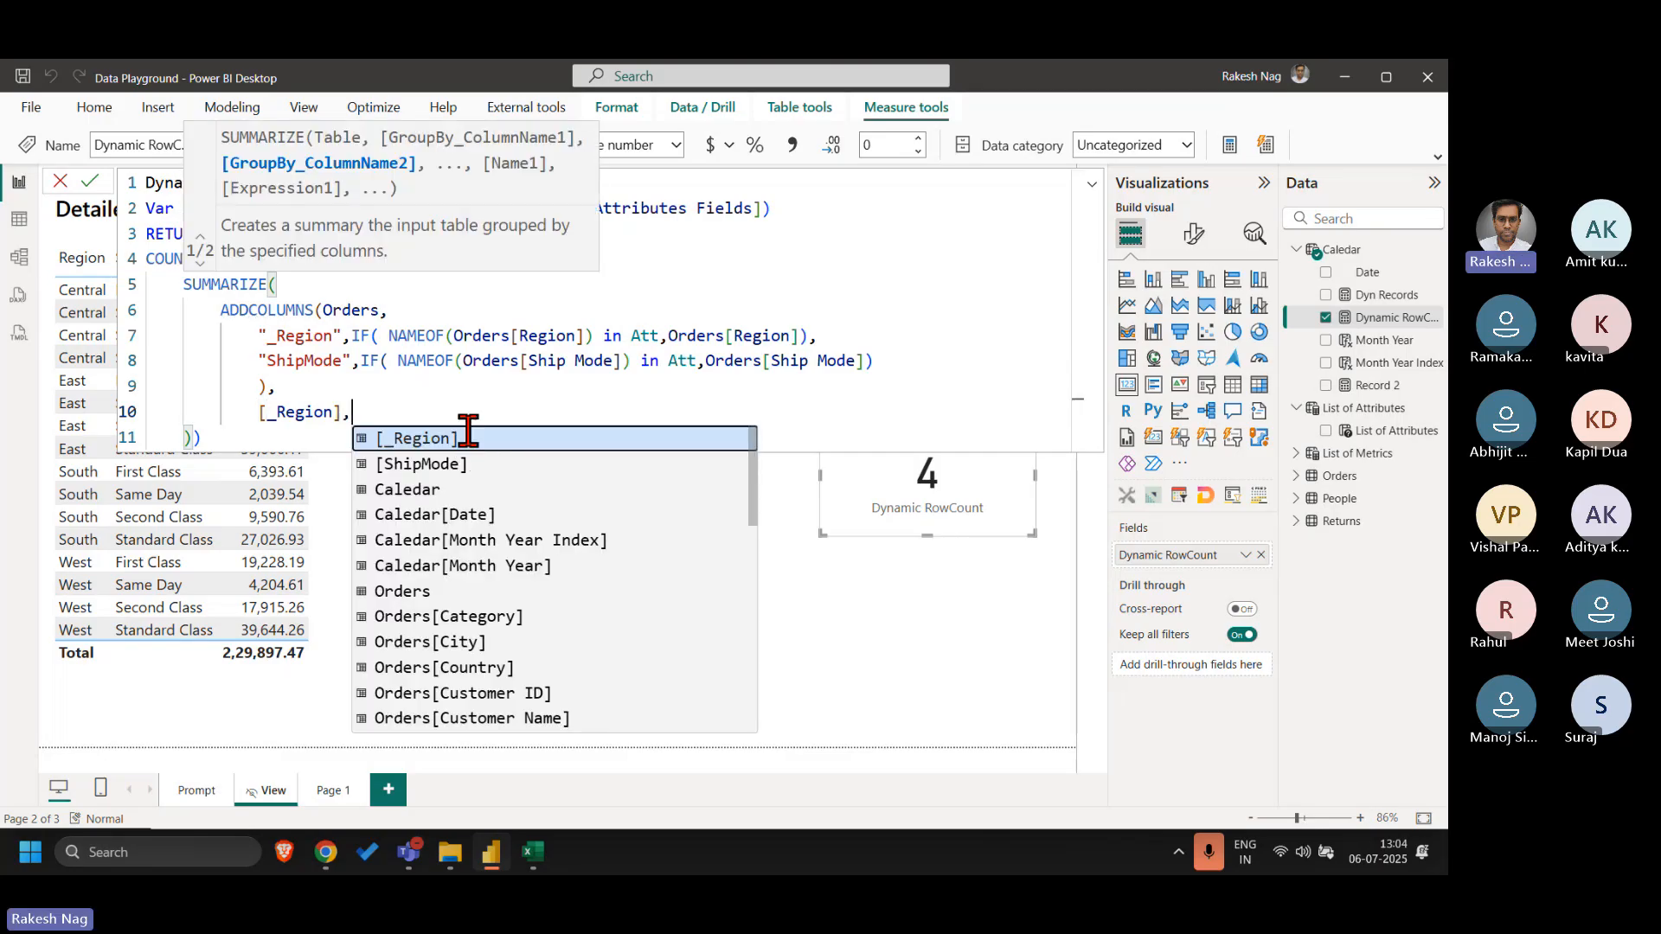
{"action": "key", "text": "Escape"}
{"action": "key", "text": "shift+Return"}
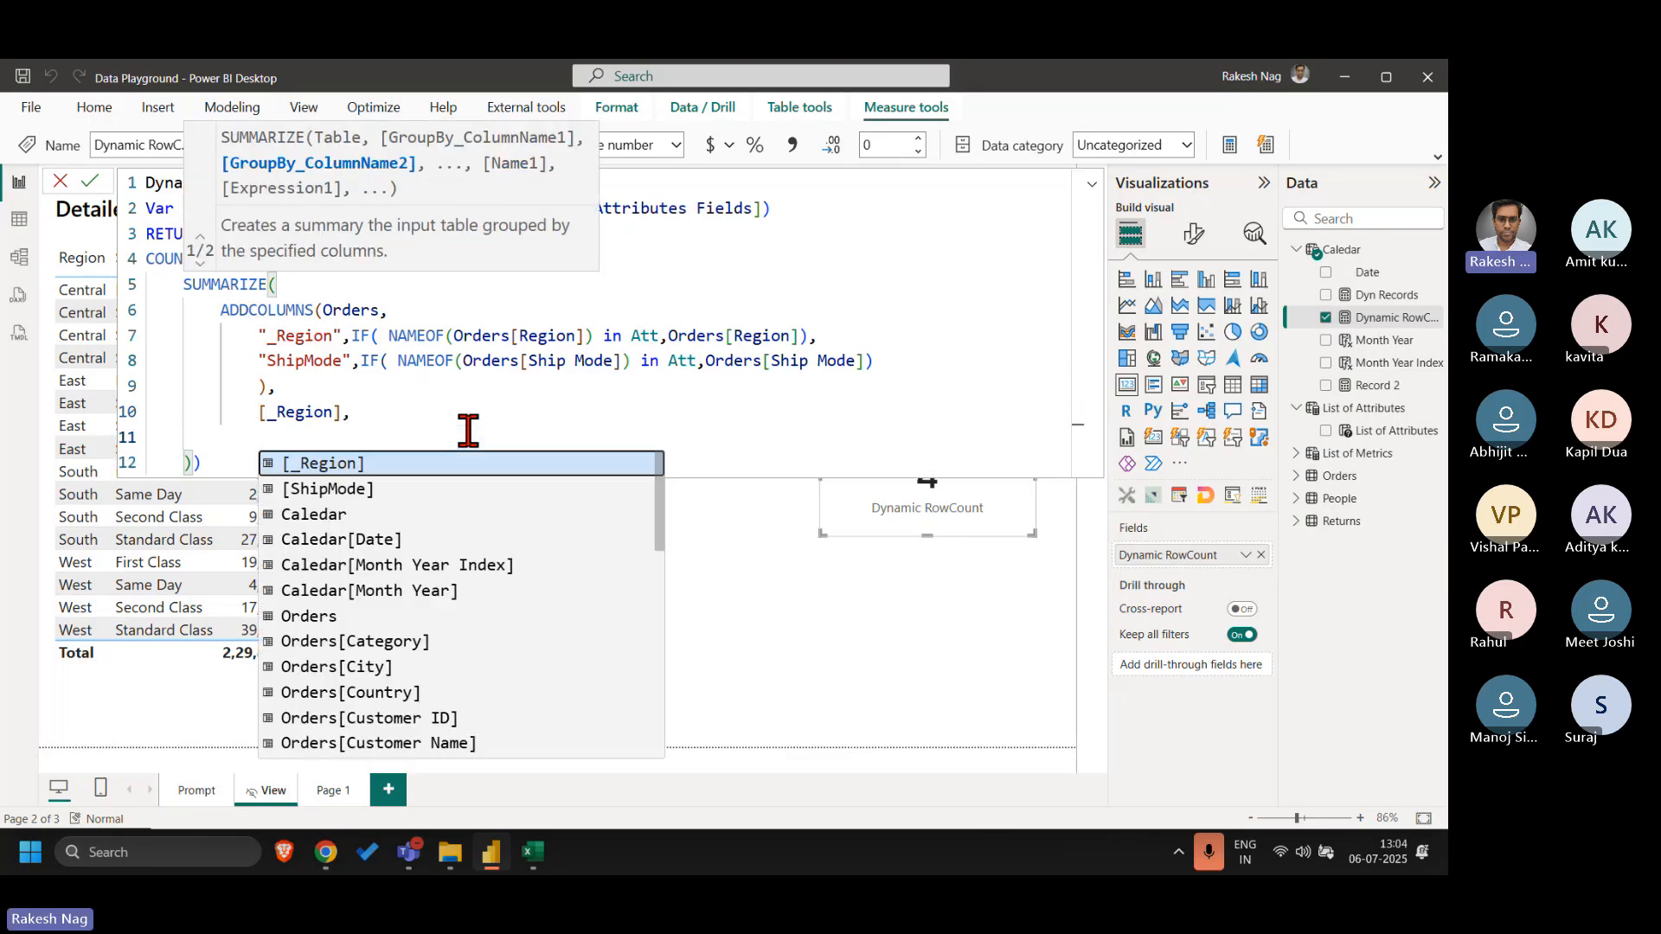
{"action": "key", "text": "Down"}
{"action": "key", "text": "Tab"}
{"action": "key", "text": "Return"}
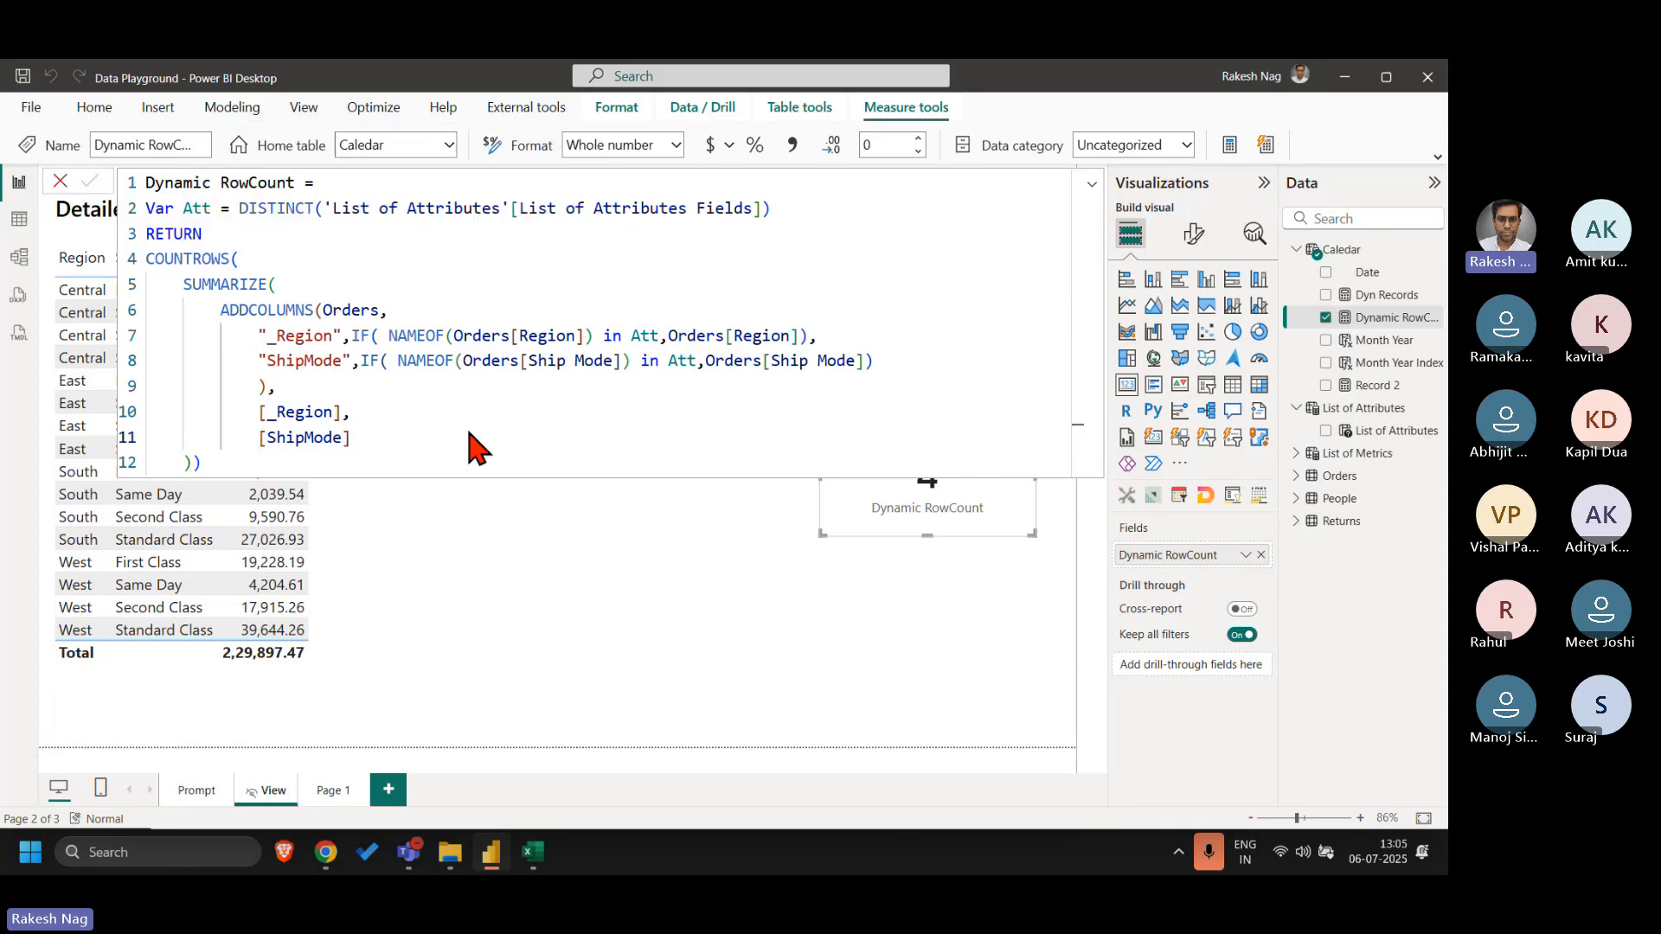
- Move the Dynamic RowCount card clear of the formula editor and compare its count with the Detailed View table
{"action": "left_click", "coordinate": [954, 596]}
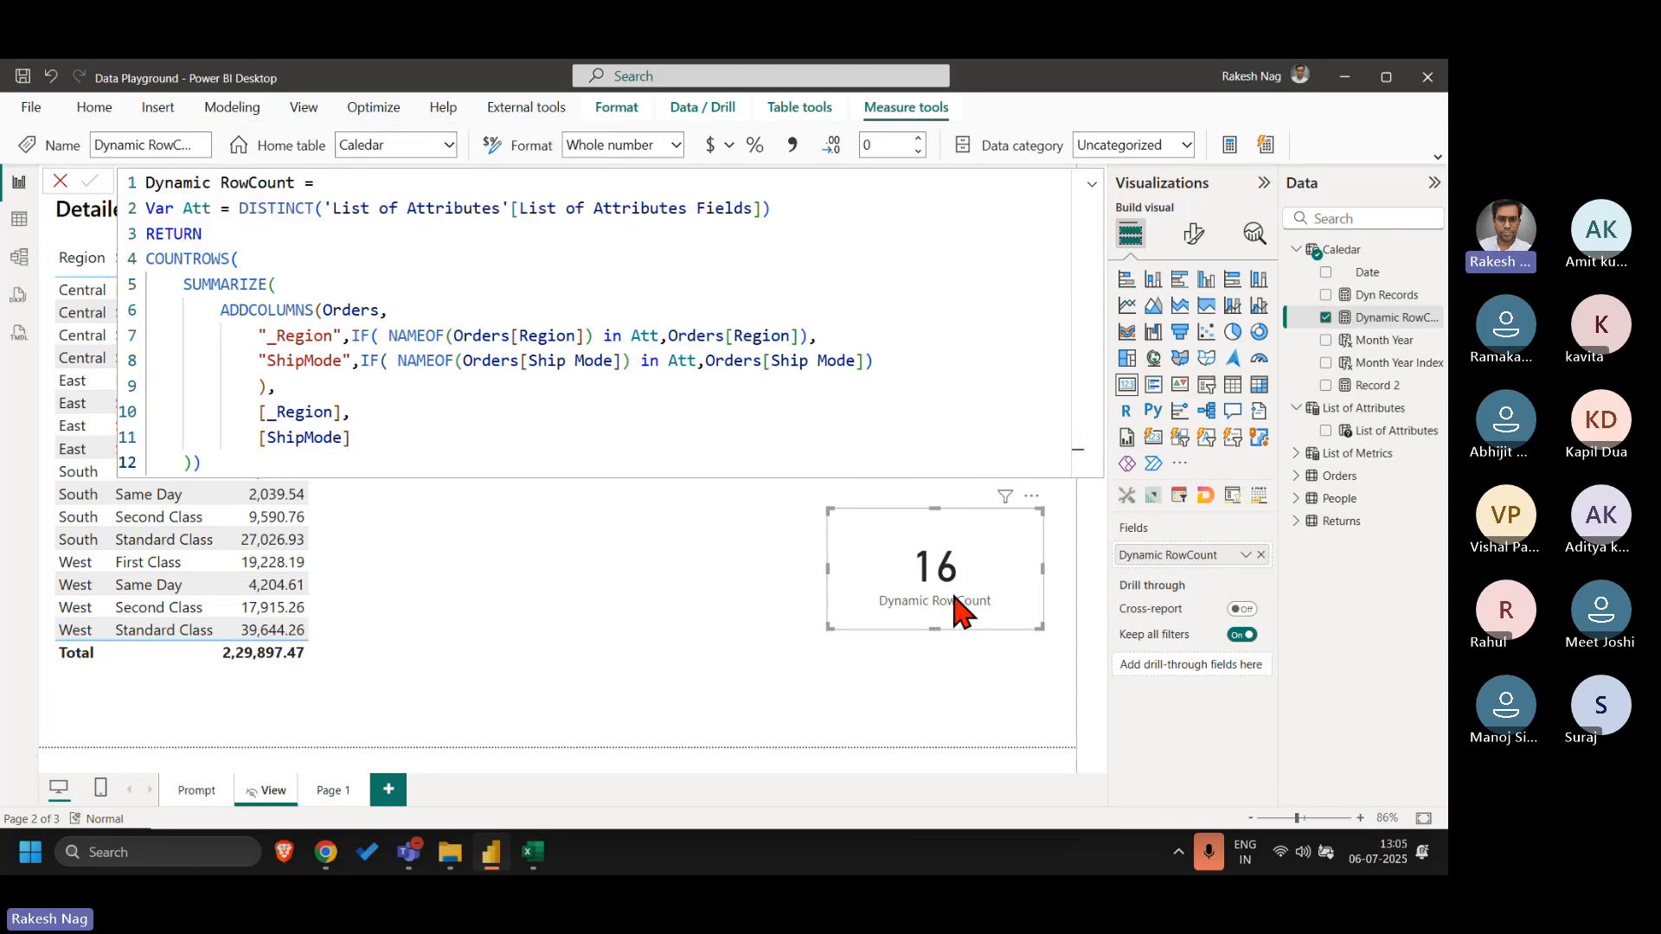
{"action": "left_click", "coordinate": [60, 182]}
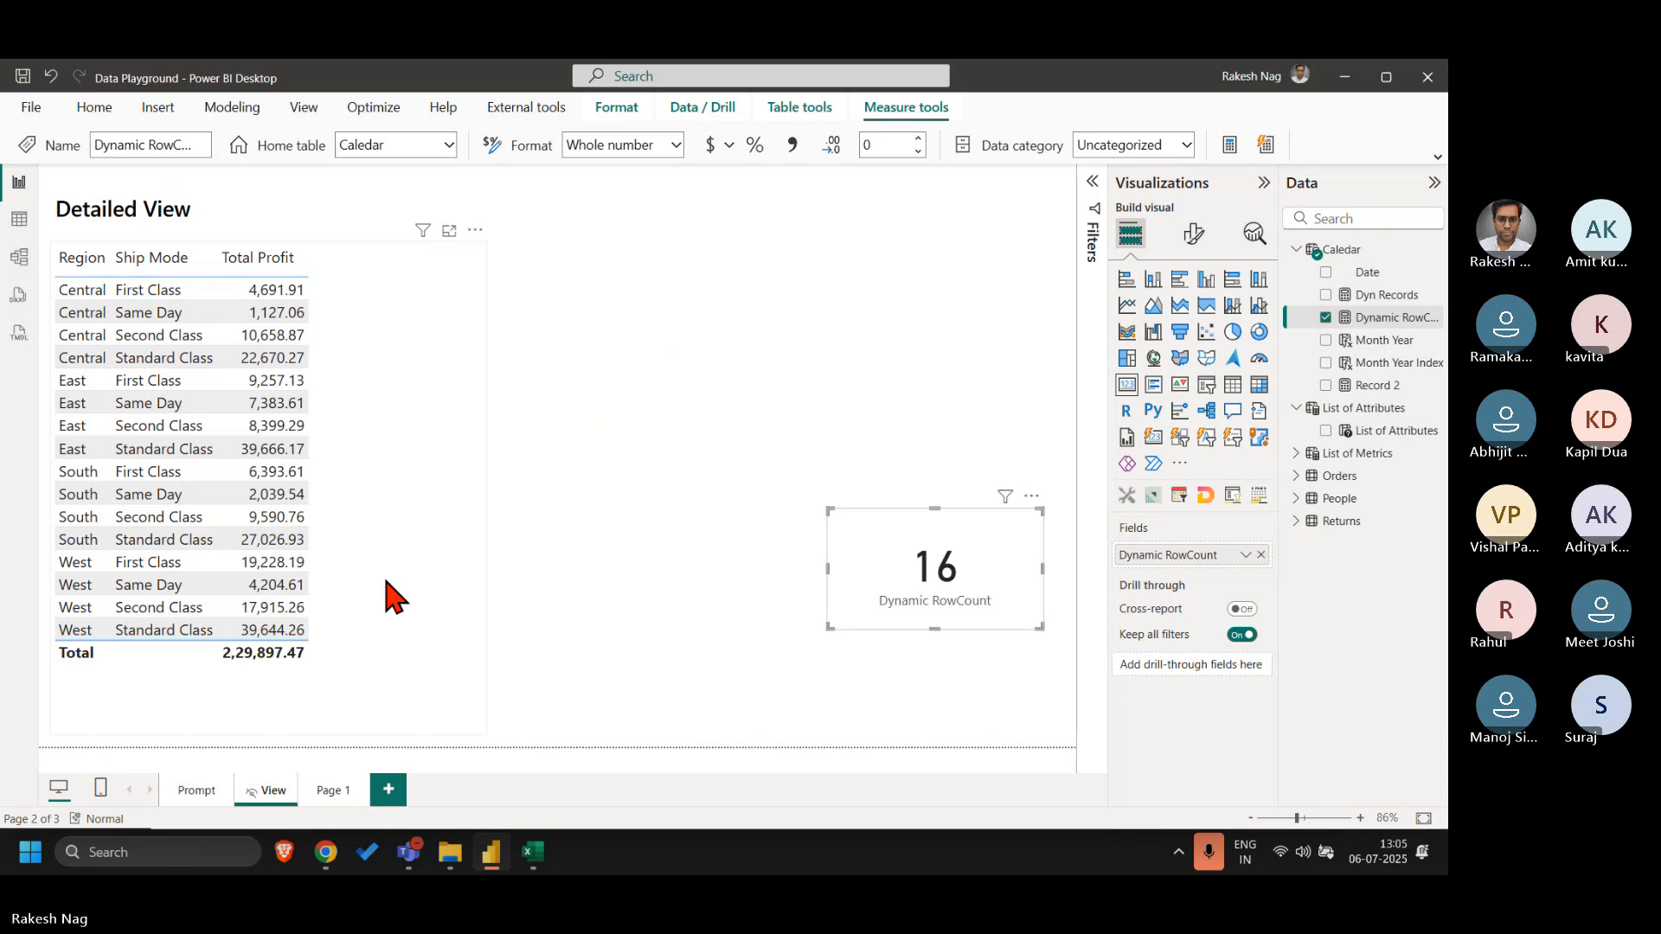
{"action": "left_click", "coordinate": [1372, 274]}
{"action": "left_click", "coordinate": [1389, 318]}
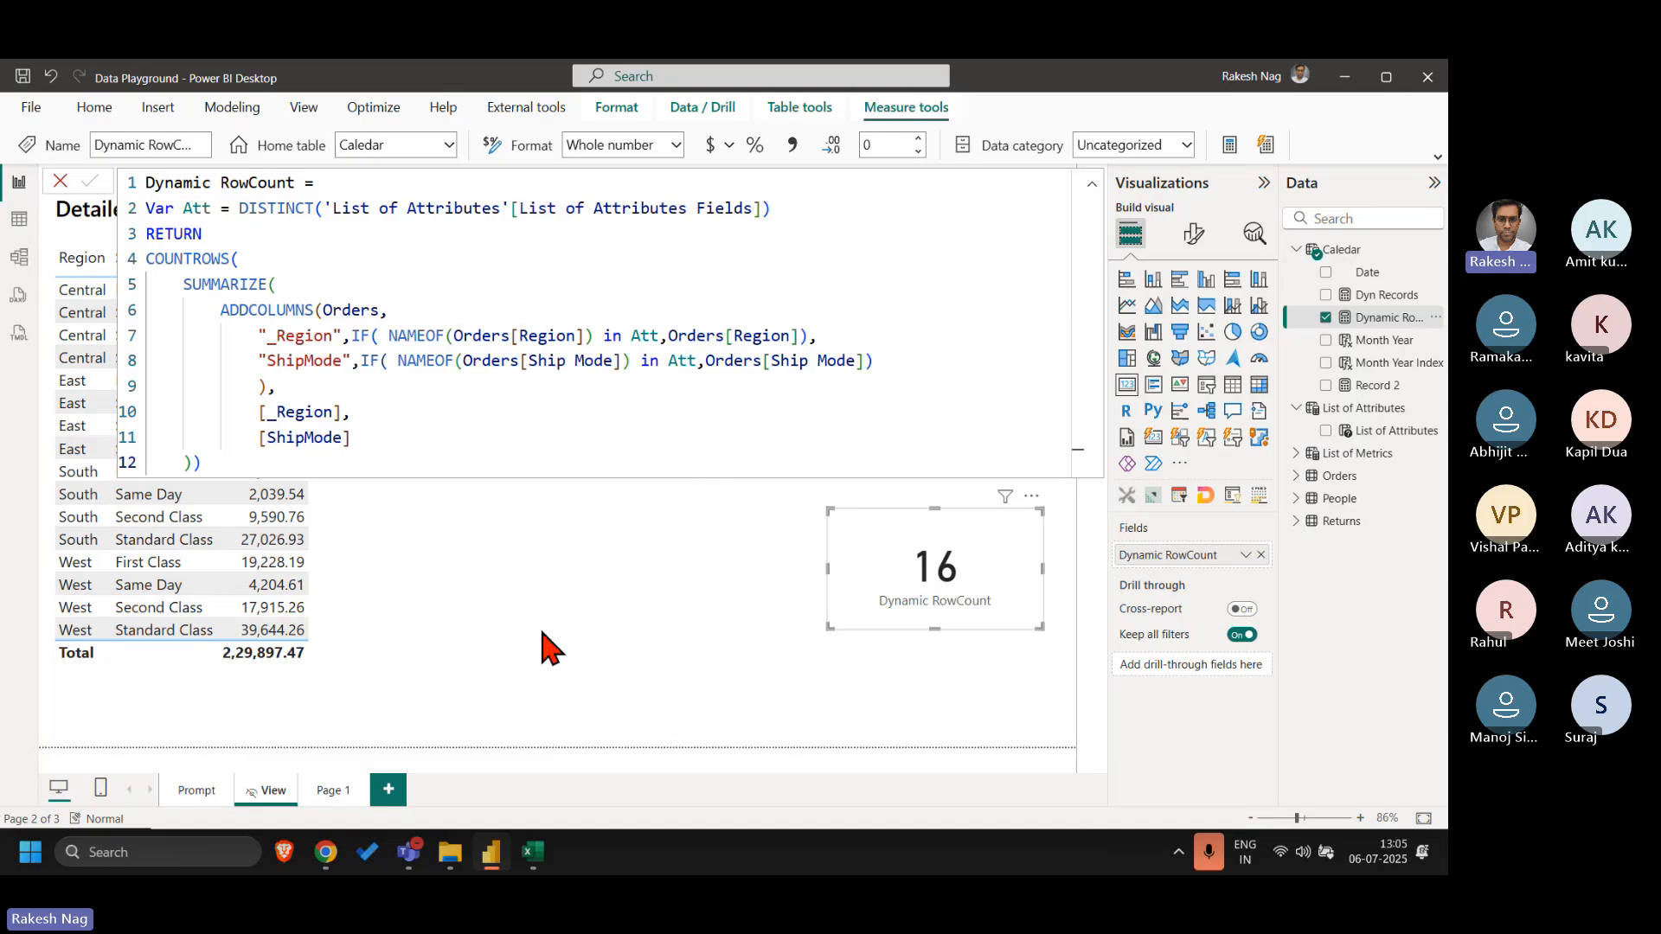
- Leave only Region selected in the Prompt page's List of Attributes slicer and view the report to check the Dynamic RowCount card
{"action": "left_click", "coordinate": [196, 792]}
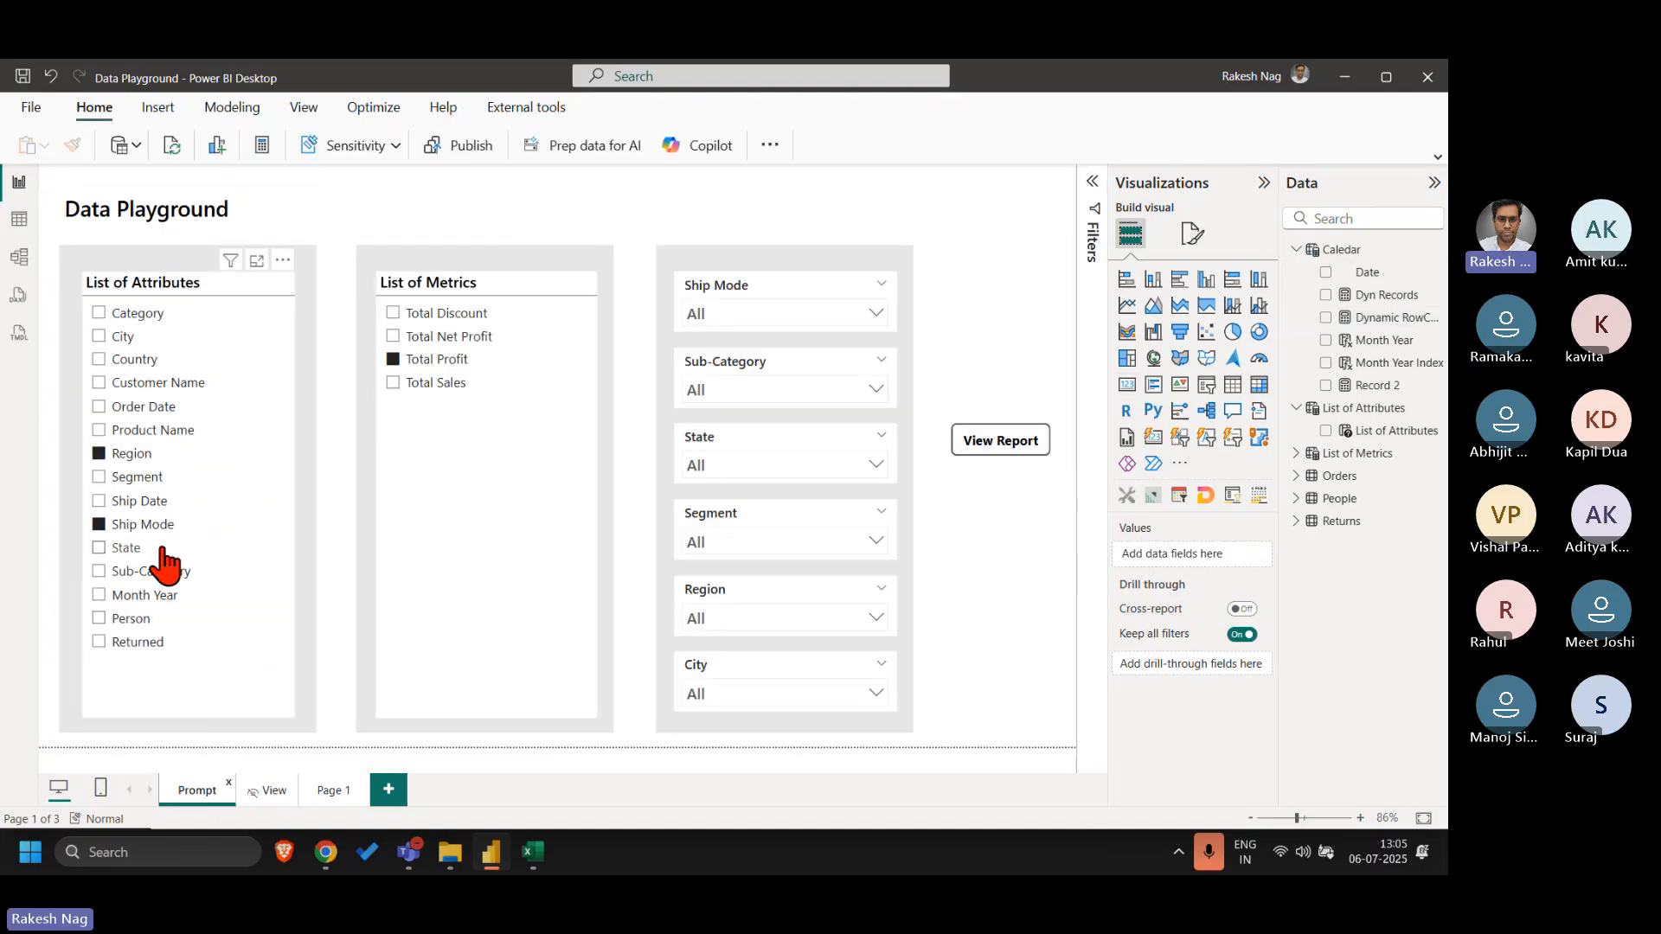
{"action": "left_click", "coordinate": [159, 525]}
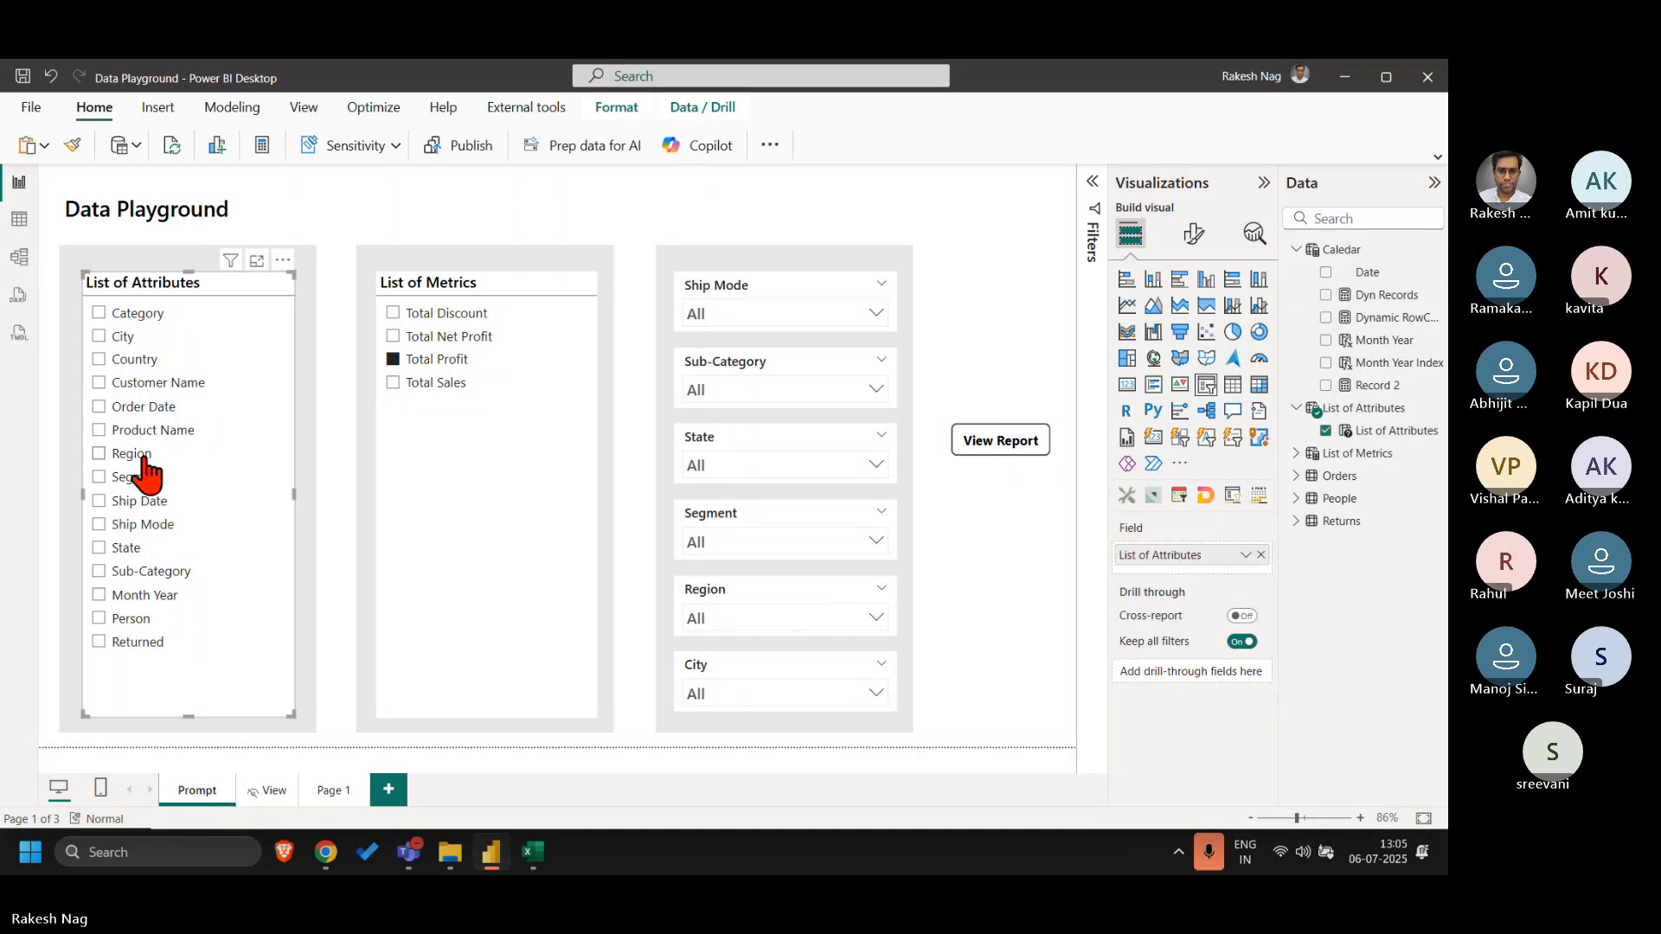
{"action": "left_click", "coordinate": [999, 457], "text": "ctrl"}
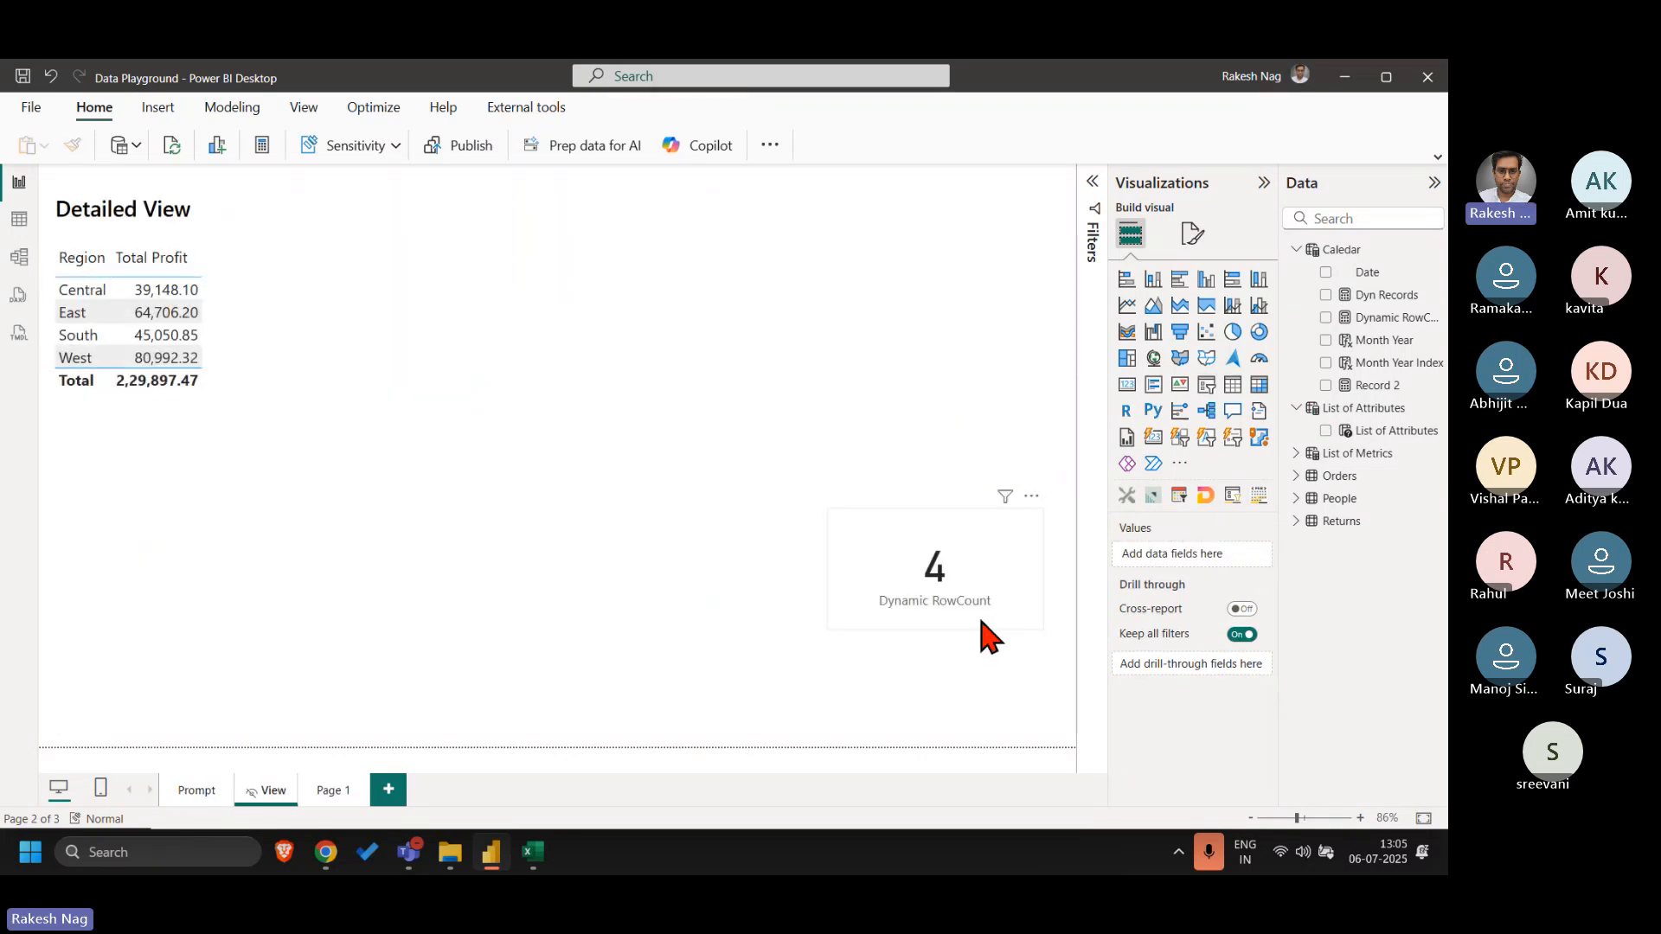
{"action": "left_click", "coordinate": [953, 580]}
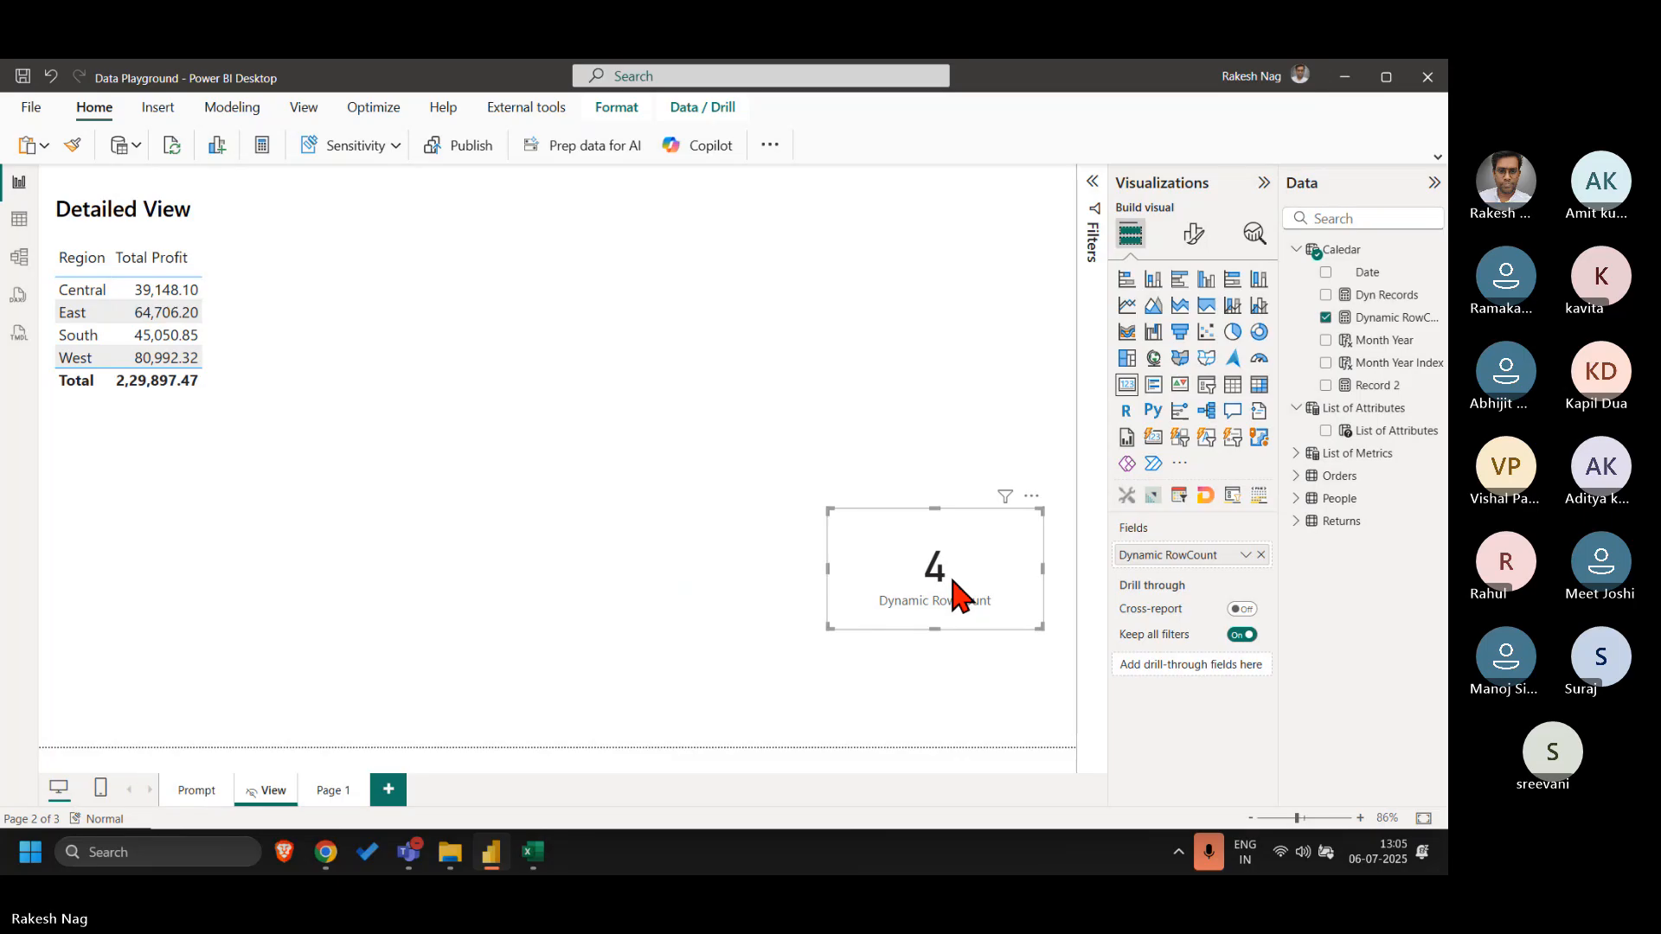
- Review the Att variable's DISTINCT expression in Dynamic RowCount alongside the List of Attributes Fields column in the table data
{"action": "left_click", "coordinate": [1378, 321]}
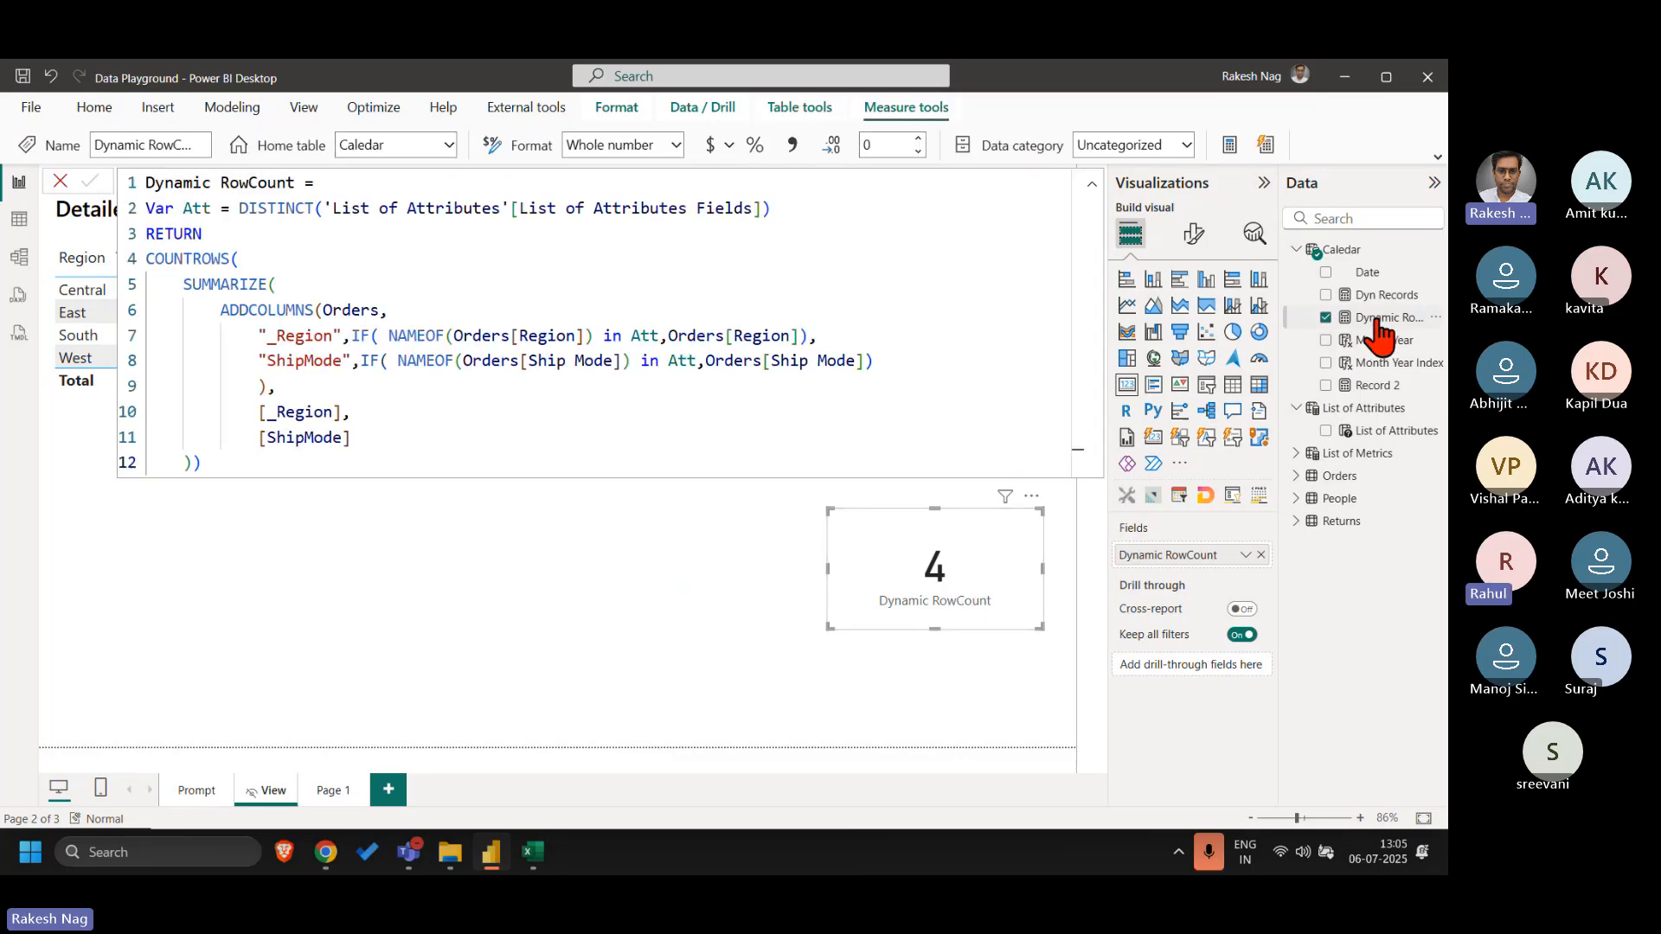
{"action": "left_click", "coordinate": [978, 365]}
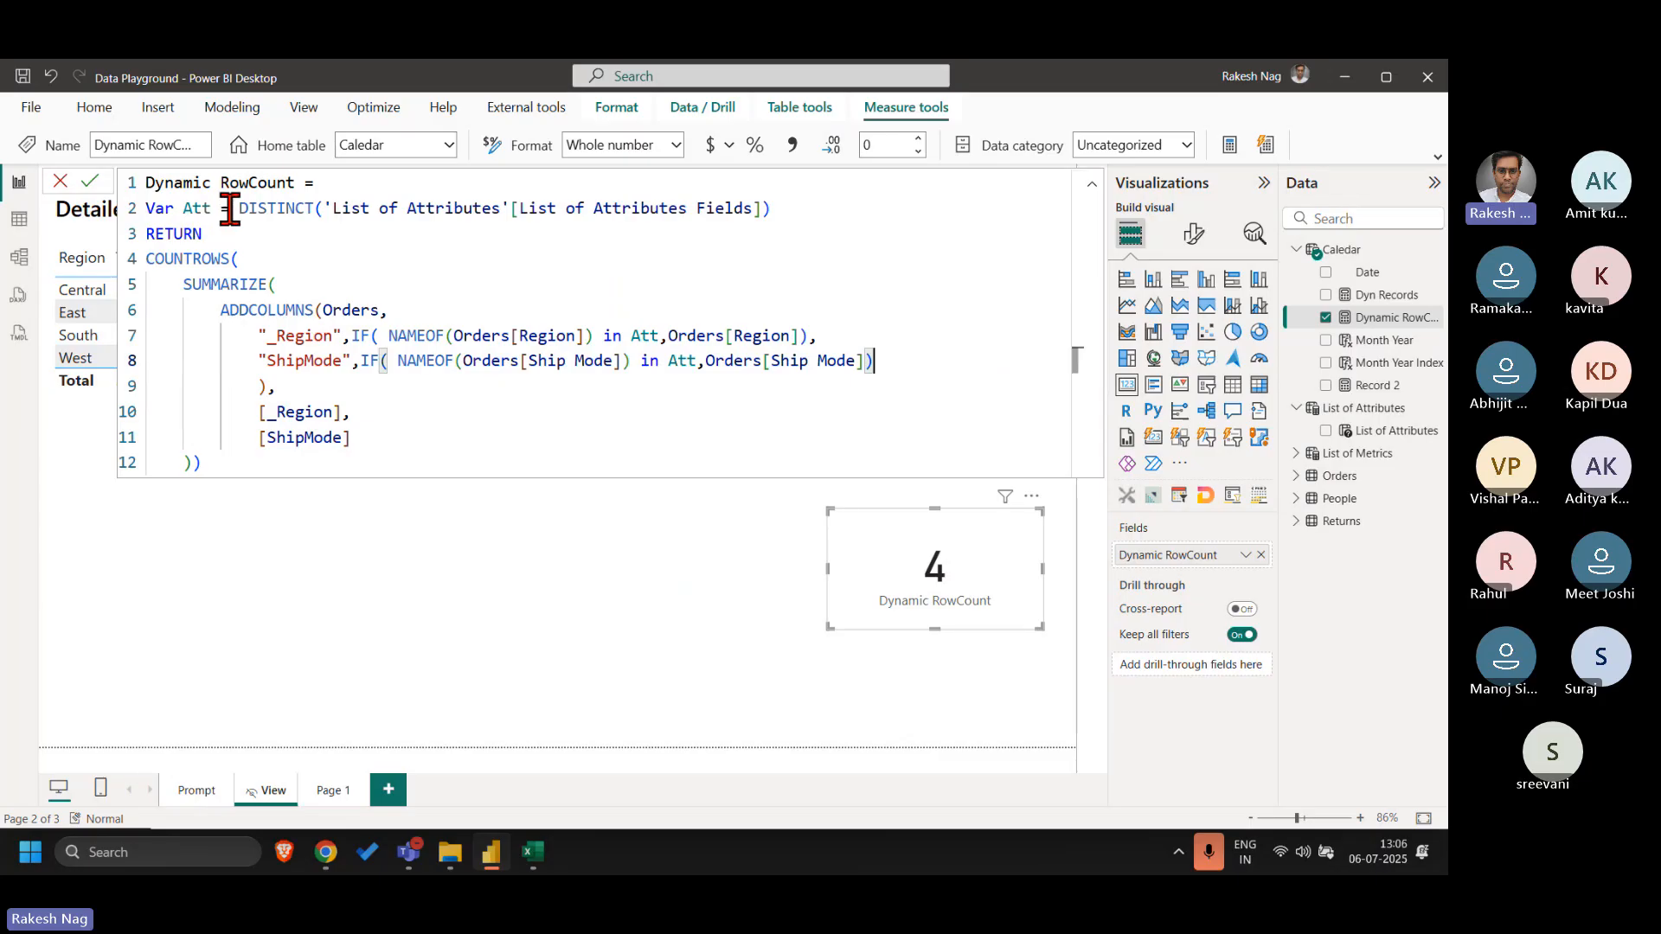
{"action": "left_click_drag", "start_coordinate": [239, 208], "coordinate": [528, 229]}
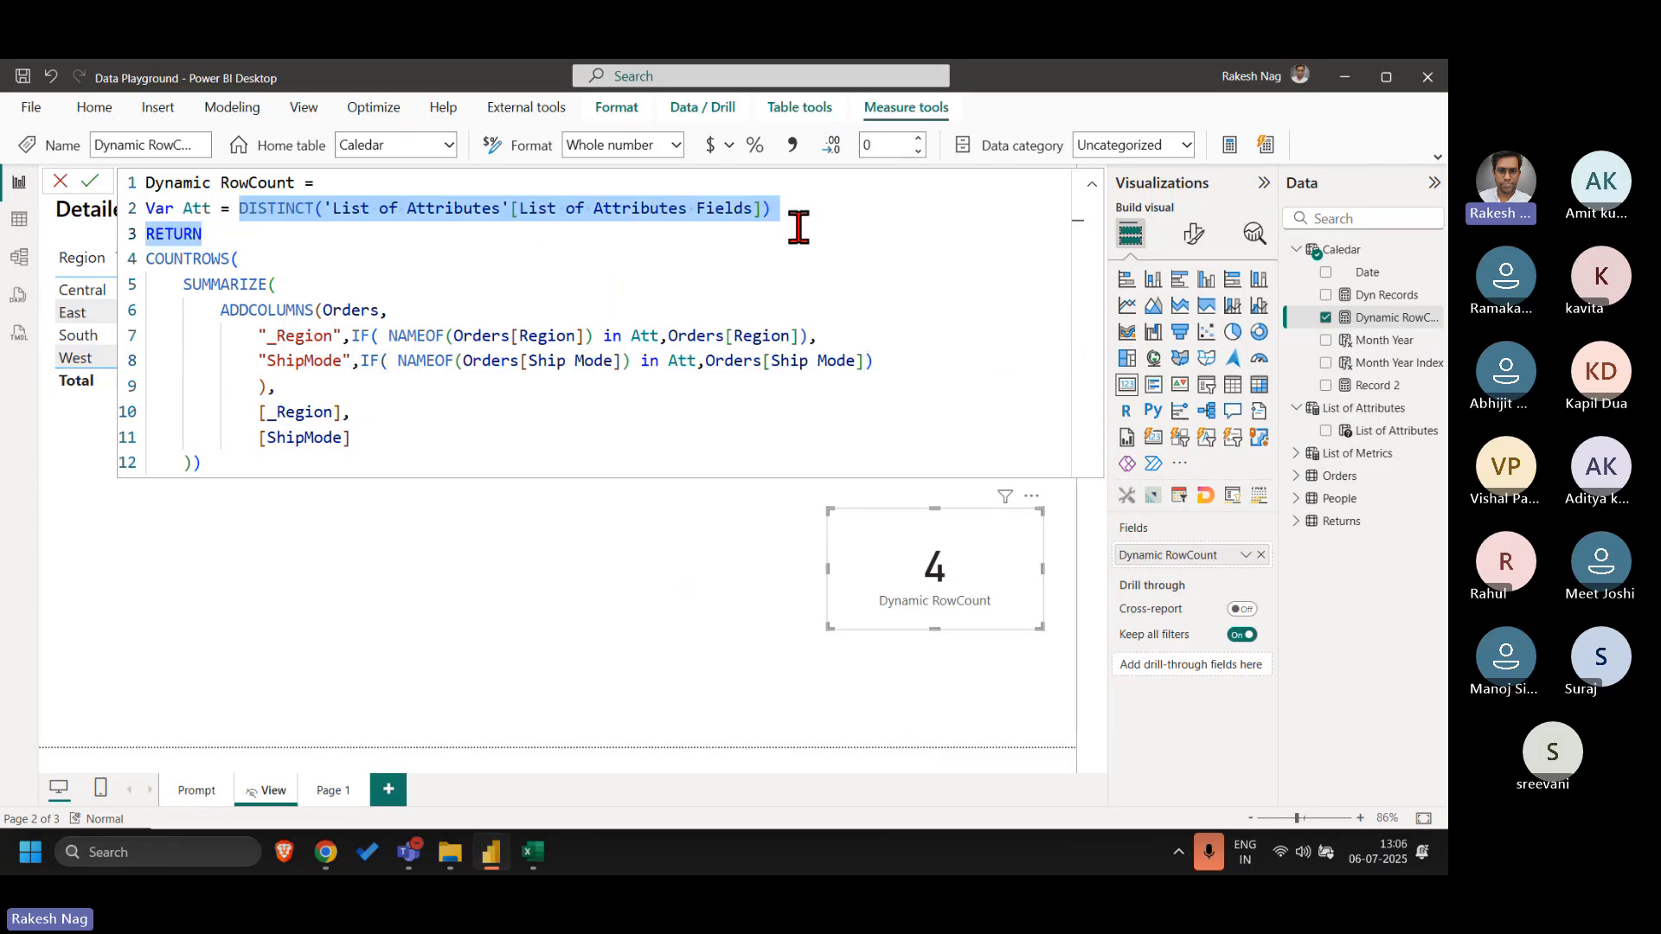
{"action": "left_click", "coordinate": [19, 219]}
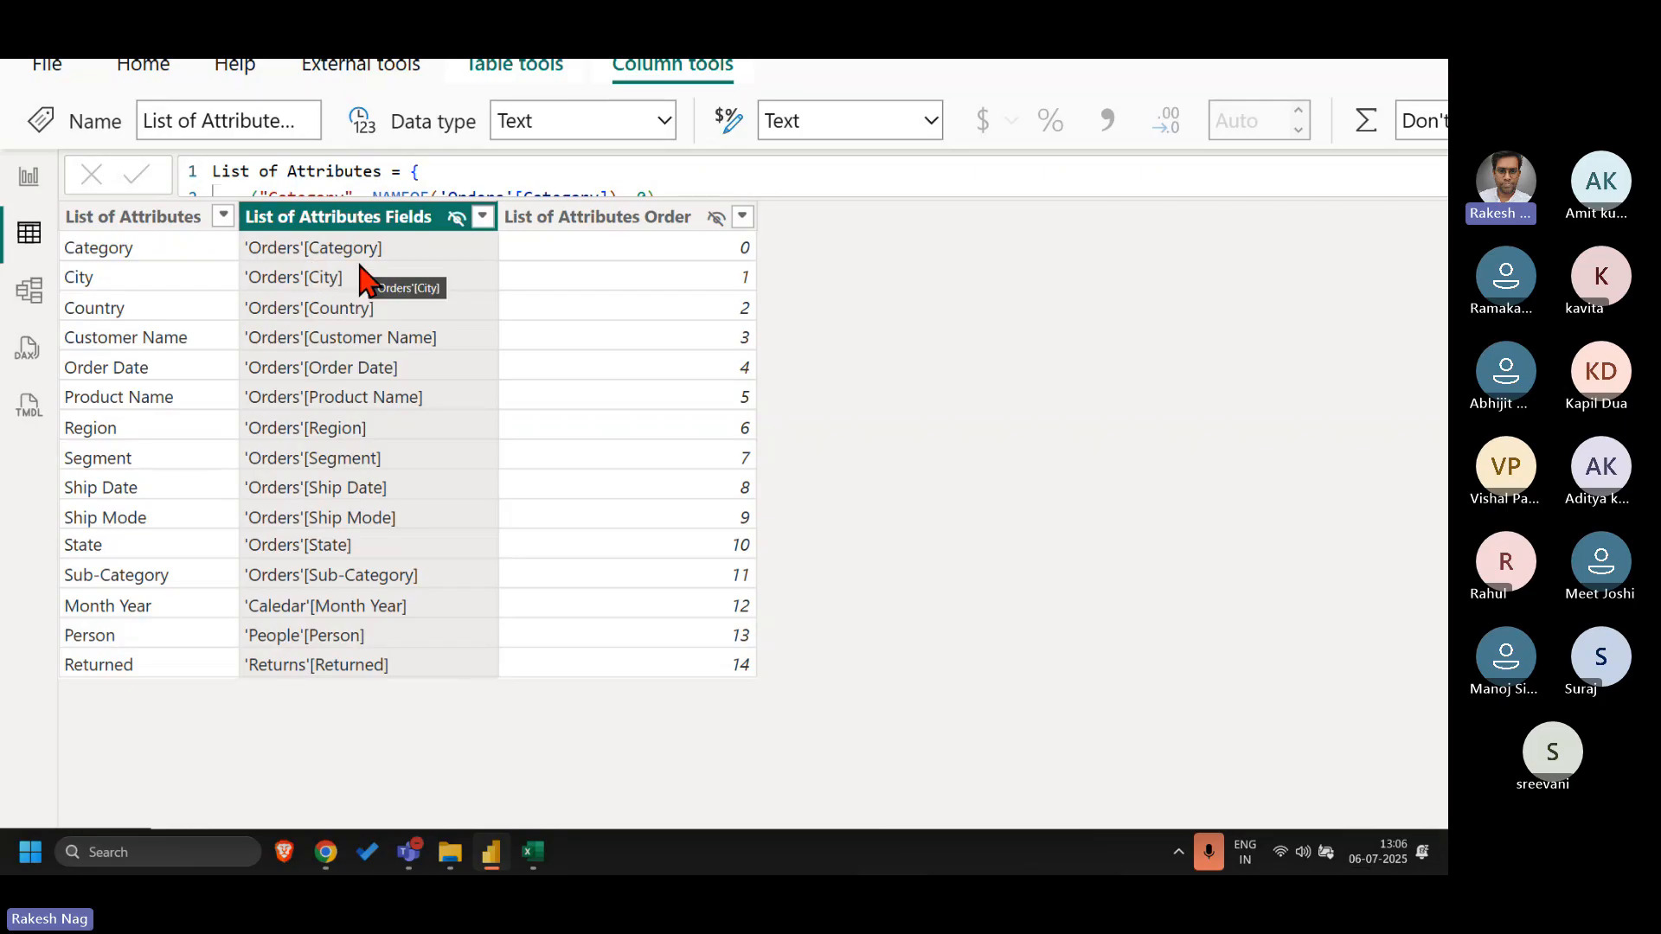
{"action": "left_click", "coordinate": [30, 179]}
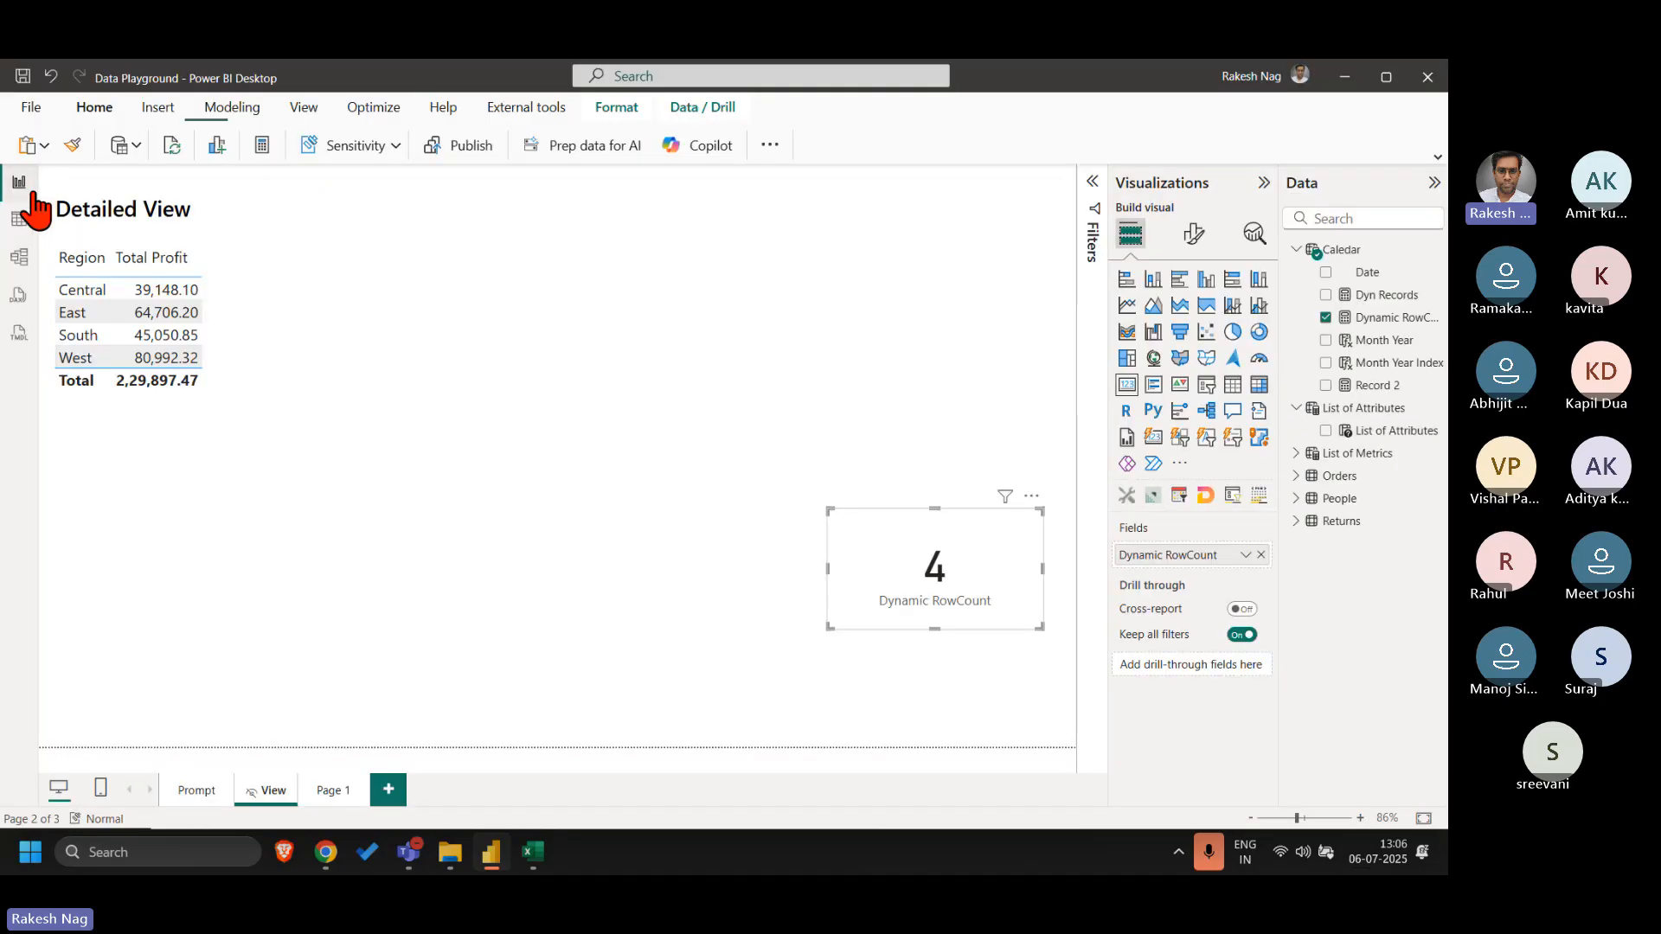
- Reopen the Dynamic RowCount formula and examine how ADDCOLUMNS builds "_Region" on Orders using NAMEOF and the Att variable
{"action": "left_click", "coordinate": [1354, 316]}
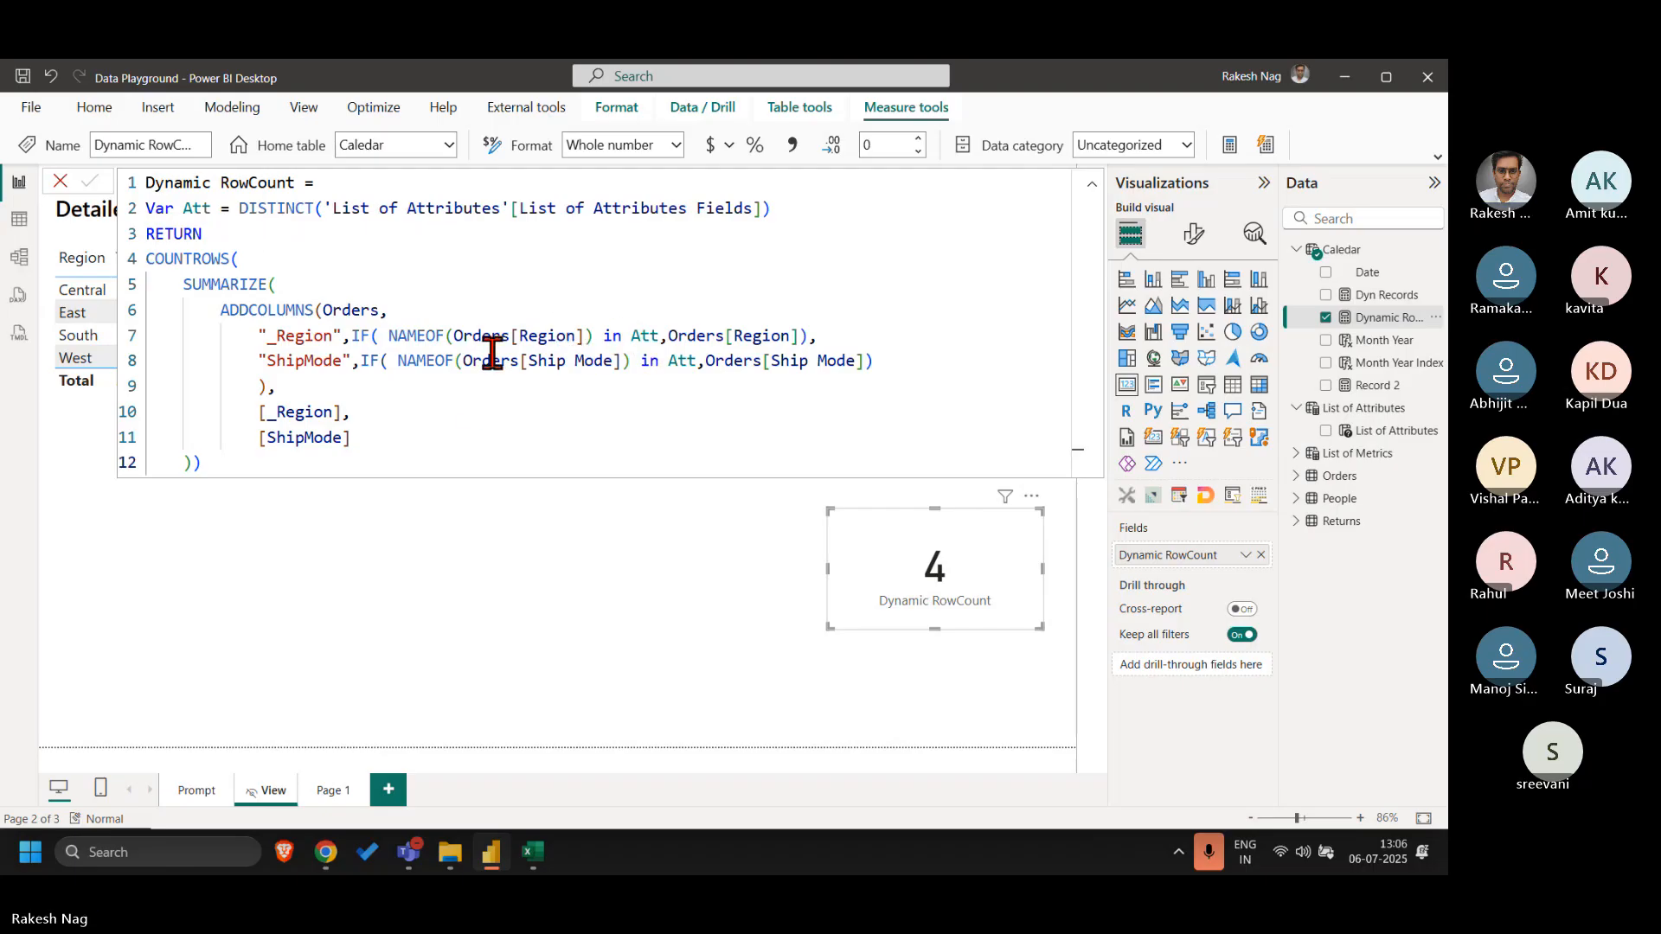
{"action": "double_click", "coordinate": [358, 336]}
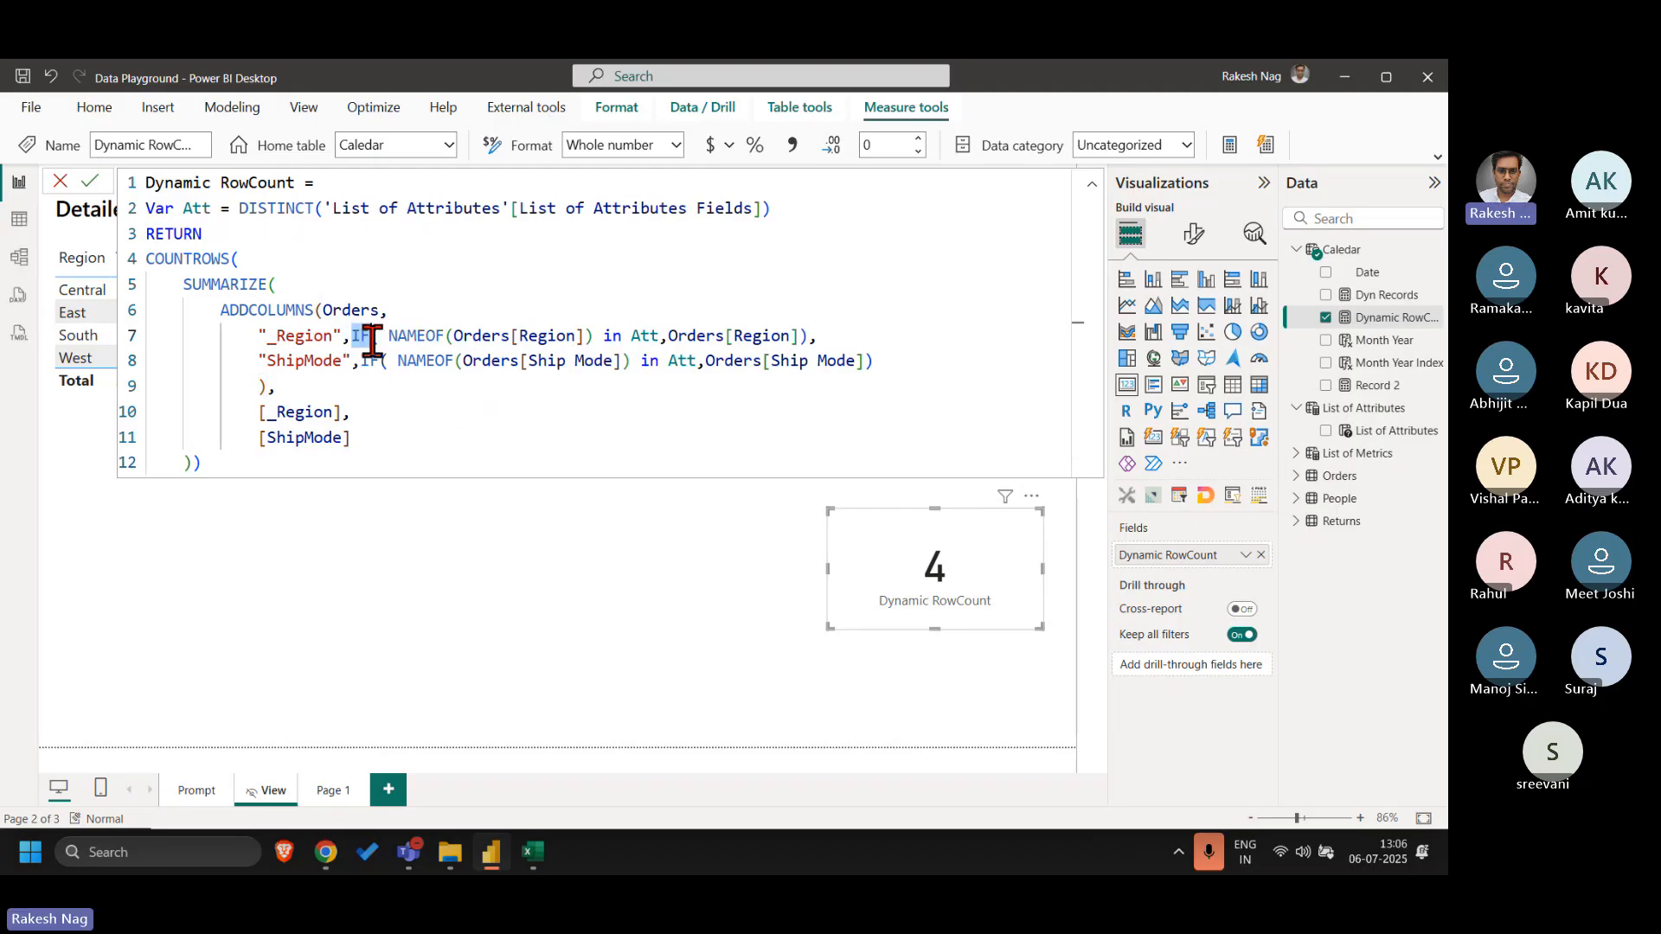
{"action": "double_click", "coordinate": [283, 310]}
{"action": "double_click", "coordinate": [342, 310]}
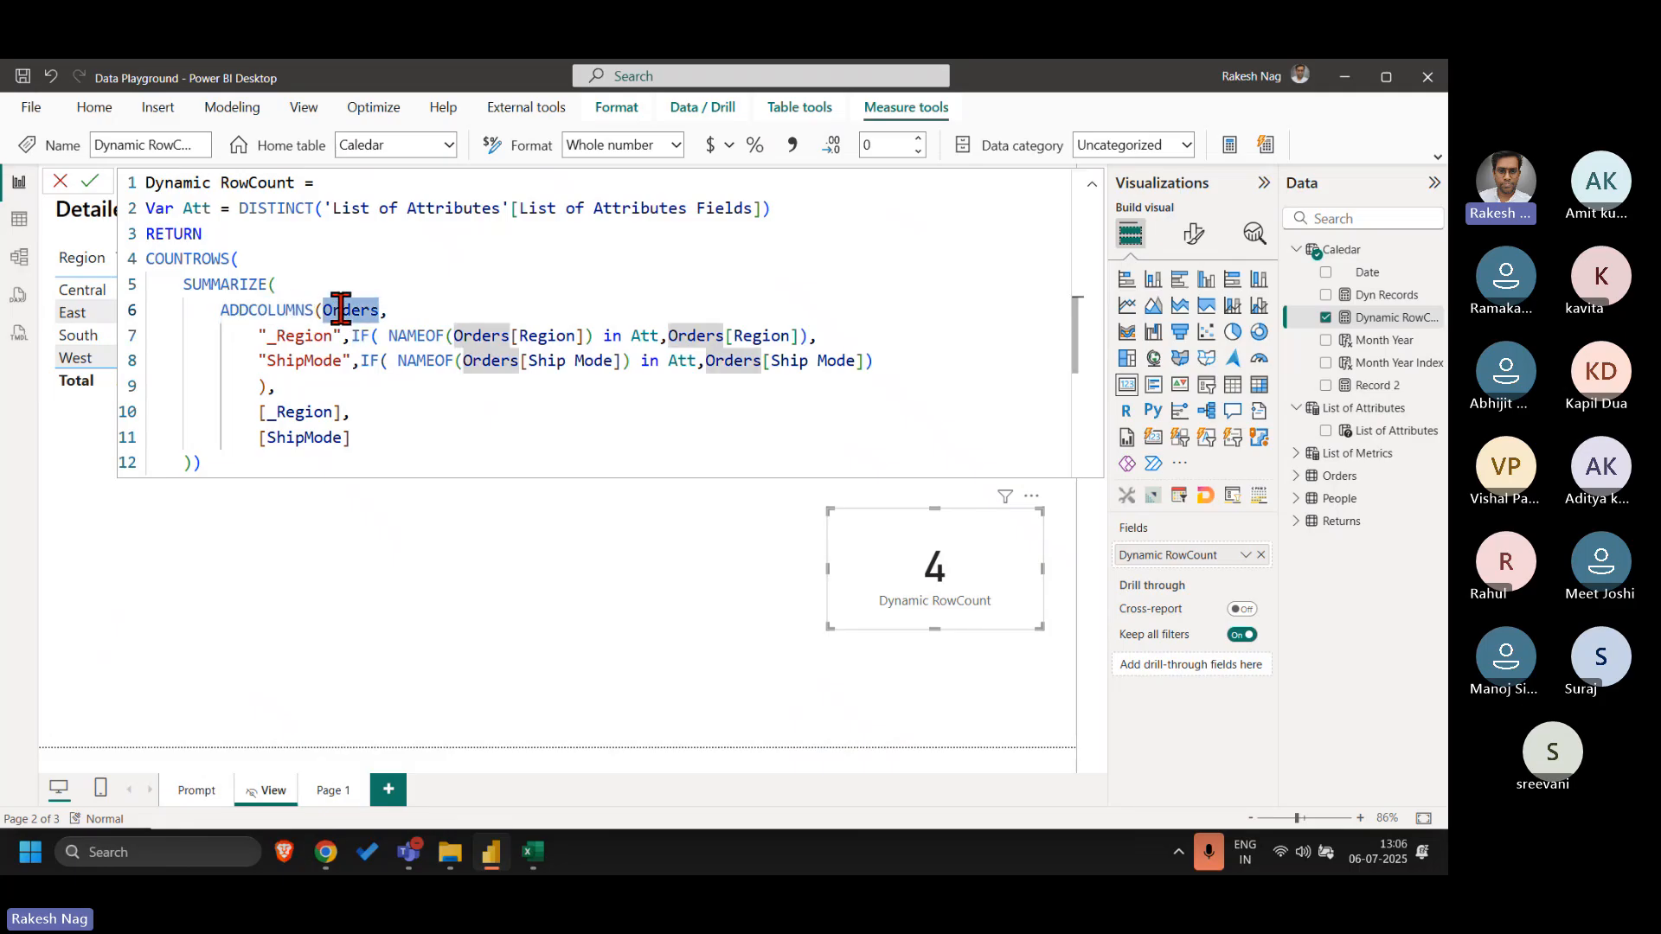
{"action": "double_click", "coordinate": [310, 338]}
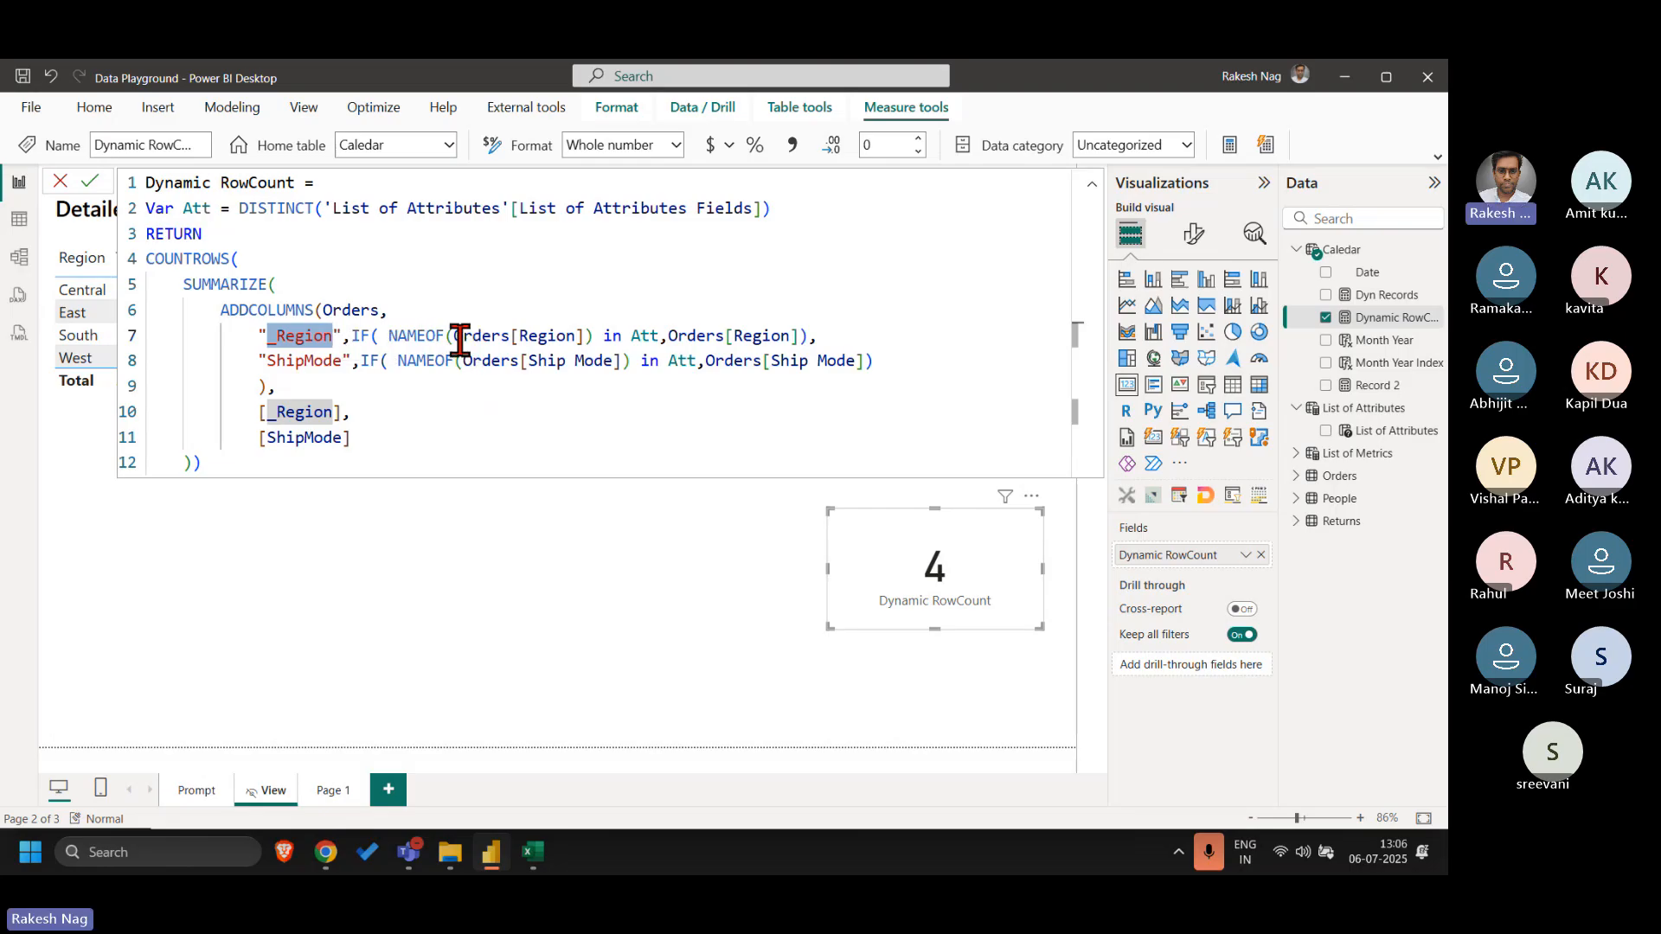
{"action": "left_click_drag", "start_coordinate": [453, 337], "coordinate": [585, 338]}
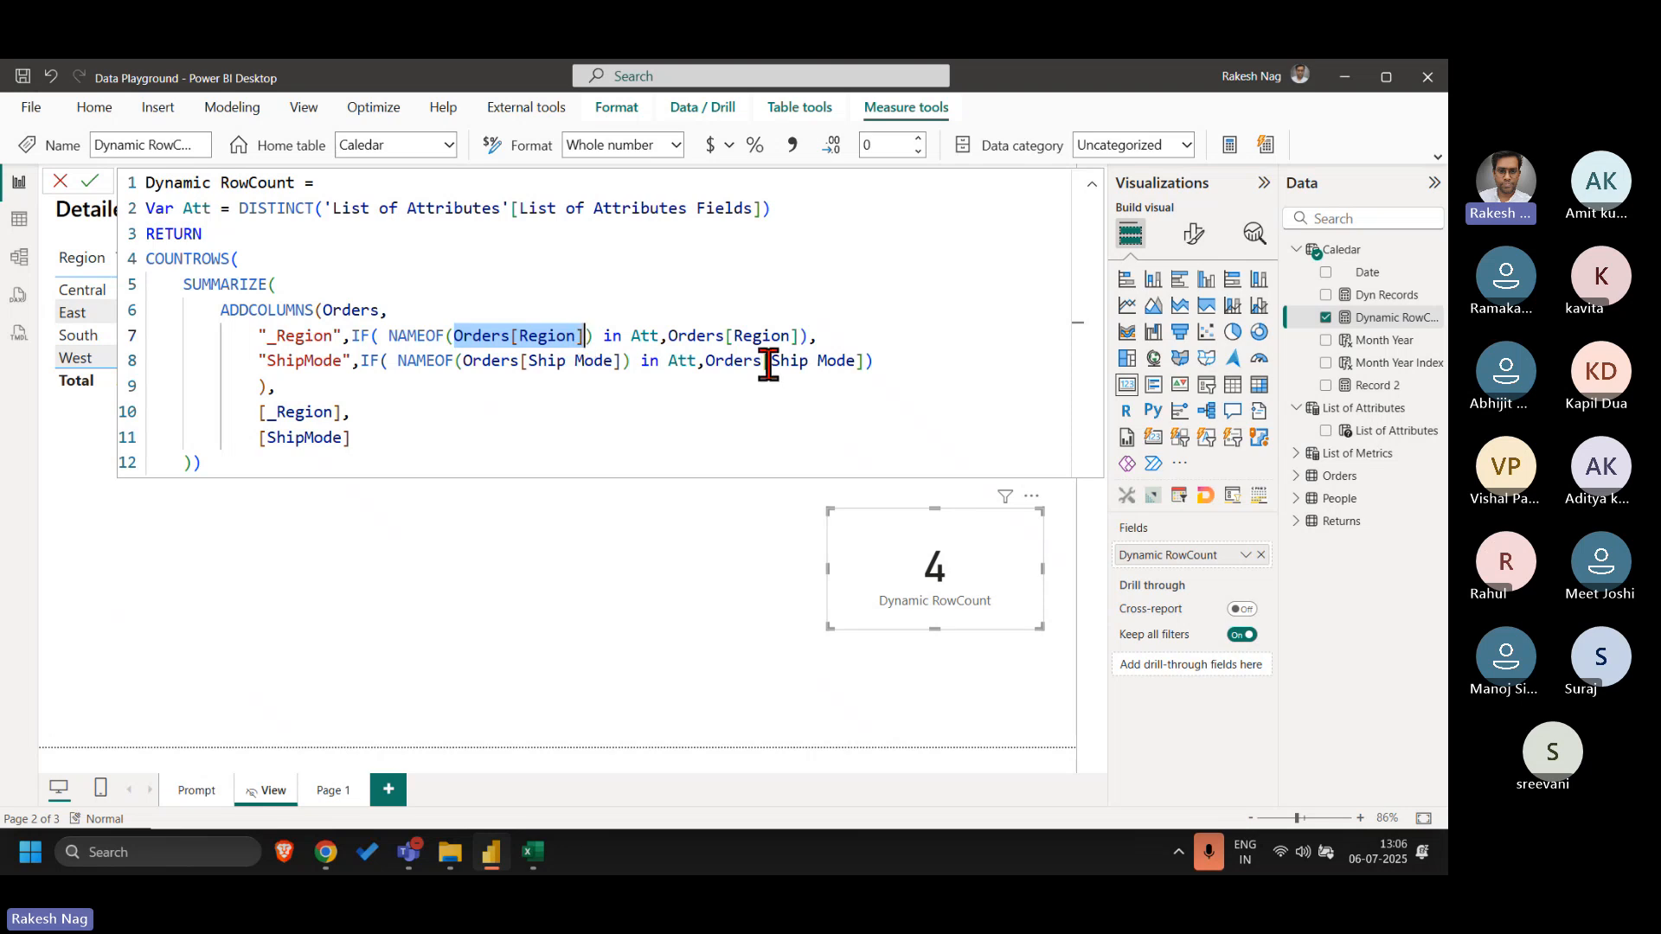
{"action": "double_click", "coordinate": [645, 336]}
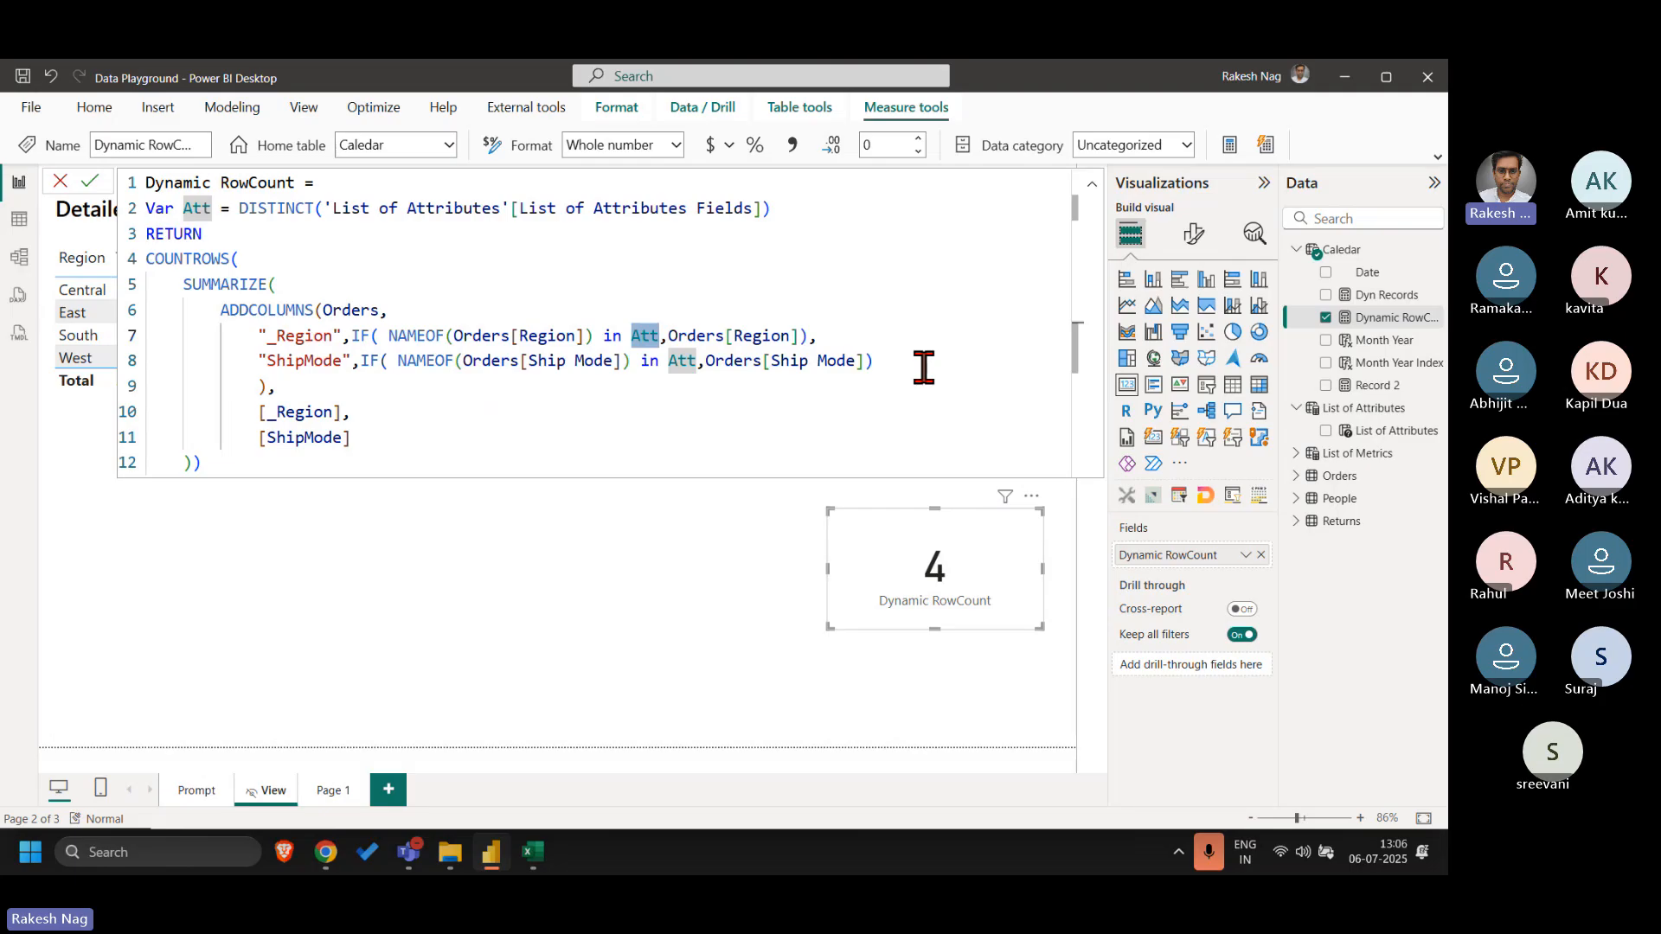
{"action": "left_click", "coordinate": [790, 214]}
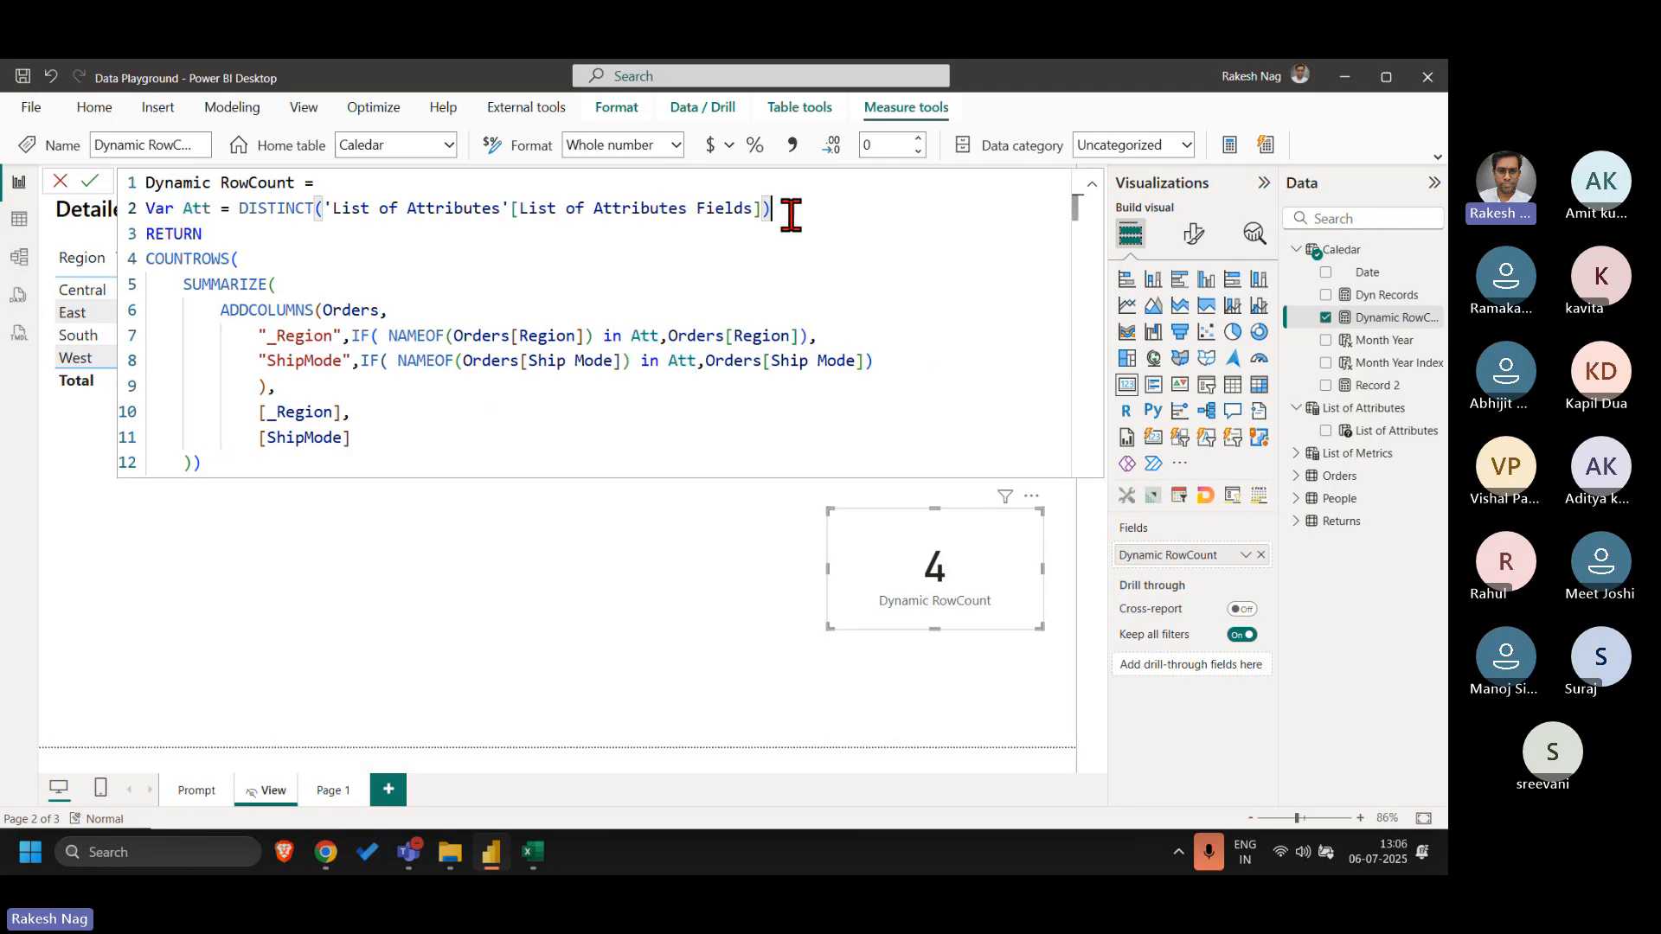
{"action": "left_click_drag", "start_coordinate": [790, 213], "coordinate": [239, 211]}
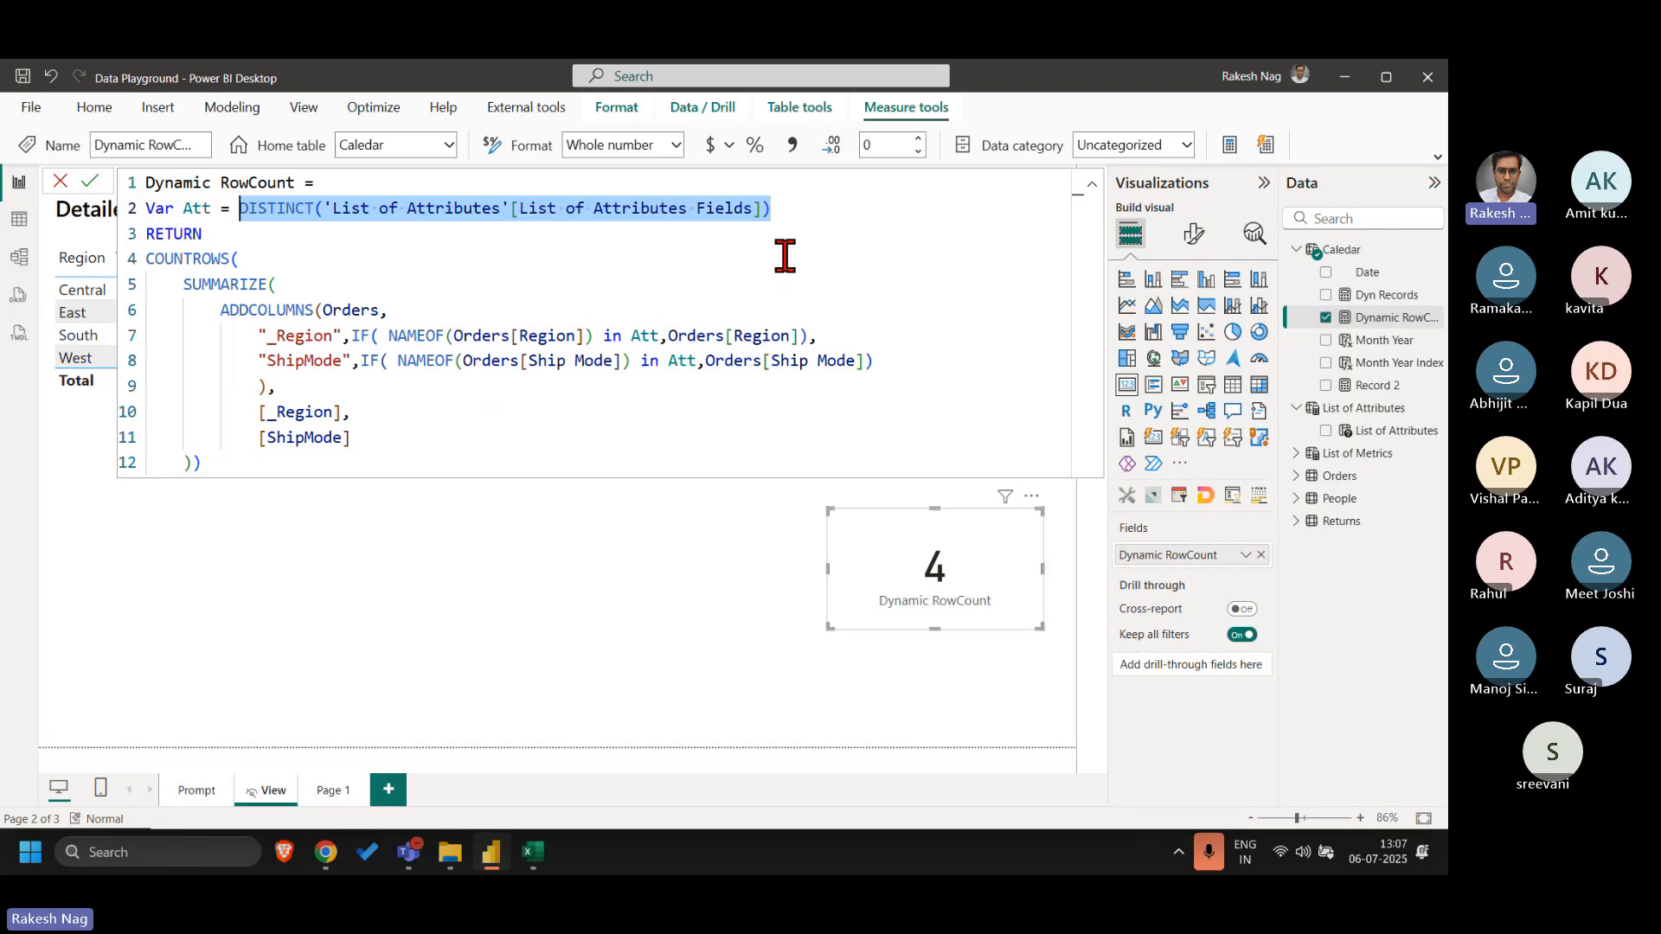
- Examine the IF logic of "_Region": the NAMEOF(Orders[Region]) test against Att, the returned Orders[Region] column and the omitted else argument
{"action": "left_click_drag", "start_coordinate": [586, 335], "coordinate": [453, 343]}
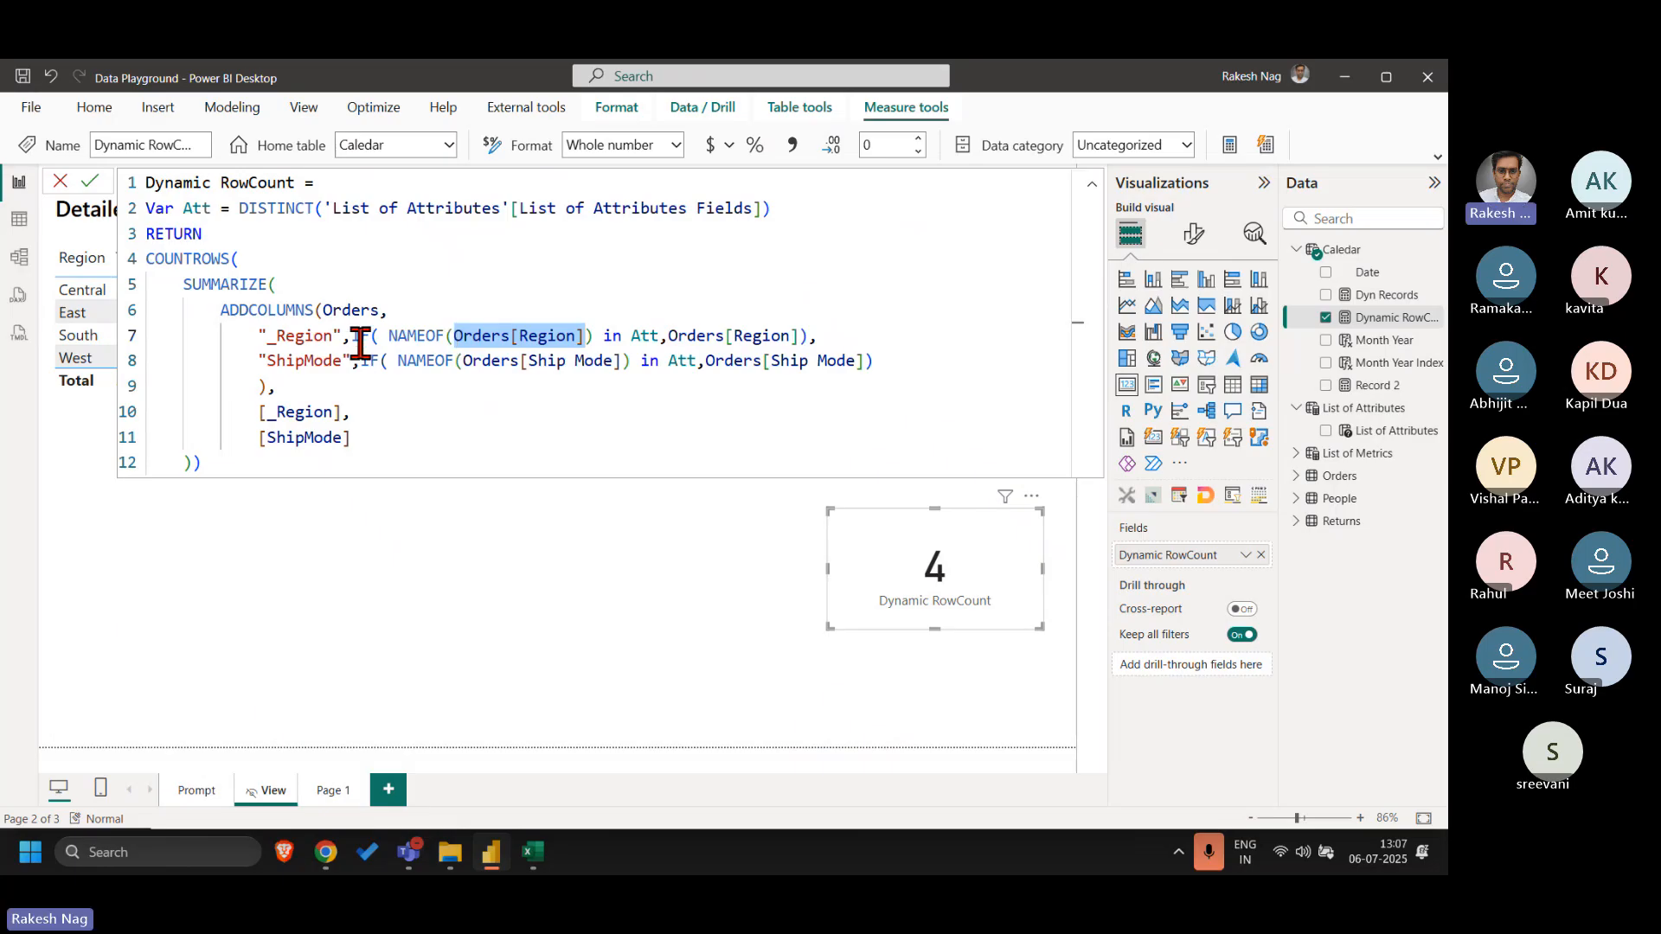
{"action": "left_click_drag", "start_coordinate": [390, 337], "coordinate": [593, 337]}
{"action": "double_click", "coordinate": [647, 337]}
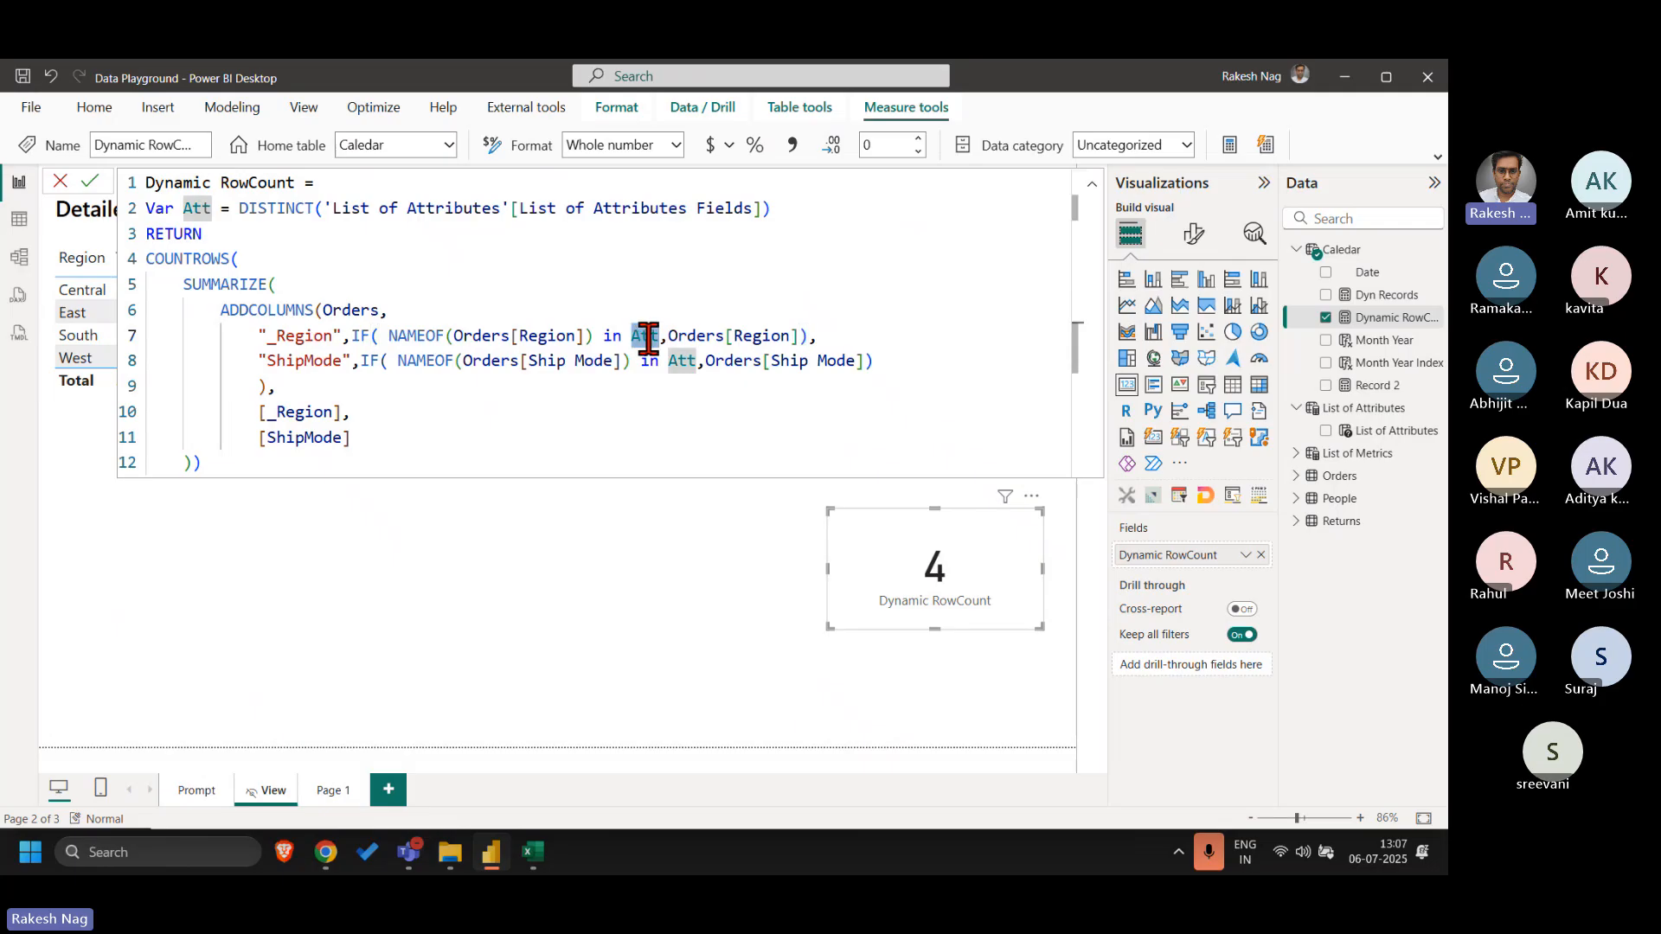
{"action": "left_click_drag", "start_coordinate": [673, 337], "coordinate": [801, 335]}
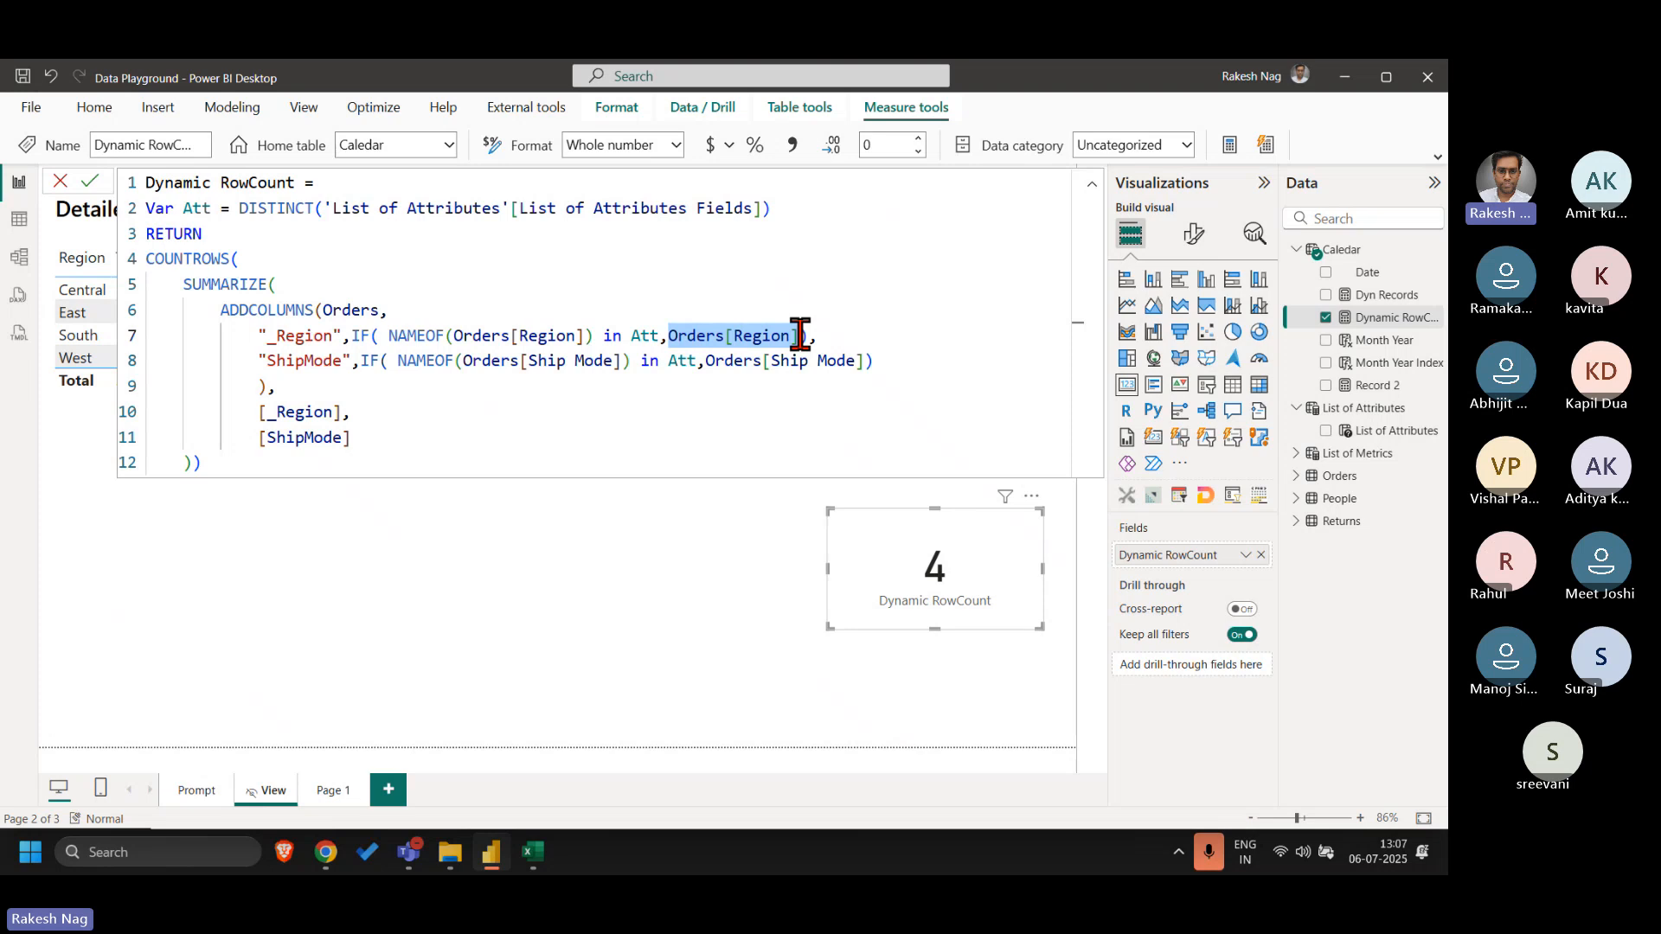
{"action": "left_click", "coordinate": [835, 339]}
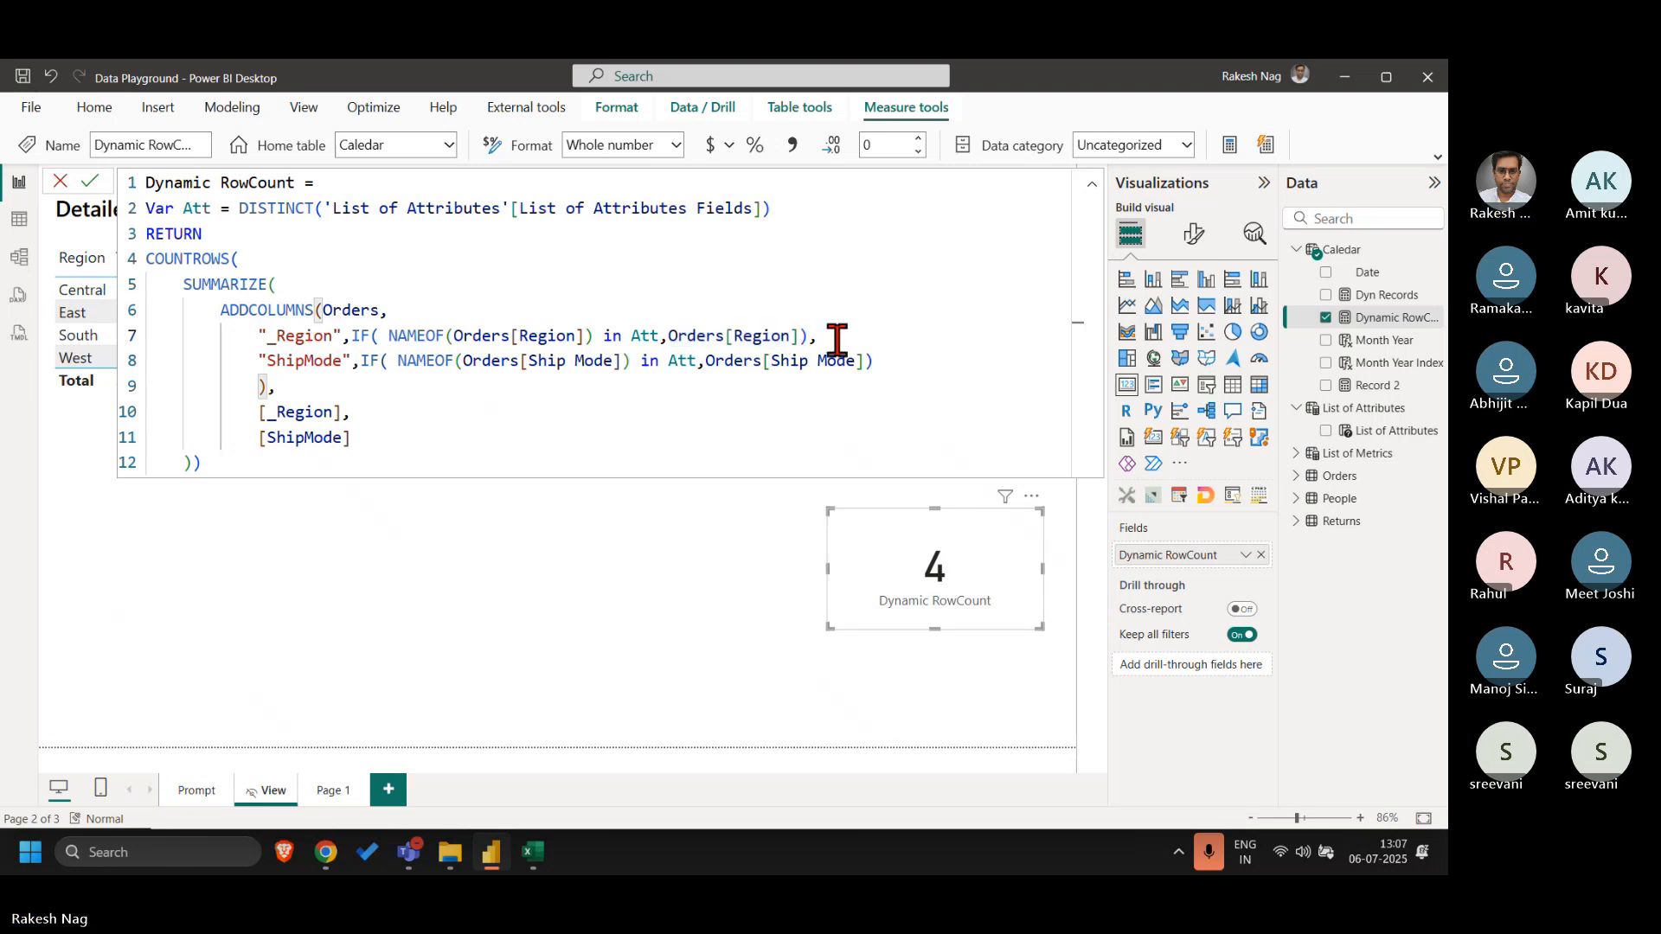
{"action": "key", "text": "Left"}
{"action": "key", "text": "Left"}
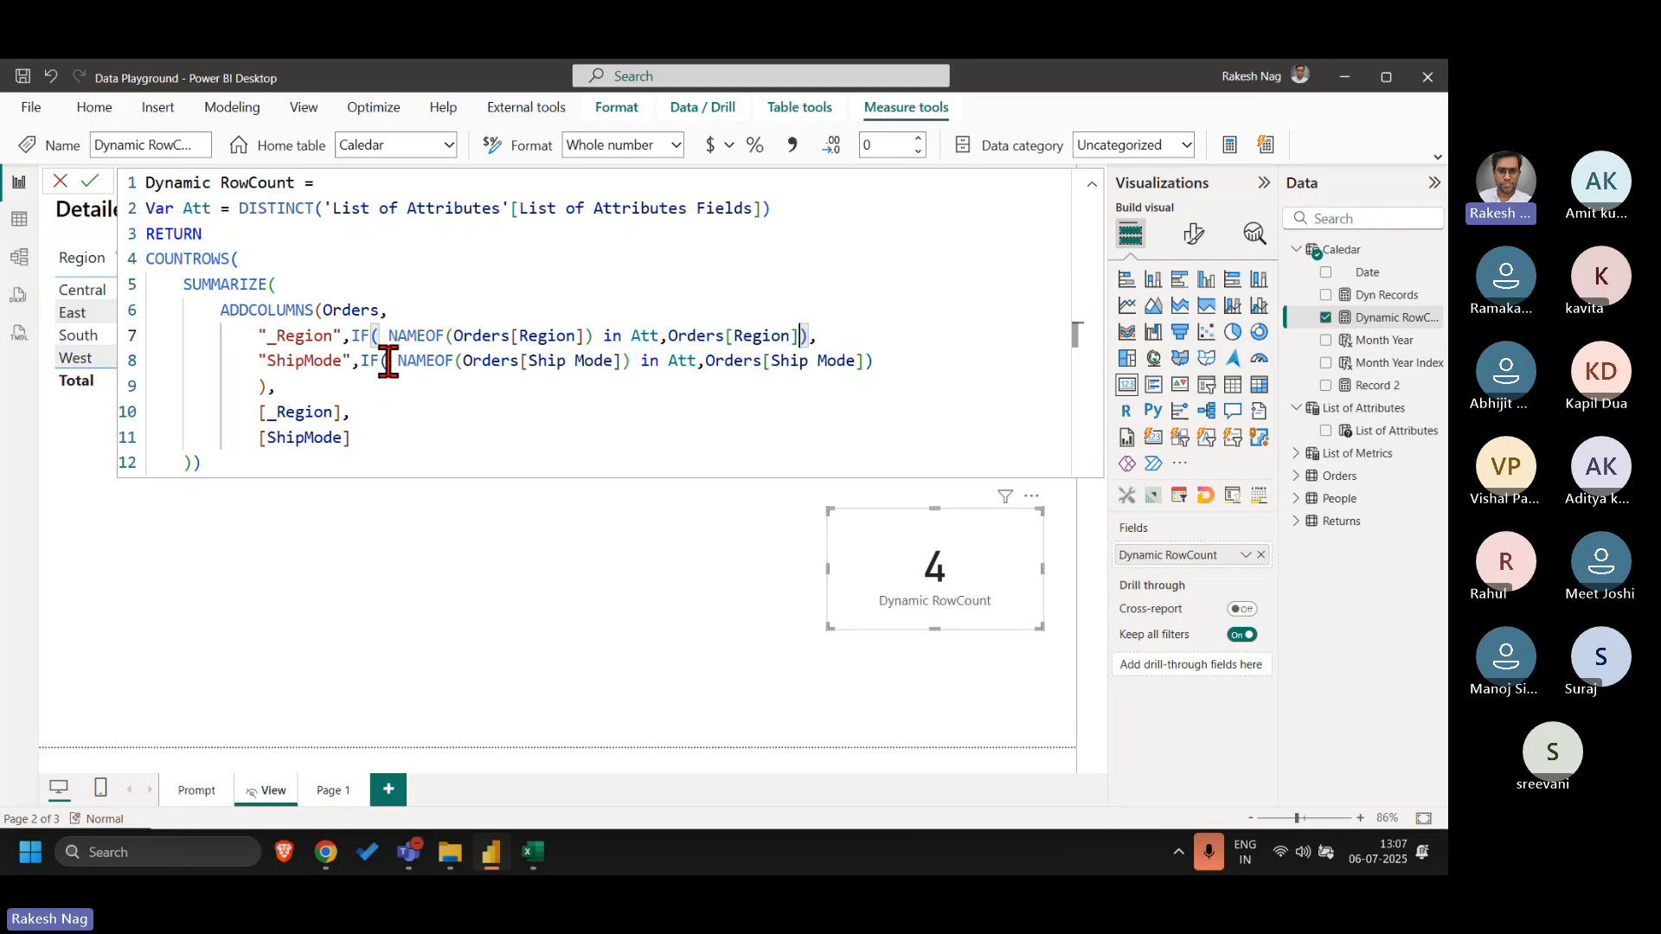
- Examine the "ShipMode" definition's NAMEOF(Orders[Ship Mode]) condition, its returned Orders[Ship Mode] column and the new column's name
{"action": "left_click_drag", "start_coordinate": [398, 360], "coordinate": [698, 361]}
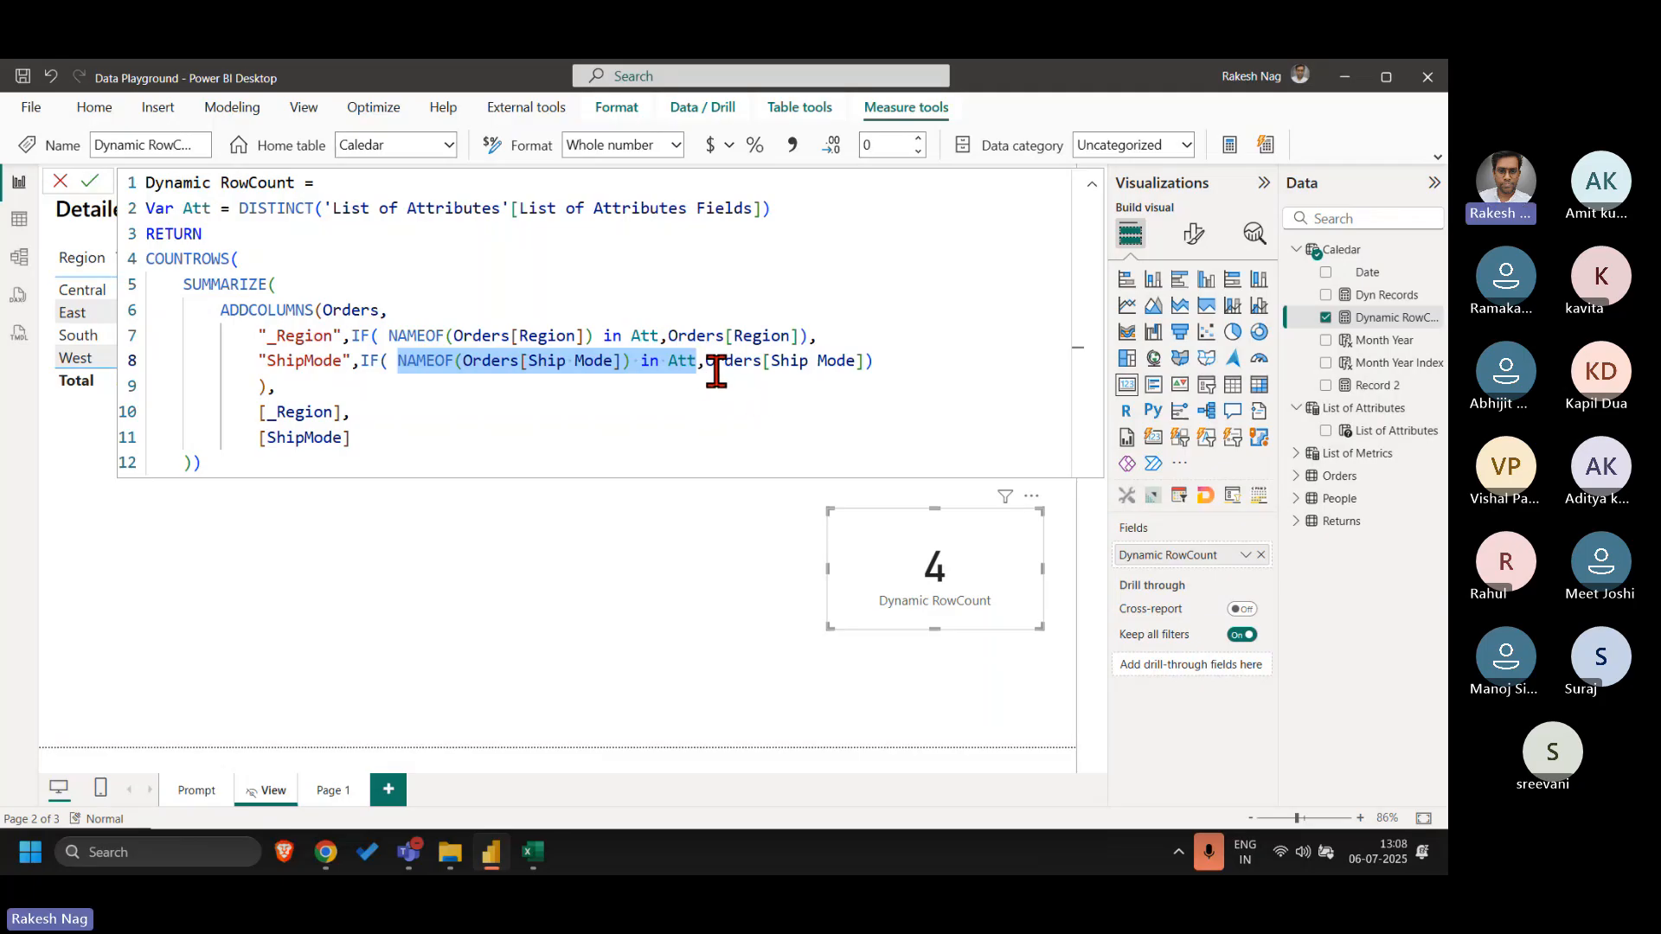
{"action": "left_click_drag", "start_coordinate": [705, 361], "coordinate": [863, 363]}
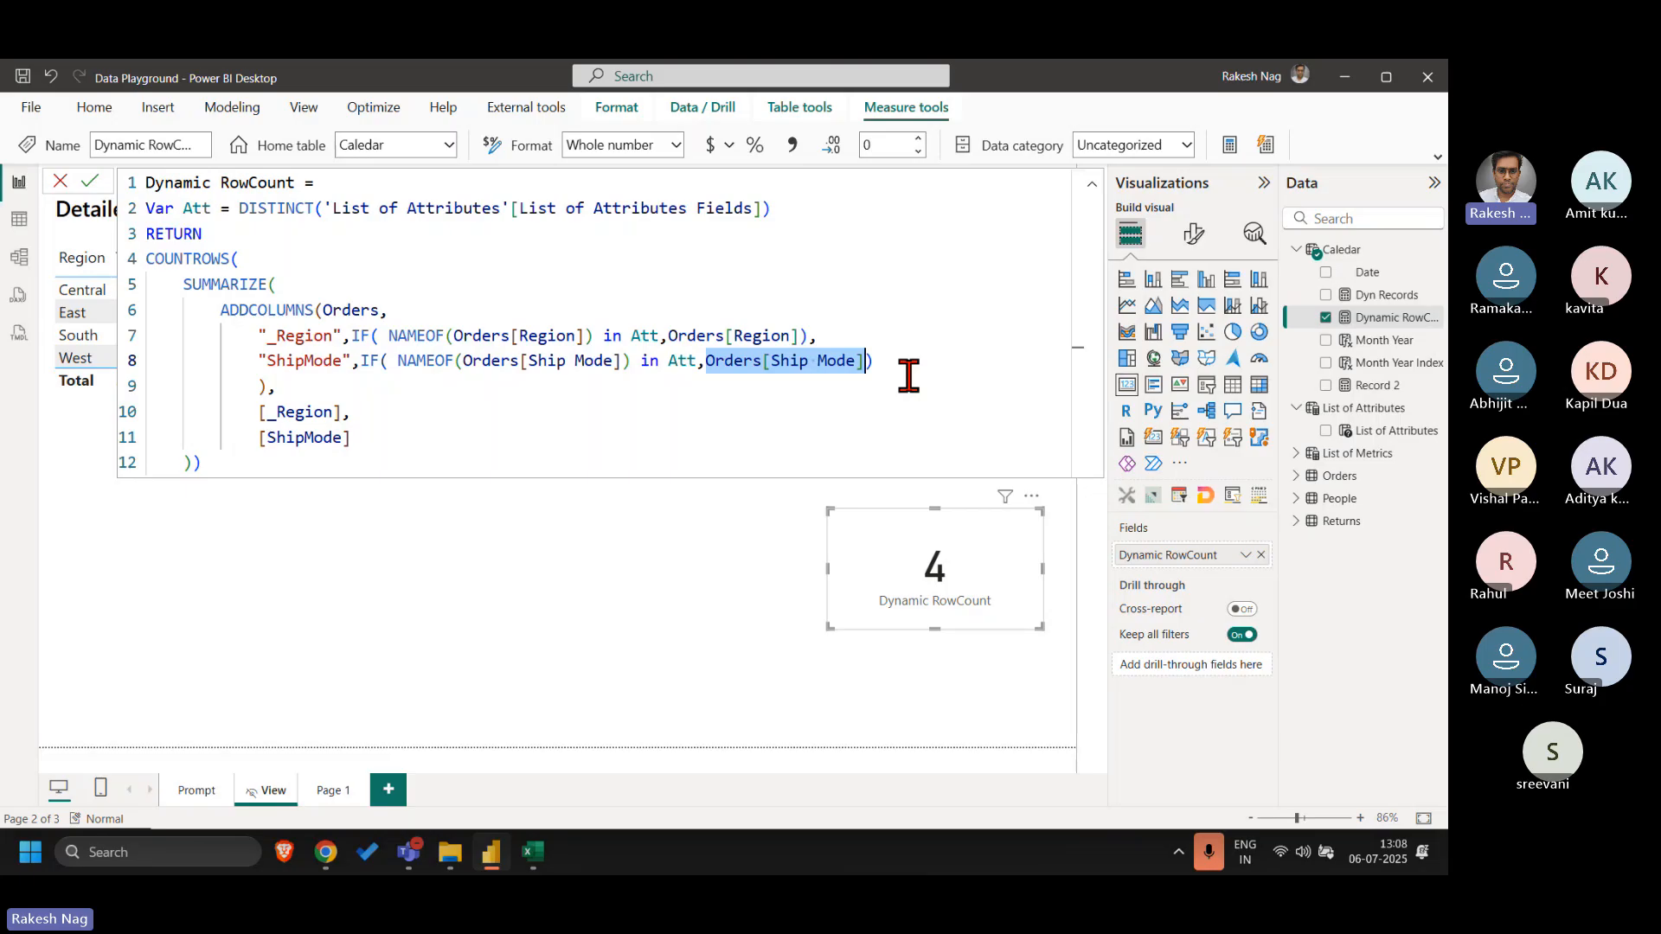
{"action": "left_click_drag", "start_coordinate": [257, 360], "coordinate": [349, 359]}
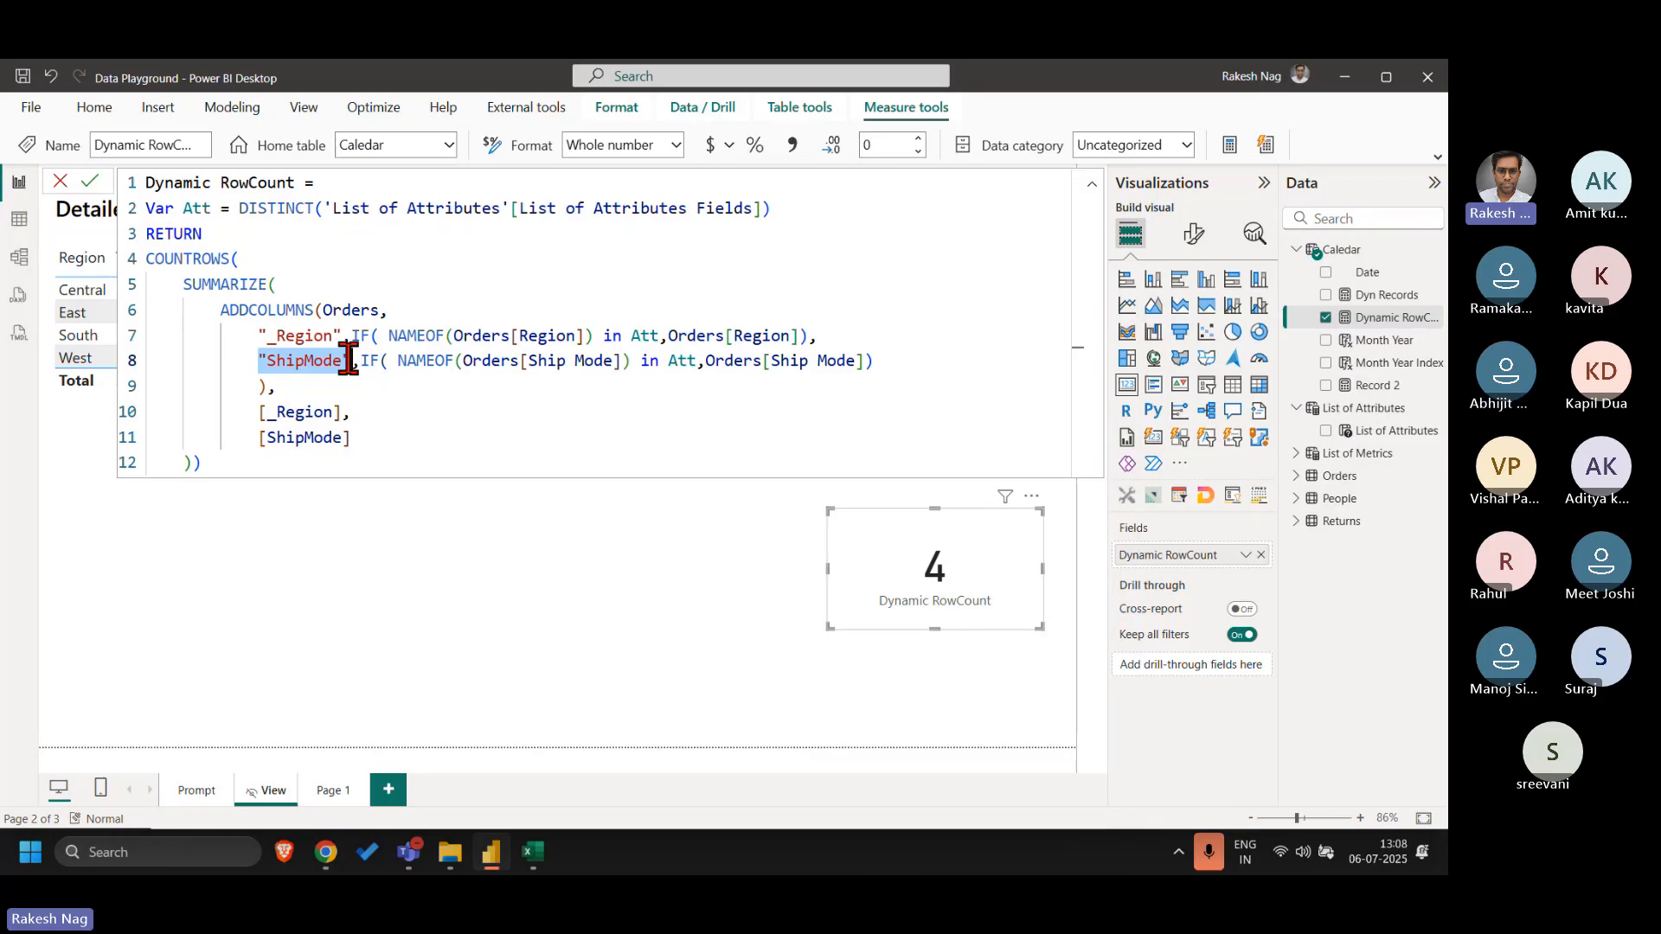
- Switch to Excel and open the Sample - Superstore.xlsx workbook on its Orders sheet
{"action": "mouse_move", "coordinate": [538, 857]}
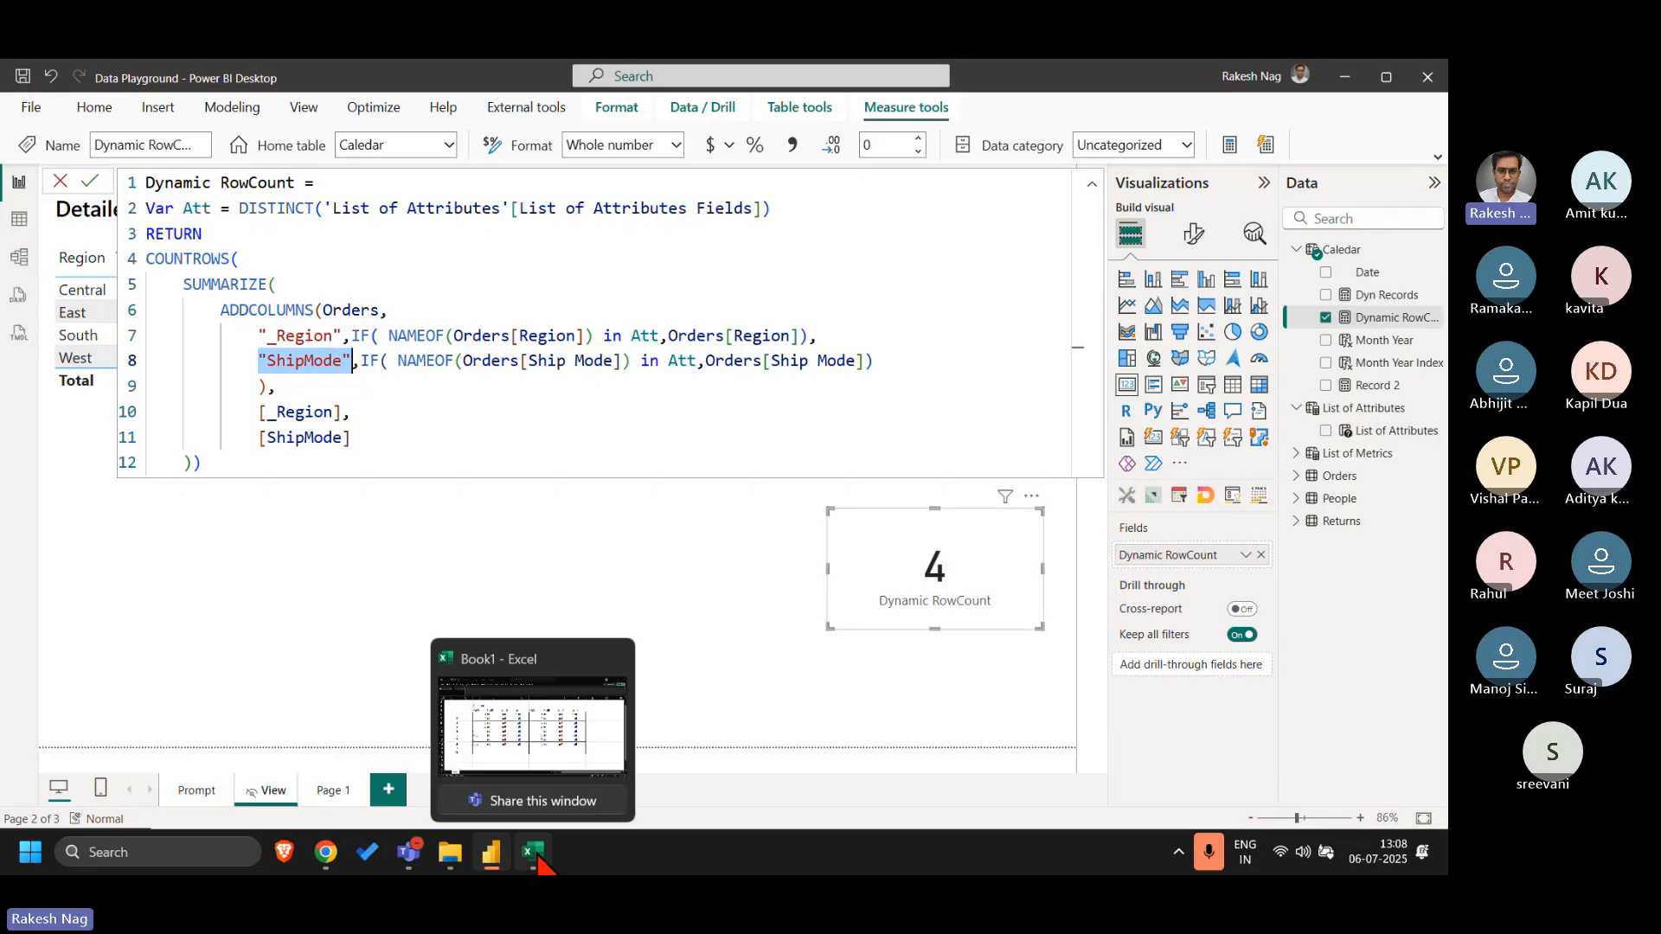
{"action": "left_click", "coordinate": [534, 856]}
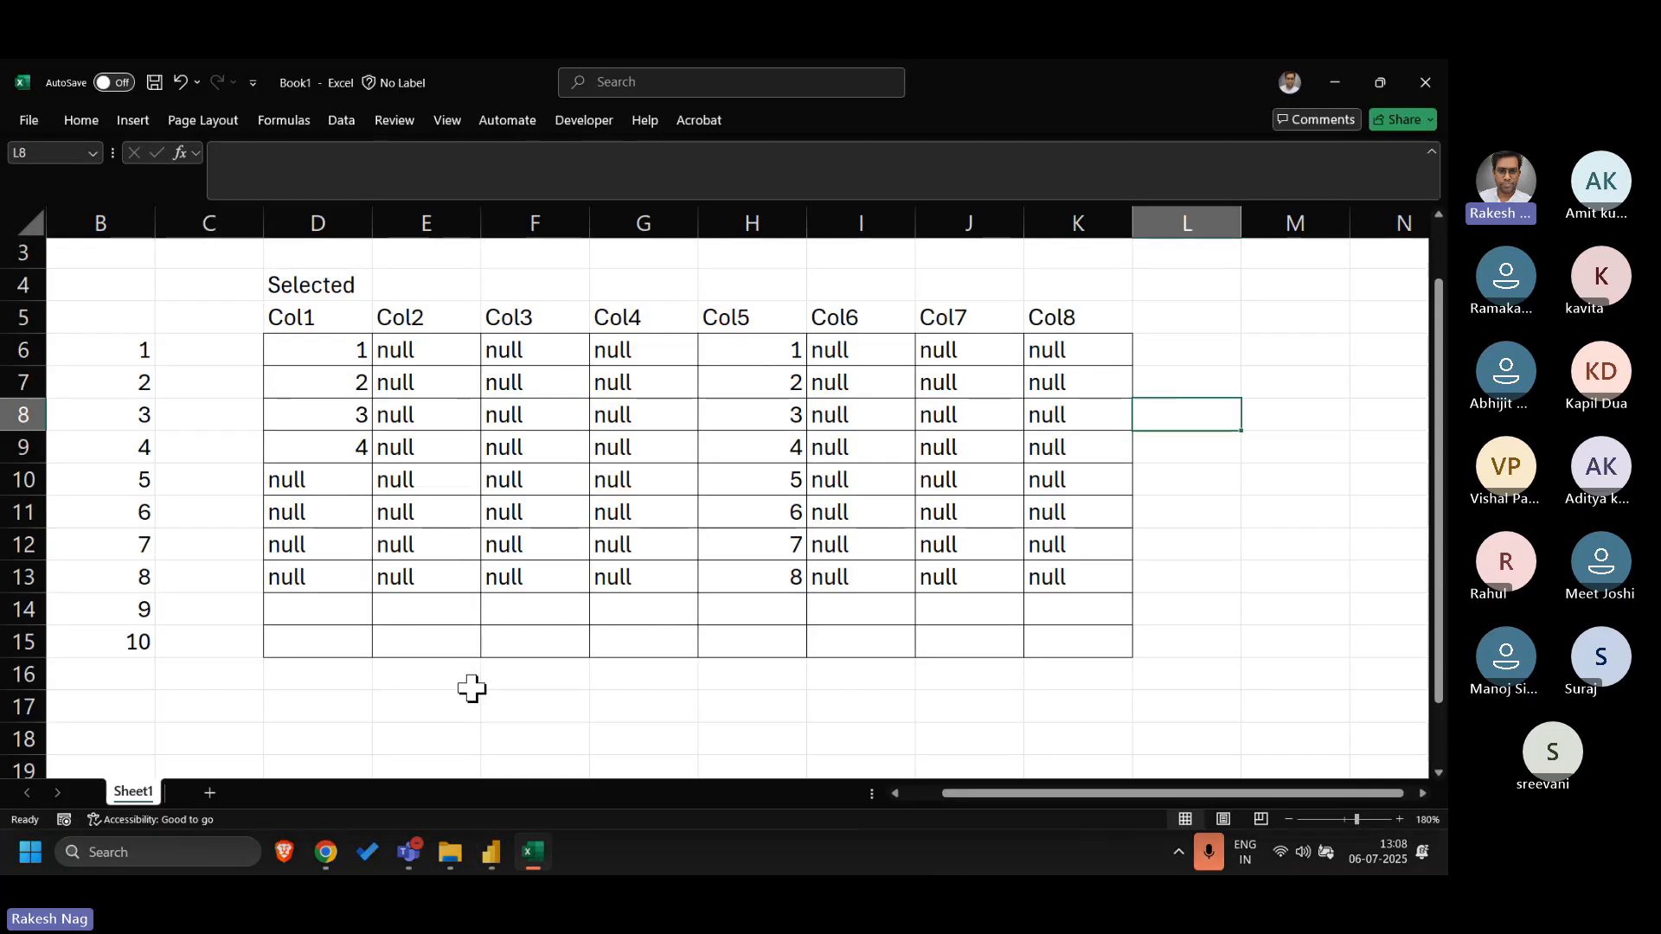
{"action": "left_click", "coordinate": [511, 605]}
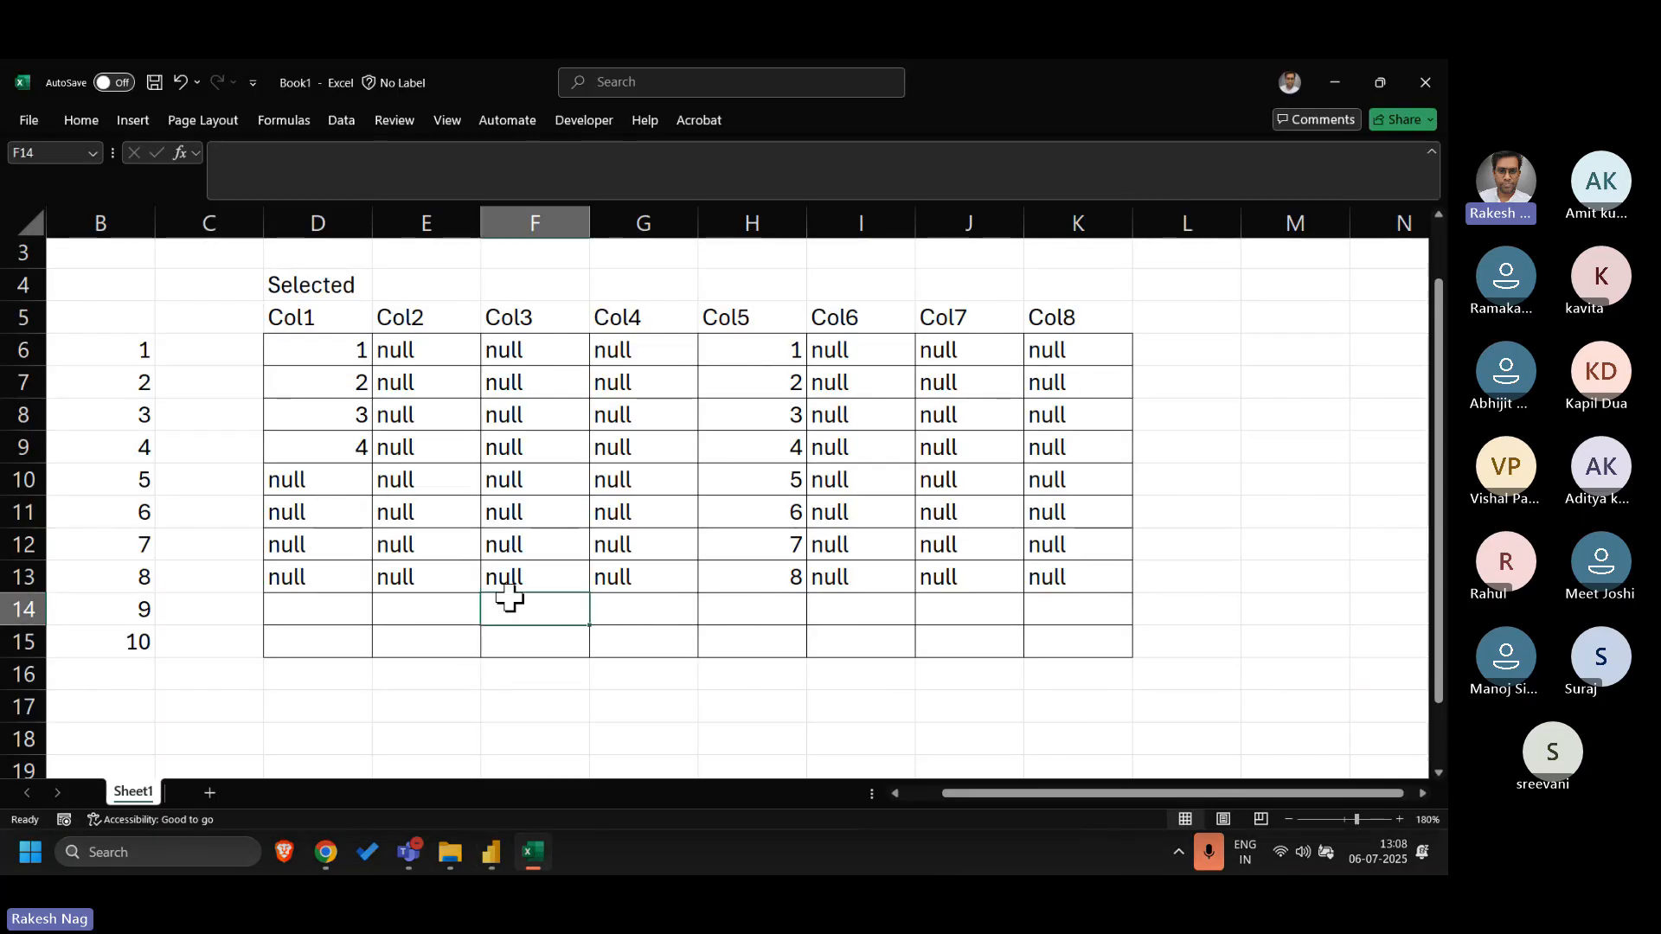
{"action": "left_click", "coordinate": [43, 132]}
{"action": "left_click", "coordinate": [398, 550]}
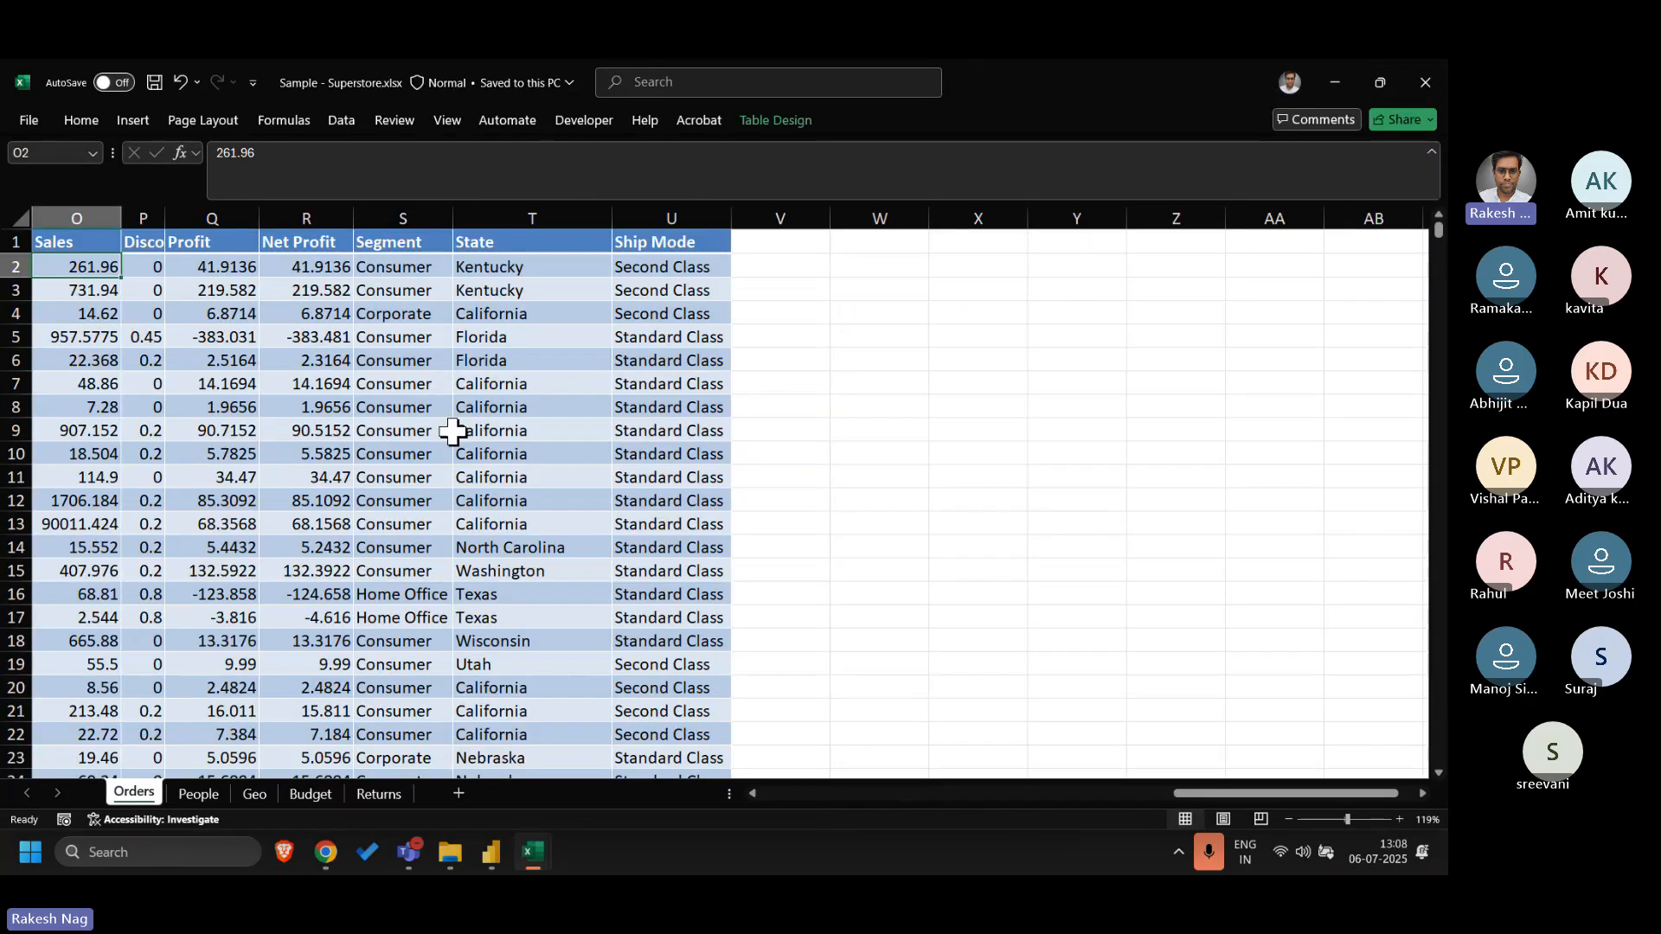
{"action": "left_click", "coordinate": [449, 430]}
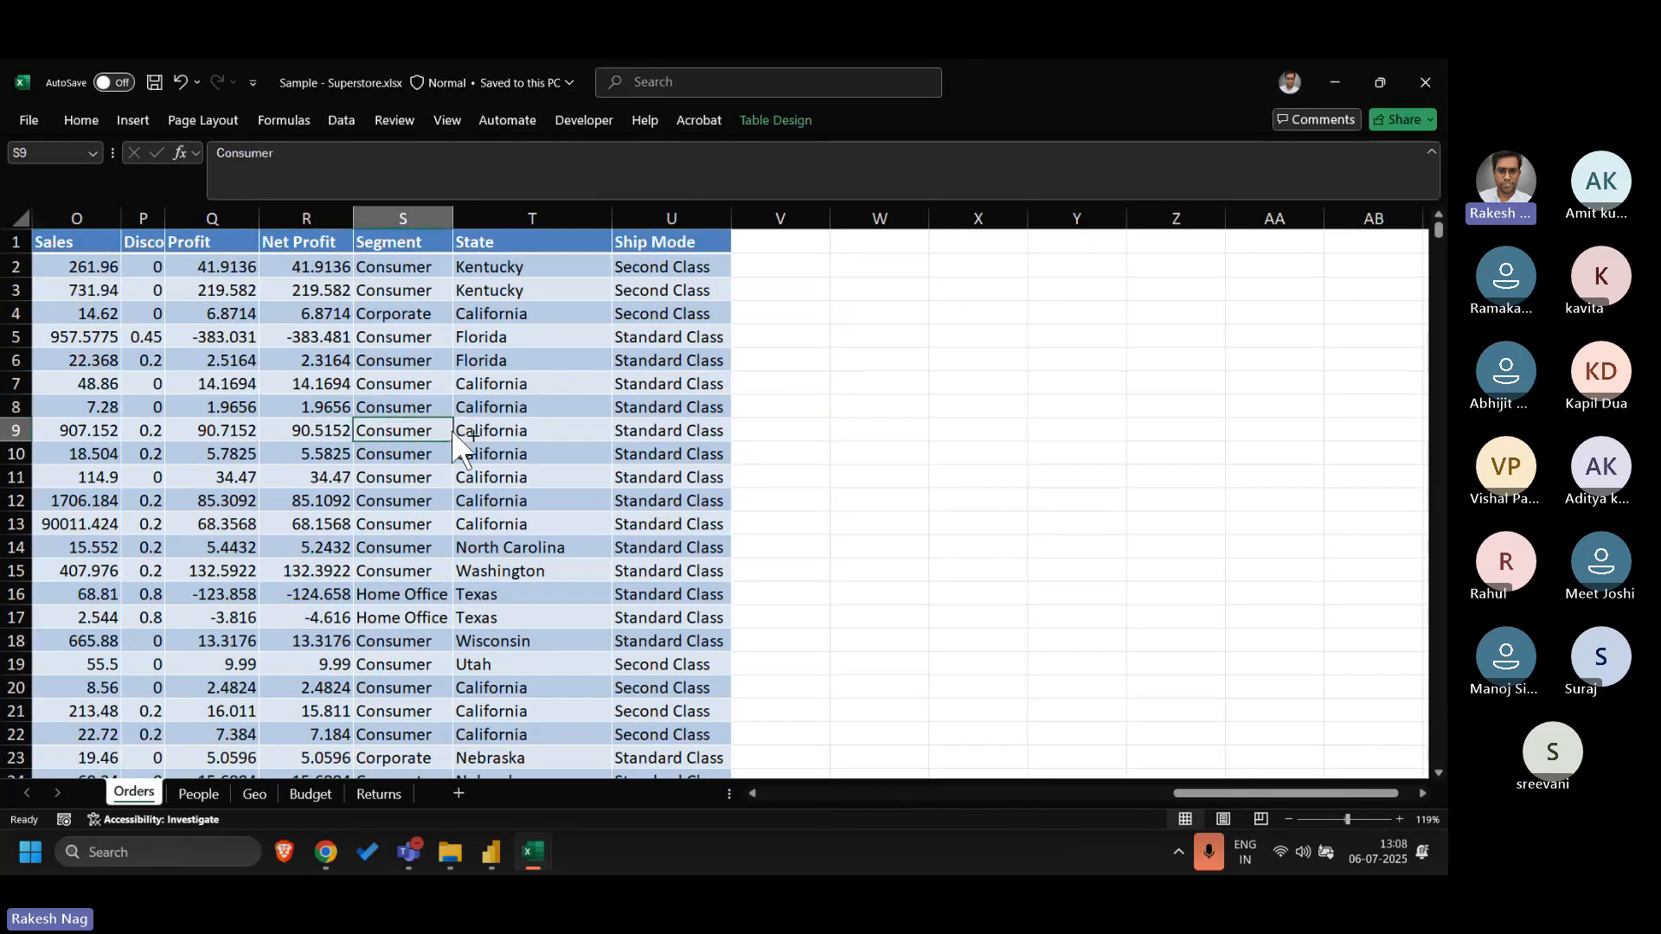
- Copy the whole Ship Mode column with its header from Orders into cell A1 of a new blank workbook
{"action": "key", "text": "ctrl+Up"}
{"action": "key", "text": "Left"}
{"action": "key", "text": "Right"}
{"action": "key", "text": "Right"}
{"action": "key", "text": "Right"}
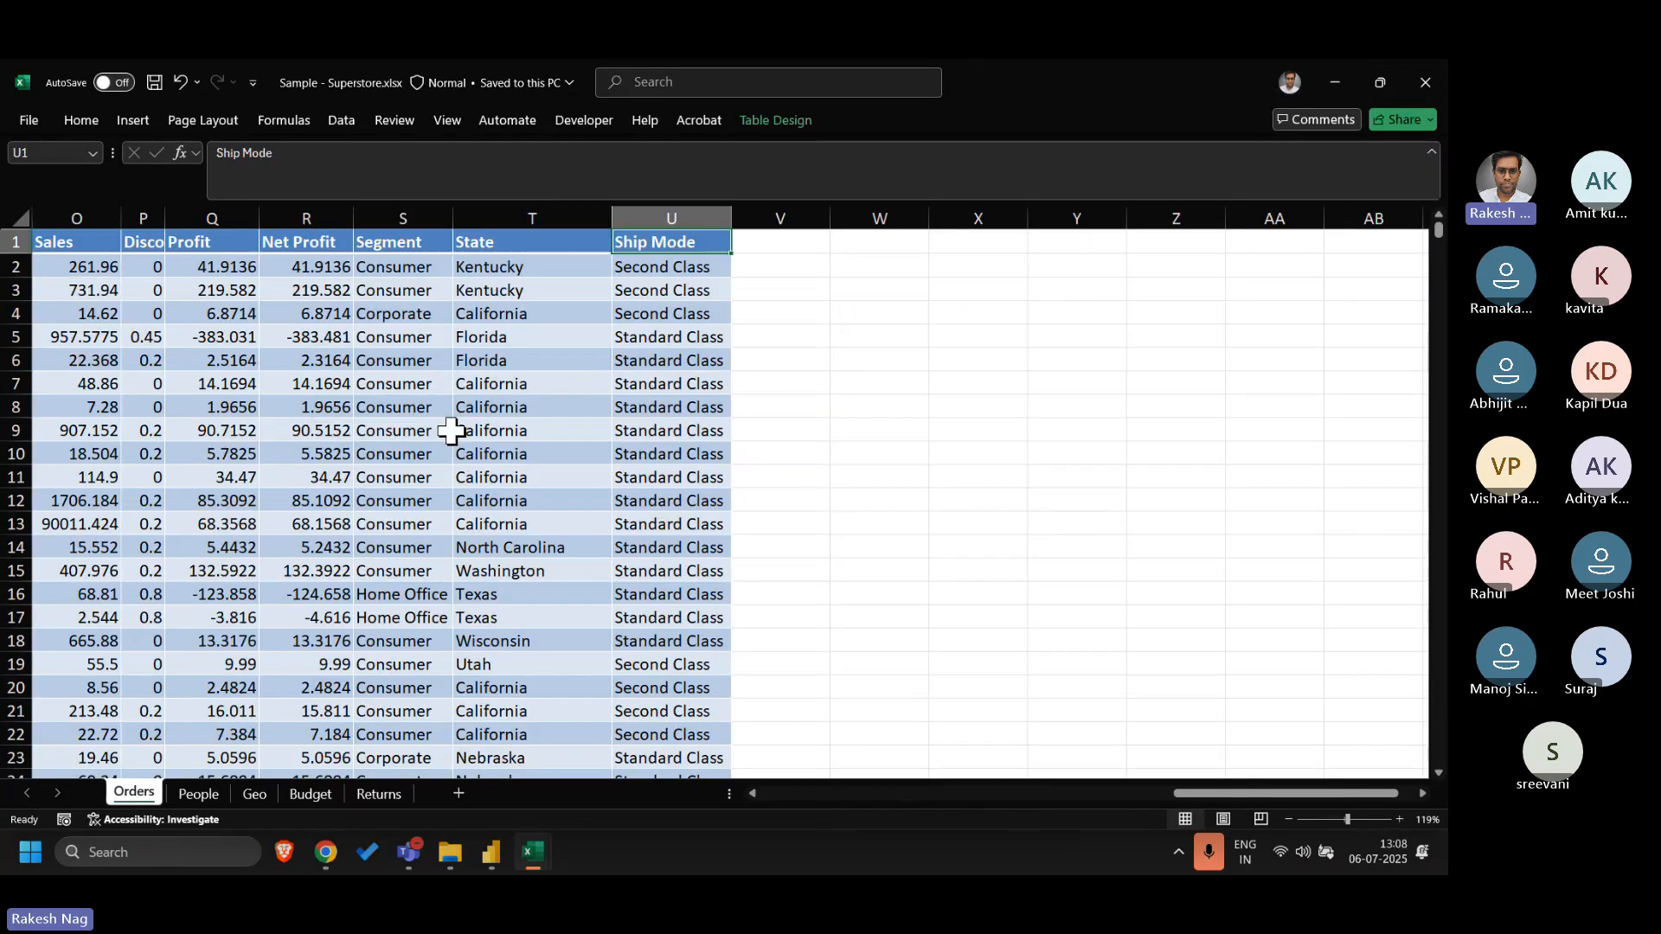
{"action": "key", "text": "ctrl+shift+Down"}
{"action": "key", "text": "ctrl+c"}
{"action": "key", "text": "ctrl+n"}
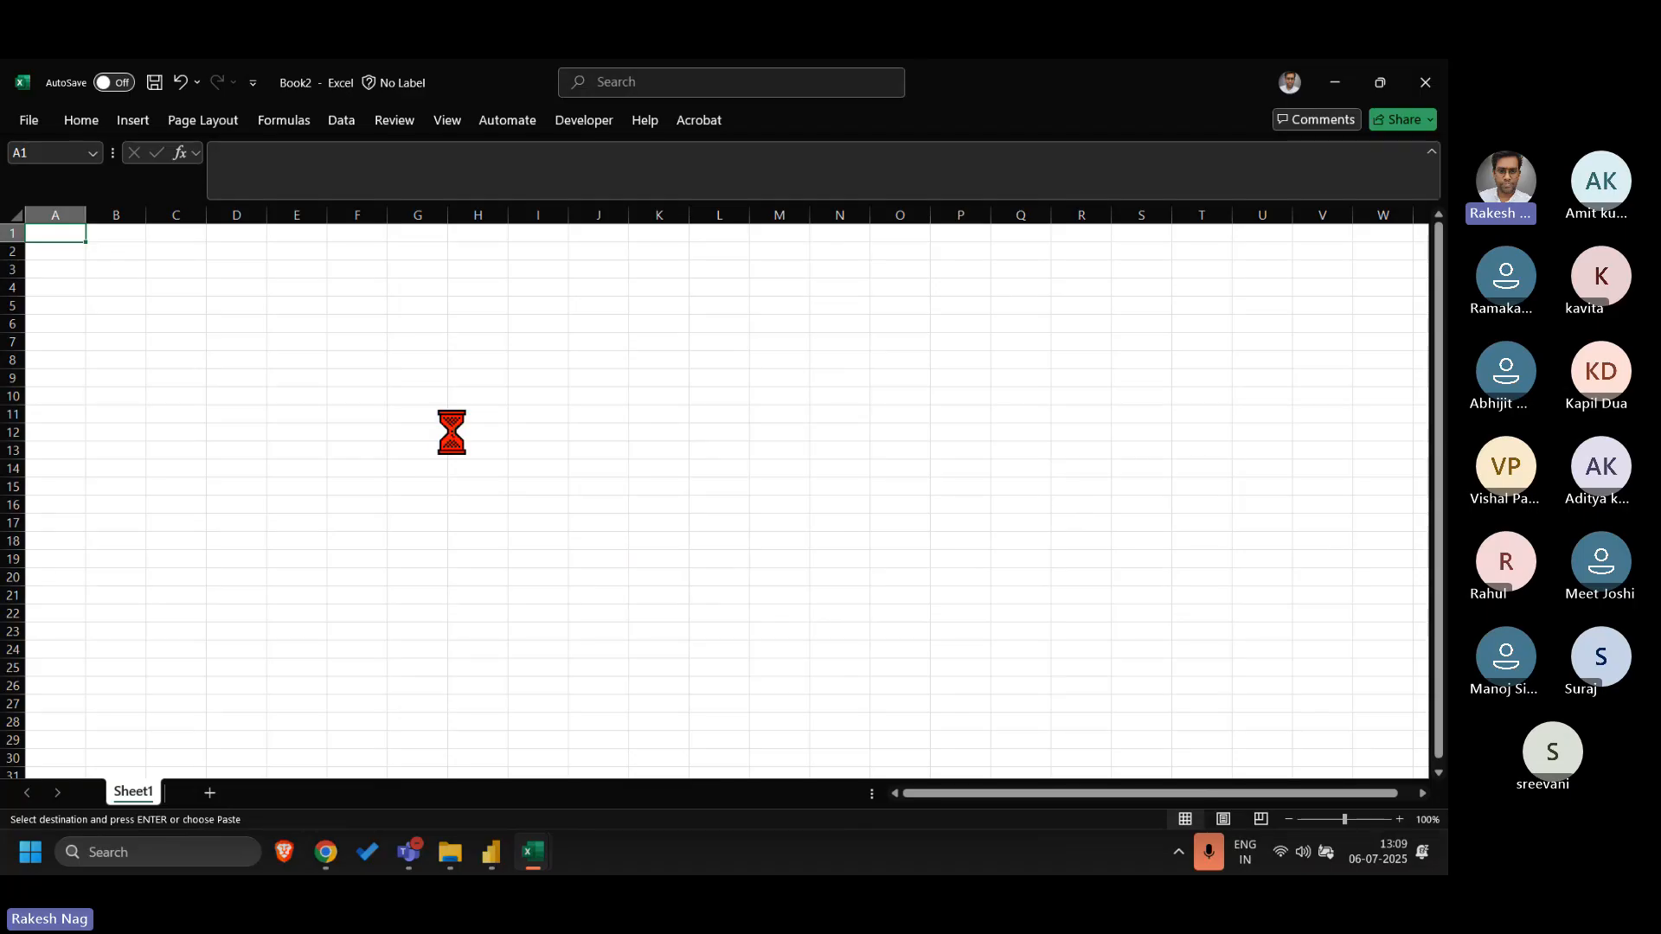
{"action": "key", "text": "ctrl+v"}
- Remove the duplicate values from the pasted Ship Mode column, treating the first row as a header
{"action": "key", "text": "alt"}
{"action": "key", "text": "a"}
{"action": "key", "text": "m"}
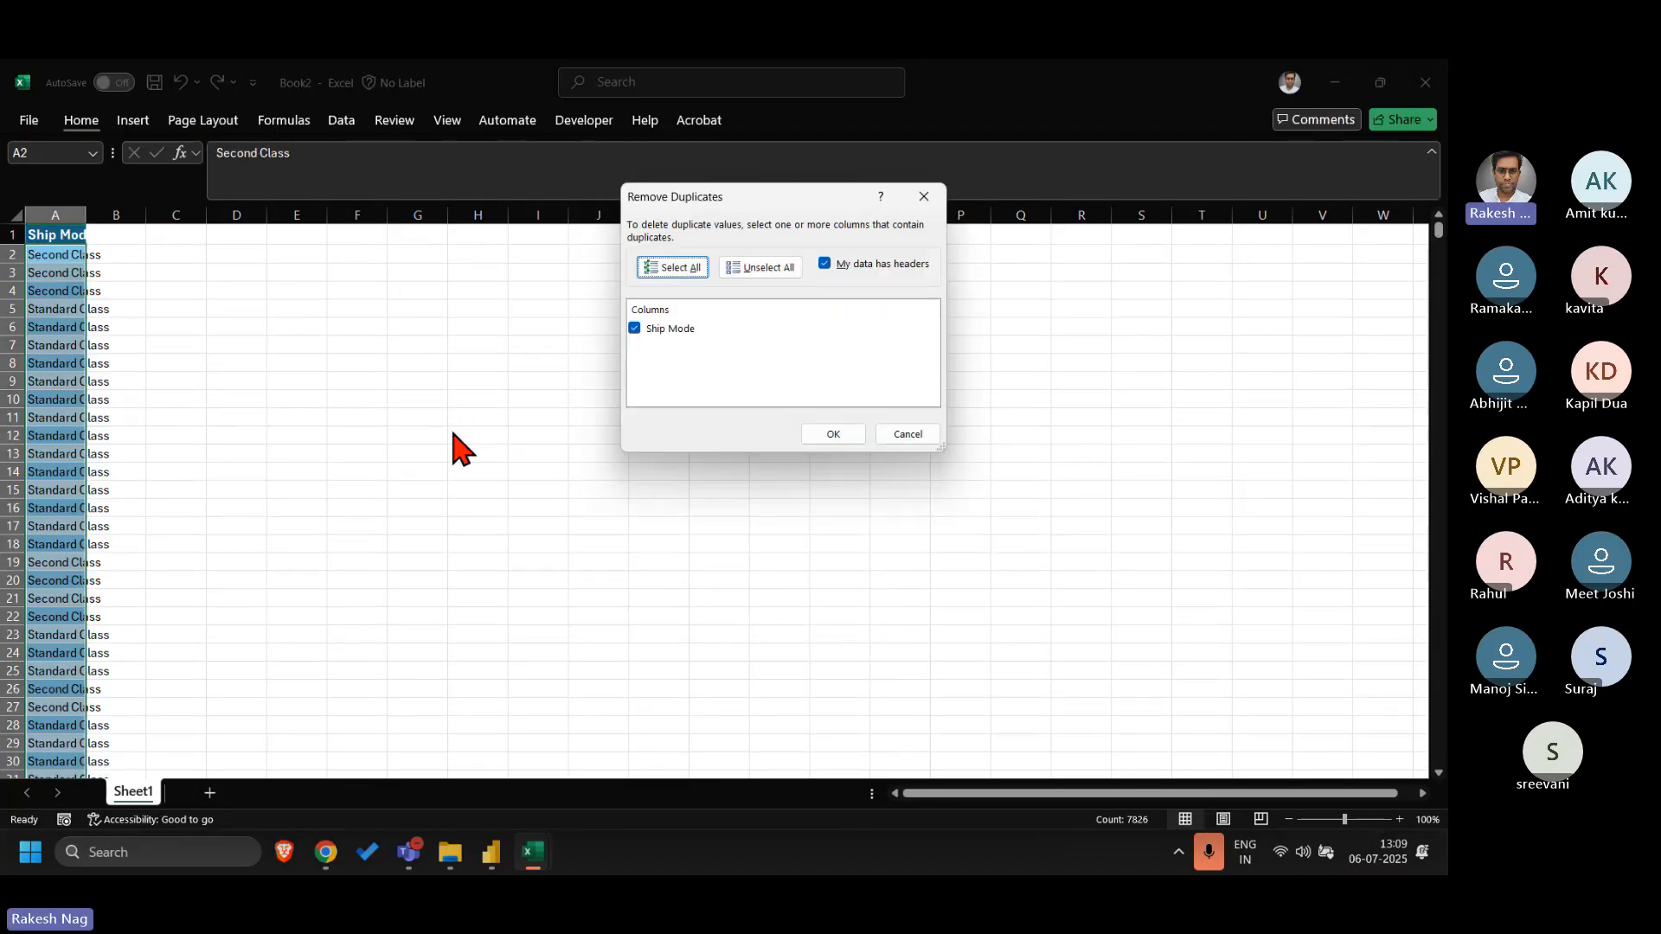
{"action": "left_click", "coordinate": [832, 434]}
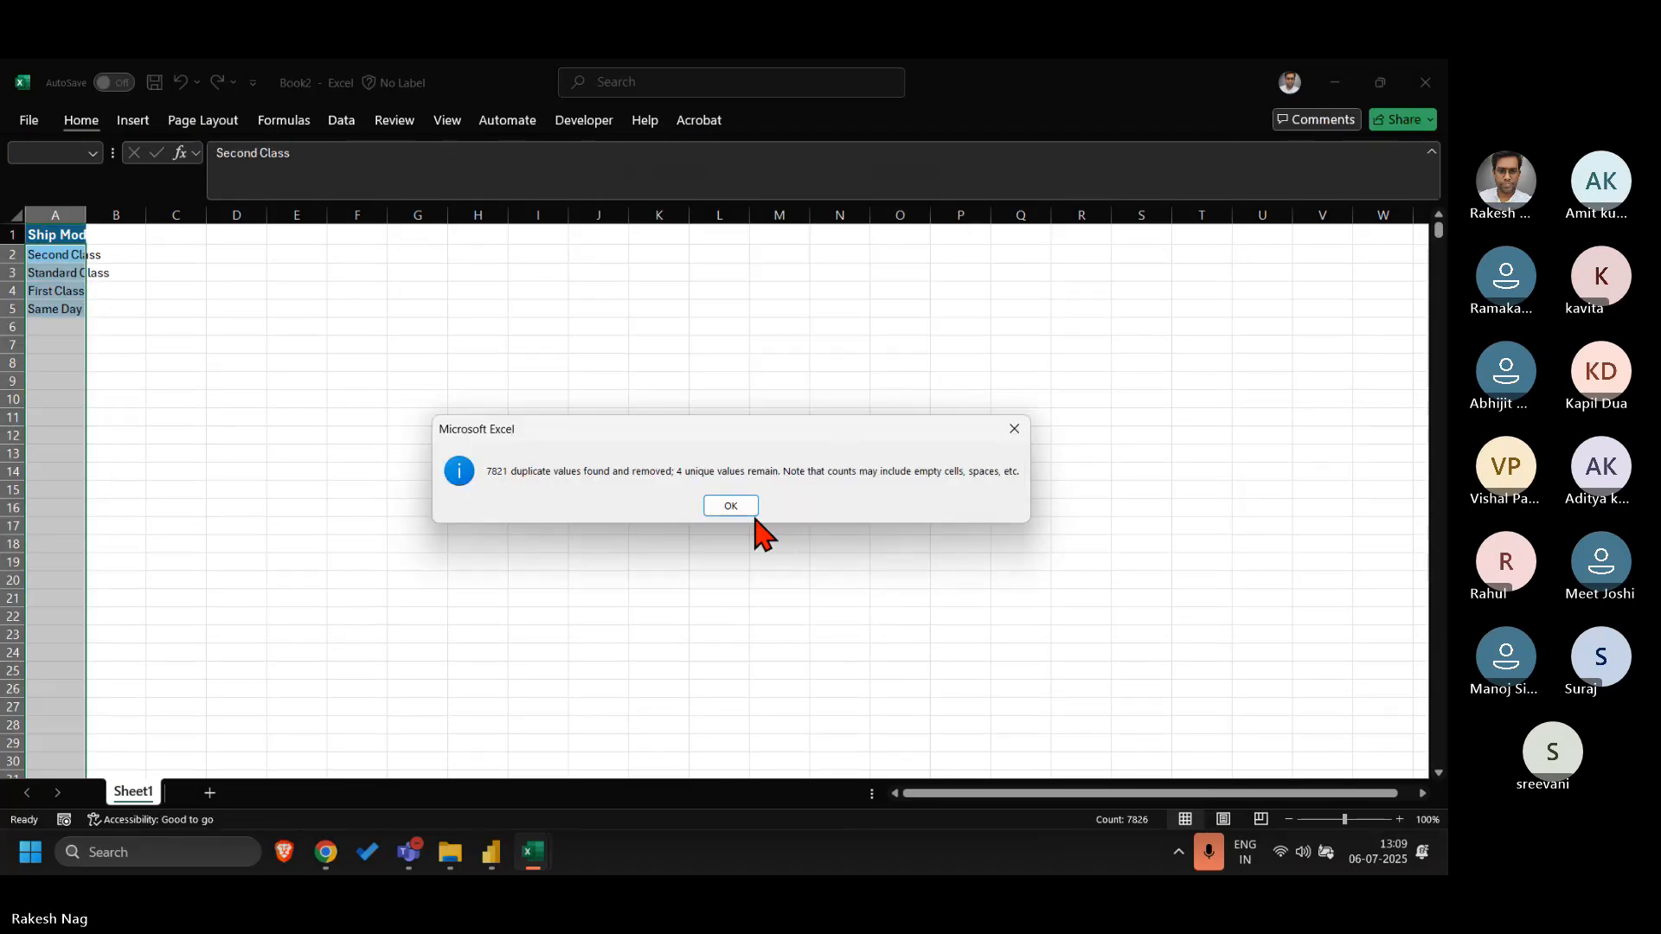
{"action": "left_click", "coordinate": [744, 508]}
- Copy the unique Ship Mode list with its header to cell G5 and widen column G to fit the text
{"action": "key", "text": "ctrl+shift+Down"}
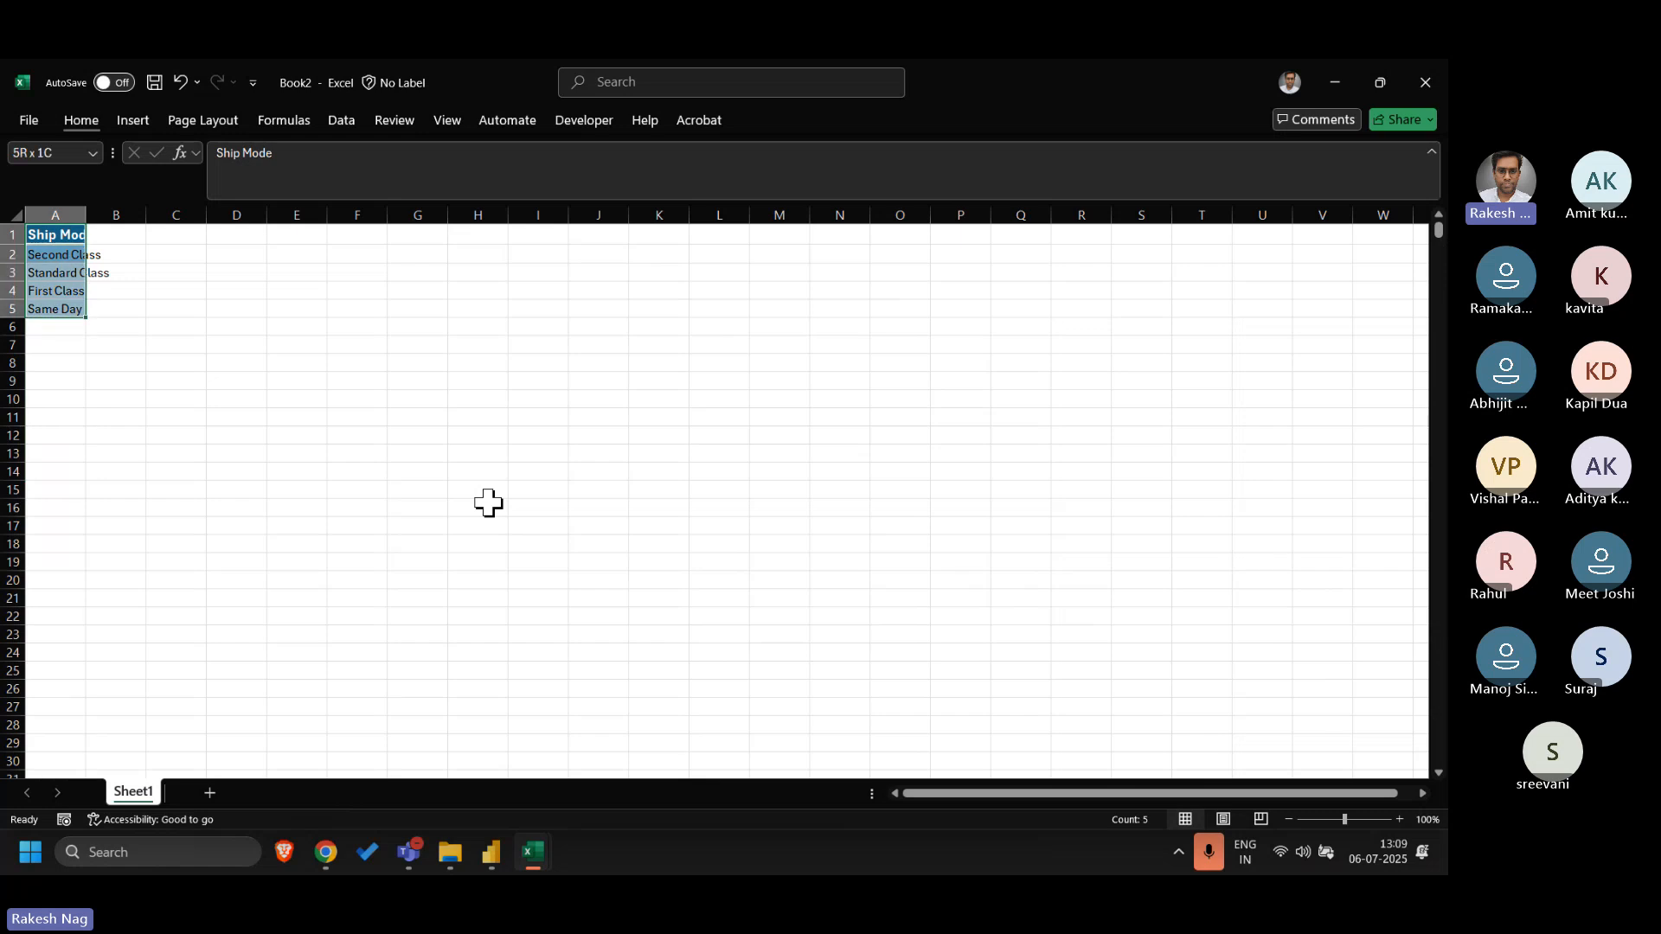
{"action": "key", "text": "ctrl+c"}
{"action": "left_click", "coordinate": [393, 308]}
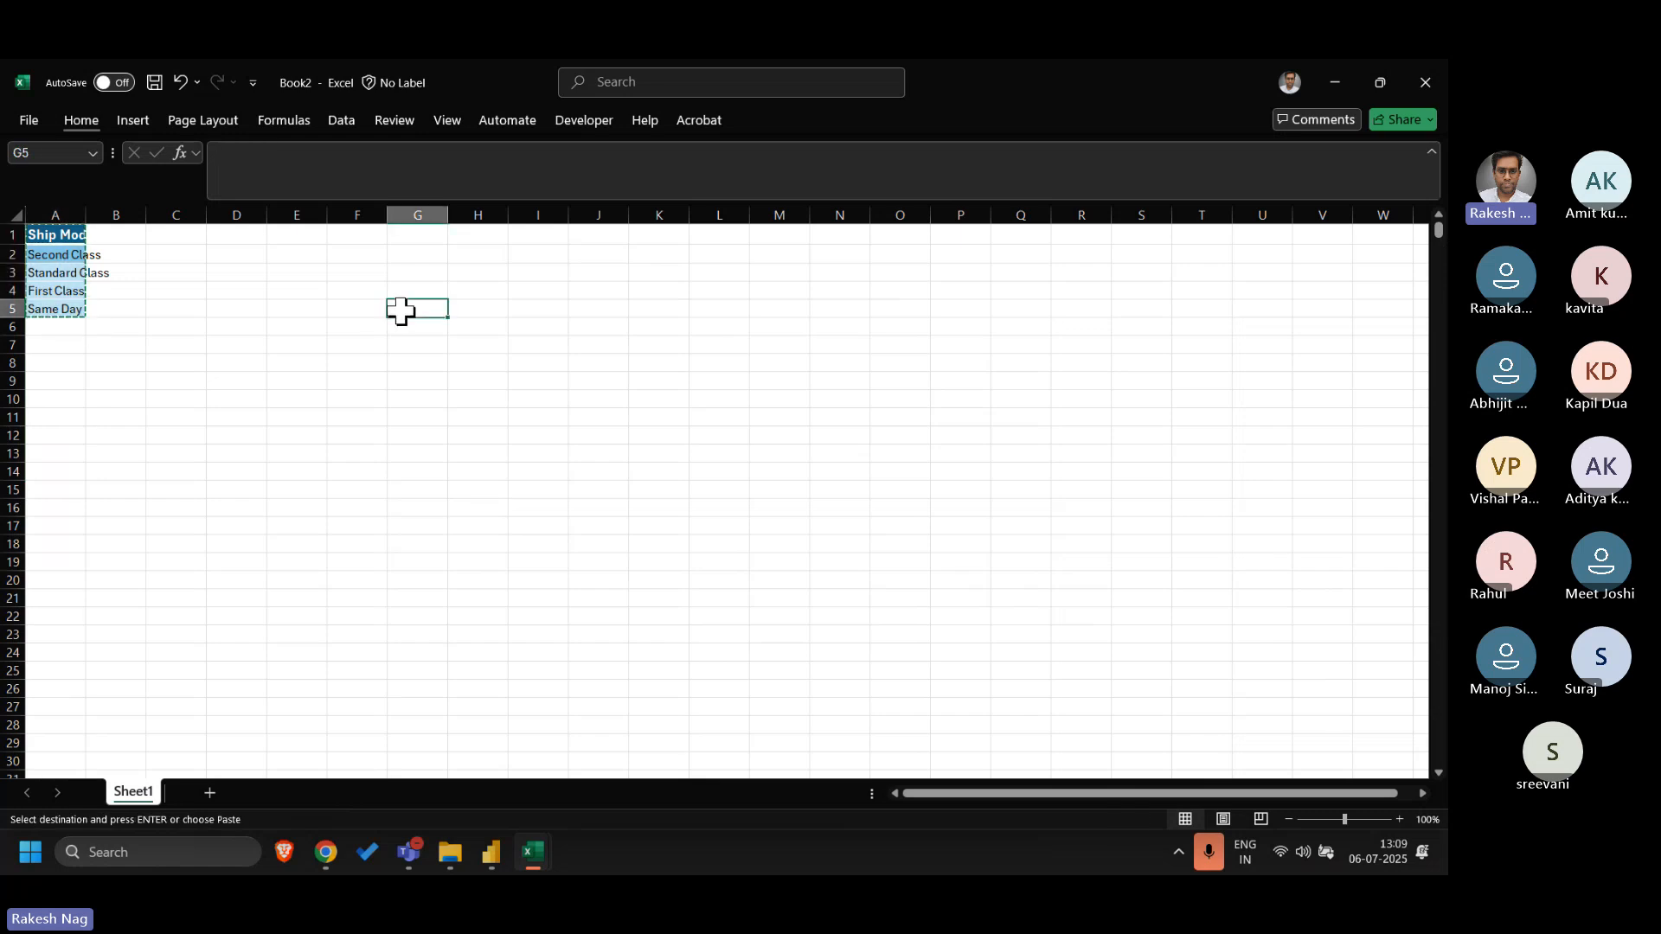
{"action": "key", "text": "ctrl+v"}
{"action": "scroll", "coordinate": [400, 309], "scroll_direction": "up", "scroll_amount": 5, "text": "ctrl"}
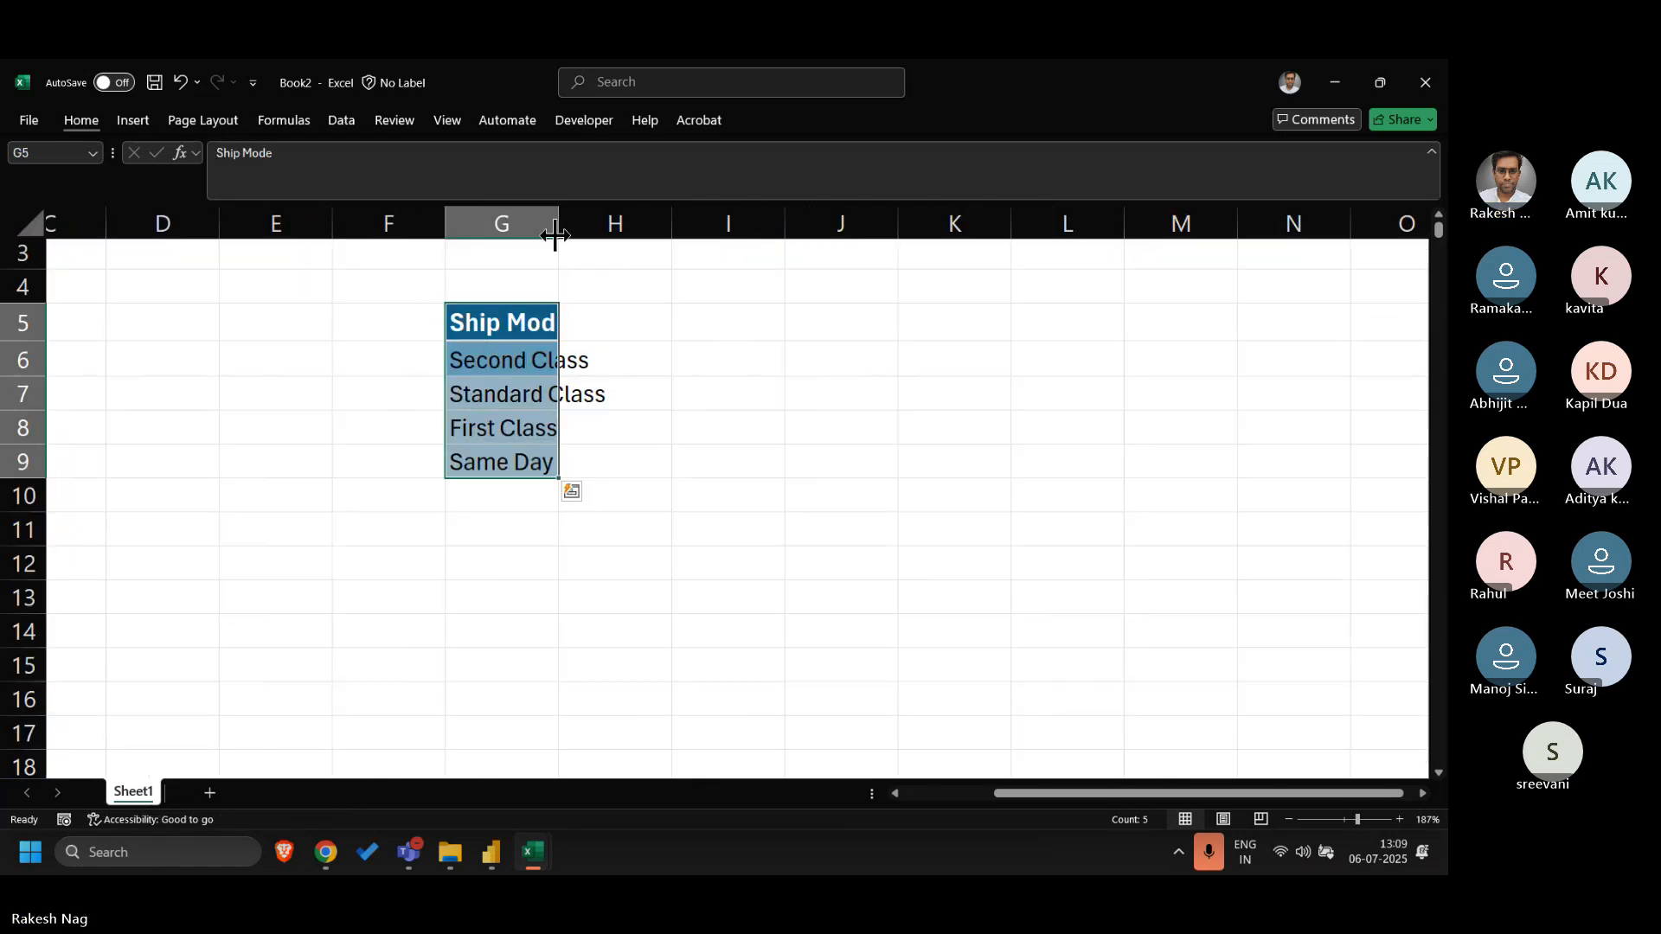
{"action": "left_click", "coordinate": [611, 351]}
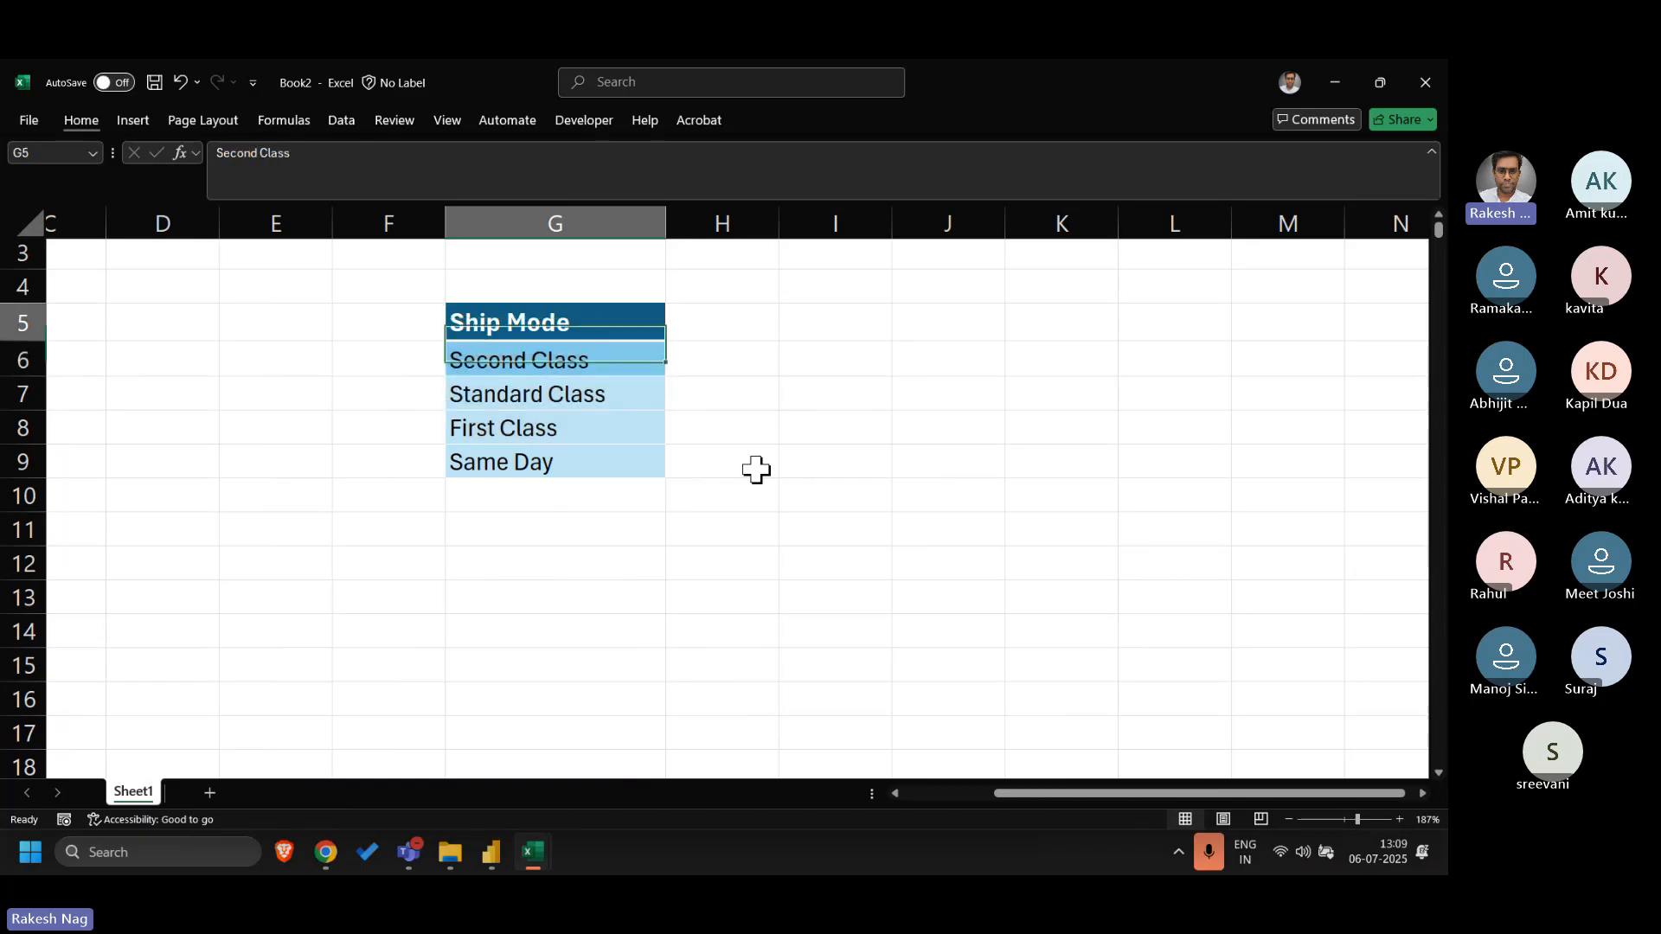
- Go through the unique Ship Mode entries in column G to examine the values under the header
{"action": "key", "text": "Up"}
{"action": "key", "text": "Down"}
{"action": "key", "text": "Down"}
{"action": "key", "text": "Down"}
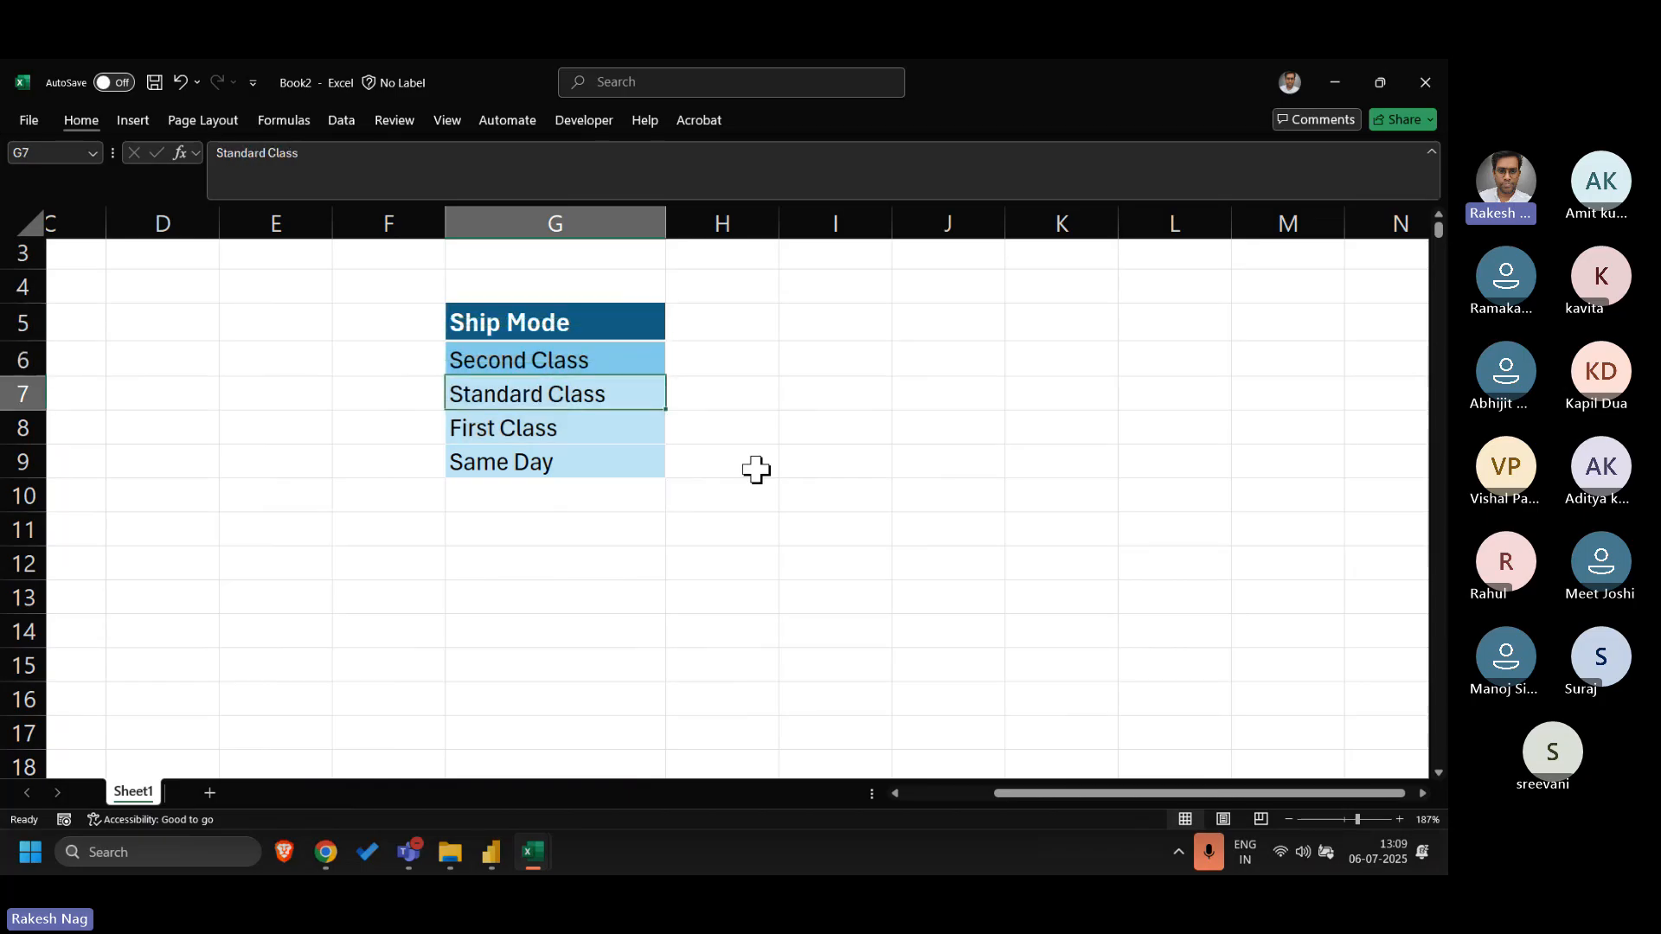
{"action": "key", "text": "Up"}
{"action": "key", "text": "Up"}
{"action": "key", "text": "Up"}
{"action": "key", "text": "Up"}
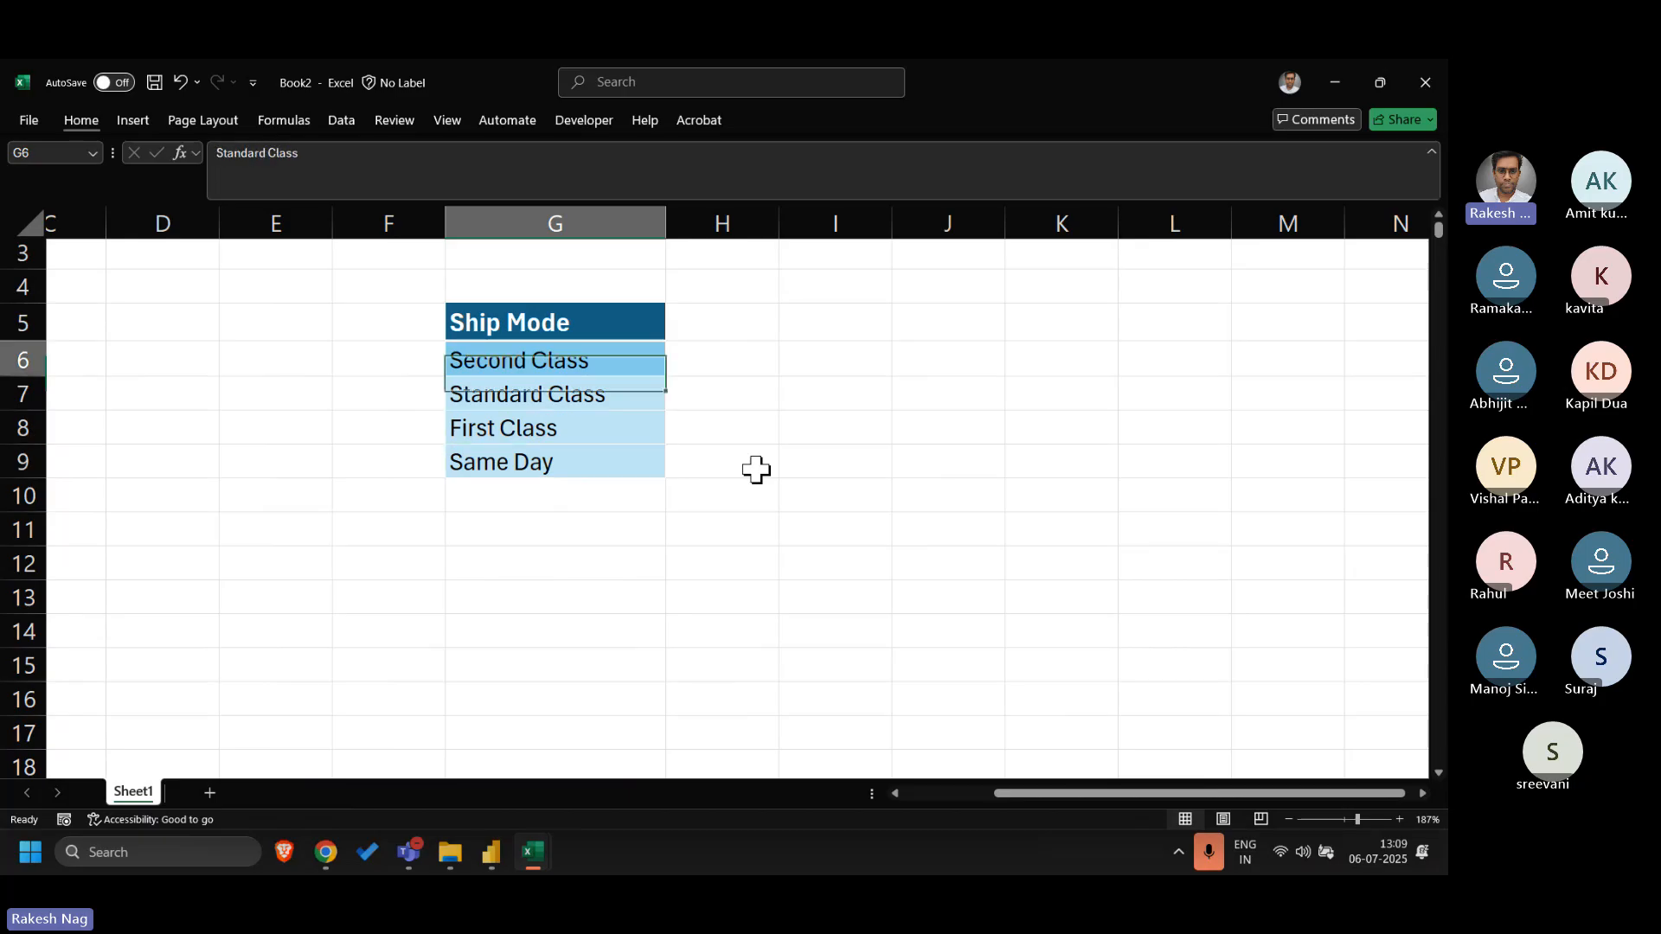
- Enter the header Segment in cell H5 beside the Ship Mode header
{"action": "key", "text": "Right"}
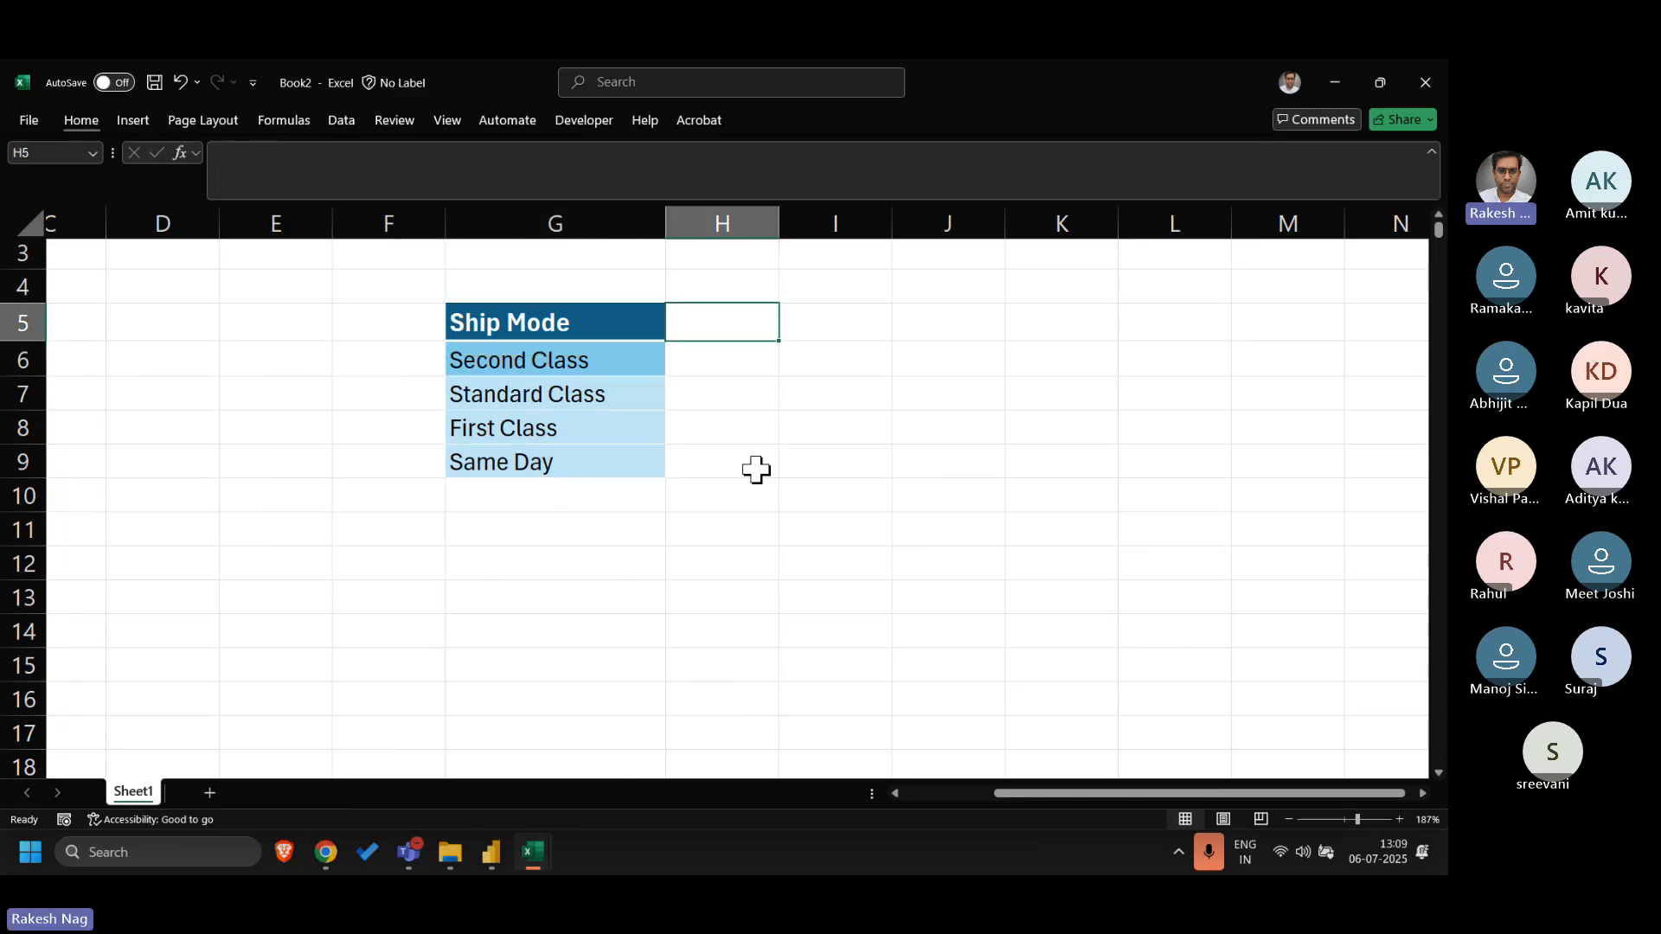
{"action": "type", "text": "Sege"}
{"action": "key", "text": "BackSpace"}
{"action": "type", "text": "m"}
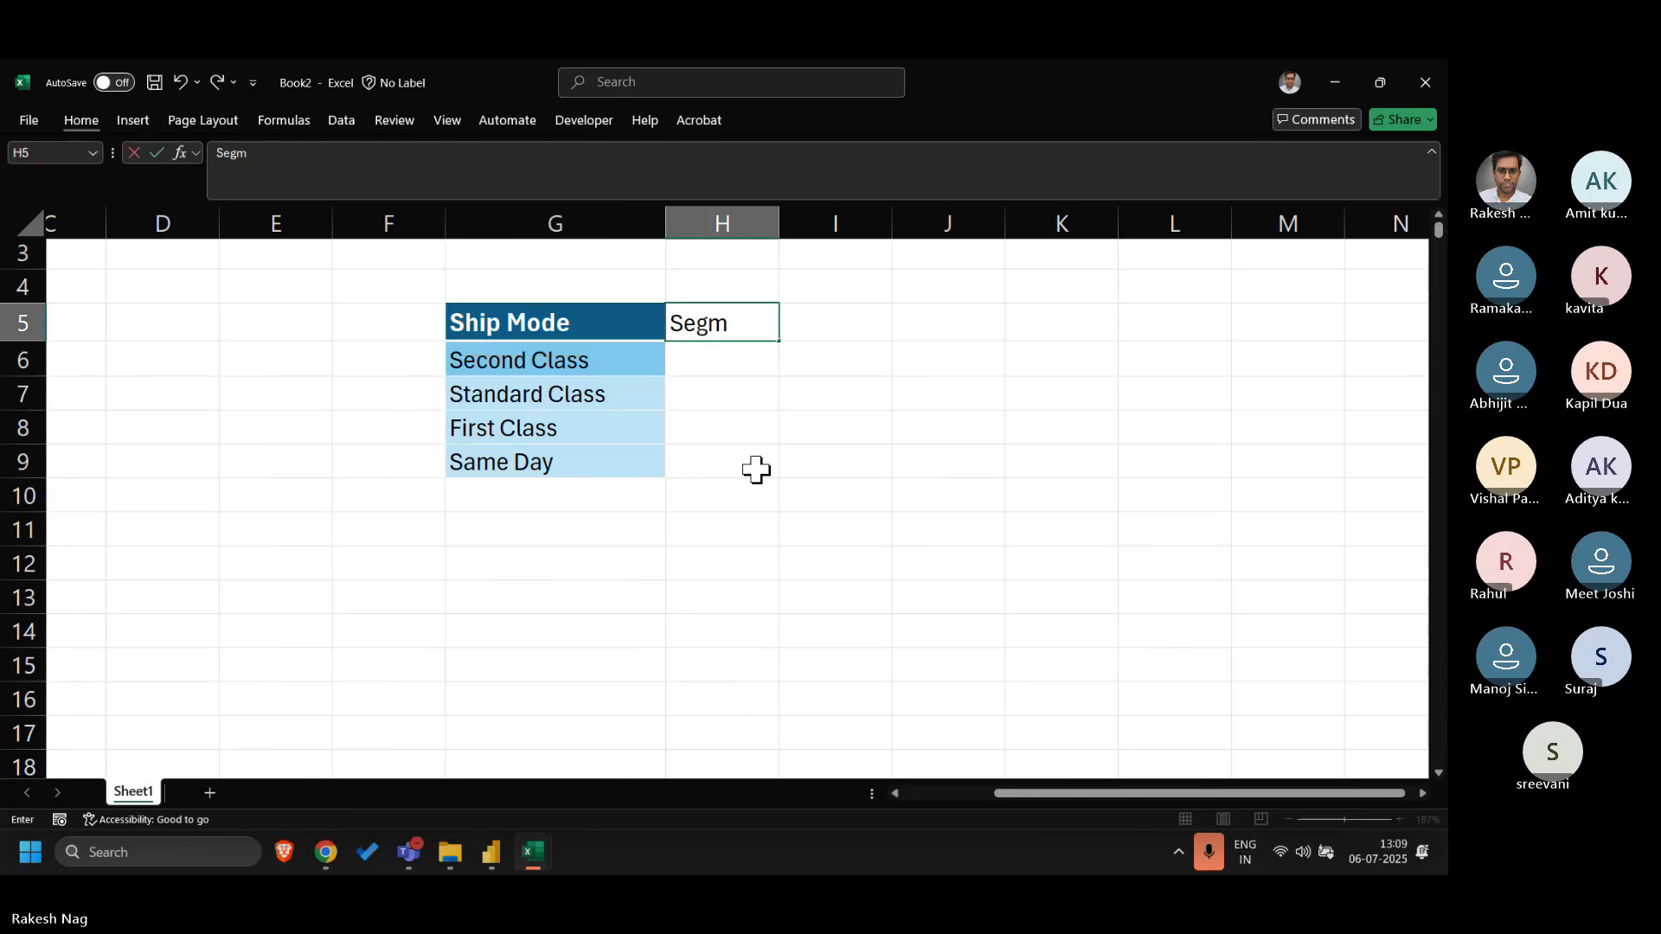
{"action": "type", "text": "ent"}
{"action": "key", "text": "Return"}
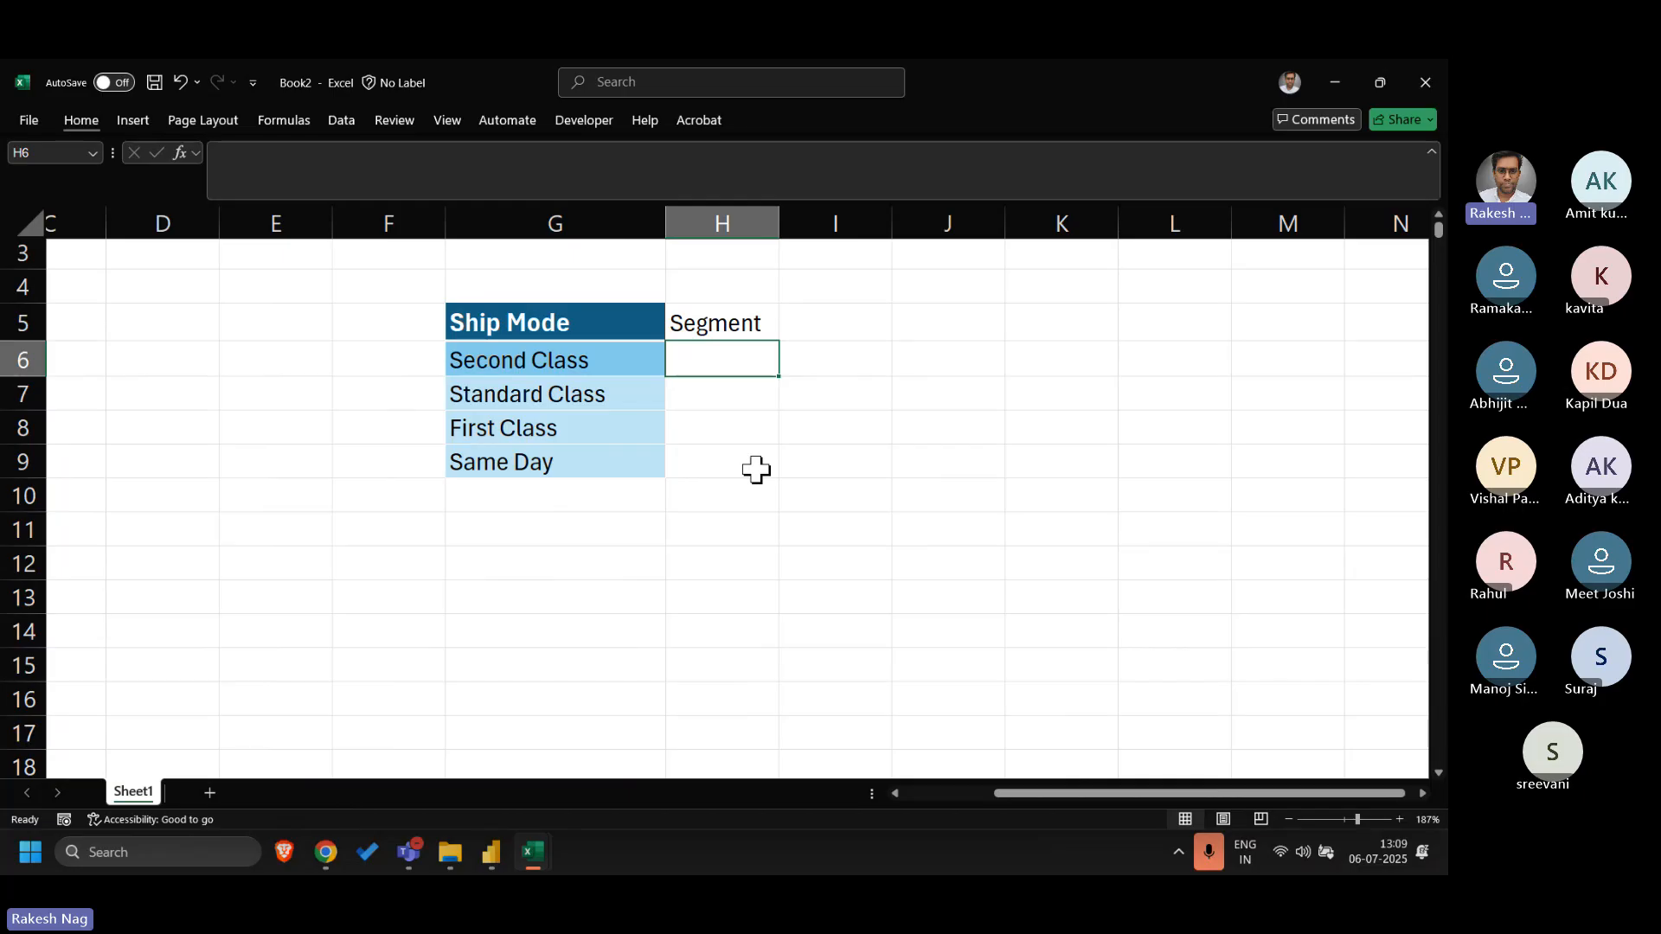
- Enter null in H6 and fill it down to H9 so every Ship Mode row has a null Segment
{"action": "type", "text": "b"}
{"action": "key", "text": "BackSpace"}
{"action": "type", "text": "null"}
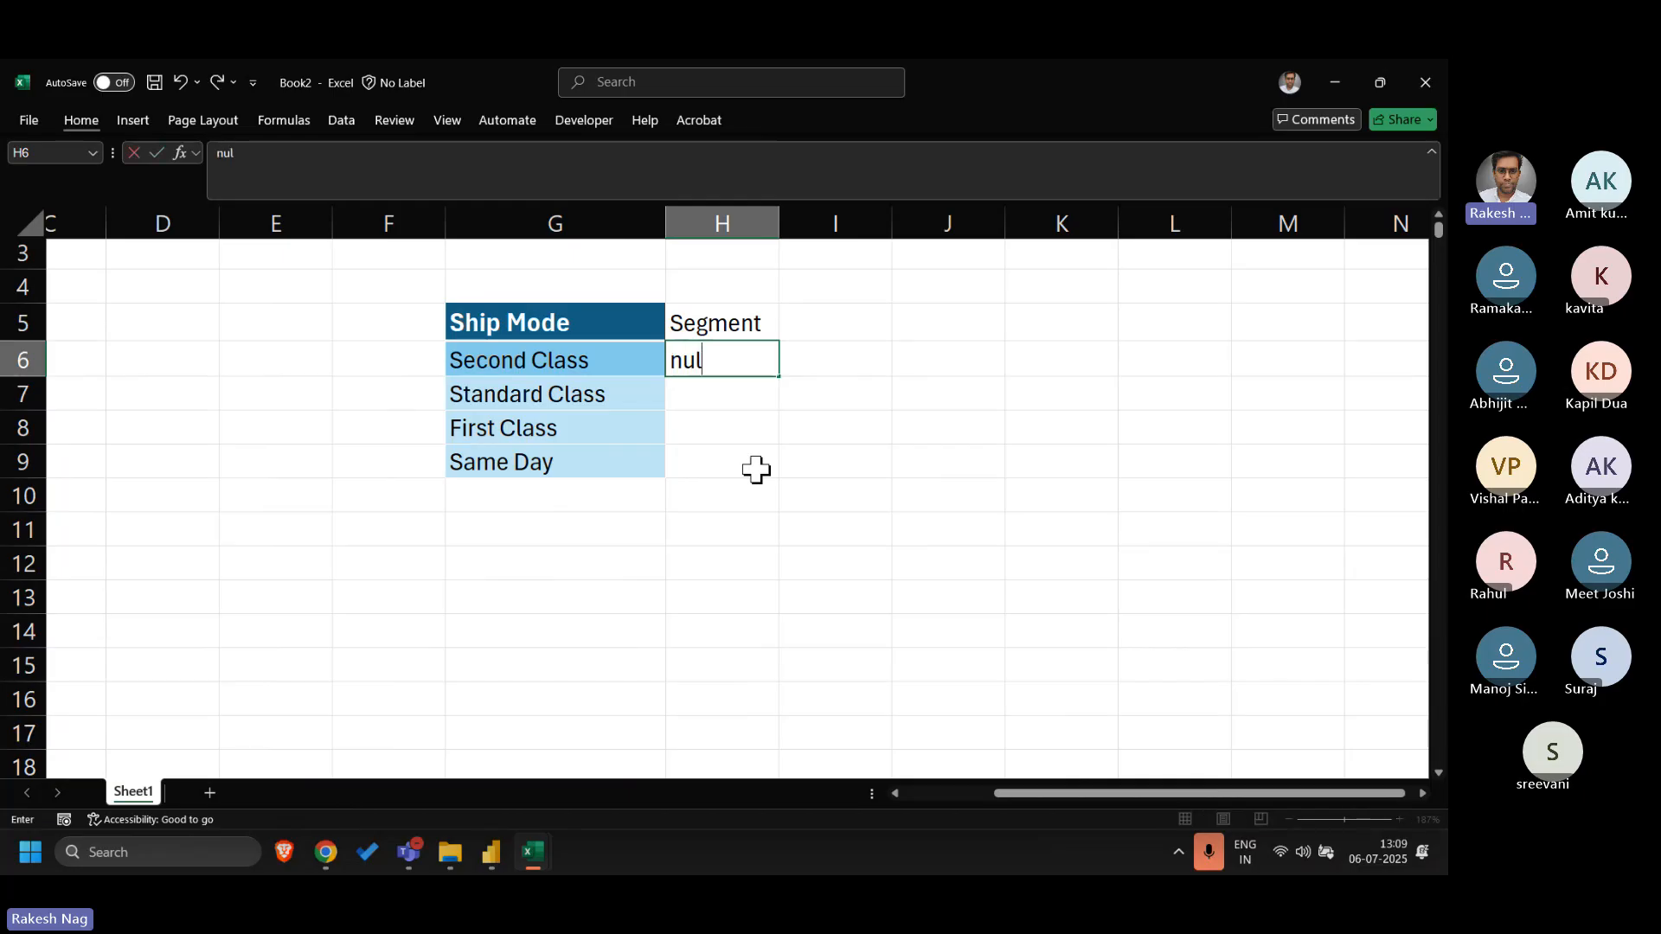
{"action": "key", "text": "Return"}
{"action": "key", "text": "Up"}
{"action": "key", "text": "shift+Down"}
{"action": "key", "text": "shift+Down"}
{"action": "key", "text": "shift+Down"}
{"action": "key", "text": "ctrl+d"}
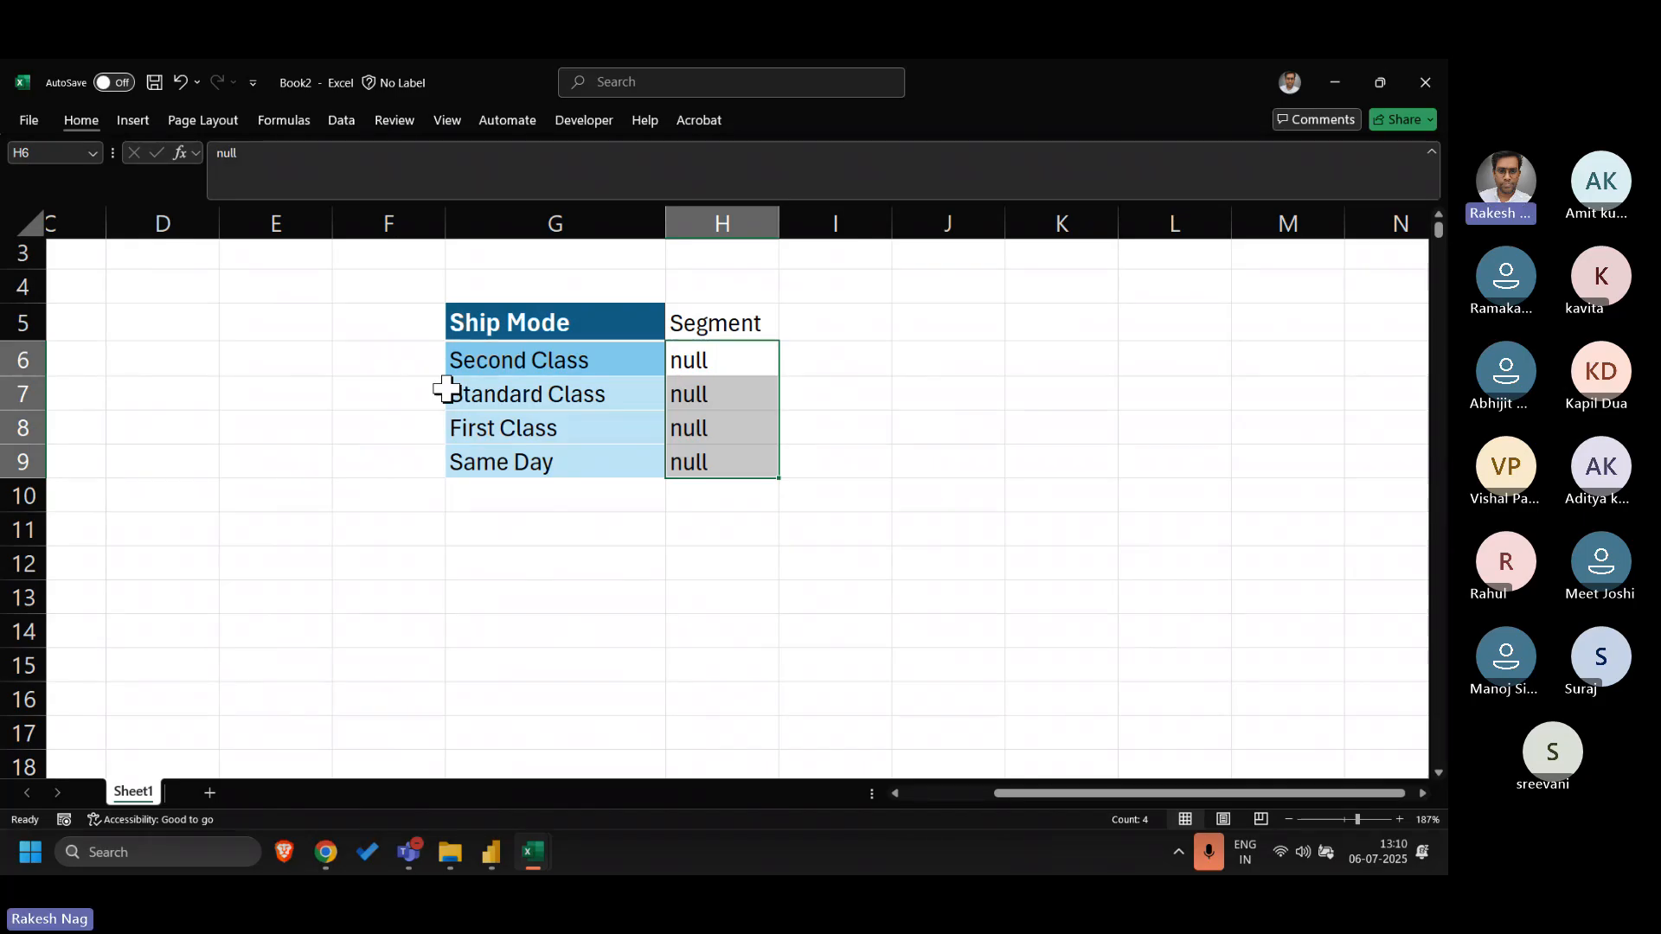
{"action": "left_click", "coordinate": [659, 535]}
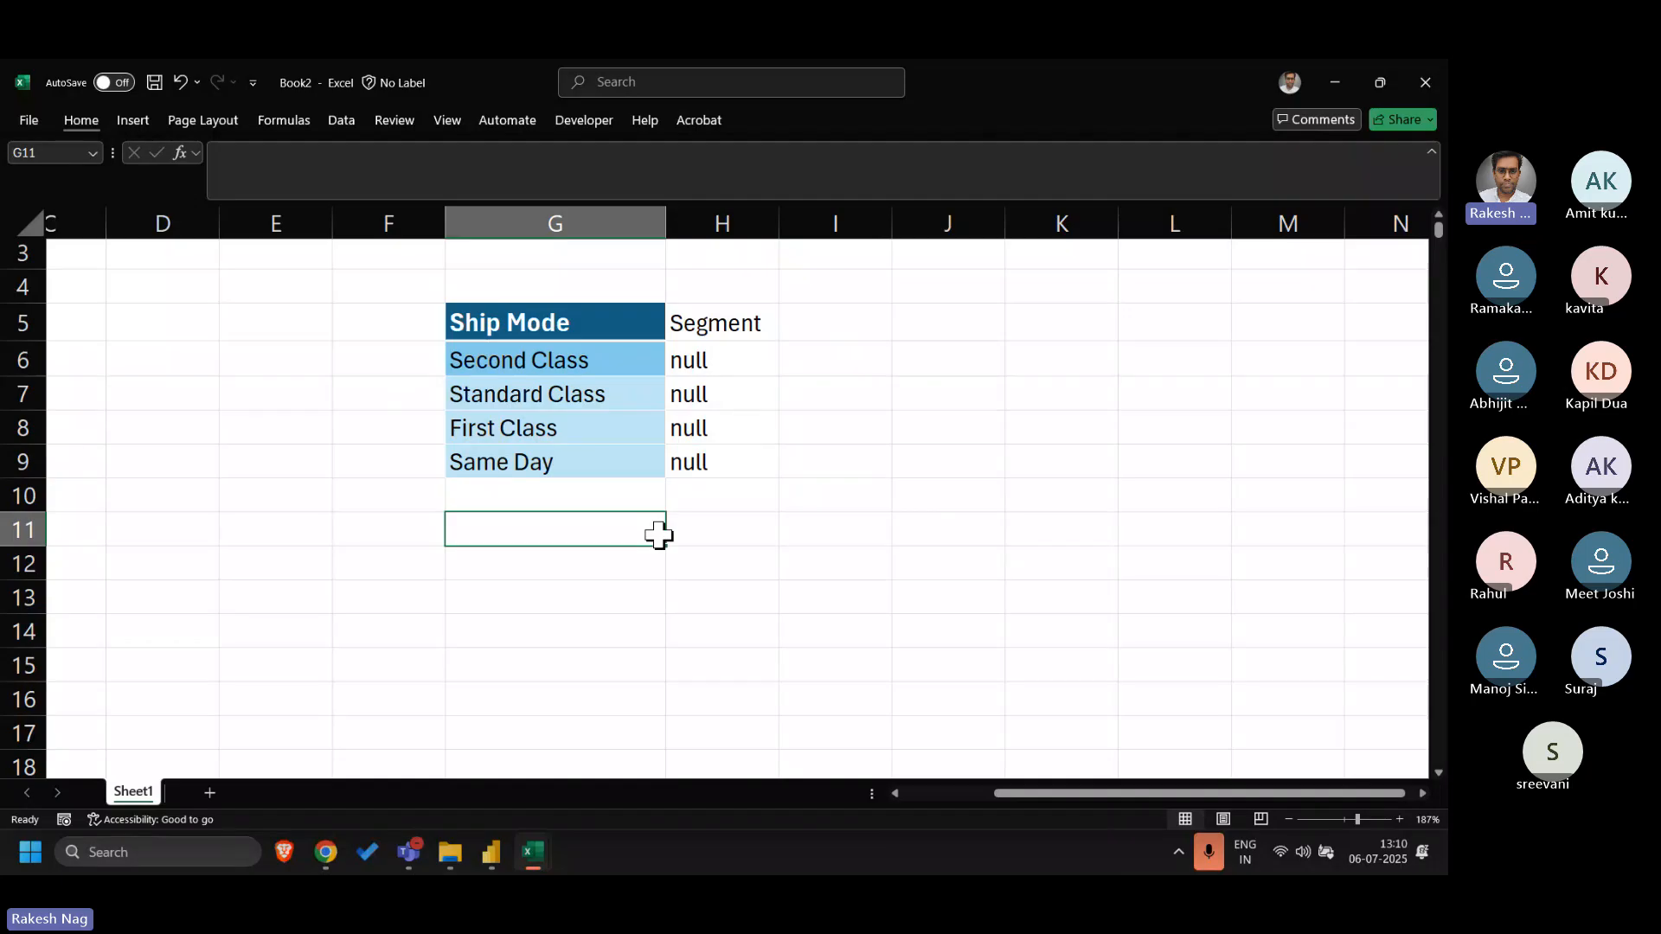
- Switch back to Power BI Desktop with the Dynamic RowCount formula open
{"action": "key", "text": "alt+Tab"}
{"action": "key", "text": "alt+Tab"}
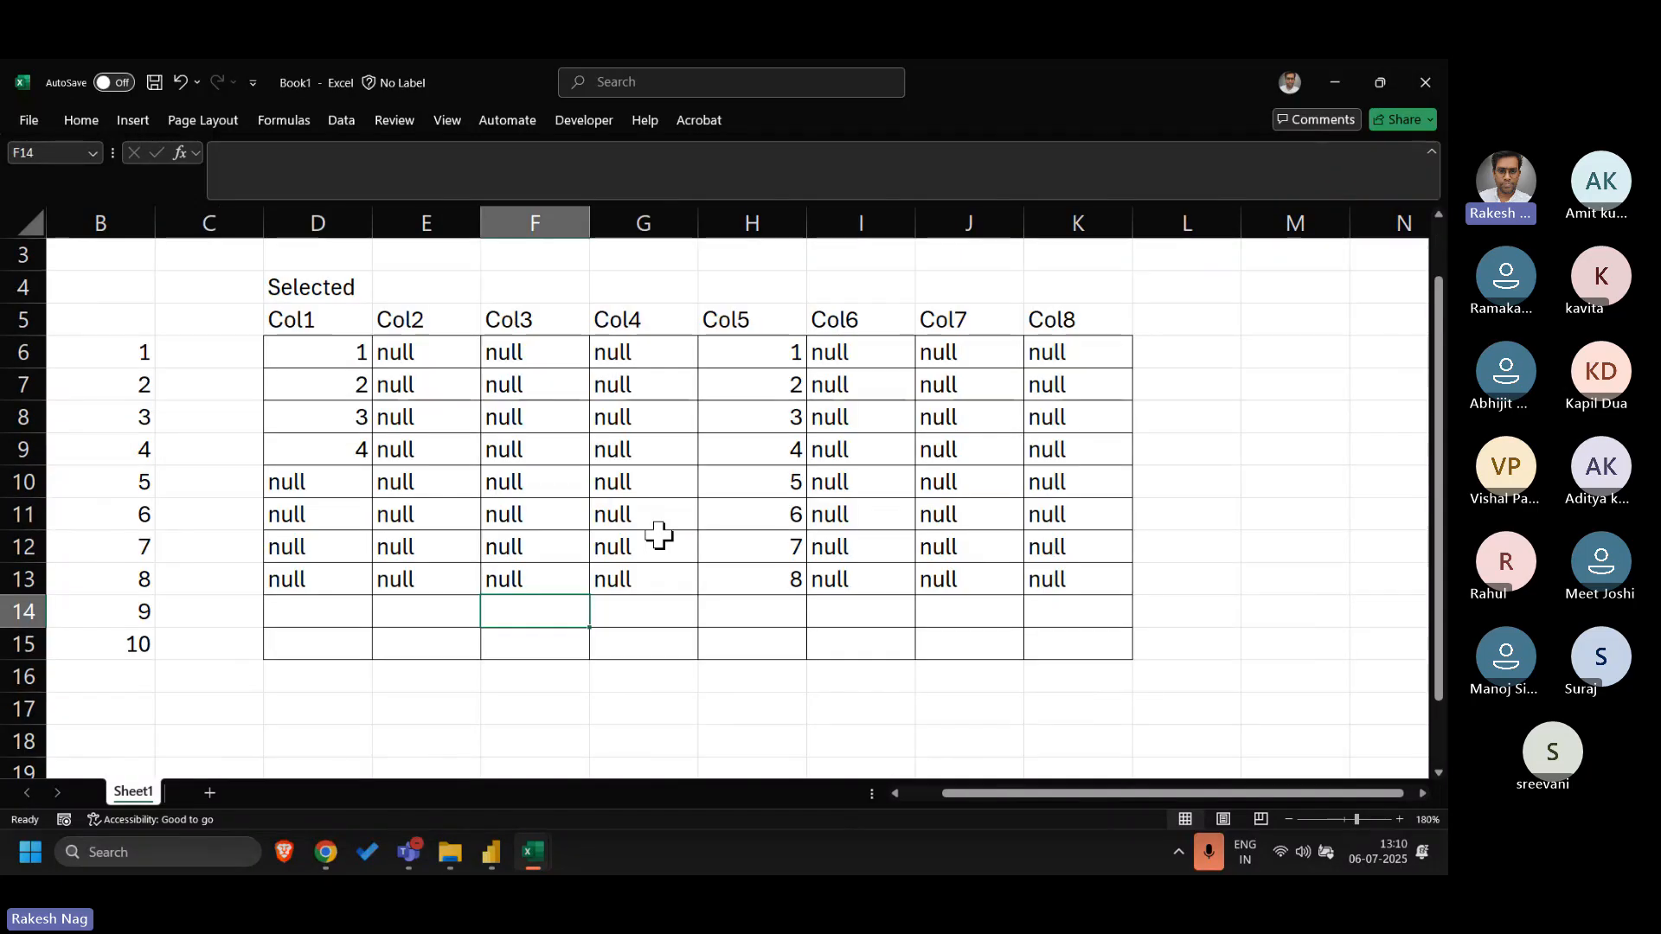
{"action": "key", "text": "alt+Tab"}
{"action": "key", "text": "alt+Tab"}
{"action": "key", "text": "alt+Tab"}
{"action": "key", "text": "alt+Tab"}
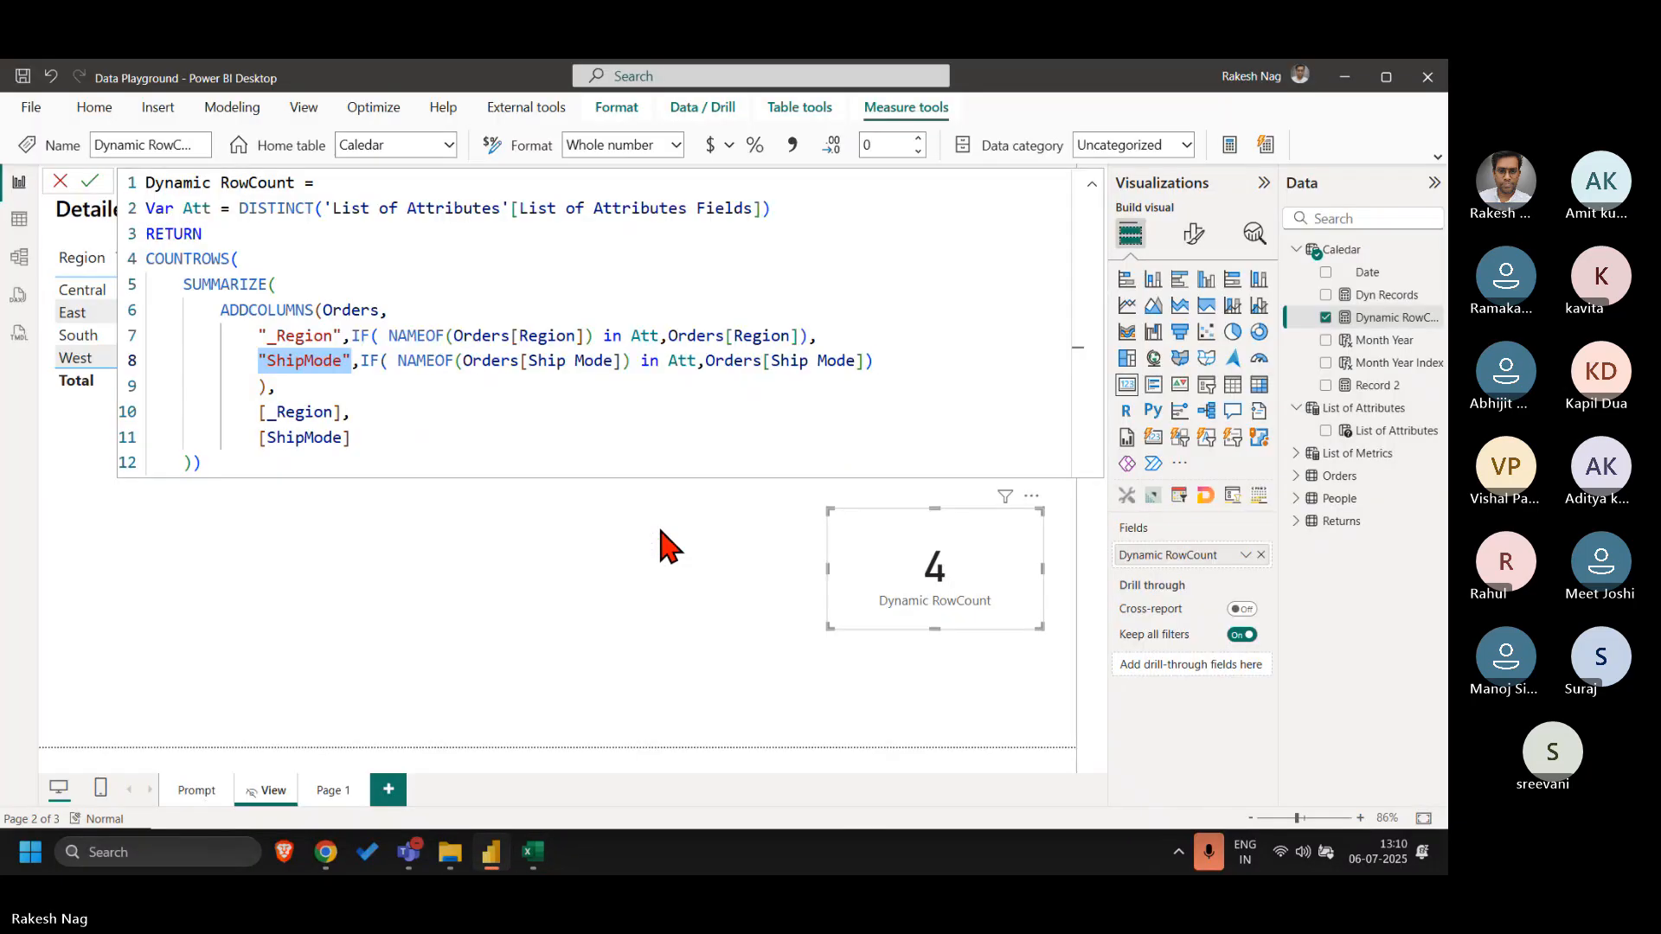
- Add a comma after the "ShipMode" definition and duplicate that line below it in ADDCOLUMNS, without a trailing comma
{"action": "left_click", "coordinate": [881, 360]}
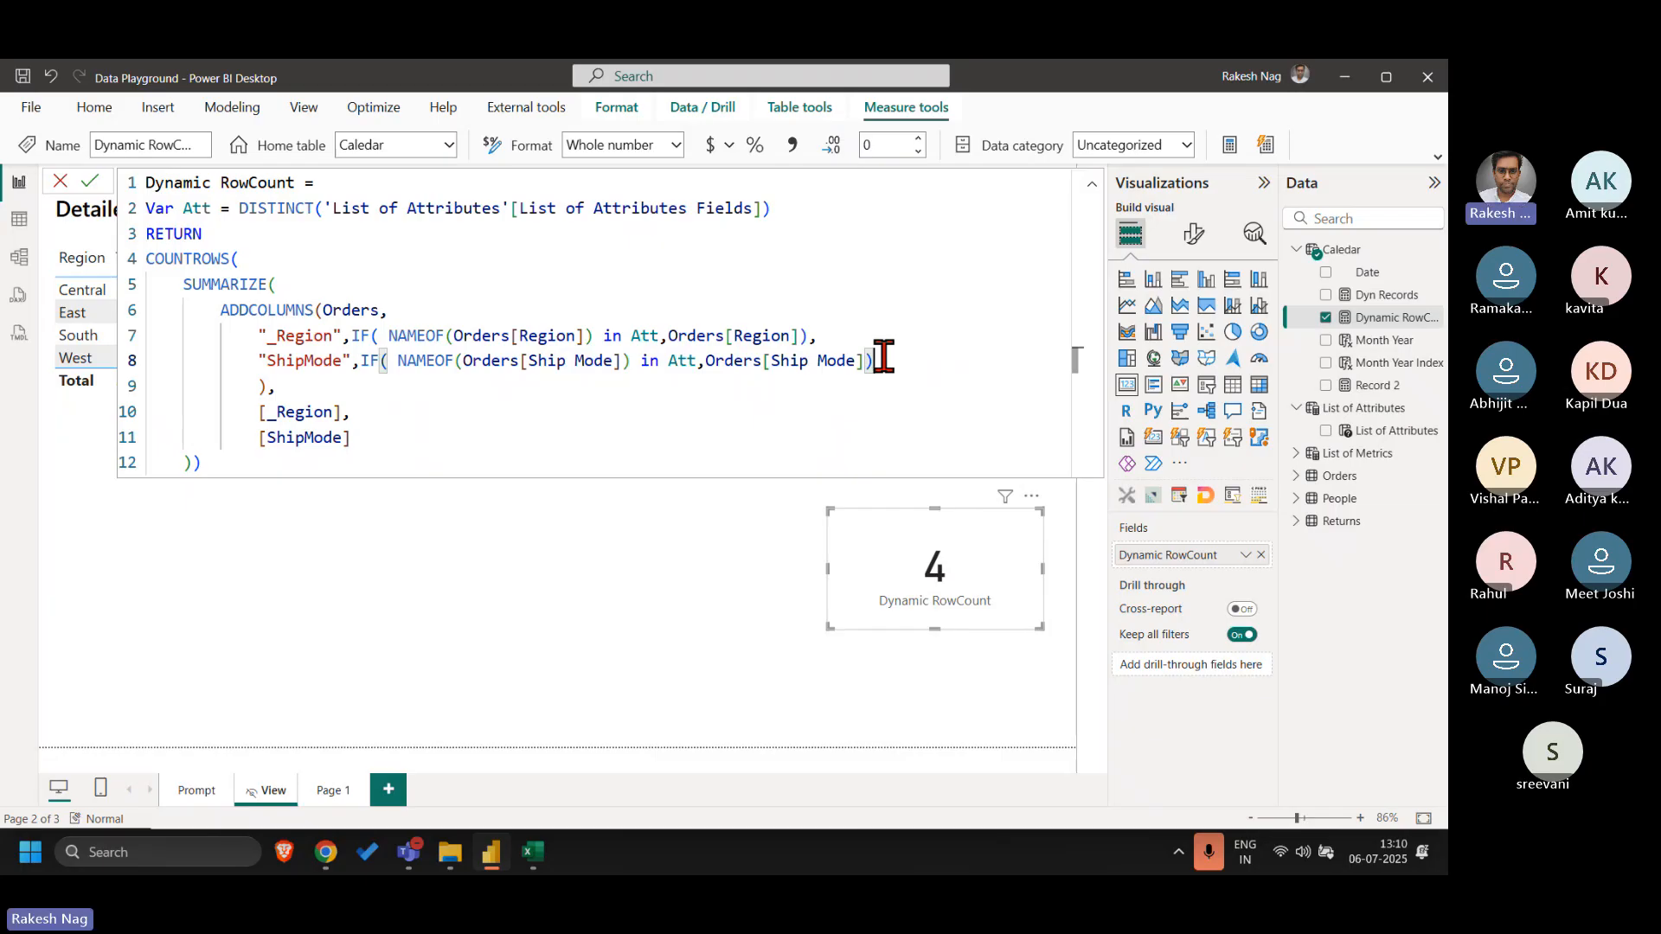
{"action": "type", "text": ","}
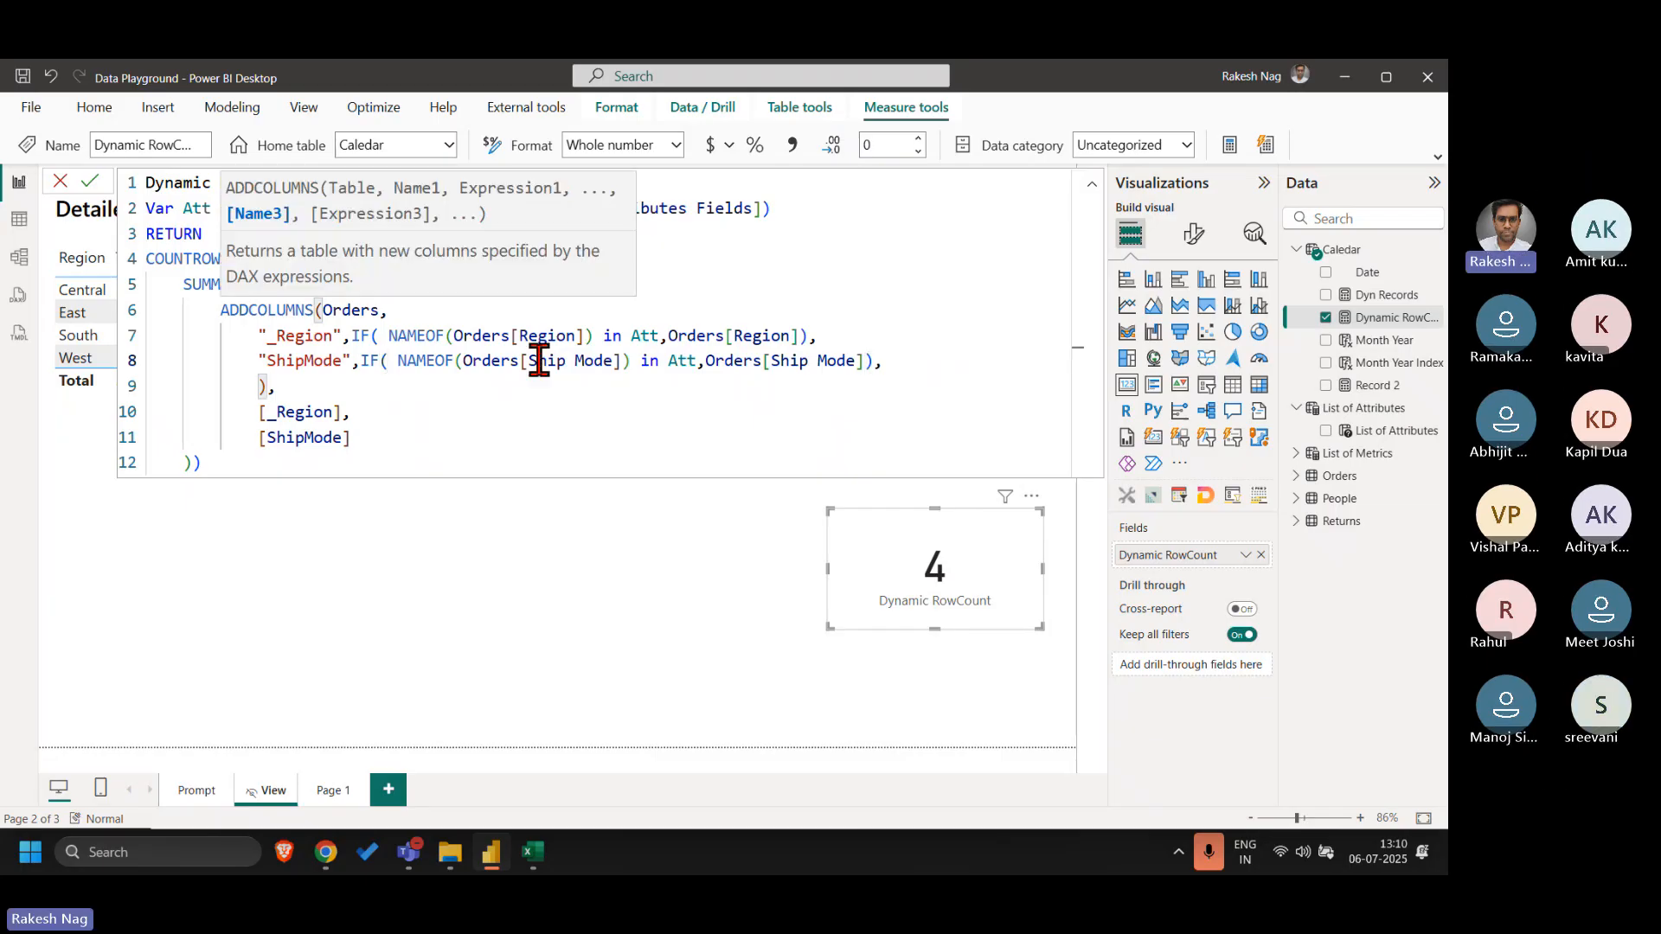
{"action": "left_click", "coordinate": [257, 360], "text": "shift"}
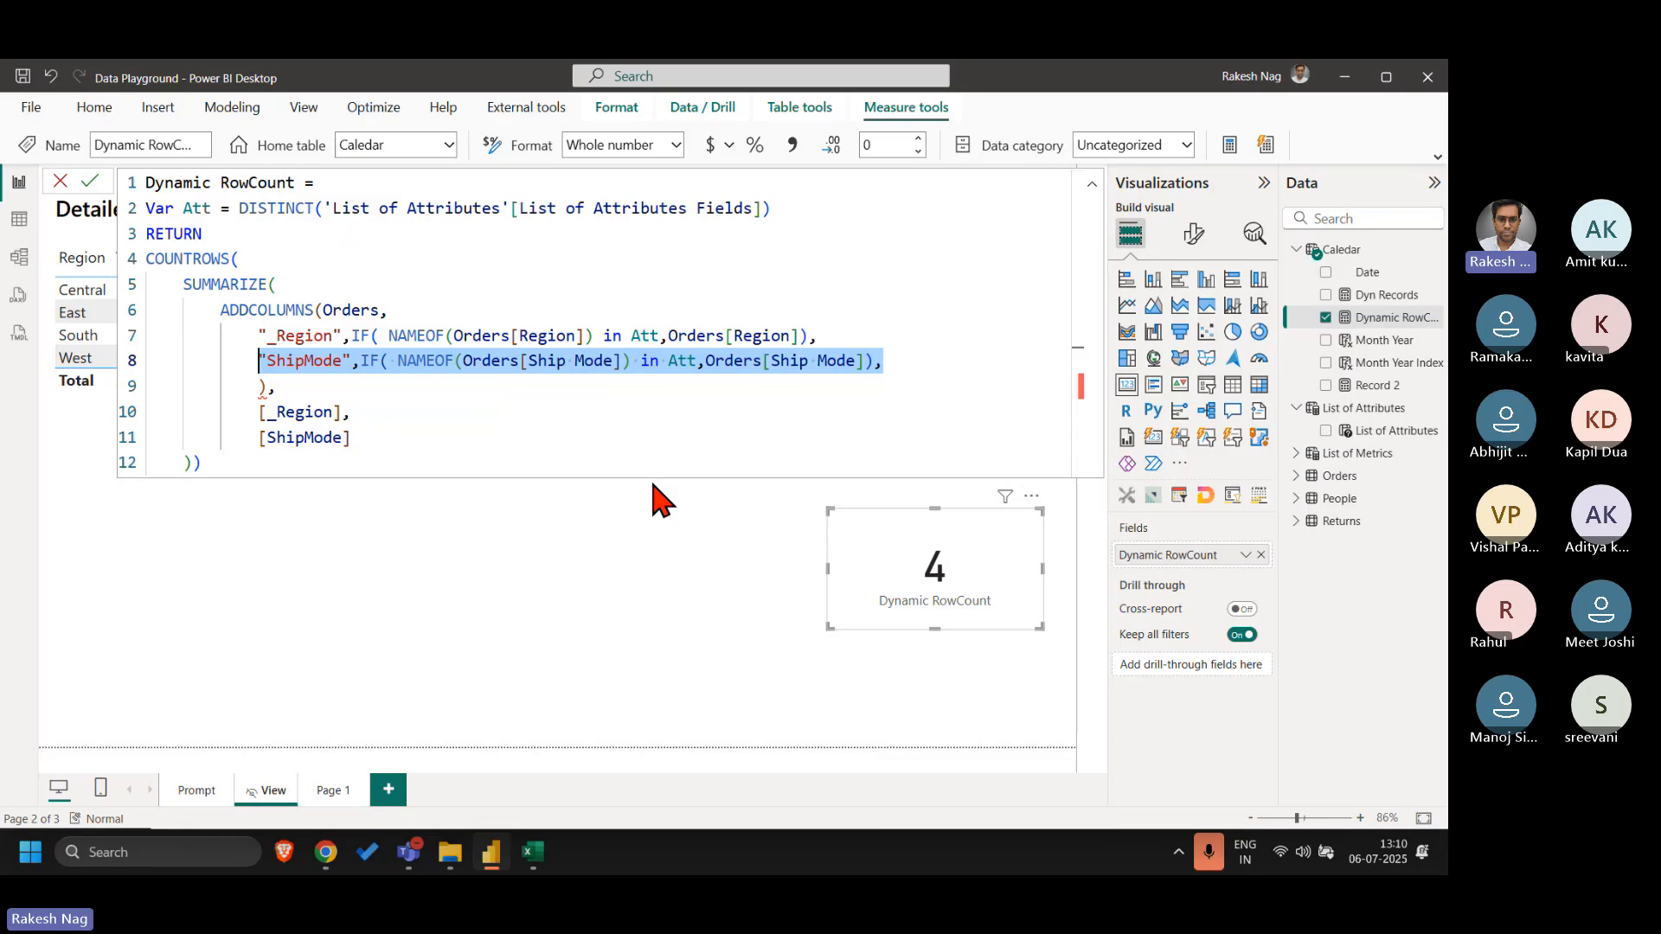
{"action": "key", "text": "ctrl+c"}
{"action": "key", "text": "End"}
{"action": "key", "text": "Return"}
{"action": "key", "text": "ctrl+v"}
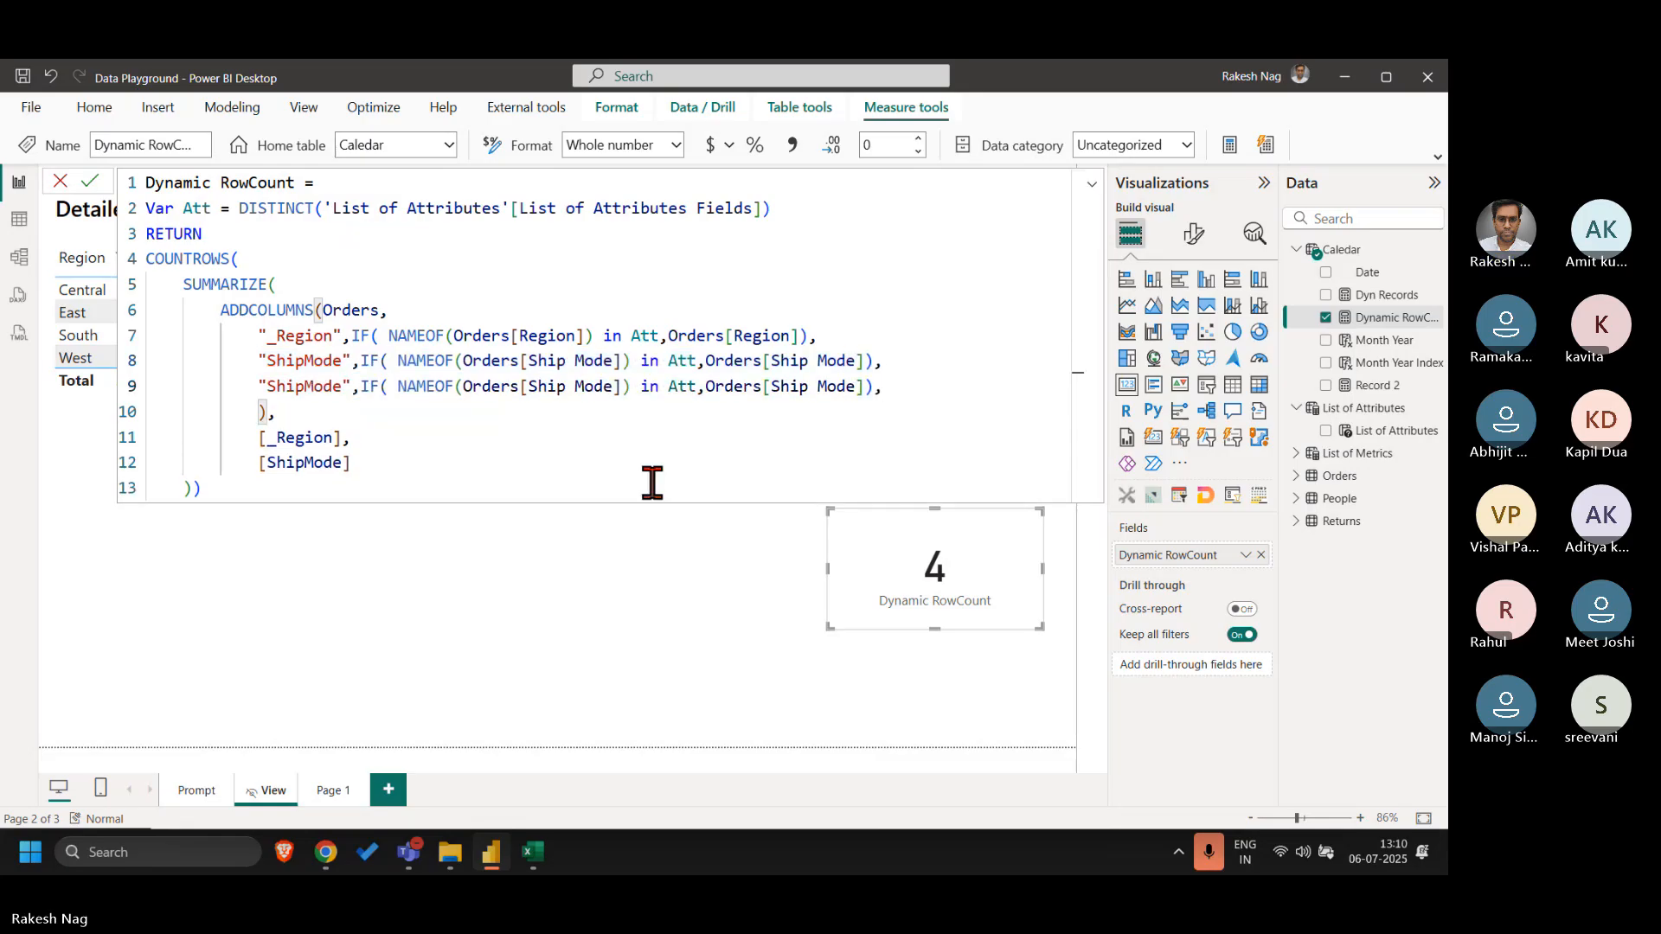
{"action": "key", "text": "BackSpace"}
- Rename the duplicated definition's new column to "_Segment"
{"action": "left_click", "coordinate": [343, 386]}
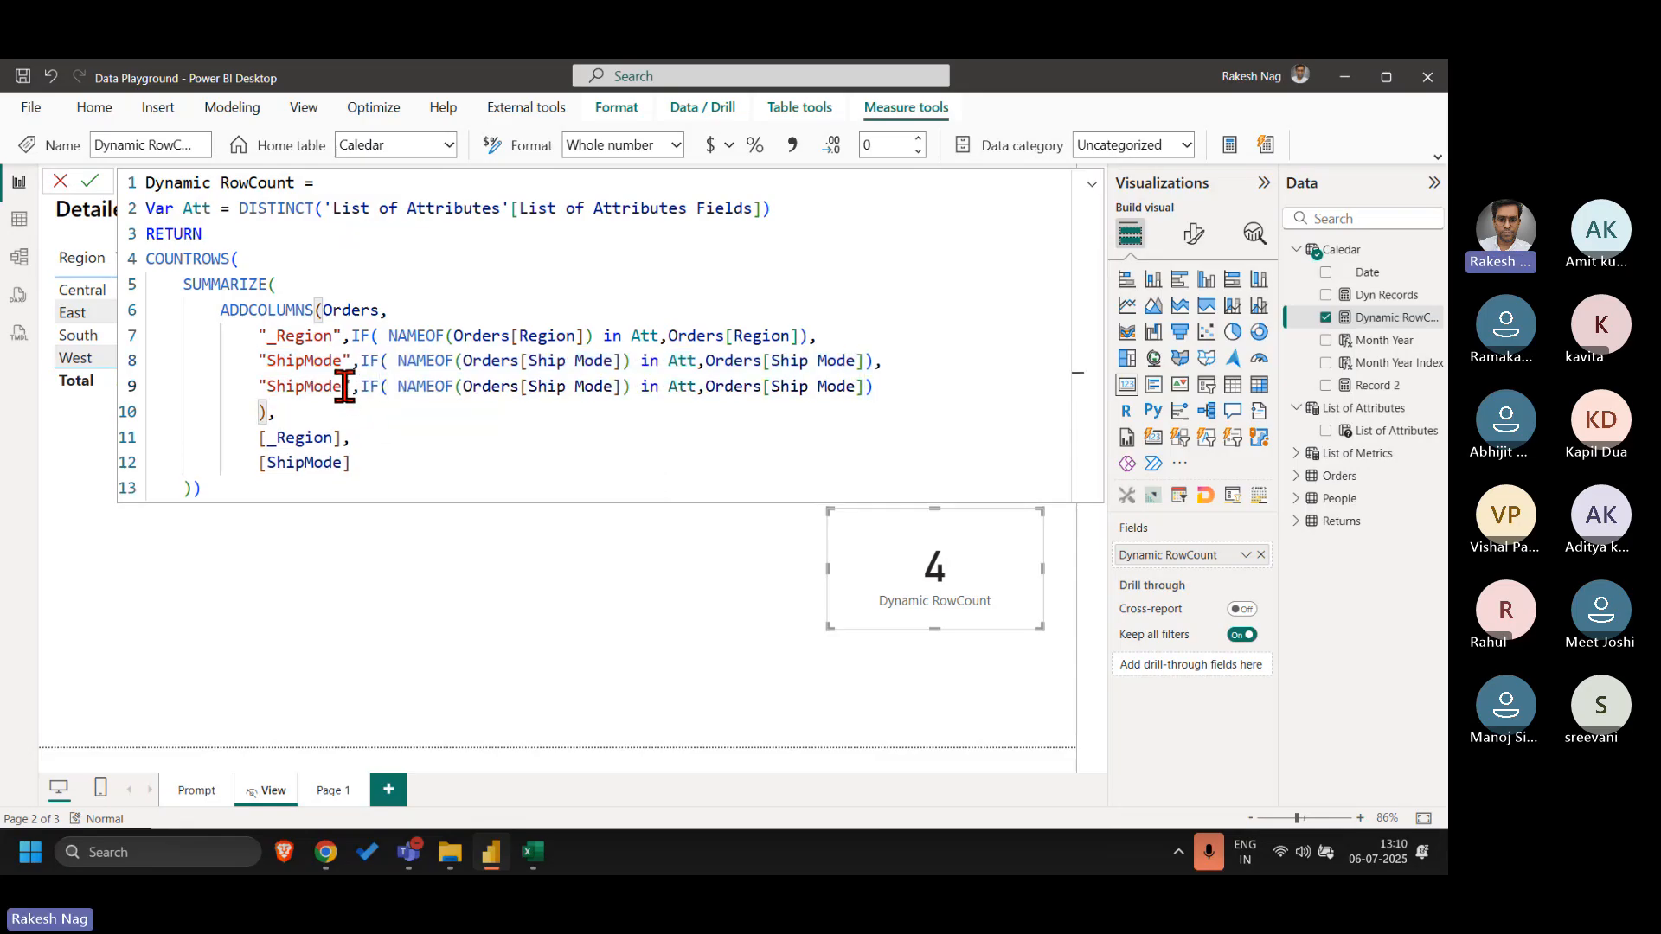
{"action": "key", "text": "shift+Left"}
{"action": "key", "text": "shift+Left"}
{"action": "key", "text": "shift+Left"}
{"action": "key", "text": "shift+Left"}
{"action": "key", "text": "shift+Left"}
{"action": "key", "text": "shift+Left"}
{"action": "key", "text": "shift+Left"}
{"action": "key", "text": "shift+Left"}
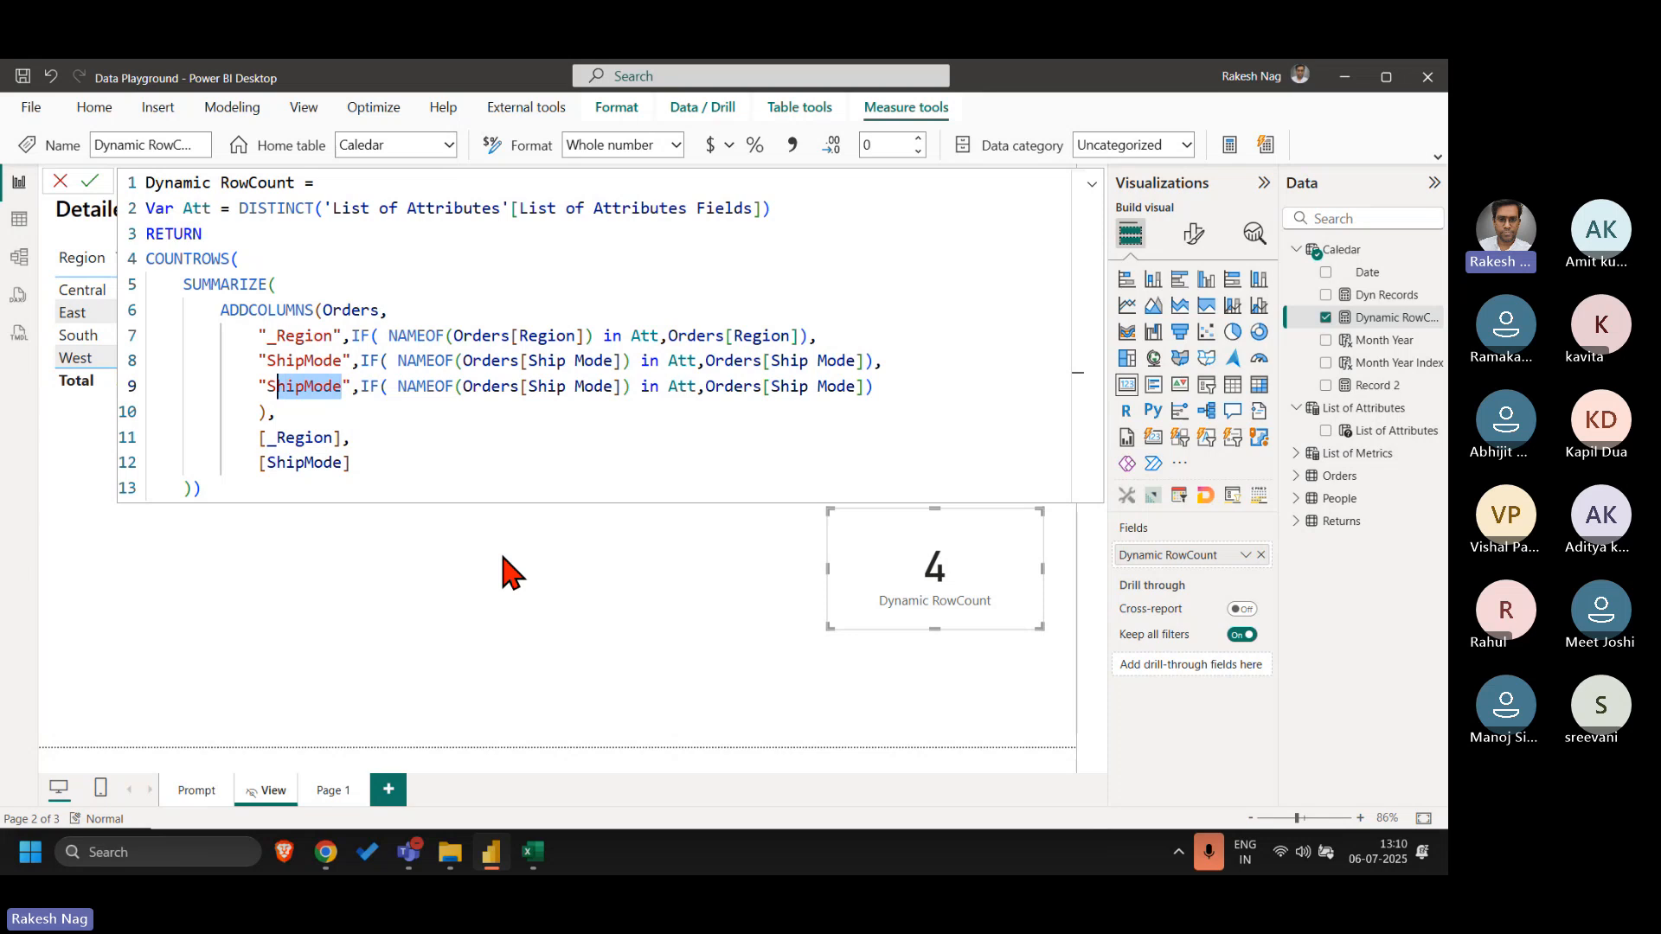
{"action": "type", "text": "We"}
{"action": "key", "text": "BackSpace"}
{"action": "key", "text": "BackSpace"}
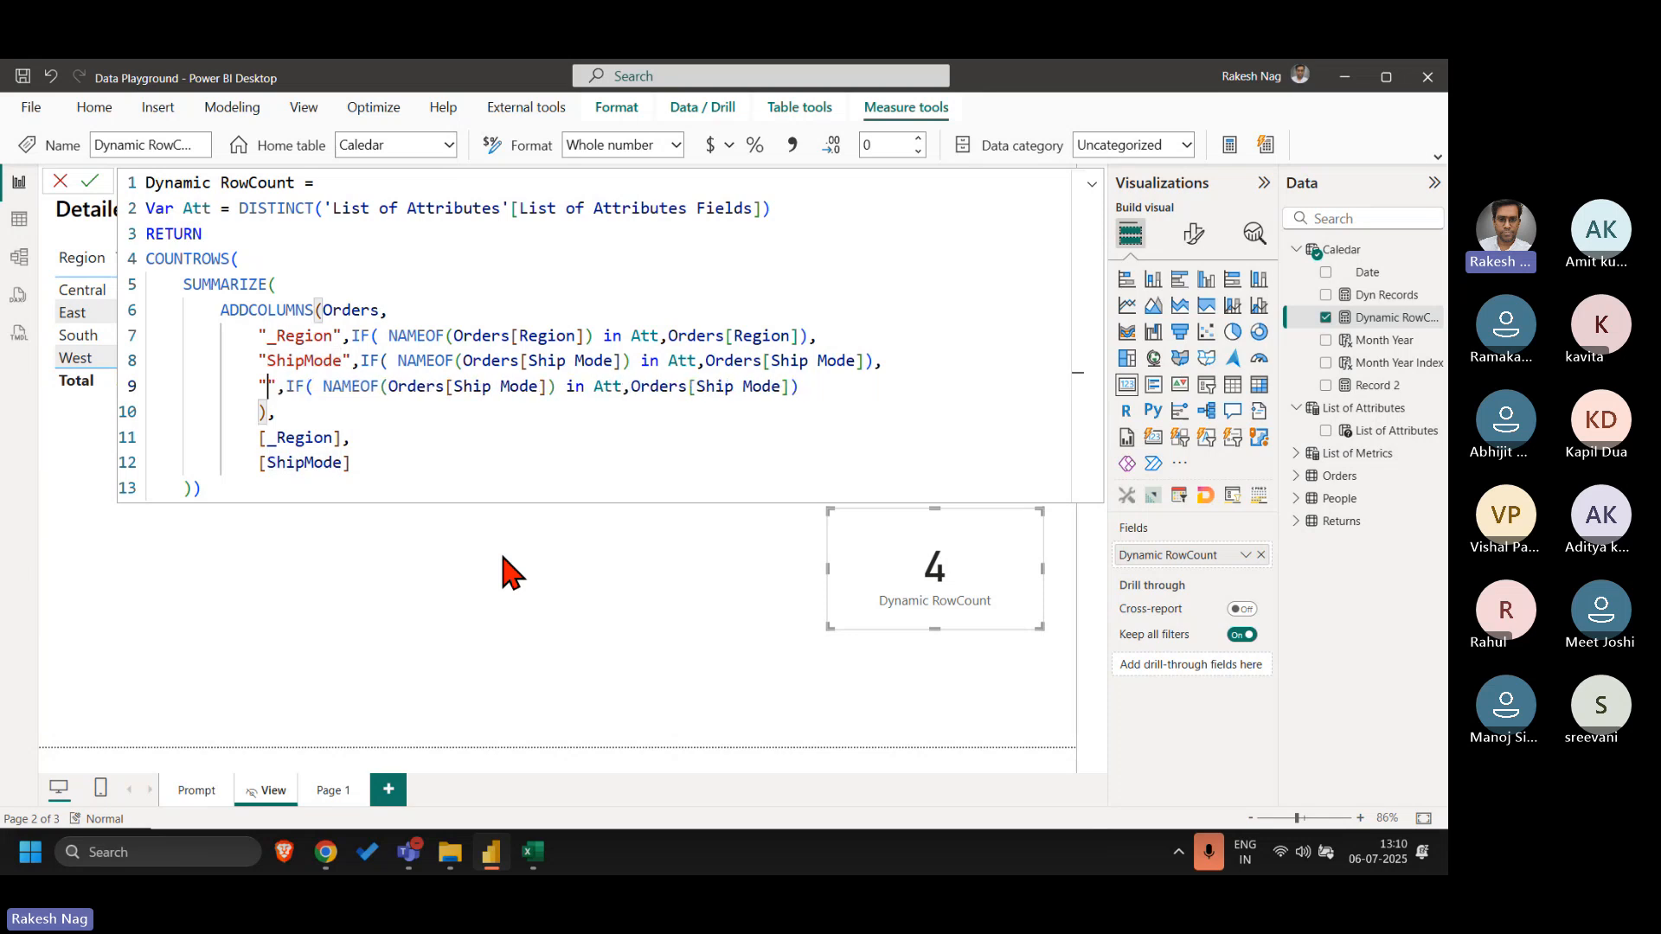
{"action": "type", "text": "_Seg"}
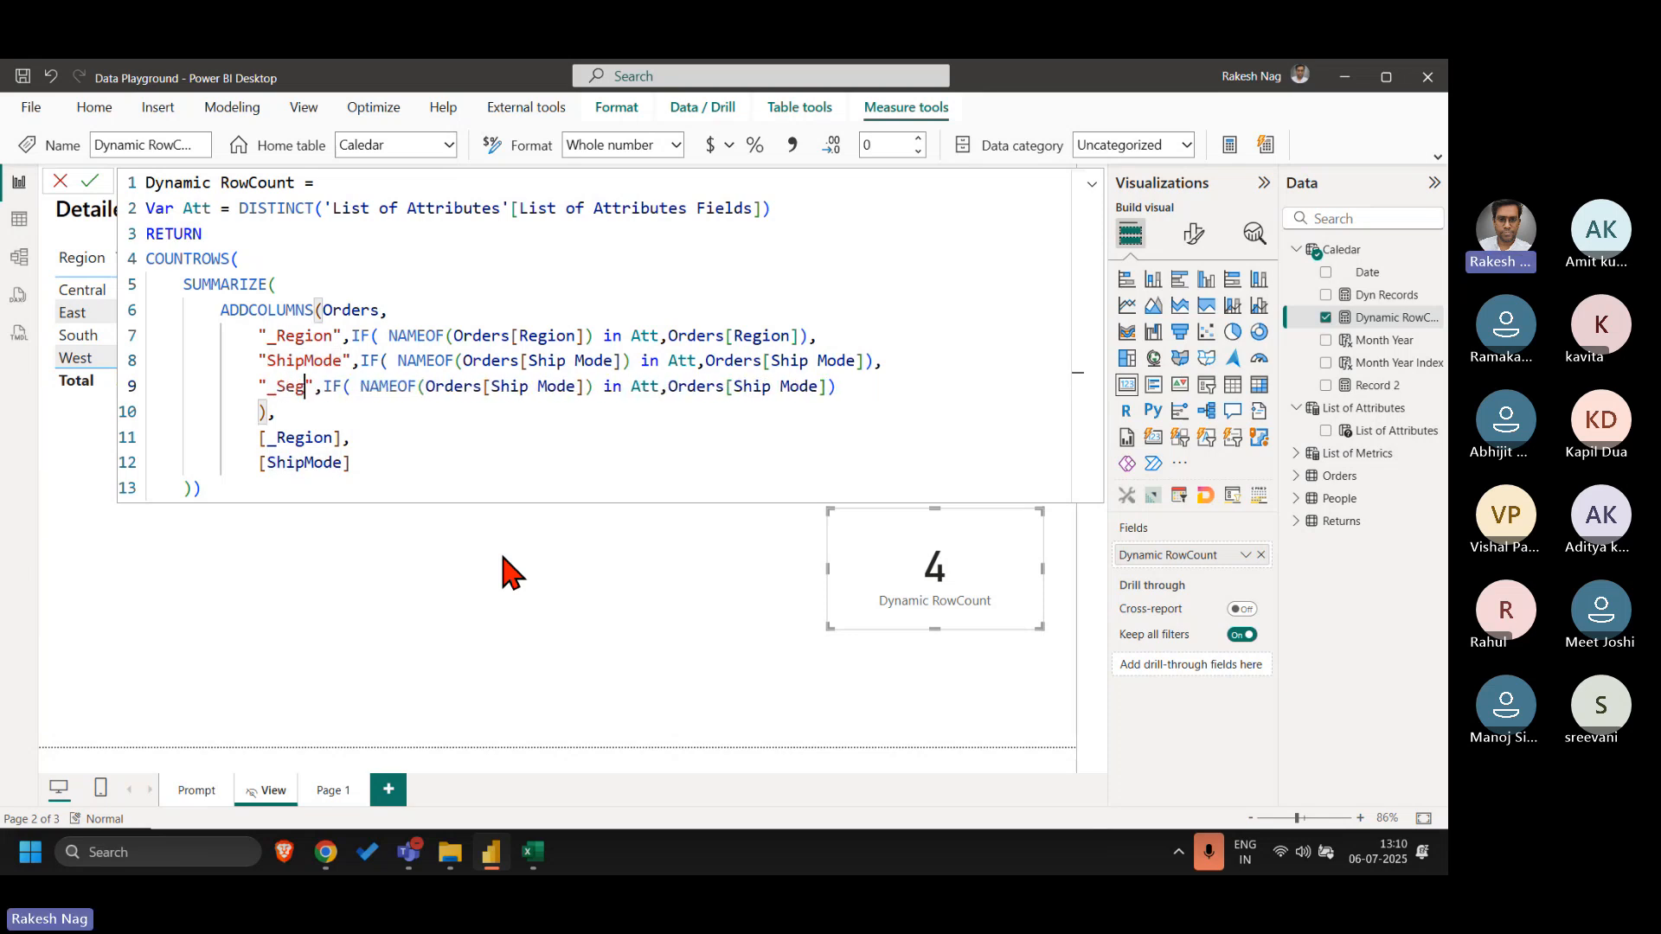
{"action": "type", "text": "ment"}
- Change the NAMEOF argument in the "_Segment" definition to Orders[Segment], reusing the word Segment from the new column's name
{"action": "key", "text": "shift+Left"}
{"action": "key", "text": "shift+Left"}
{"action": "key", "text": "shift+Left"}
{"action": "key", "text": "shift+Left"}
{"action": "key", "text": "shift+Left"}
{"action": "key", "text": "shift+Left"}
{"action": "key", "text": "shift+Left"}
{"action": "key", "text": "ctrl+c"}
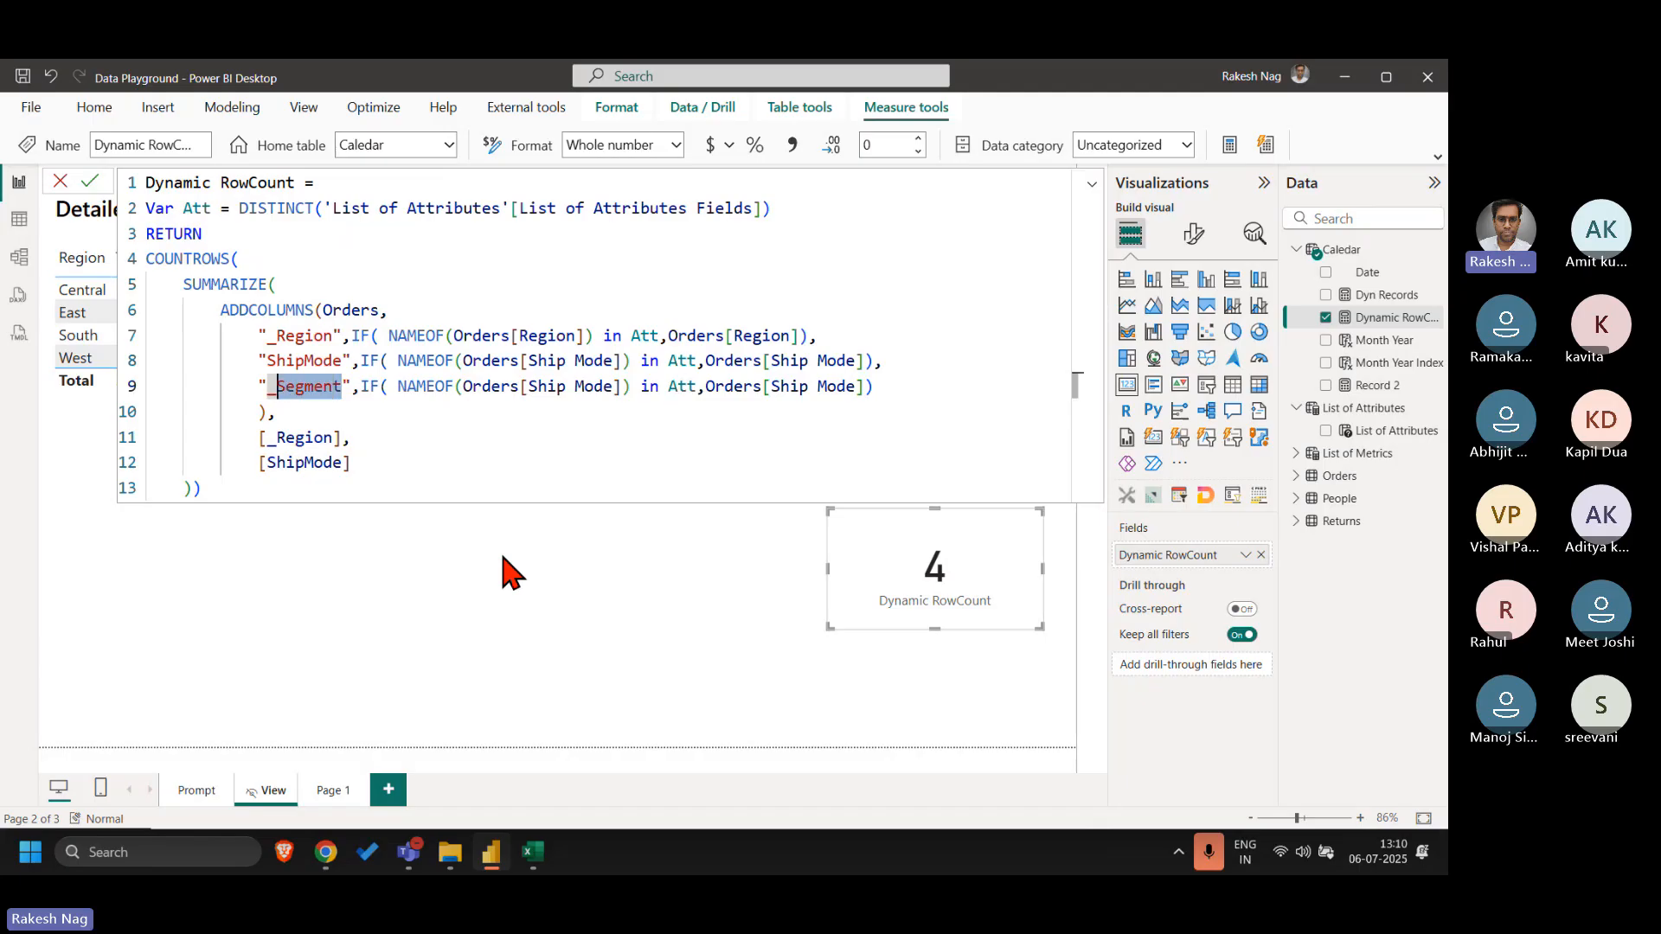
{"action": "key", "text": "Right"}
{"action": "key", "text": "Right"}
{"action": "key", "text": "Right"}
{"action": "key", "text": "Right"}
{"action": "key", "text": "Right"}
{"action": "key", "text": "Right"}
{"action": "key", "text": "Right"}
{"action": "key", "text": "Right"}
{"action": "key", "text": "Right"}
{"action": "key", "text": "Right"}
{"action": "key", "text": "Right"}
{"action": "key", "text": "Right"}
{"action": "key", "text": "Right"}
{"action": "key", "text": "Right"}
{"action": "key", "text": "Right"}
{"action": "key", "text": "Right"}
{"action": "key", "text": "Right"}
{"action": "key", "text": "Right"}
{"action": "key", "text": "Right"}
{"action": "key", "text": "Right"}
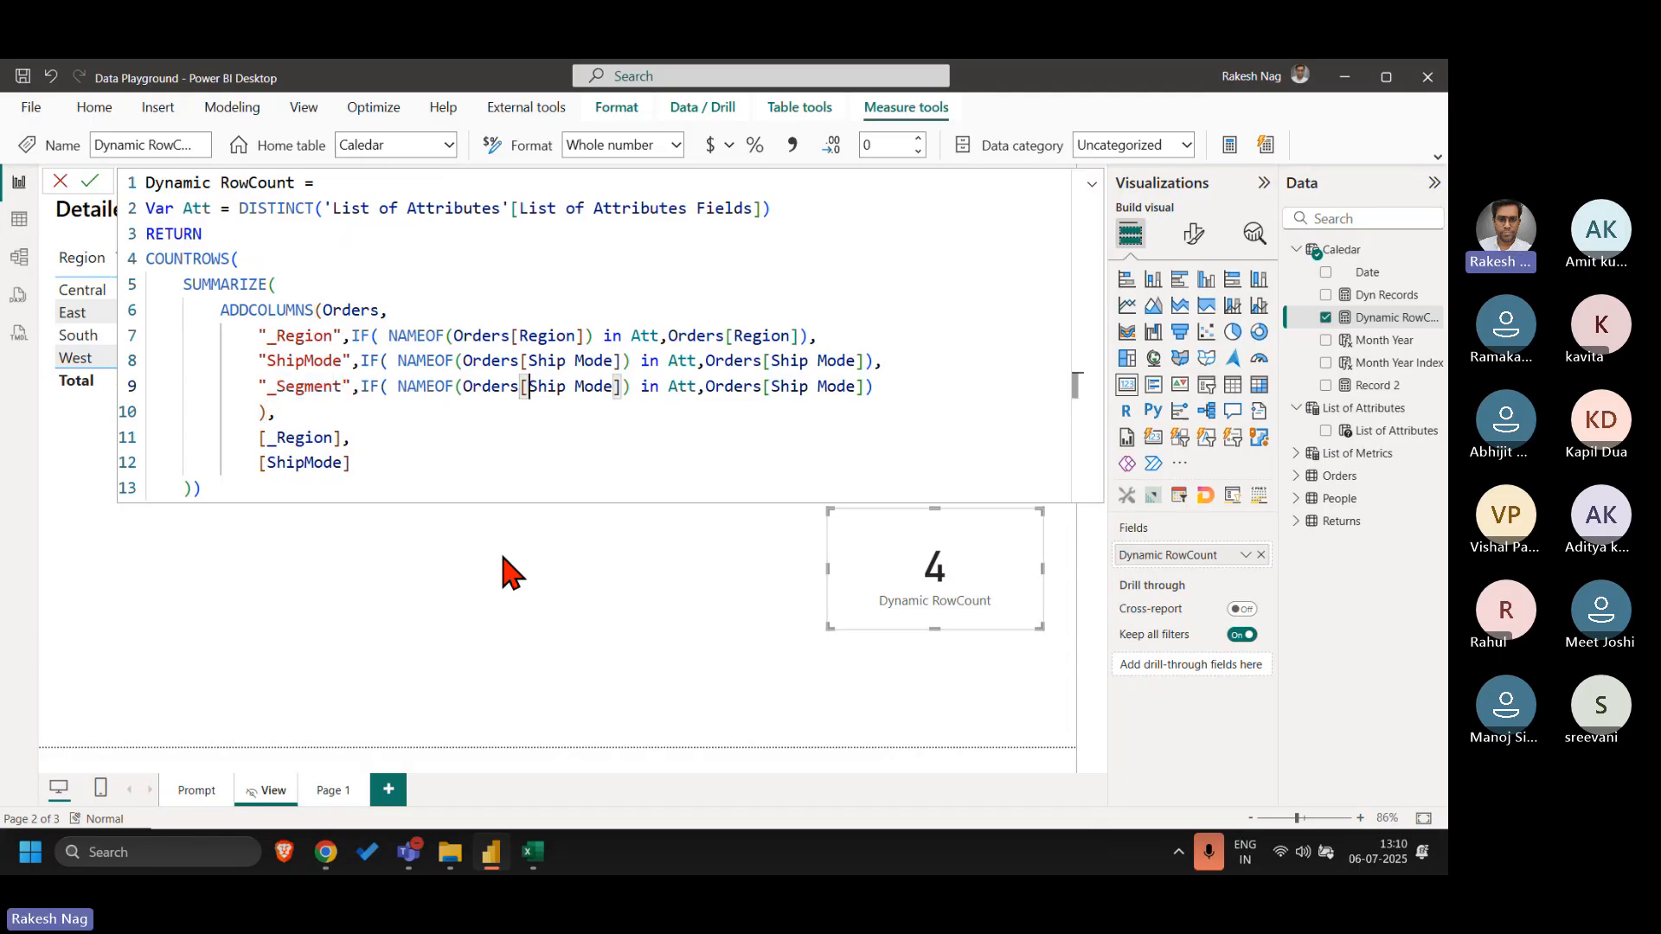
{"action": "key", "text": "shift+Right"}
{"action": "key", "text": "shift+Right"}
{"action": "key", "text": "shift+Right"}
{"action": "key", "text": "shift+Right"}
{"action": "key", "text": "shift+Right"}
{"action": "key", "text": "shift+Right"}
{"action": "key", "text": "shift+Right"}
{"action": "key", "text": "shift+Right"}
{"action": "key", "text": "shift+Right"}
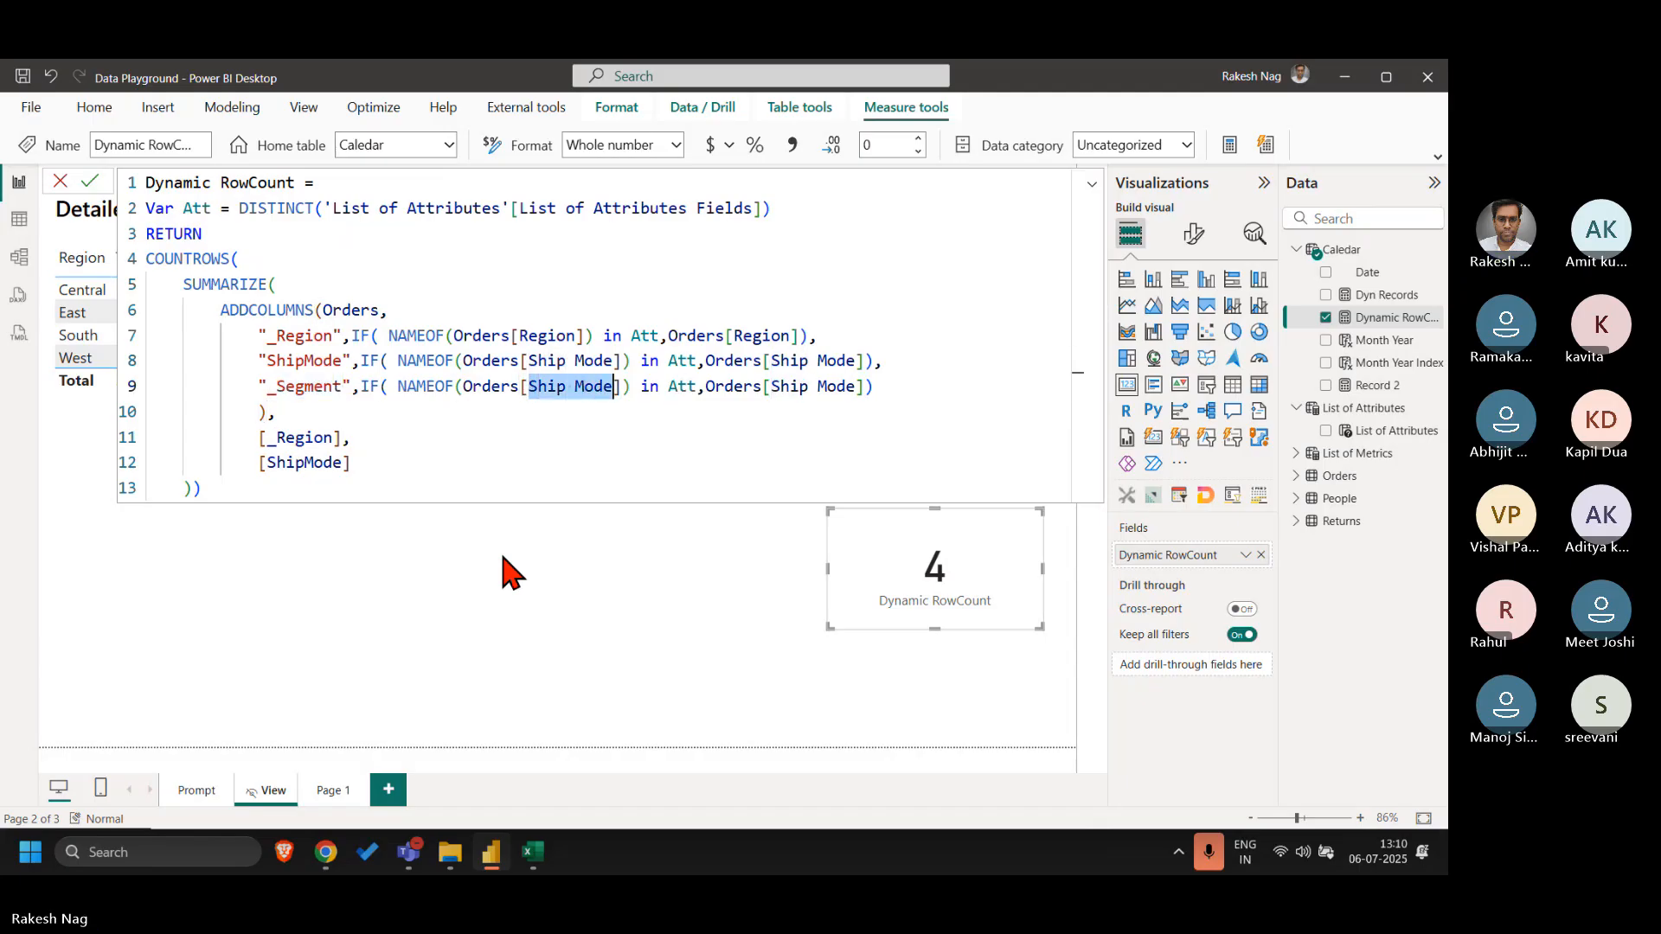
{"action": "key", "text": "ctrl+v"}
- Replace the column returned by the IF in the "_Segment" definition with Orders[Segment]
{"action": "key", "text": "Right"}
{"action": "key", "text": "Right"}
{"action": "key", "text": "Right"}
{"action": "key", "text": "Right"}
{"action": "key", "text": "Right"}
{"action": "key", "text": "Right"}
{"action": "key", "text": "Right"}
{"action": "key", "text": "Right"}
{"action": "key", "text": "Right"}
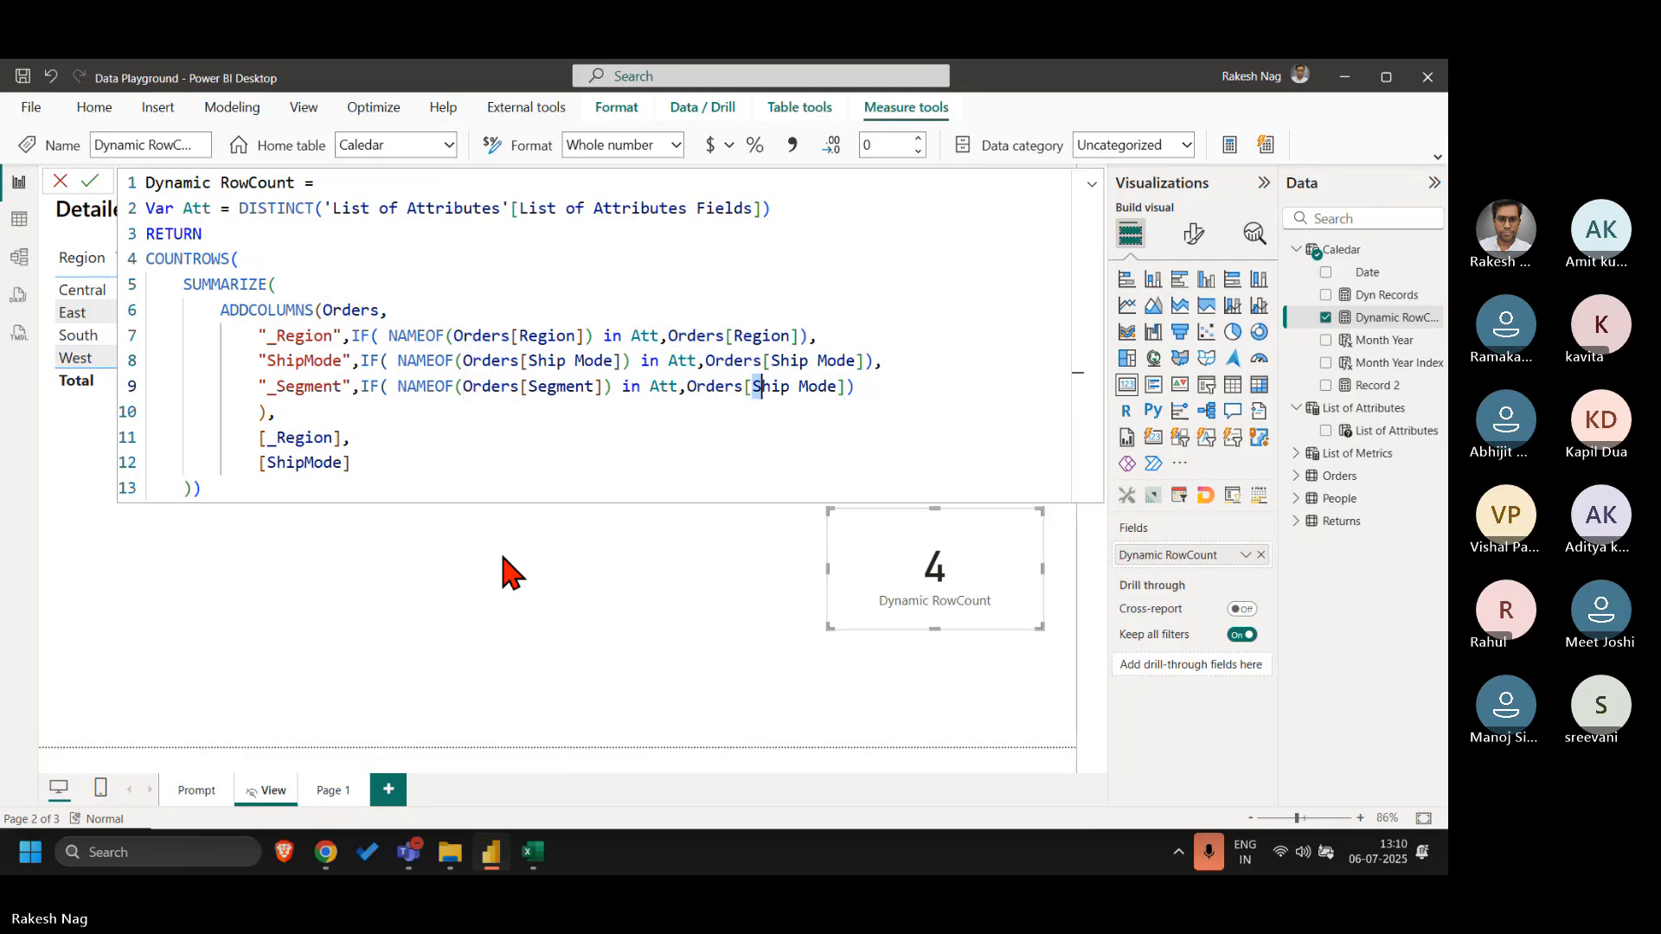
{"action": "key", "text": "shift+Right"}
{"action": "key", "text": "shift+Right"}
{"action": "key", "text": "shift+Right"}
{"action": "key", "text": "shift+Right"}
{"action": "key", "text": "shift+Right"}
{"action": "key", "text": "shift+Right"}
{"action": "key", "text": "shift+Right"}
{"action": "key", "text": "shift+Right"}
{"action": "key", "text": "shift+Right"}
{"action": "key", "text": "ctrl+v"}
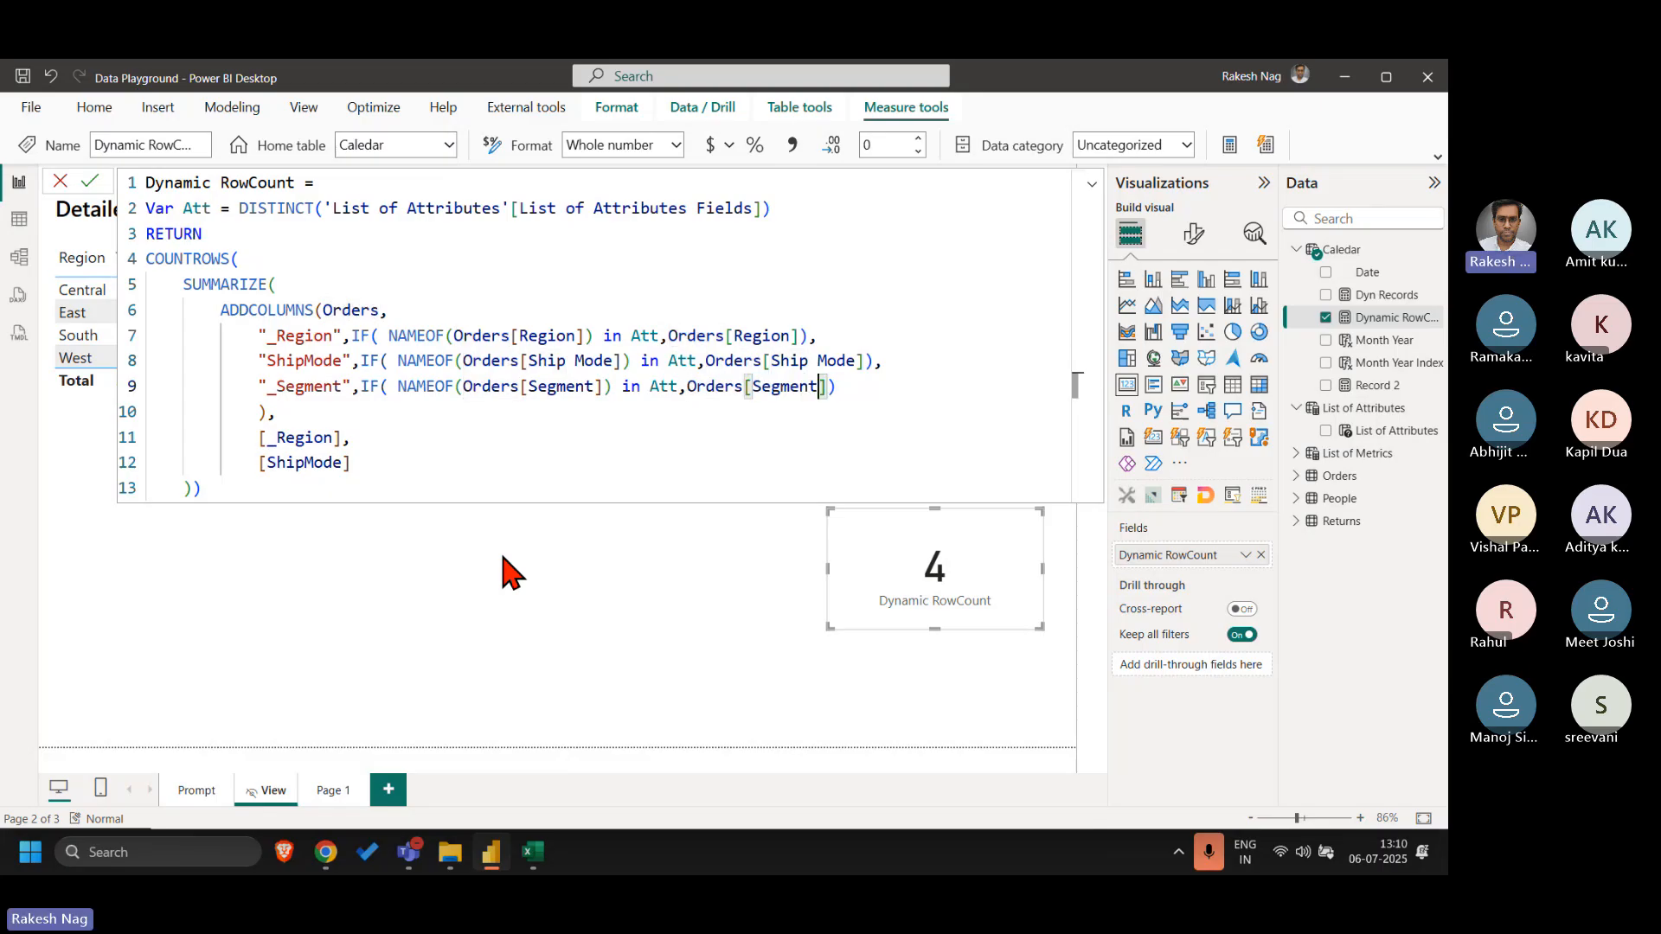
- Add [_Segment] as a third group-by column after [ShipMode] in SUMMARIZE, commit the measure and close the formula
{"action": "key", "text": "Down"}
{"action": "key", "text": "Down"}
{"action": "key", "text": "Down"}
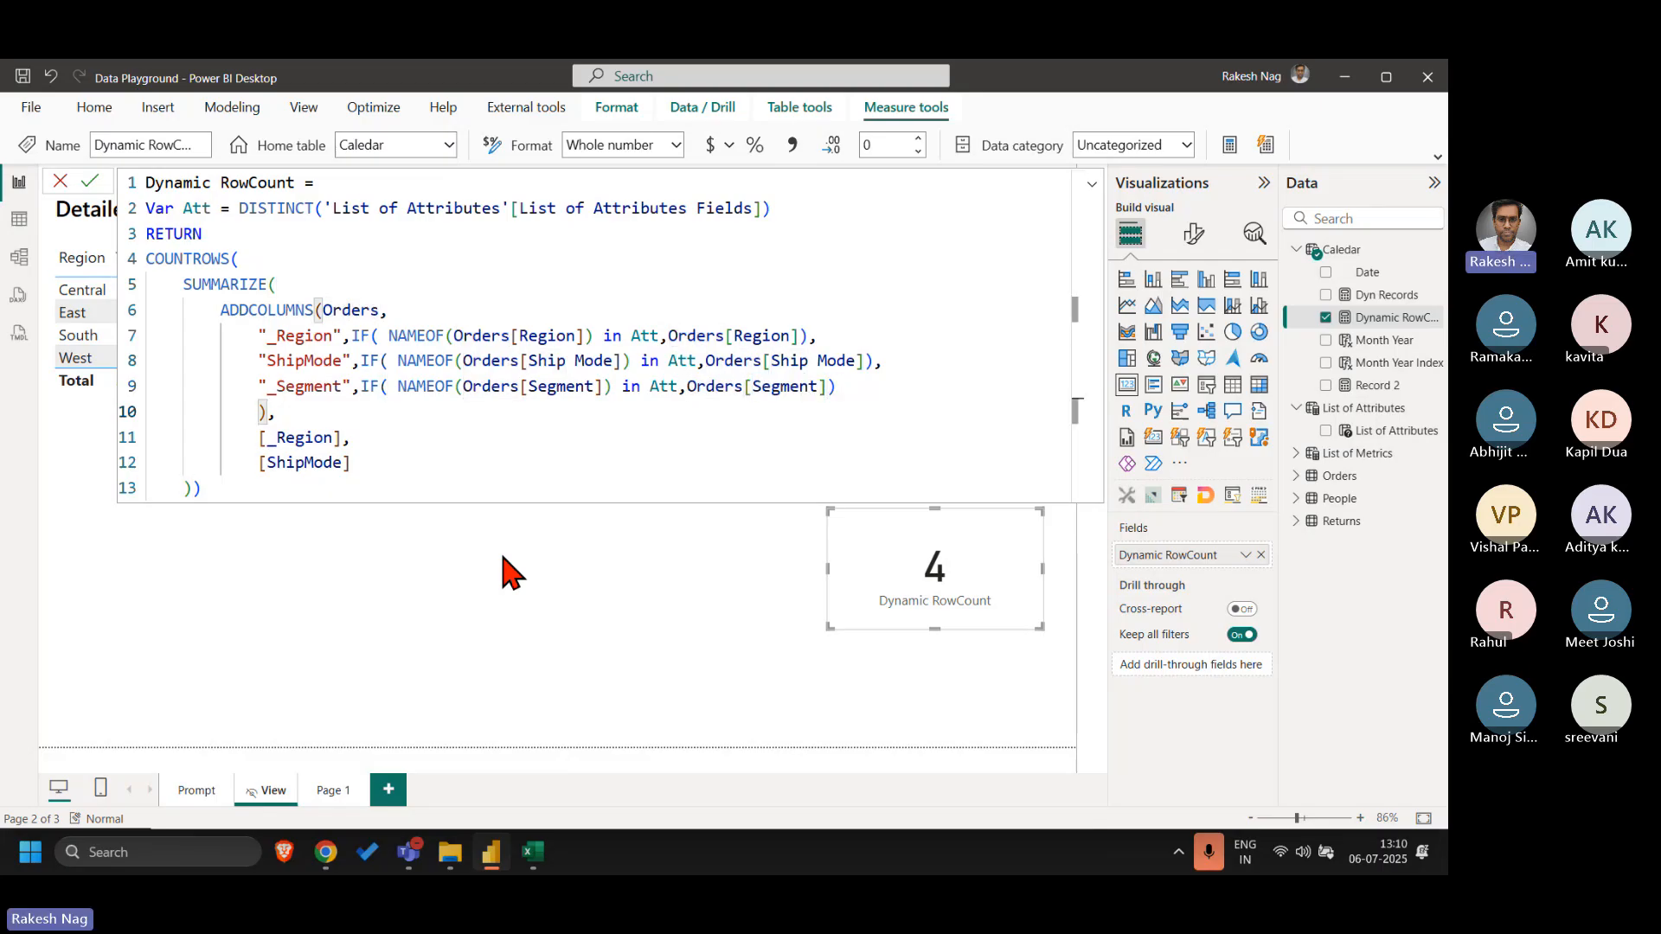
{"action": "type", "text": ","}
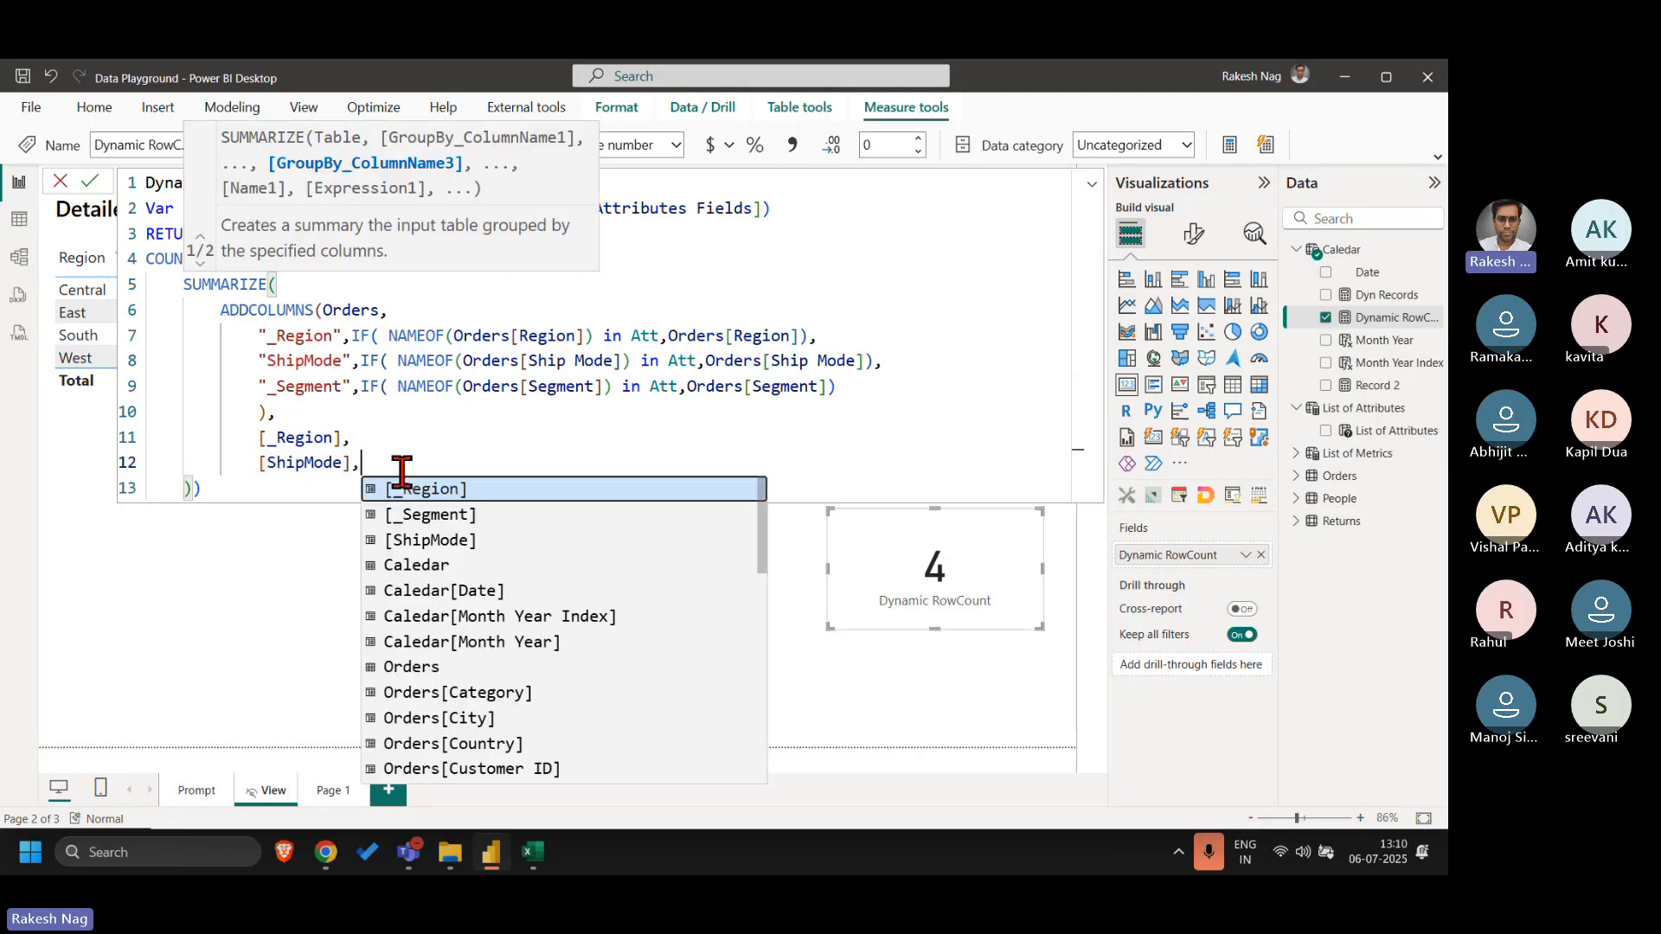
{"action": "key", "text": "Escape"}
{"action": "key", "text": "Return"}
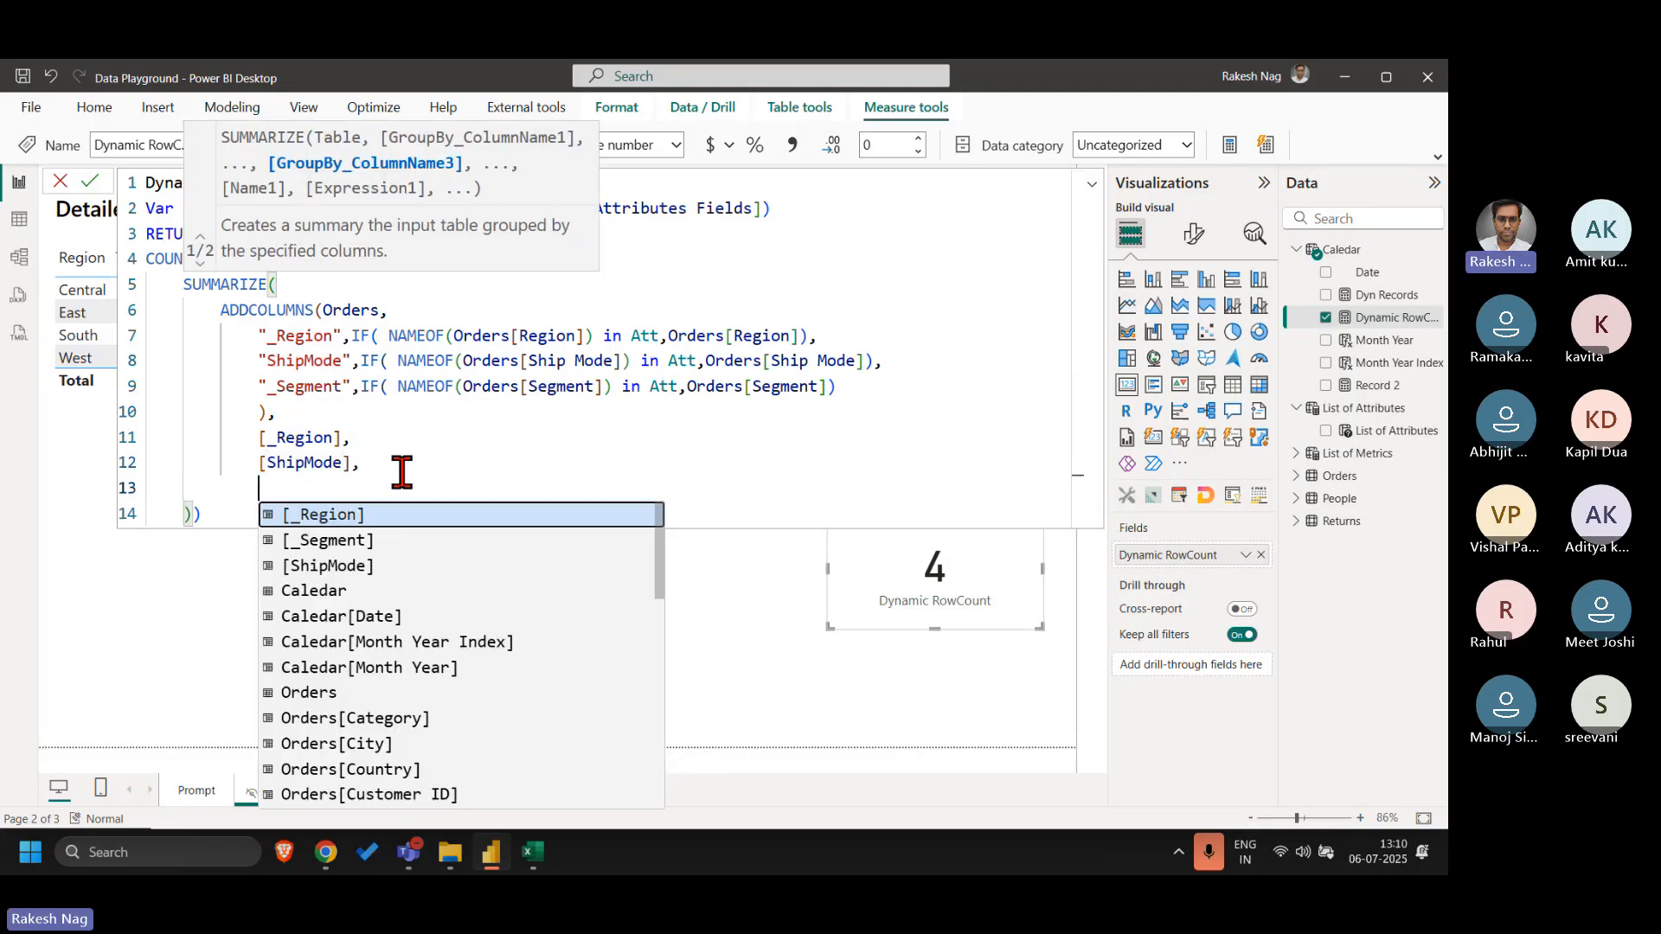
{"action": "key", "text": "Down"}
{"action": "key", "text": "Down"}
{"action": "key", "text": "Up"}
{"action": "key", "text": "Tab"}
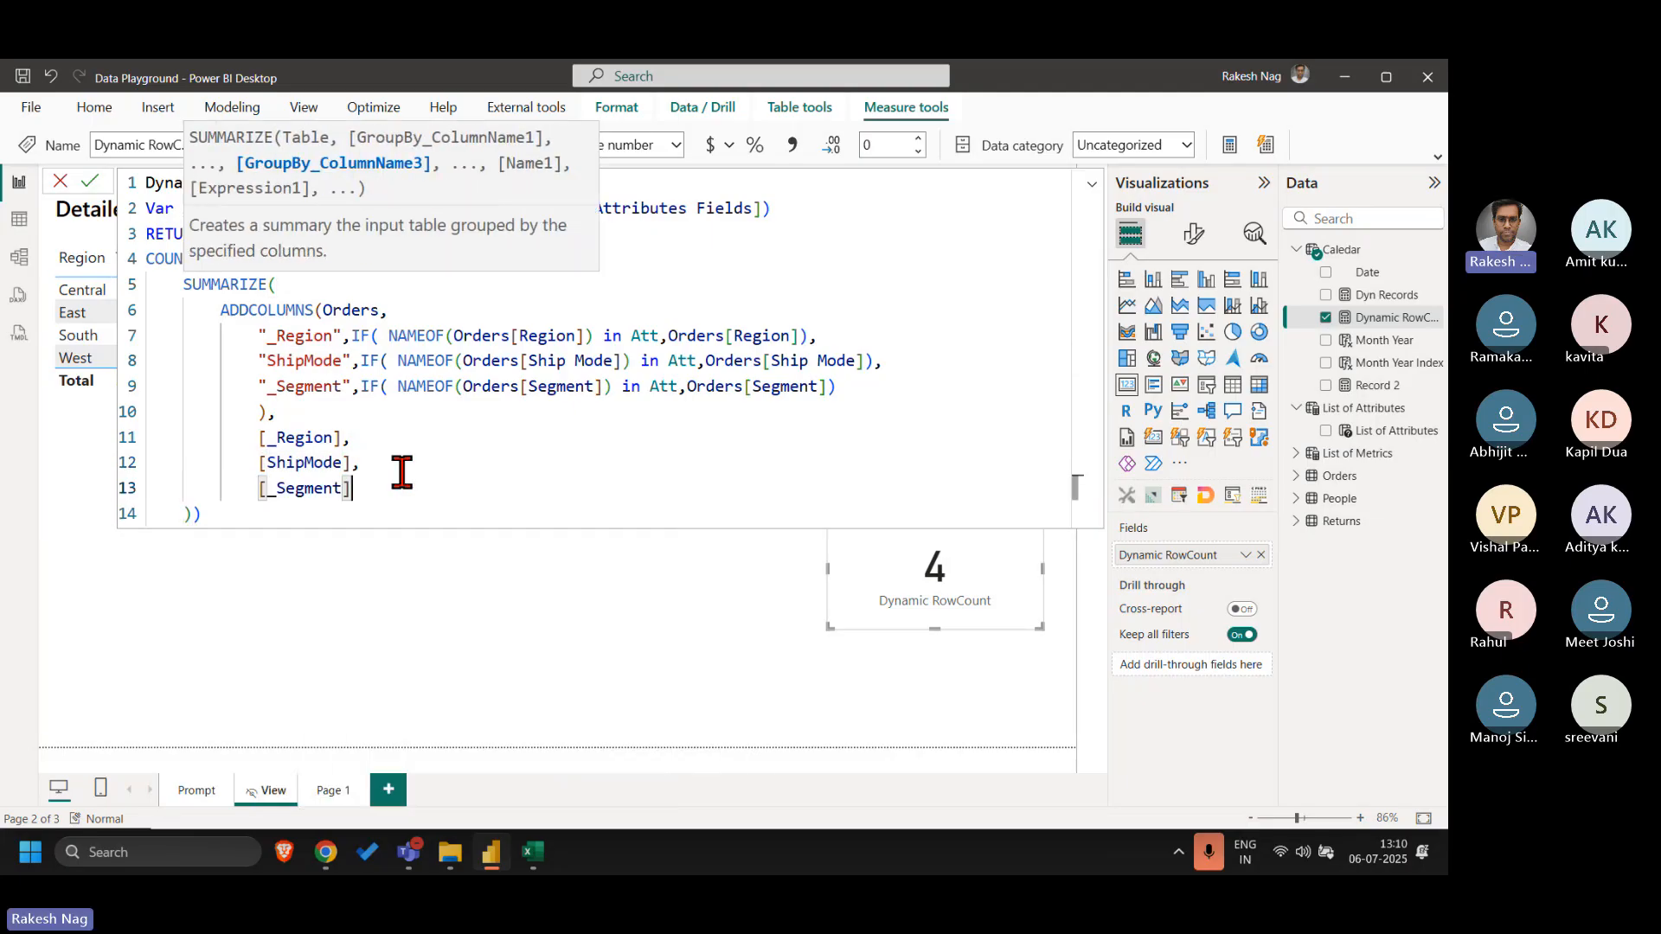
{"action": "key", "text": "Return"}
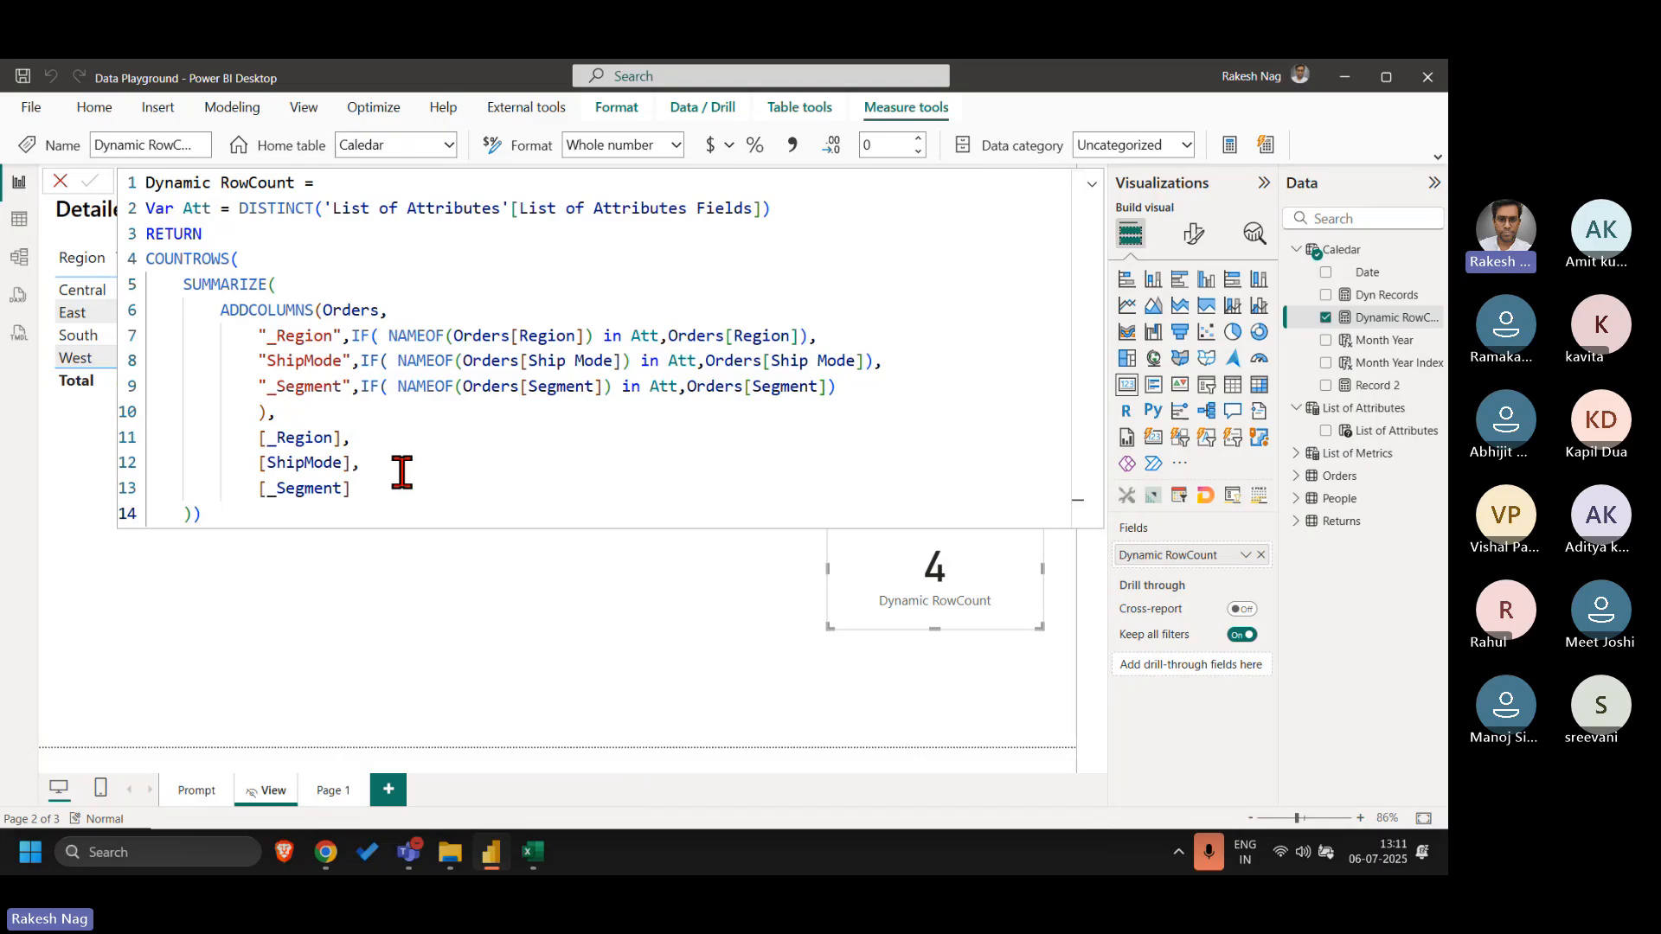
{"action": "left_click", "coordinate": [61, 182]}
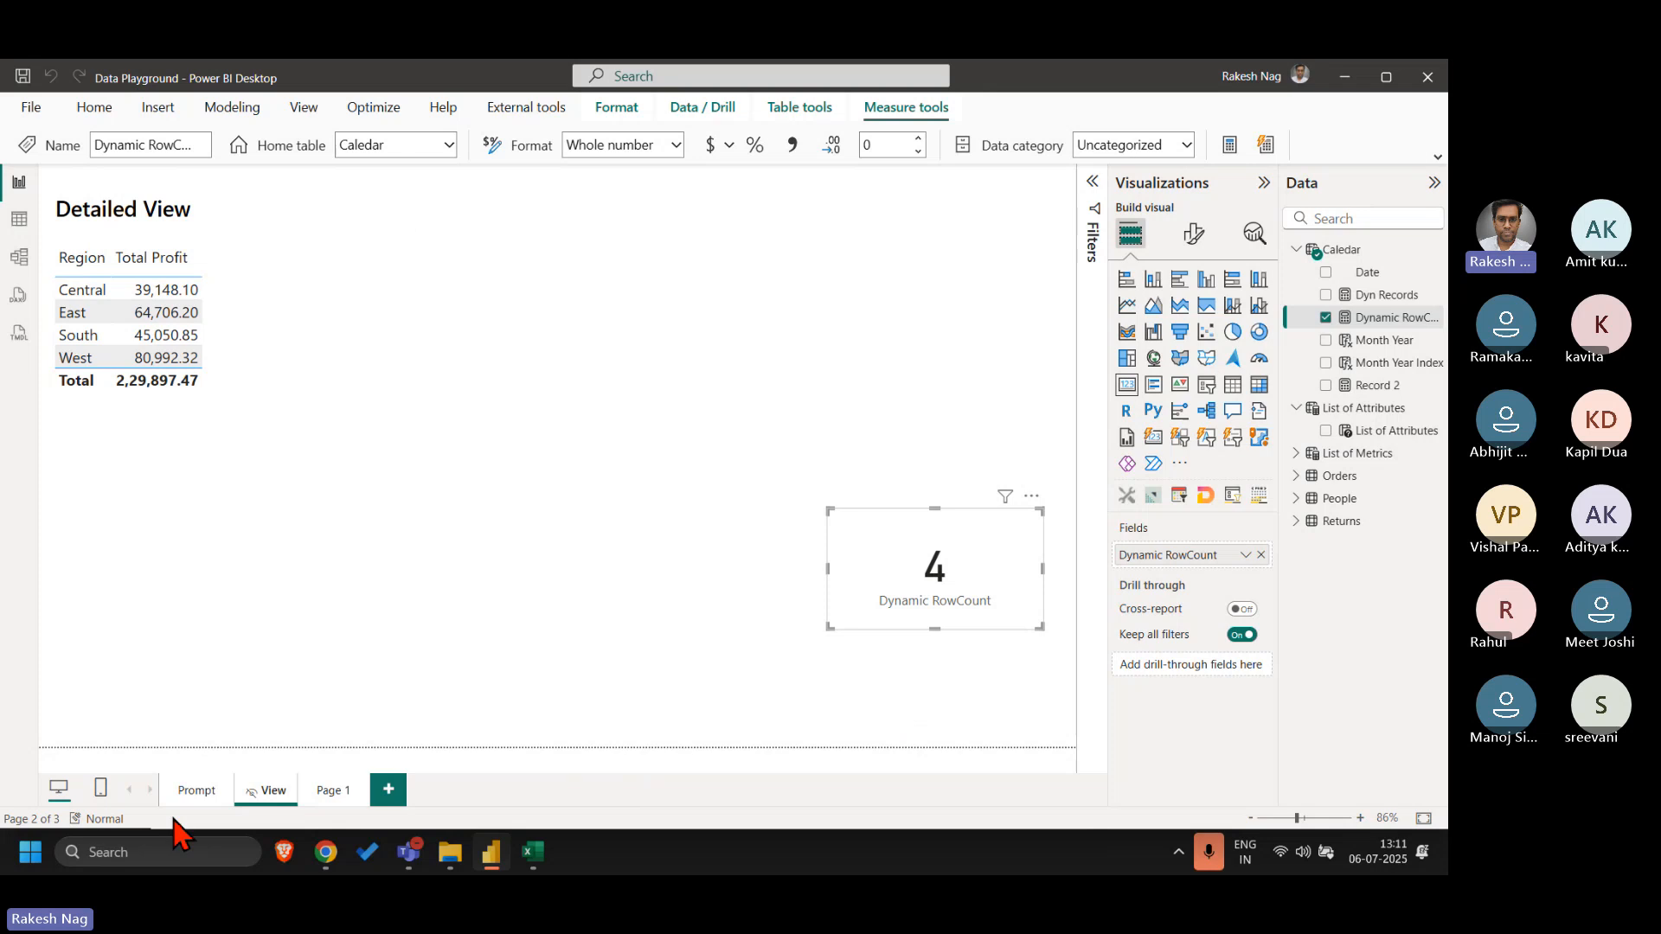
- On the Prompt page, replace Region with Segment in the List of Attributes and open the detailed report
{"action": "left_click", "coordinate": [187, 794]}
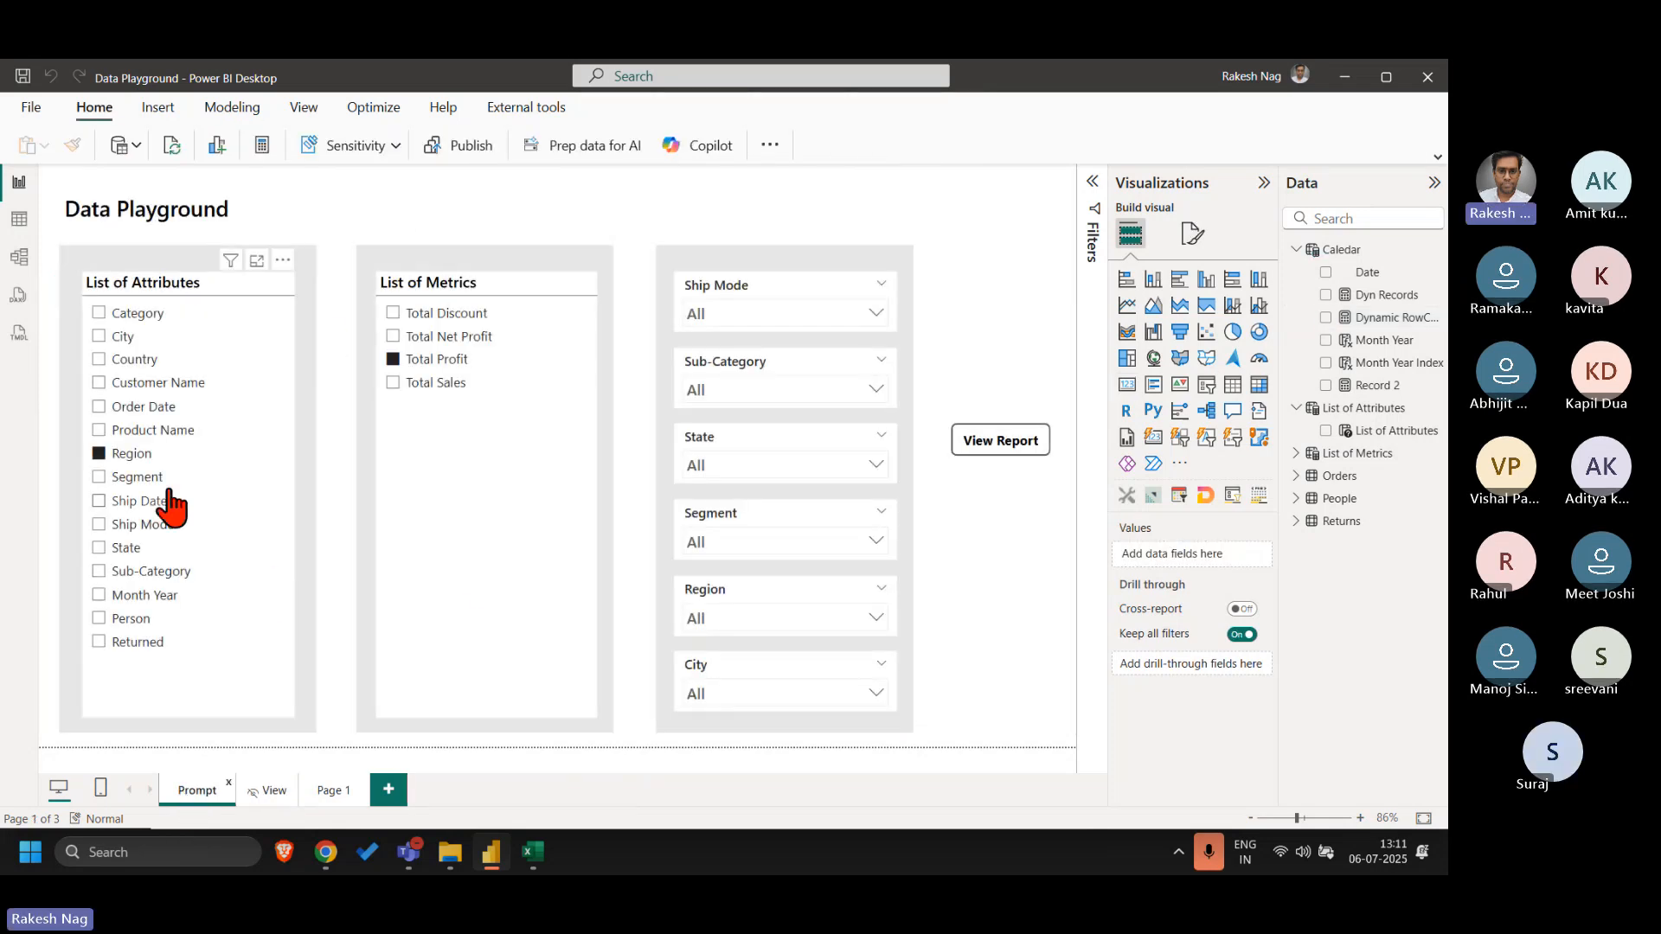
{"action": "left_click", "coordinate": [135, 453]}
{"action": "left_click", "coordinate": [134, 477]}
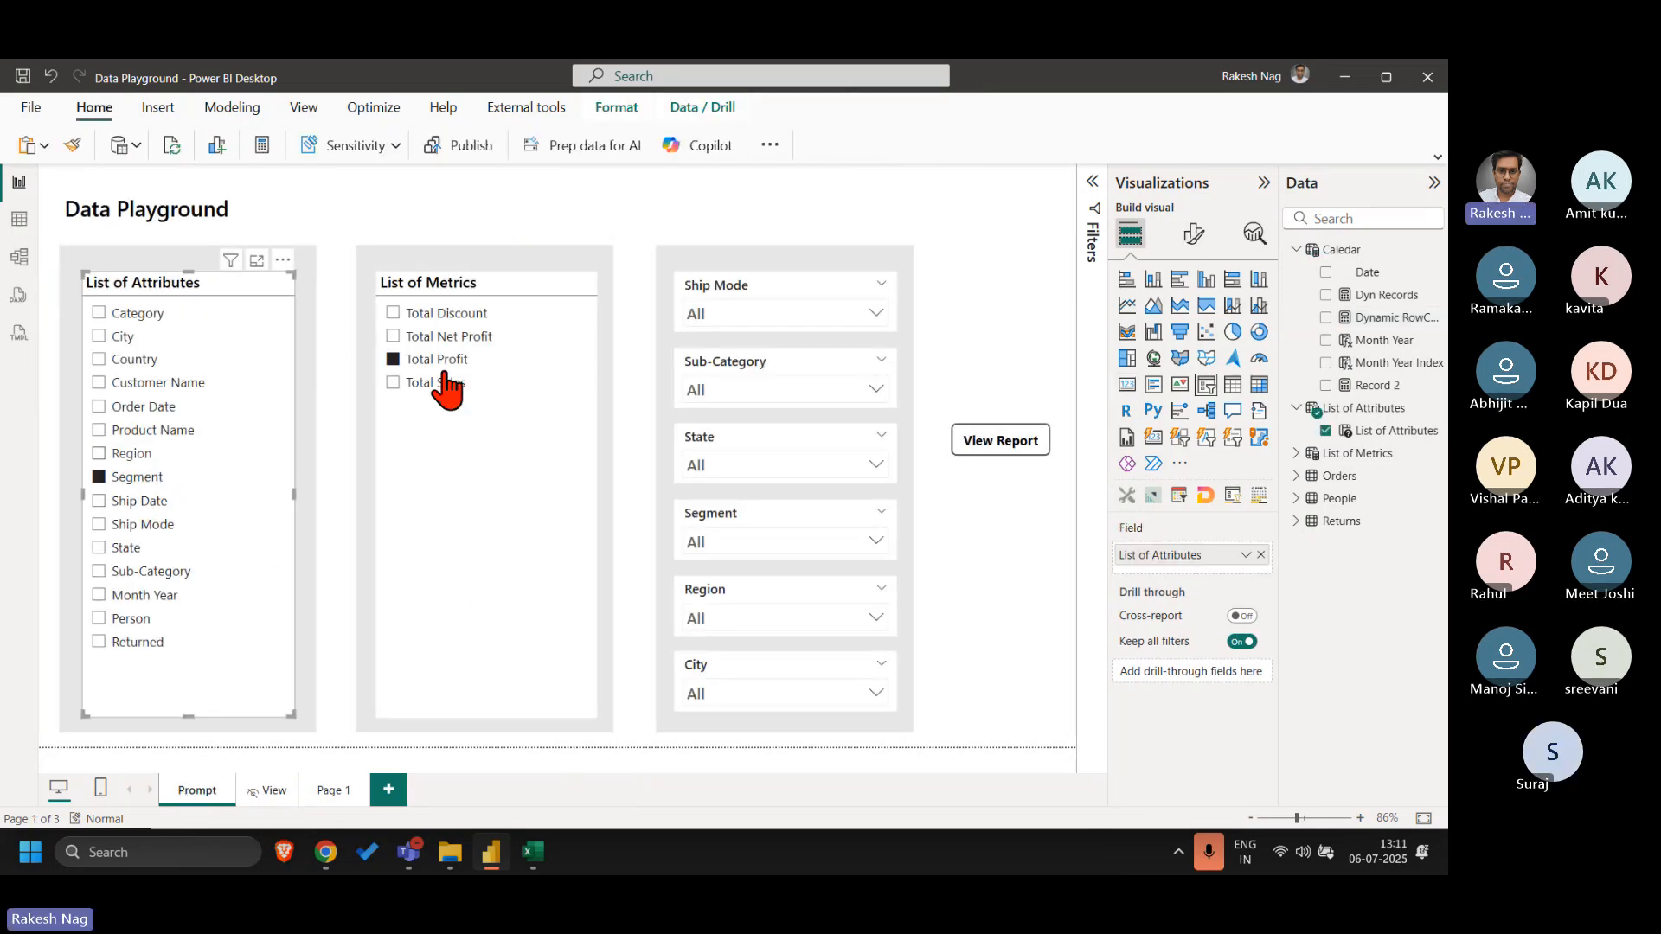
{"action": "left_click", "coordinate": [1014, 444], "text": "ctrl"}
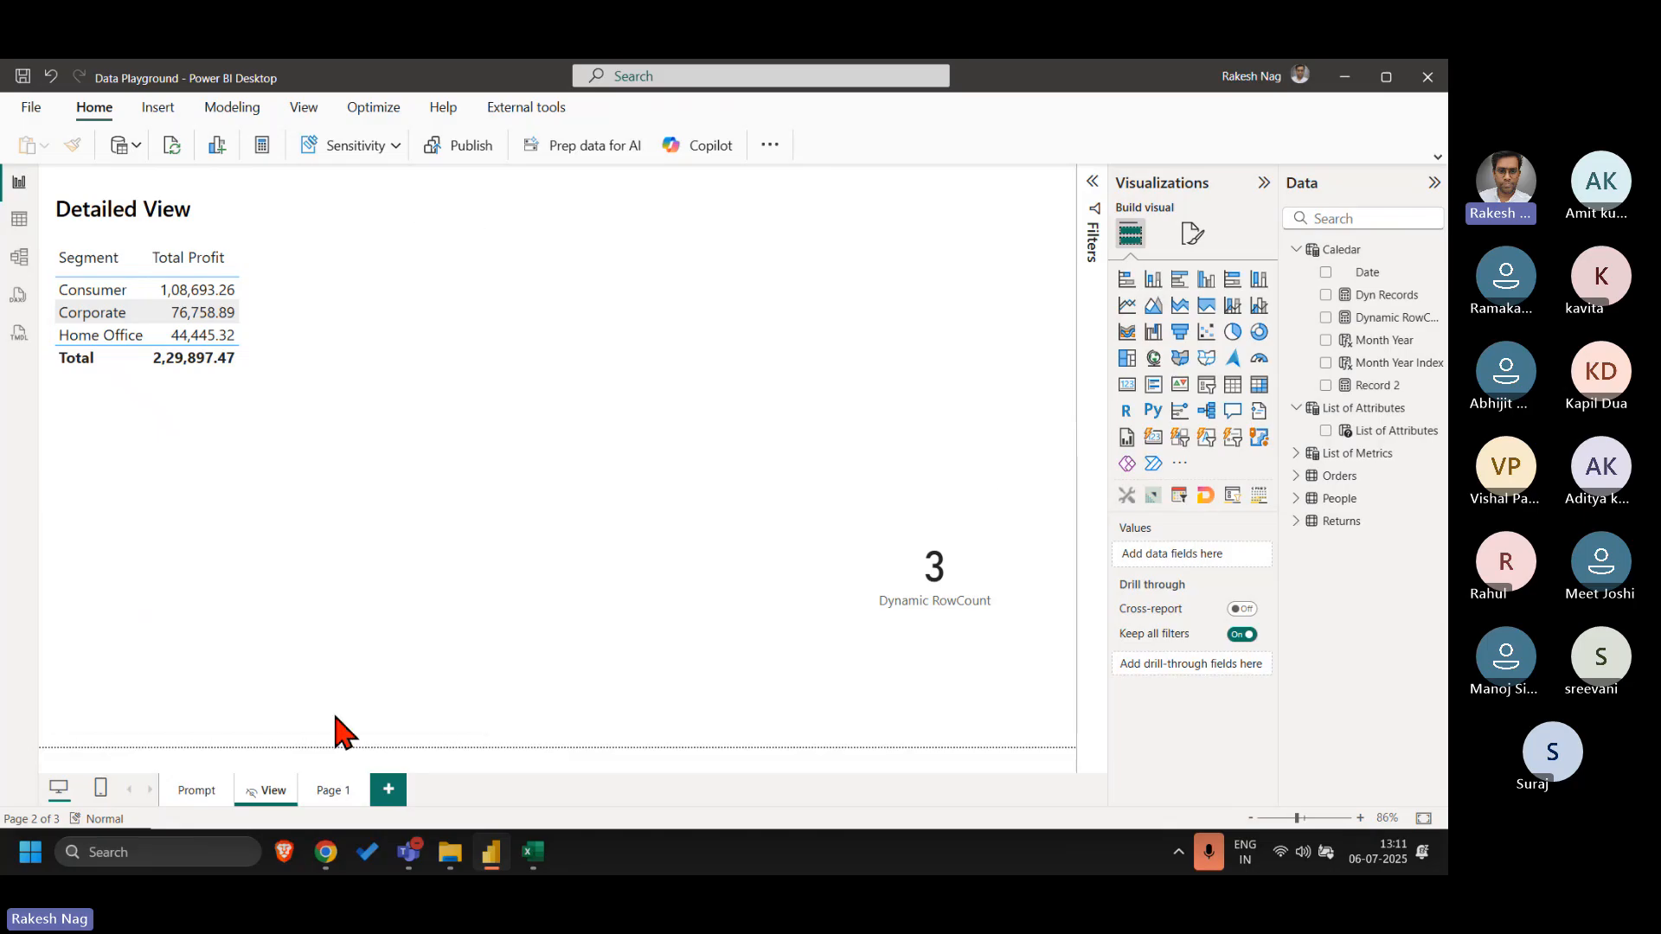
- Return to the Prompt page, select Region together with Segment as attributes, and open the detailed report
{"action": "left_click", "coordinate": [186, 791]}
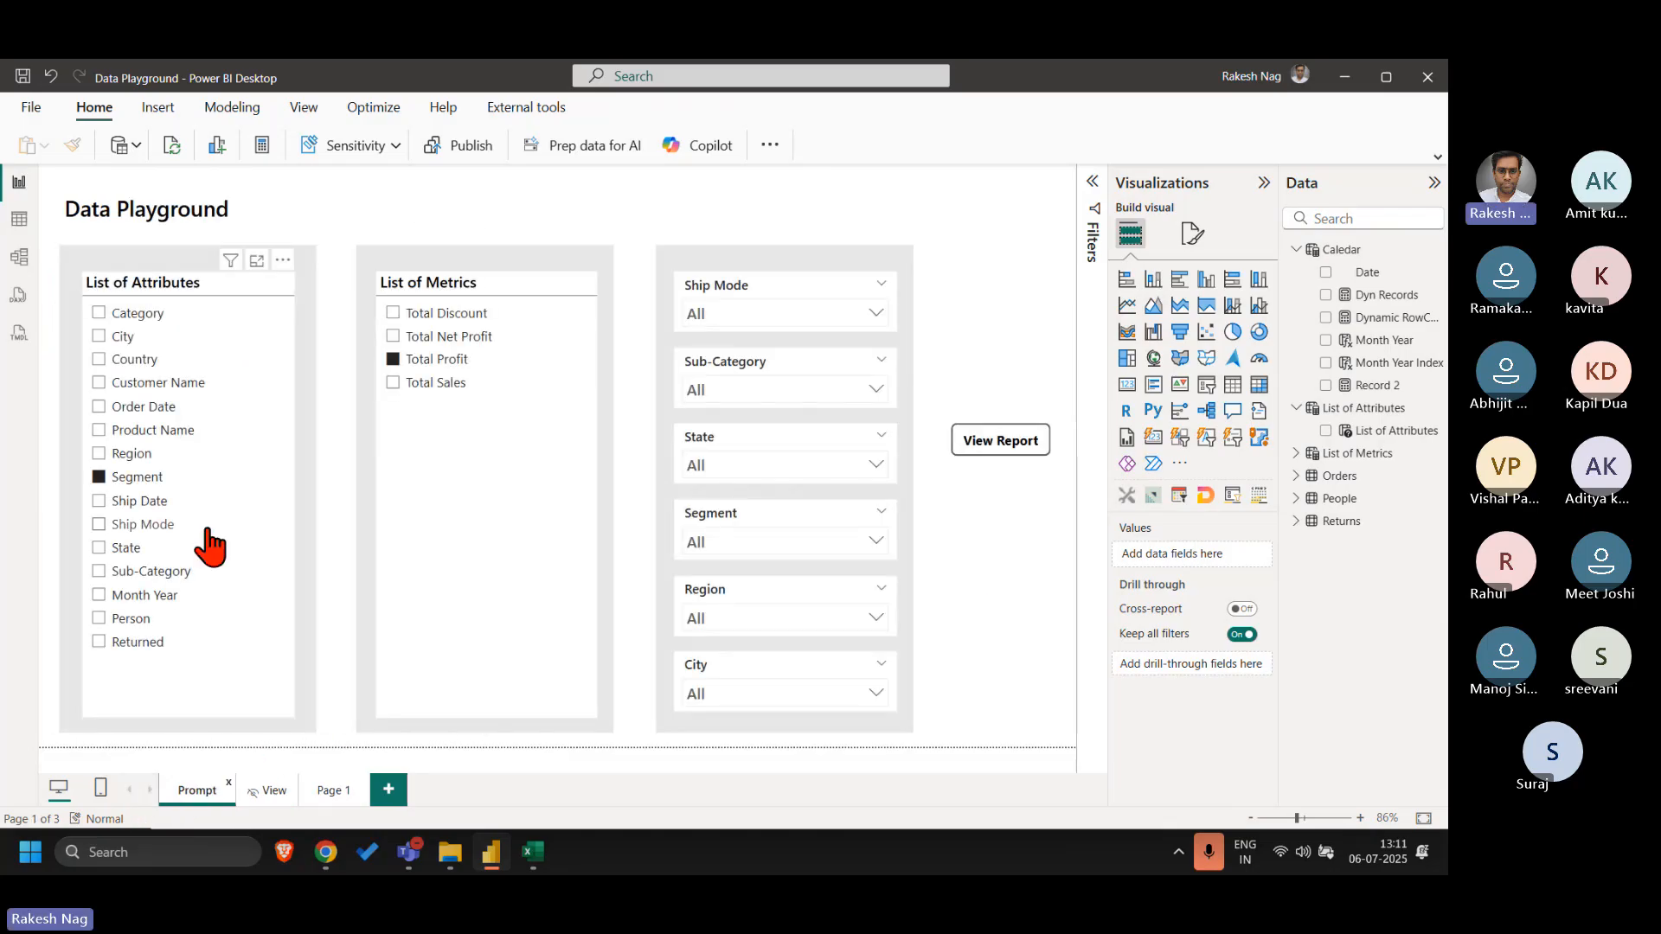
{"action": "left_click", "coordinate": [131, 455]}
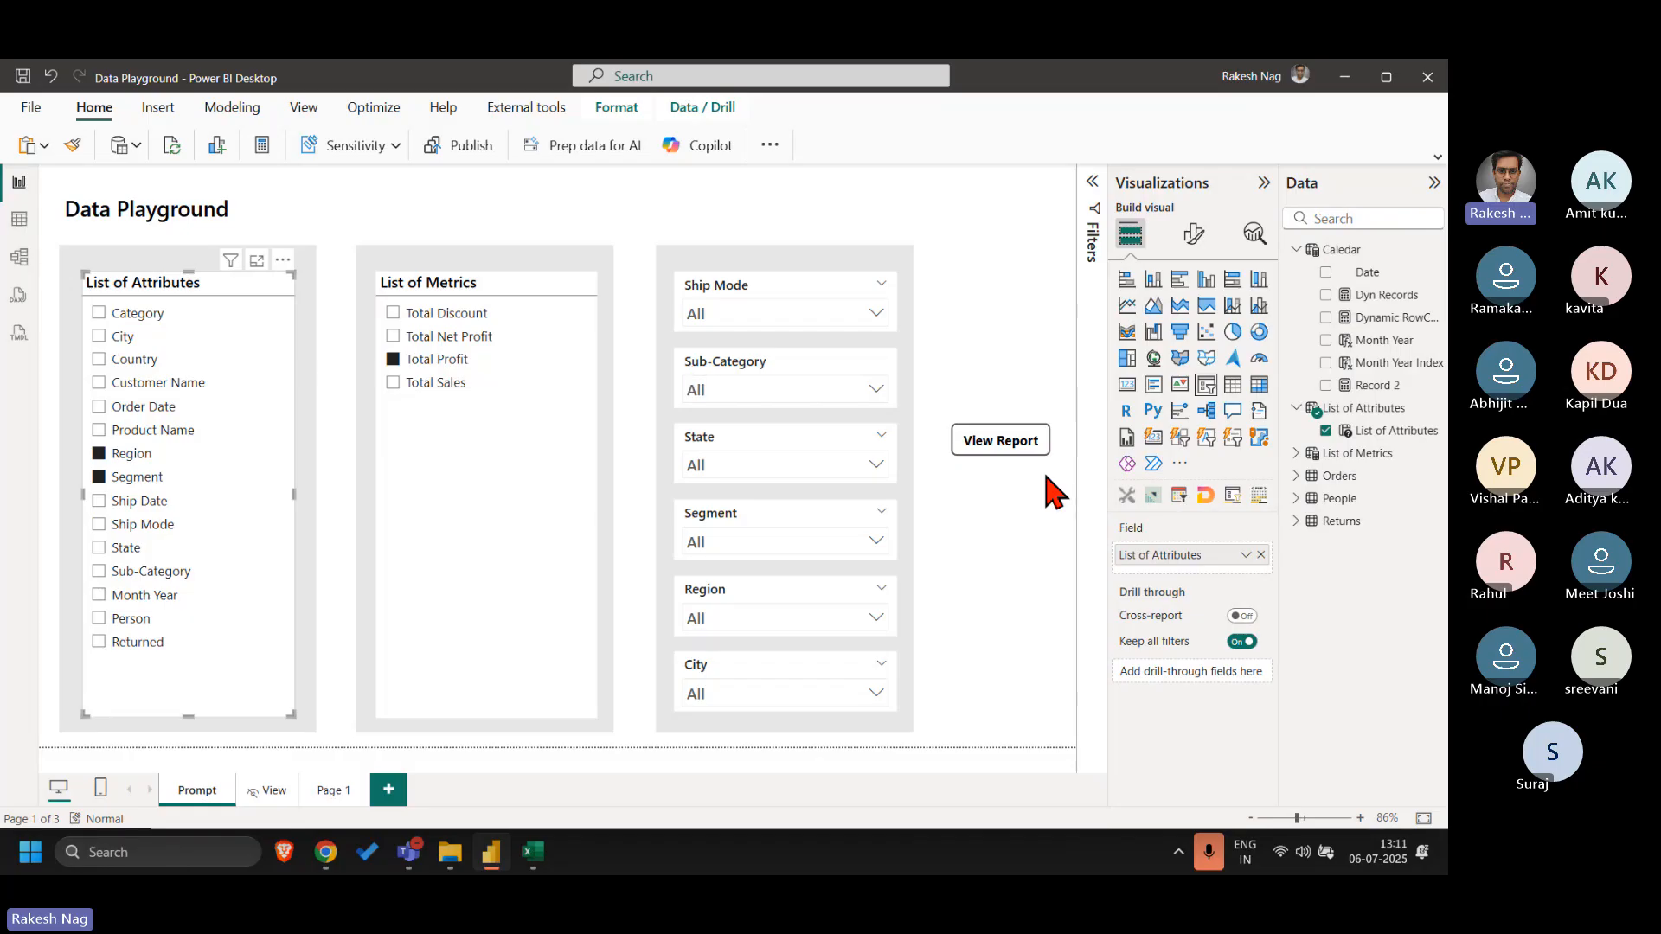
{"action": "left_click", "coordinate": [1001, 443], "text": "ctrl"}
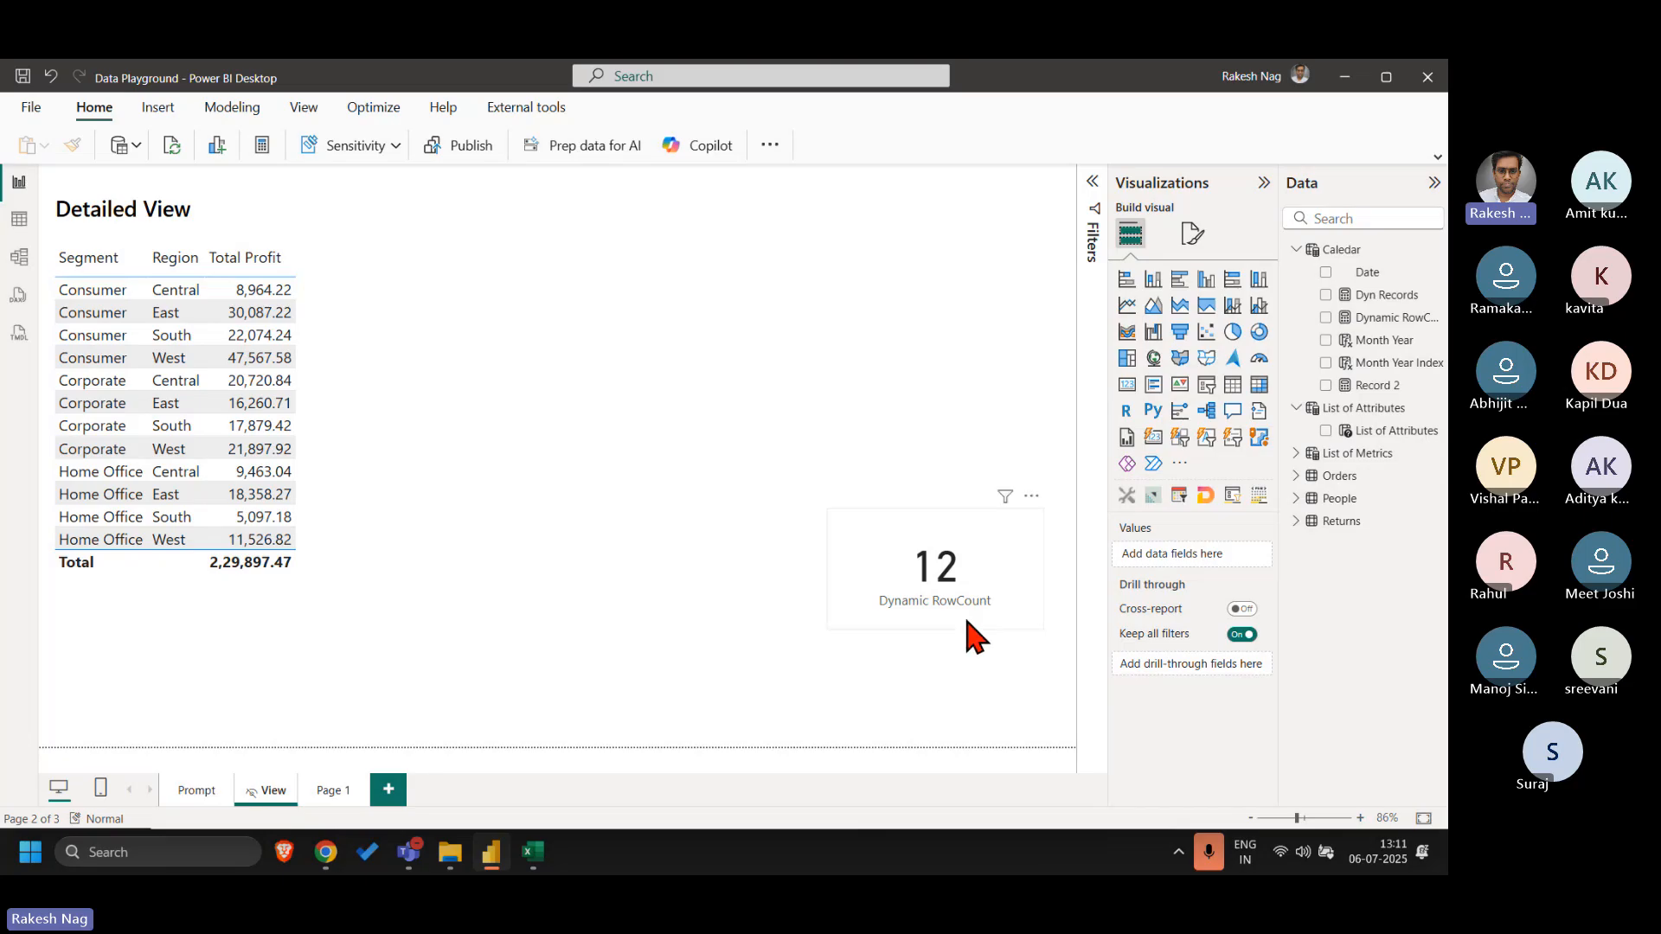
- Examine the field references in the List of Attributes table data, and return to the report's View page
{"action": "left_click", "coordinate": [216, 792]}
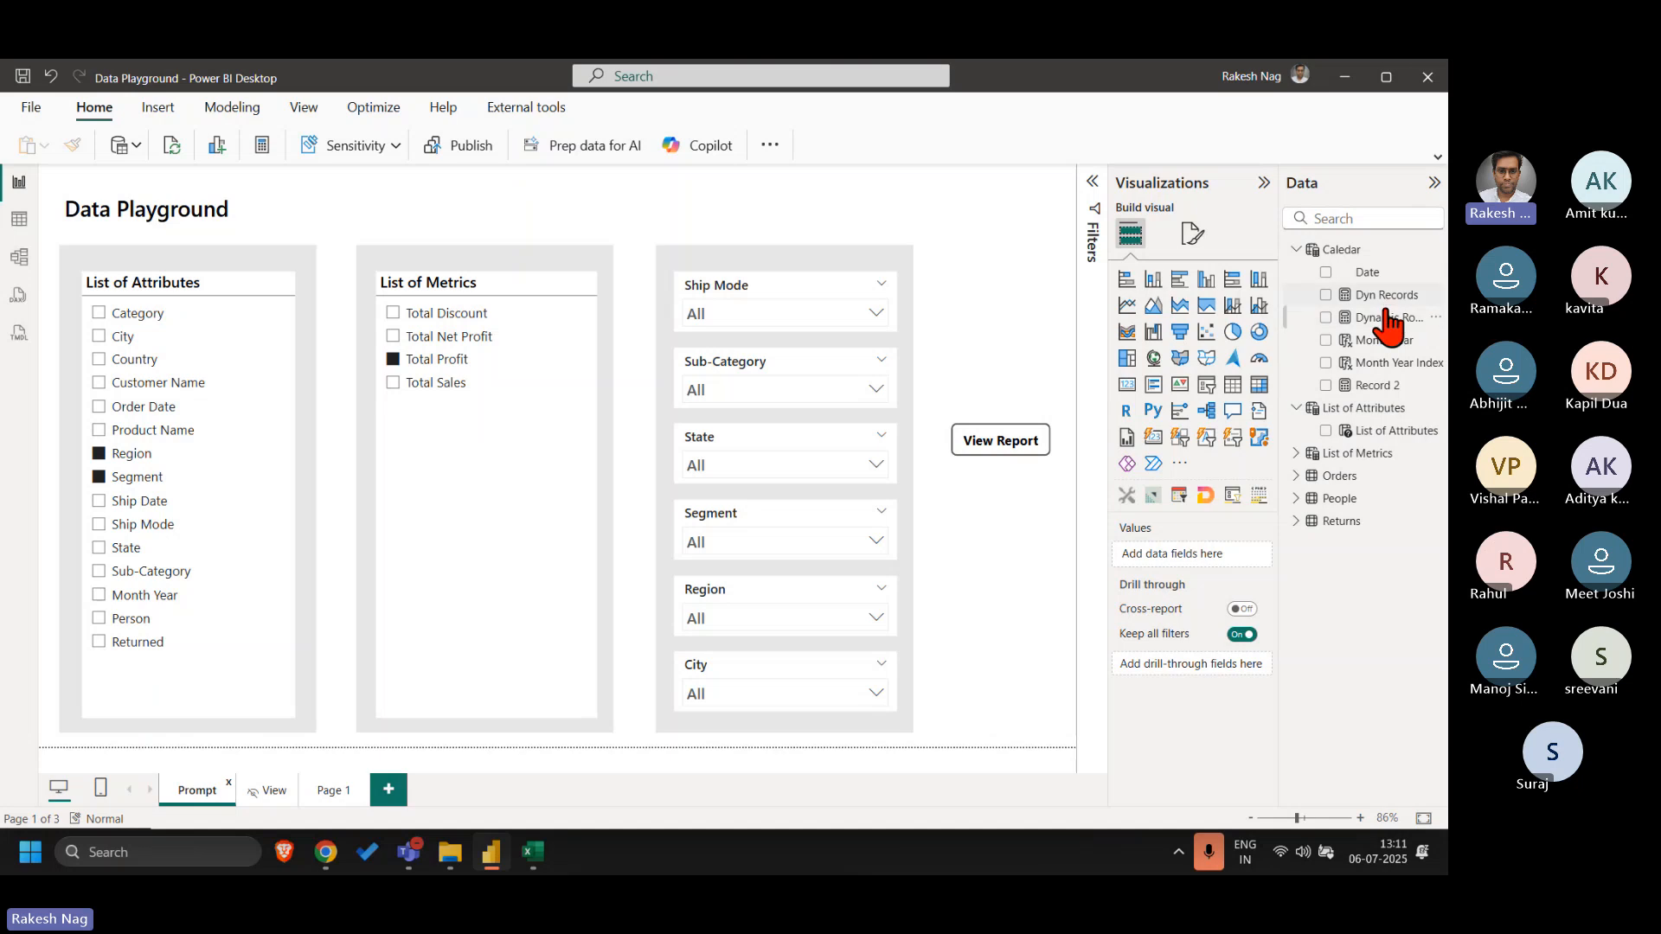
{"action": "left_click", "coordinate": [21, 224]}
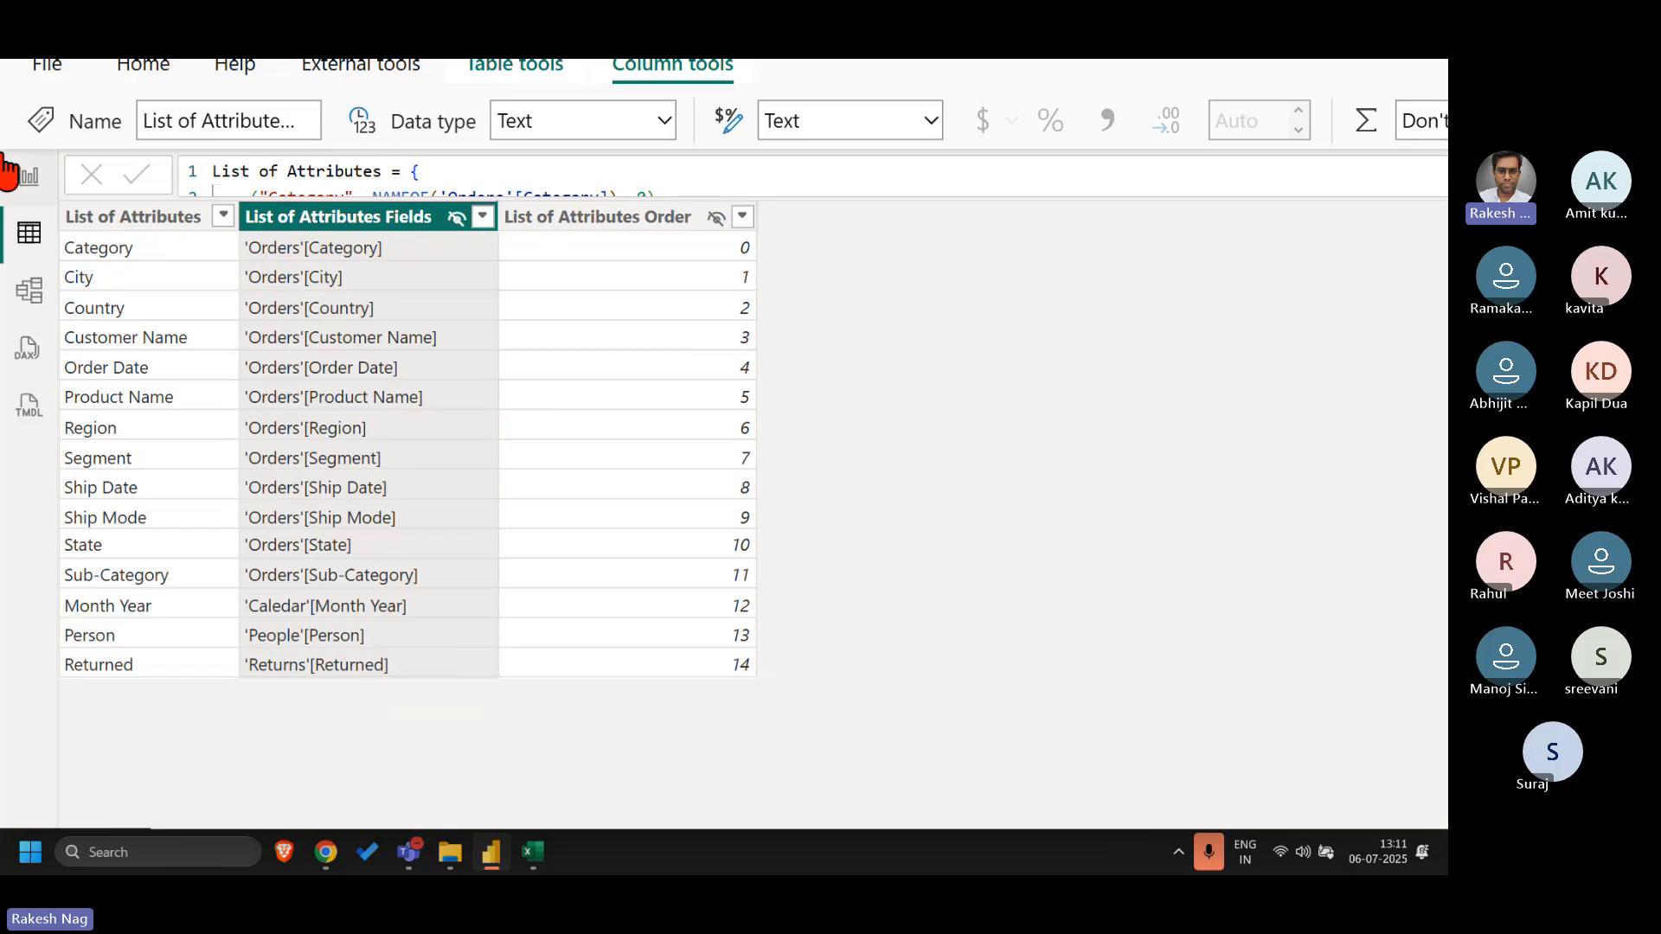
{"action": "left_click", "coordinate": [29, 178]}
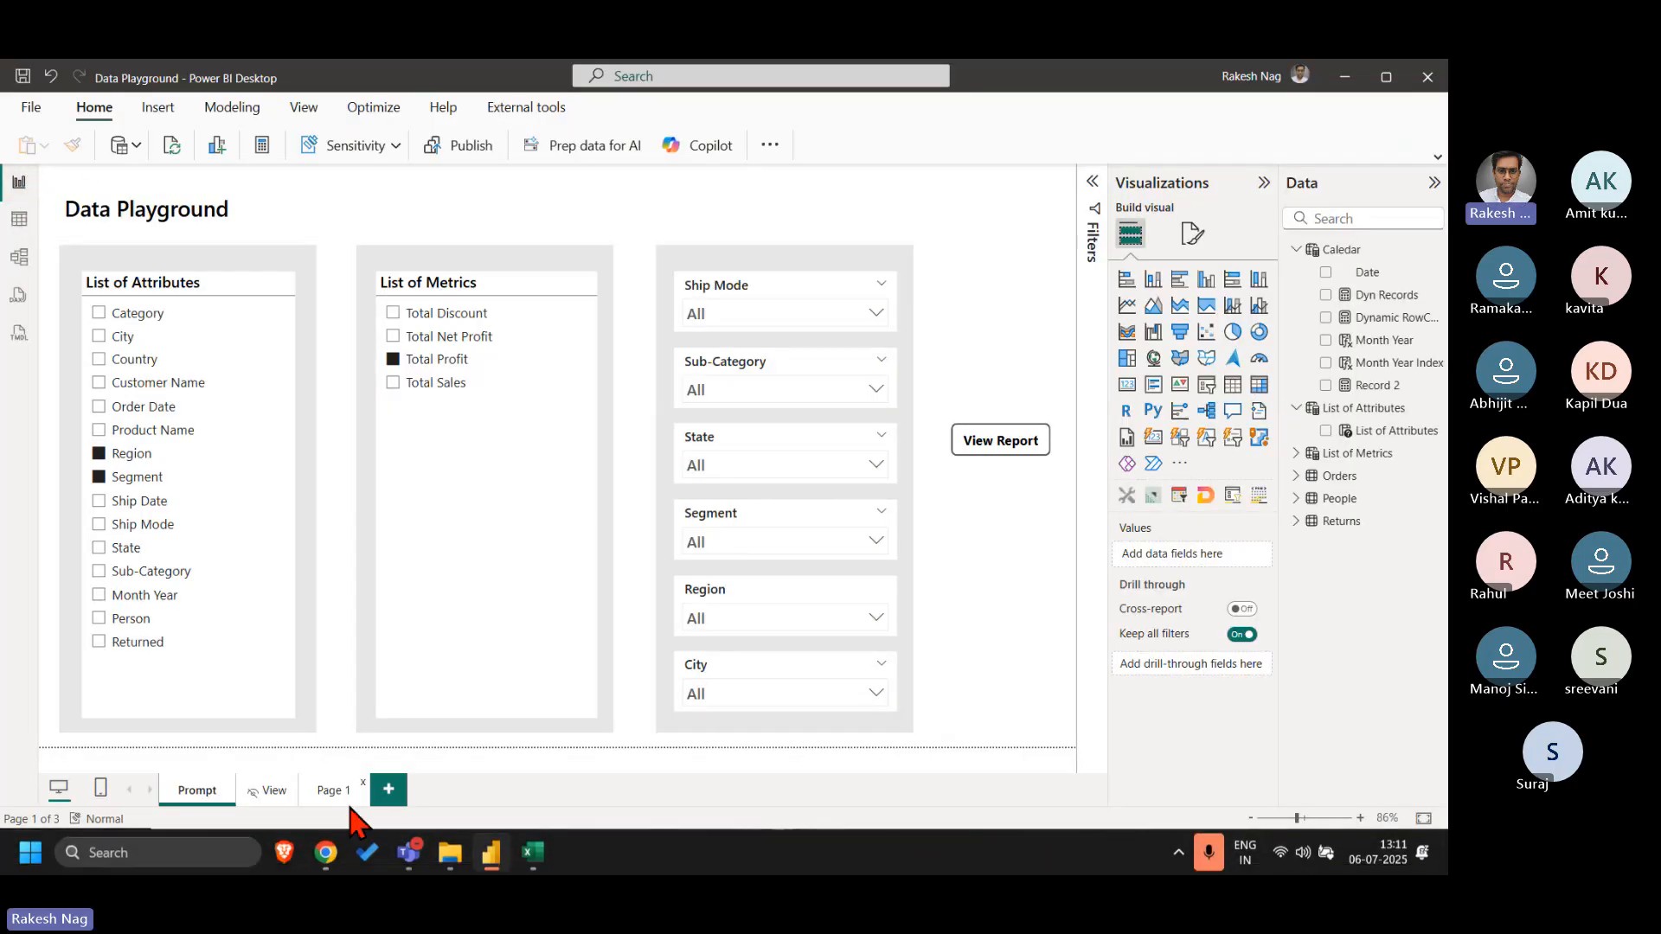
{"action": "left_click", "coordinate": [282, 792]}
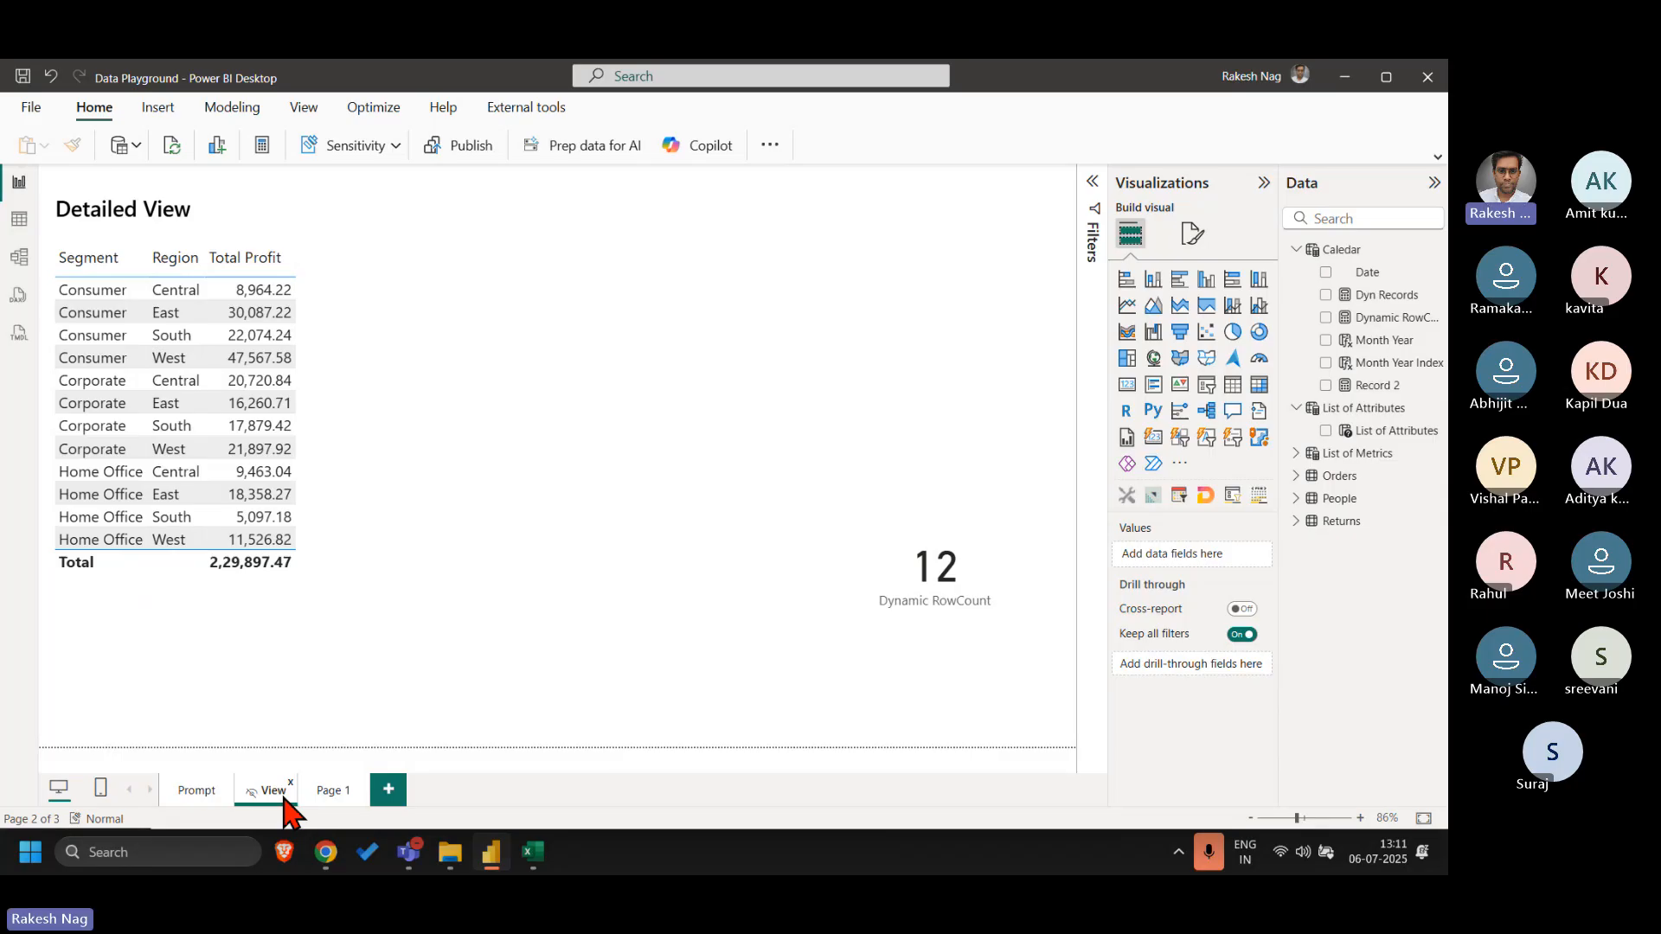
- Reopen the Dynamic RowCount formula, add a comma after the "_Segment" definition and duplicate that line below it without a trailing comma
{"action": "left_click", "coordinate": [1387, 318]}
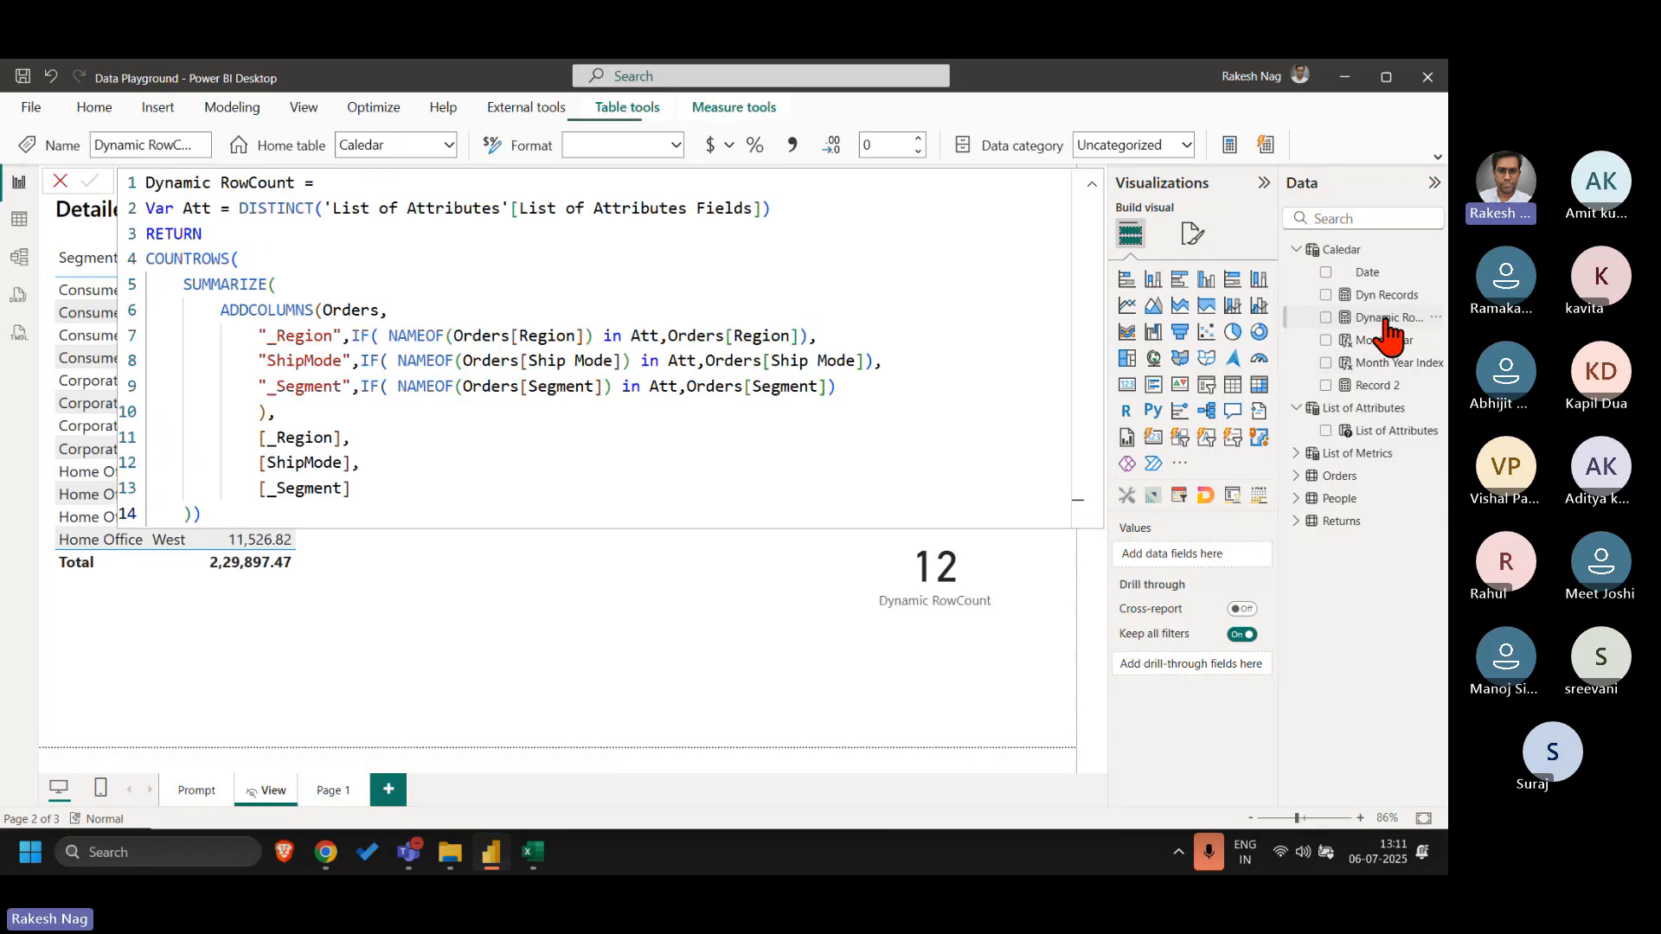
{"action": "double_click", "coordinate": [365, 305]}
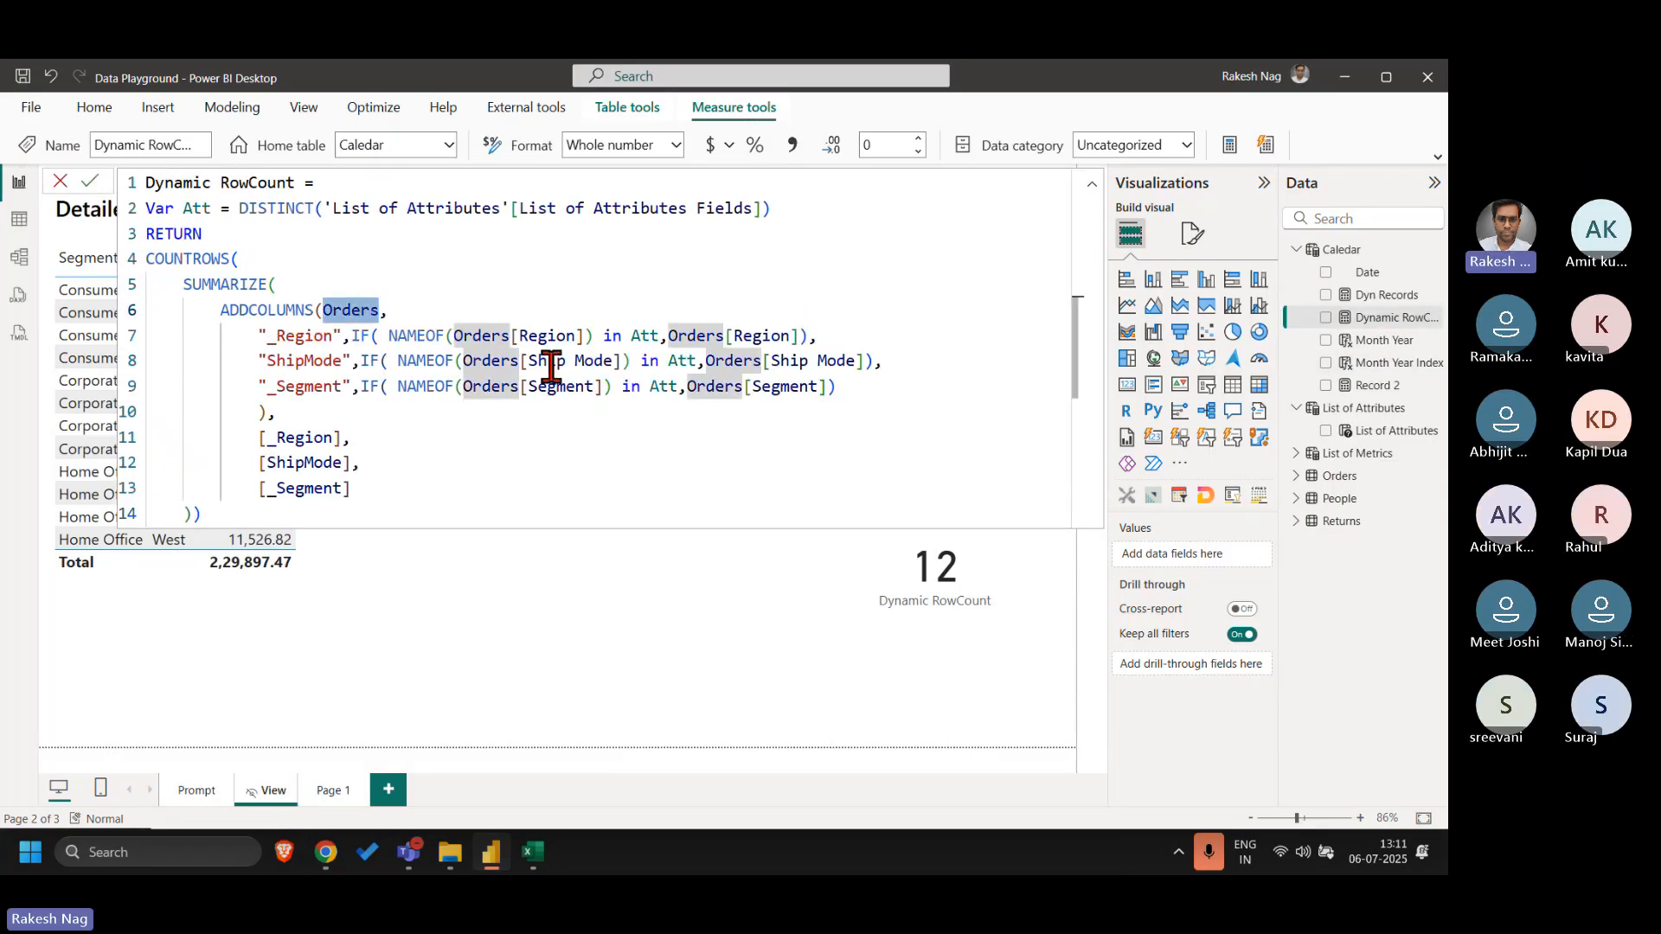
{"action": "left_click", "coordinate": [583, 414]}
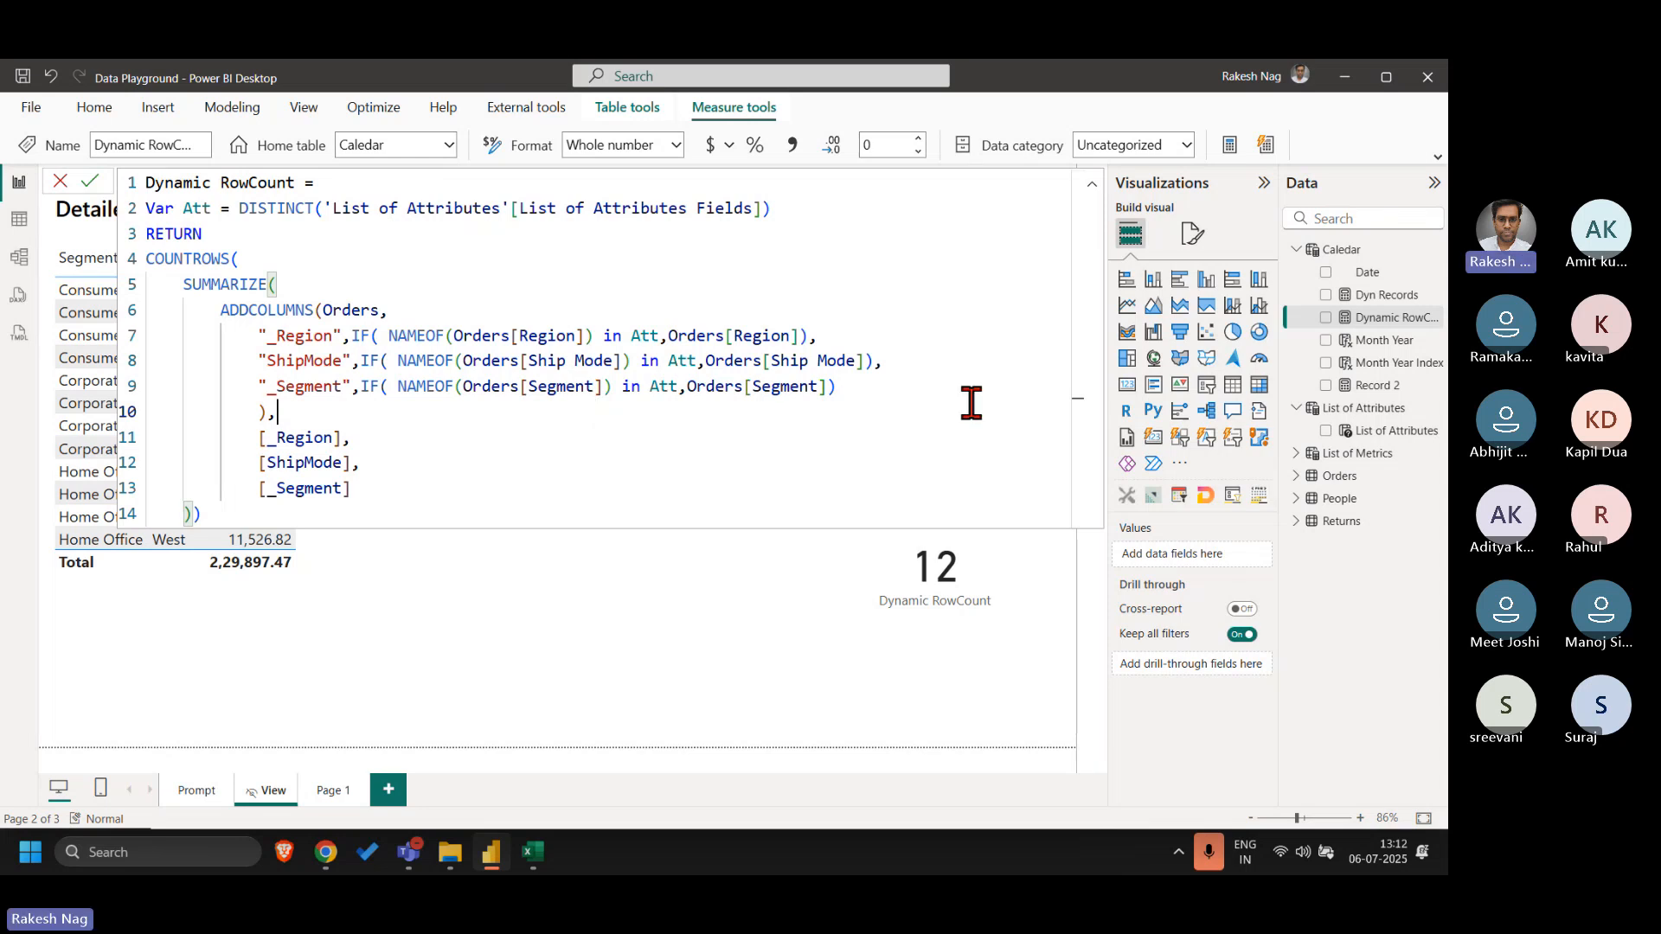
{"action": "left_click", "coordinate": [903, 391]}
{"action": "type", "text": ","}
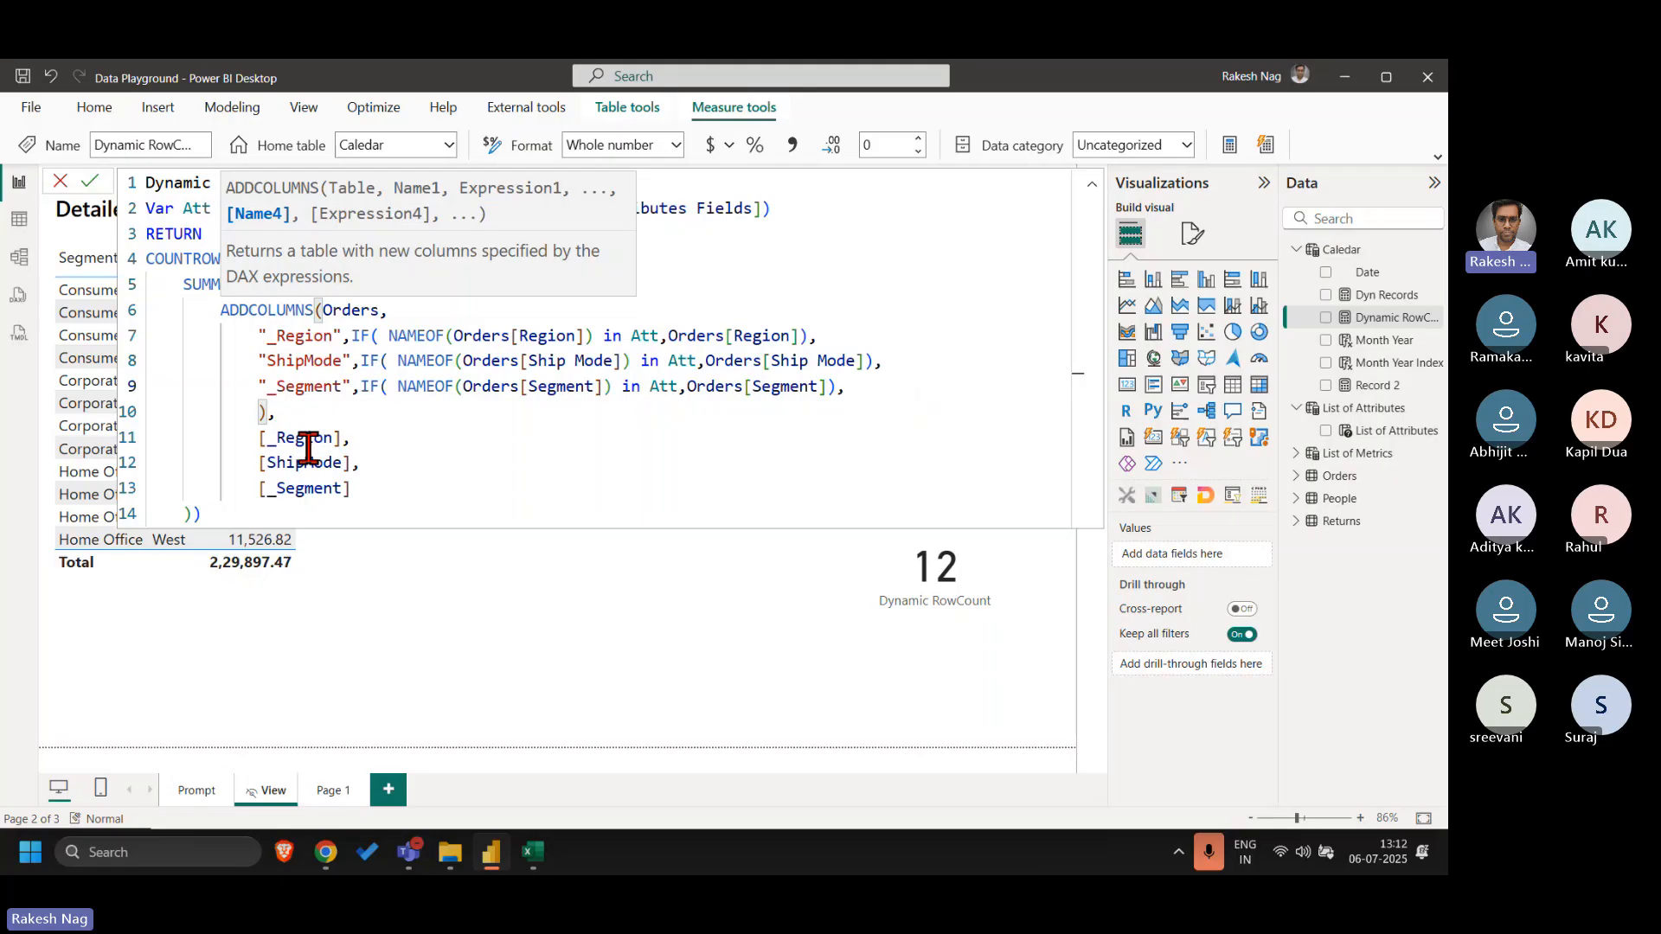
{"action": "left_click", "coordinate": [258, 386]}
{"action": "key", "text": "shift+End"}
{"action": "key", "text": "ctrl+c"}
{"action": "key", "text": "End"}
{"action": "key", "text": "Return"}
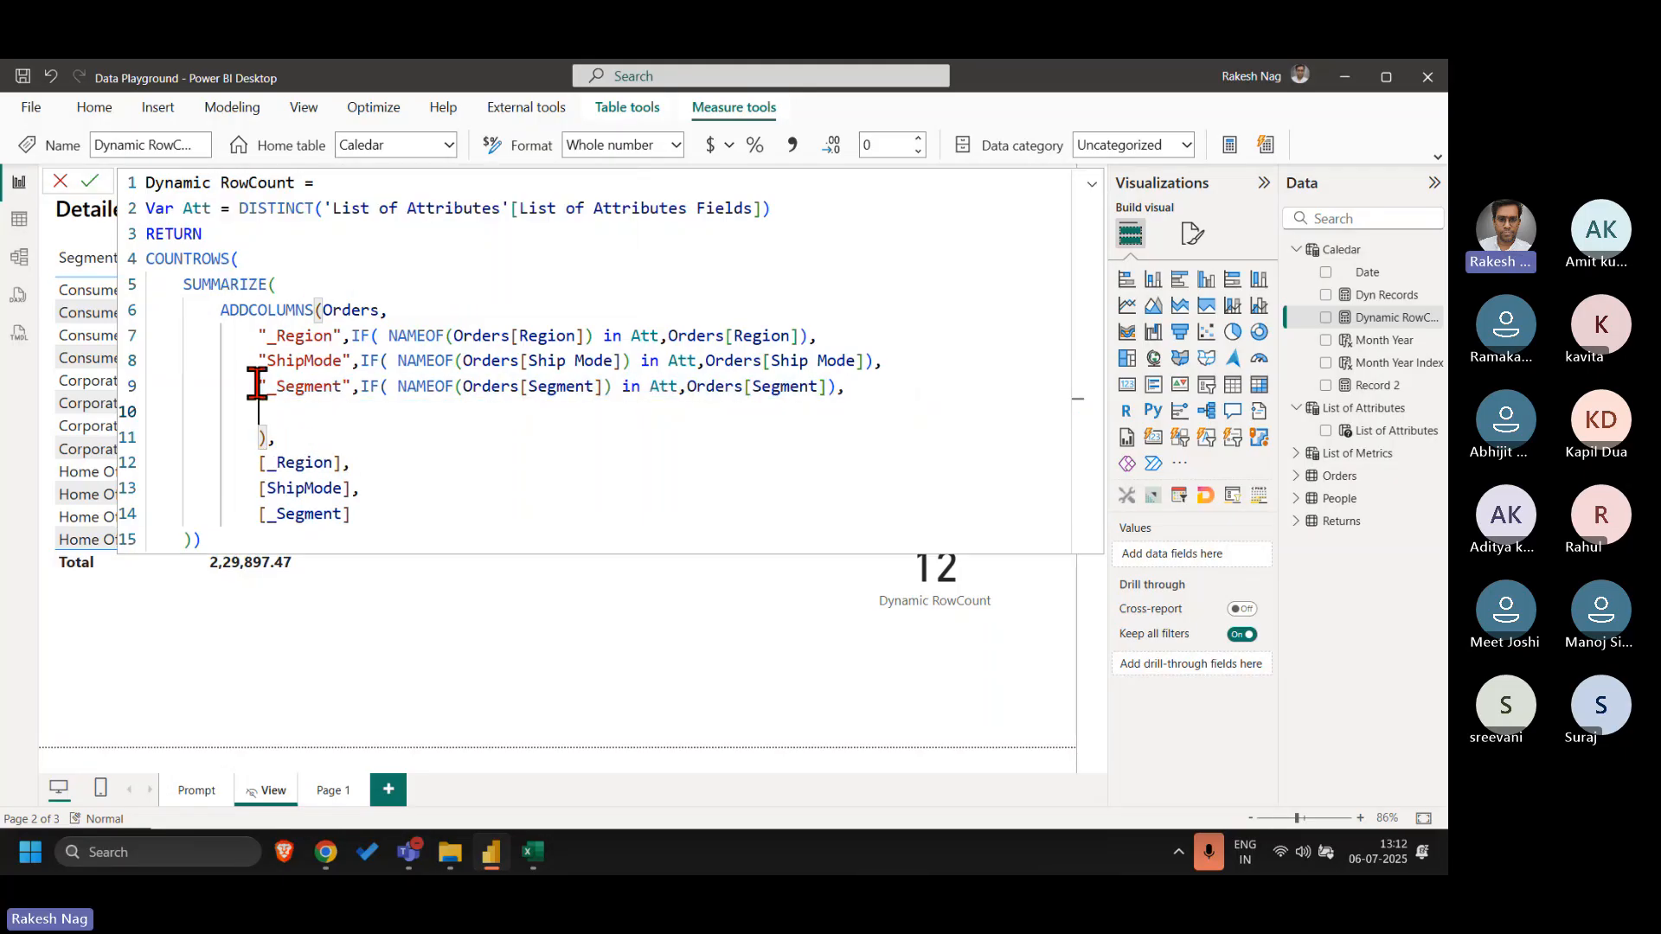
{"action": "key", "text": "ctrl+v"}
{"action": "key", "text": "BackSpace"}
- Rename the duplicated definition's new column to "People"
{"action": "double_click", "coordinate": [313, 412]}
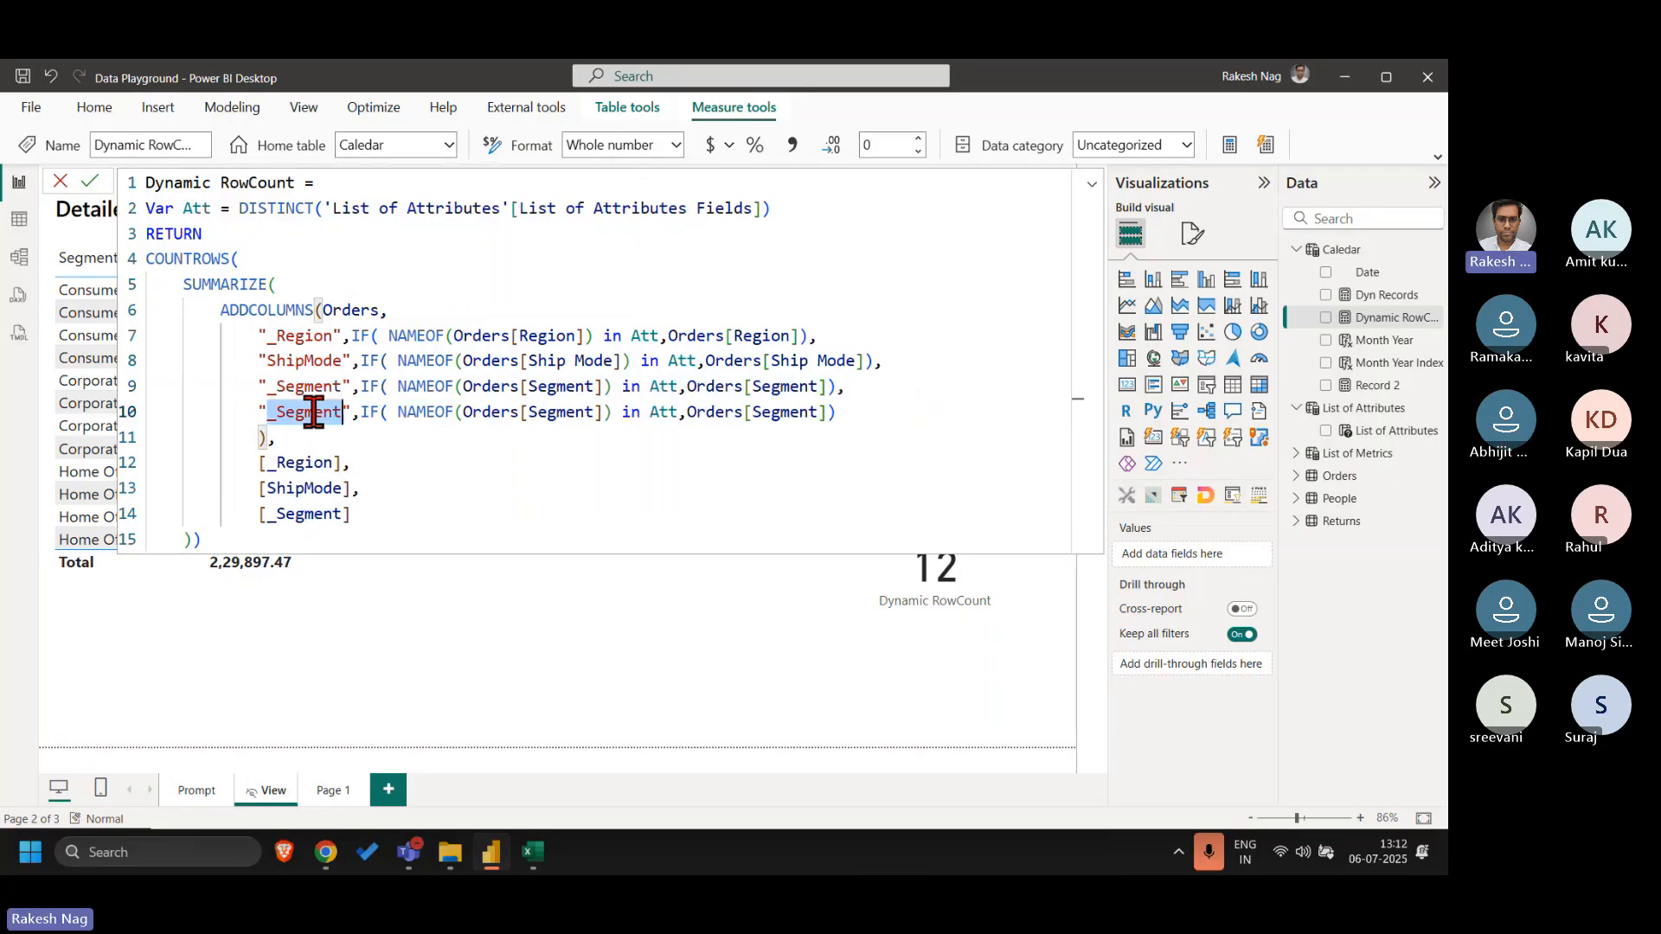
{"action": "type", "text": "Pople"}
{"action": "key", "text": "Left"}
{"action": "key", "text": "Left"}
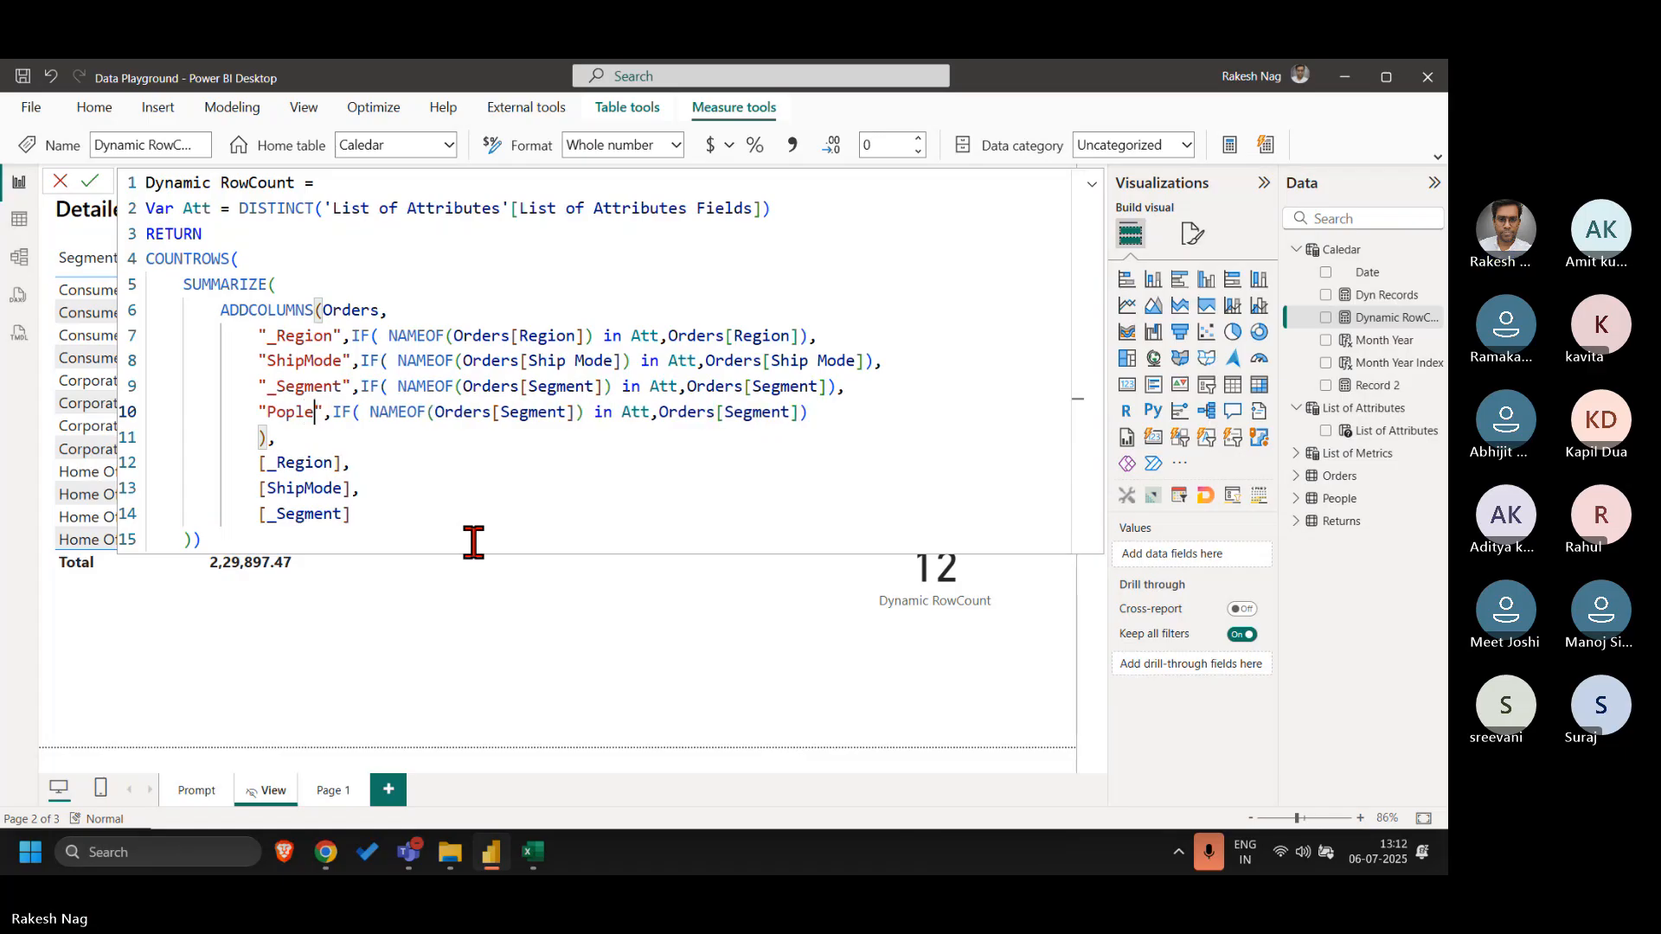
{"action": "key", "text": "Left"}
{"action": "key", "text": "Left"}
{"action": "type", "text": "e"}
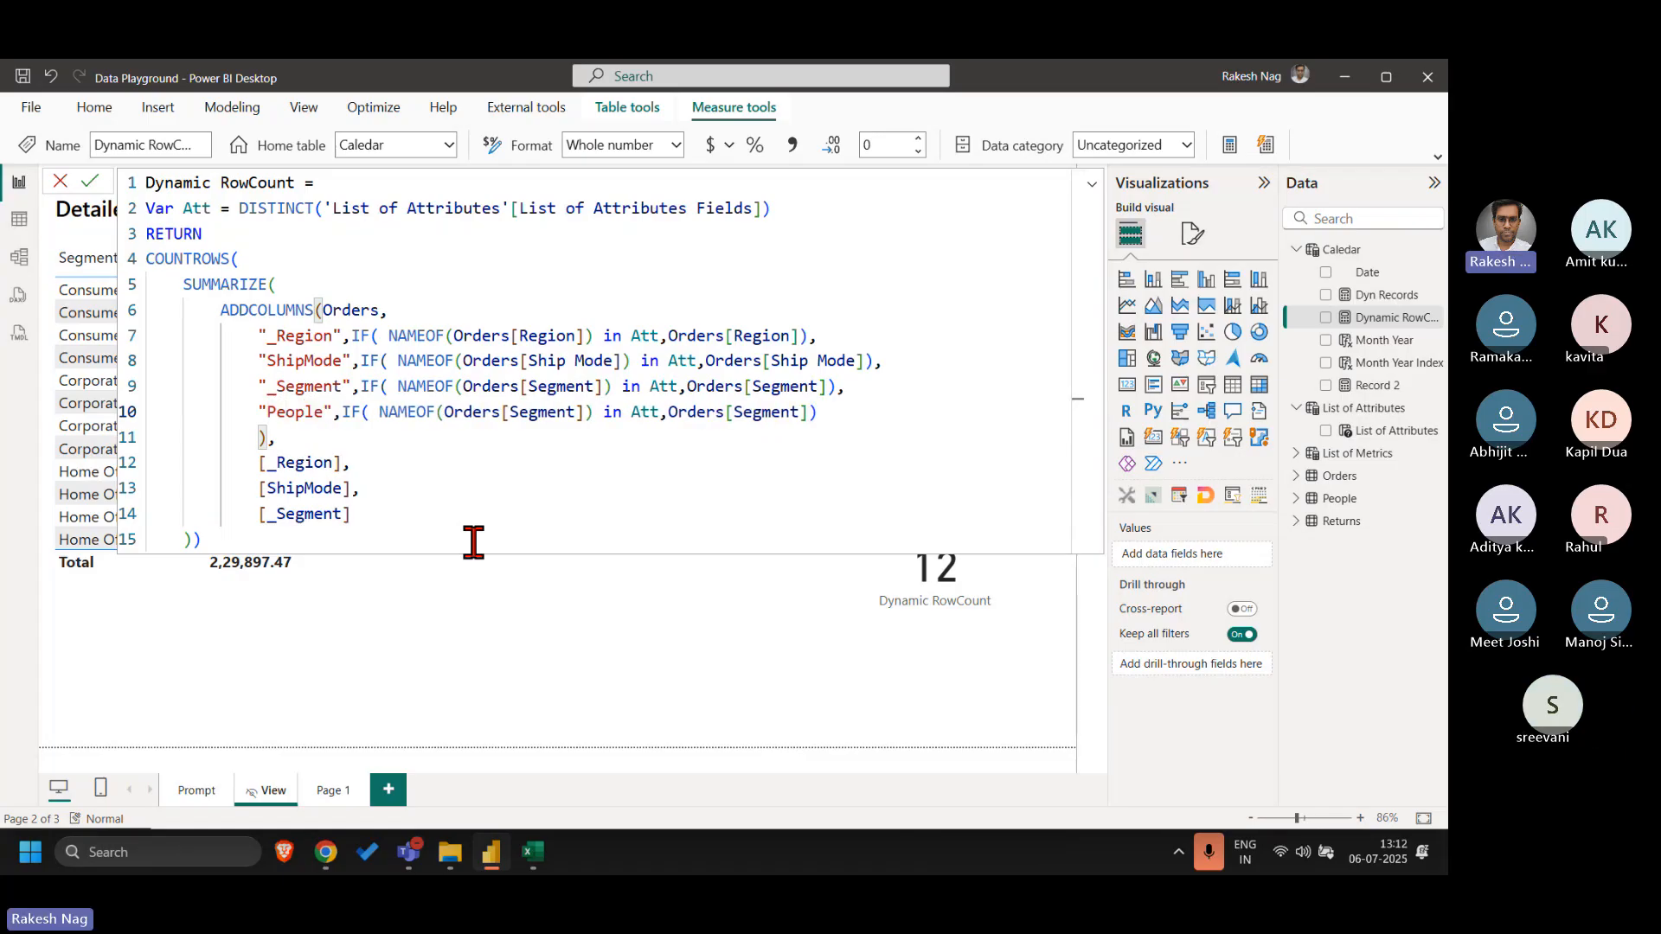
- Change the NAMEOF argument in the "People" definition to People[Person]
{"action": "key", "text": "Right"}
{"action": "key", "text": "Right"}
{"action": "key", "text": "Right"}
{"action": "key", "text": "Right"}
{"action": "key", "text": "Right"}
{"action": "key", "text": "Right"}
{"action": "key", "text": "Right"}
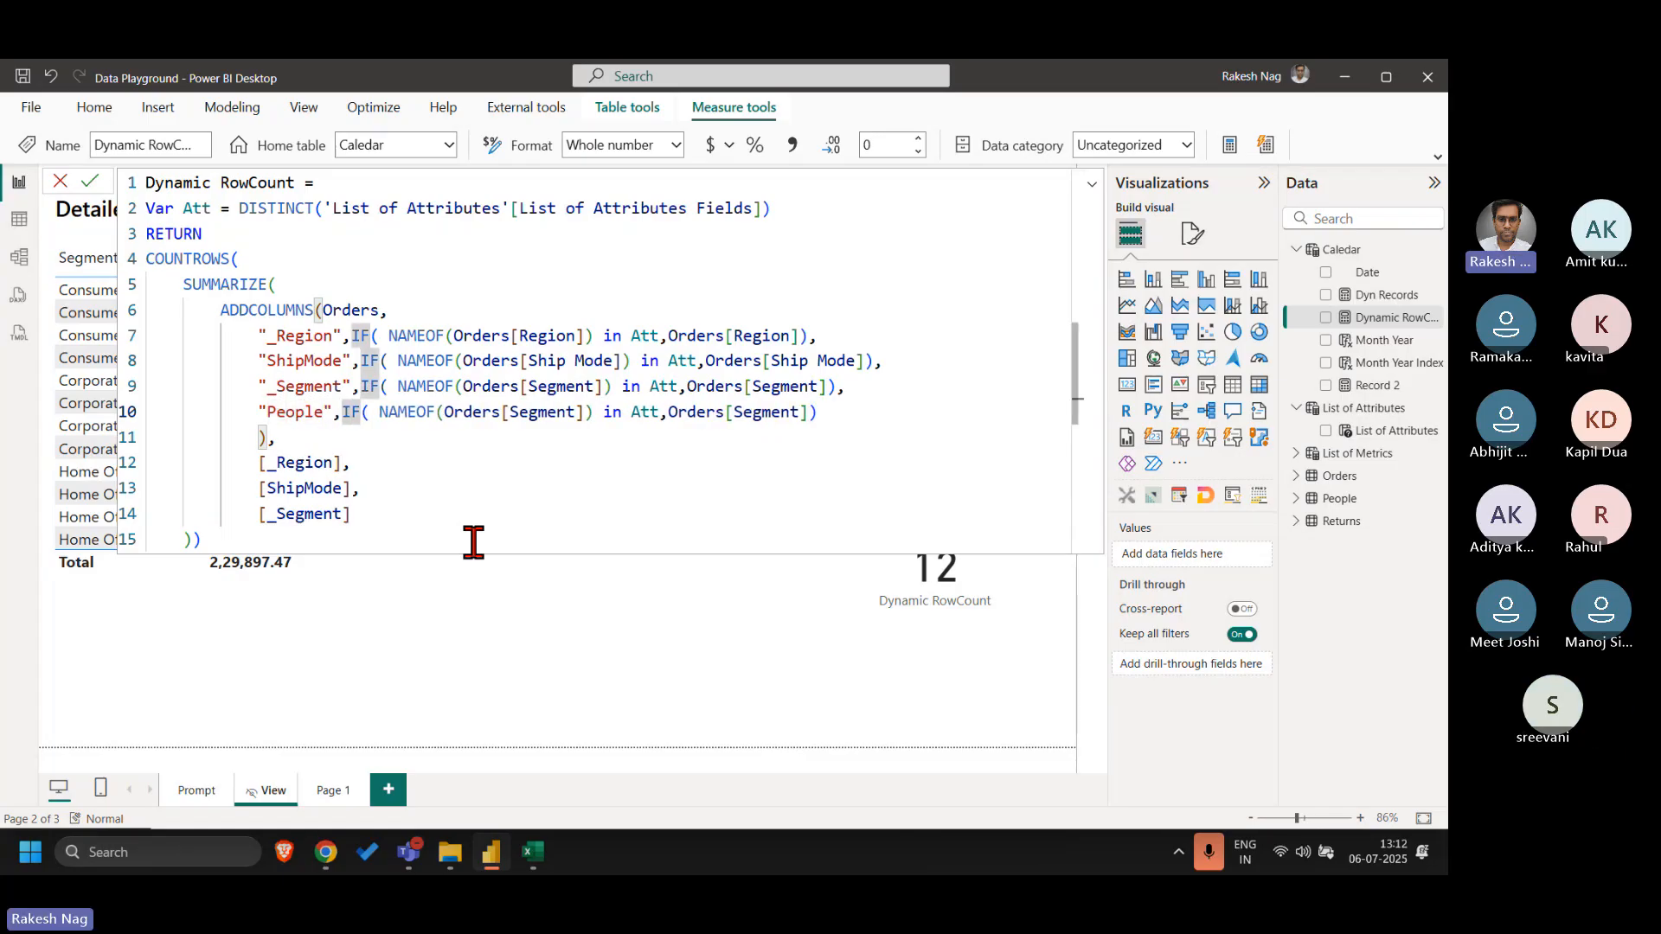
{"action": "key", "text": "Right"}
{"action": "key", "text": "Right"}
{"action": "key", "text": "Right"}
{"action": "key", "text": "Right"}
{"action": "key", "text": "Right"}
{"action": "key", "text": "Right"}
{"action": "key", "text": "Right"}
{"action": "key", "text": "Right"}
{"action": "key", "text": "Right"}
{"action": "key", "text": "Right"}
{"action": "key", "text": "Right"}
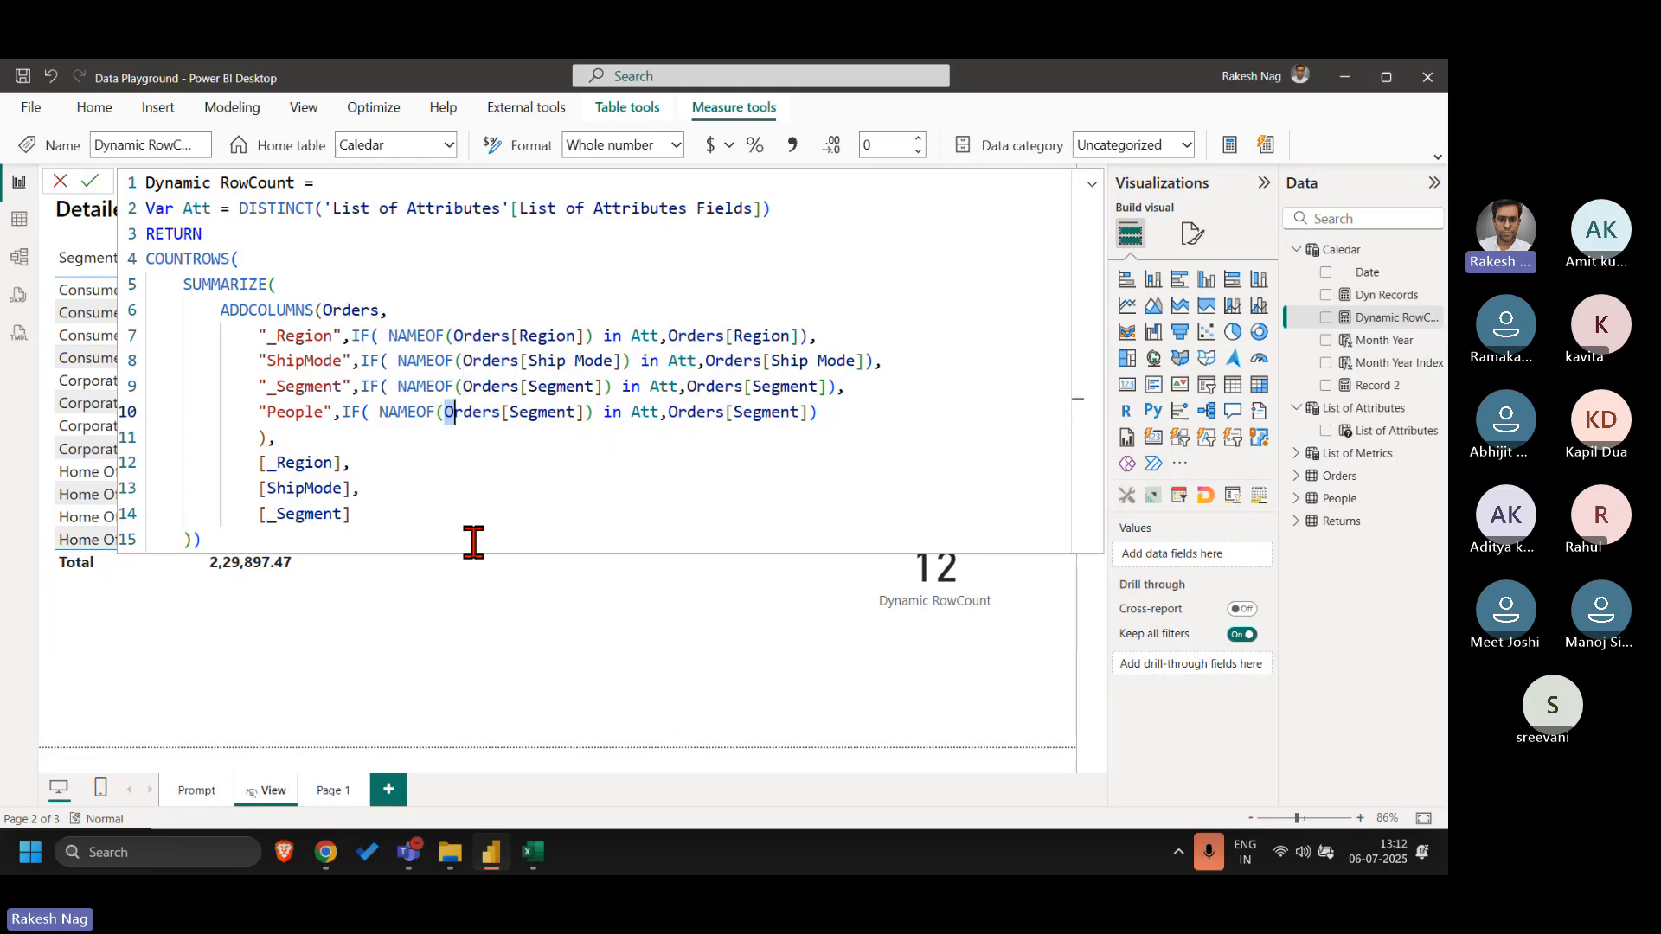
{"action": "key", "text": "shift+Right"}
{"action": "key", "text": "shift+Right"}
{"action": "key", "text": "shift+Right"}
{"action": "key", "text": "shift+Right"}
{"action": "key", "text": "shift+Right"}
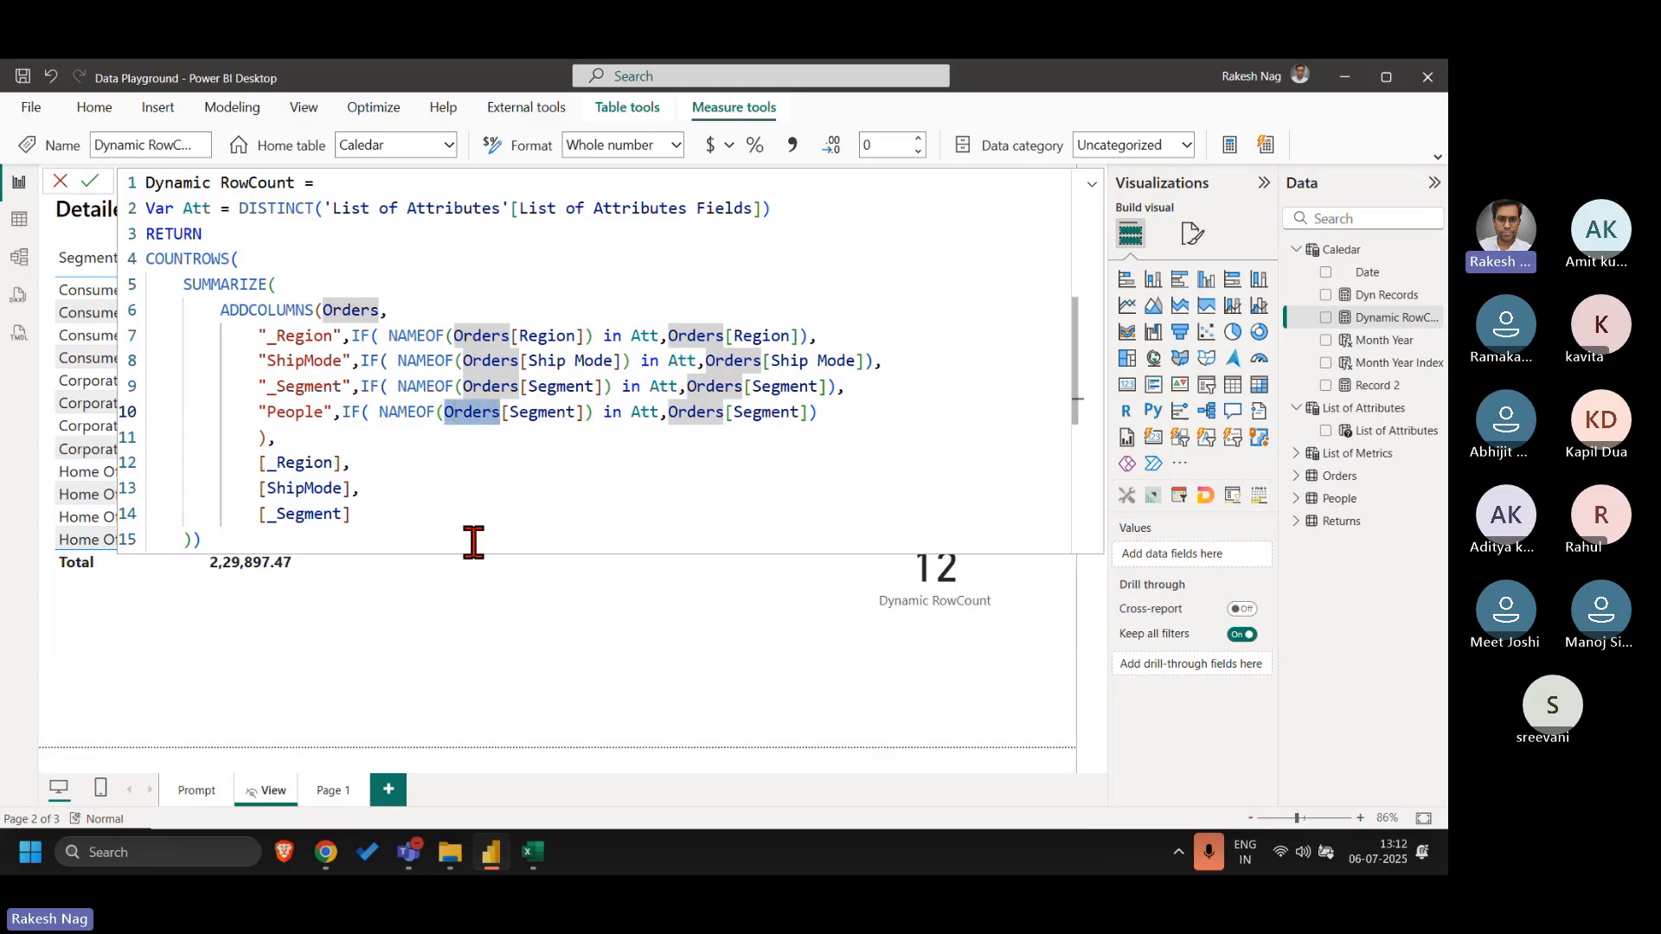
{"action": "type", "text": "Peo"}
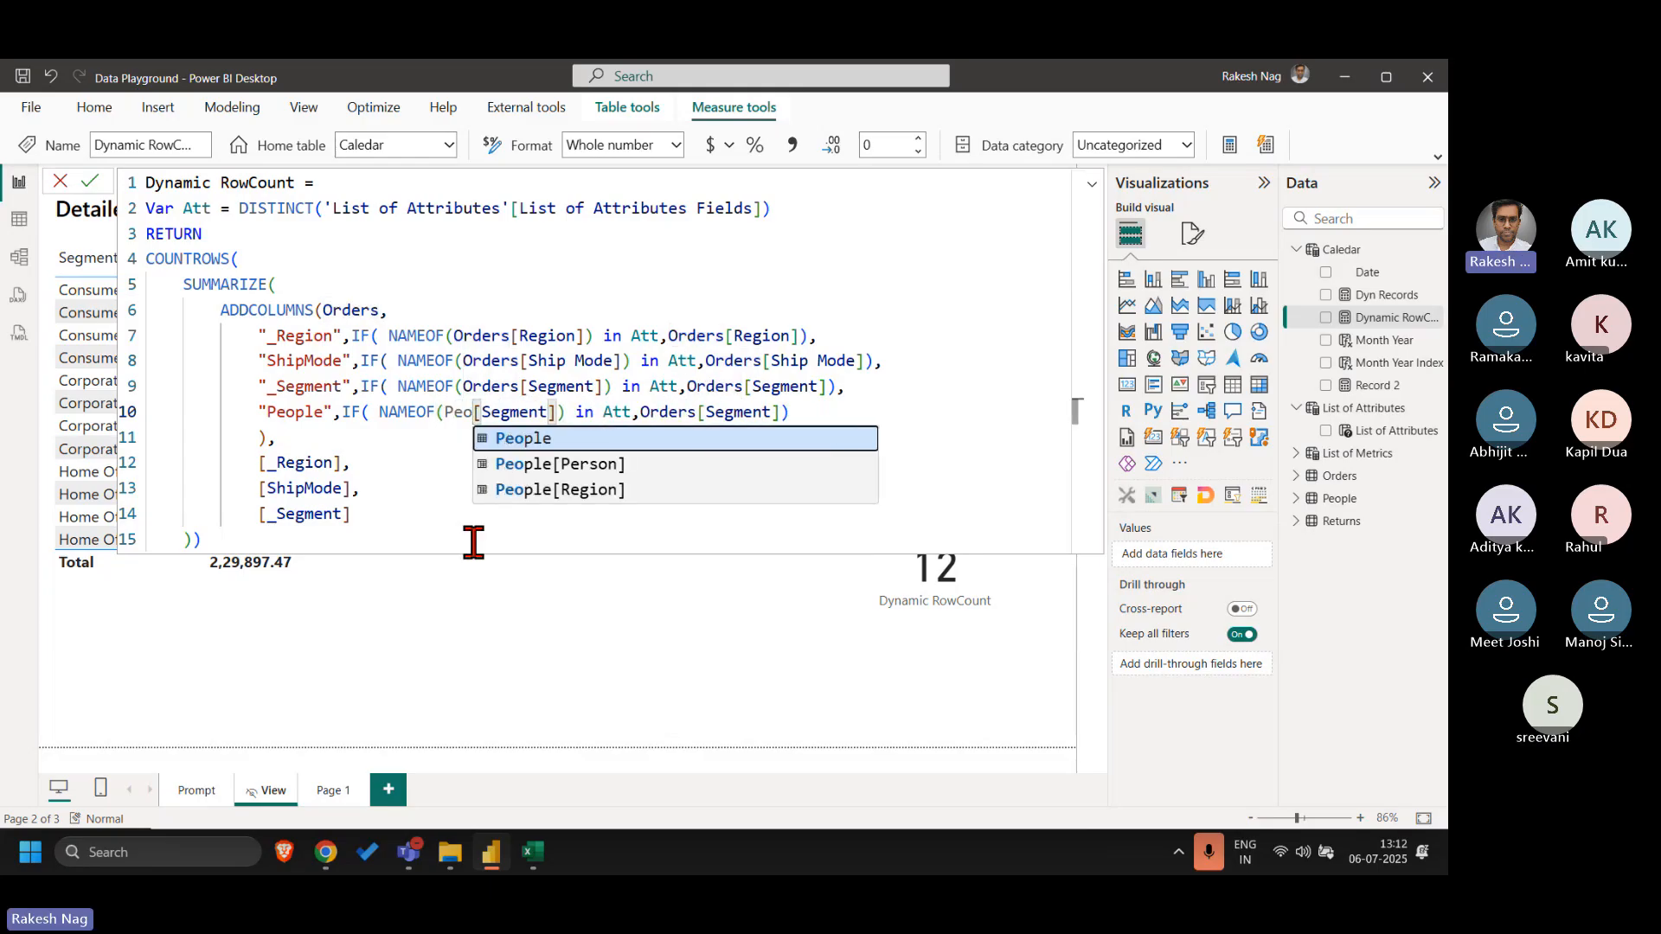
{"action": "type", "text": "ple"}
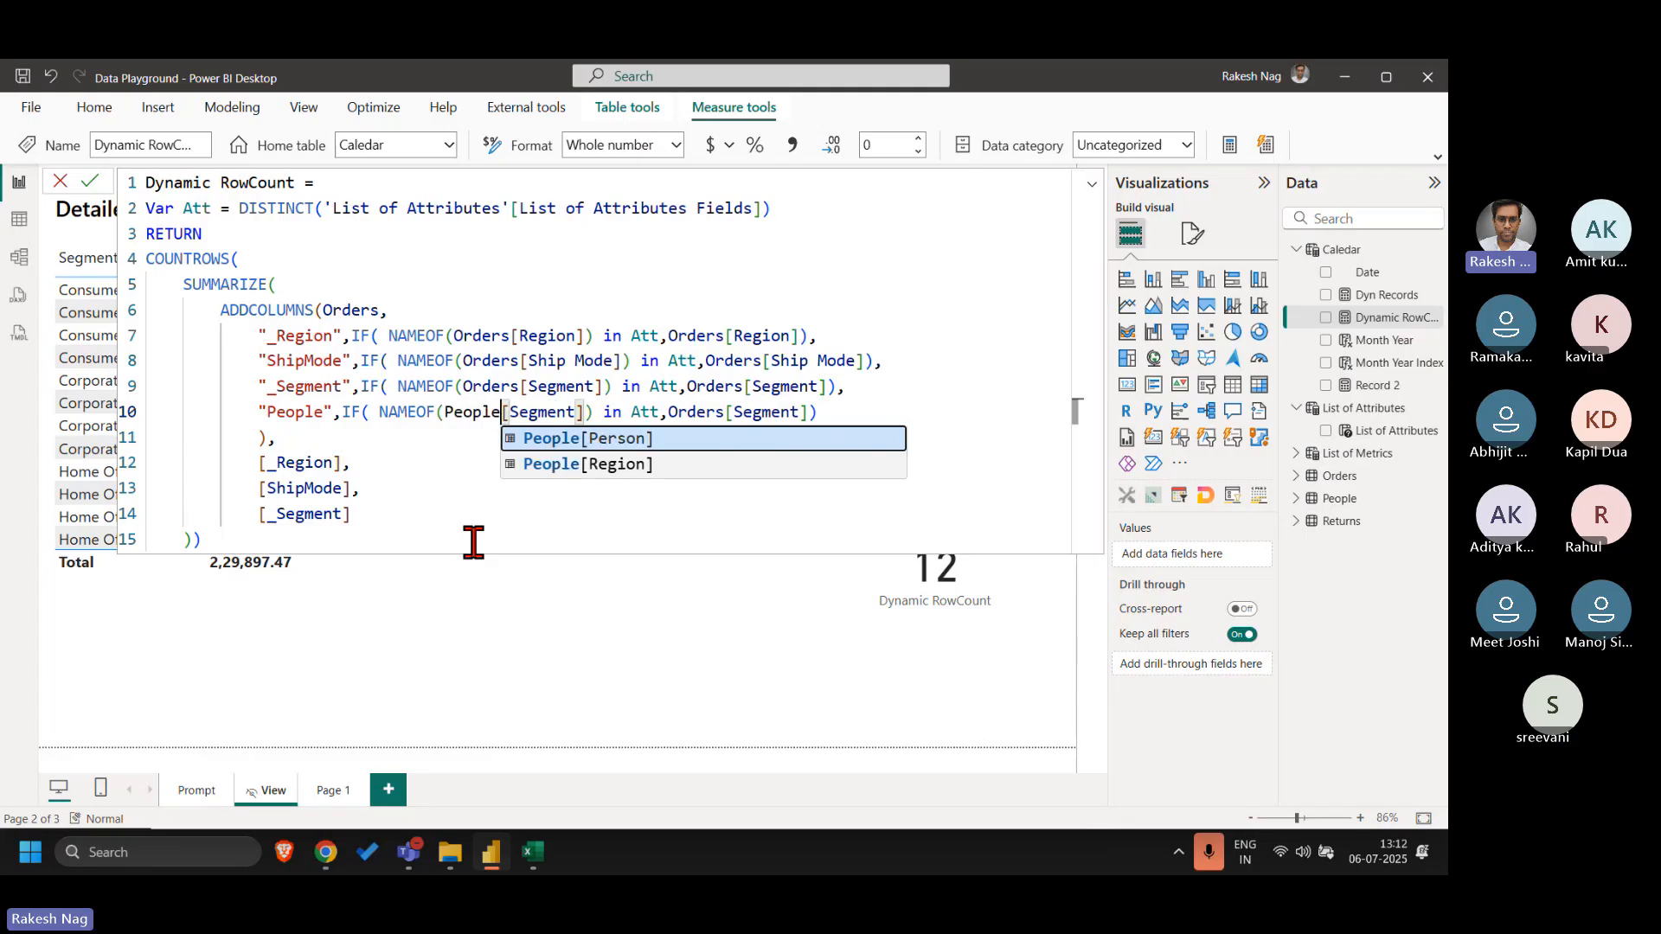
{"action": "key", "text": "Tab"}
{"action": "key", "text": "shift+Right"}
{"action": "key", "text": "shift+Right"}
{"action": "key", "text": "shift+Right"}
{"action": "key", "text": "shift+Right"}
{"action": "key", "text": "shift+Right"}
{"action": "key", "text": "shift+Right"}
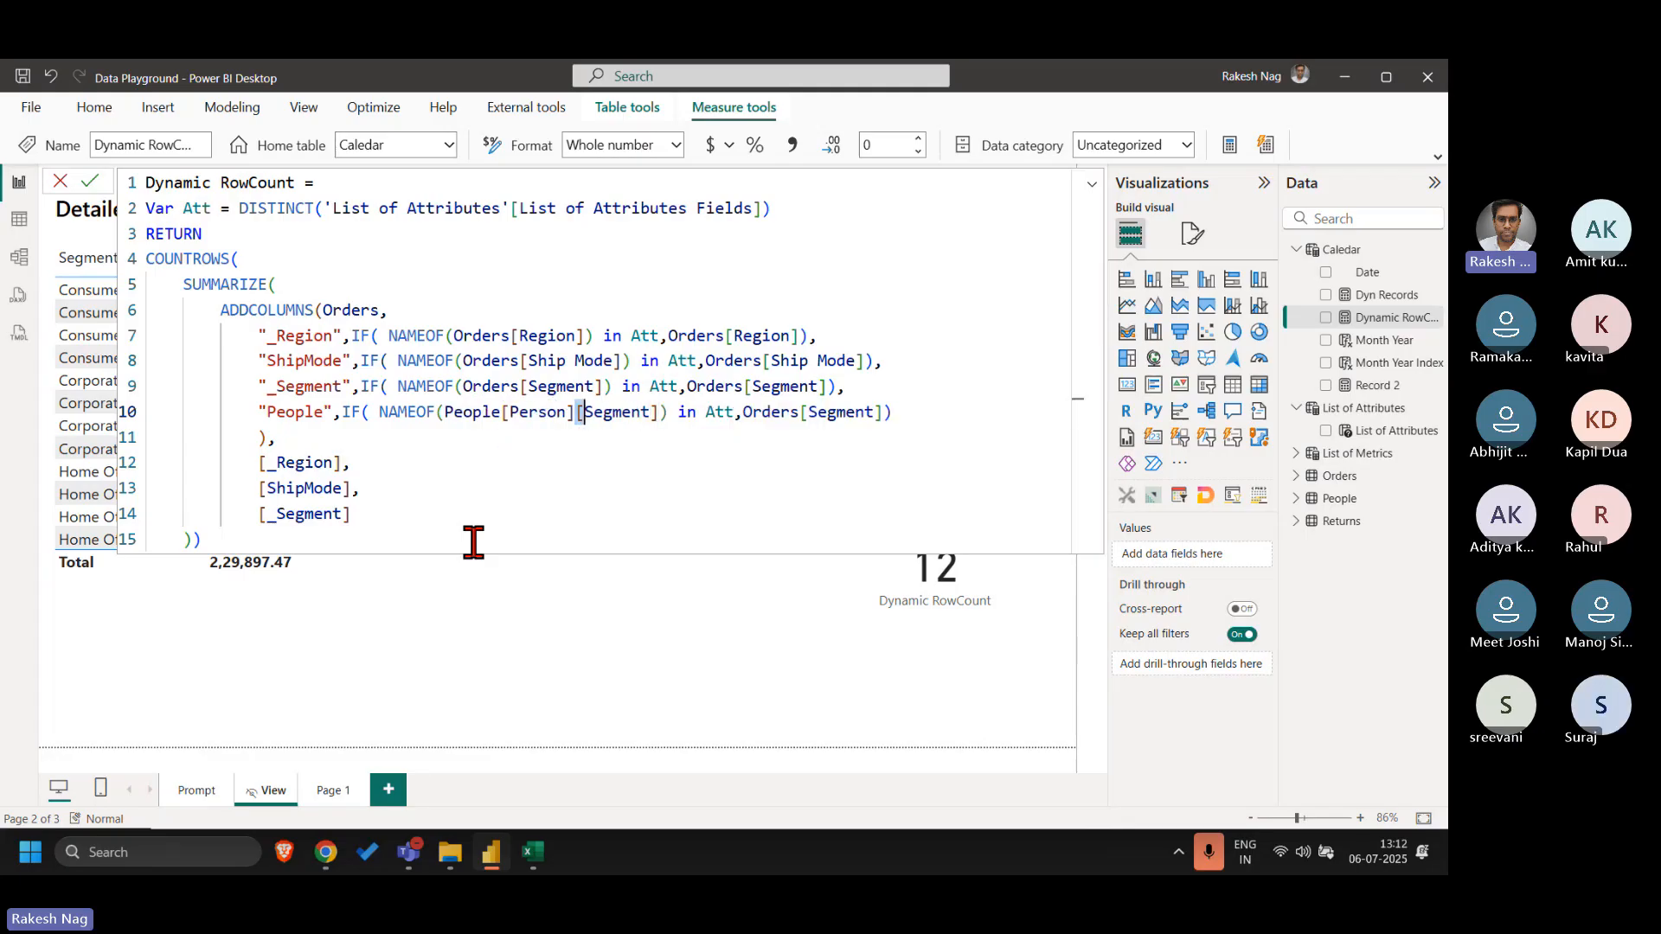
{"action": "key", "text": "shift+Right"}
{"action": "key", "text": "shift+Right"}
{"action": "key", "text": "shift+Right"}
{"action": "key", "text": "BackSpace"}
- Copy the People[Person] reference from the NAMEOF argument
{"action": "key", "text": "shift+Left"}
{"action": "key", "text": "shift+Left"}
{"action": "key", "text": "shift+Left"}
{"action": "key", "text": "shift+Left"}
{"action": "key", "text": "shift+Left"}
{"action": "key", "text": "shift+Left"}
{"action": "key", "text": "shift+Left"}
{"action": "key", "text": "shift+Left"}
{"action": "key", "text": "shift+Left"}
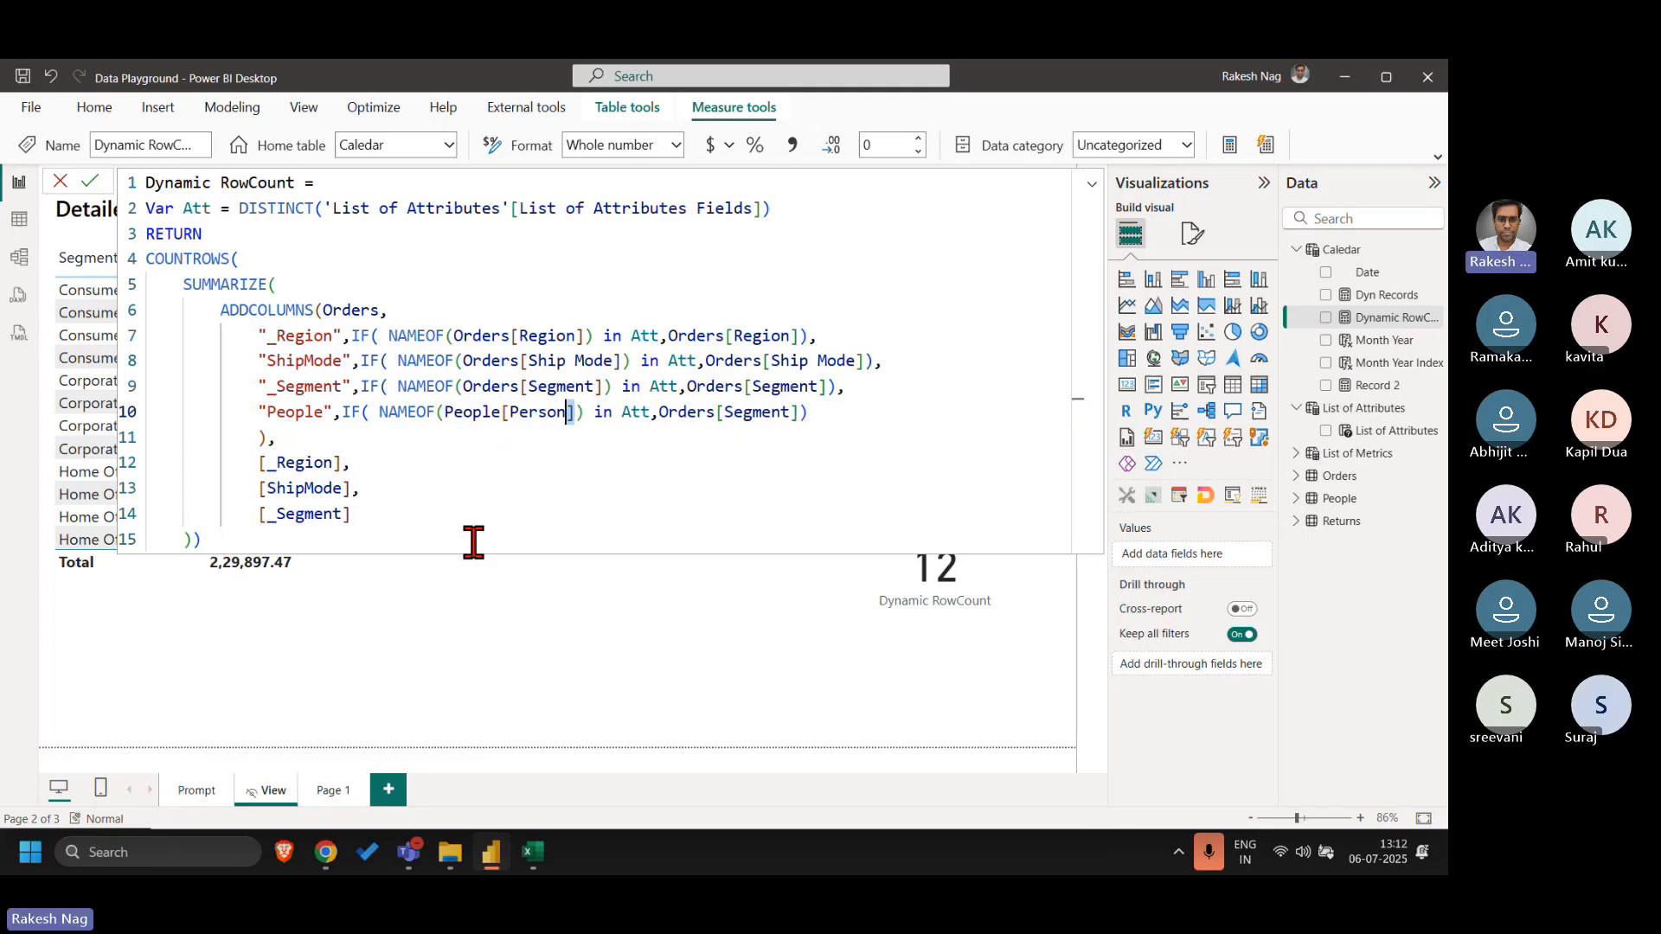
{"action": "key", "text": "shift+Left"}
{"action": "key", "text": "shift+Left"}
{"action": "key", "text": "shift+Left"}
{"action": "key", "text": "shift+Left"}
{"action": "key", "text": "shift+Left"}
{"action": "key", "text": "ctrl+c"}
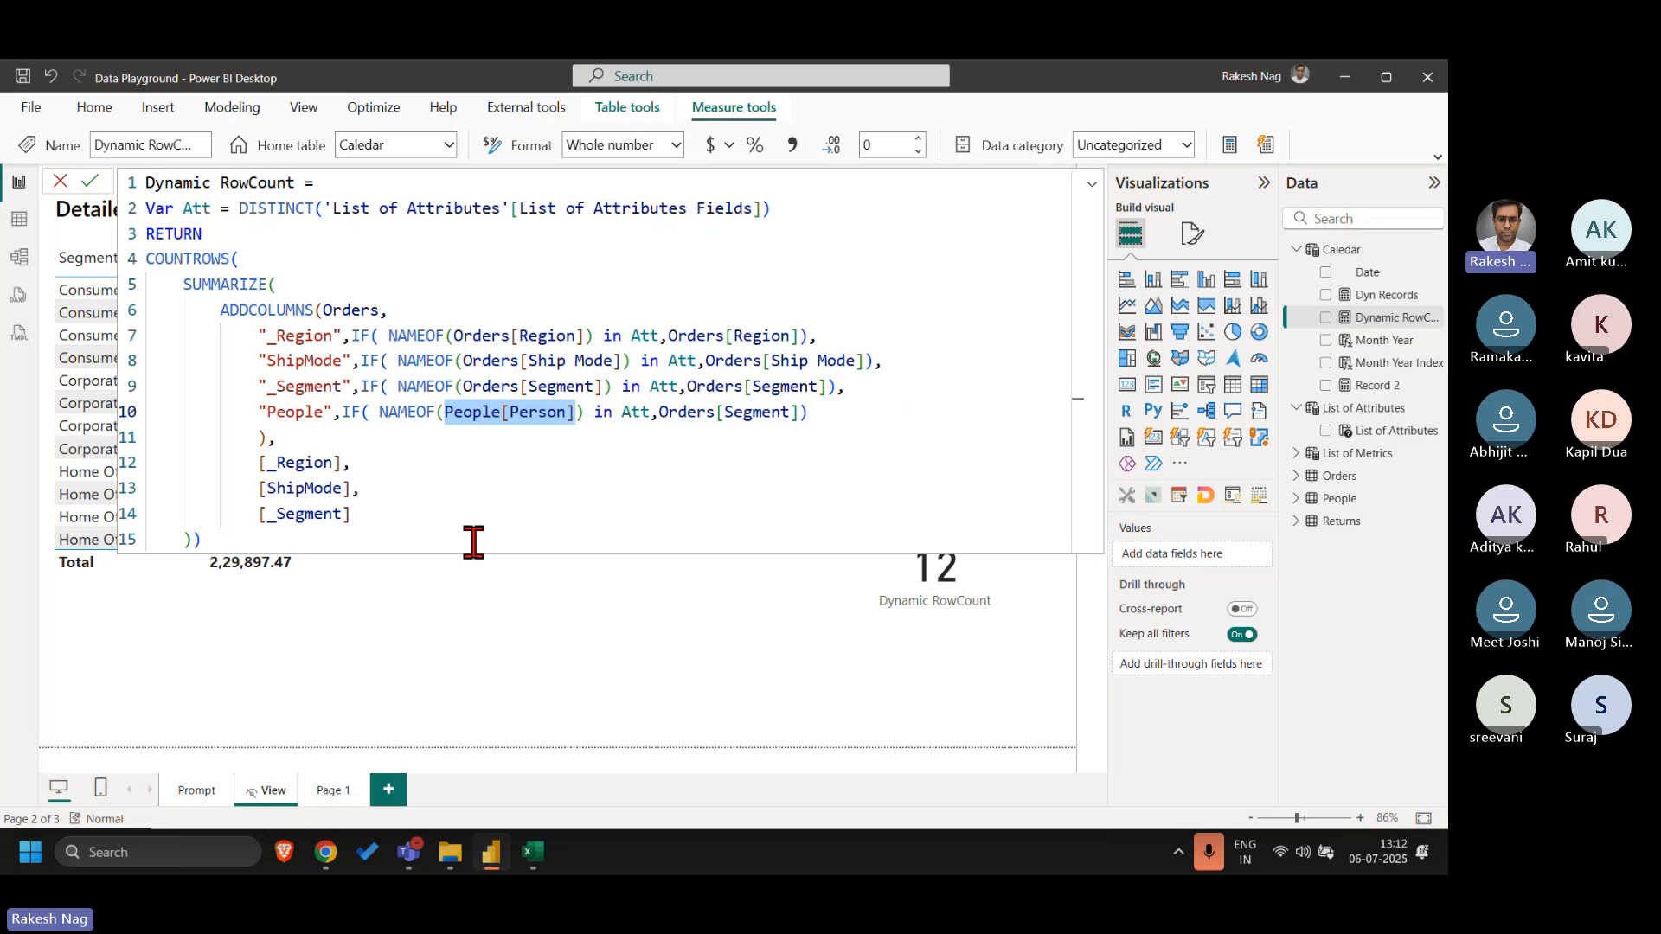
- Replace Orders[Segment] in the "People" definition's IF result with the copied People[Person] reference
{"action": "key", "text": "Left"}
{"action": "key", "text": "Left"}
{"action": "key", "text": "Left"}
{"action": "key", "text": "Left"}
{"action": "key", "text": "Left"}
{"action": "key", "text": "Left"}
{"action": "key", "text": "Left"}
{"action": "key", "text": "Left"}
{"action": "key", "text": "Left"}
{"action": "key", "text": "Left"}
{"action": "key", "text": "Left"}
{"action": "key", "text": "Left"}
{"action": "key", "text": "Left"}
{"action": "key", "text": "Left"}
{"action": "key", "text": "Left"}
{"action": "key", "text": "Left"}
{"action": "key", "text": "Left"}
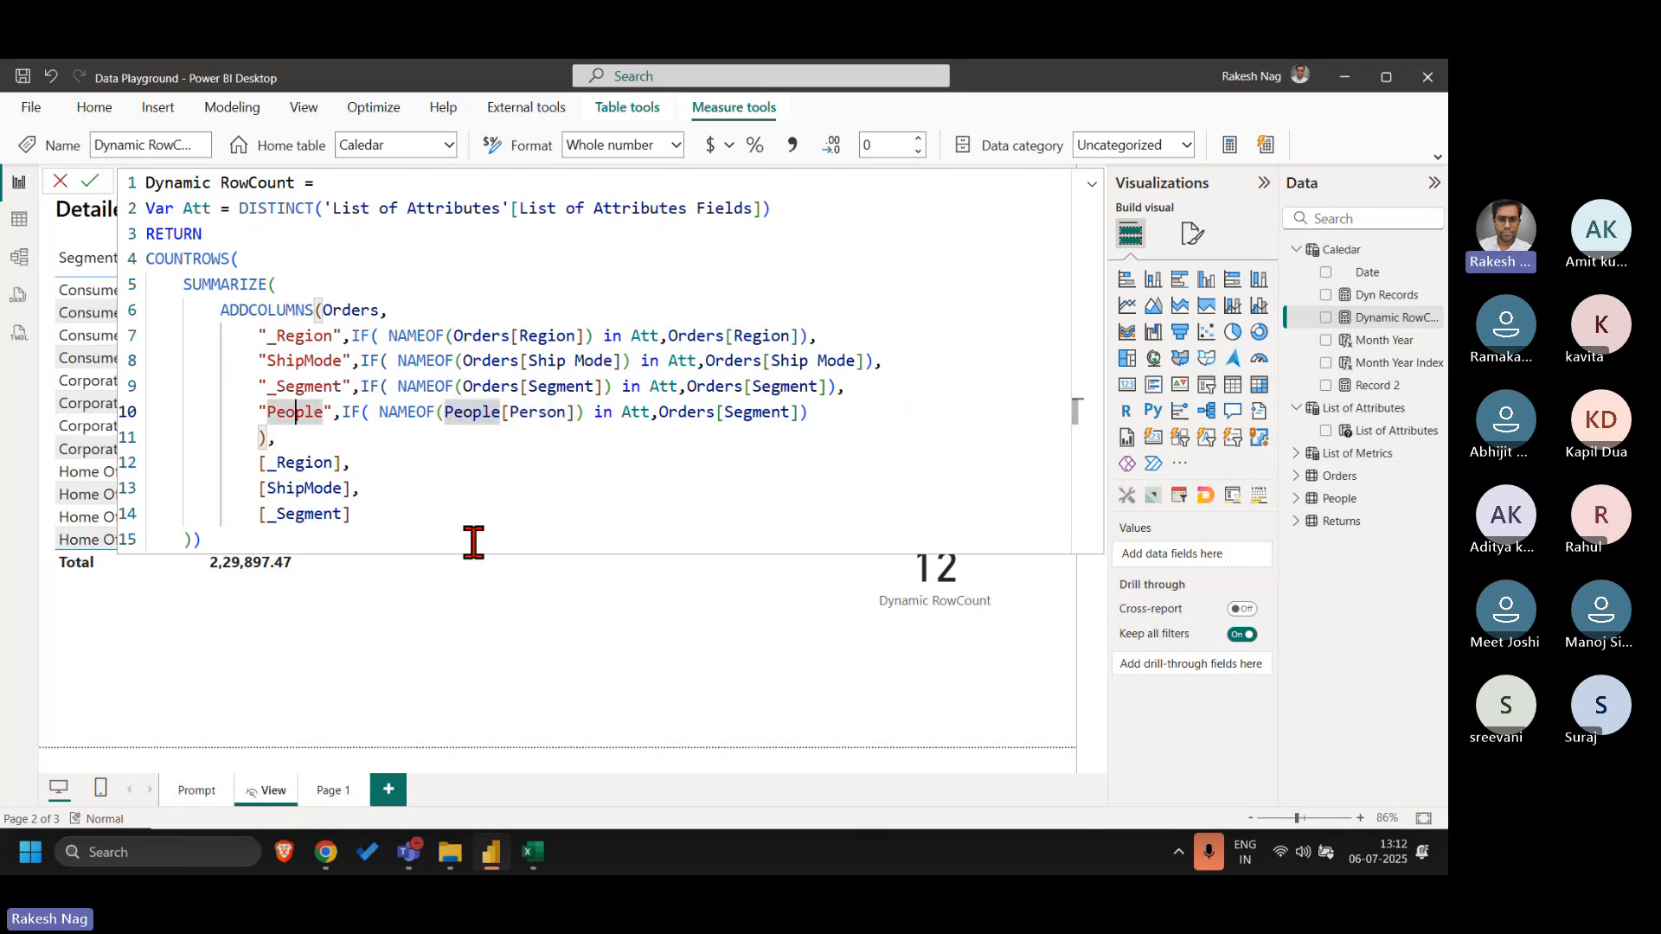
{"action": "key", "text": "Right"}
{"action": "key", "text": "Right"}
{"action": "key", "text": "Right"}
{"action": "key", "text": "Right"}
{"action": "key", "text": "Right"}
{"action": "key", "text": "Right"}
{"action": "key", "text": "Right"}
{"action": "key", "text": "Right"}
{"action": "key", "text": "Right"}
{"action": "key", "text": "Right"}
{"action": "key", "text": "Right"}
{"action": "key", "text": "Right"}
{"action": "key", "text": "Right"}
{"action": "key", "text": "Right"}
{"action": "key", "text": "Right"}
{"action": "key", "text": "Right"}
{"action": "key", "text": "Right"}
{"action": "key", "text": "Right"}
{"action": "key", "text": "Right"}
{"action": "key", "text": "Right"}
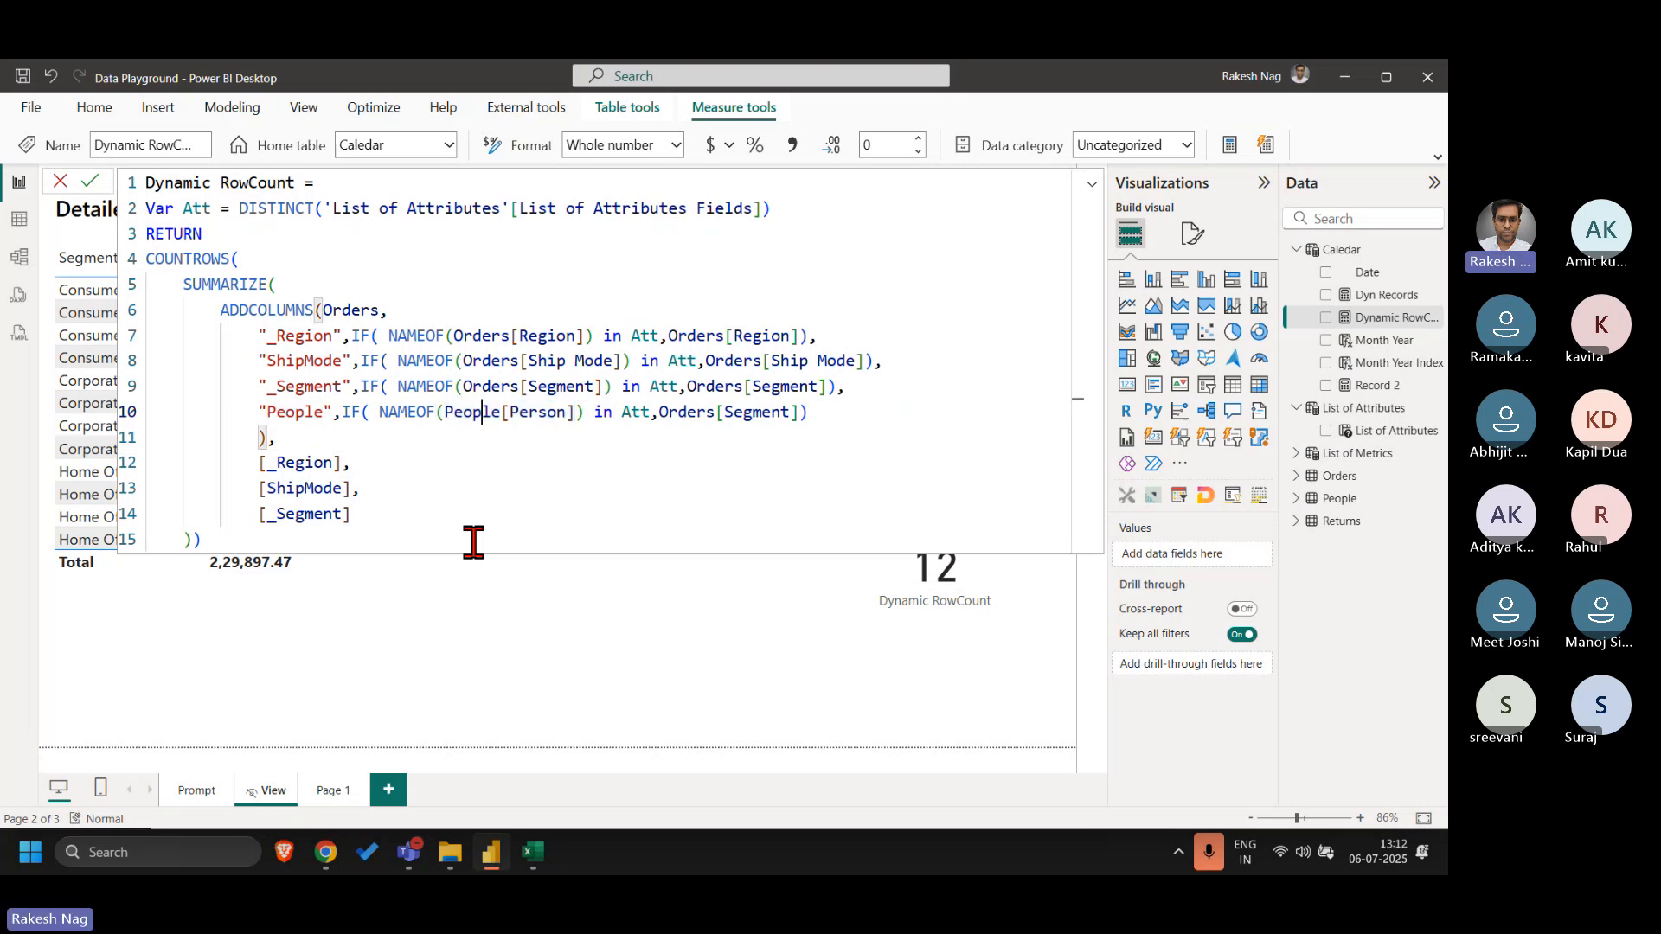
{"action": "key", "text": "Right"}
{"action": "key", "text": "Right"}
{"action": "key", "text": "Right"}
{"action": "key", "text": "Right"}
{"action": "key", "text": "Right"}
{"action": "key", "text": "Right"}
{"action": "key", "text": "Right"}
{"action": "key", "text": "Right"}
{"action": "key", "text": "Right"}
{"action": "key", "text": "Right"}
{"action": "key", "text": "Right"}
{"action": "key", "text": "Right"}
{"action": "key", "text": "Right"}
{"action": "key", "text": "Right"}
{"action": "key", "text": "Right"}
{"action": "key", "text": "Right"}
{"action": "key", "text": "Right"}
{"action": "key", "text": "Right"}
{"action": "key", "text": "Right"}
{"action": "key", "text": "shift+Right"}
{"action": "key", "text": "shift+Right"}
{"action": "key", "text": "shift+Right"}
{"action": "key", "text": "shift+Right"}
{"action": "key", "text": "shift+Right"}
{"action": "key", "text": "shift+Right"}
{"action": "key", "text": "shift+Right"}
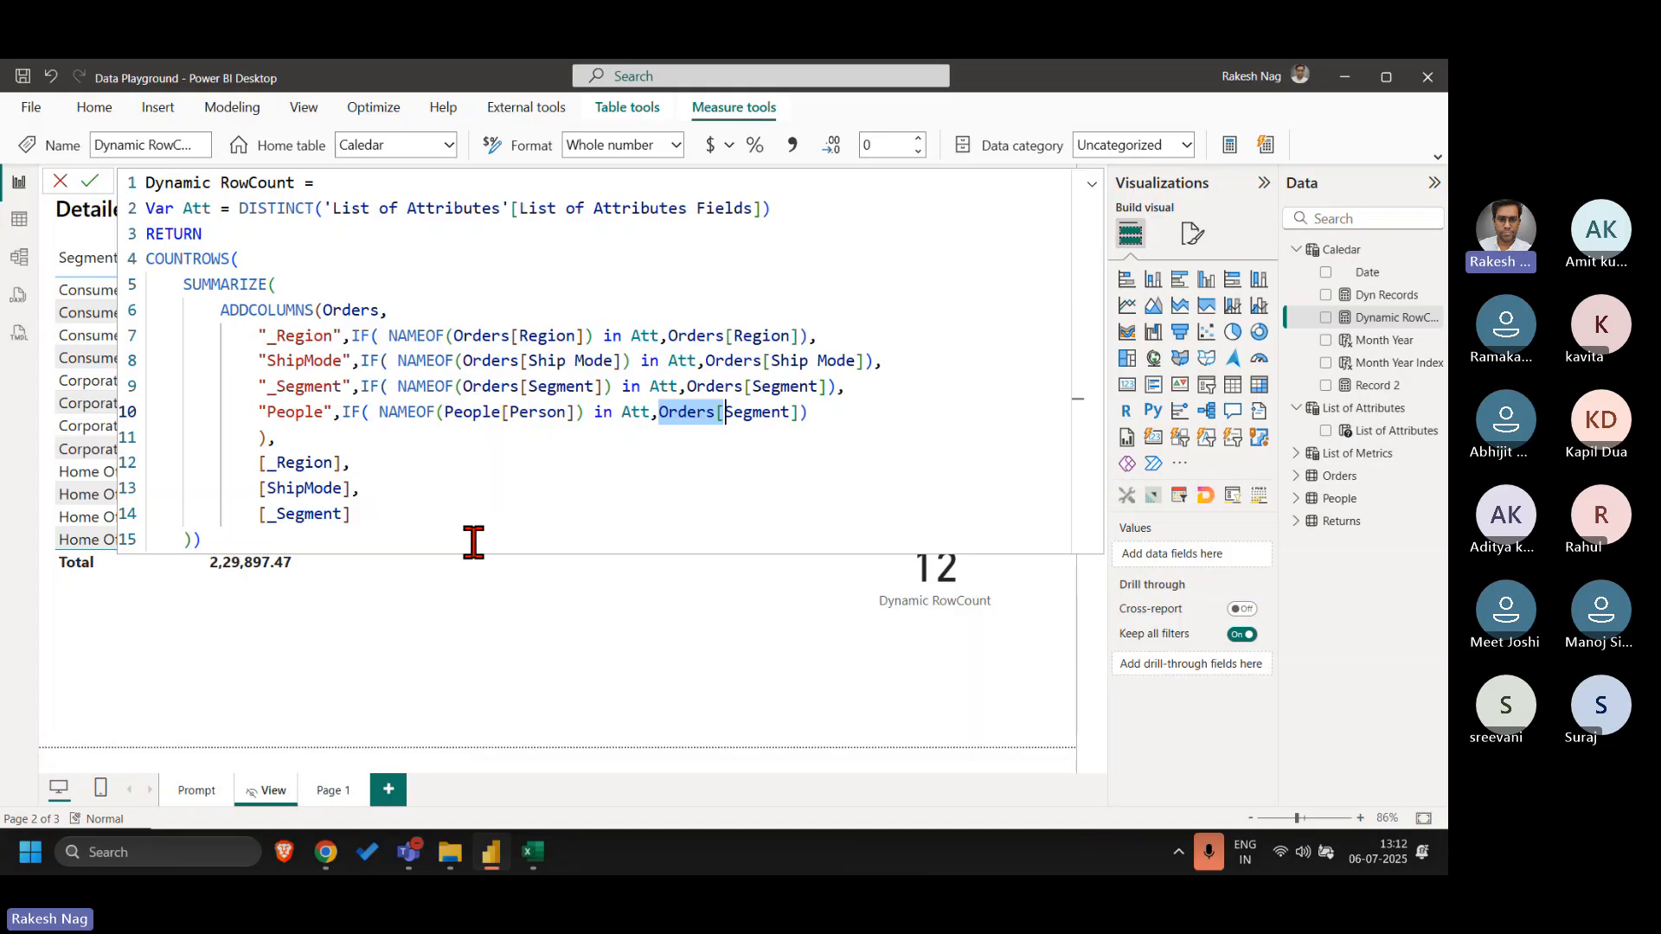
{"action": "key", "text": "shift+Right"}
{"action": "key", "text": "shift+Right"}
{"action": "key", "text": "shift+Right"}
{"action": "key", "text": "shift+Right"}
{"action": "key", "text": "shift+Right"}
{"action": "key", "text": "shift+Right"}
{"action": "key", "text": "shift+Right"}
{"action": "key", "text": "shift+Right"}
{"action": "key", "text": "ctrl+v"}
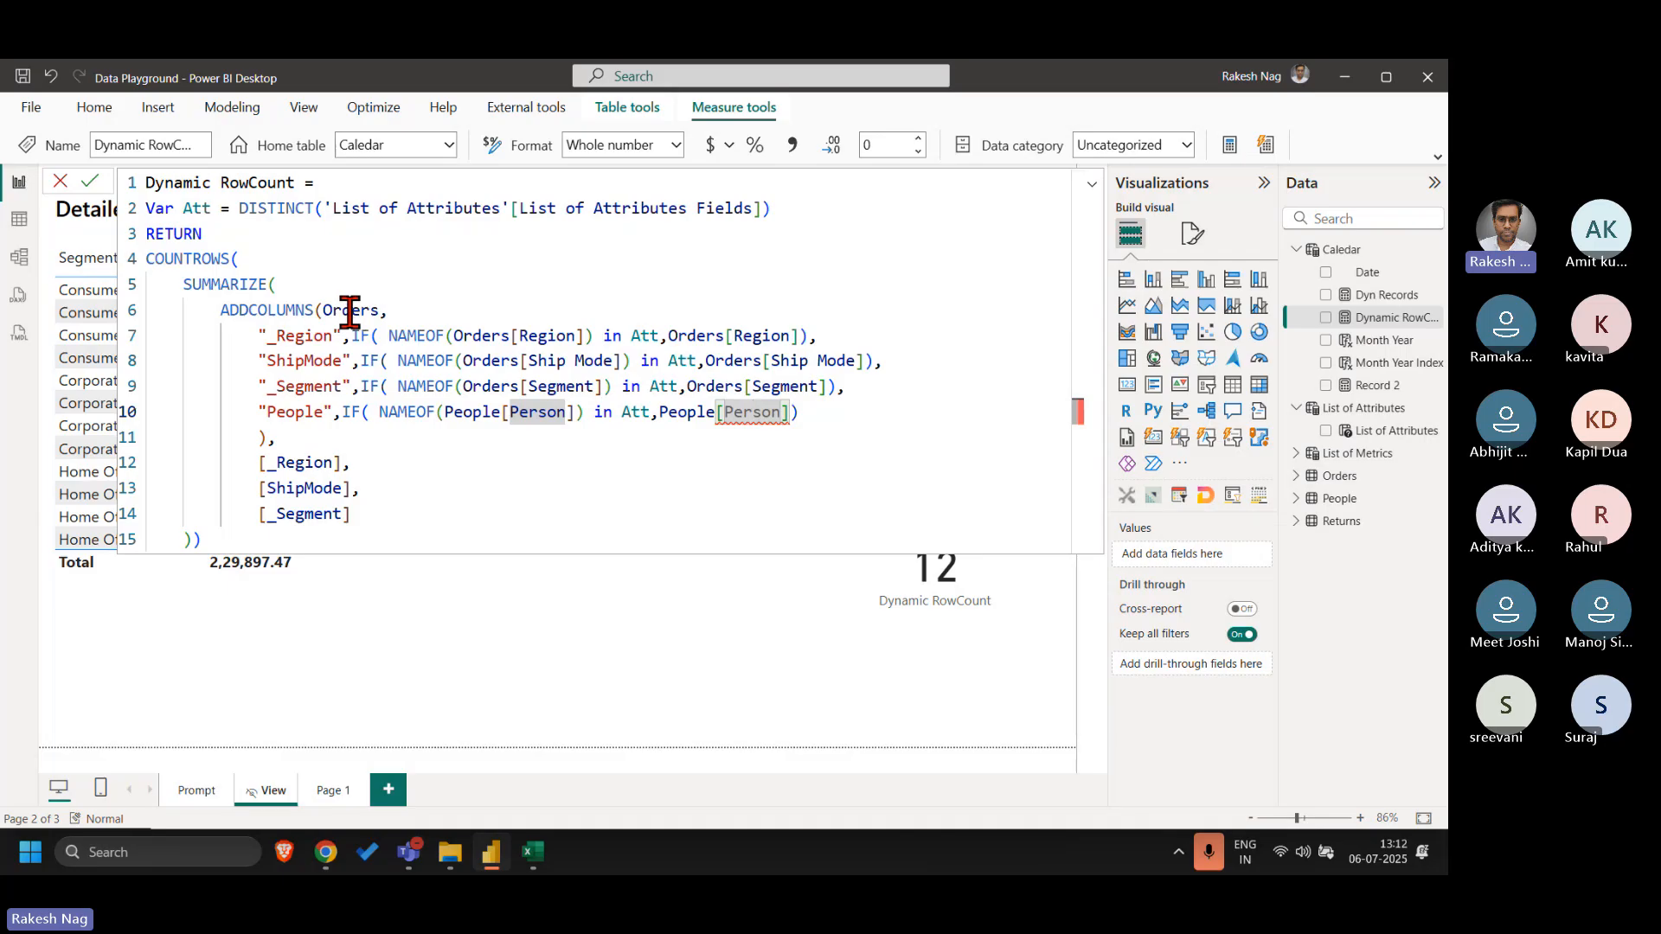
- Wrap the People[Person] result of the "People" definition in RELATED and close the IF with the missing parenthesis
{"action": "left_click_drag", "start_coordinate": [662, 413], "coordinate": [793, 413]}
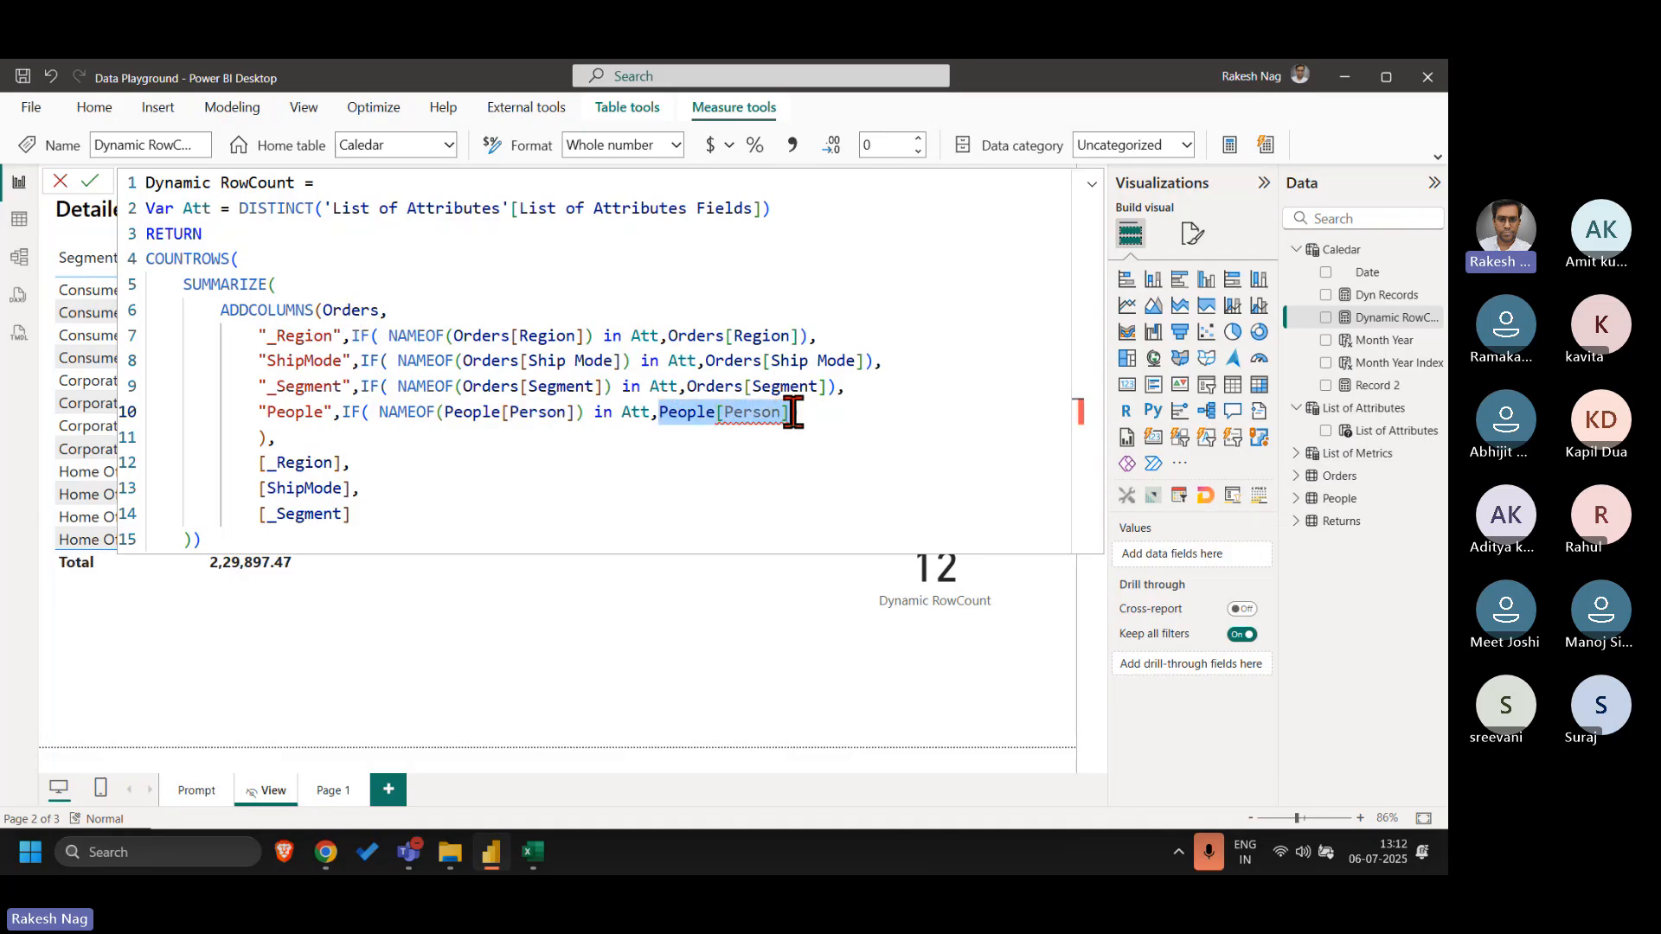
{"action": "left_click", "coordinate": [893, 430]}
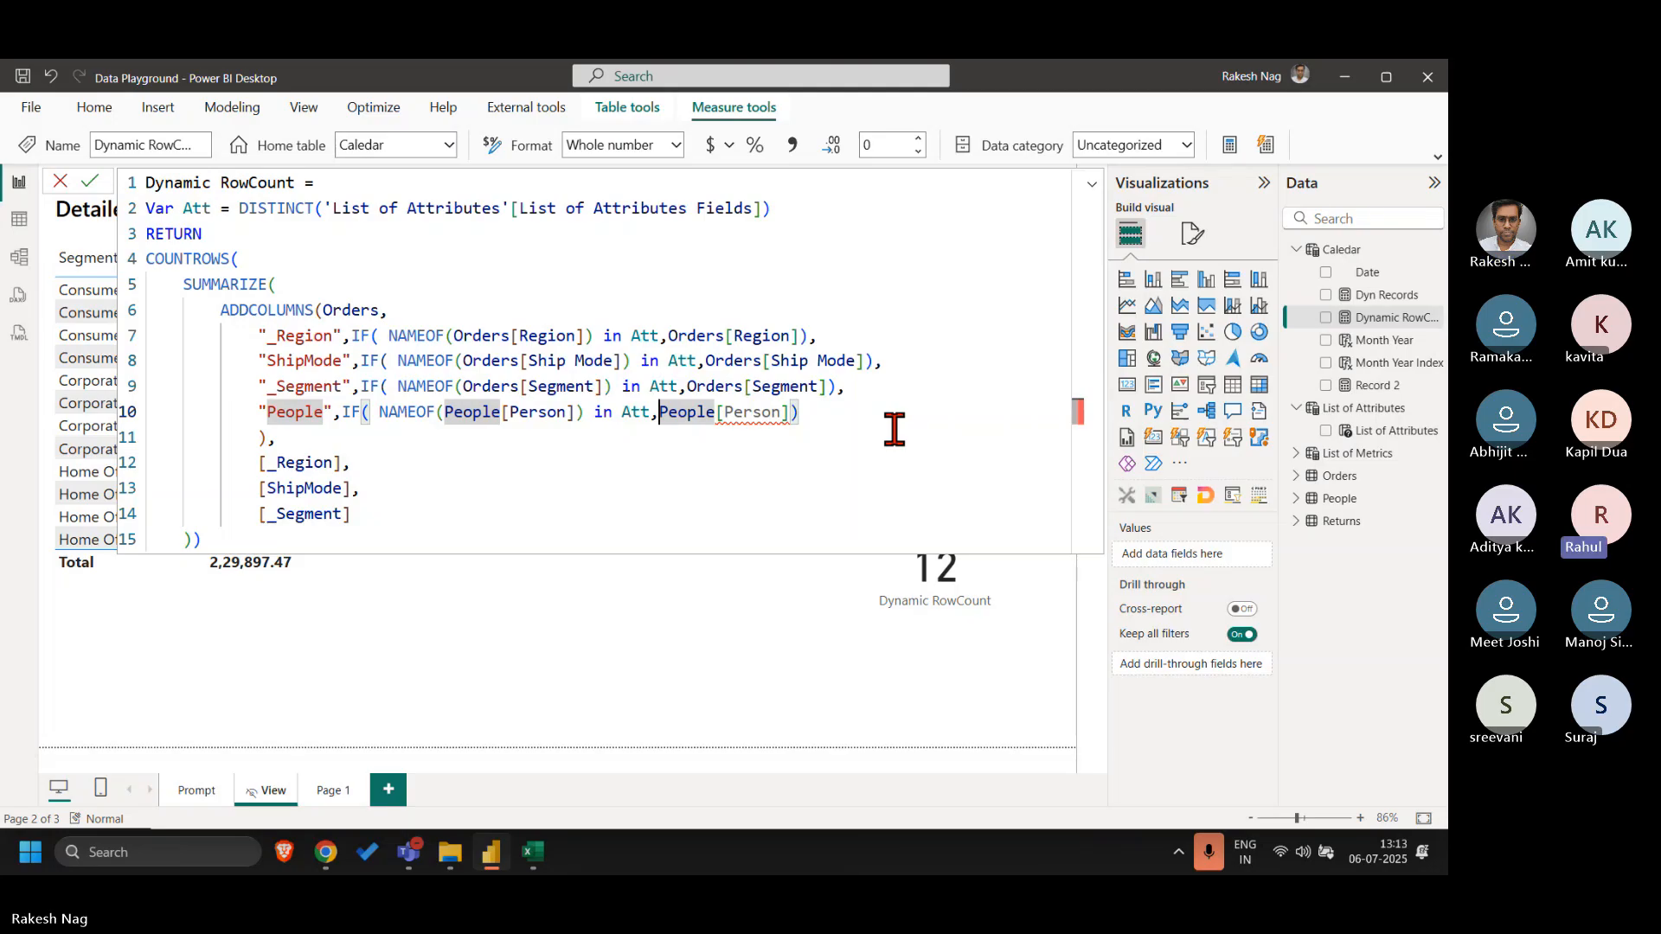
{"action": "type", "text": "rel"}
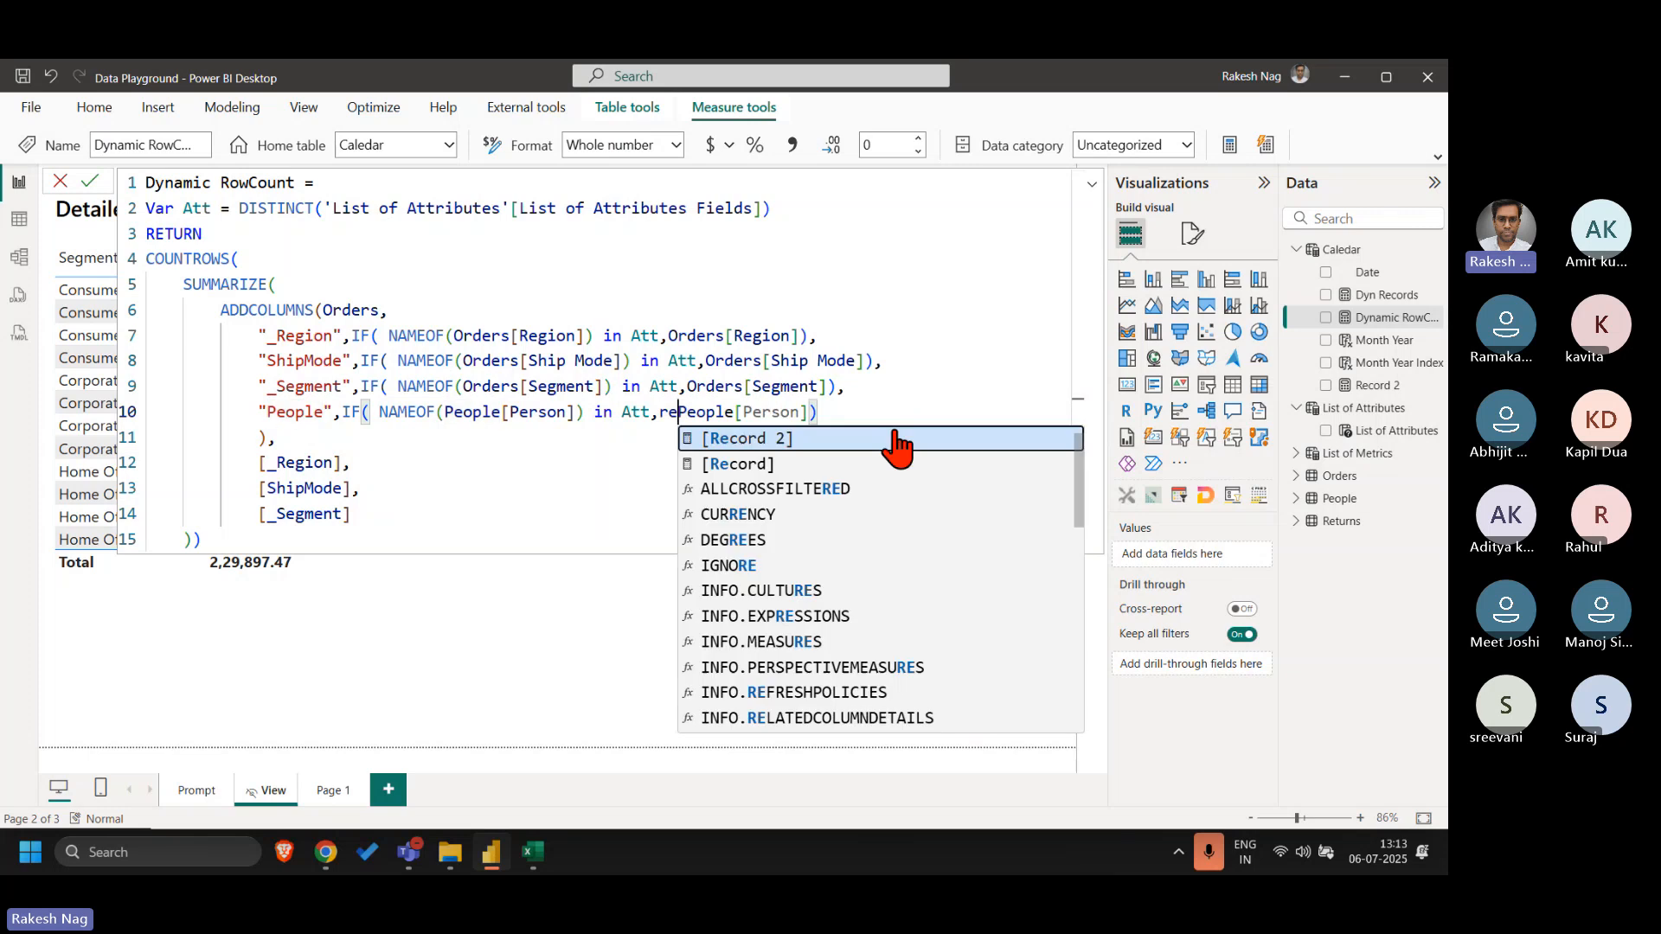
{"action": "key", "text": "Tab"}
{"action": "key", "text": "Right"}
{"action": "key", "text": "Right"}
{"action": "key", "text": "Right"}
{"action": "key", "text": "Right"}
{"action": "key", "text": "Right"}
{"action": "key", "text": "Right"}
{"action": "key", "text": "Right"}
{"action": "key", "text": "Right"}
{"action": "key", "text": "Right"}
{"action": "key", "text": "Right"}
{"action": "key", "text": "Right"}
{"action": "key", "text": "Right"}
{"action": "key", "text": "Right"}
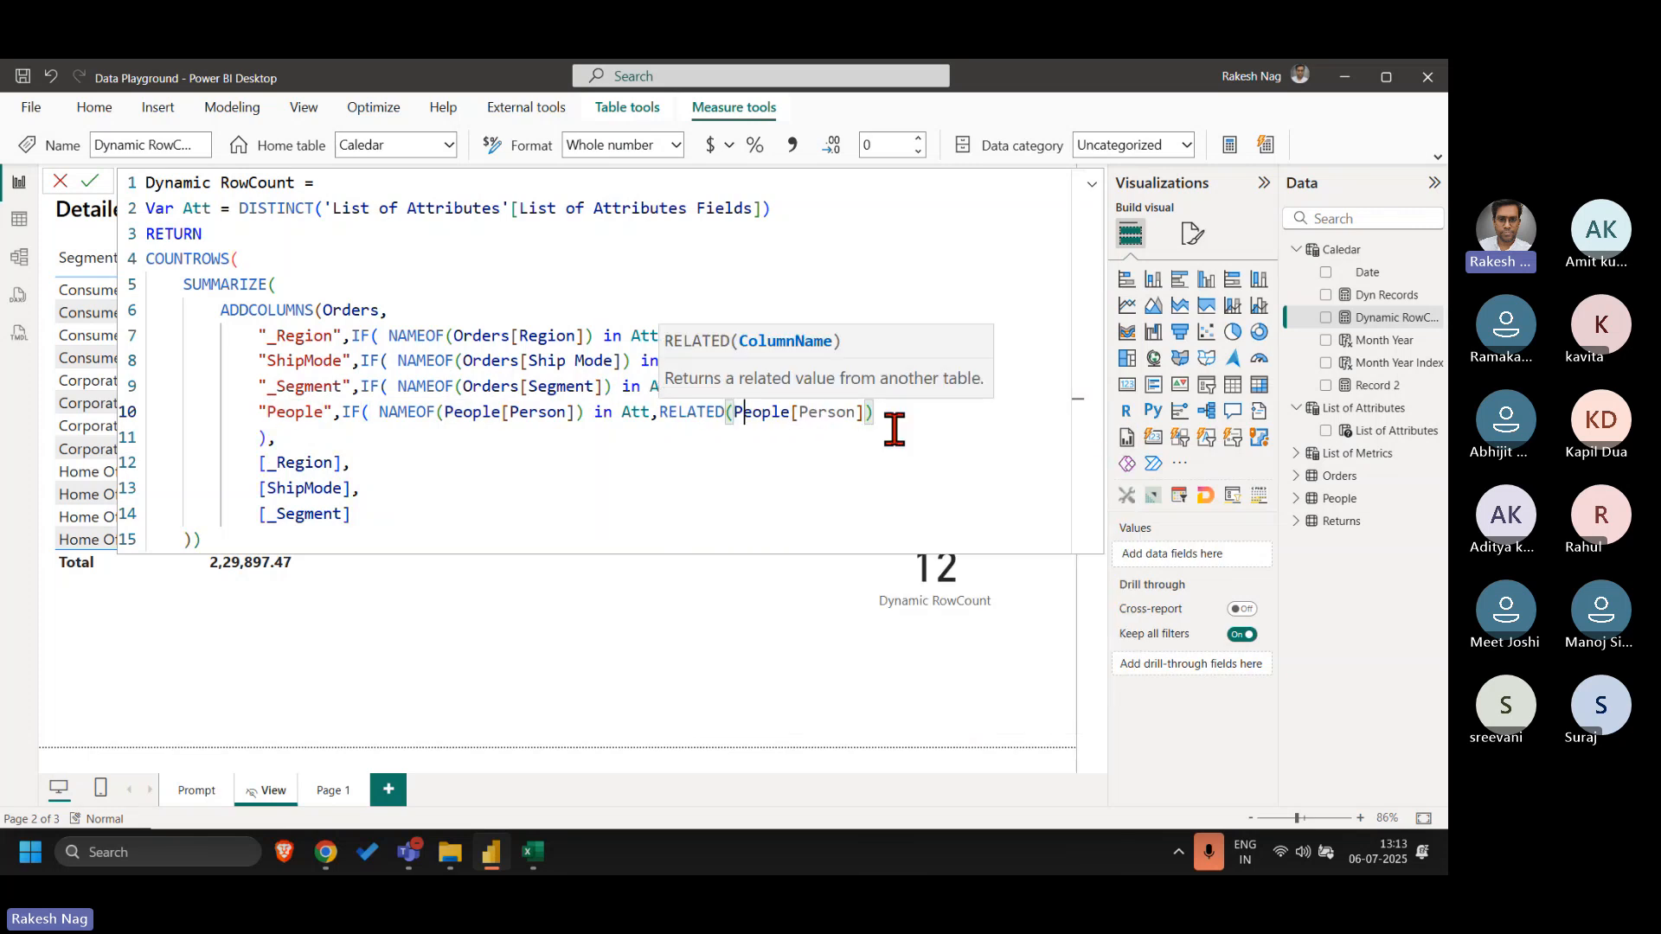
{"action": "key", "text": "Right"}
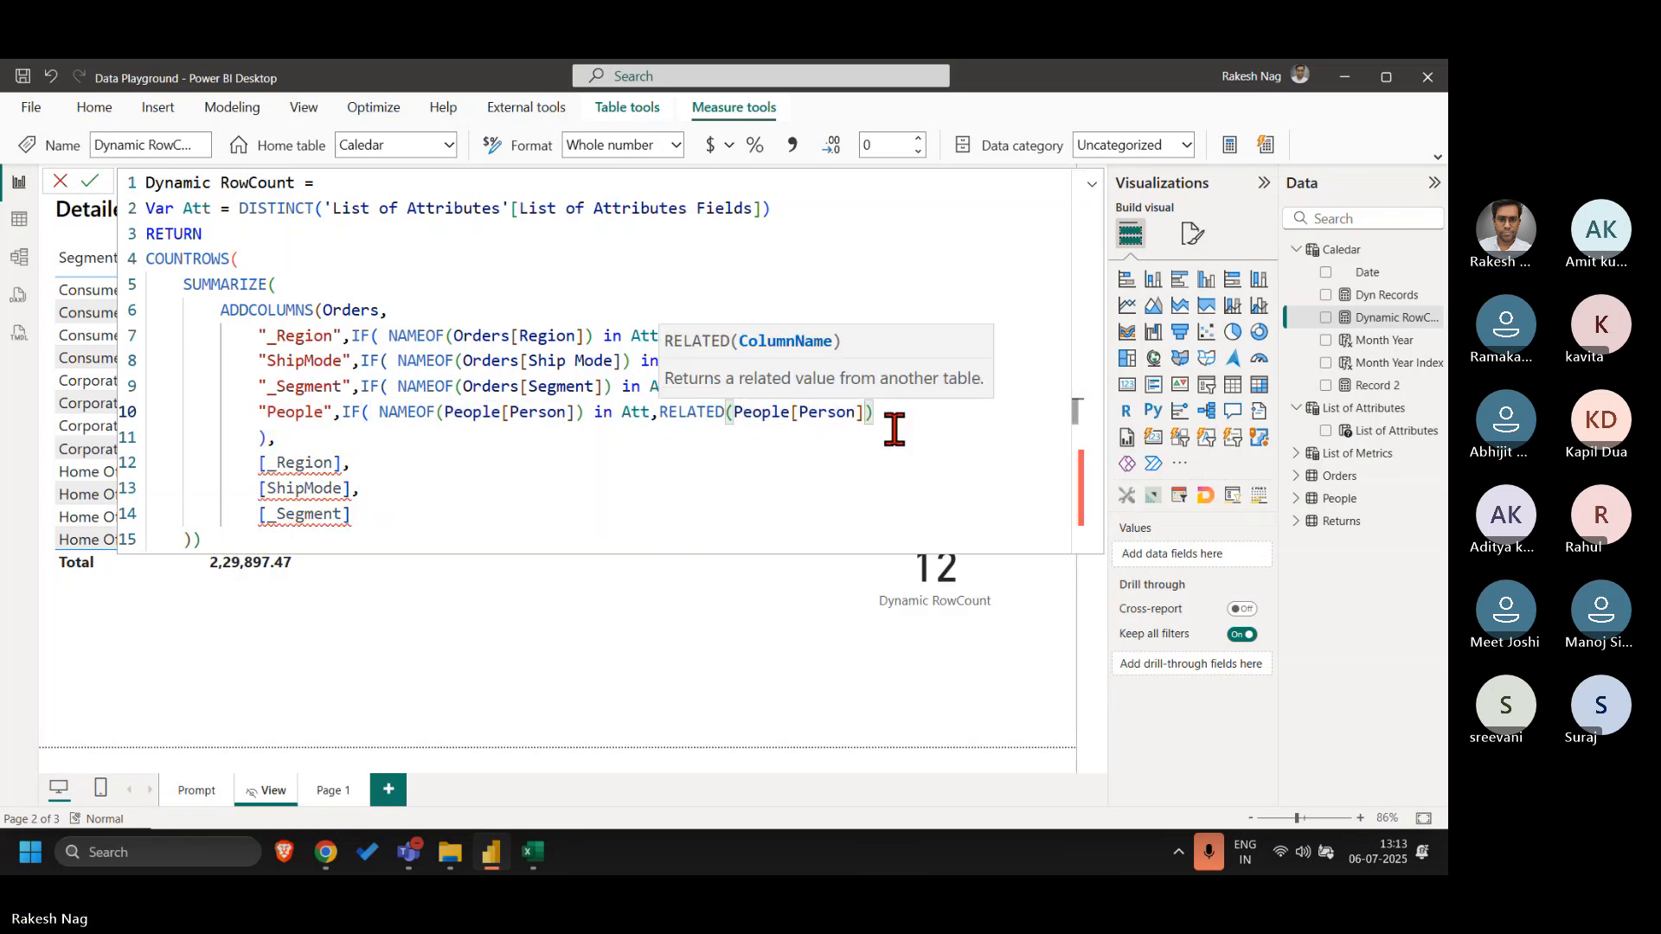
{"action": "key", "text": "Right"}
{"action": "type", "text": ")"}
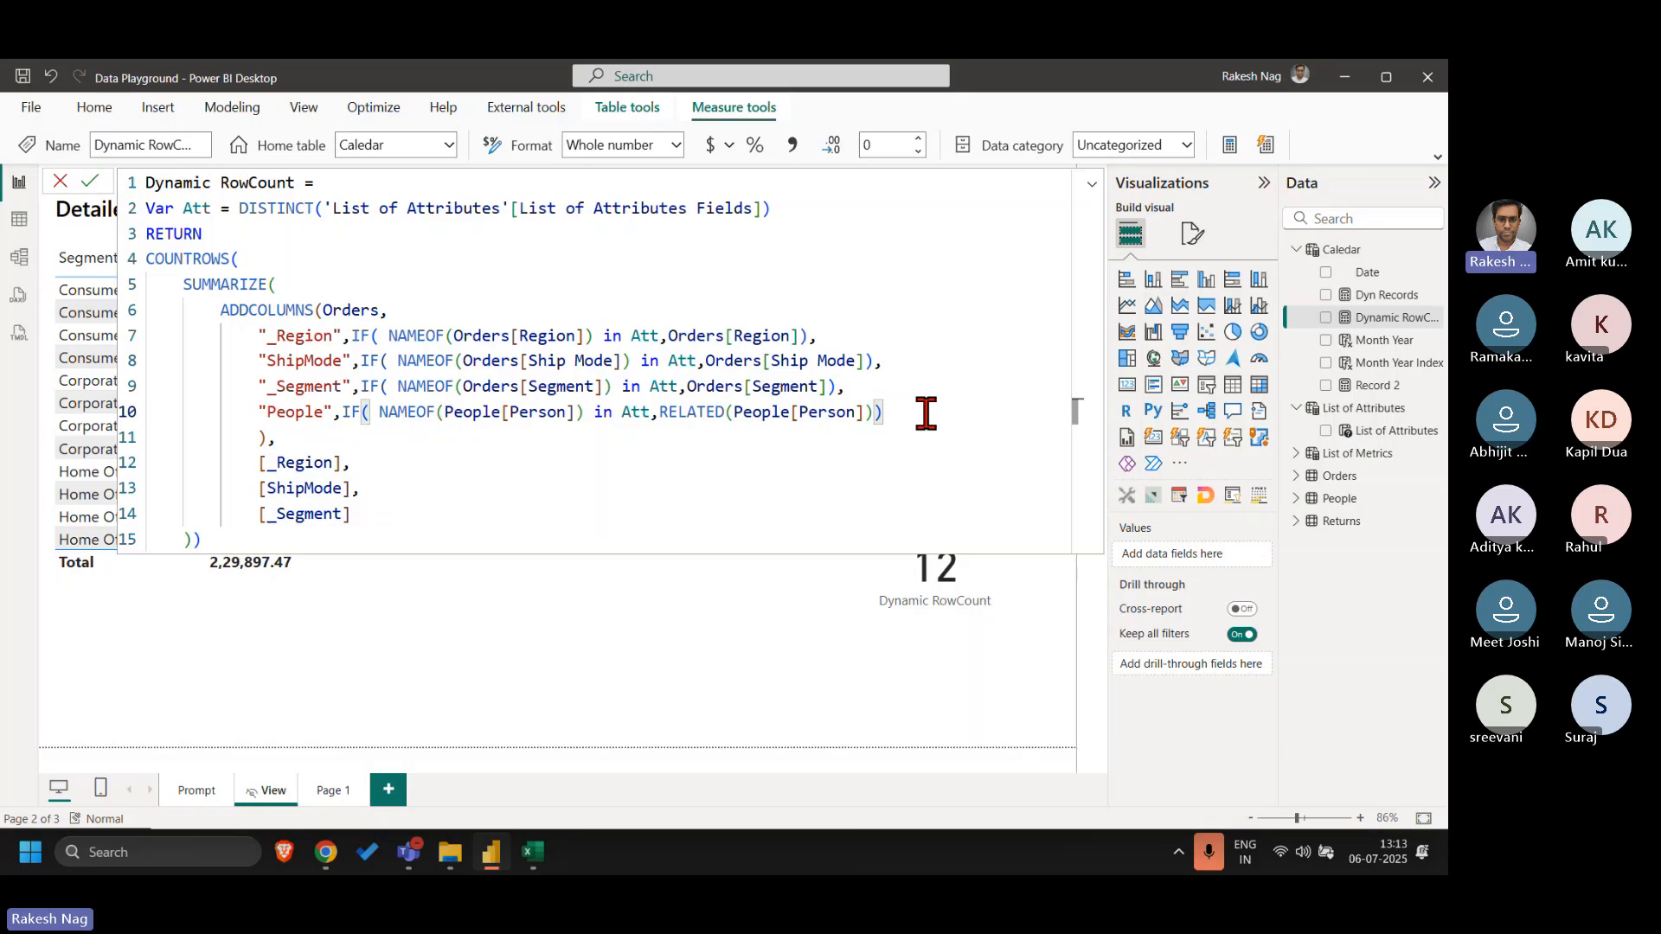
- Add [People] as a group-by column after [_Segment] in SUMMARIZE, then commit the measure and close the formula
{"action": "key", "text": "Down"}
{"action": "key", "text": "Down"}
{"action": "key", "text": "Down"}
{"action": "key", "text": "Down"}
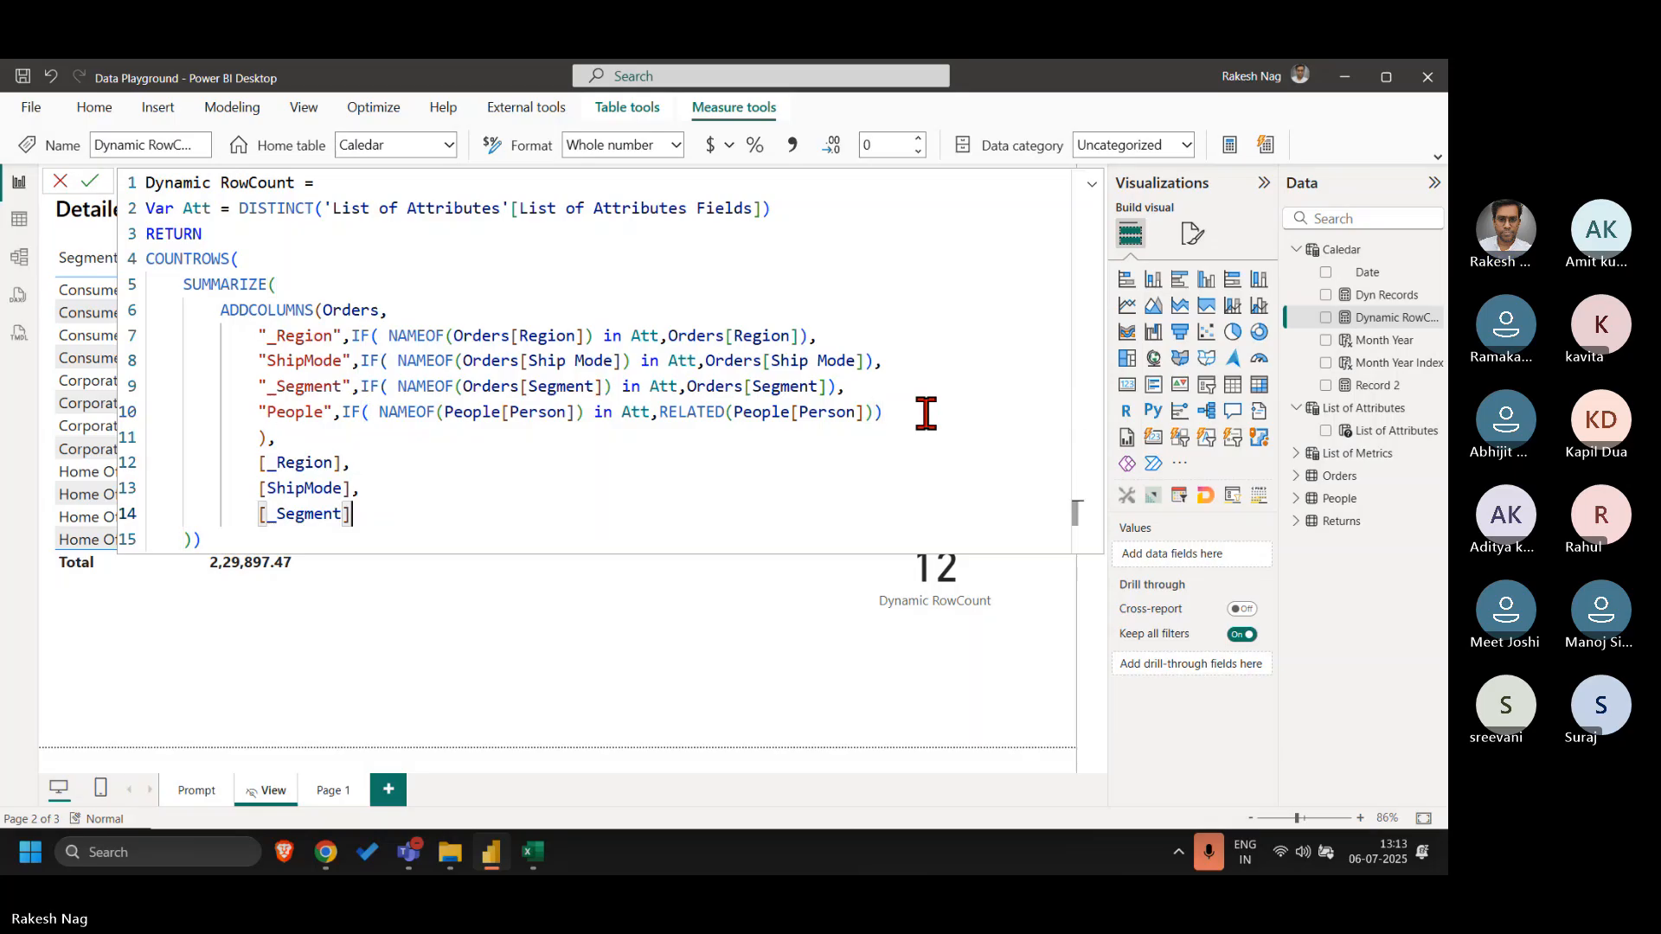
{"action": "type", "text": ","}
{"action": "key", "text": "Escape"}
{"action": "key", "text": "Return"}
{"action": "type", "text": "["}
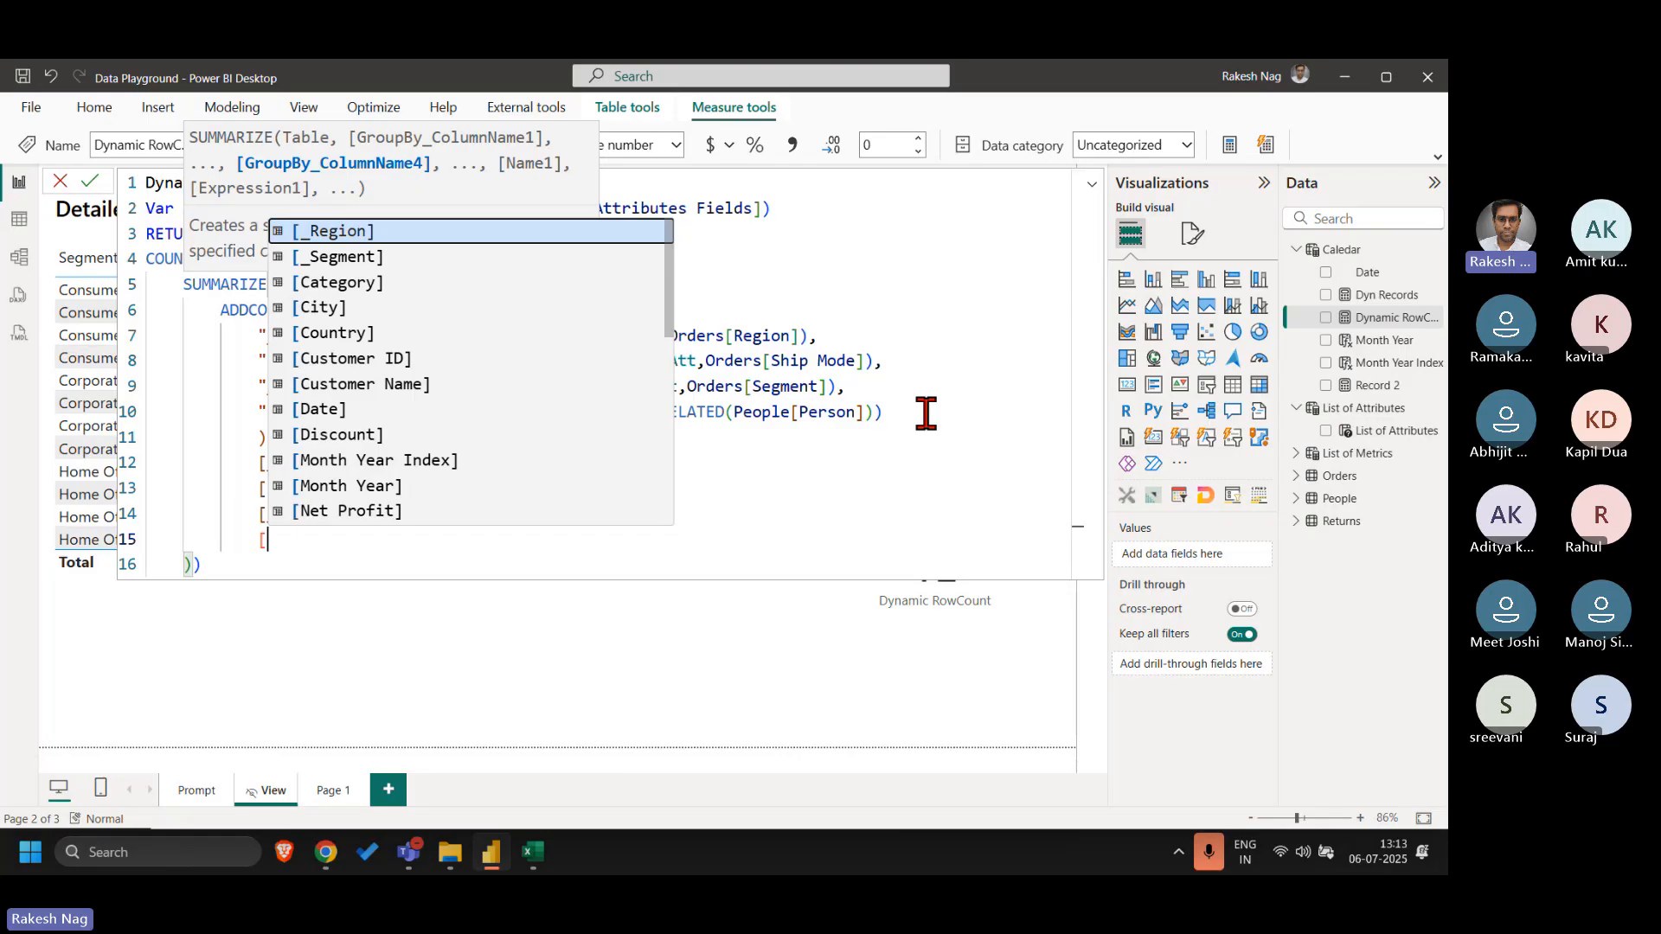
{"action": "type", "text": "P"}
{"action": "key", "text": "Tab"}
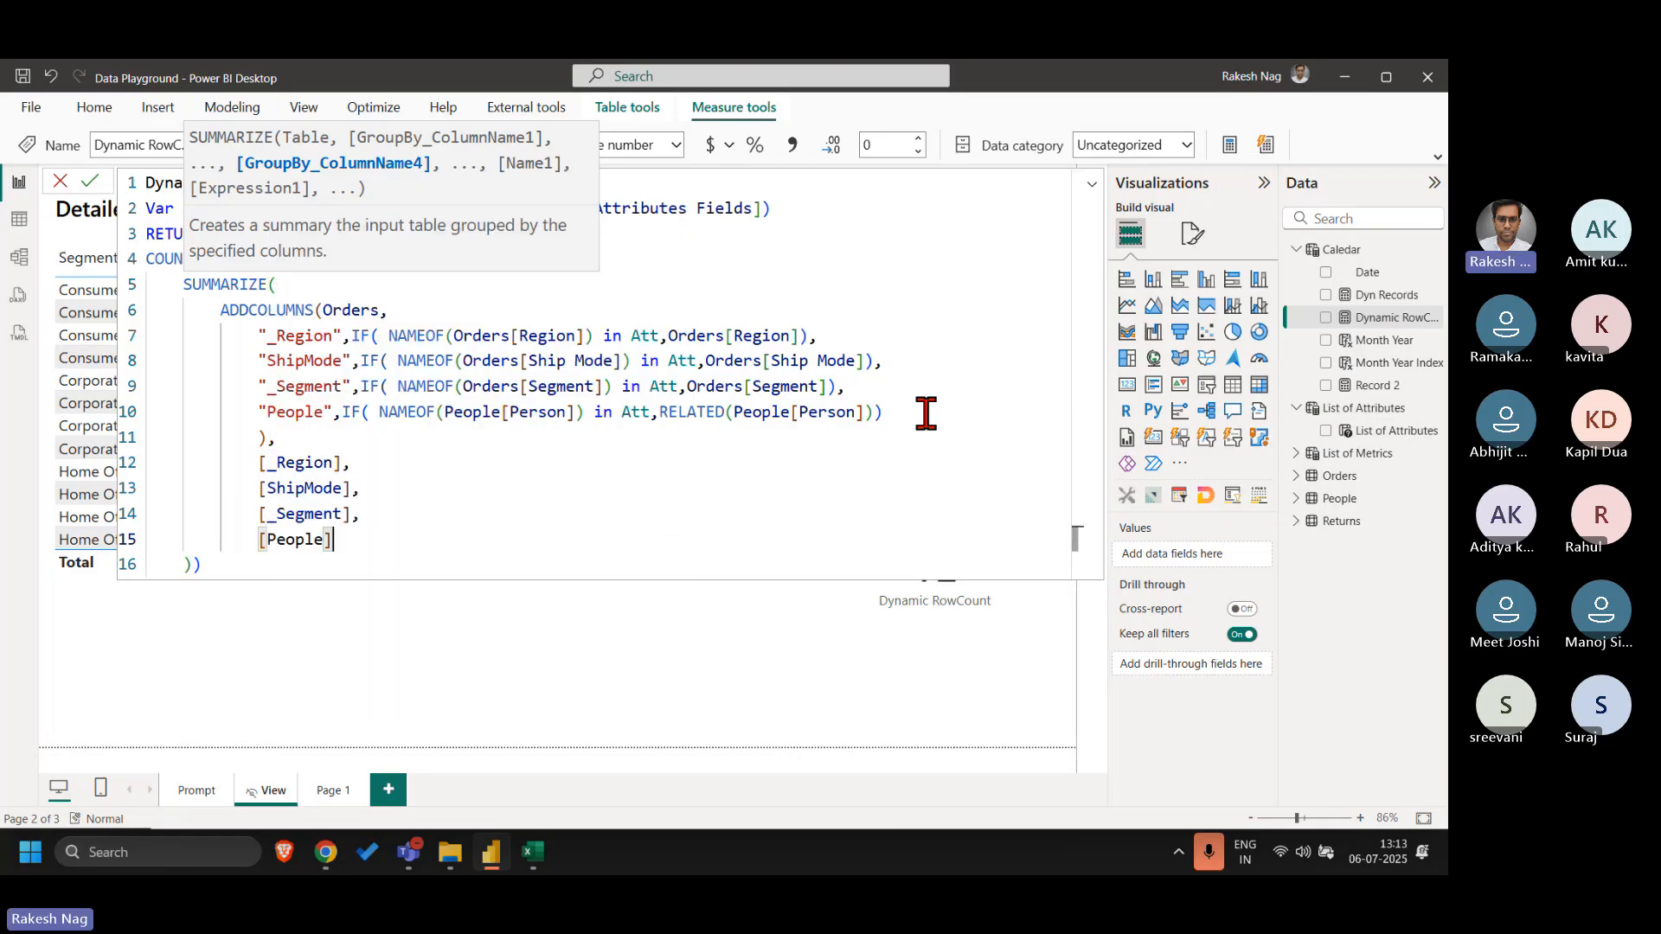
{"action": "key", "text": "Return"}
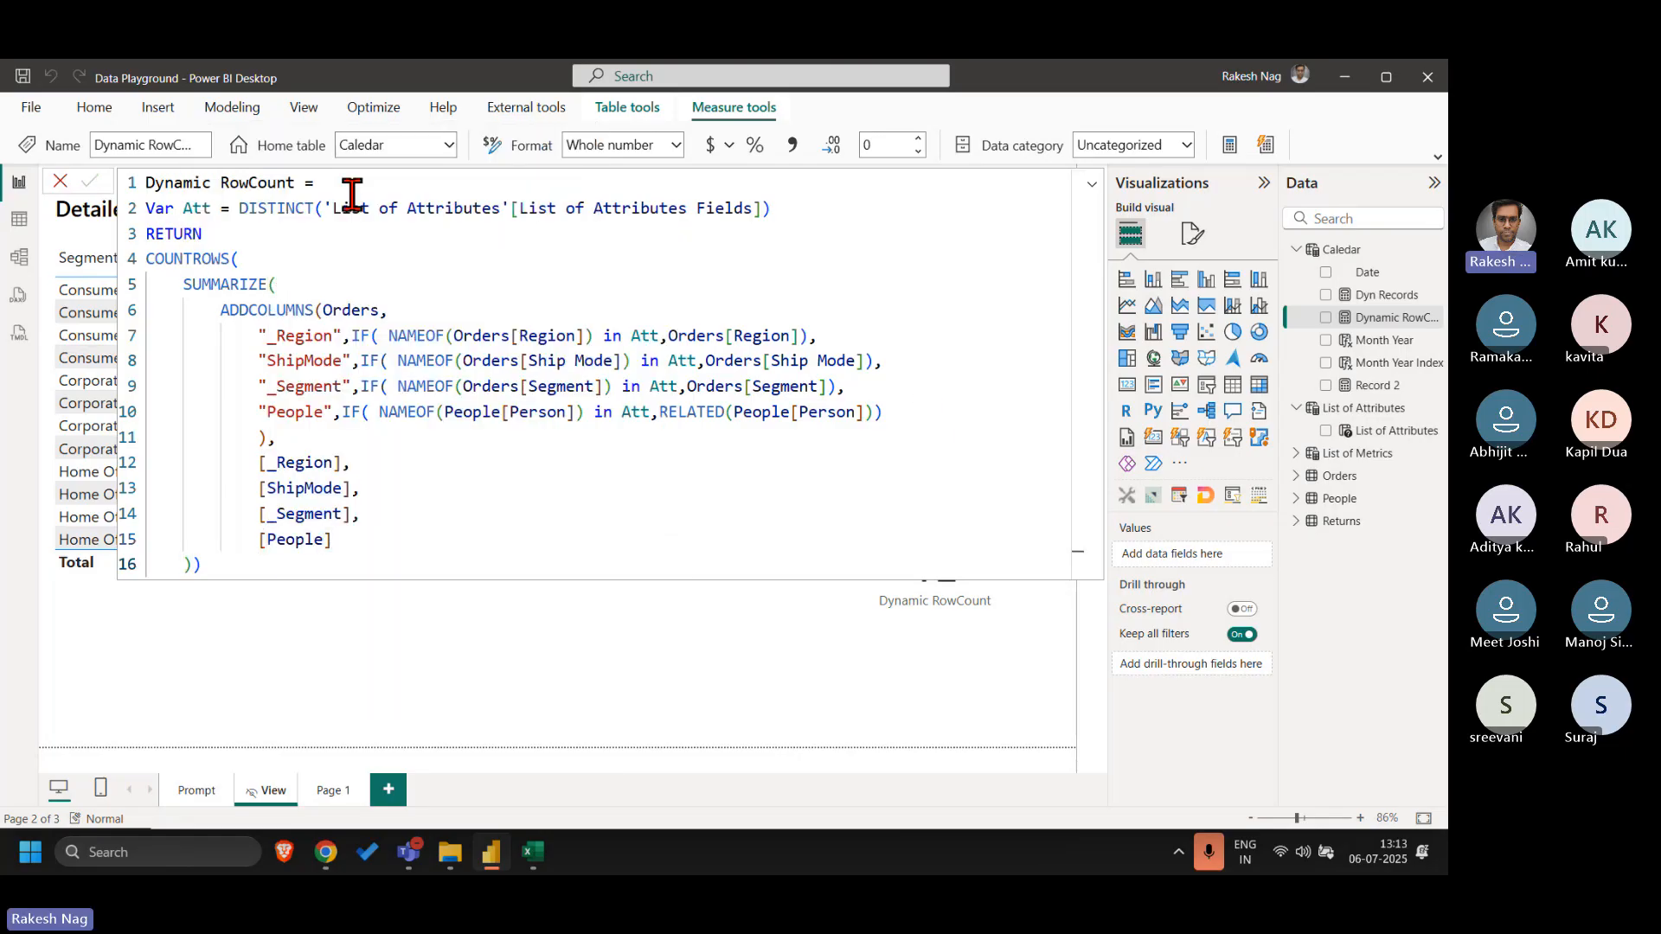
{"action": "left_click", "coordinate": [65, 180]}
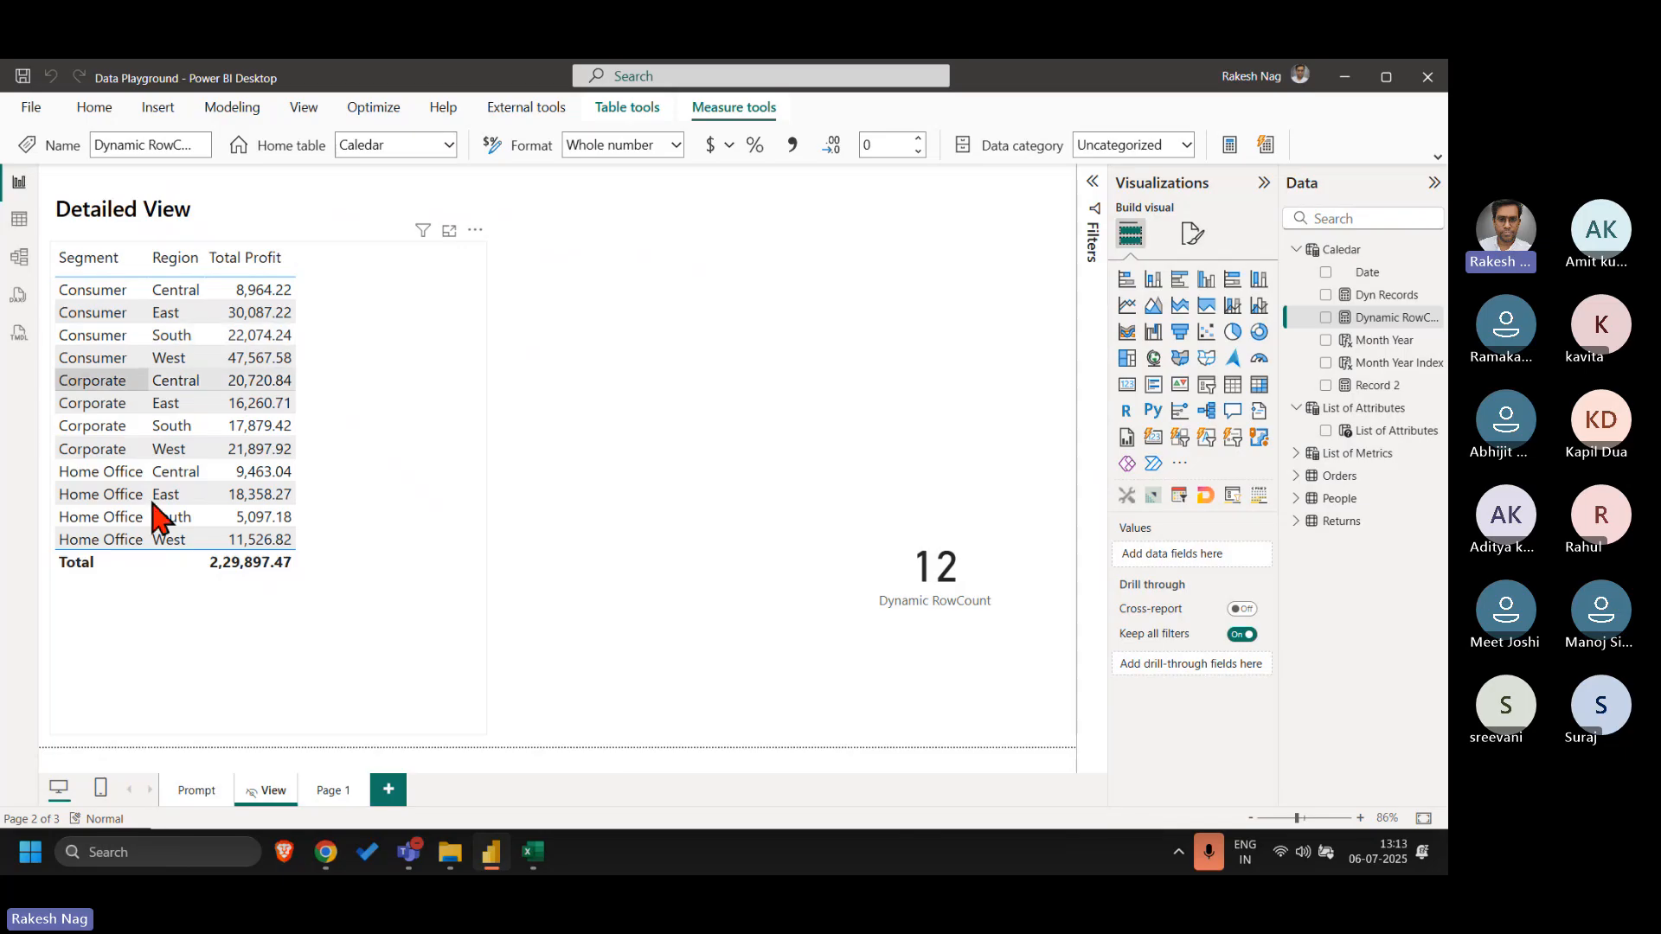
- Choose only Person, Ship Mode and Region as attributes on the Prompt page, then view the report and select the Dynamic RowCount card
{"action": "left_click", "coordinate": [206, 791]}
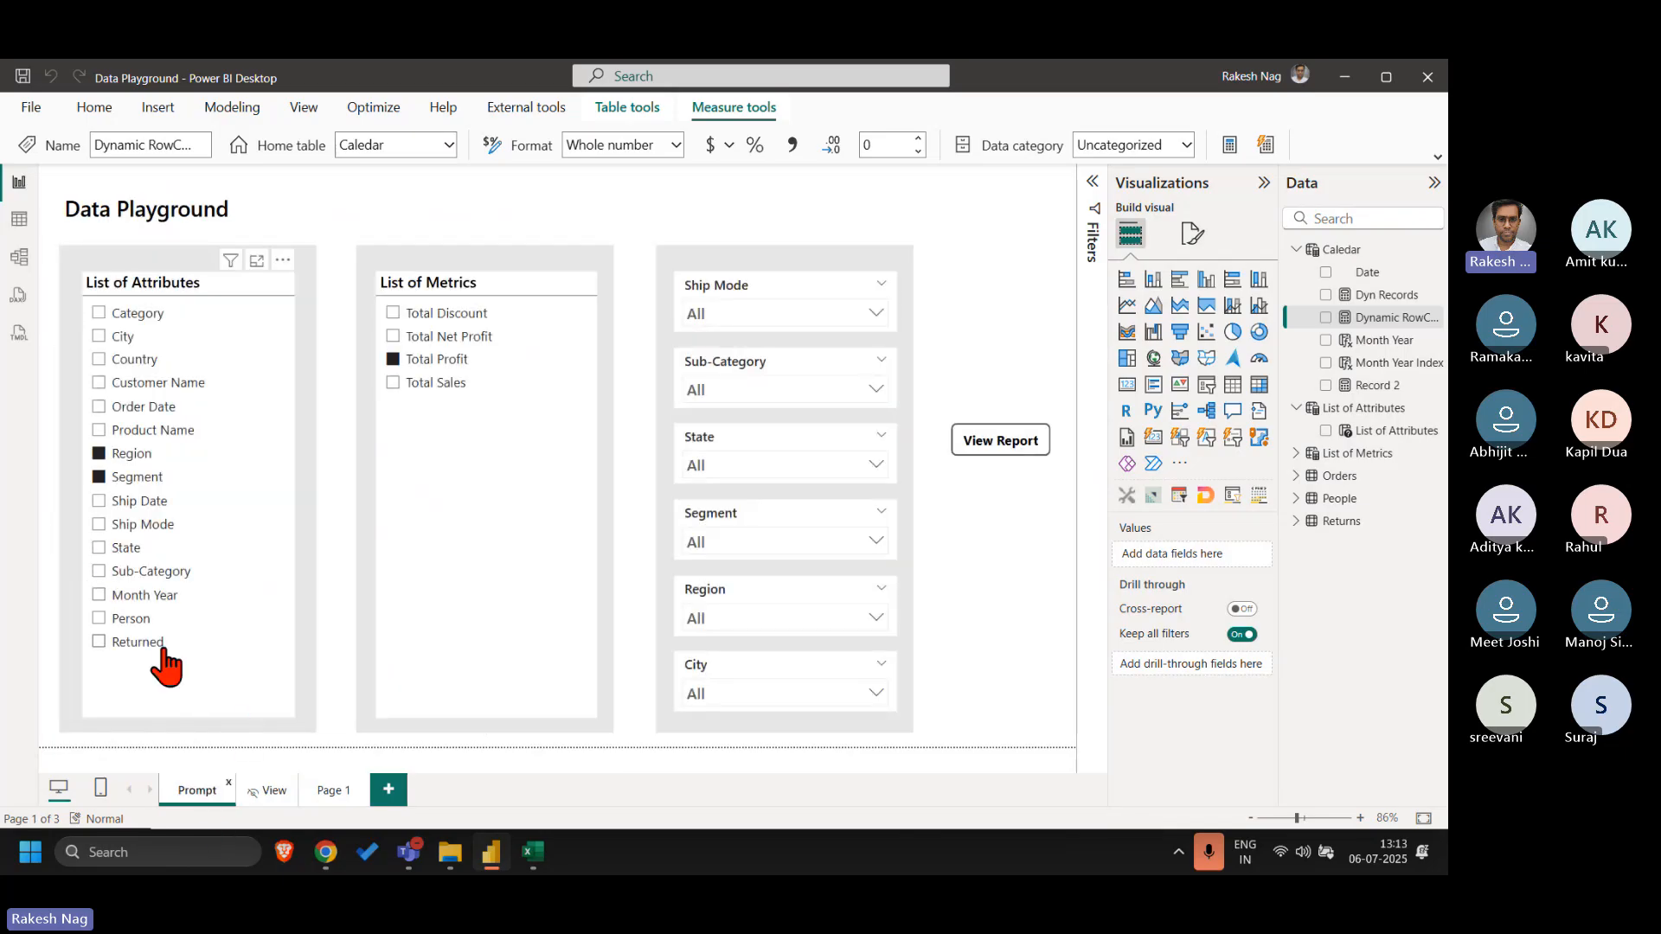
{"action": "left_click", "coordinate": [135, 620]}
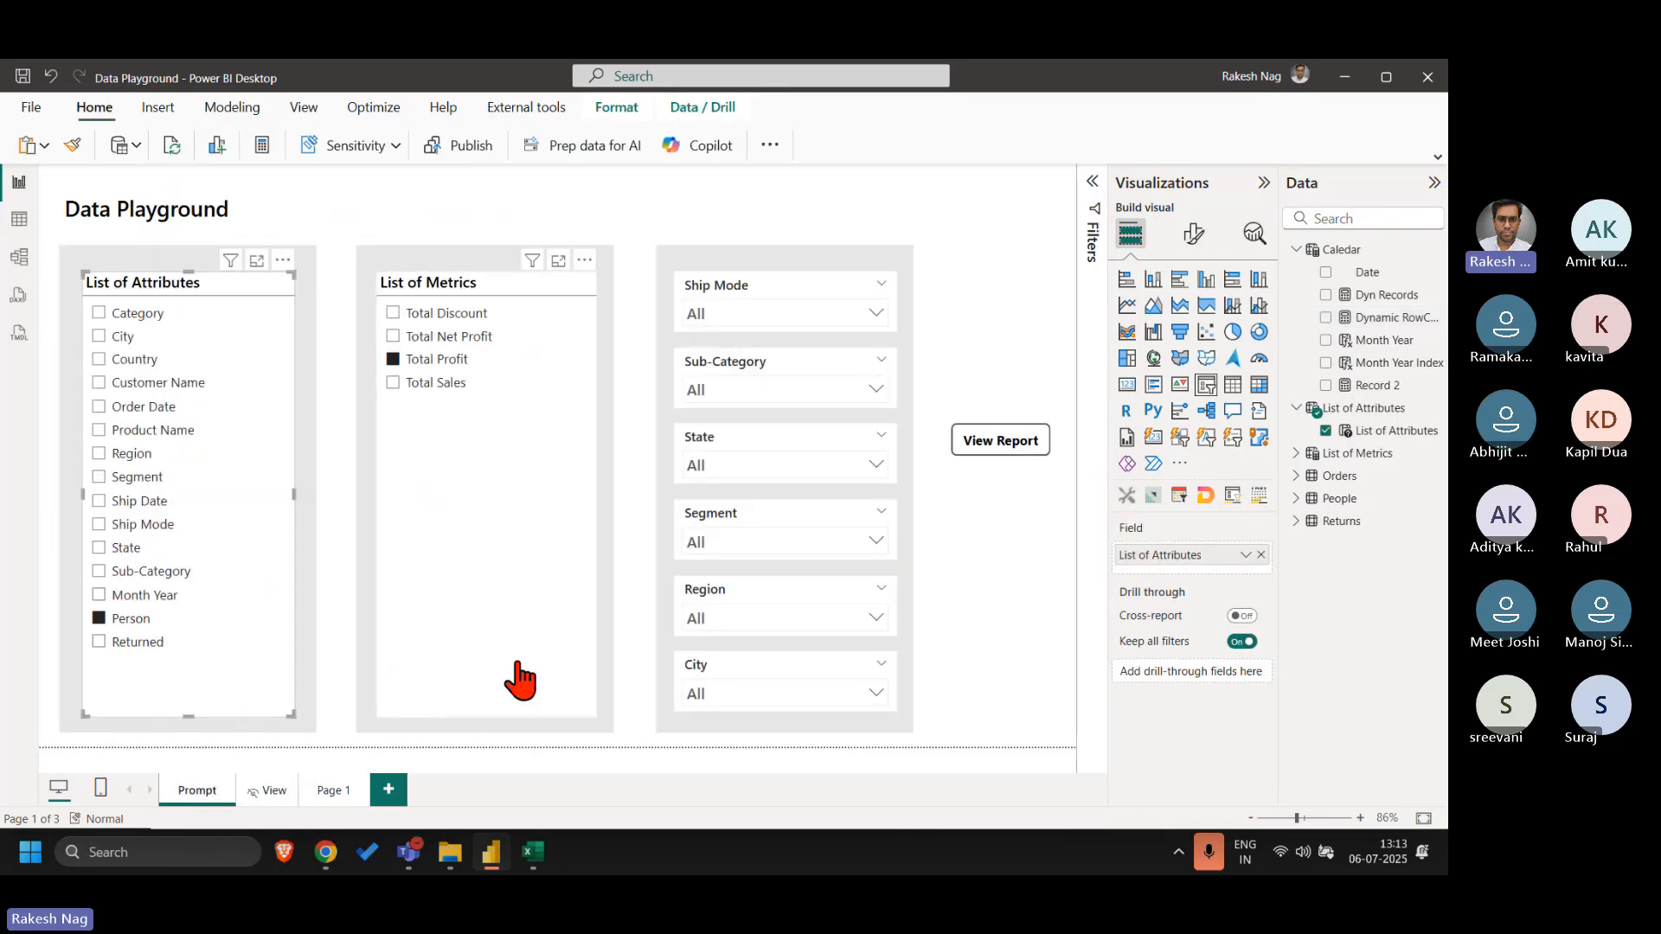
{"action": "left_click", "coordinate": [146, 524]}
{"action": "left_click", "coordinate": [143, 455]}
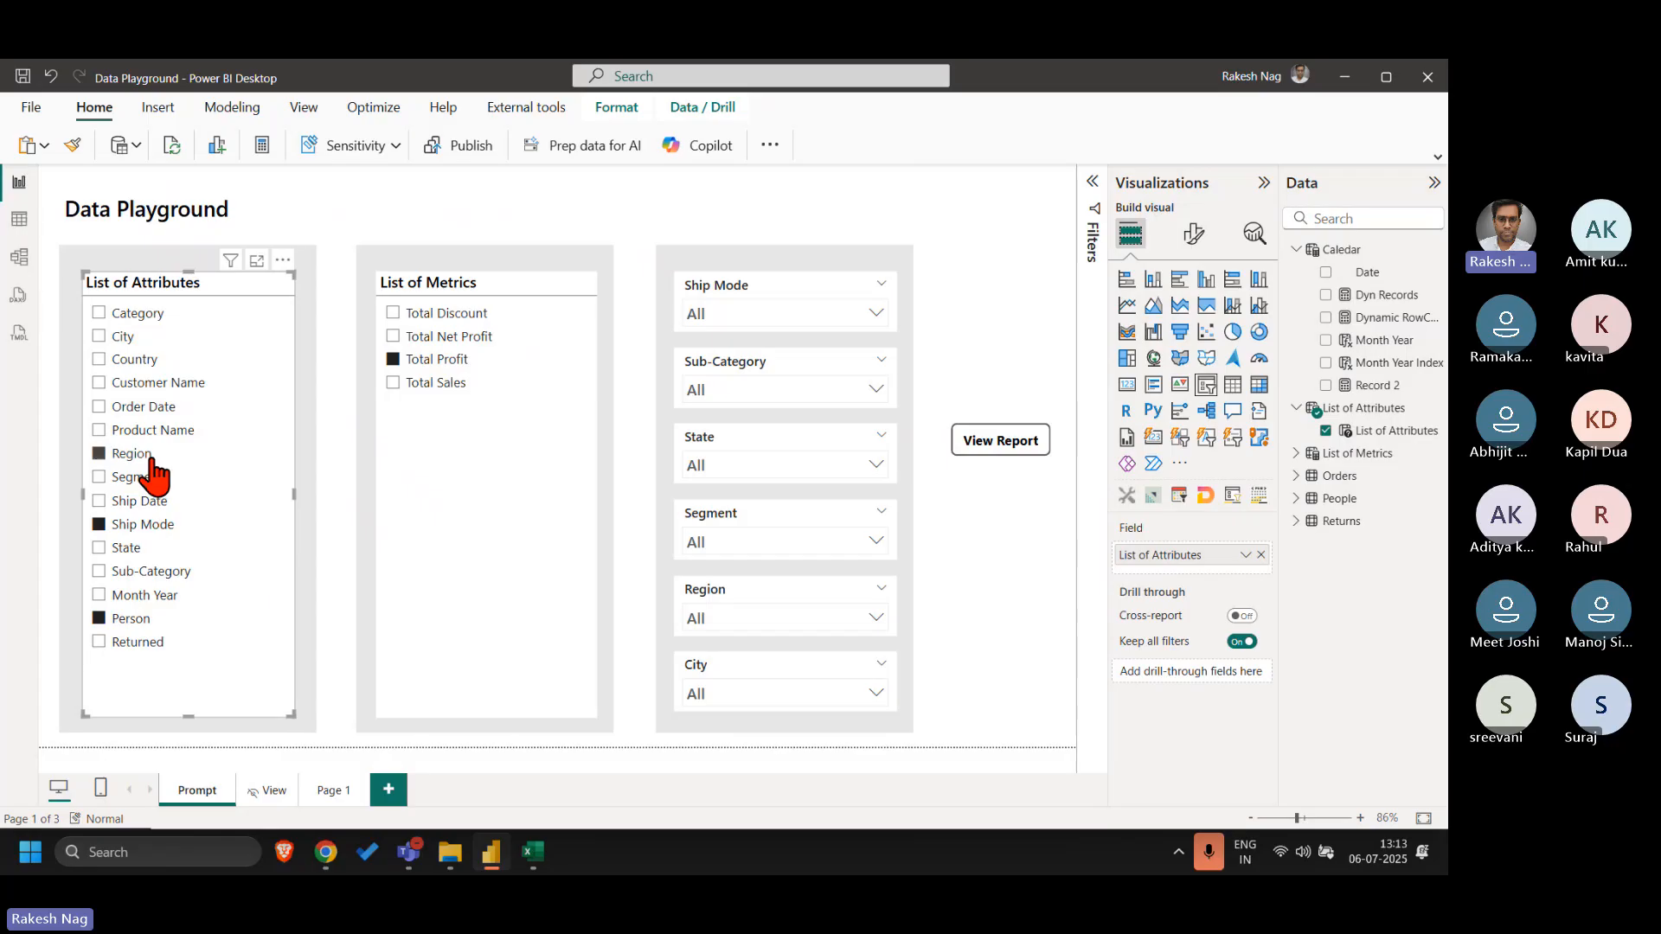
{"action": "left_click", "coordinate": [974, 450], "text": "ctrl"}
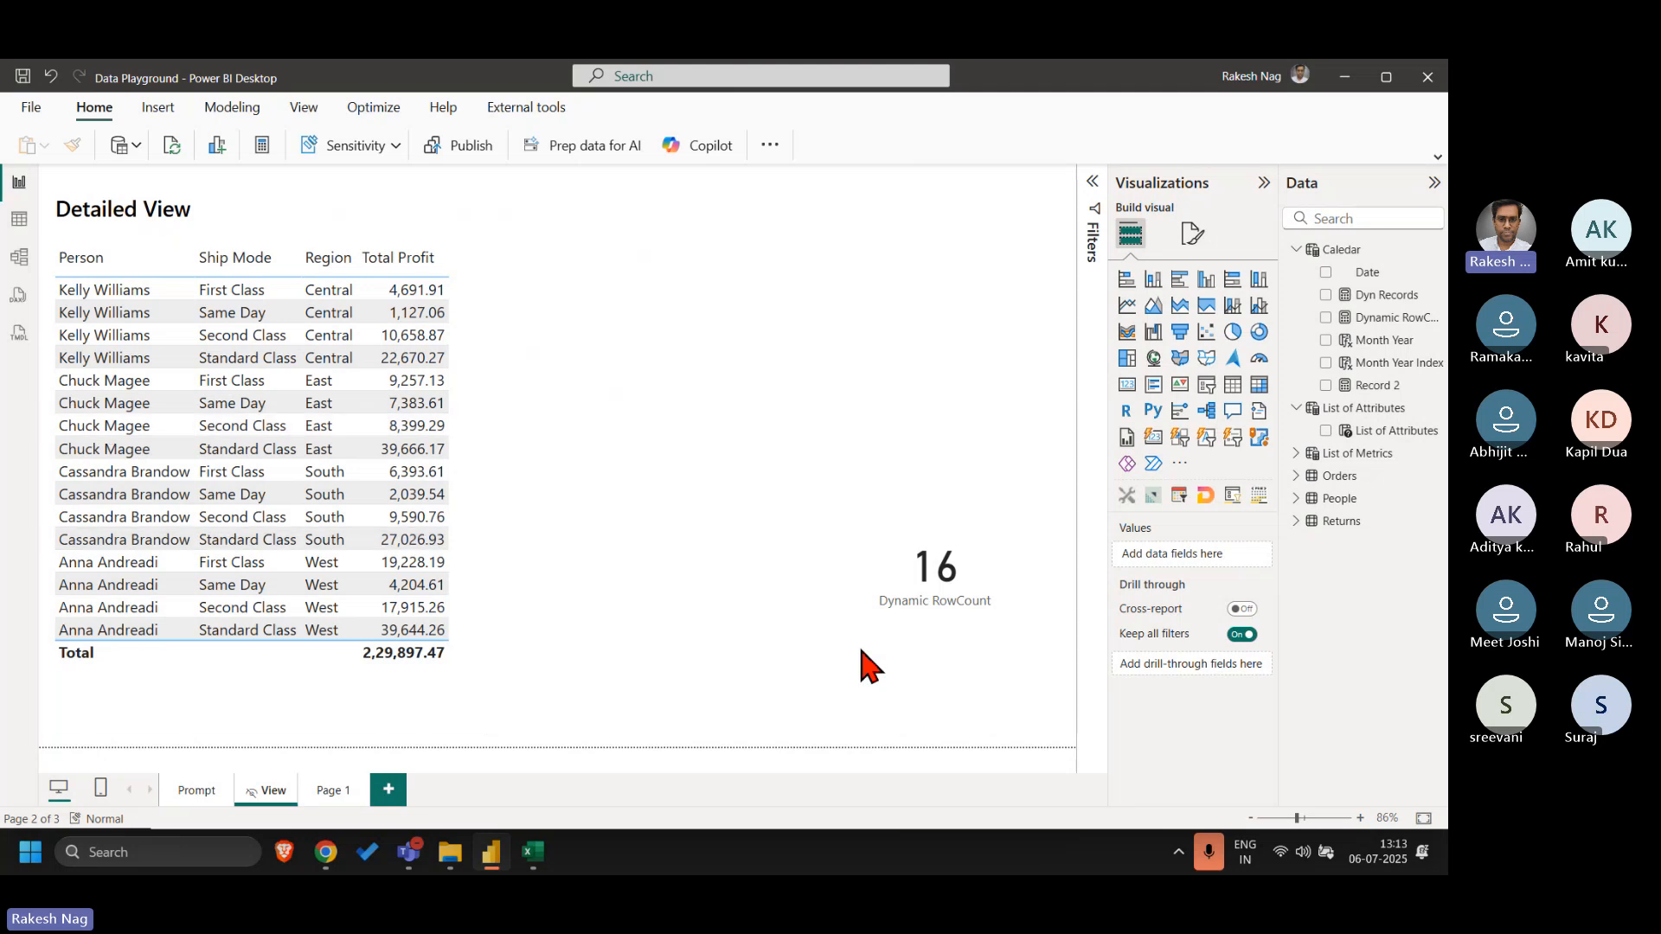
{"action": "left_click", "coordinate": [951, 615]}
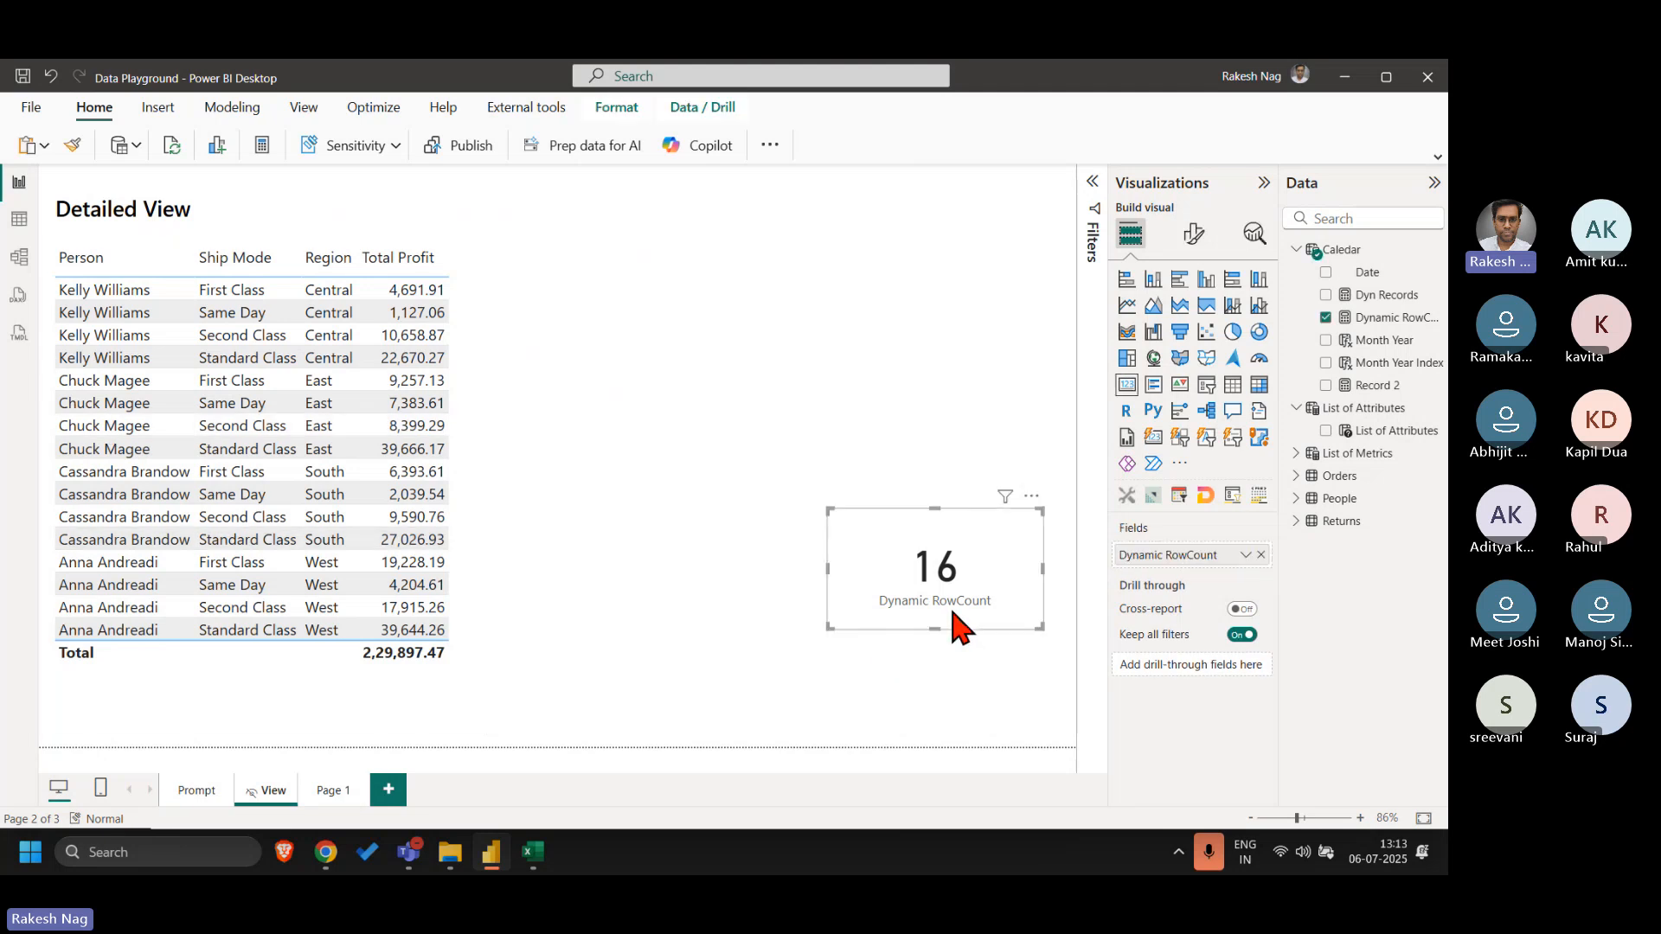
- Review the Dynamic RowCount formula against the attributes chosen on the Prompt page and the rows in the Detailed View table
{"action": "left_click", "coordinate": [1384, 318]}
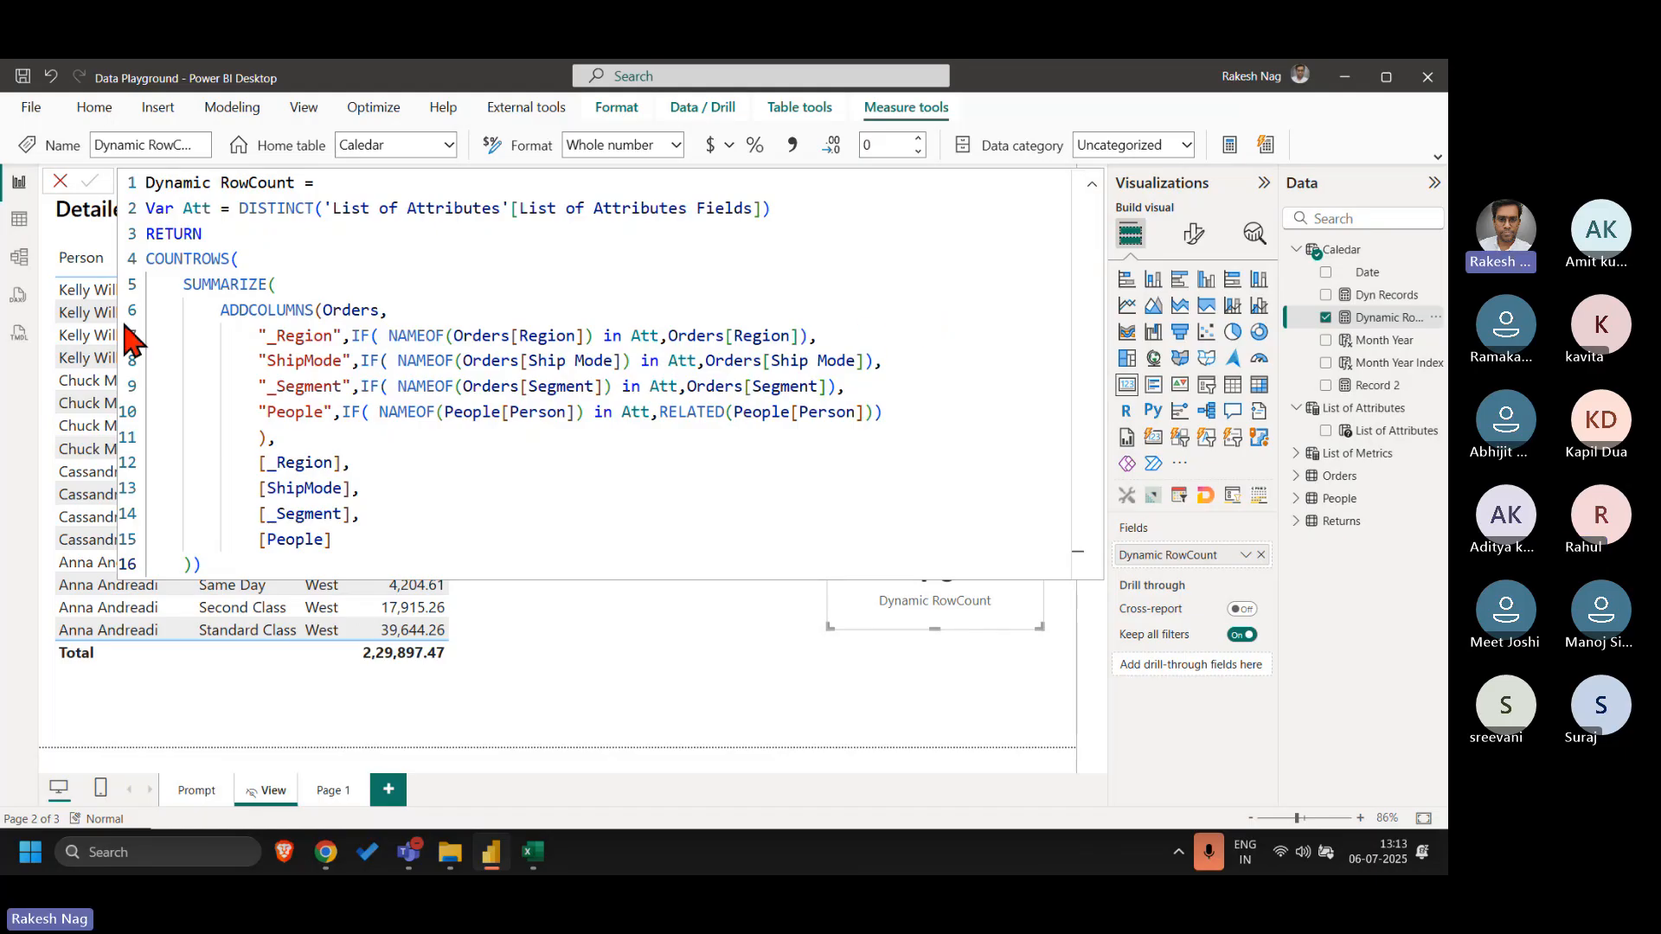
{"action": "left_click", "coordinate": [59, 181]}
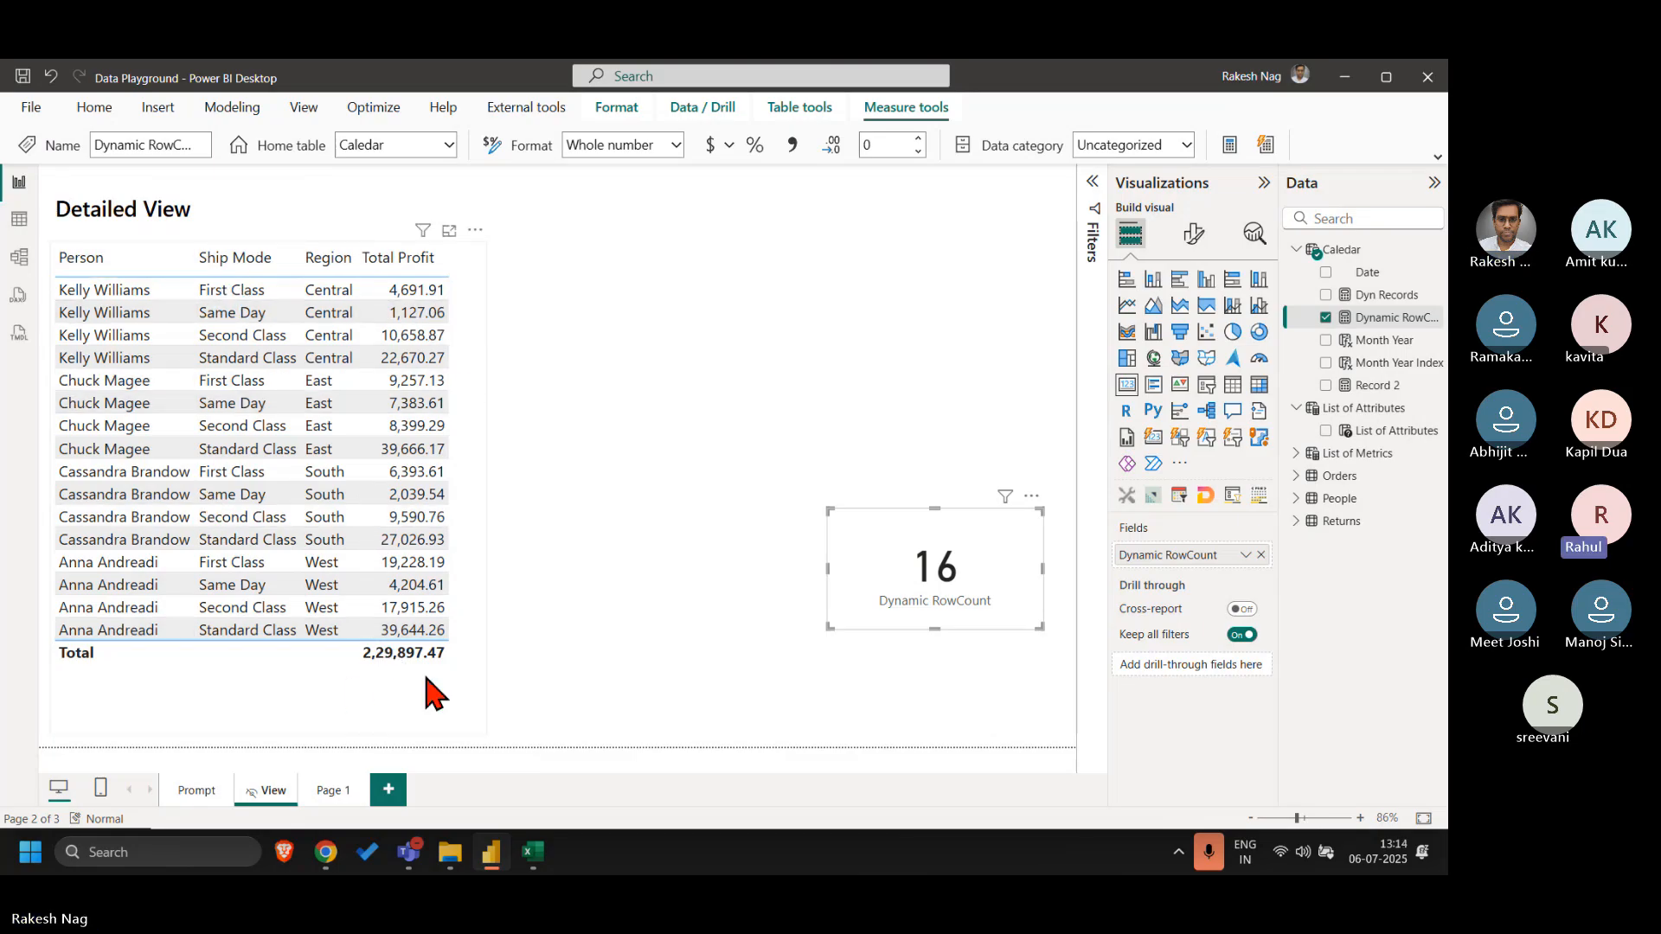
{"action": "left_click", "coordinate": [194, 791]}
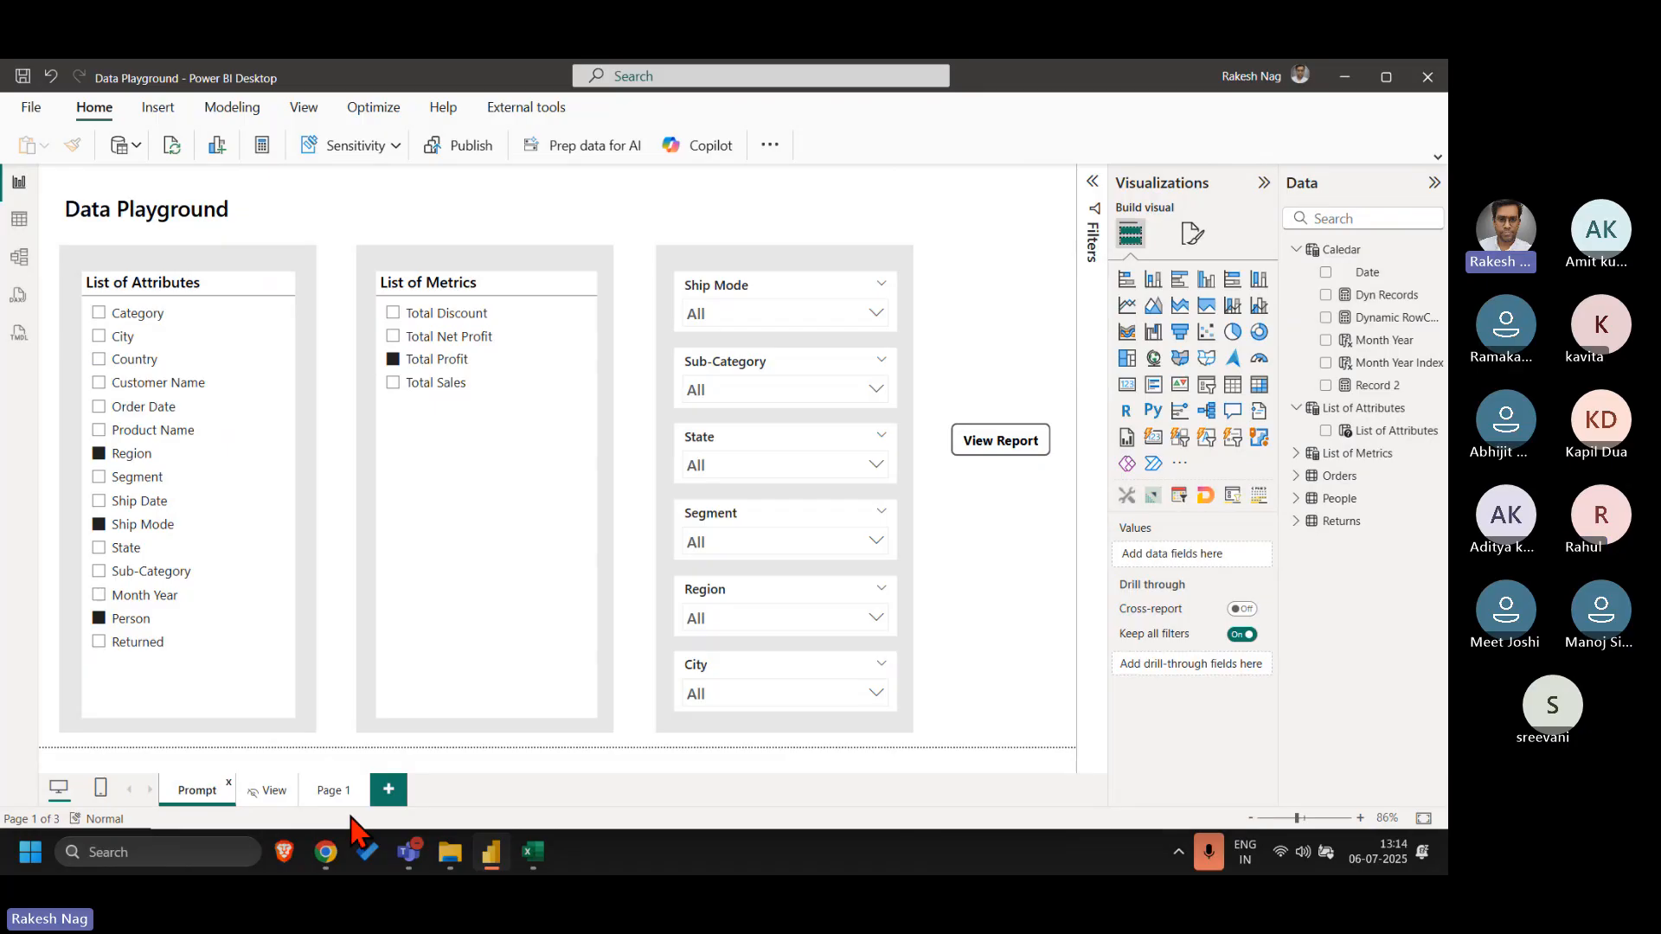
{"action": "left_click", "coordinate": [273, 791]}
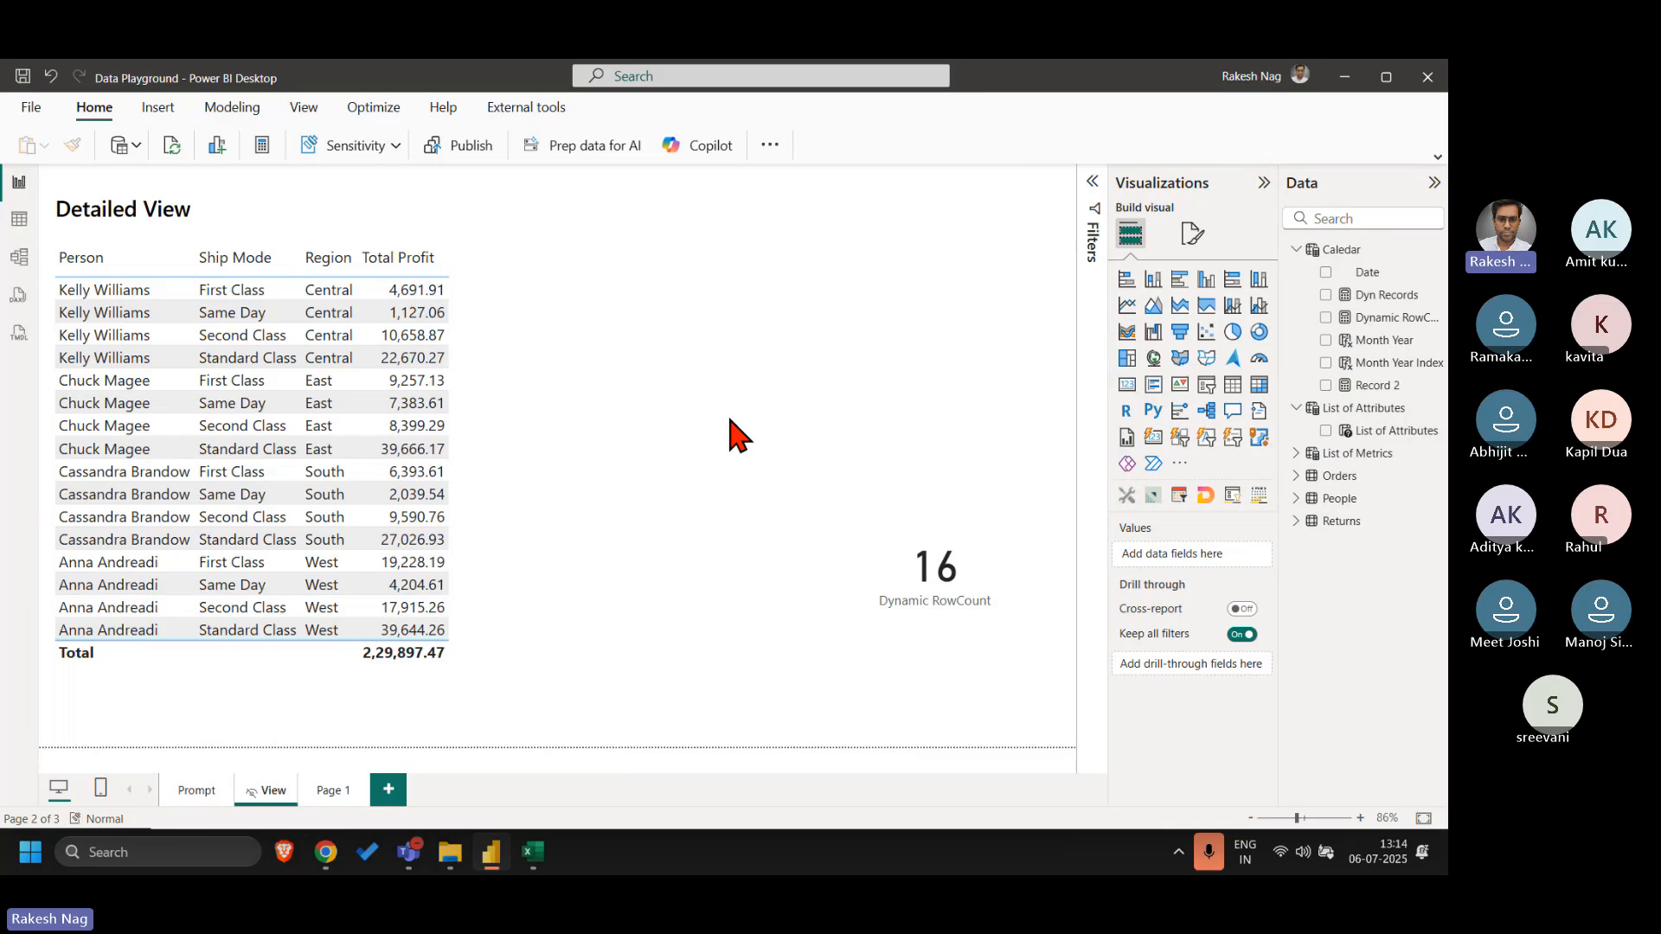
{"action": "left_click", "coordinate": [1388, 318]}
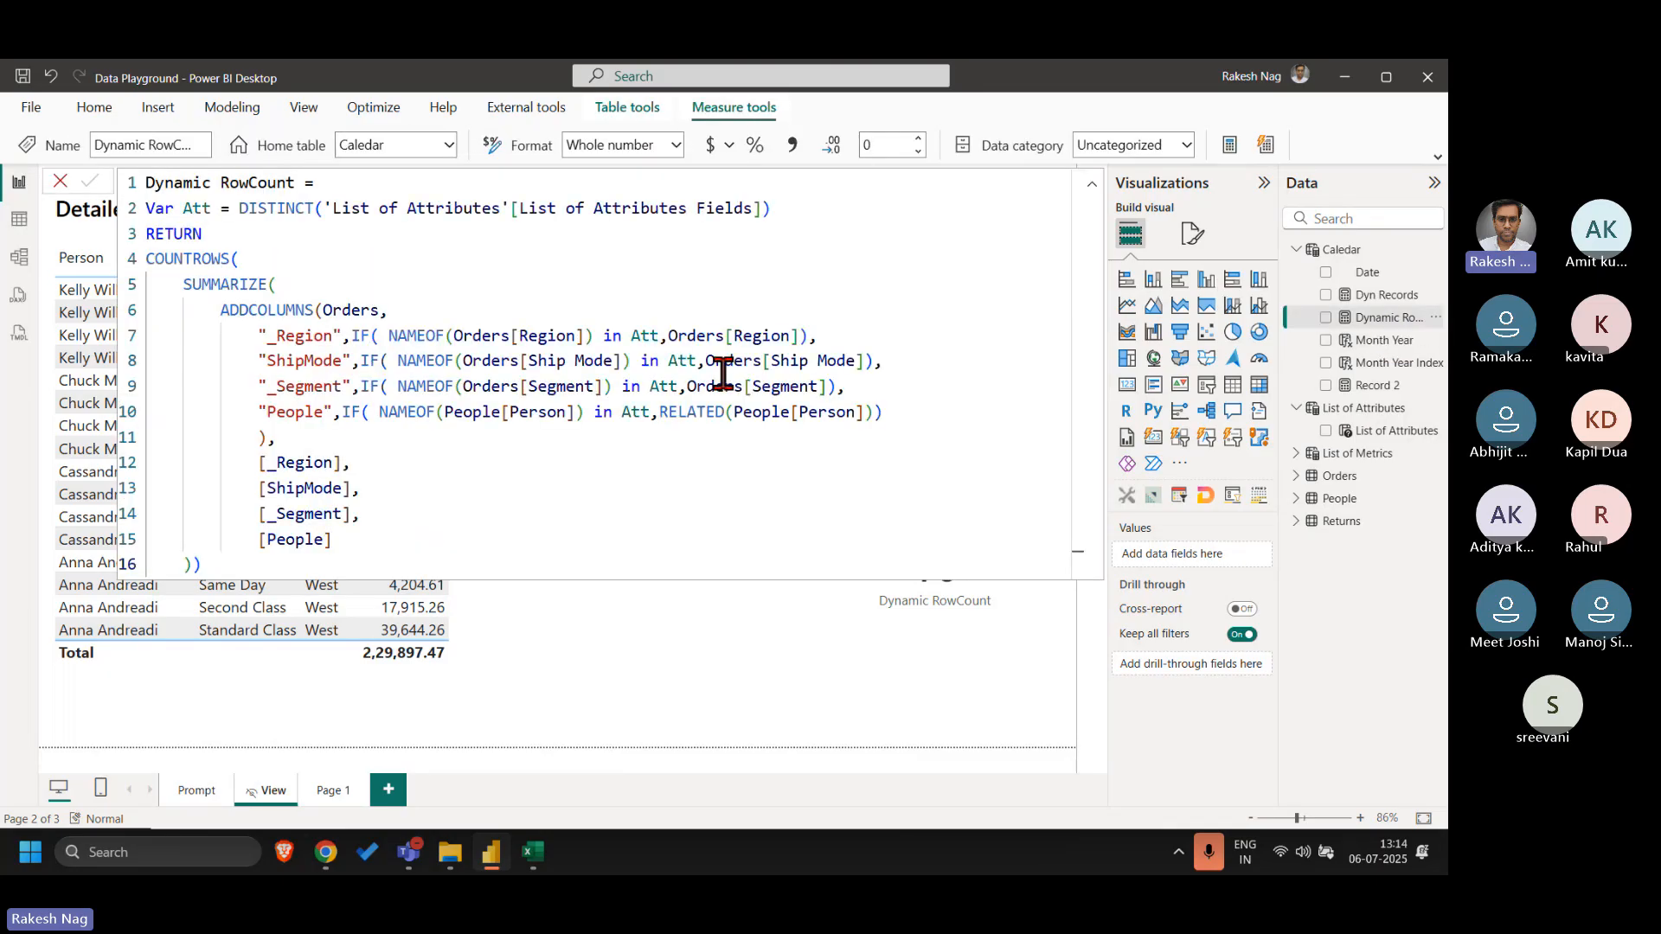
{"action": "left_click", "coordinate": [548, 453]}
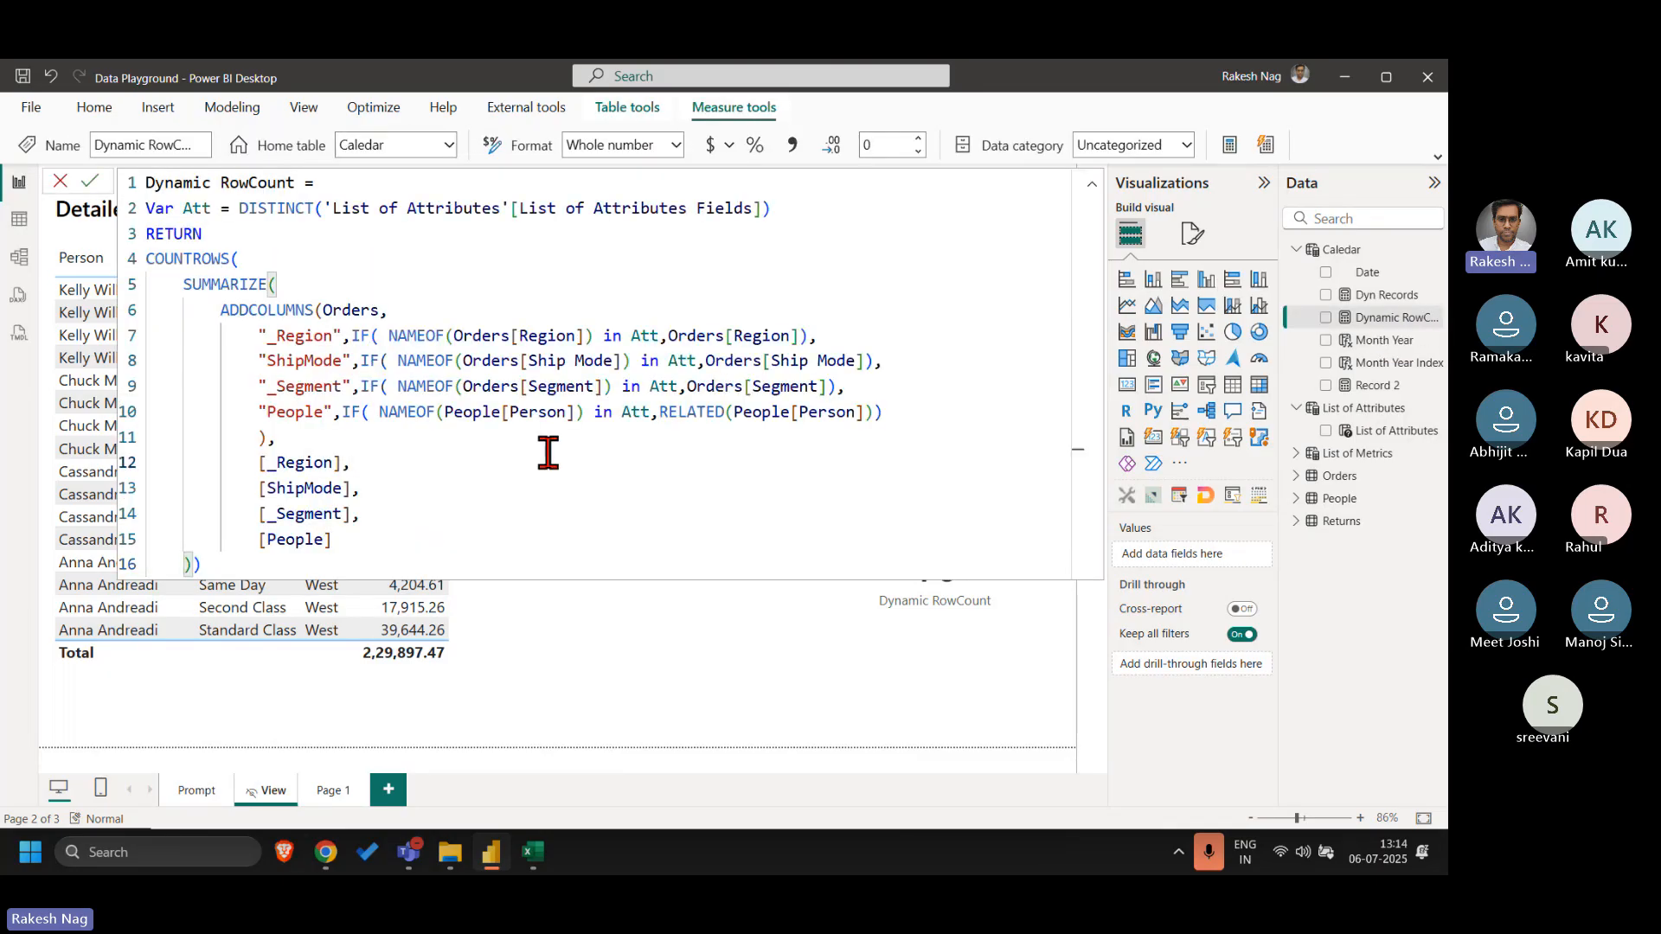
{"action": "left_click", "coordinate": [418, 554]}
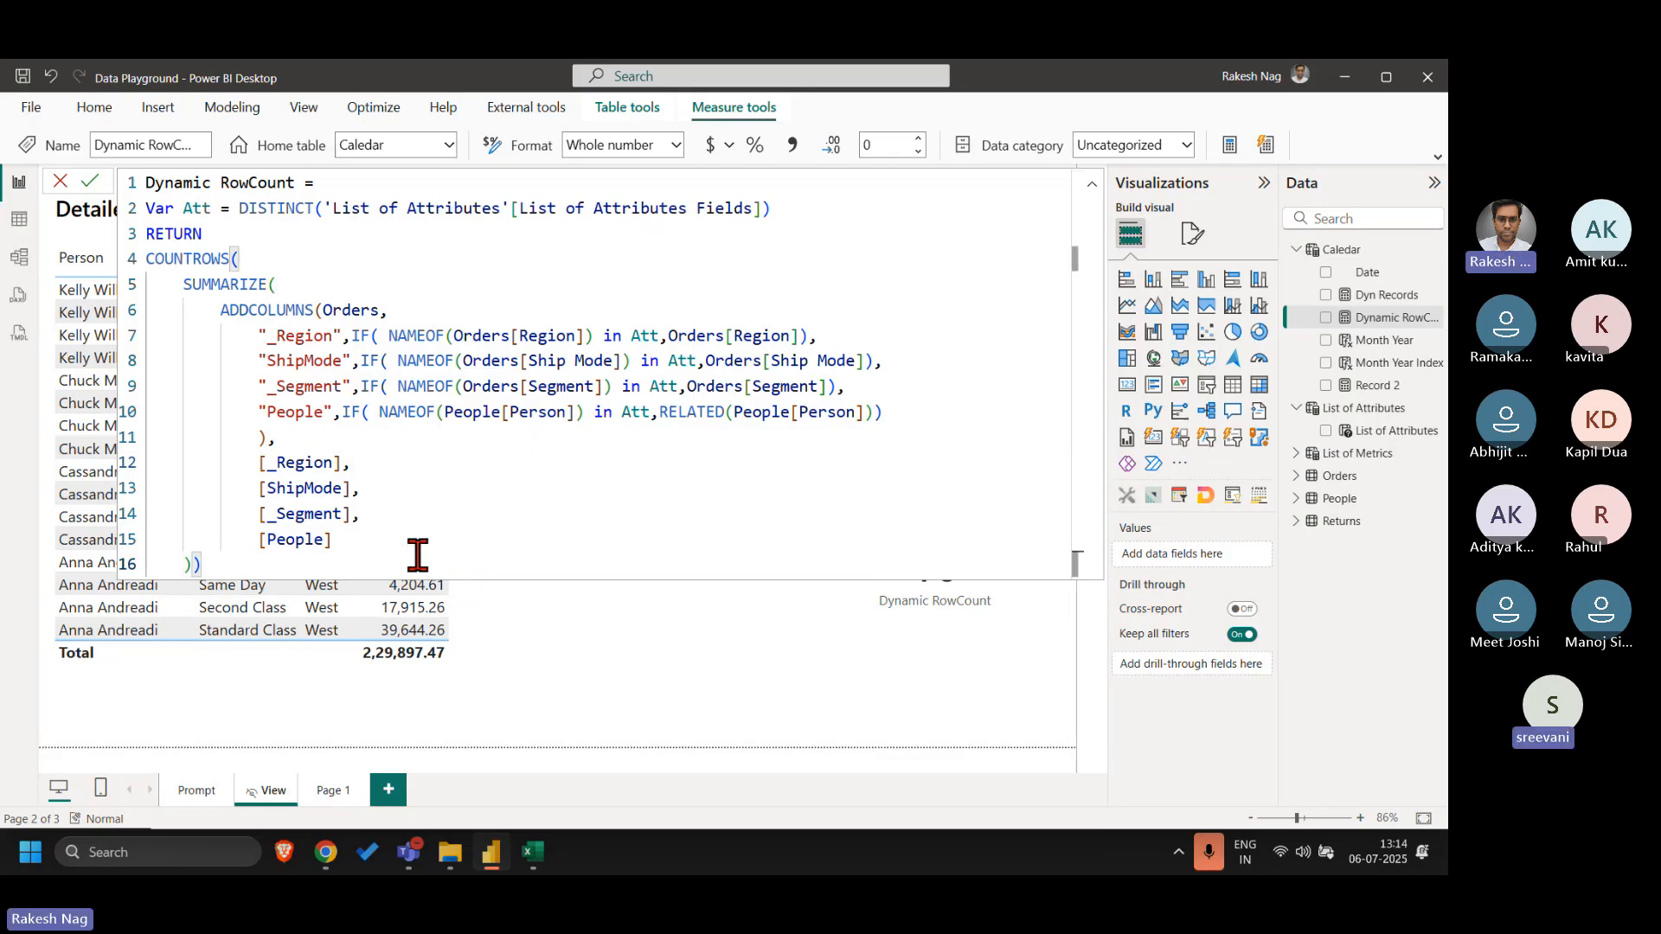
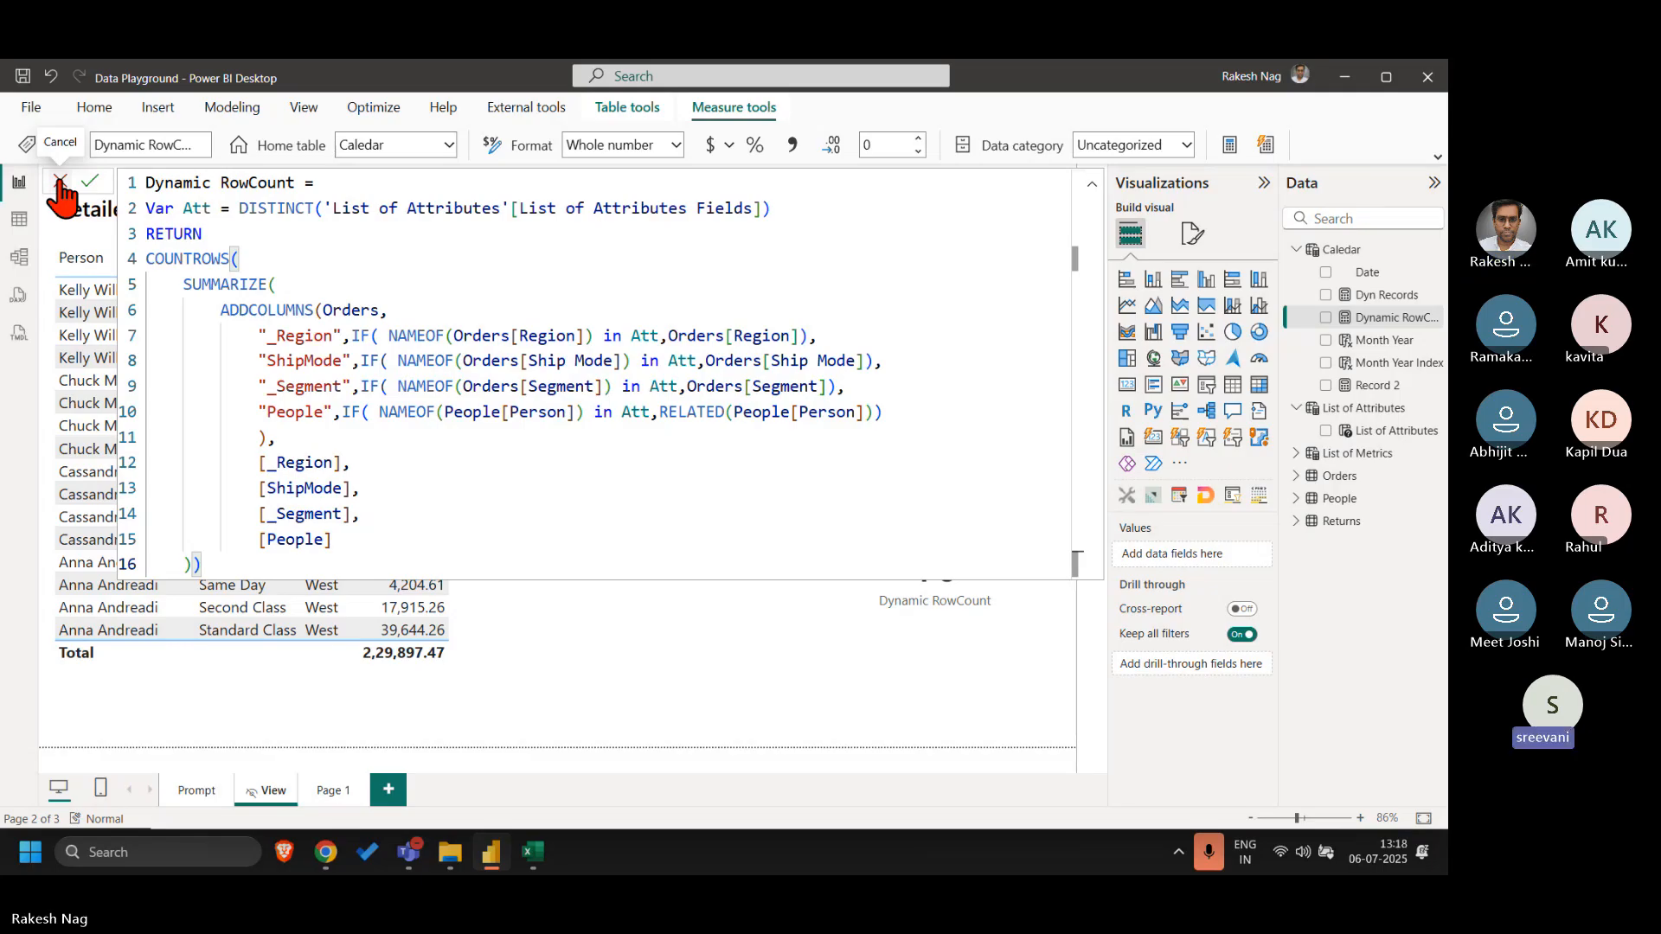
{"action": "left_click", "coordinate": [59, 182]}
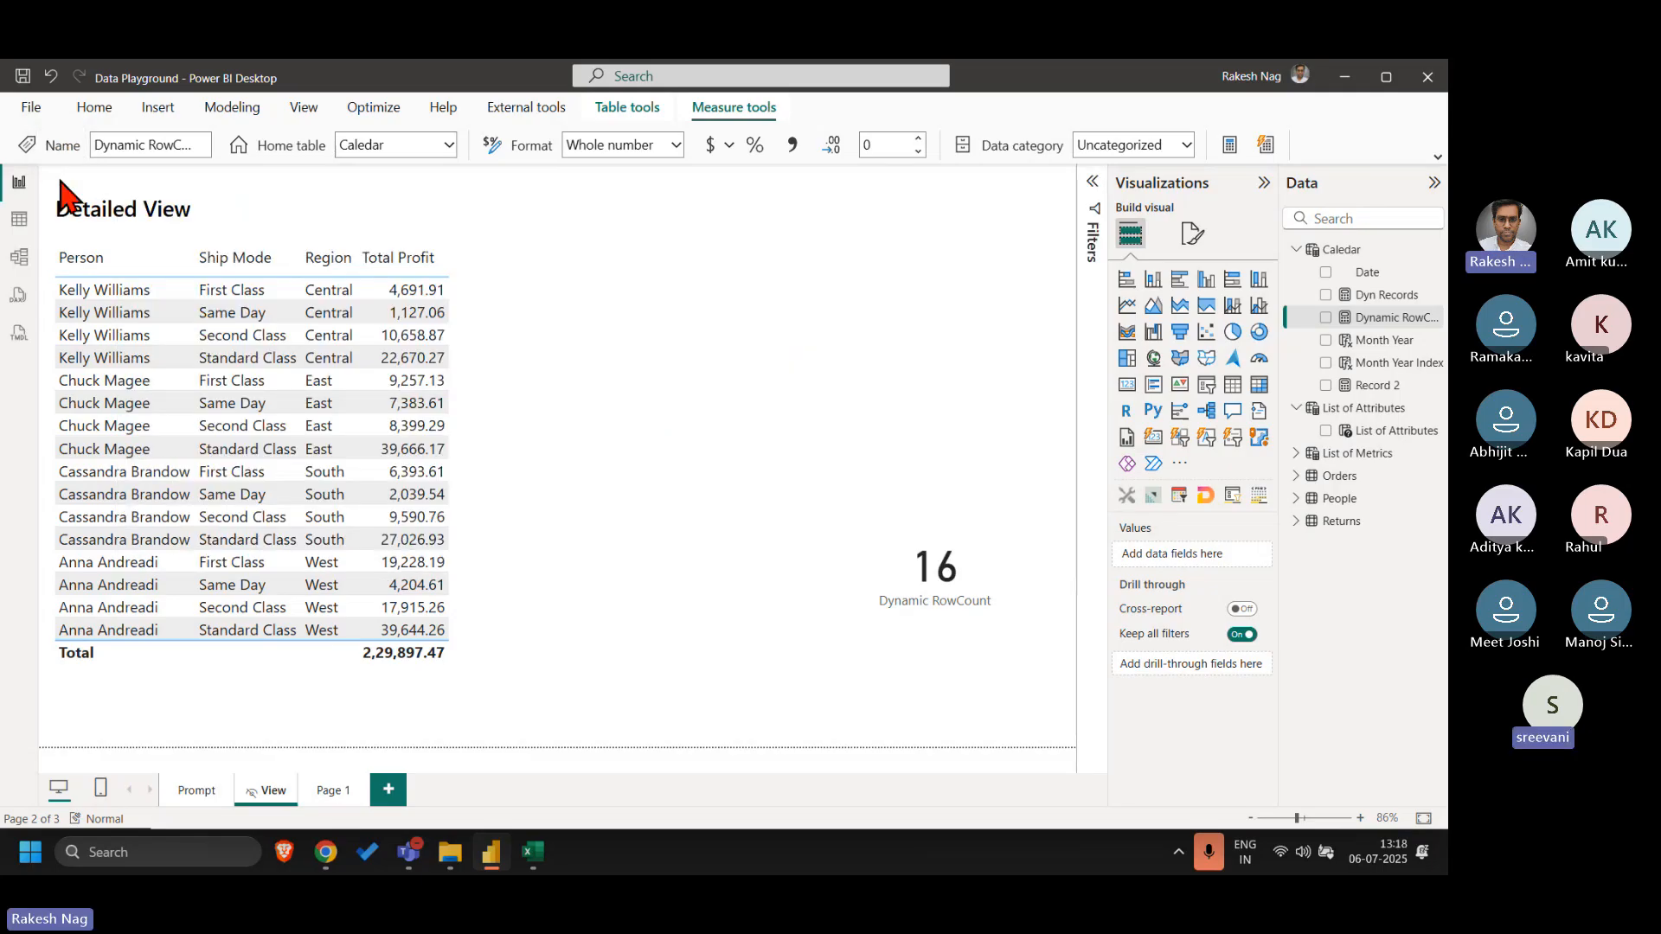
- On the Prompt page, compare the List of Attributes slicer with the formula and highlight its four ADDCOLUMNS definitions, "_Region" through "People"
{"action": "left_click", "coordinate": [195, 791]}
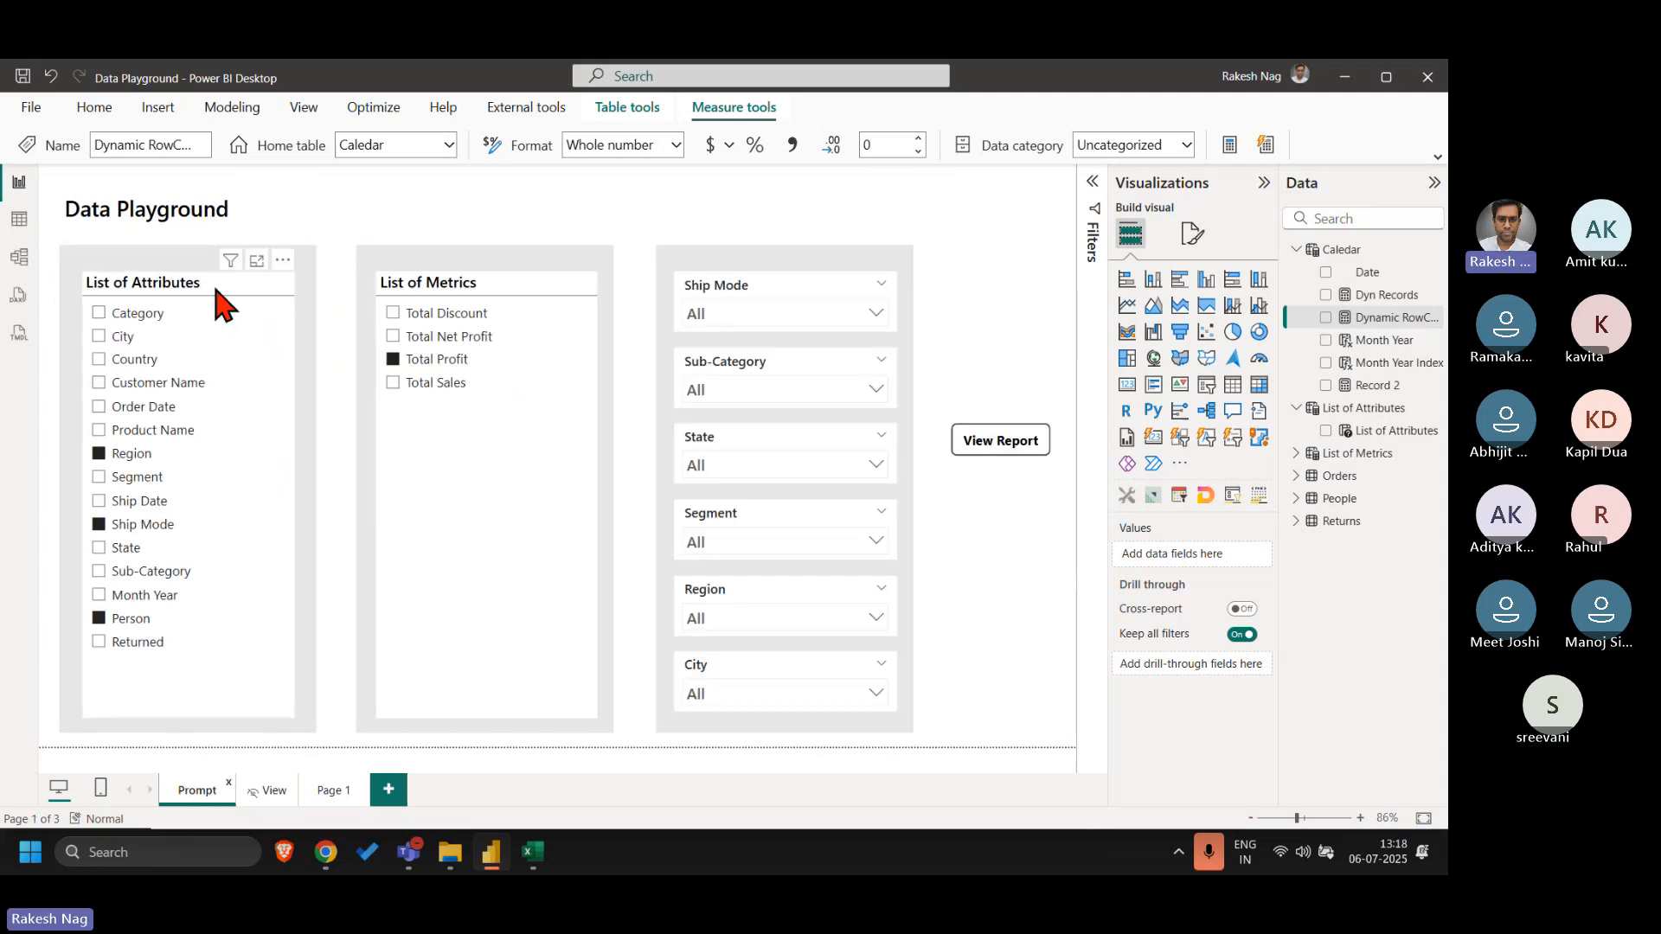
{"action": "left_click", "coordinate": [224, 303]}
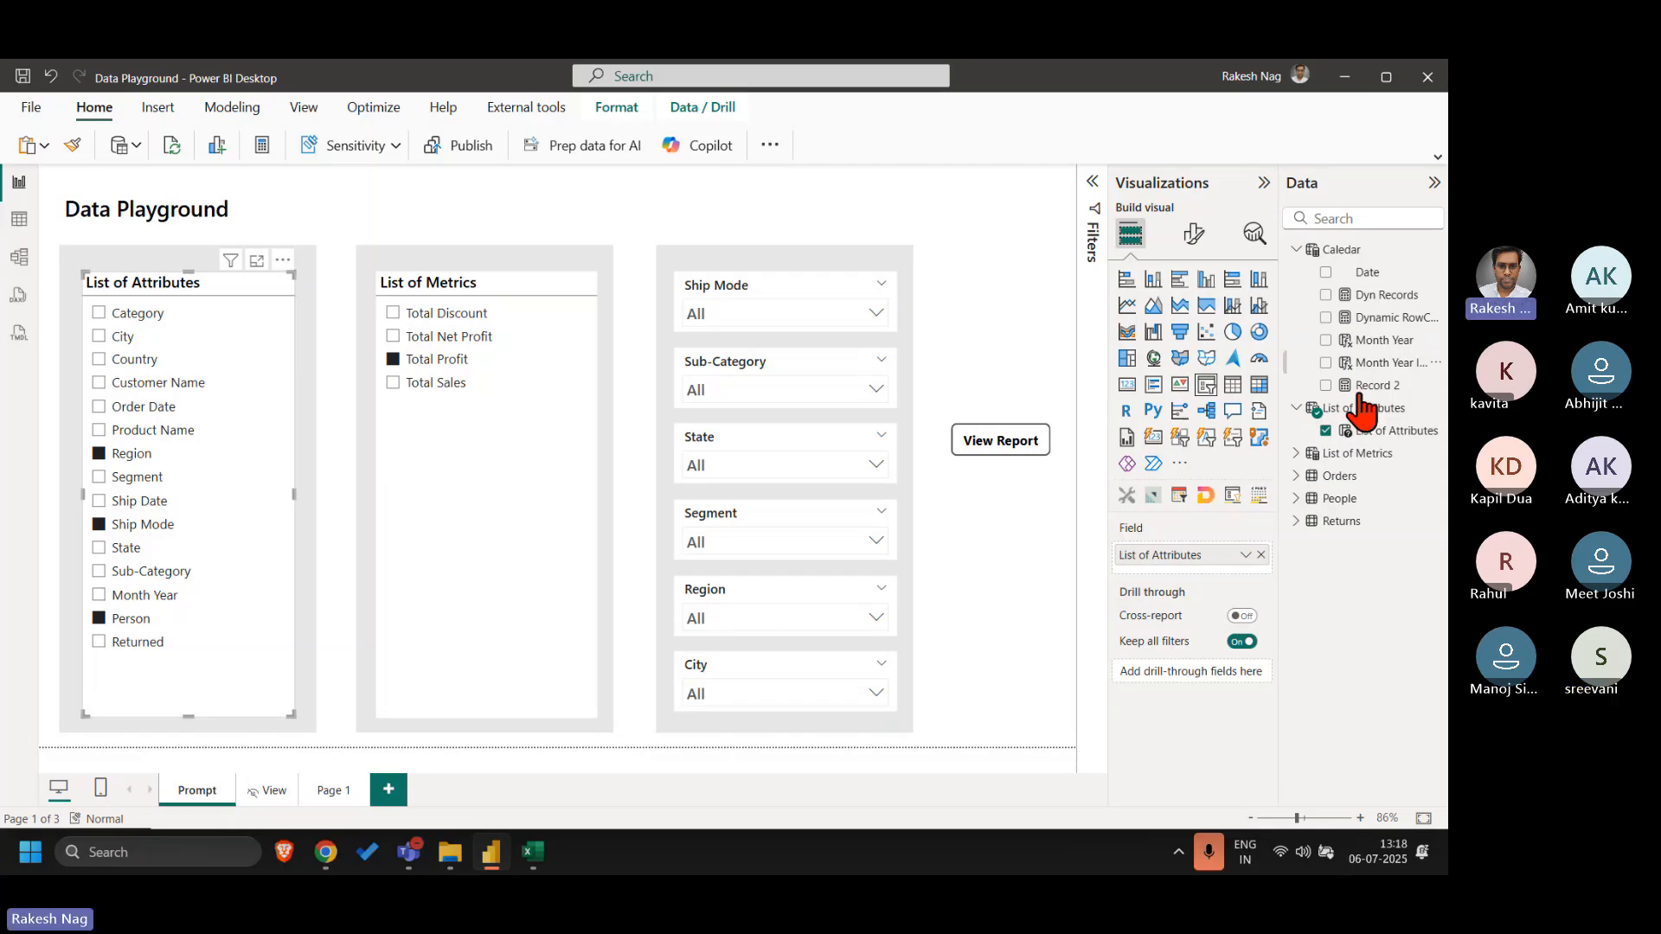
{"action": "left_click", "coordinate": [1385, 320]}
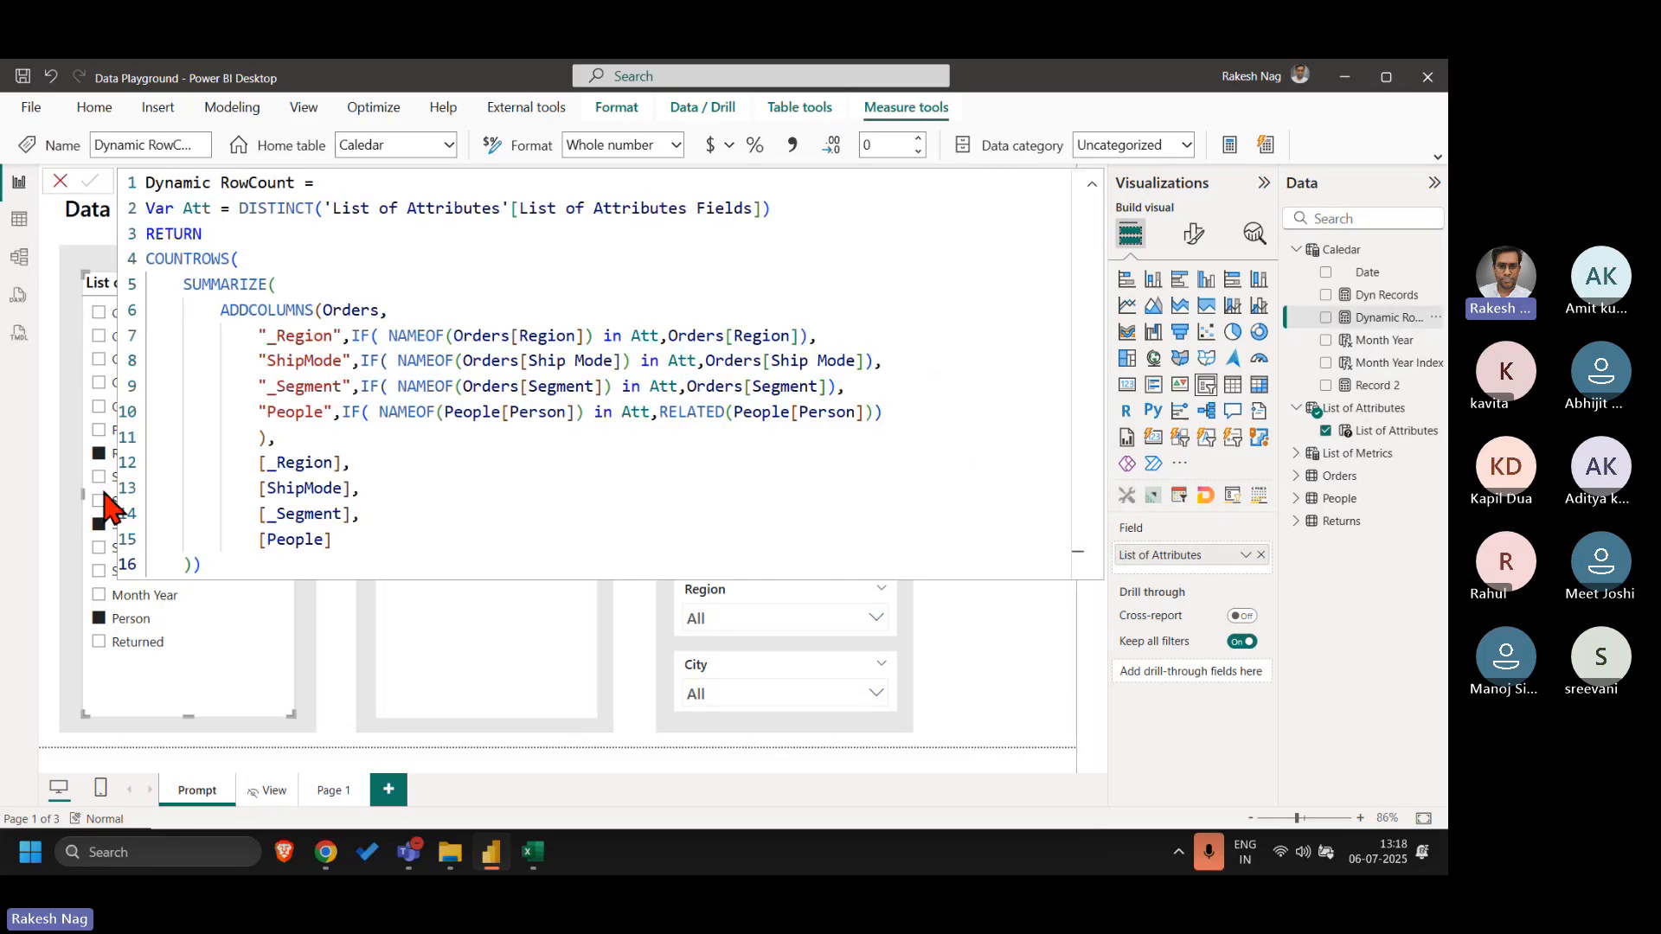
{"action": "left_click", "coordinate": [888, 413]}
{"action": "left_click_drag", "start_coordinate": [888, 413], "coordinate": [230, 338]}
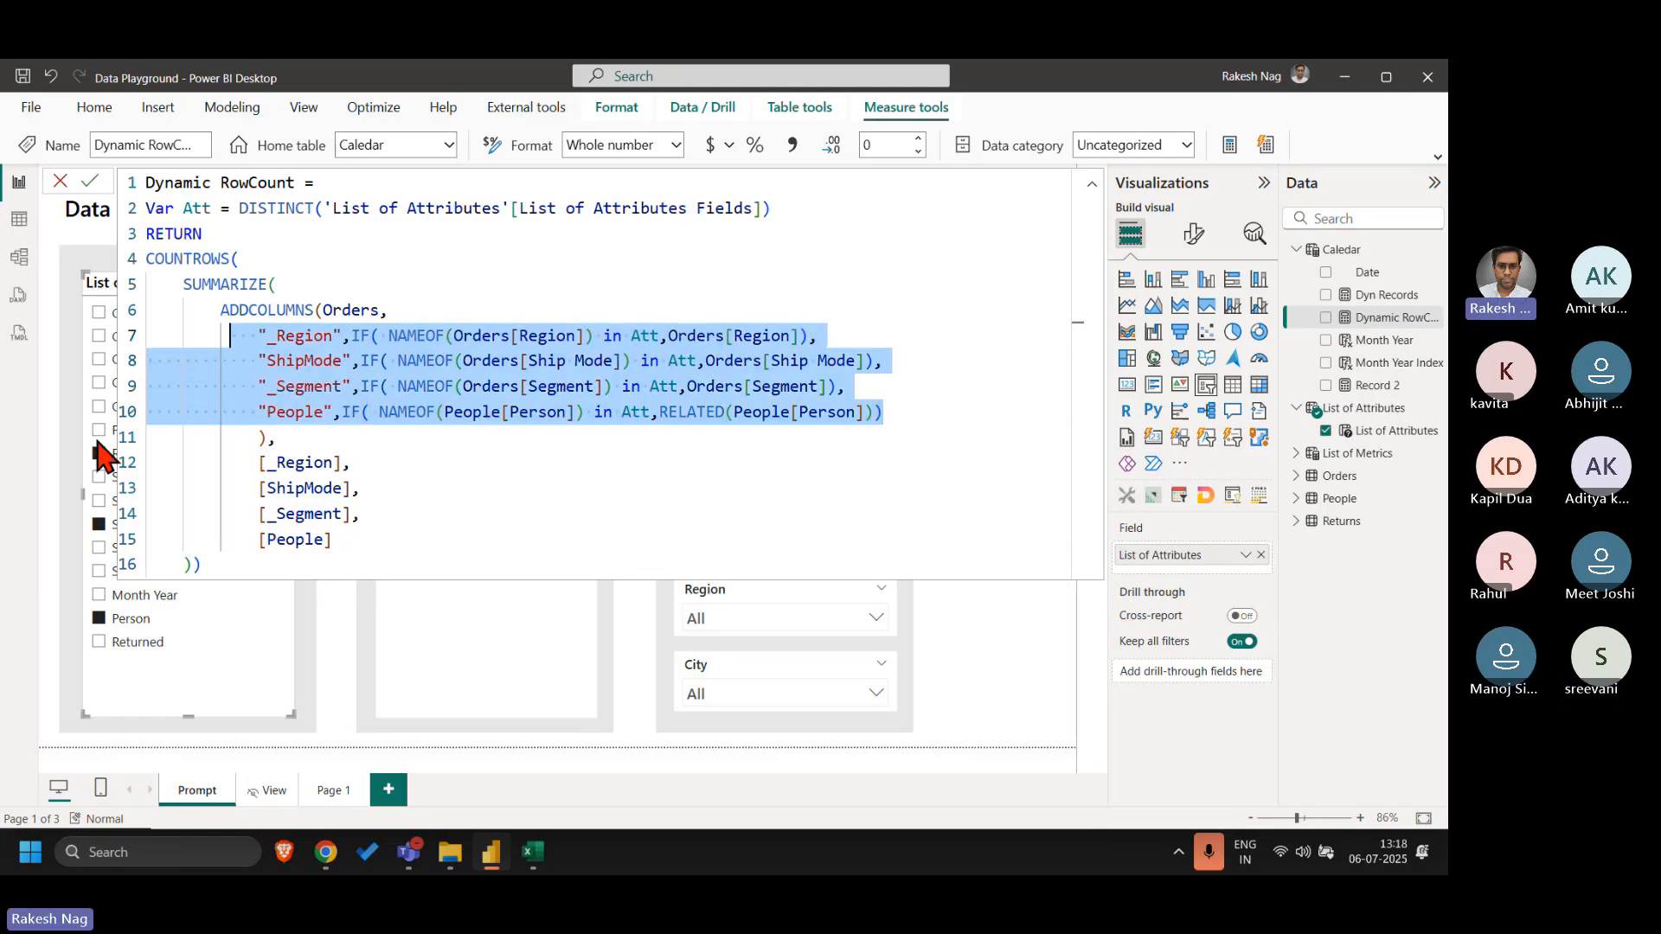
{"action": "left_click", "coordinate": [509, 459]}
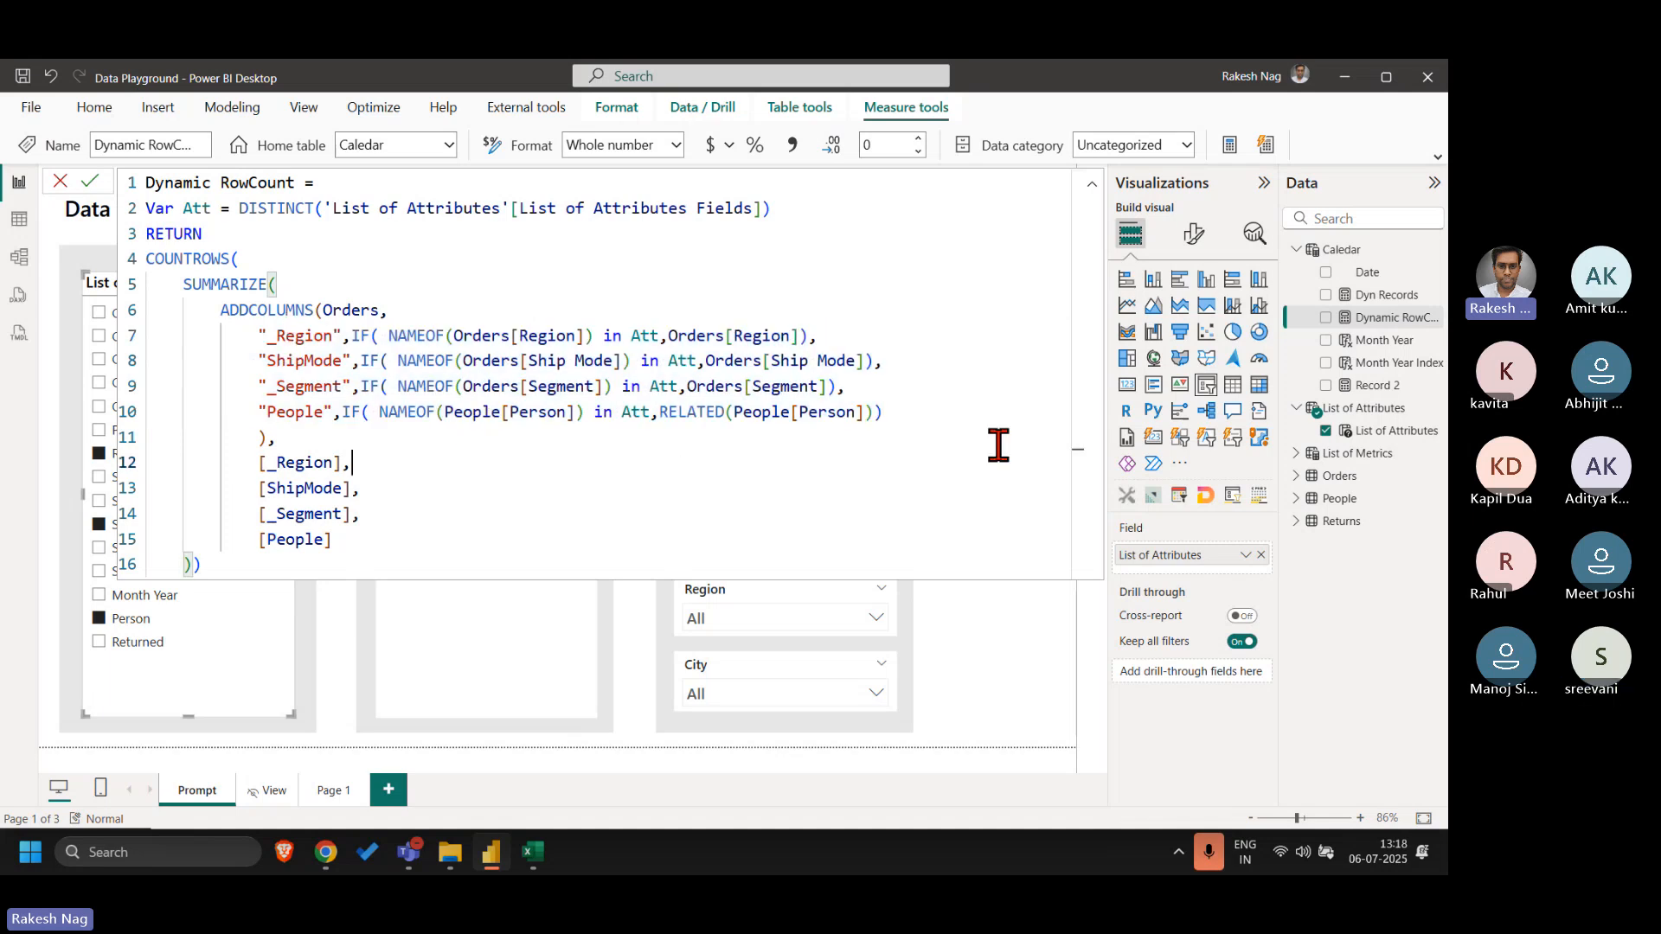
{"action": "left_click_drag", "start_coordinate": [879, 412], "coordinate": [155, 335]}
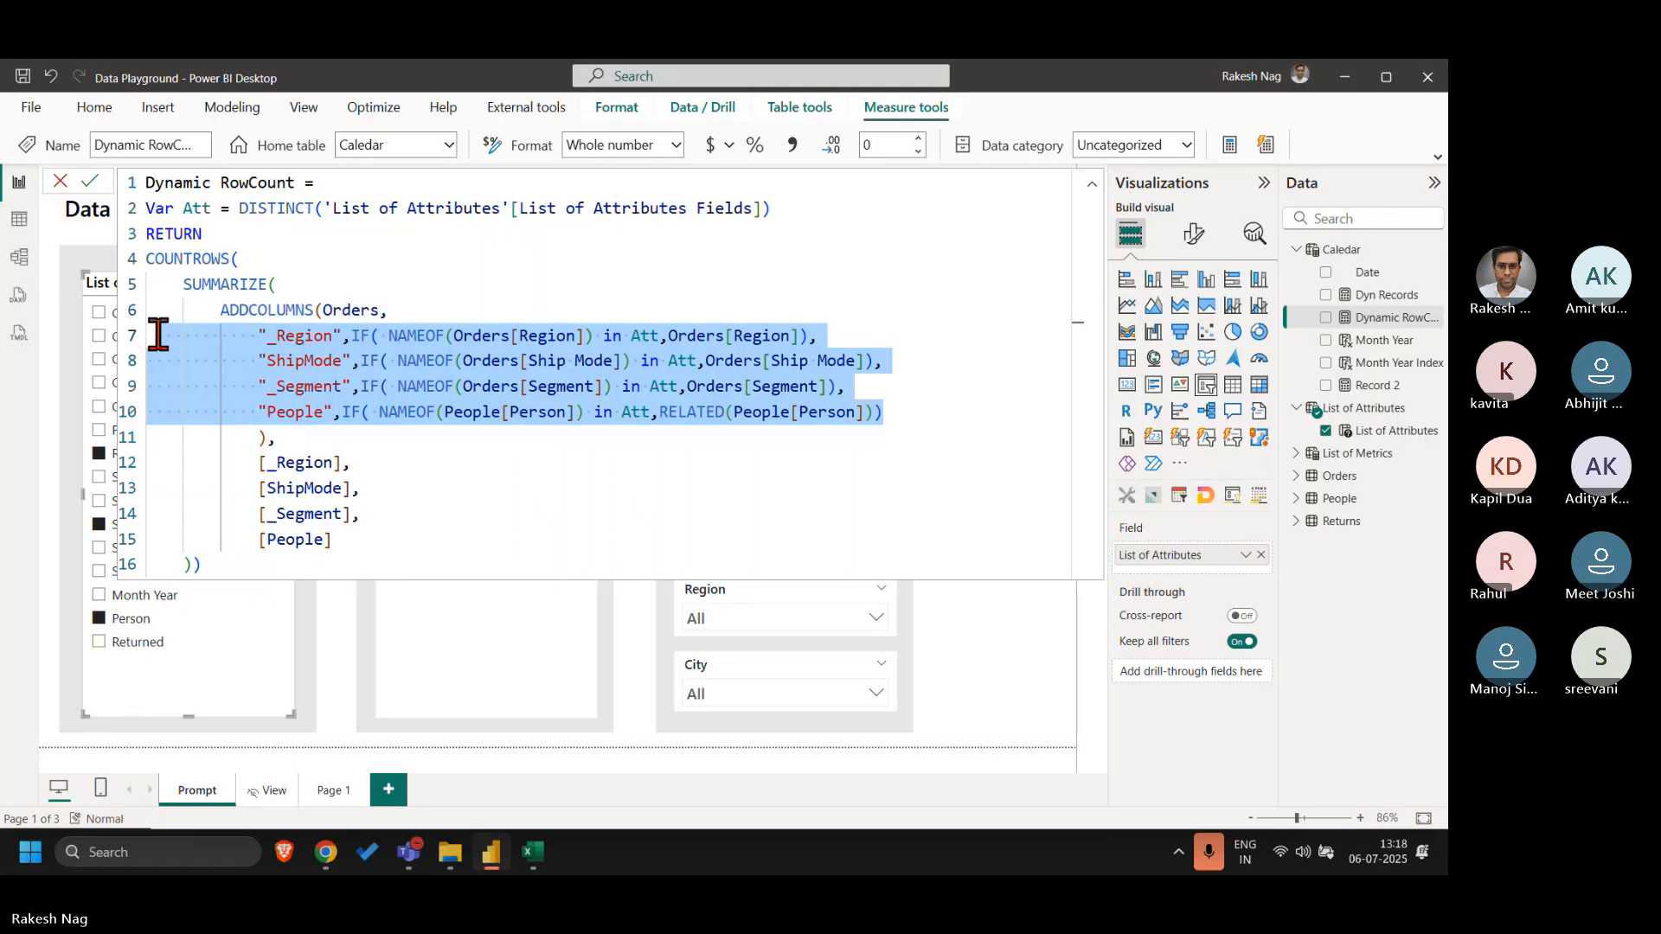
- Highlight the four group-by columns, [_Region] through [People], in the Dynamic RowCount formula and close the formula without changes
{"action": "left_click_drag", "start_coordinate": [238, 462], "coordinate": [352, 547]}
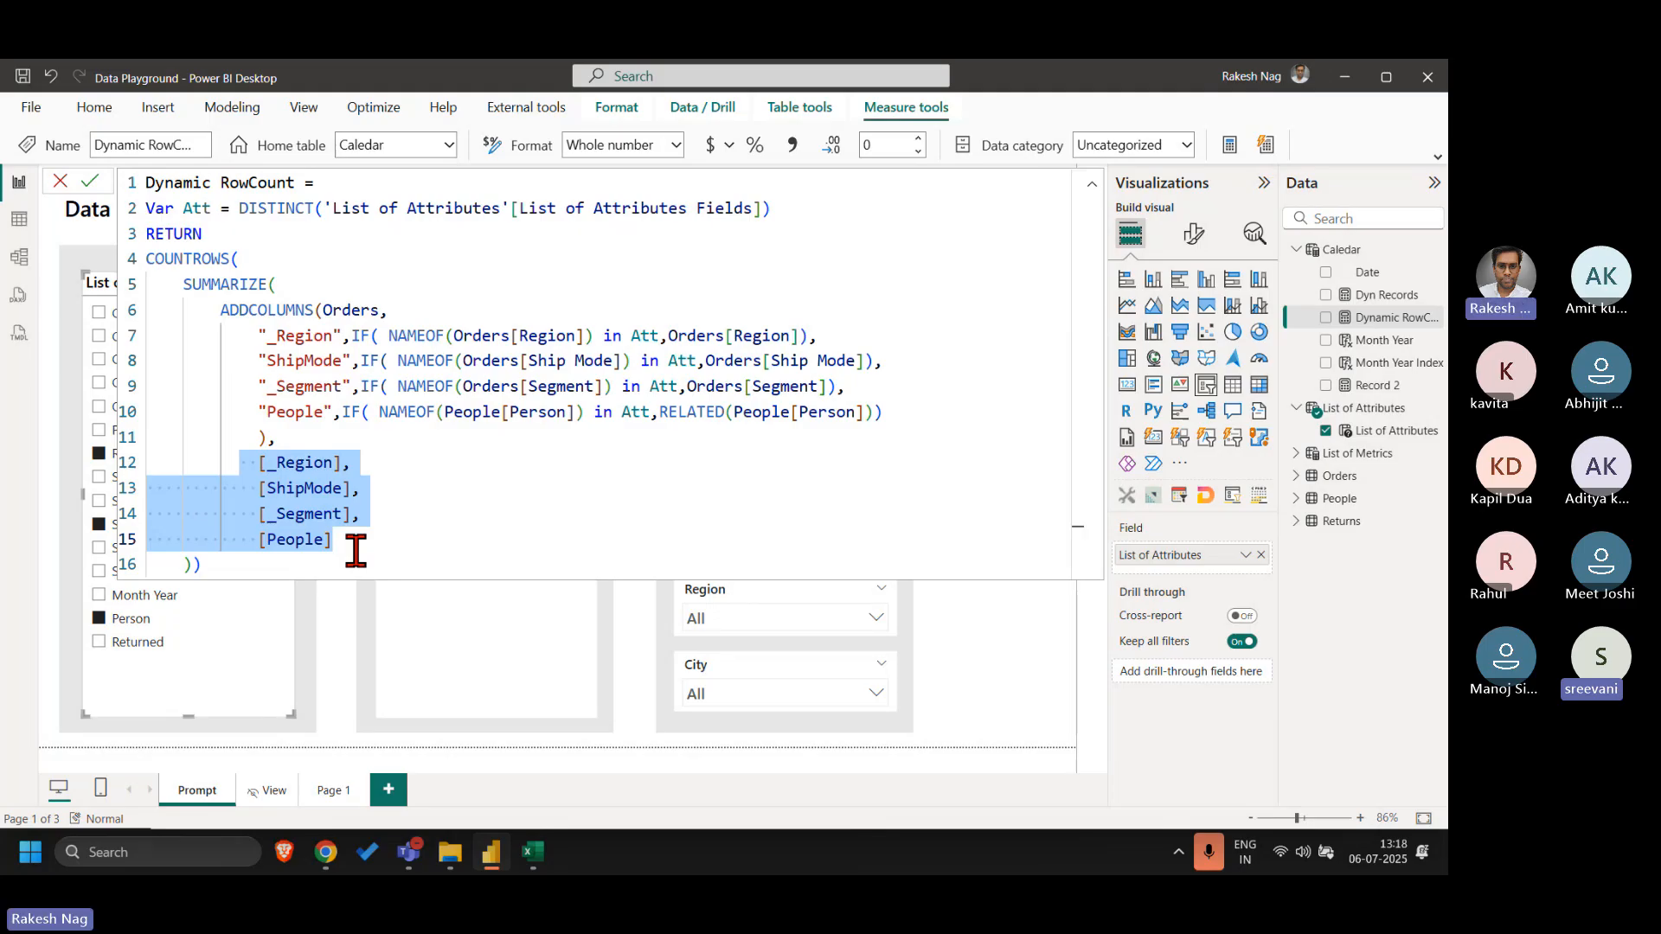
{"action": "left_click", "coordinate": [467, 508]}
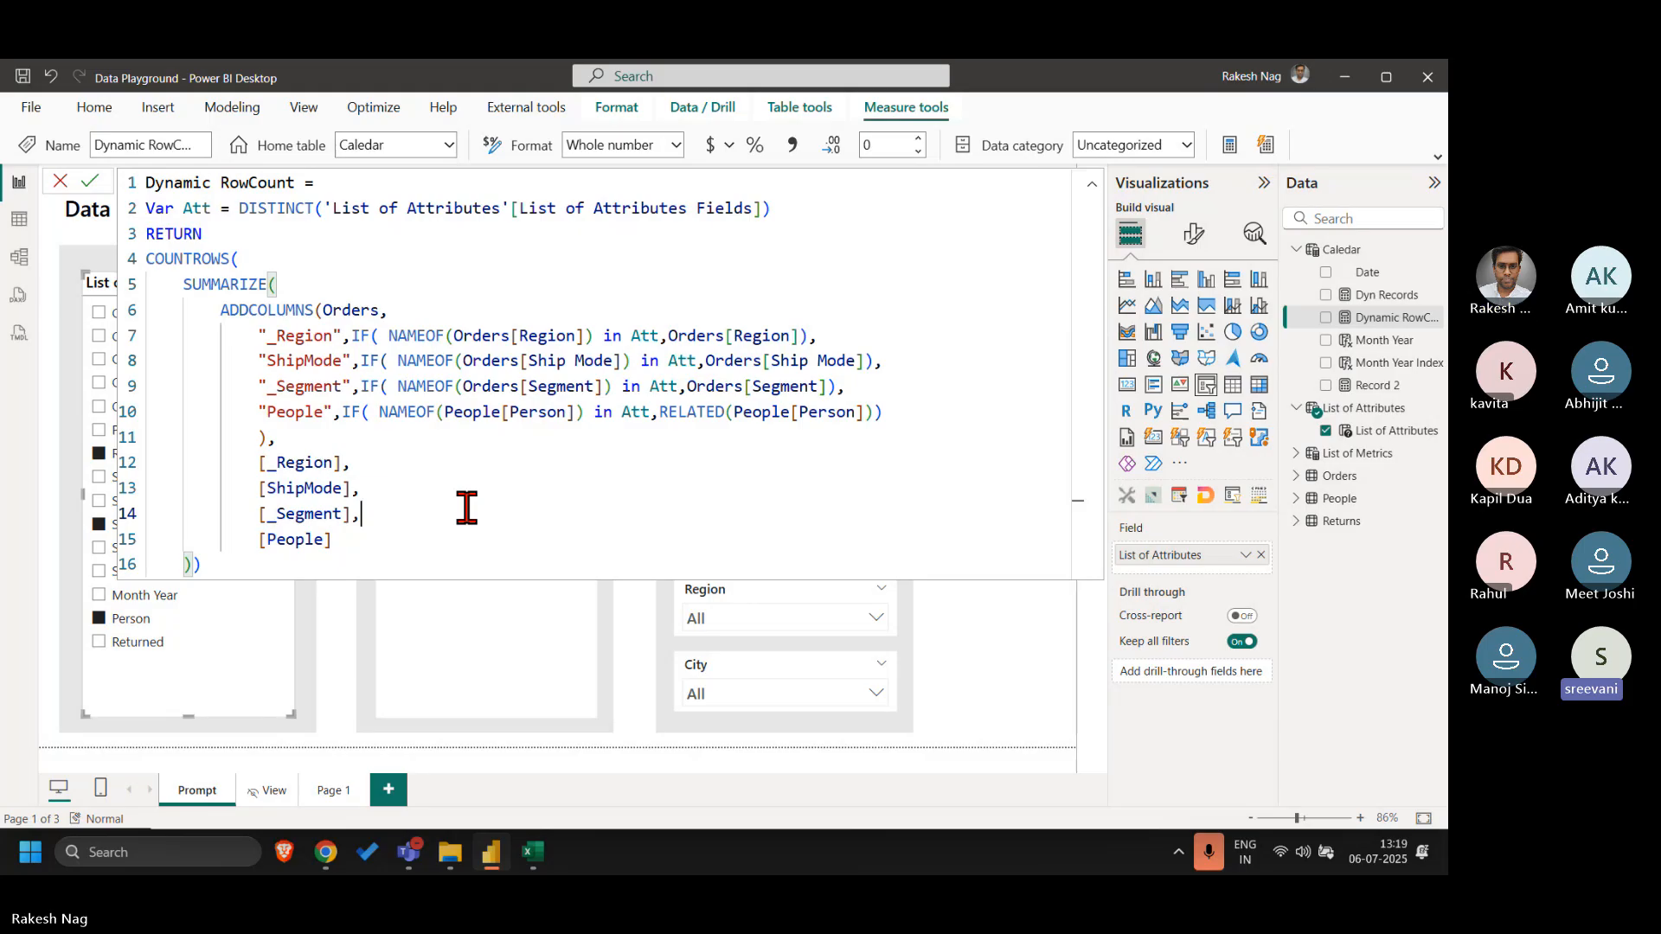
{"action": "left_click", "coordinate": [60, 182]}
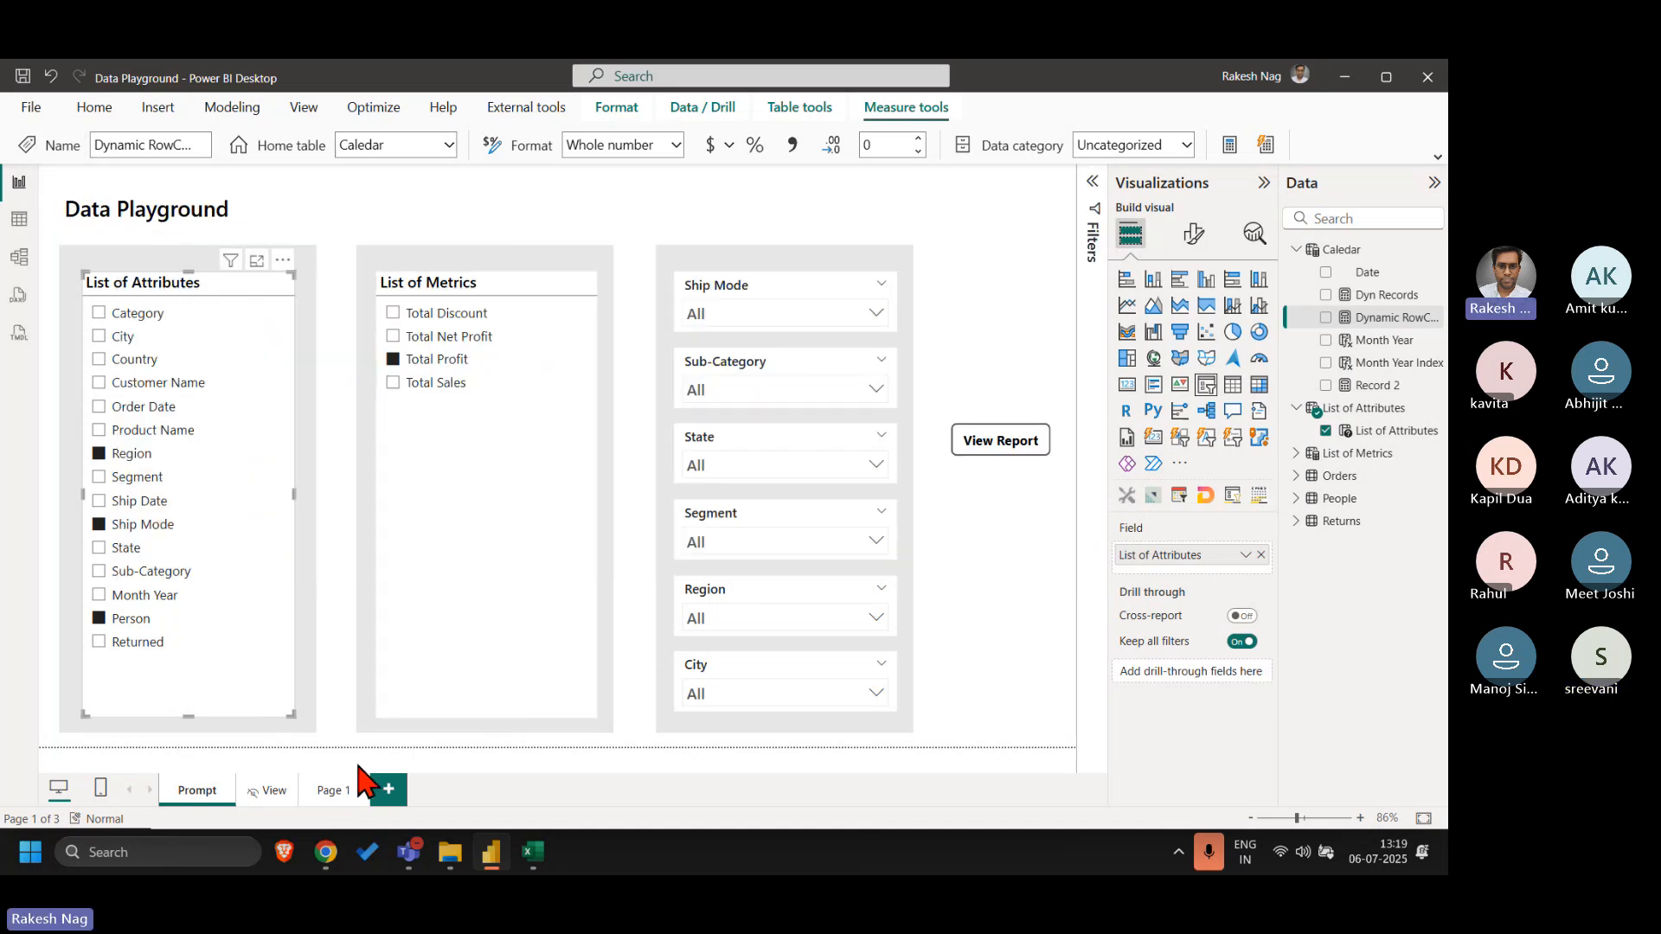
- Delete Page 1 from the report and confirm the deletion
{"action": "left_click", "coordinate": [344, 789]}
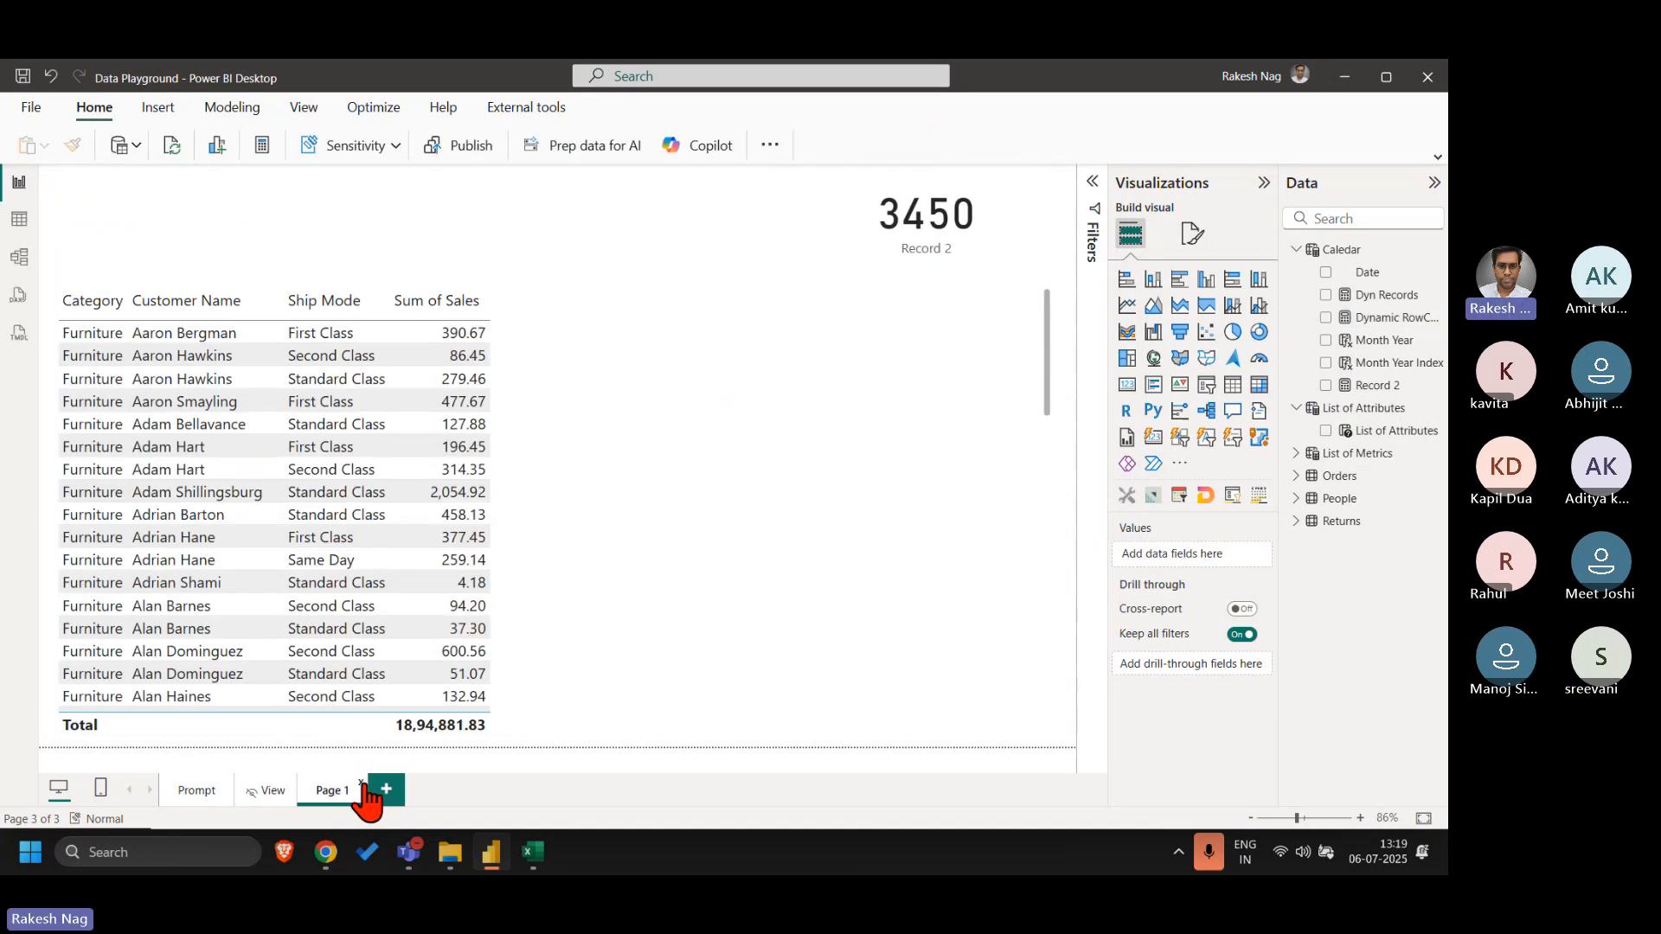
{"action": "left_click", "coordinate": [359, 789]}
{"action": "left_click", "coordinate": [869, 494]}
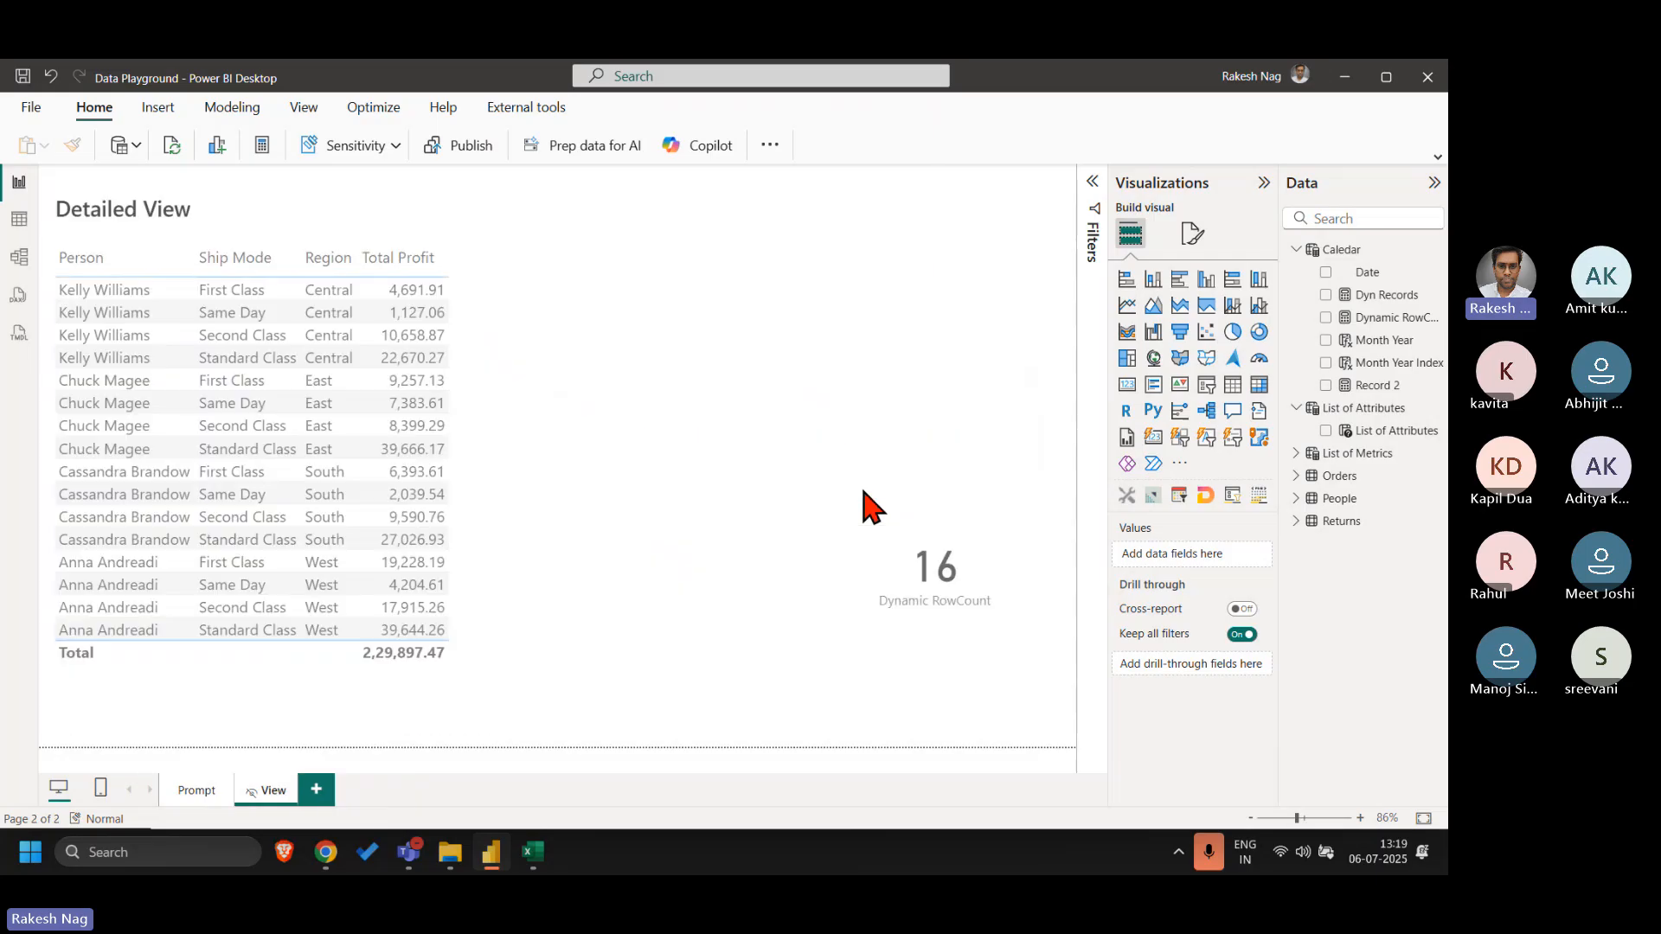
- On the Prompt page, filter City to Allen and view the report
{"action": "left_click", "coordinate": [211, 792]}
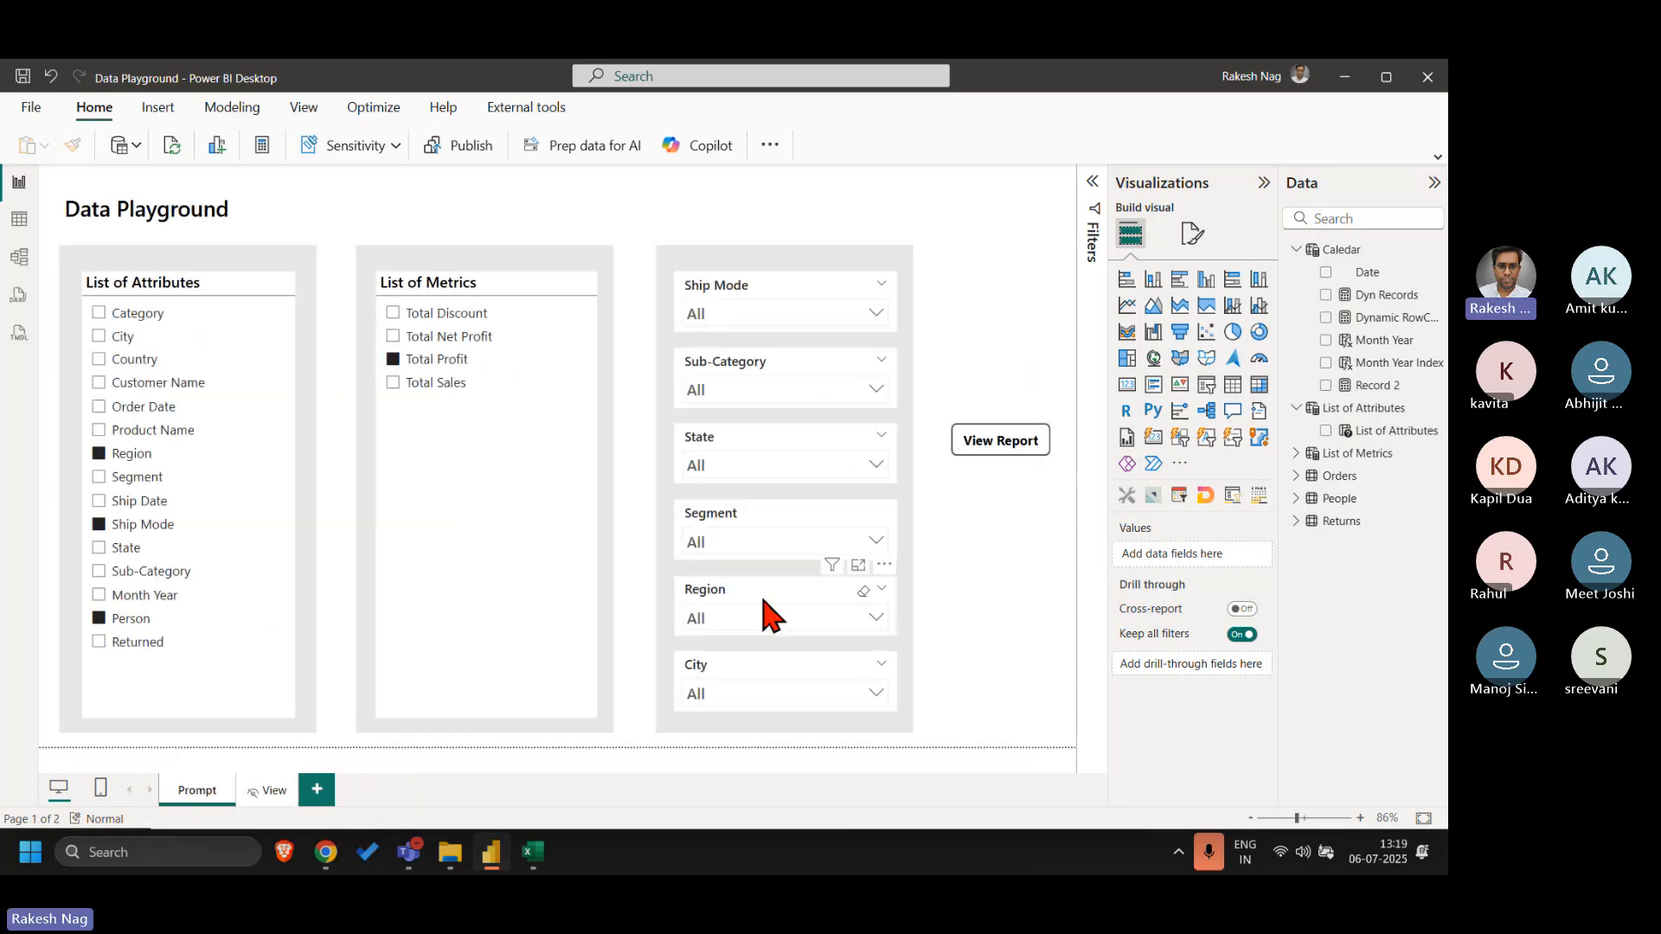
{"action": "left_click", "coordinate": [749, 545]}
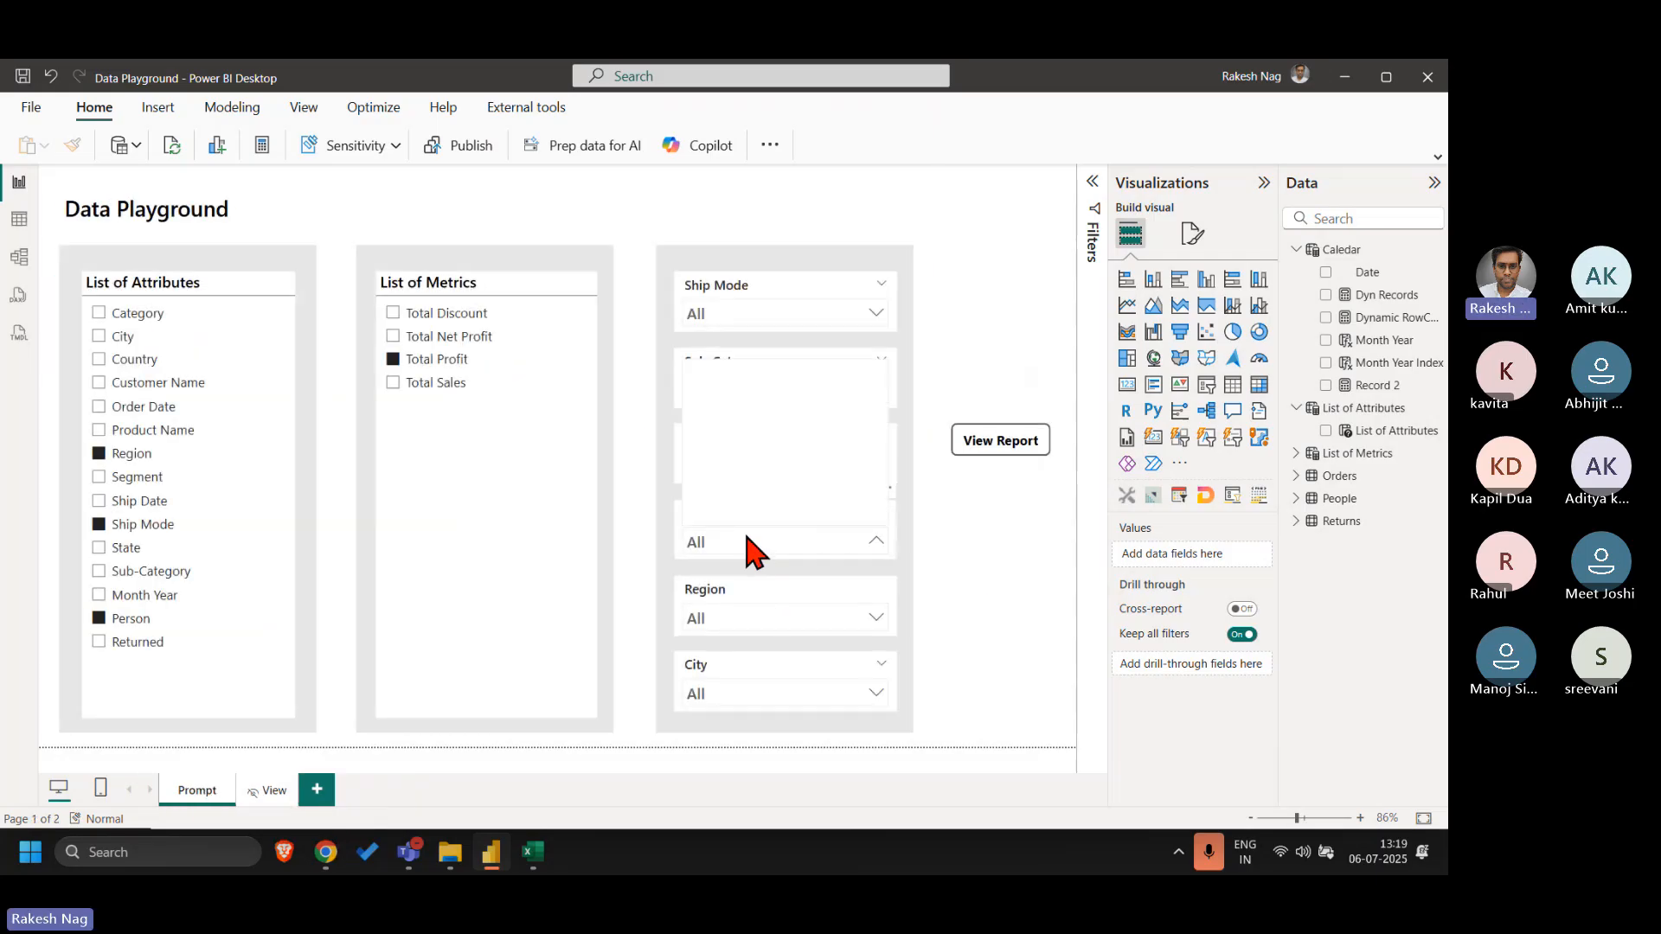
{"action": "left_click", "coordinate": [777, 702]}
{"action": "left_click", "coordinate": [727, 606]}
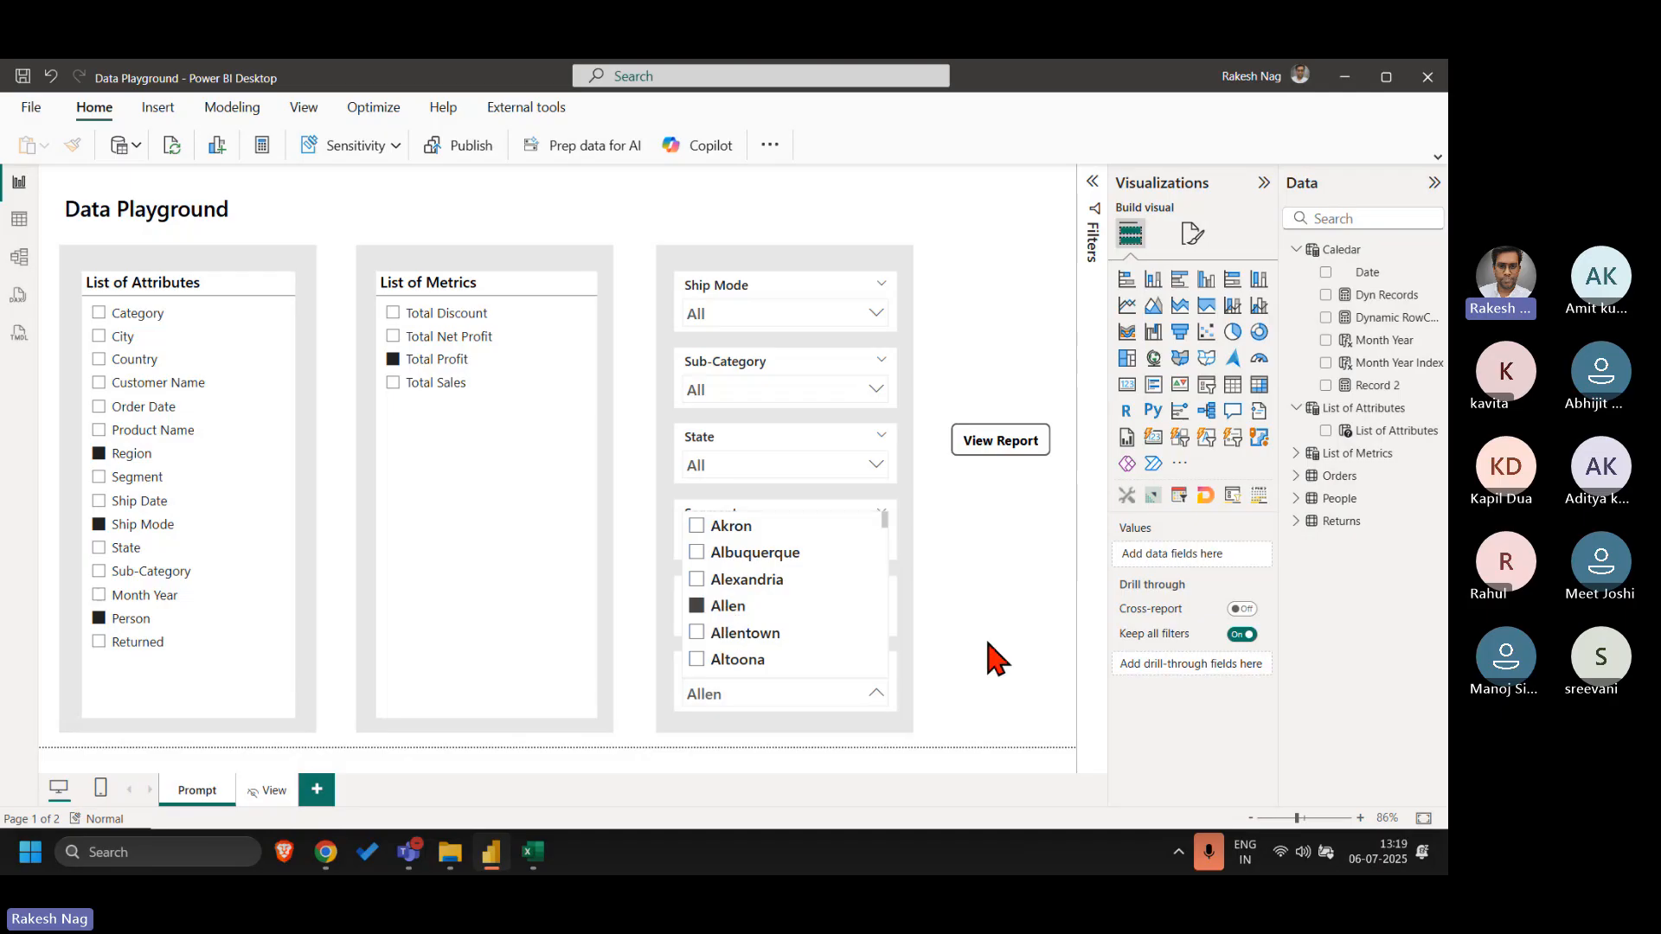
{"action": "left_click", "coordinate": [1038, 705]}
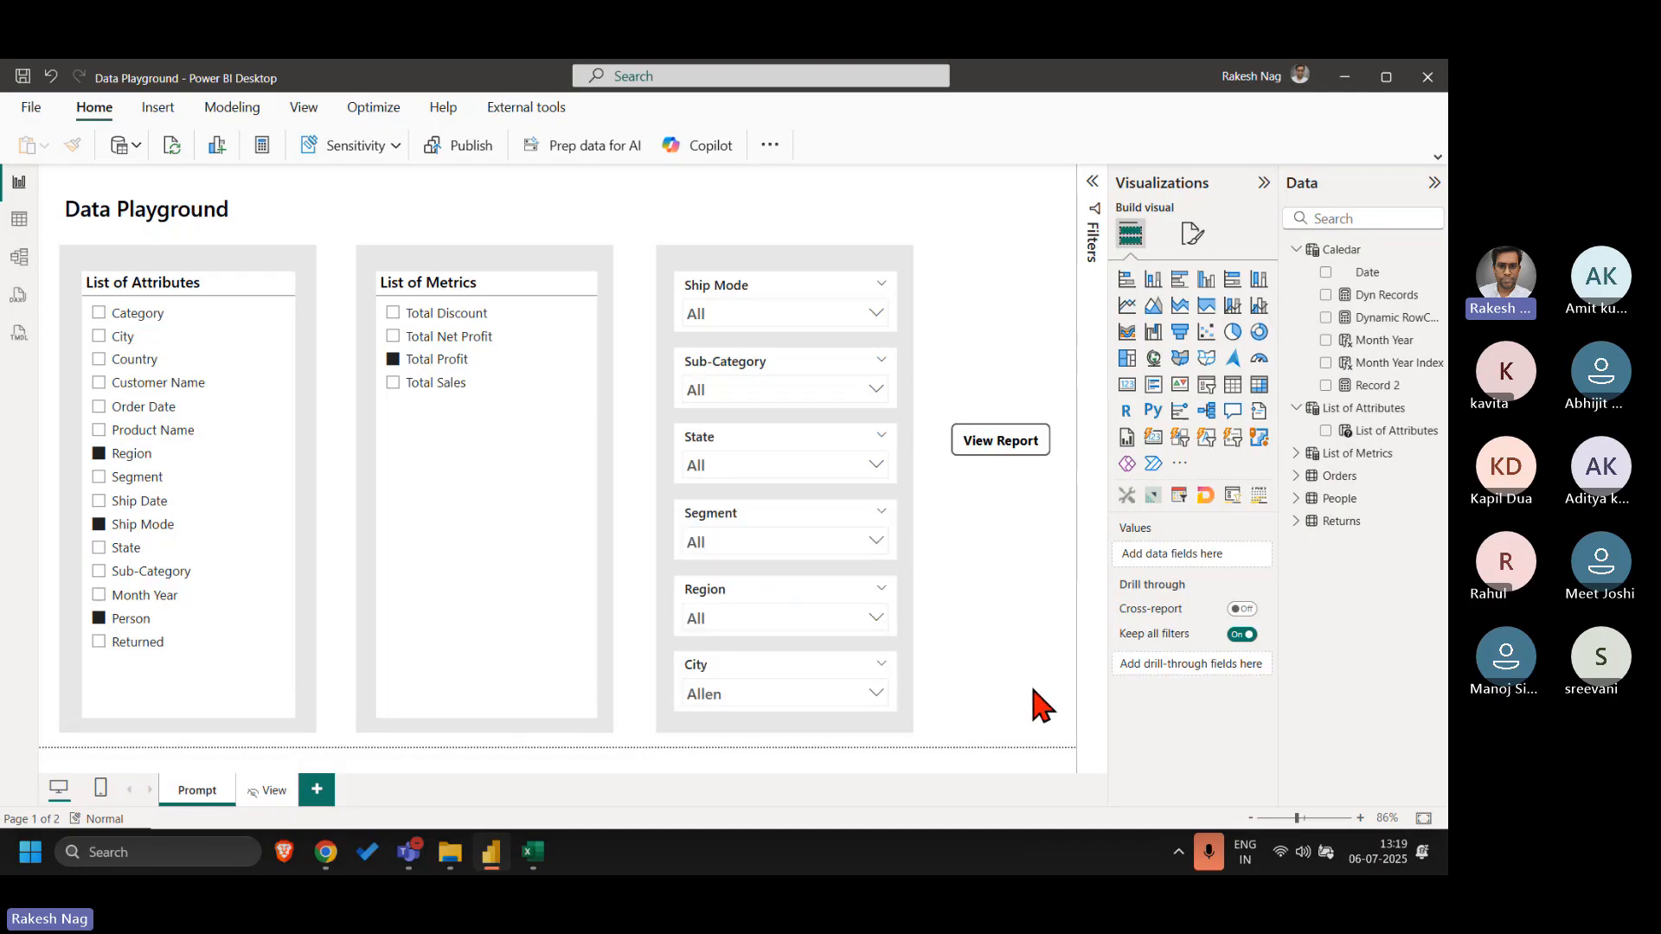
{"action": "left_click", "coordinate": [999, 443], "text": "ctrl"}
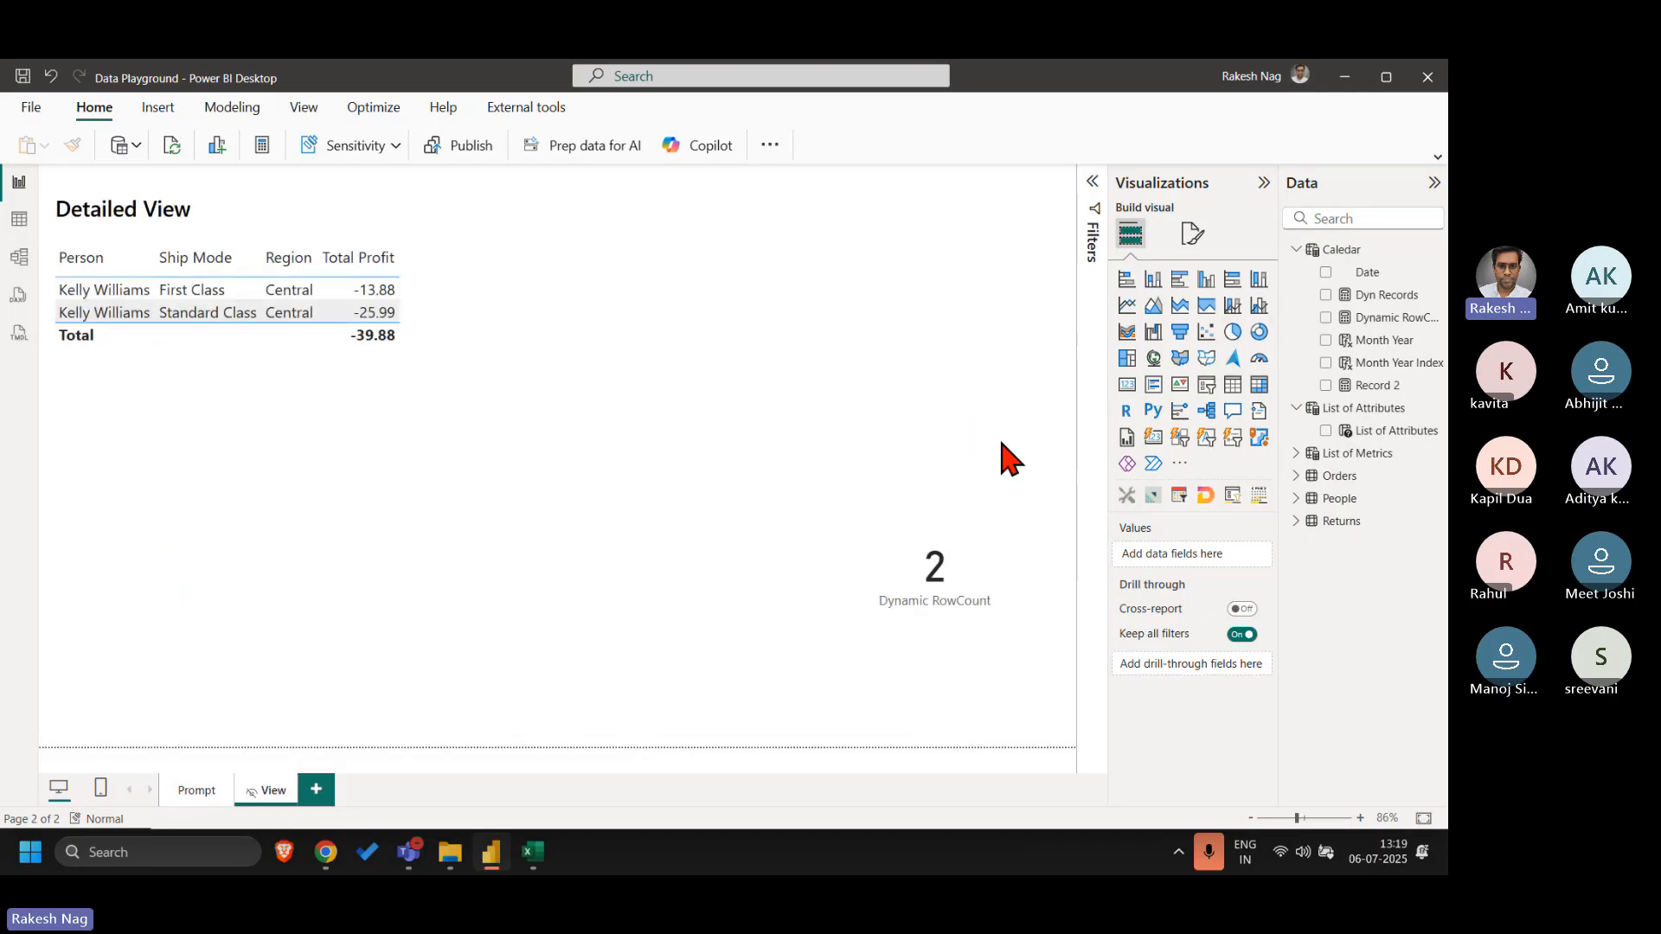
- Record the View page in Performance analyzer with narrower pane width, refresh its visuals and copy the Table visual's query
{"action": "left_click", "coordinate": [331, 447]}
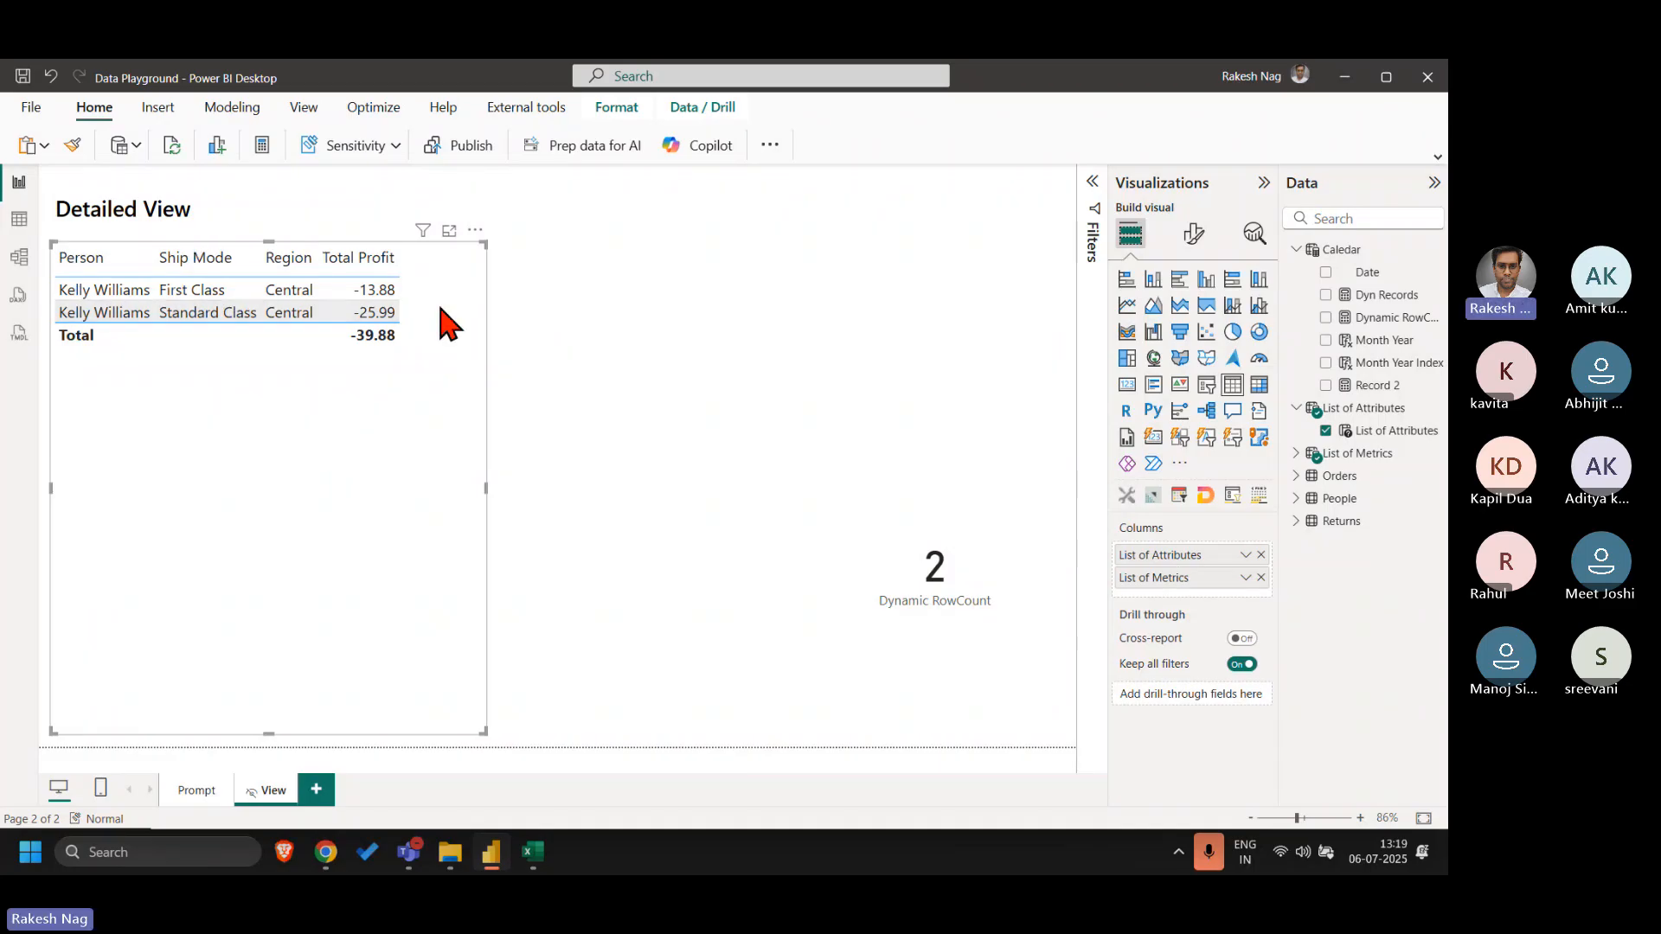
{"action": "left_click", "coordinate": [398, 111]}
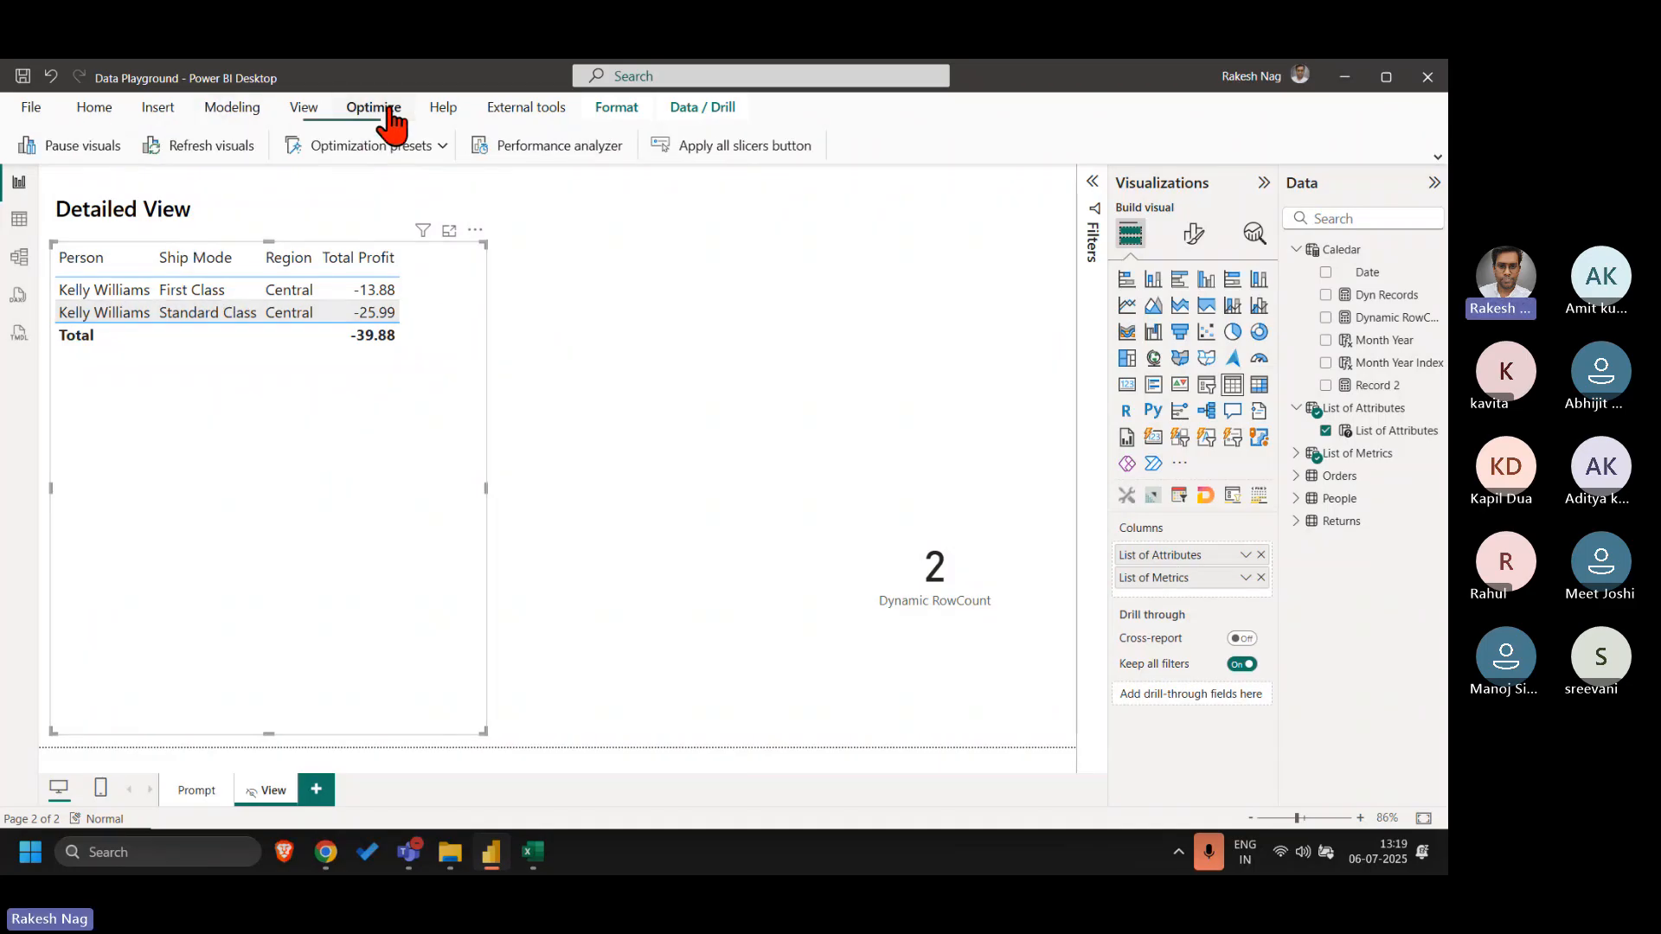
{"action": "left_click", "coordinate": [574, 149]}
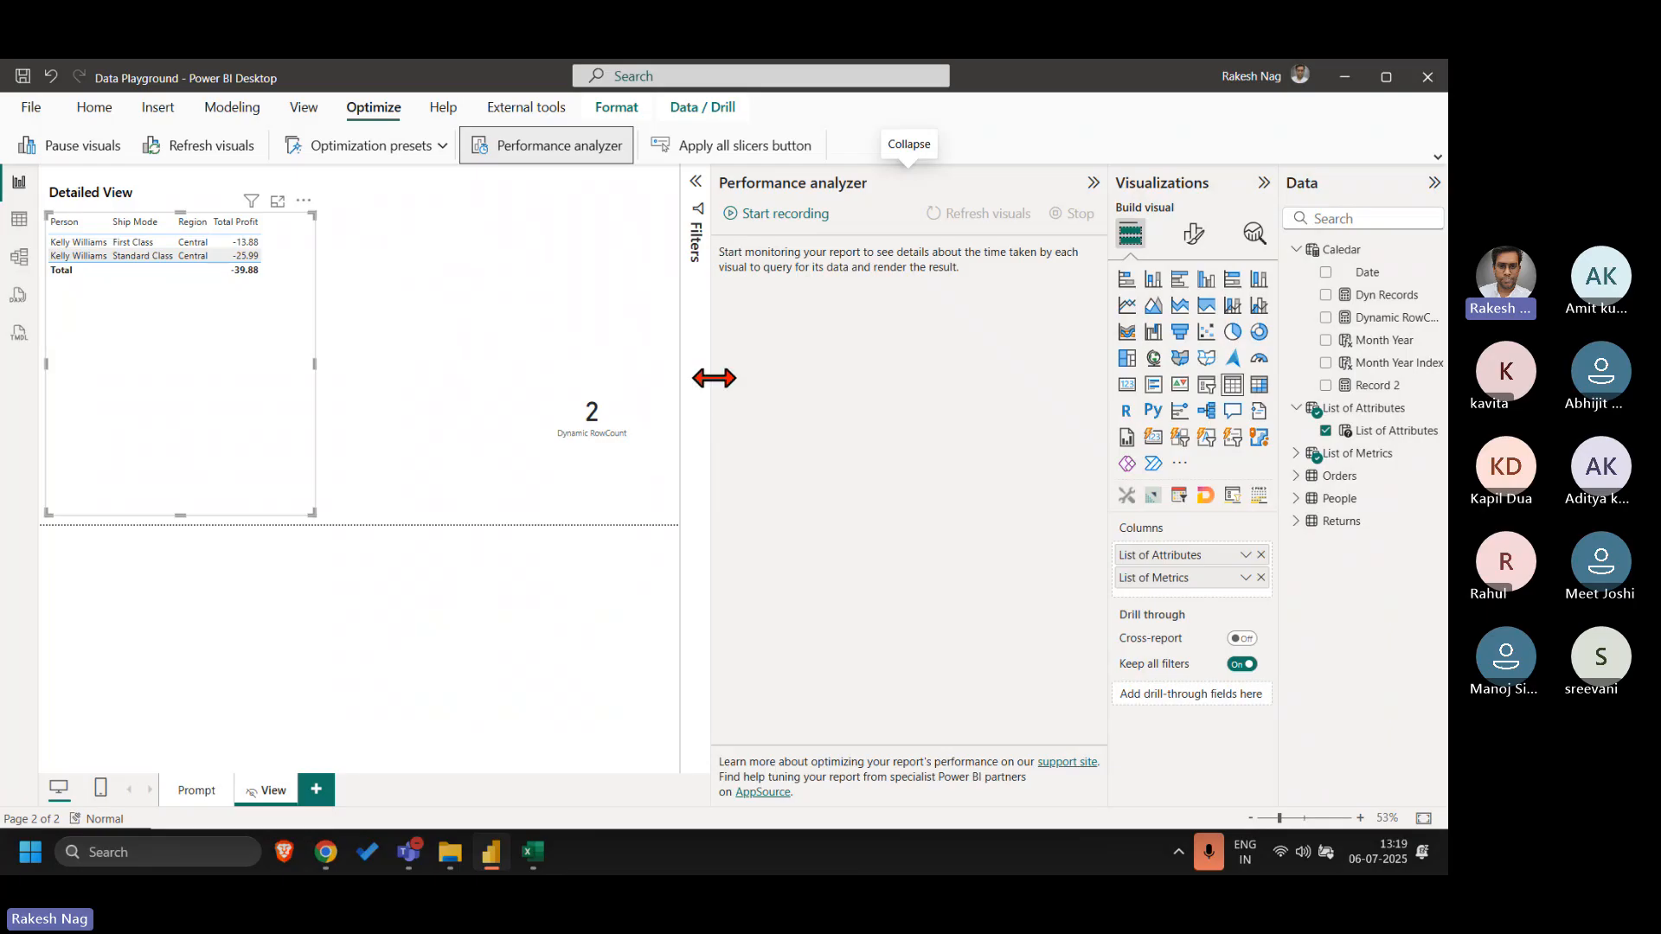
{"action": "left_click_drag", "start_coordinate": [715, 378], "coordinate": [859, 405]}
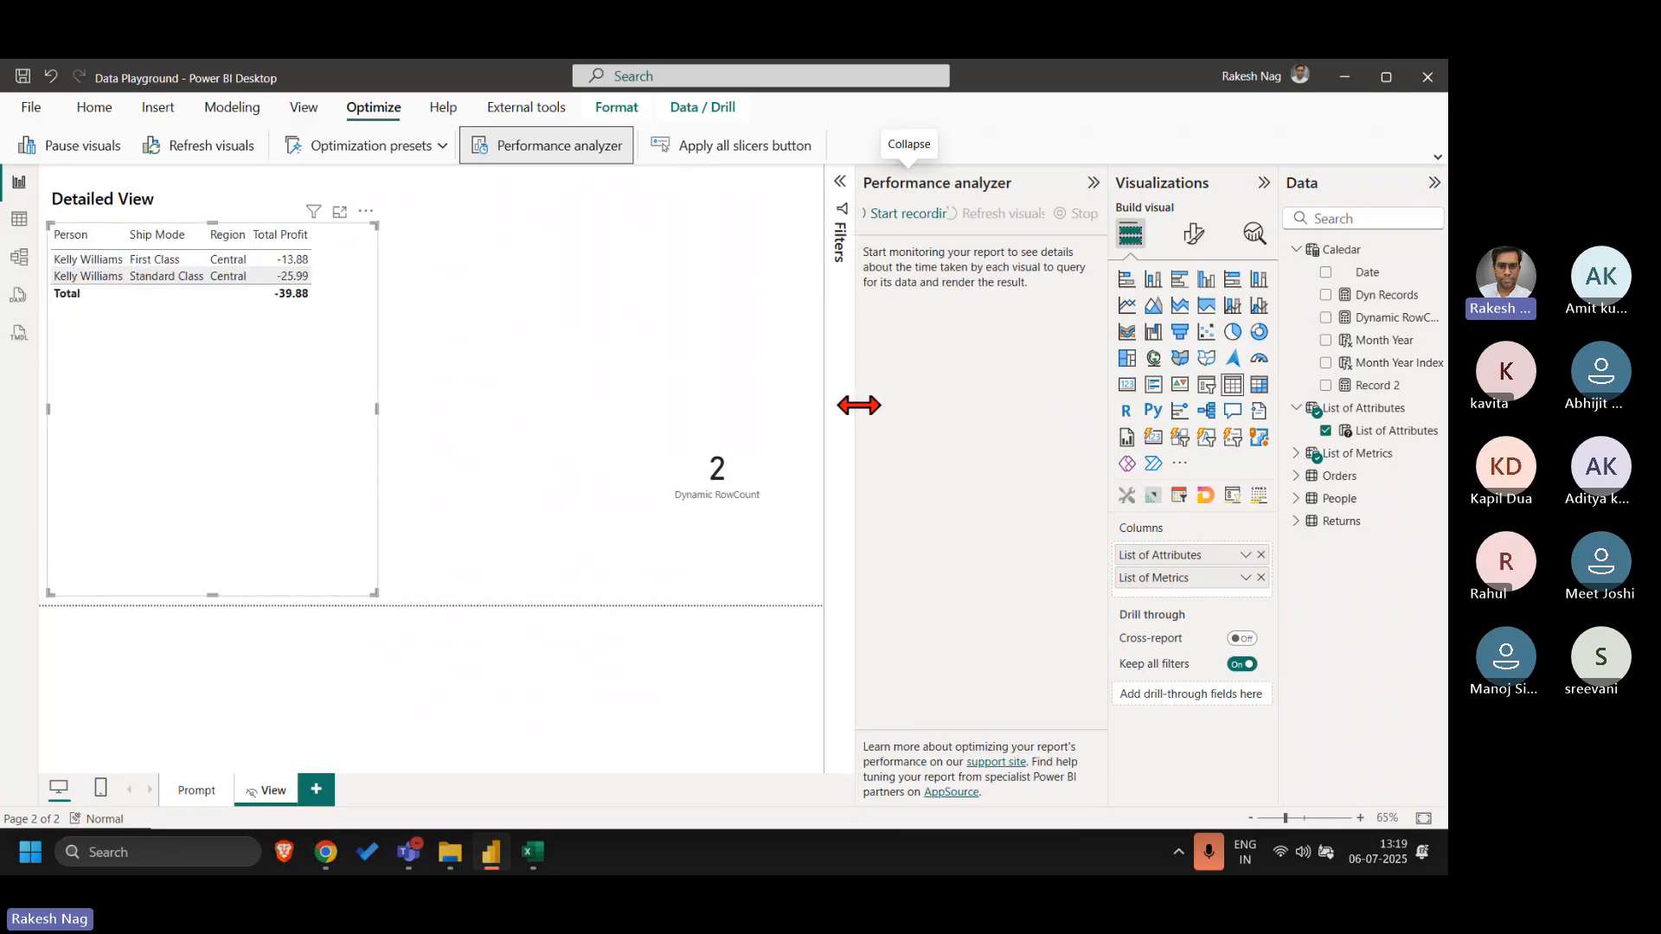
{"action": "left_click", "coordinate": [904, 215]}
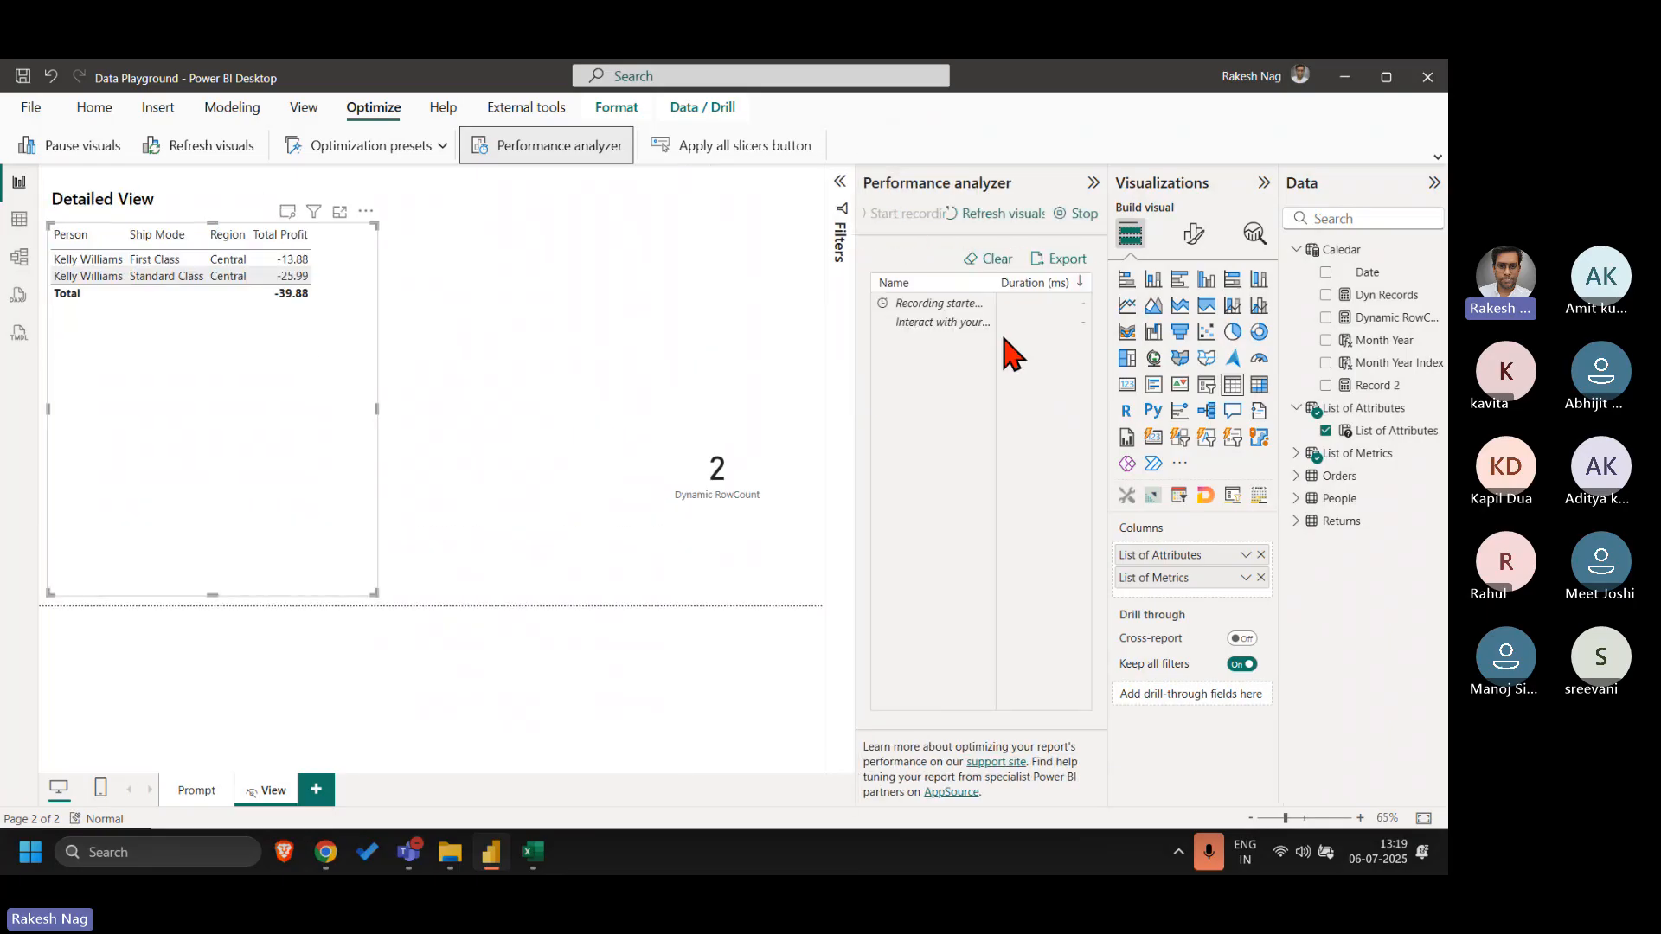
{"action": "left_click", "coordinate": [995, 213]}
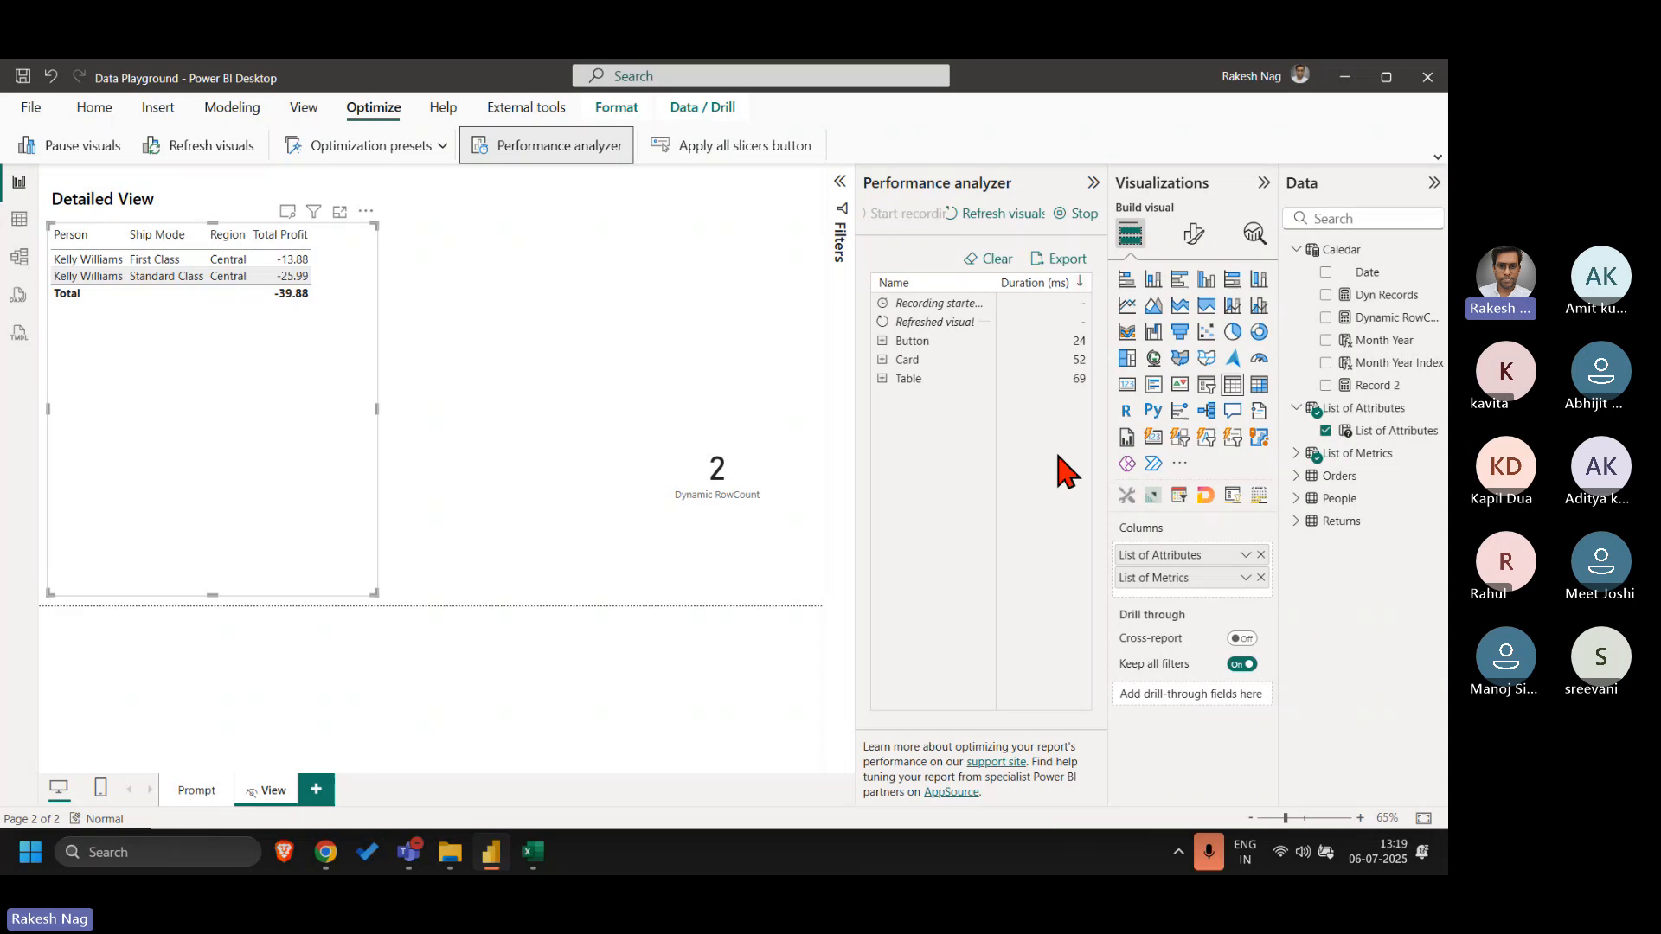
{"action": "left_click", "coordinate": [882, 378]}
{"action": "left_click", "coordinate": [930, 472]}
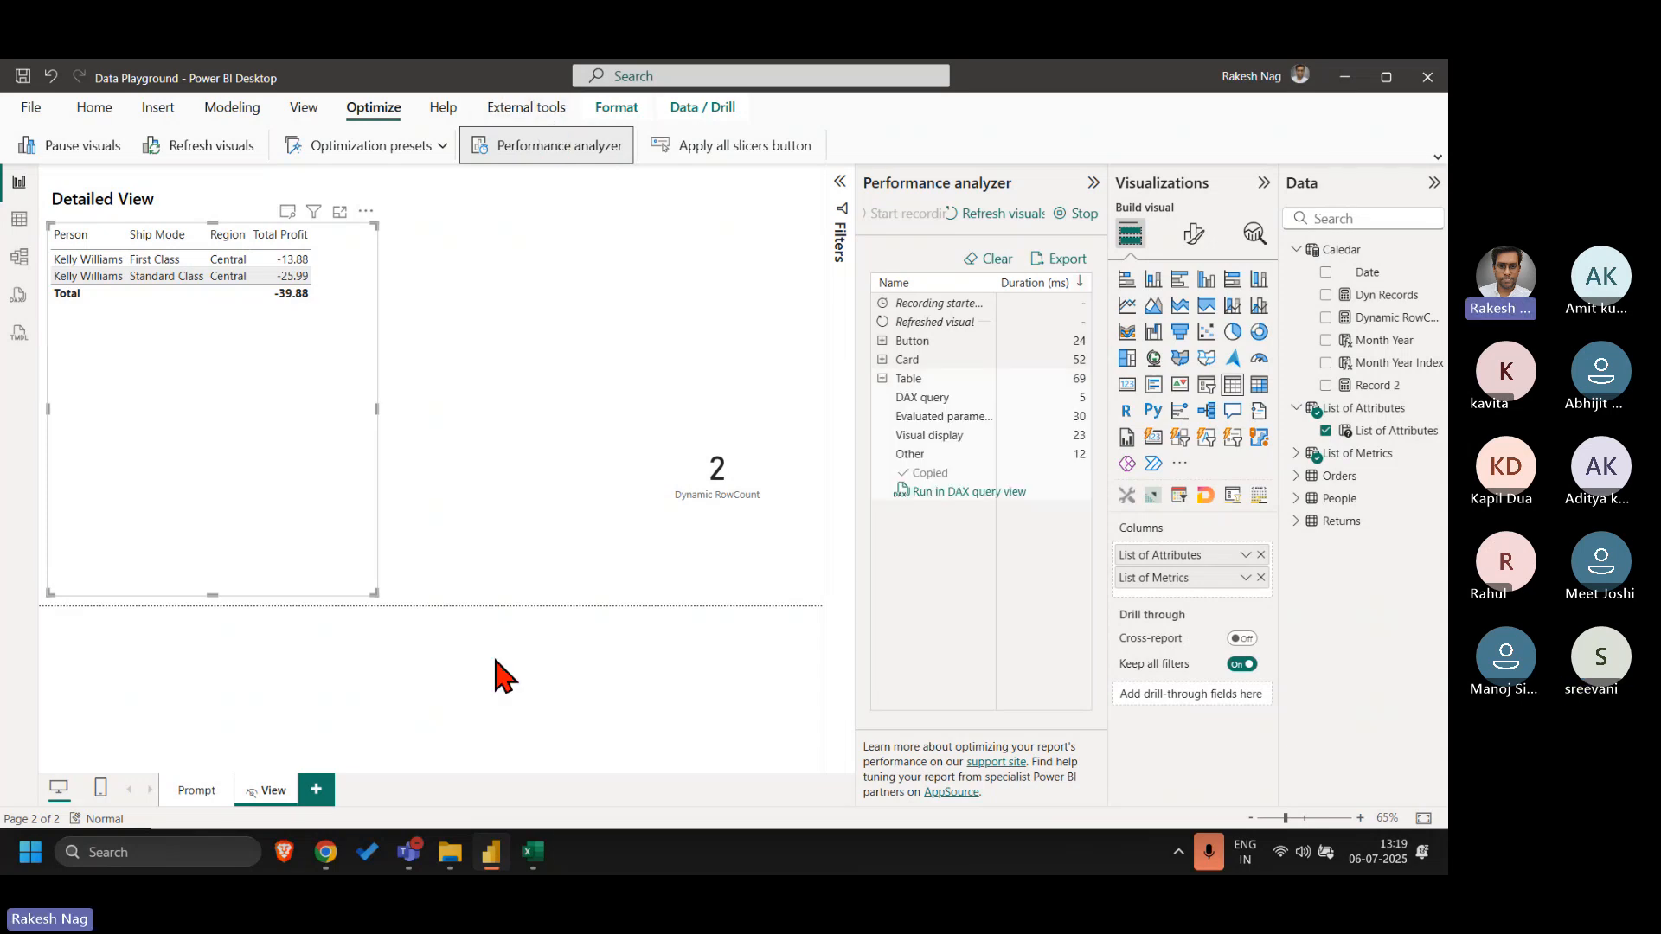
- Switch to Notepad++, paste the copied query into a new document and set its language to SQL
{"action": "left_click", "coordinate": [22, 860]}
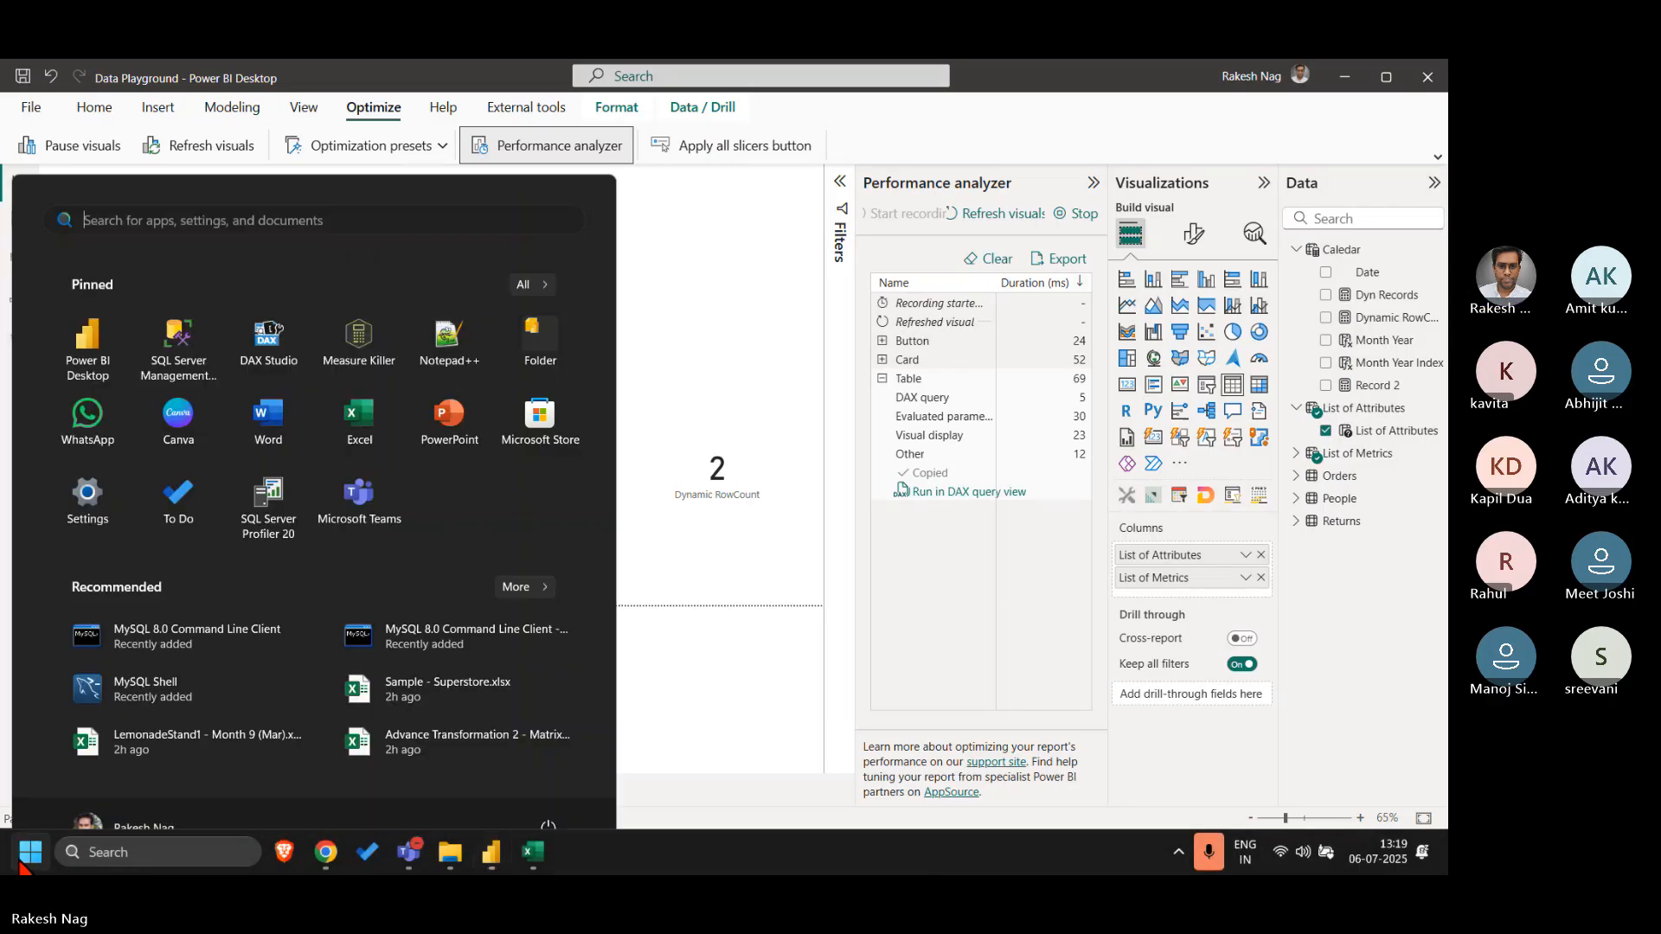
{"action": "left_click", "coordinate": [448, 333]}
{"action": "left_click", "coordinate": [803, 138]}
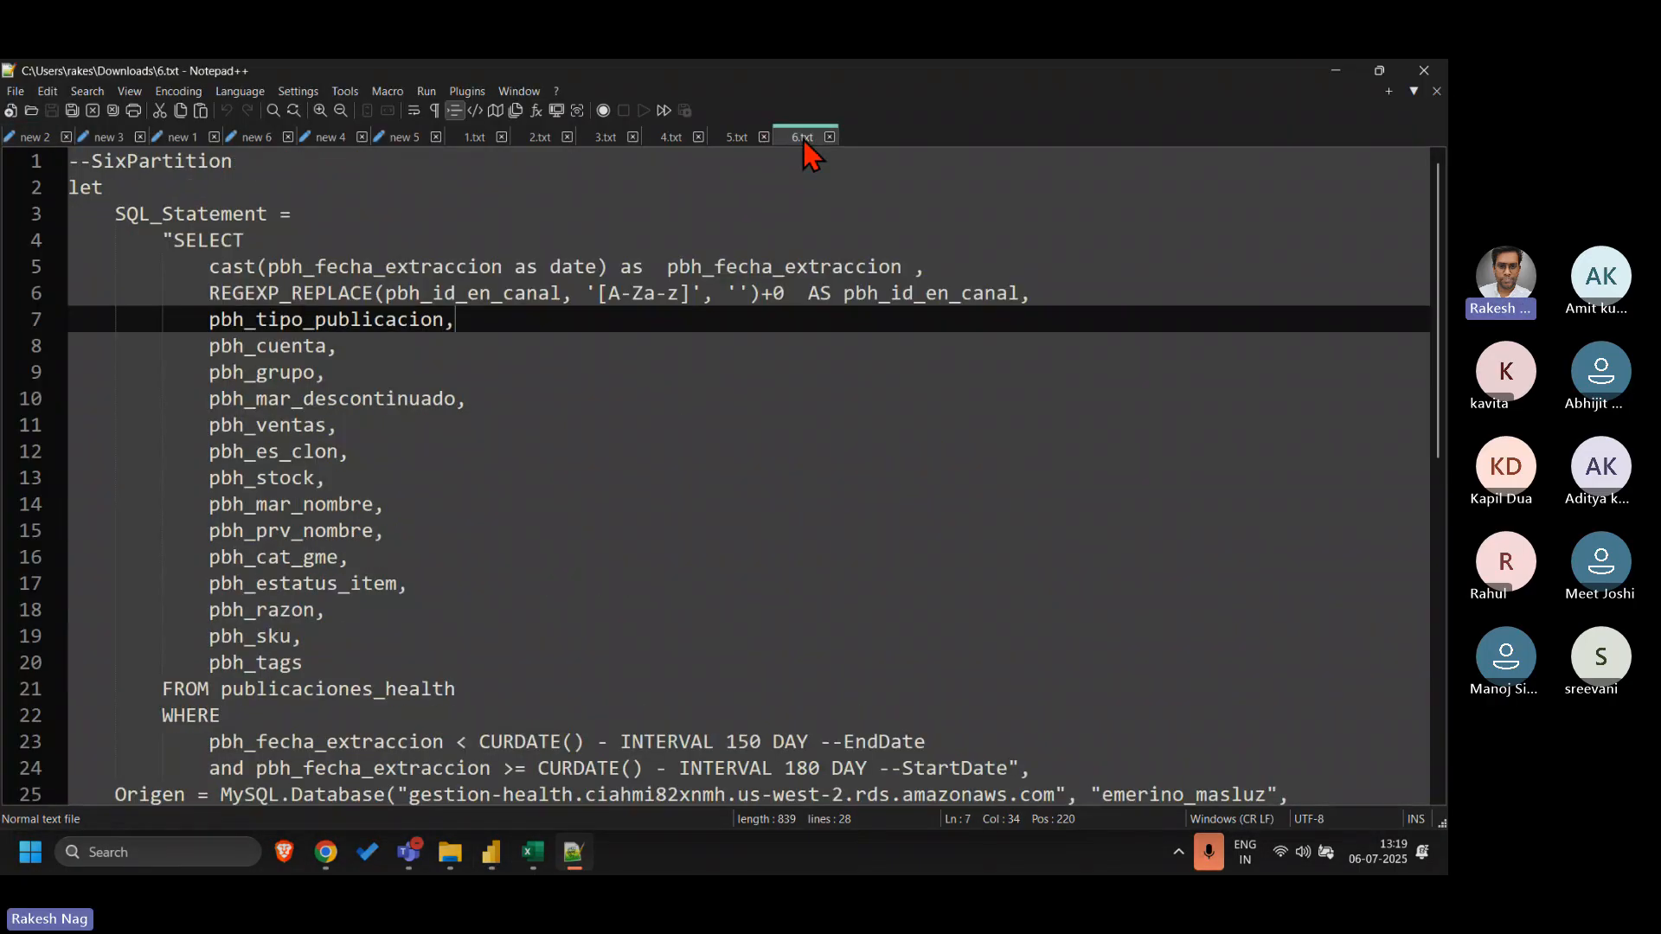
{"action": "key", "text": "ctrl+n"}
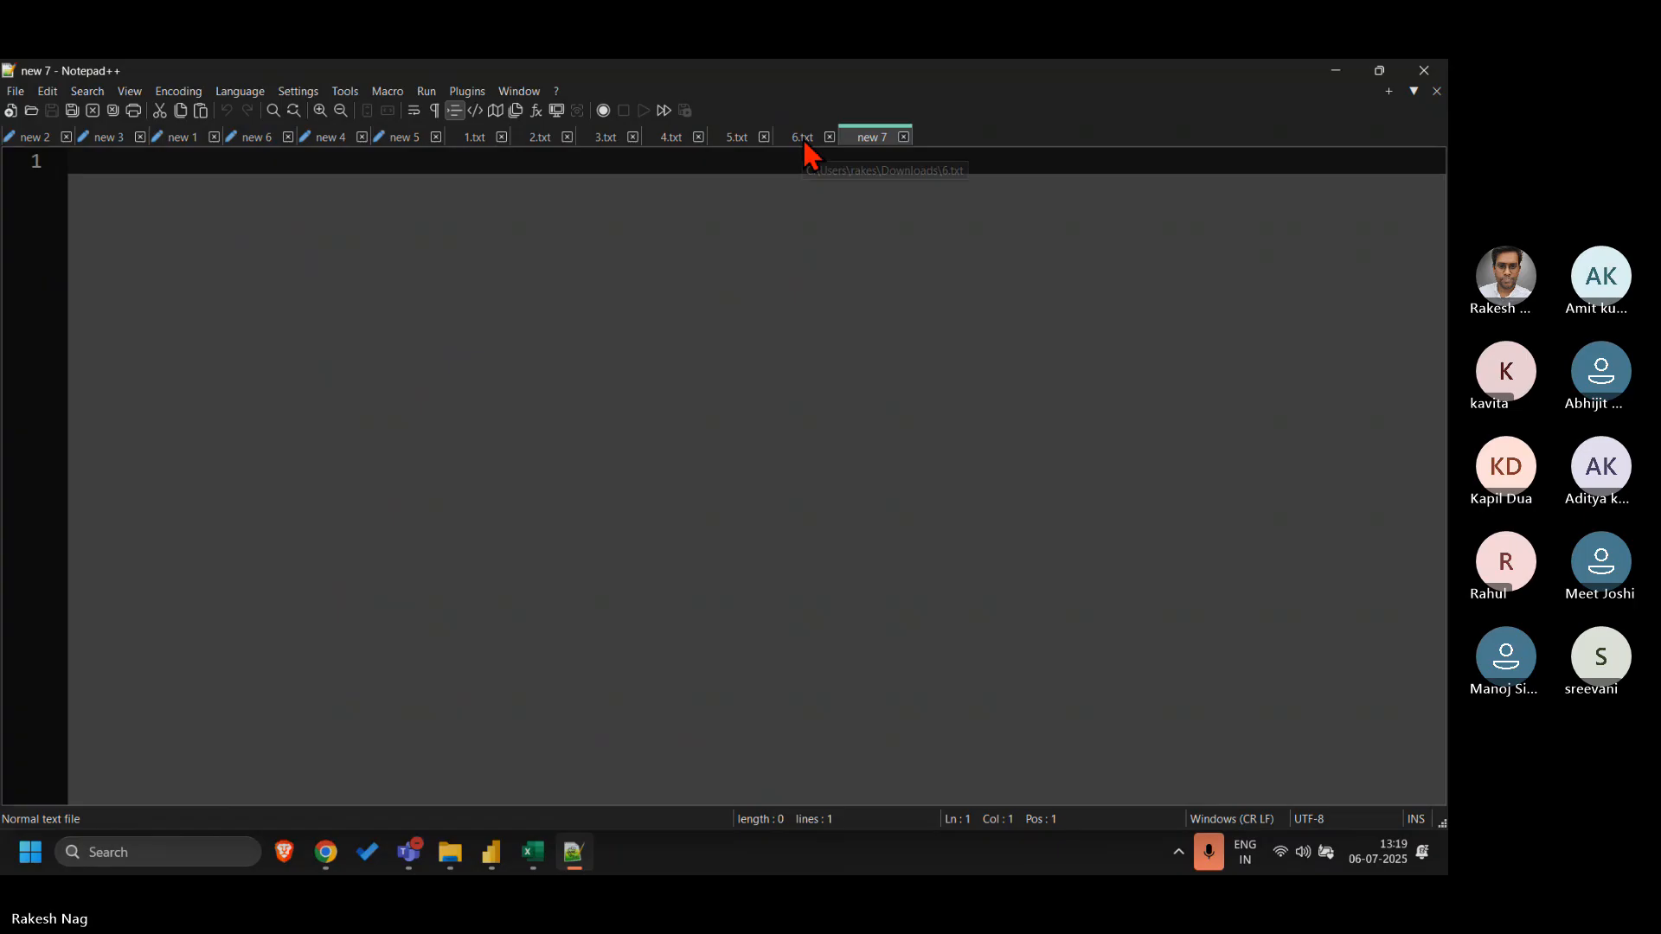
{"action": "key", "text": "ctrl+v"}
{"action": "left_click", "coordinate": [239, 91]}
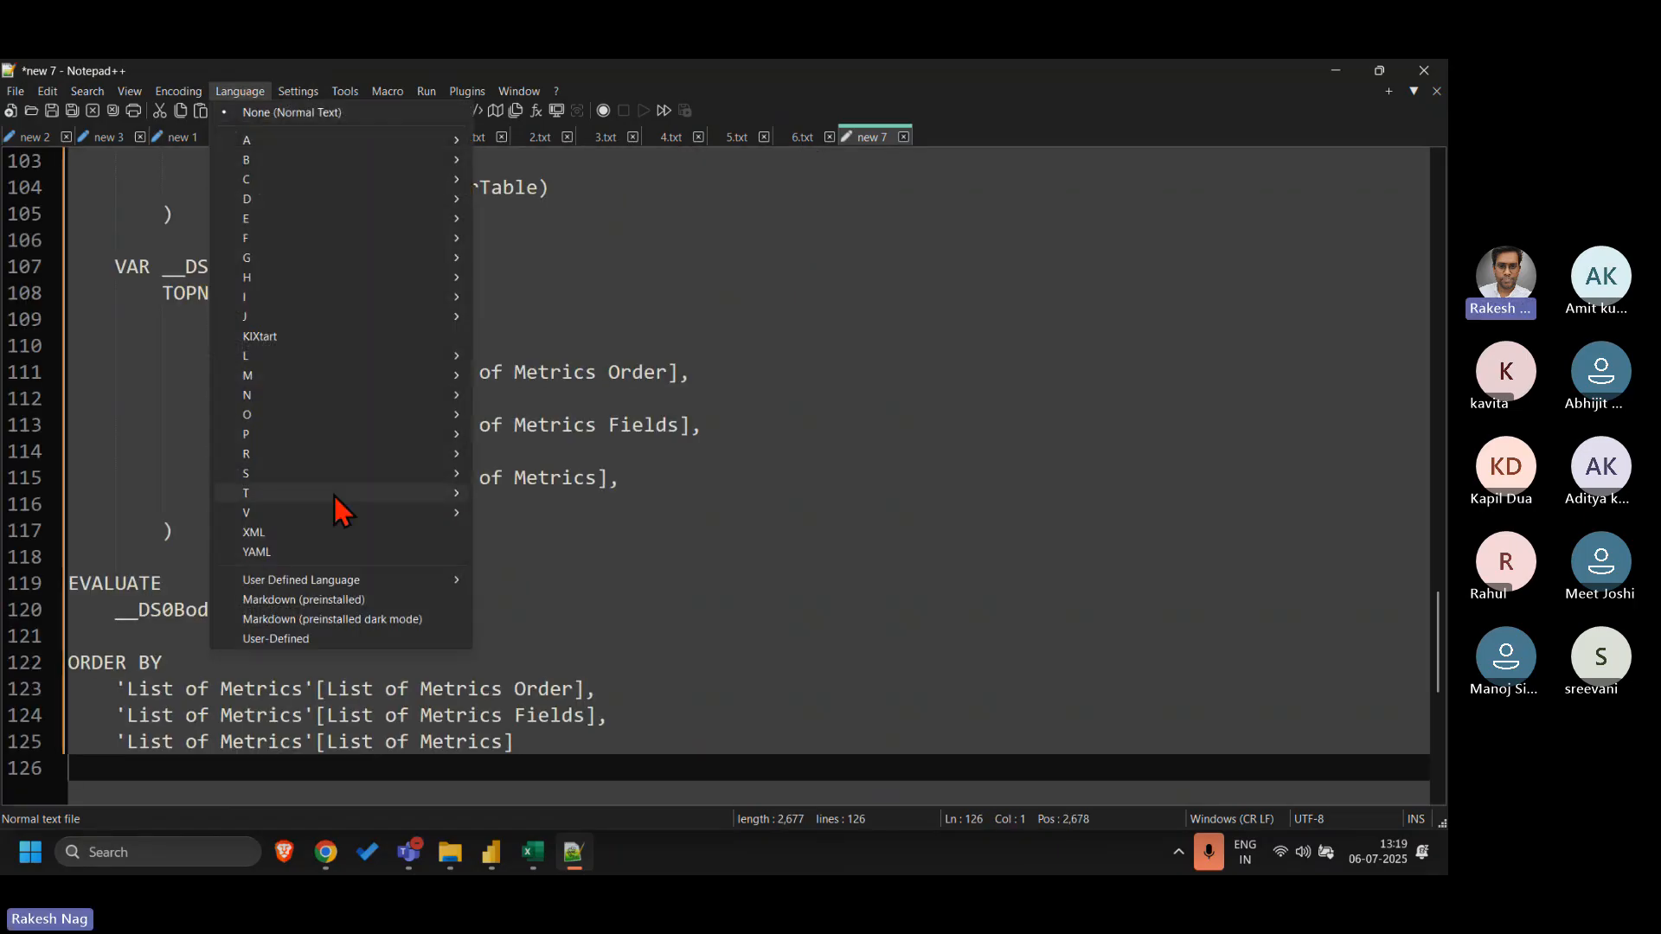
{"action": "mouse_move", "coordinate": [298, 476]}
{"action": "left_click", "coordinate": [545, 554]}
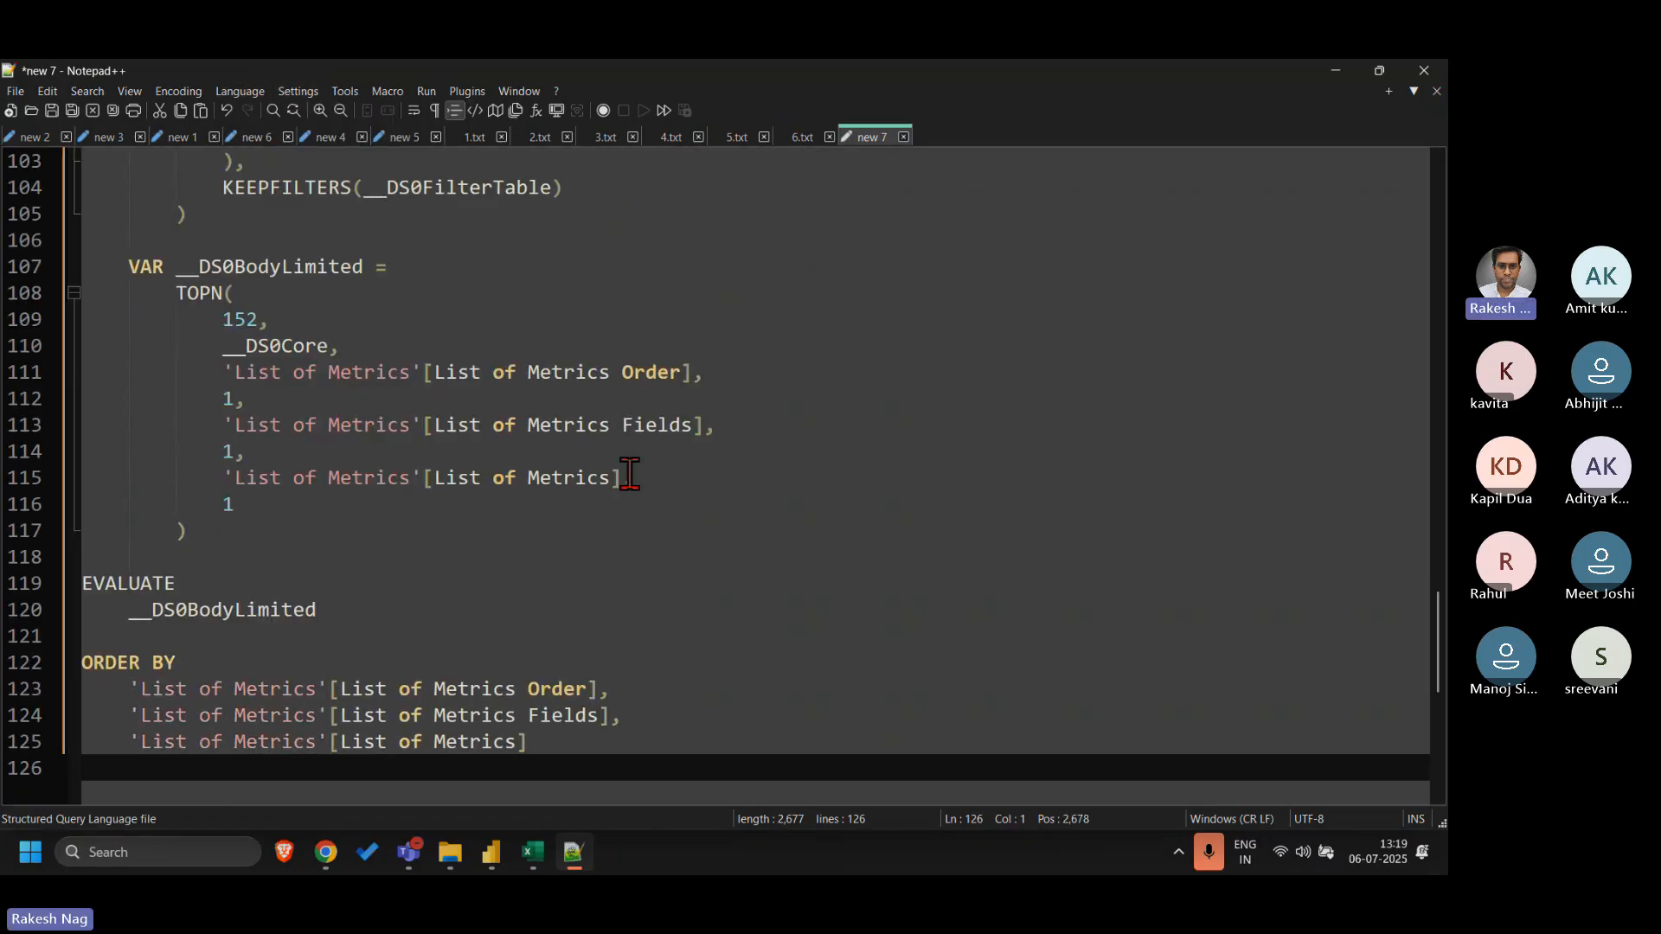
- Delete the final ORDER BY clause with its three 'List of Metrics' columns from the end of the pasted query
{"action": "scroll", "coordinate": [628, 480], "scroll_direction": "down", "scroll_amount": 5}
{"action": "key", "text": "shift+Up"}
{"action": "key", "text": "shift+Up"}
{"action": "key", "text": "shift+Up"}
{"action": "key", "text": "shift+Up"}
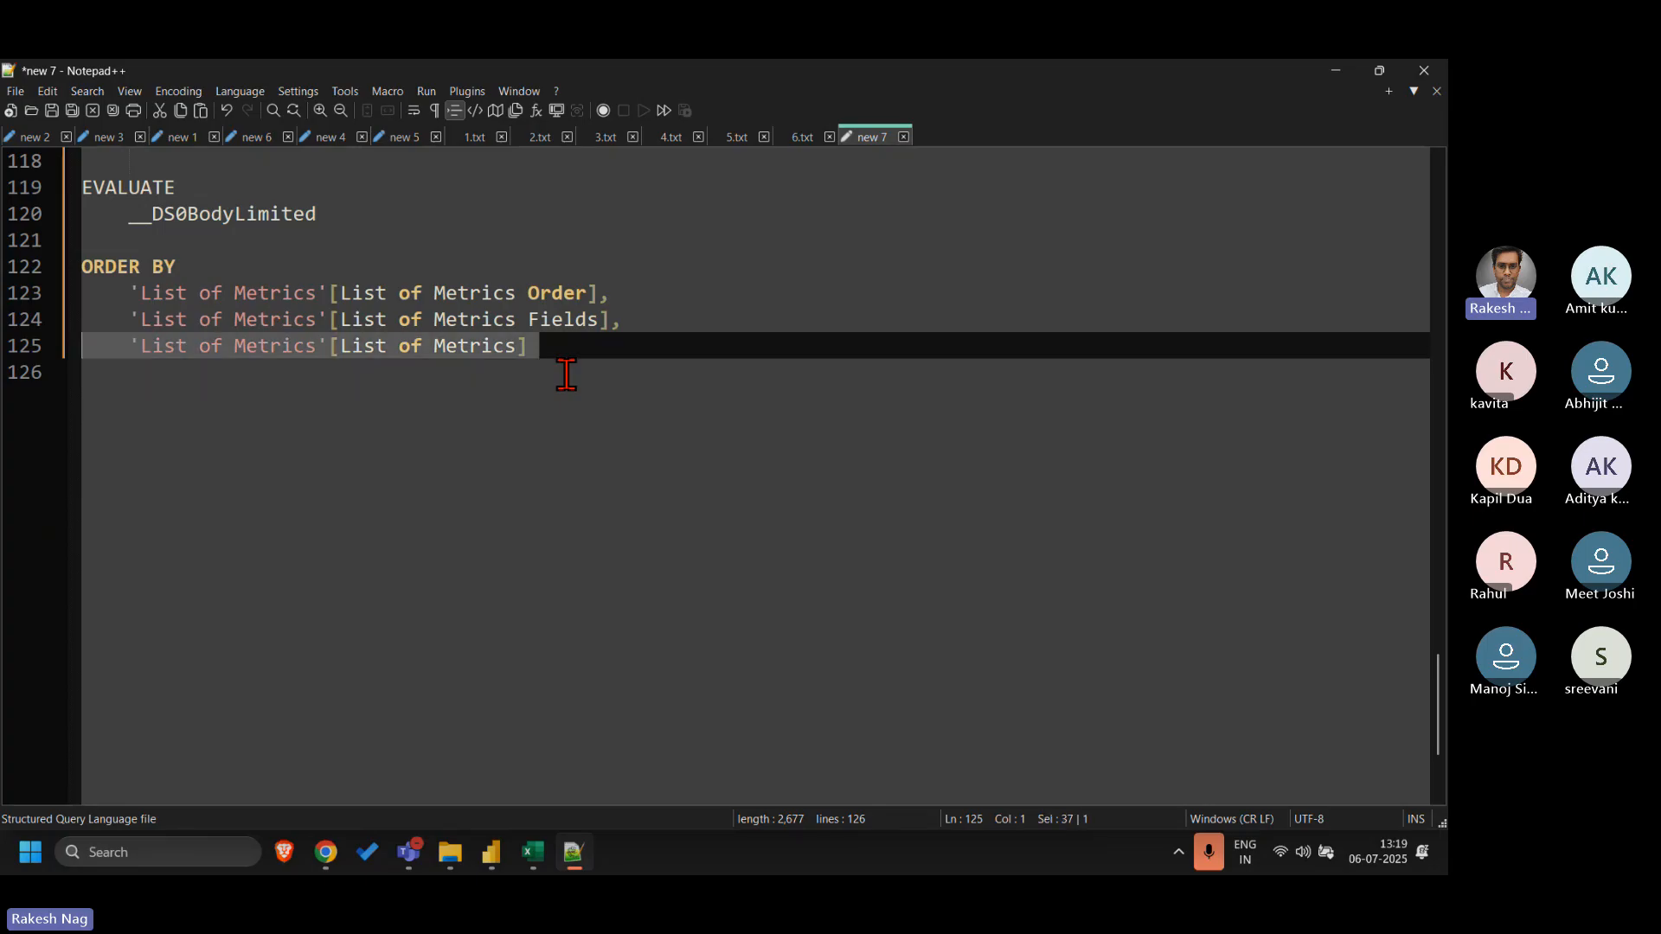
{"action": "key", "text": "Delete"}
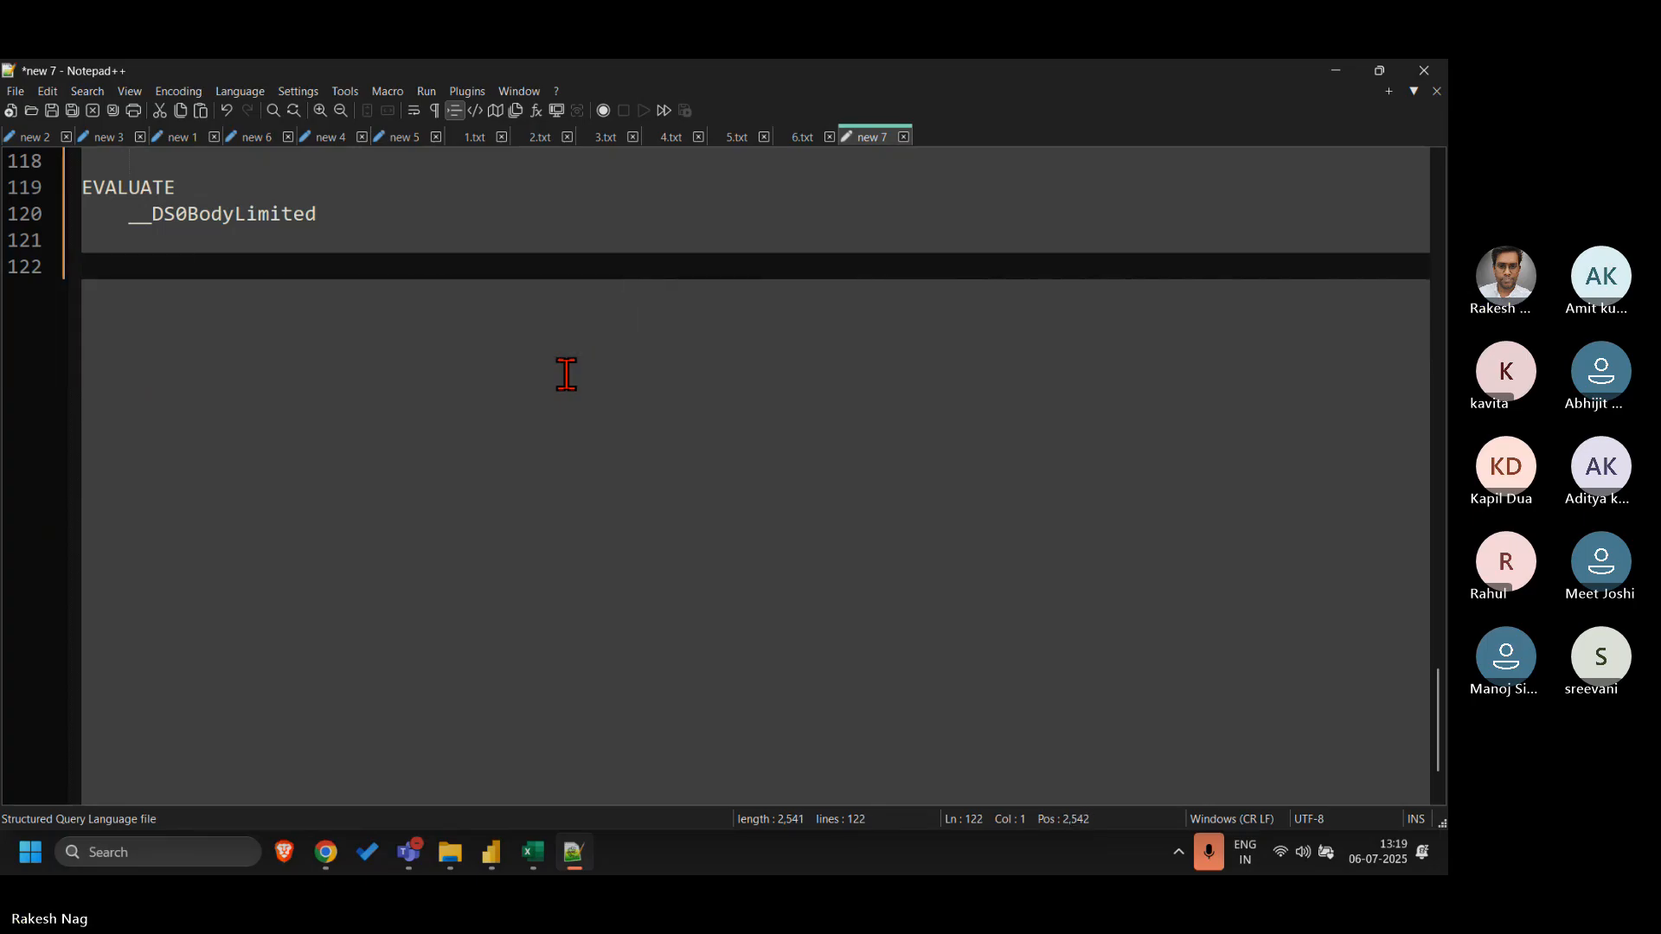
- Return to the start of the pasted query and highlight its "// DAX Query" and DEFINE lines
{"action": "scroll", "coordinate": [566, 374], "scroll_direction": "up", "scroll_amount": 20}
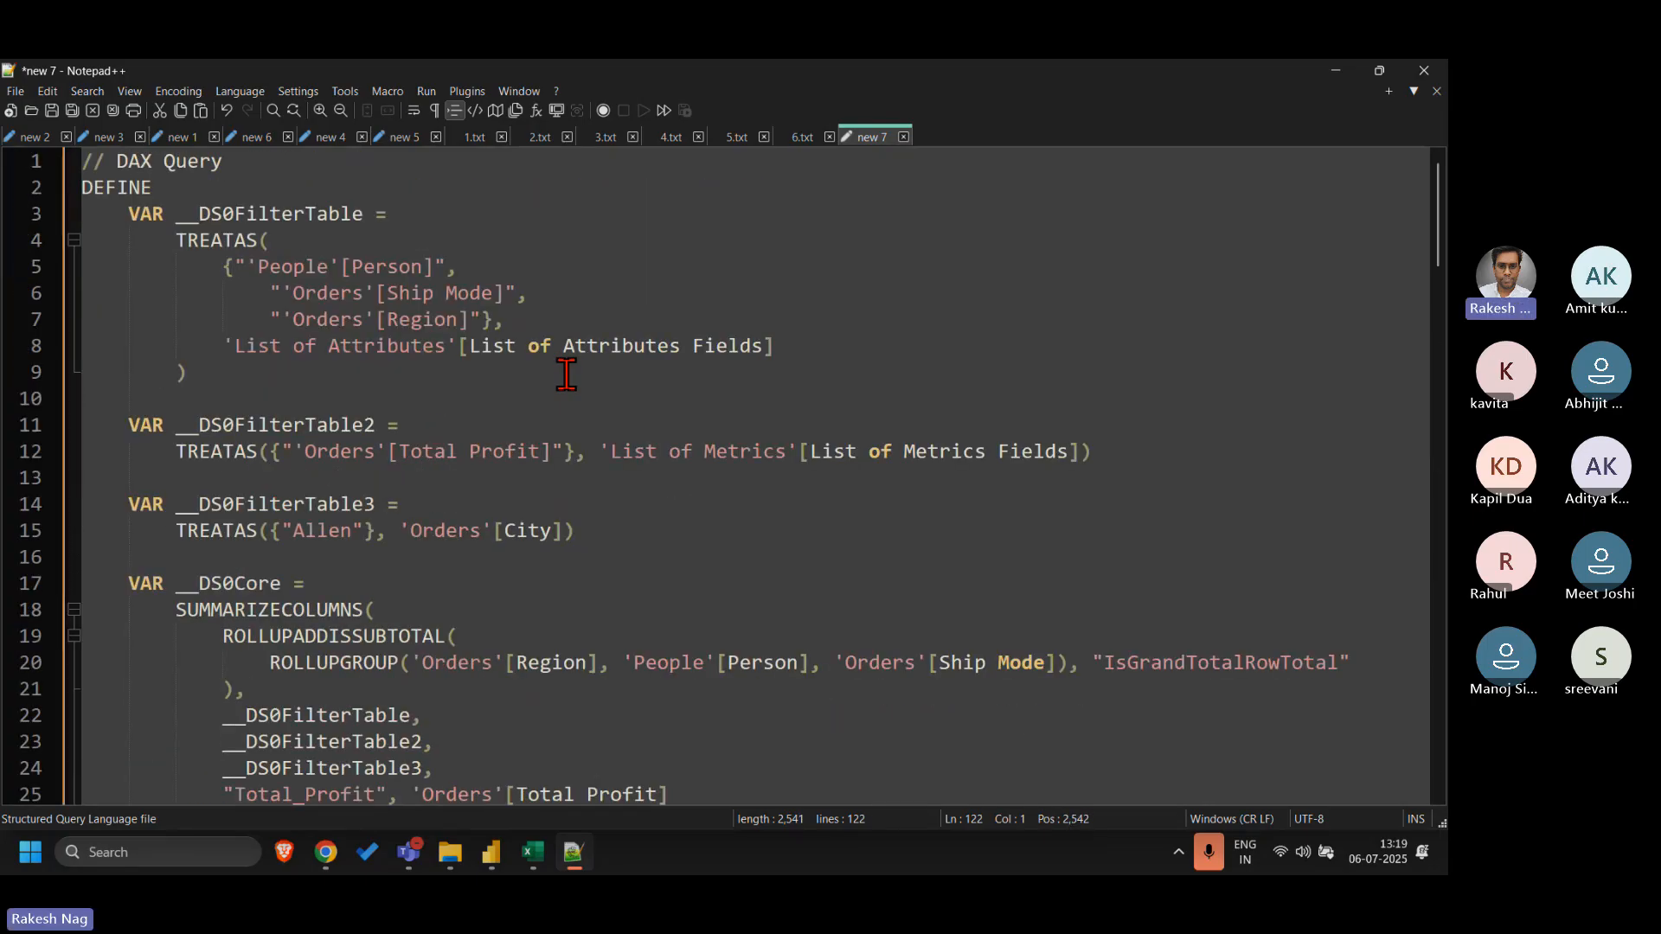
{"action": "left_click", "coordinate": [496, 416]}
{"action": "key", "text": "Up"}
{"action": "key", "text": "Up"}
{"action": "key", "text": "Up"}
{"action": "key", "text": "Up"}
{"action": "key", "text": "Up"}
{"action": "key", "text": "Up"}
{"action": "key", "text": "Up"}
{"action": "key", "text": "Up"}
{"action": "key", "text": "Up"}
{"action": "key", "text": "Up"}
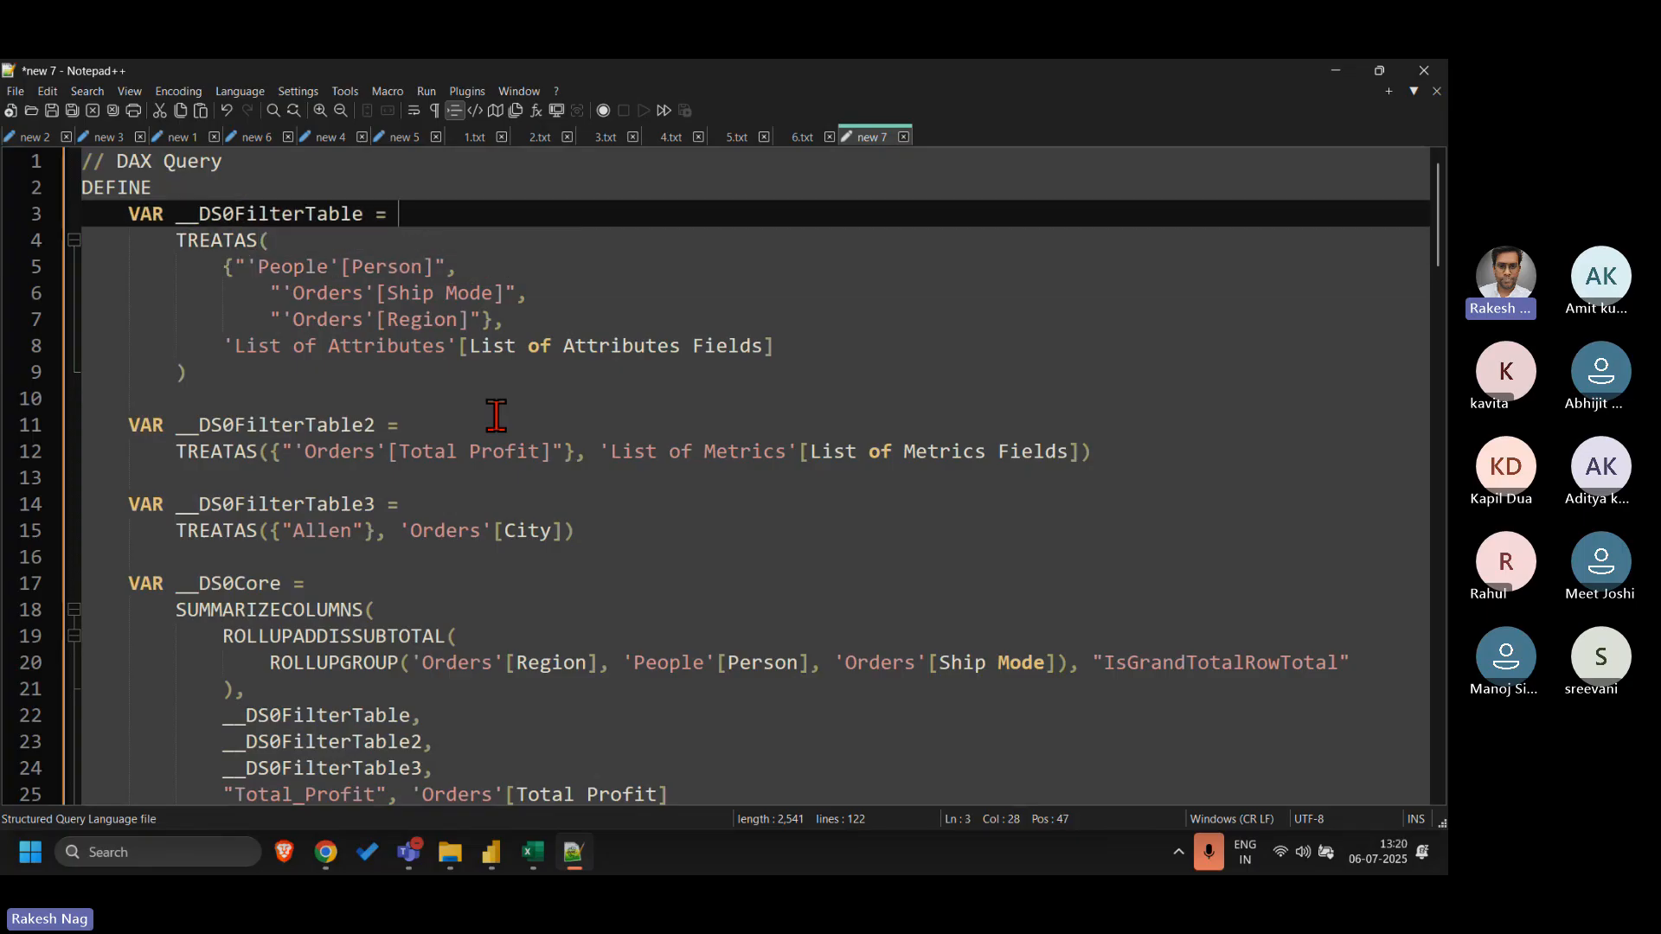
{"action": "key", "text": "Home"}
{"action": "key", "text": "shift+Down"}
{"action": "key", "text": "shift+End"}
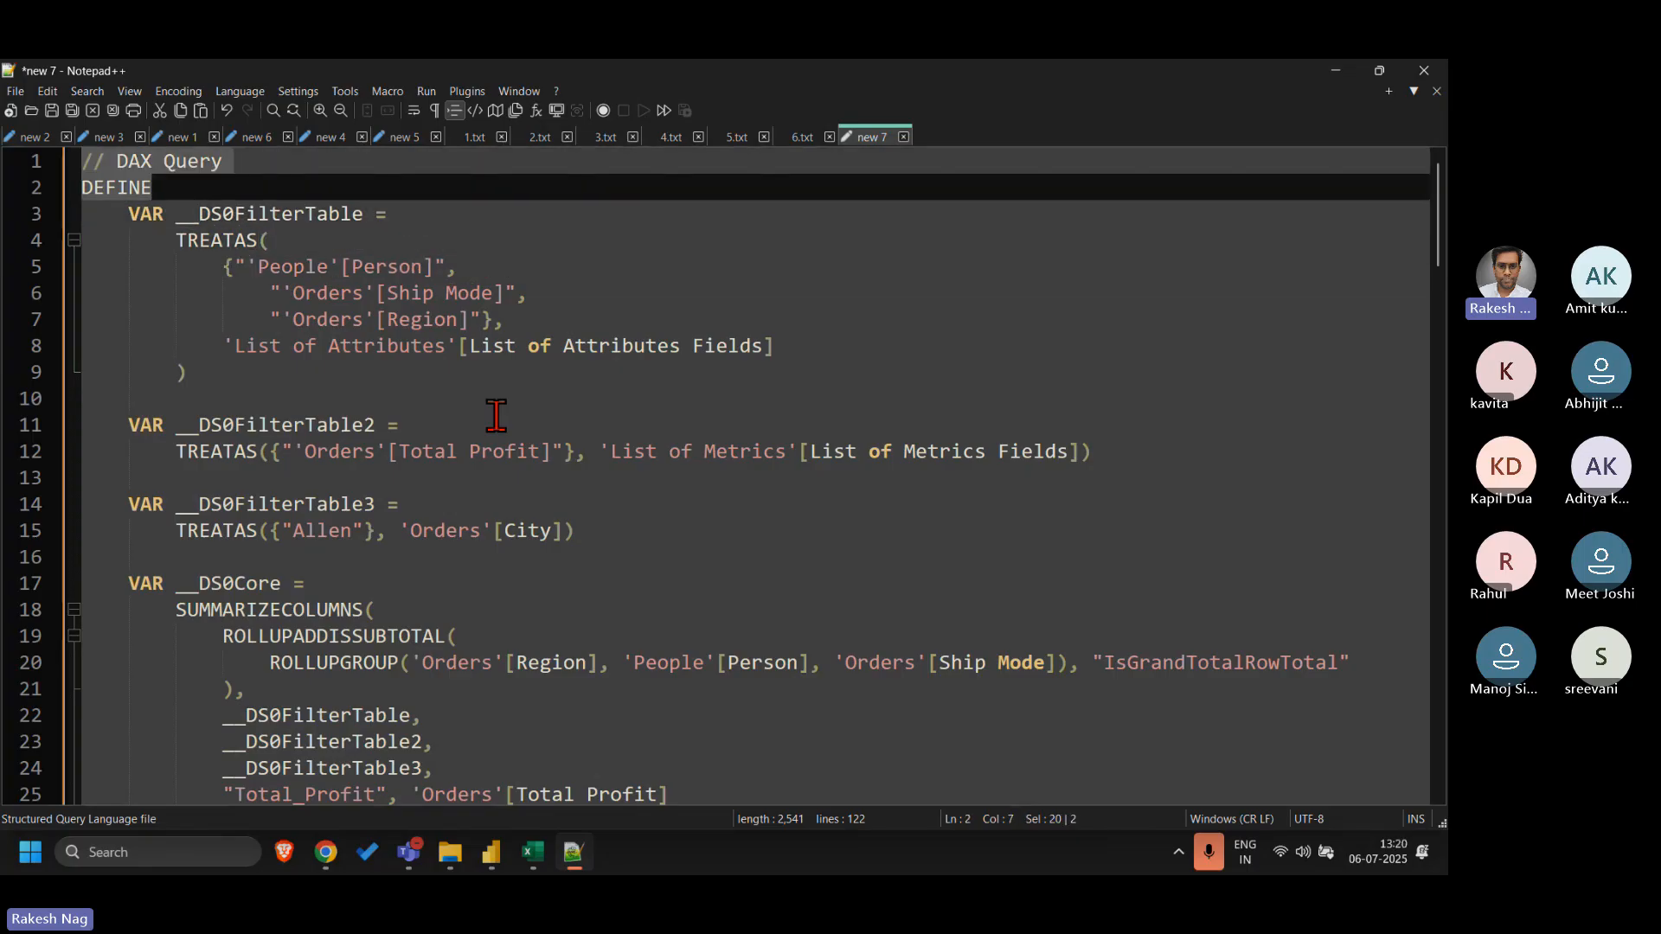
- Highlight the TREATAS expressions of __DS0FilterTable2 for the metrics and __DS0FilterTable3 for the city in turn
{"action": "left_click", "coordinate": [409, 451]}
{"action": "left_click", "coordinate": [1128, 450]}
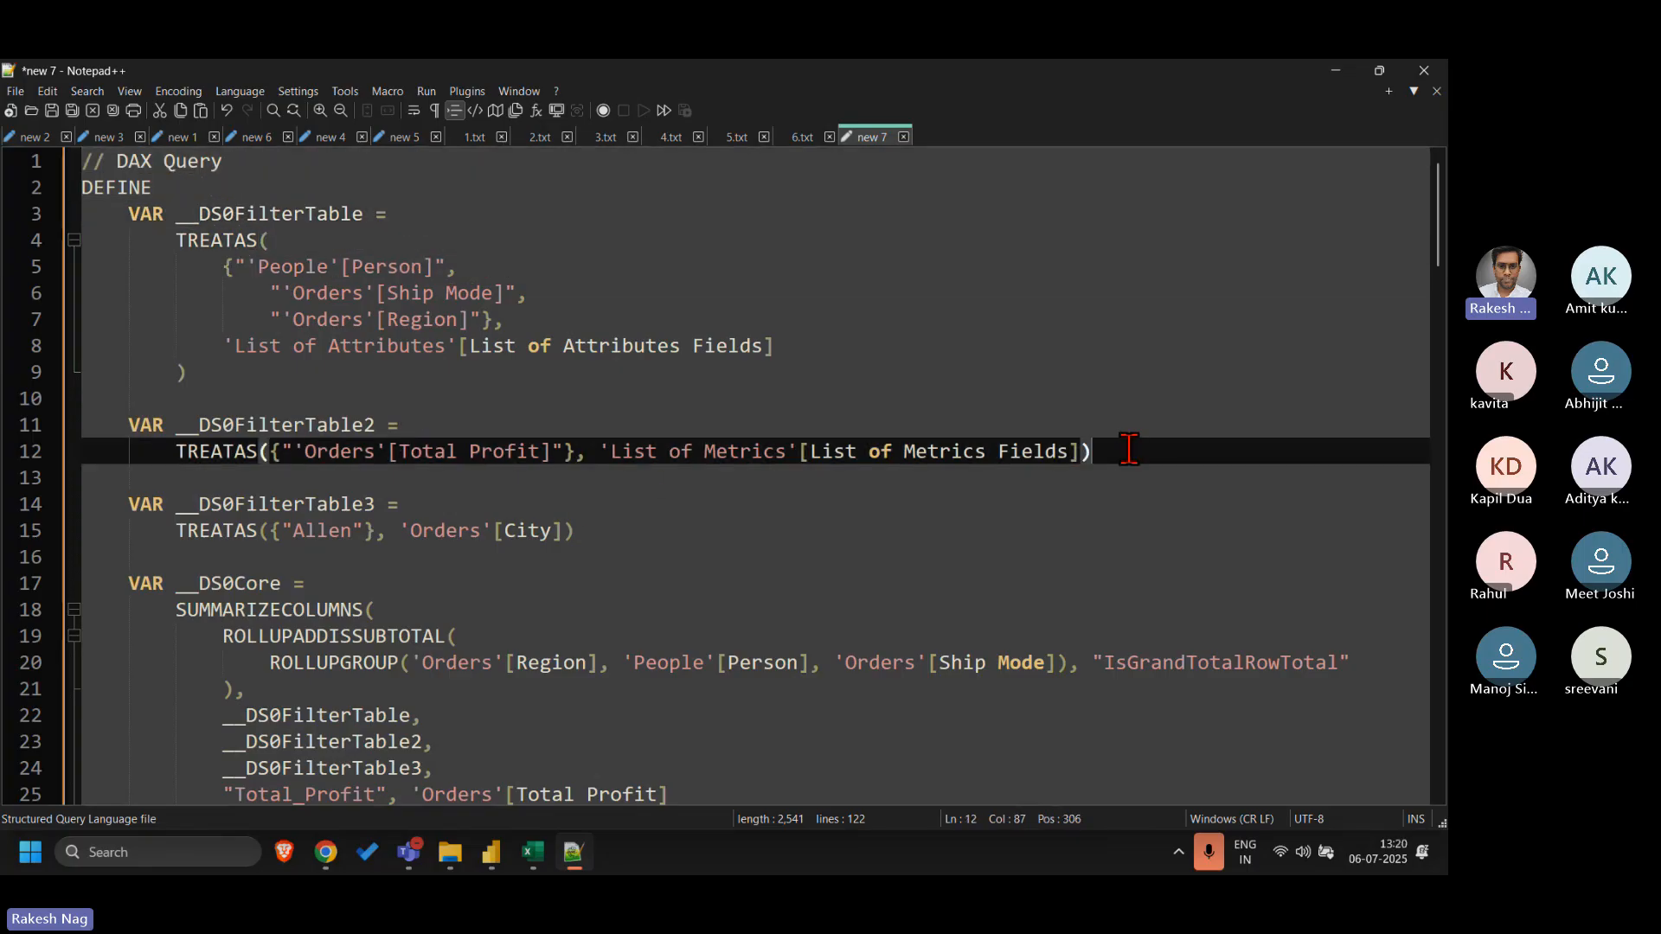
{"action": "key", "text": "shift+Home"}
{"action": "key", "text": "shift+Home"}
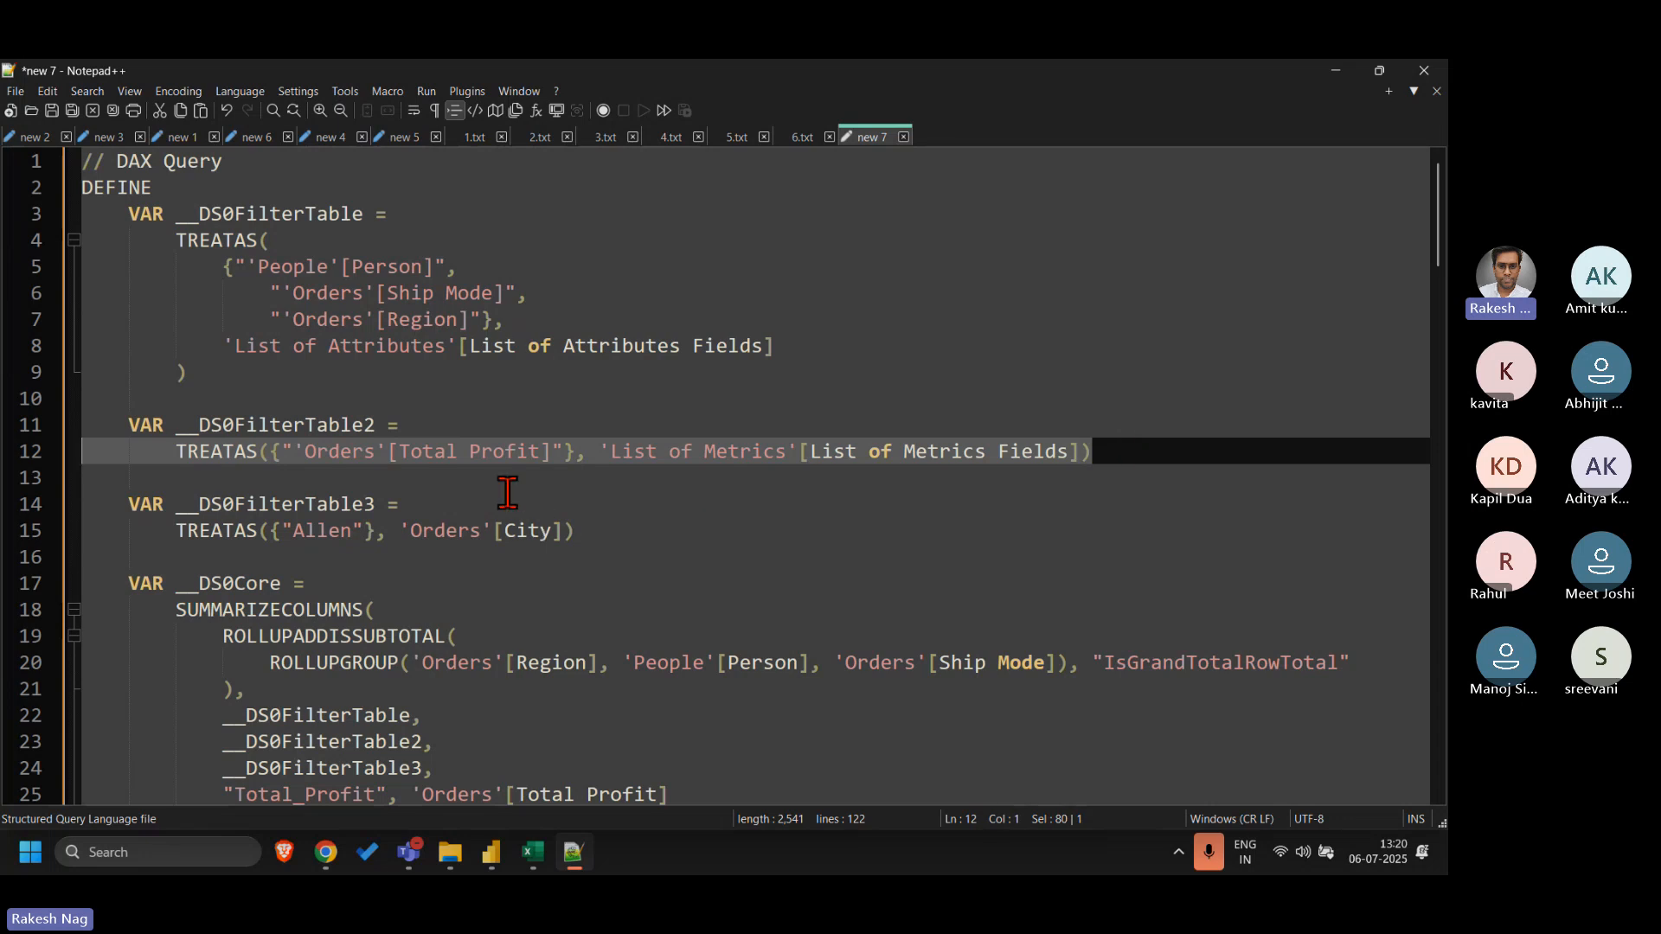
{"action": "left_click", "coordinate": [620, 539]}
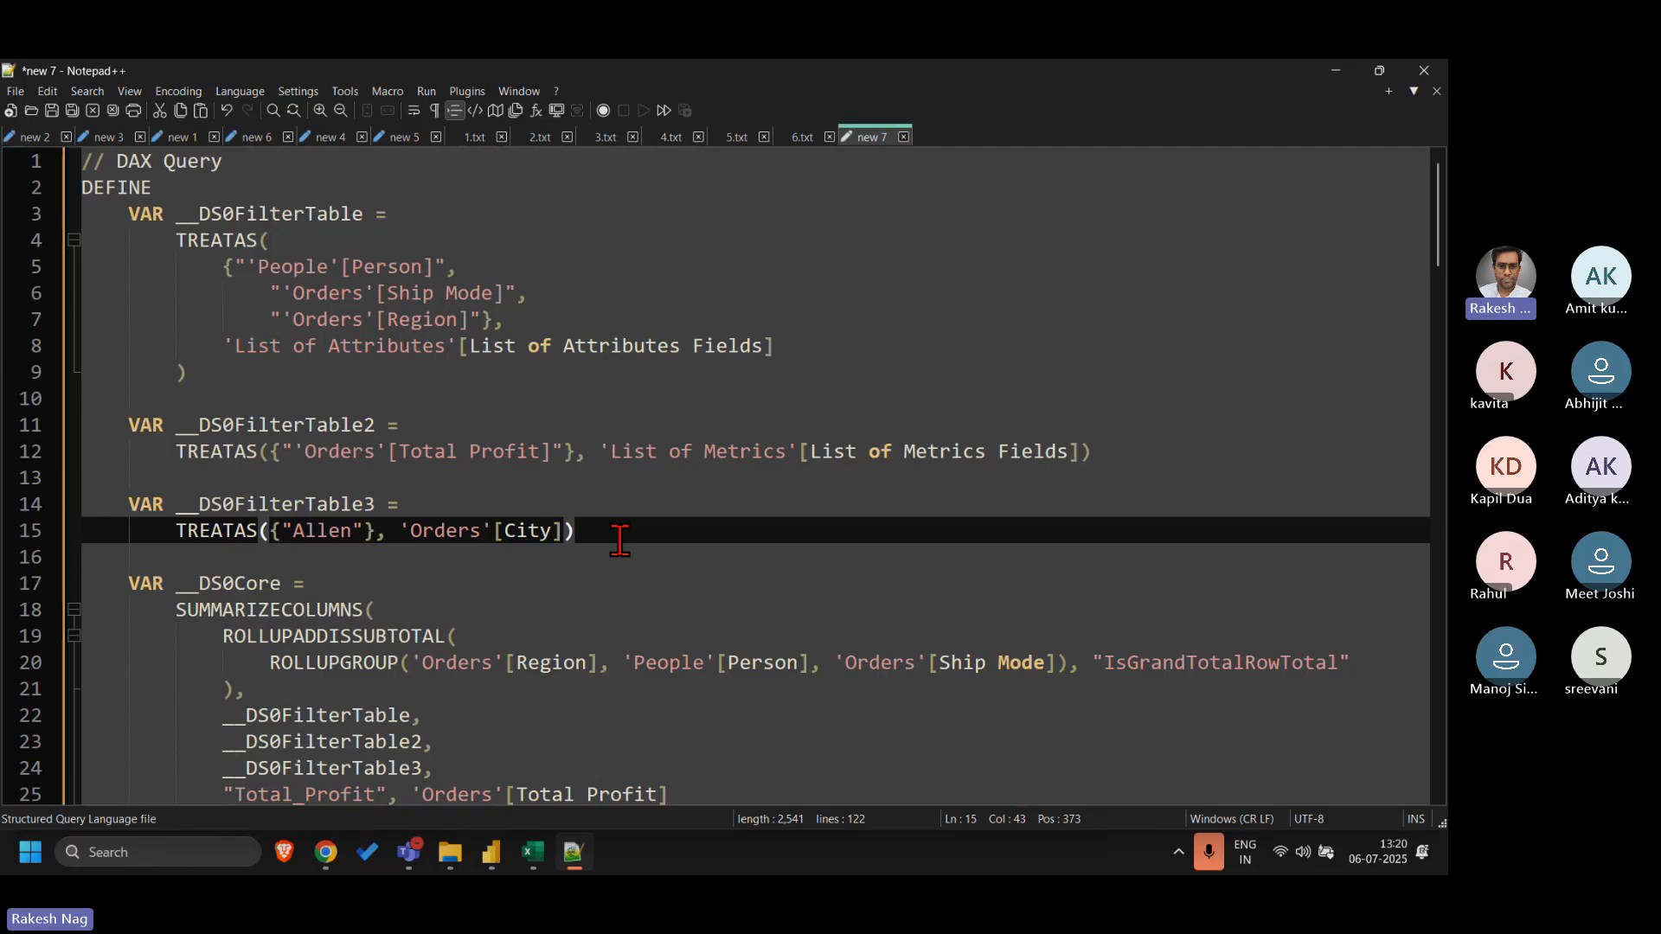
{"action": "left_click", "coordinate": [141, 542], "text": "shift"}
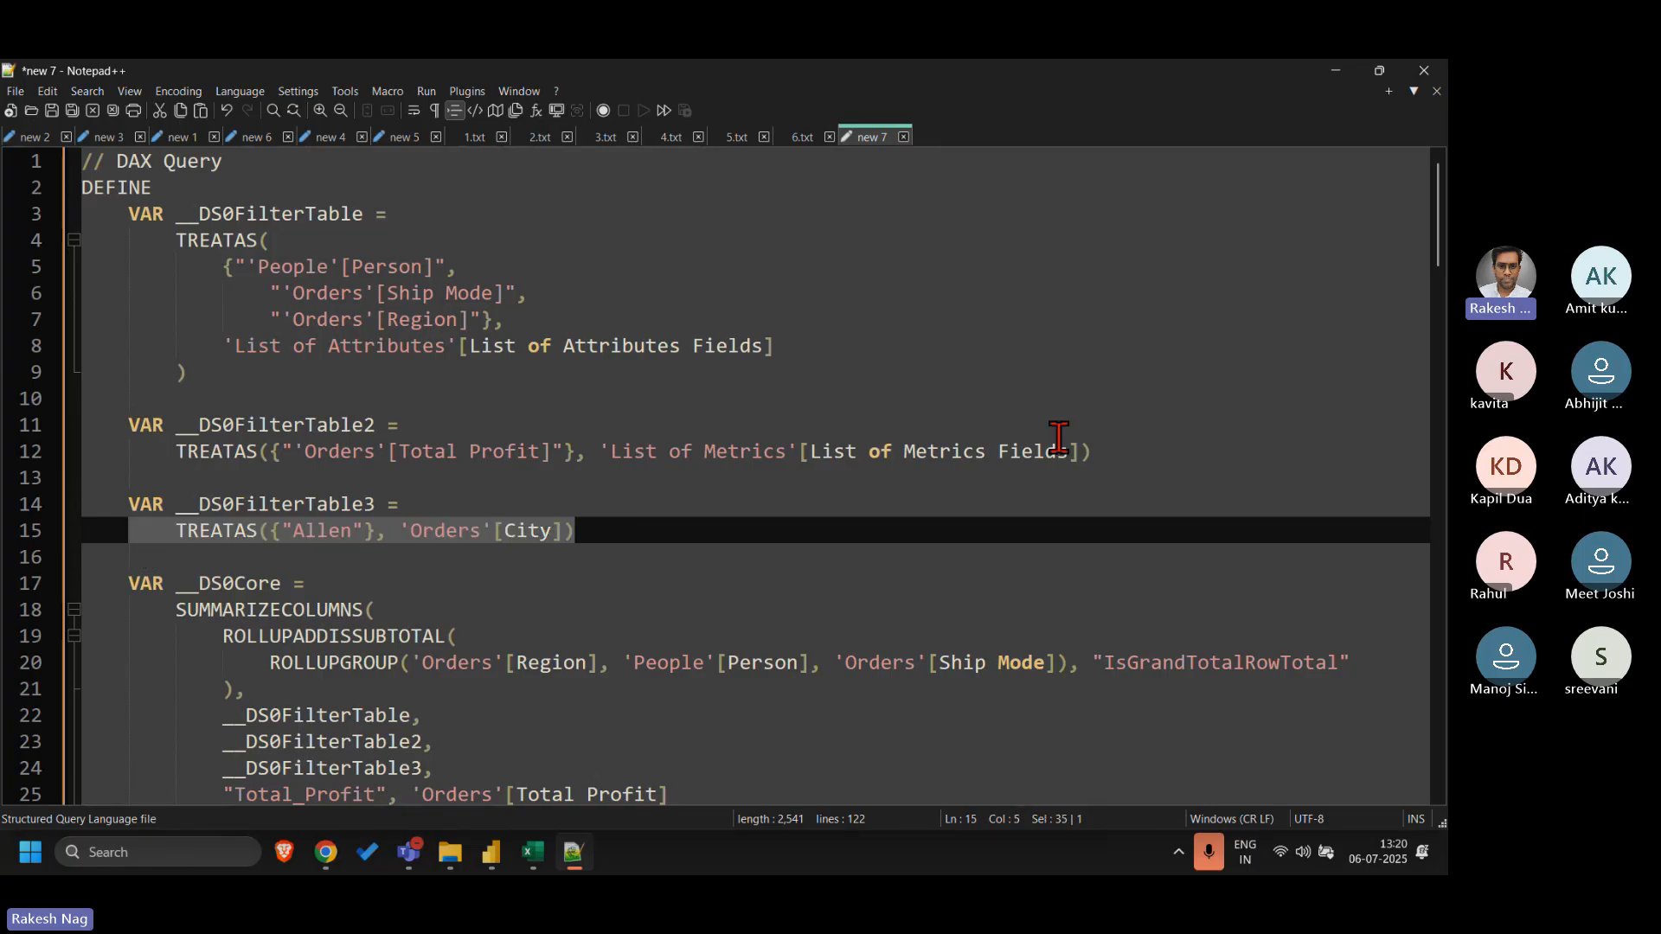
- Examine the second DAX query's attribute filter and __DS0Core, and return to the first query's __DS0FilterTable line with smaller text
{"action": "left_click", "coordinate": [1147, 470]}
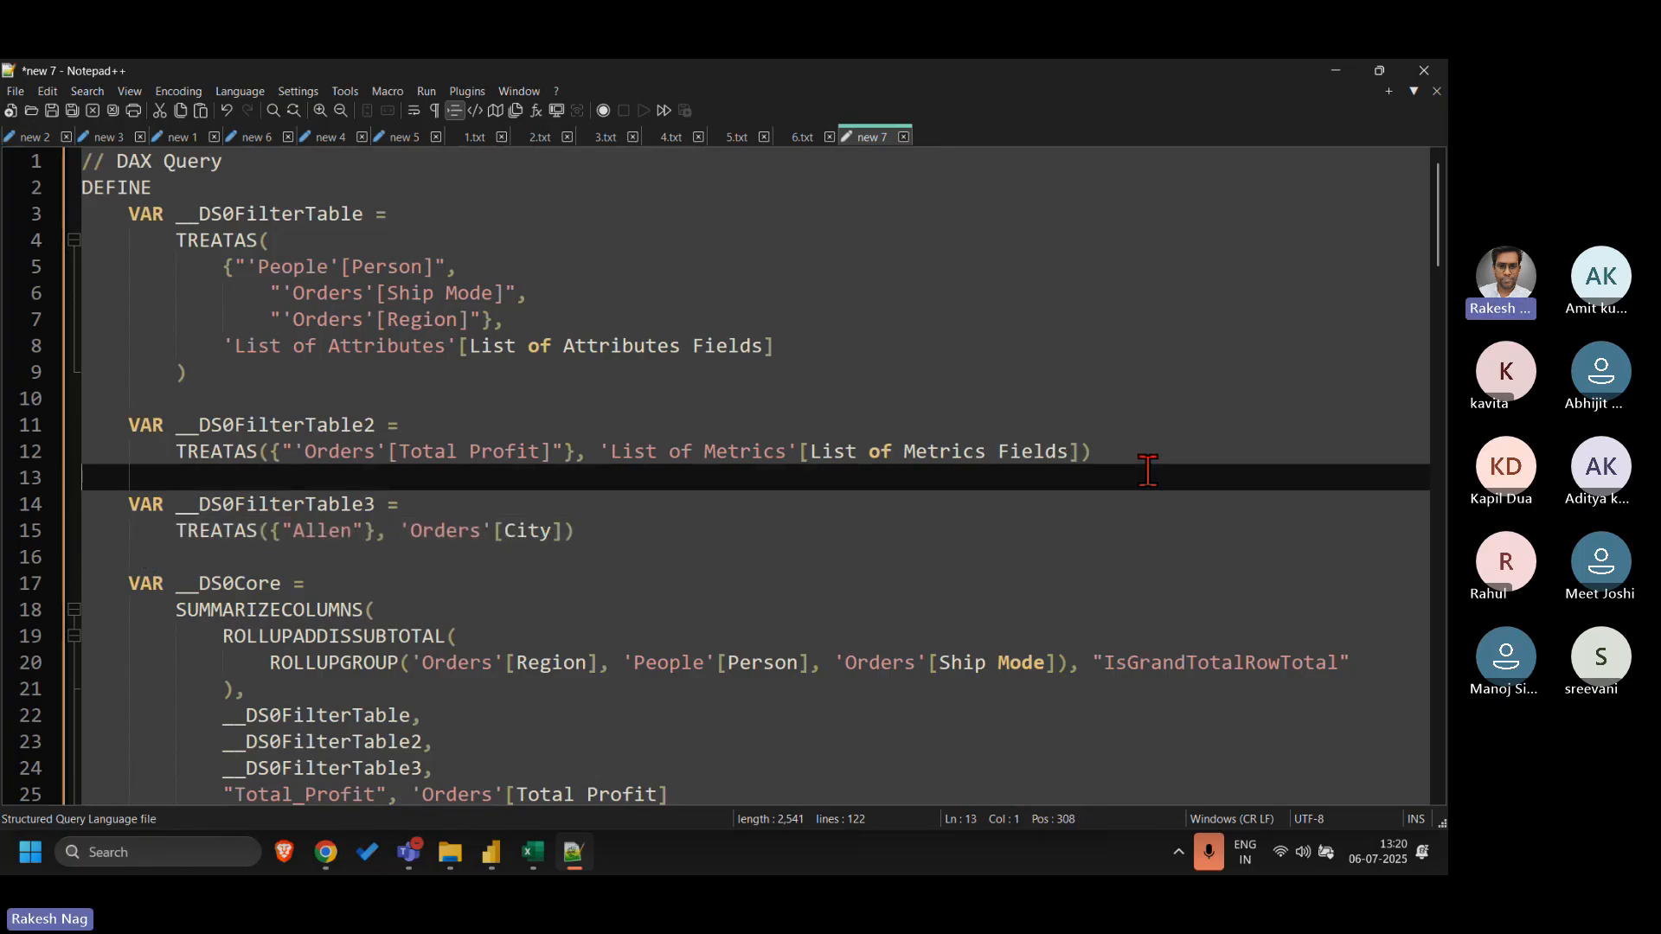
{"action": "key", "text": "shift+Page_Down"}
{"action": "key", "text": "shift+Page_Down"}
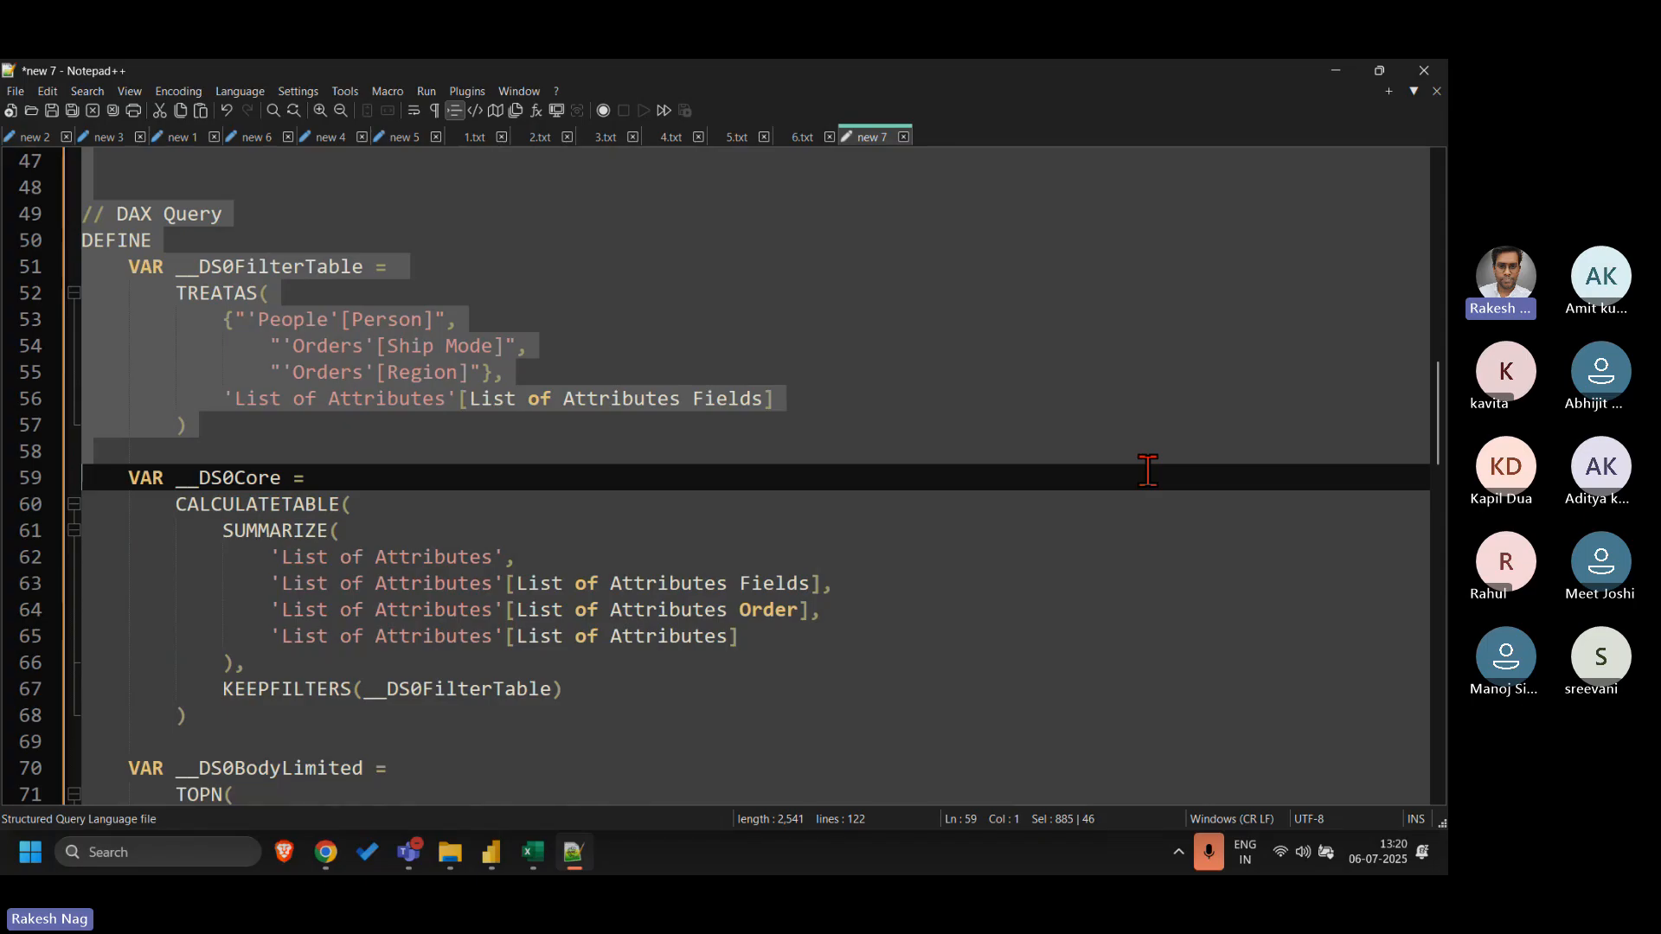
{"action": "left_click", "coordinate": [1148, 470]}
{"action": "scroll", "coordinate": [1147, 470], "scroll_direction": "up", "scroll_amount": 15}
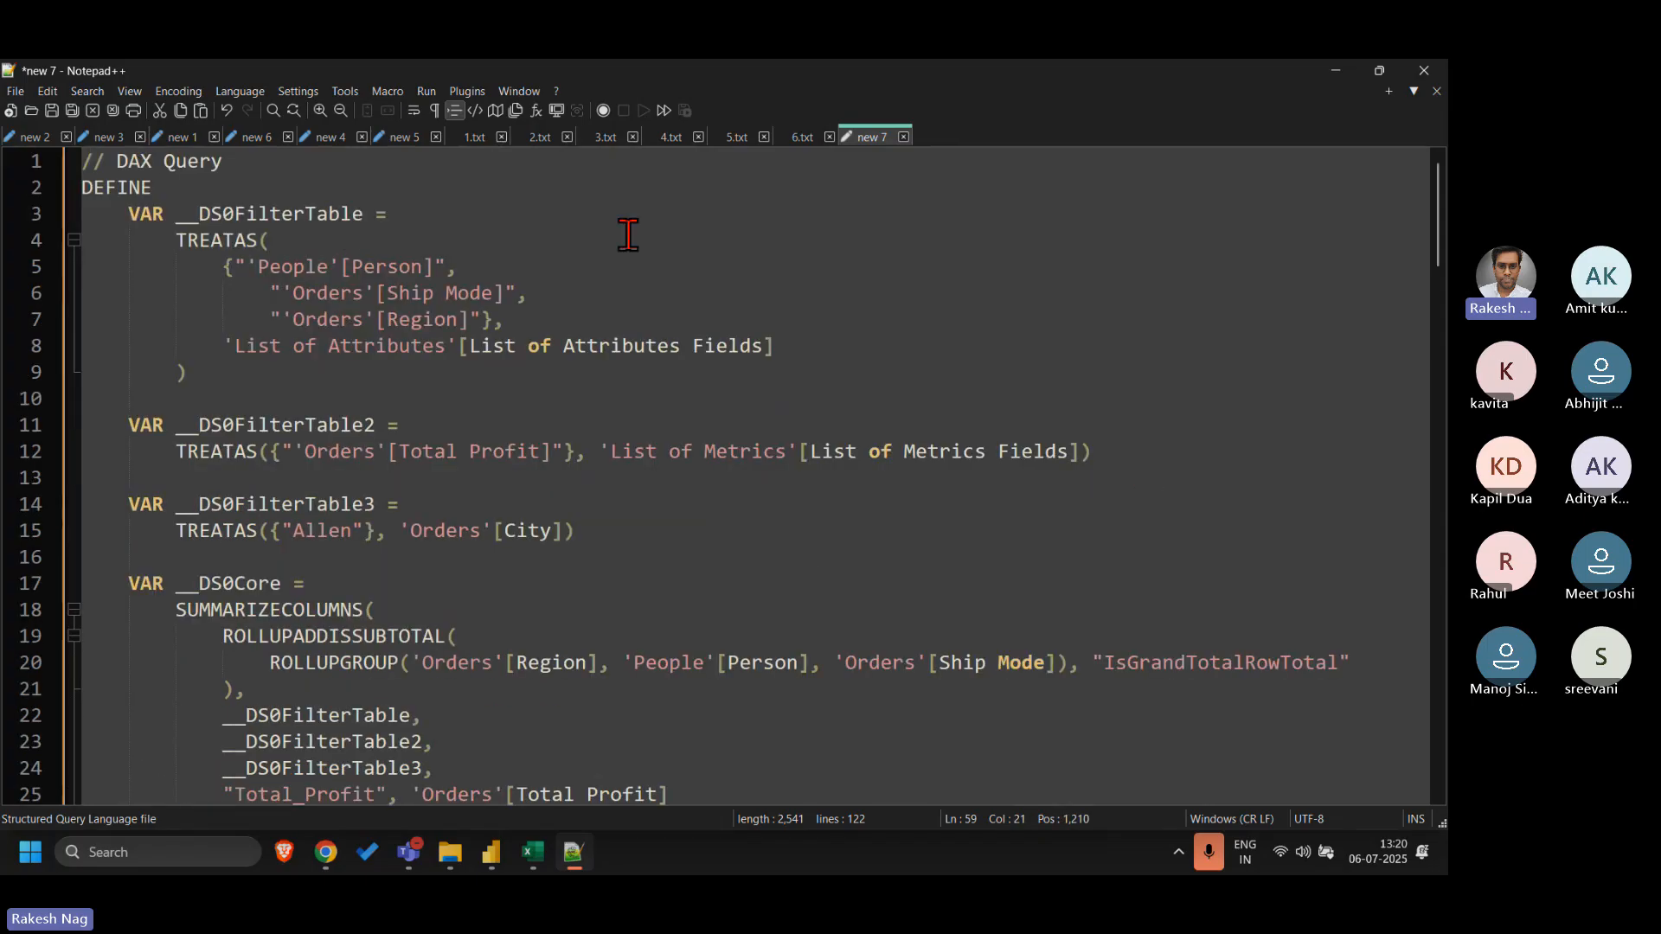
{"action": "scroll", "coordinate": [571, 224], "scroll_direction": "down", "scroll_amount": 2}
{"action": "left_click", "coordinate": [518, 213]}
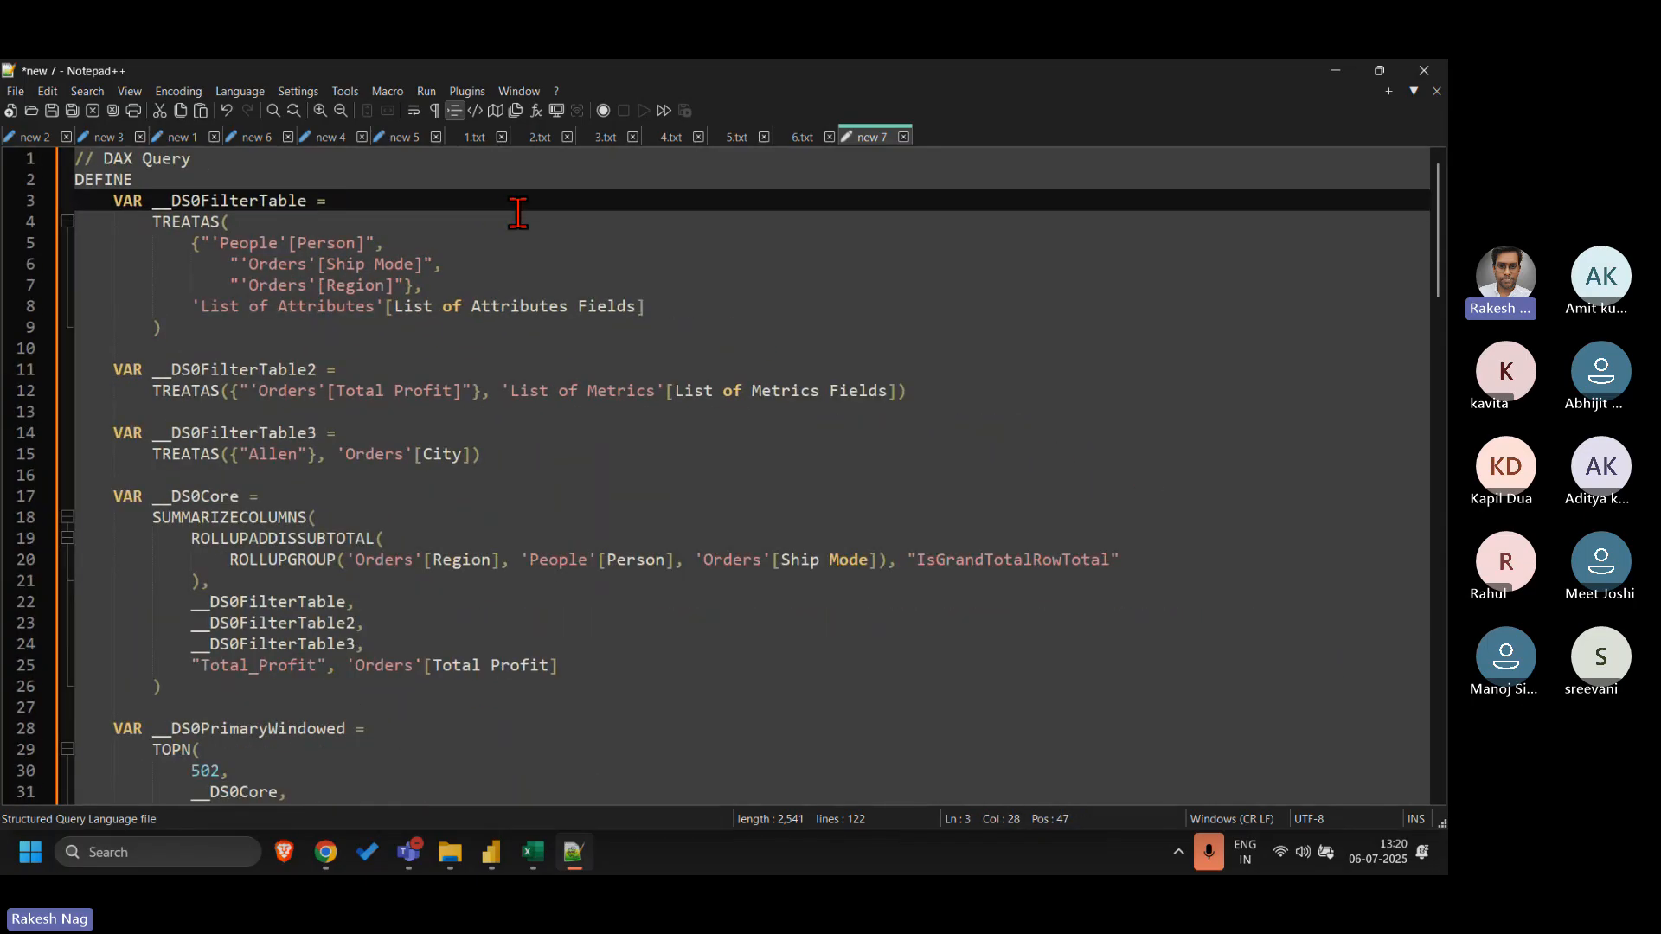
- Remove the ROLLUPADDISSUBTOTAL and ROLLUPGROUP openings from __DS0Core so SUMMARIZECOLUMNS takes the Region, Person and Ship Mode columns directly
{"action": "scroll", "coordinate": [518, 213], "scroll_direction": "down", "scroll_amount": 1}
{"action": "scroll", "coordinate": [518, 213], "scroll_direction": "down", "scroll_amount": 1}
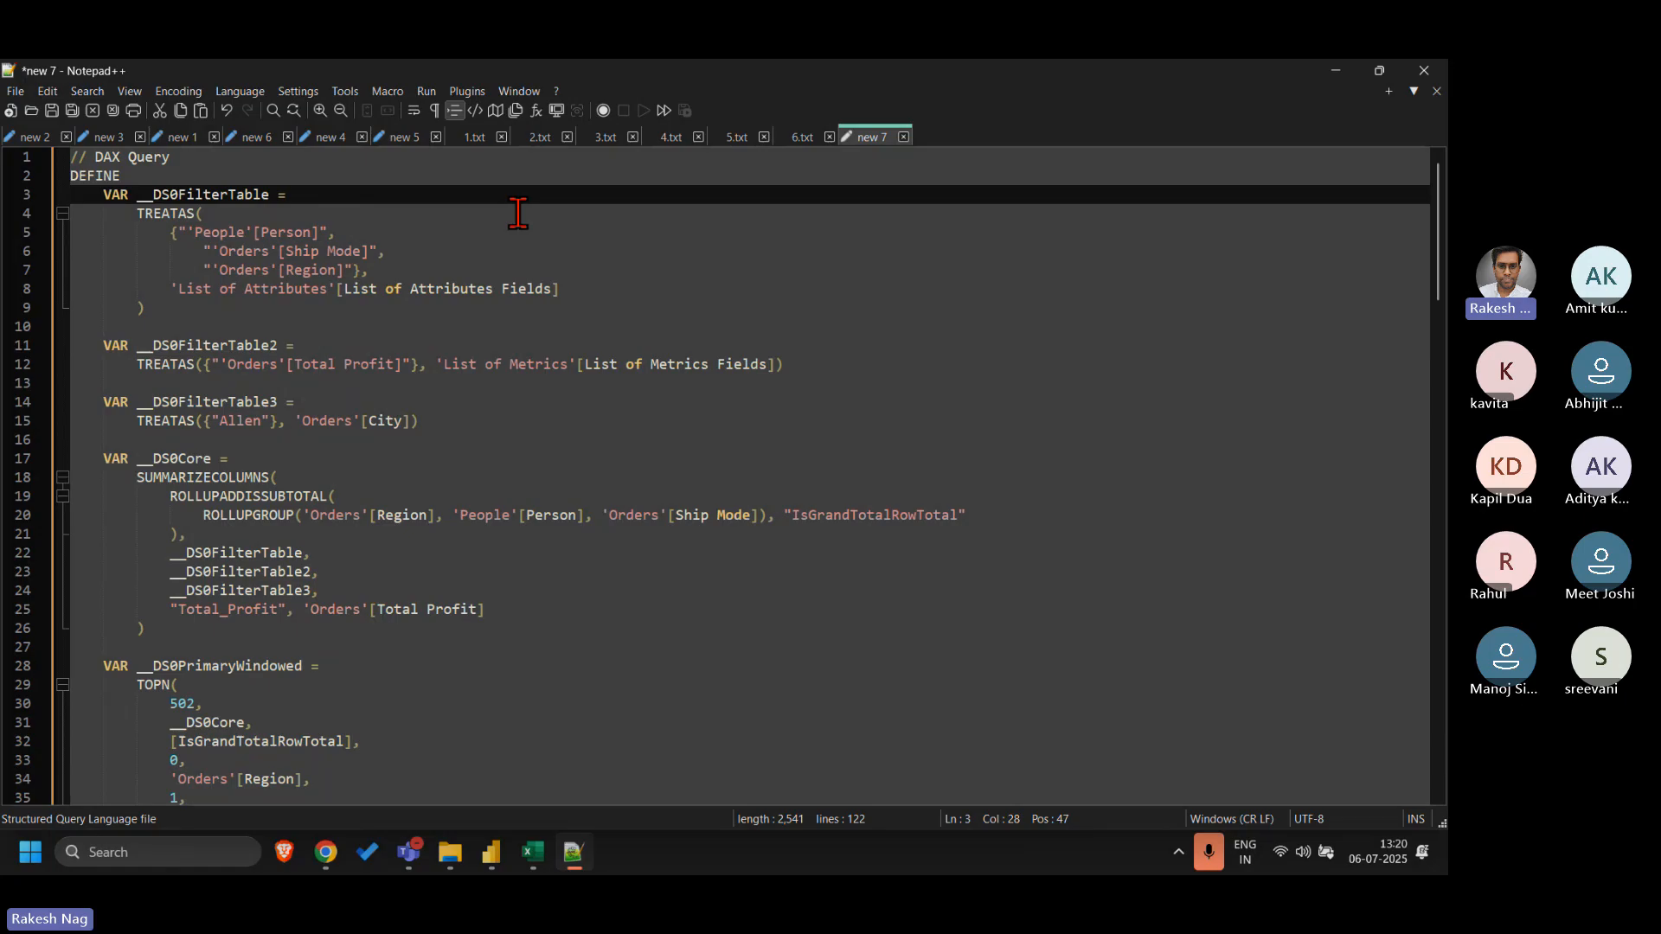
{"action": "left_click", "coordinate": [416, 490]}
{"action": "key", "text": "shift+Up"}
{"action": "key", "text": "Delete"}
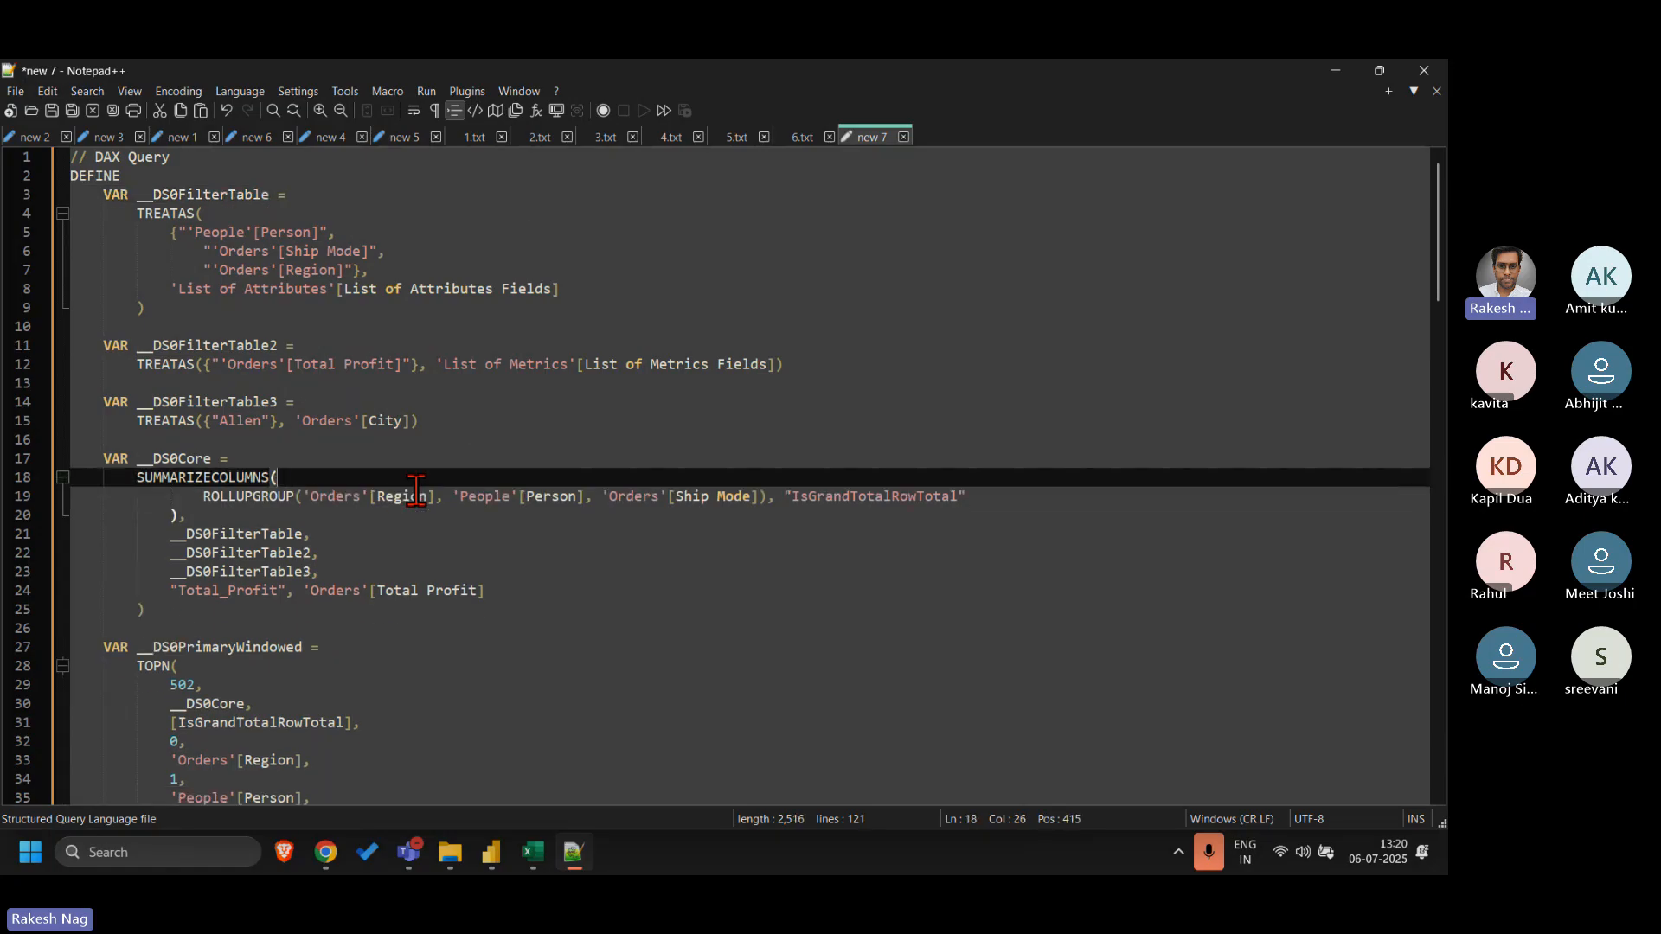
{"action": "left_click", "coordinate": [302, 496], "text": "shift"}
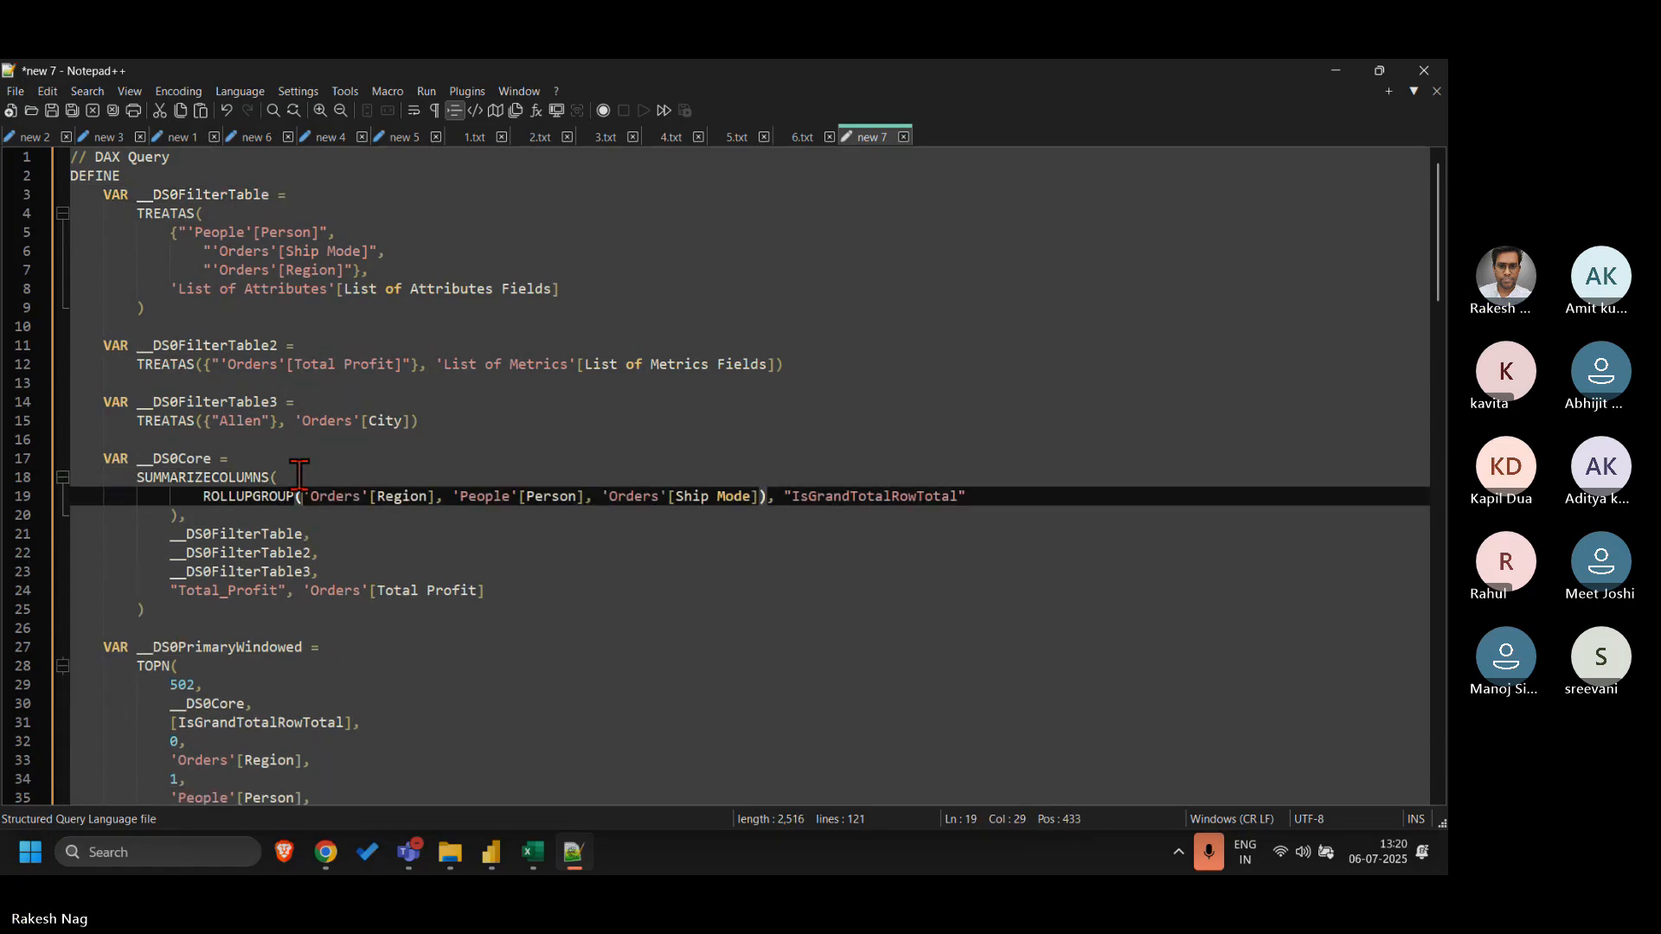
{"action": "key", "text": "Delete"}
{"action": "key", "text": "Return"}
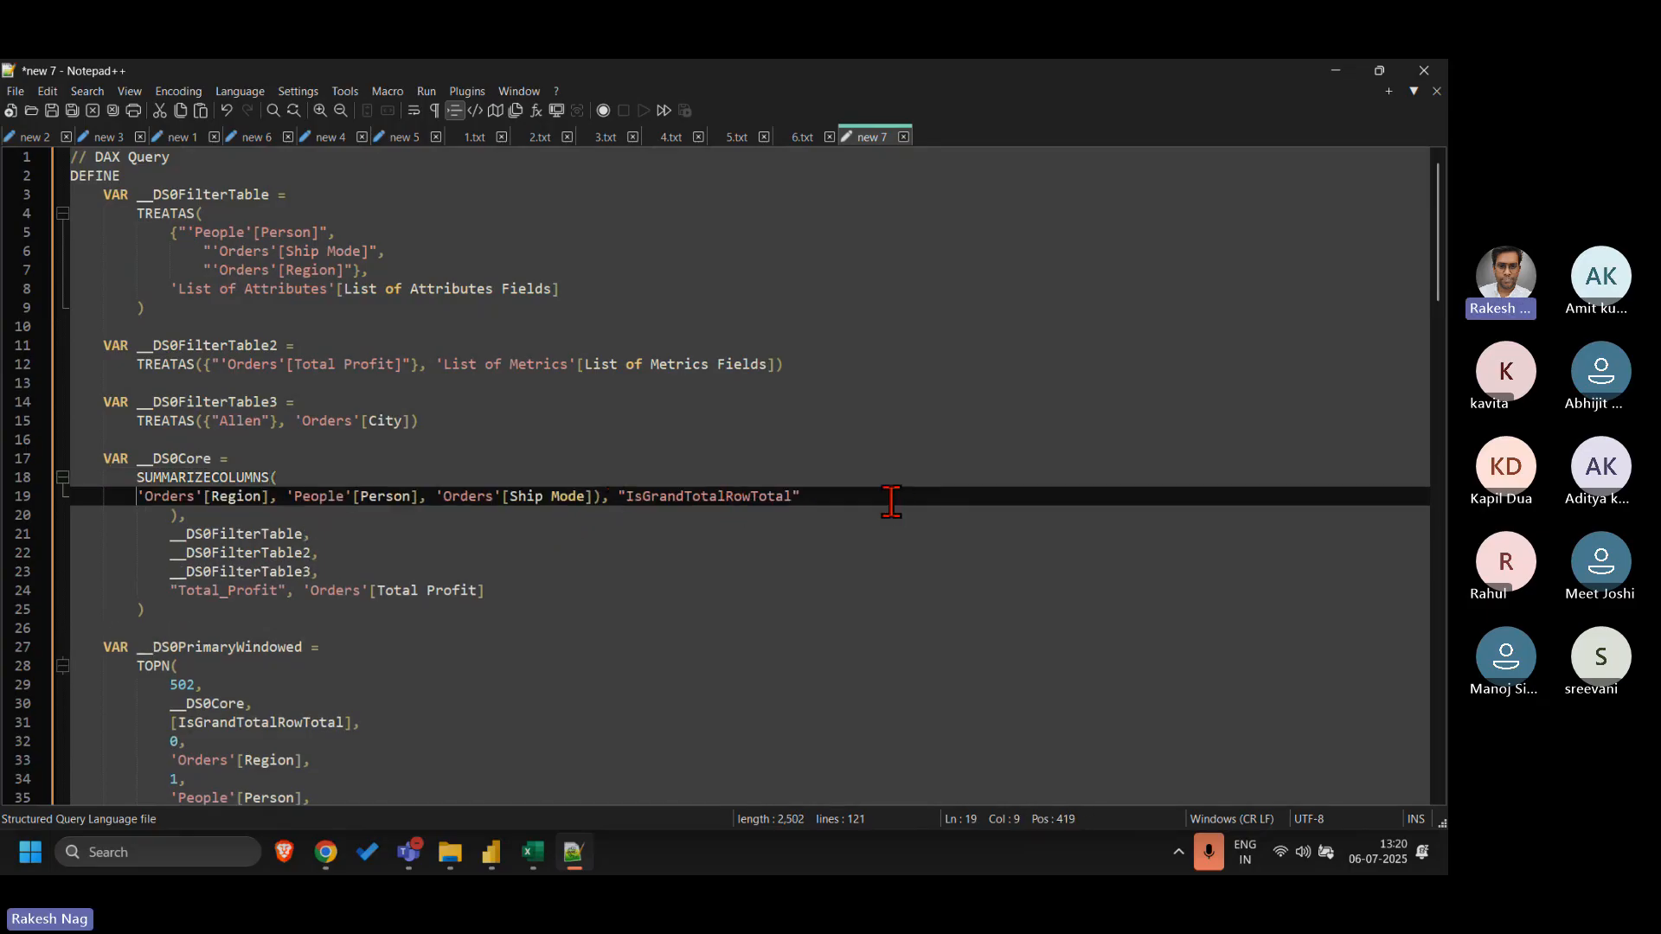
- Delete the "IsGrandTotalRowTotal" argument and the leftover closing parenthesis after the grouping columns in SUMMARIZECOLUMNS
{"action": "left_click", "coordinate": [626, 496]}
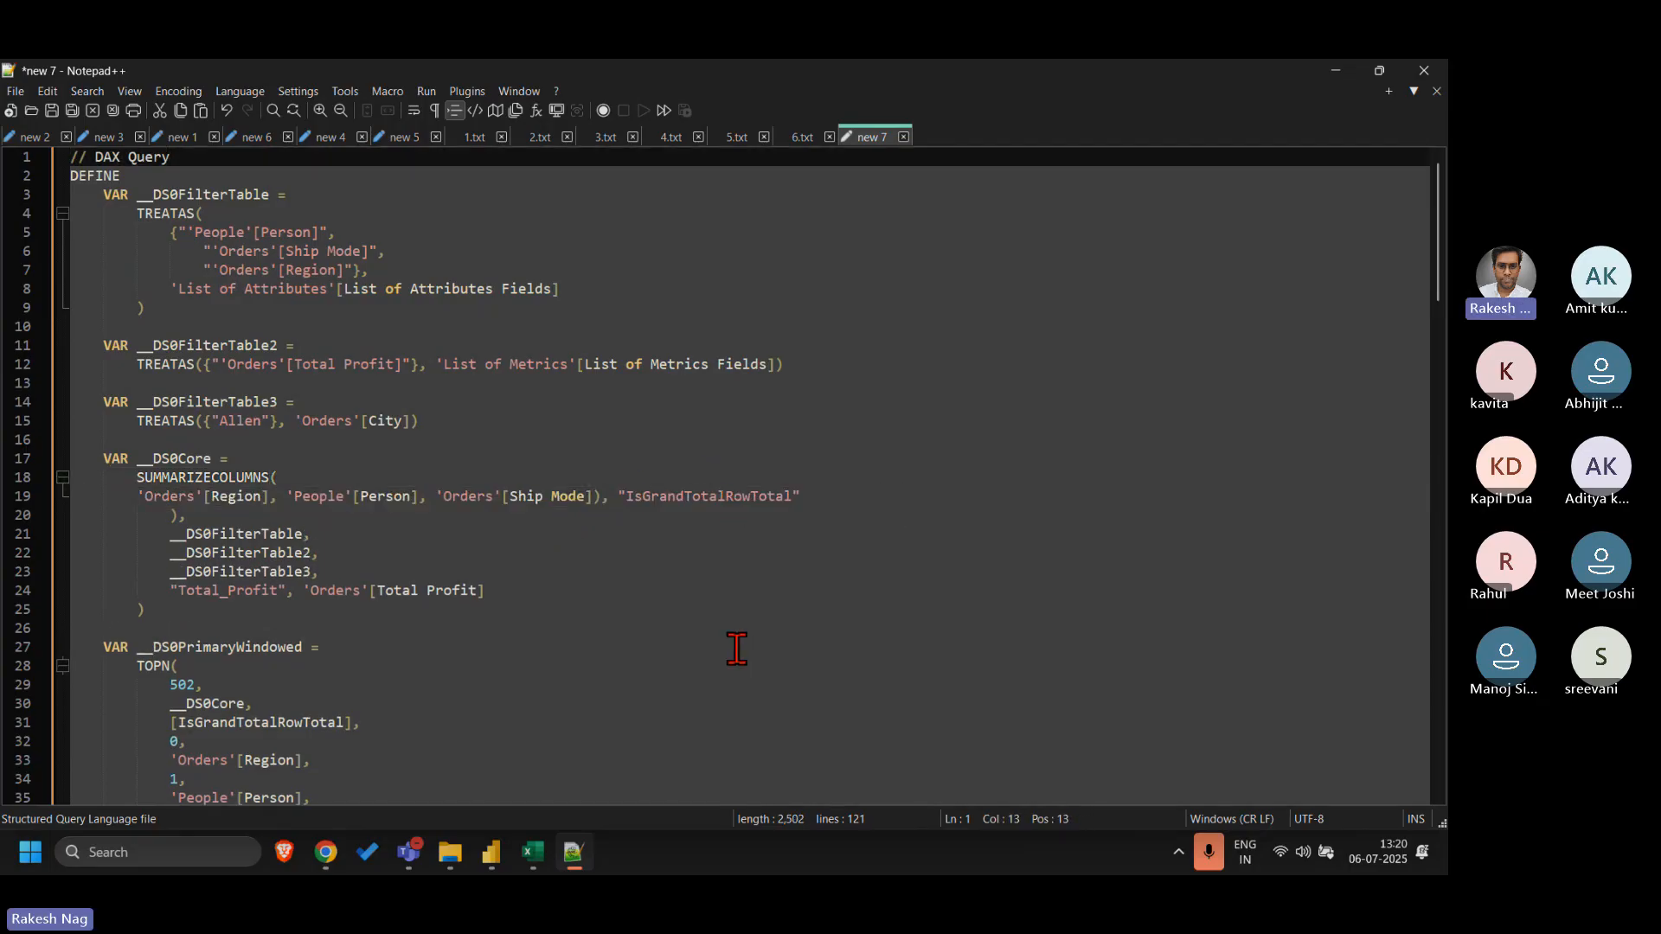
{"action": "key", "text": "Left"}
{"action": "key", "text": "shift+Down"}
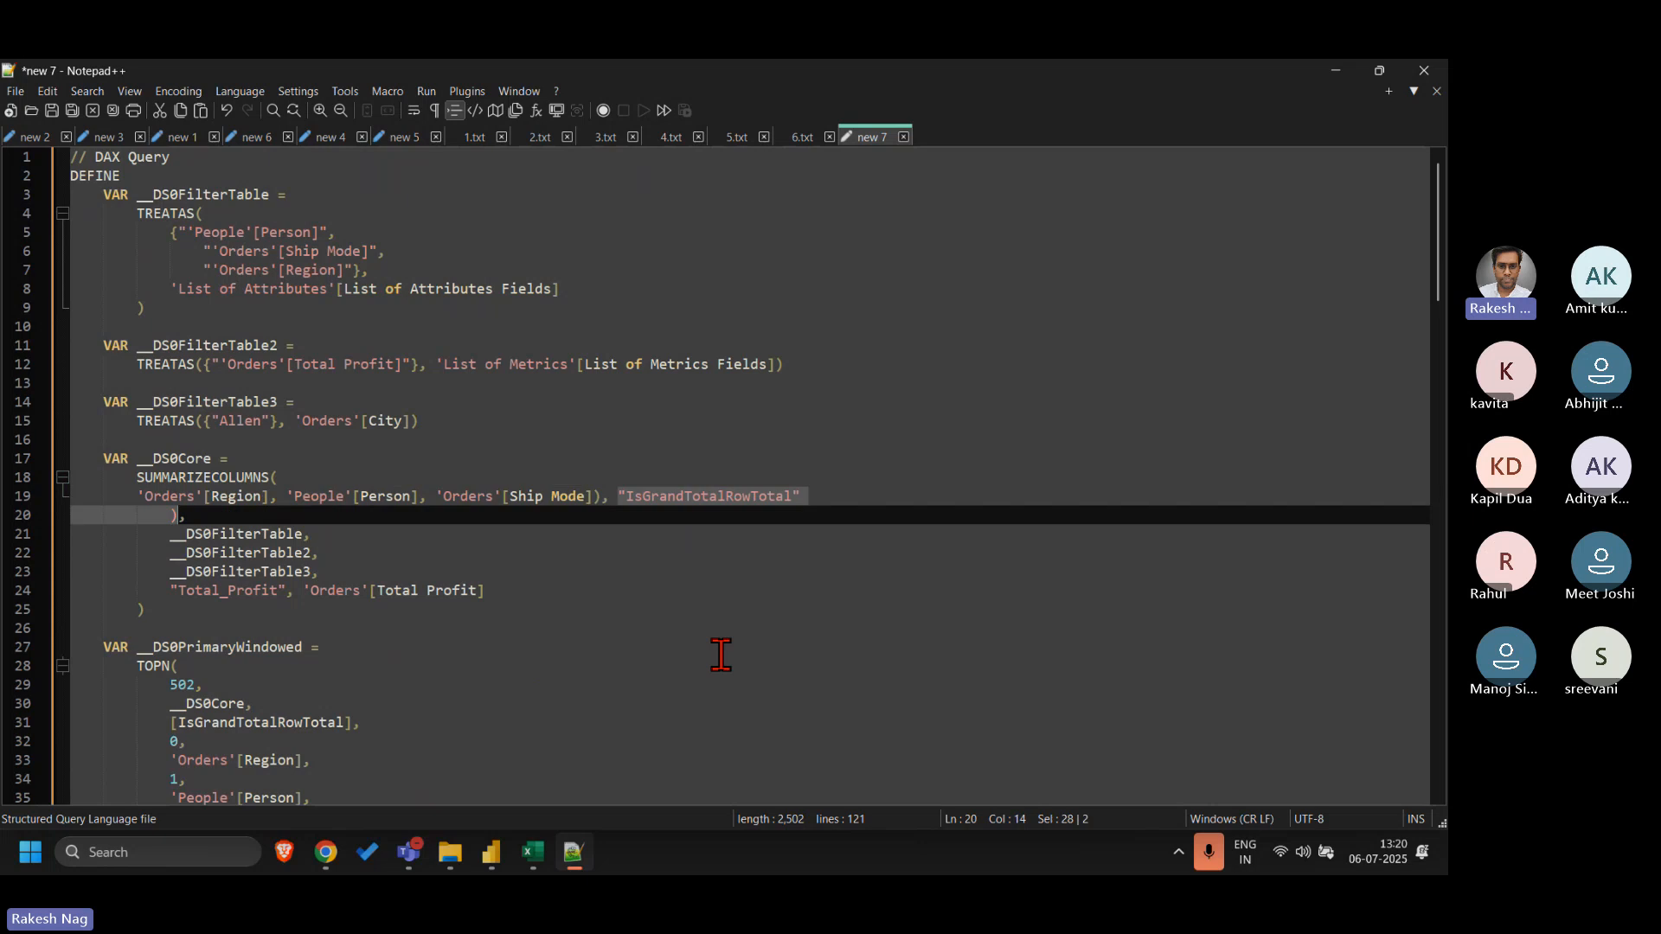
{"action": "key", "text": "Delete"}
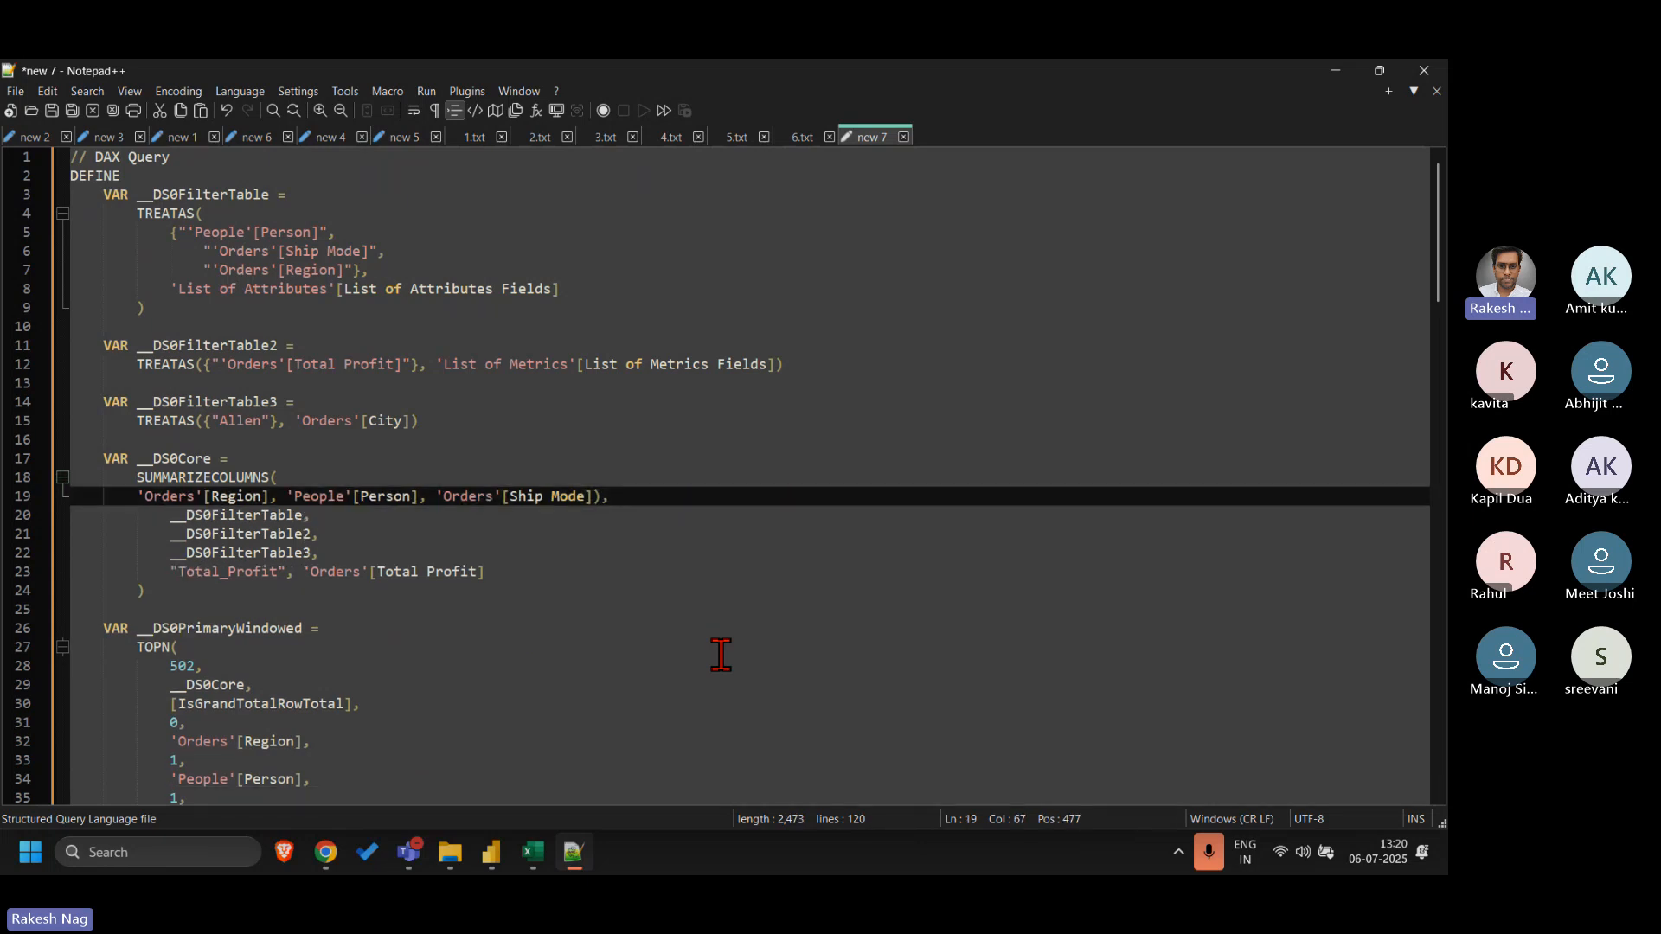
- Delete the __DS0PrimaryWindowed variable with its TOPN expression between __DS0Core and EVALUATE
{"action": "key", "text": "Down"}
{"action": "key", "text": "Down"}
{"action": "key", "text": "Down"}
{"action": "key", "text": "Down"}
{"action": "key", "text": "Down"}
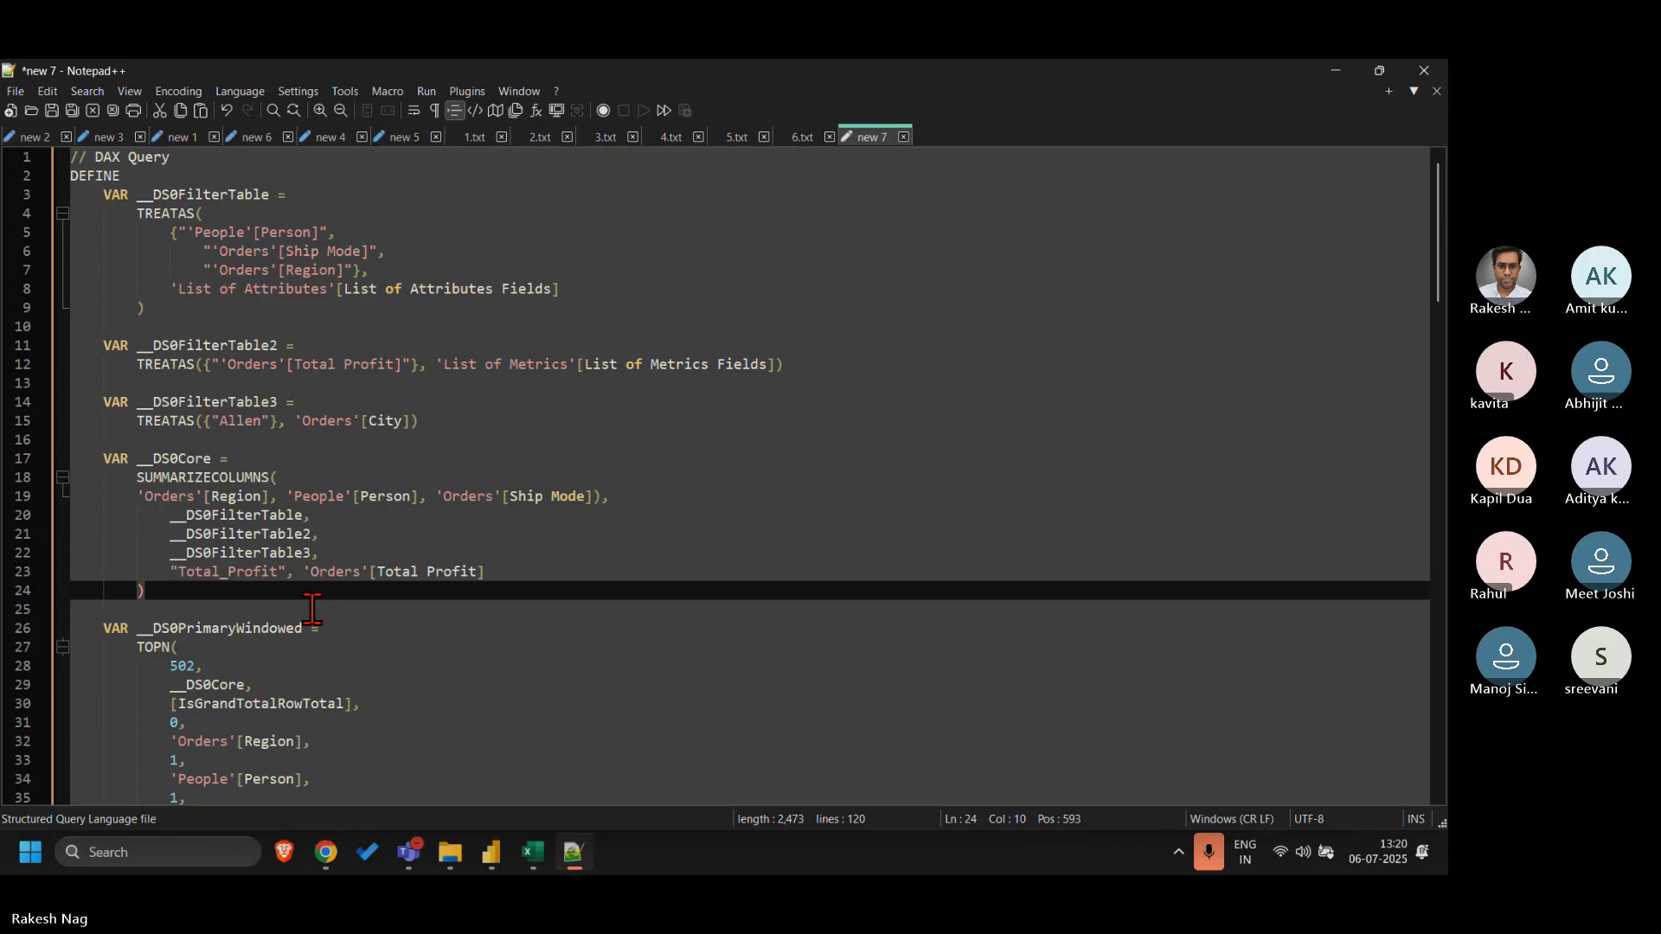
{"action": "key", "text": "Down"}
{"action": "key", "text": "shift+Down"}
{"action": "key", "text": "shift+Down"}
{"action": "key", "text": "shift+Down"}
{"action": "key", "text": "shift+Down"}
{"action": "key", "text": "shift+Down"}
{"action": "key", "text": "shift+Down"}
{"action": "key", "text": "shift+Down"}
{"action": "key", "text": "shift+Down"}
{"action": "key", "text": "shift+Down"}
{"action": "key", "text": "shift+Down"}
{"action": "key", "text": "shift+Down"}
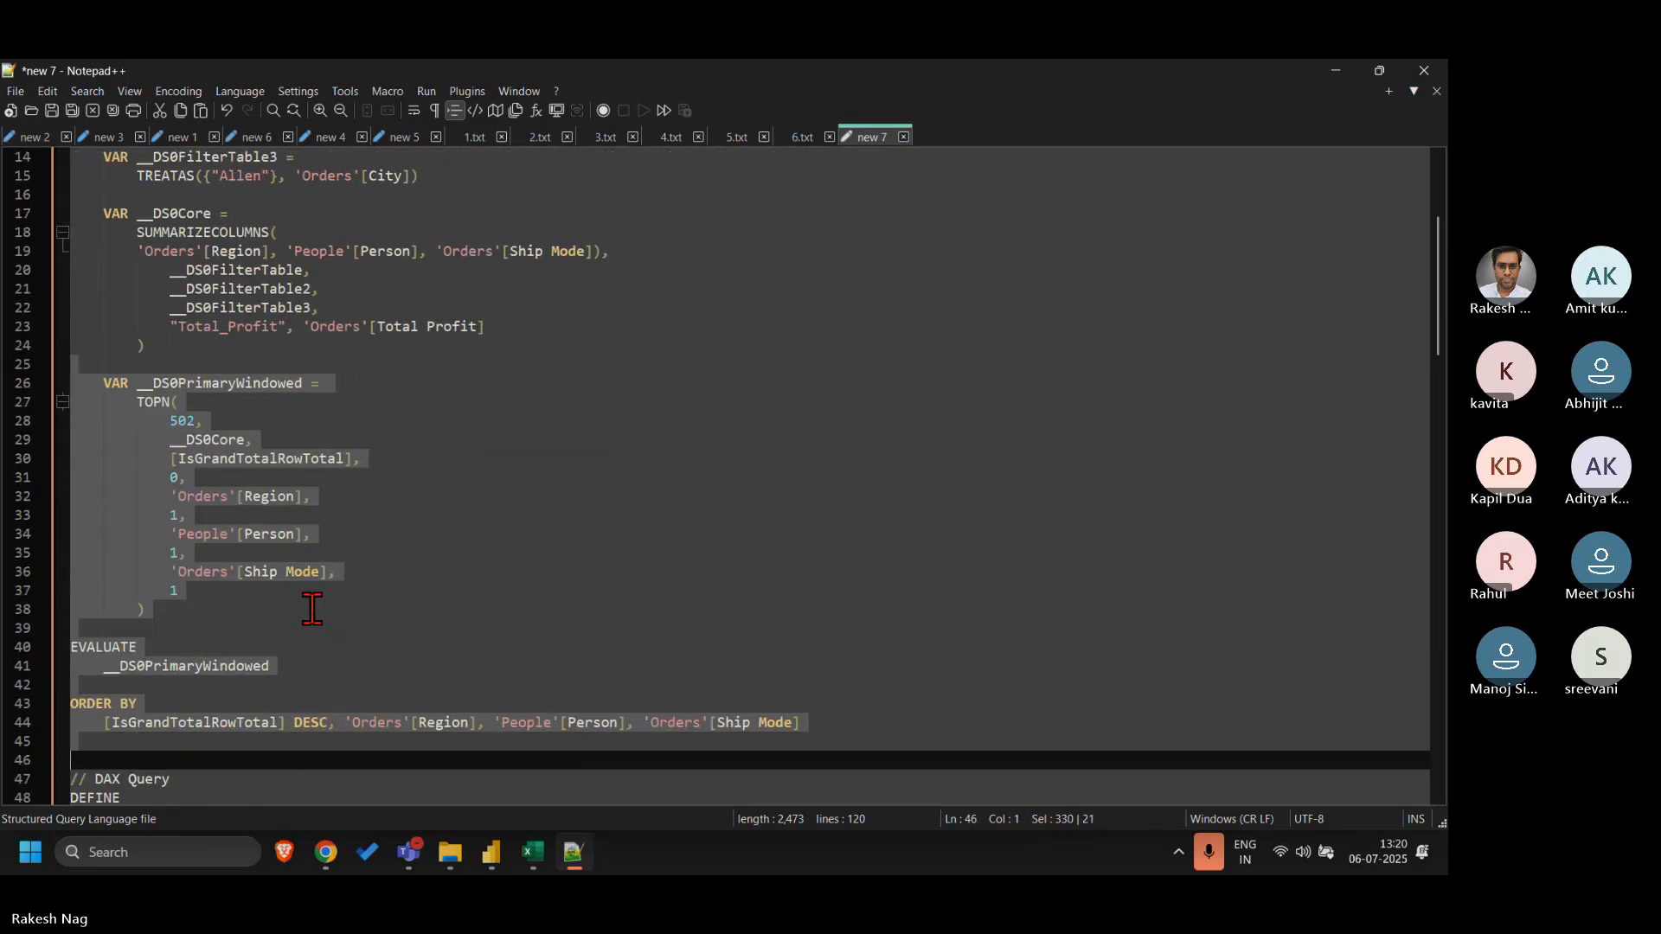
{"action": "key", "text": "shift+Down"}
{"action": "key", "text": "shift+Down"}
{"action": "key", "text": "shift+Down"}
{"action": "key", "text": "Delete"}
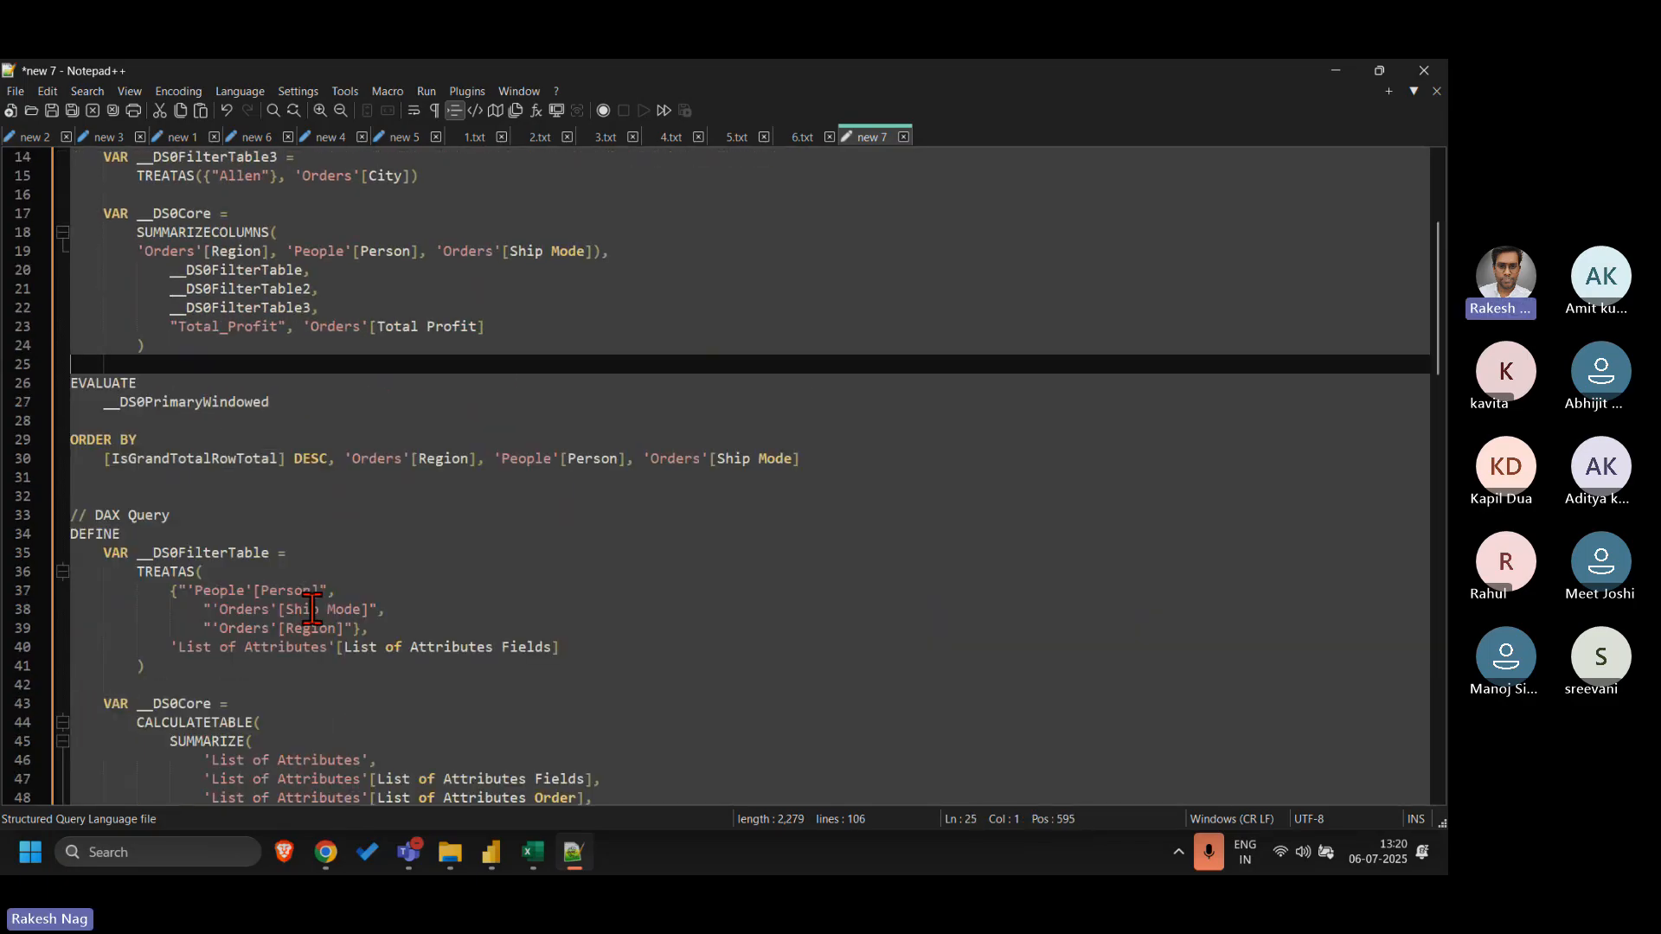
- Delete the second and third DAX queries and the trailing blank lines after the first query's ORDER BY clause
{"action": "left_click", "coordinate": [168, 496]}
{"action": "key", "text": "shift+Down"}
{"action": "key", "text": "shift+Down"}
{"action": "key", "text": "shift+Down"}
{"action": "key", "text": "shift+Down"}
{"action": "key", "text": "shift+Down"}
{"action": "key", "text": "shift+Down"}
{"action": "key", "text": "shift+Down"}
{"action": "key", "text": "shift+Down"}
{"action": "key", "text": "shift+Down"}
{"action": "key", "text": "shift+Down"}
{"action": "key", "text": "shift+Down"}
{"action": "key", "text": "shift+Down"}
{"action": "key", "text": "shift+Down"}
{"action": "key", "text": "shift+Down"}
{"action": "key", "text": "shift+Down"}
{"action": "key", "text": "shift+Down"}
{"action": "key", "text": "shift+Down"}
{"action": "key", "text": "shift+Down"}
{"action": "key", "text": "shift+Down"}
{"action": "key", "text": "shift+Down"}
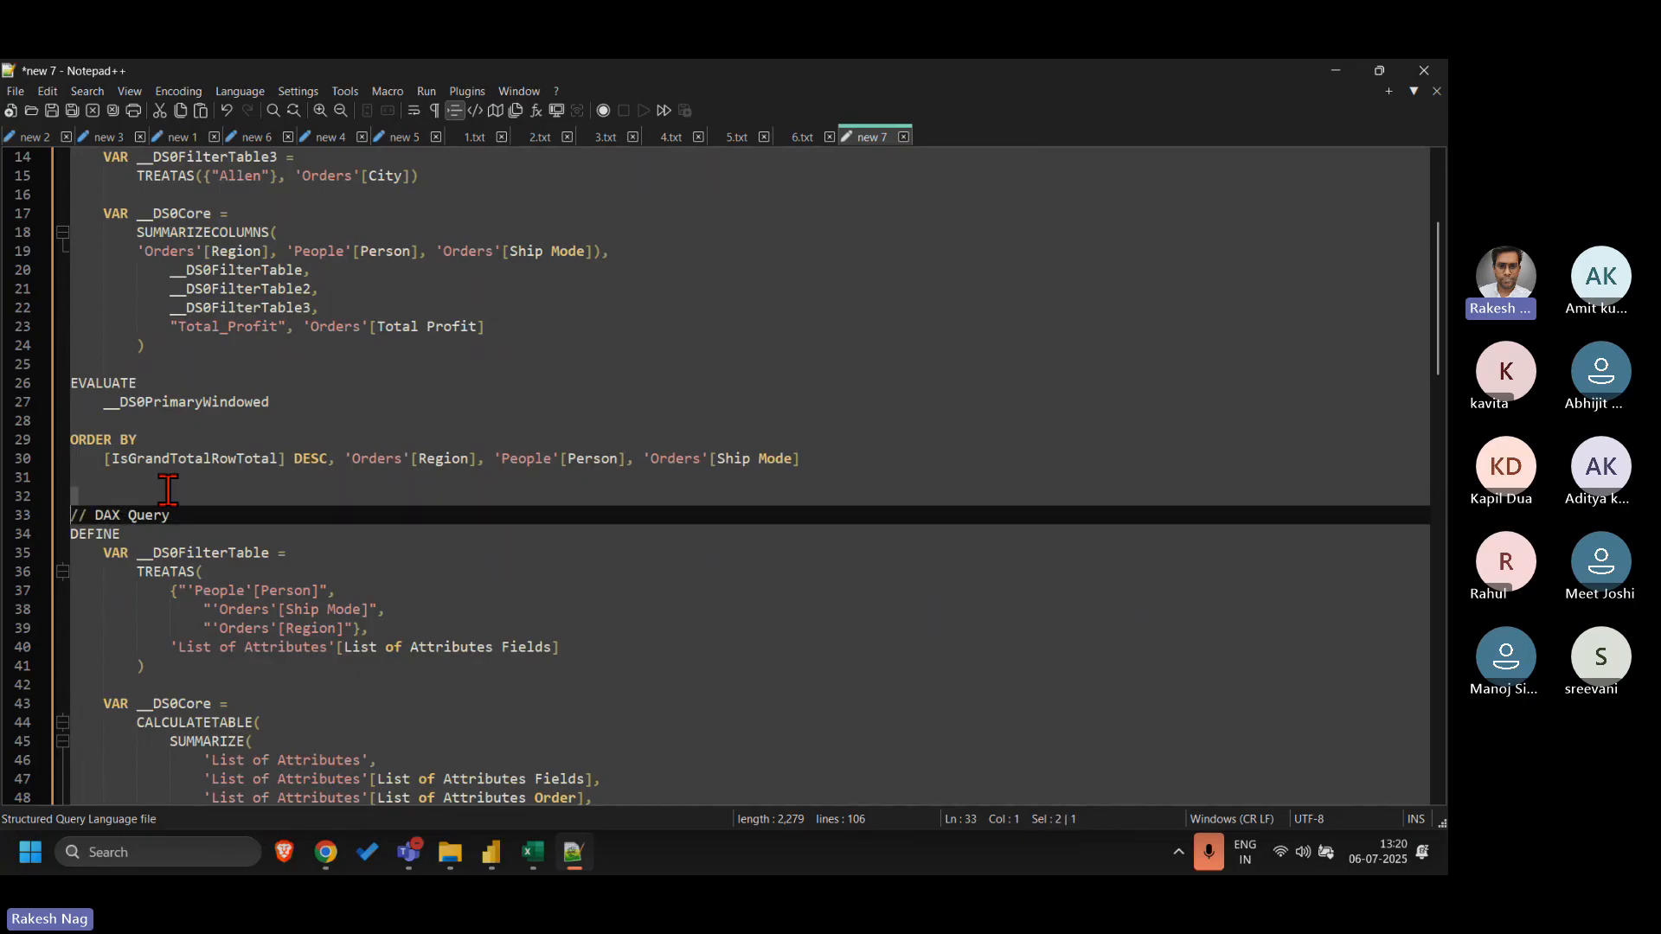
{"action": "key", "text": "shift+Down"}
{"action": "key", "text": "shift+Down"}
{"action": "key", "text": "shift+Down"}
{"action": "key", "text": "shift+Down"}
{"action": "key", "text": "shift+Down"}
{"action": "key", "text": "shift+Down"}
{"action": "key", "text": "shift+Down"}
{"action": "key", "text": "shift+Down"}
{"action": "key", "text": "shift+Down"}
{"action": "key", "text": "shift+Down"}
{"action": "key", "text": "shift+Down"}
{"action": "key", "text": "shift+Down"}
{"action": "key", "text": "shift+Down"}
{"action": "key", "text": "shift+Down"}
{"action": "key", "text": "shift+Down"}
{"action": "key", "text": "shift+Down"}
{"action": "key", "text": "shift+Down"}
{"action": "key", "text": "shift+Down"}
{"action": "key", "text": "shift+Down"}
{"action": "key", "text": "shift+Down"}
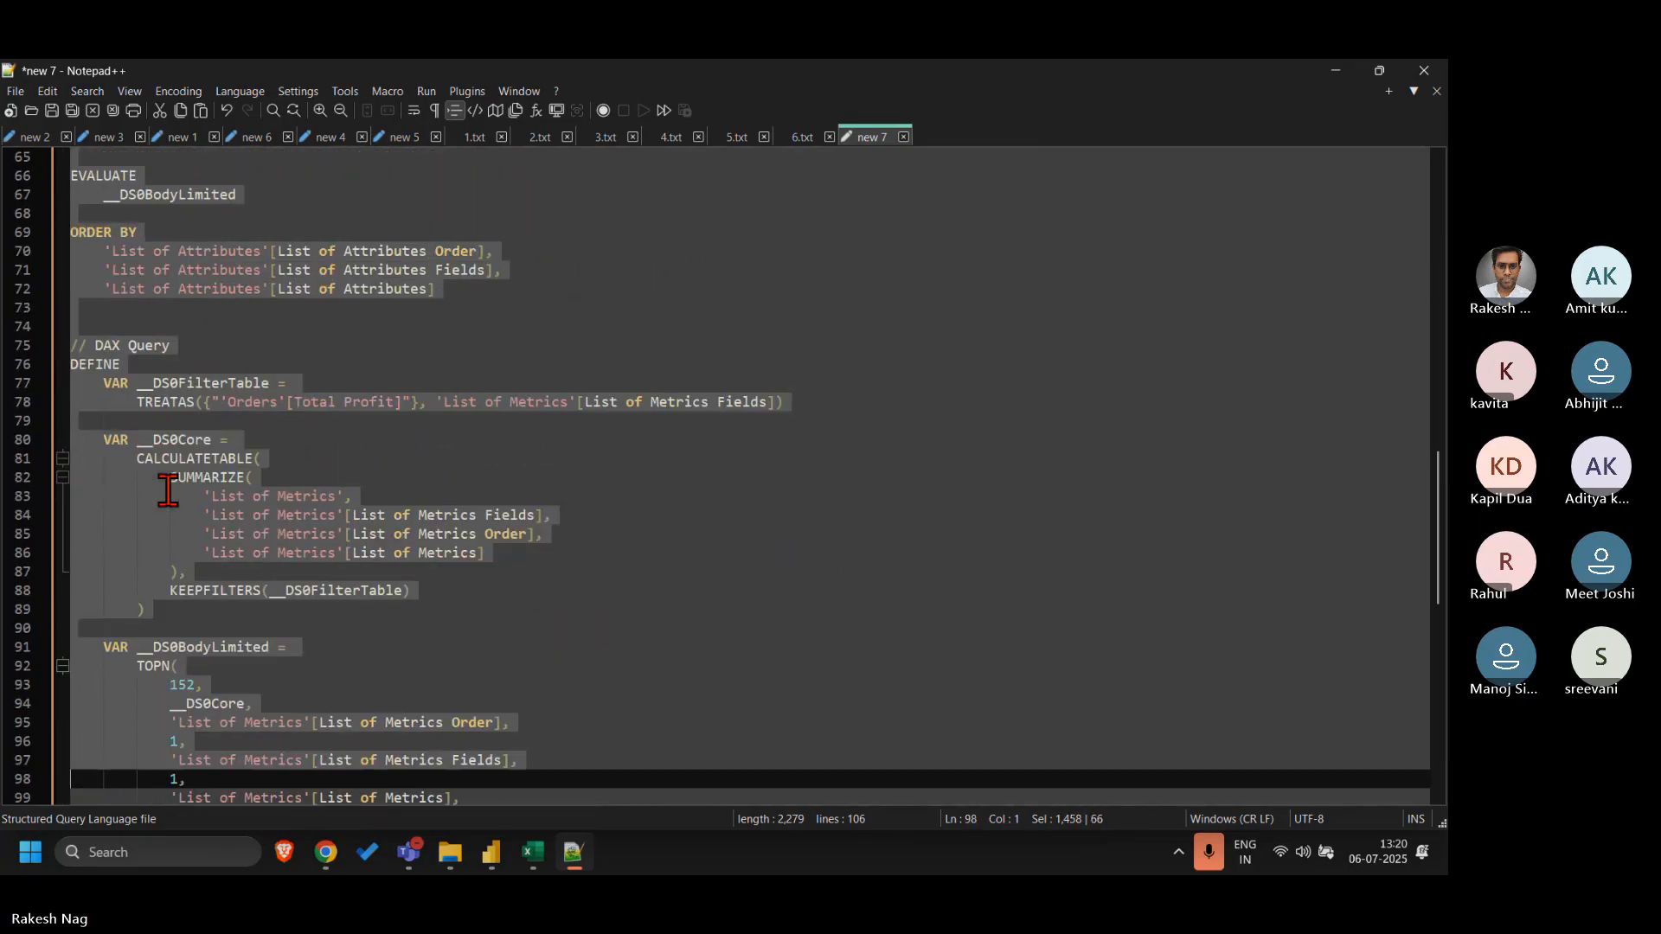
{"action": "key", "text": "Delete"}
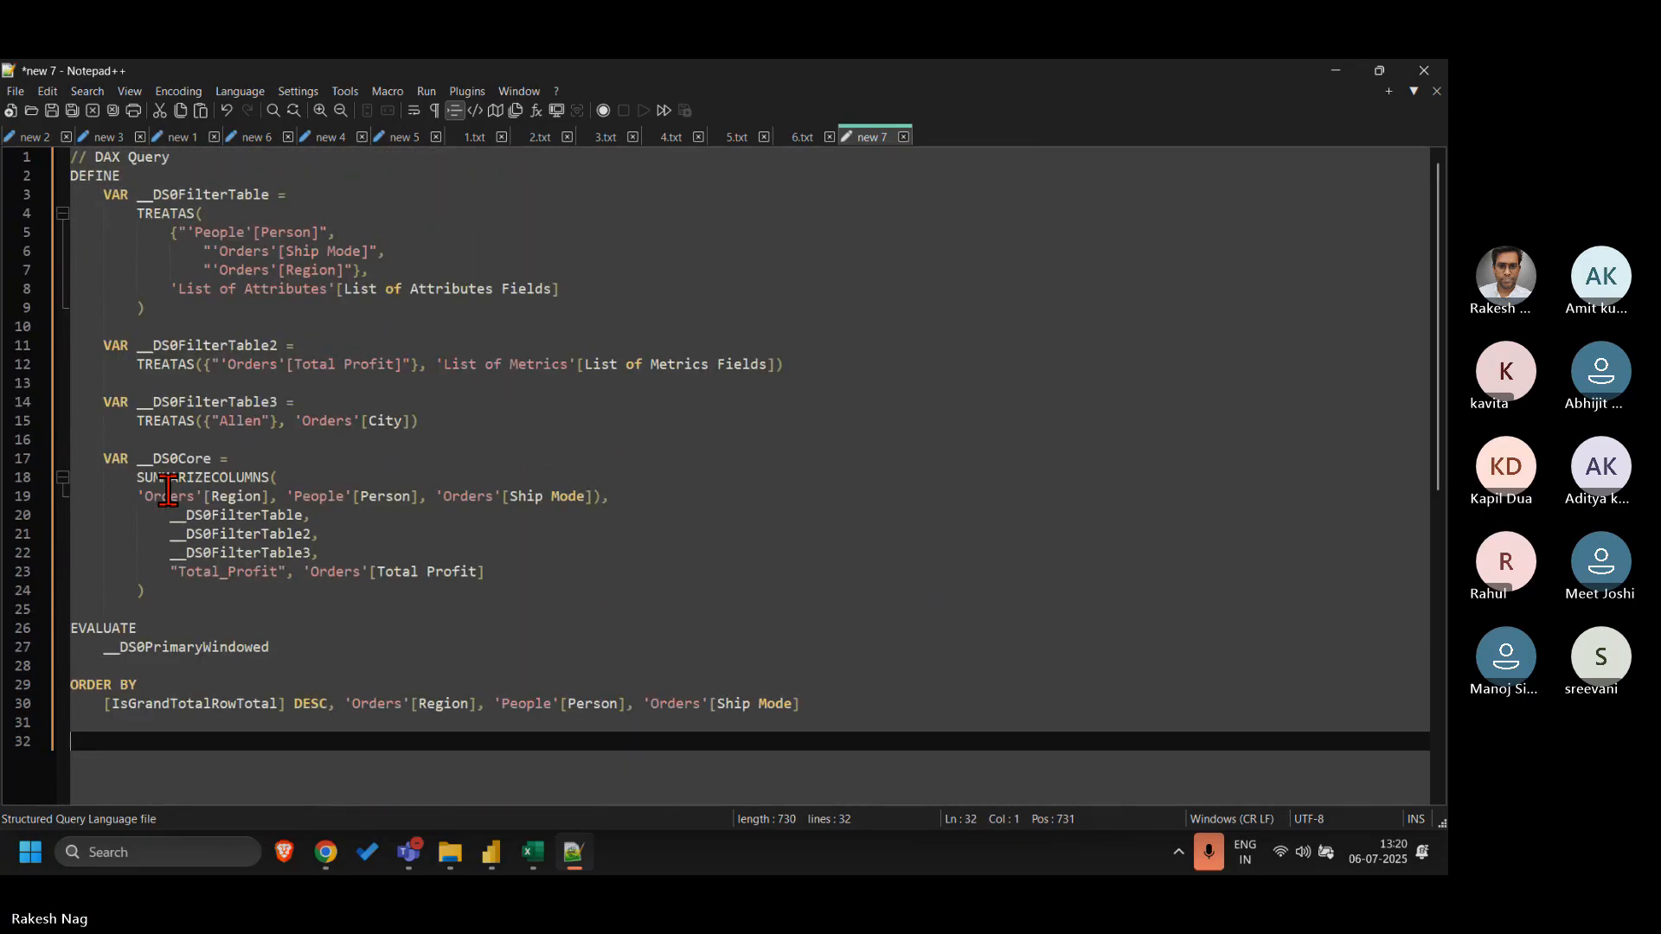
{"action": "key", "text": "BackSpace"}
{"action": "key", "text": "BackSpace"}
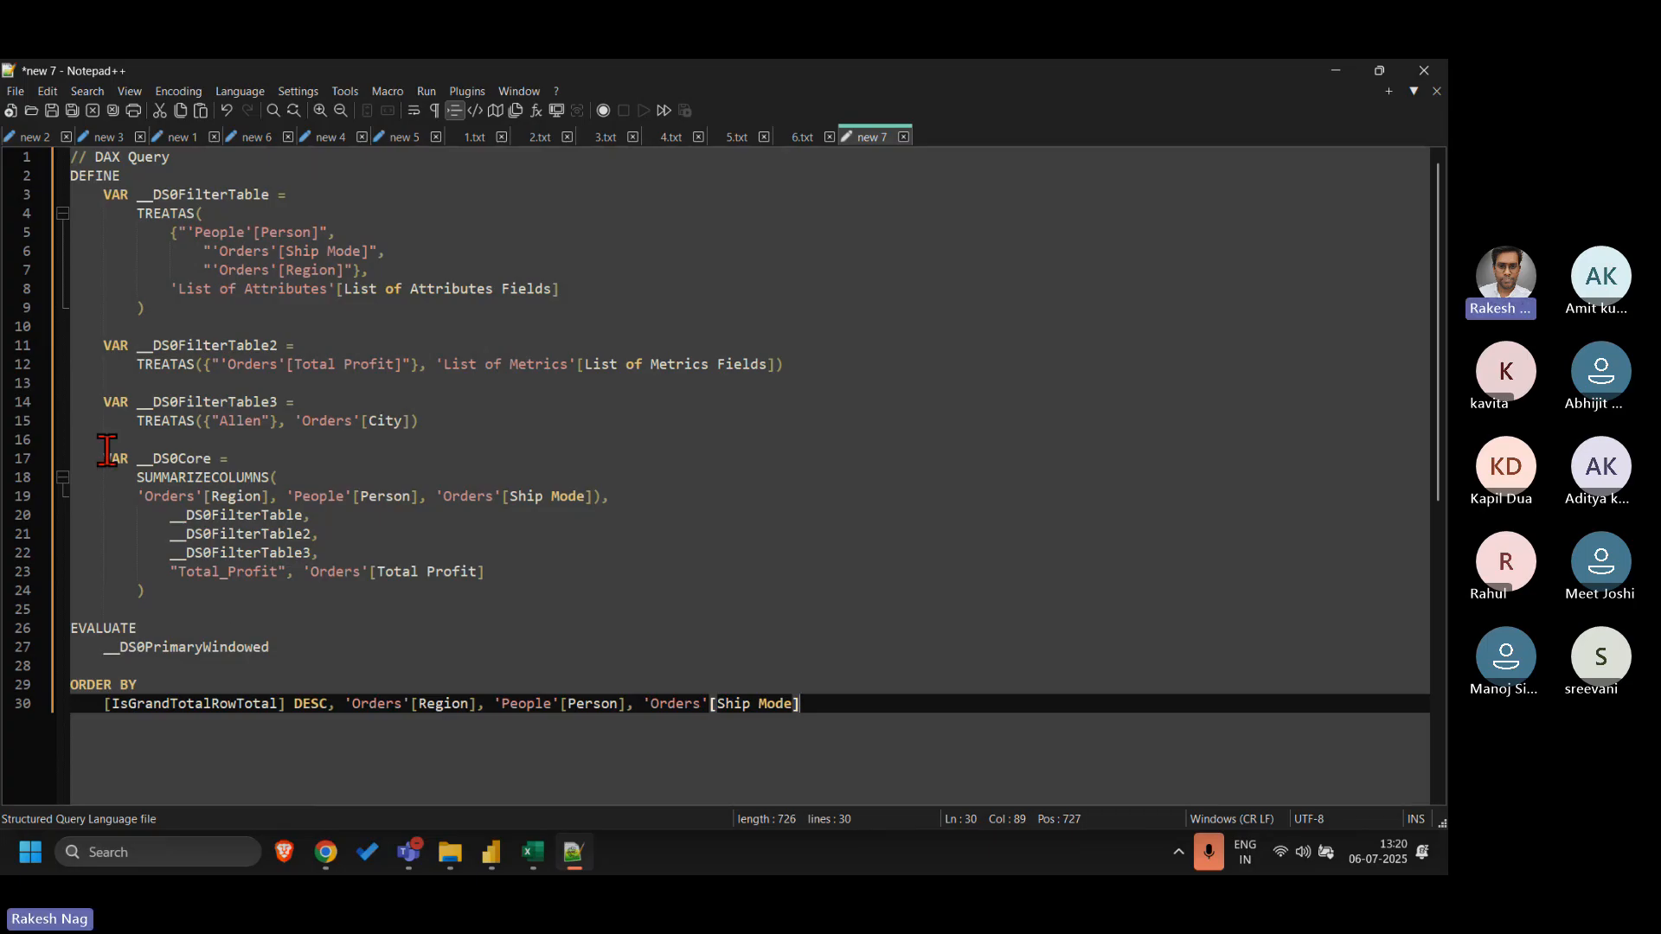
- Make the EVALUATE statement return __DS0Core instead of __DS0PrimaryWindowed
{"action": "double_click", "coordinate": [192, 461]}
{"action": "key", "text": "ctrl+c"}
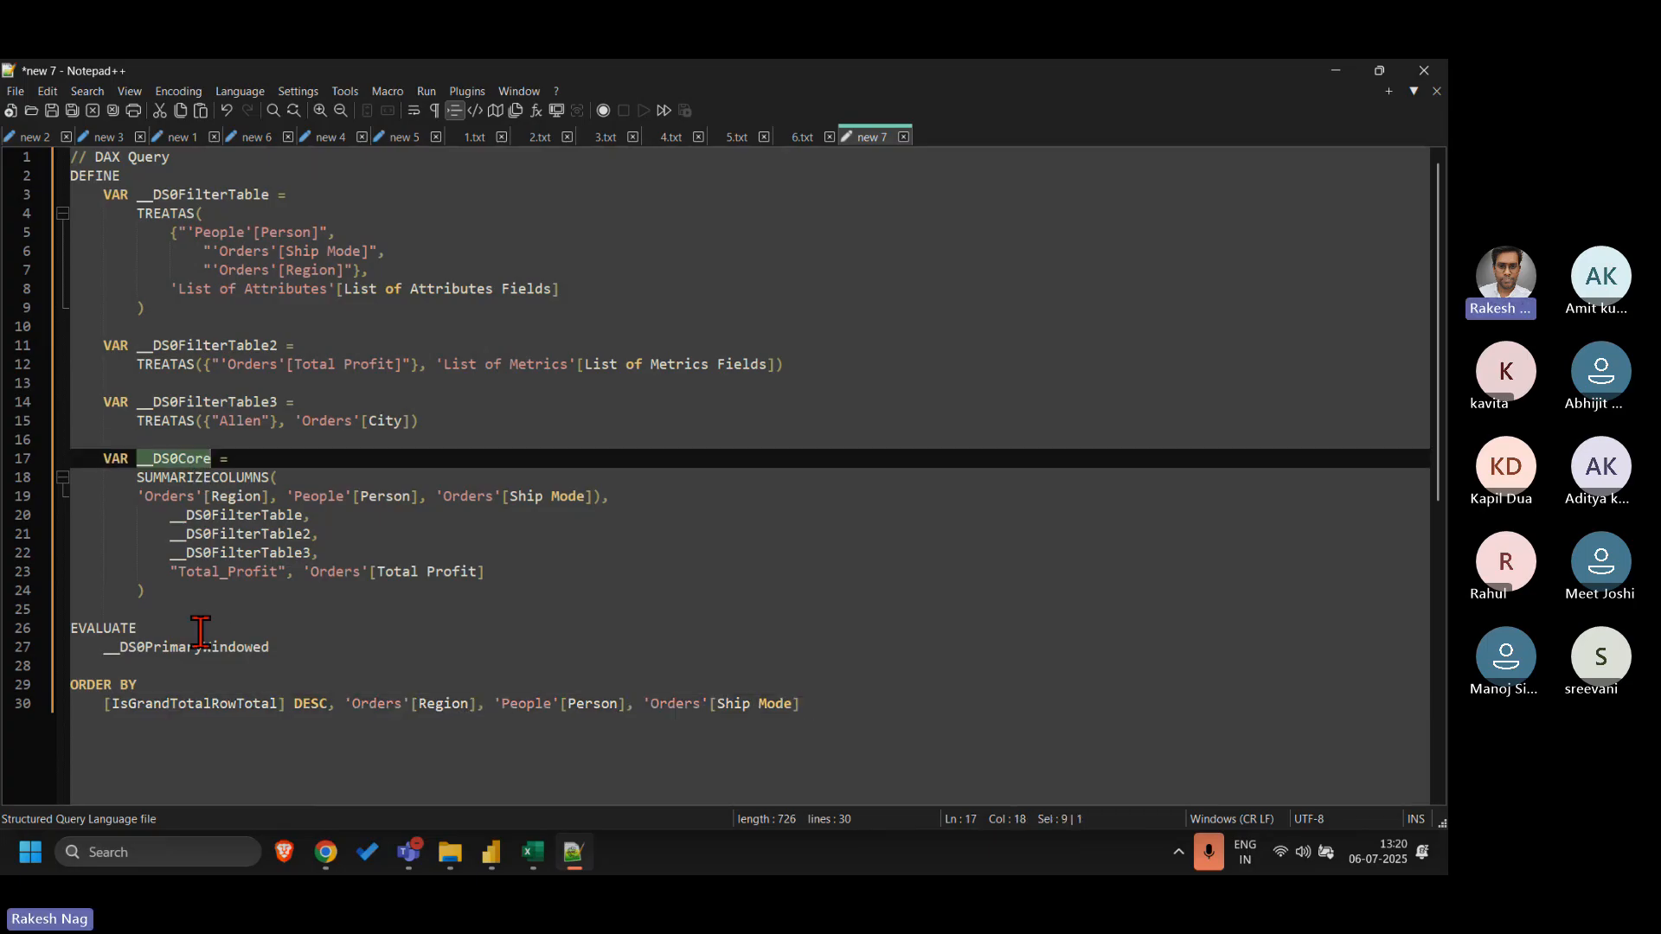
{"action": "double_click", "coordinate": [156, 649]}
{"action": "key", "text": "ctrl+v"}
- Delete the ORDER BY clause that follows the EVALUATE statement
{"action": "key", "text": "shift+Down"}
{"action": "key", "text": "shift+Down"}
{"action": "key", "text": "shift+Down"}
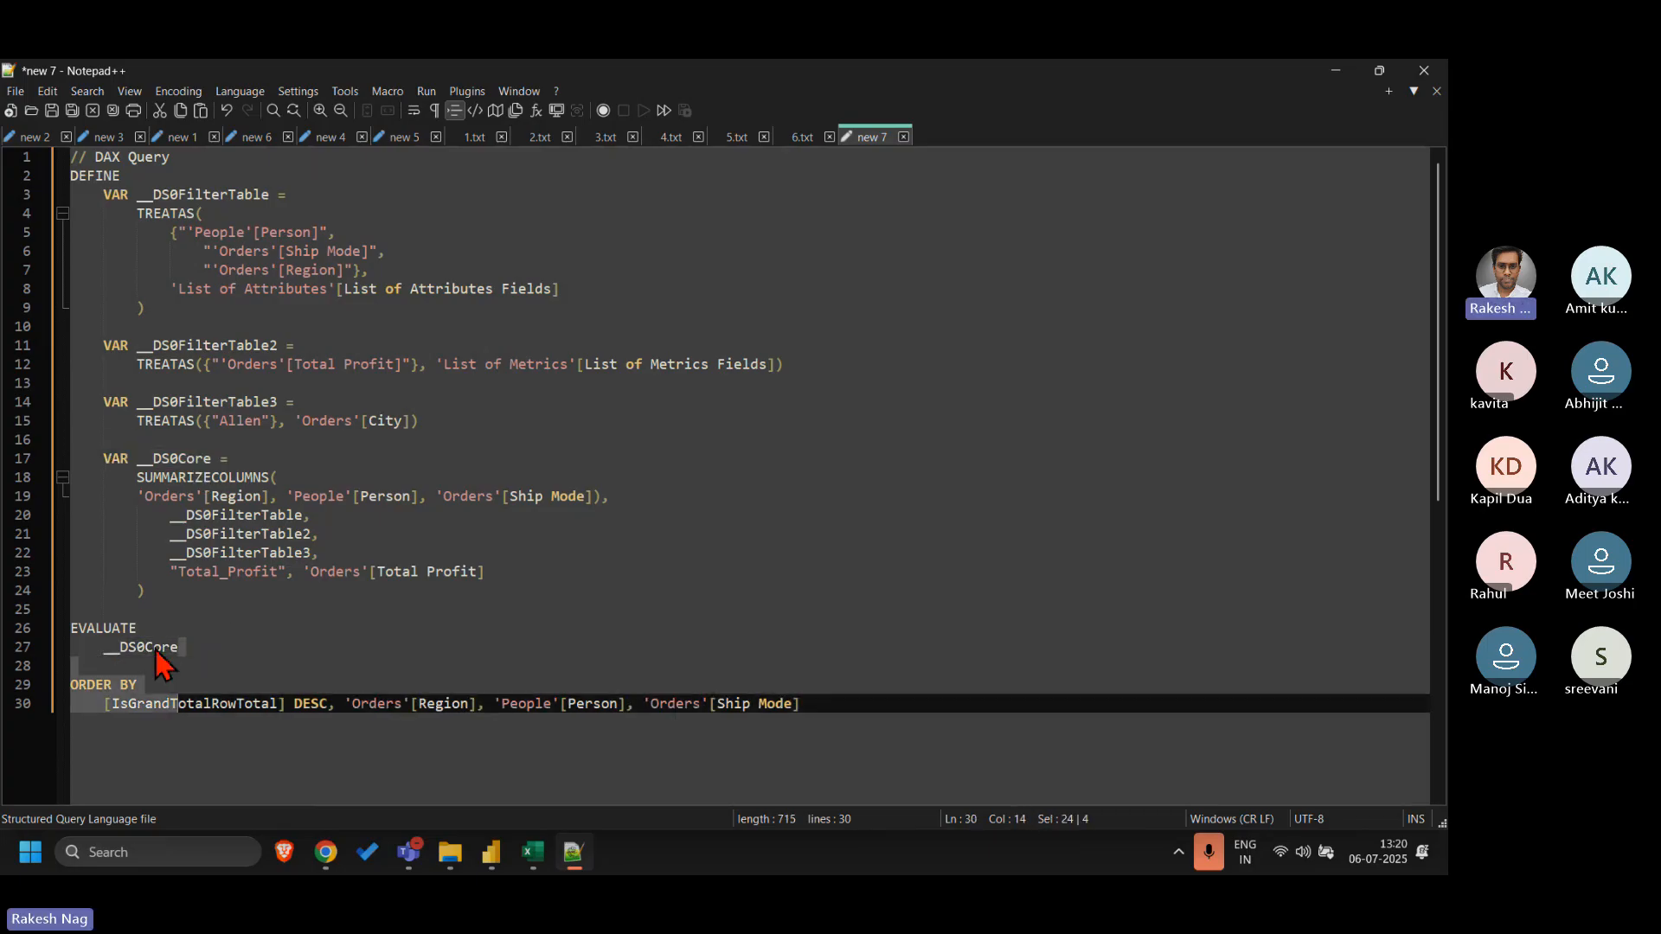
{"action": "key", "text": "shift+End"}
{"action": "key", "text": "Delete"}
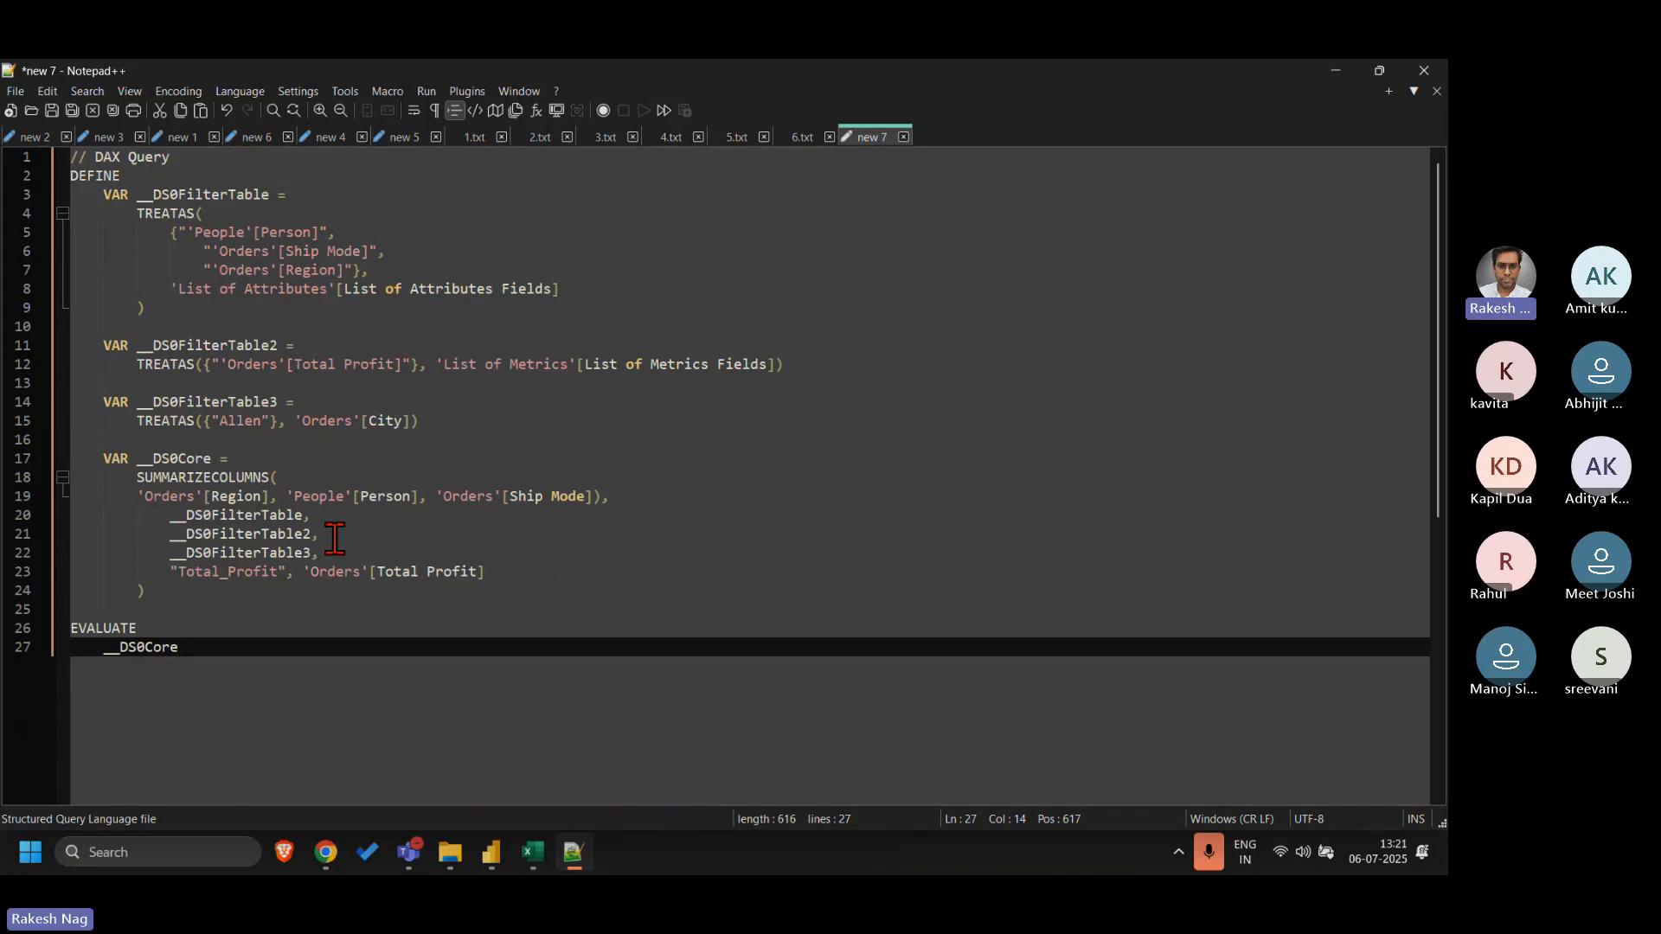
- Delete the __DS0FilterTable variable for the attributes and its reference inside SUMMARIZECOLUMNS
{"action": "double_click", "coordinate": [281, 517]}
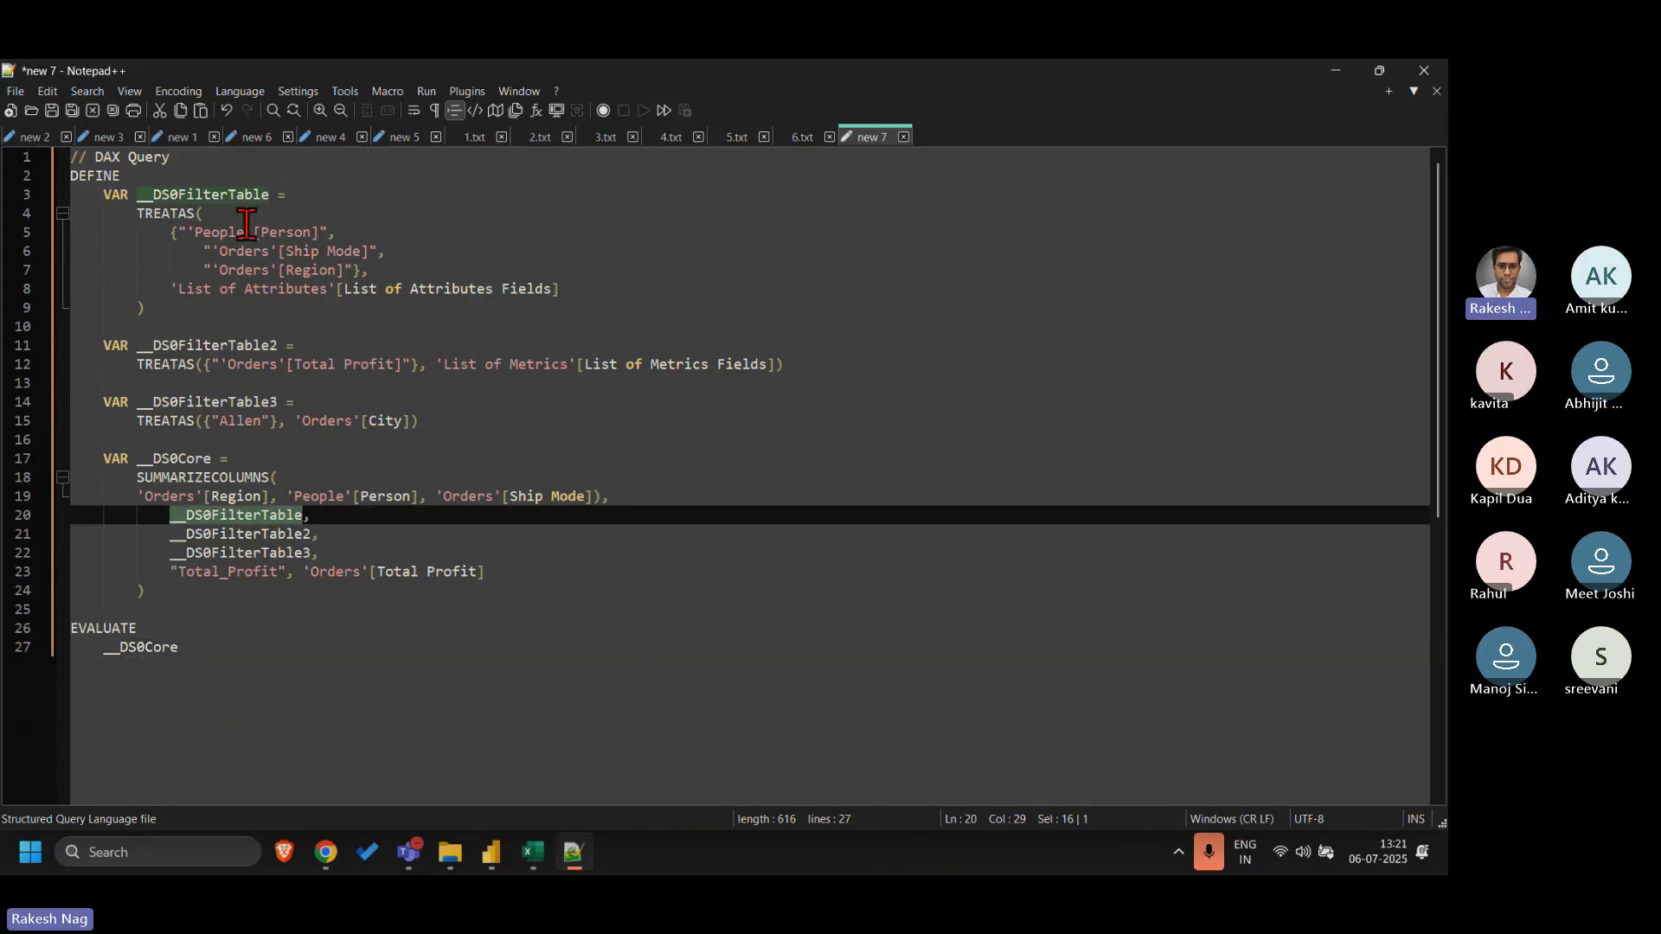
{"action": "left_click_drag", "start_coordinate": [150, 308], "coordinate": [49, 198]}
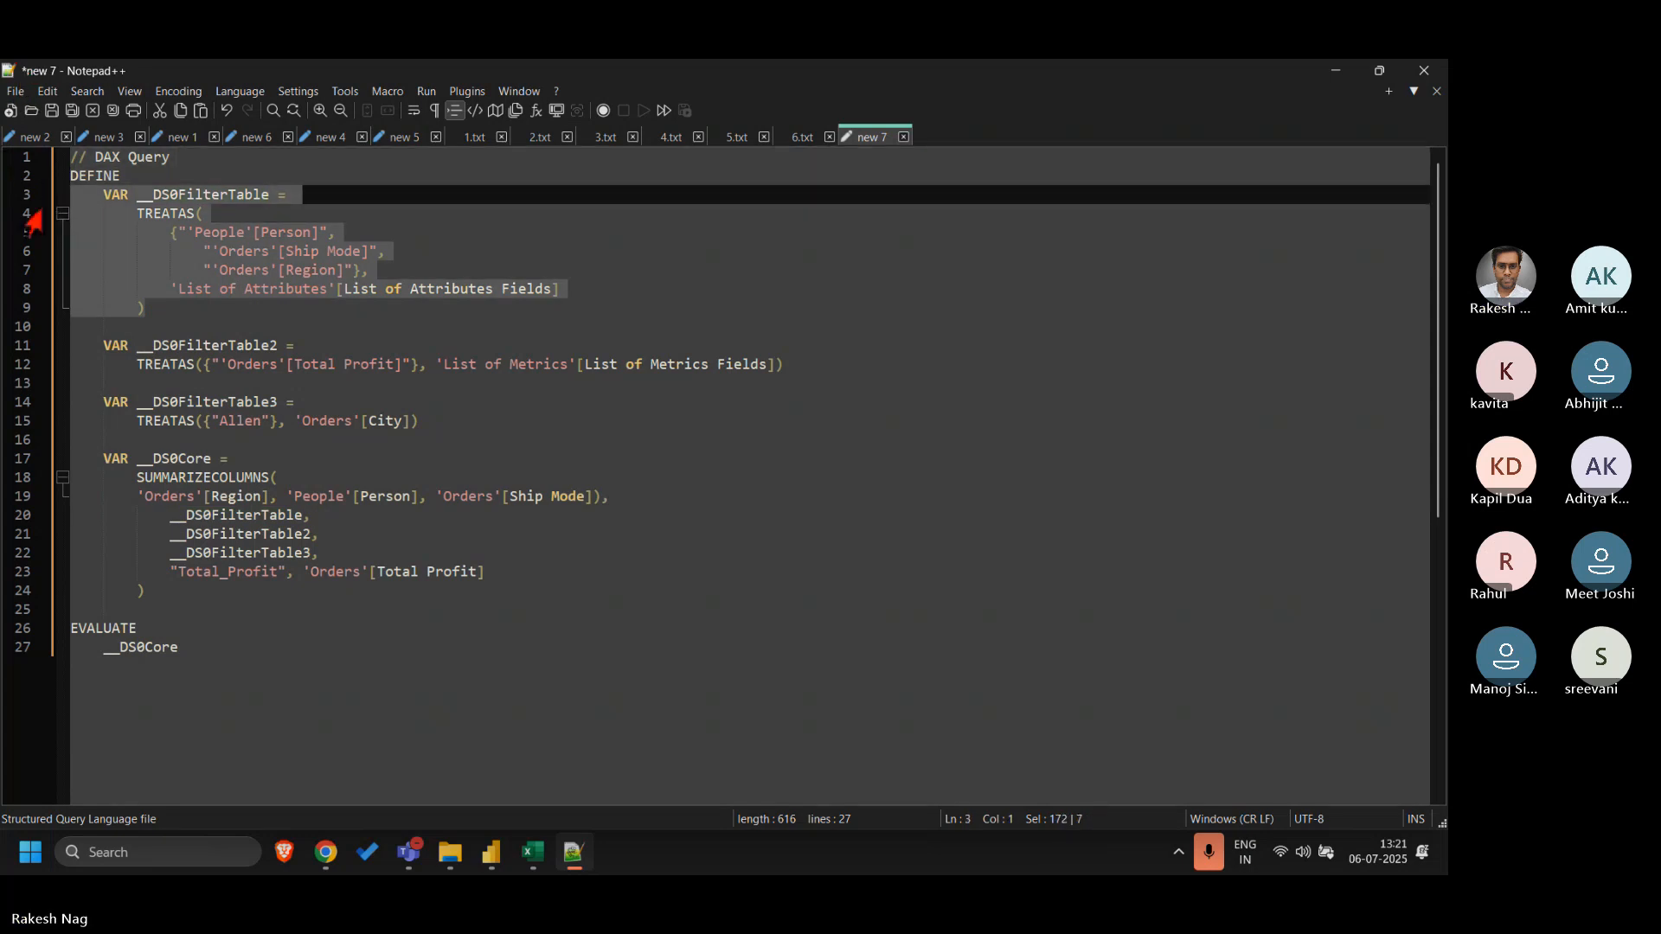
{"action": "key", "text": "Delete"}
{"action": "double_click", "coordinate": [271, 428]}
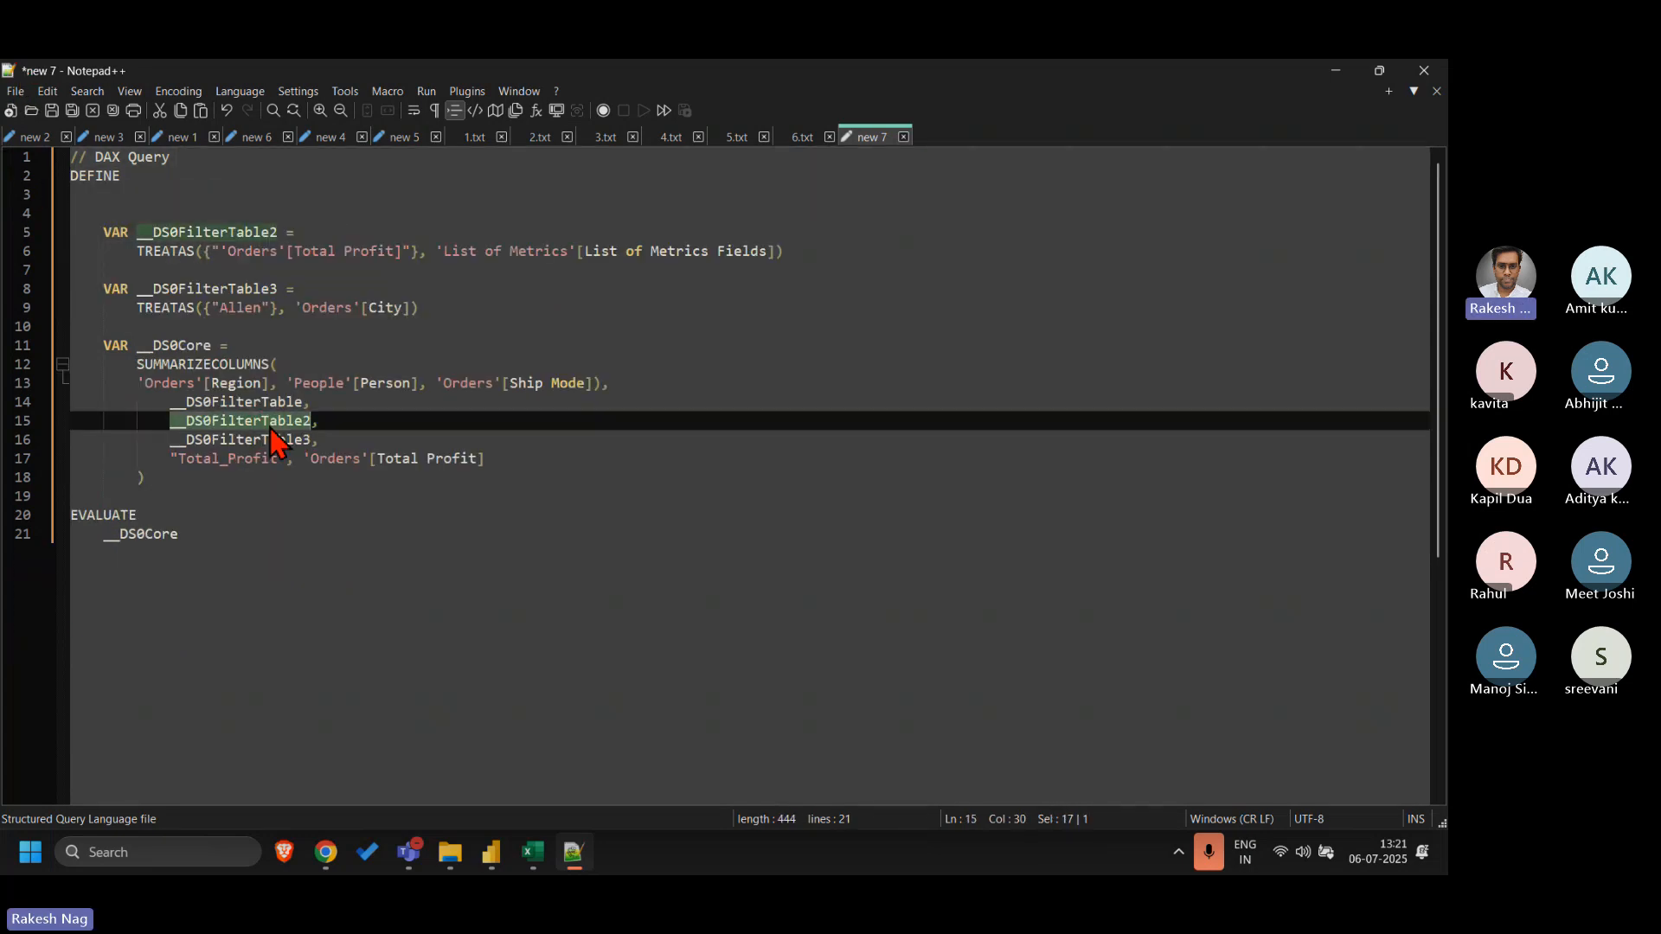
{"action": "double_click", "coordinate": [283, 400]}
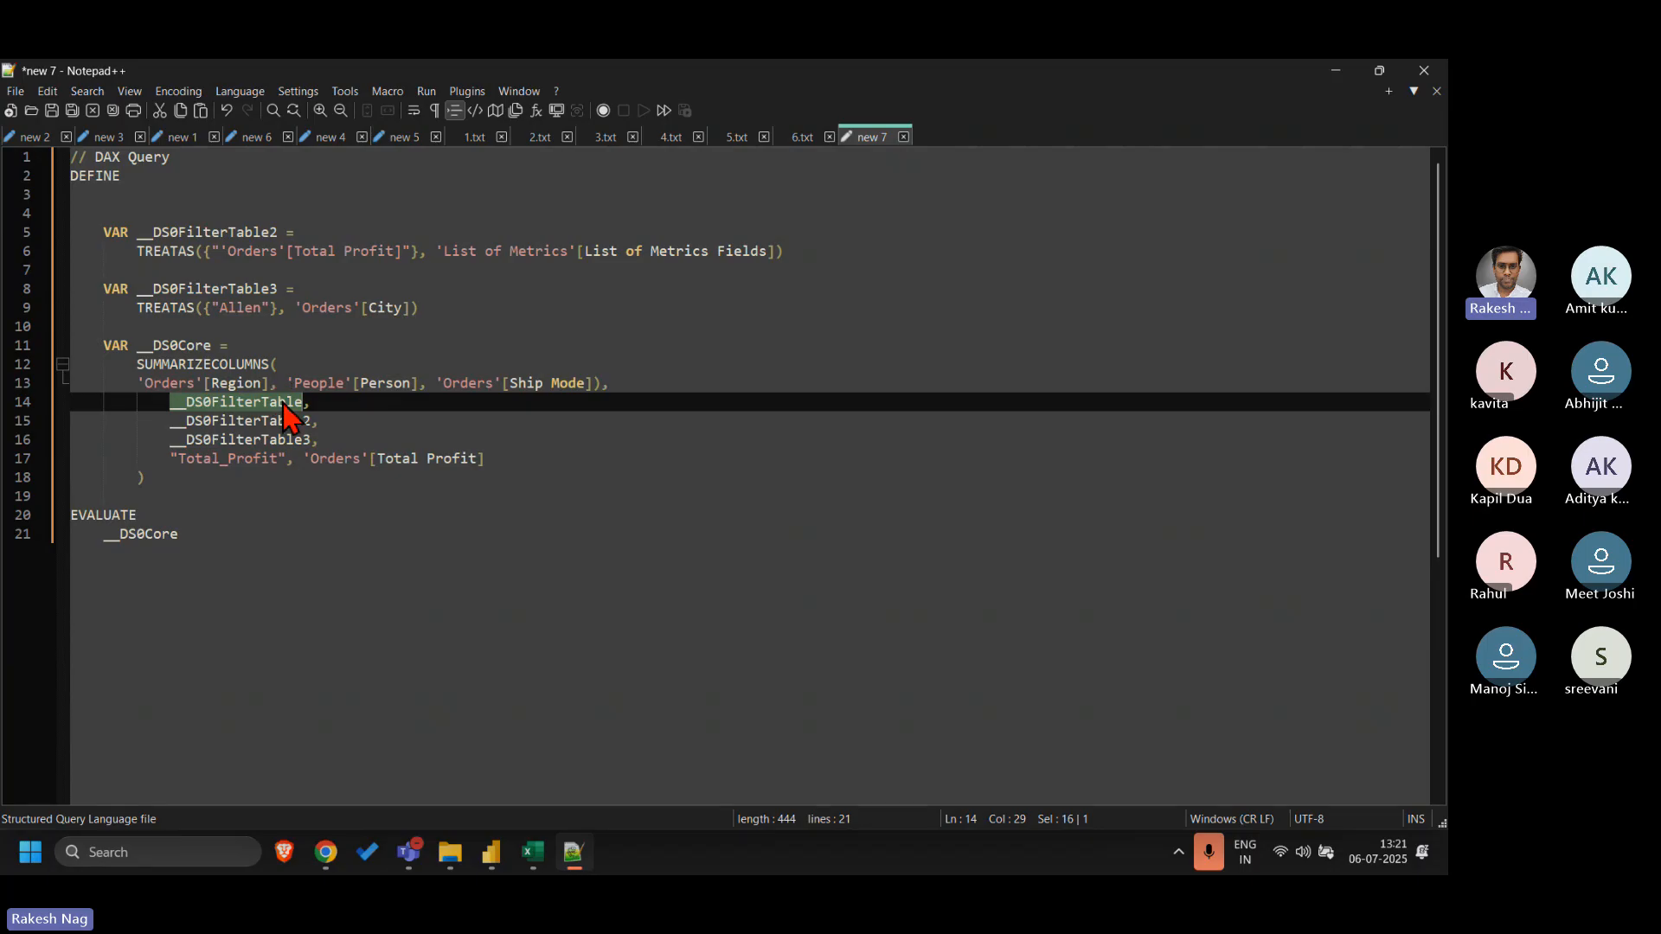
{"action": "key", "text": "Delete"}
- Delete the __DS0FilterTable2 variable for the metrics and its reference inside SUMMARIZECOLUMNS
{"action": "double_click", "coordinate": [289, 421]}
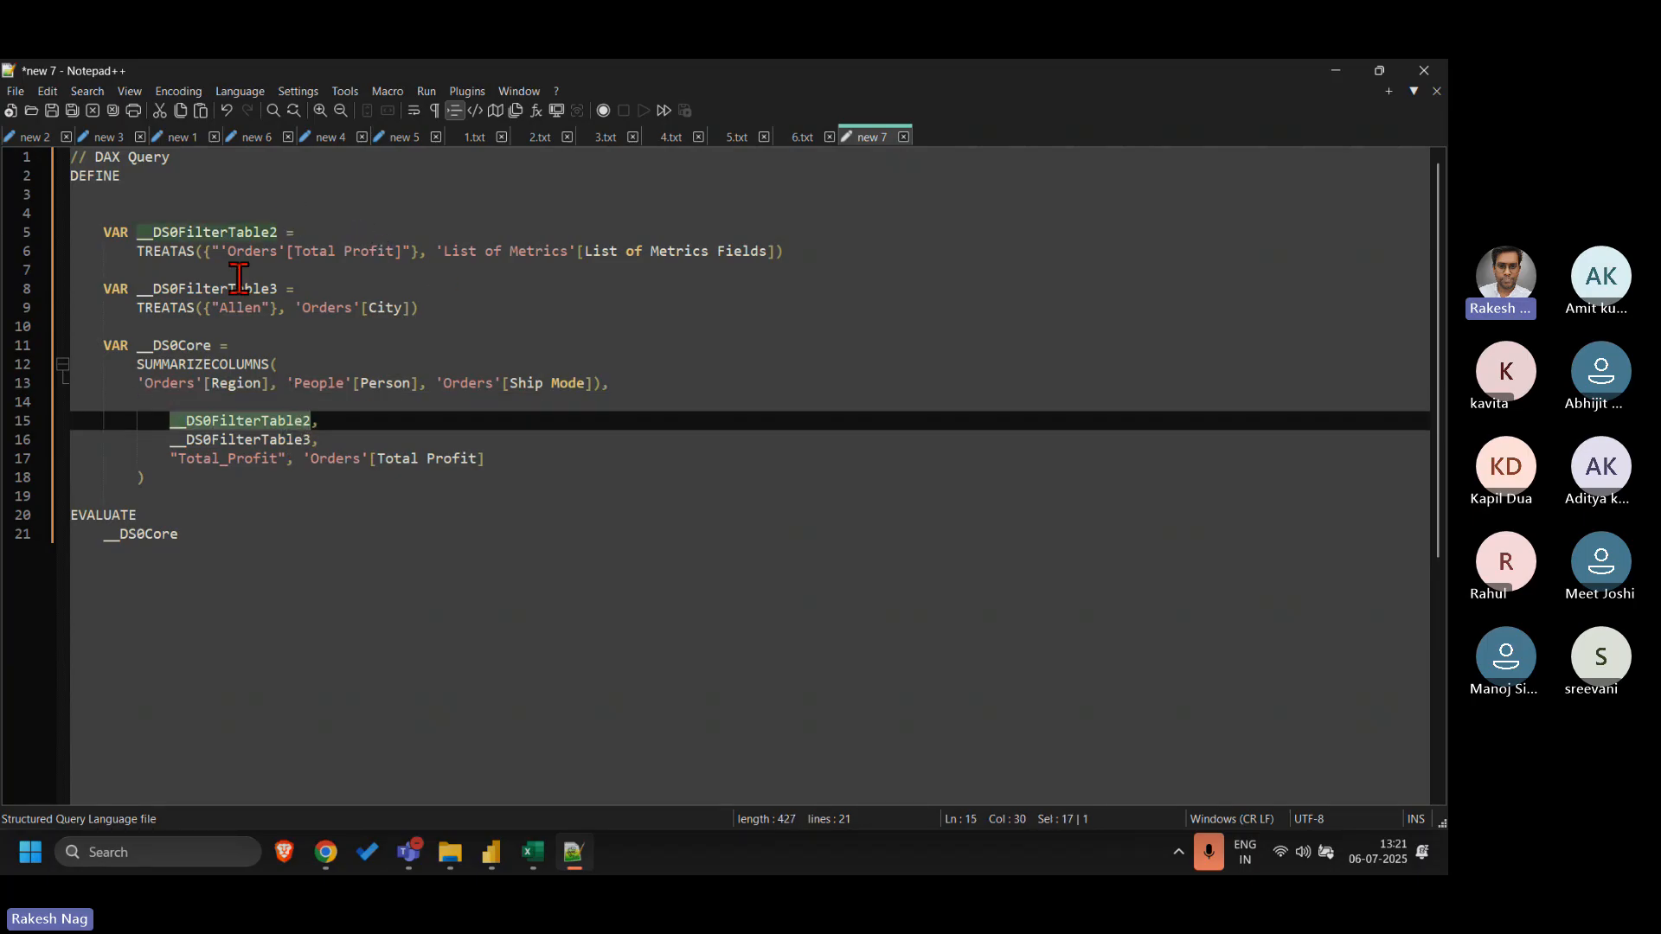
{"action": "left_click_drag", "start_coordinate": [231, 271], "coordinate": [5, 201]}
{"action": "key", "text": "Delete"}
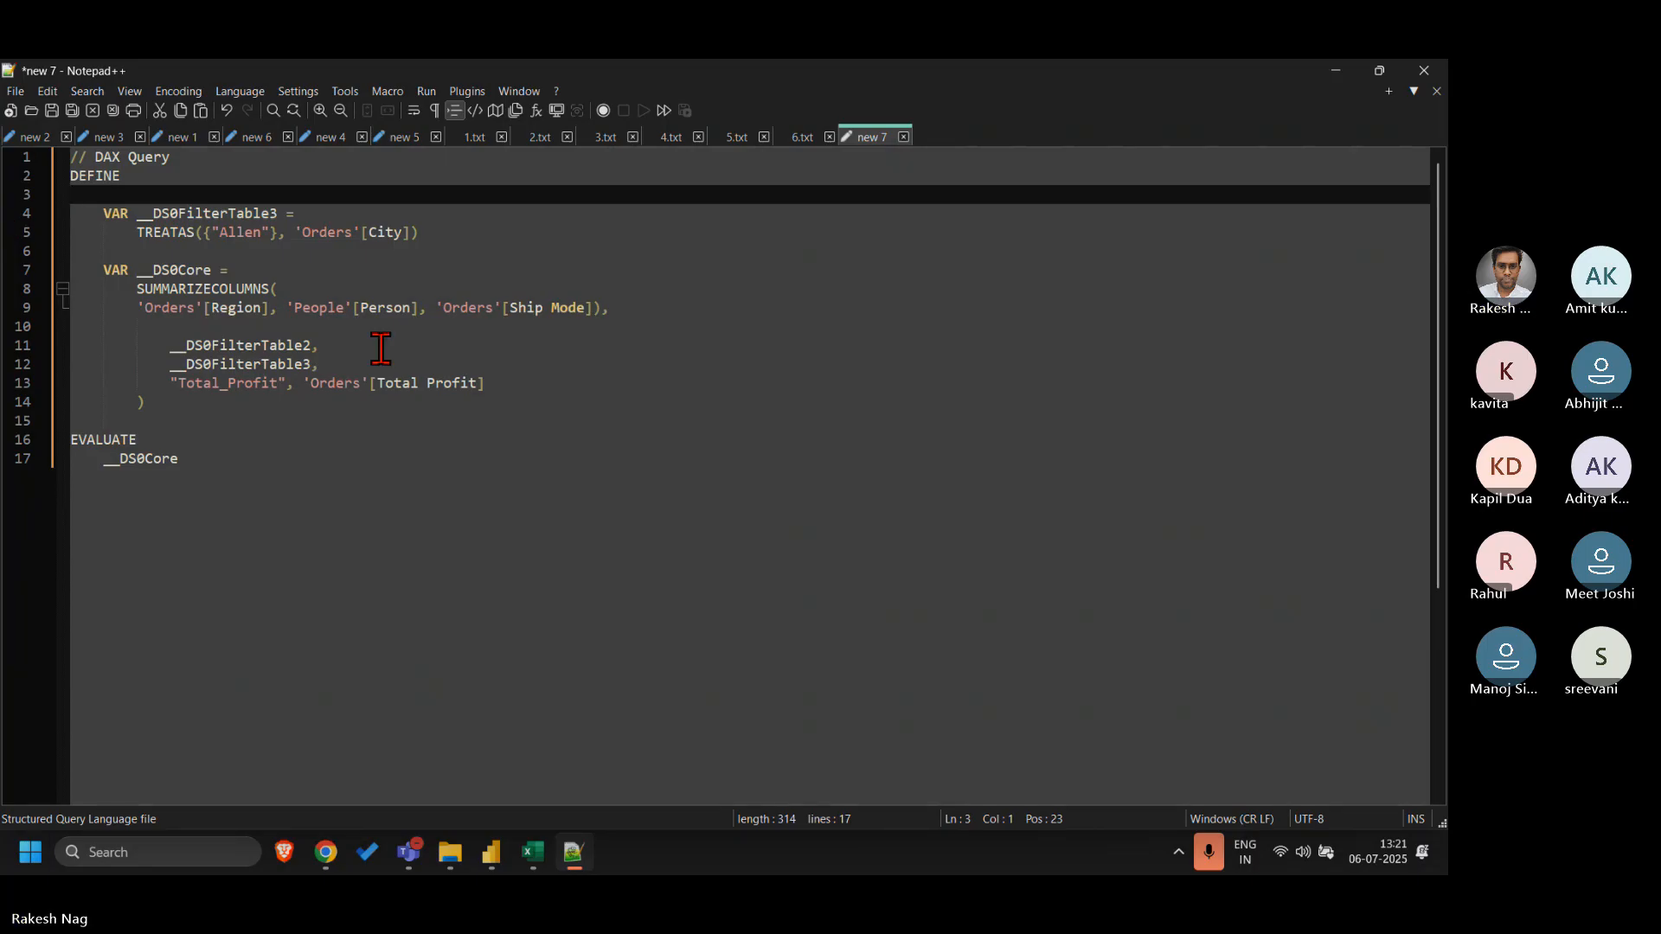
{"action": "double_click", "coordinate": [296, 346]}
{"action": "key", "text": "Delete"}
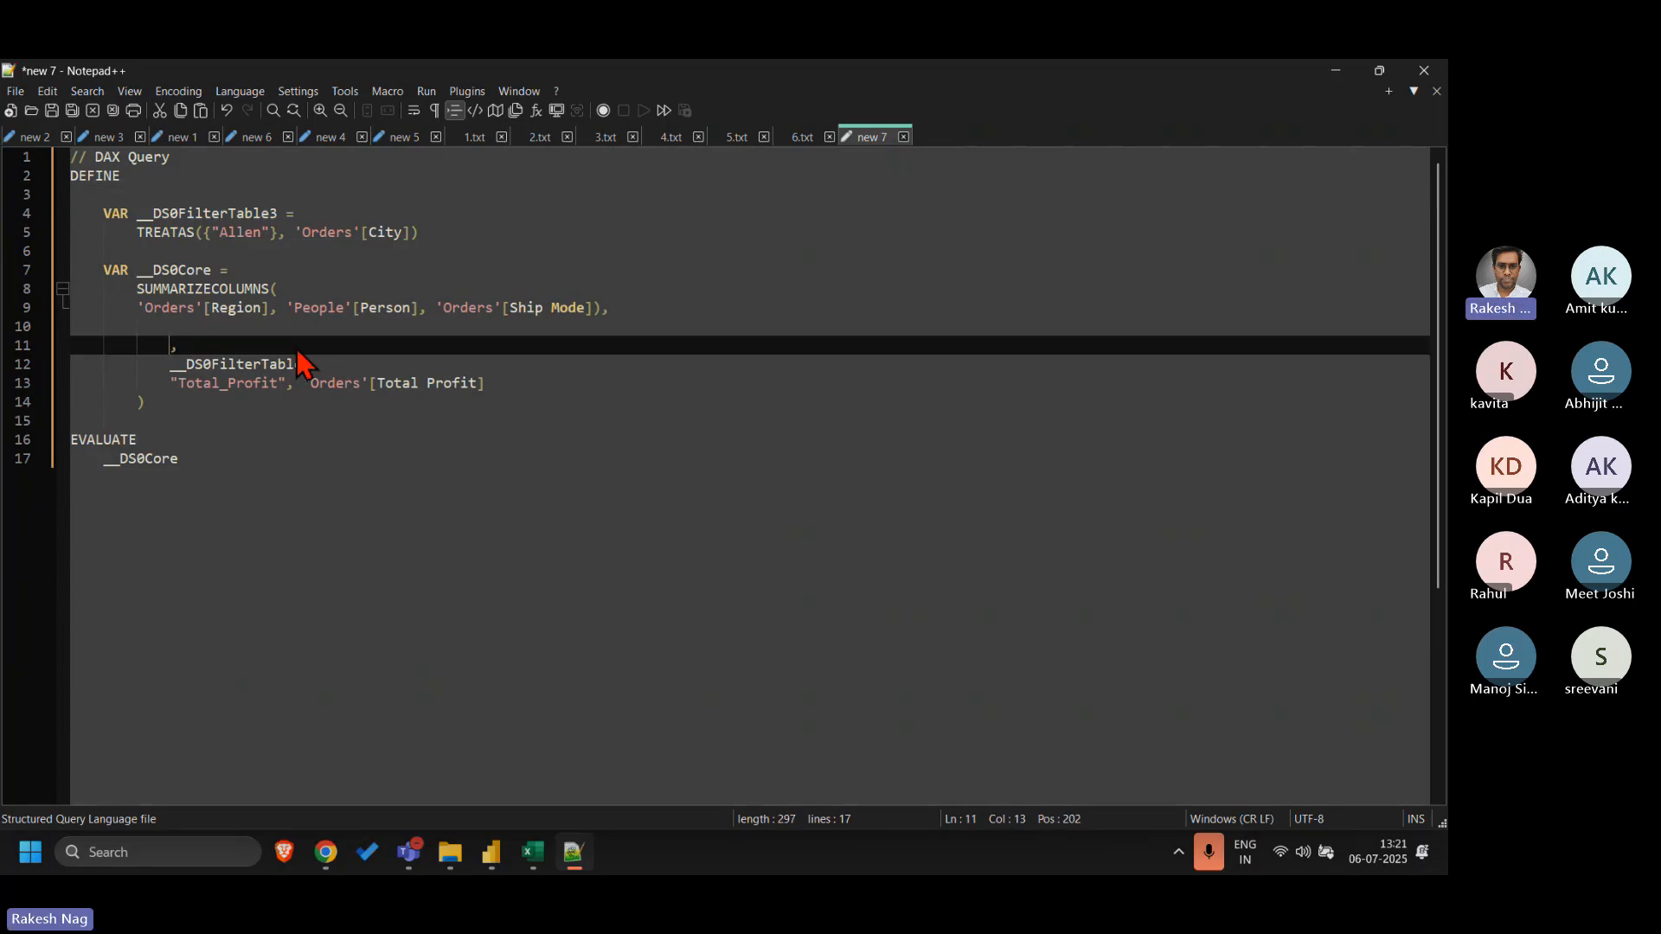
- Put the TREATAS expression on the same line as VAR __DS0FilterTable3 and remove the blank line below DEFINE
{"action": "double_click", "coordinate": [289, 363]}
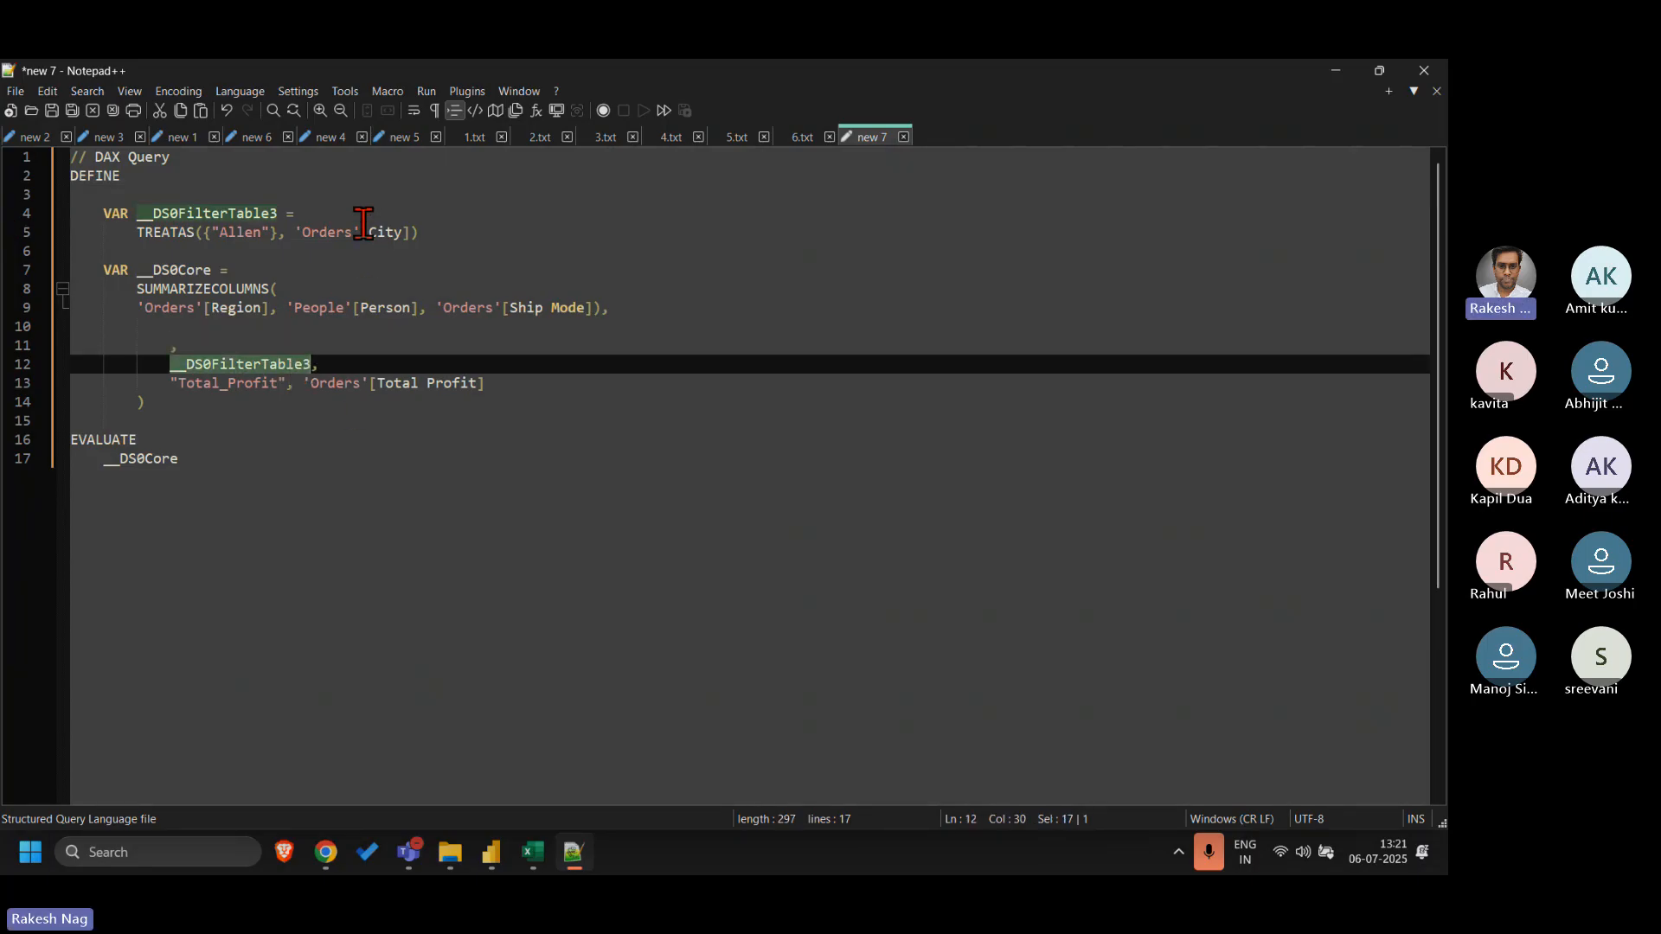
{"action": "left_click", "coordinate": [361, 218]}
{"action": "key", "text": "Delete"}
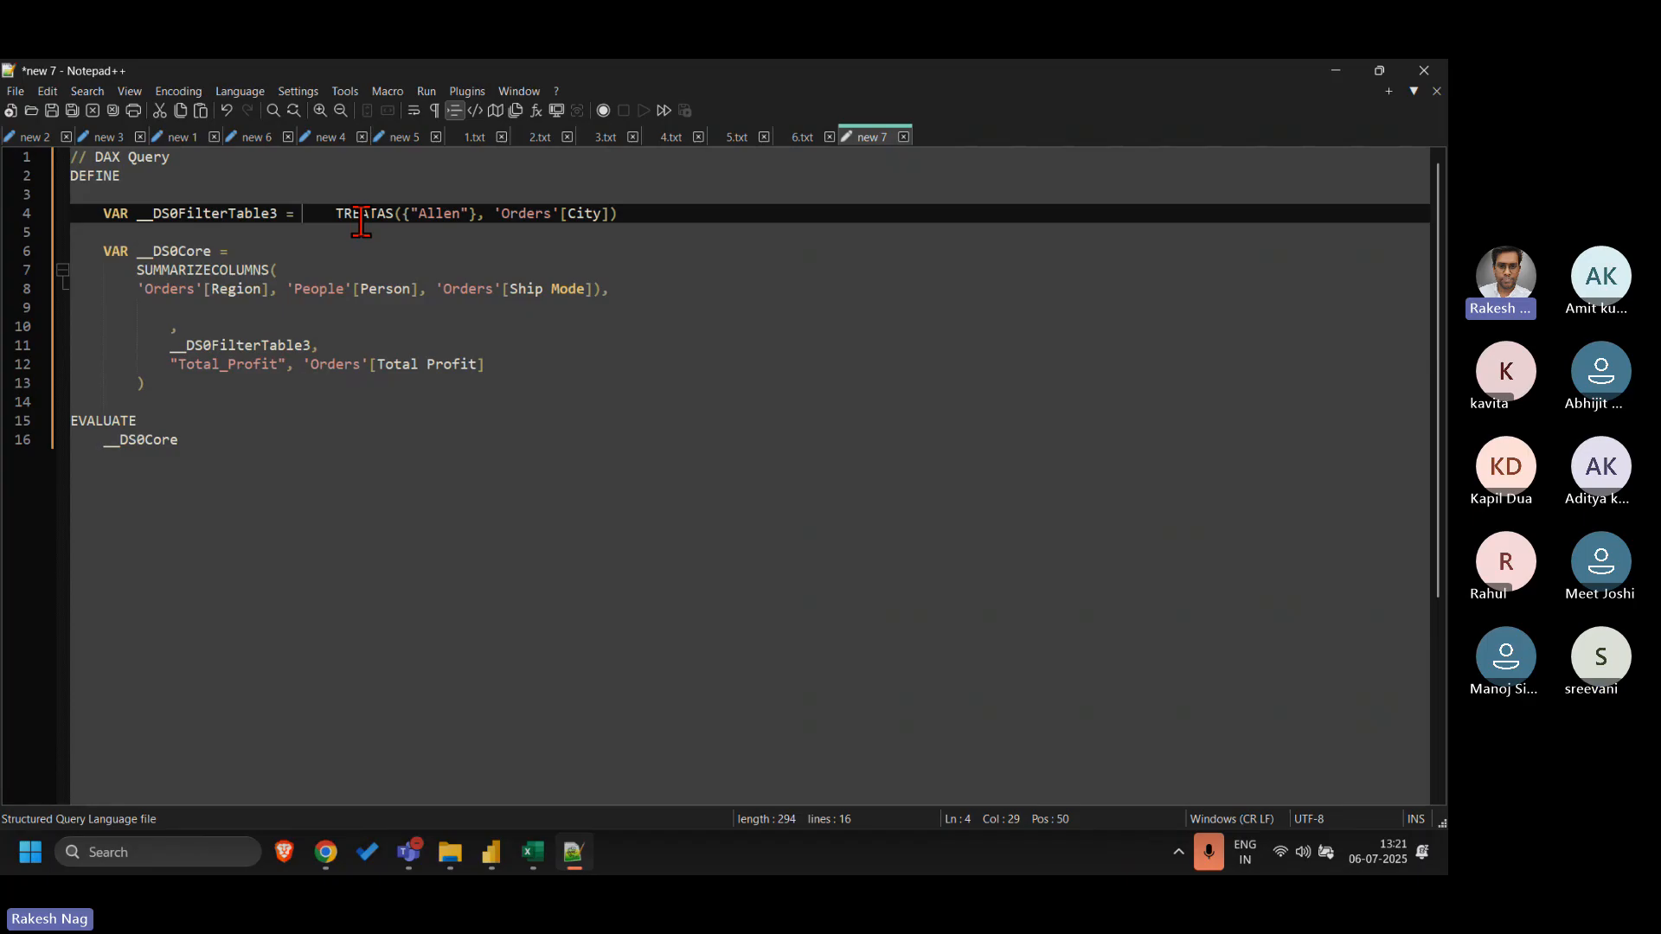
{"action": "key", "text": "Delete"}
{"action": "key", "text": "Delete"}
{"action": "left_click", "coordinate": [350, 195]}
{"action": "key", "text": "BackSpace"}
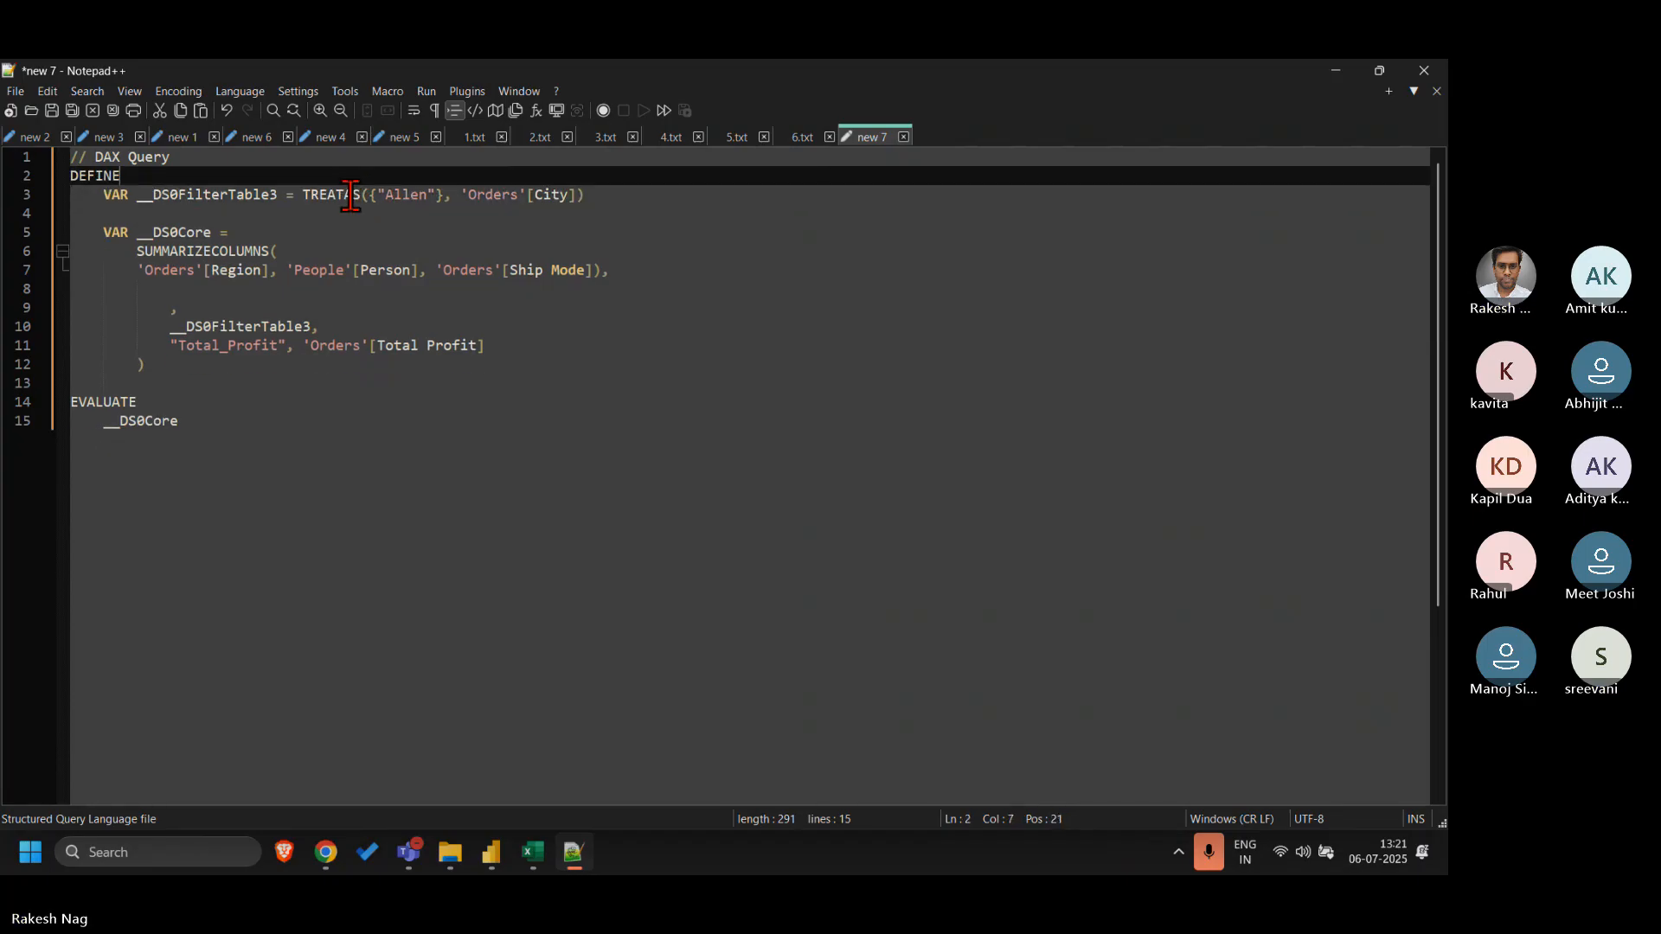
- Remove the stray comma and empty lines between the grouping columns and __DS0FilterTable3 in SUMMARIZECOLUMNS
{"action": "left_click", "coordinate": [252, 313]}
{"action": "key", "text": "BackSpace"}
{"action": "key", "text": "BackSpace"}
{"action": "key", "text": "BackSpace"}
{"action": "key", "text": "BackSpace"}
{"action": "key", "text": "BackSpace"}
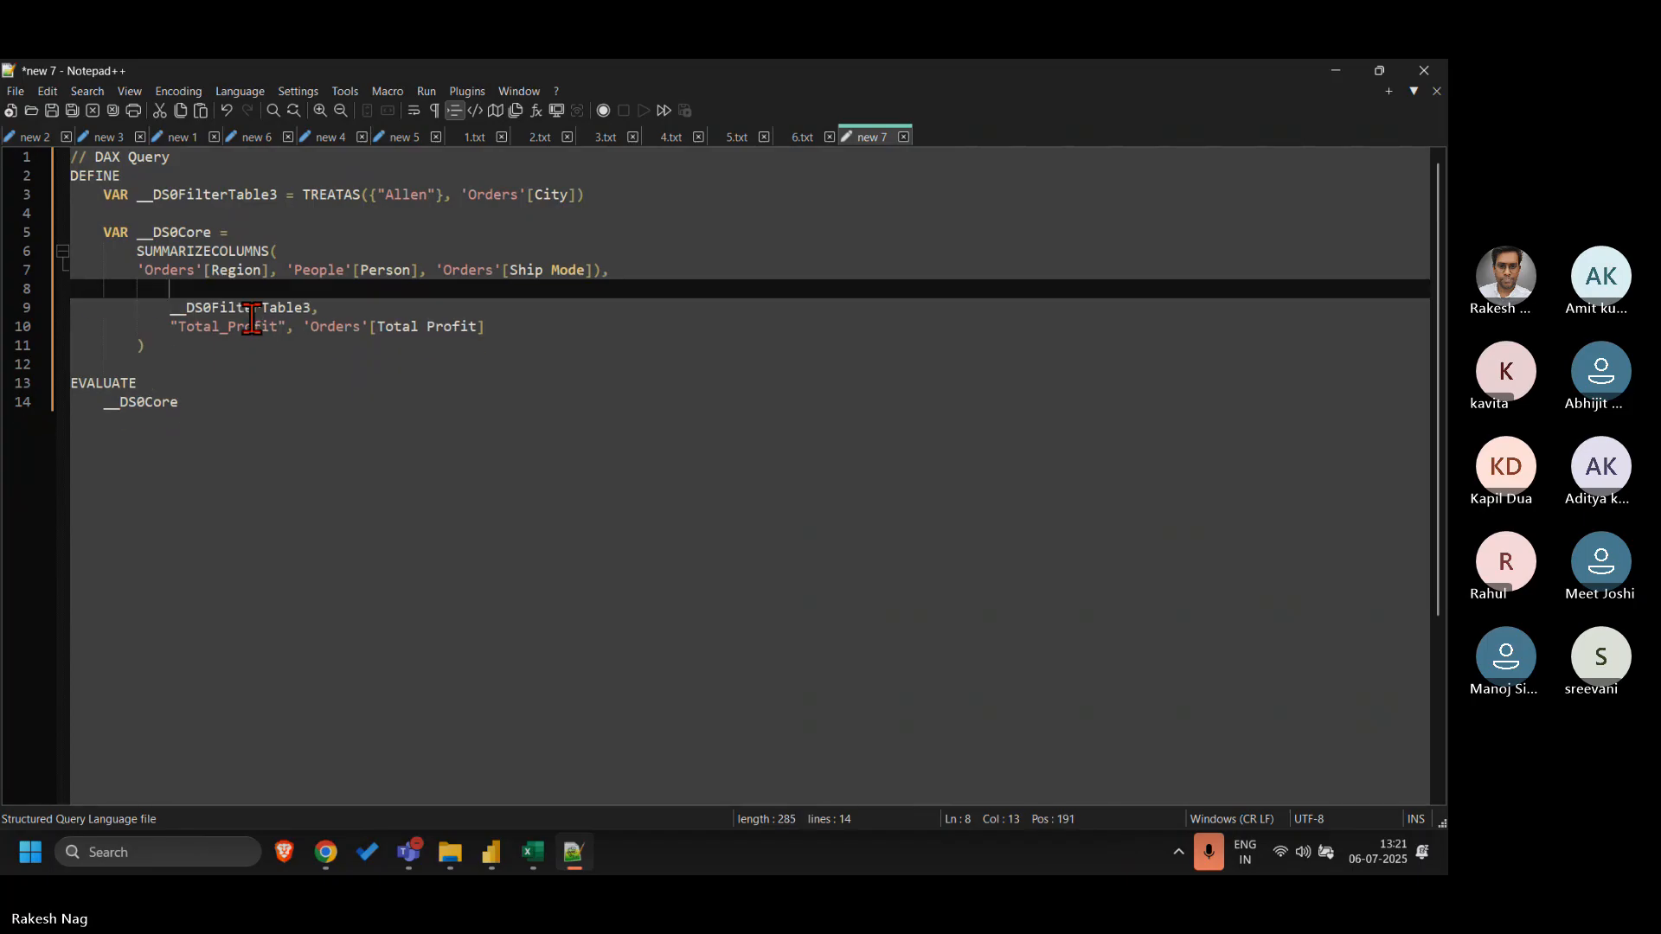
{"action": "left_click", "coordinate": [637, 269]}
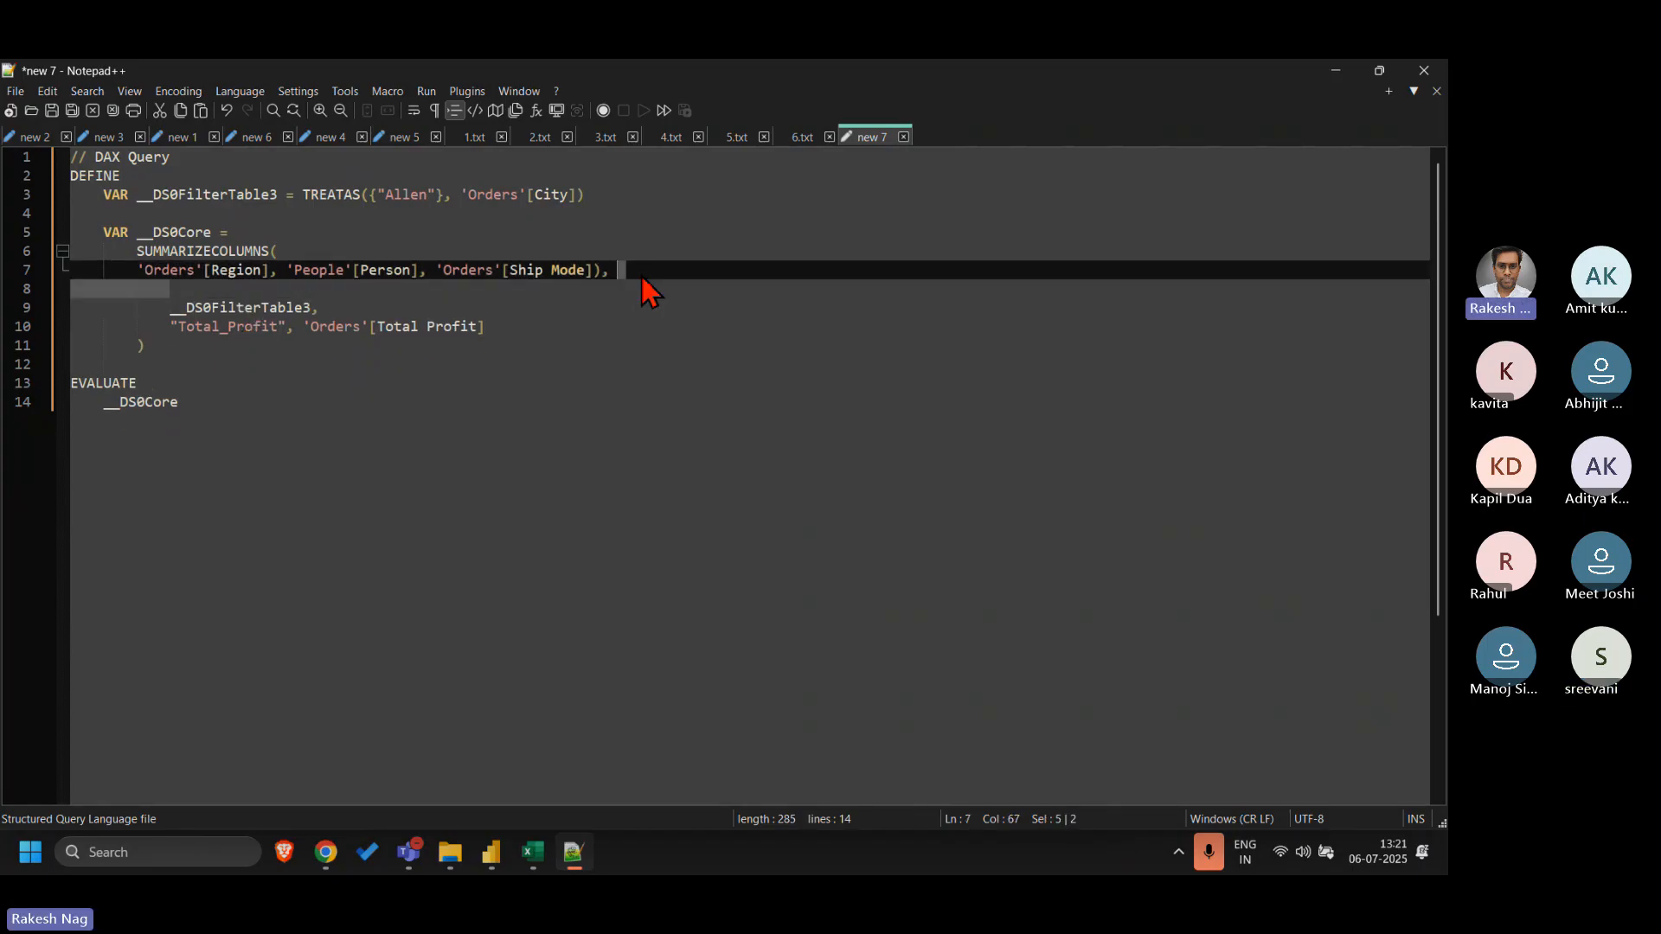
{"action": "key", "text": "Delete"}
{"action": "key", "text": "Delete"}
{"action": "key", "text": "Delete"}
{"action": "key", "text": "Delete"}
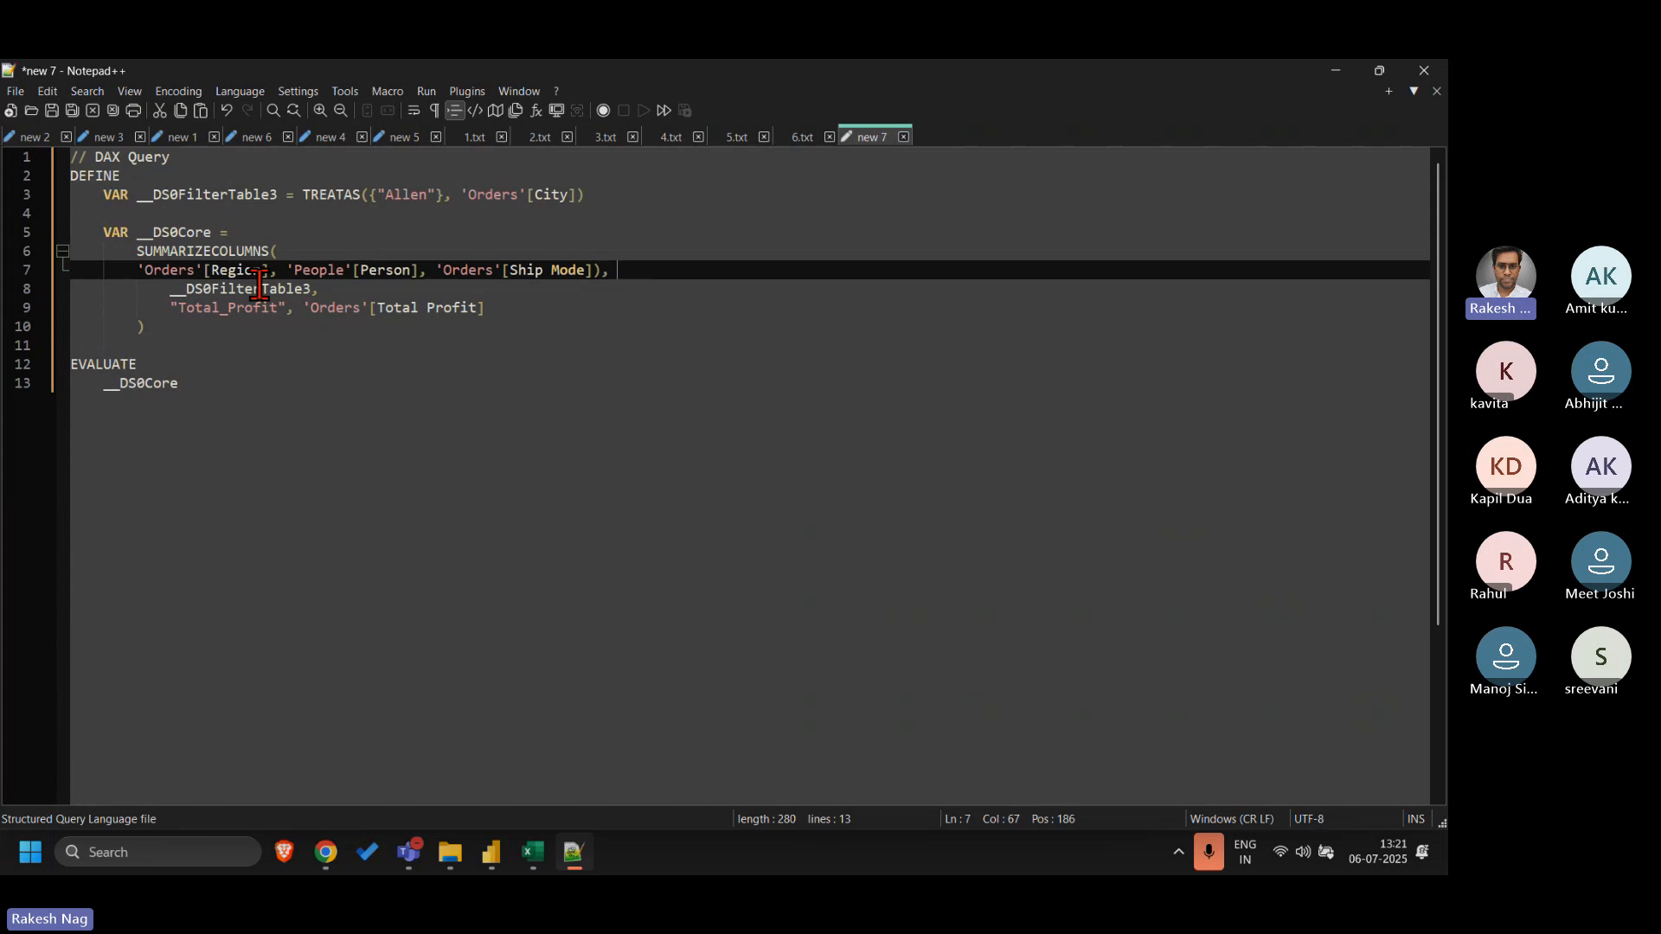
{"action": "left_click", "coordinate": [401, 407]}
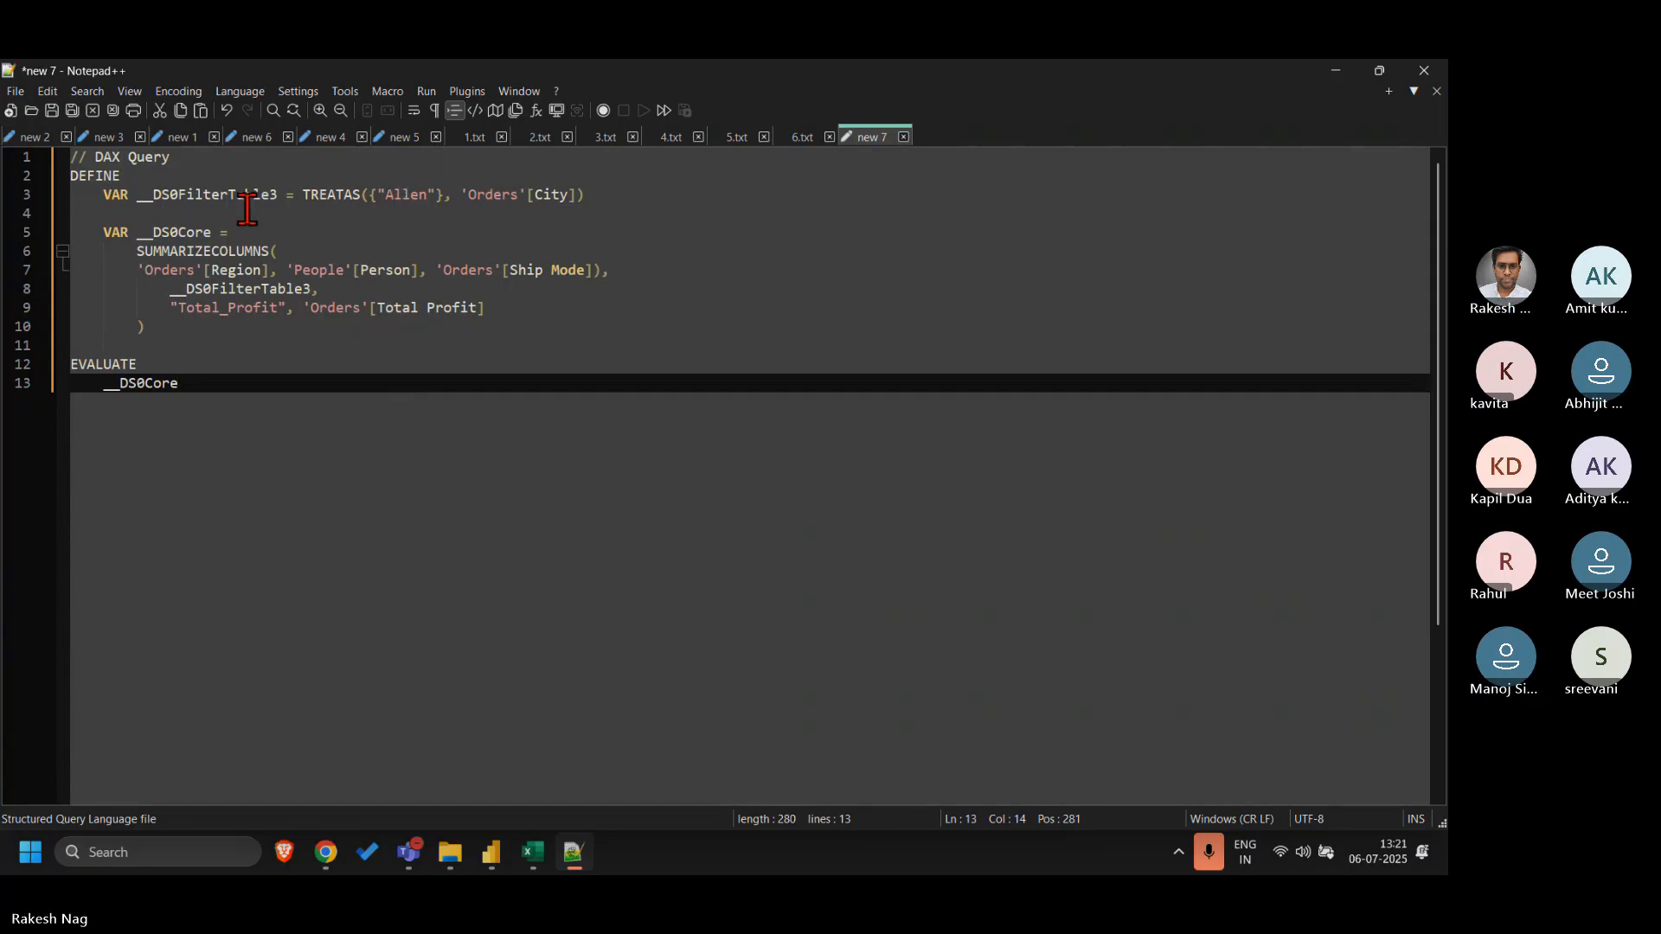
- Highlight the __DS0FilterTable3 name in its definition and in its use inside SUMMARIZECOLUMNS
{"action": "double_click", "coordinate": [182, 197]}
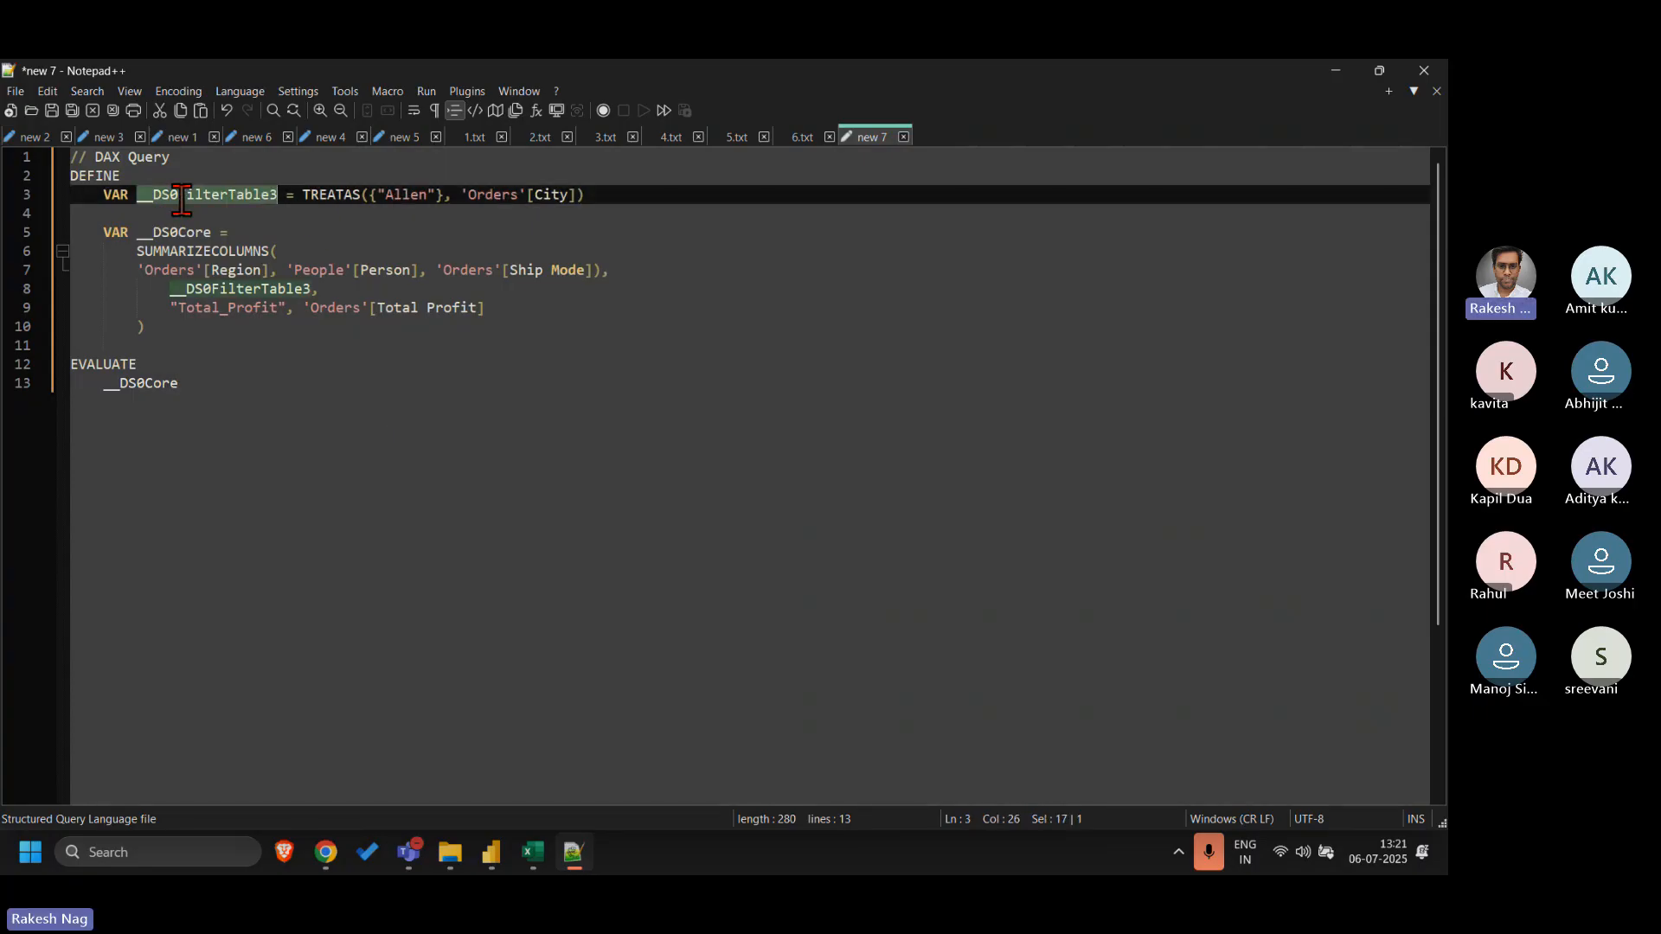
{"action": "left_click", "coordinate": [279, 292]}
{"action": "double_click", "coordinate": [279, 292]}
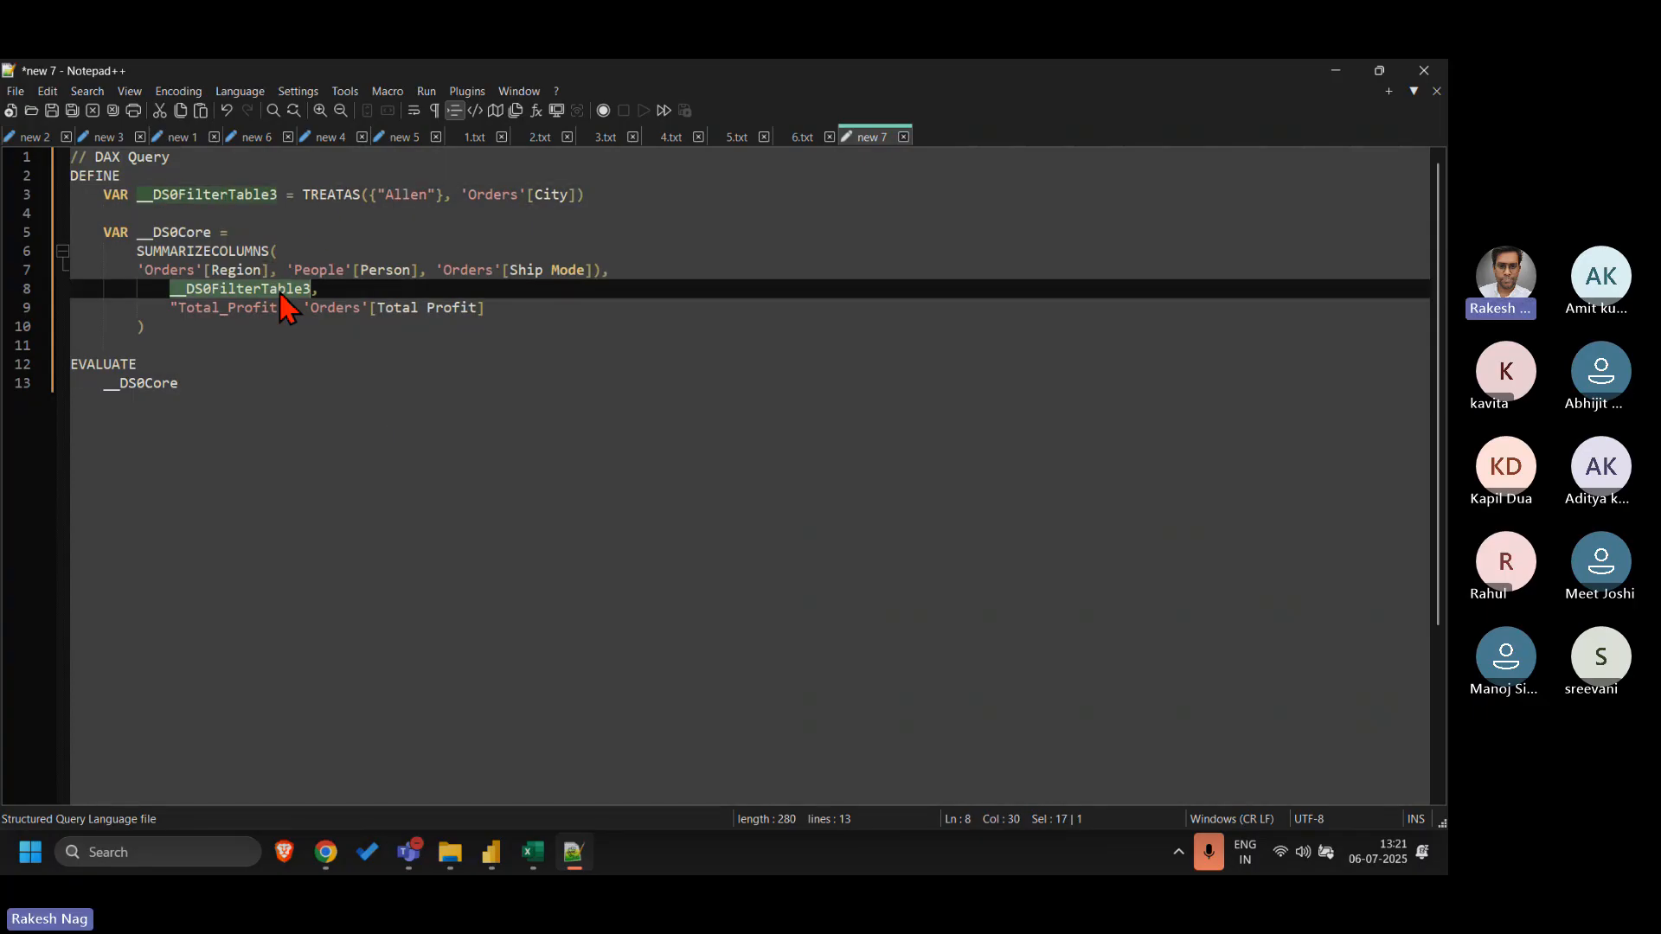
- Highlight the {"Allen"} value list and the 'Orders'[City] column argument of the TREATAS expression in turn
{"action": "left_click", "coordinate": [396, 192]}
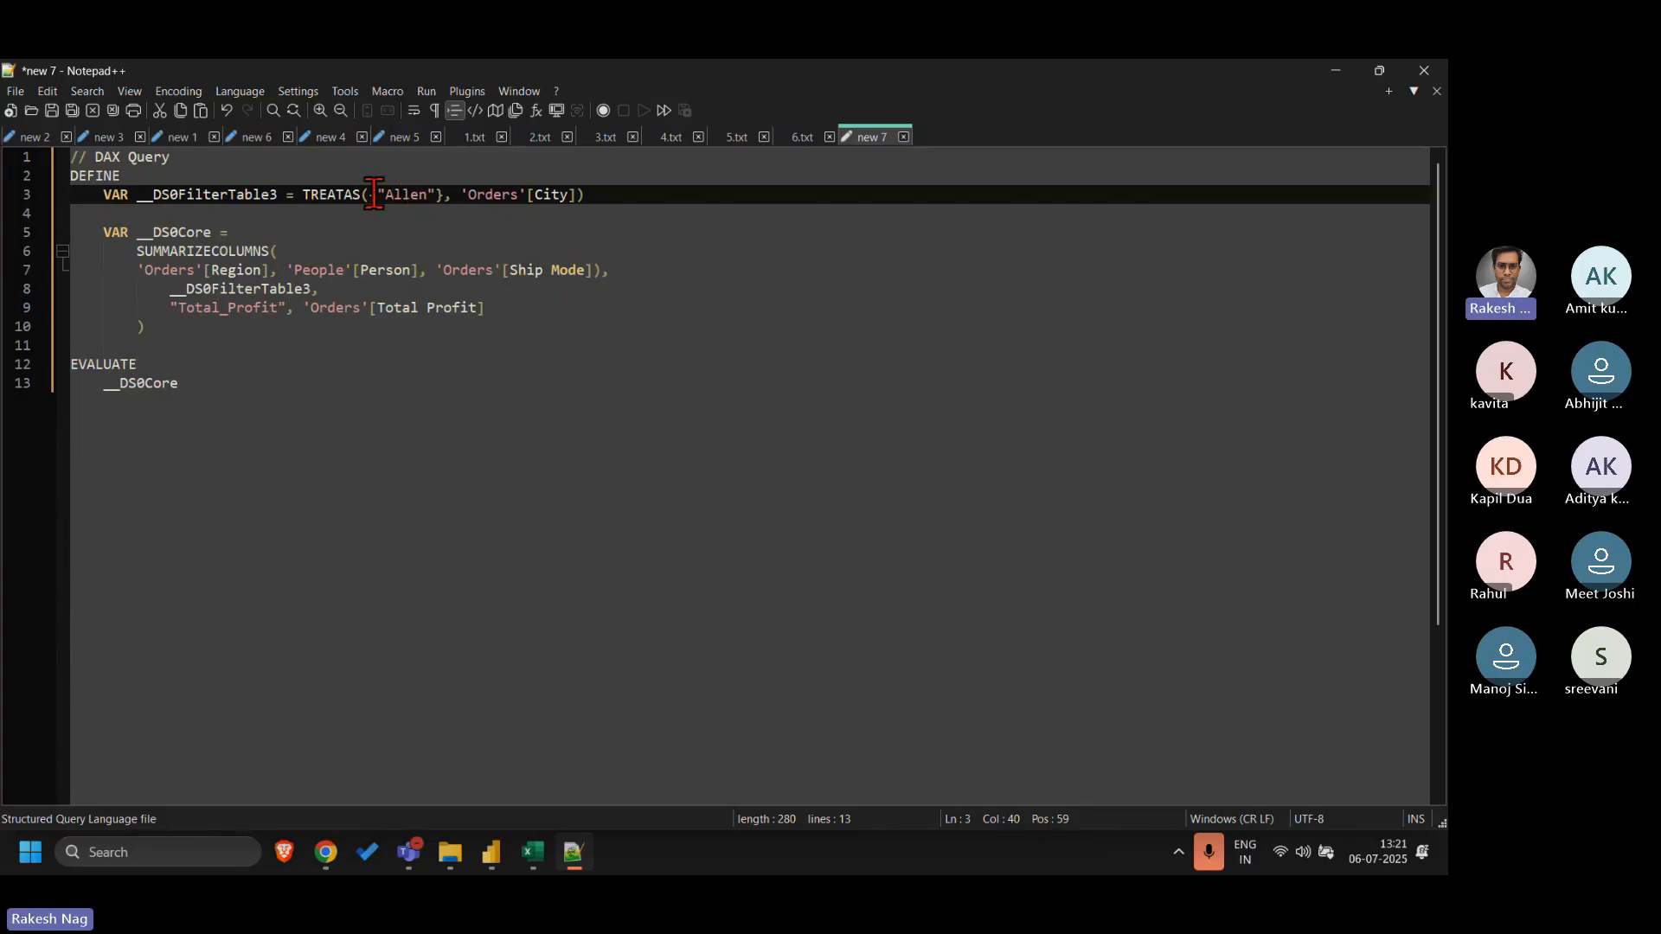
{"action": "left_click_drag", "start_coordinate": [374, 193], "coordinate": [443, 194]}
{"action": "double_click", "coordinate": [372, 195]}
{"action": "key", "text": "Right"}
{"action": "key", "text": "Left"}
{"action": "key", "text": "Right"}
{"action": "key", "text": "Right"}
{"action": "key", "text": "shift+Right"}
{"action": "key", "text": "shift+Right"}
{"action": "key", "text": "shift+Right"}
{"action": "key", "text": "shift+Right"}
{"action": "key", "text": "shift+Right"}
{"action": "key", "text": "shift+Right"}
{"action": "key", "text": "shift+Right"}
{"action": "key", "text": "shift+Right"}
{"action": "key", "text": "shift+Right"}
{"action": "key", "text": "shift+Right"}
{"action": "key", "text": "shift+Right"}
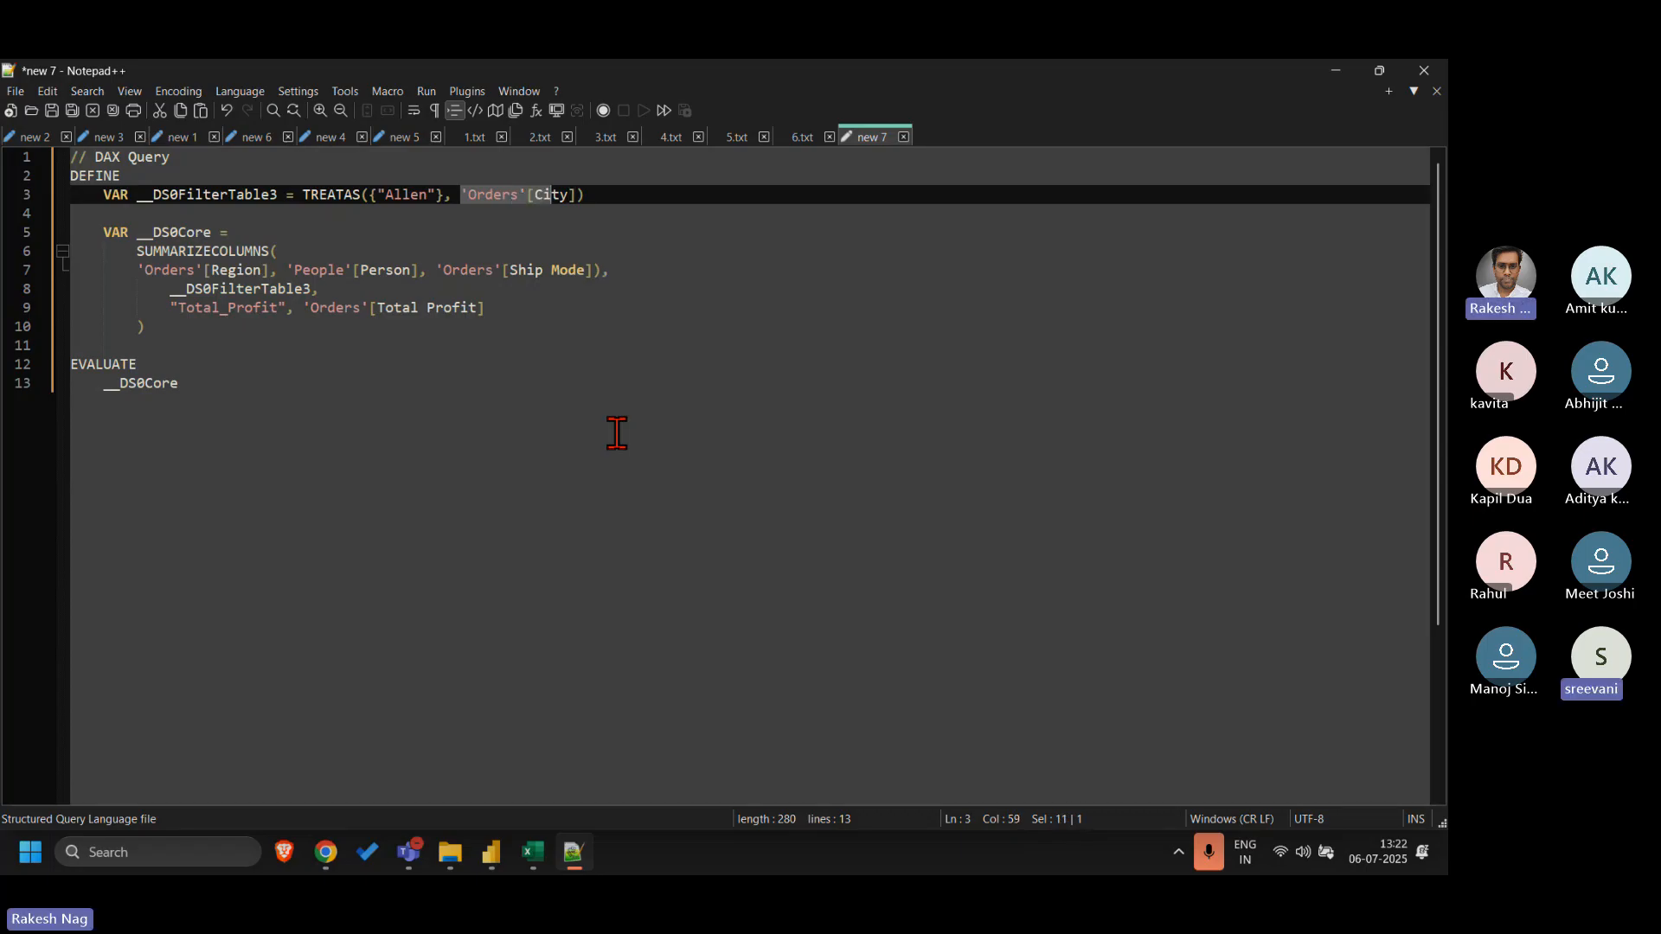
- Complete the selection of the 'Orders'[City] argument in the TREATAS expression and copy it
{"action": "key", "text": "shift+Right"}
{"action": "key", "text": "shift+Right"}
{"action": "key", "text": "shift+Right"}
{"action": "key", "text": "ctrl+c"}
{"action": "key", "text": "Left"}
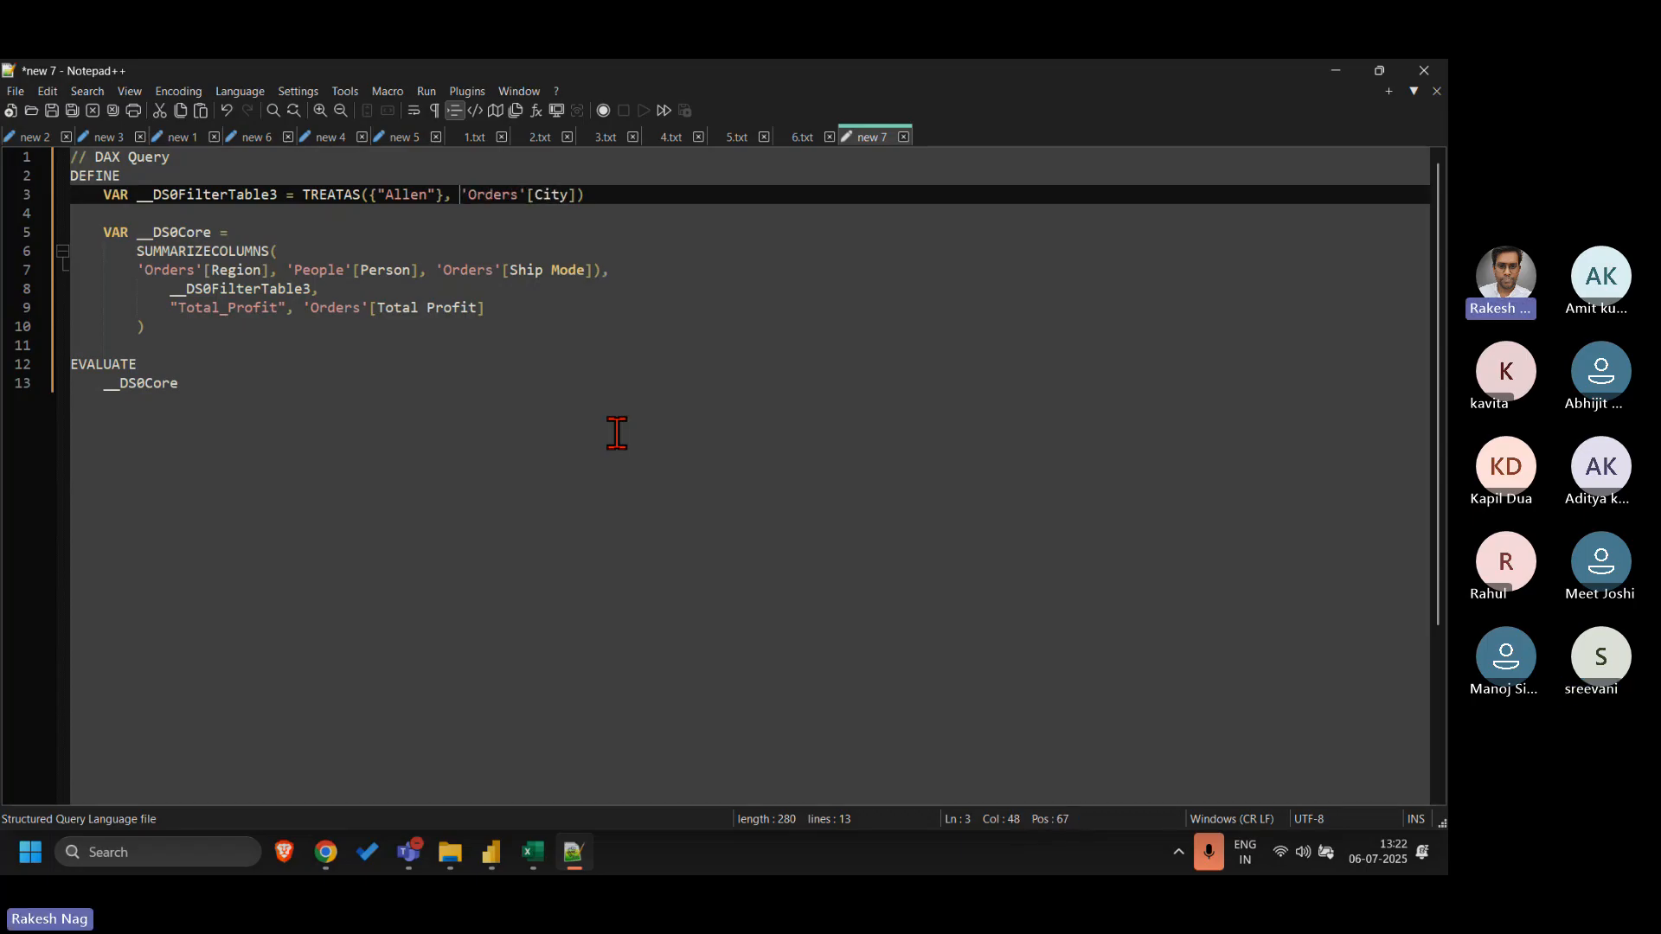
- Replace the {"Allen"} value list in TREATAS with Distinct('Orders'[City]), reusing the copied column reference
{"action": "key", "text": "Left"}
{"action": "key", "text": "shift+Left"}
{"action": "key", "text": "shift+Left"}
{"action": "key", "text": "shift+Left"}
{"action": "key", "text": "shift+Left"}
{"action": "key", "text": "shift+Left"}
{"action": "key", "text": "shift+Left"}
{"action": "key", "text": "shift+Left"}
{"action": "key", "text": "shift+Left"}
{"action": "type", "text": "c"}
{"action": "key", "text": "BackSpace"}
{"action": "key", "text": "BackSpace"}
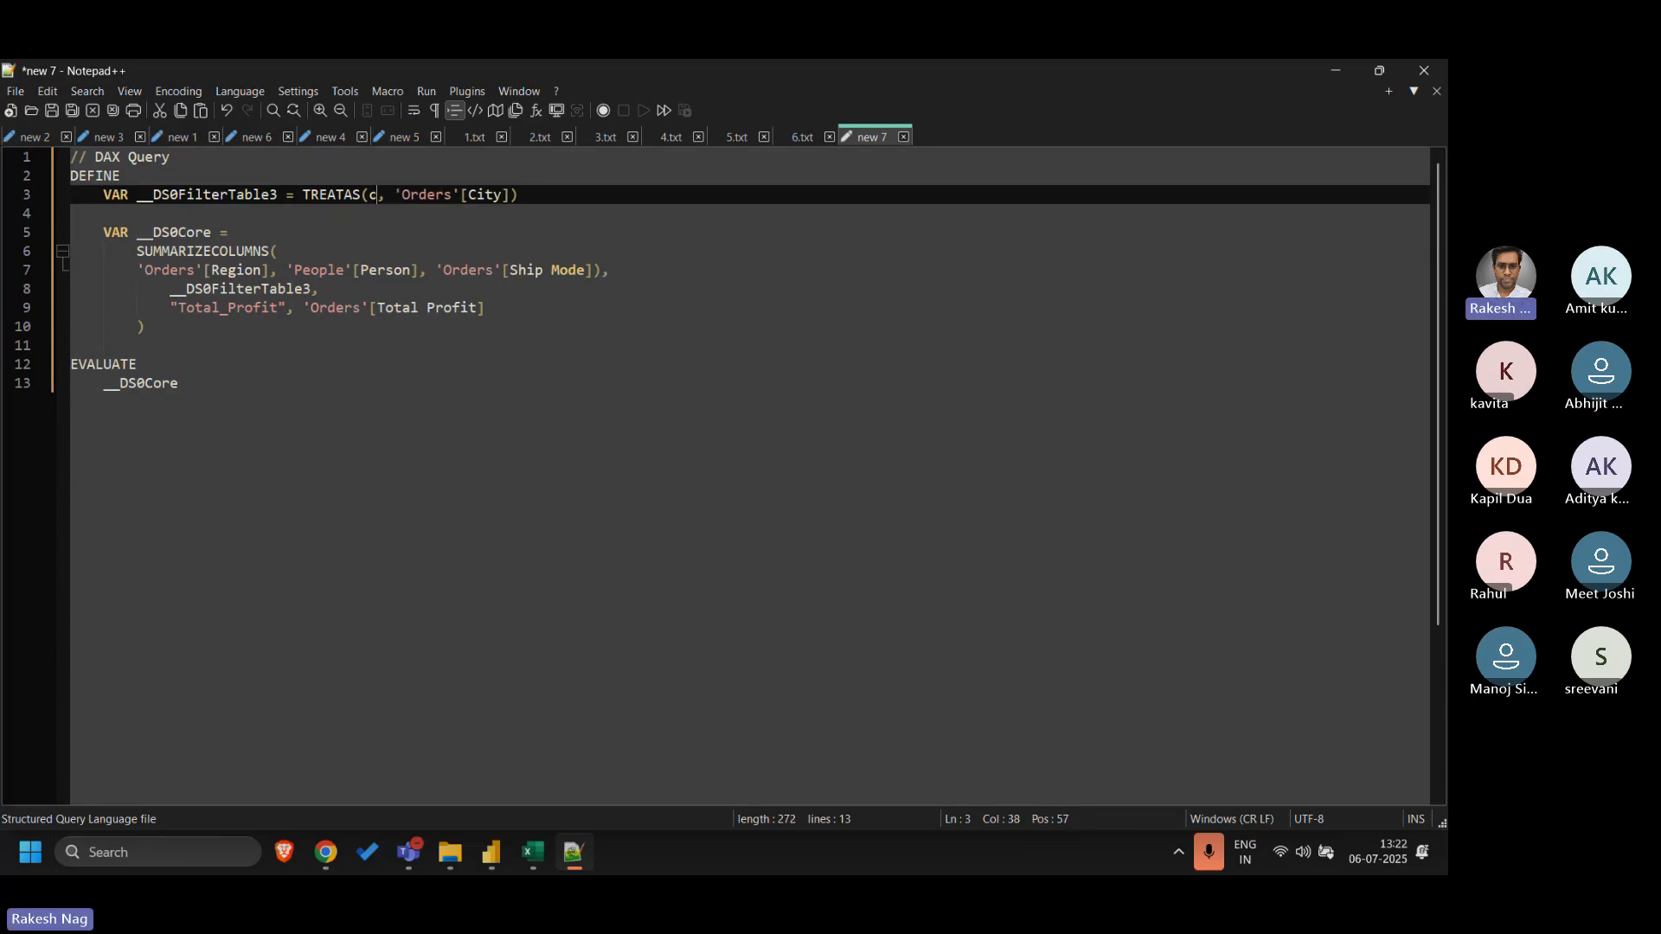
{"action": "key", "text": "BackSpace"}
{"action": "type", "text": "Distin"}
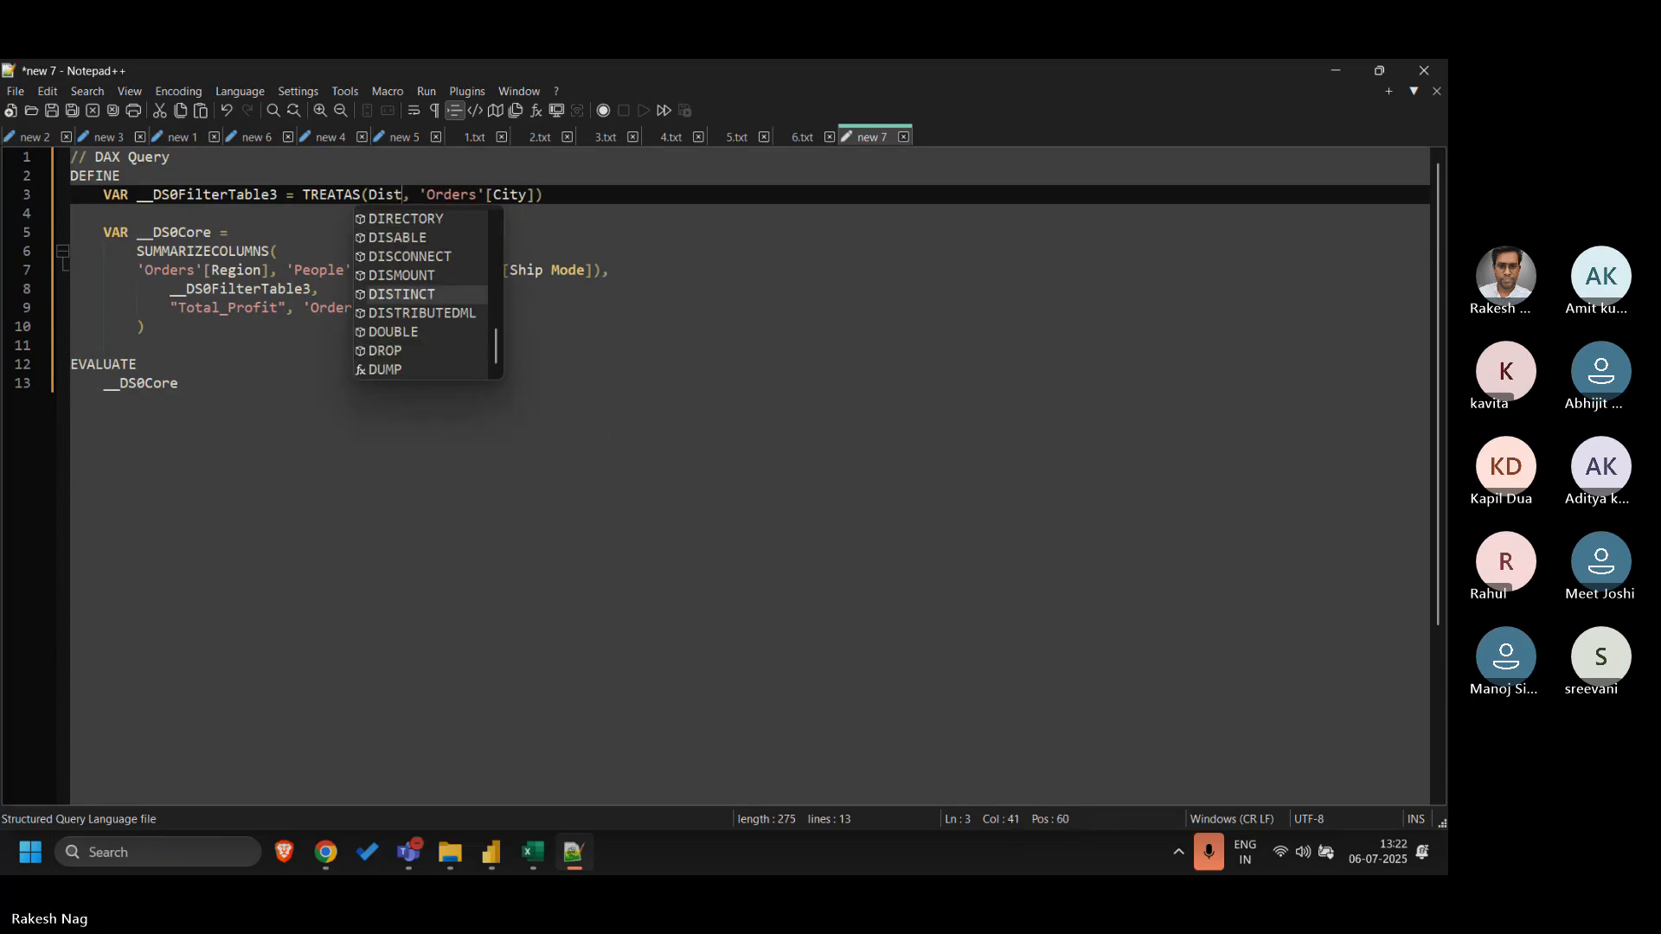
{"action": "type", "text": "ct("}
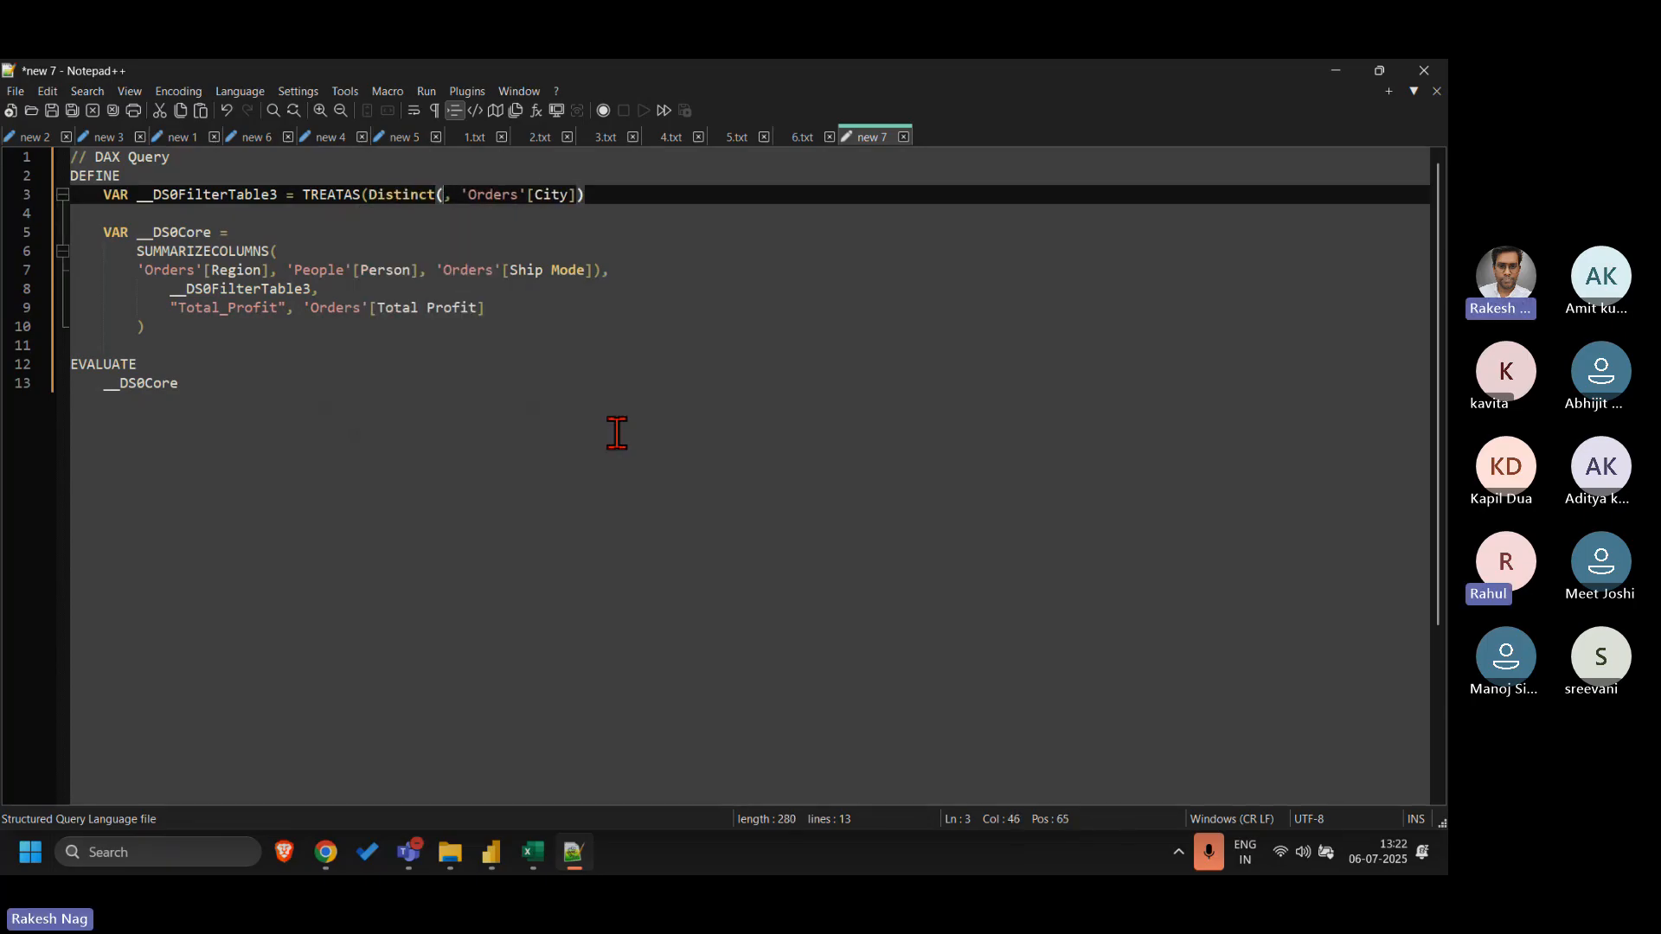
{"action": "key", "text": "ctrl+v"}
{"action": "type", "text": ")"}
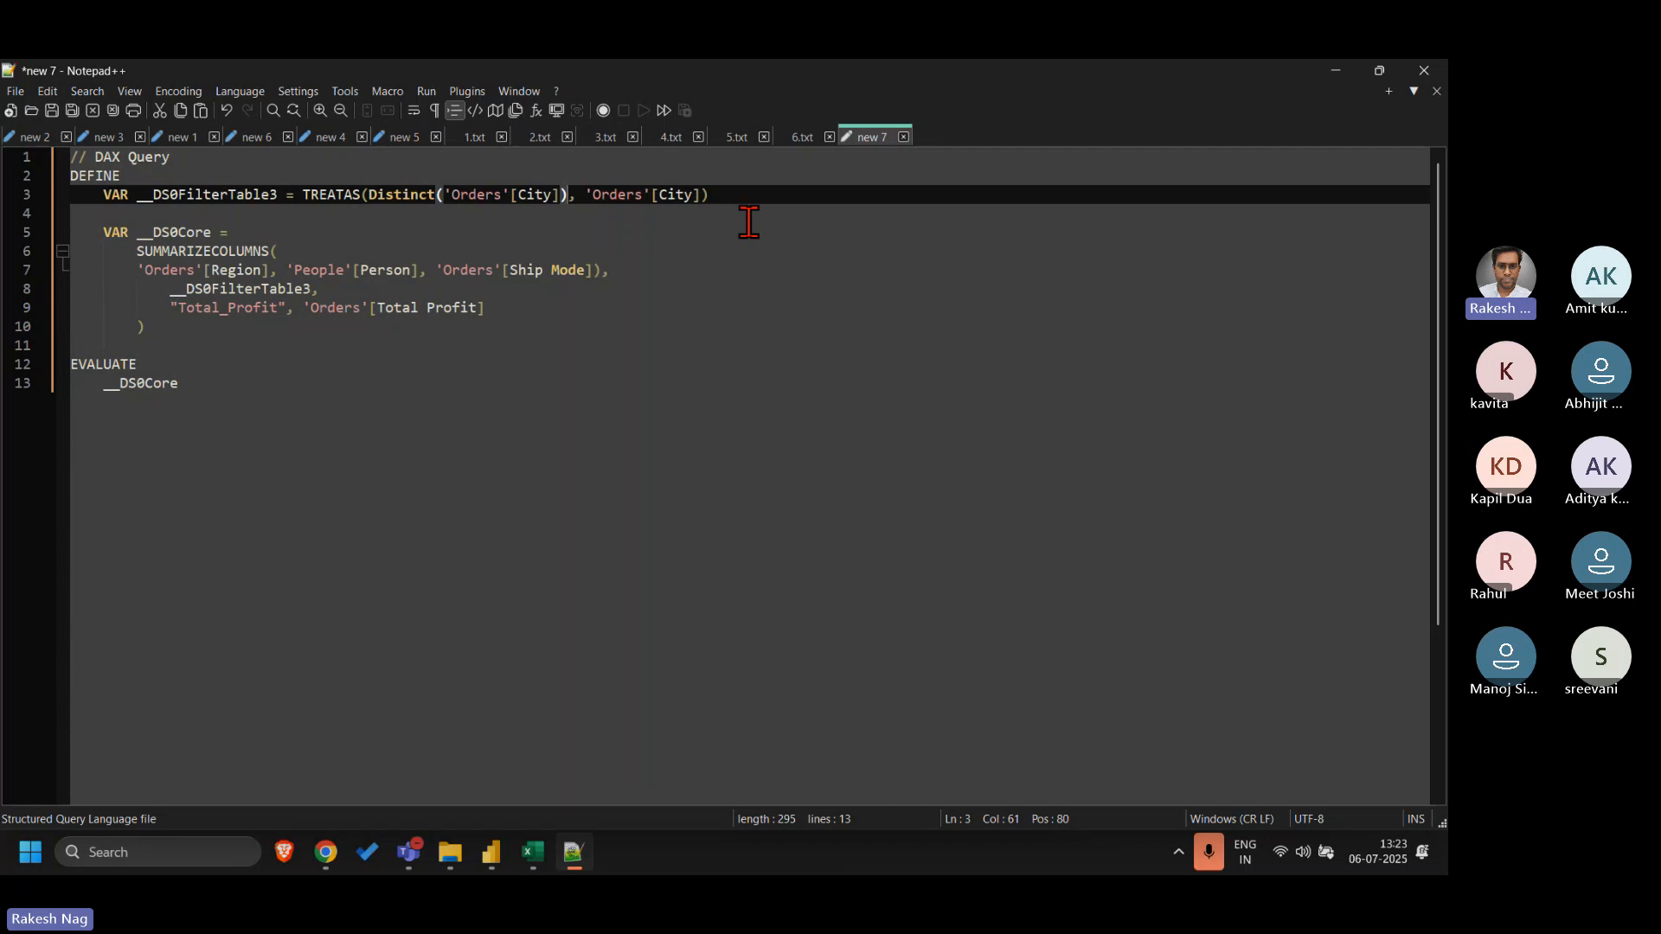
- Highlight the __DS0FilterTable3 variable name and the Distinct('Orders'[City]) argument in turn
{"action": "double_click", "coordinate": [204, 194]}
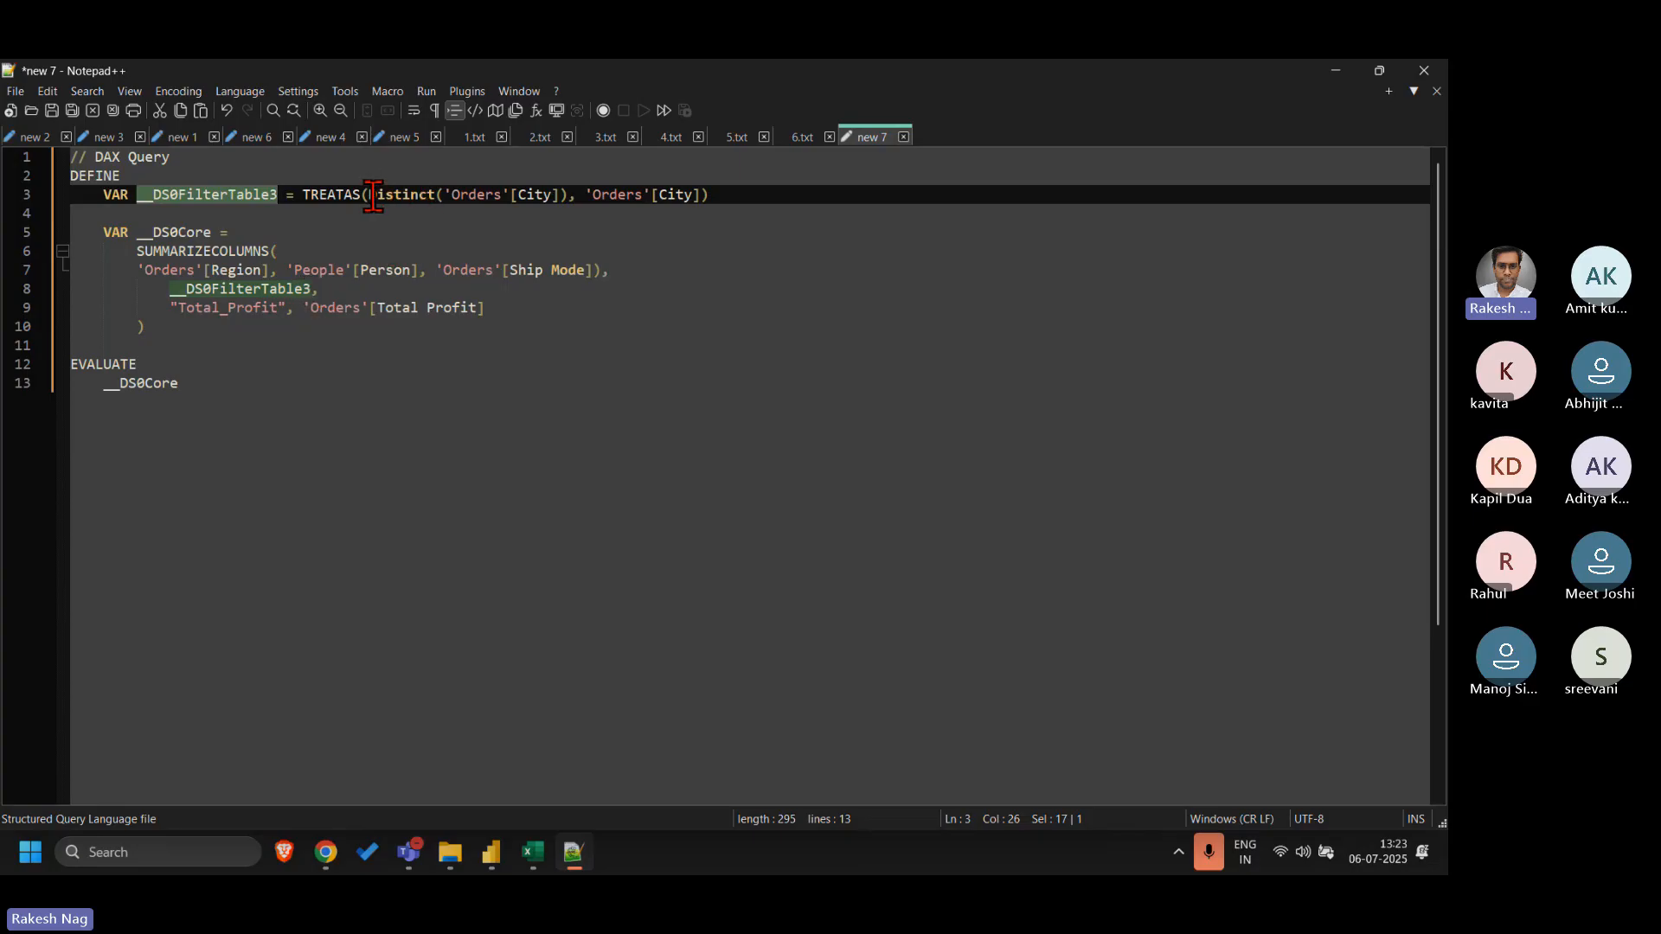
{"action": "left_click_drag", "start_coordinate": [370, 194], "coordinate": [569, 201]}
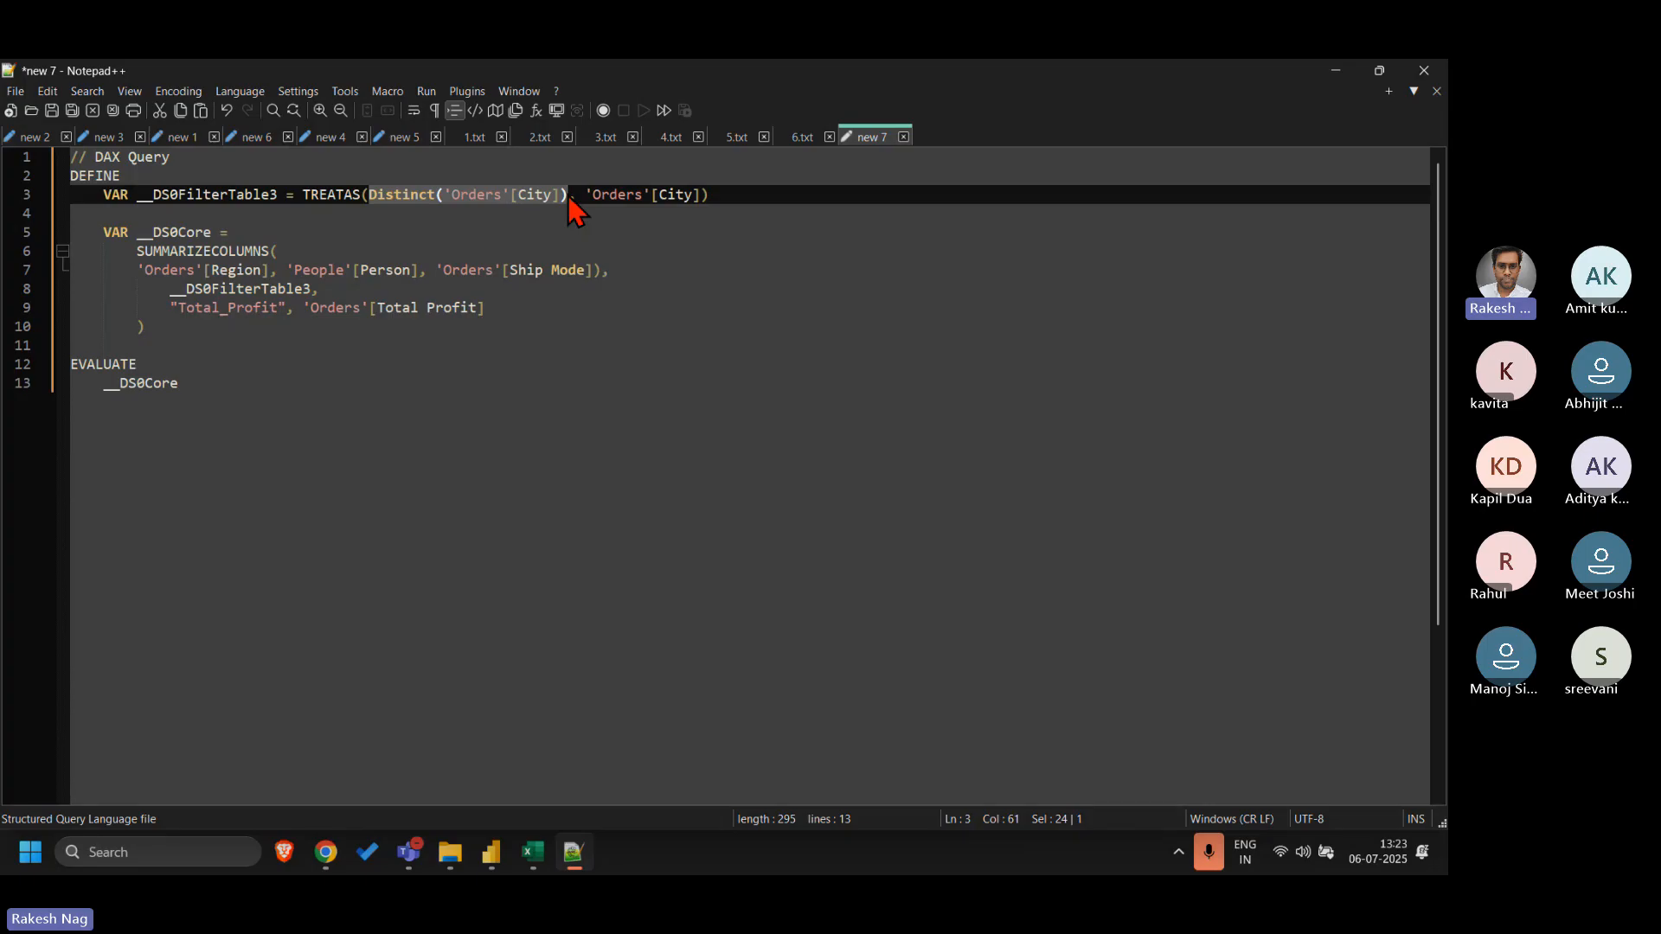
- Switch to Power BI Desktop, collapse the Performance analyzer and open the Prompt page
{"action": "key", "text": "alt+Tab"}
{"action": "left_click", "coordinate": [705, 299]}
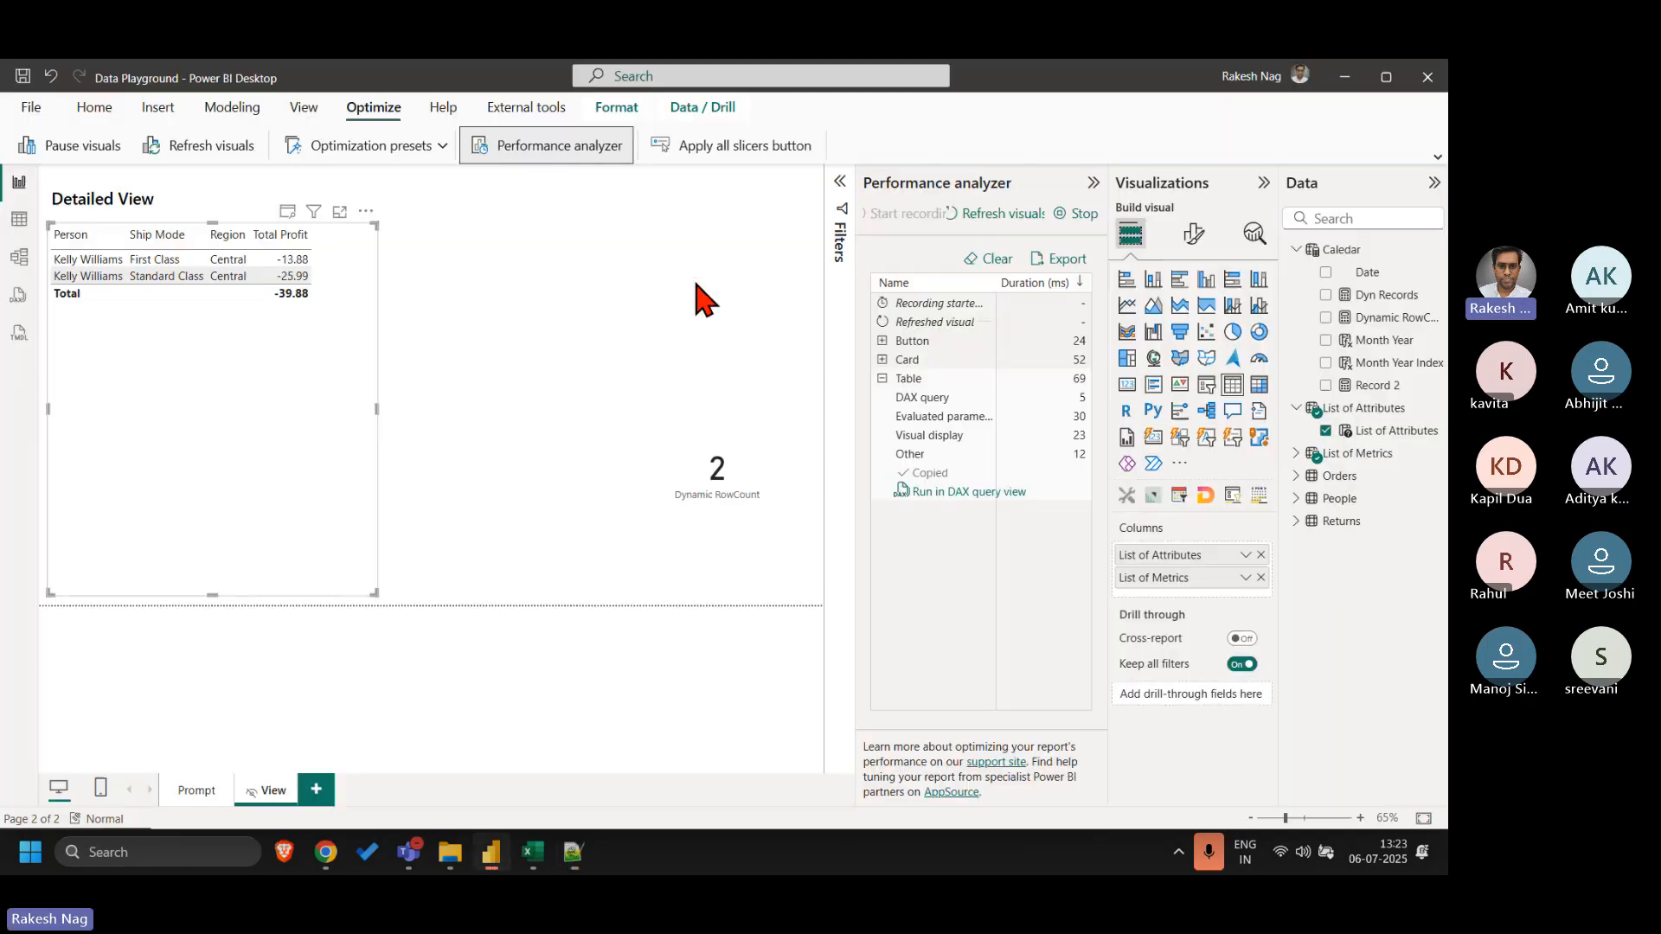
{"action": "left_click", "coordinate": [510, 364]}
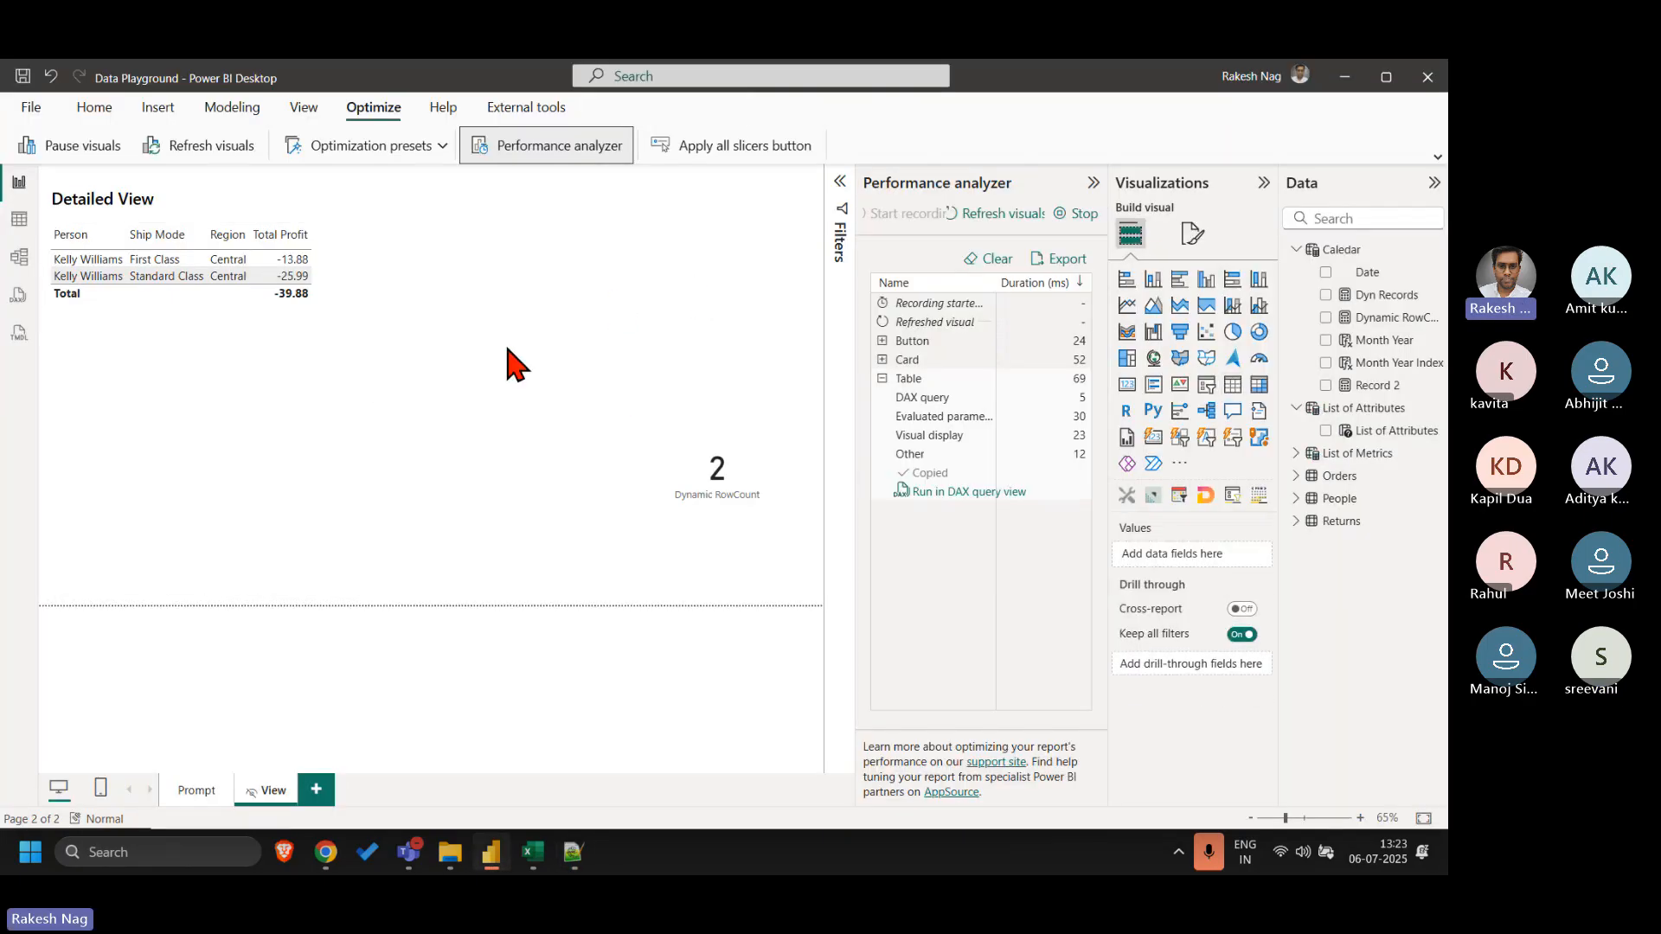
{"action": "left_click", "coordinate": [1039, 187]}
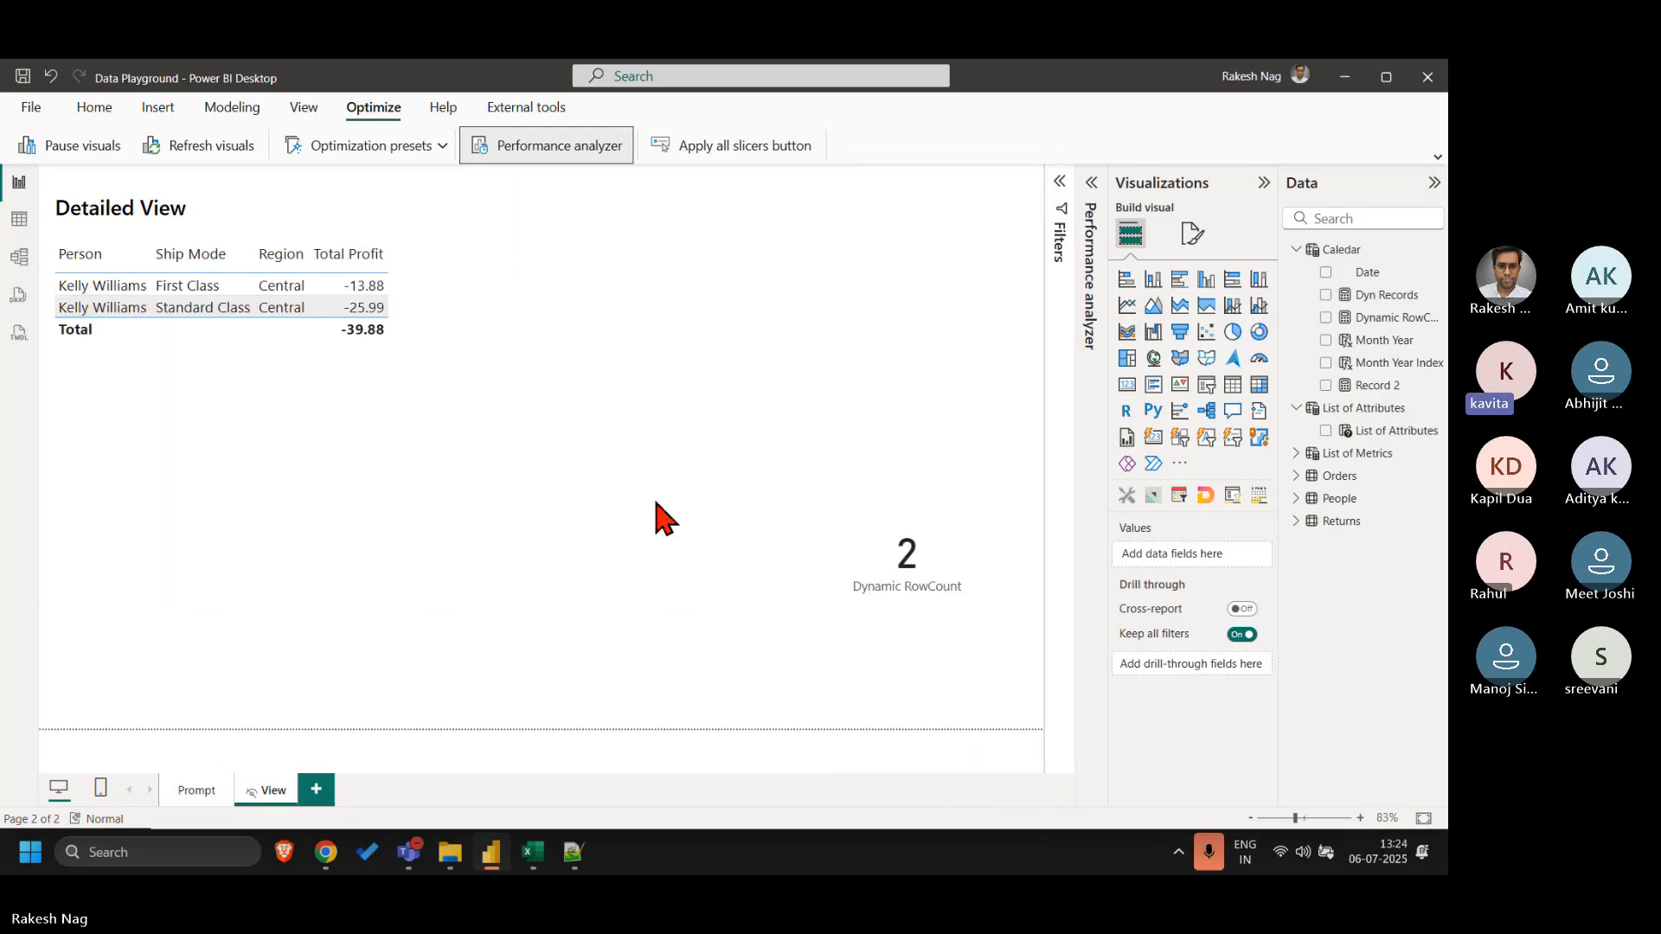
{"action": "left_click", "coordinate": [206, 791]}
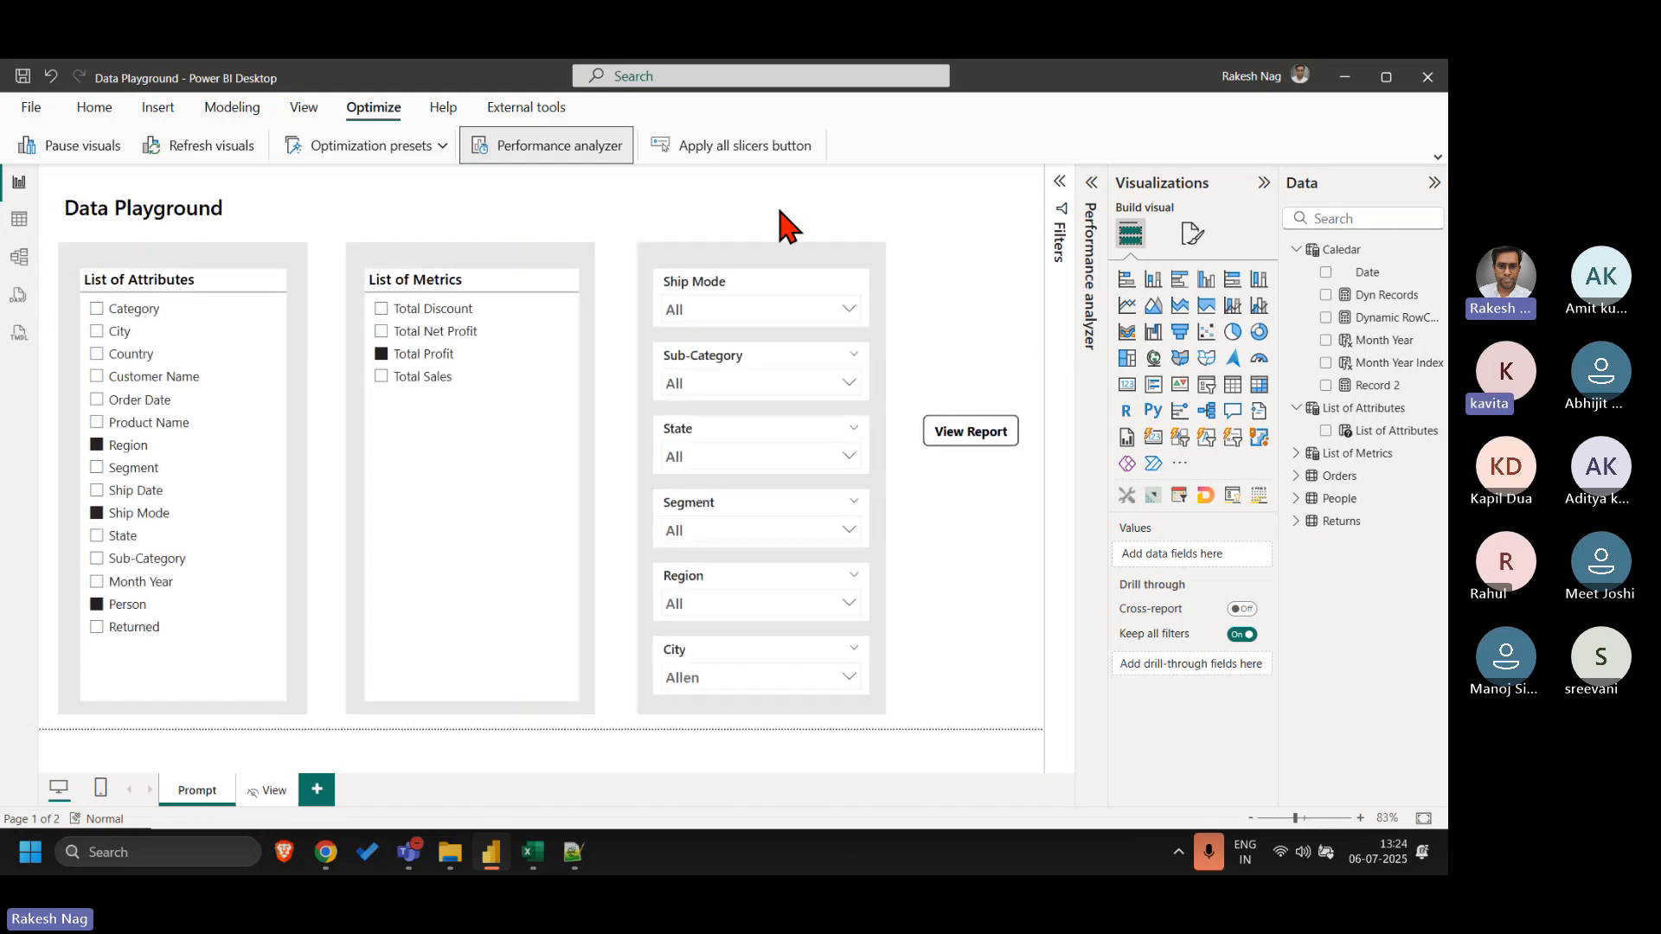
- Create a fields parameter from the Orders columns Country, City, Category, Customer ID and Customer Name, with its slicer added to the page
{"action": "left_click", "coordinate": [232, 108]}
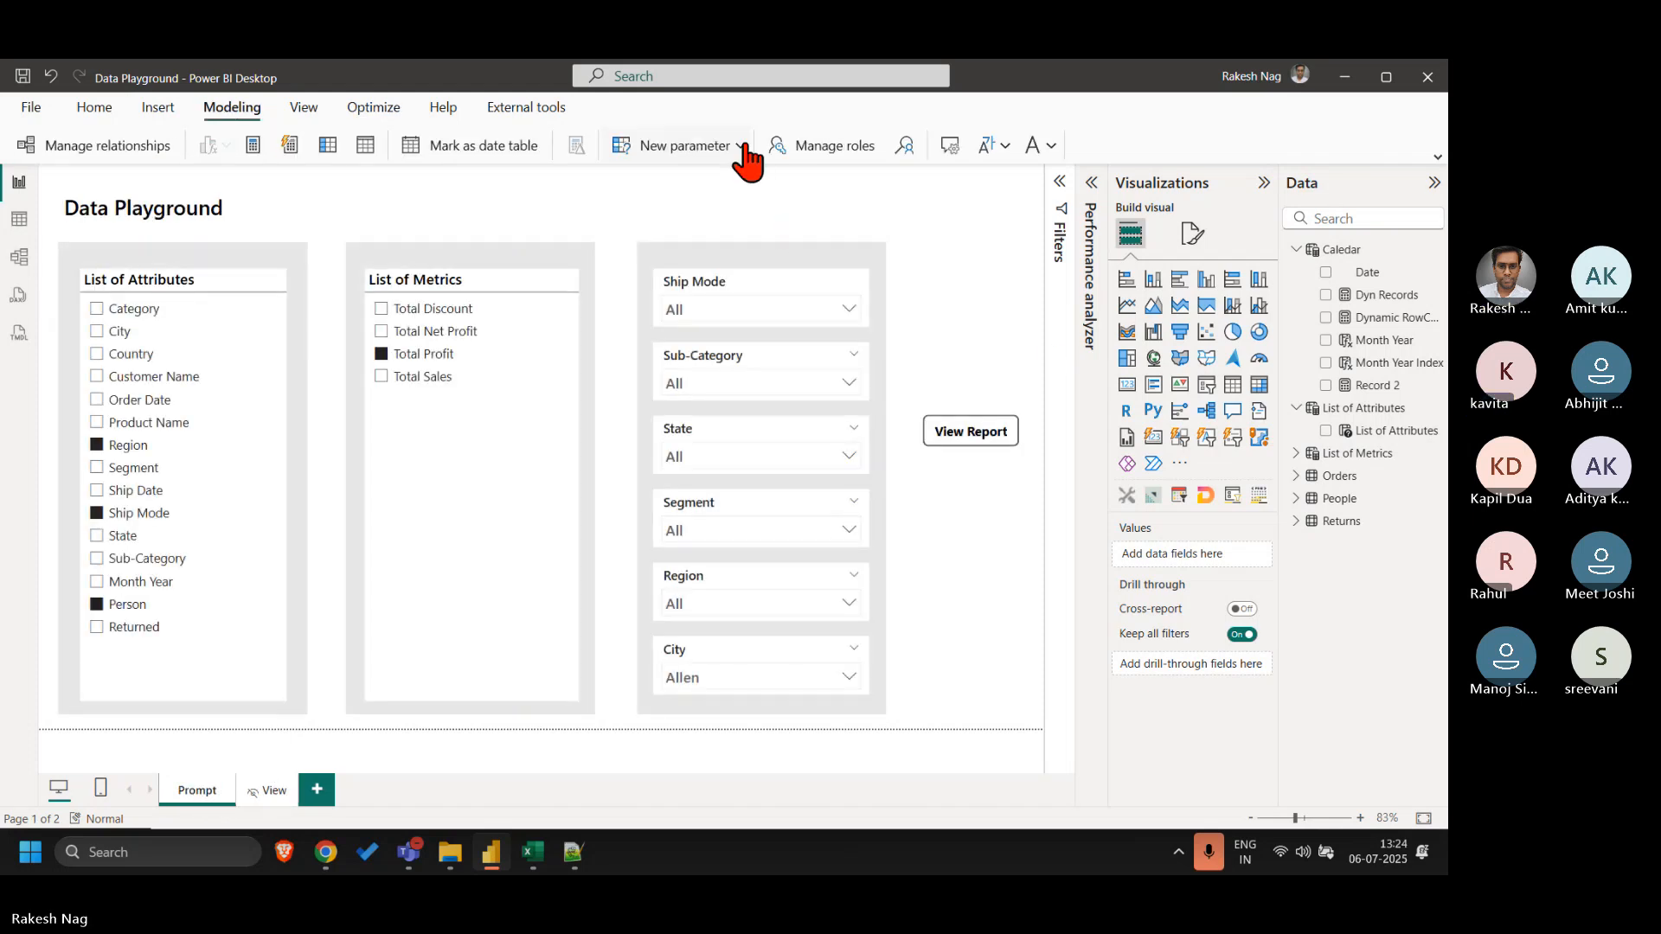
{"action": "left_click", "coordinate": [739, 145]}
{"action": "left_click", "coordinate": [652, 217]}
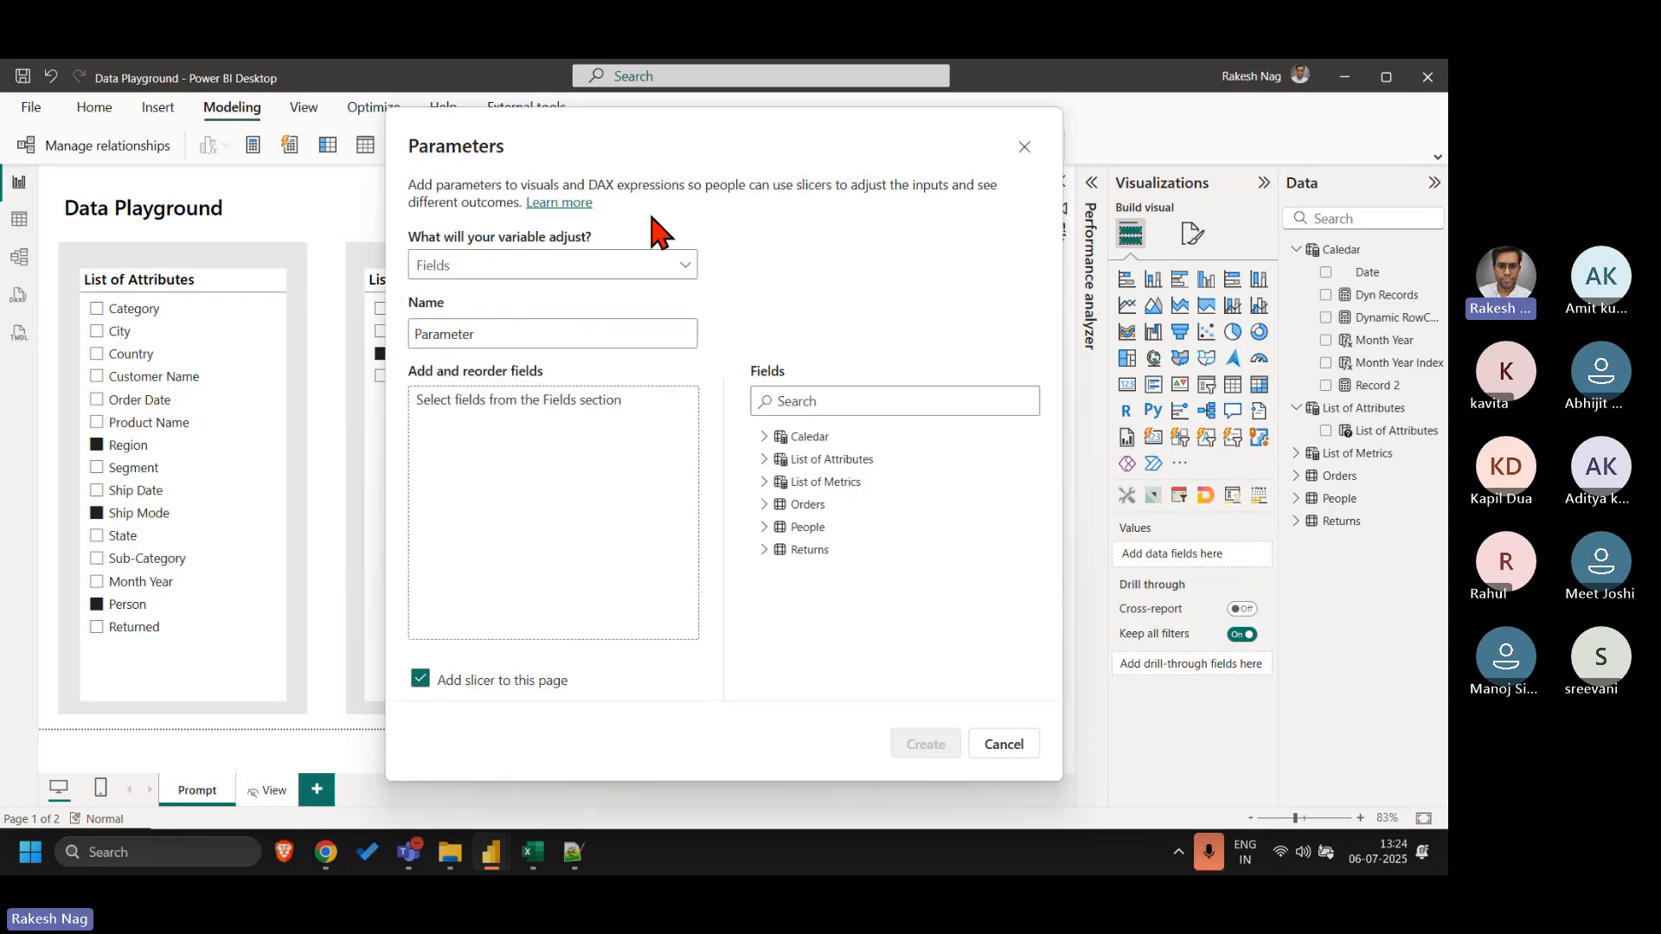
{"action": "left_click", "coordinate": [764, 505]}
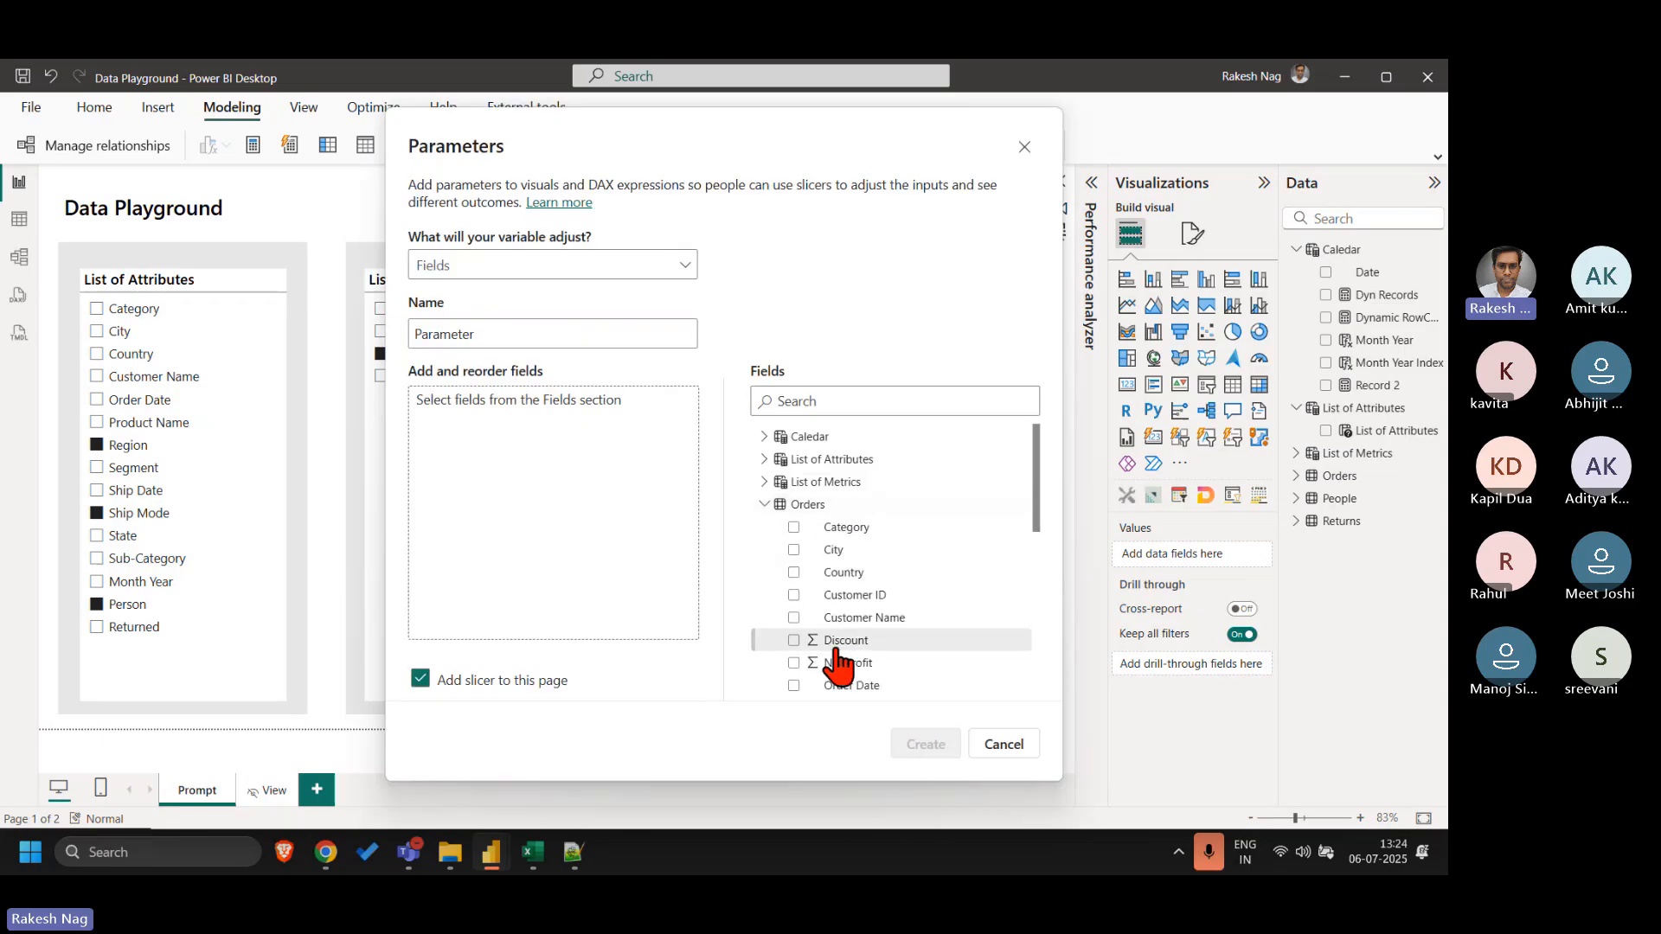
{"action": "left_click", "coordinate": [794, 572]}
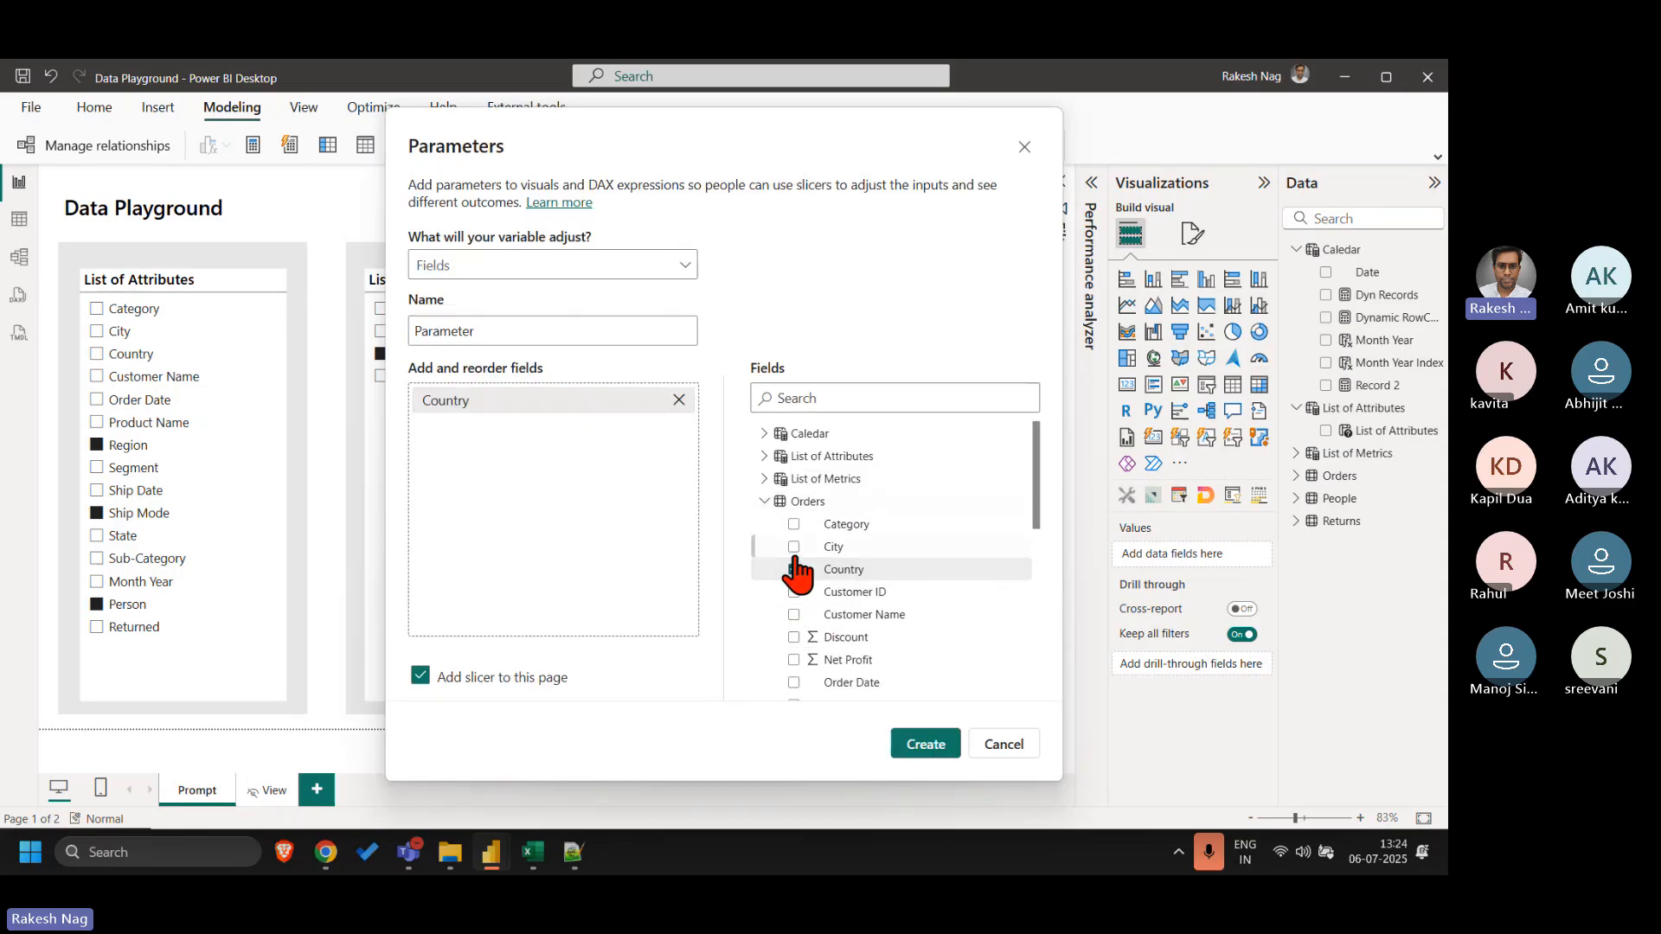
{"action": "left_click", "coordinate": [793, 550]}
{"action": "left_click", "coordinate": [793, 527]}
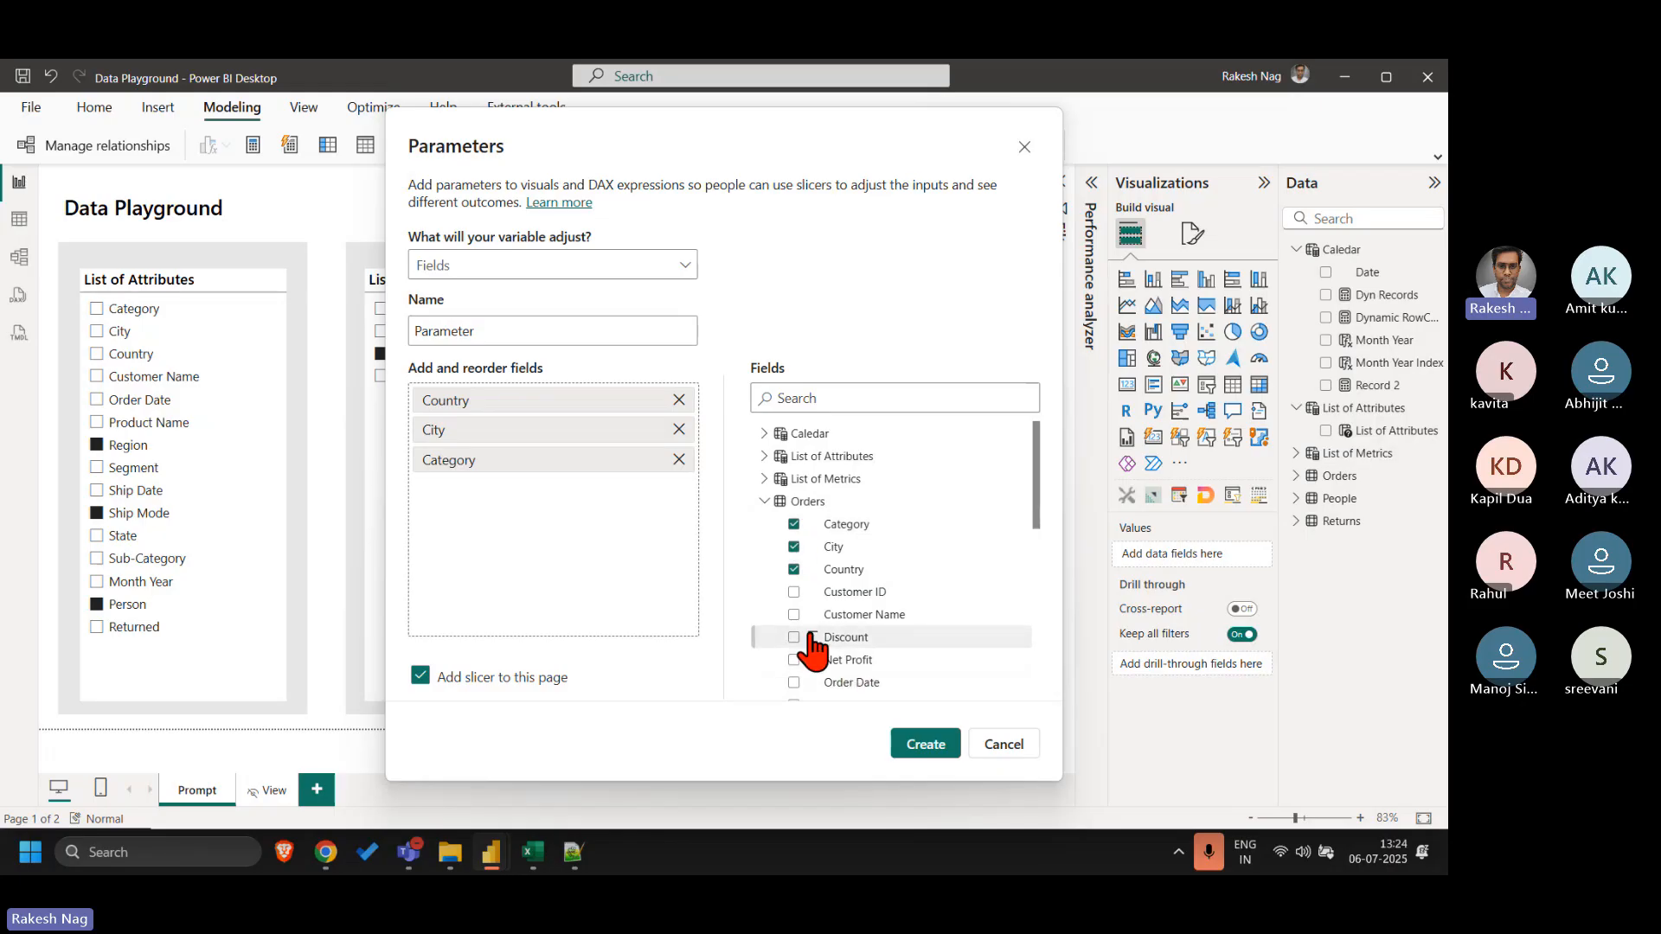
{"action": "left_click", "coordinate": [794, 594]}
{"action": "left_click", "coordinate": [794, 615]}
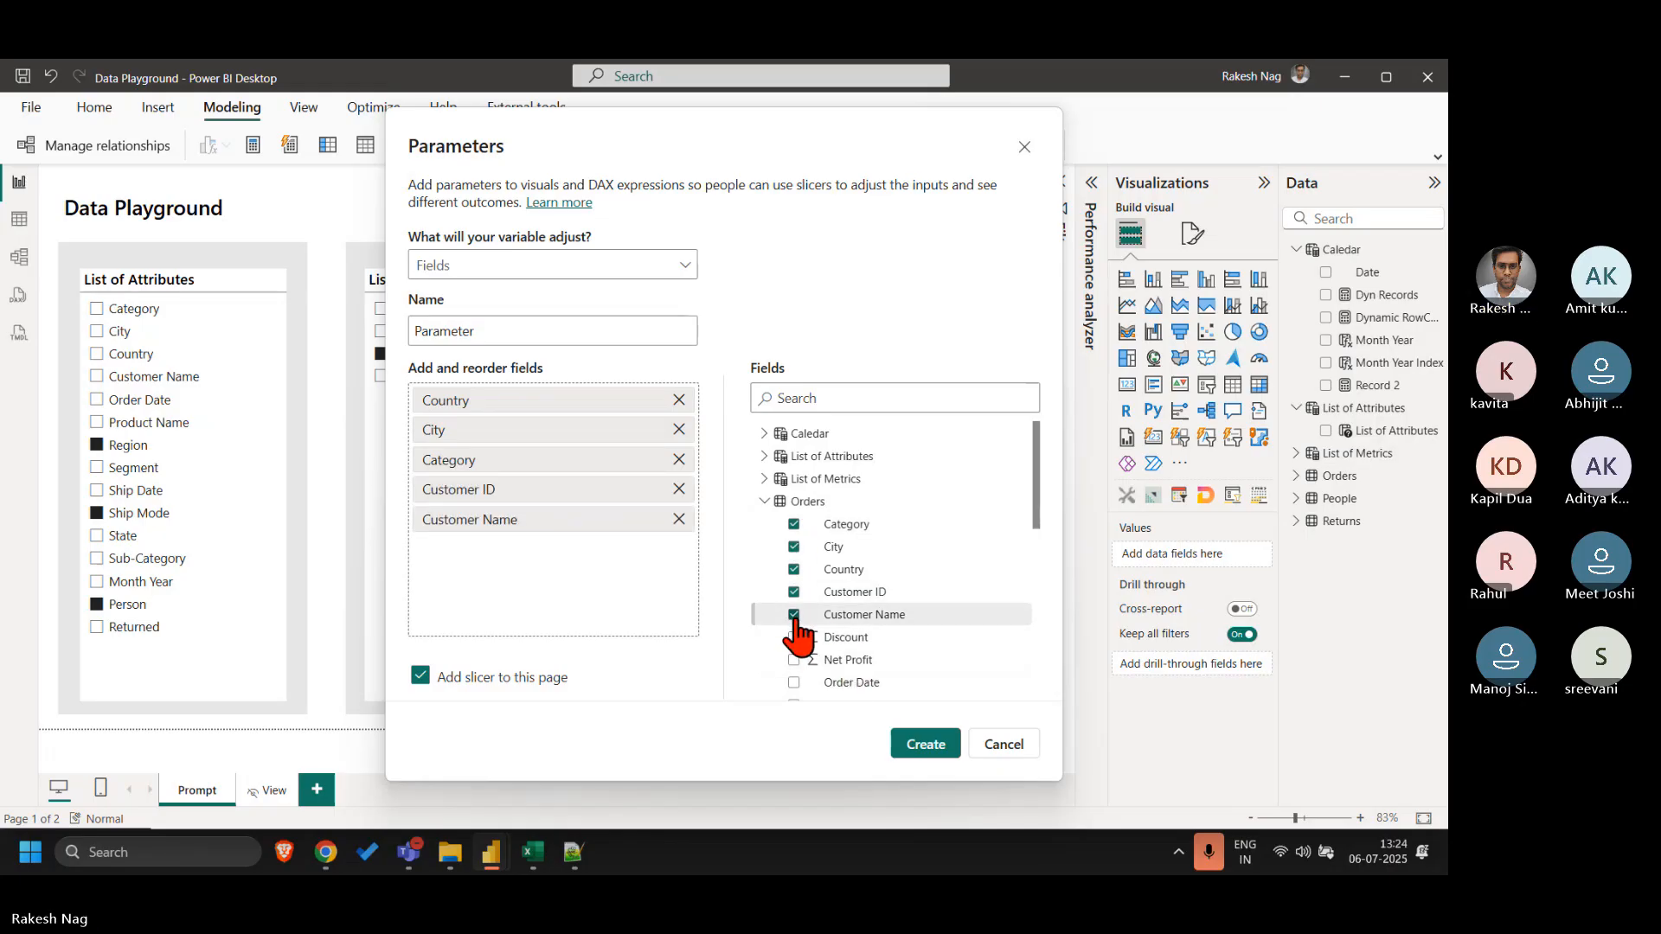
{"action": "left_click_drag", "start_coordinate": [485, 330], "coordinate": [359, 333]}
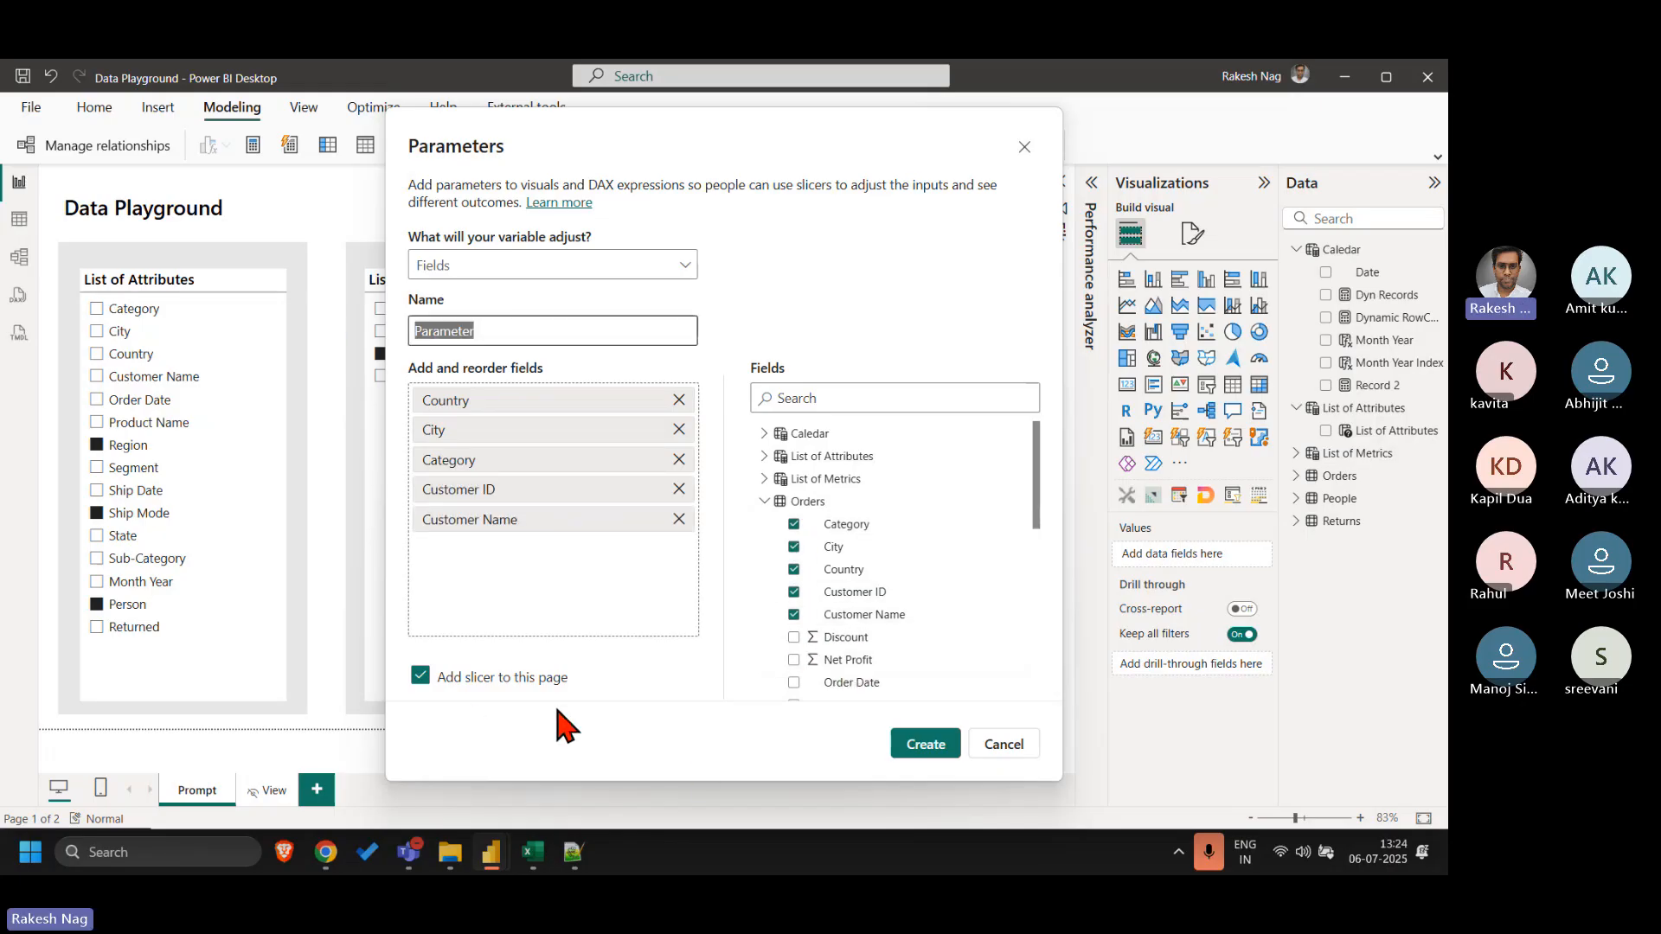
{"action": "left_click", "coordinate": [925, 746]}
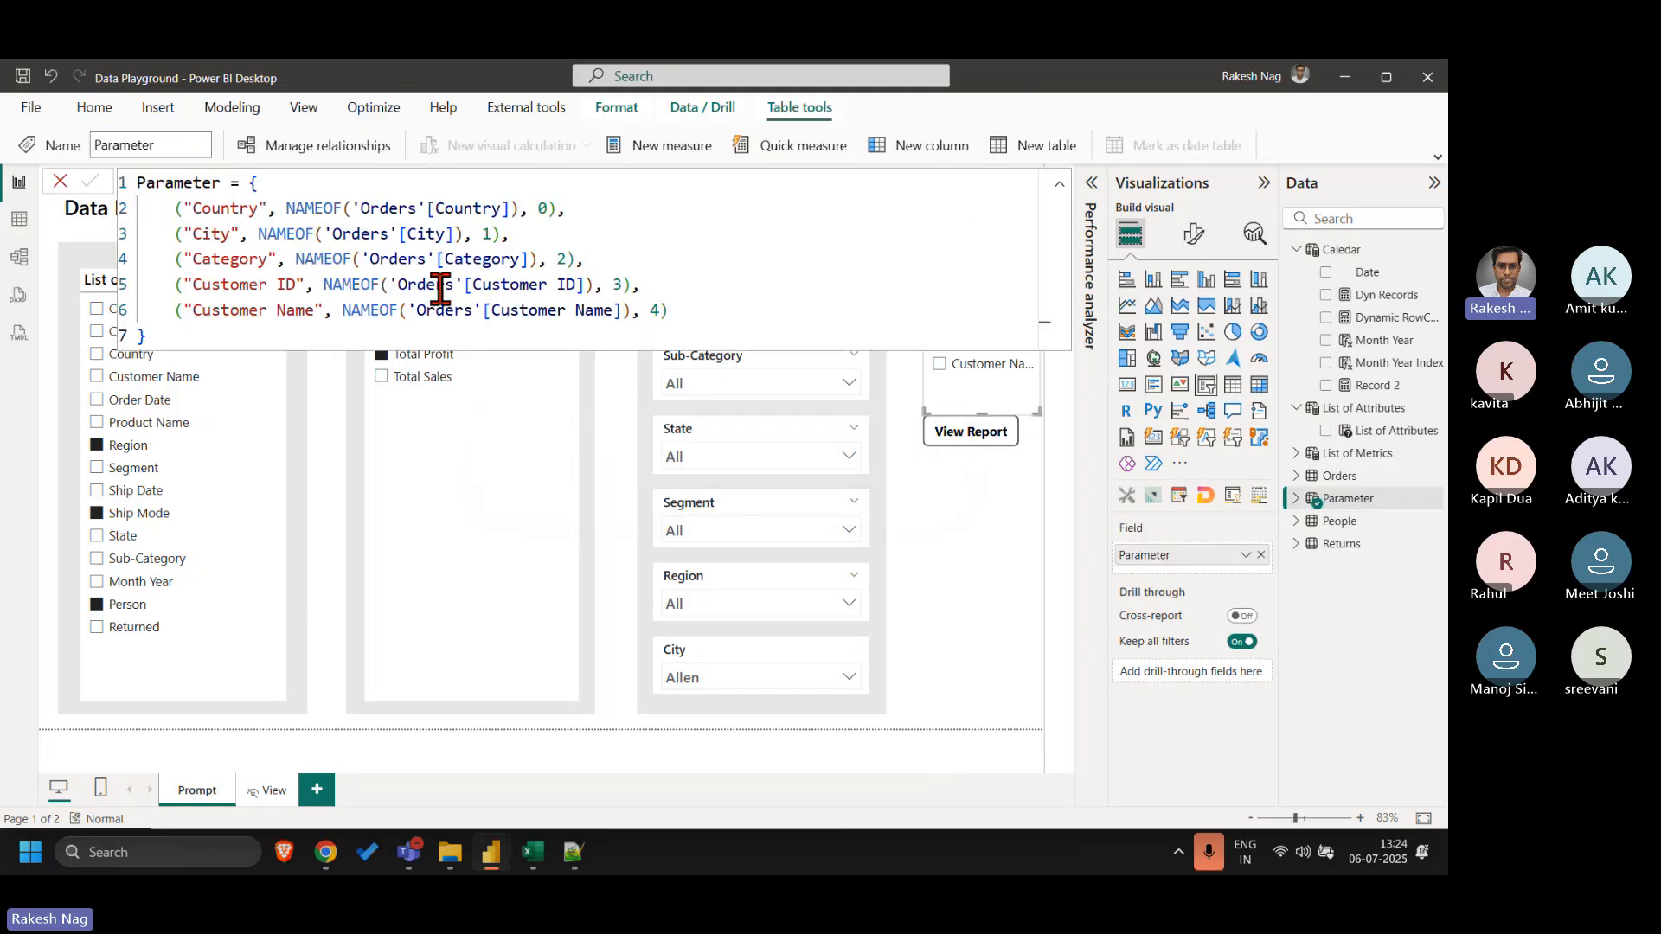
{"action": "left_click", "coordinate": [67, 199]}
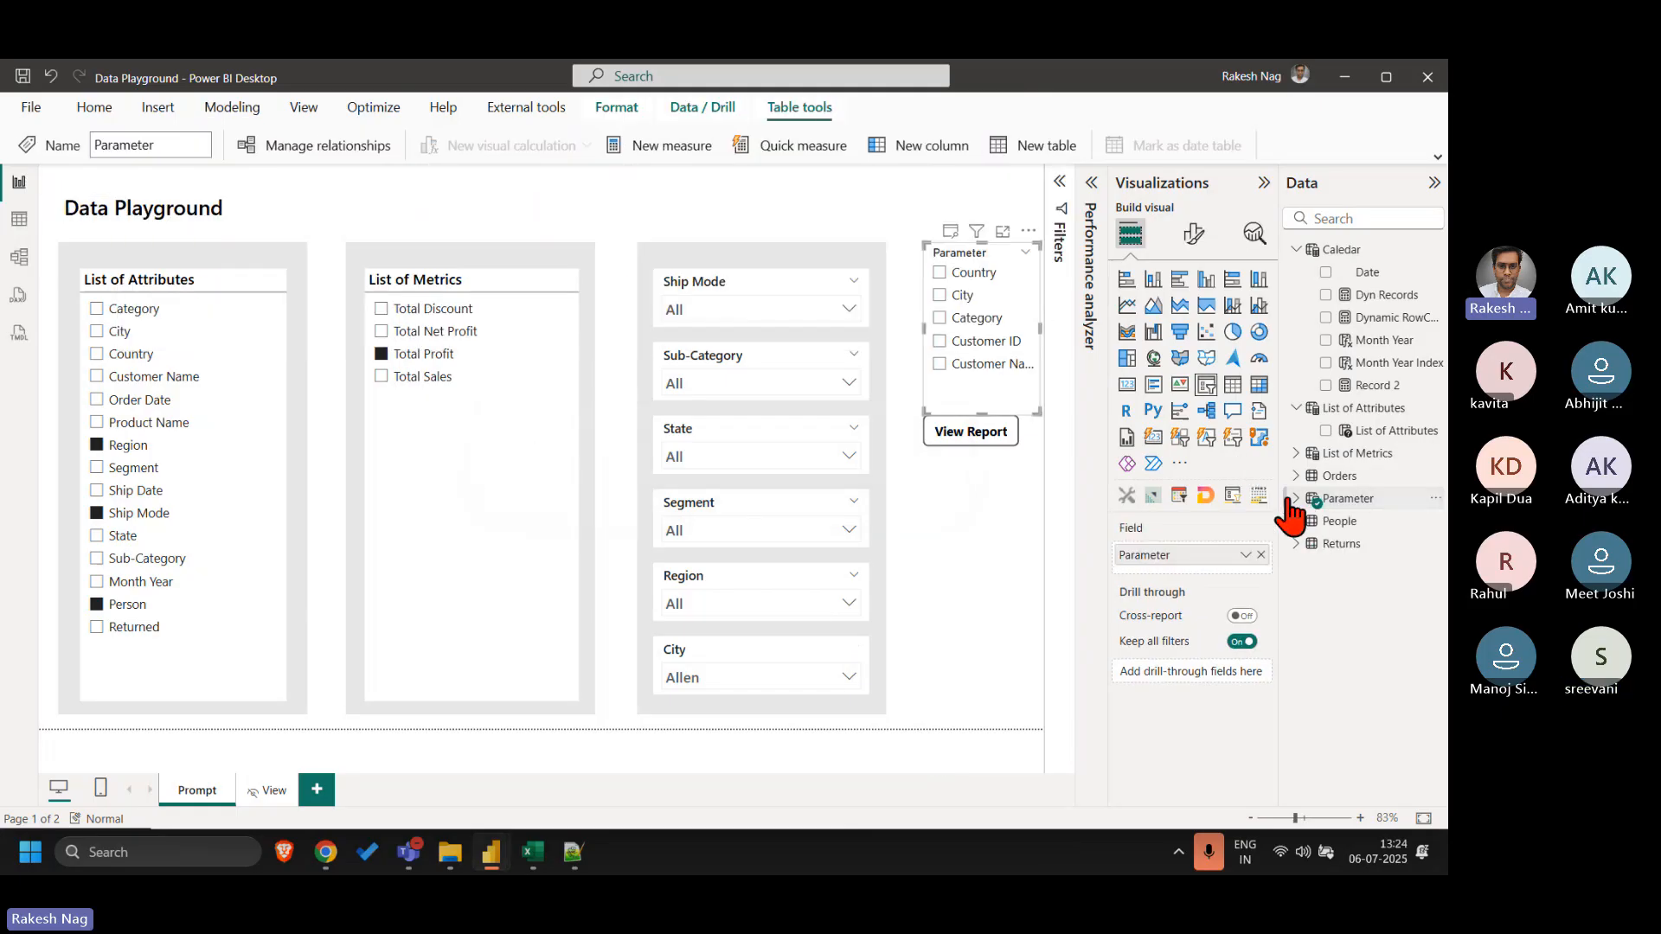
- Move the new Parameter slicer into the List of Metrics panel below Total Sales and enlarge it
{"action": "left_click_drag", "start_coordinate": [967, 258], "coordinate": [549, 493]}
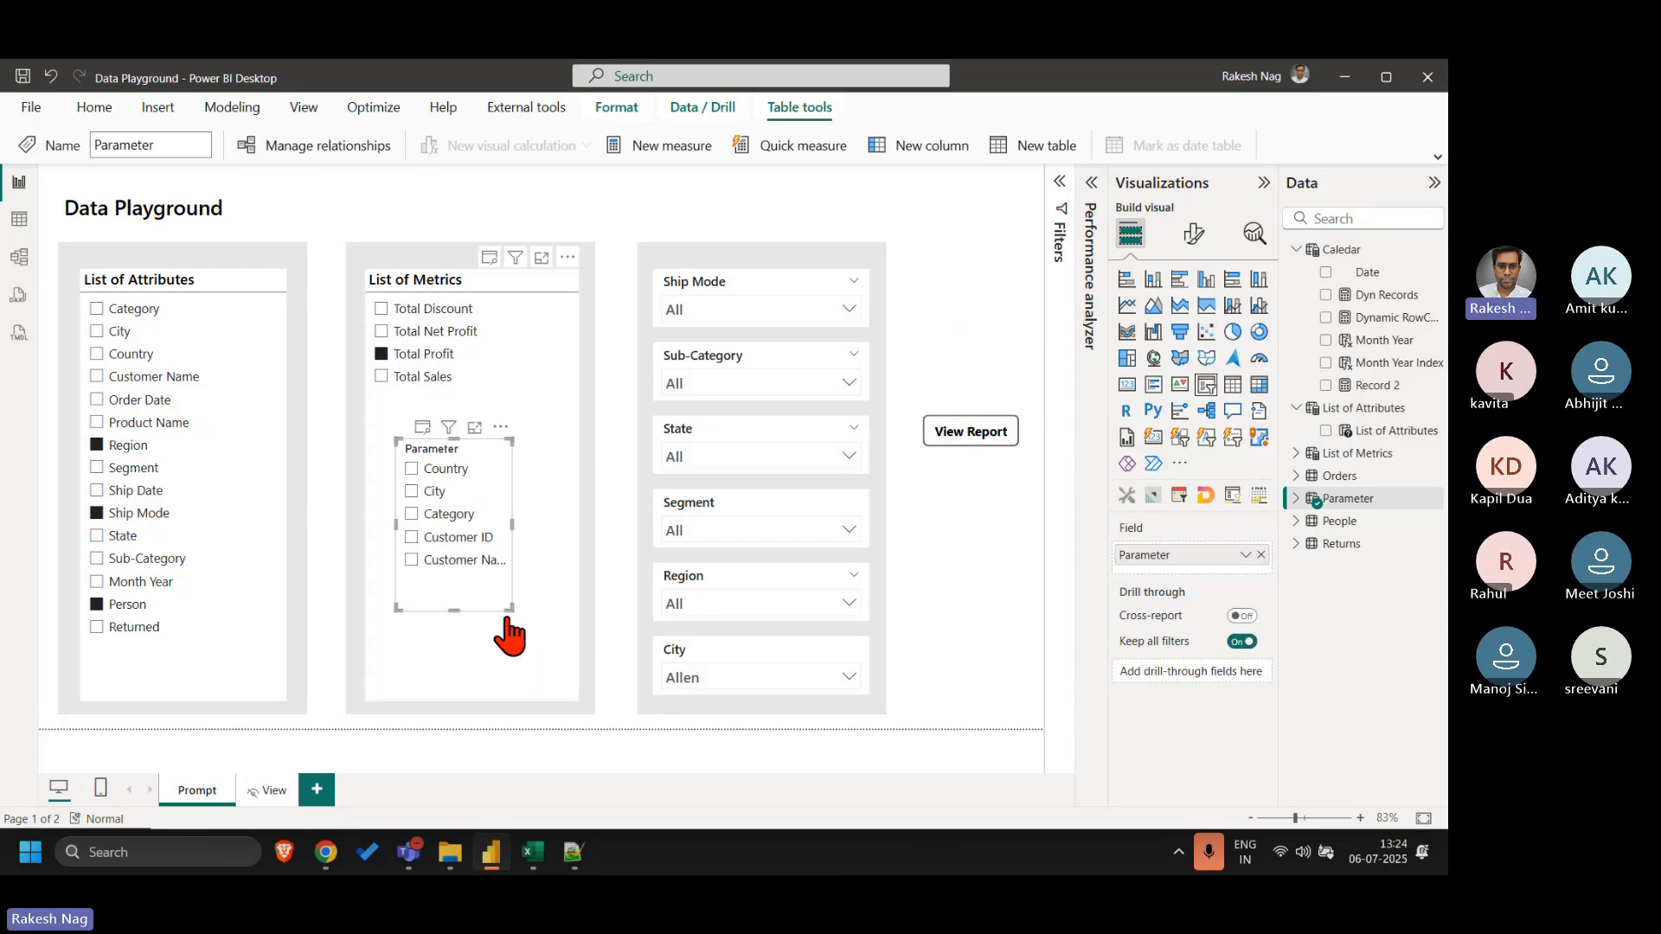
{"action": "left_click_drag", "start_coordinate": [511, 609], "coordinate": [554, 623]}
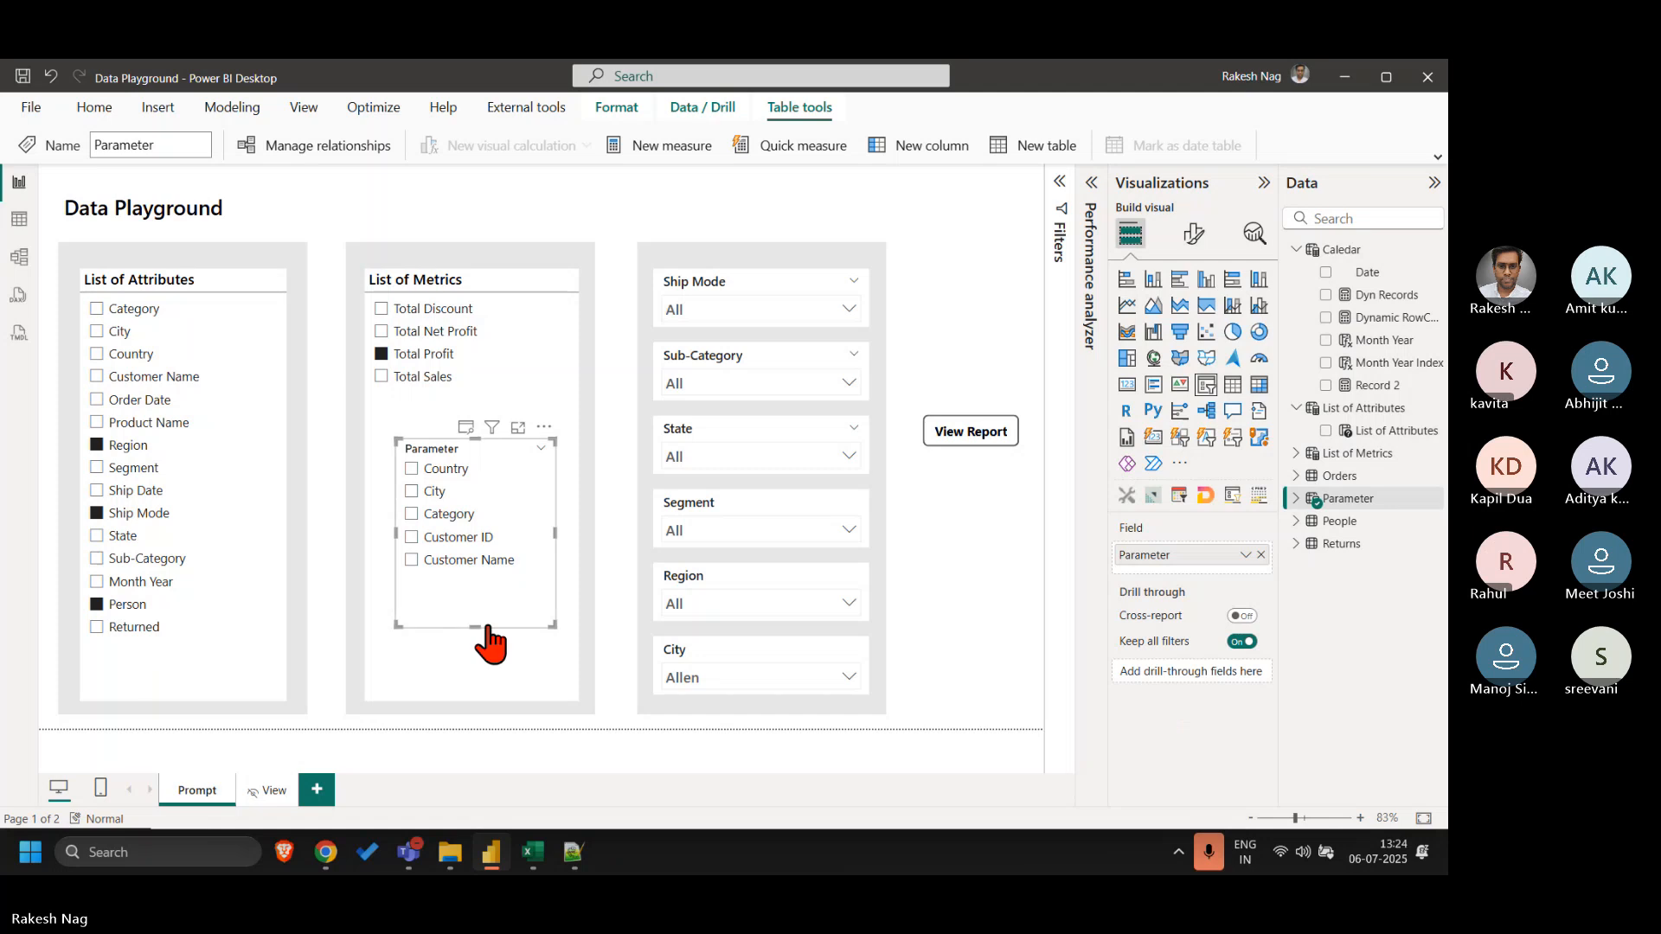
- Remove the Parameter slicer from the Prompt page
{"action": "left_click", "coordinate": [545, 427]}
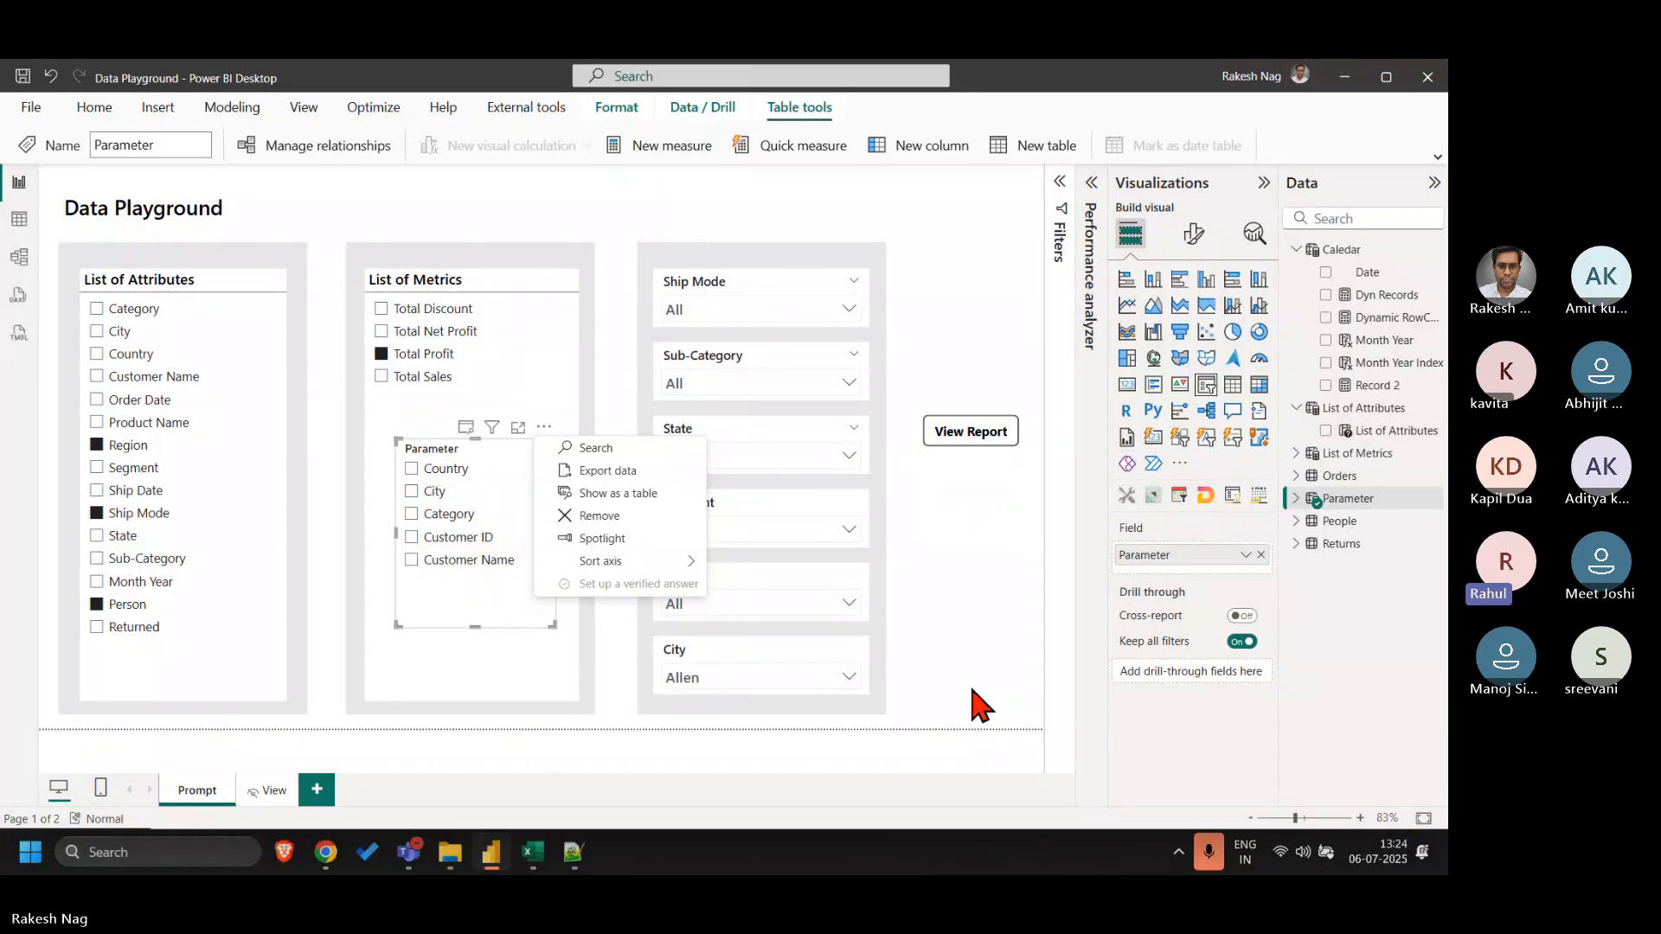
{"action": "left_click", "coordinate": [588, 516]}
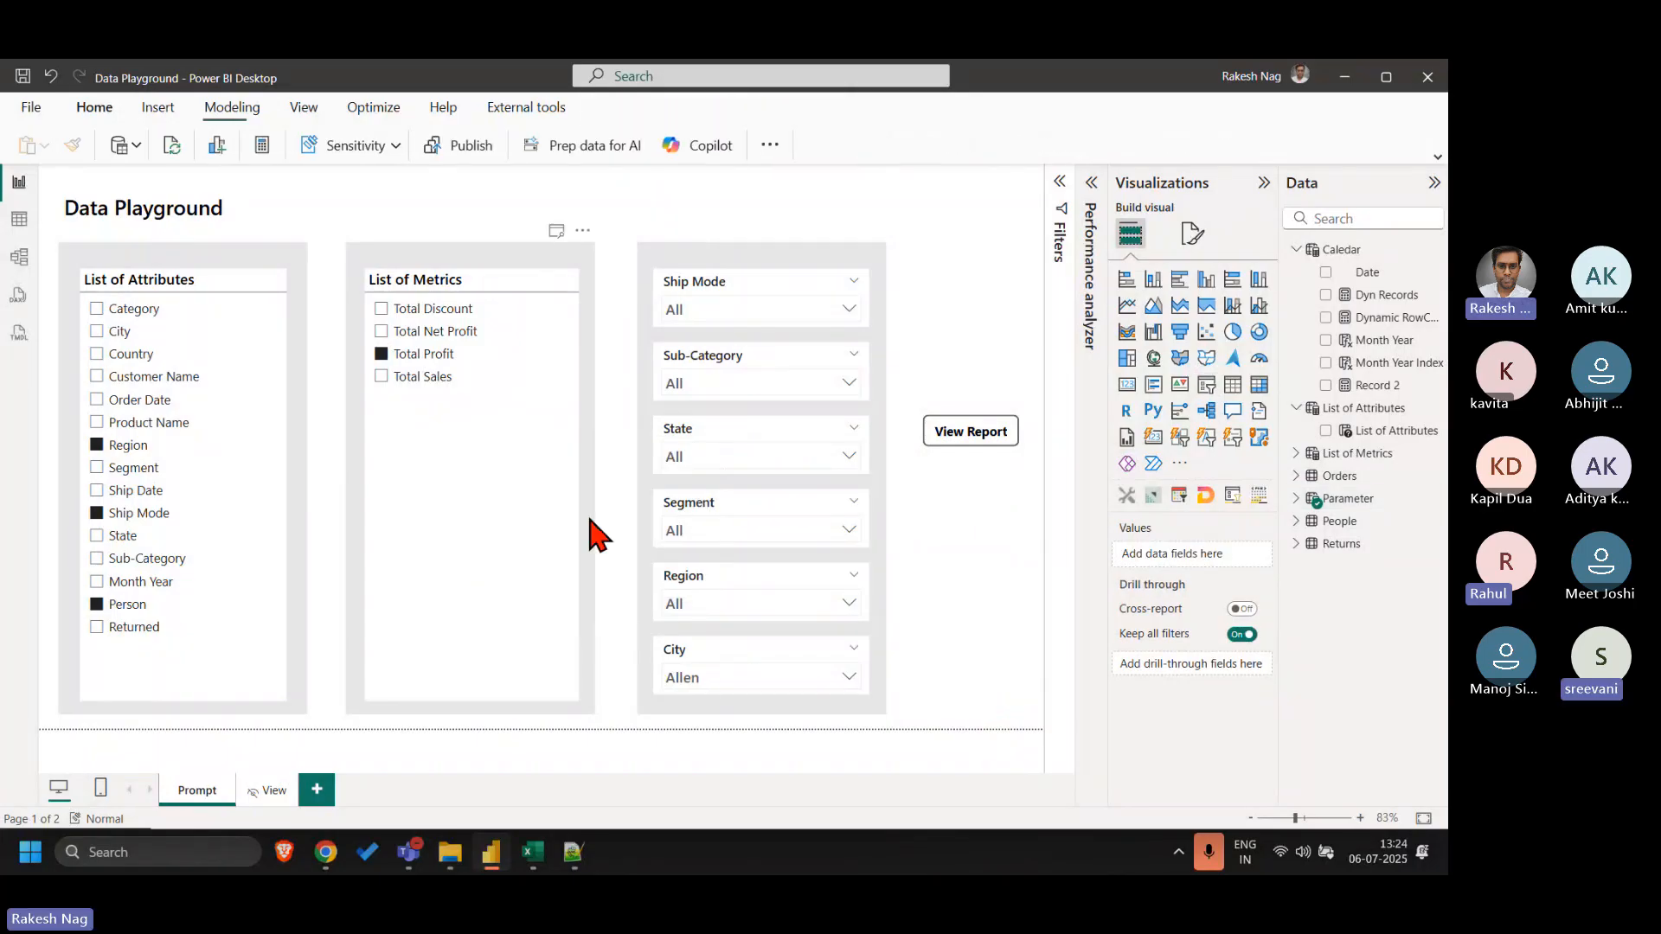
- Switch to the Brave browser, open YouTube in a new tab and go to the account's own Pbi Hindi channel
{"action": "left_click", "coordinate": [284, 854]}
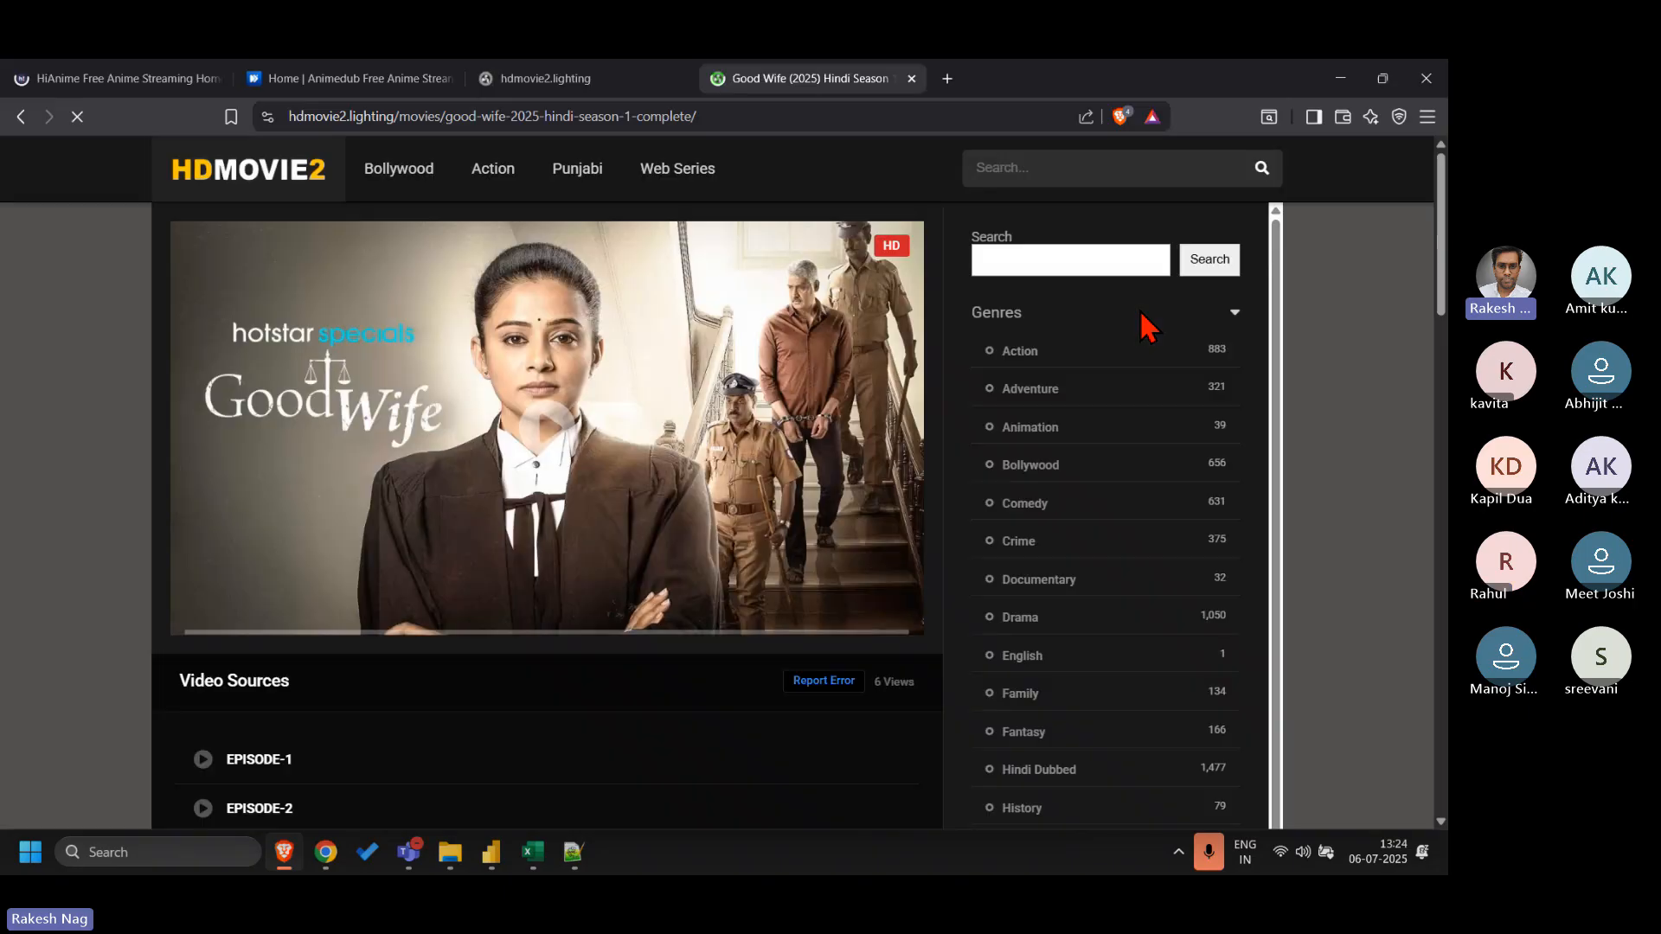
{"action": "left_click", "coordinate": [947, 78]}
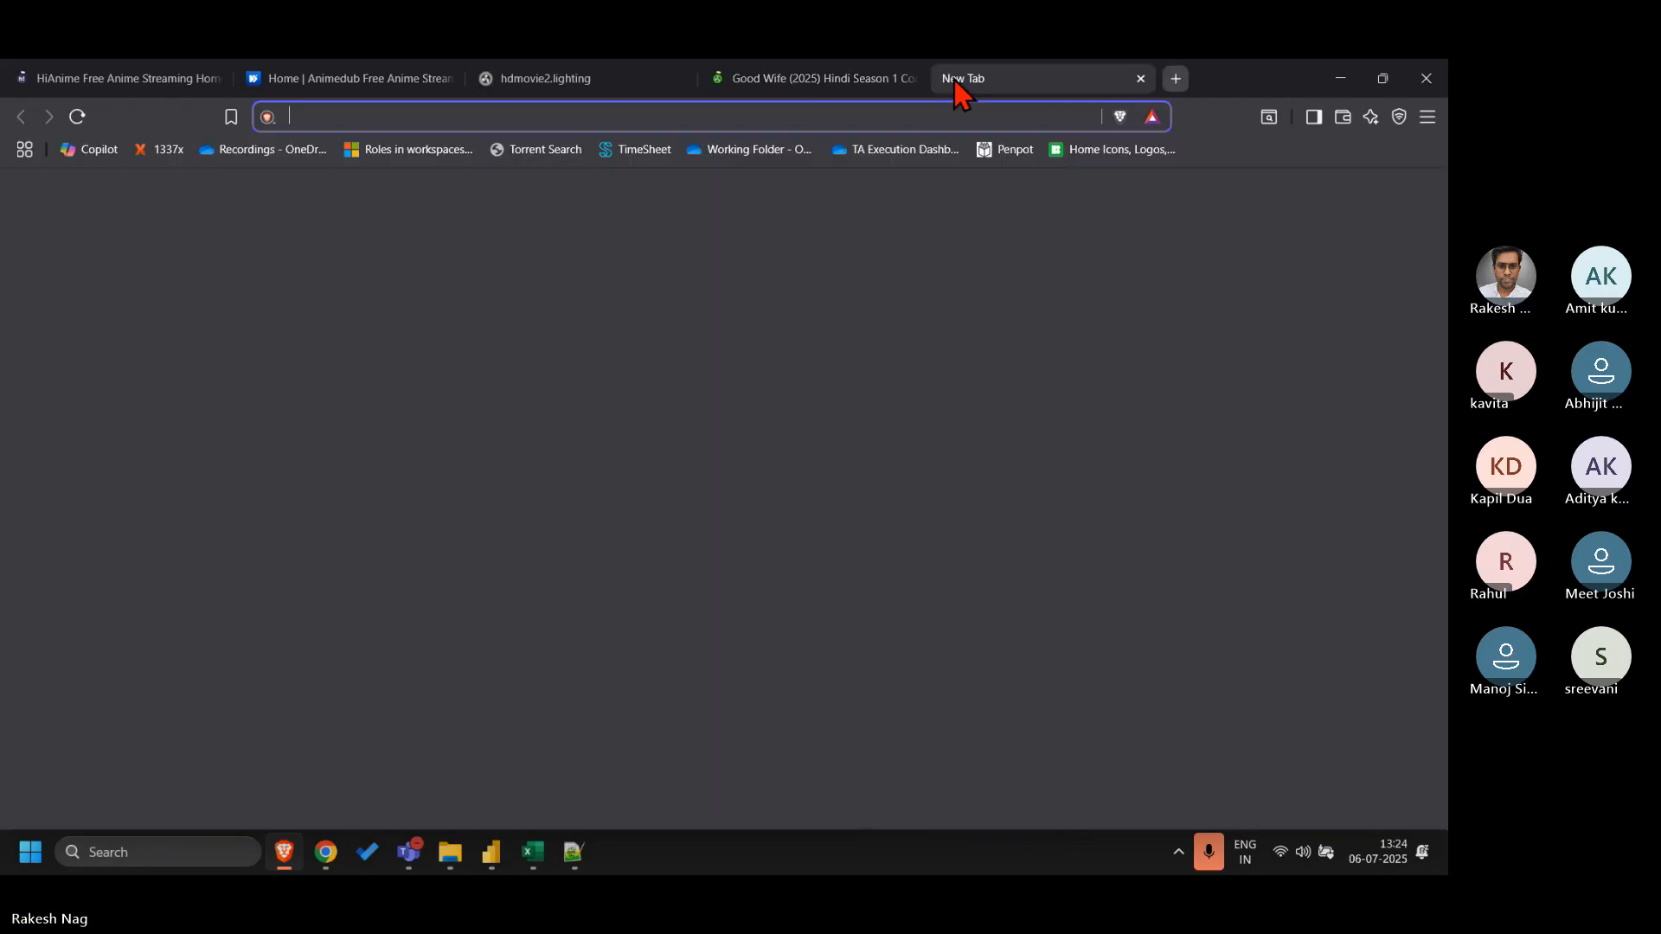
{"action": "left_click", "coordinate": [68, 430]}
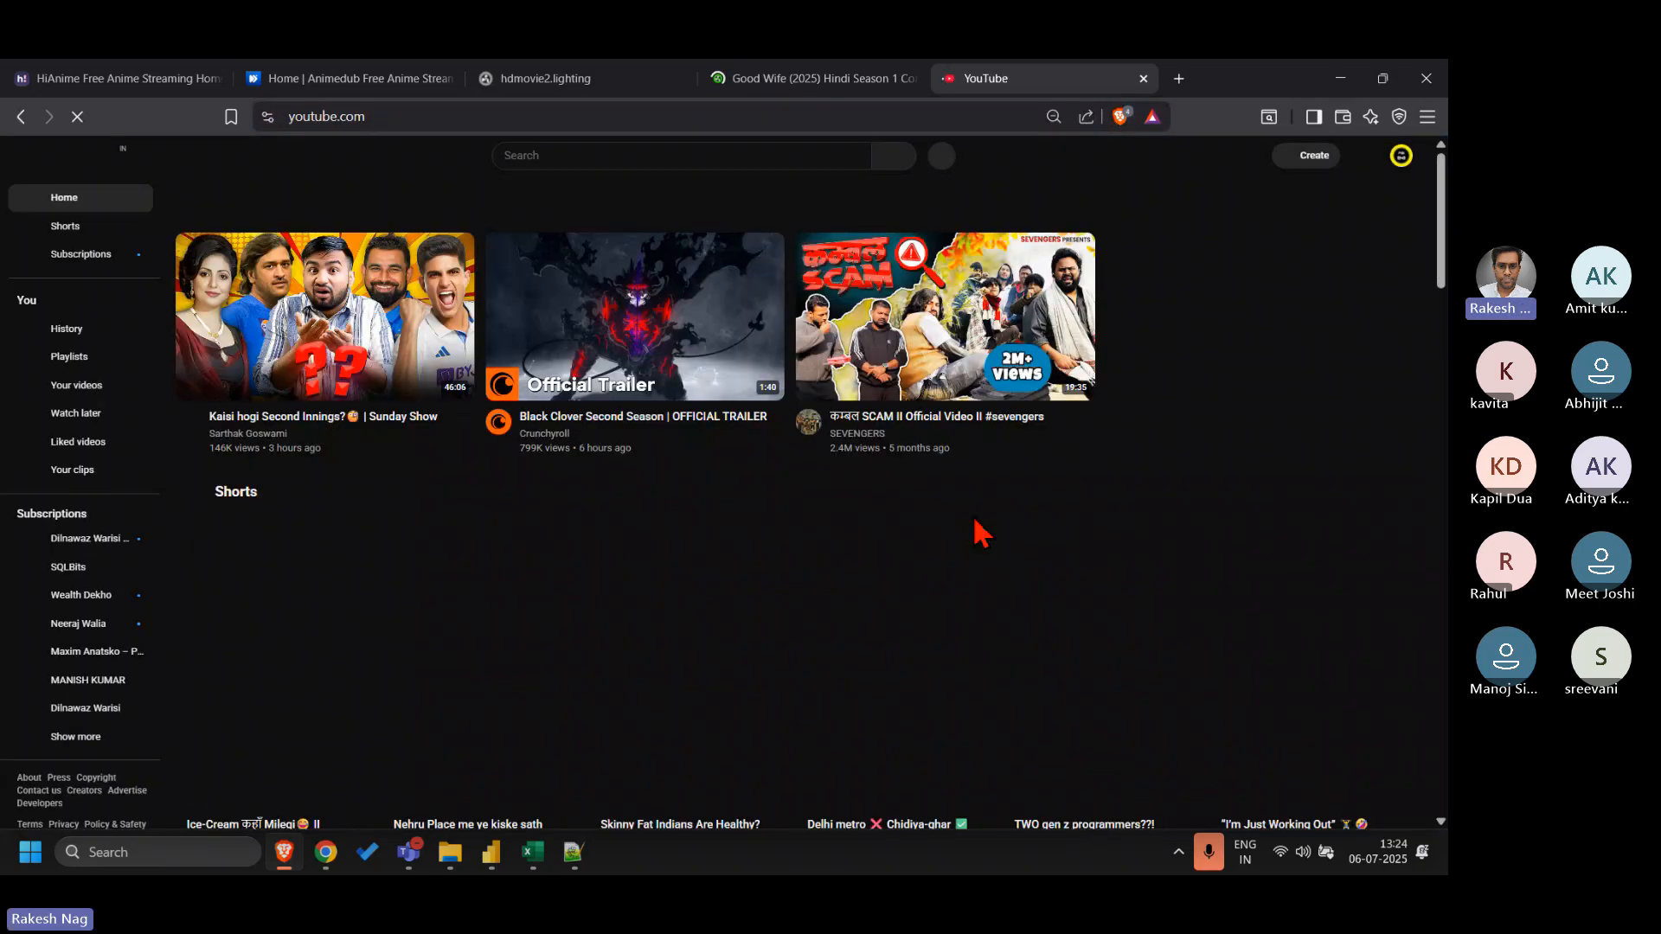
{"action": "left_click", "coordinate": [1403, 164]}
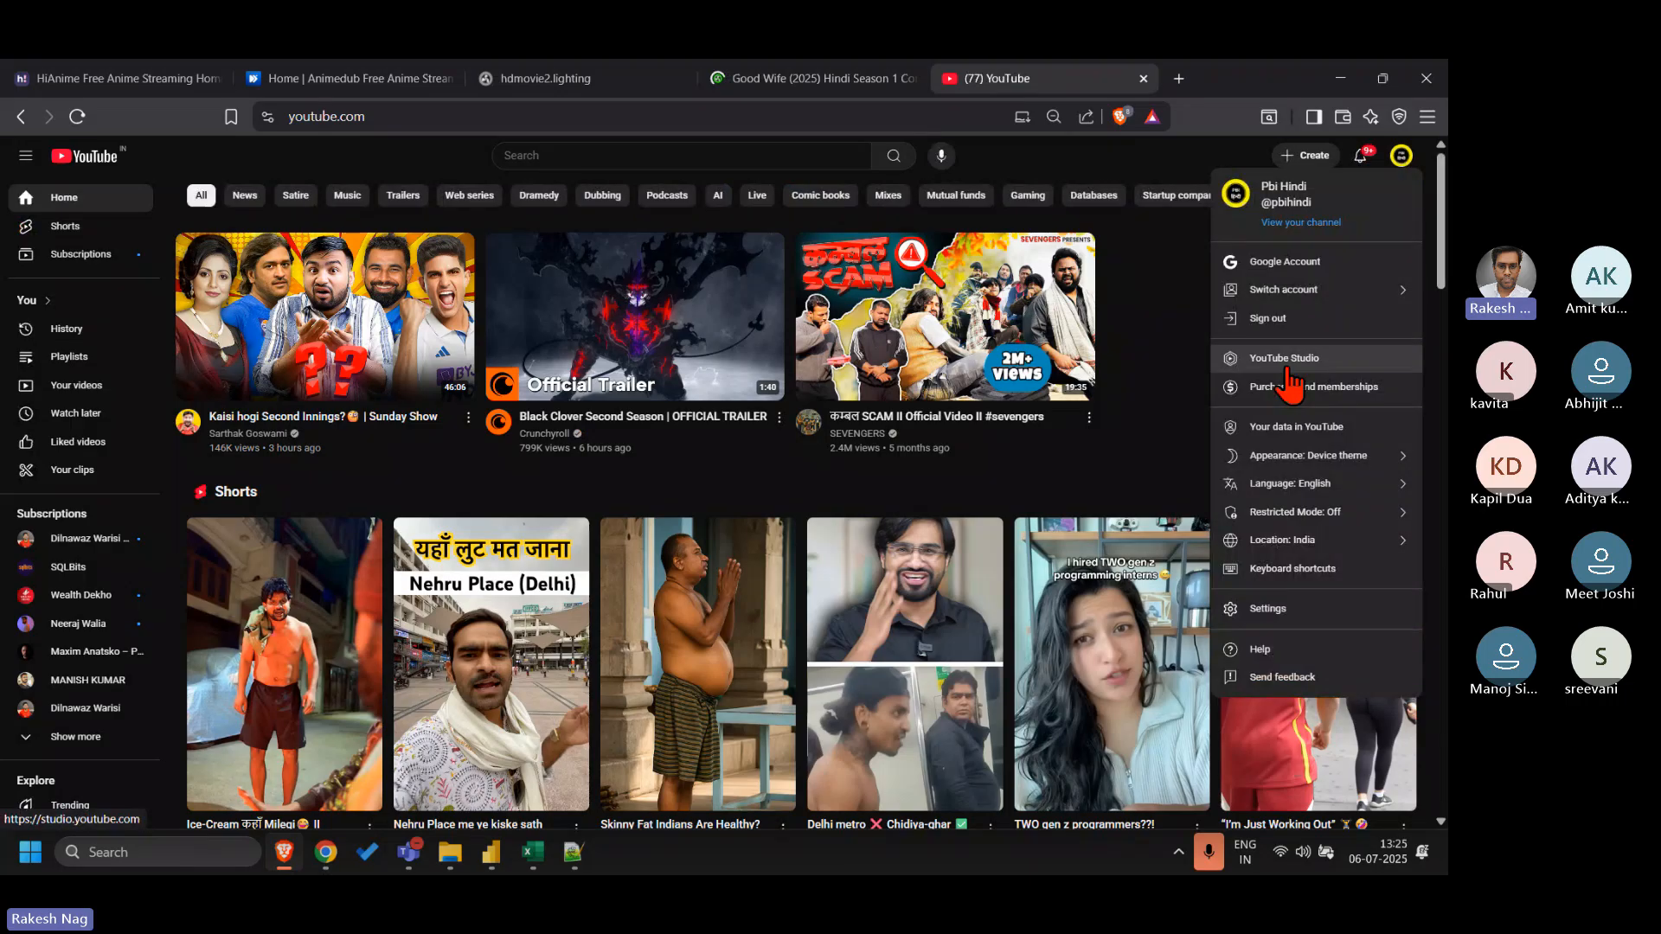
{"action": "left_click", "coordinate": [1302, 223]}
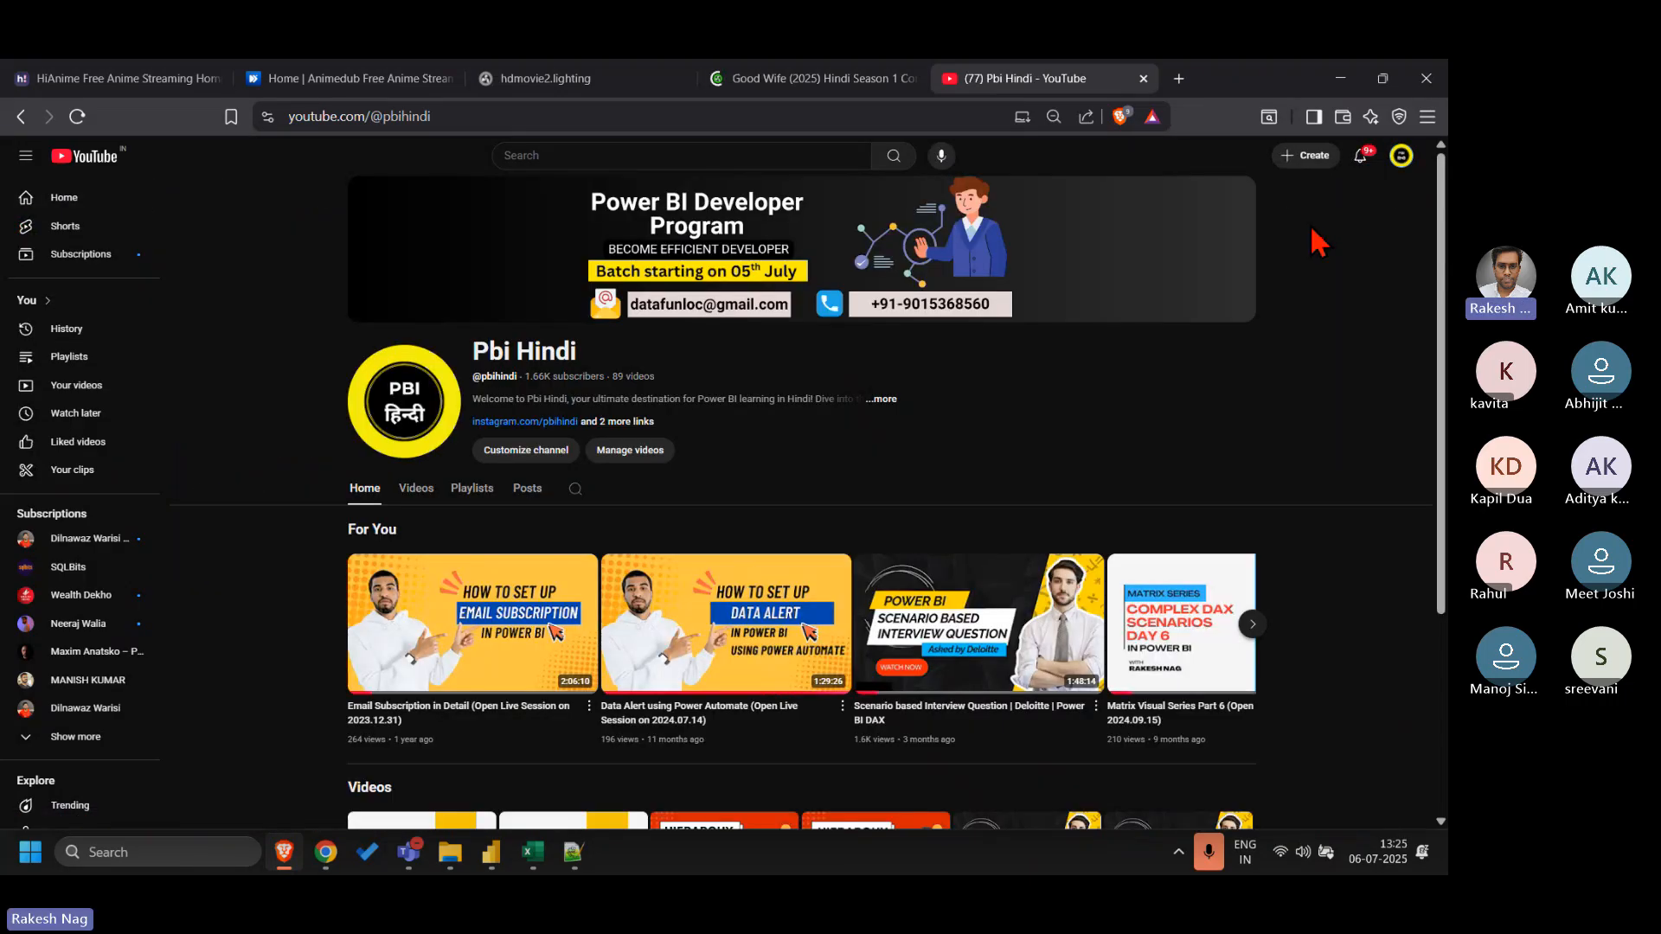
- Browse the channel's videos and playlists and open the full Open Live Session playlist
{"action": "left_click", "coordinate": [415, 491]}
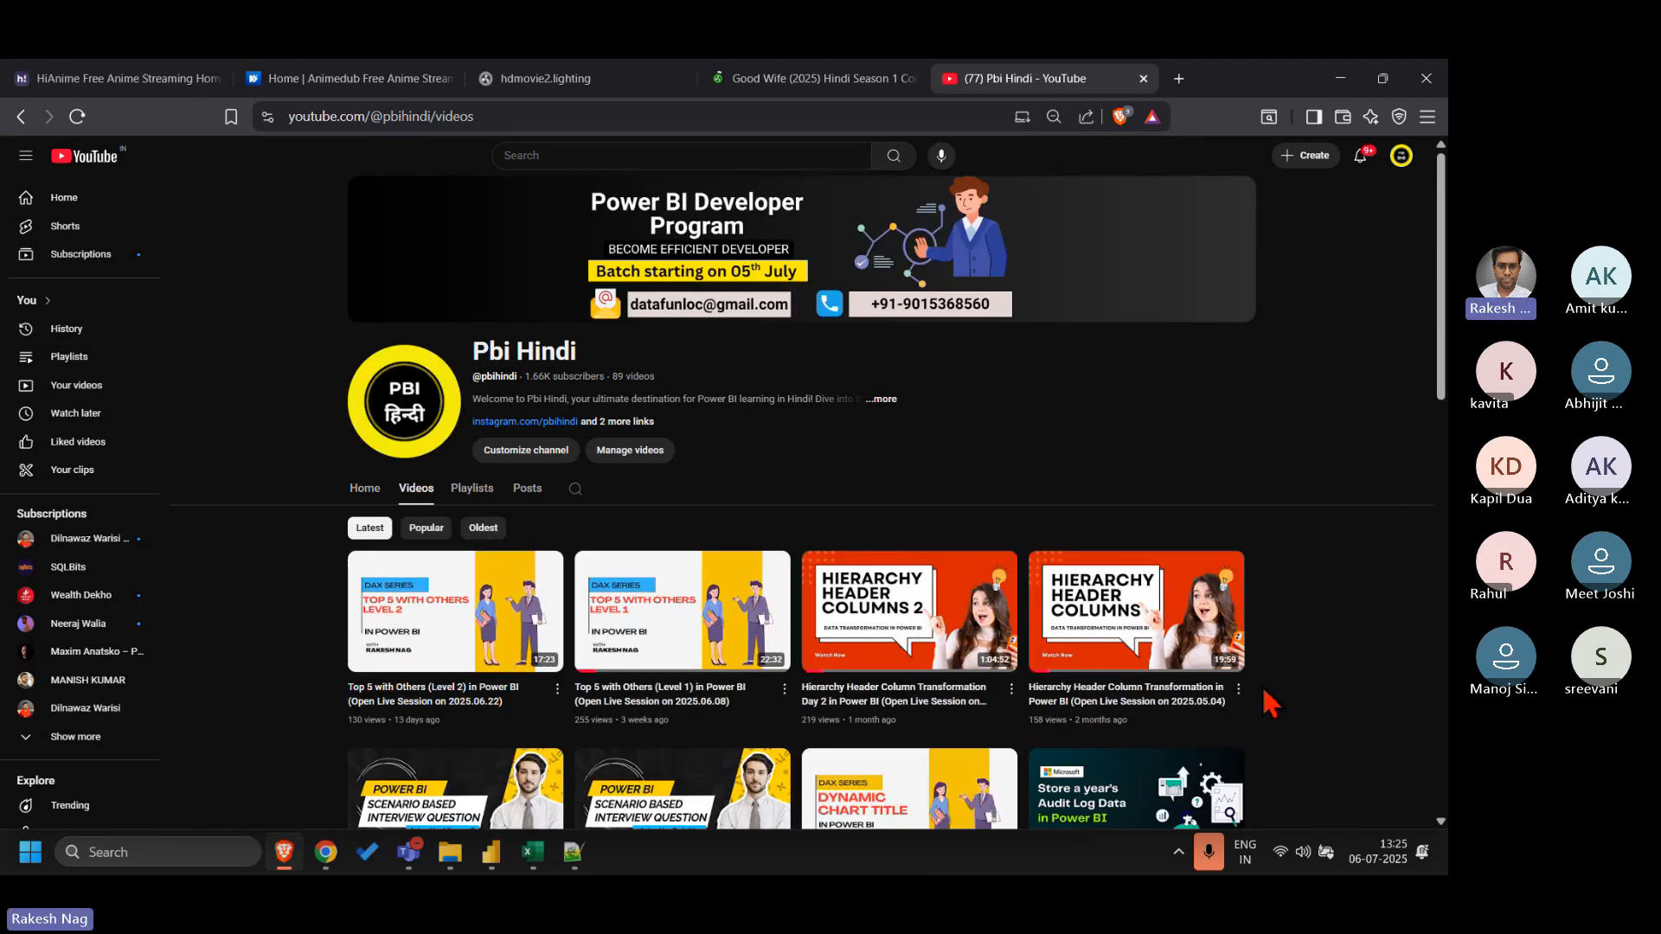
{"action": "left_click", "coordinate": [472, 490]}
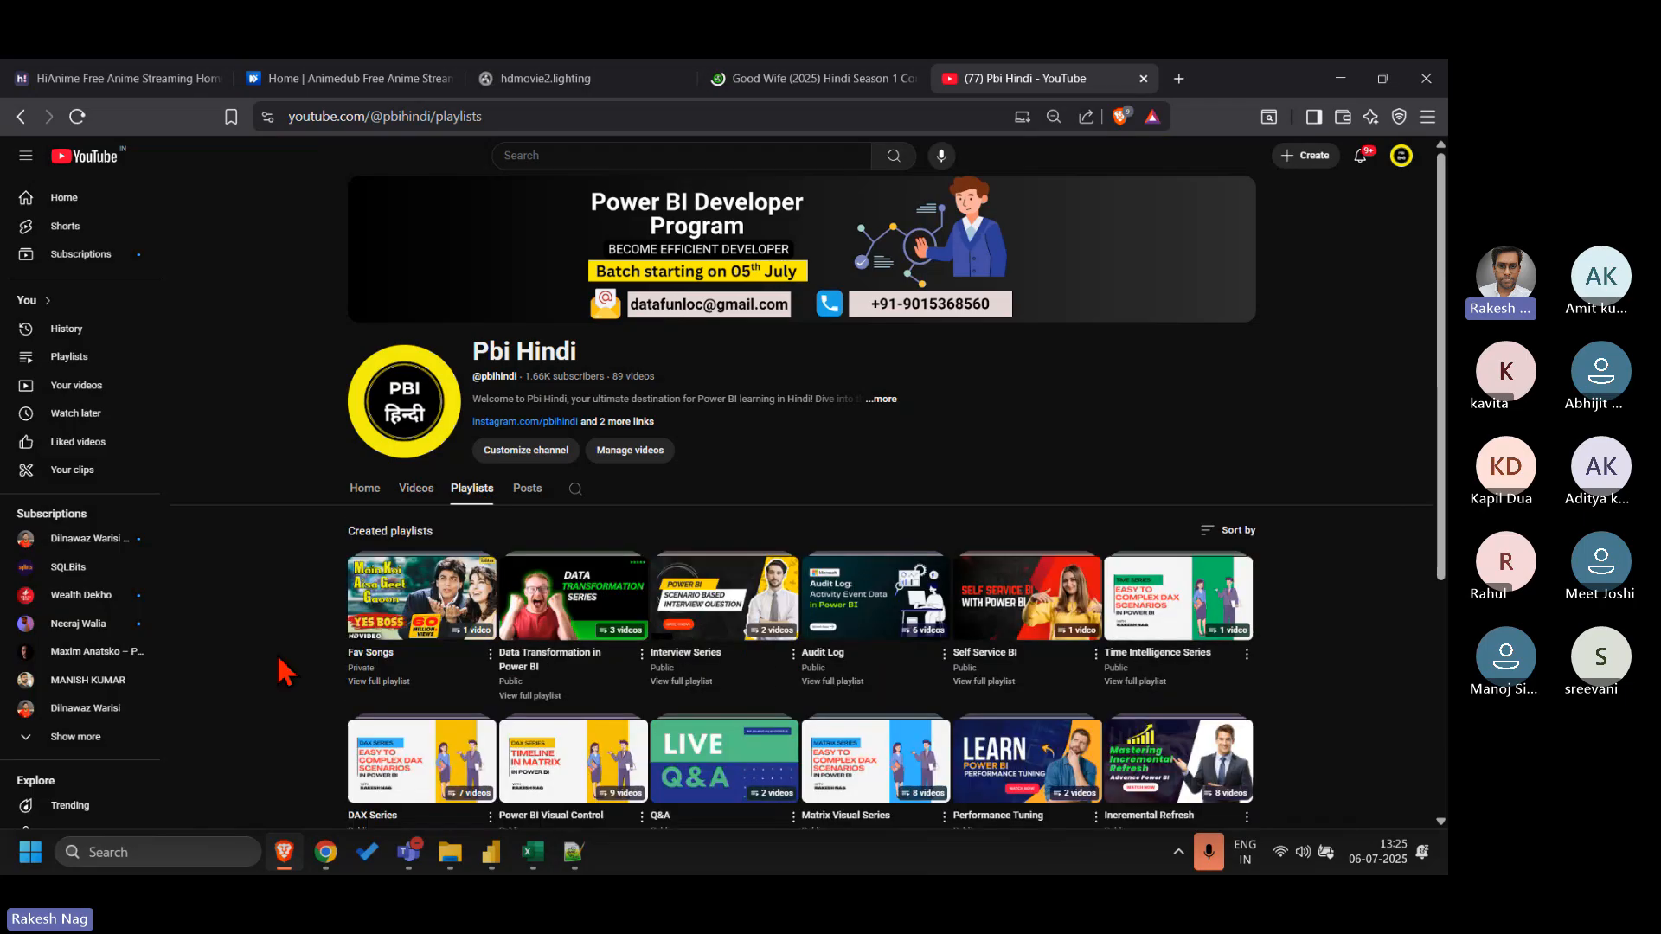
{"action": "scroll", "coordinate": [285, 670], "scroll_direction": "down", "scroll_amount": 1}
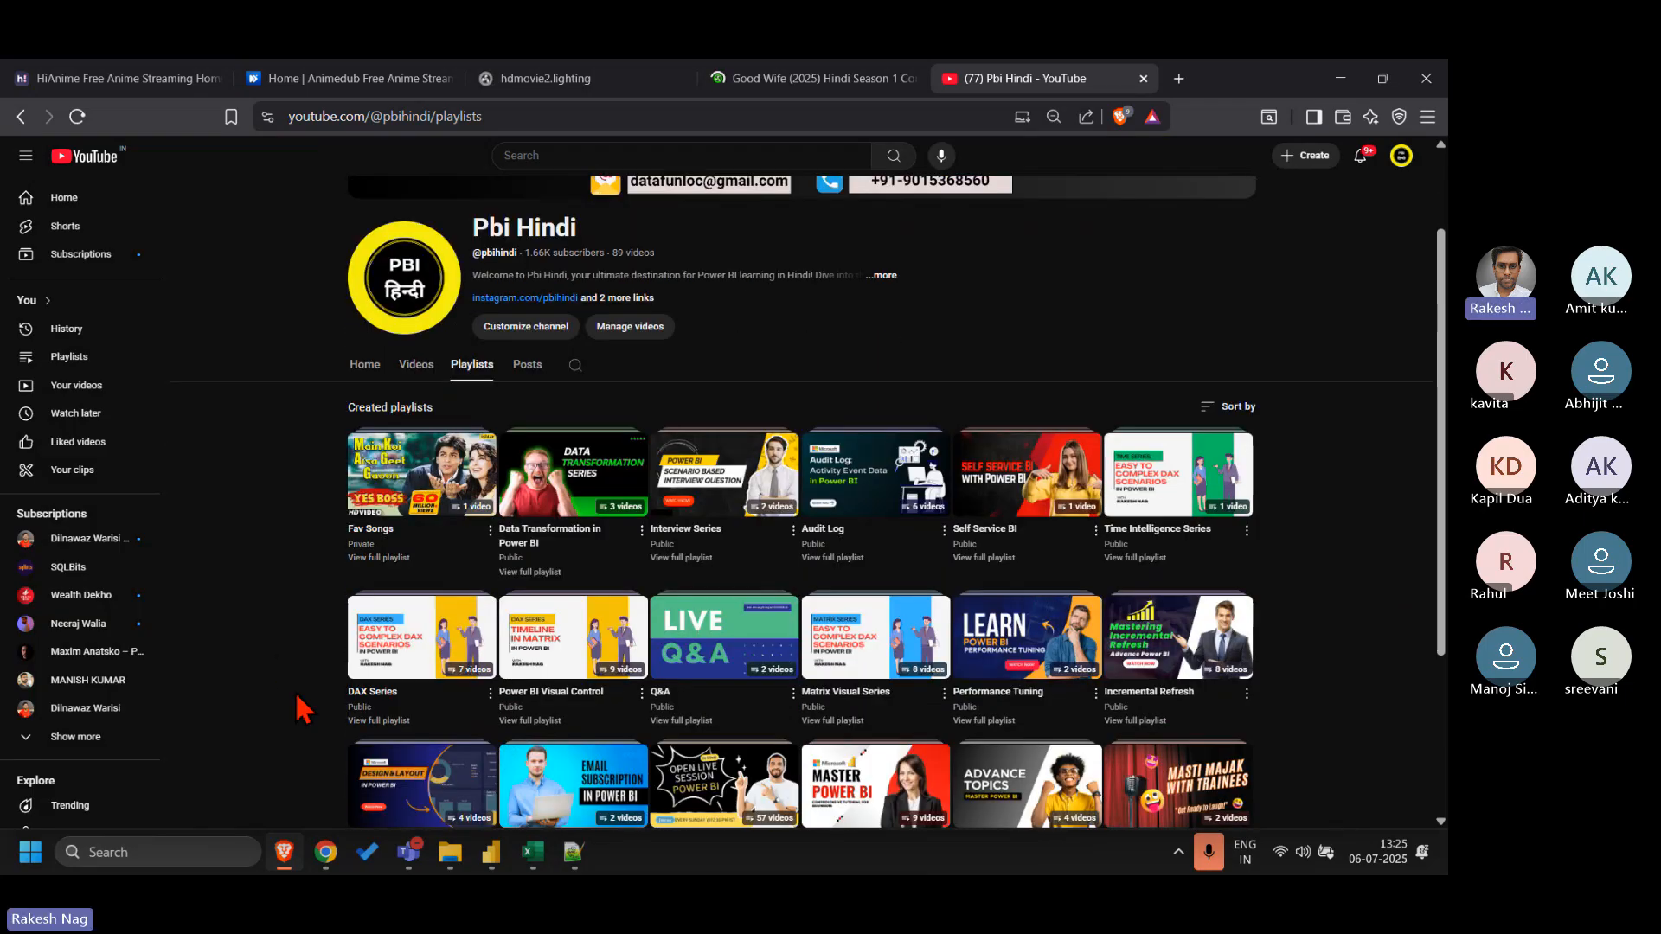
{"action": "scroll", "coordinate": [298, 705], "scroll_direction": "down", "scroll_amount": 2}
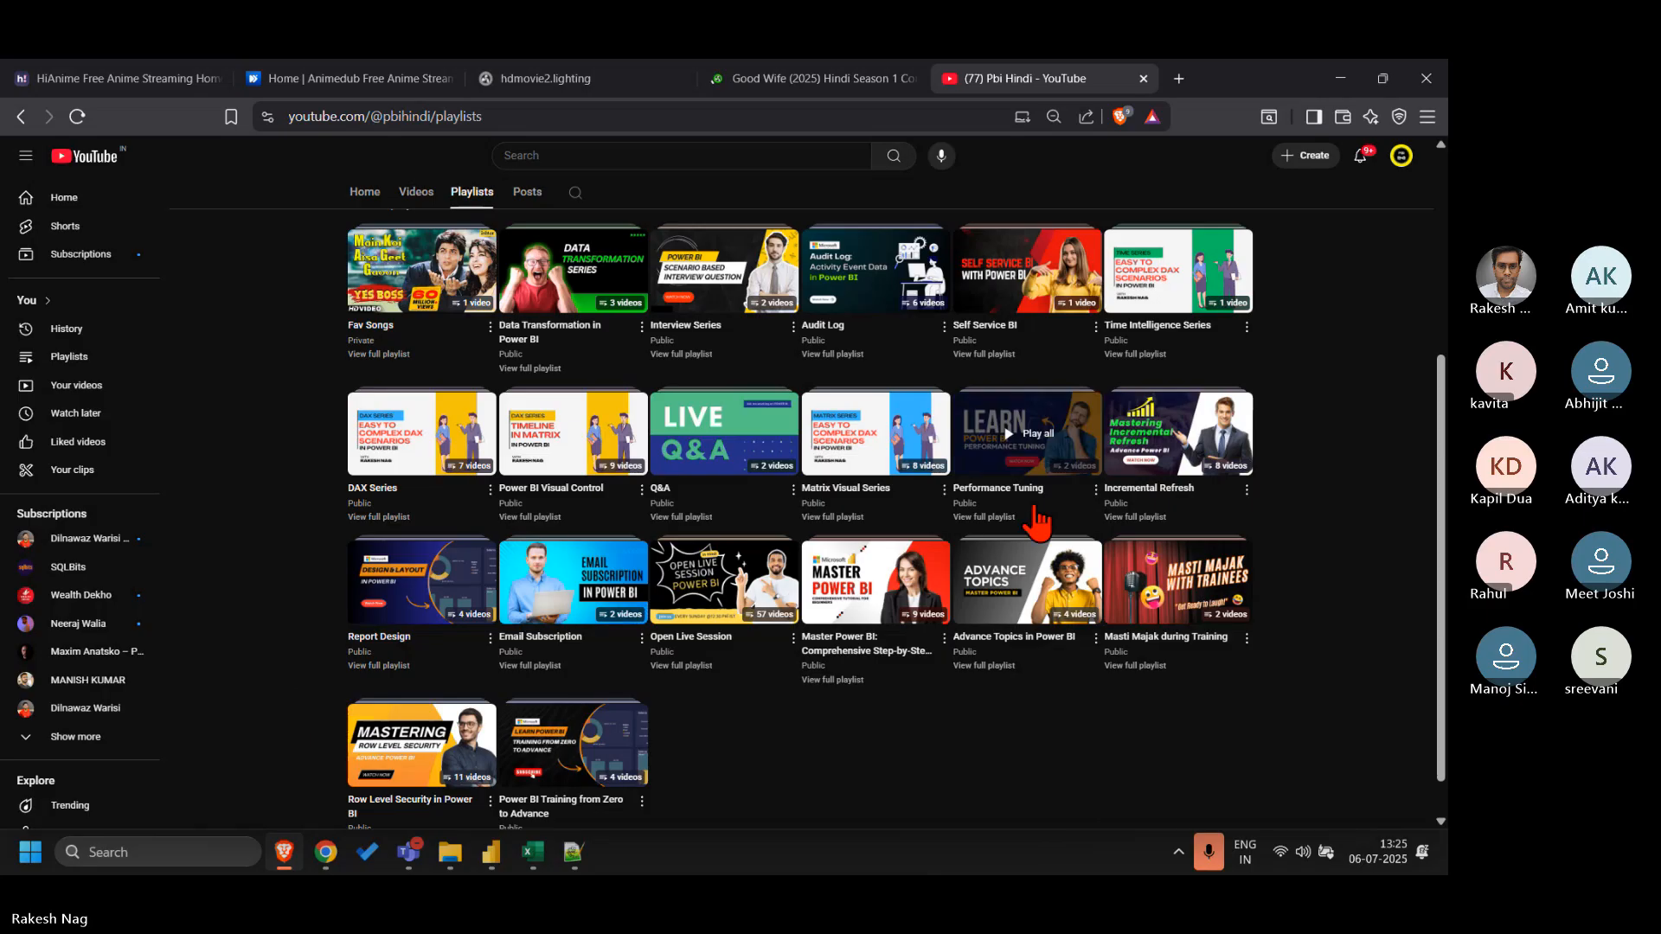
{"action": "left_click", "coordinate": [681, 665]}
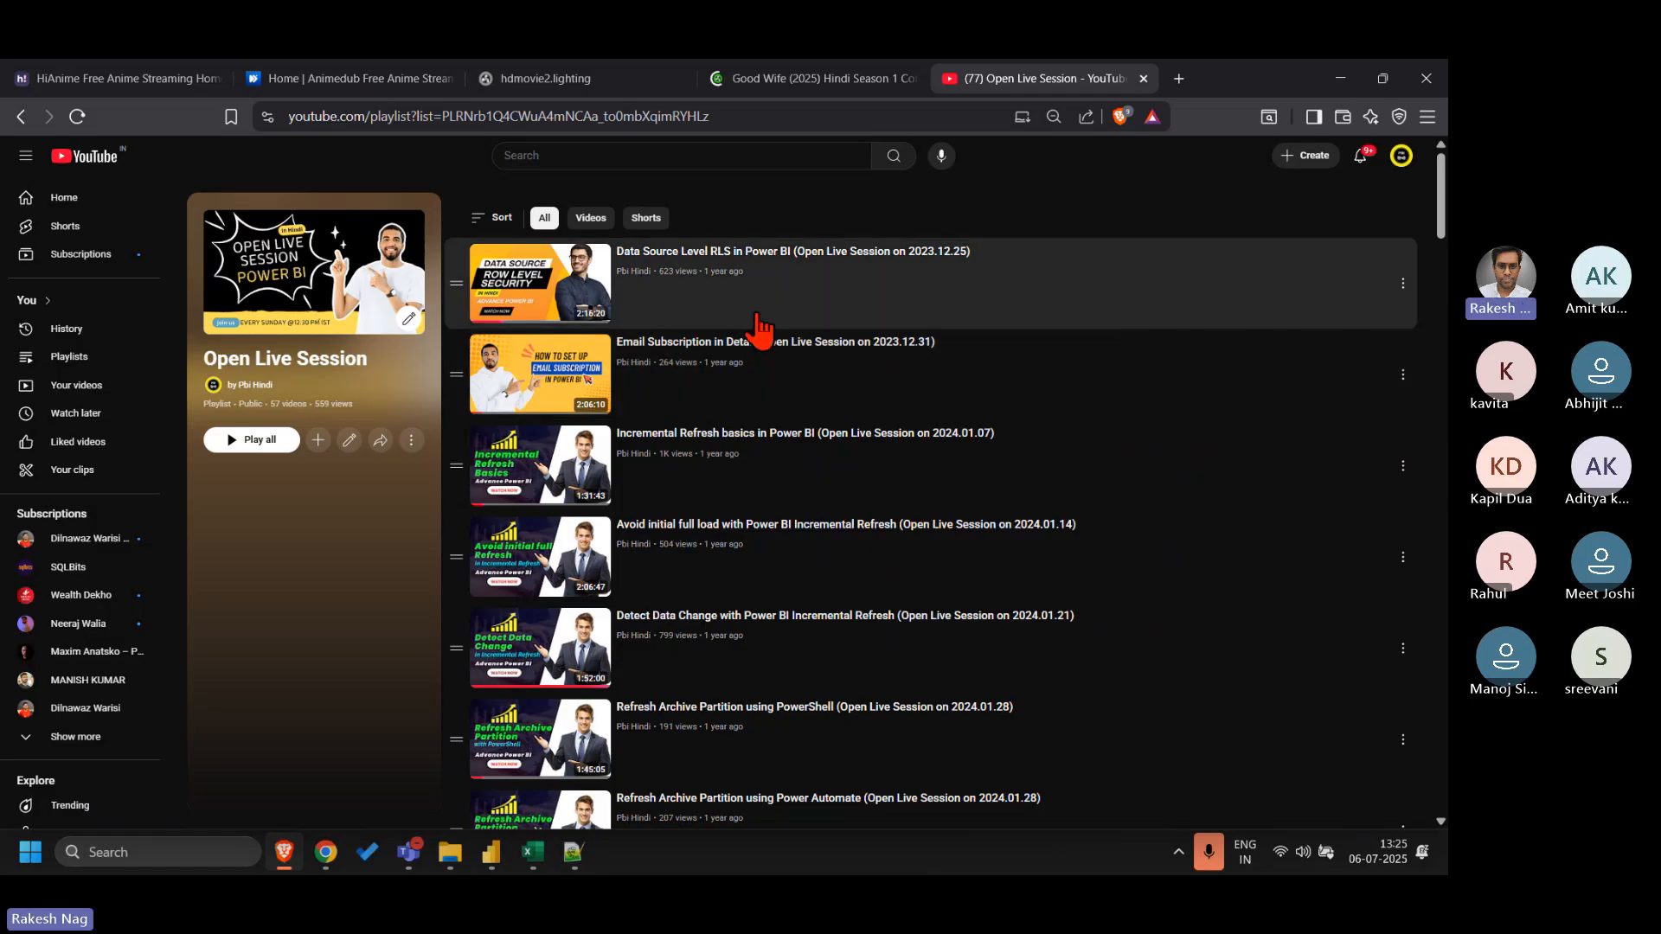
- Look through the Open Live Session playlist for the Dynamic Field Parameter session and other related videos
{"action": "scroll", "coordinate": [904, 561], "scroll_direction": "down", "scroll_amount": 2}
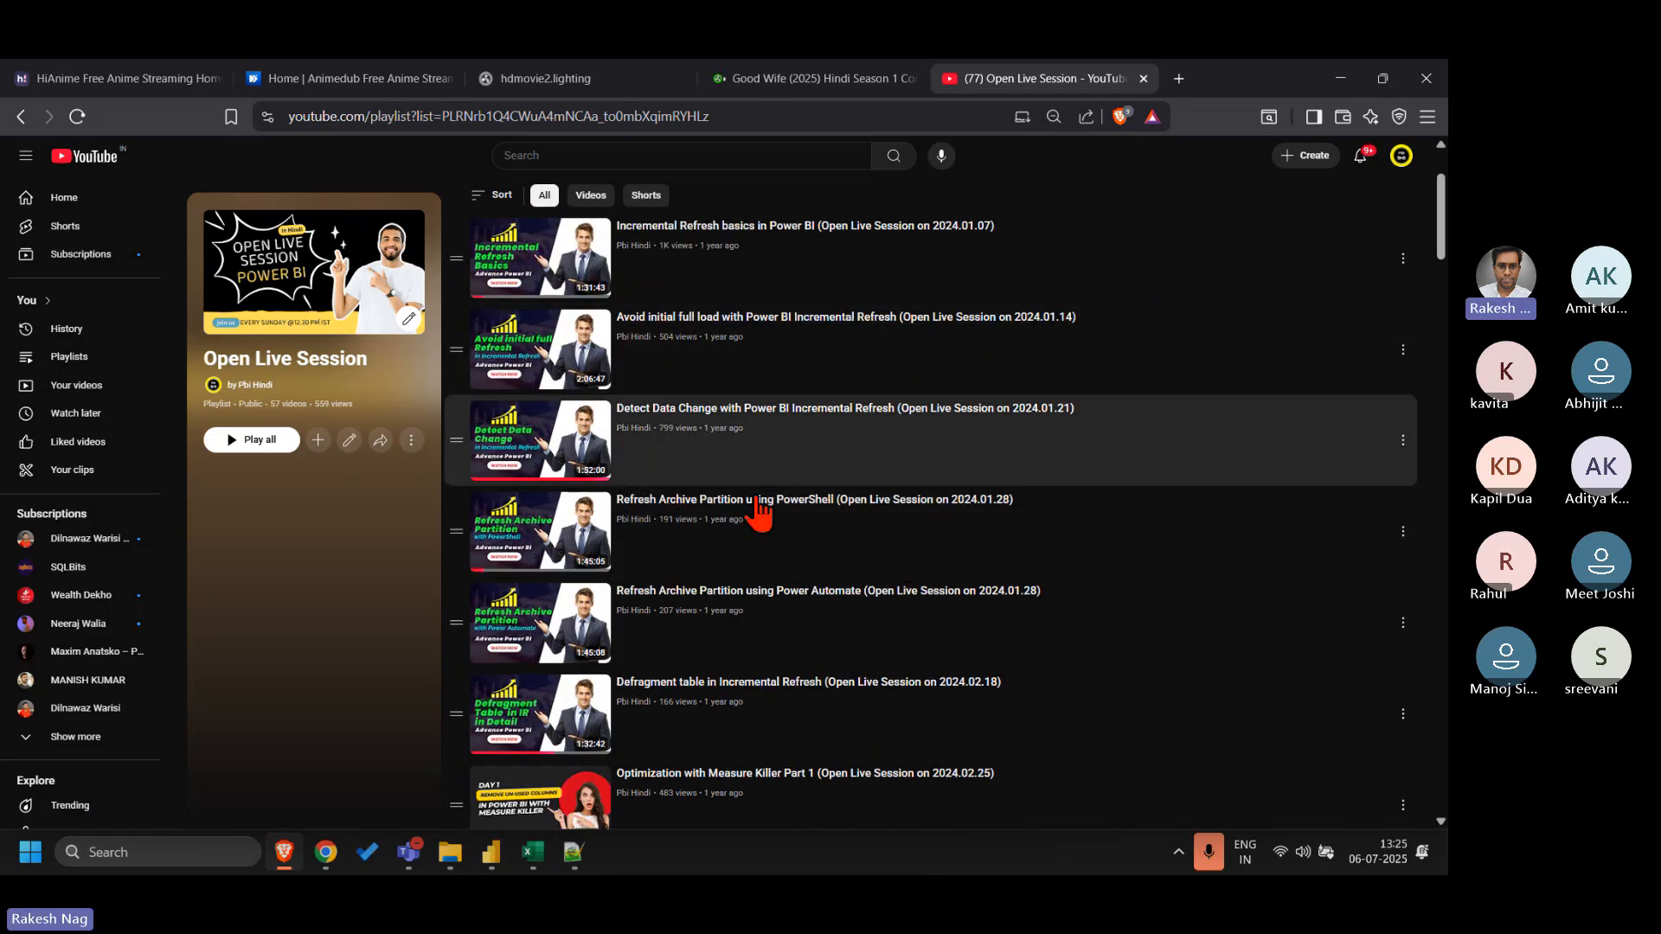
{"action": "scroll", "coordinate": [783, 575], "scroll_direction": "down", "scroll_amount": 3}
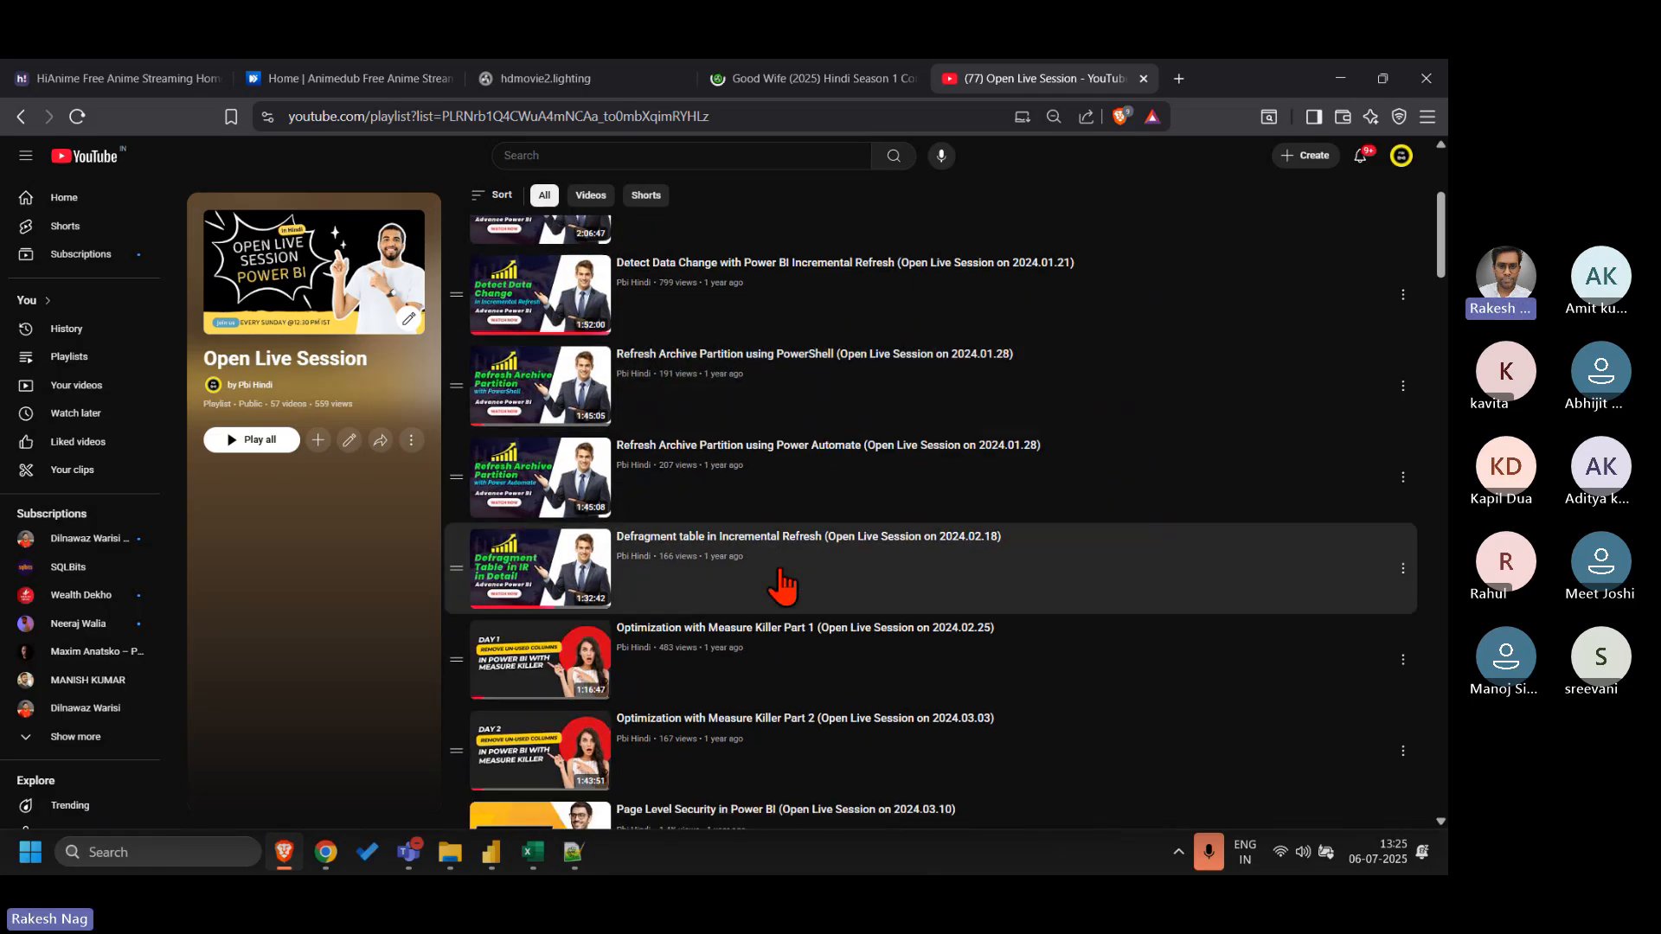
{"action": "scroll", "coordinate": [790, 660], "scroll_direction": "down", "scroll_amount": 2}
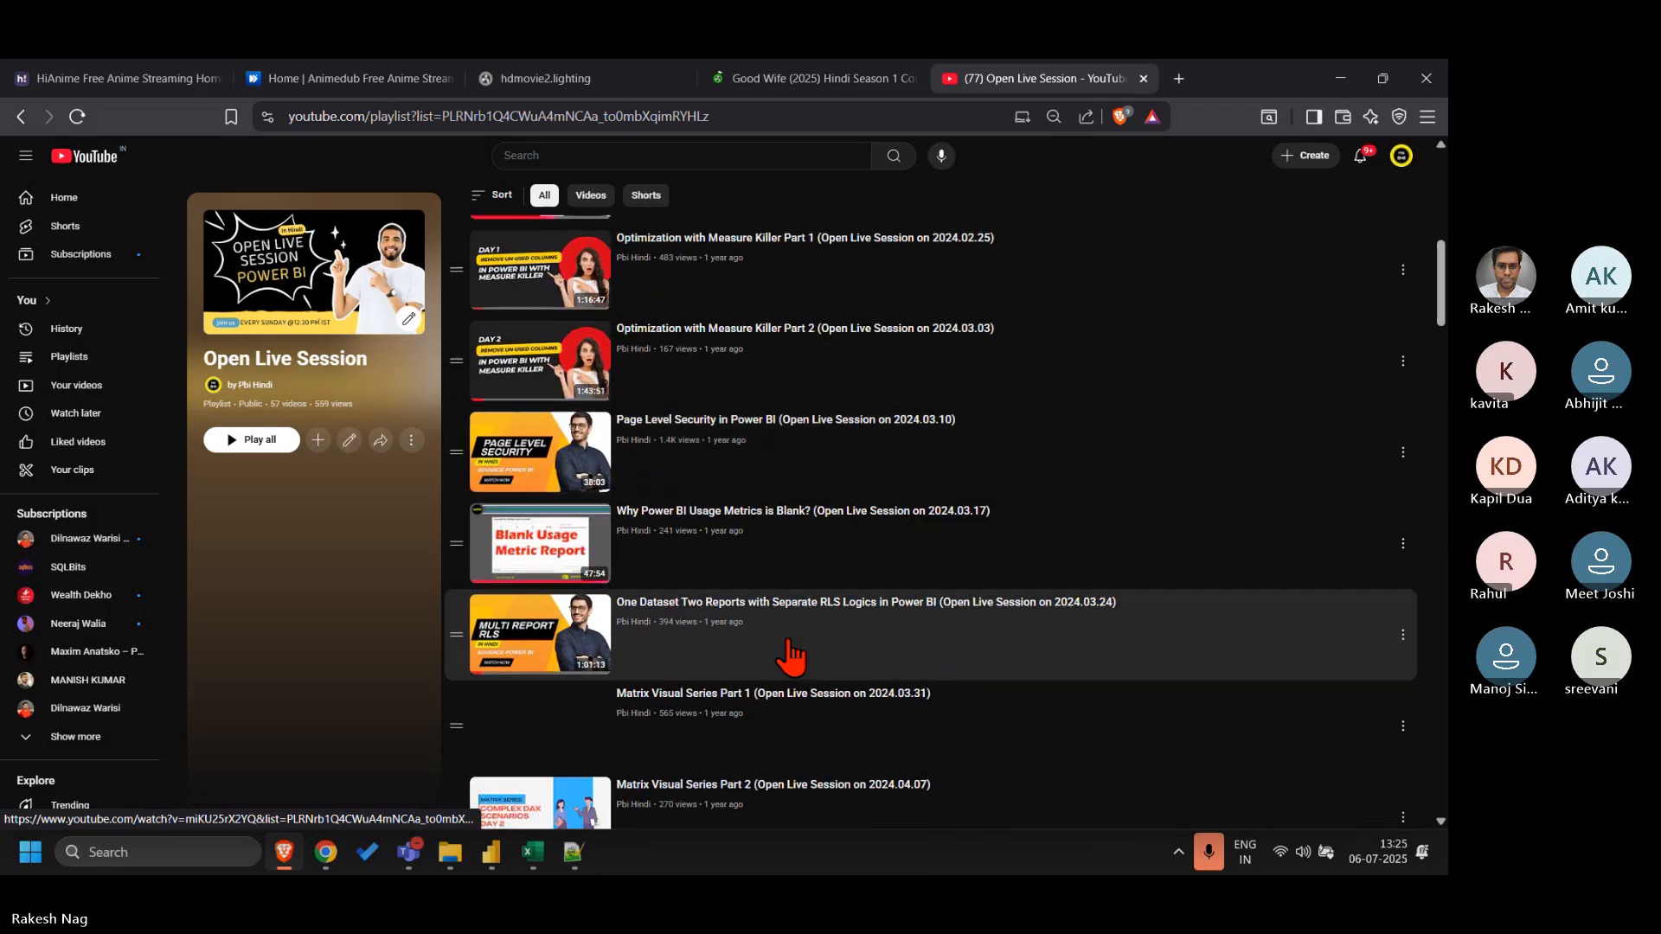
{"action": "scroll", "coordinate": [742, 684], "scroll_direction": "down", "scroll_amount": 2}
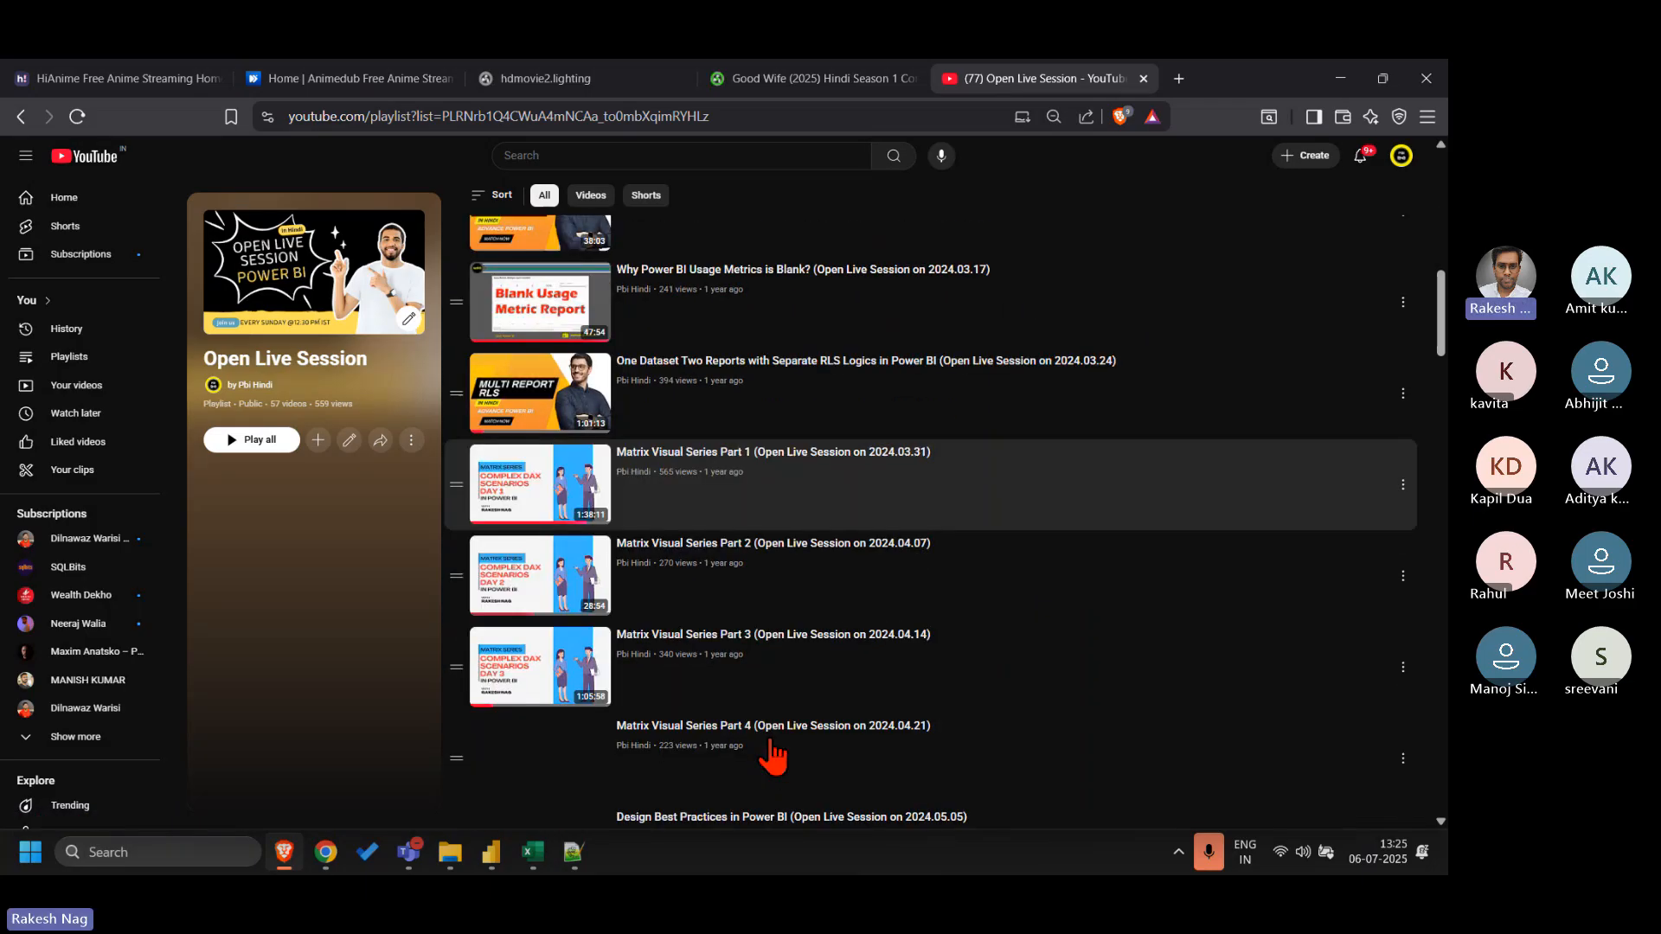
{"action": "scroll", "coordinate": [772, 755], "scroll_direction": "down", "scroll_amount": 4}
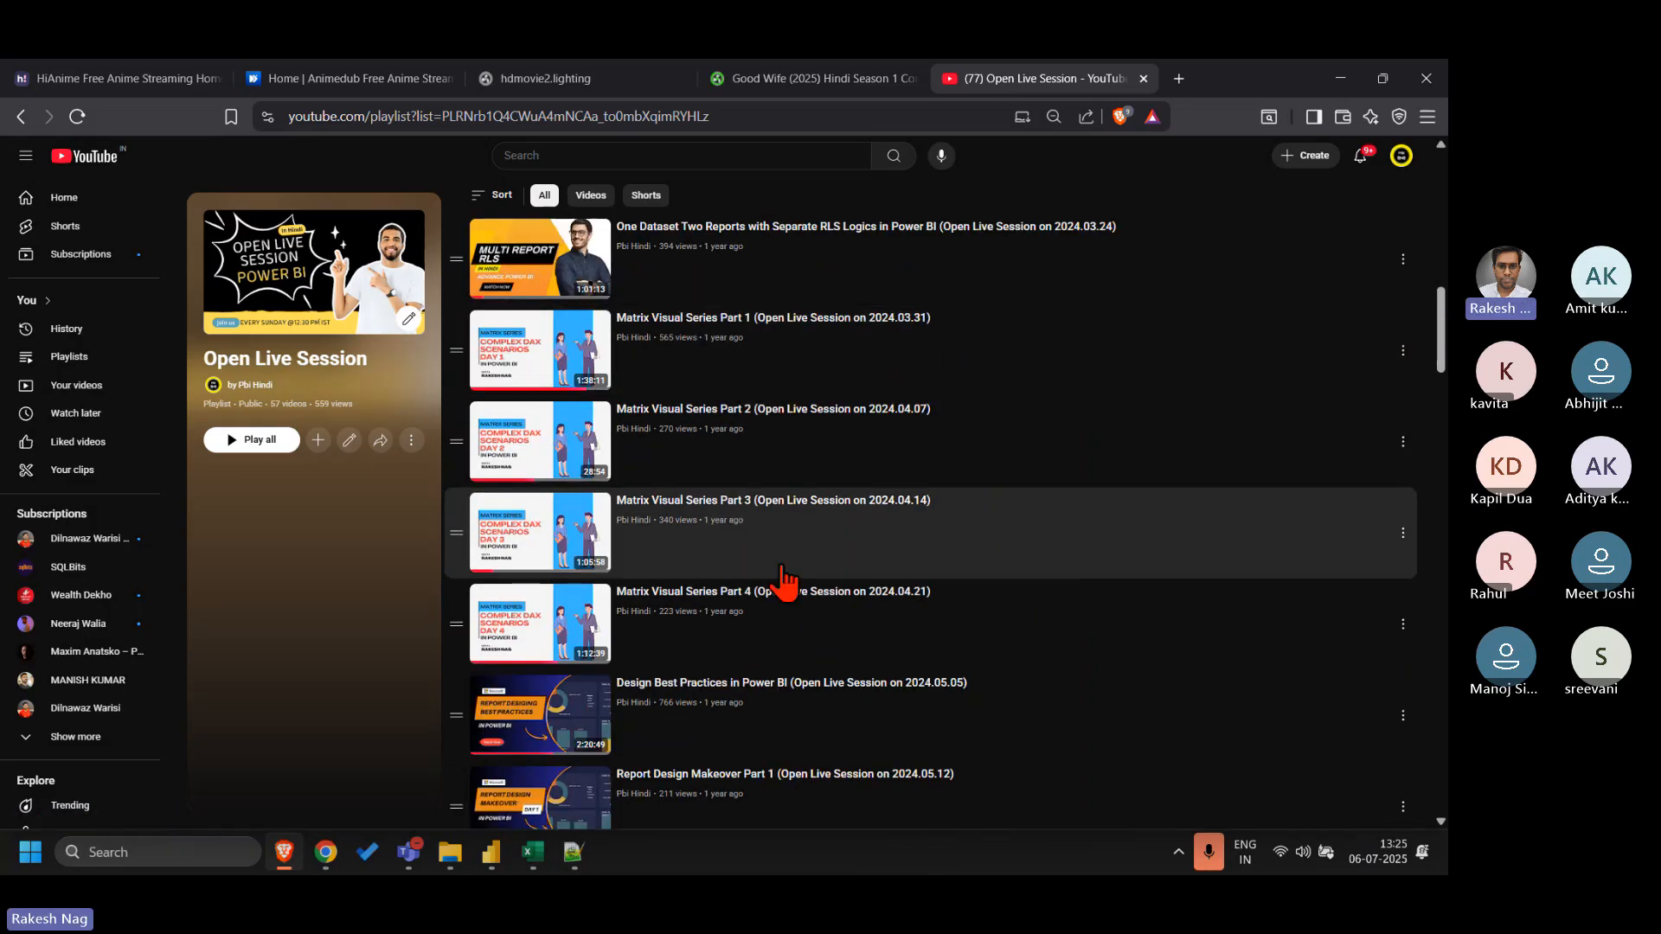
{"action": "scroll", "coordinate": [783, 727], "scroll_direction": "down", "scroll_amount": 3}
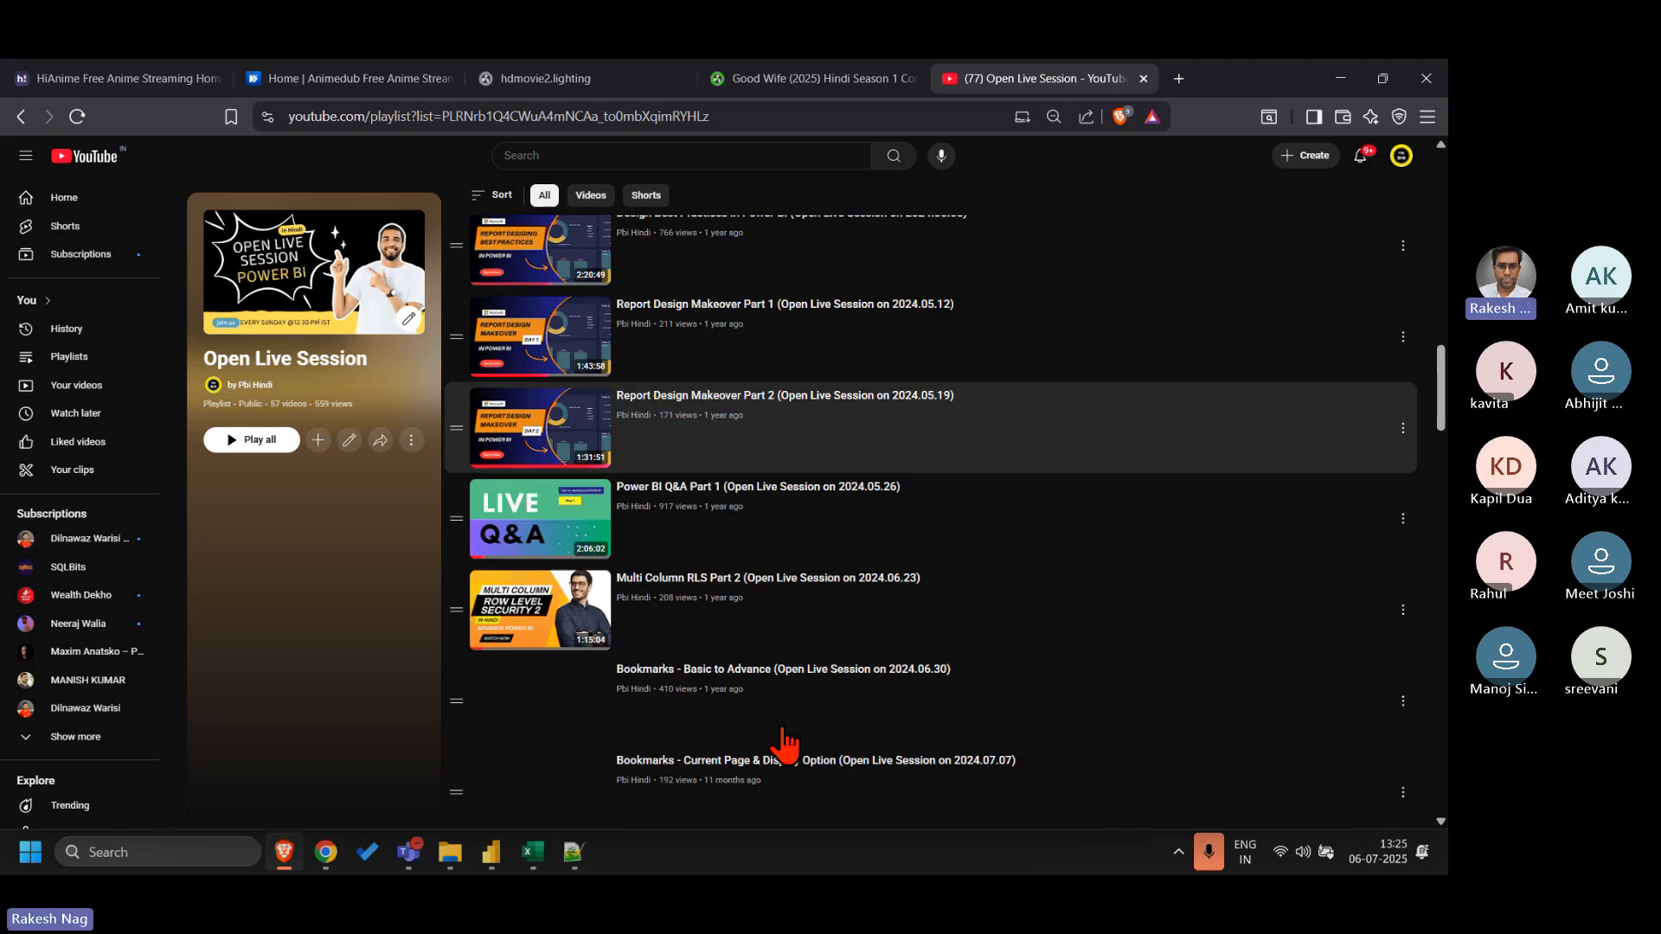
{"action": "scroll", "coordinate": [826, 605], "scroll_direction": "down", "scroll_amount": 2}
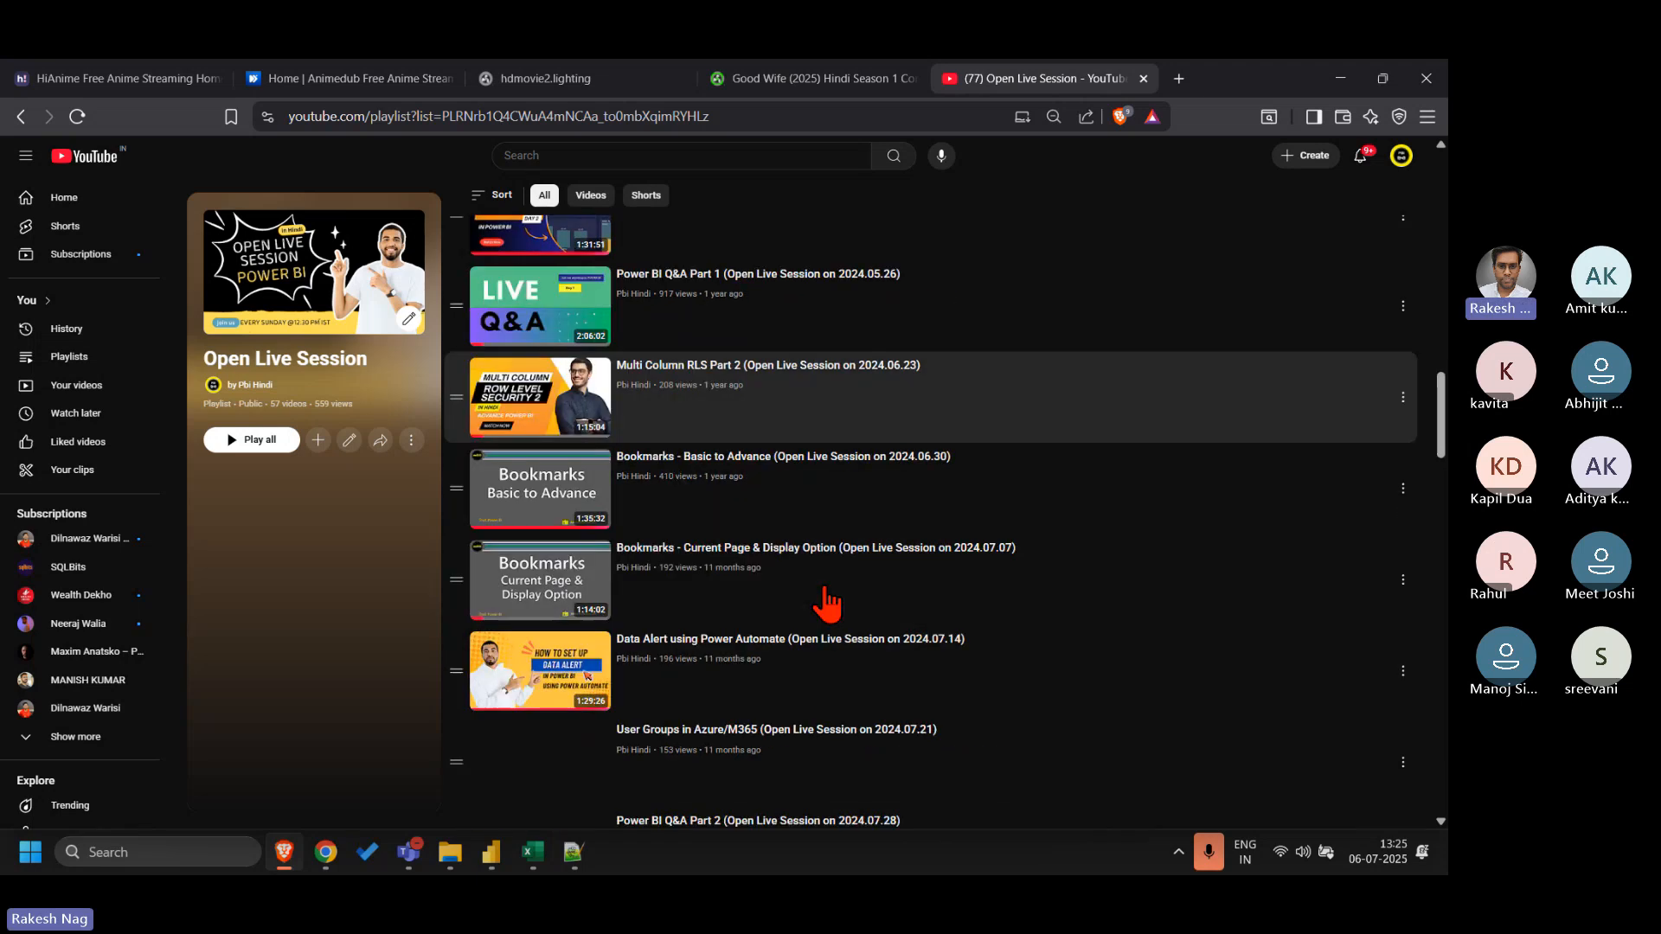
{"action": "scroll", "coordinate": [786, 638], "scroll_direction": "down", "scroll_amount": 2}
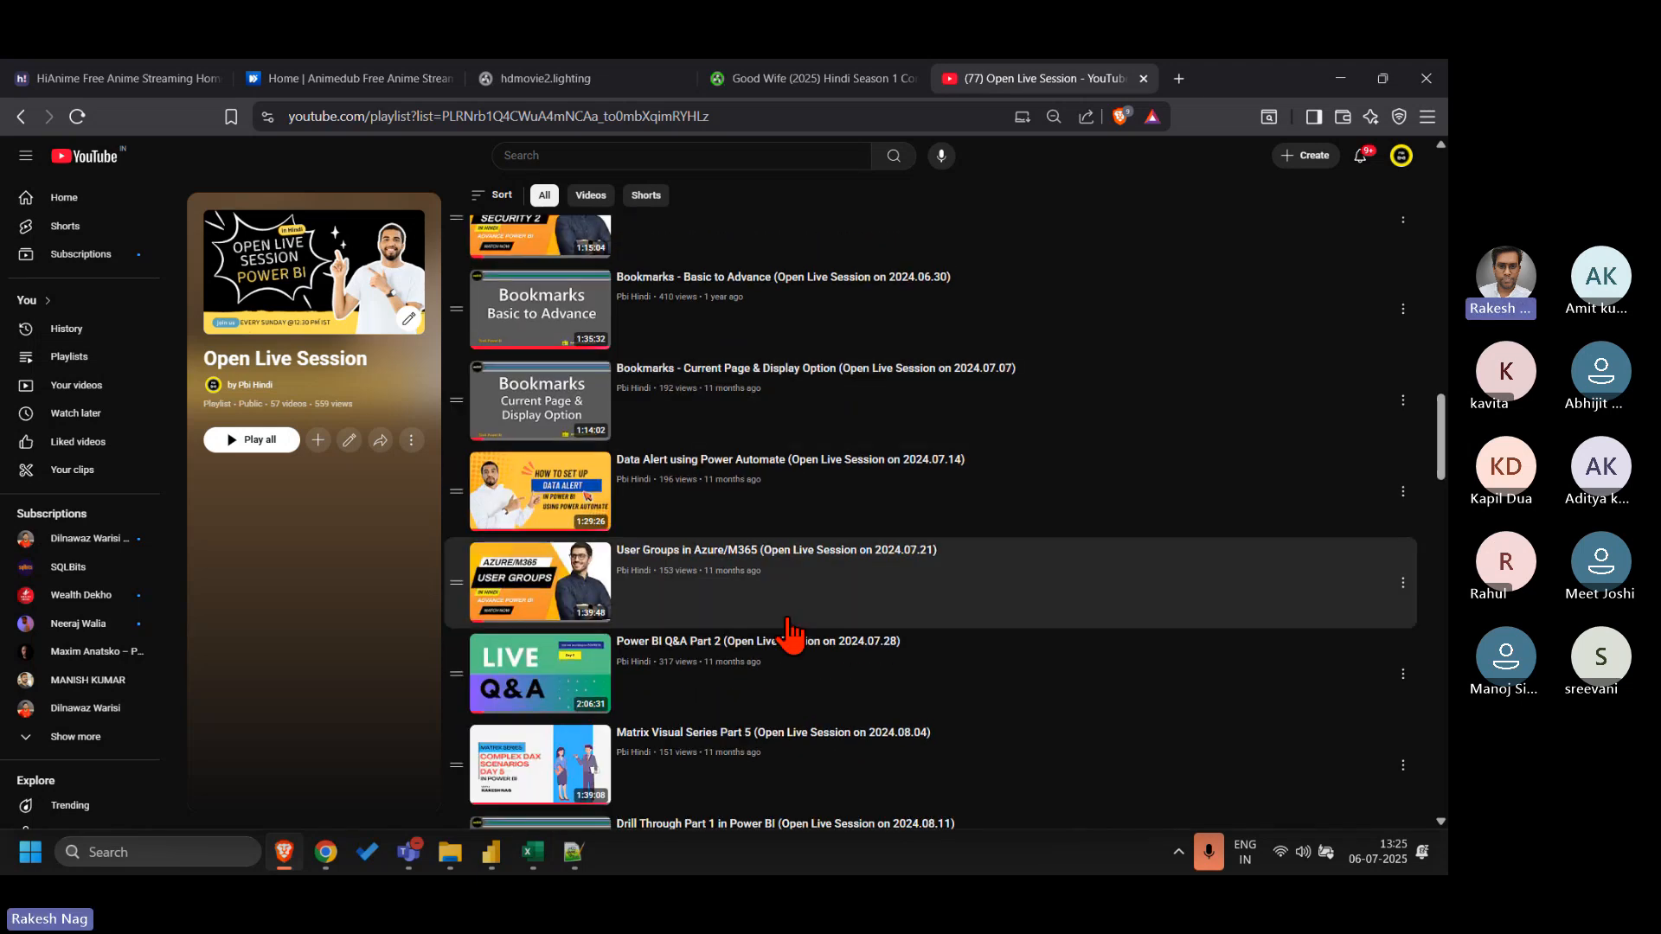
{"action": "scroll", "coordinate": [787, 637], "scroll_direction": "down", "scroll_amount": 1}
{"action": "scroll", "coordinate": [773, 705], "scroll_direction": "down", "scroll_amount": 4}
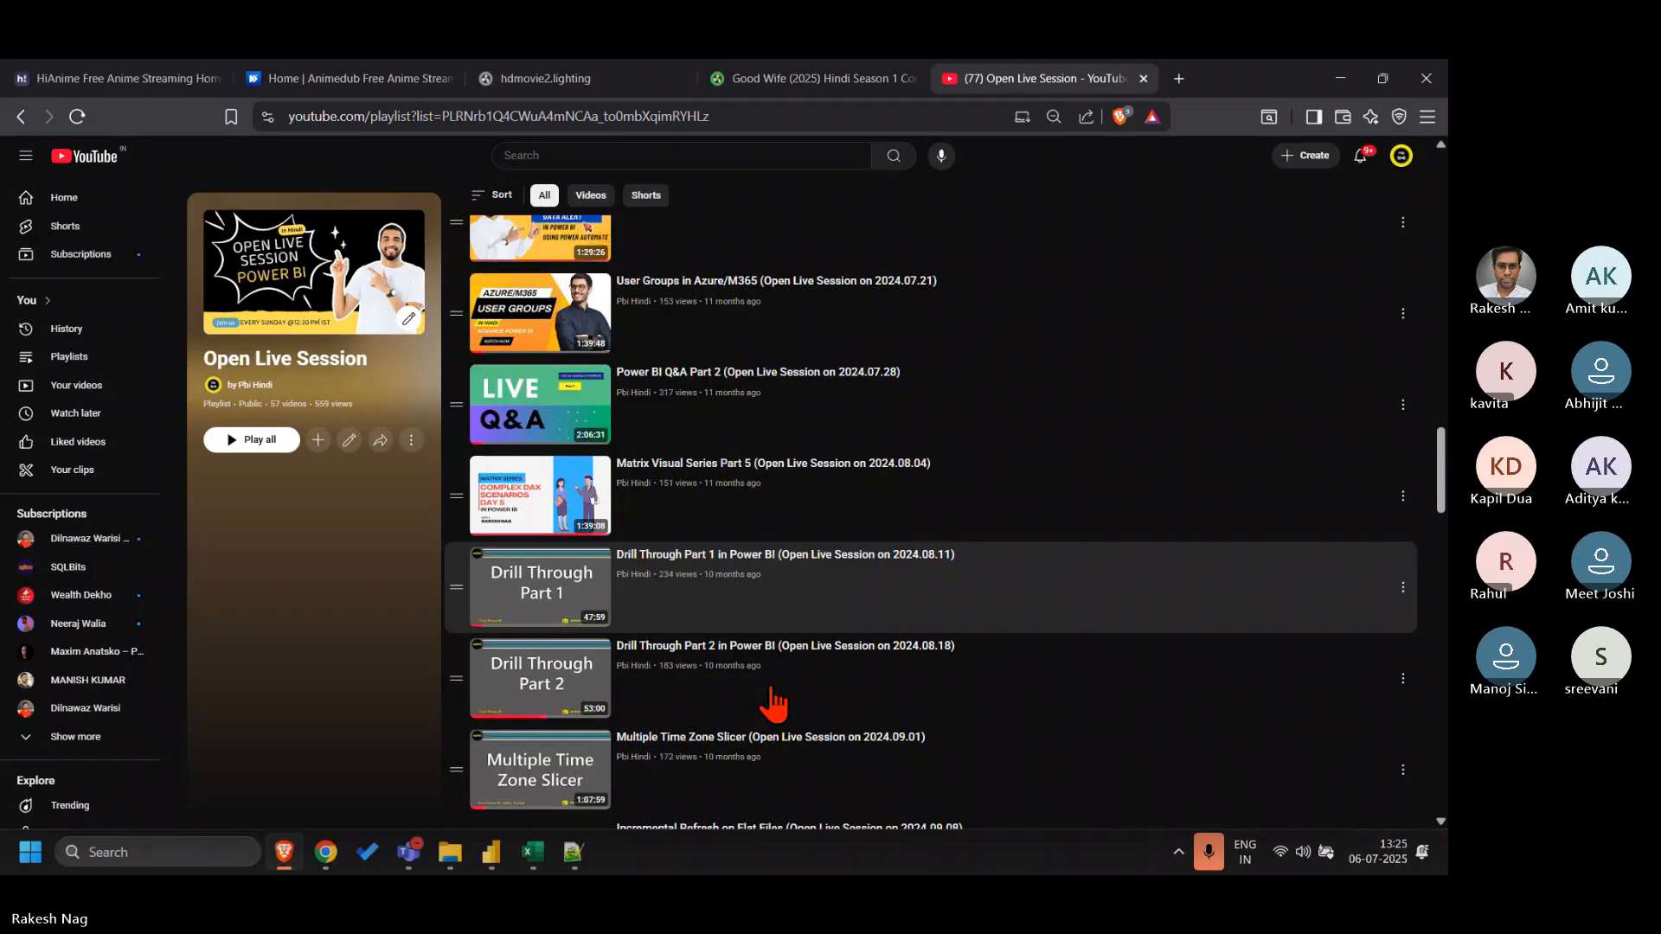
{"action": "scroll", "coordinate": [770, 697], "scroll_direction": "down", "scroll_amount": 3}
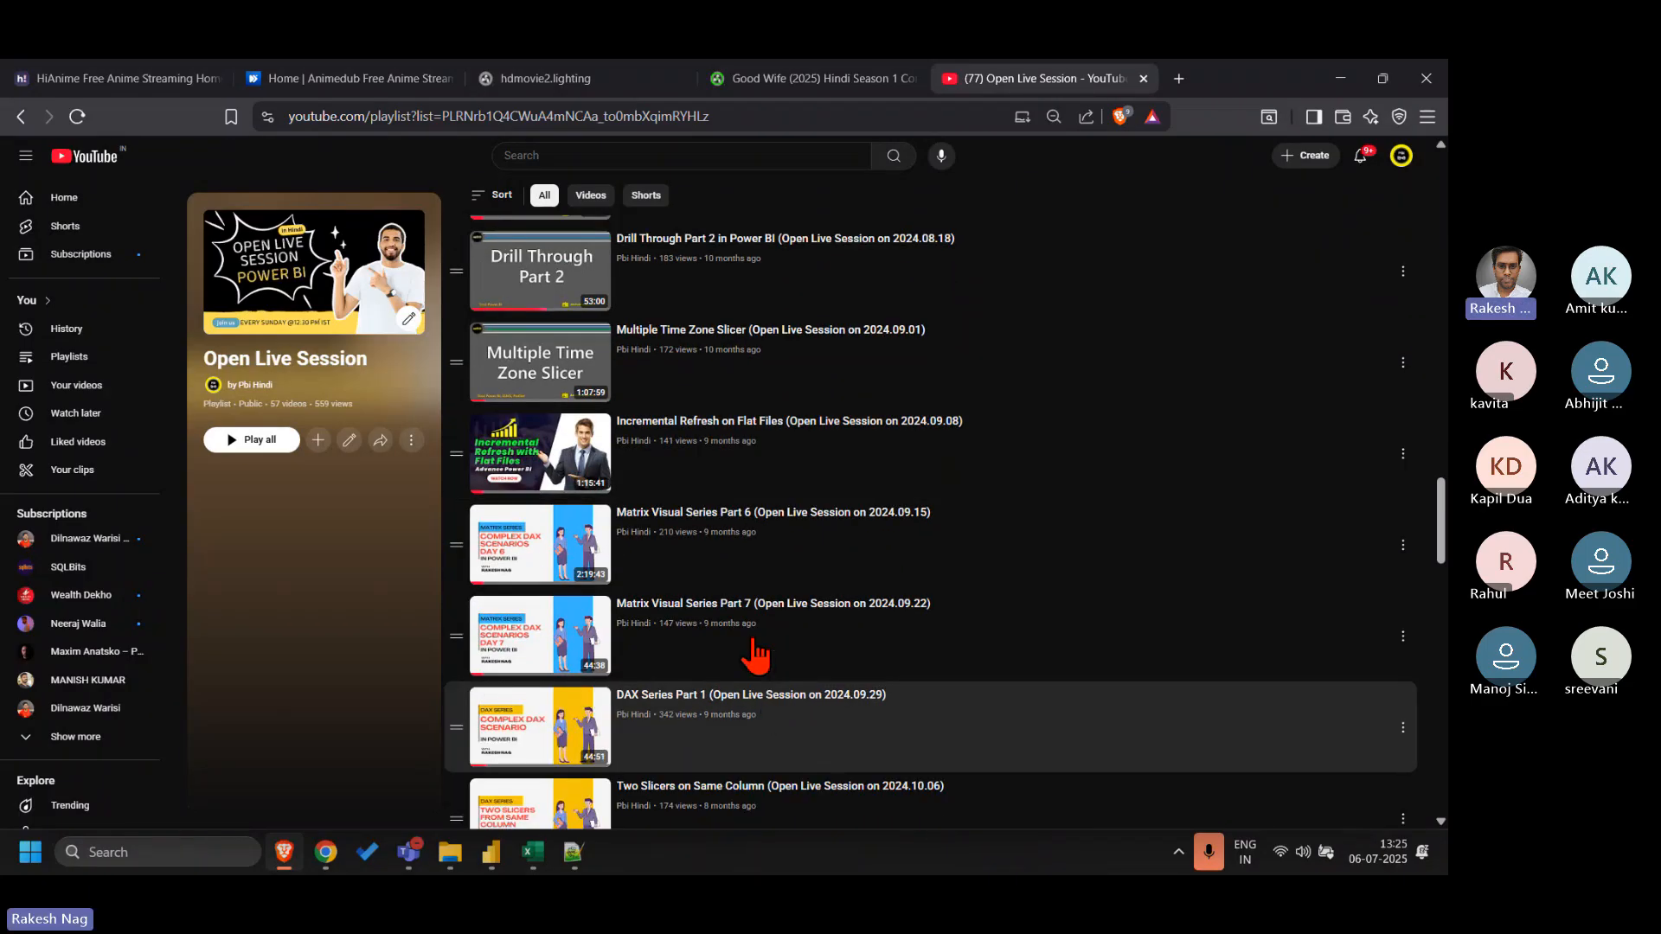
{"action": "scroll", "coordinate": [751, 766], "scroll_direction": "down", "scroll_amount": 3}
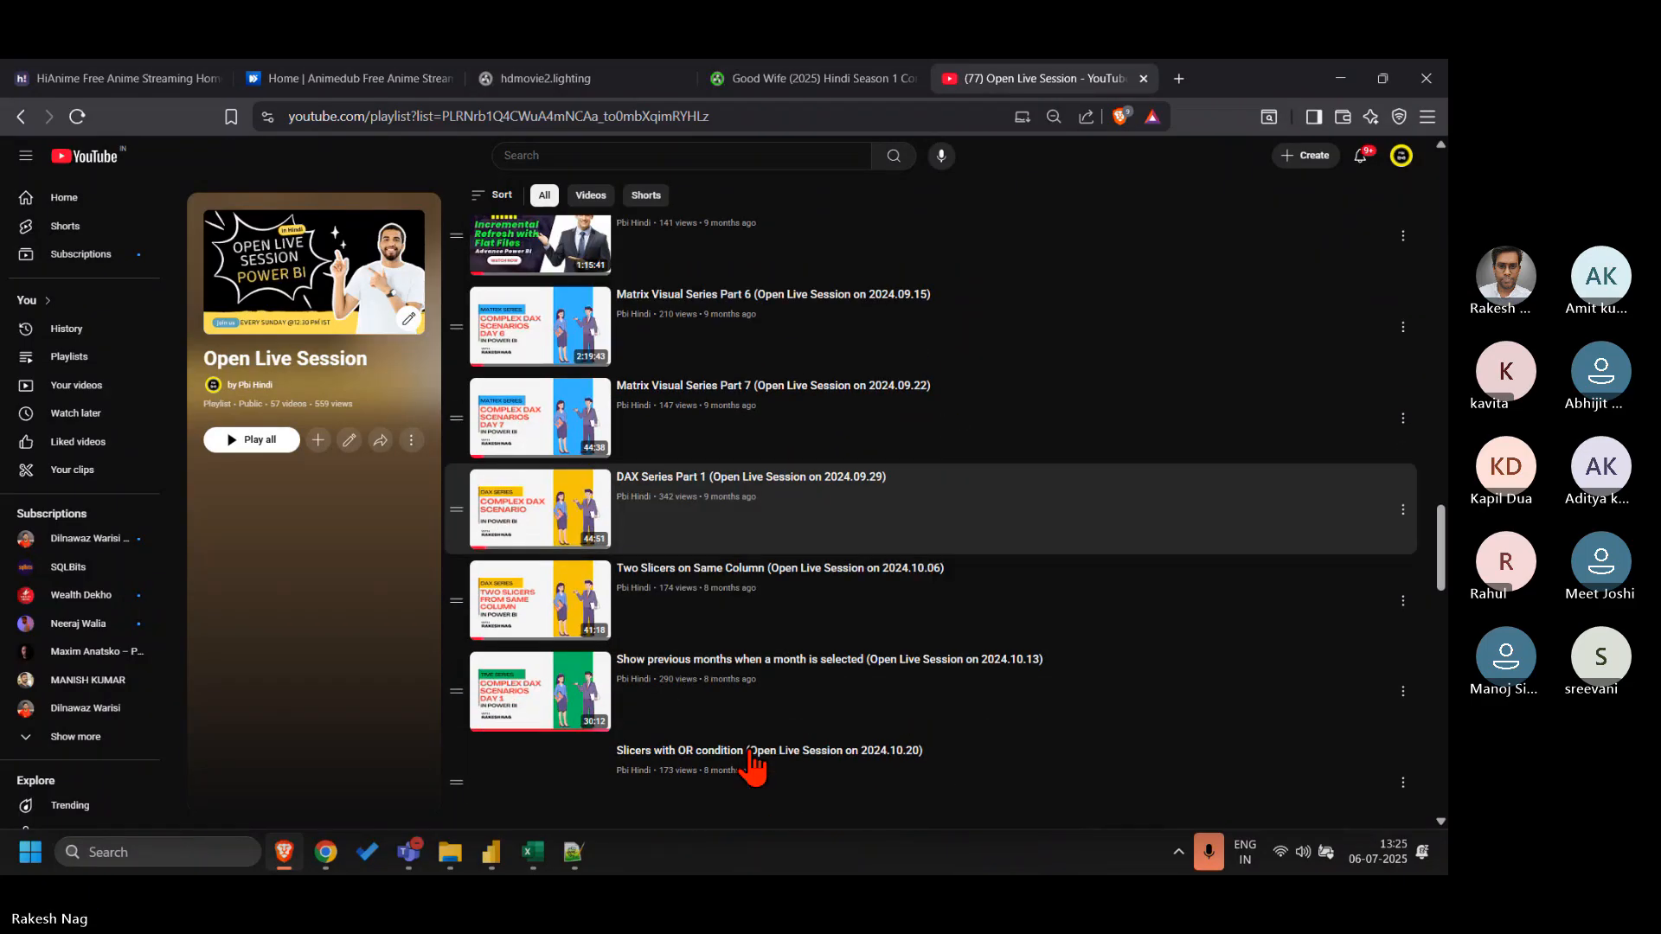
{"action": "scroll", "coordinate": [750, 768], "scroll_direction": "down", "scroll_amount": 3}
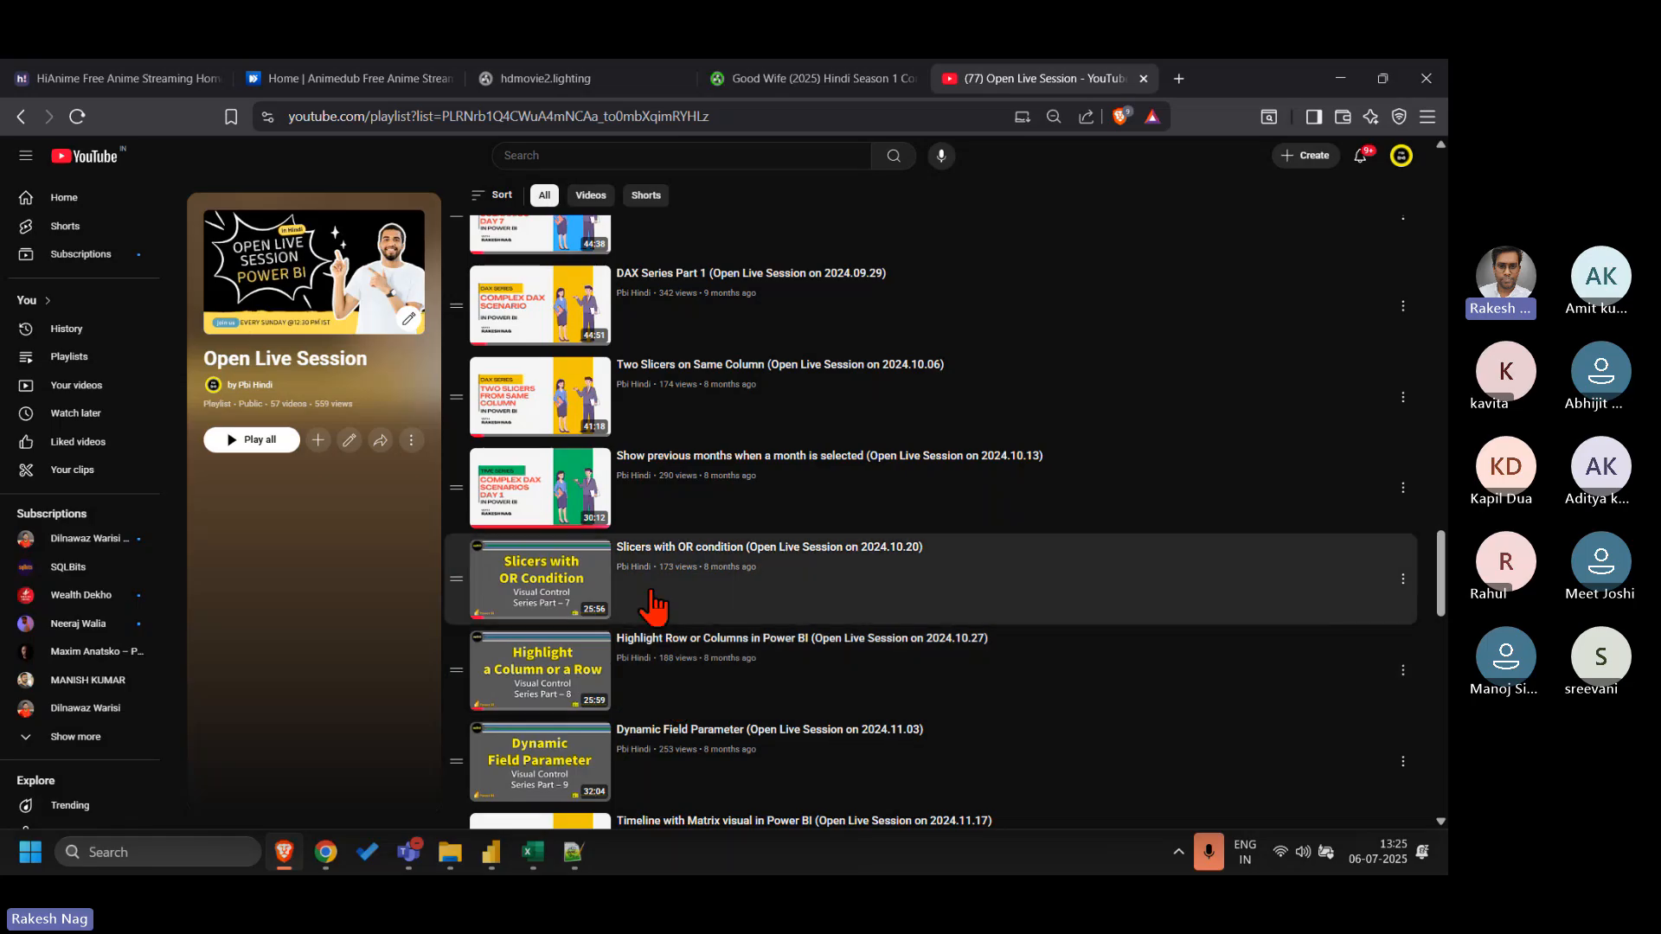
{"action": "scroll", "coordinate": [757, 697], "scroll_direction": "down", "scroll_amount": 1}
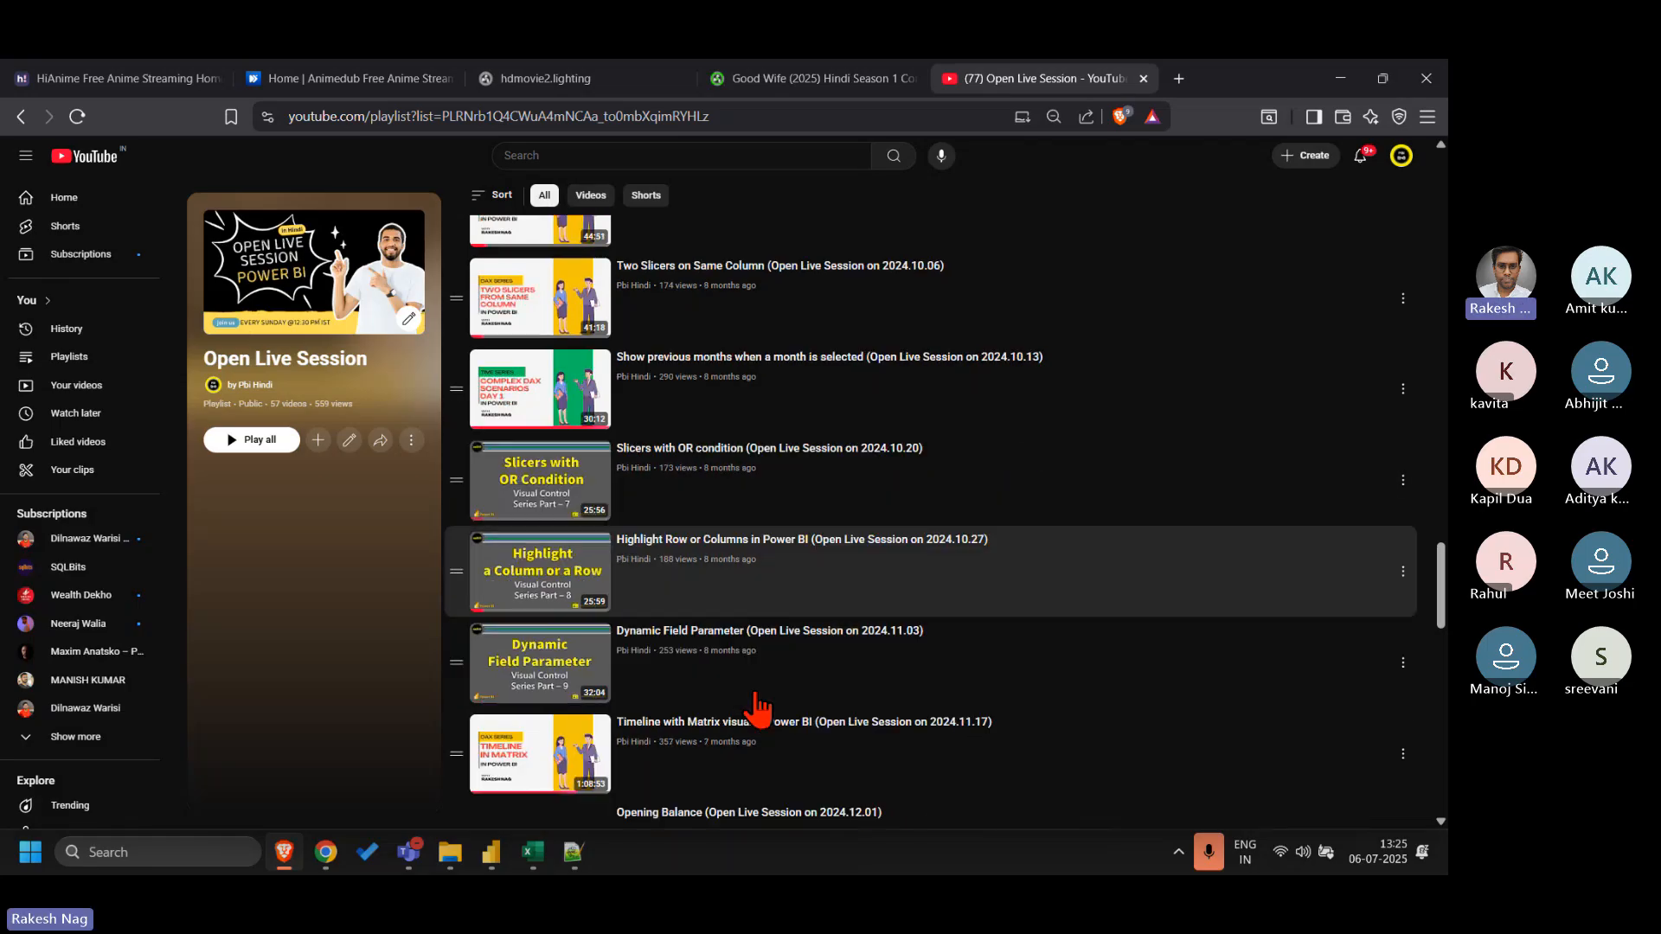
{"action": "scroll", "coordinate": [759, 710], "scroll_direction": "down", "scroll_amount": 1}
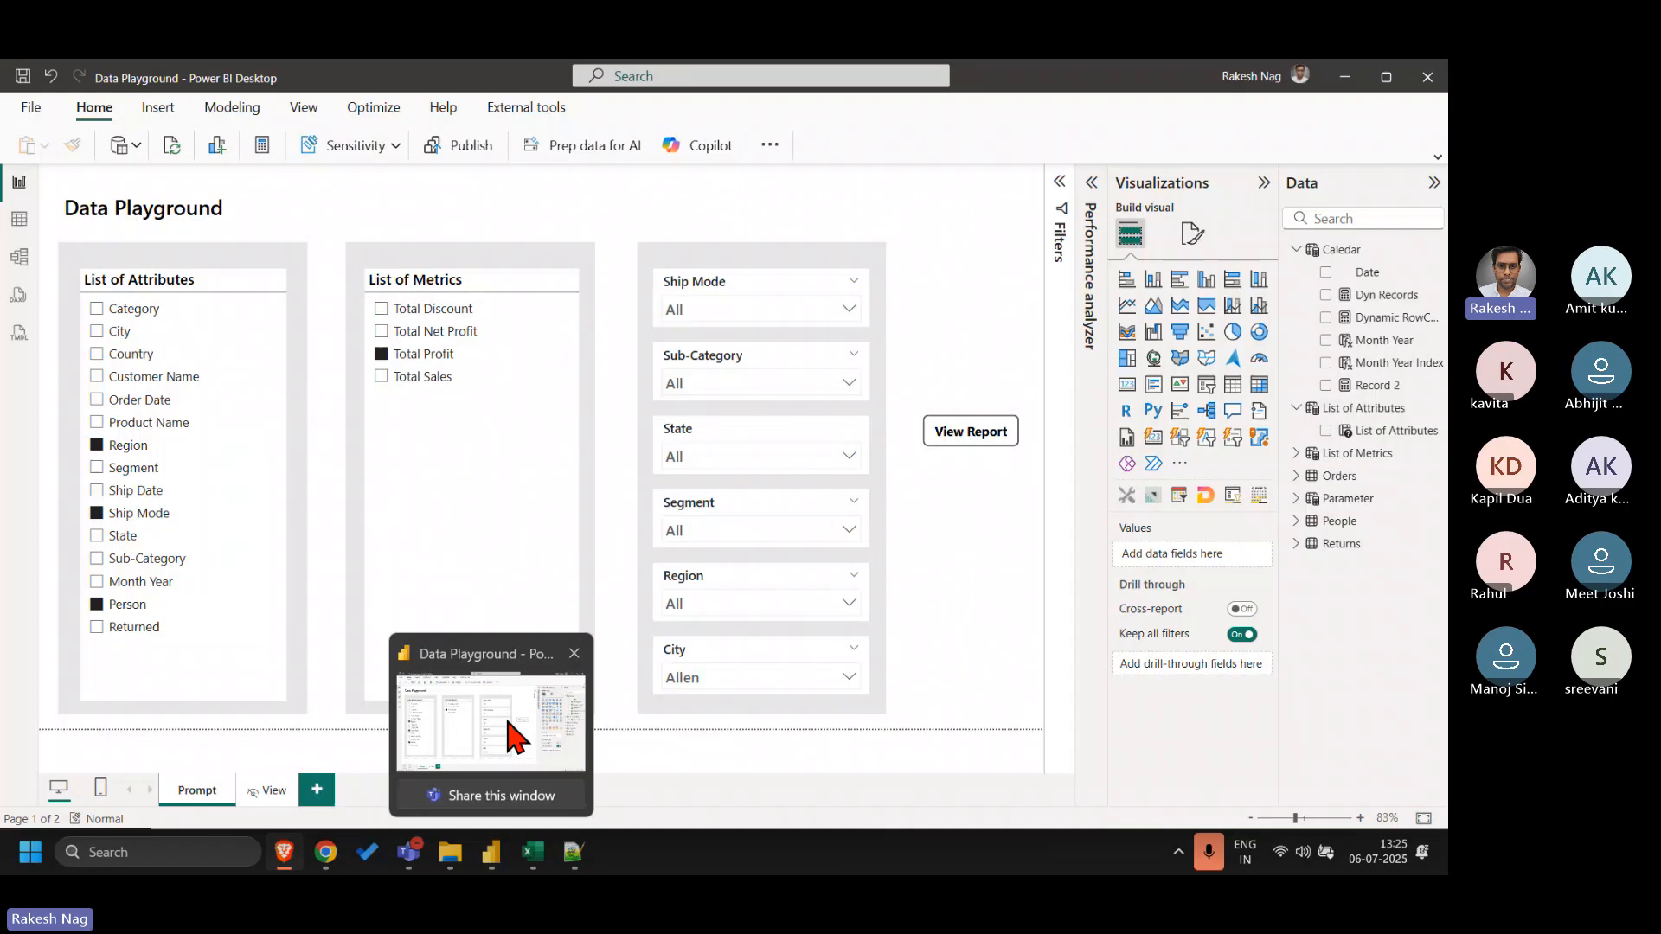
- Switch back to Power BI Desktop, review the Dynamic RowCount measure's formula and close it without changes
{"action": "left_click", "coordinate": [519, 731]}
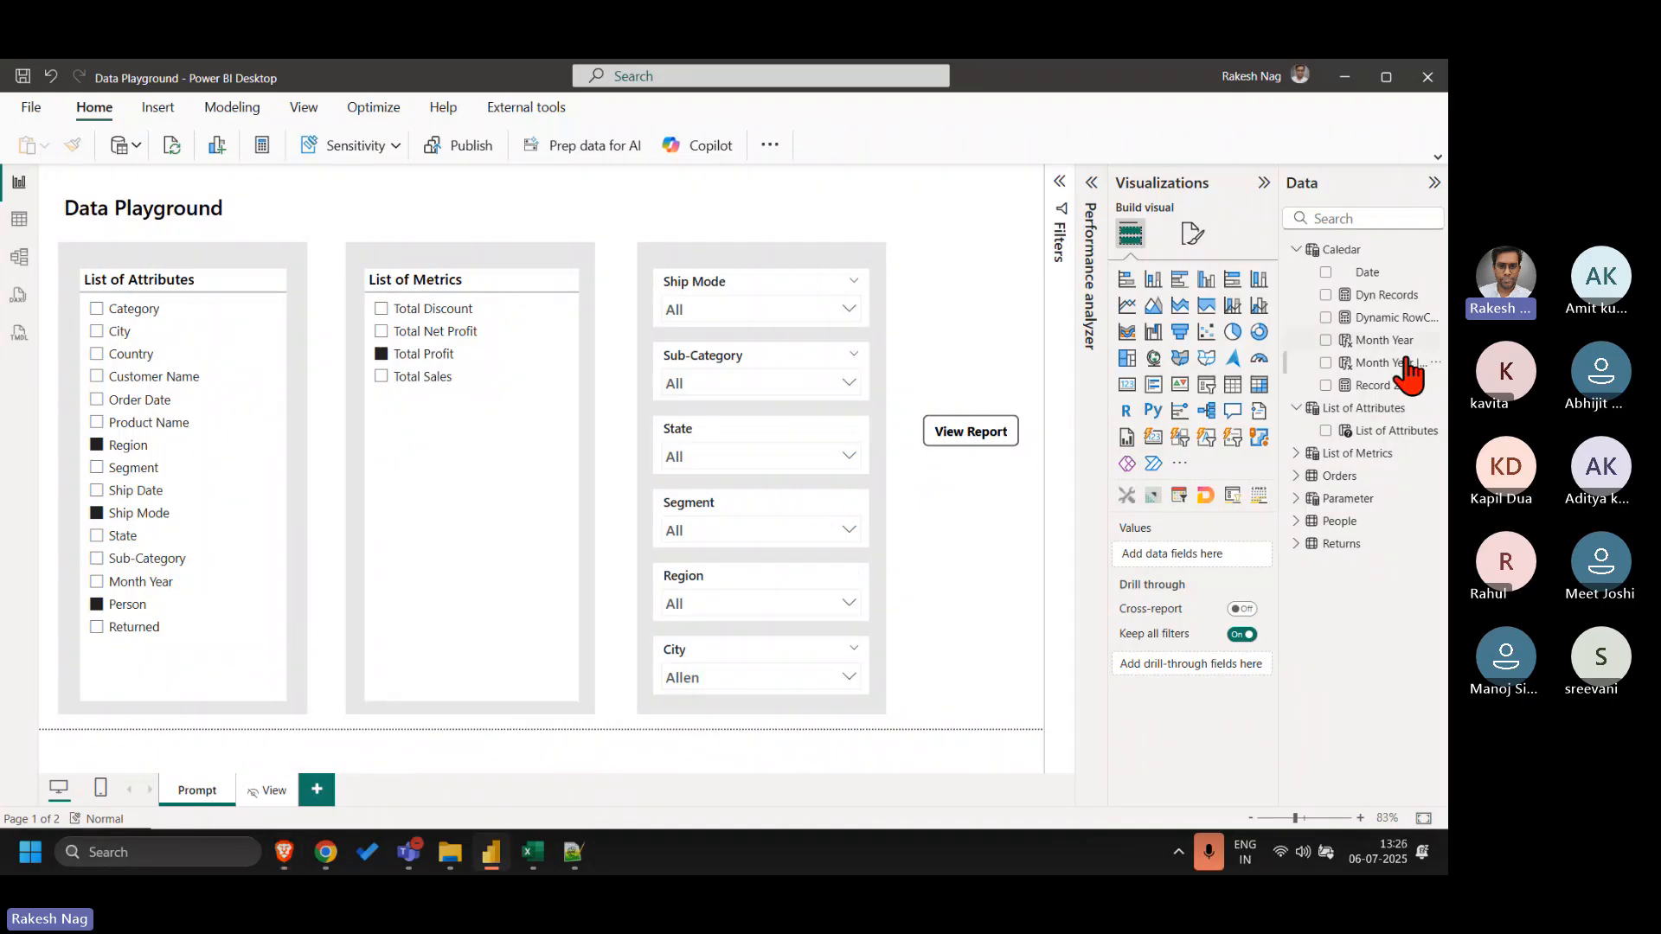
{"action": "left_click", "coordinate": [1381, 317]}
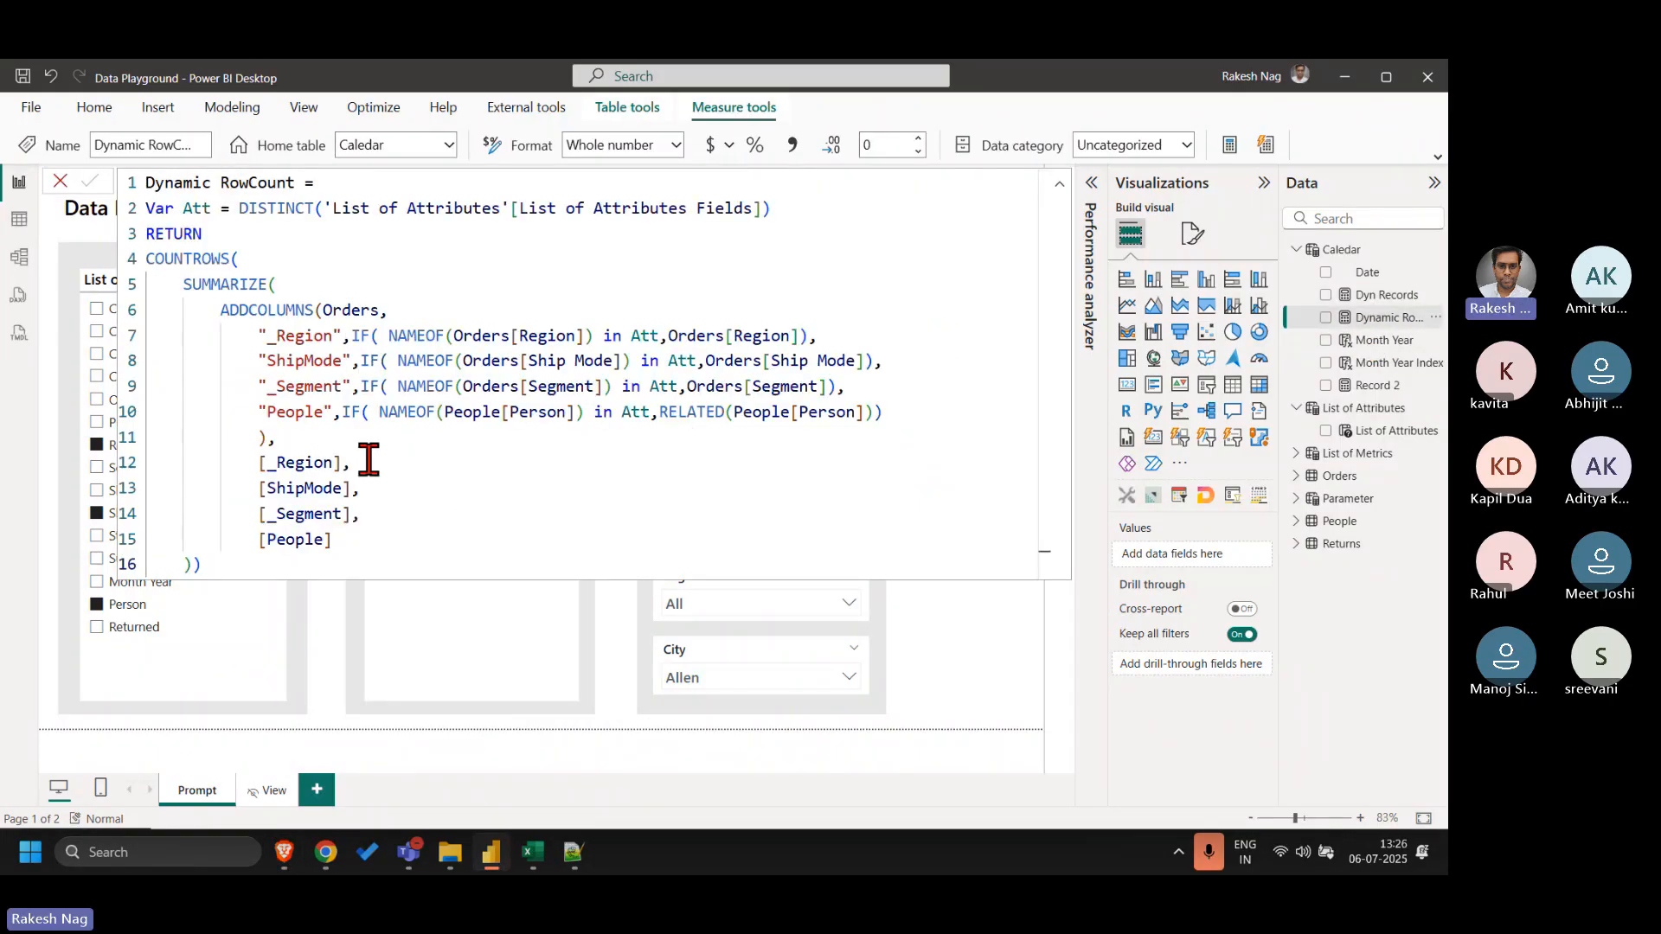
{"action": "left_click", "coordinate": [920, 410]}
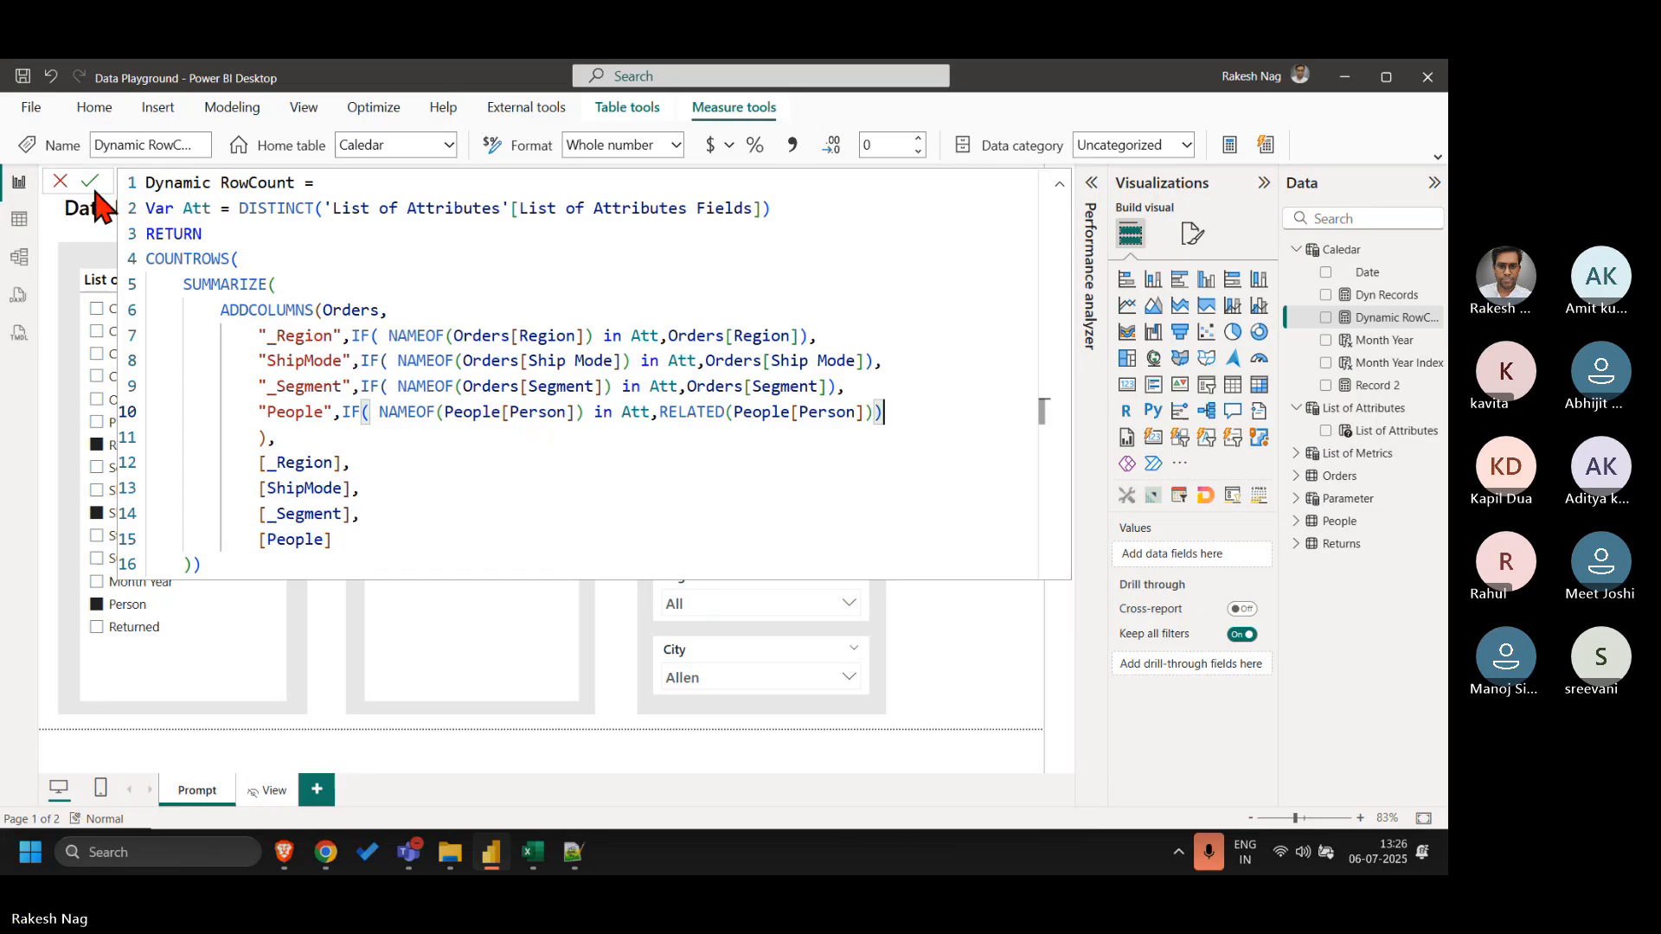
{"action": "left_click", "coordinate": [59, 180]}
{"action": "left_click", "coordinate": [617, 751]}
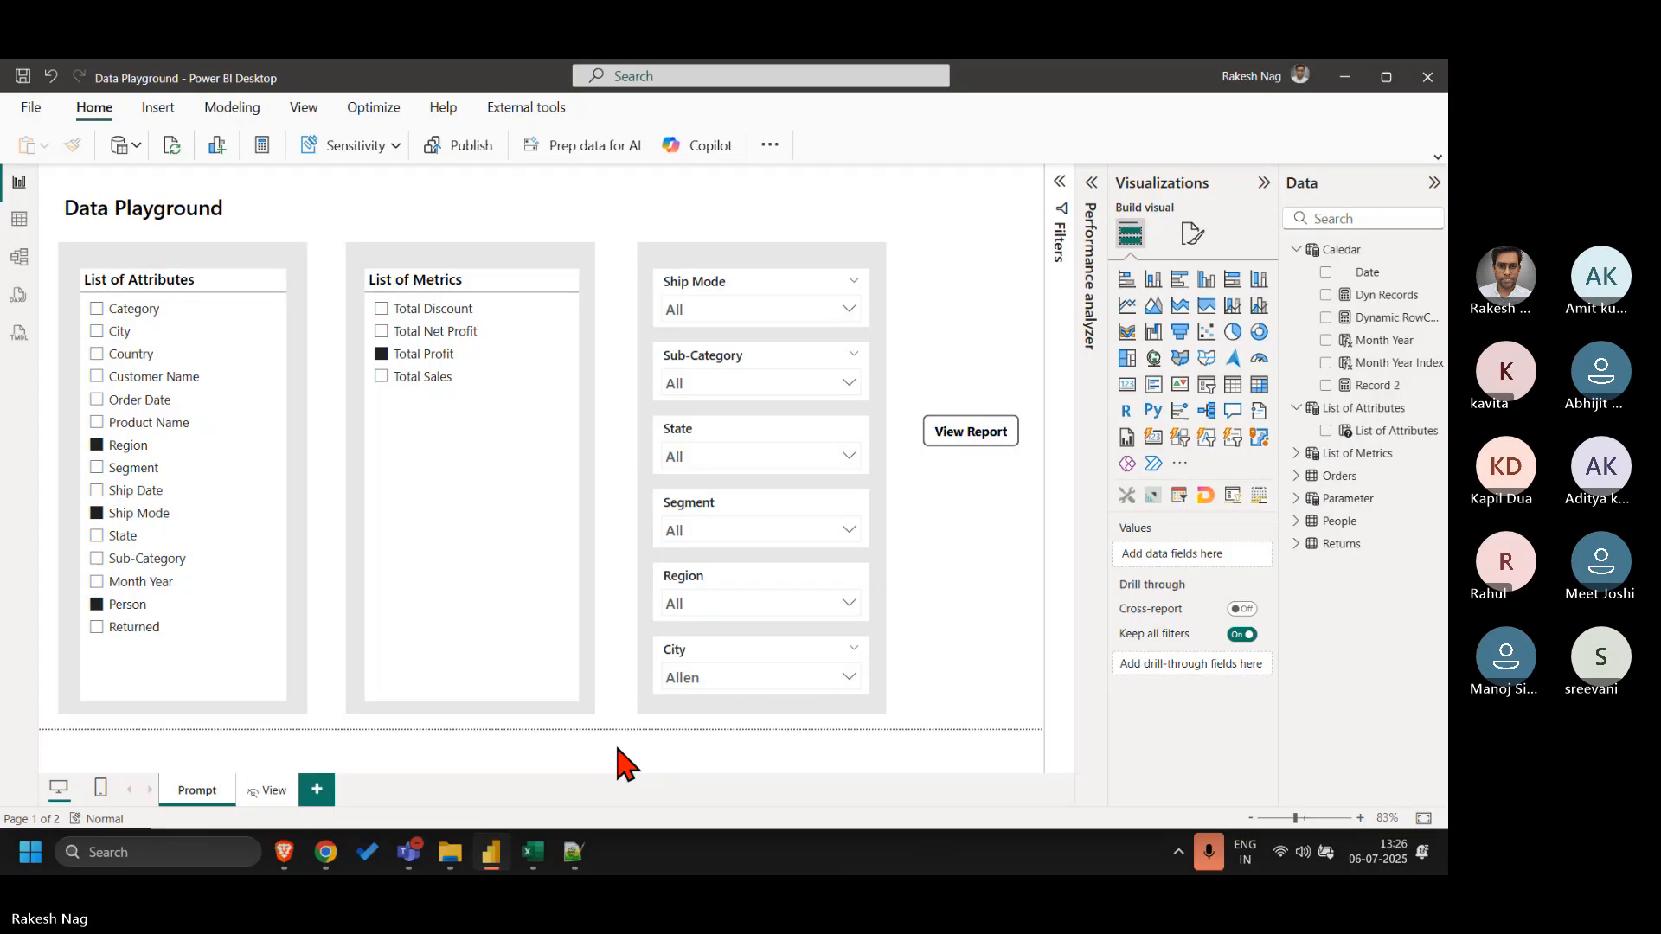
- Stop sharing the screen in the Teams meeting
{"action": "left_click", "coordinate": [800, 86]}
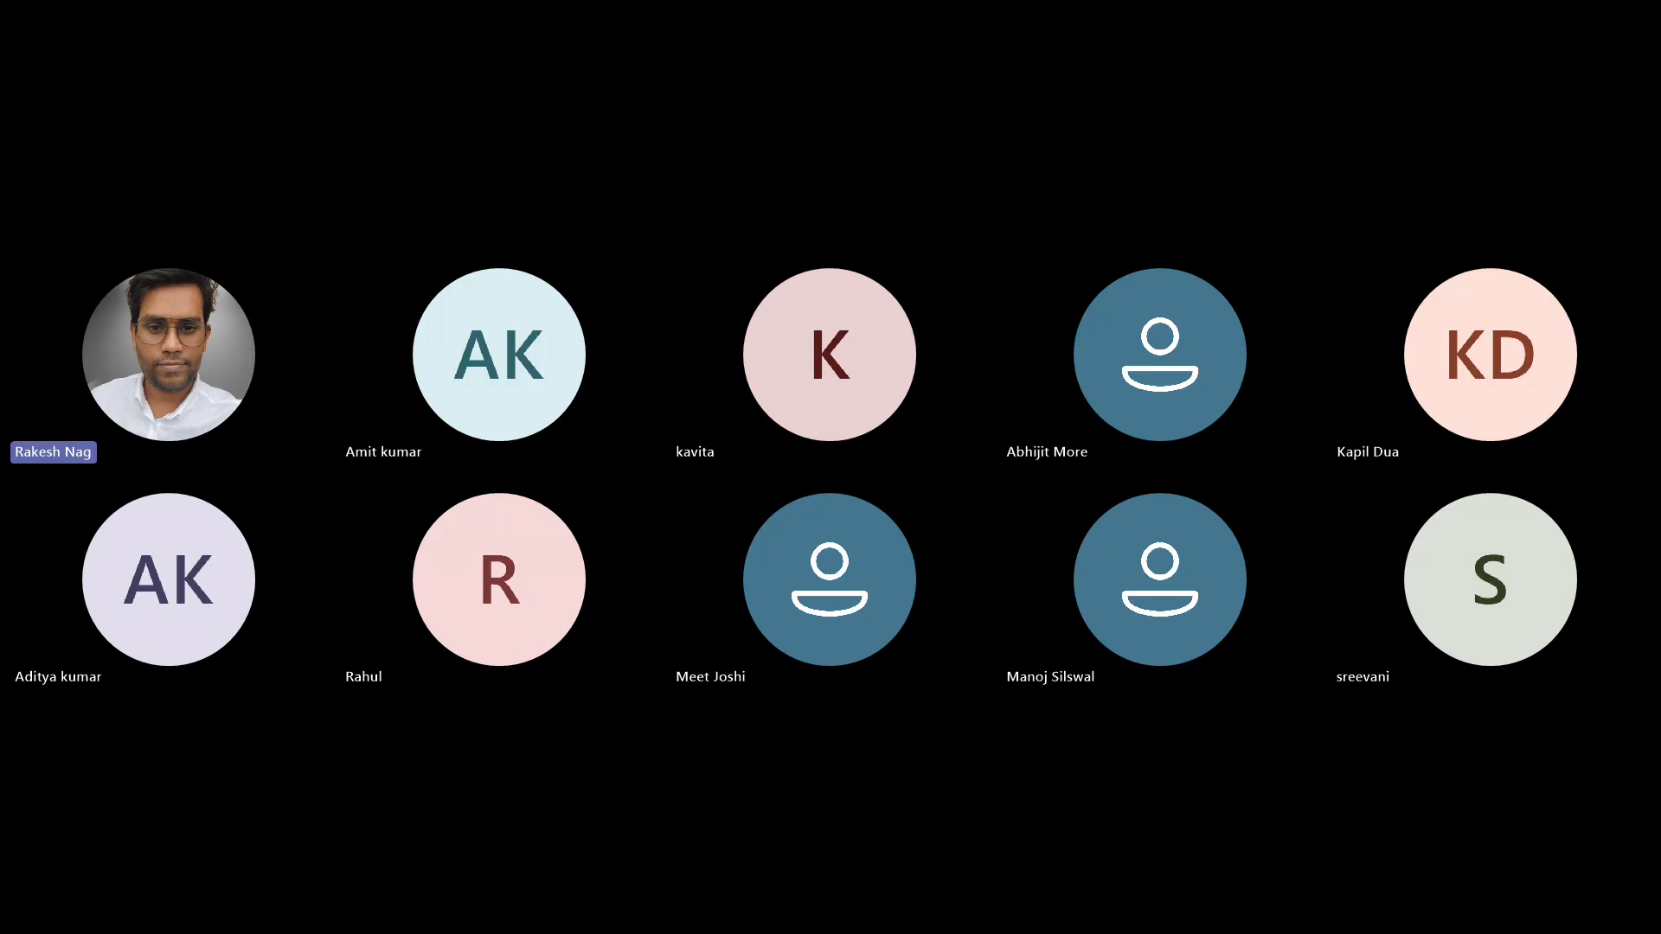